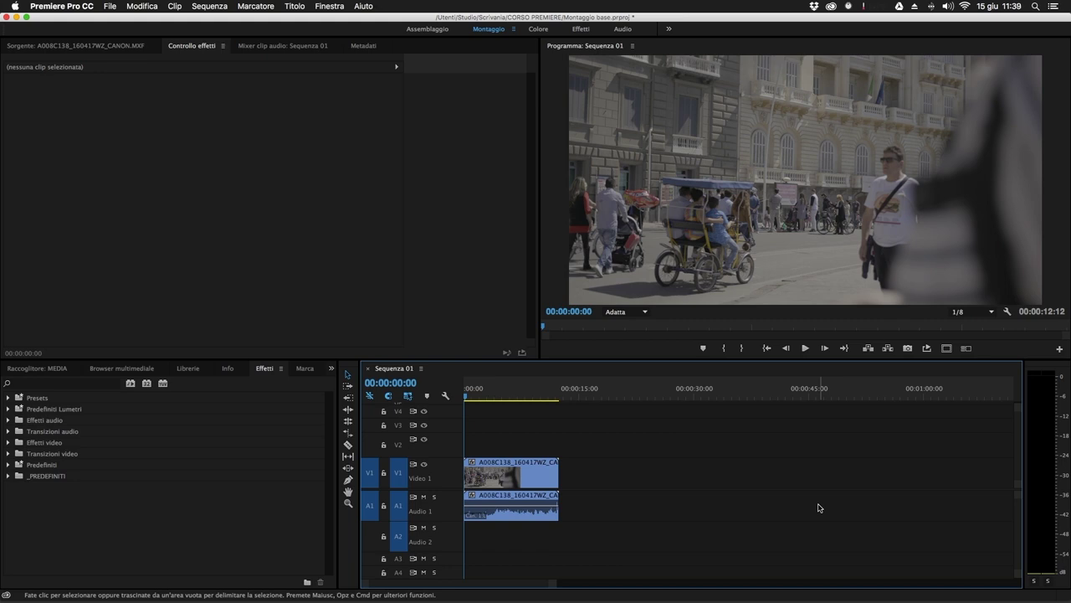
Step: Put the playhead at 00:00:02:01 and select the street clip on V1 so Effect Controls shows it
left_click(480, 402)
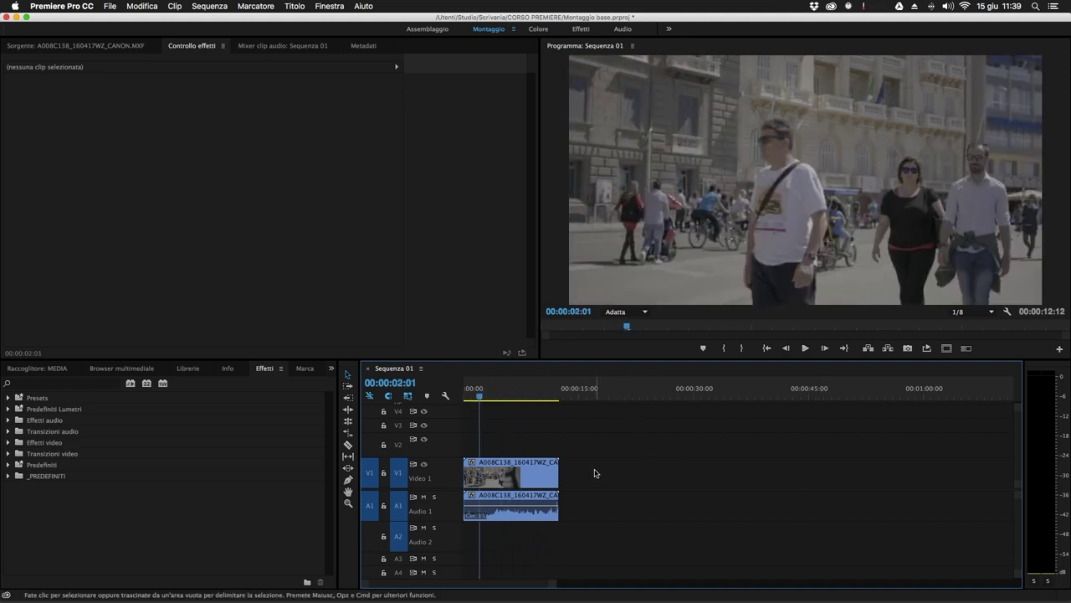
right_click(520, 477)
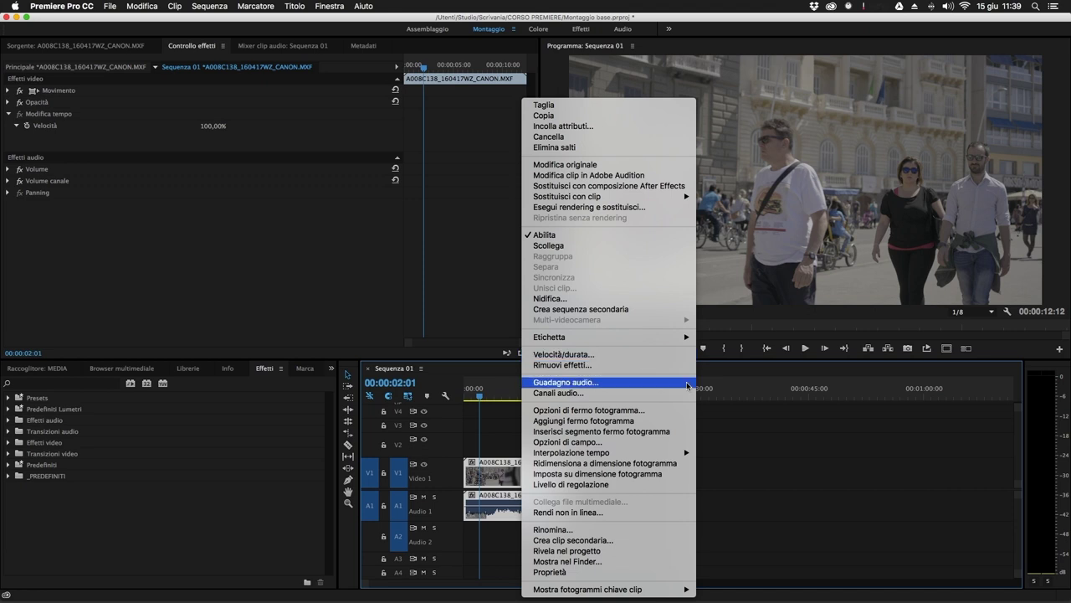
left_click(789, 434)
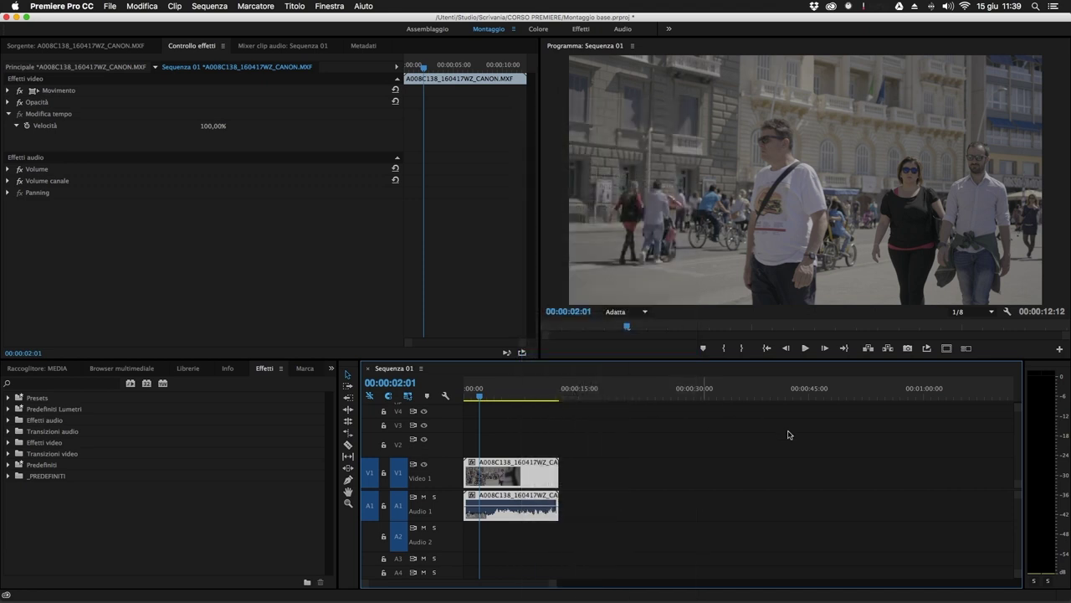
left_click_drag(626, 439, 506, 514)
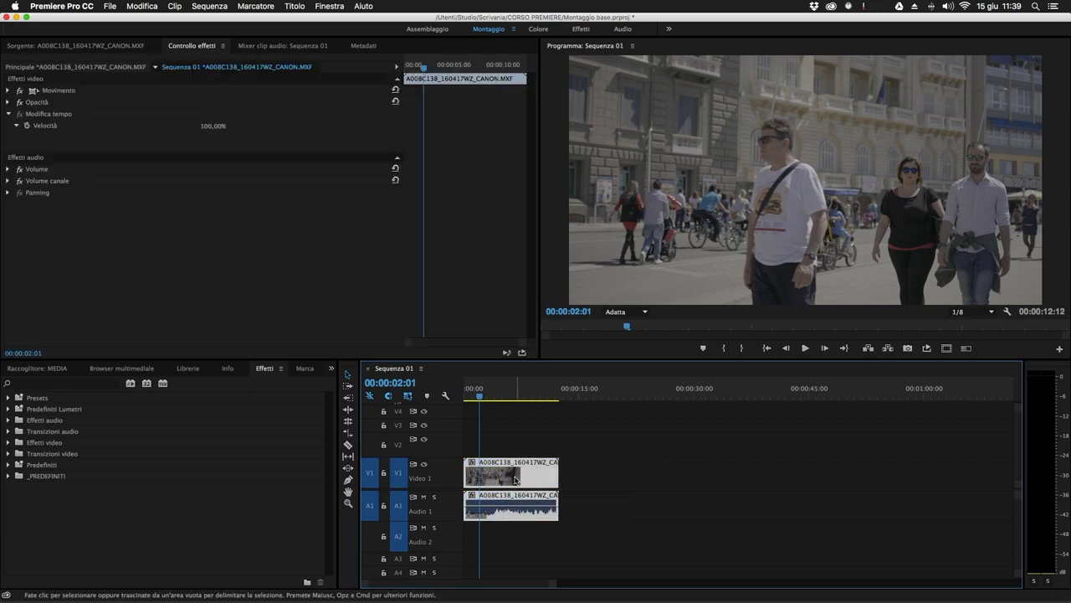
Step: Open the street clip's Velocità/durata dialog and move it up and left
right_click(515, 481)
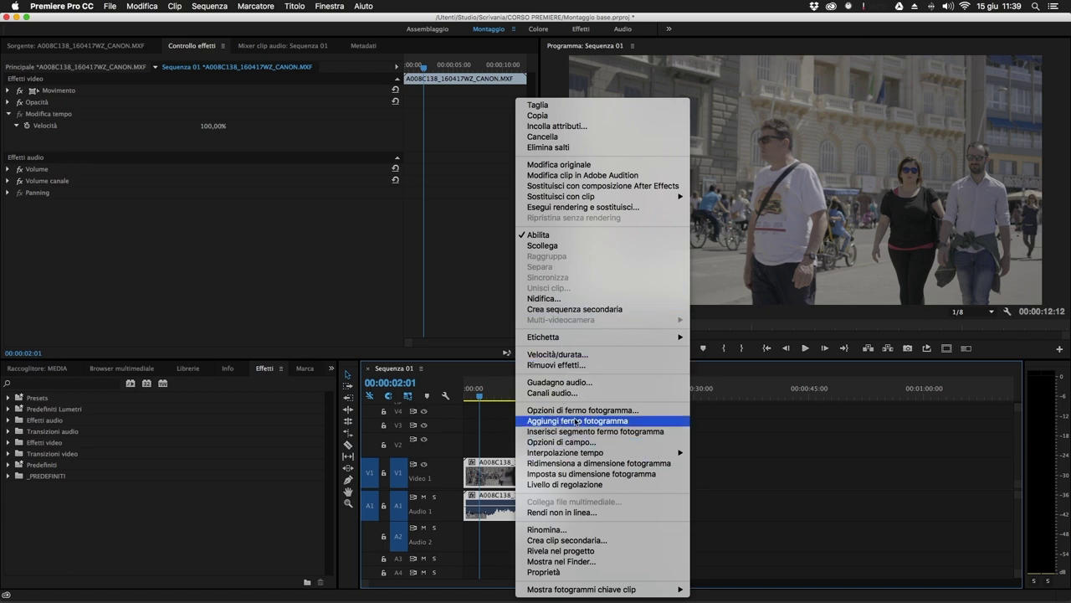
left_click(562, 353)
left_click_drag(545, 240, 522, 205)
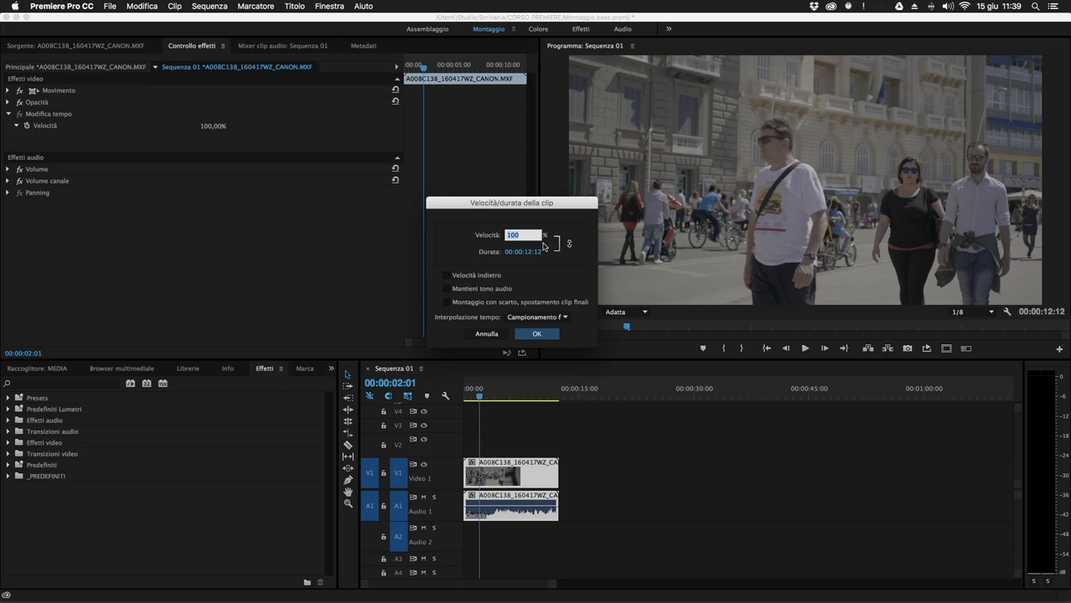
Step: Try 50 in Velocità, then restore the speed to 100 % (duration 00:00:12:12)
type("50")
double_click(526, 235)
type("100")
key("super+a")
type("50")
key("super+z")
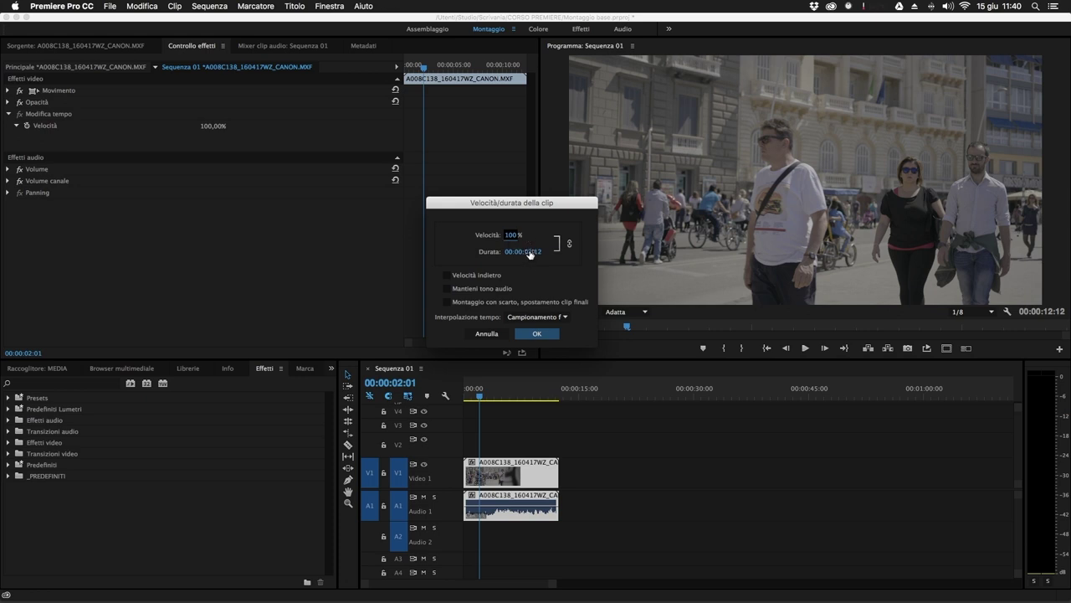
Step: Change Durata to 00:00:20:00 so Velocità recalculates to 62,4 %
left_click(529, 255)
left_click(531, 259)
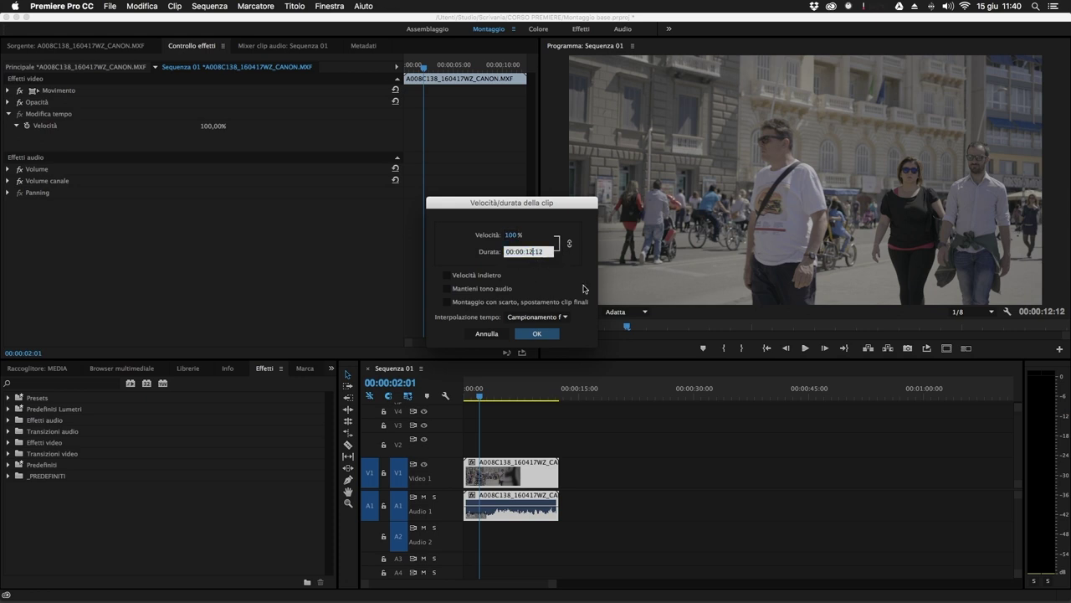
key("BackSpace")
key("BackSpace")
type("20")
key("BackSpace")
key("BackSpace")
type("00")
key("Tab")
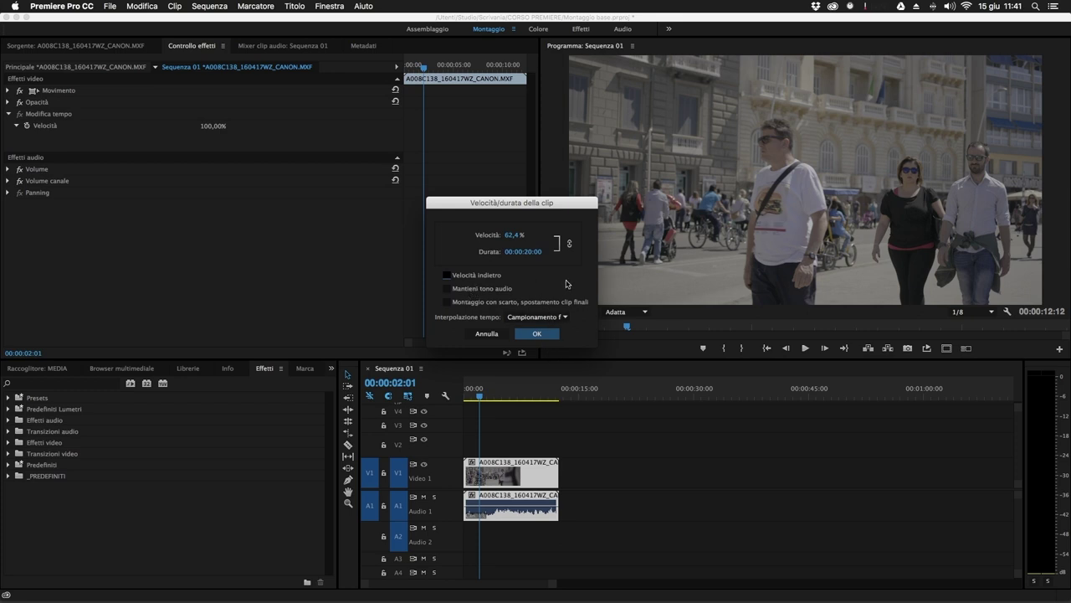
Step: Enable Mantieni tono audio, leave Montaggio con scarto off, and confirm the 62,4 % speed
left_click(500, 292)
left_click(492, 303)
left_click(481, 305)
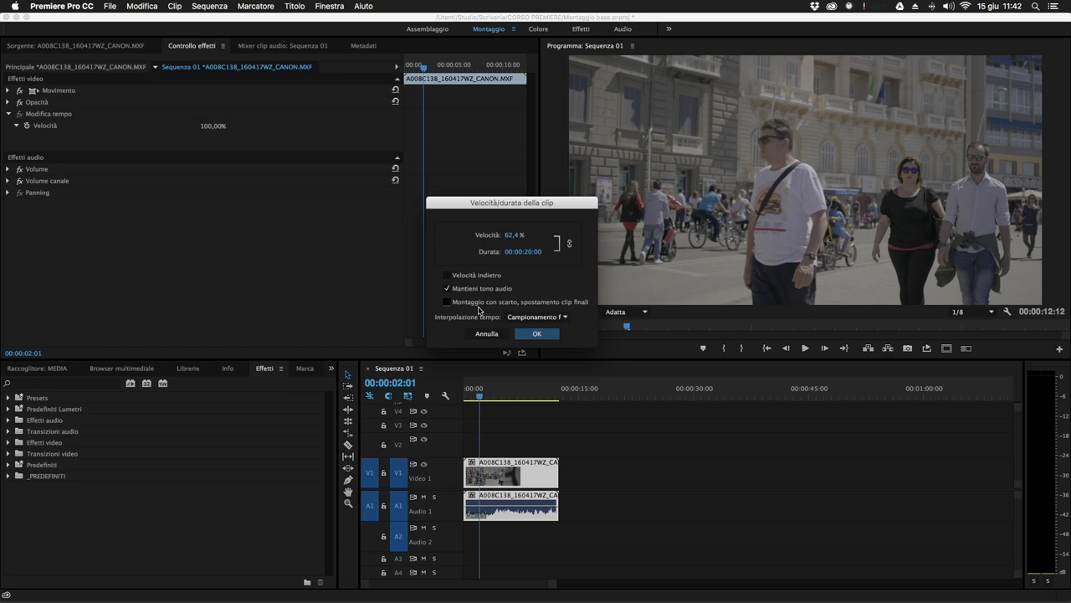
left_click(554, 336)
Step: Play the slowed clip, then undo the slow-down to restore the 00:00:12:12 length
left_click_drag(499, 388, 474, 397)
key("Return")
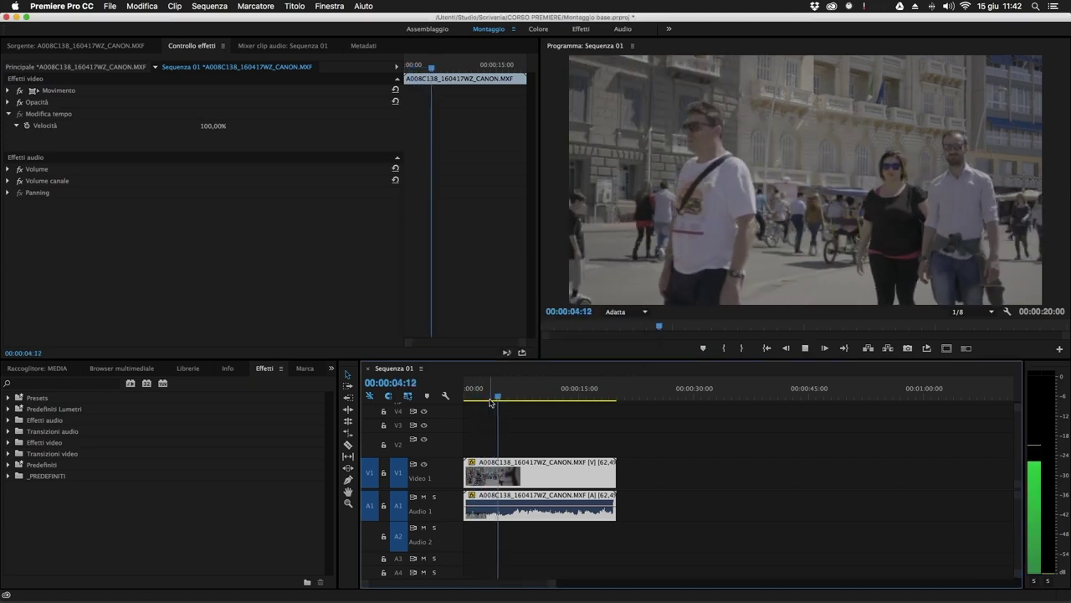
key("space")
key("super+z")
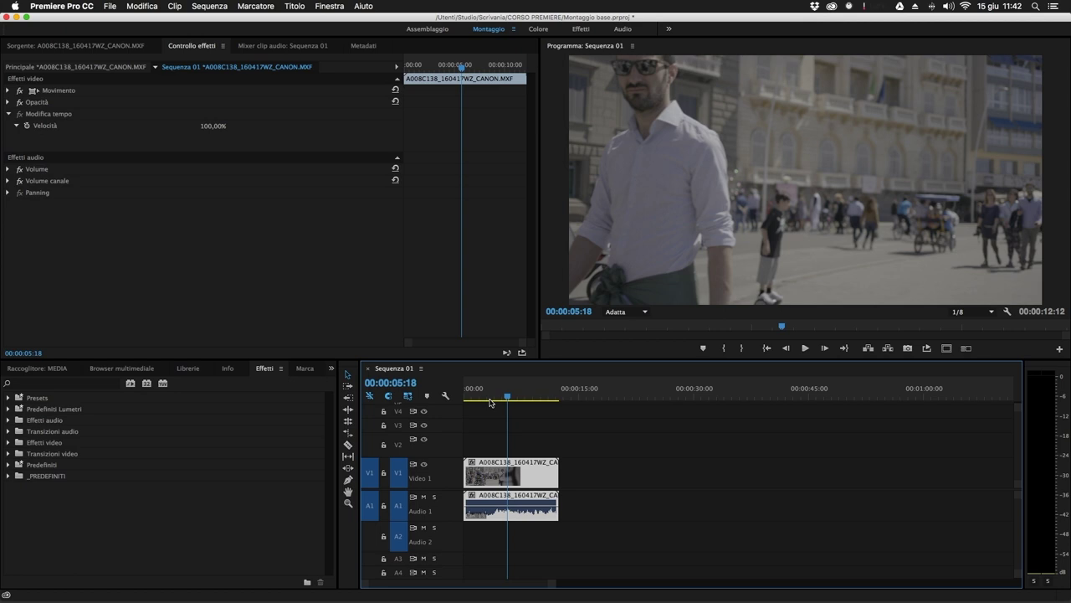
mouse_move(490, 403)
left_mouse_down()
mouse_move(470, 400)
mouse_move(491, 400)
left_mouse_up()
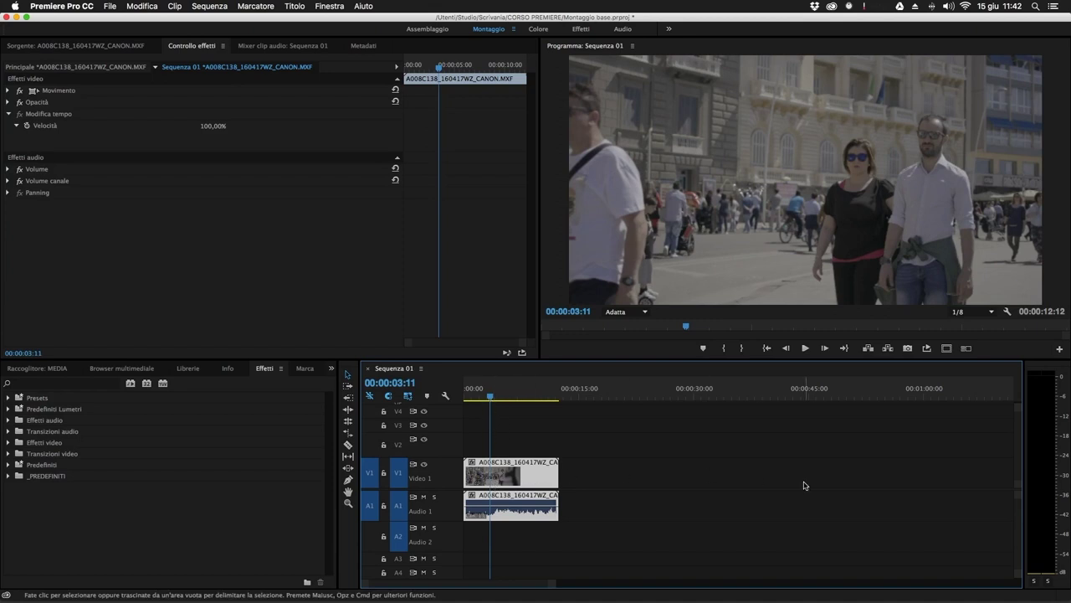
Step: With the Razor tool, cut the street clip at 00:00:03:11 and 00:00:08:02
left_click(348, 445)
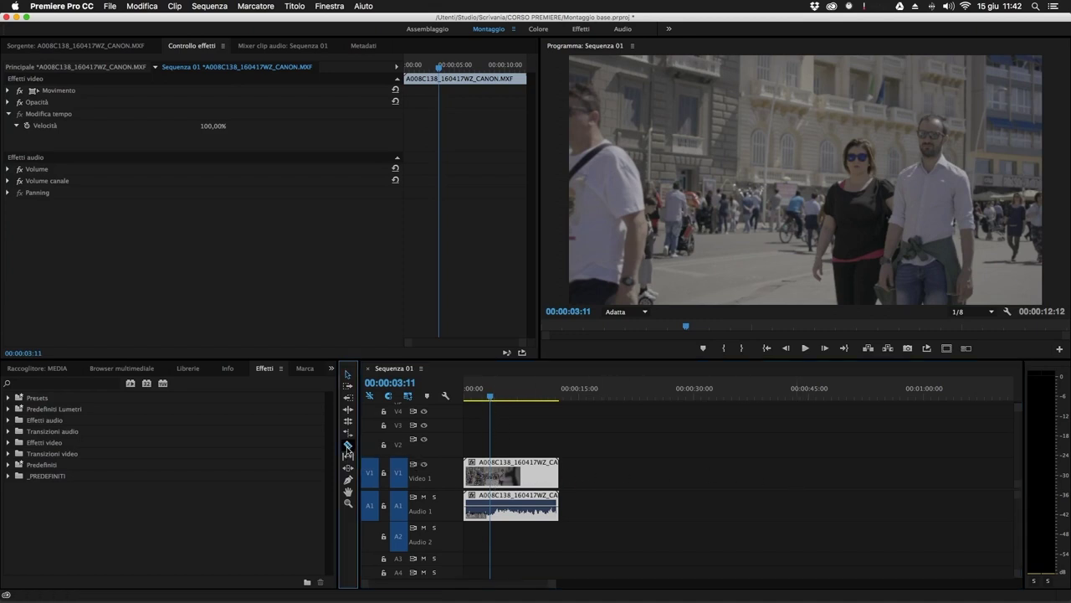
left_click(491, 477)
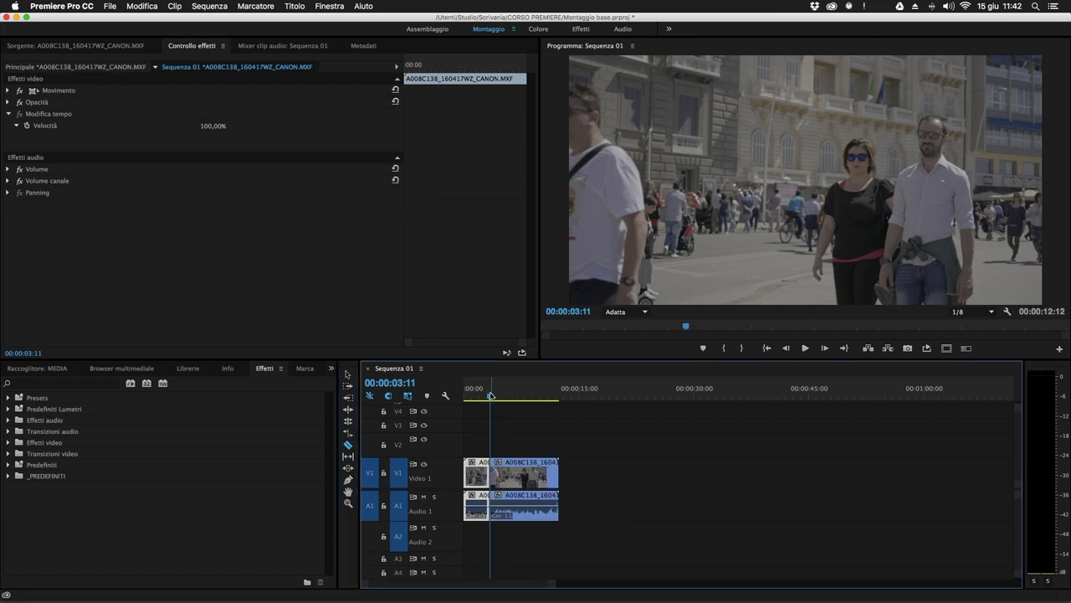
left_click_drag(491, 395, 526, 394)
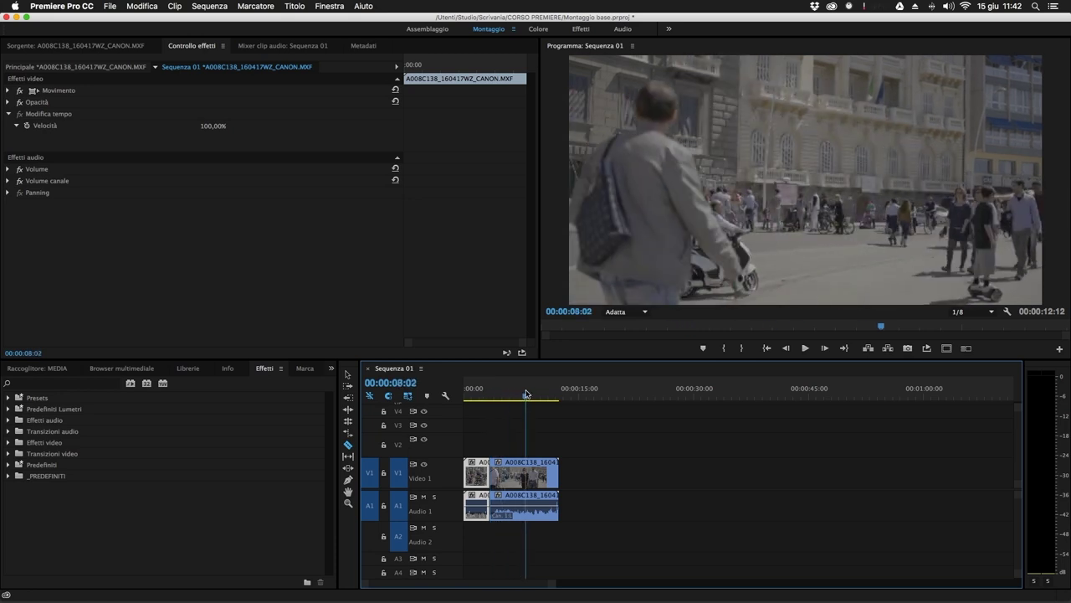
left_click(527, 473)
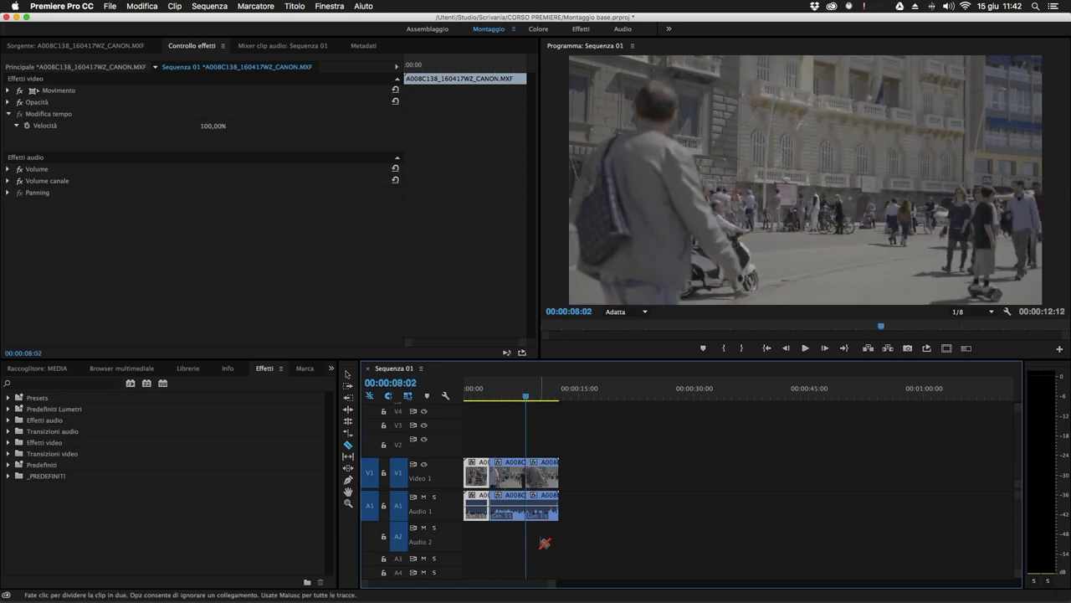
Step: Play the three pieces from near the start, stopping at 00:00:06:04
left_click_drag(479, 394, 476, 392)
key("space")
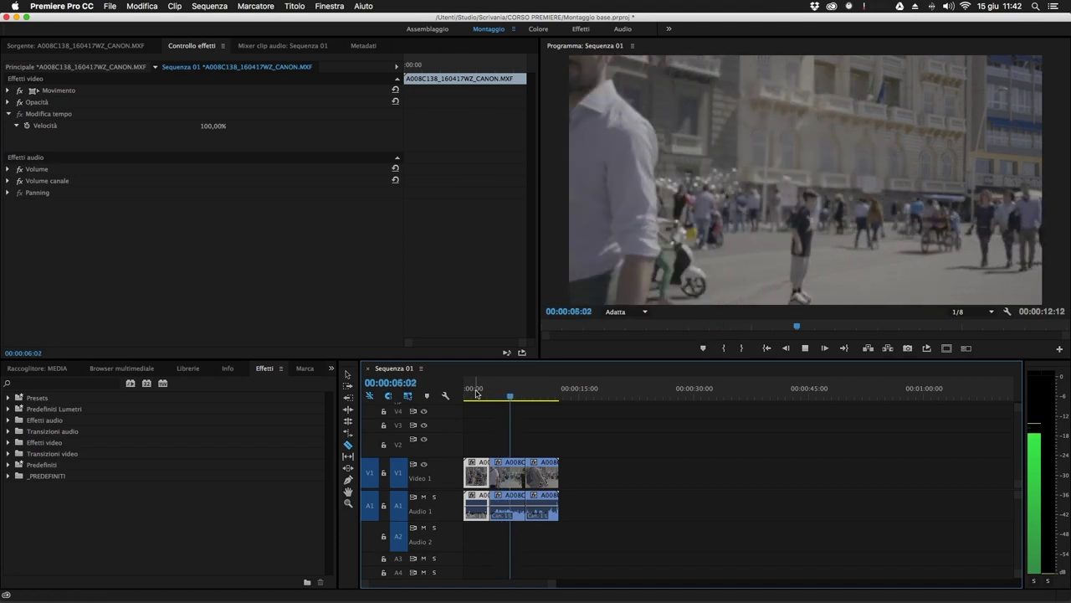
key("space")
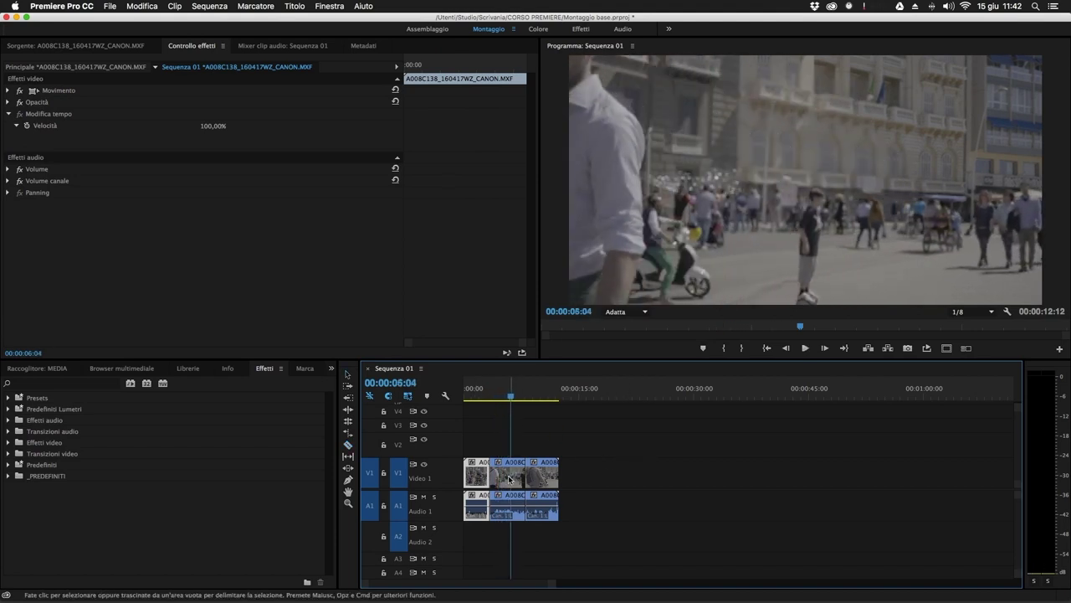
Step: Set the middle piece's Velocità to 50 % in the Velocità/durata dialog
left_click(508, 479)
right_click(505, 479)
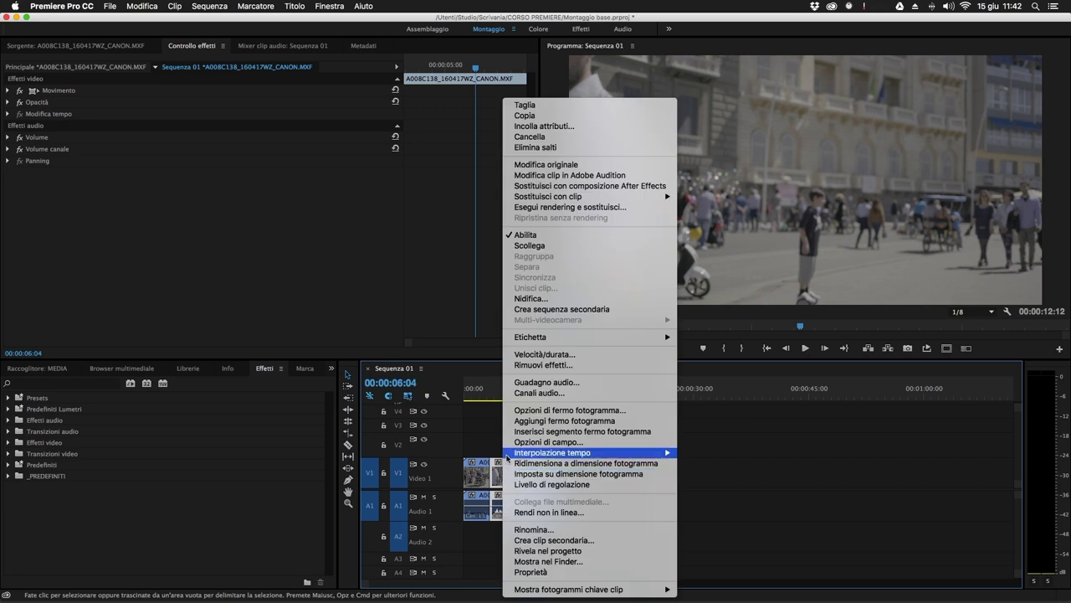
left_click(529, 355)
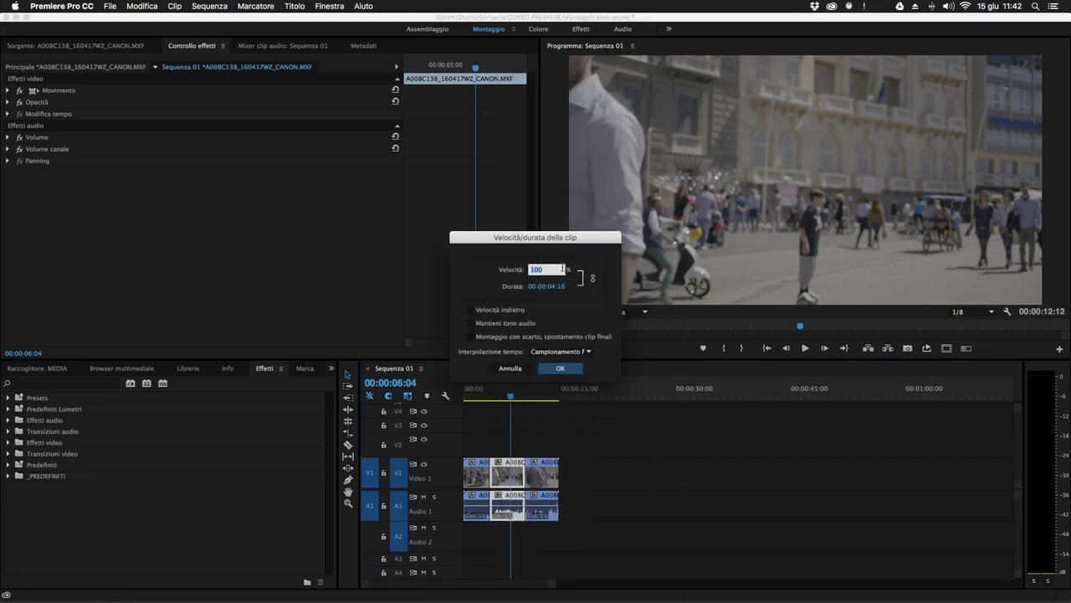
type("50")
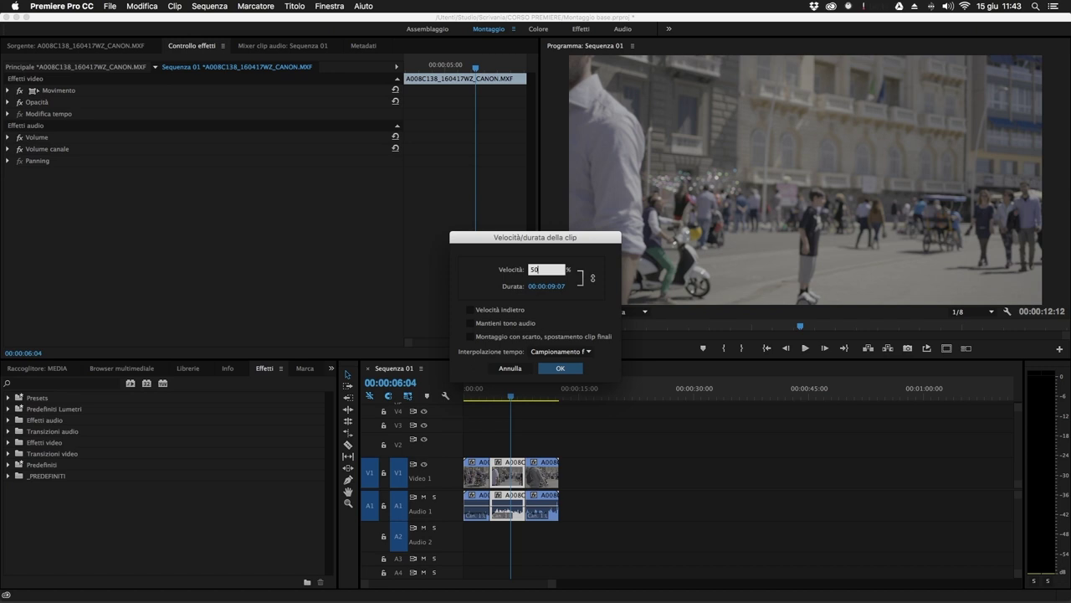
left_click(562, 370)
left_click(562, 370)
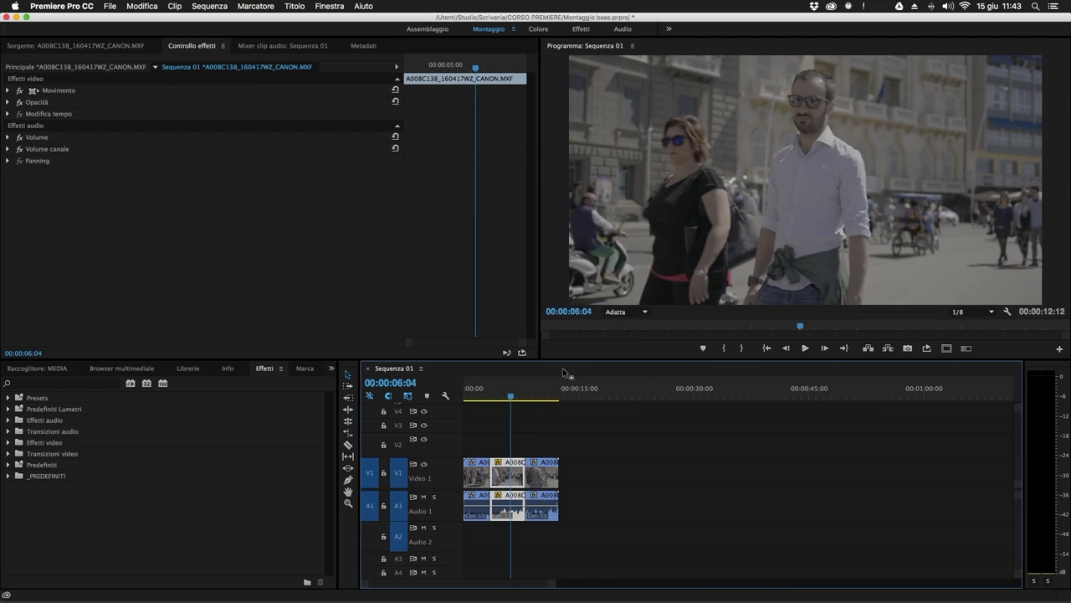
Step: Play the sequence from 00:00:02:14, then reopen the middle piece's Velocità/durata settings
left_click(483, 394)
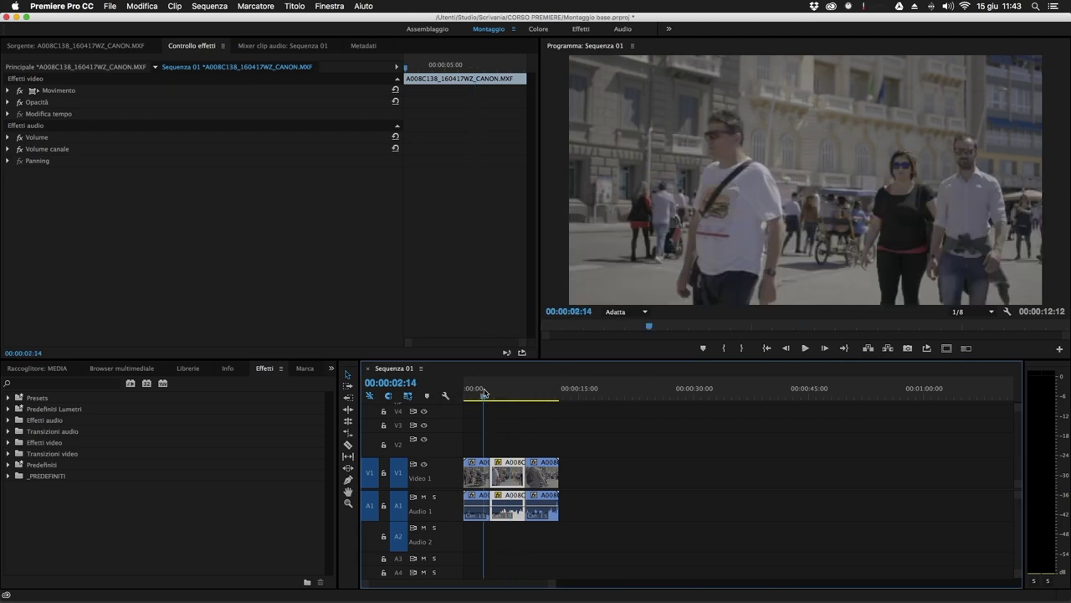
key("space")
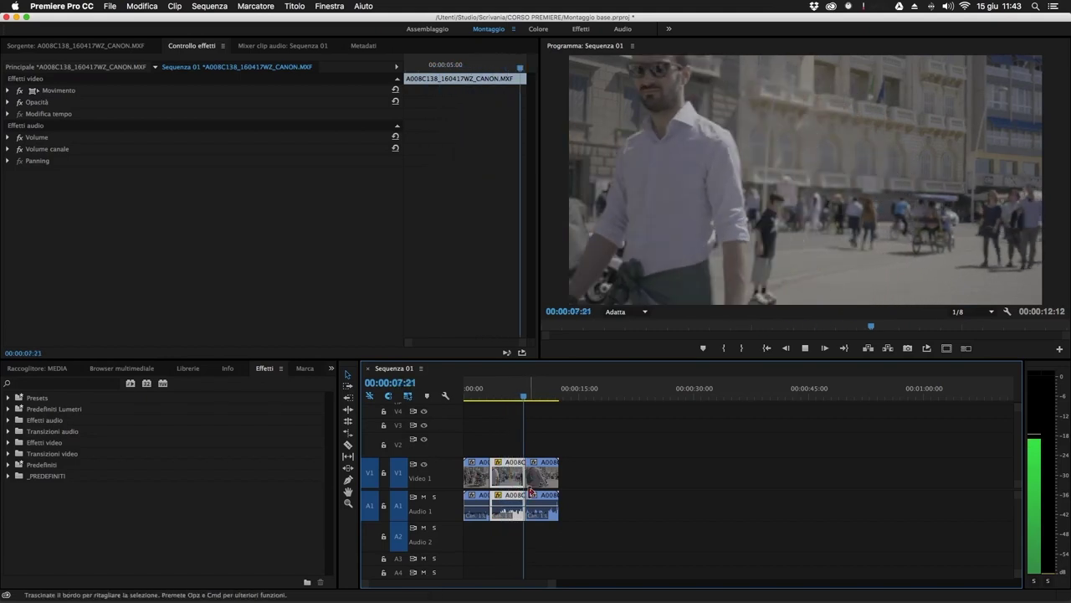
key("space")
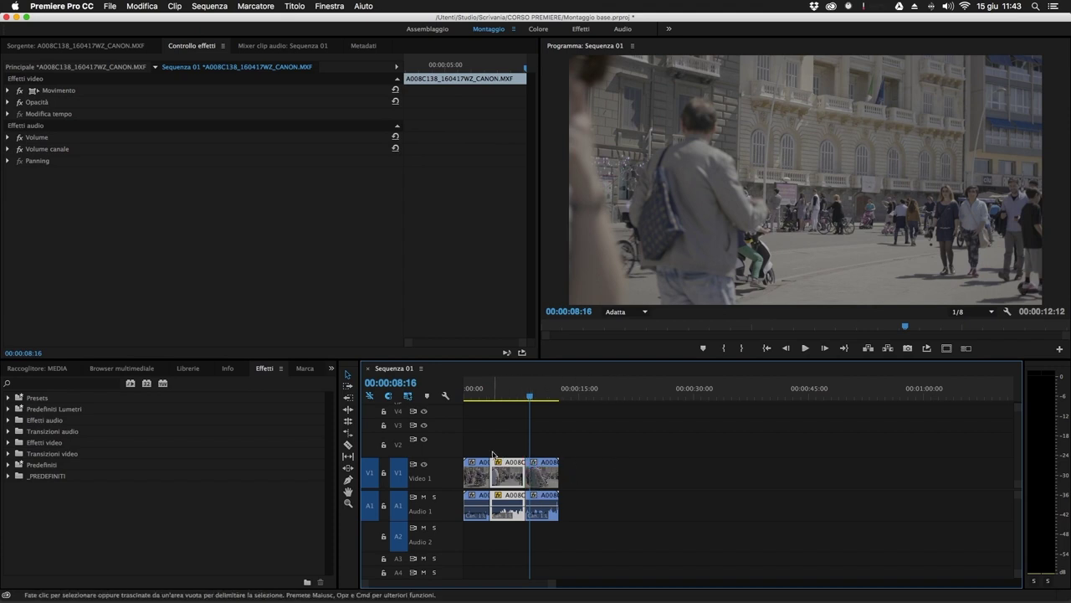
key("super+r")
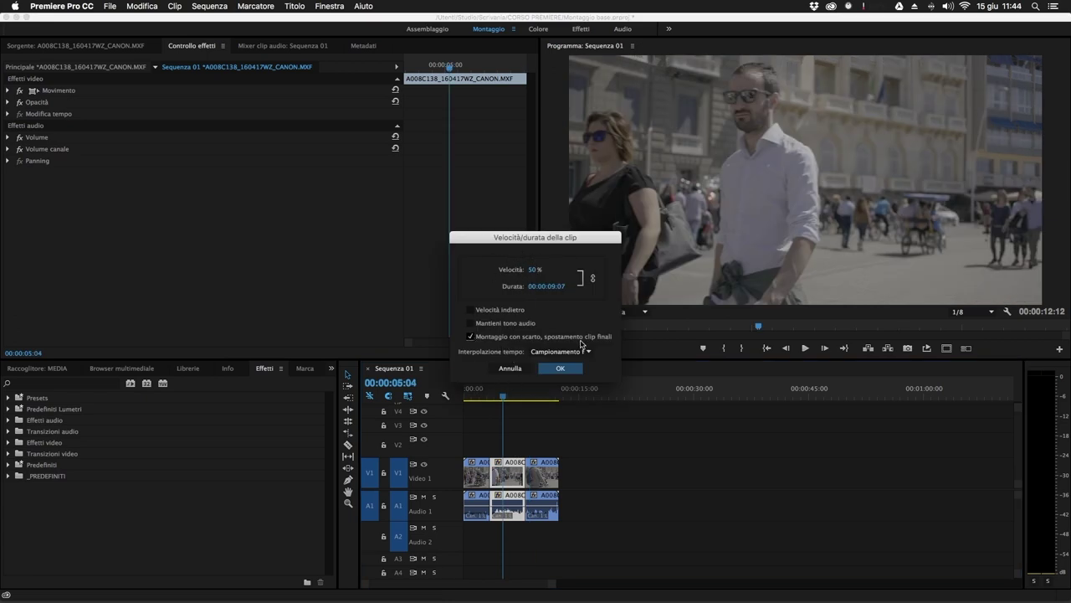
Step: Apply the rippled 50 % slow-down and play the sequence from 00:00:01:24
left_click(565, 369)
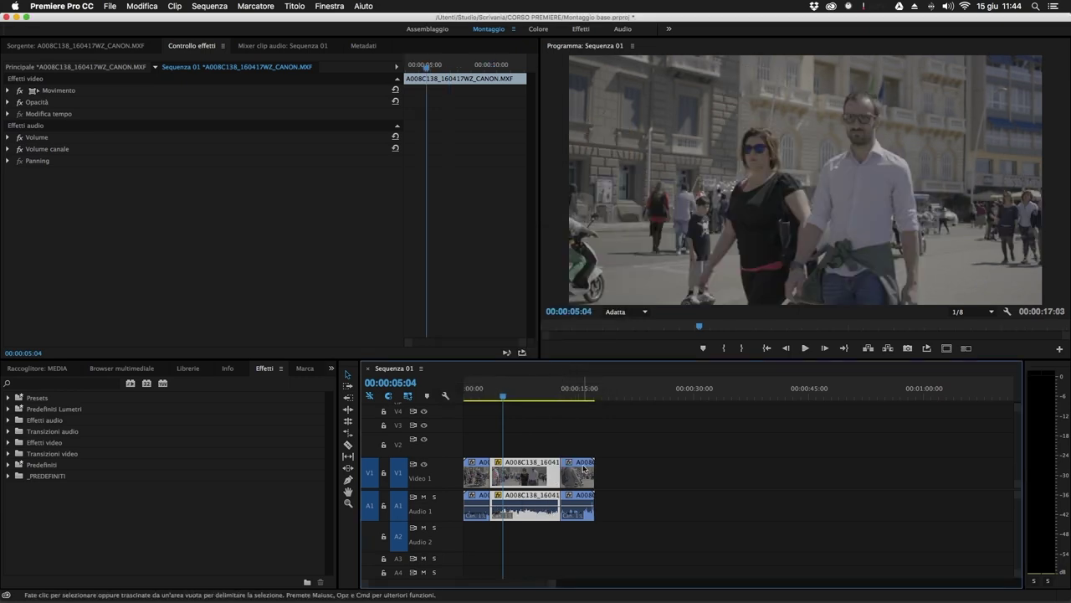
left_click_drag(673, 430, 588, 503)
left_click_drag(500, 390, 479, 391)
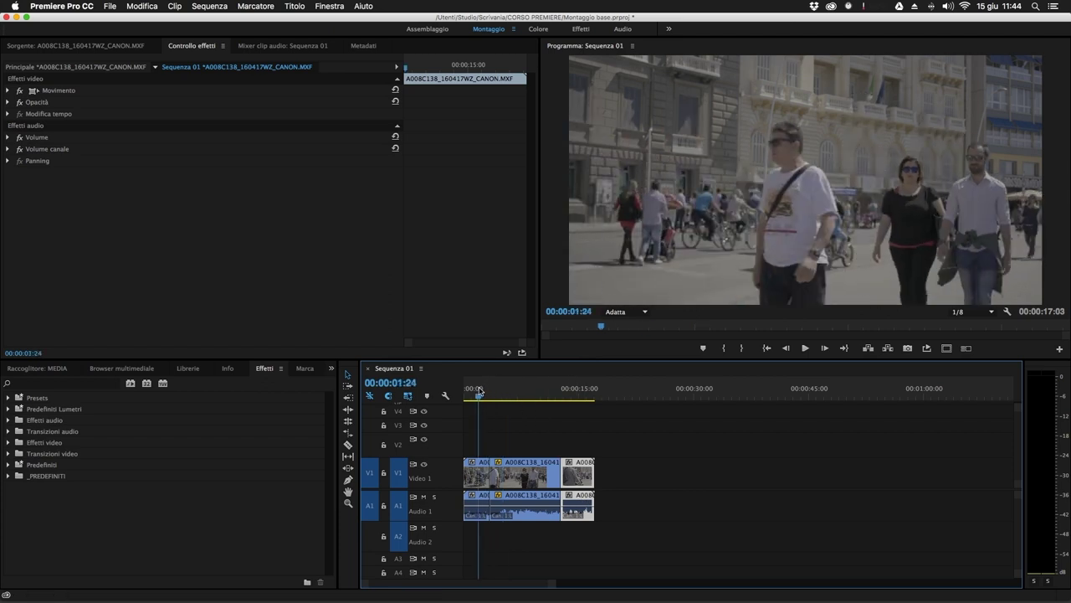
key("space")
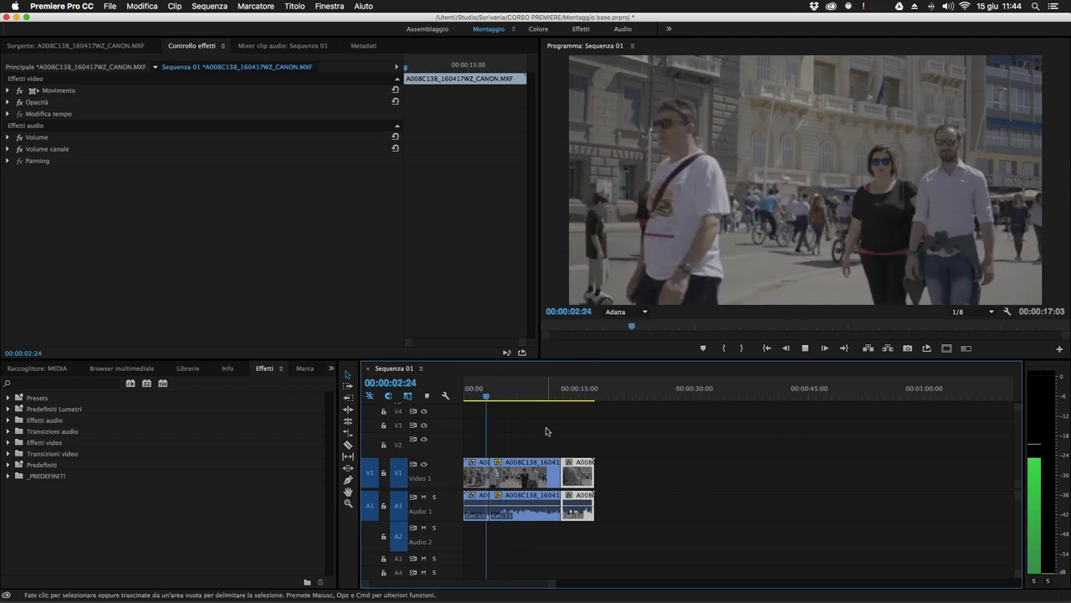
Step: Review the end from 00:00:11:11, then undo back to the 00:00:12:12 length
left_click(552, 393)
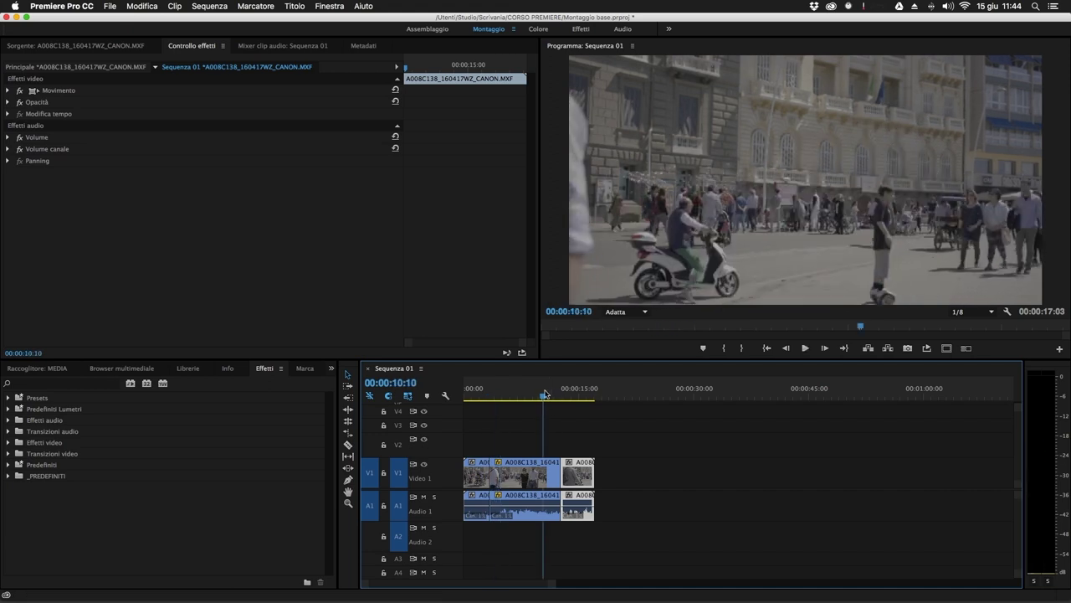
key("space")
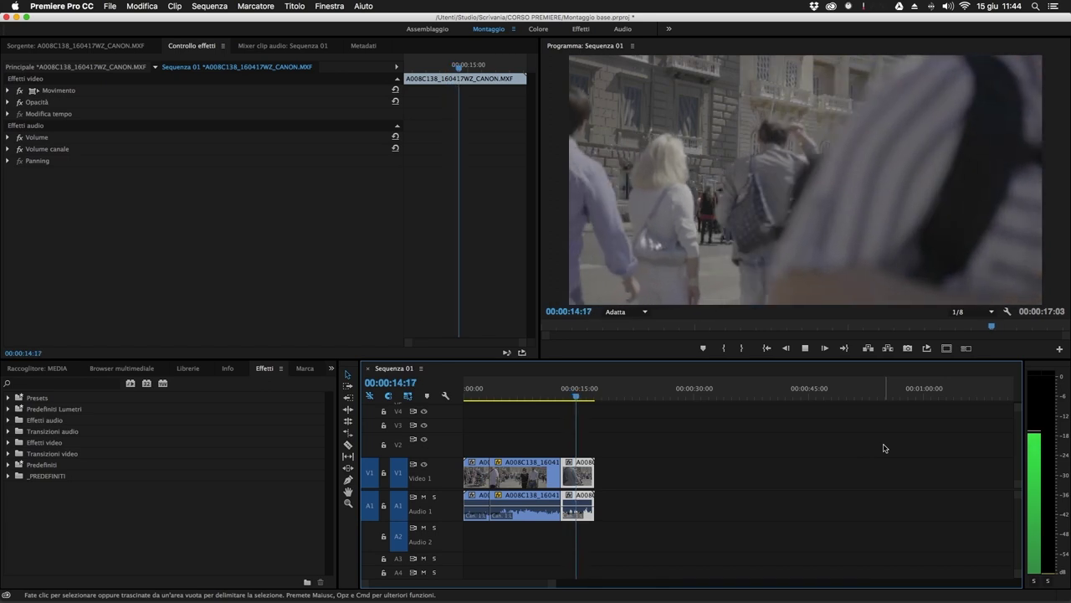
key("space")
key("super+z")
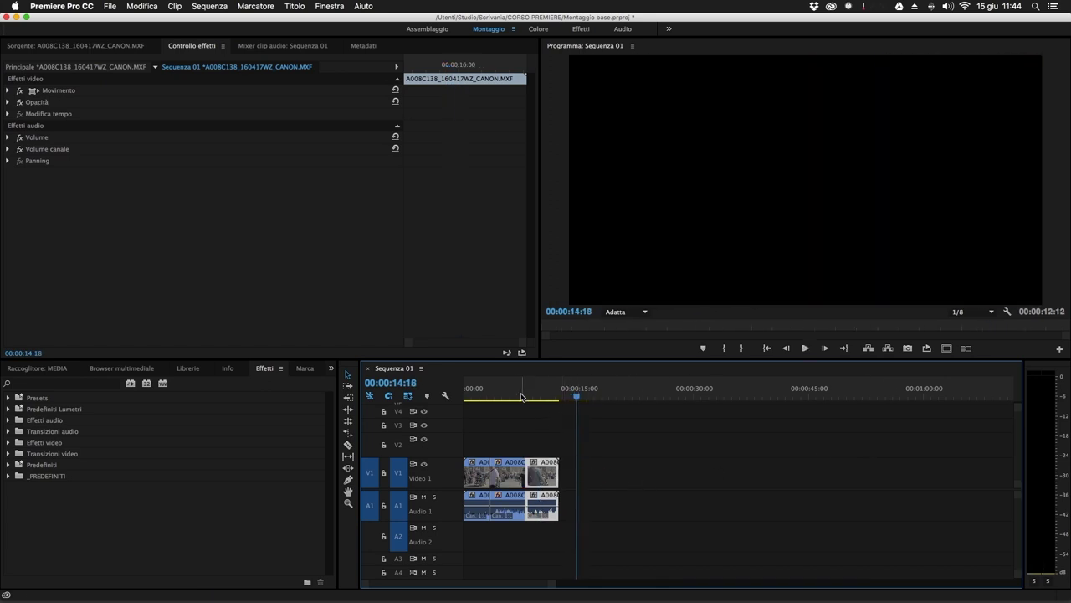
Step: Scrub the footage between 4 and 8 seconds, try moving the third clip later, then undo
left_click(494, 388)
left_click_drag(496, 386, 523, 382)
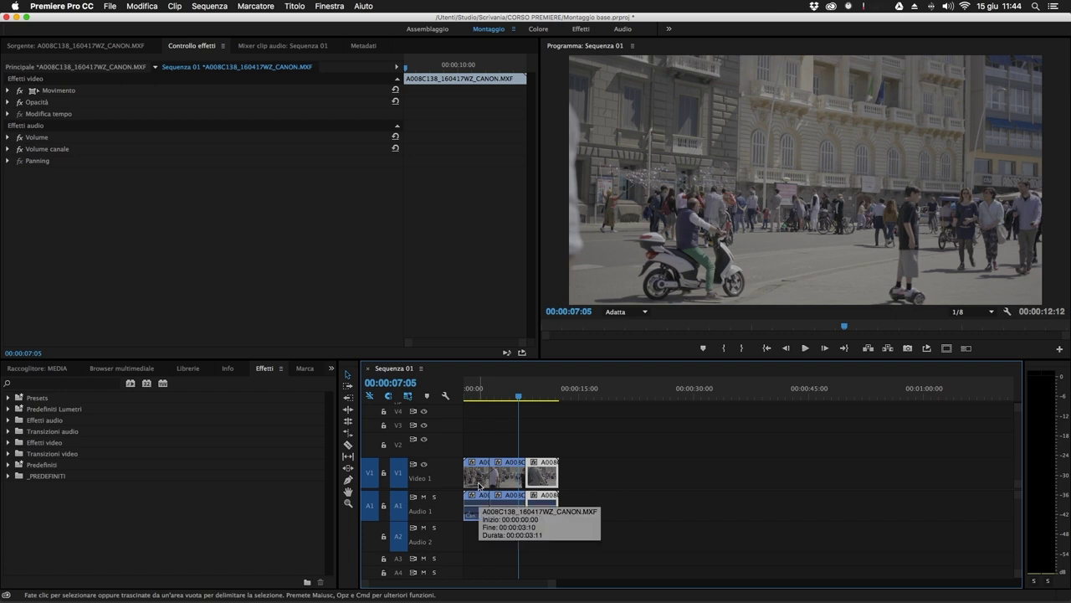
left_click_drag(519, 396, 521, 395)
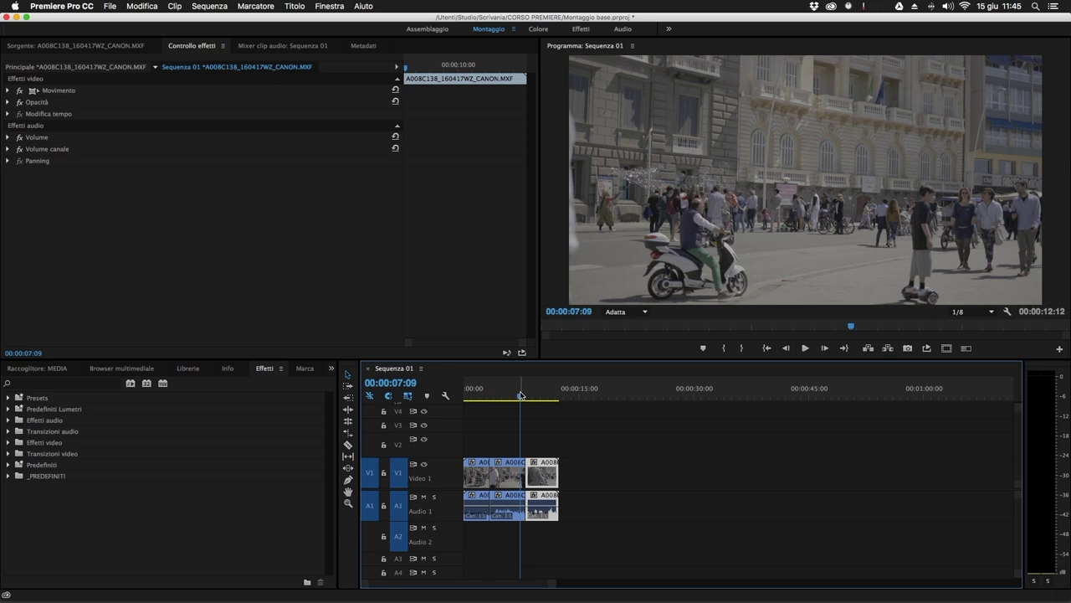
left_click_drag(541, 479, 604, 479)
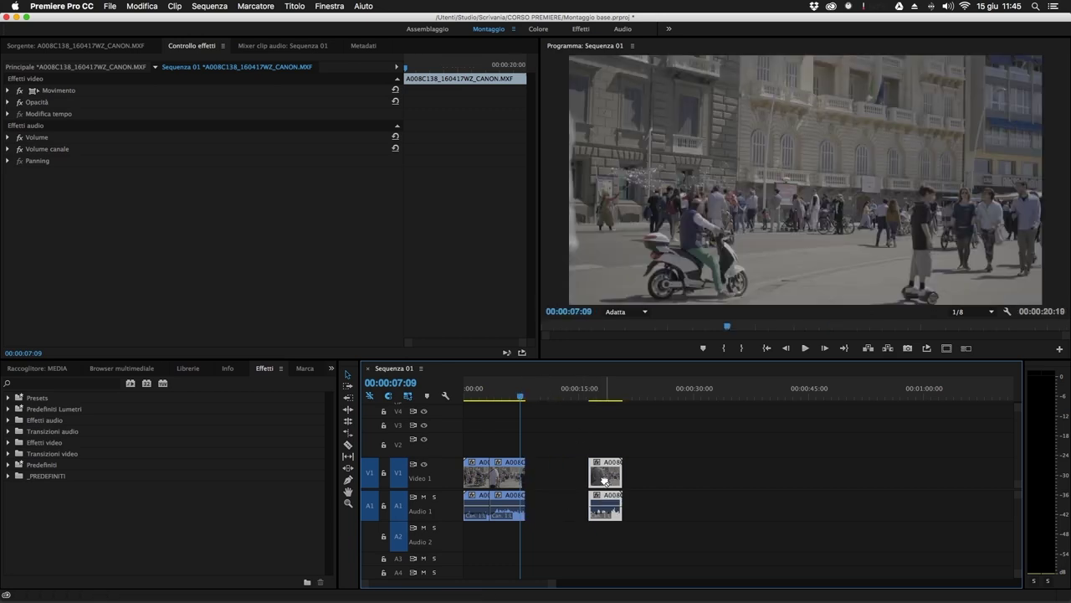
key("super+z")
Step: Slow the second clip to 50 % speed, play the section back, then revert it
left_click(509, 479)
key("super+r")
type("50")
key("Return")
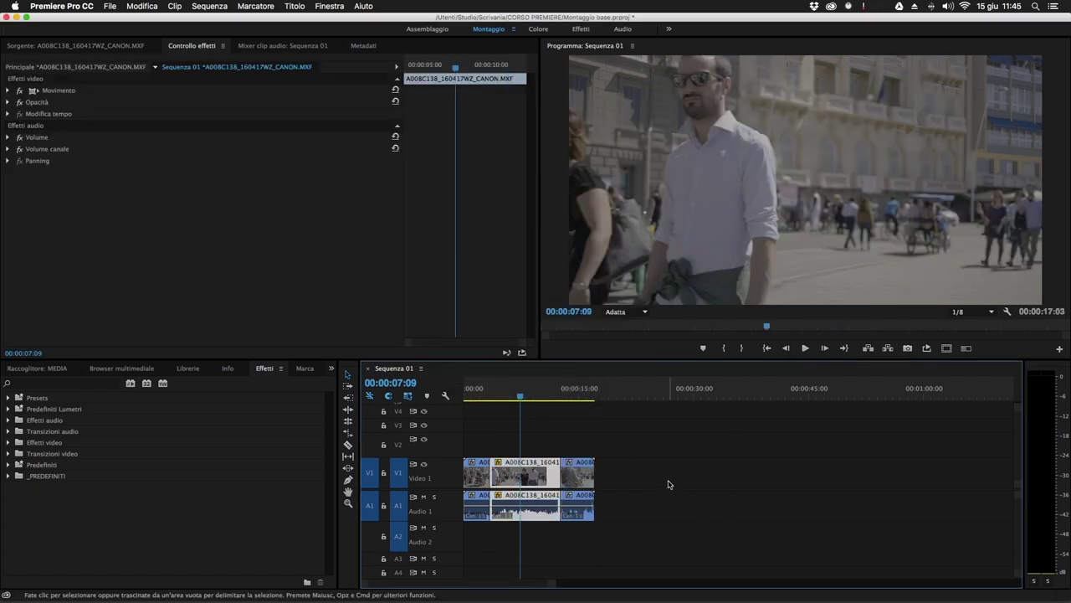
key("Return")
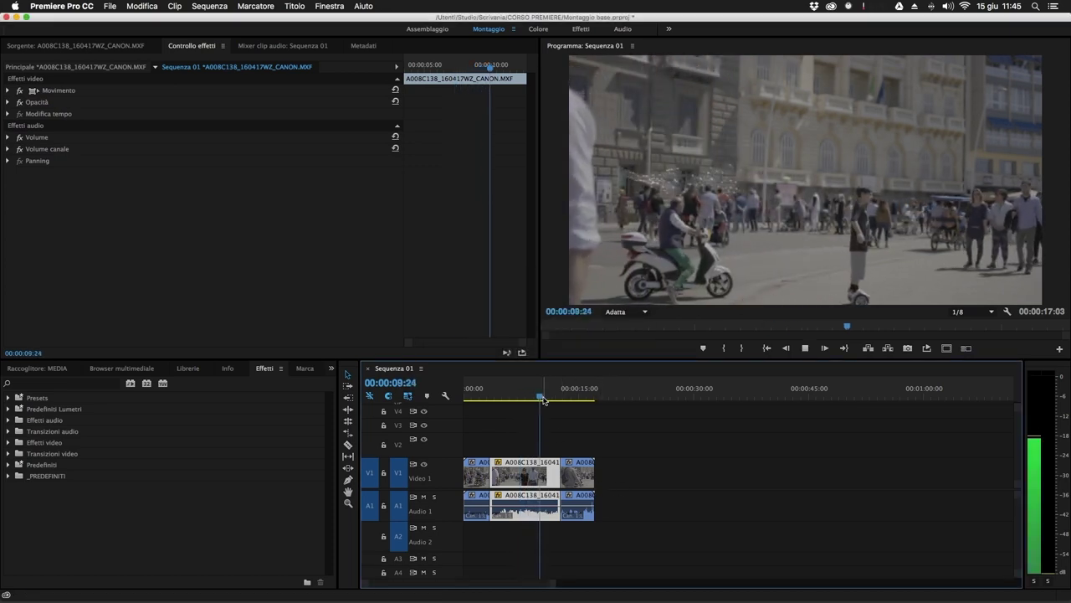
key("space")
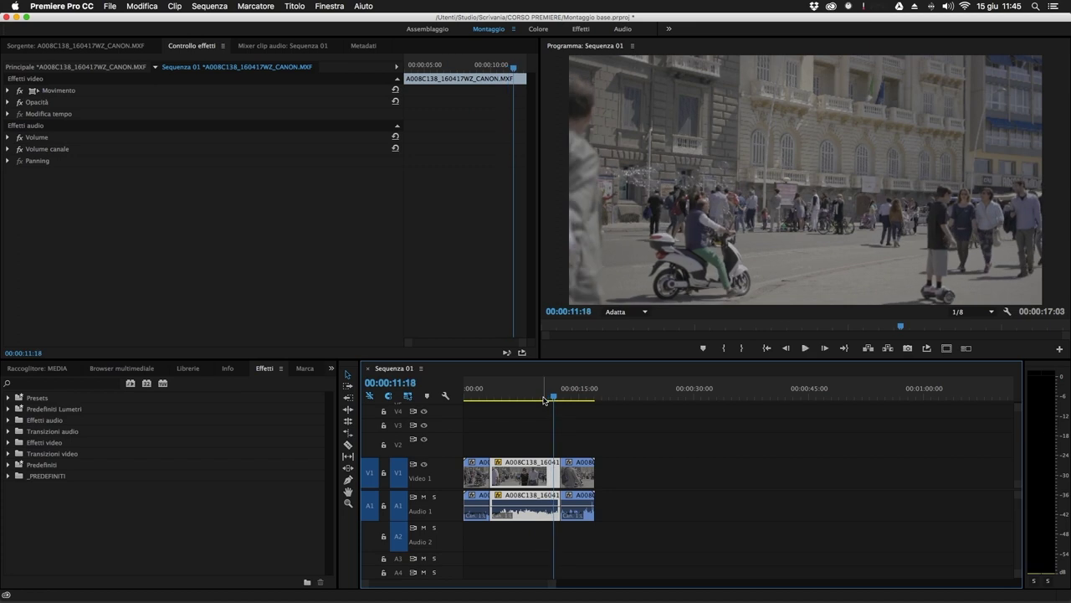
key("shift+Delete")
Step: Undo the remaining cuts so the street footage is one uncut clip, playhead near 00:00:03:03
key("ctrl+z")
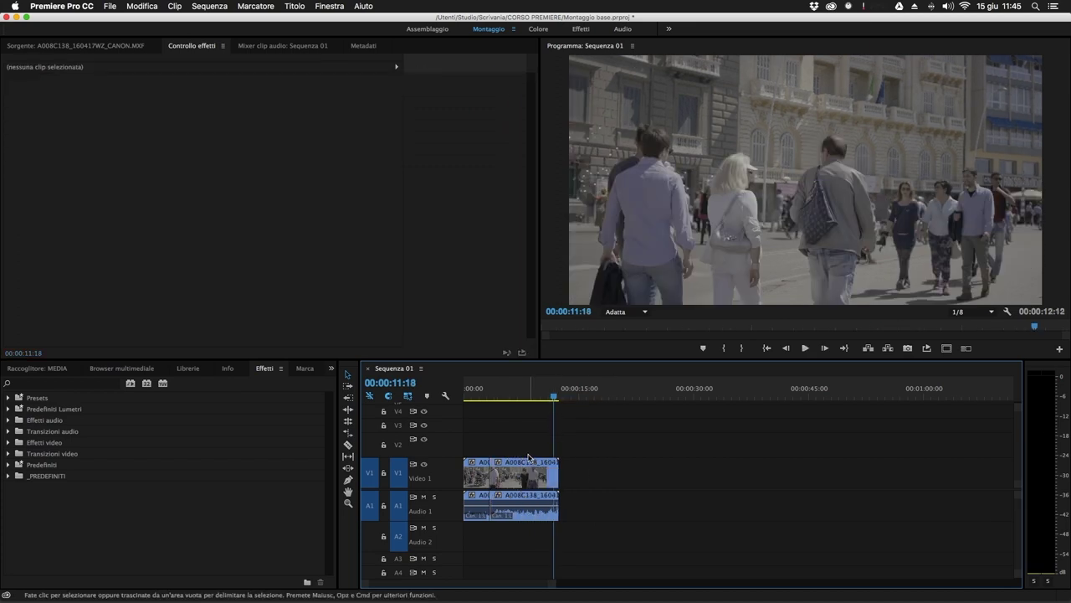
key("ctrl+z")
left_click(494, 398)
left_click_drag(494, 397, 489, 396)
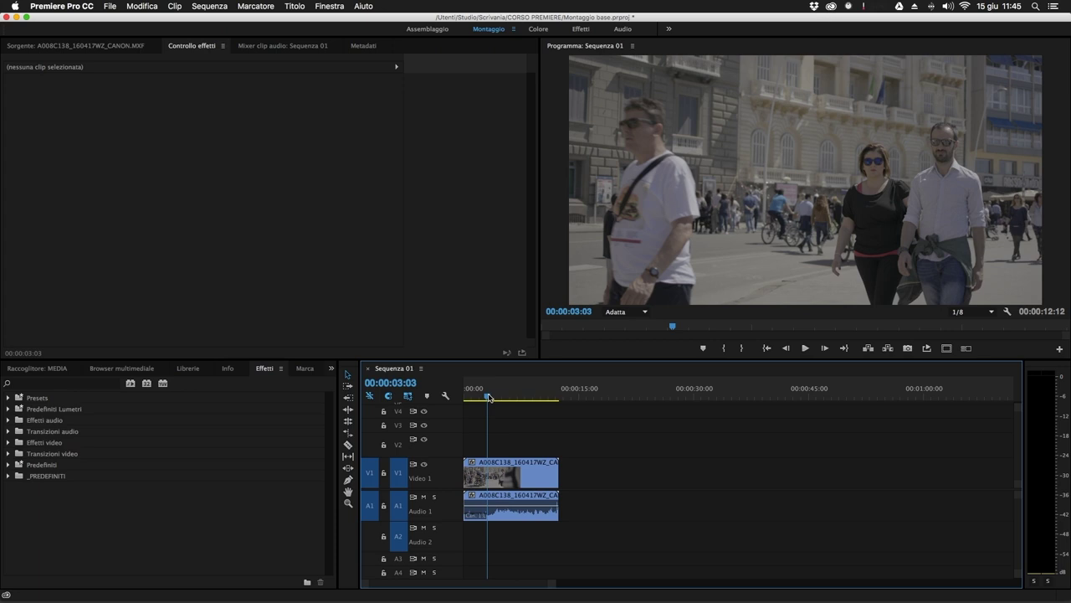
Step: Select the street clip on V1 and bring up its context menu
left_click(517, 478)
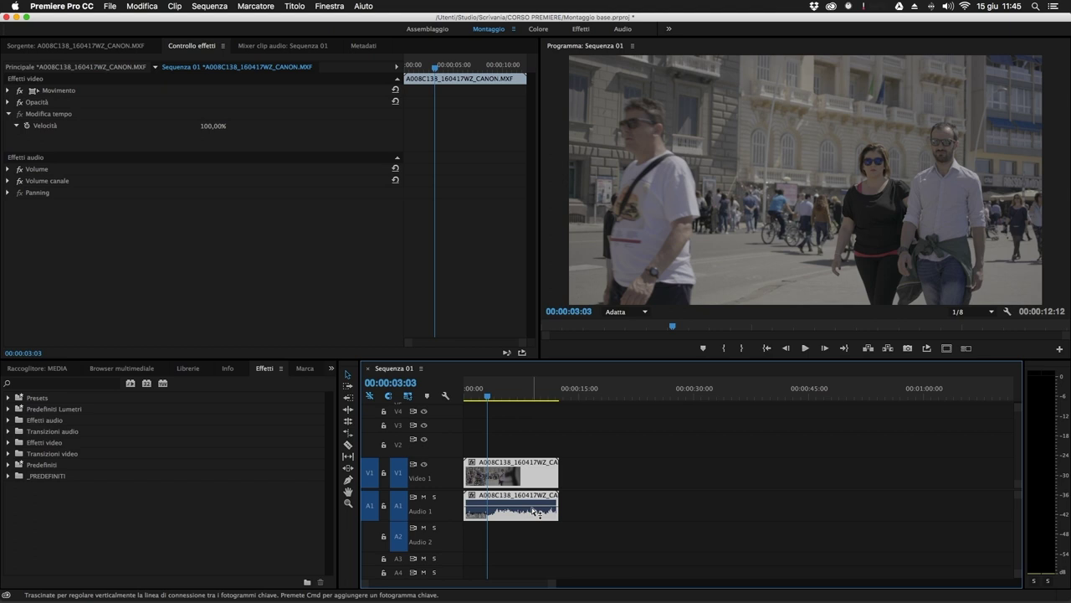
left_click(590, 486)
left_click(541, 481)
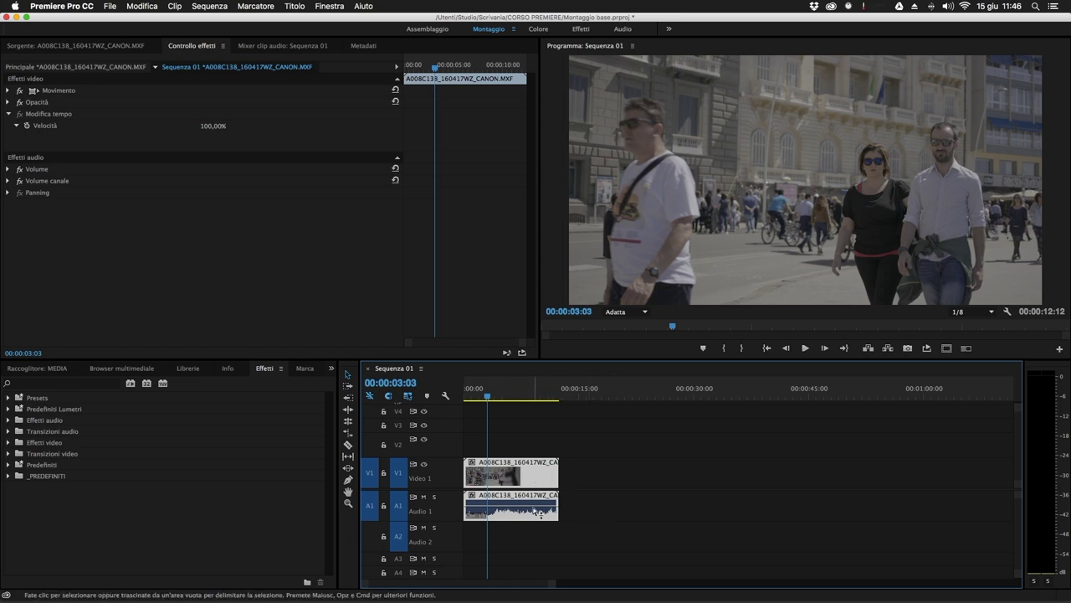
right_click(502, 482)
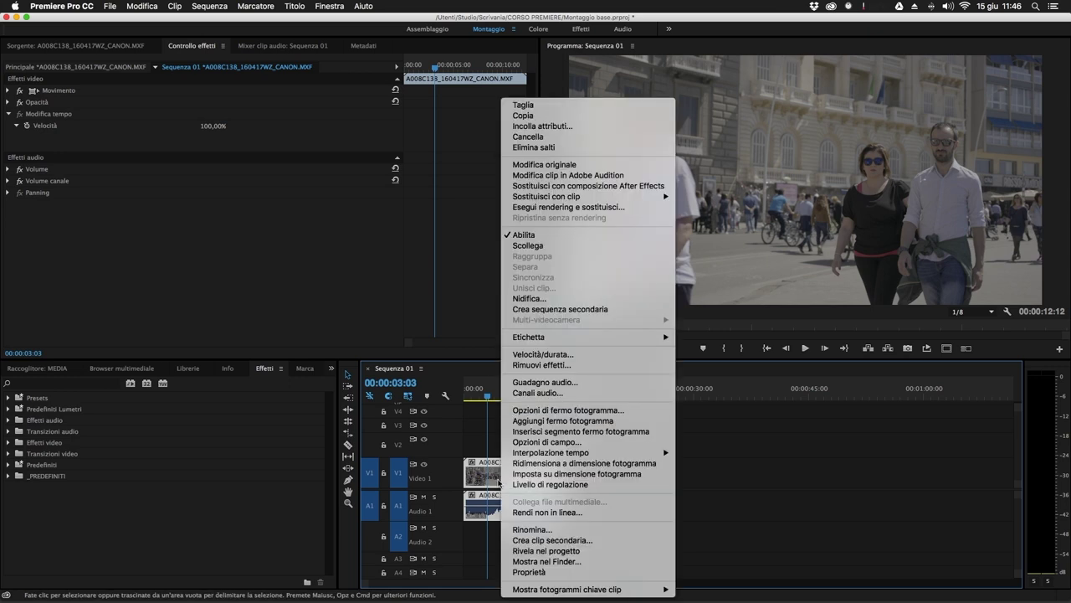
Step: Unlink the street clip's audio from its video, test-moving each part independently then undoing
left_click(530, 245)
left_click(619, 486)
left_click_drag(517, 483, 611, 475)
key("super+z")
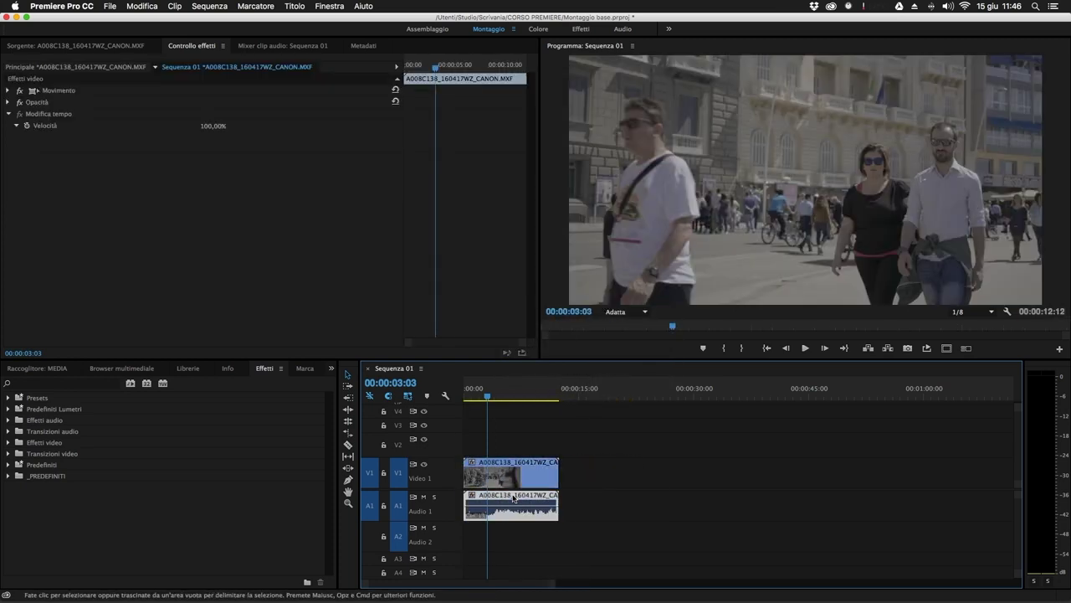
left_click_drag(519, 501, 598, 499)
key("super+z")
Step: Select only the V1 video clip with the playhead near 3 seconds
left_click(619, 555)
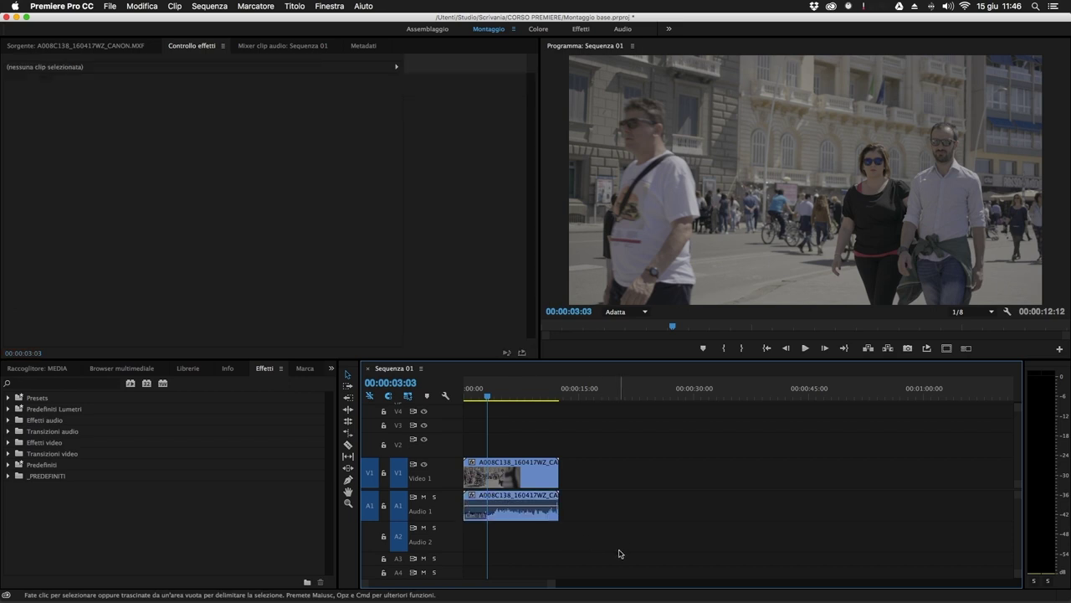
left_click(492, 487)
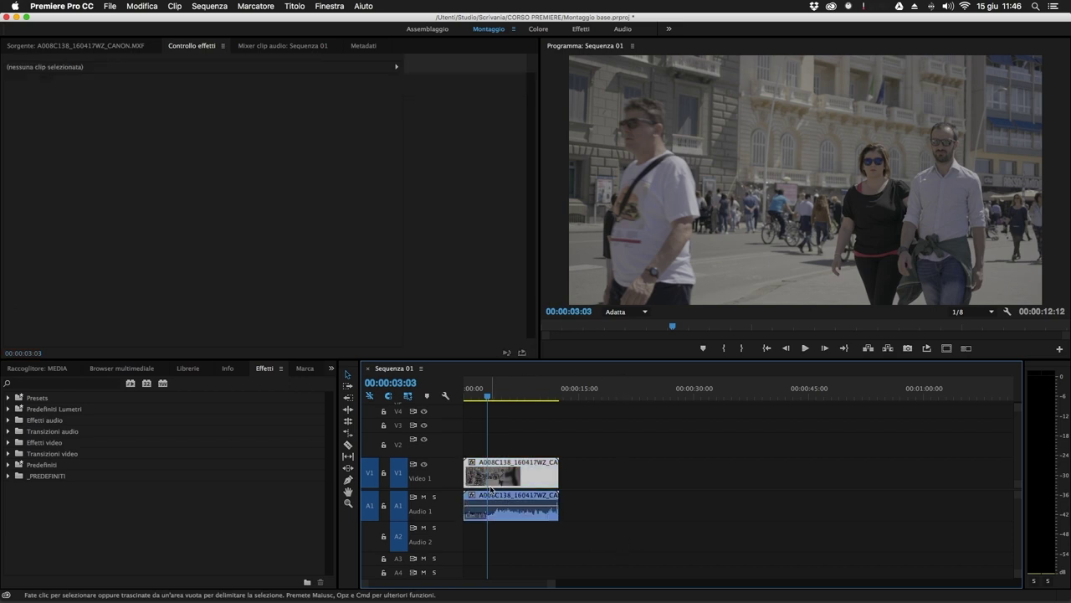
left_click(492, 394)
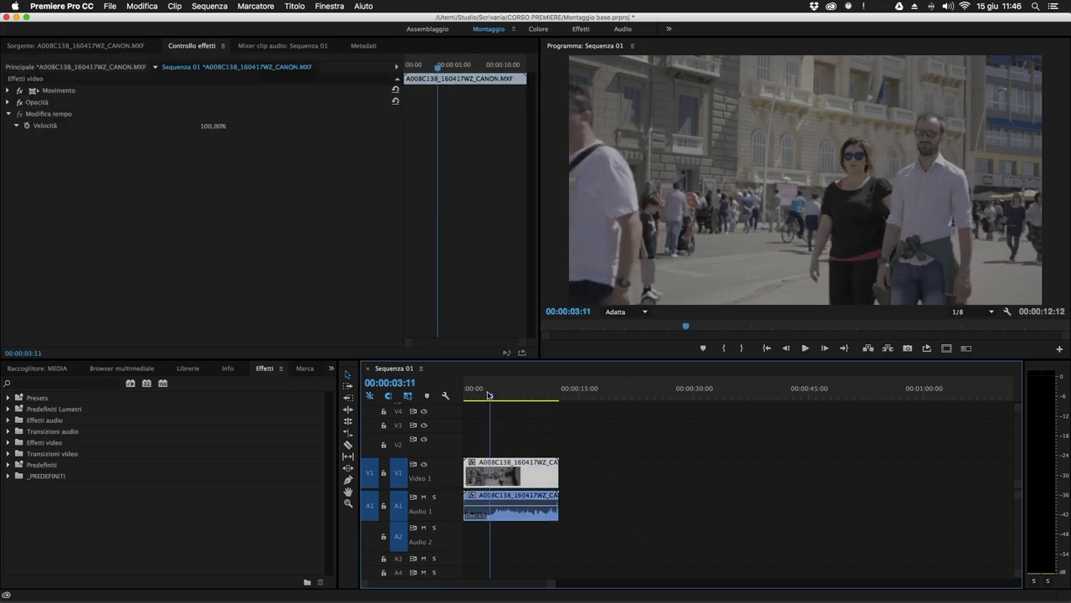
Step: Expand Modifica tempo to show Velocità, widen the keyframe area, and zoom the timeline onto the clip
left_click_drag(491, 394, 494, 394)
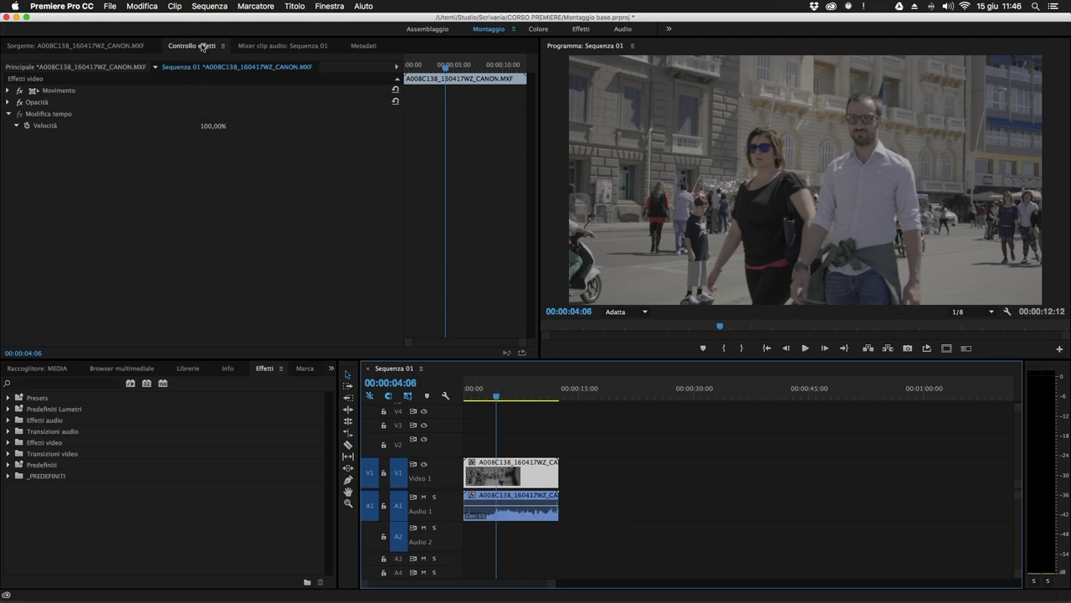
left_click(5, 116)
left_click(8, 115)
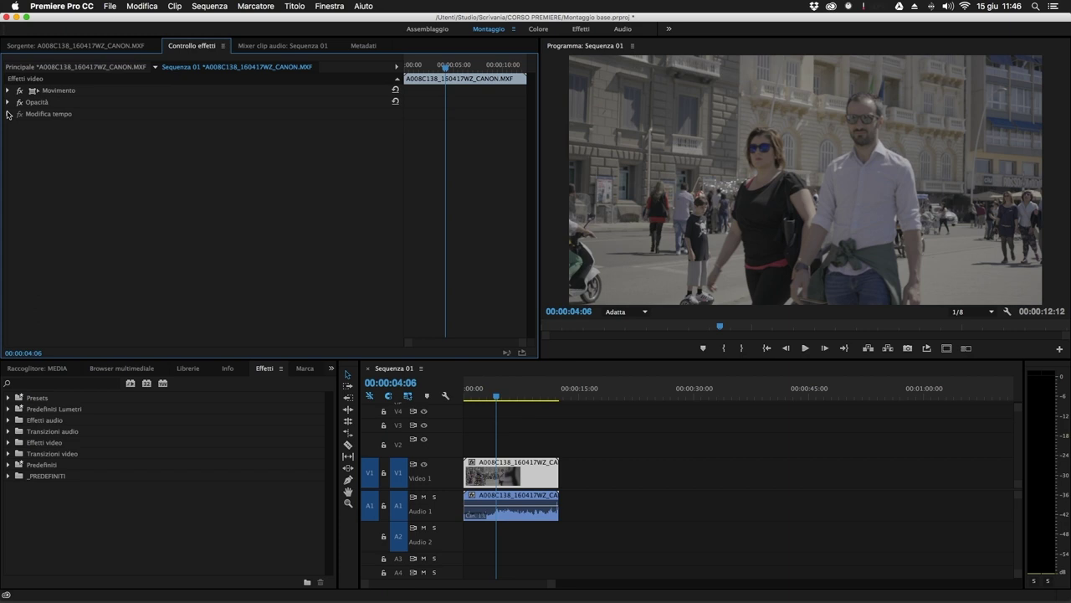
left_click(9, 115)
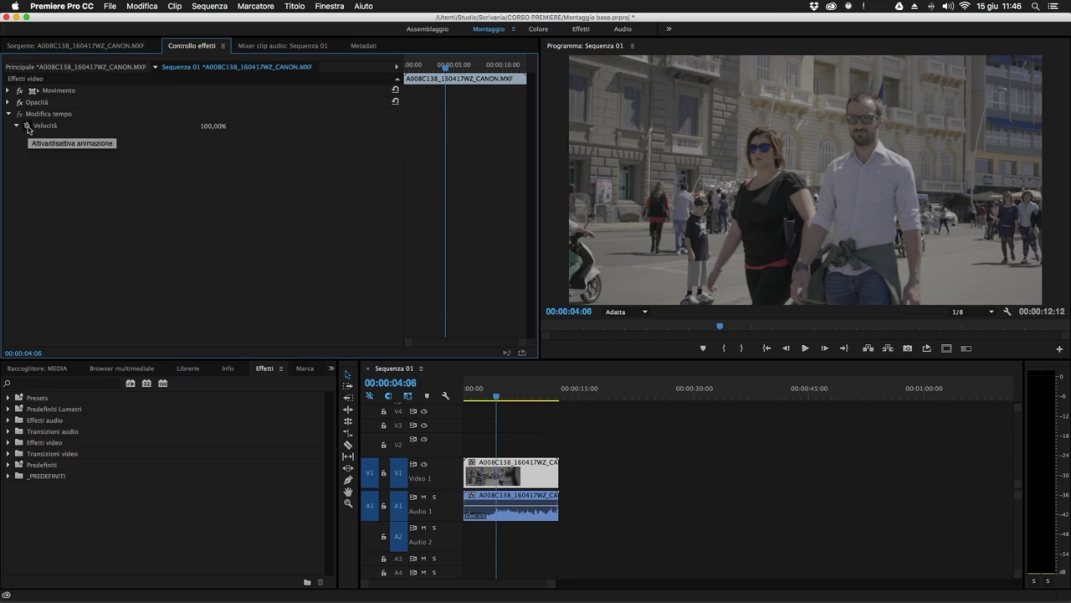
left_click_drag(405, 134, 300, 135)
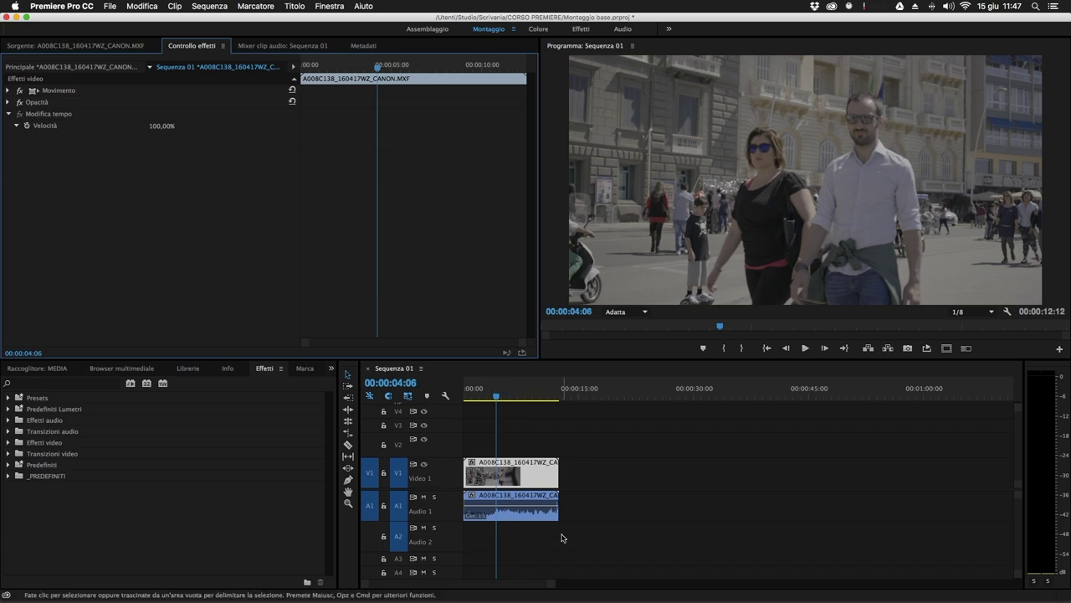
left_click(605, 516)
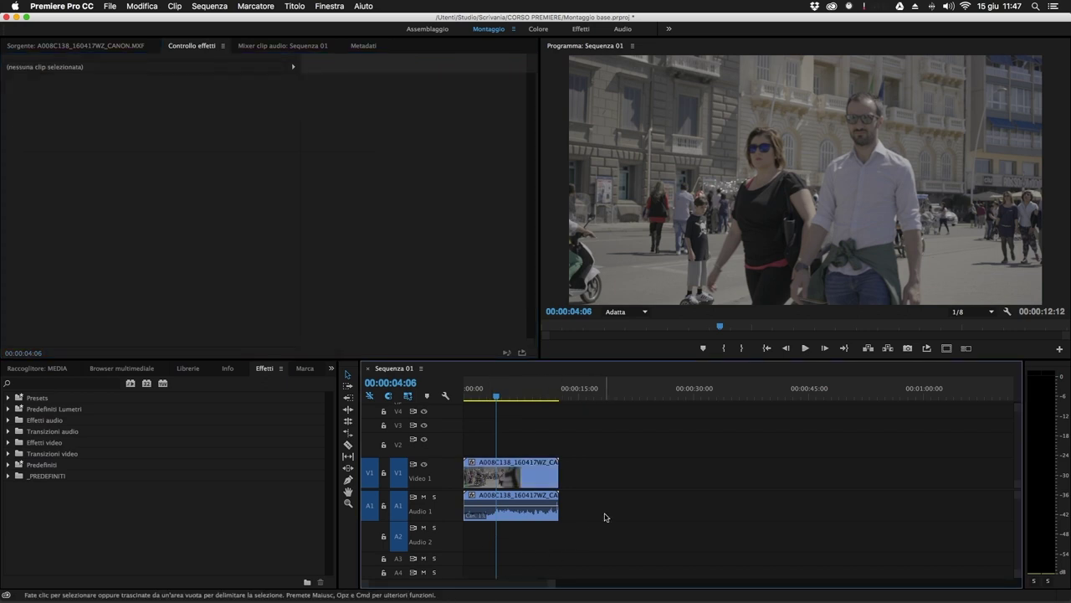
key("=")
key("=")
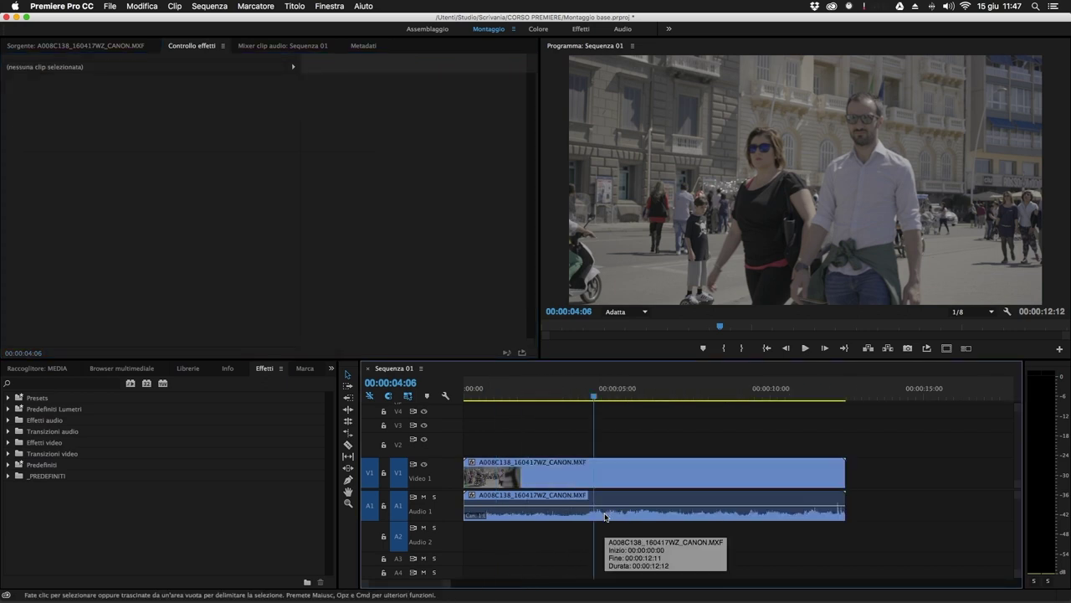
Step: Select the street video clip and turn on the Velocità stopwatch under Modifica tempo
key("-")
key("-")
left_click(605, 516)
left_click(515, 395)
left_click_drag(516, 394, 530, 394)
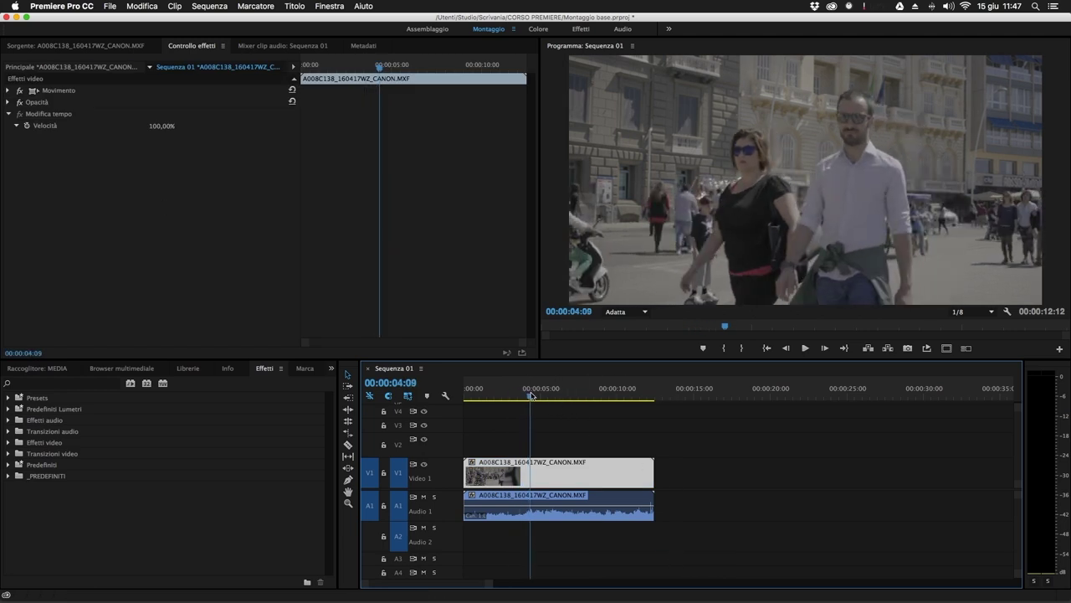
left_click(26, 126)
left_click(15, 125)
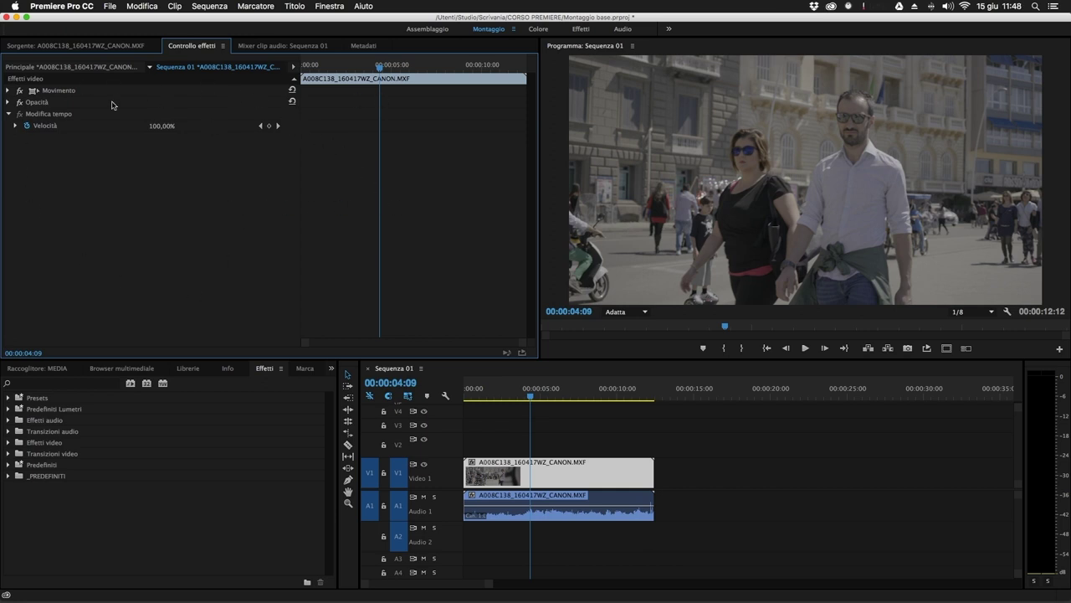
Step: Add a Velocità keyframe at 00:00:04:08 and expand Velocità to show its speed graph
left_click_drag(379, 67, 693, 365)
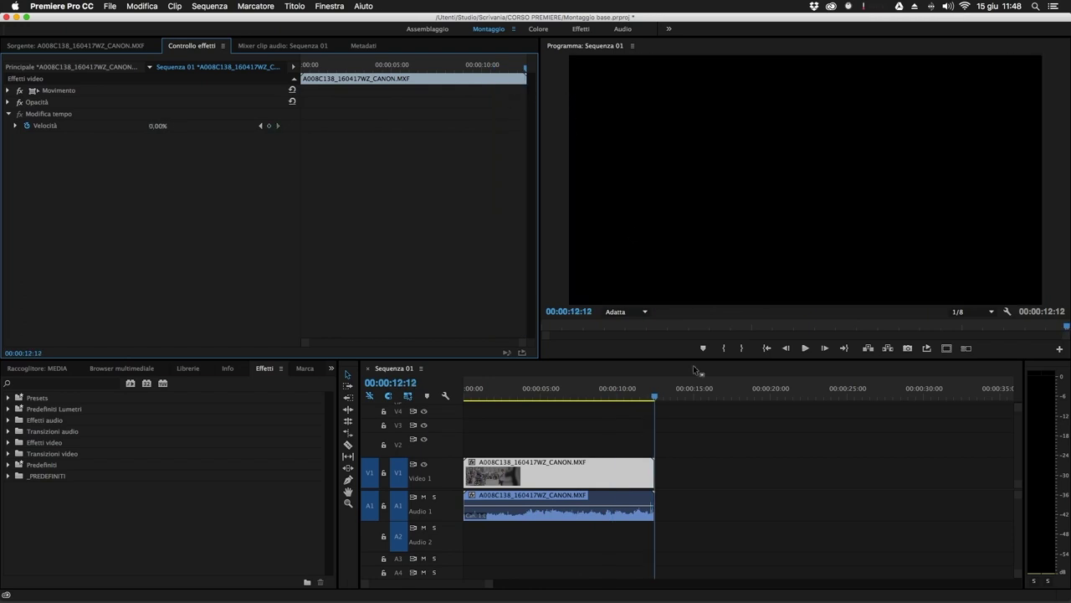
left_click_drag(654, 397, 550, 343)
left_click_drag(422, 80, 379, 81)
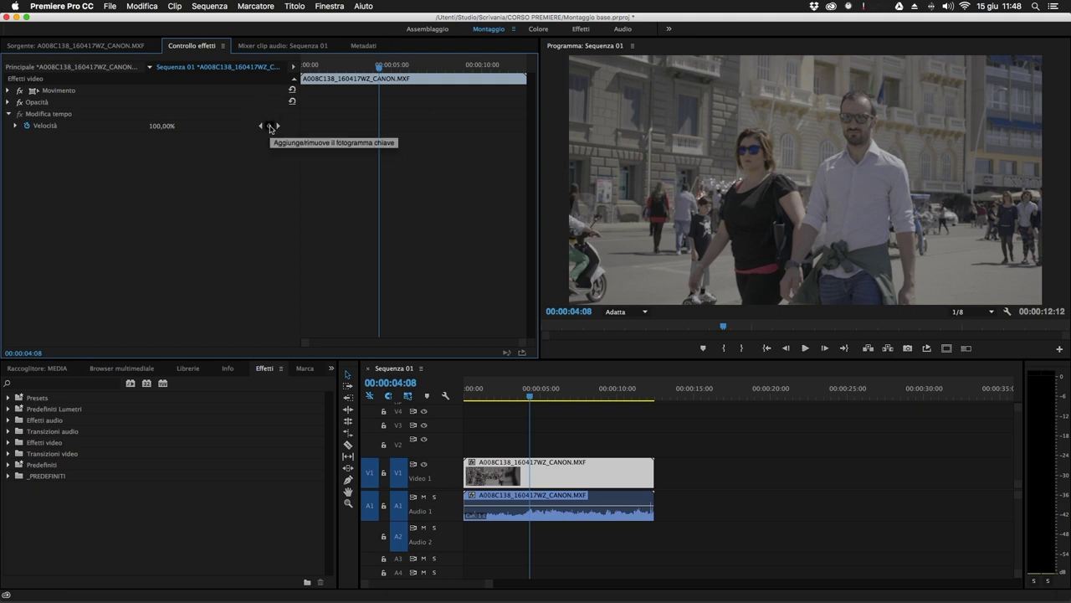
left_click(269, 126)
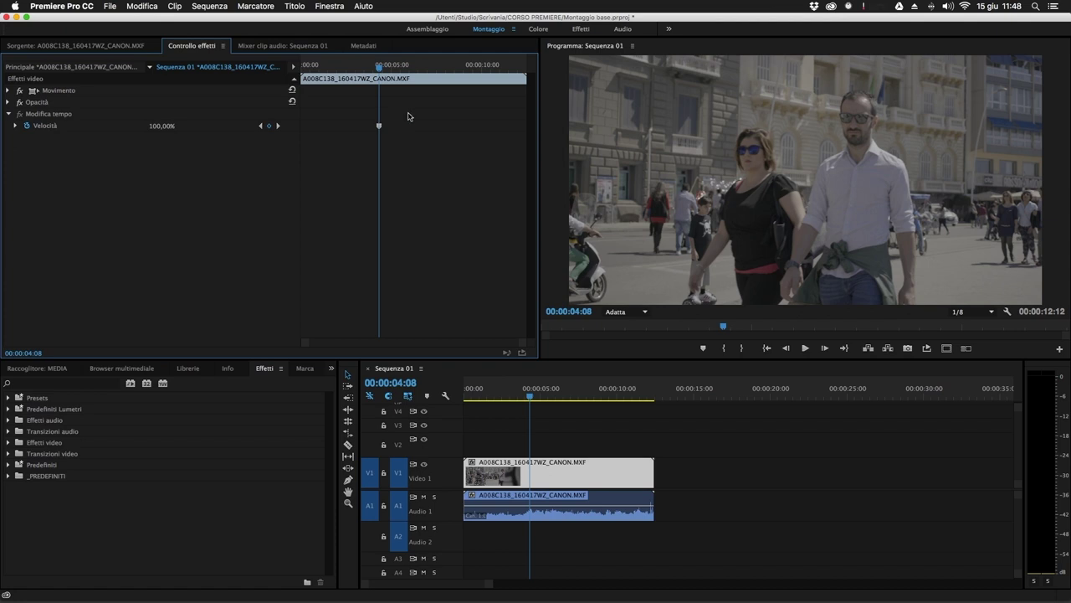
left_click(380, 126)
left_click(14, 126)
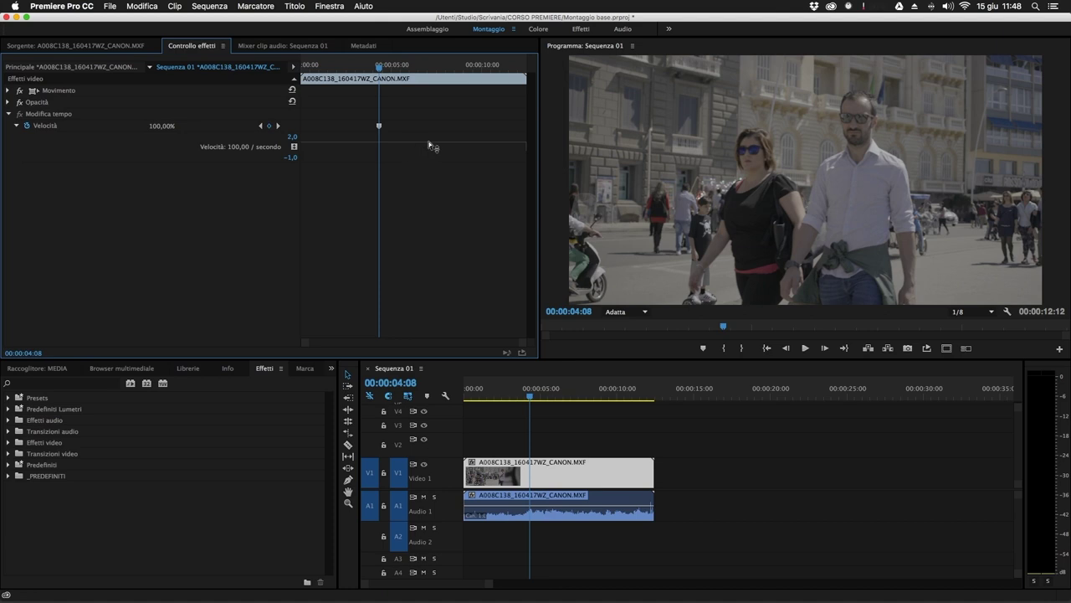
Step: Drag the speed after the keyframe down to 50%, stretching the sequence to 00:00:20:18
left_click_drag(383, 67, 436, 73)
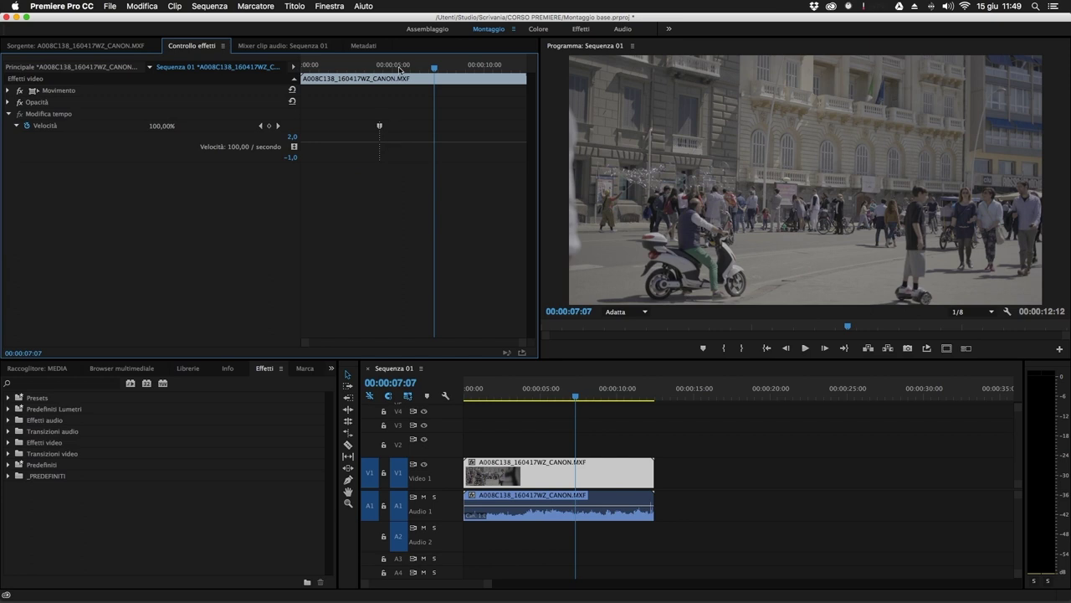
left_click_drag(435, 67, 432, 77)
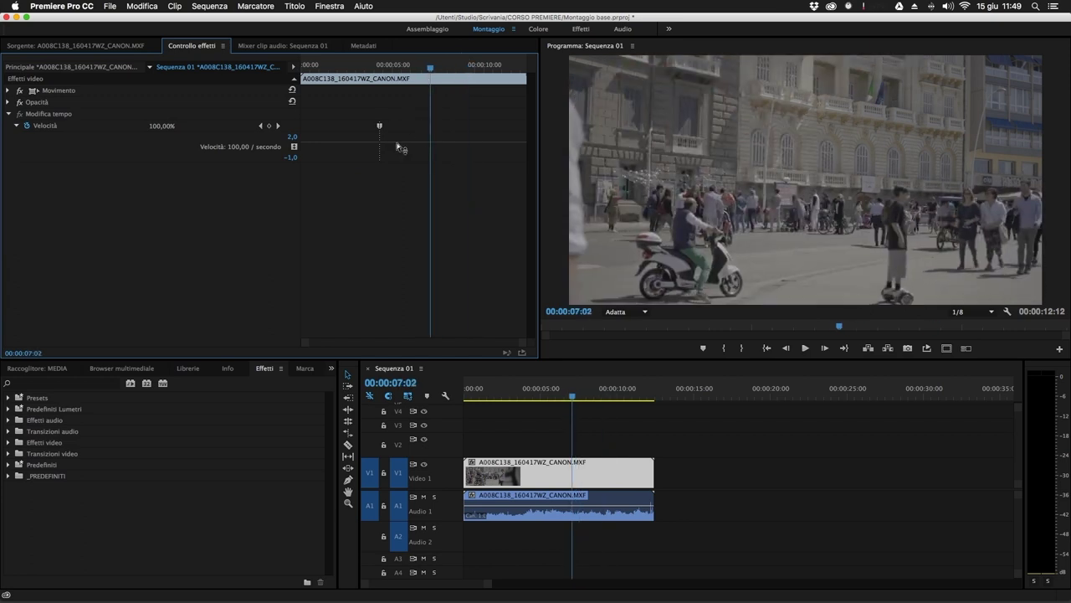
left_click_drag(400, 148, 399, 161)
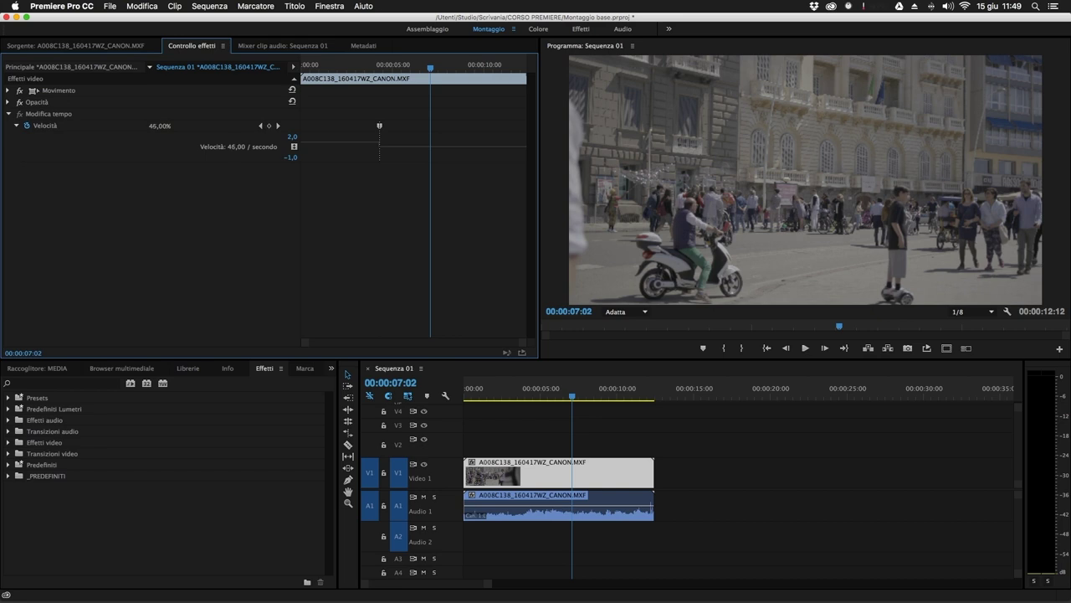
left_click_drag(398, 167, 396, 171)
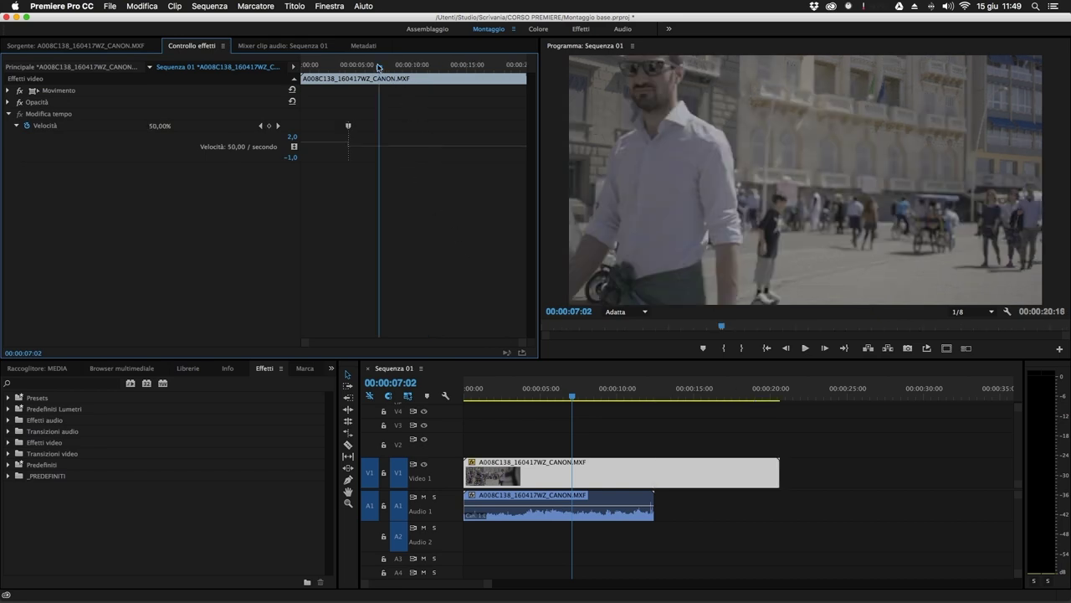
left_click_drag(379, 67, 349, 67)
left_click(568, 427)
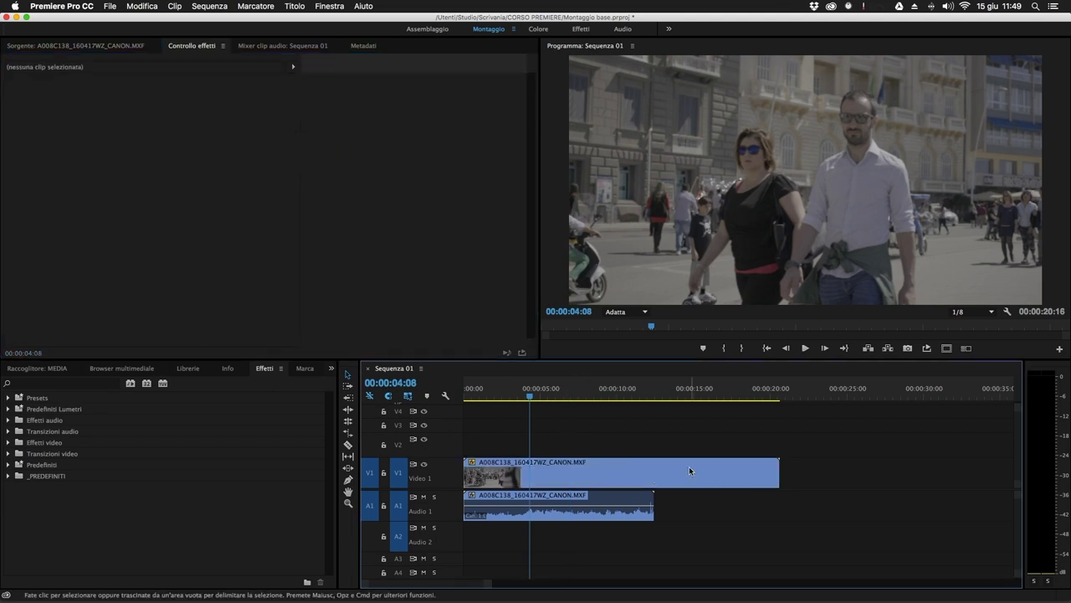
left_click(611, 474)
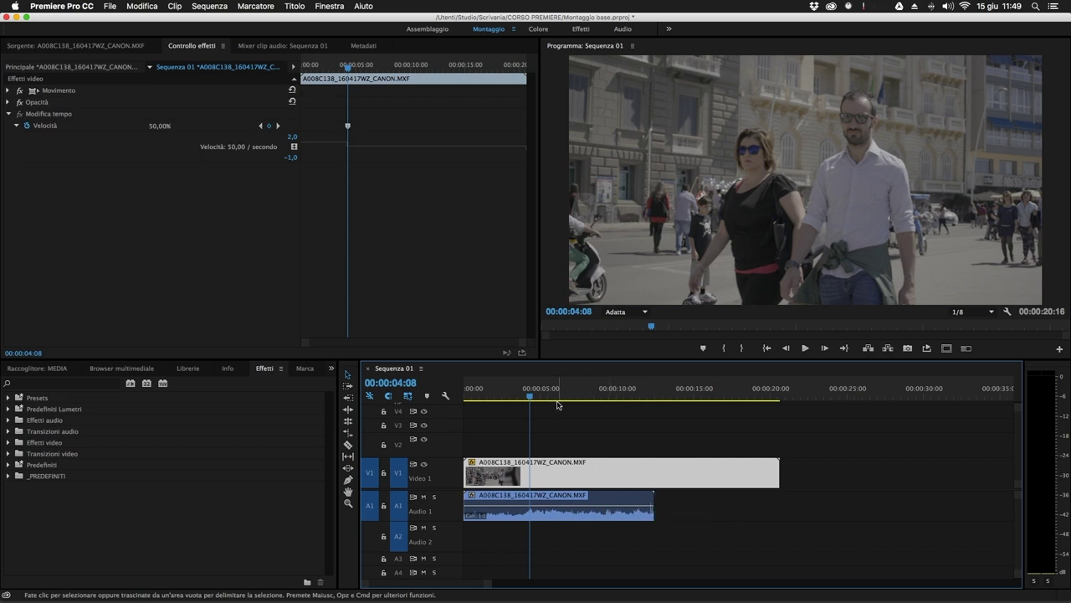
left_click(347, 70)
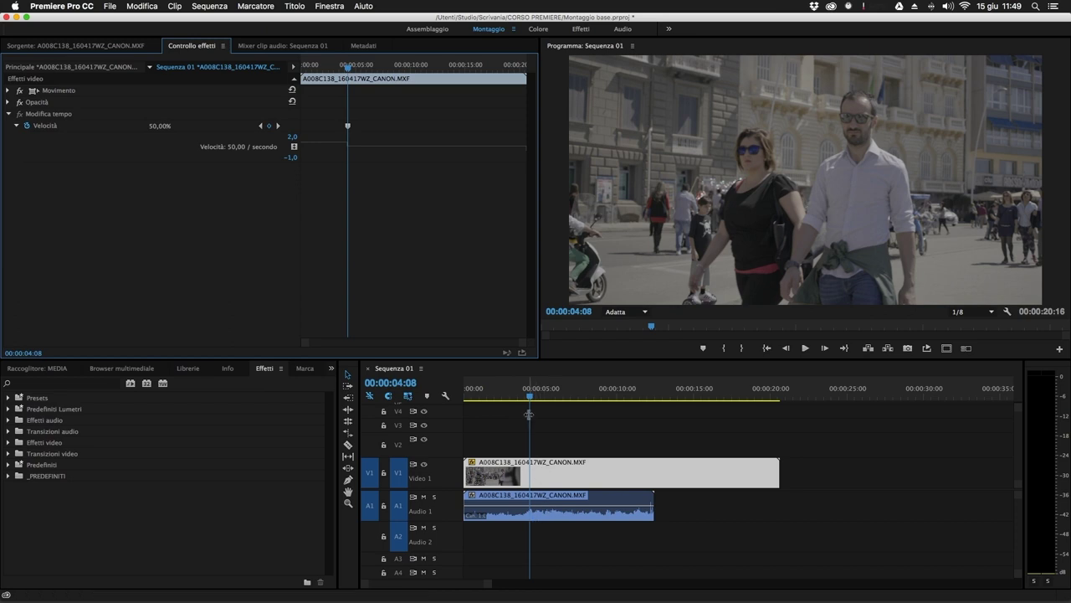
left_click_drag(529, 397, 511, 396)
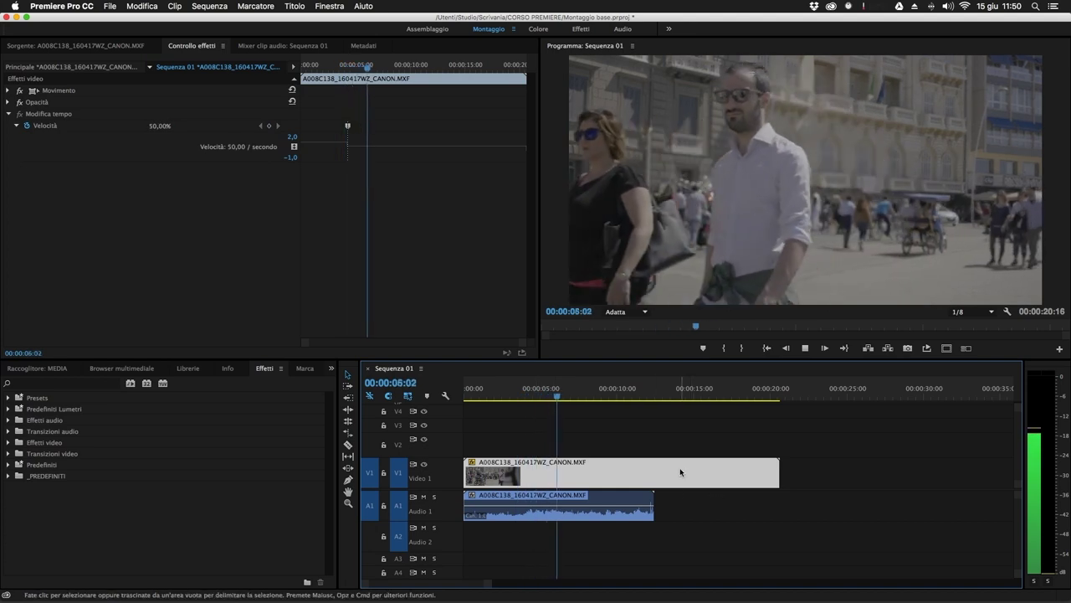
key("space")
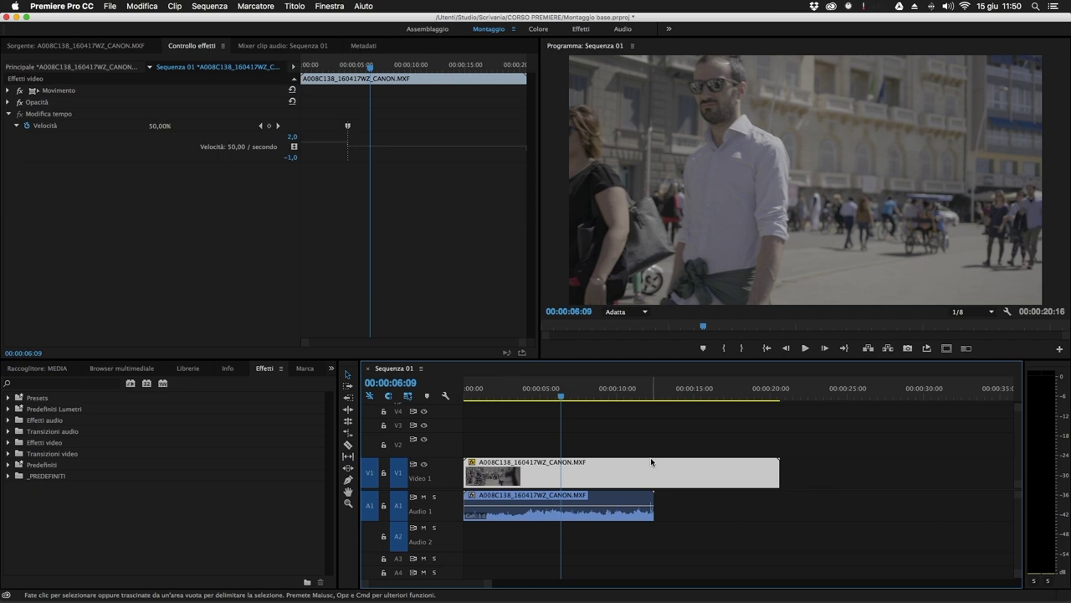
right_click(597, 474)
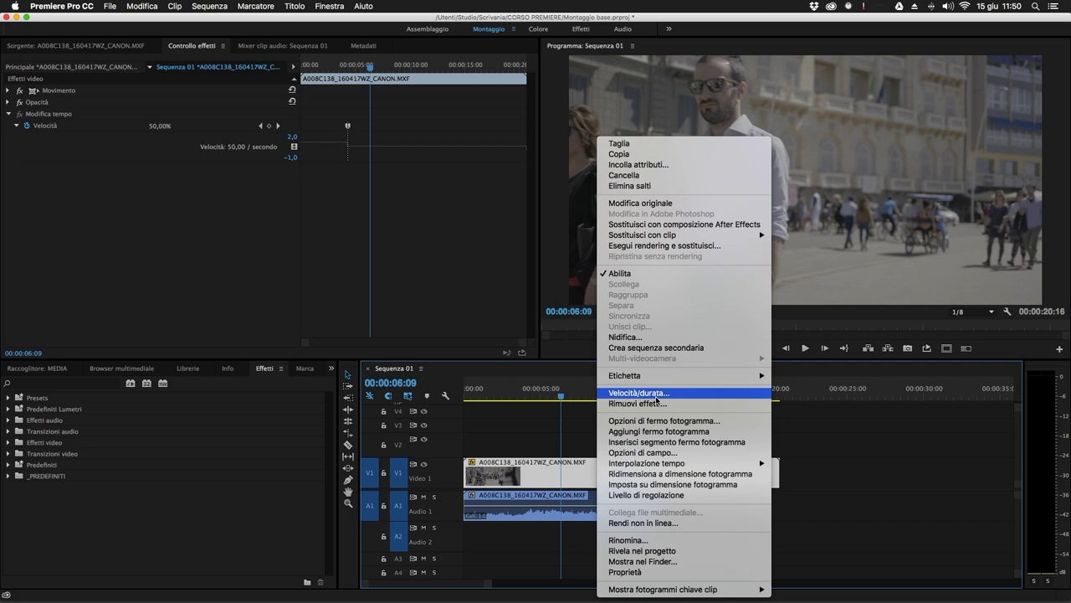
left_click(844, 425)
left_click_drag(538, 398, 526, 403)
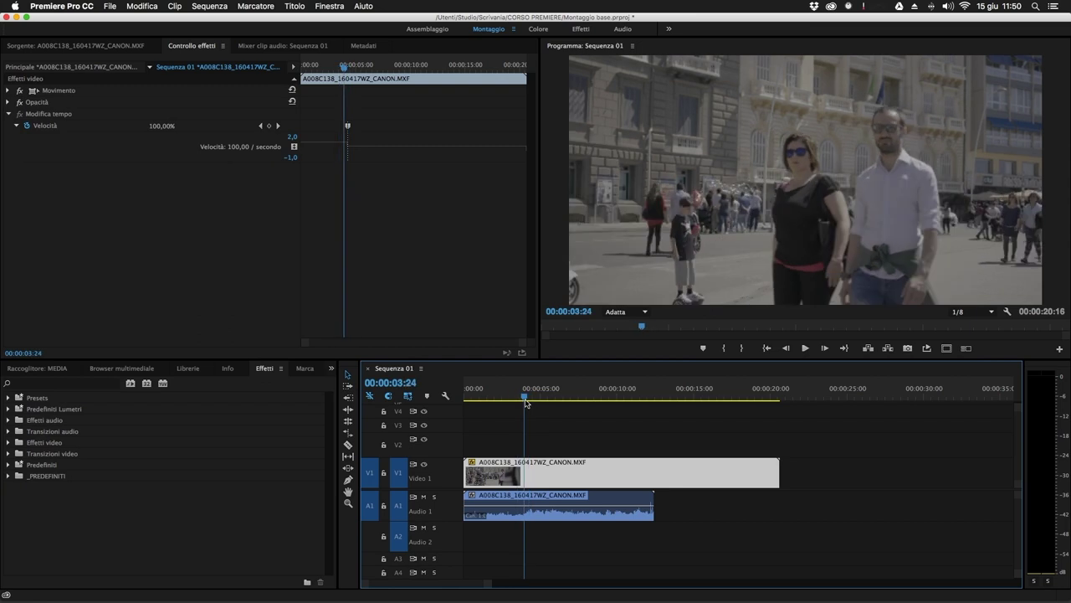
key("space")
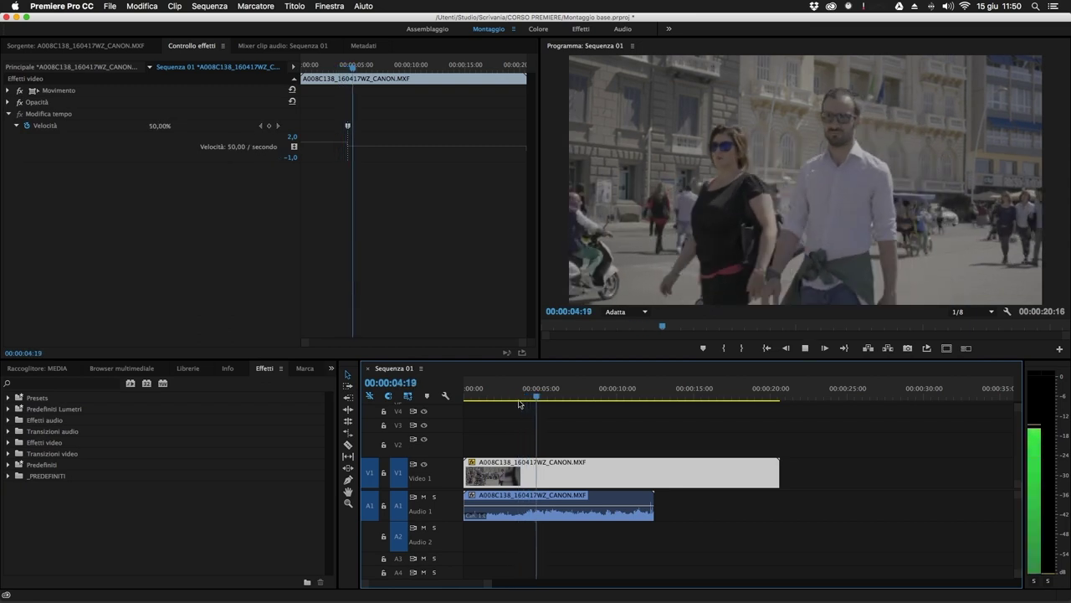
key("space")
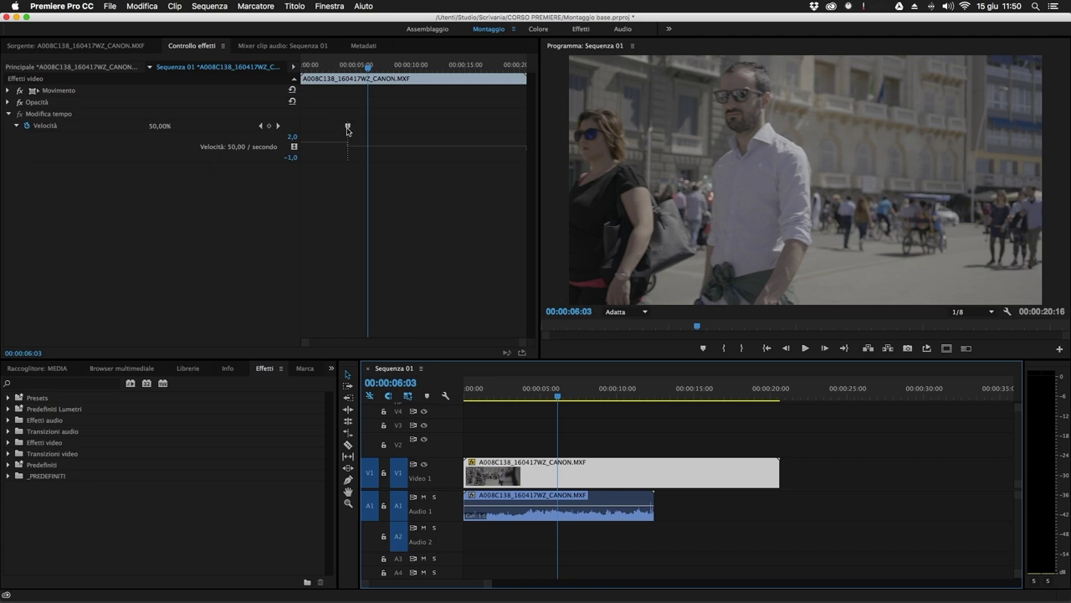
Step: Split the Velocità keyframe into a gradual ramp easing from 100% down to 50%
mouse_move(349, 128)
left_mouse_down()
mouse_move(366, 129)
mouse_move(338, 128)
left_mouse_up()
left_click(360, 148)
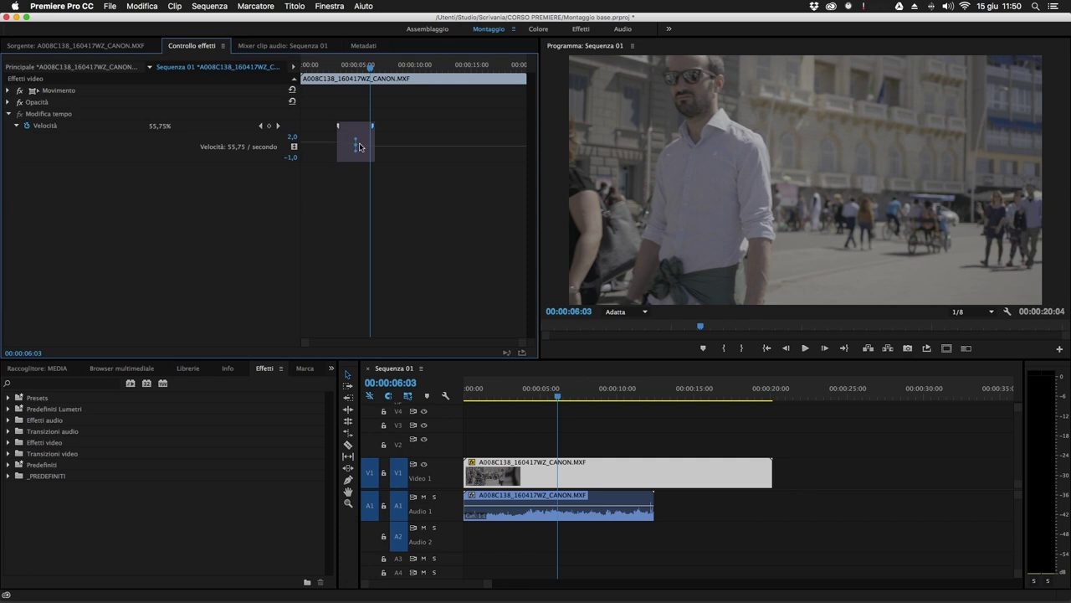
left_click_drag(350, 67, 332, 68)
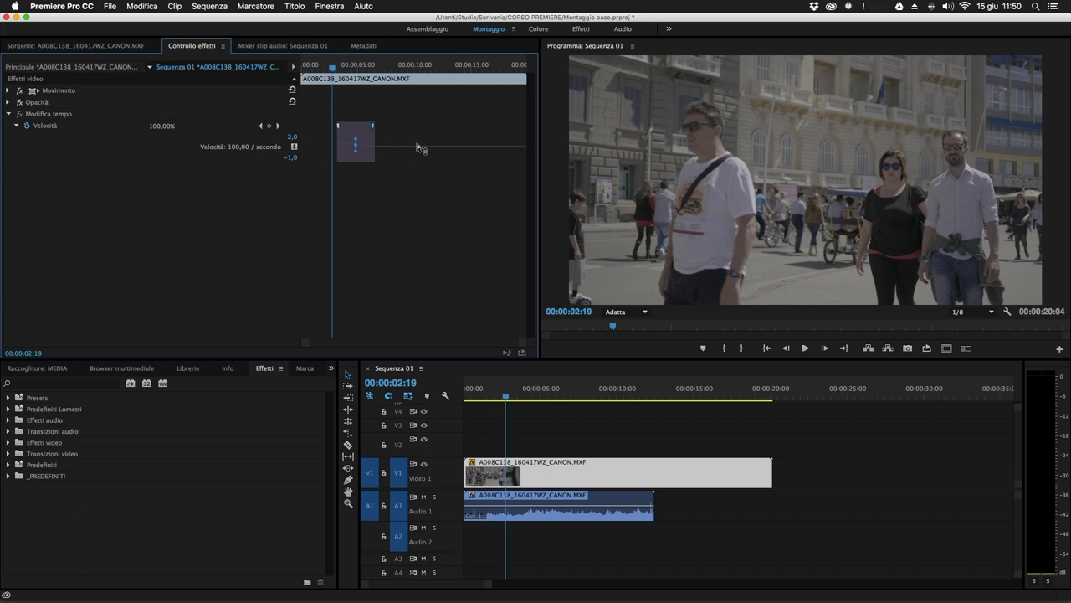
left_click(497, 397)
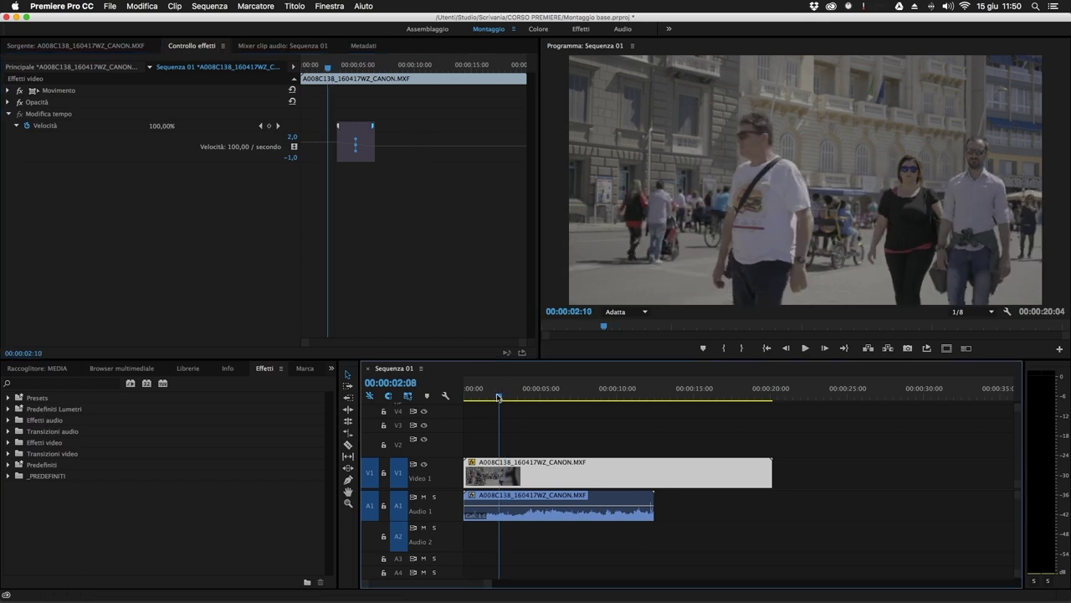
Step: Play back the speed ramp to preview it, then zoom into the sequence timeline
key("space")
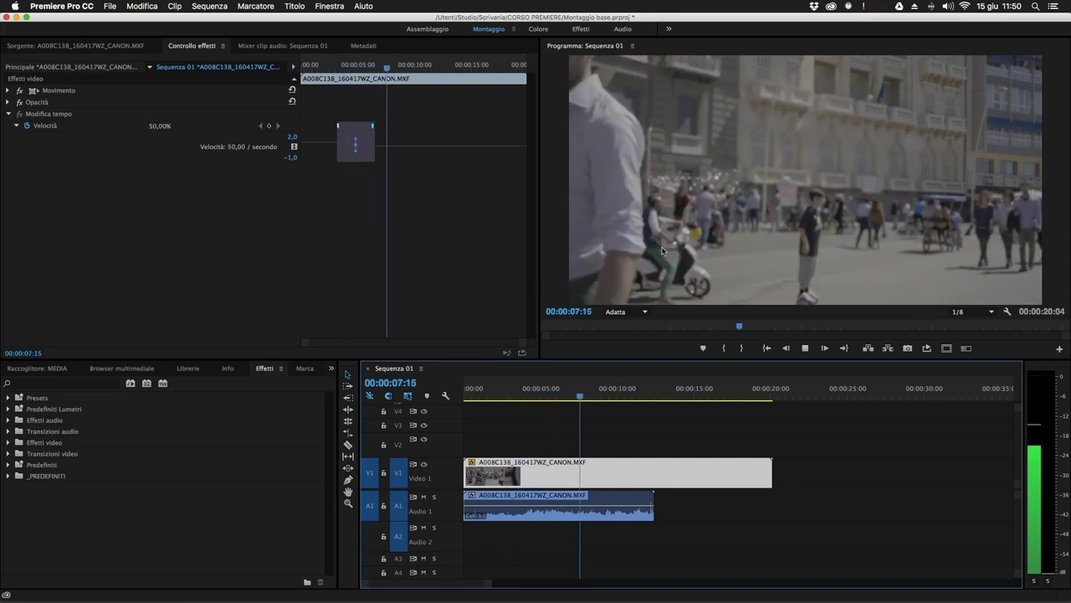
key("space")
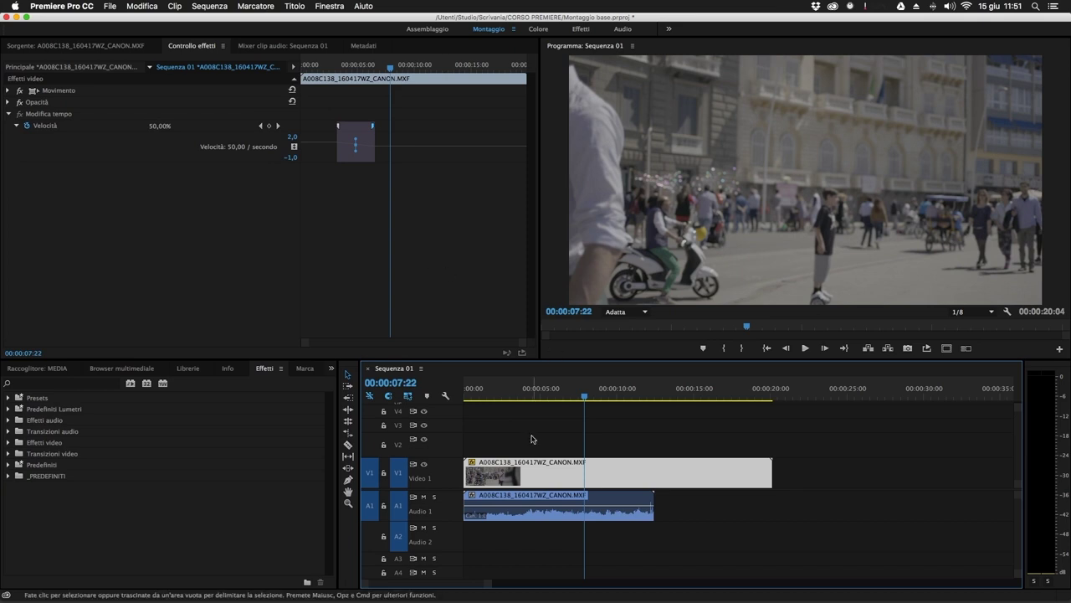
left_click(581, 441)
key("=")
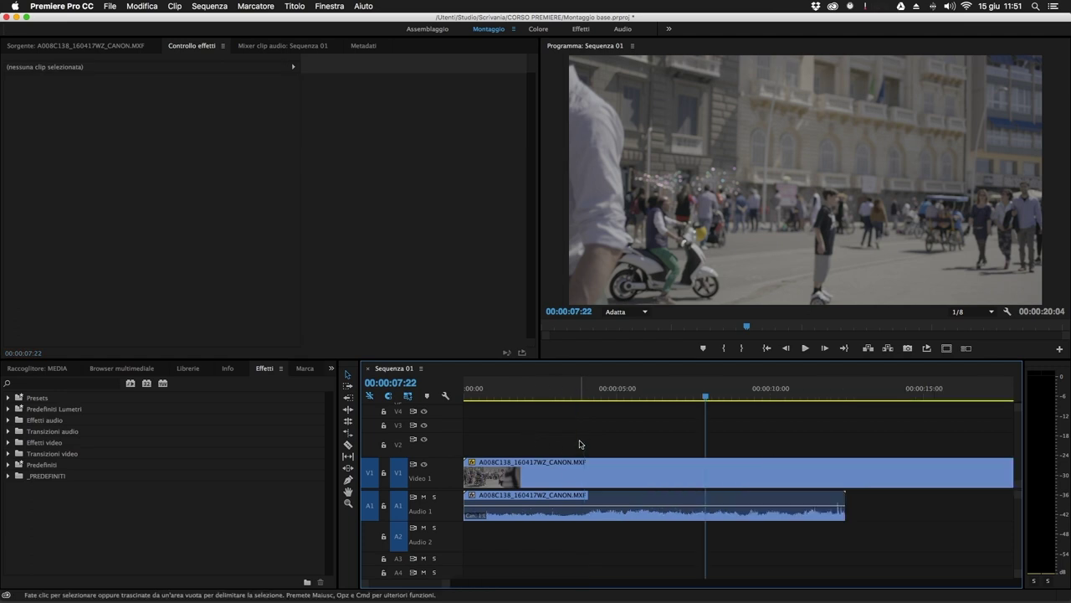
Step: Show the Modifica tempo > Velocità keyframes on the V1 street clip via Mostra fotogrammi chiave clip
left_click(581, 465)
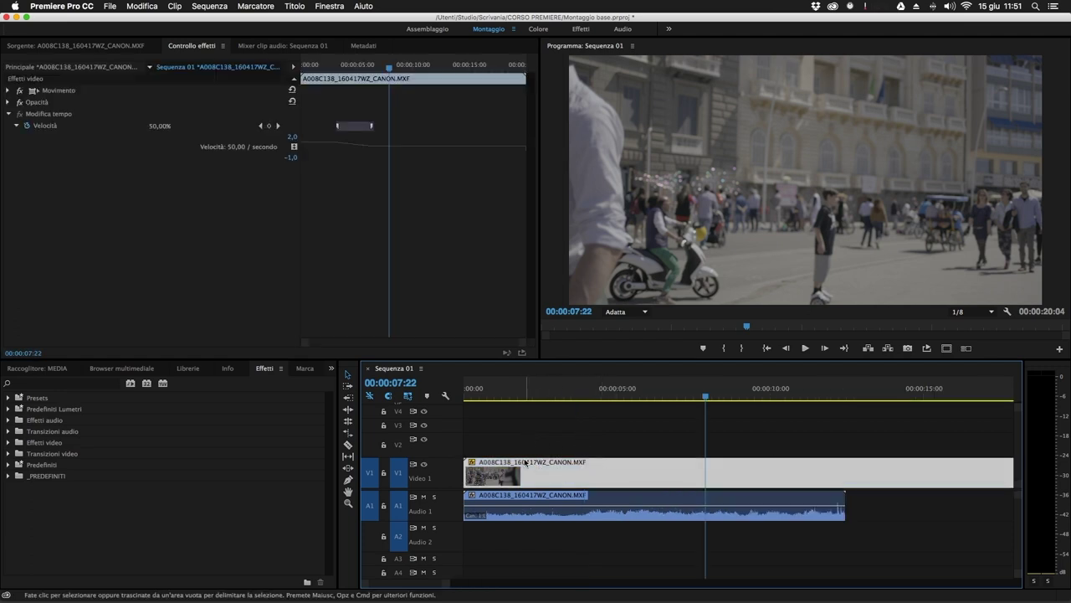
scroll(405, 473, "up", 1)
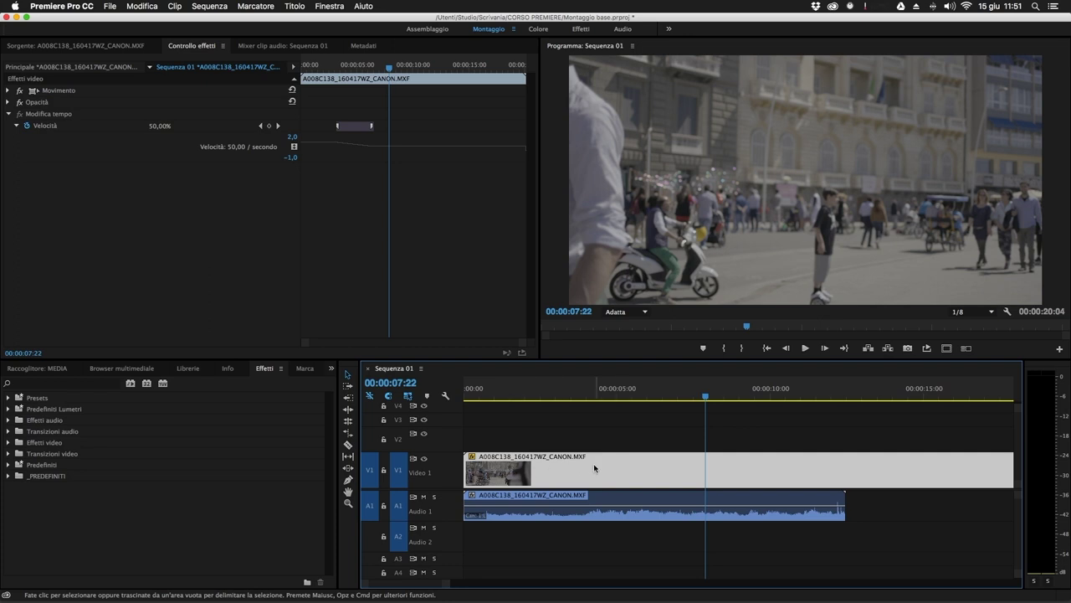
right_click(572, 473)
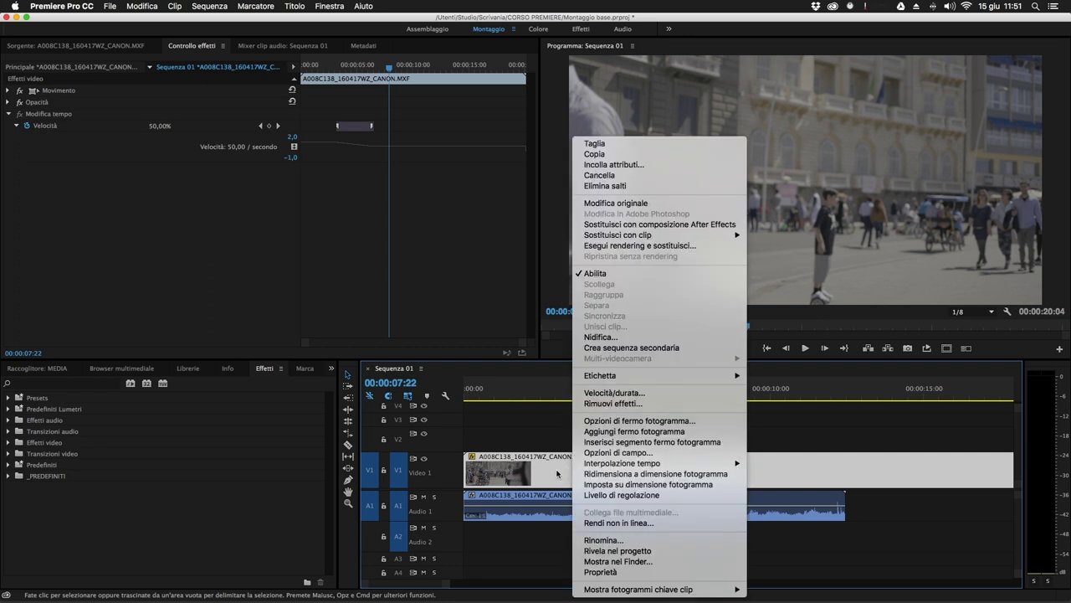
right_click(583, 477)
mouse_move(604, 589)
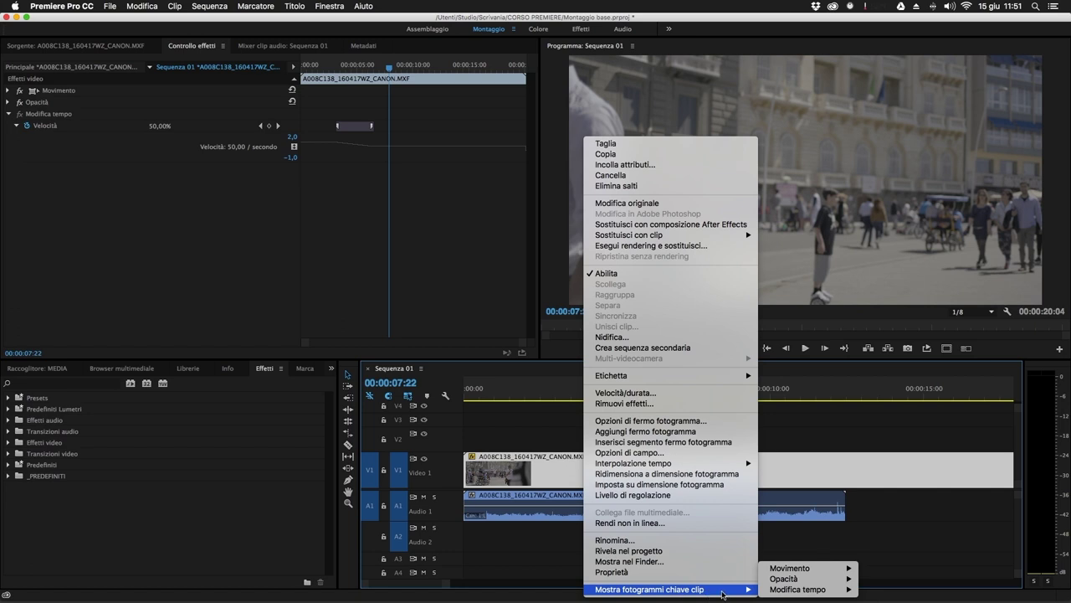
mouse_move(781, 593)
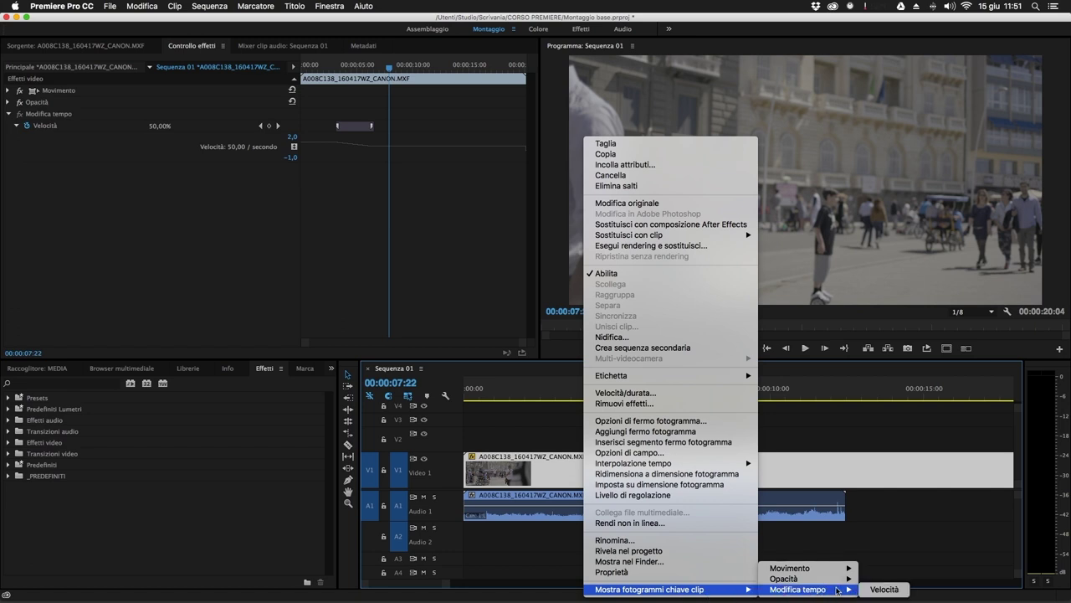
left_click(878, 589)
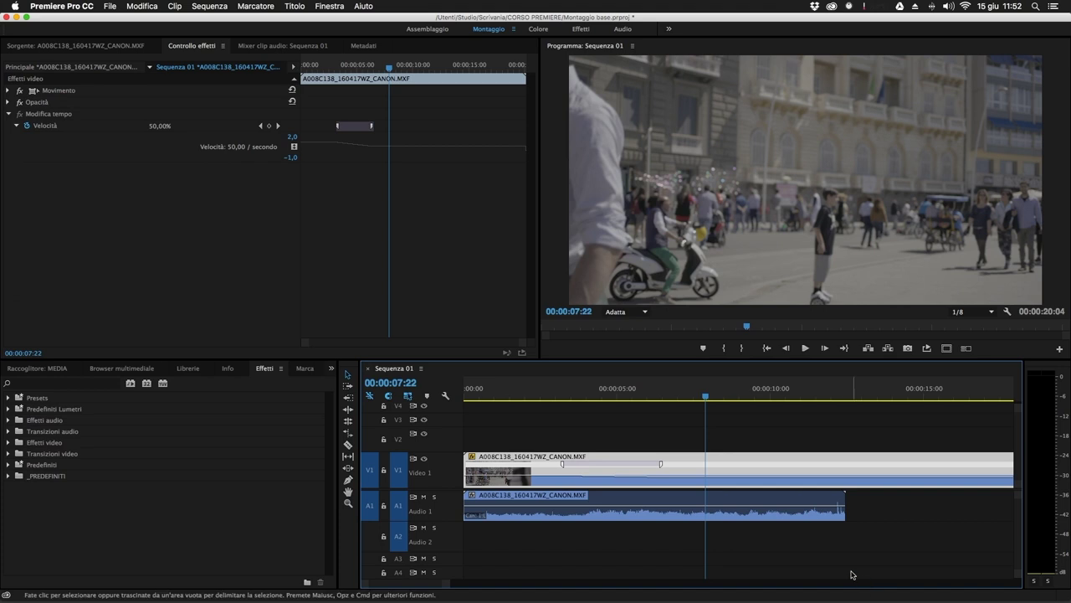
Step: Enlarge the V1 track and drag the ramp's first keyframe half later, sequence now 00:00:10:23
left_click_drag(605, 393, 523, 399)
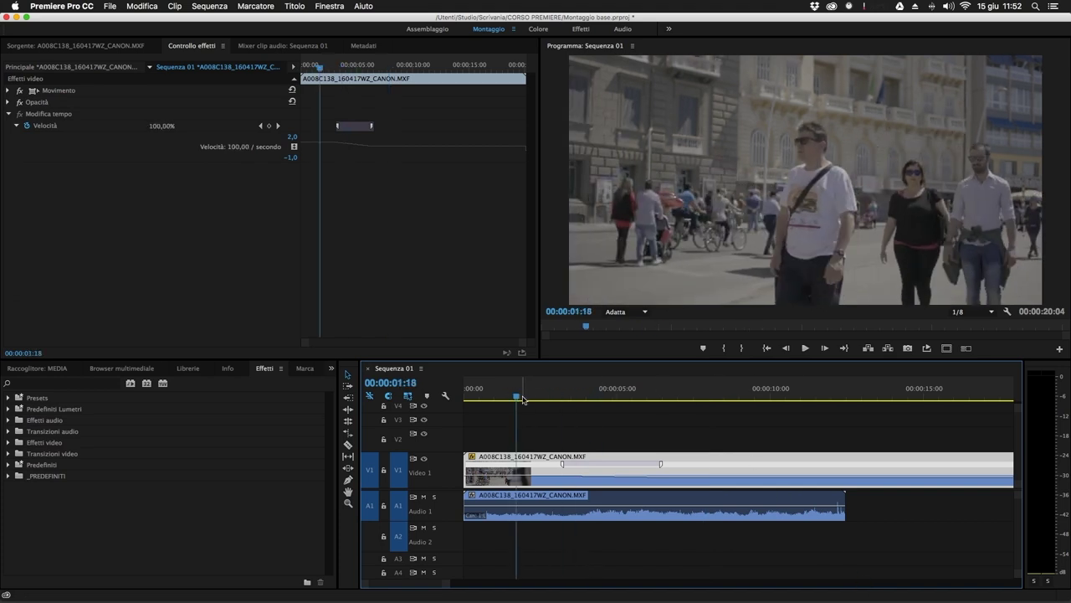
scroll(400, 471, "up", 4)
scroll(399, 472, "up", 1)
left_click_drag(553, 394, 636, 396)
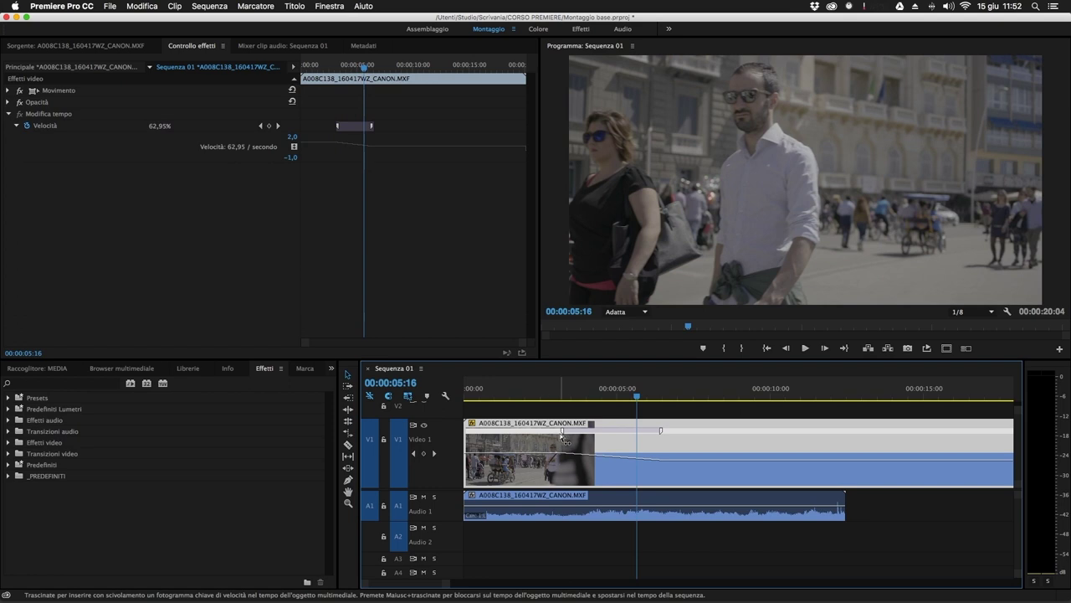
left_click_drag(562, 431, 589, 432)
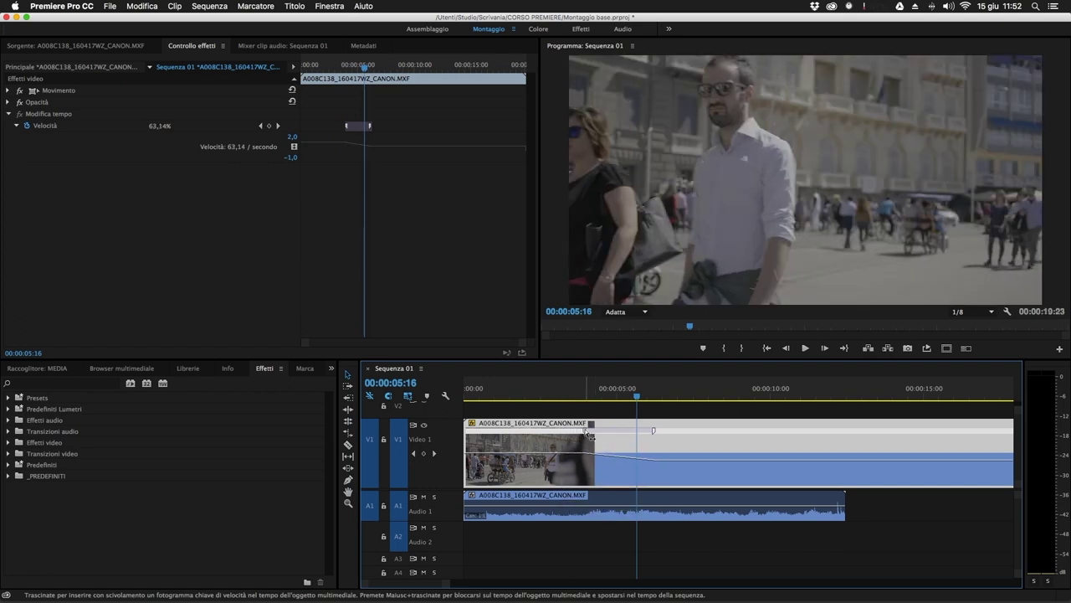
Step: Drag the ramp's second keyframe half earlier, giving 78,26% speed at 00:00:04:18
left_click_drag(654, 429, 636, 431)
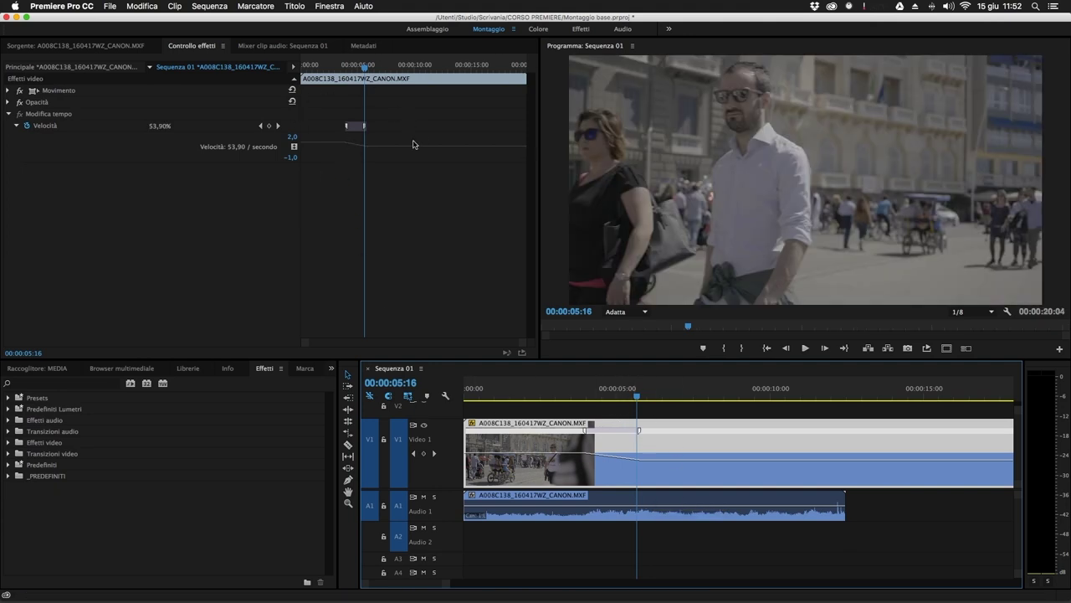
left_click(608, 389)
left_click(629, 439)
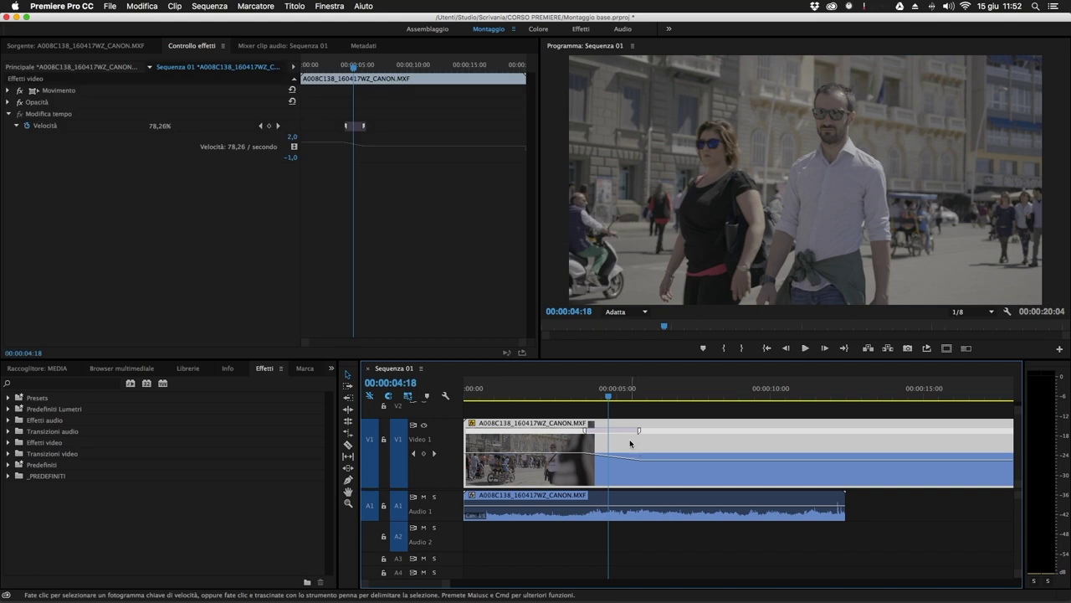
left_click(364, 127)
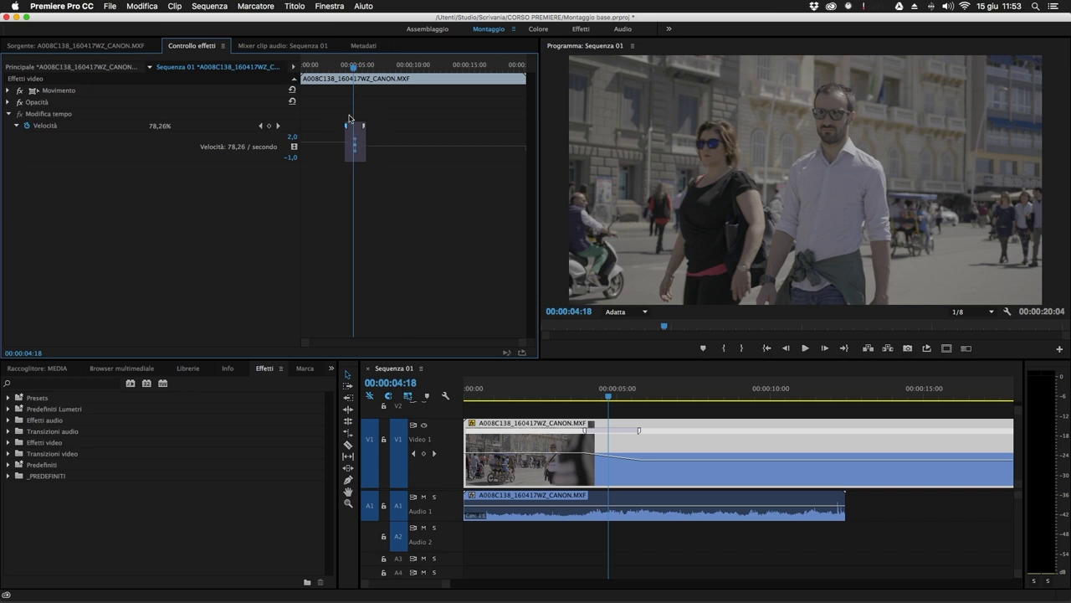
left_click(362, 123)
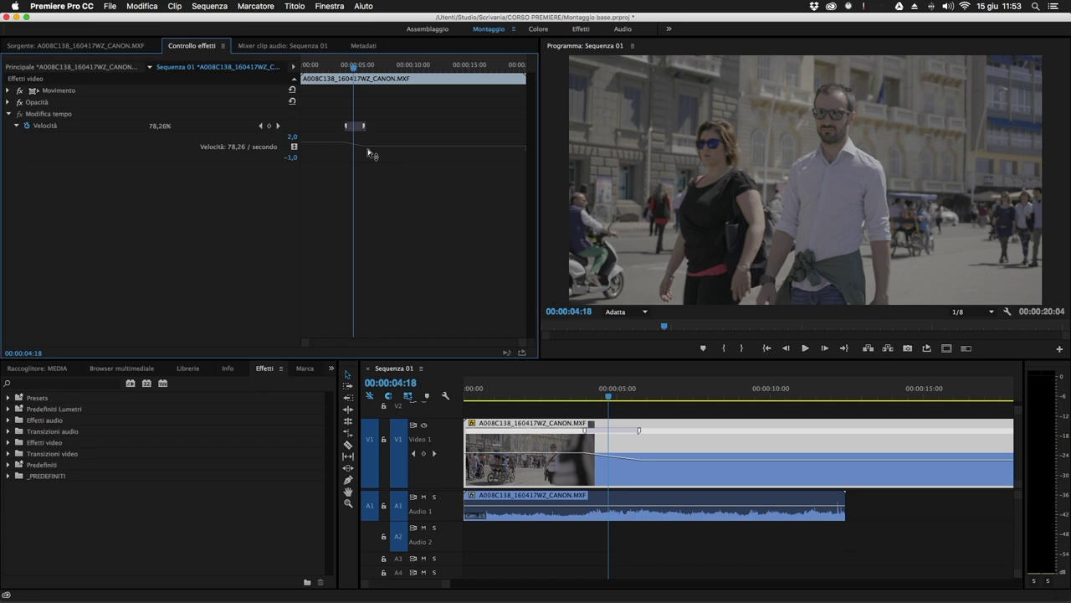
Step: Curve the Velocità ramp with its bezier handle (81,16% at 00:00:04:18) and preview it
key("=")
key("=")
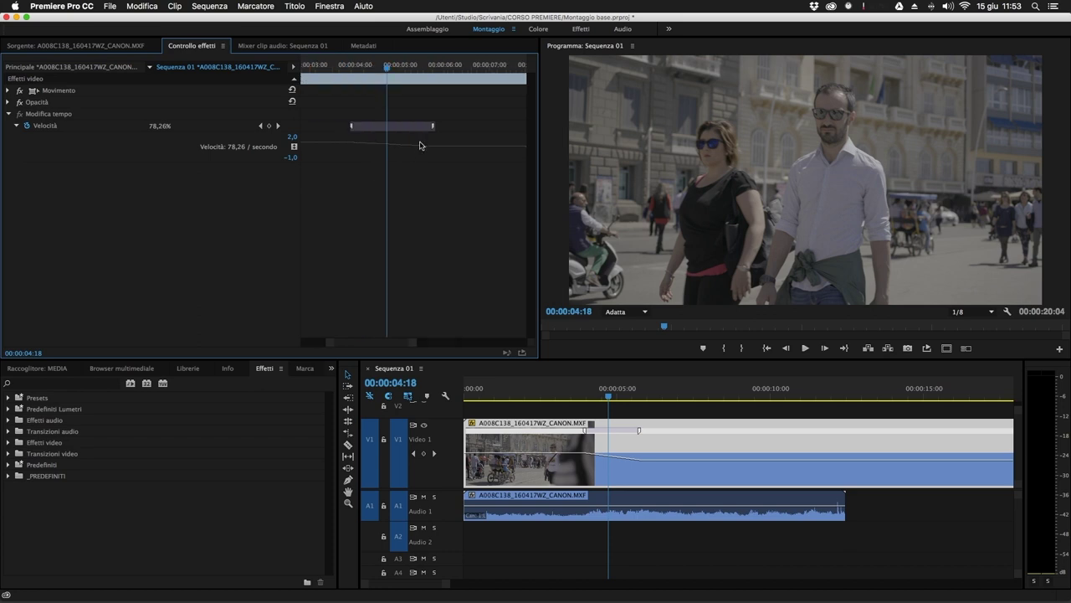
key("=")
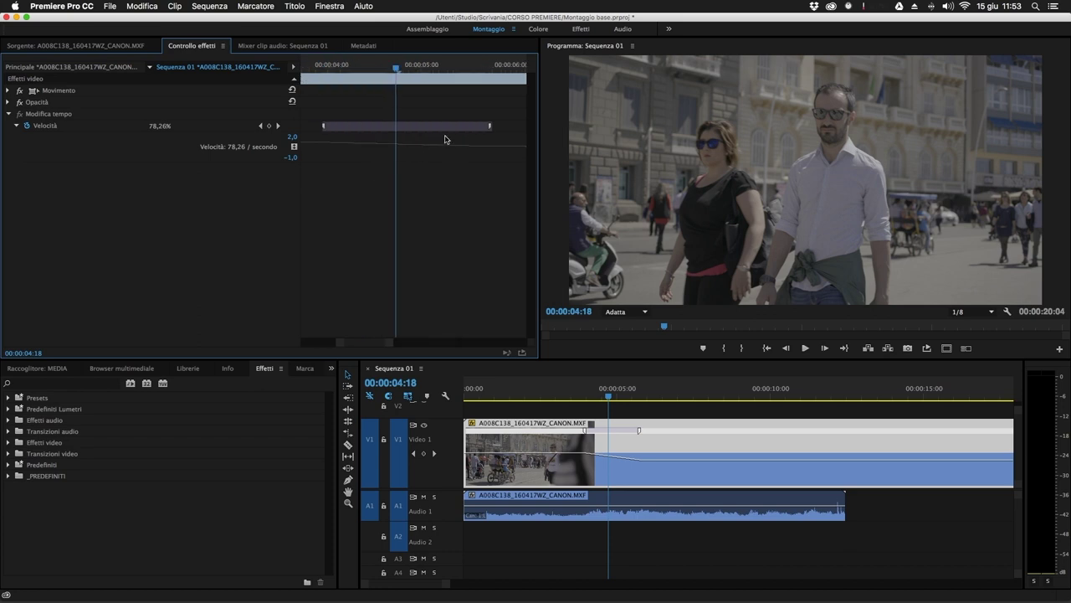
left_click(491, 128)
left_click_drag(409, 144, 353, 137)
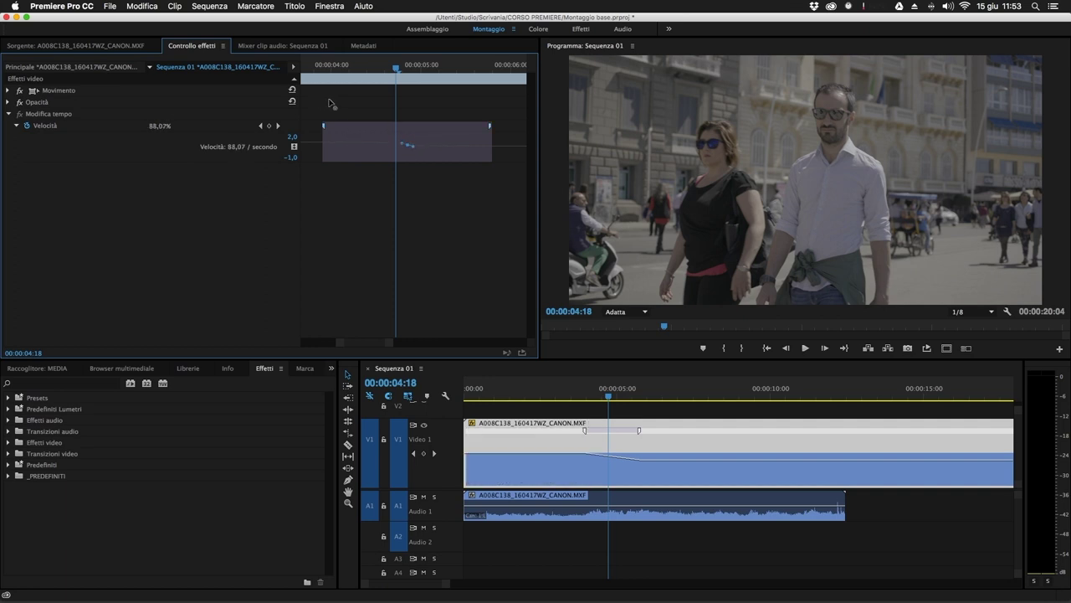
key("ctrl+z")
key("ctrl+z")
key("ctrl+z")
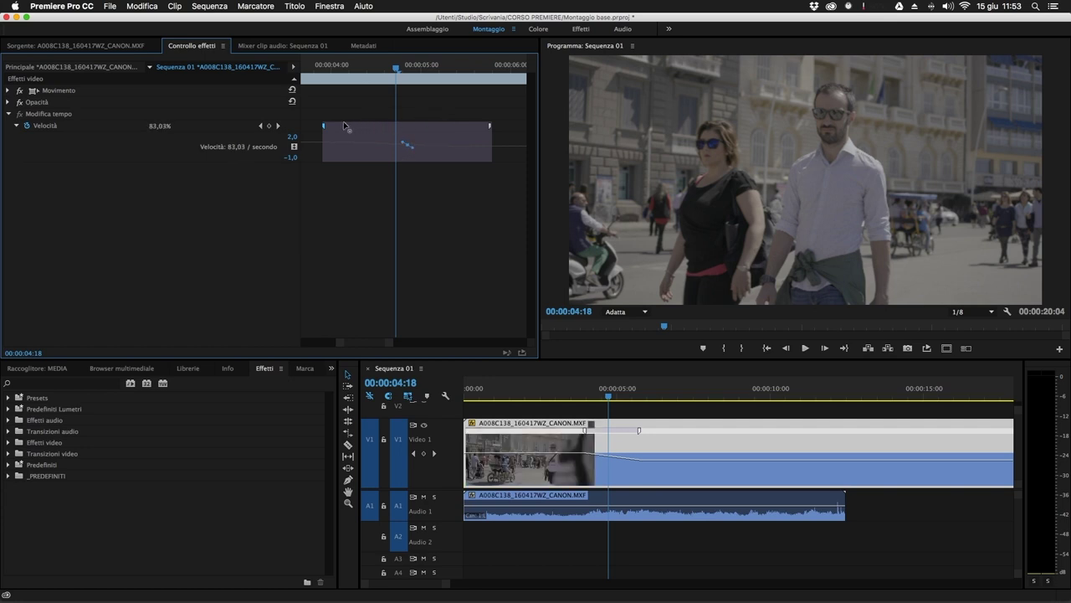
left_click_drag(412, 121, 359, 128)
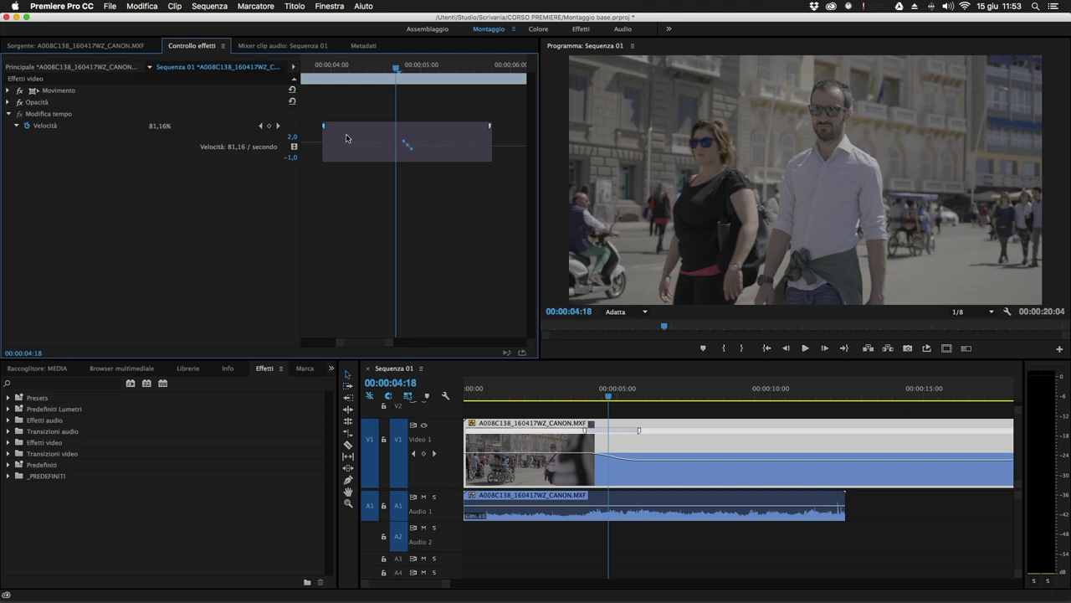
left_click_drag(401, 70, 316, 65)
key("space")
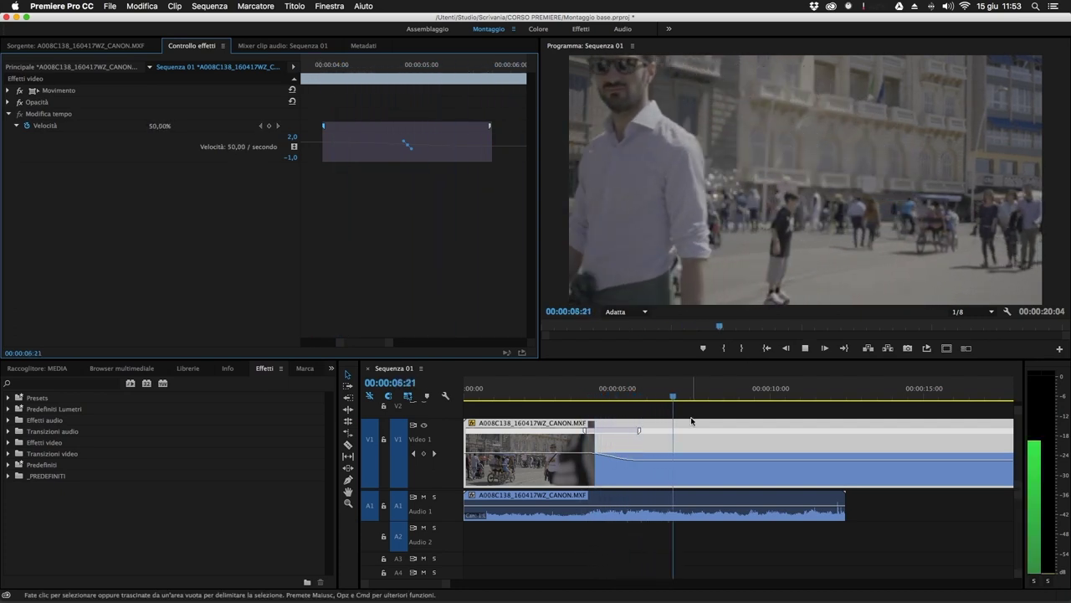
Step: Scrub the slowed section from 00:00:06:07 and zoom Effect Controls out to the full speed graph
left_click(659, 395)
left_click_drag(659, 395, 724, 410)
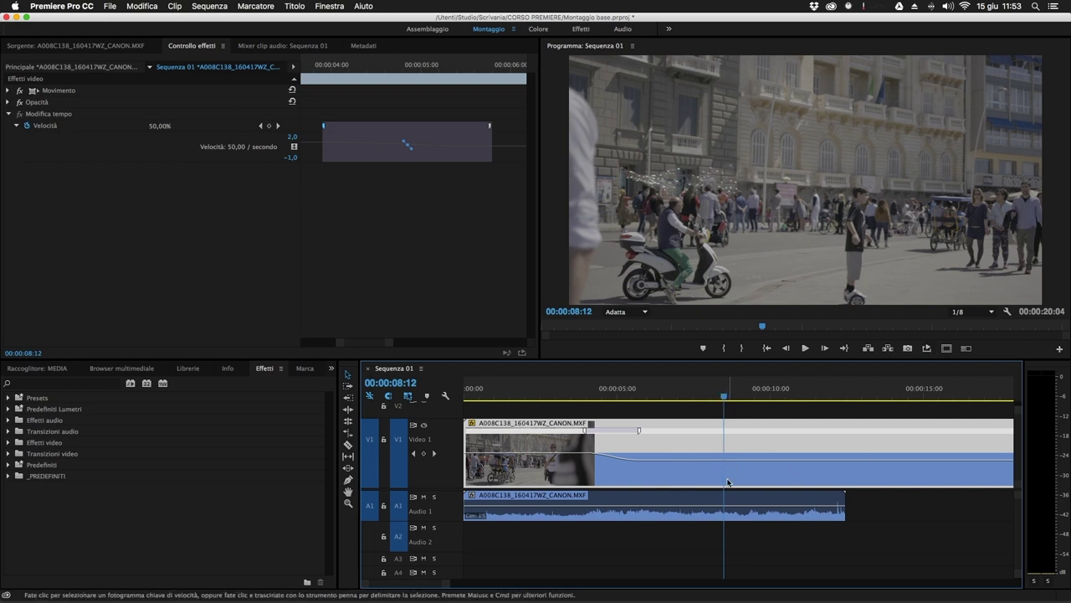
left_click_drag(340, 343, 301, 346)
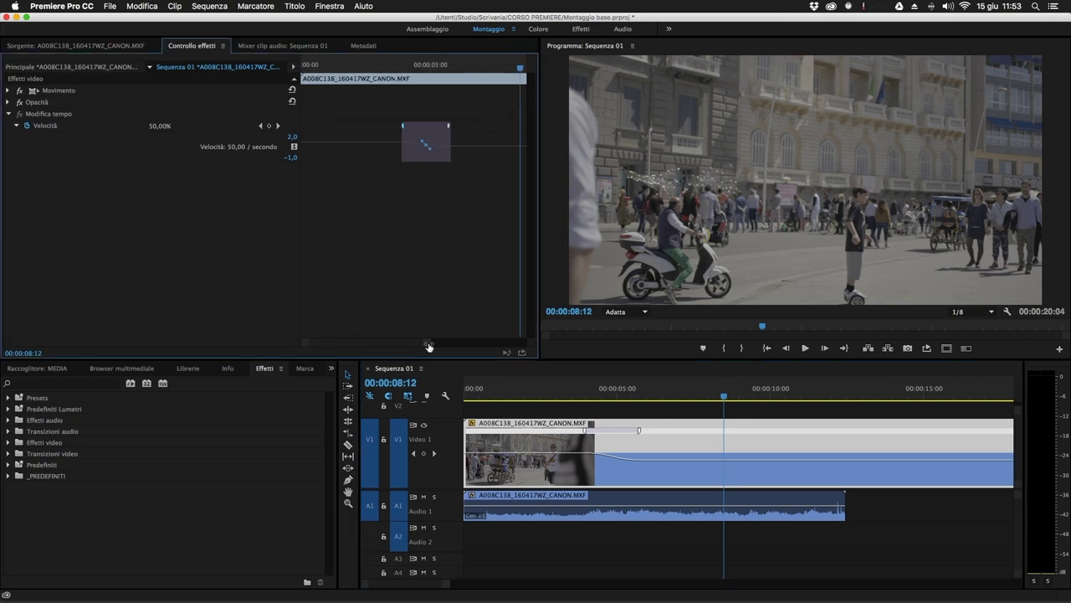
left_click_drag(429, 346, 539, 344)
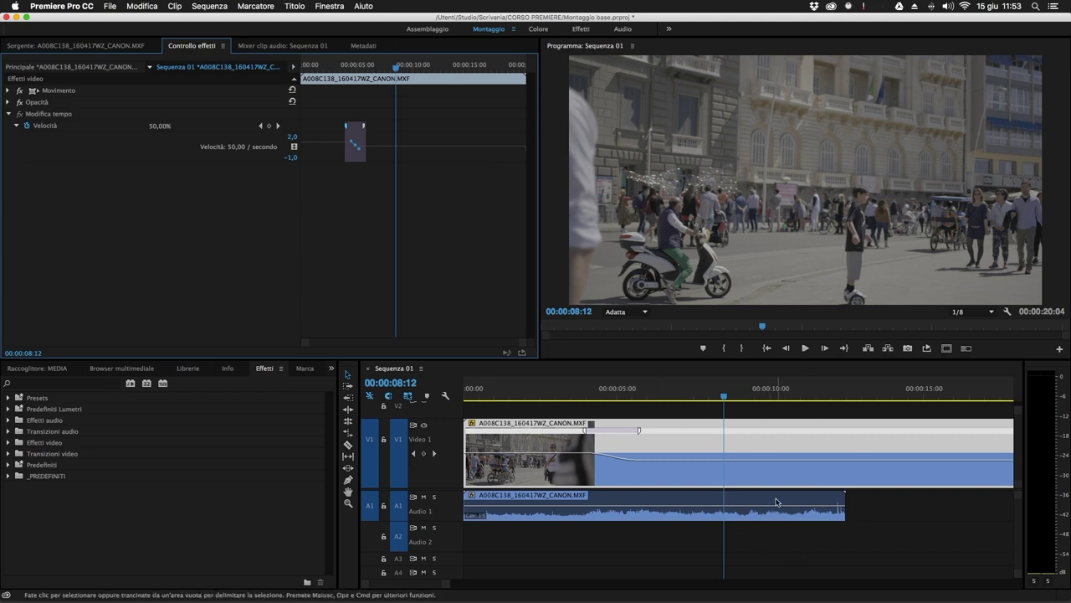
Step: Add a V1 speed keyframe at 00:00:08:12 and raise the speed after it to 100%
left_click(426, 175)
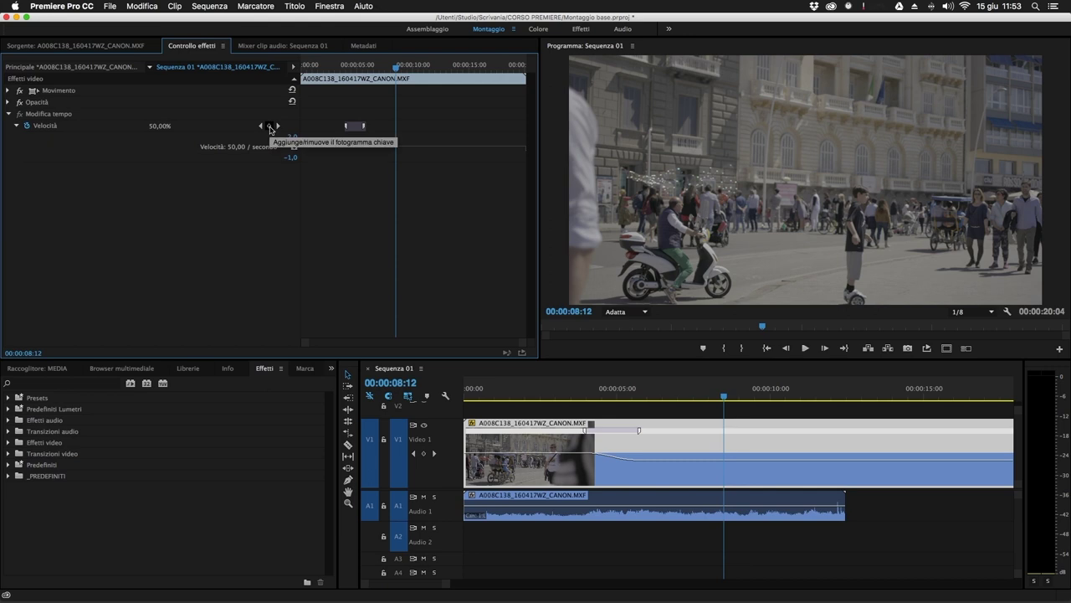
left_click(801, 474)
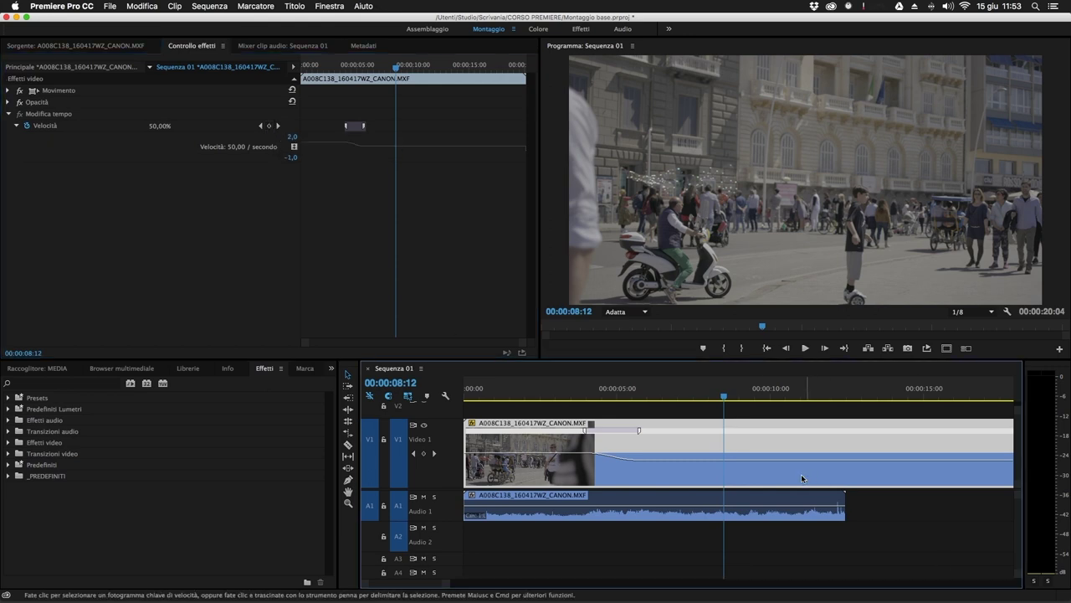
left_click(426, 454)
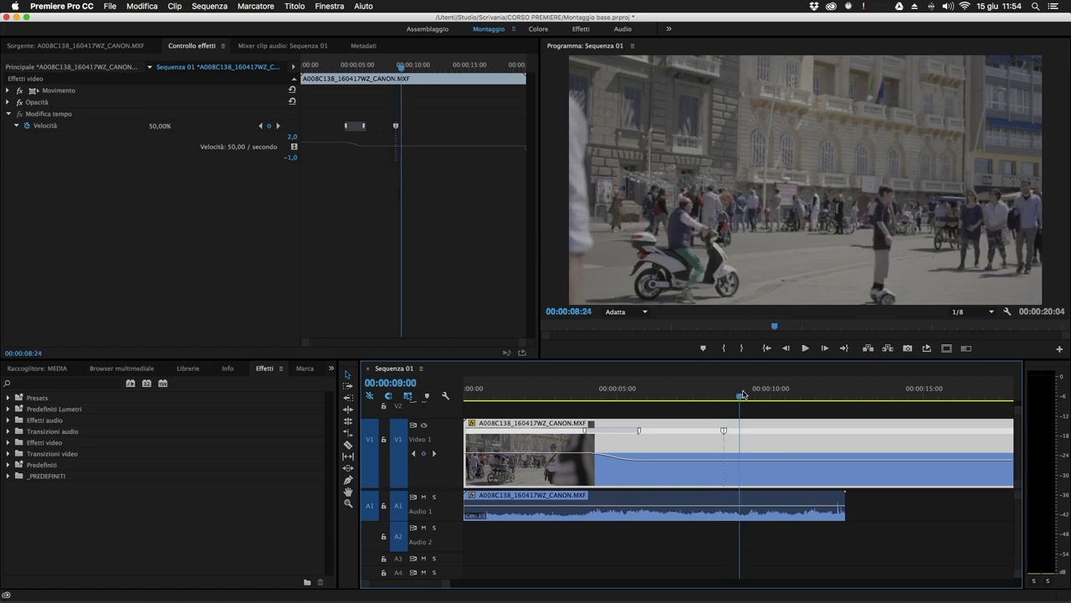
key("space")
left_click_drag(741, 465, 742, 451)
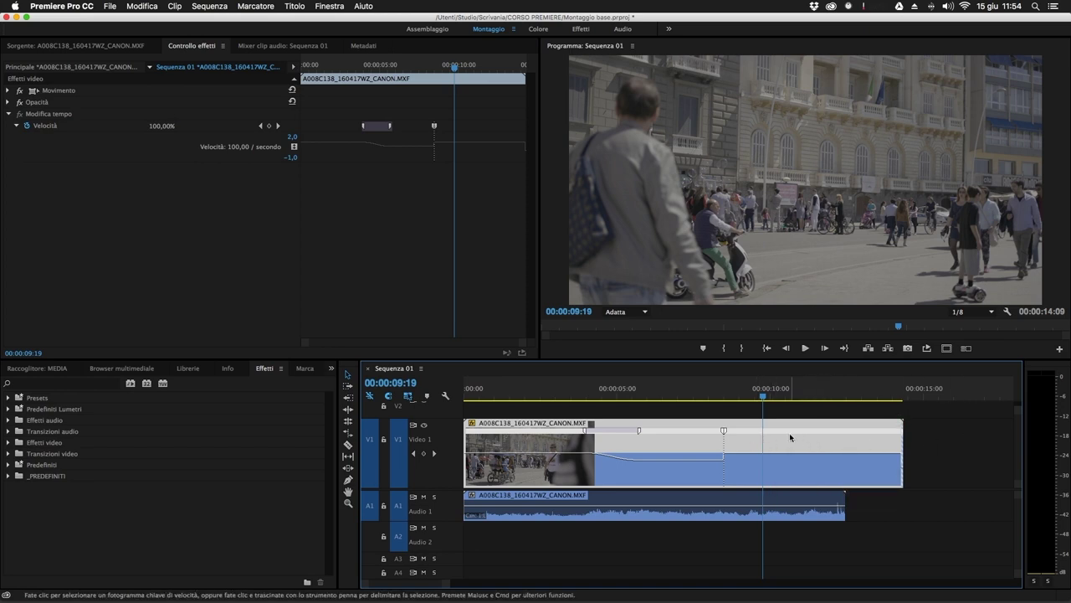
Step: Split the speed keyframe into a gradual ramp and play back from the couple walking to review it
left_click_drag(725, 431, 763, 434)
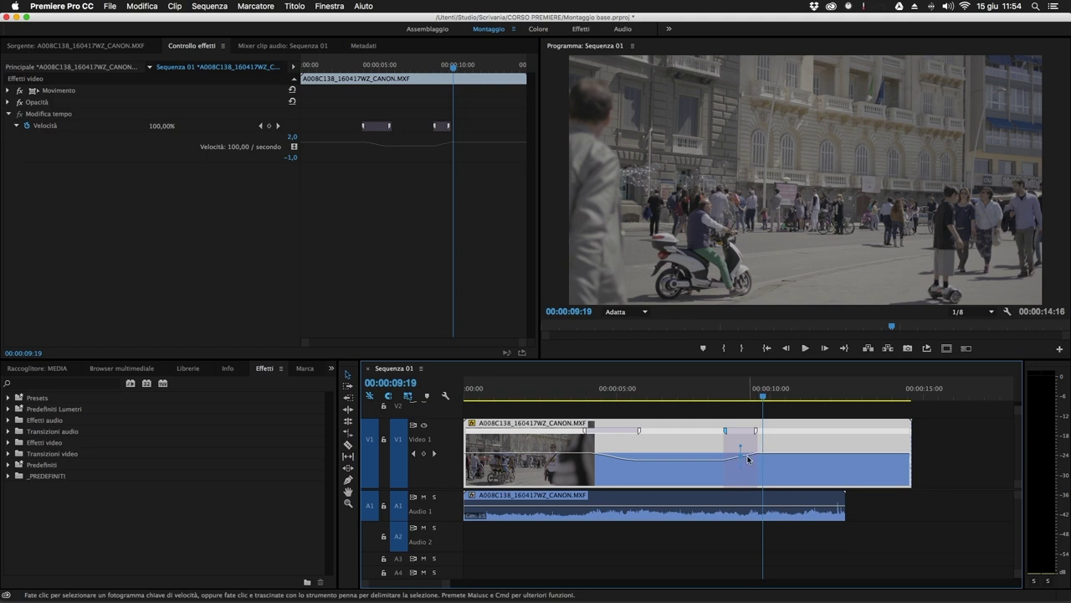
left_click_drag(758, 399, 569, 401)
key("space")
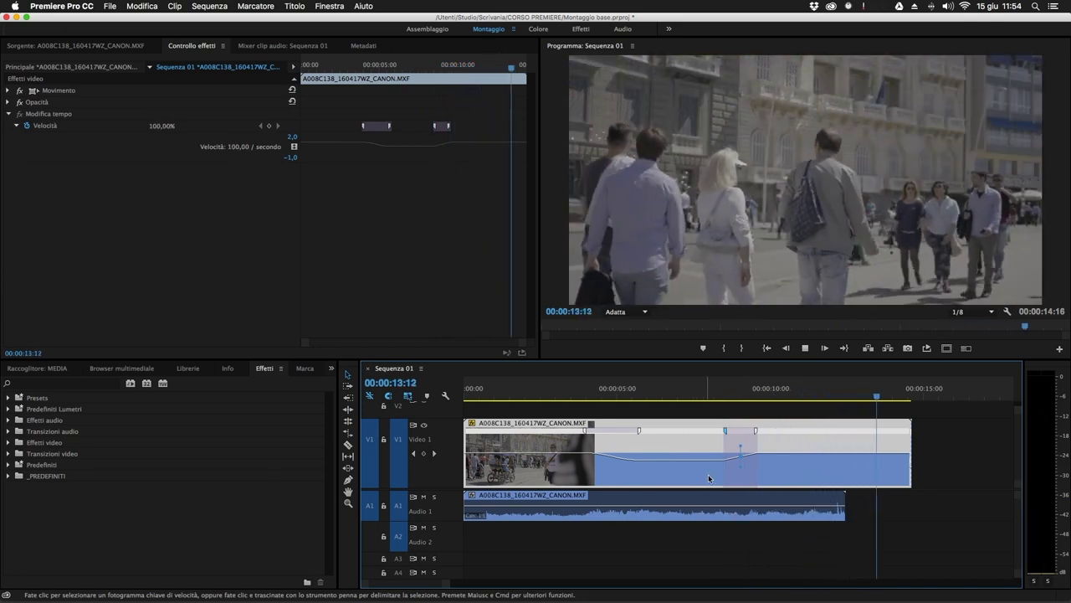
key("space")
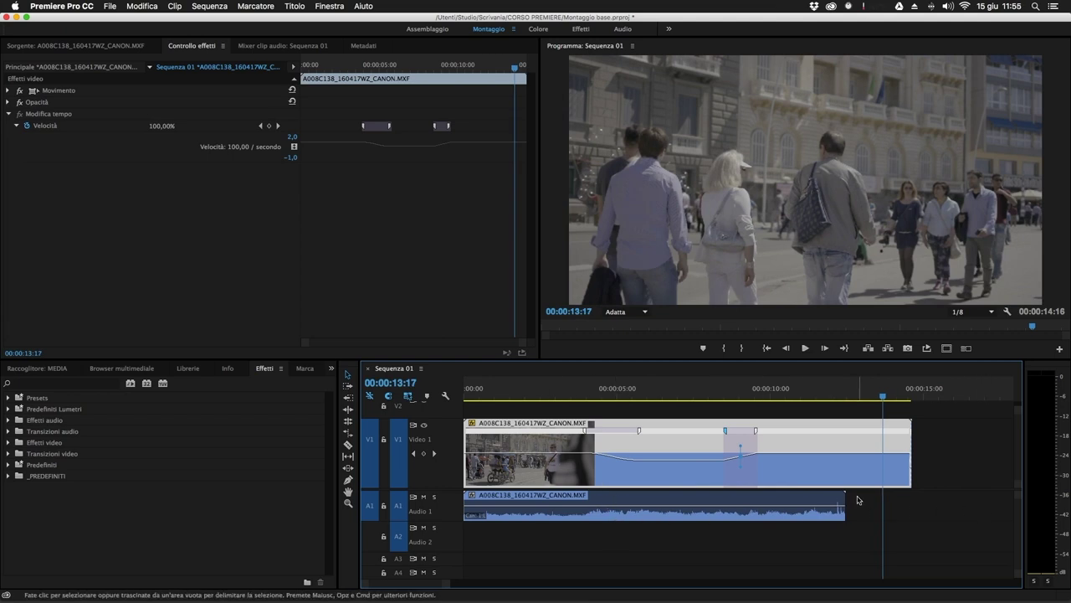
Step: Select the A1 audio and V1 video clips in turn to compare their lengths
left_click(648, 515)
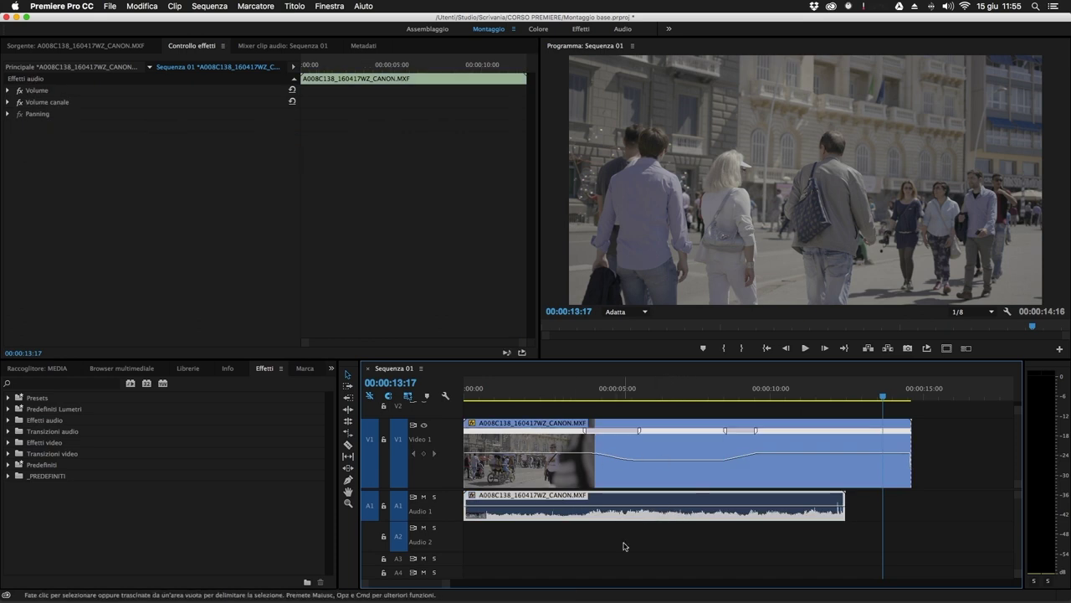
left_click(620, 475)
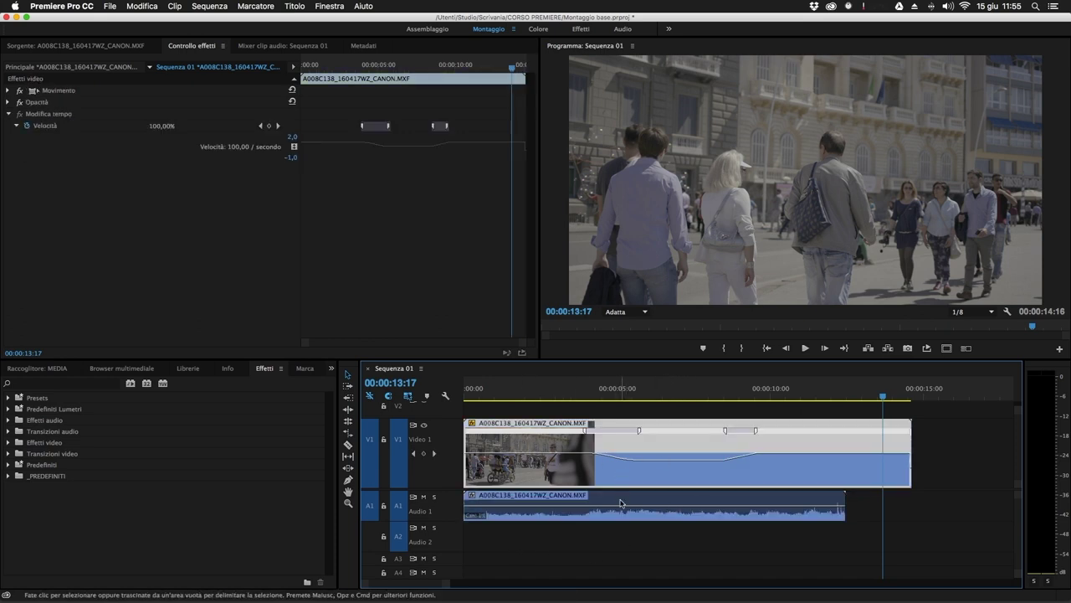
left_click(621, 502)
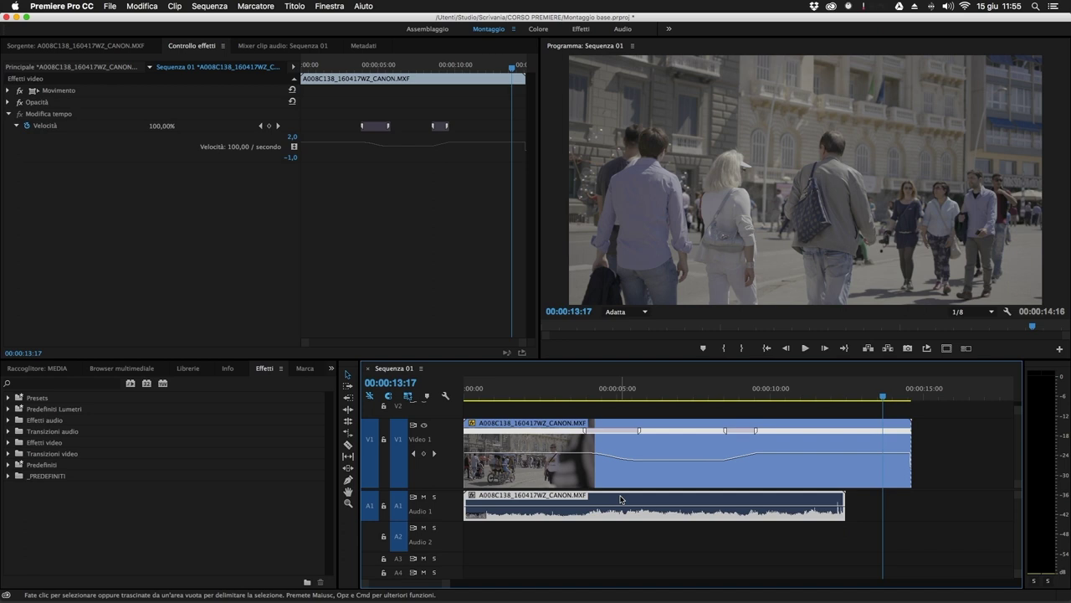
left_click(740, 467)
left_click(719, 500)
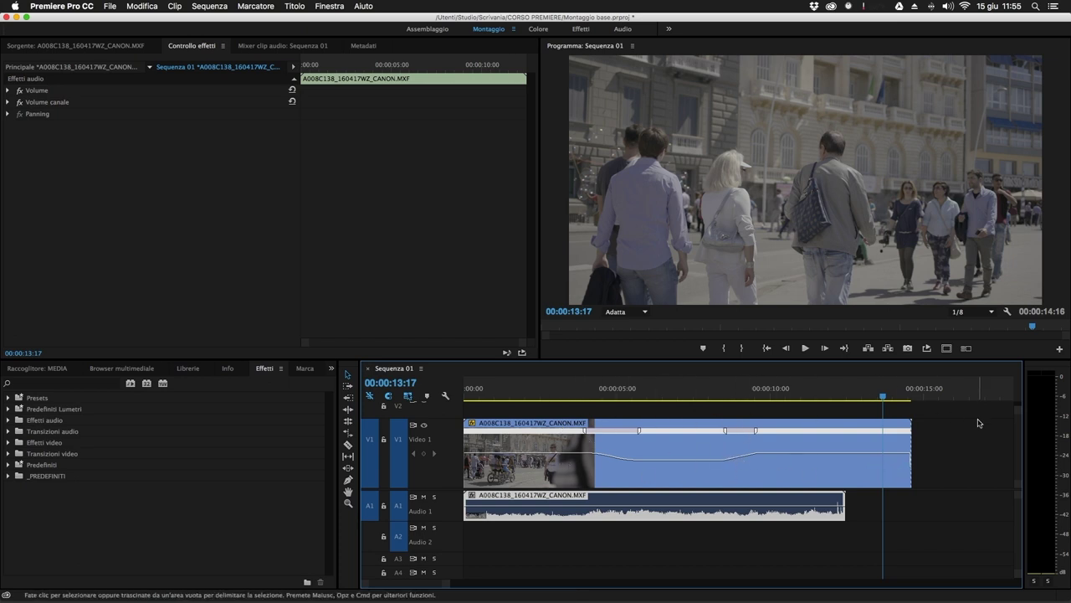
Step: Clear the clip selection, park the playhead at 00:00:04:20, and activate the Razor tool (C)
left_click_drag(850, 553, 392, 511)
left_click(591, 395)
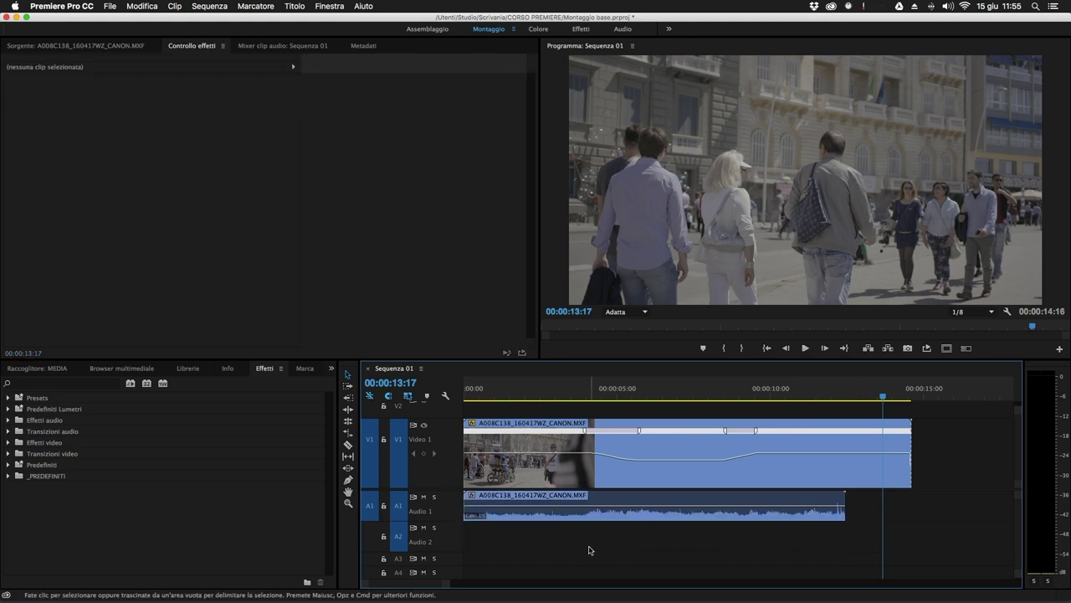
left_click_drag(591, 395, 611, 412)
key("Left")
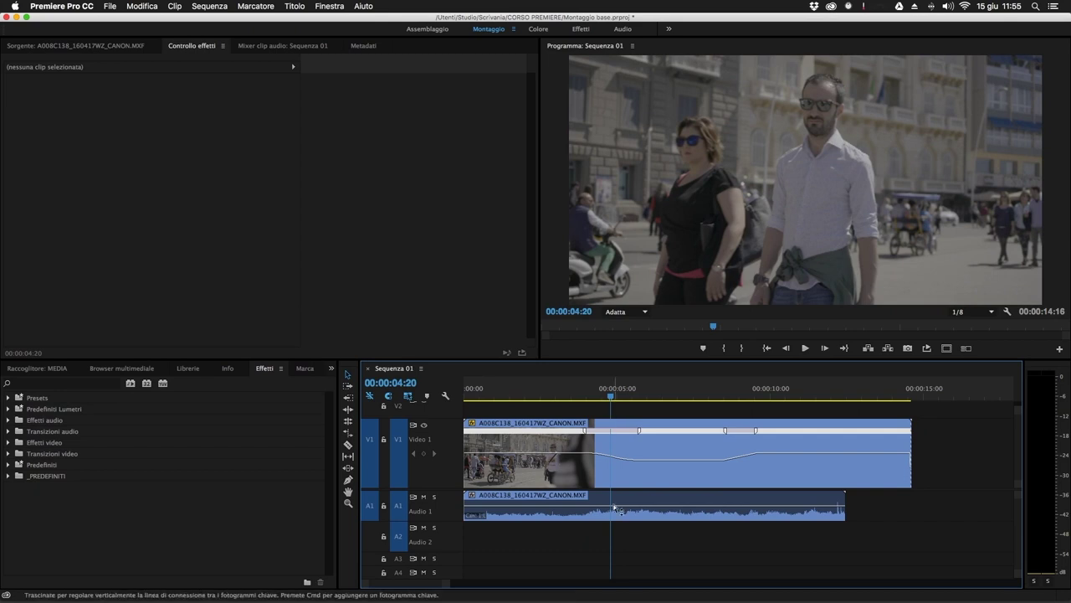
key("c")
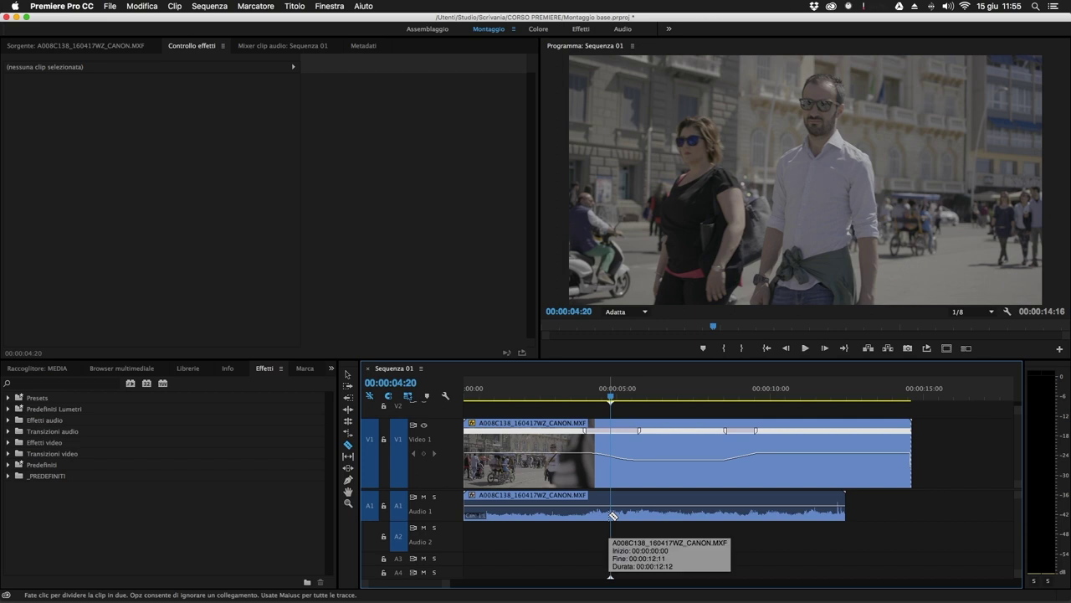
Step: Razor the A1 audio at 00:00:04:20 and again later, spacing the three pieces apart
left_click(611, 515)
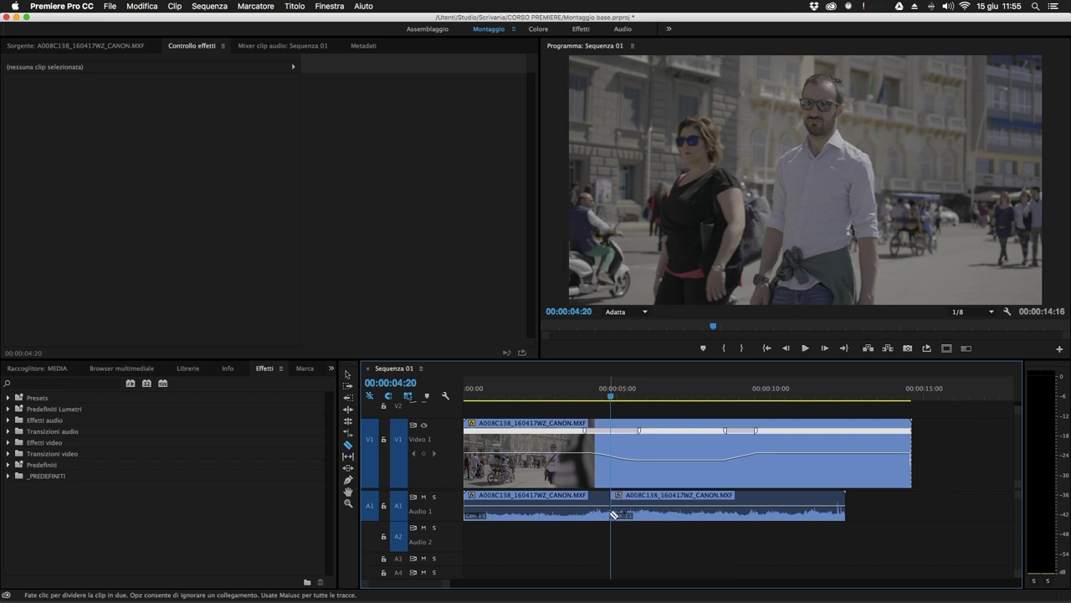
left_click_drag(694, 513, 723, 519)
key("c")
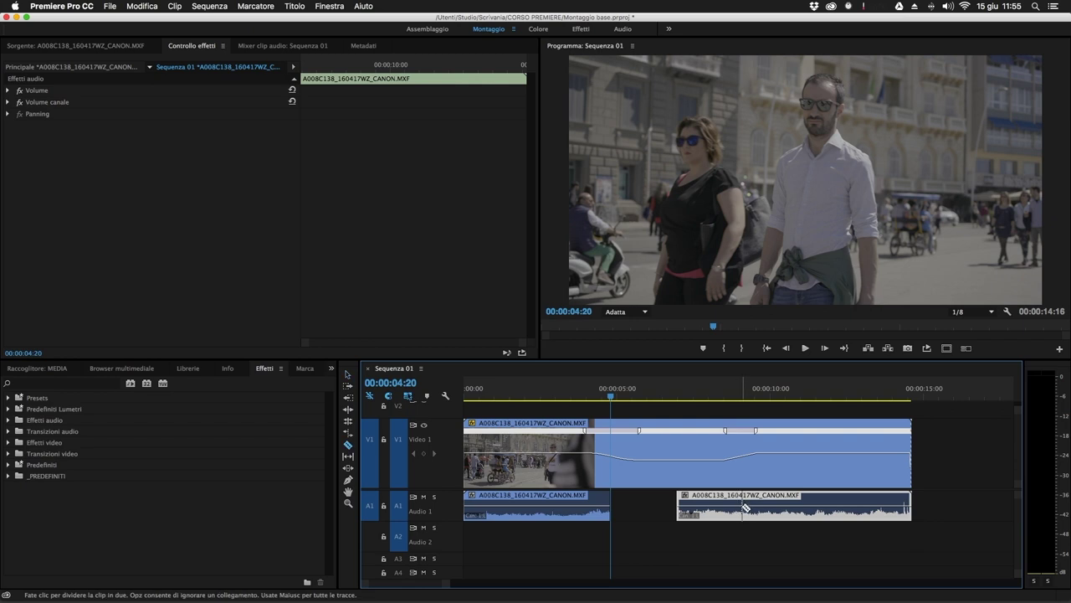
left_click(743, 506)
key("v")
left_click_drag(713, 514, 683, 514)
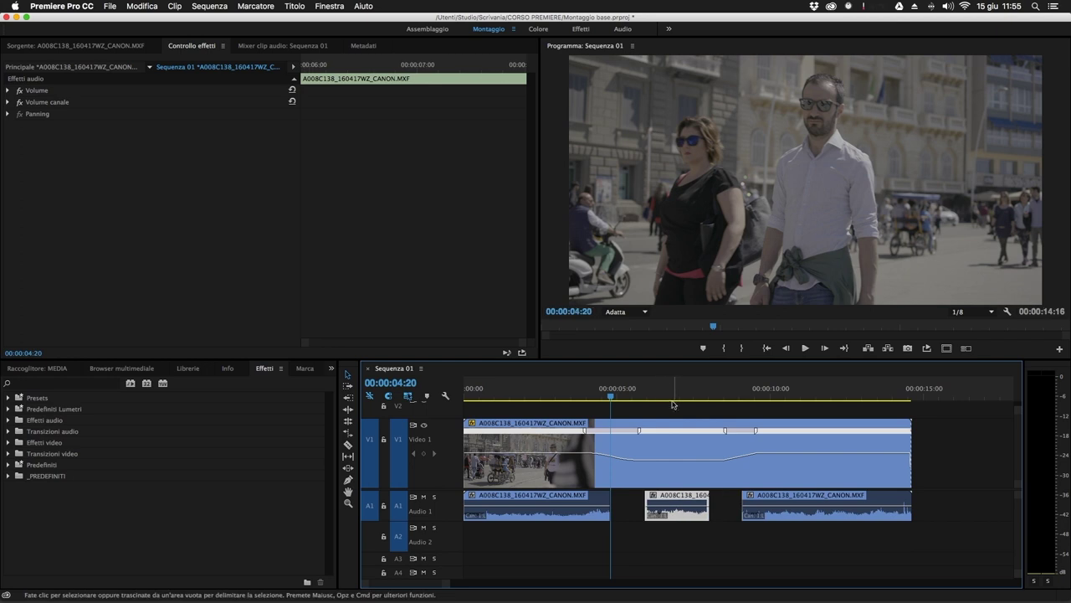
left_click_drag(616, 395, 819, 423)
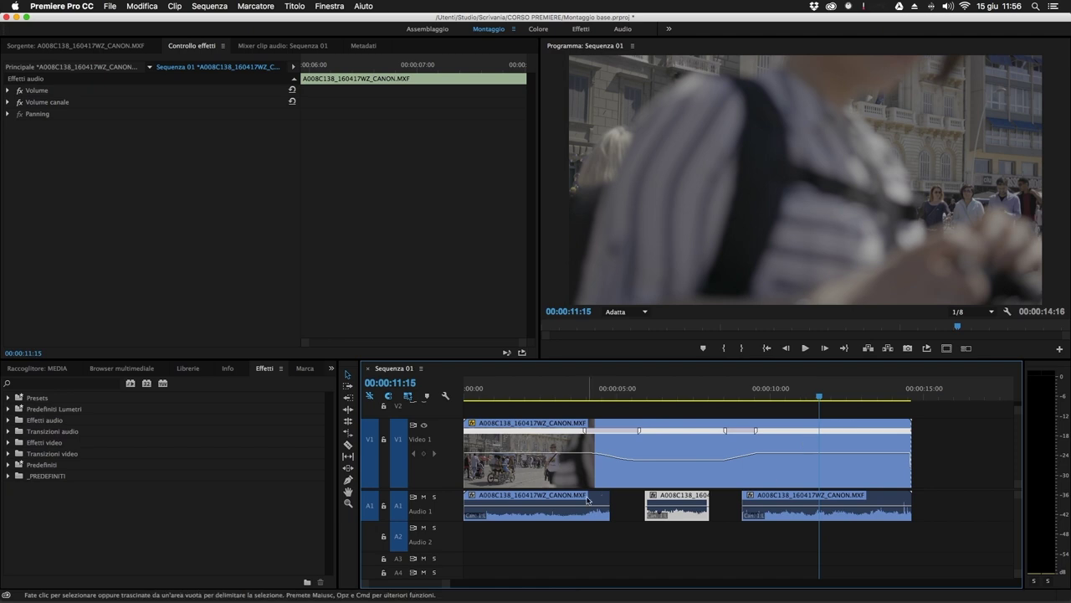
Step: Shift the middle audio piece 00:00:01:03 earlier and open its Speed/Duration settings
left_click_drag(546, 546, 509, 519)
left_click(555, 550)
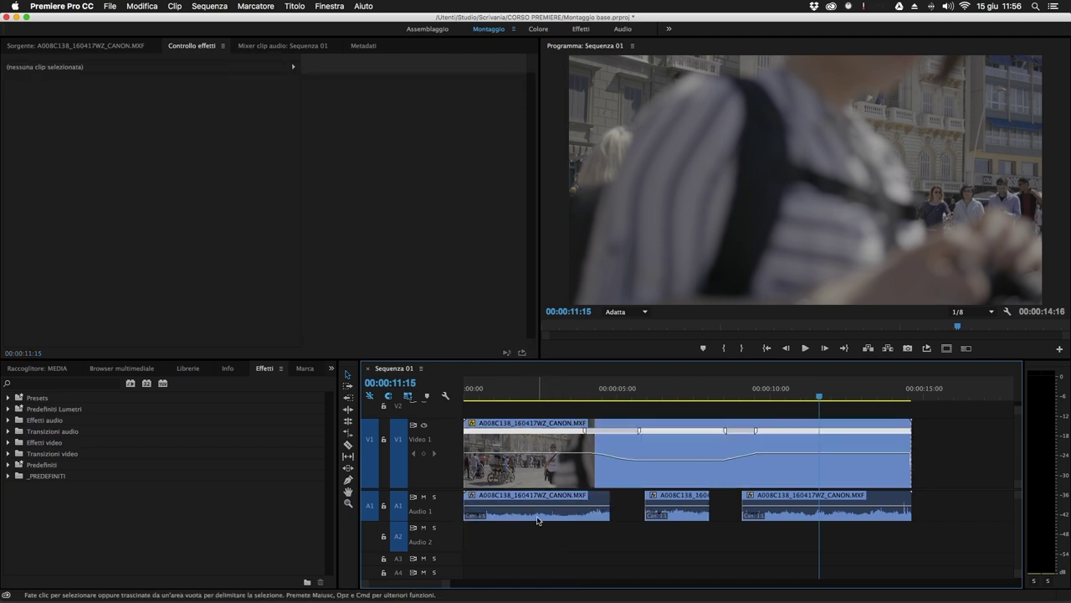
left_click(538, 513)
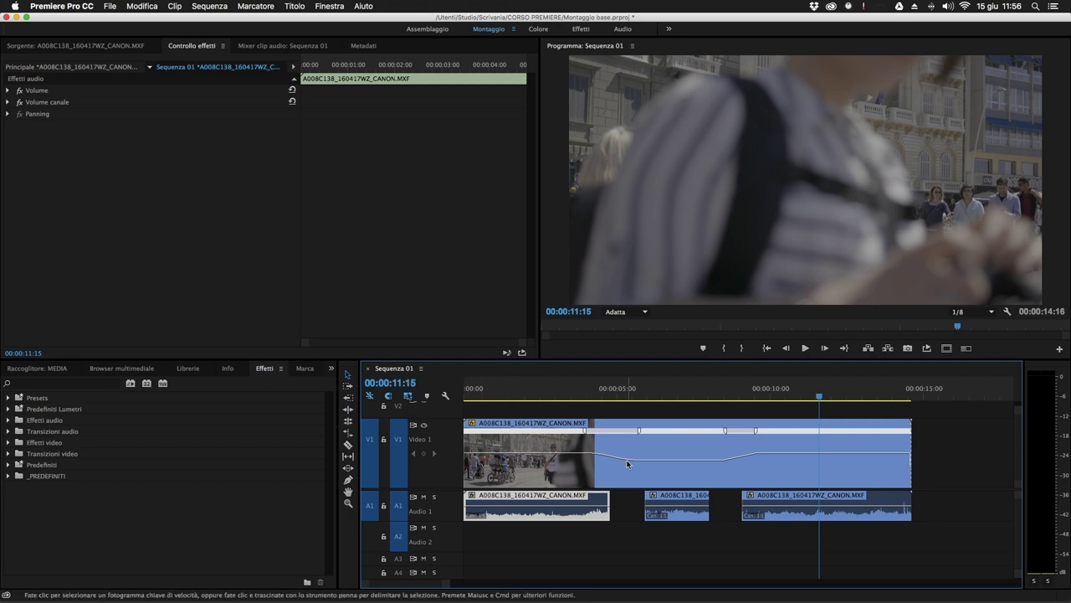
mouse_move(684, 512)
left_mouse_down()
mouse_move(691, 523)
mouse_move(677, 518)
left_mouse_up()
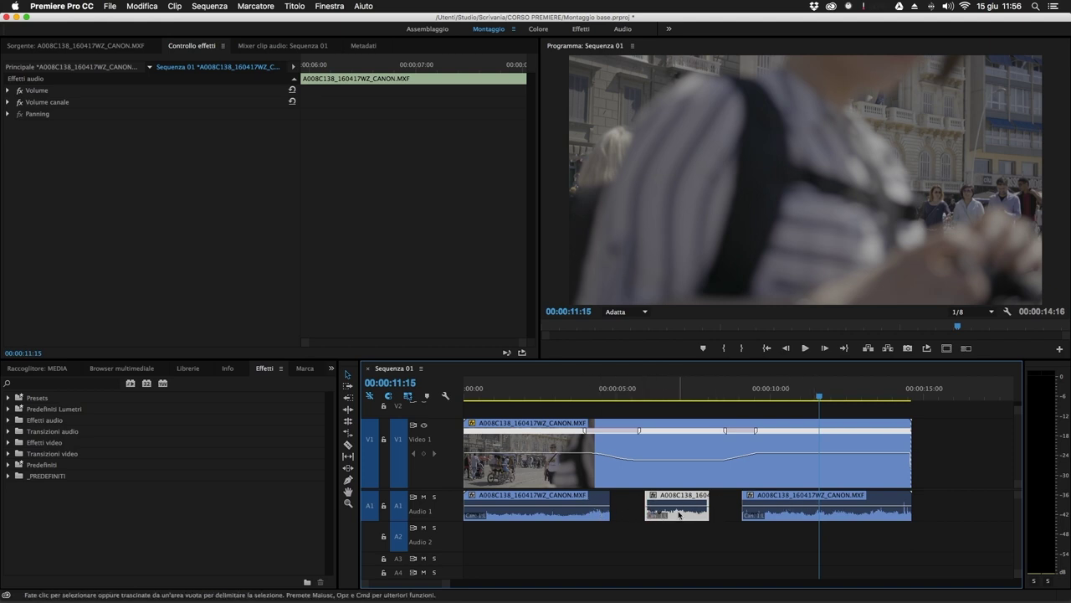
left_click_drag(691, 516, 662, 516)
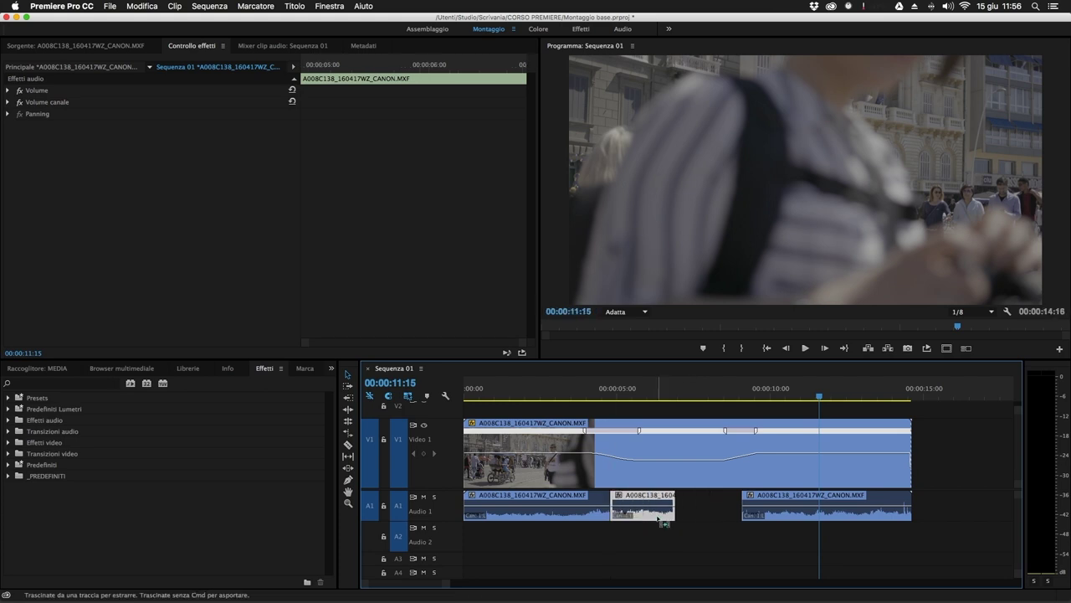
key("super+r")
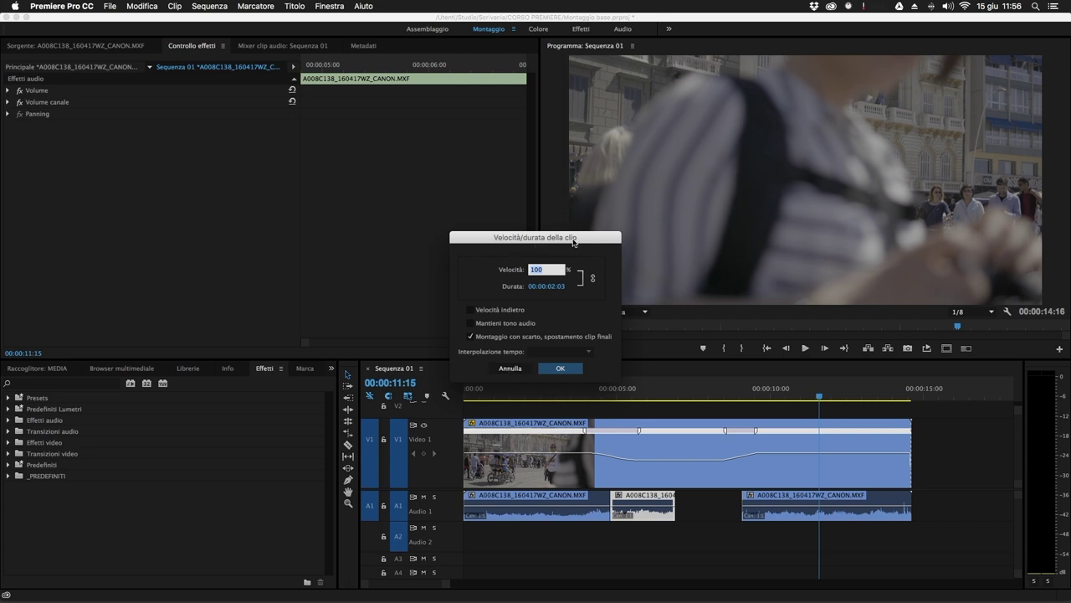
Step: Check the middle audio piece's Audio Gain and Speed/Duration settings, closing both unchanged
left_click(509, 368)
right_click(646, 512)
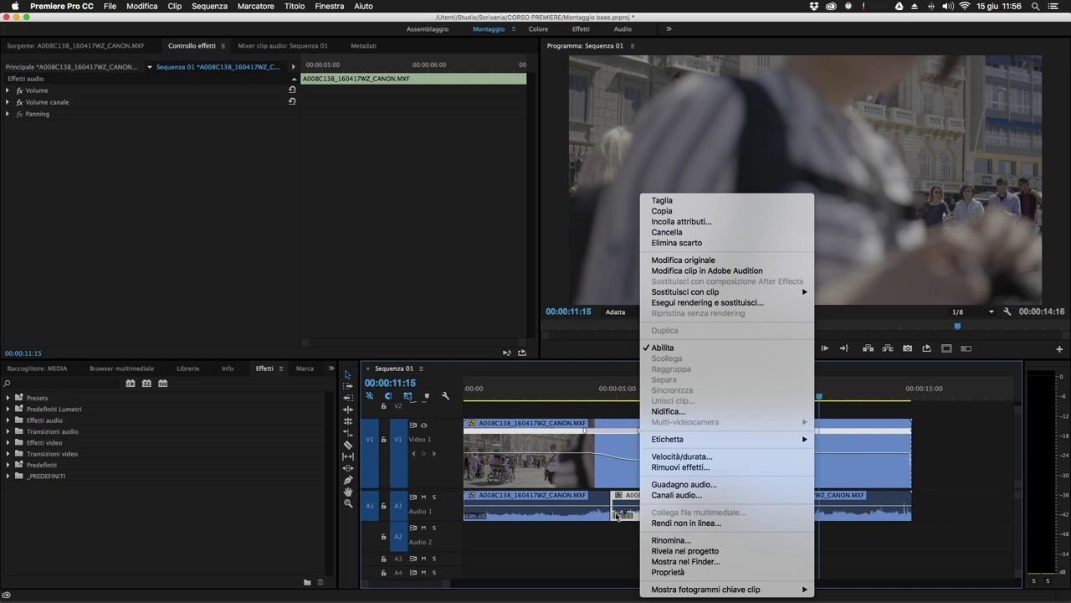
left_click(674, 484)
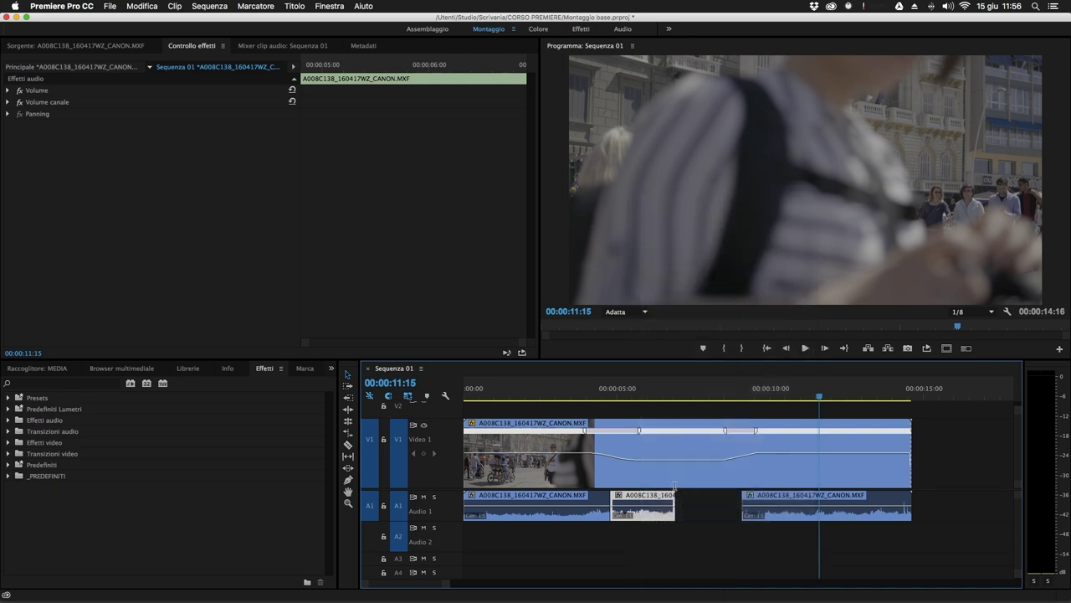
left_click(604, 303)
right_click(644, 510)
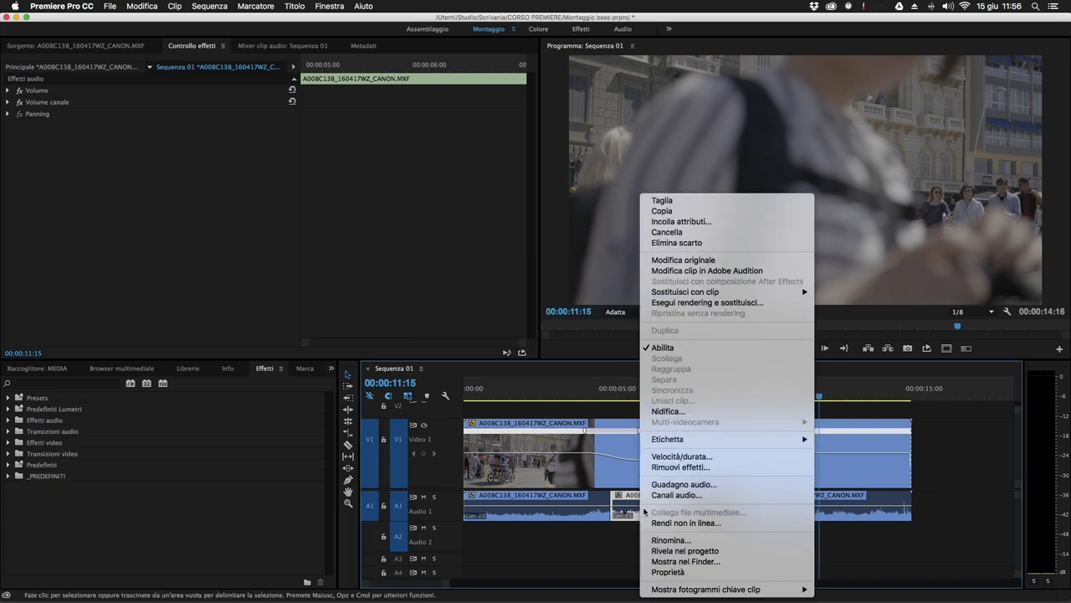
left_click(688, 457)
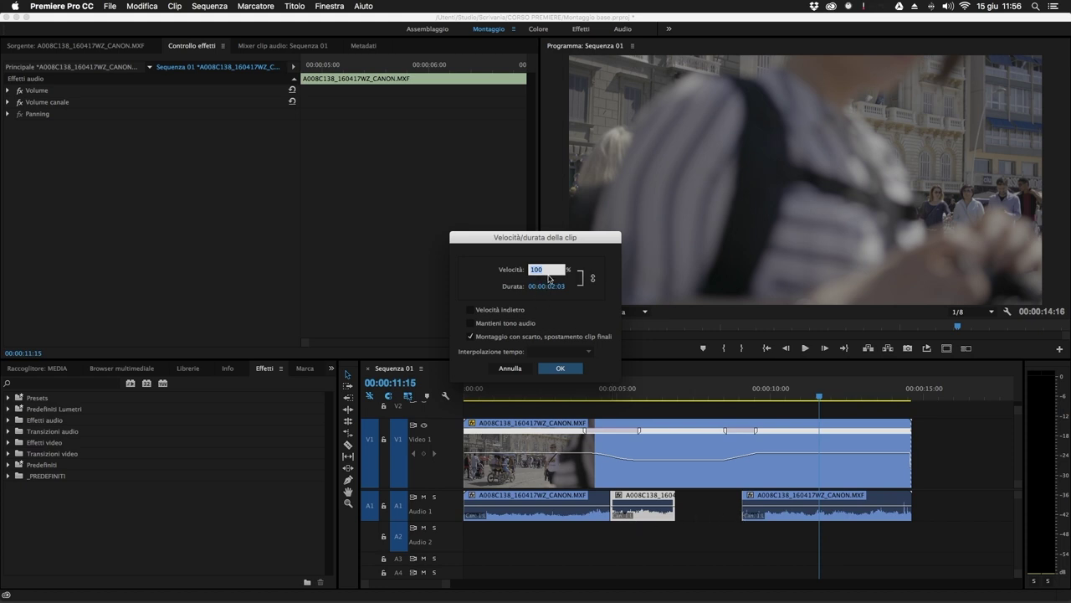
left_click(506, 367)
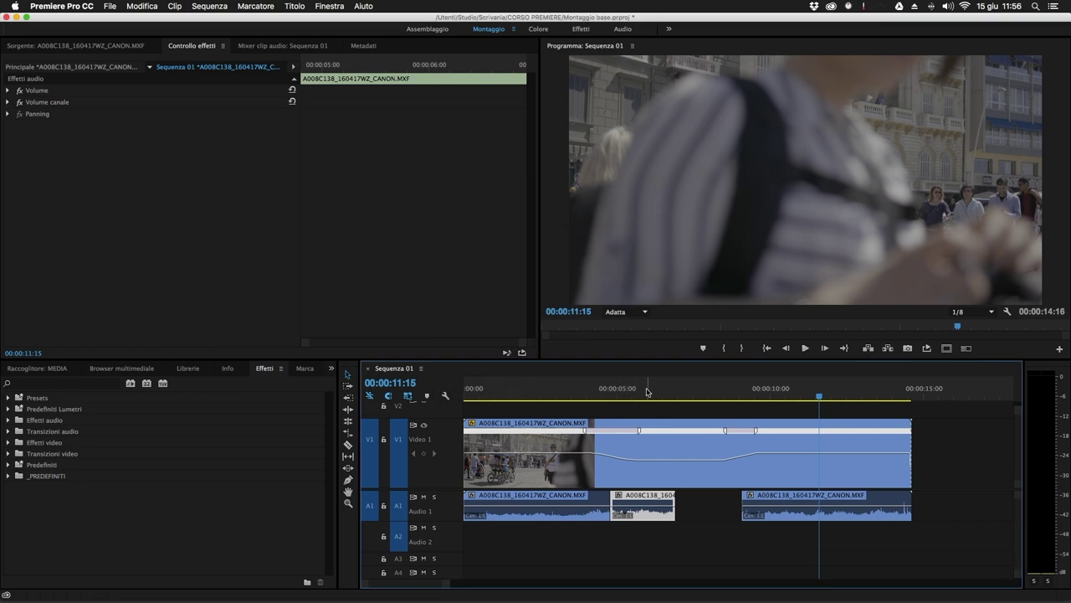
Step: Mark an out point at 00:00:09:02 in the sequence
left_click(612, 392)
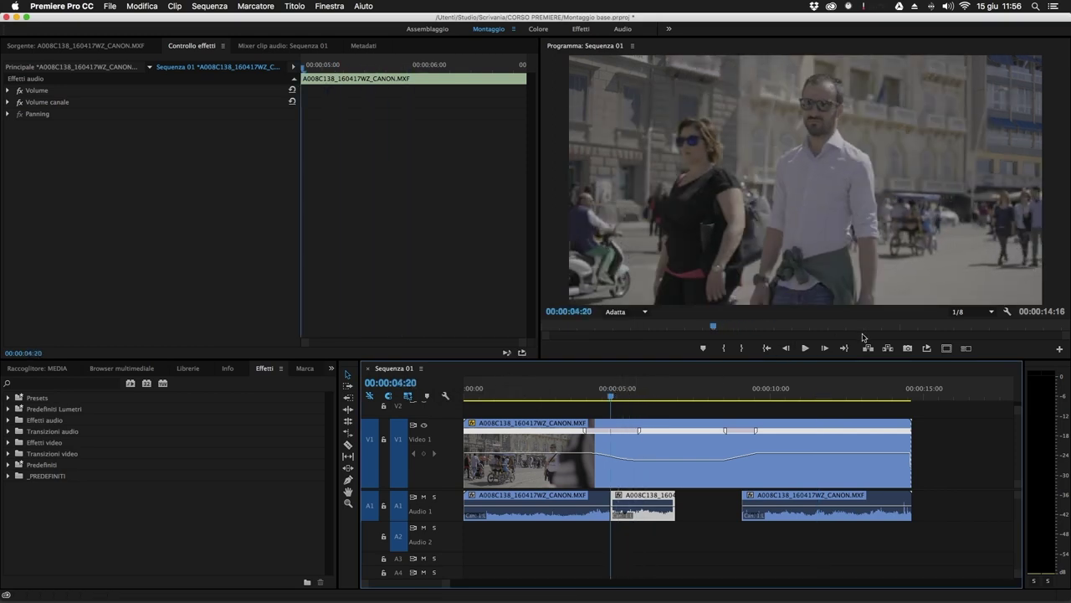
left_click(726, 393)
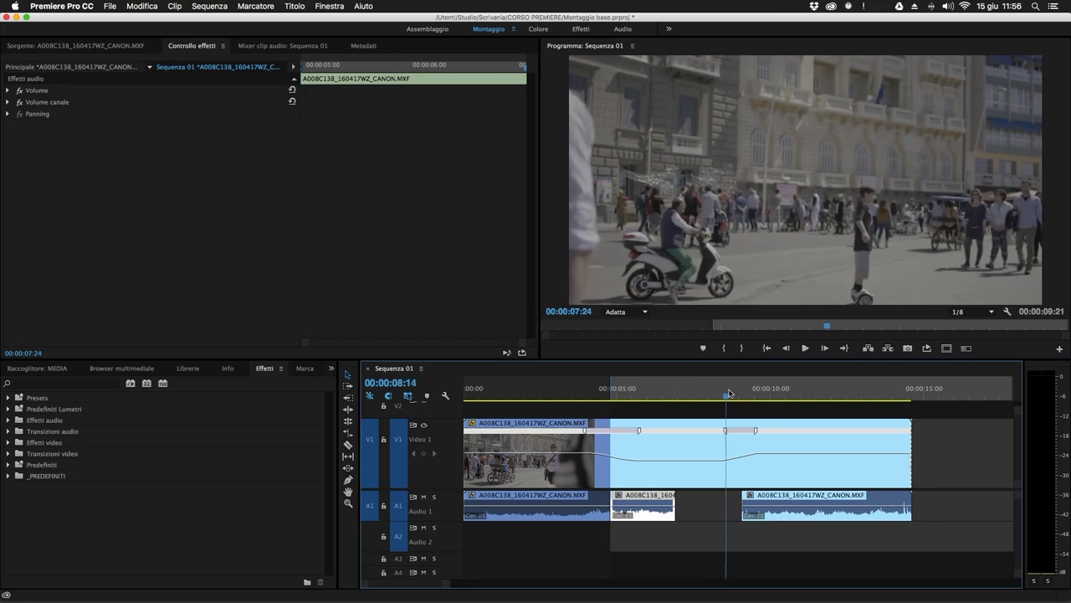
left_click_drag(729, 393, 740, 393)
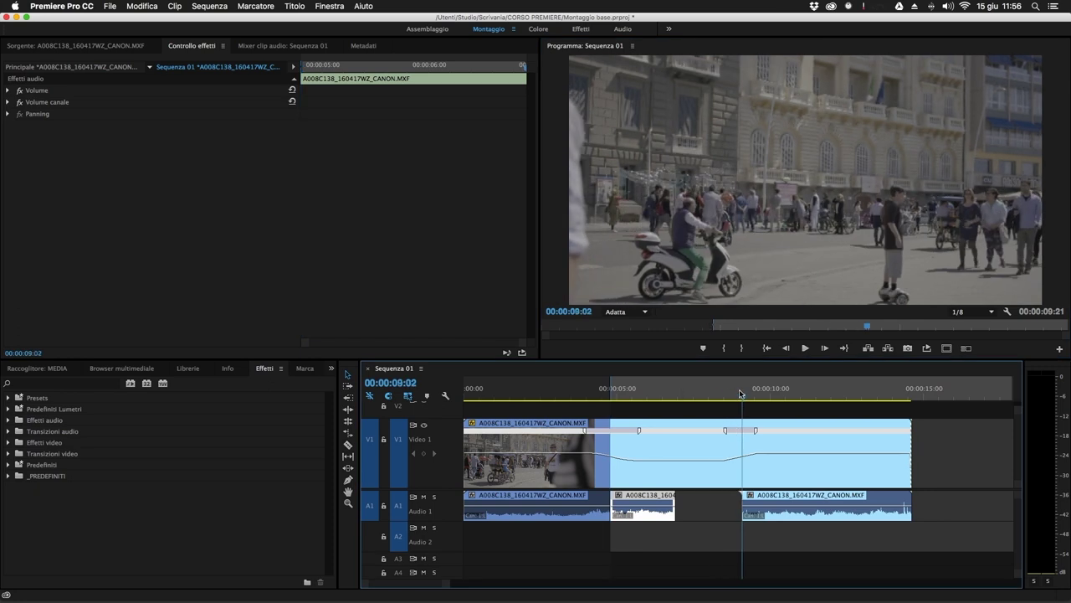
left_click(741, 347)
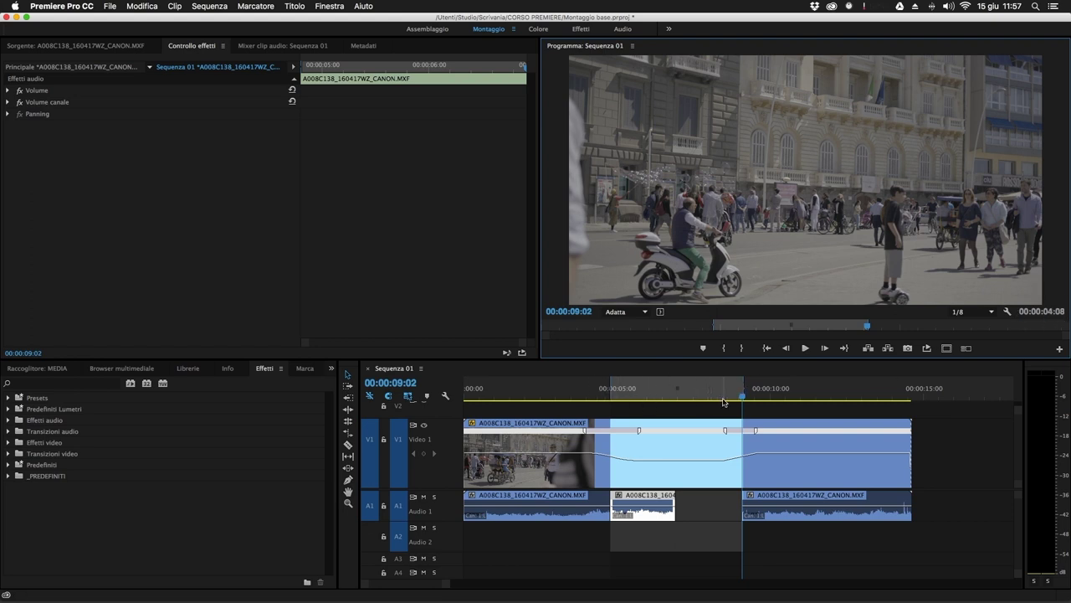
Step: Set the middle A1 clip's Velocità/durata duration to 00:00:04:08
right_click(655, 517)
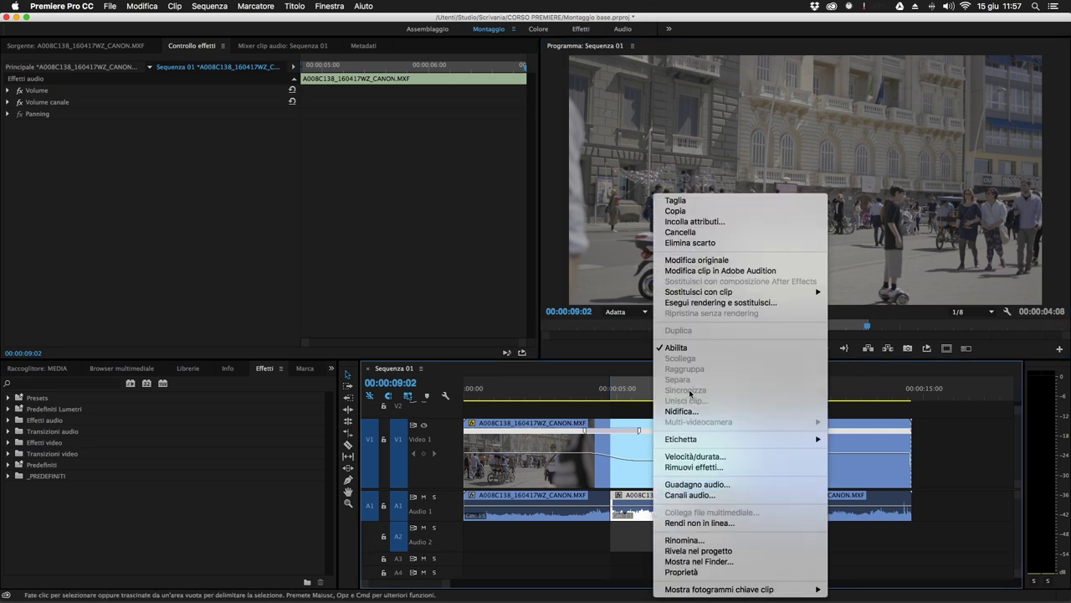
mouse_move(722, 442)
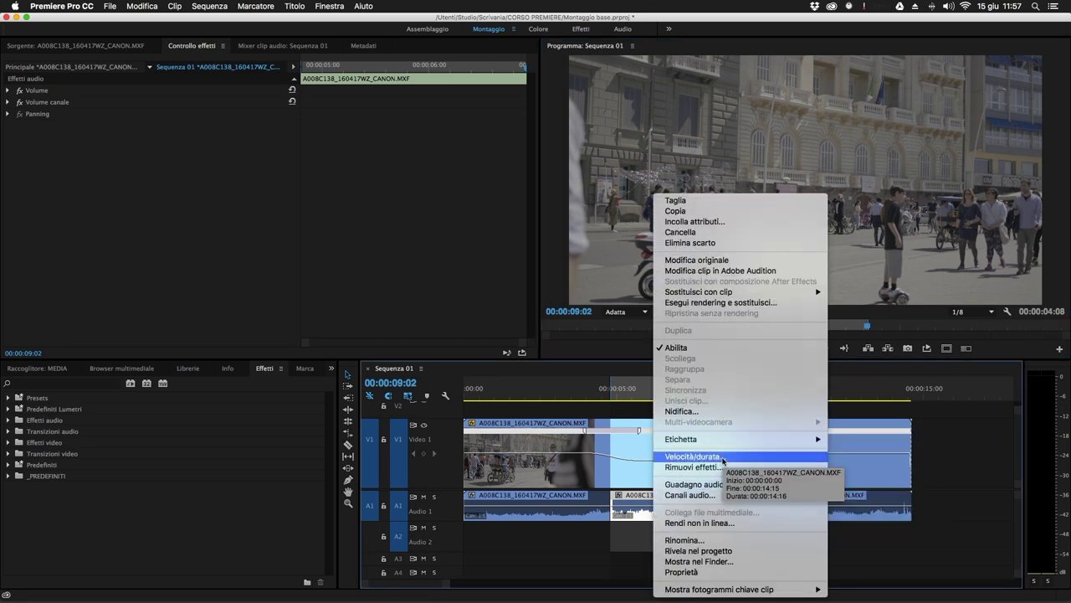
left_click(724, 457)
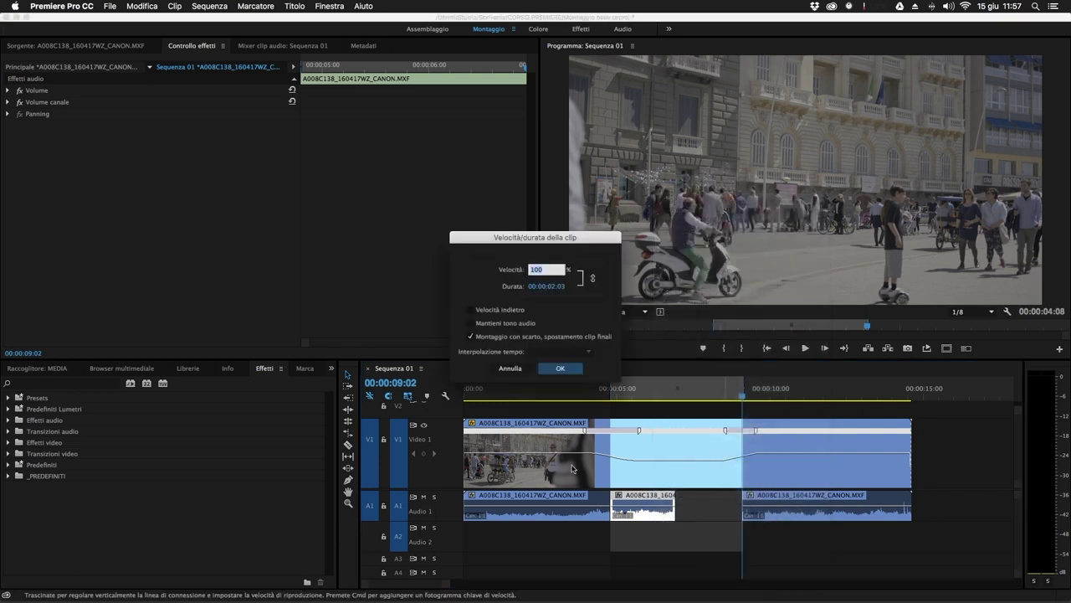
left_click(554, 286)
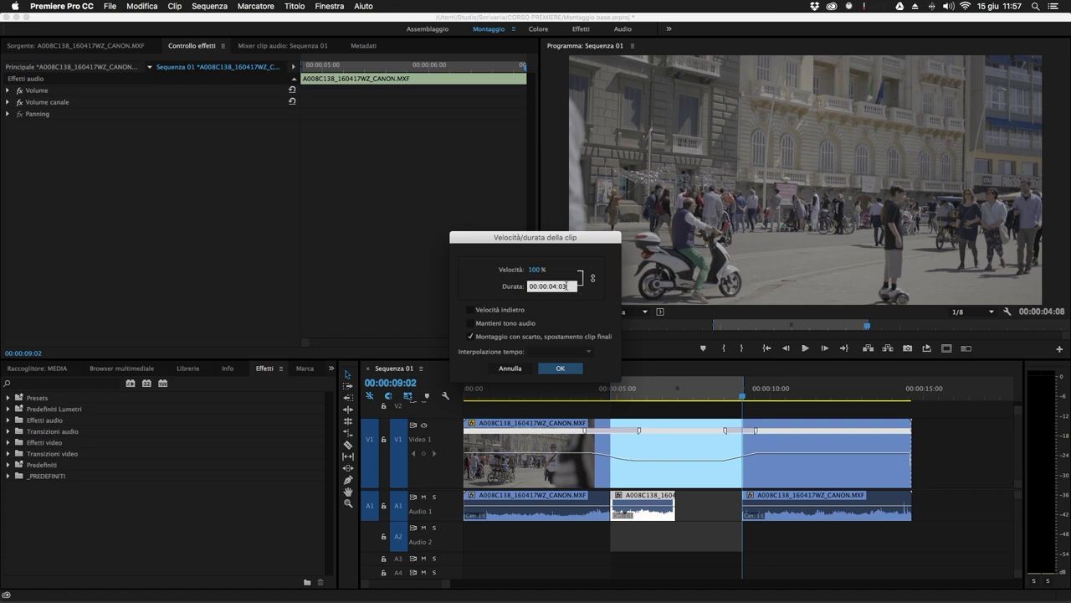
type("00:00:04:08")
left_click(554, 370)
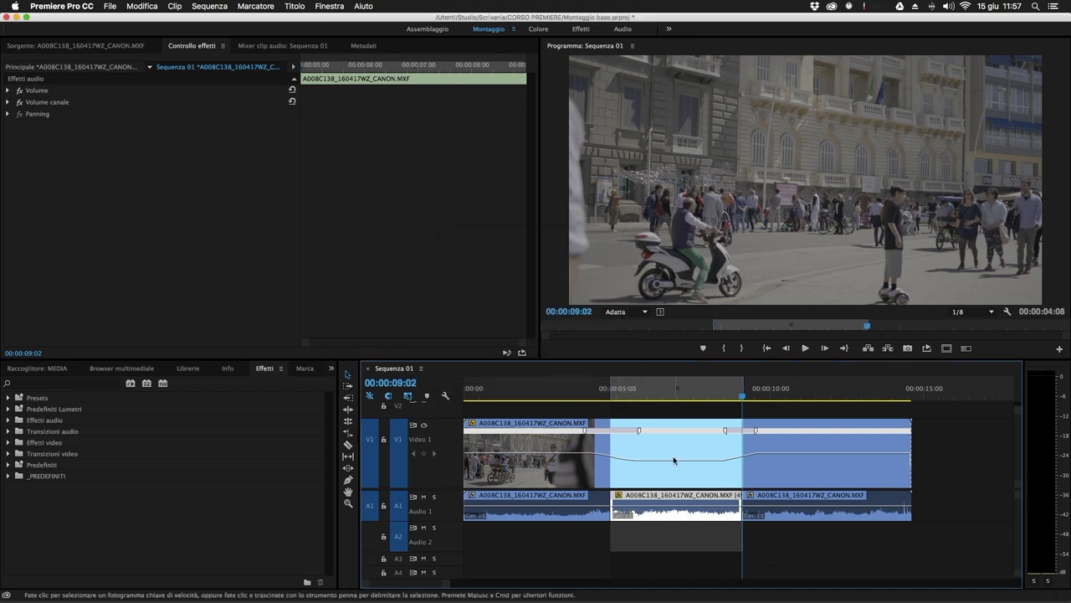
Step: Recheck the middle clip's speed settings and save the project
right_click(669, 515)
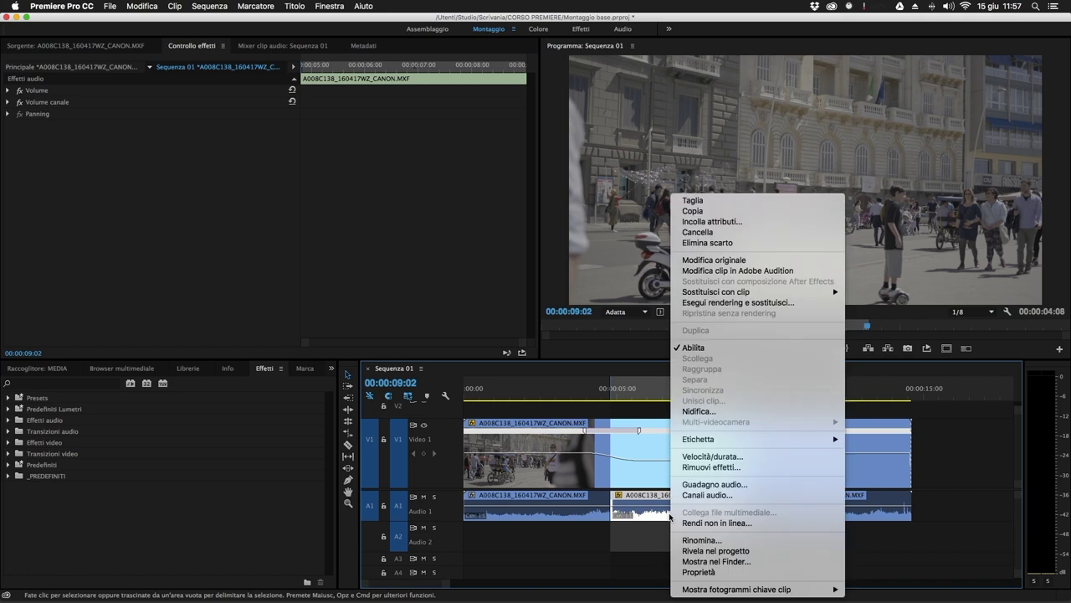
left_click(734, 456)
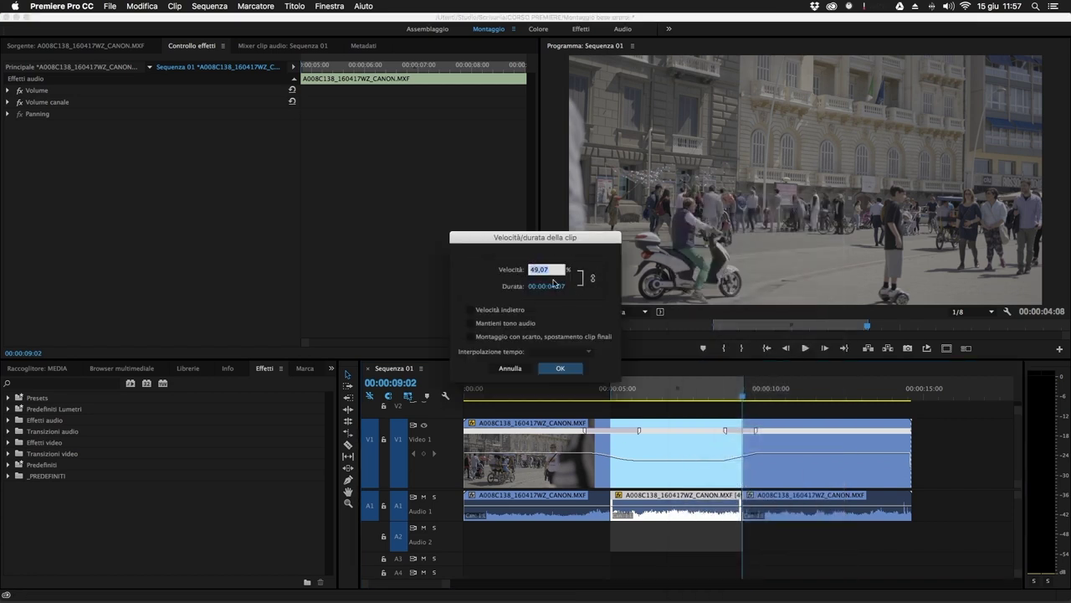
left_click(560, 368)
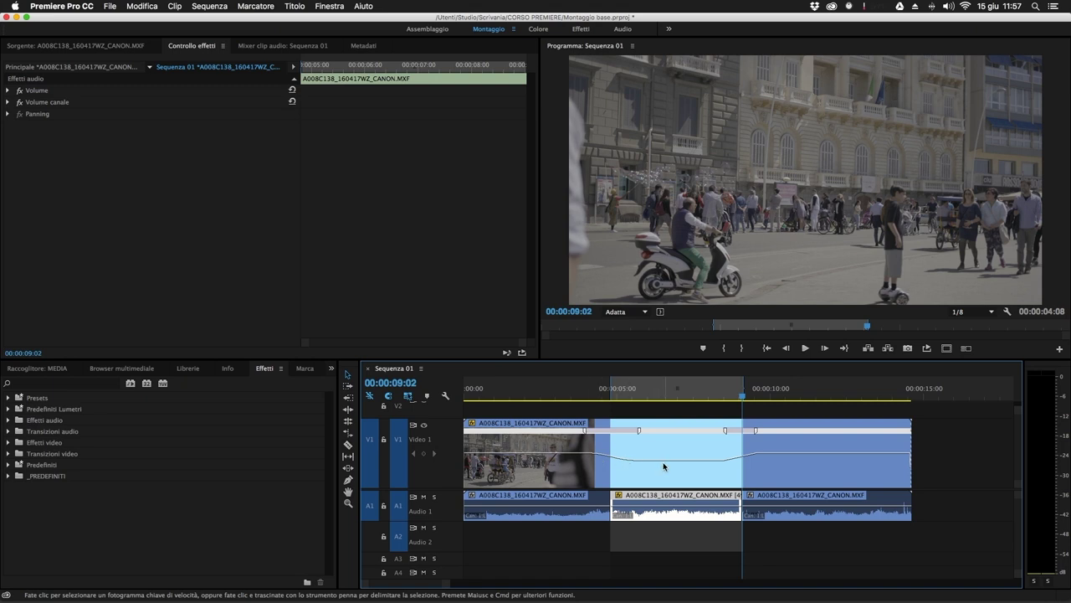
key("cmd+s")
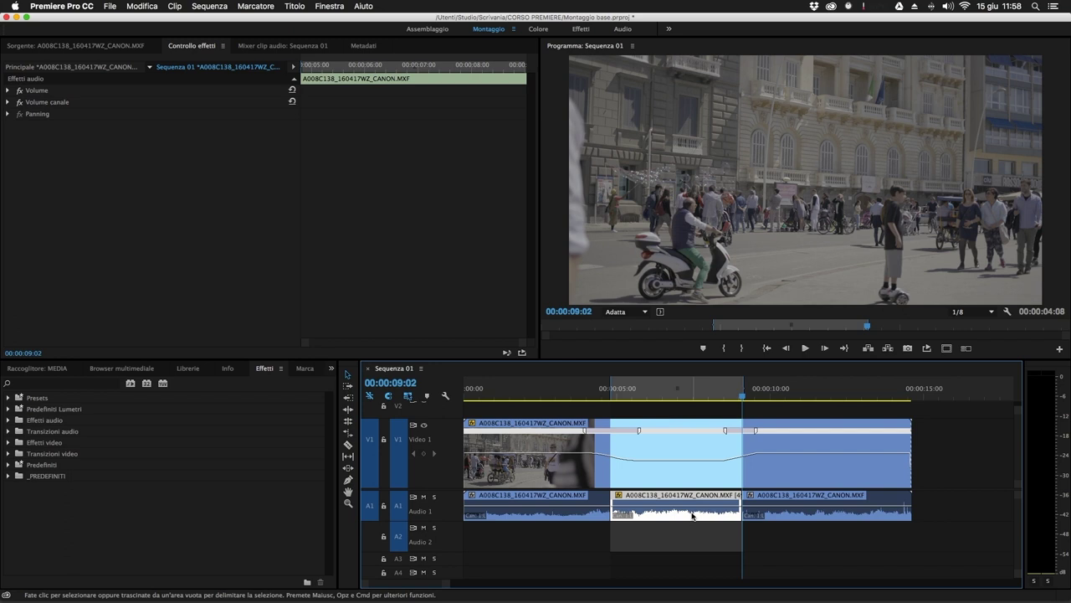
left_click_drag(687, 515, 687, 514)
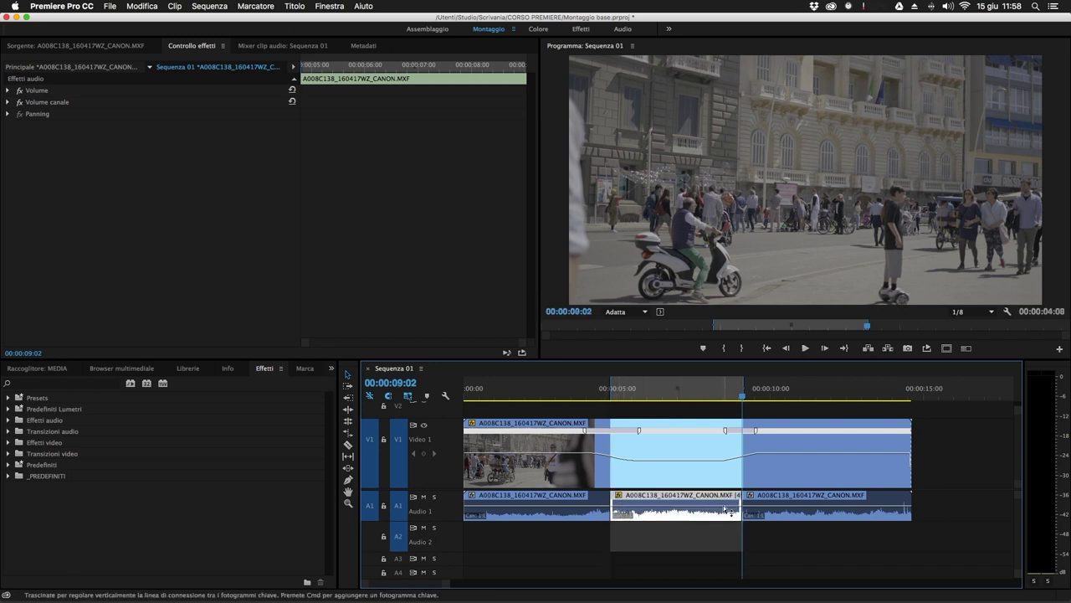
Step: Clear the in and out points and play the sequence to 00:00:09:07
right_click(646, 388)
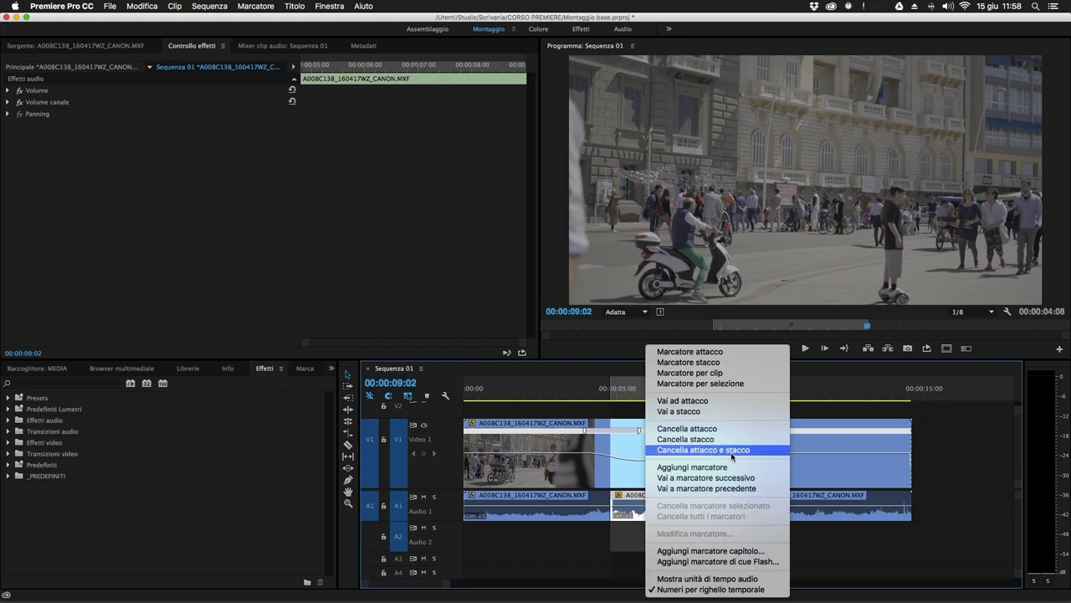
left_click(720, 449)
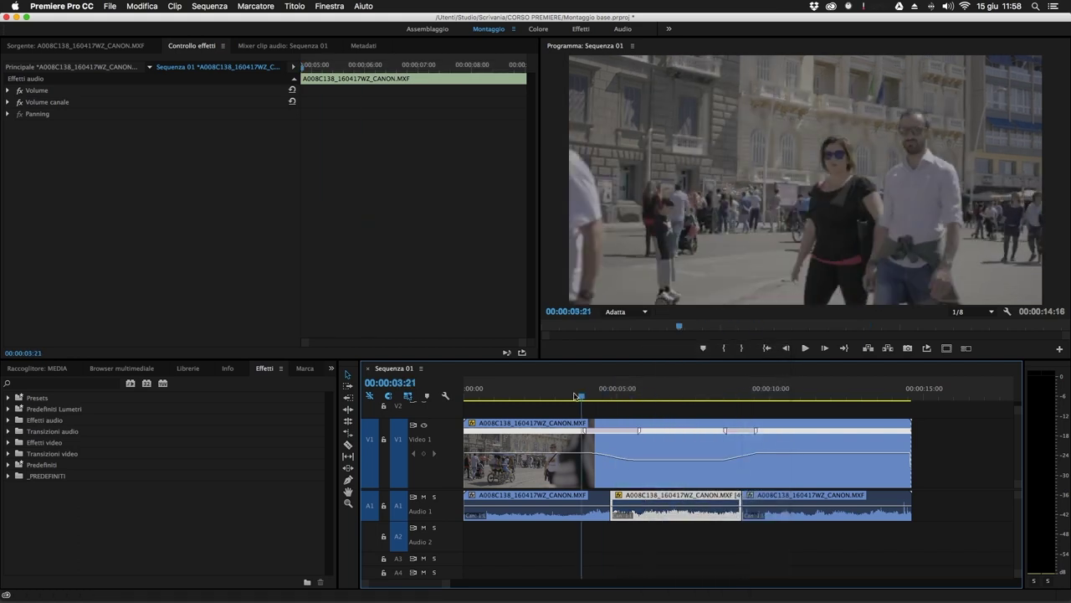
key("space")
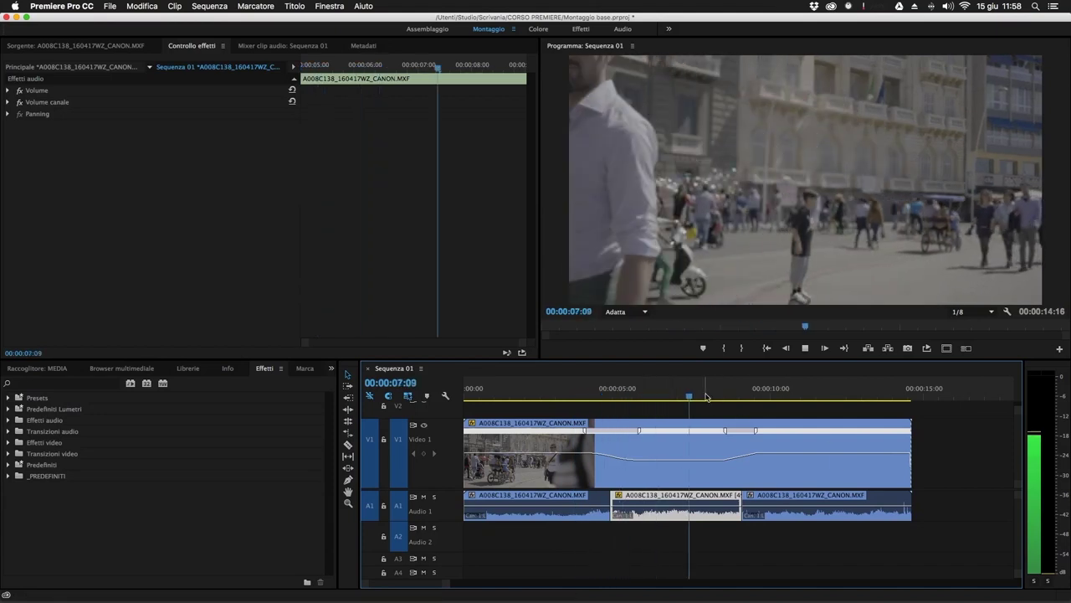
key("space")
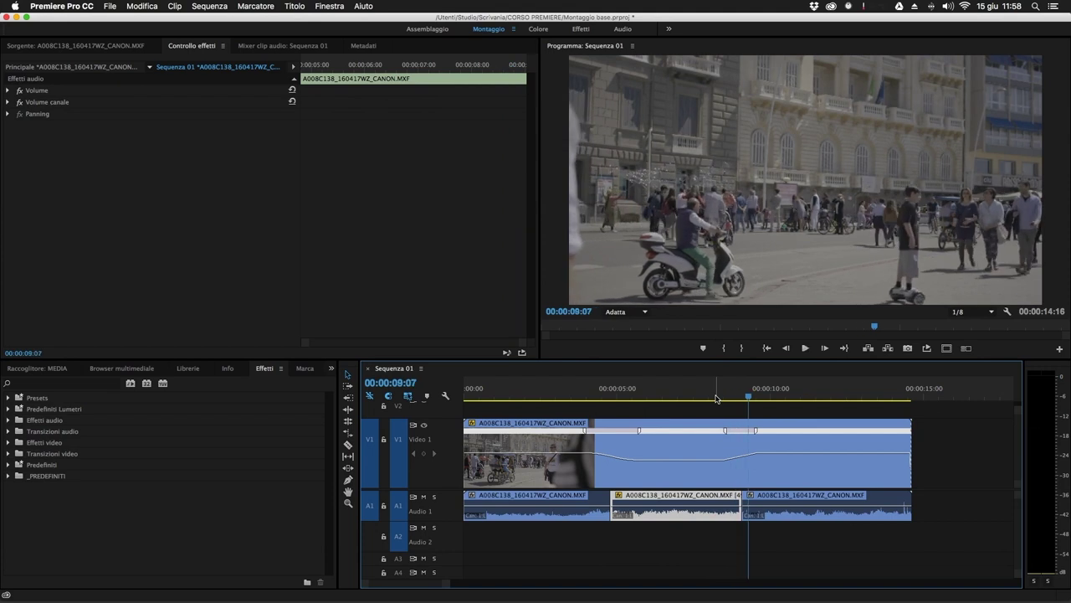
Step: Undo the middle audio clip's stretch and deselect it
key("x")
key("alt+o")
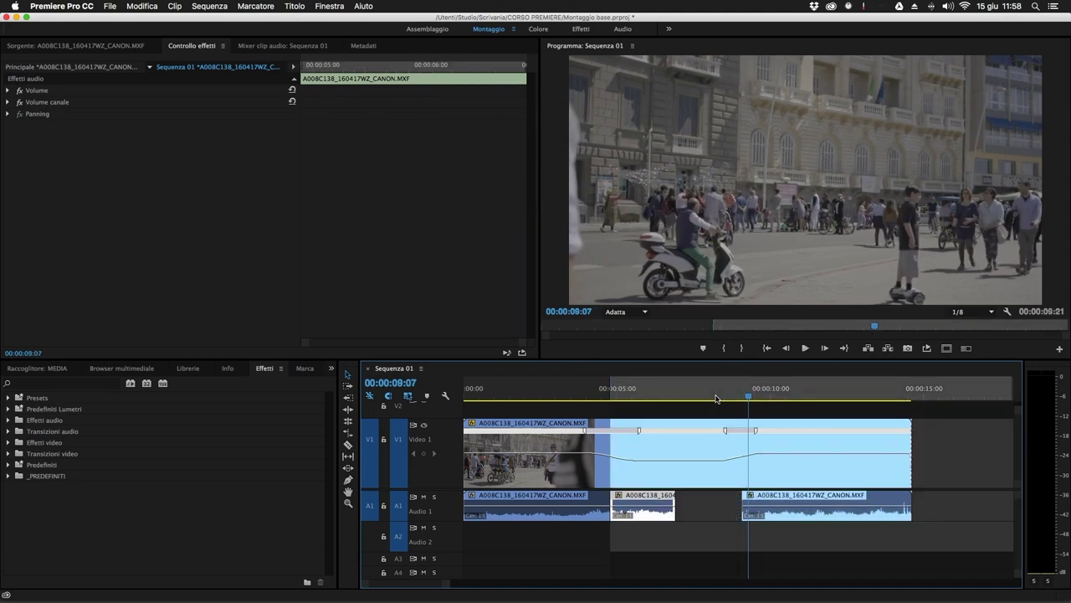
key("alt+i")
left_click(693, 559)
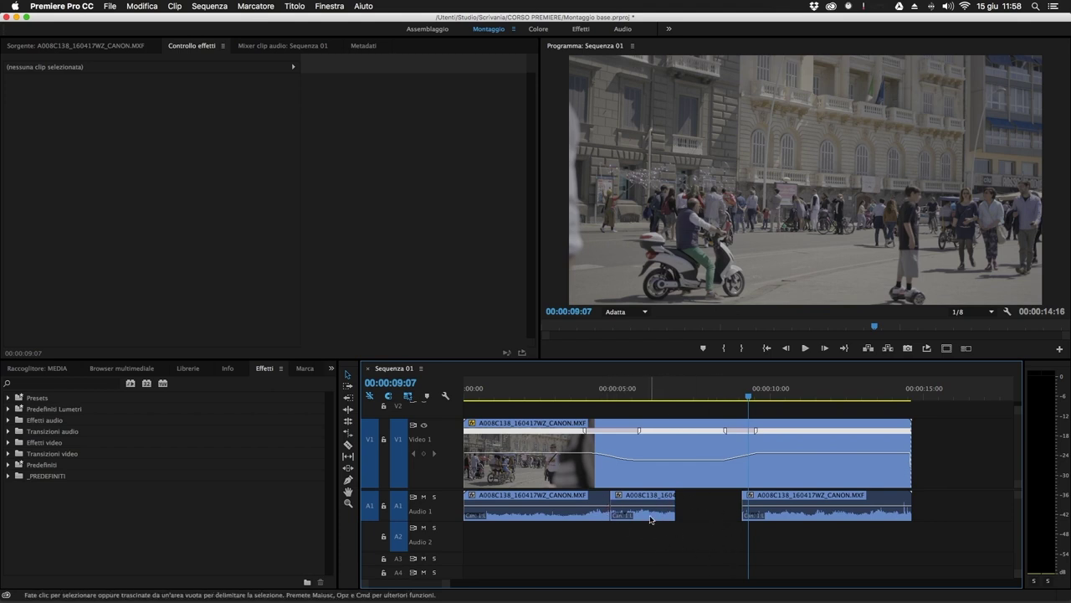
Step: Rate-stretch the middle A1 clip up to the next clip and confirm its 49,53% speed
left_click(349, 436)
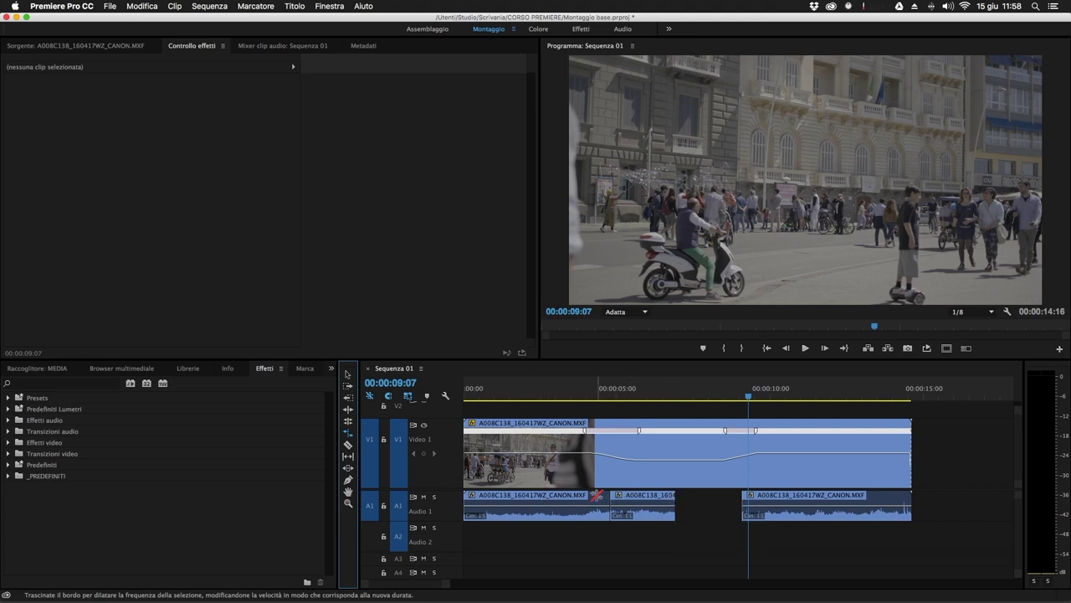
left_click_drag(674, 496, 847, 500)
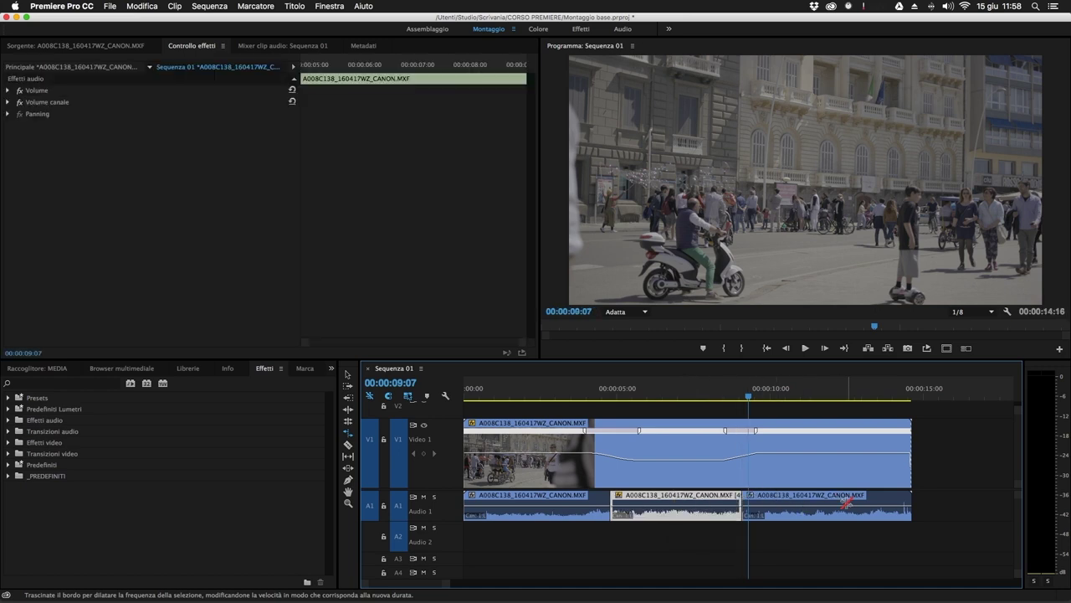
key("v")
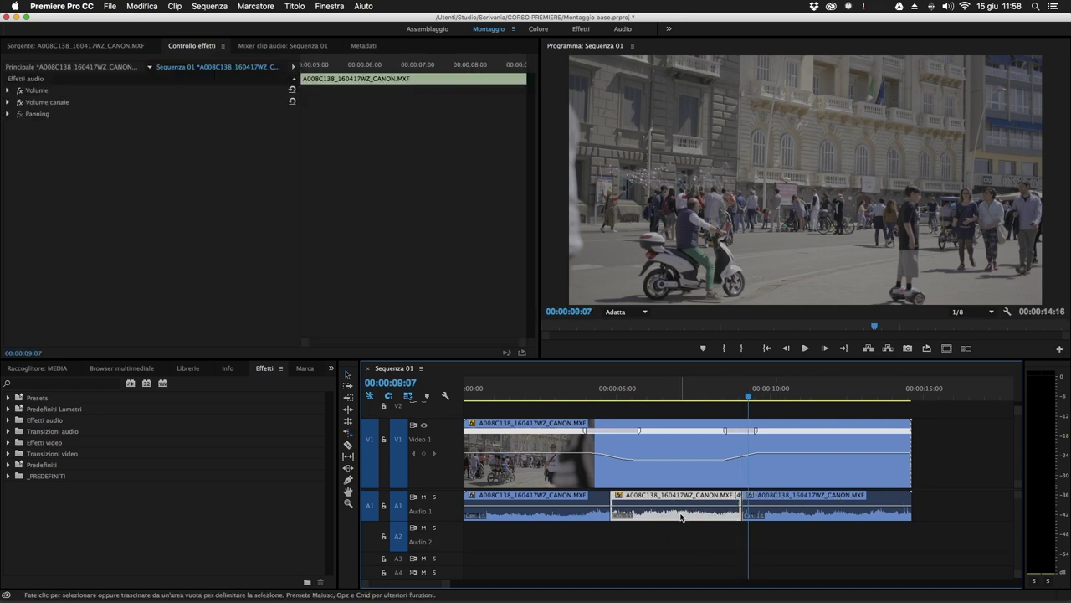
right_click(682, 516)
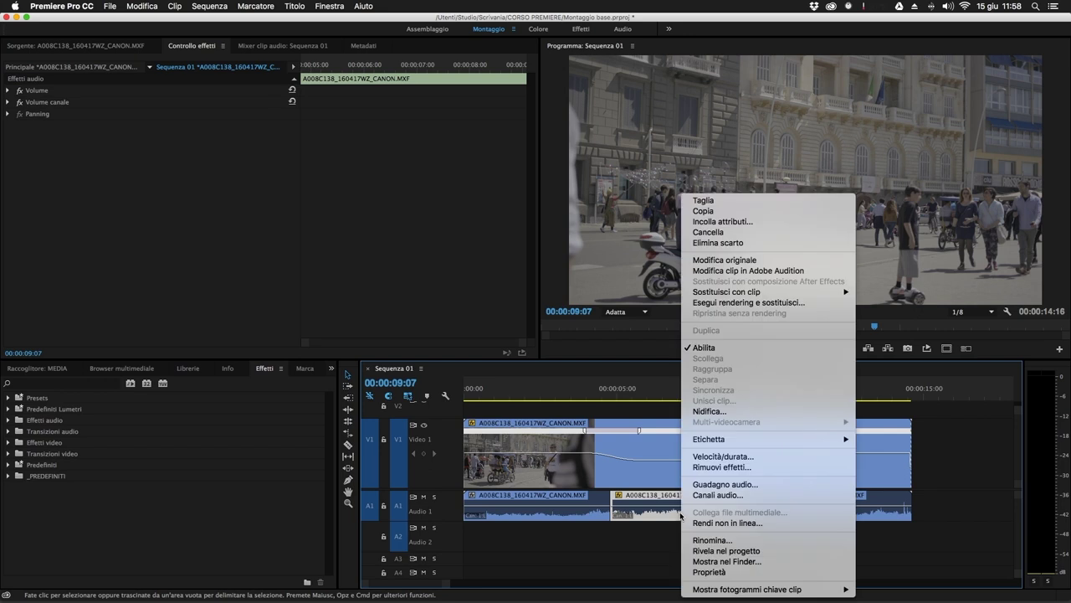
left_click(759, 456)
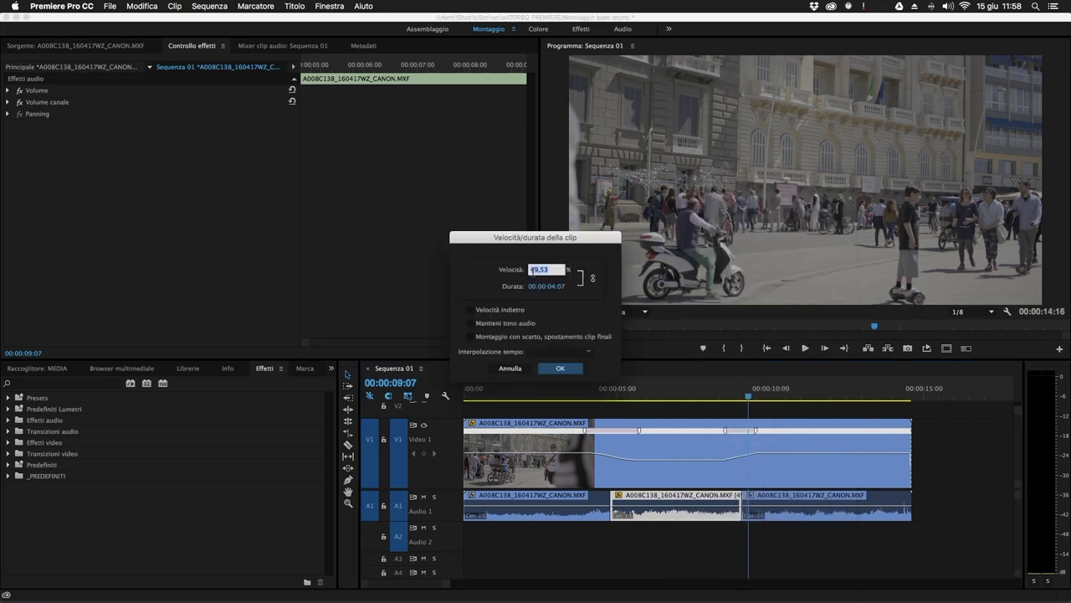
left_click(560, 368)
left_click_drag(678, 392, 676, 460)
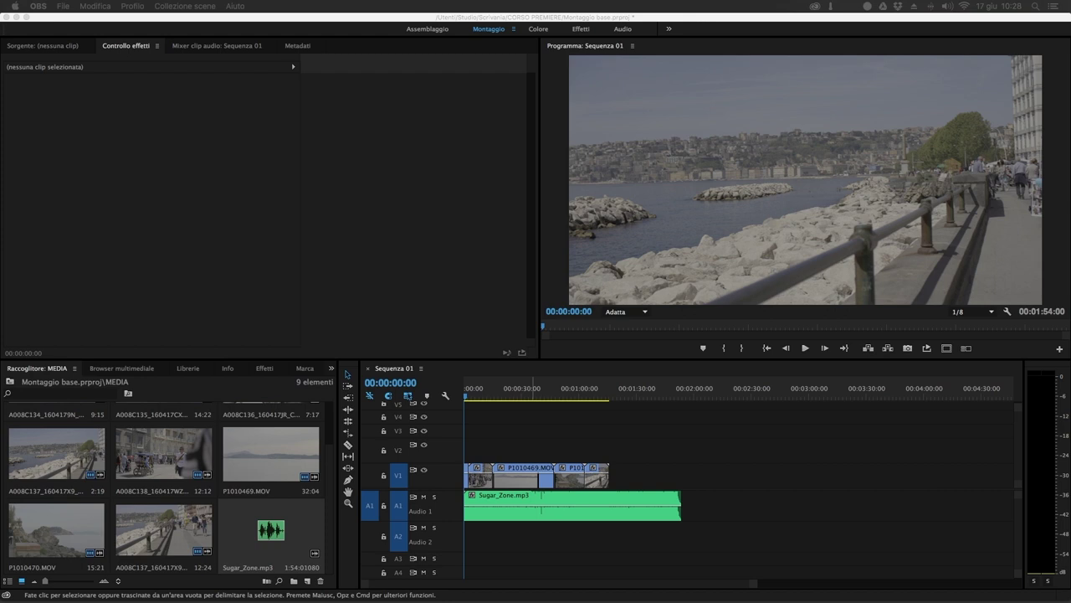
Step: Move A008C137 up to V2 near five seconds and drag A008C138 toward V1's start
left_click(536, 444)
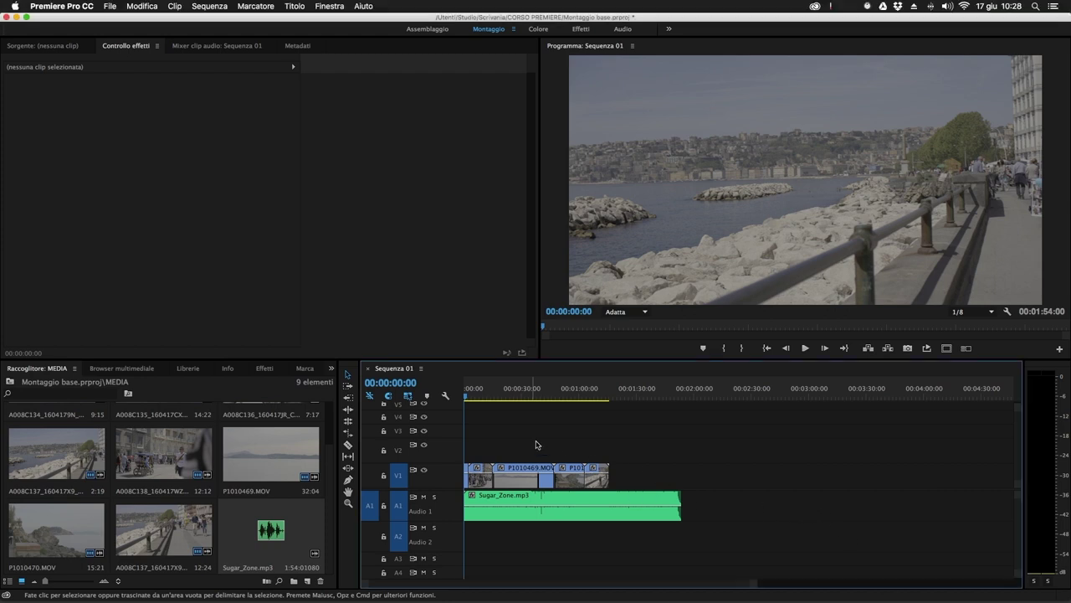
key("=")
key("=")
key("=")
key("=")
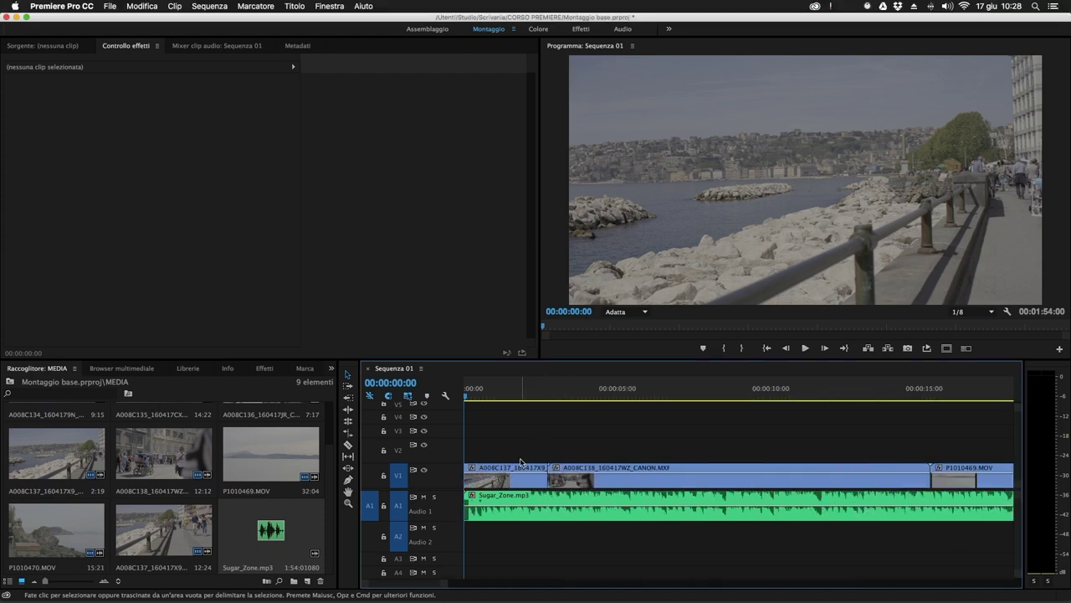
key("-")
key("-")
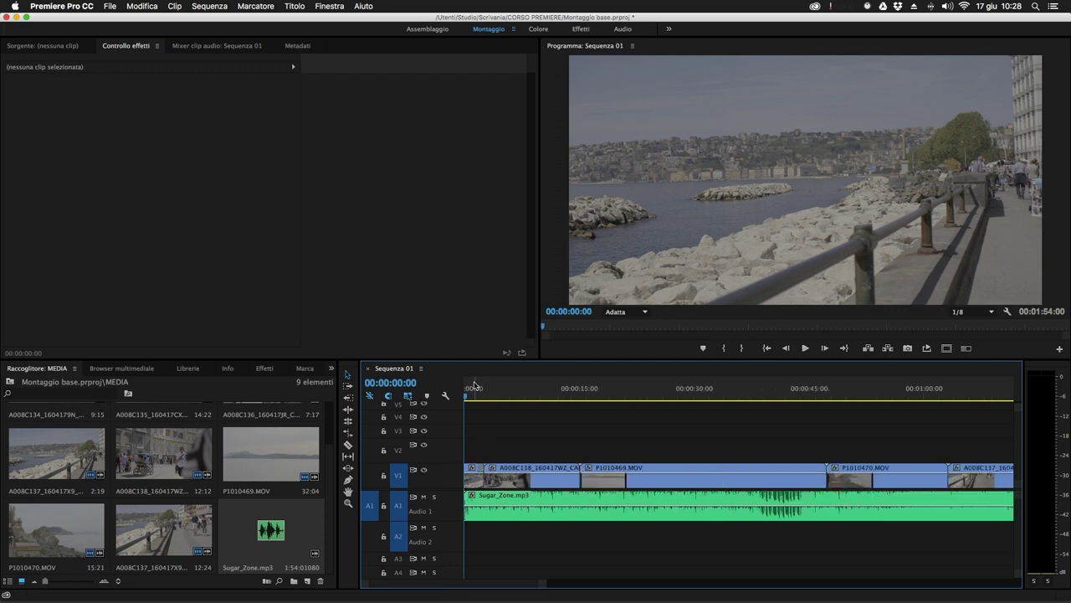
key("=")
key("=")
key("=")
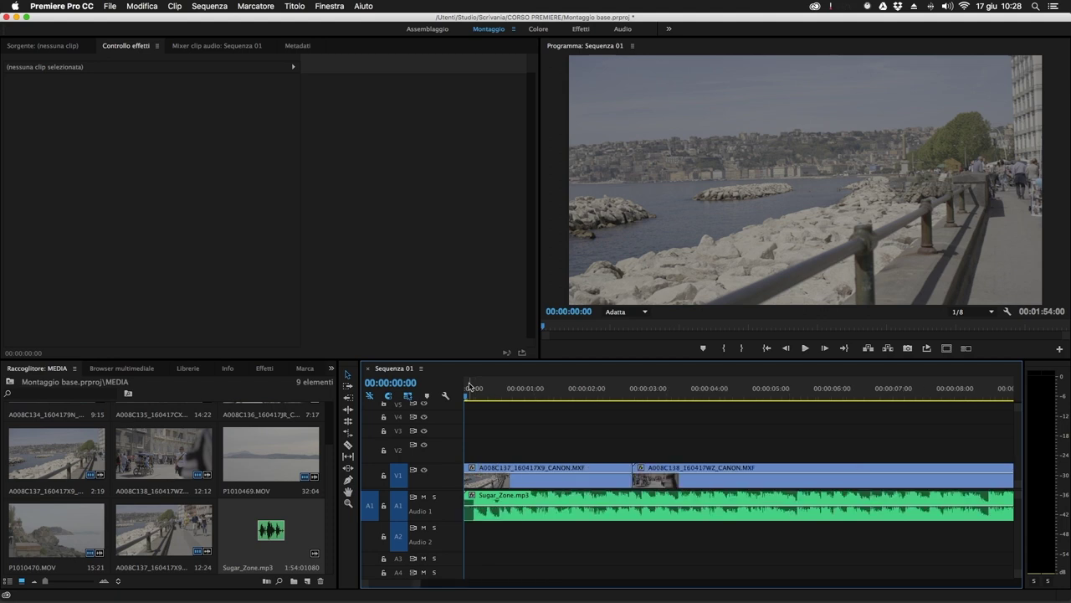
key("space")
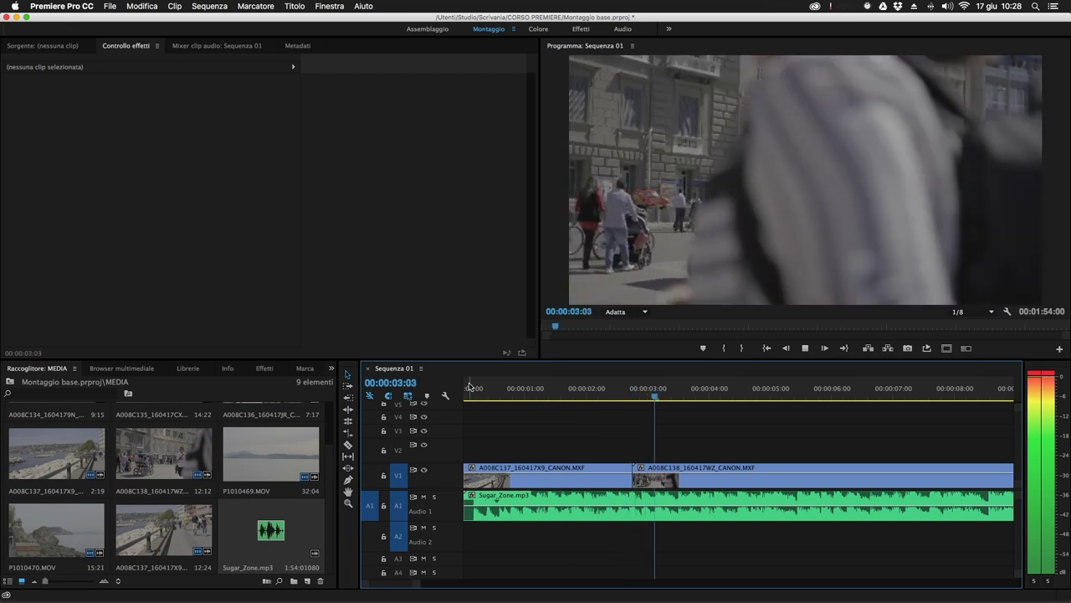
key("space")
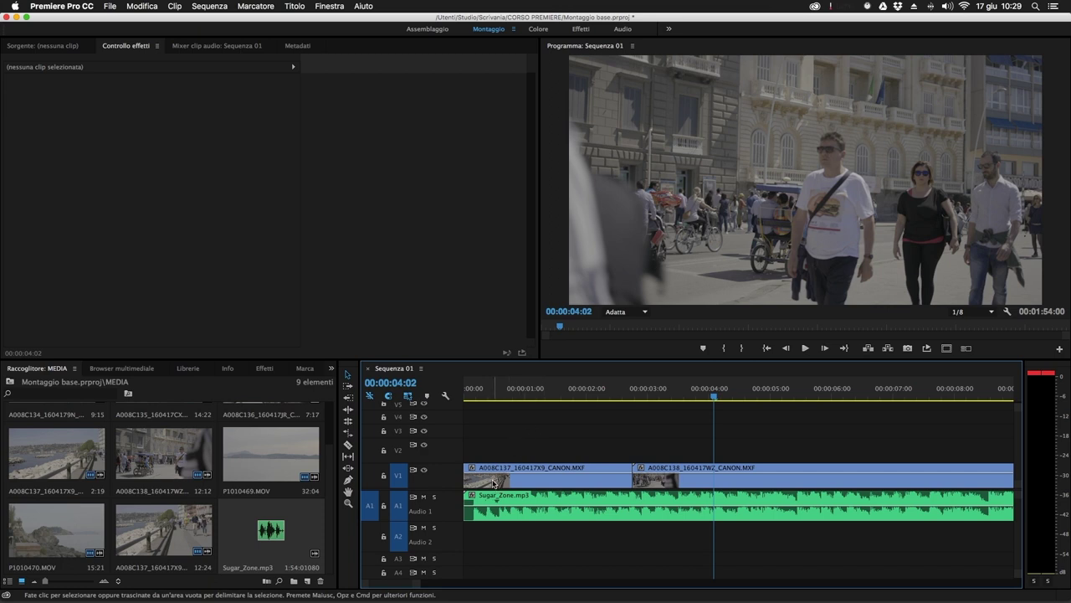
left_click_drag(493, 484, 827, 450)
left_click_drag(670, 484, 524, 472)
Step: Place A008C138 at the start of V1 and review its opening frames around 00:00:00:22
left_click(477, 395)
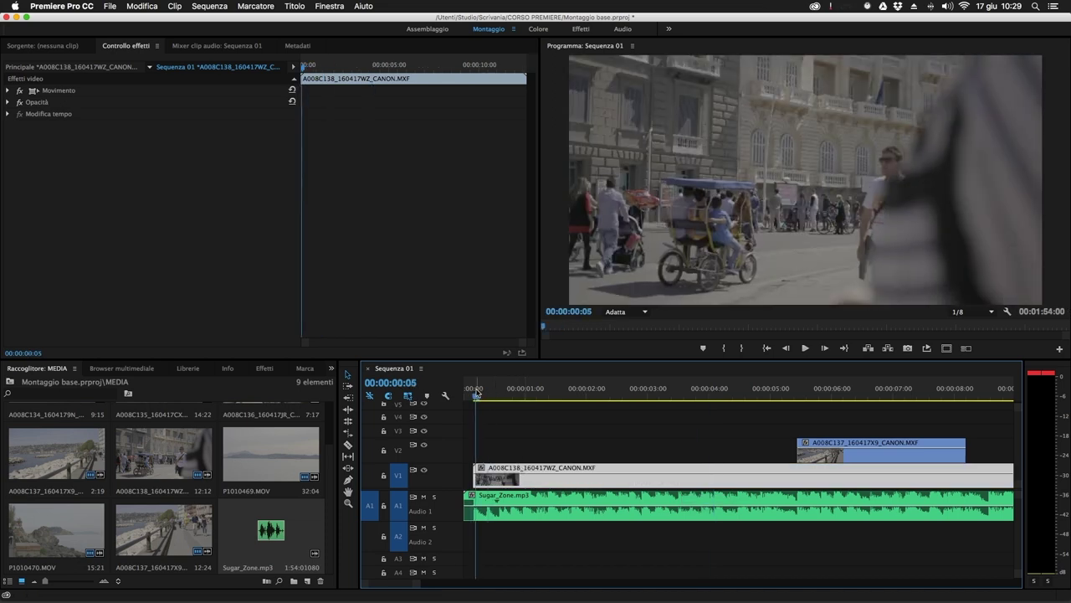
key("equal")
key("equal")
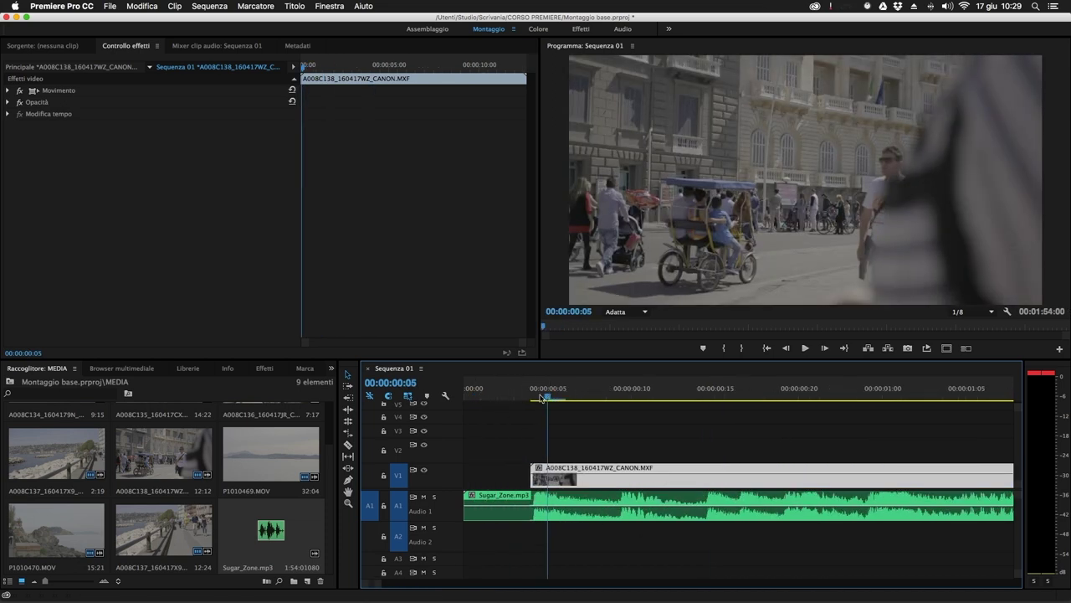
key("Right")
key("Right")
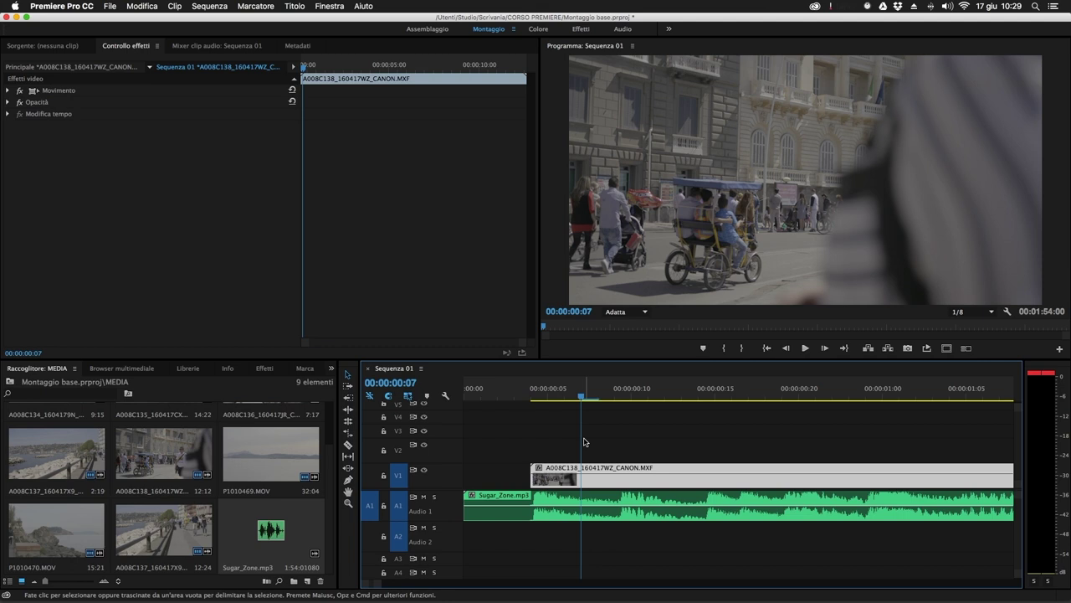
left_click_drag(582, 397, 547, 398)
key("Down")
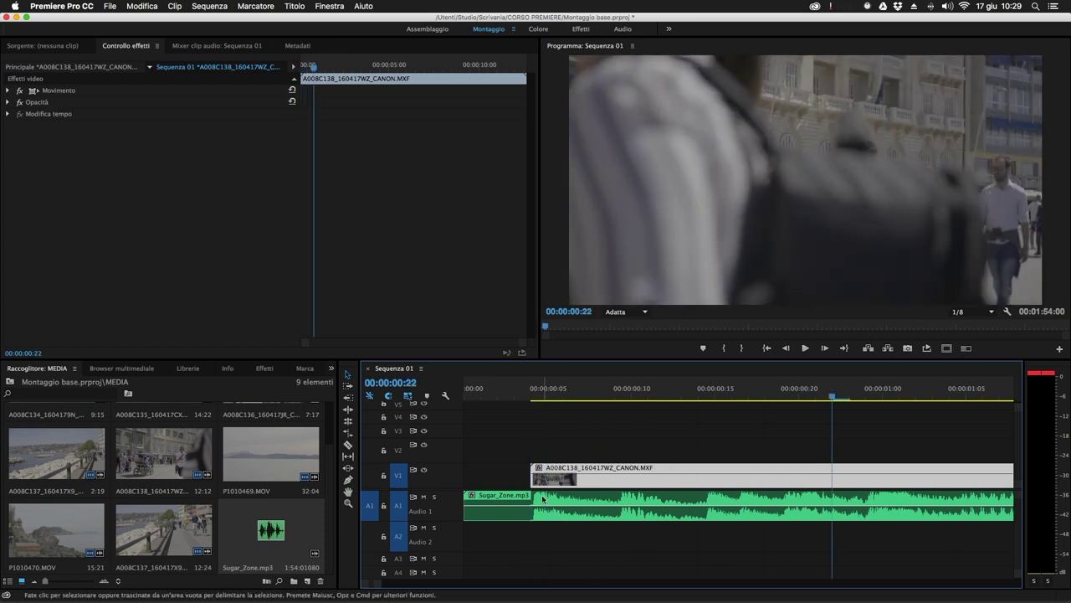
key("minus")
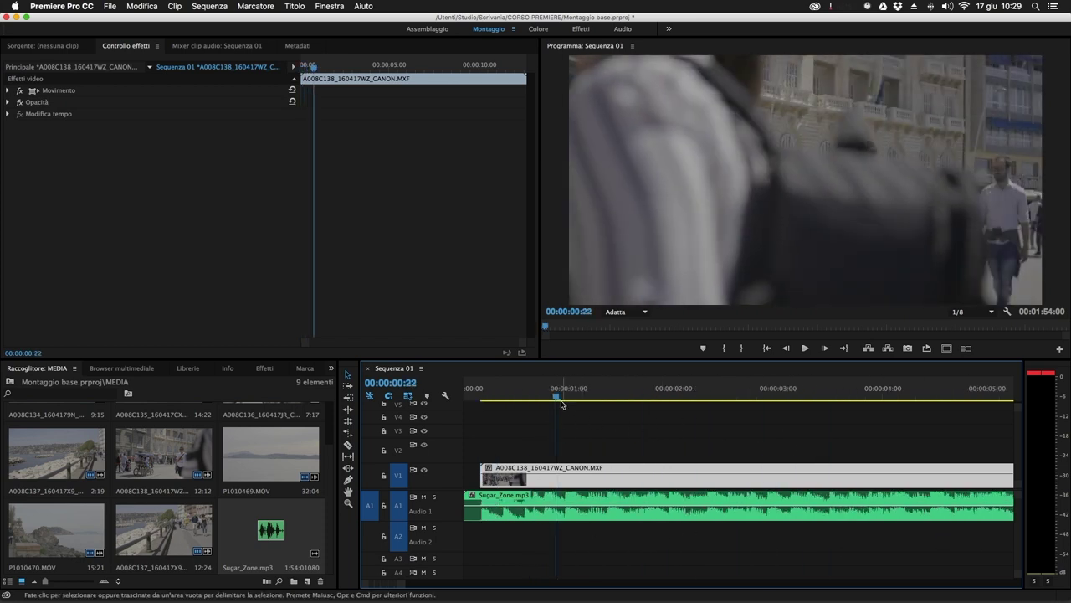
key("space")
left_click_drag(577, 408, 615, 414)
Step: Trim 21 frames off the start of A008C138 on V1
key("equal")
key("=")
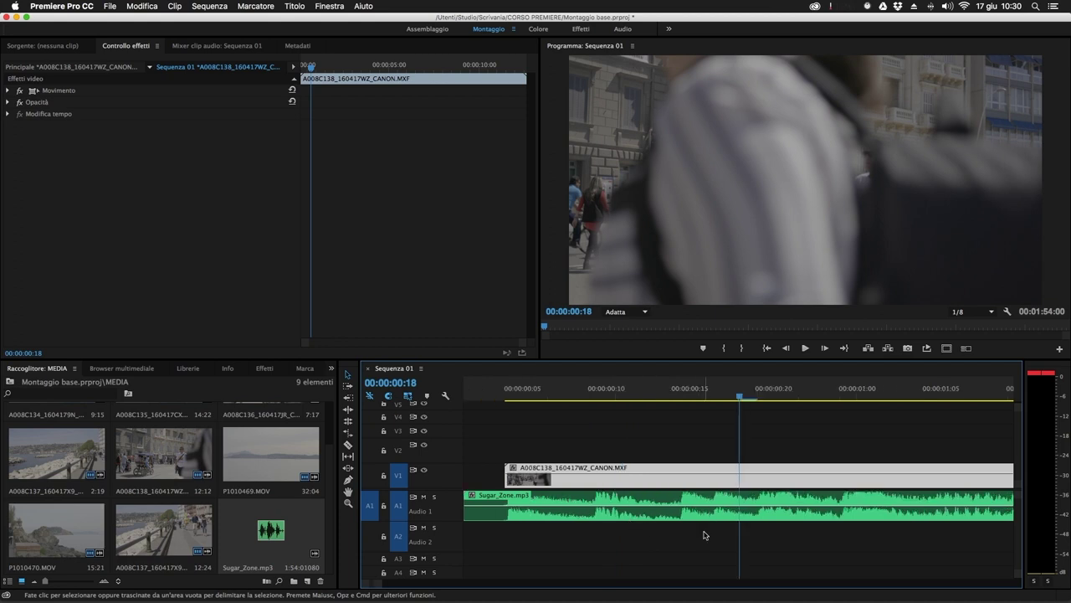
left_click_drag(762, 430, 835, 428)
key("minus")
key("minus")
key("minus")
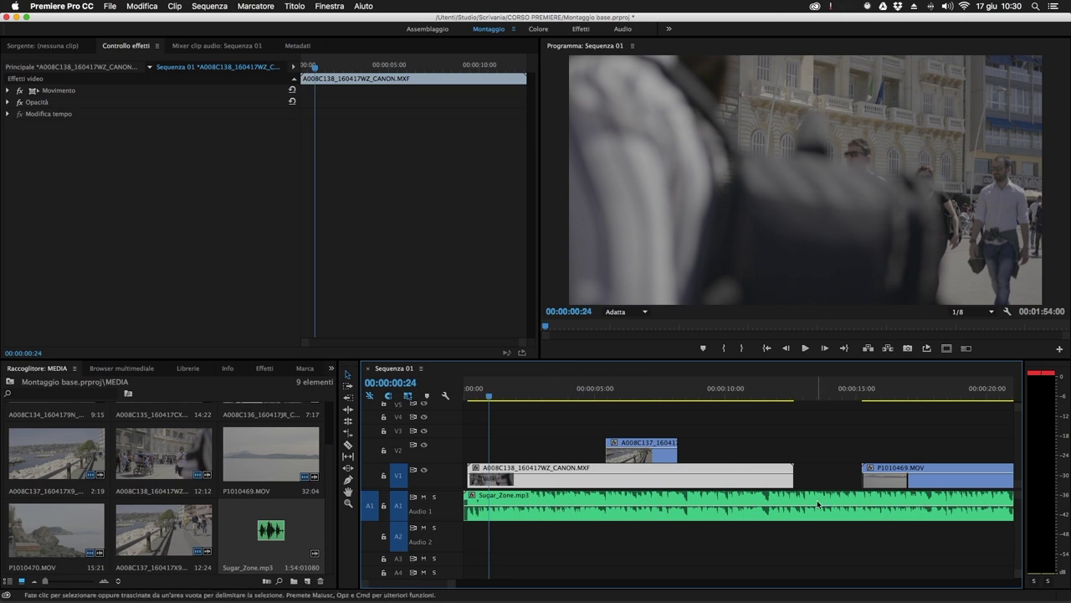
key("equal")
key("equal")
key("equal")
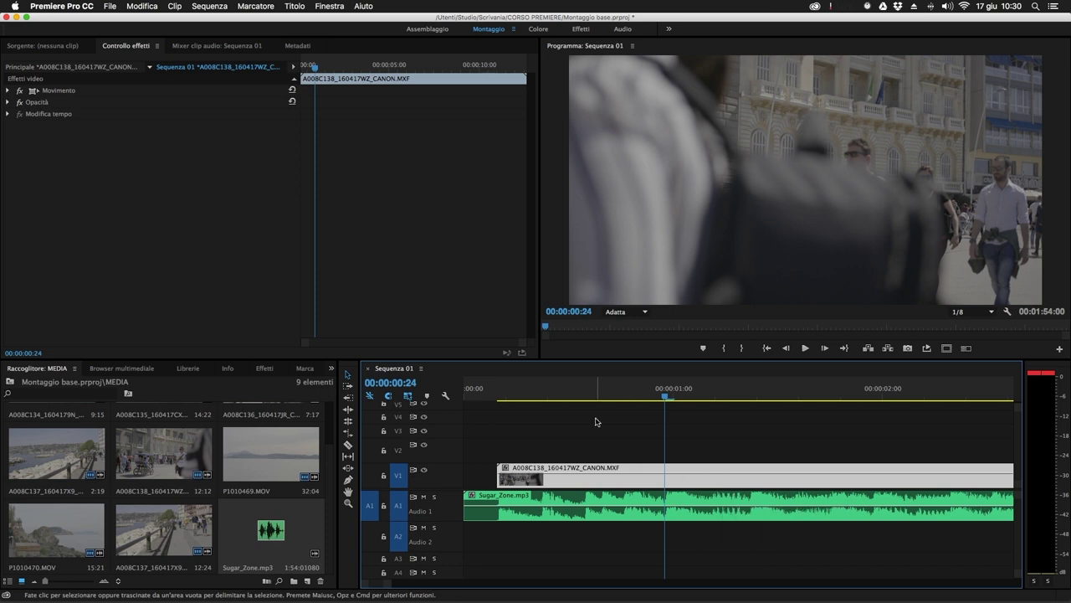
mouse_move(478, 394)
left_mouse_down()
mouse_move(758, 393)
mouse_move(497, 395)
left_mouse_up()
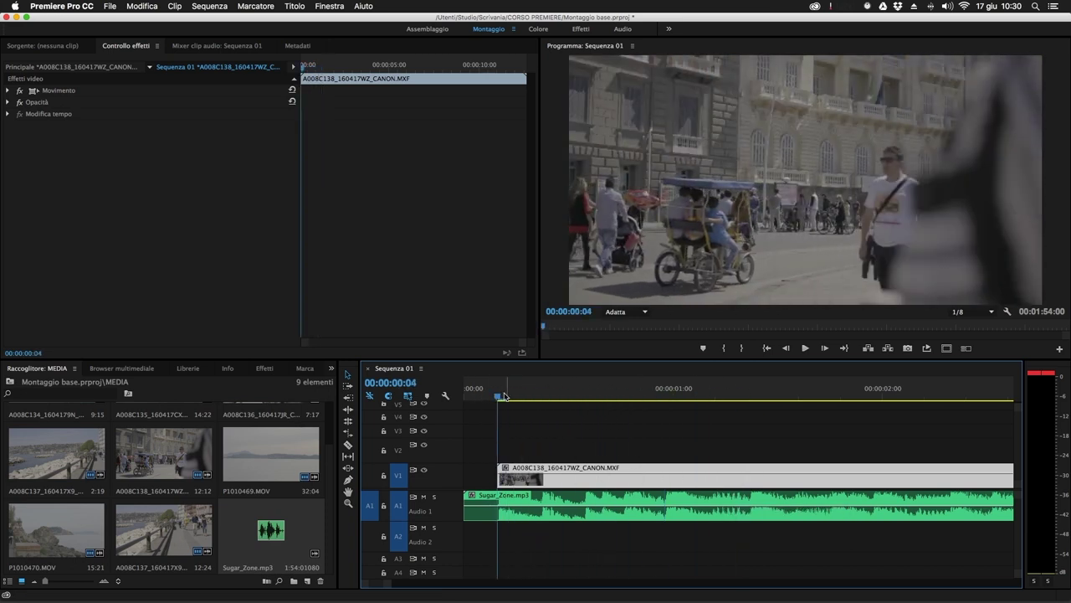
mouse_move(499, 477)
left_mouse_down()
mouse_move(685, 479)
mouse_move(499, 478)
left_mouse_up()
left_click_drag(500, 393, 547, 401)
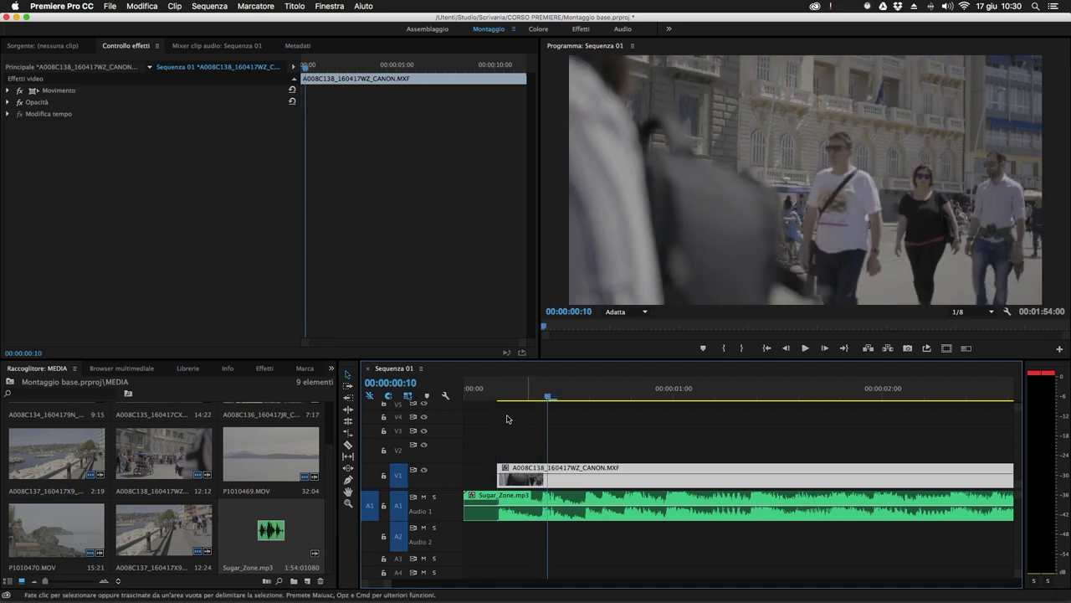
Step: Split A008C138 at 00:00:00:10 and ripple-trim 19 frames out after the cut, then play it back
left_click(348, 444)
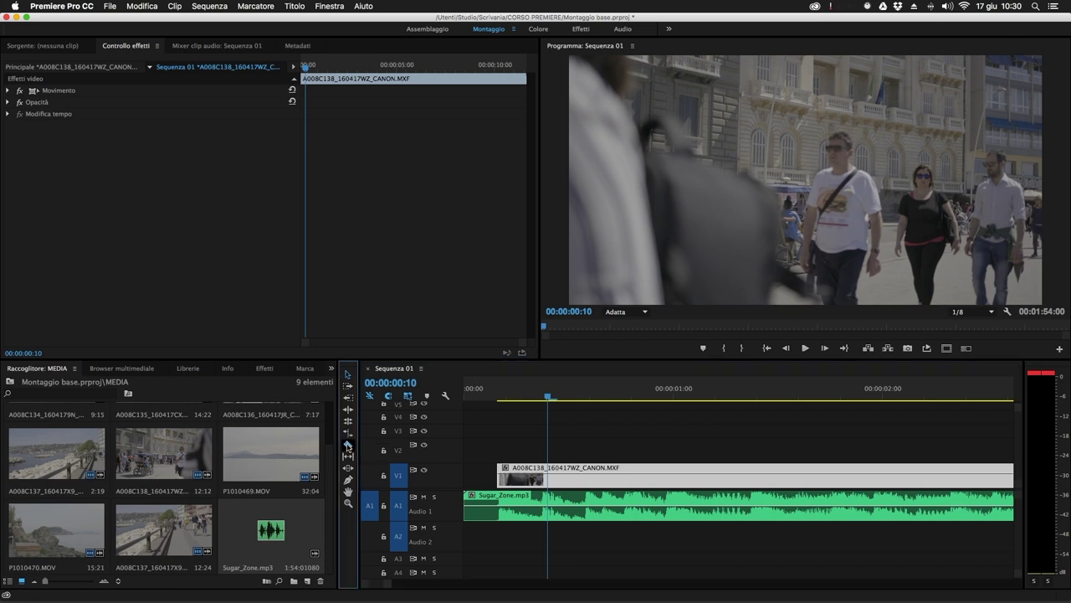
left_click(548, 468)
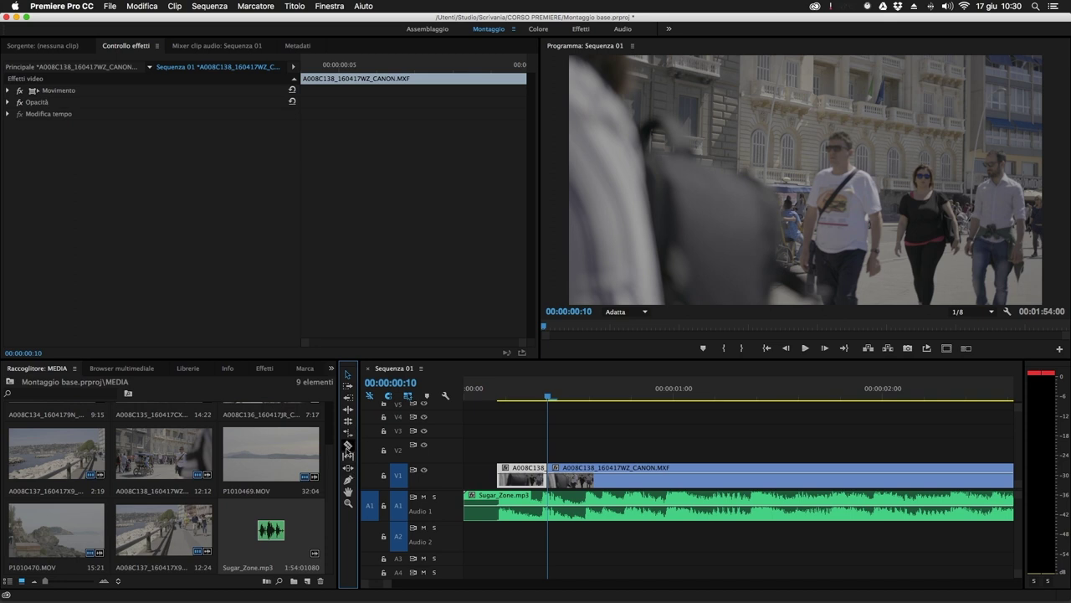
left_click(349, 409)
left_click_drag(540, 484, 708, 477)
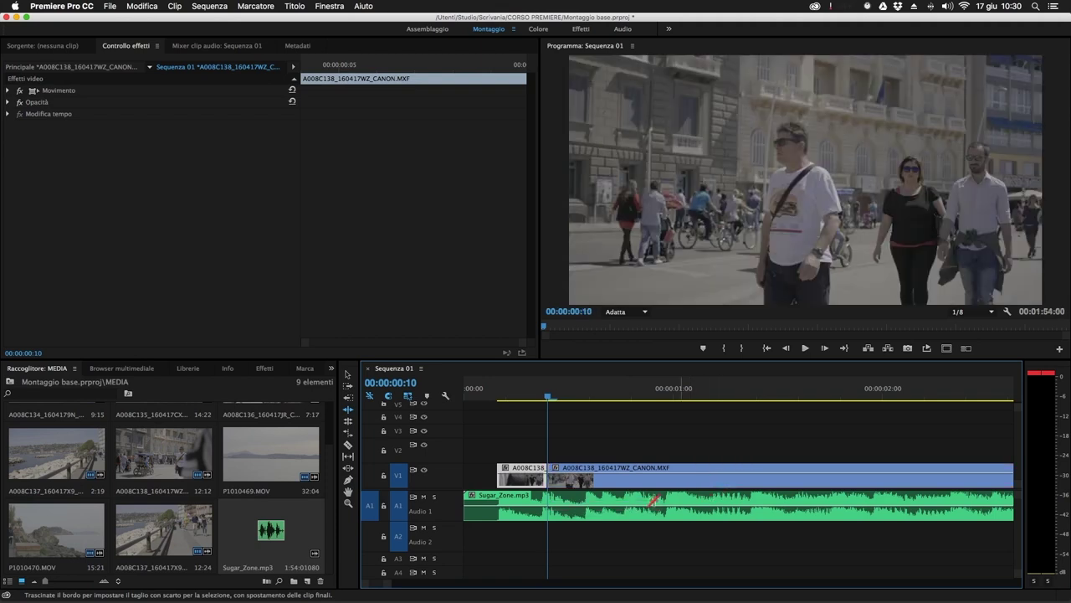
left_click_drag(549, 398, 497, 395)
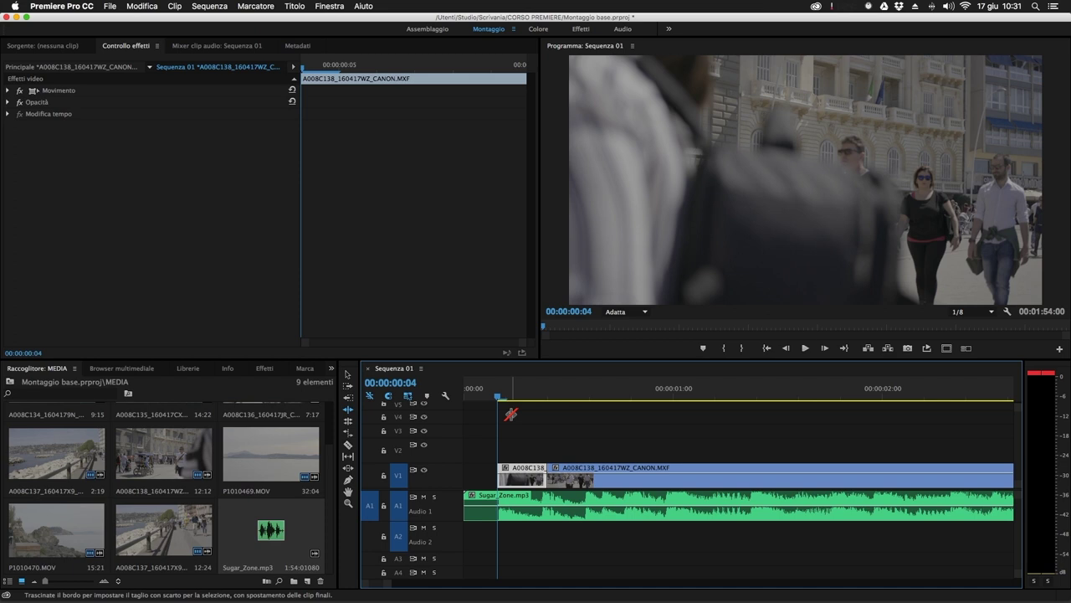
key("space")
key("space")
Step: Add another cut on V1, ripple-trim about 8 more frames there, and replay the jump cuts
key("c")
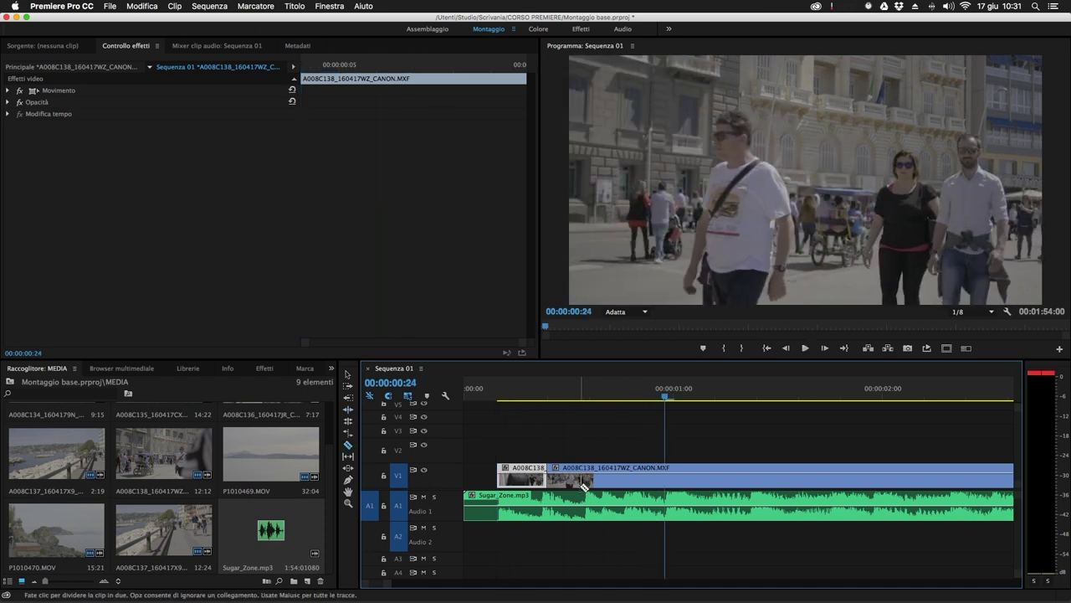
left_click(589, 474)
key("b")
left_click_drag(597, 475, 620, 475)
mouse_move(592, 387)
left_mouse_down()
mouse_move(574, 385)
mouse_move(609, 386)
left_mouse_up()
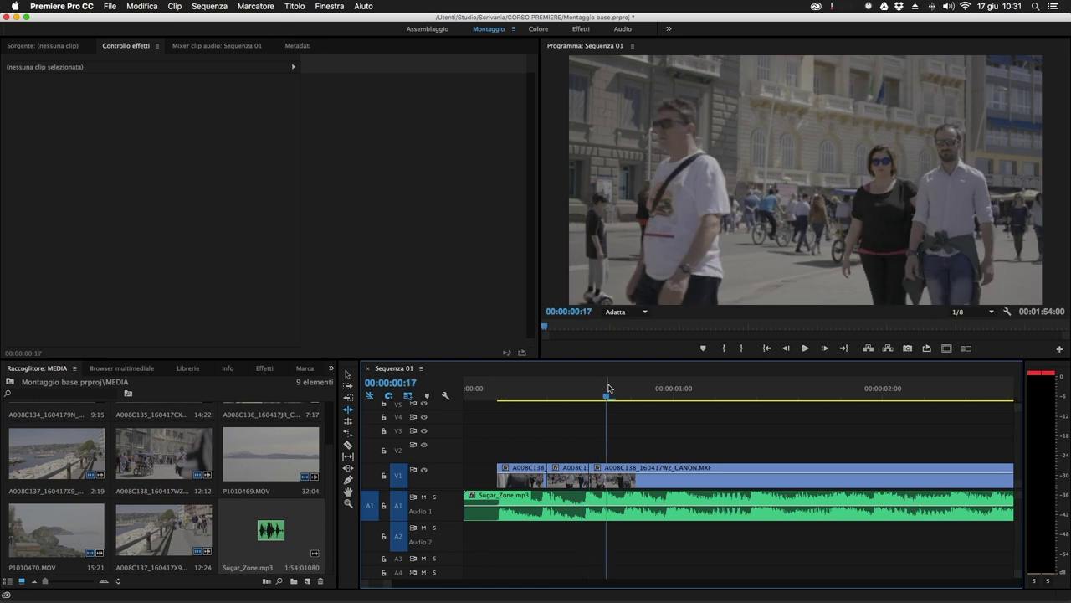
left_click_drag(611, 475, 812, 477)
left_click_drag(605, 394, 494, 391)
key("space")
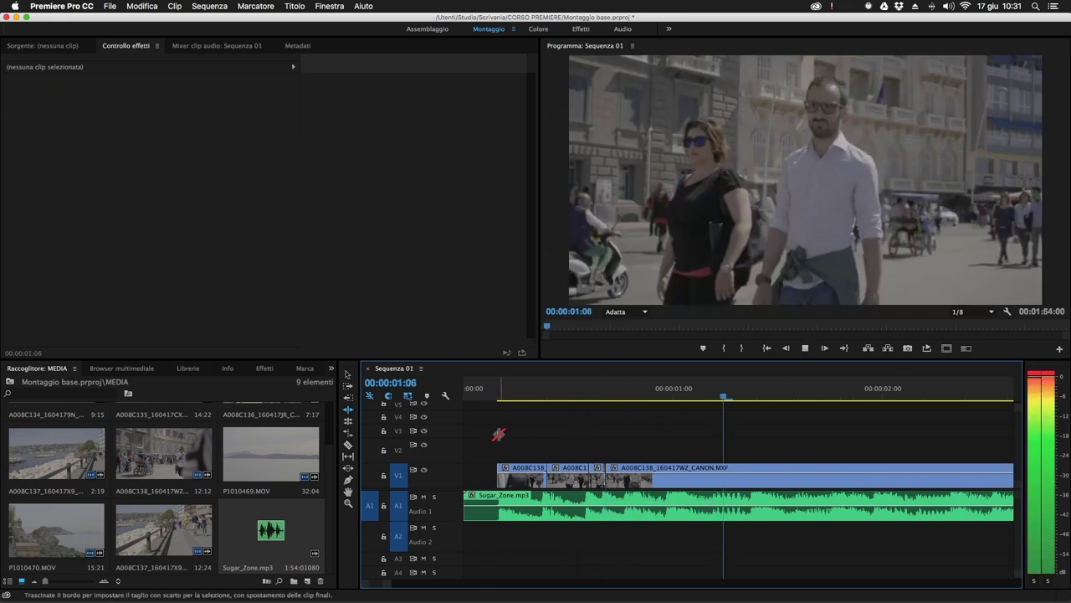
Step: Cut the V1 clip again at 00:00:00:24
left_click_drag(588, 387, 661, 387)
key("c")
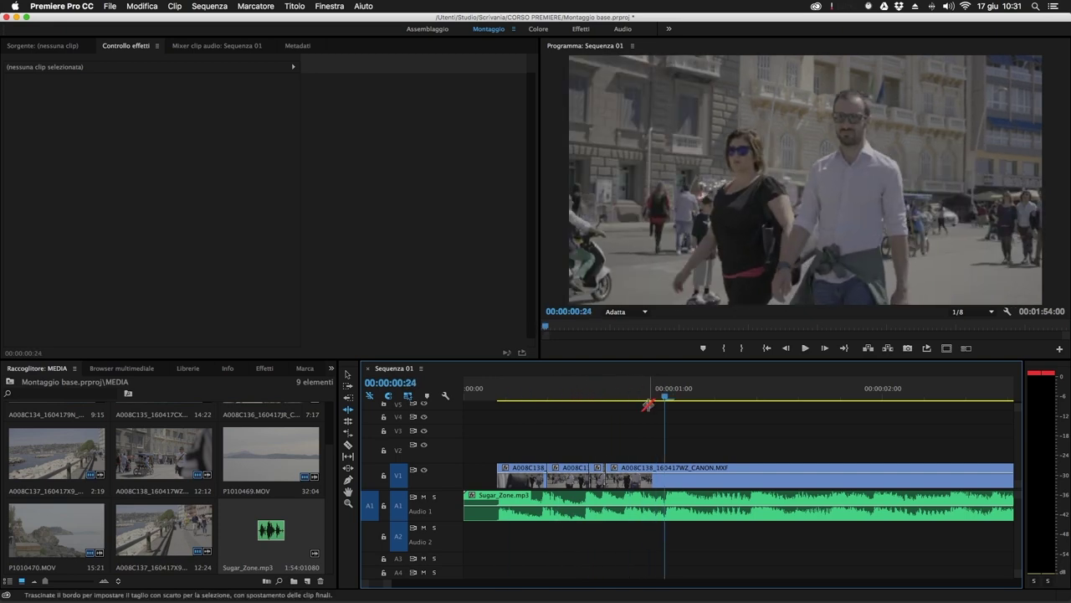
left_click(670, 476)
left_click_drag(665, 393, 974, 394)
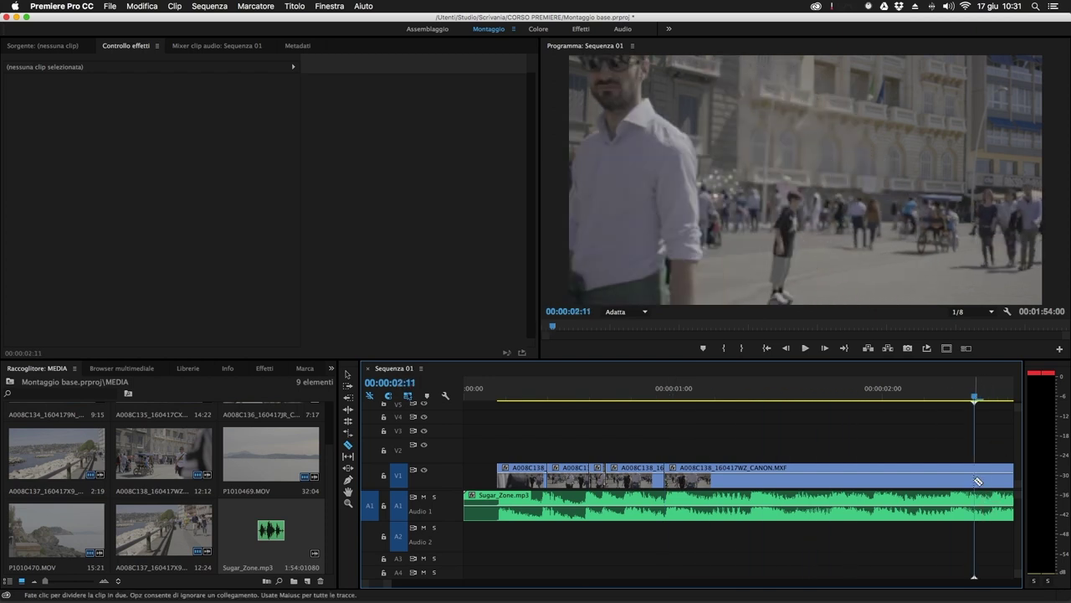
Step: Move A008C137 later on V2 to about 00:00:09:10 and split A008C138 at 00:00:03:20
key("minus")
key("minus")
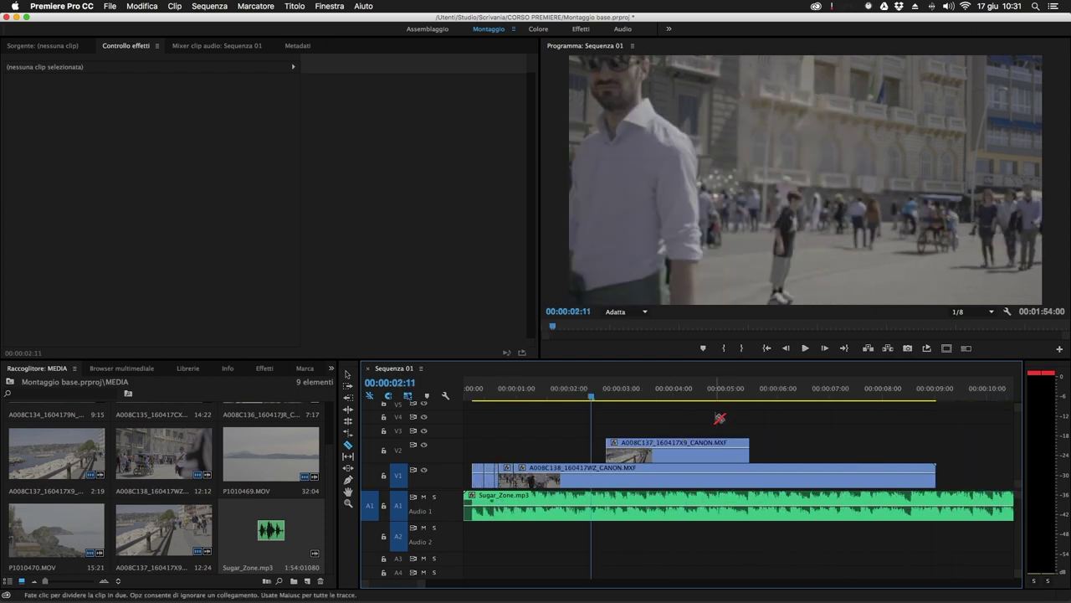
key("v")
left_click(625, 459)
left_click_drag(625, 460, 966, 457)
left_click_drag(594, 399, 664, 397)
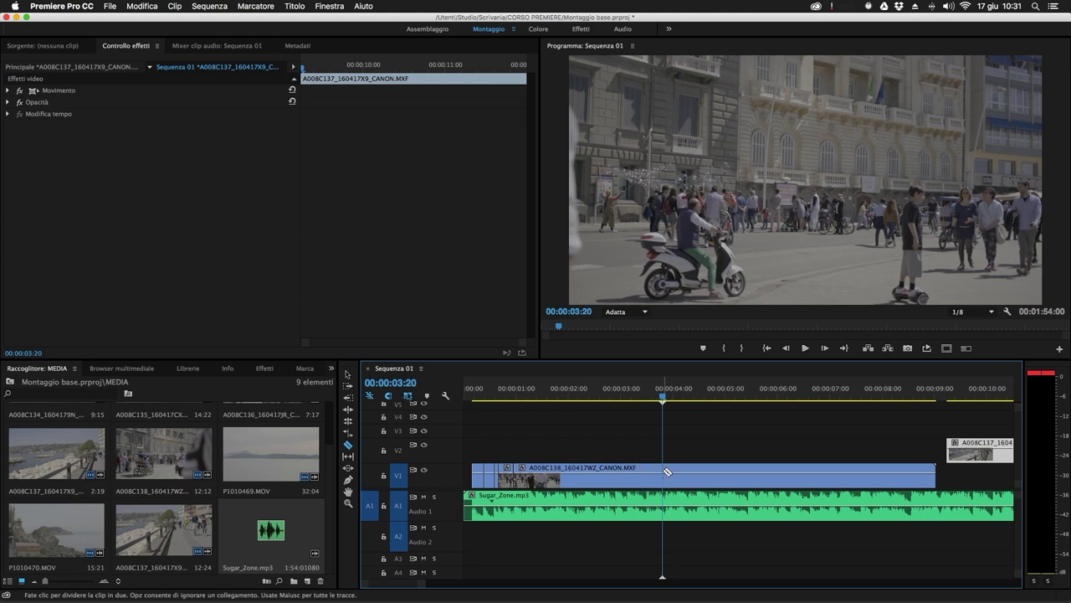
key("super+k")
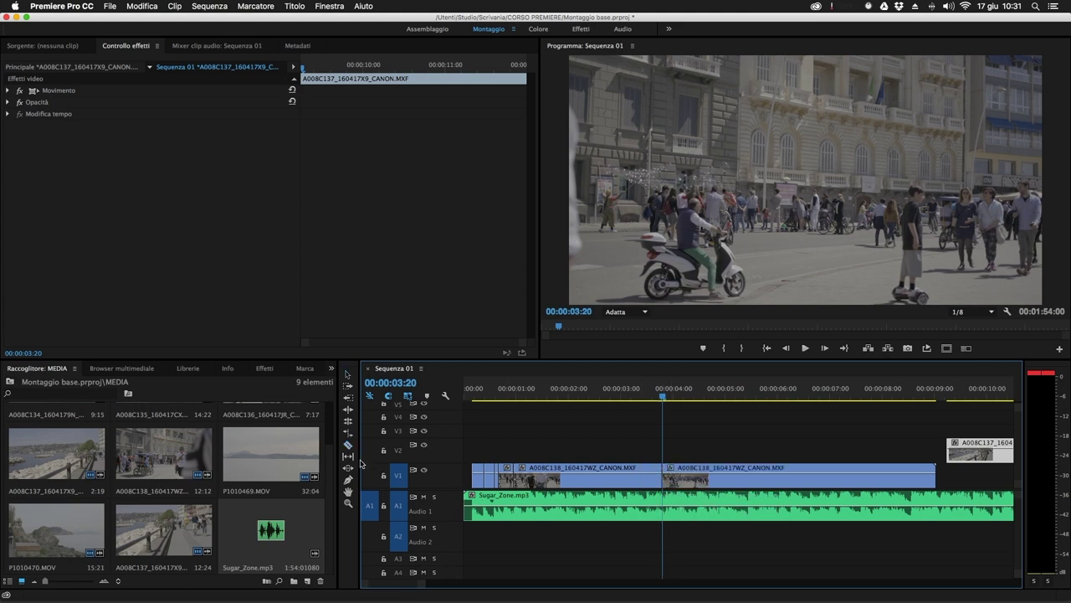
Step: Rate-stretch the first and last V1 pieces to speed them up and shorten them
left_click(349, 433)
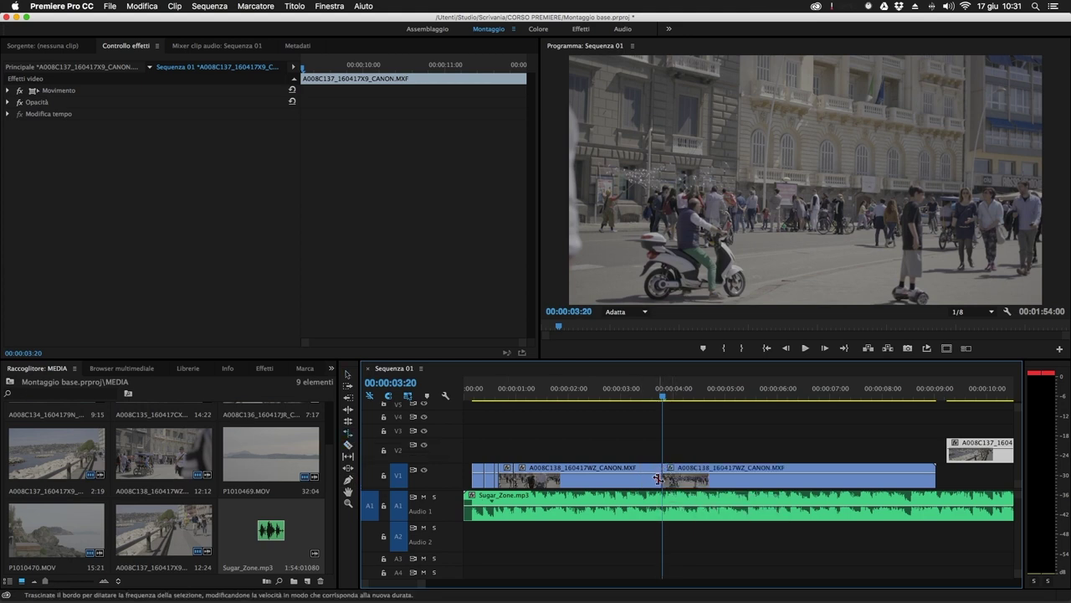
left_click_drag(660, 477, 516, 477)
key("v")
left_click(513, 390)
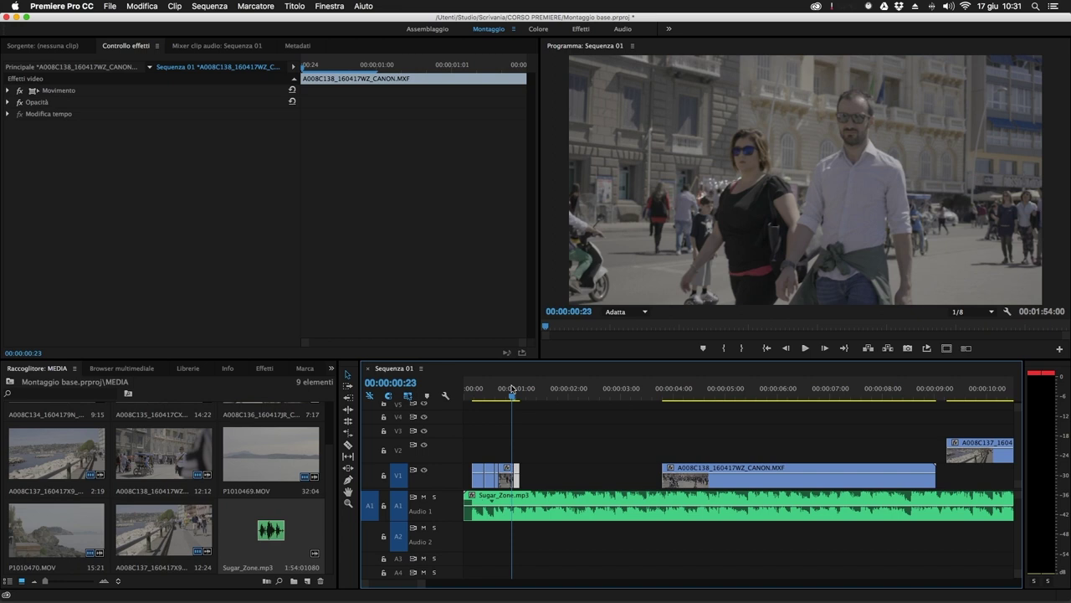
key("=")
key("=")
key("=")
key("r")
left_click_drag(805, 475, 645, 478)
key("v")
key("-")
key("-")
key("-")
Step: Bring A008C137 down onto V1 after the jump cuts and play back to 00:00:03:03
left_click_drag(518, 395, 528, 397)
left_click_drag(530, 483, 762, 483)
left_click_drag(987, 452, 554, 480)
left_click(467, 388)
key("space")
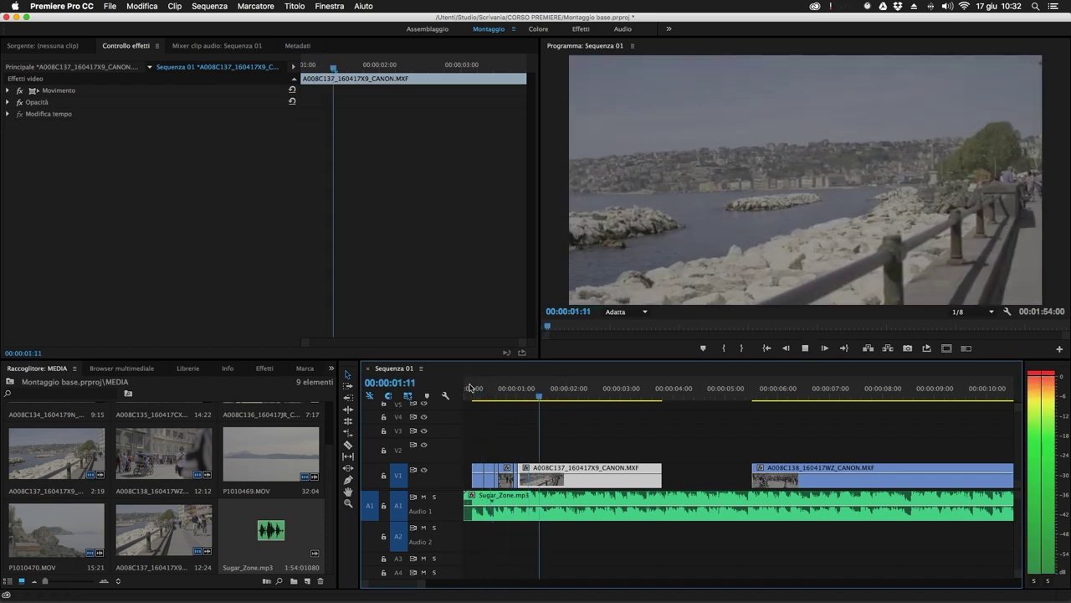
key("space")
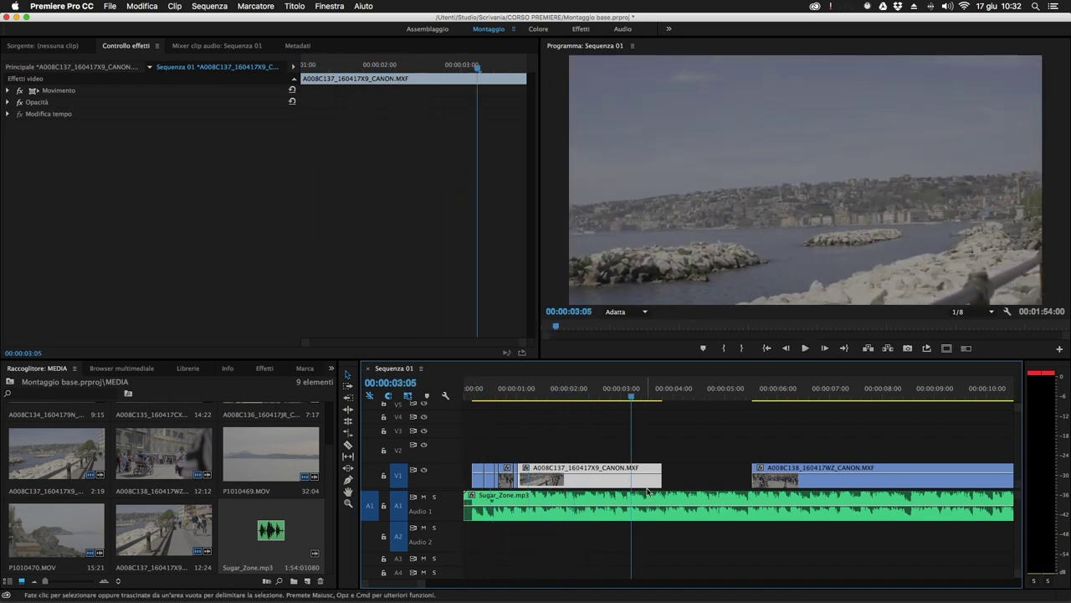
key("Left")
key("Left")
Step: Split A008C137 at 00:00:03:03 and delete the piece after the split
key("c")
left_click(628, 474)
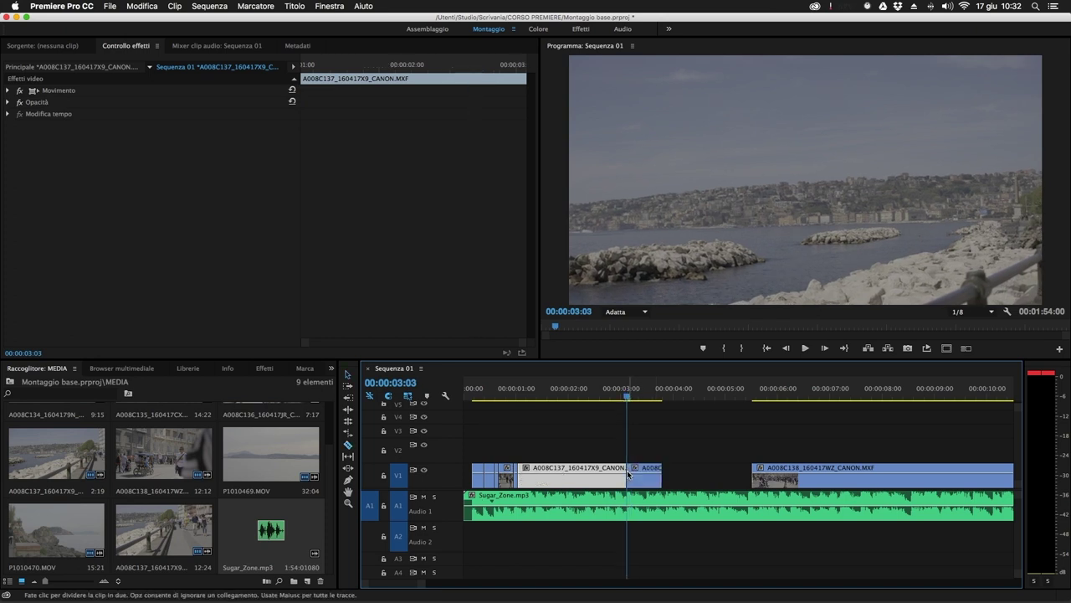
key("v")
left_click(645, 475)
key("Delete")
key("minus")
key("minus")
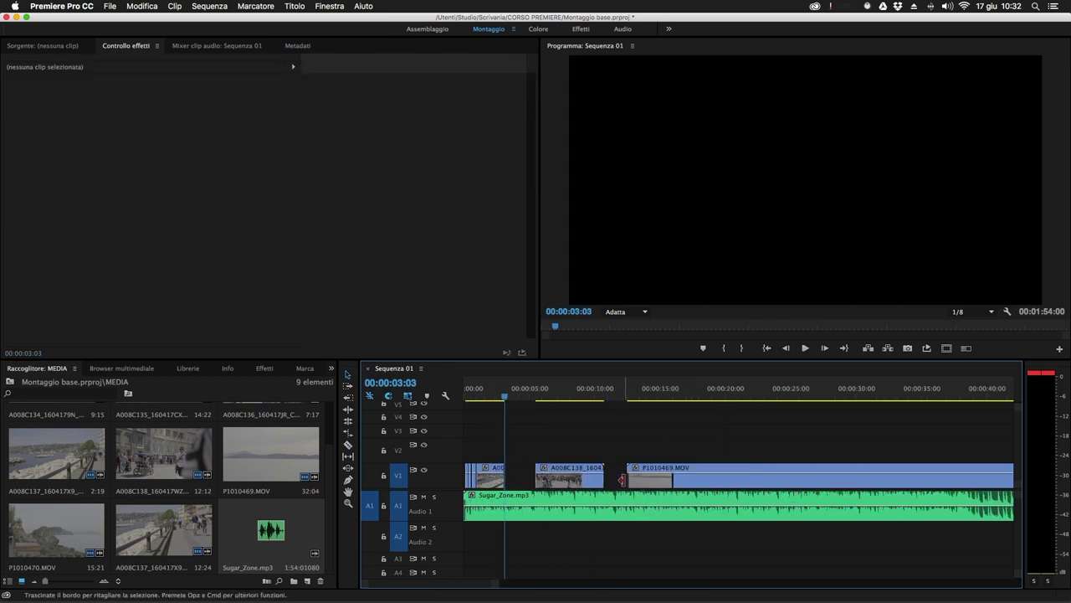
left_click_drag(505, 392, 446, 389)
Step: Zoom into the first five seconds and scrub the opening cut through the seafront shot to the gap
key("equal")
key("equal")
key("equal")
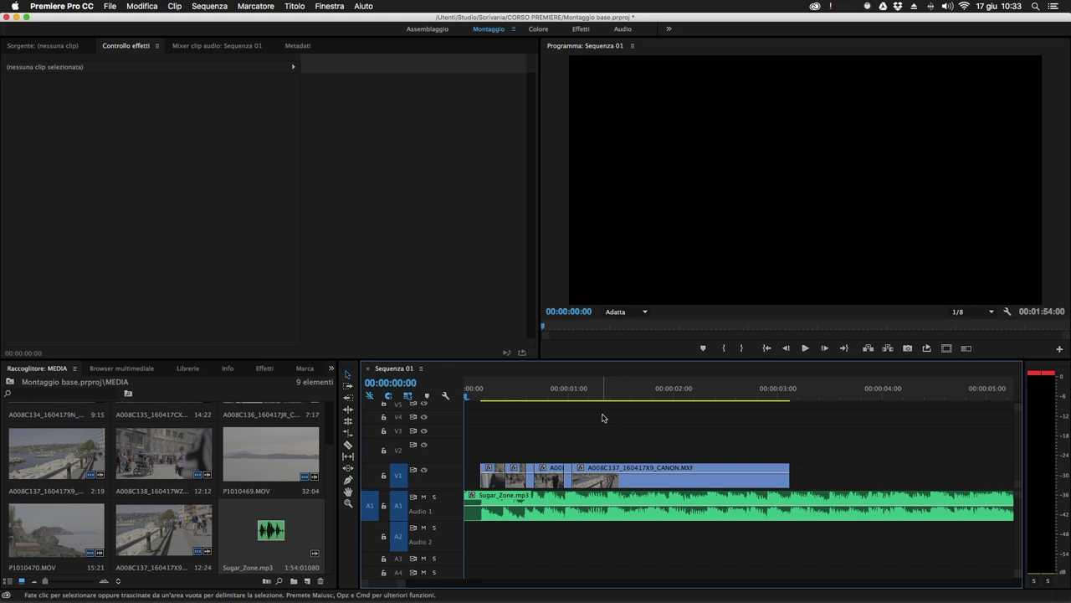
left_click_drag(503, 393, 520, 395)
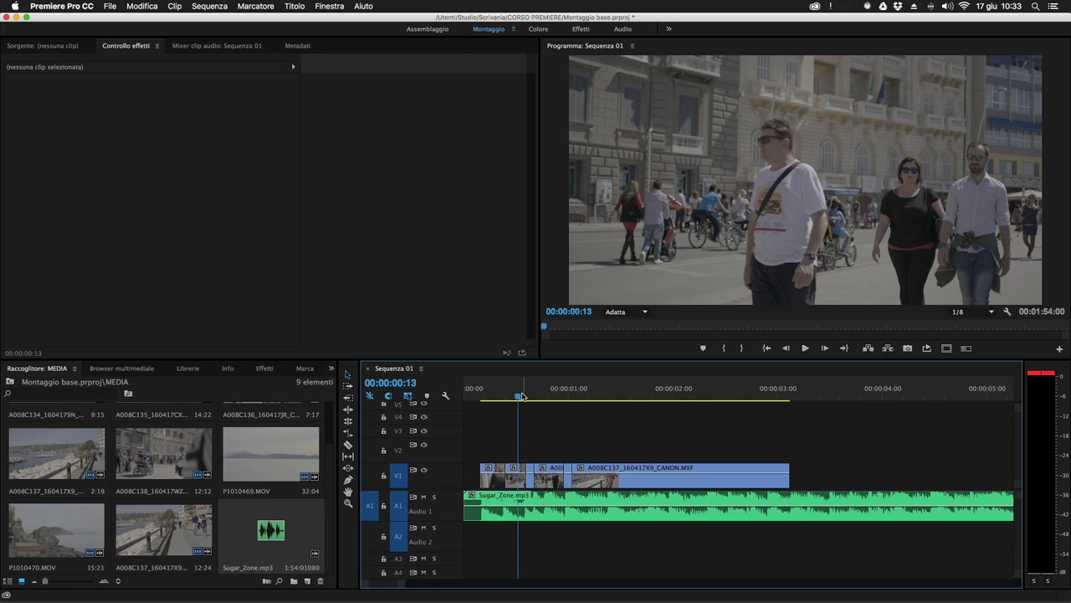
left_click_drag(521, 396, 754, 410)
left_click_drag(753, 409, 774, 412)
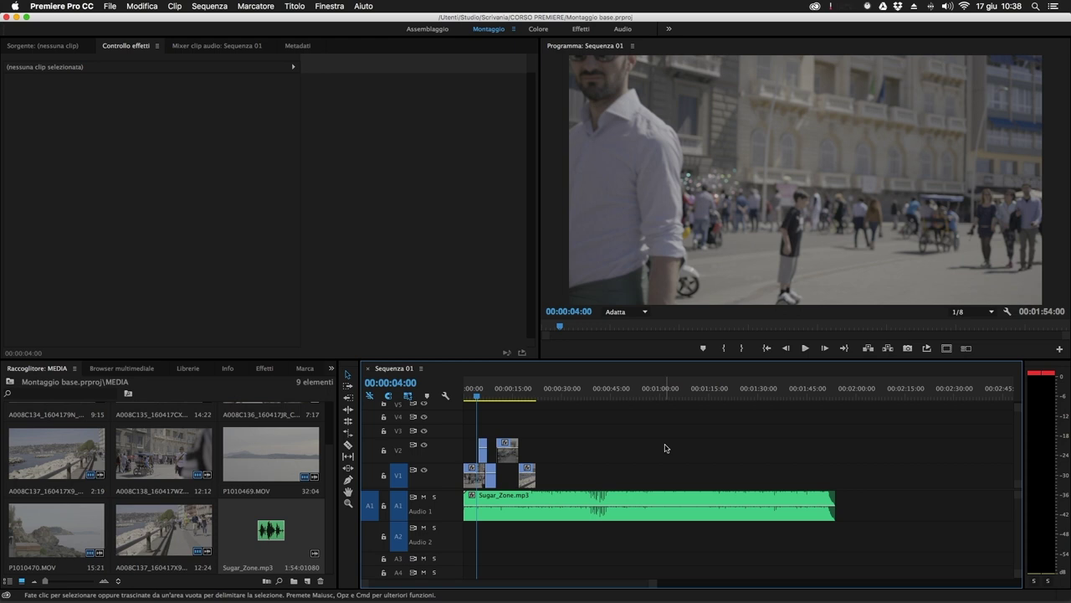
left_click_drag(499, 390, 539, 397)
left_click_drag(563, 516, 500, 519)
left_click_drag(536, 394, 839, 386)
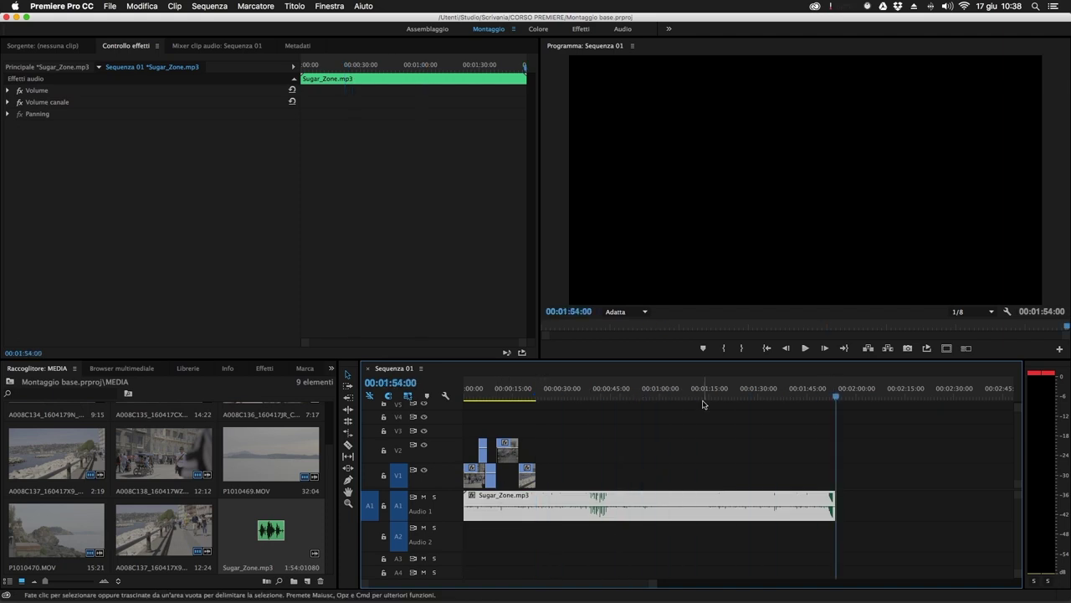
left_click(560, 405)
key("Home")
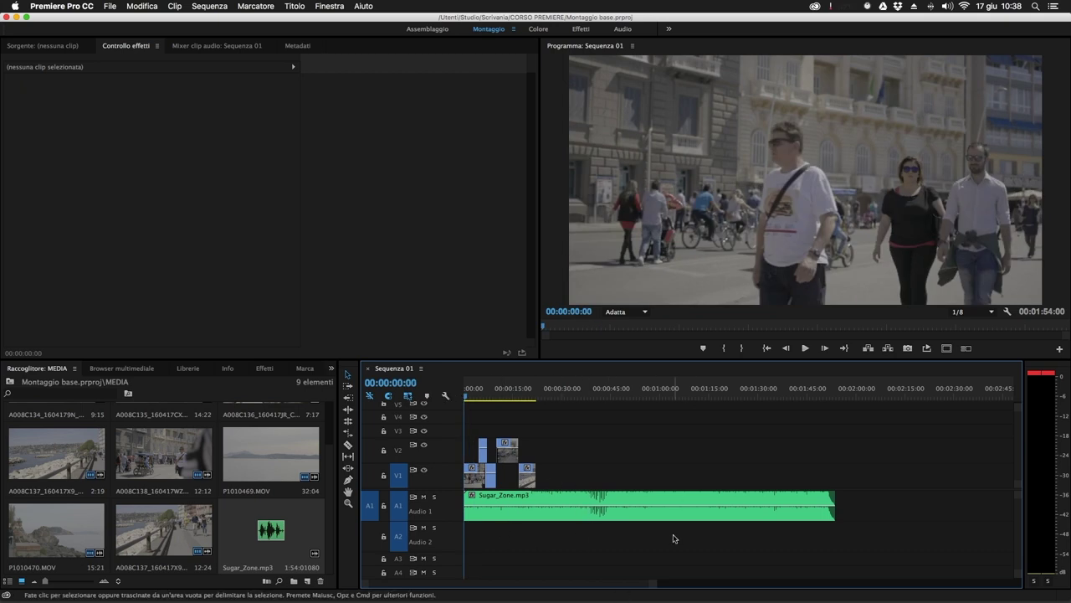
left_click_drag(536, 390, 503, 391)
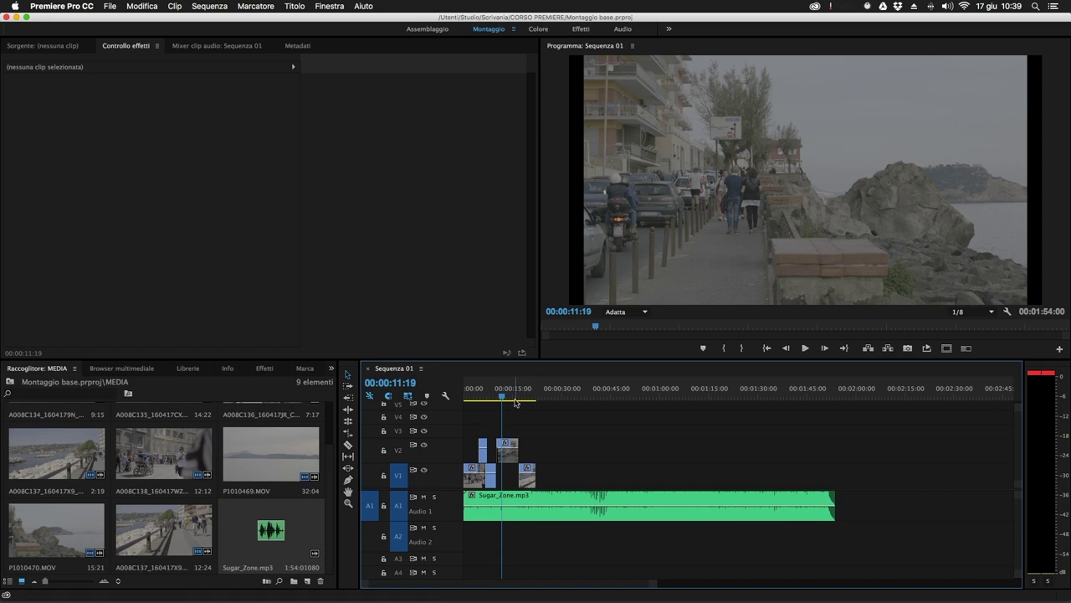
left_click_drag(501, 395, 537, 452)
Step: Send the Sugar_Zone.mp3 clip to Audition with Modifica clip in Adobe Audition
left_click(540, 513)
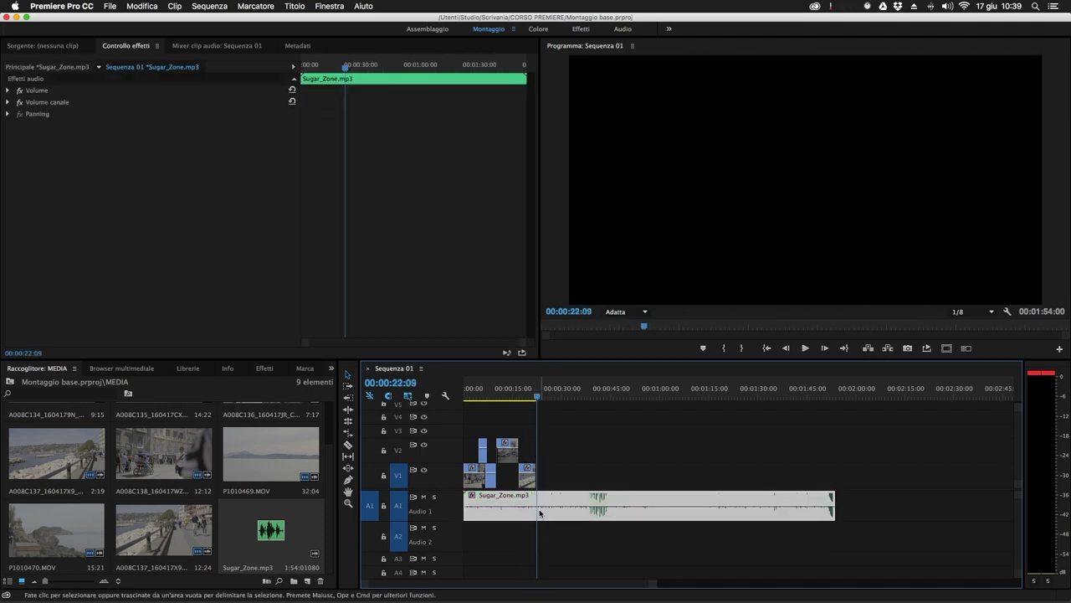
left_click_drag(537, 396, 538, 398)
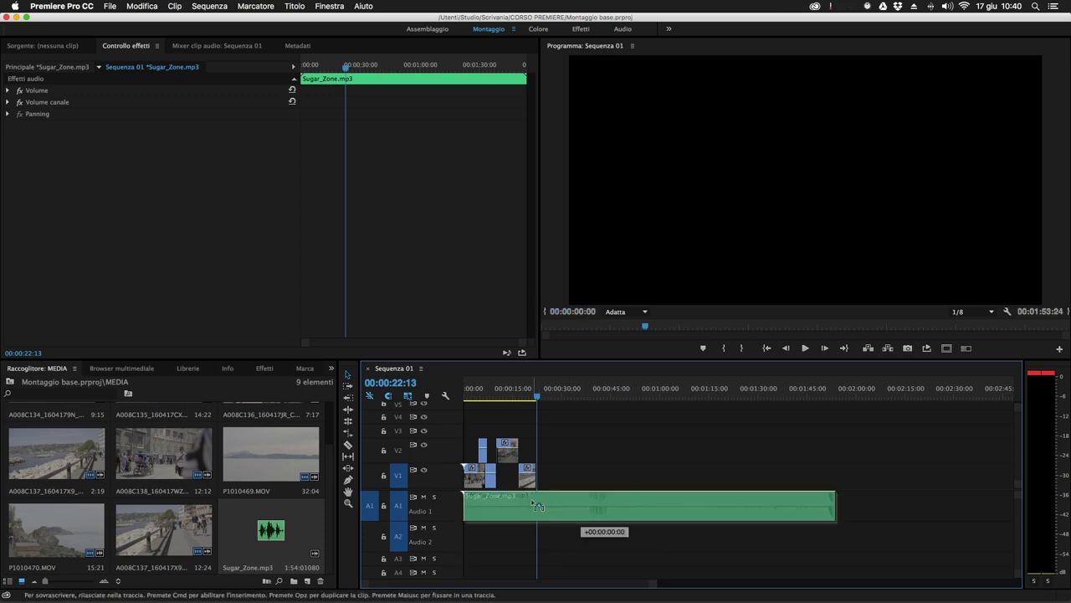
right_click(564, 498)
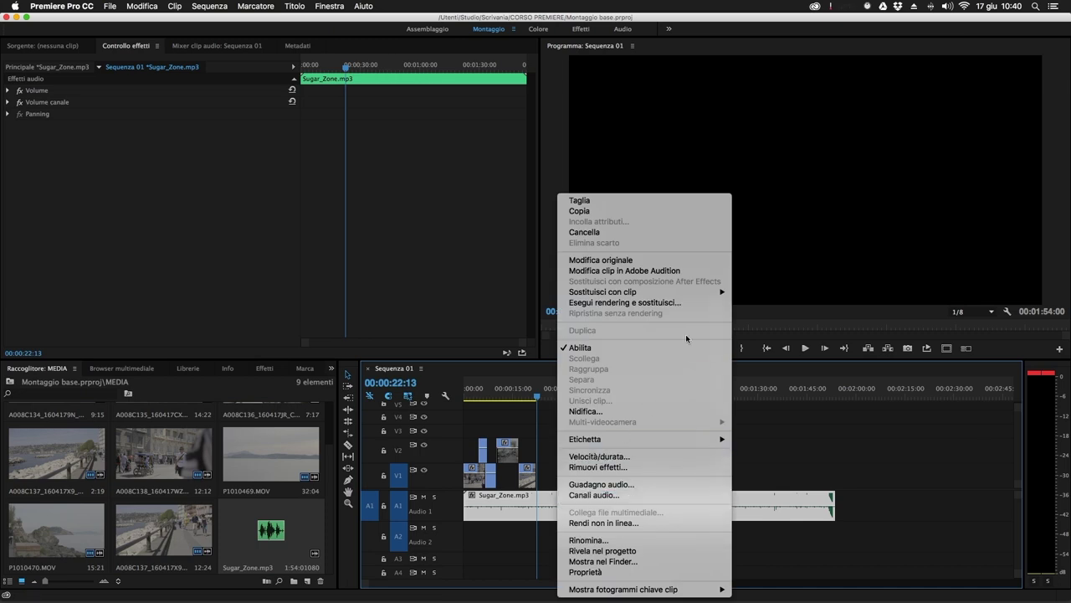
left_click(676, 271)
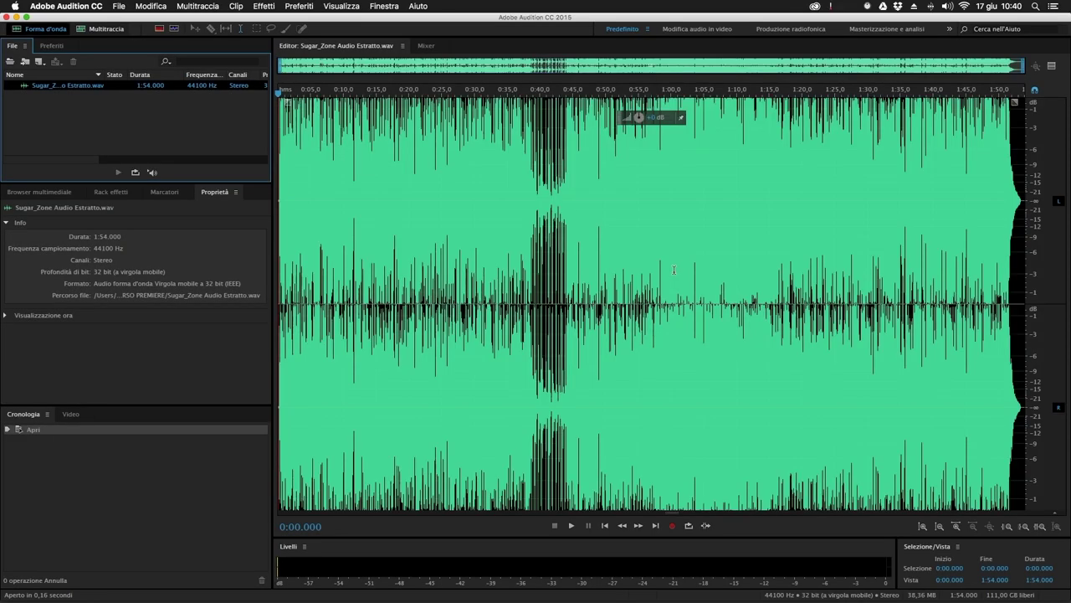
Step: Insert the extracted audio into a new multitrack session, overwriting the untitled one, then return to Forma d'onda
left_click_drag(282, 95, 322, 94)
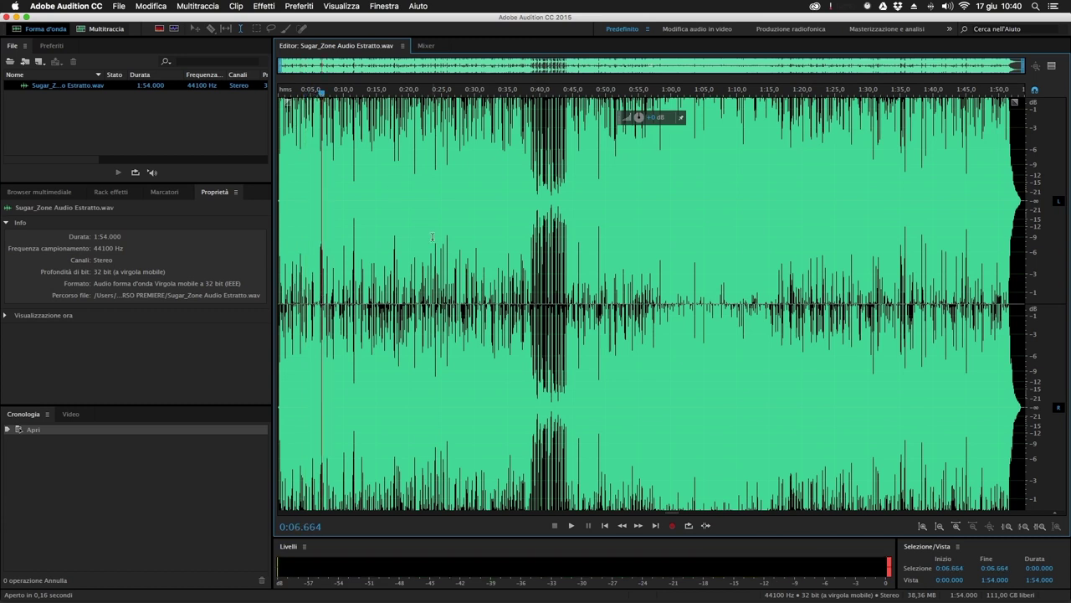
right_click(415, 181)
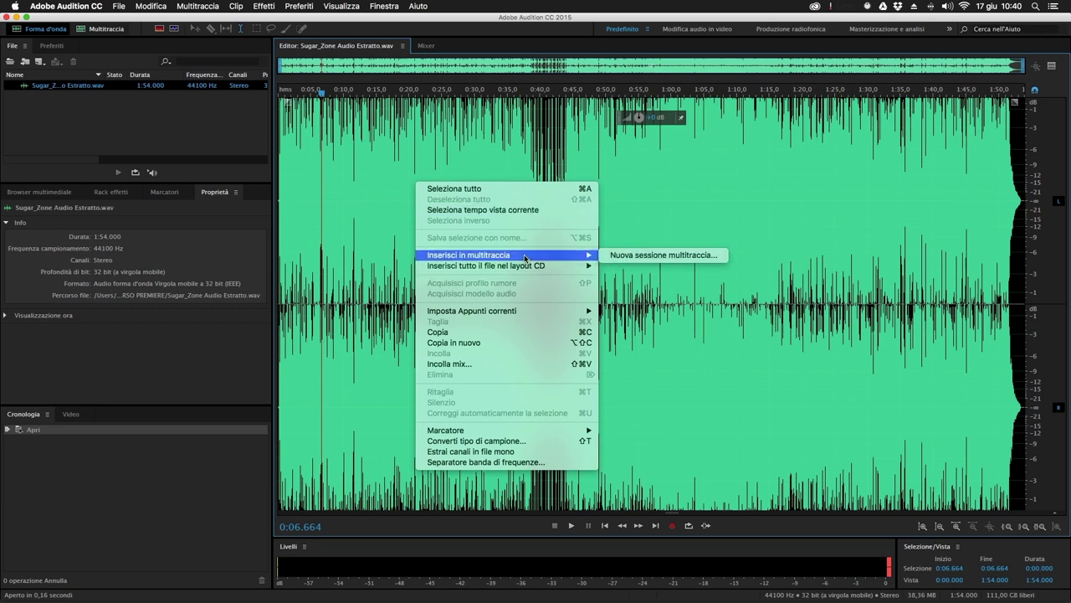
left_click(639, 256)
left_click(651, 363)
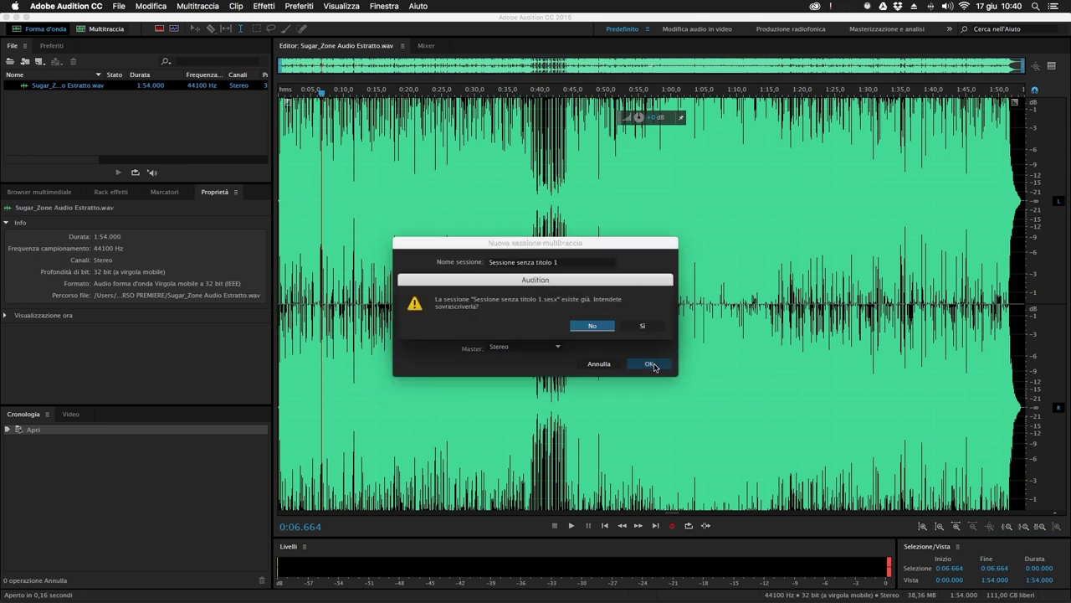
left_click(641, 325)
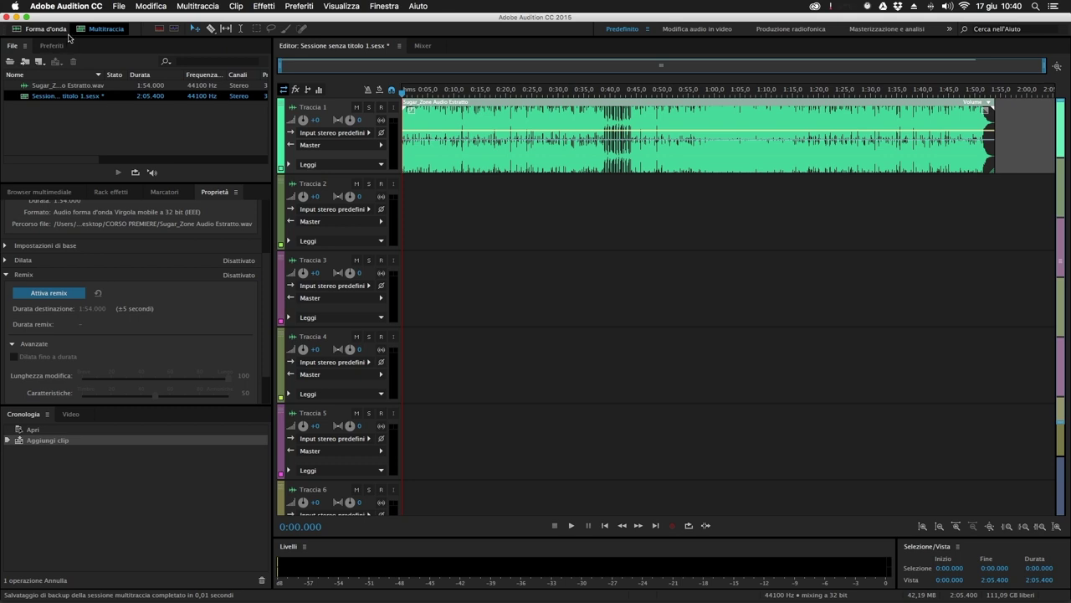
left_click(31, 32)
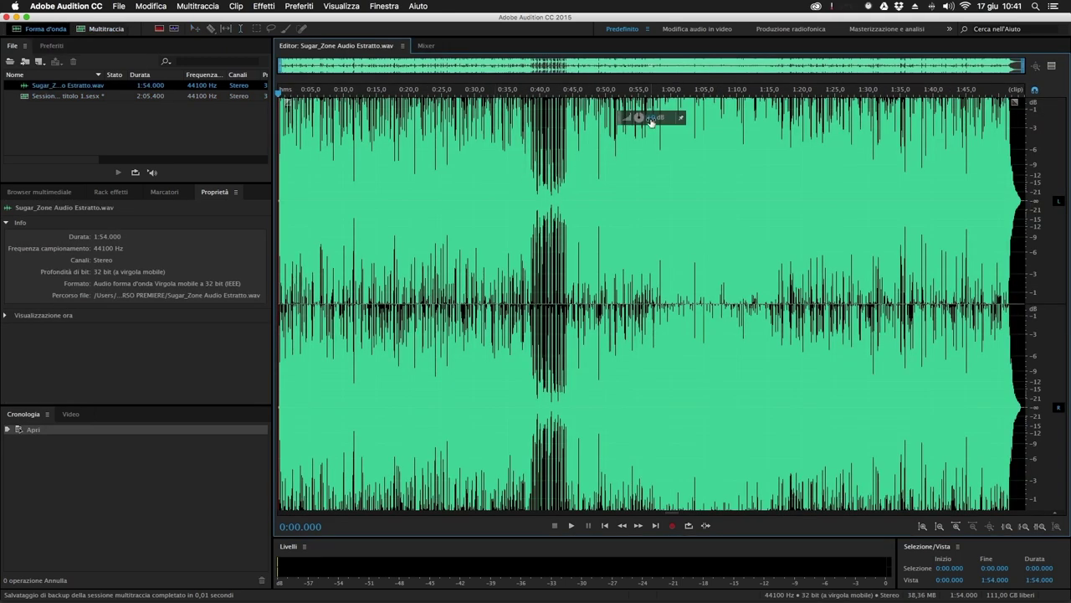
Step: Select and then clear 0:25–1:20 on the waveform, then switch to the Multitraccia view
left_click_drag(442, 251, 801, 249)
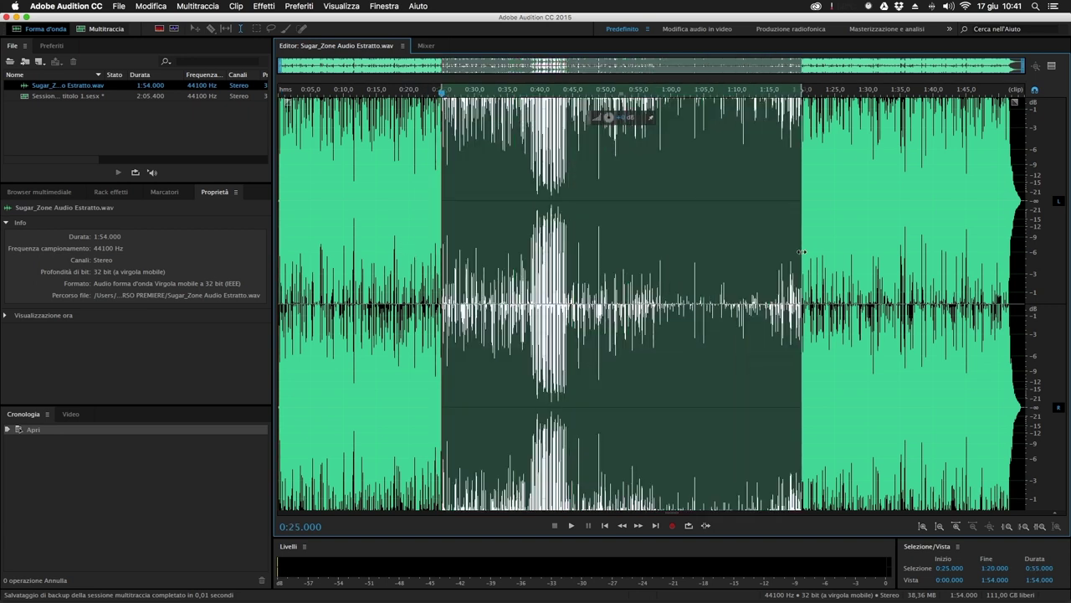
left_click(629, 223)
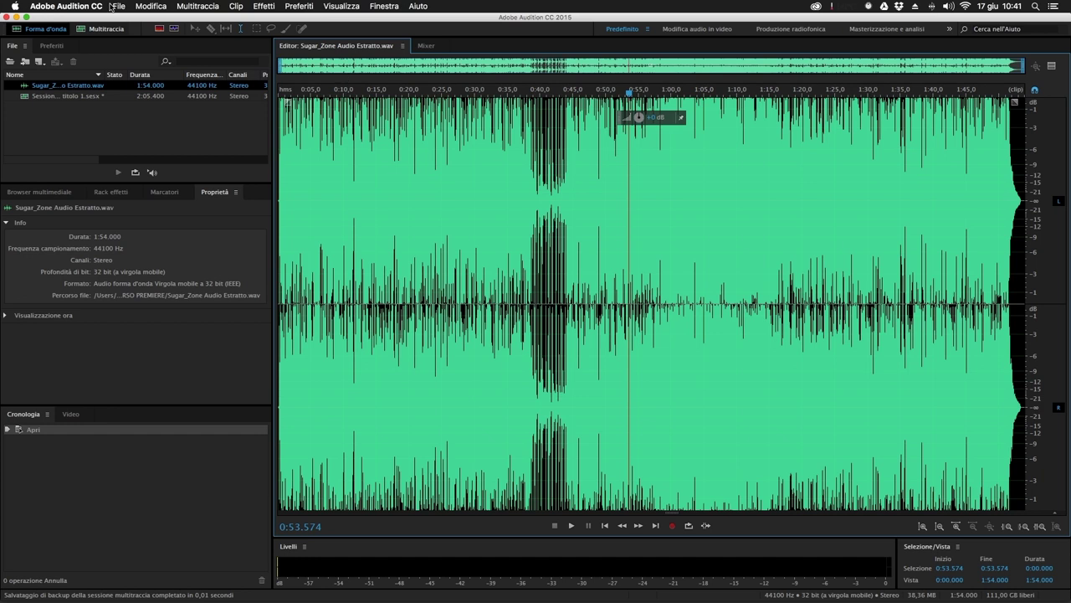
left_click(95, 29)
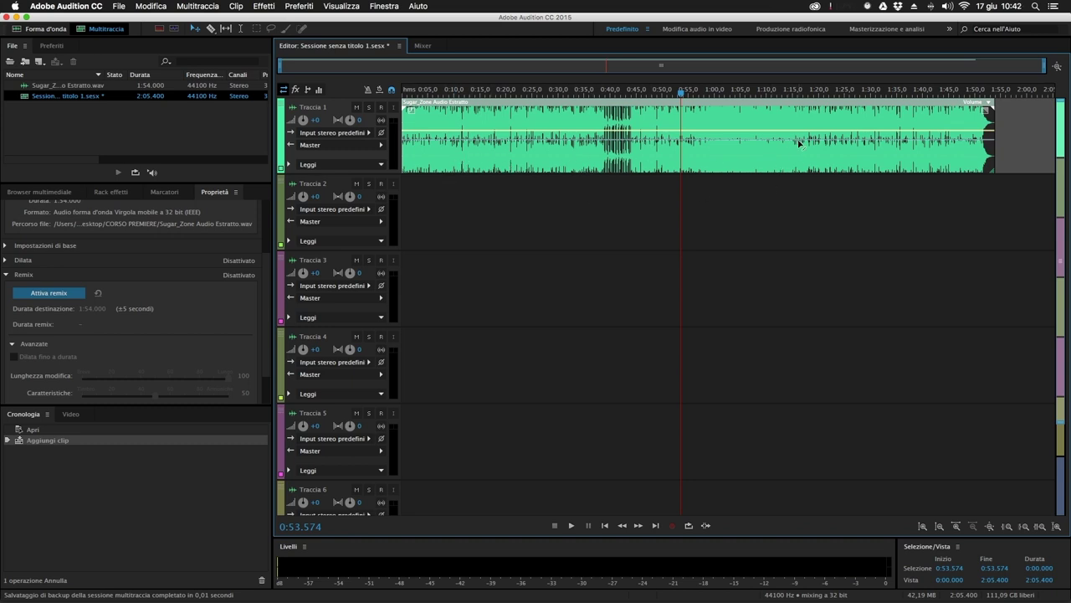
Step: Enable Remix (Attiva remix) on the Sugar_Zone clip on Traccia 1
right_click(651, 159)
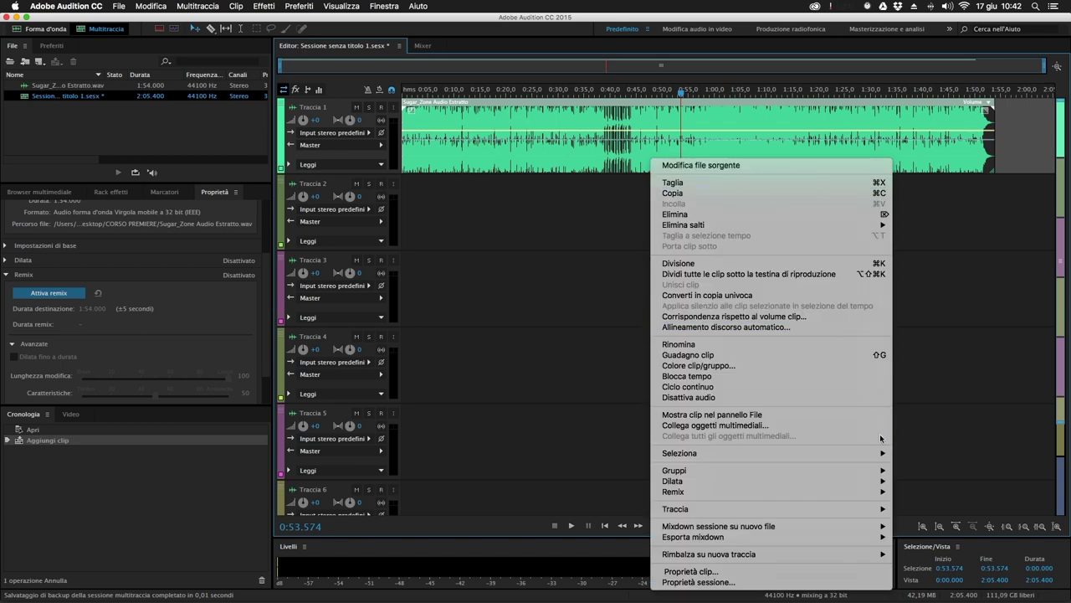
mouse_move(683, 494)
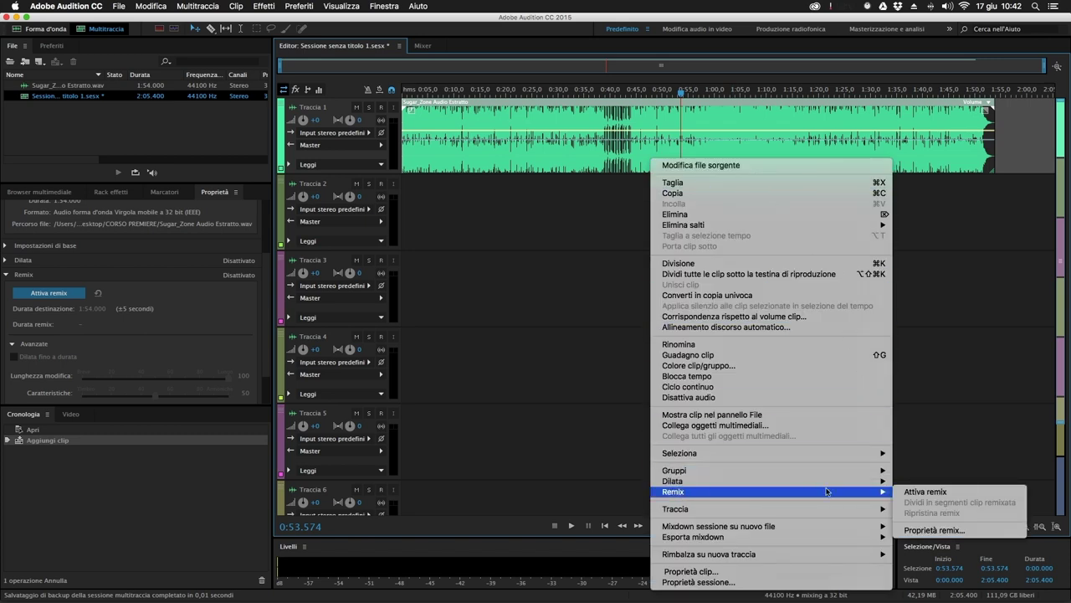
left_click(946, 491)
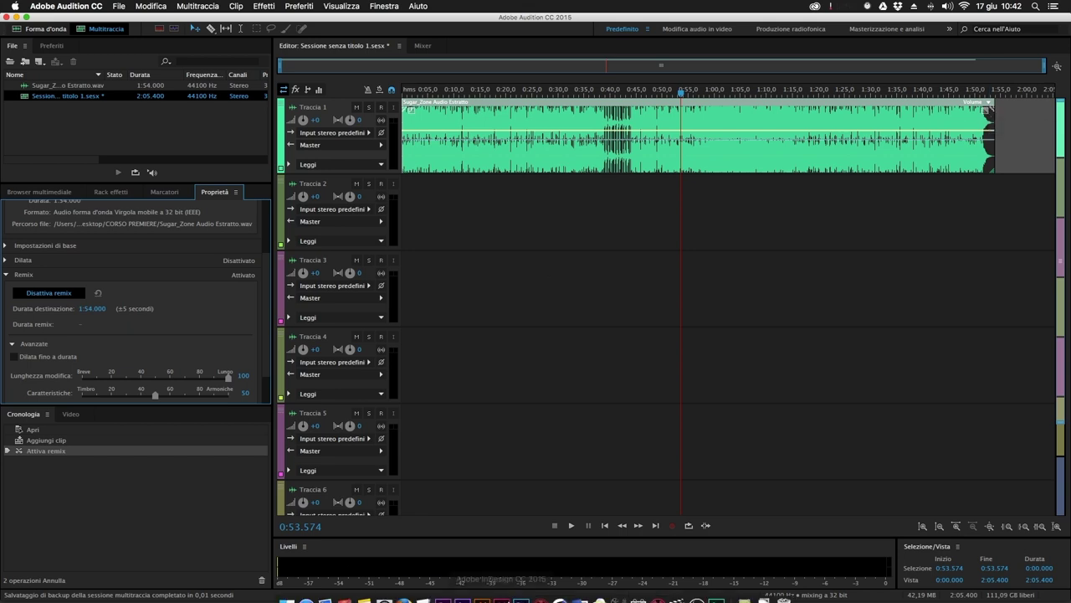
Step: Check in Premiere Pro that the sequence ends near 22 seconds, then return to Audition
left_click(445, 590)
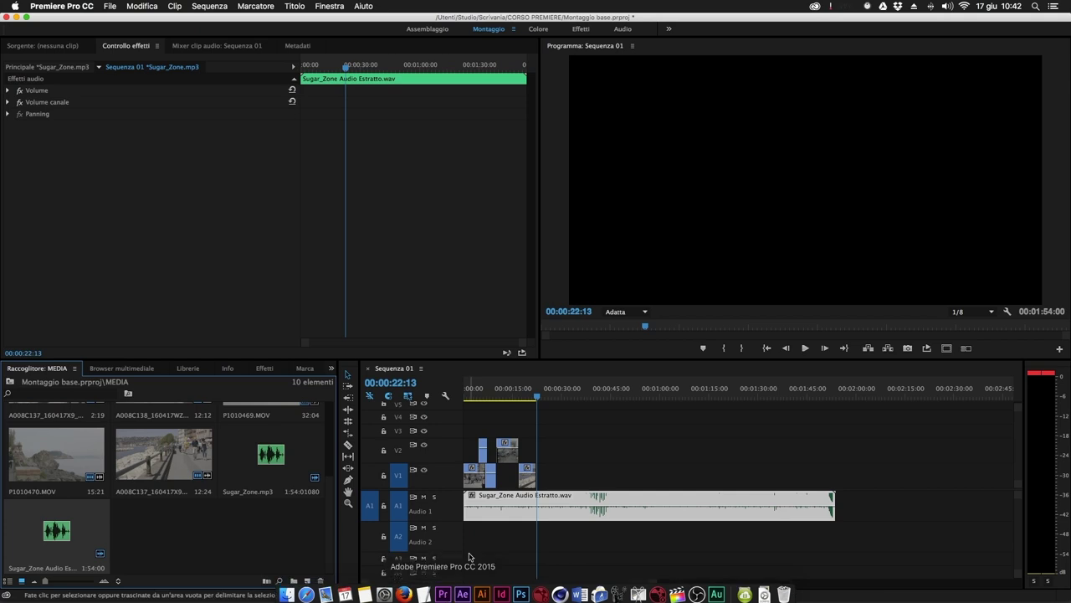
left_click(537, 394)
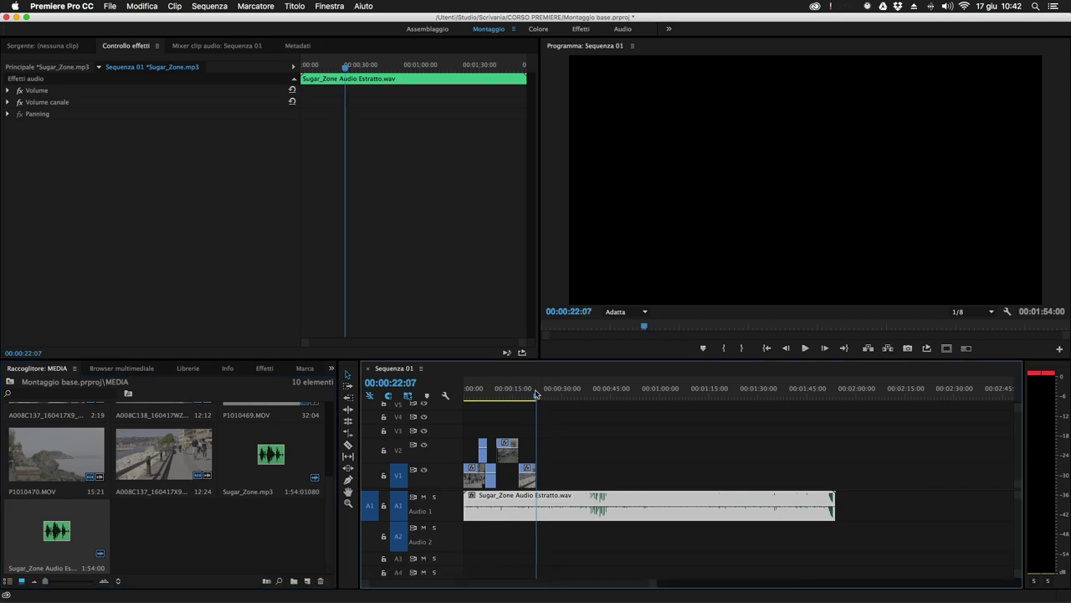
mouse_move(491, 595)
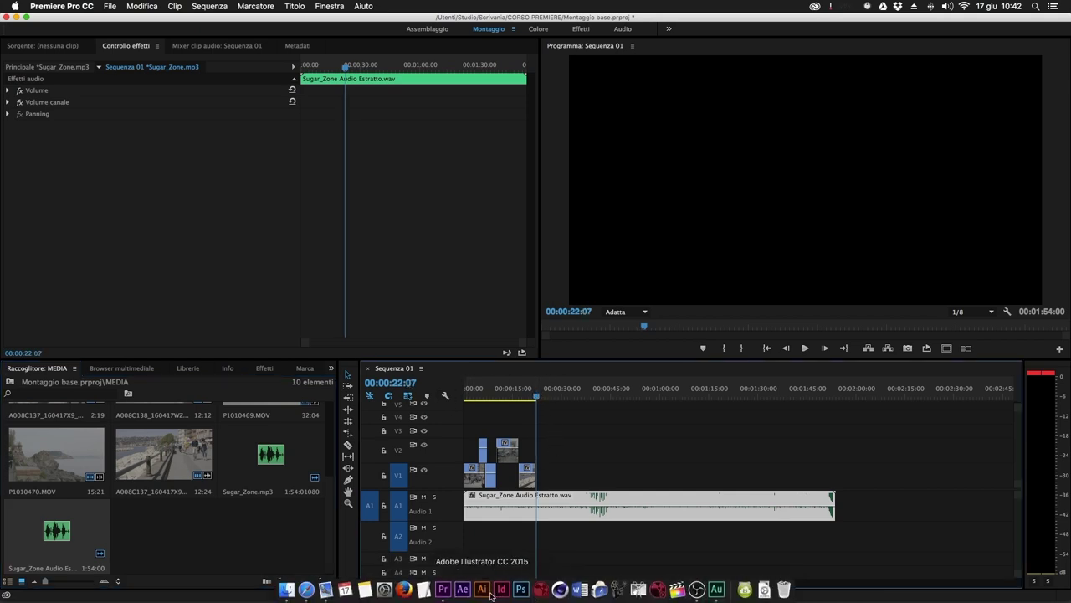
left_click(716, 589)
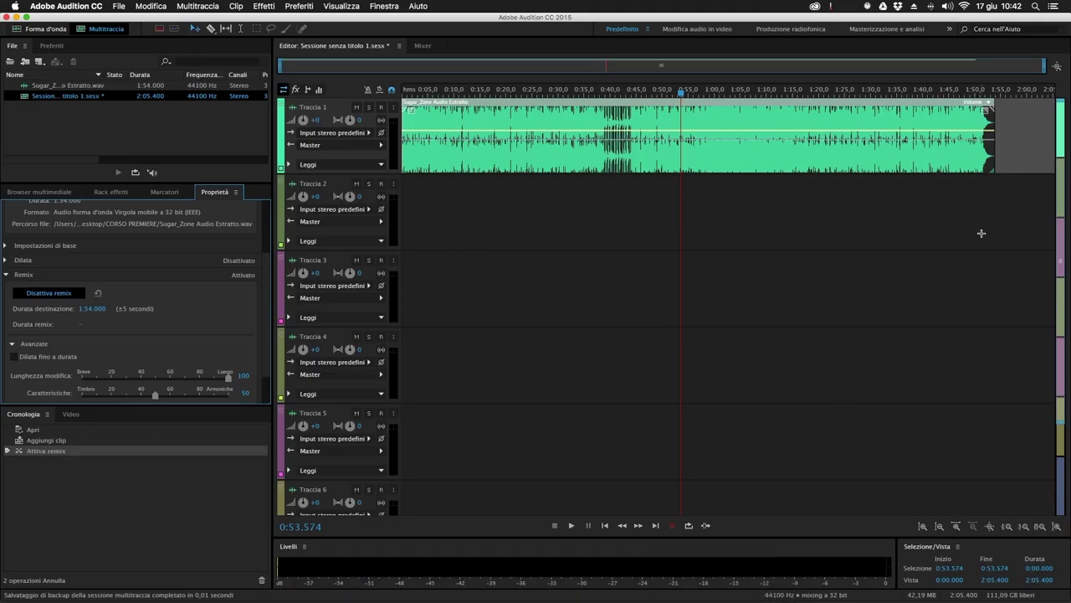
left_click_drag(681, 93, 521, 93)
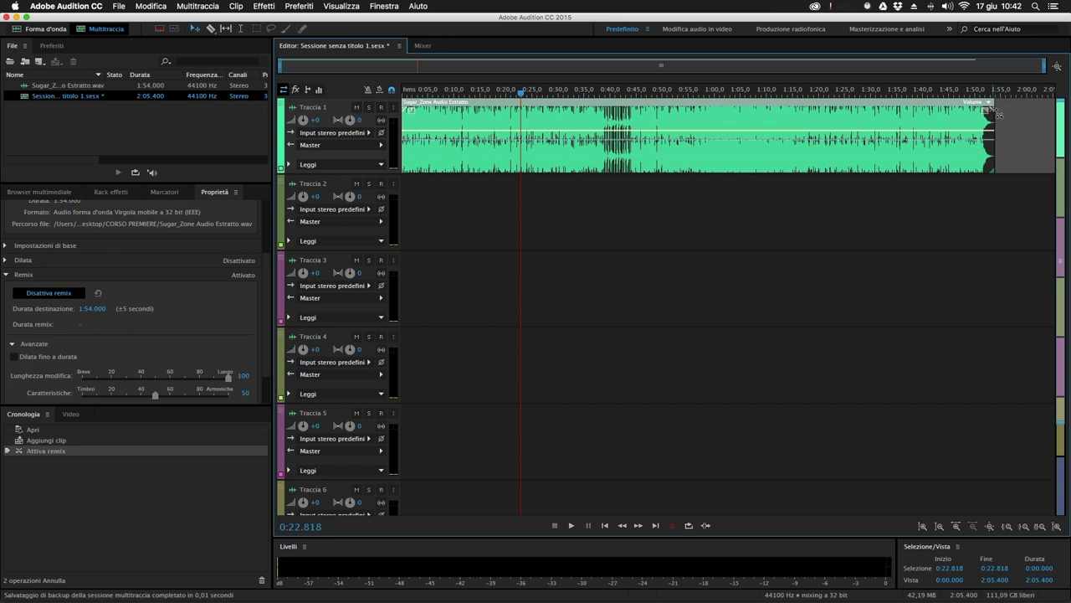
left_click_drag(992, 111, 1005, 117)
key("super+z")
Step: Shorten the remixed Sugar_Zone clip toward 0:22.818, then zoom in and preview its start and end
left_click_drag(997, 113, 519, 125)
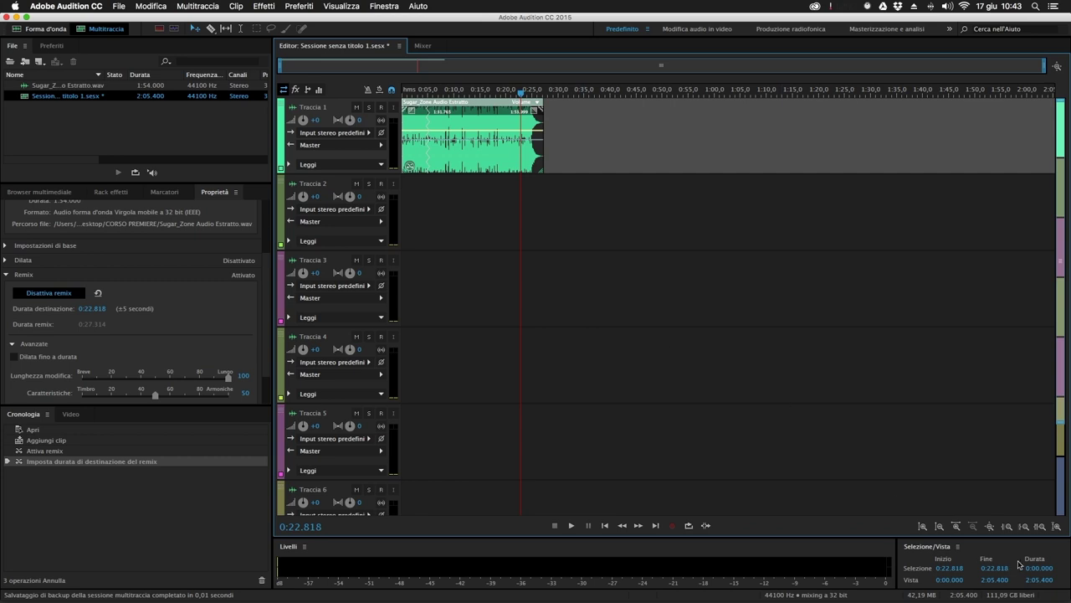
left_click(955, 529)
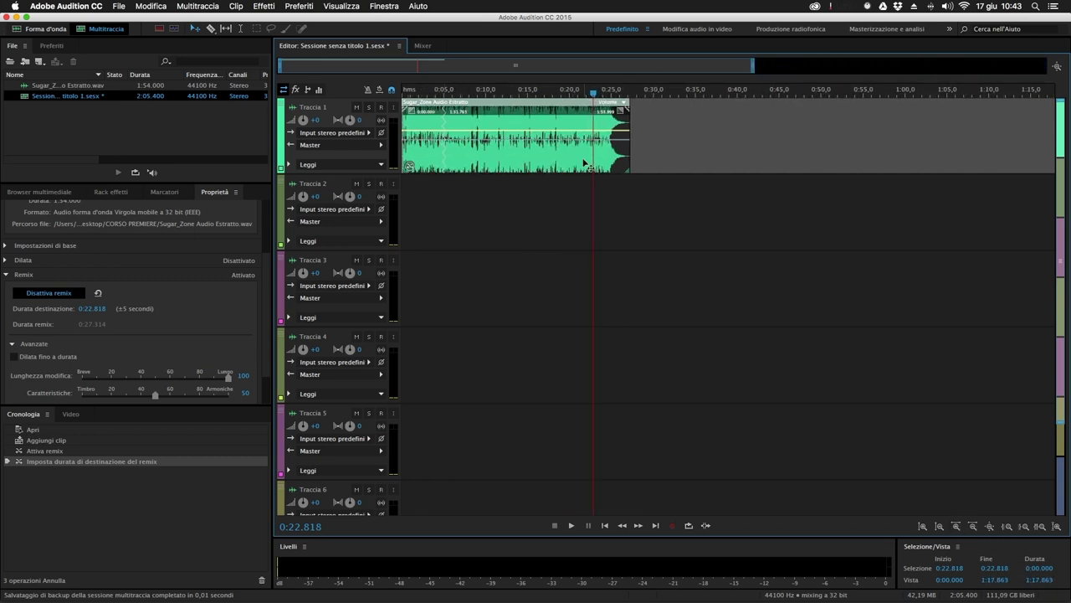
left_click_drag(479, 90, 441, 92)
left_click(630, 90)
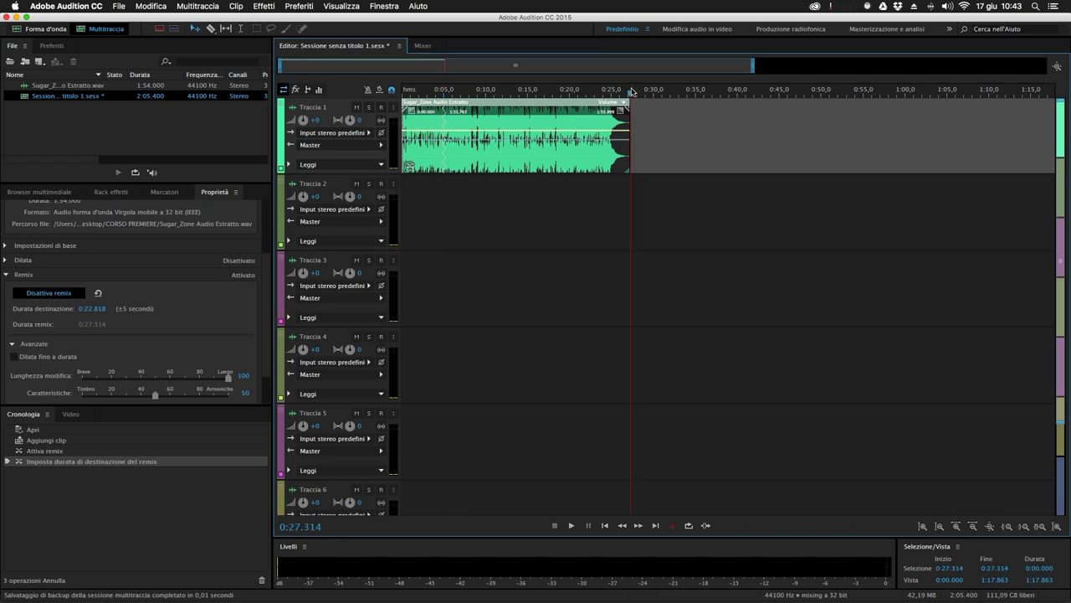
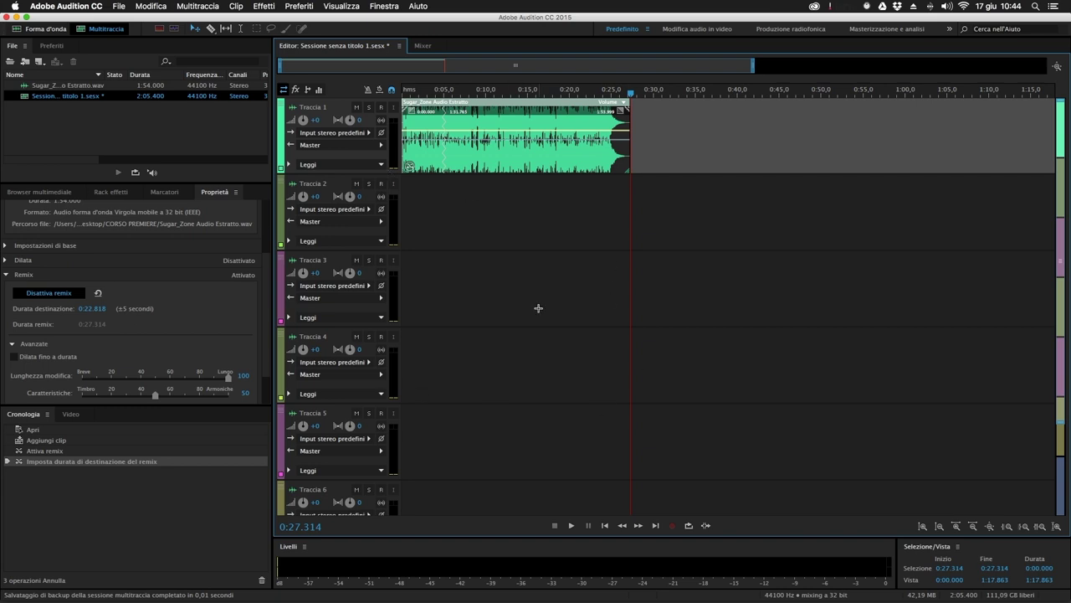
Step: Export the entire Audition session as a WAV multitrack mixdown into the CORSO PREMIERE folder
left_click(119, 6)
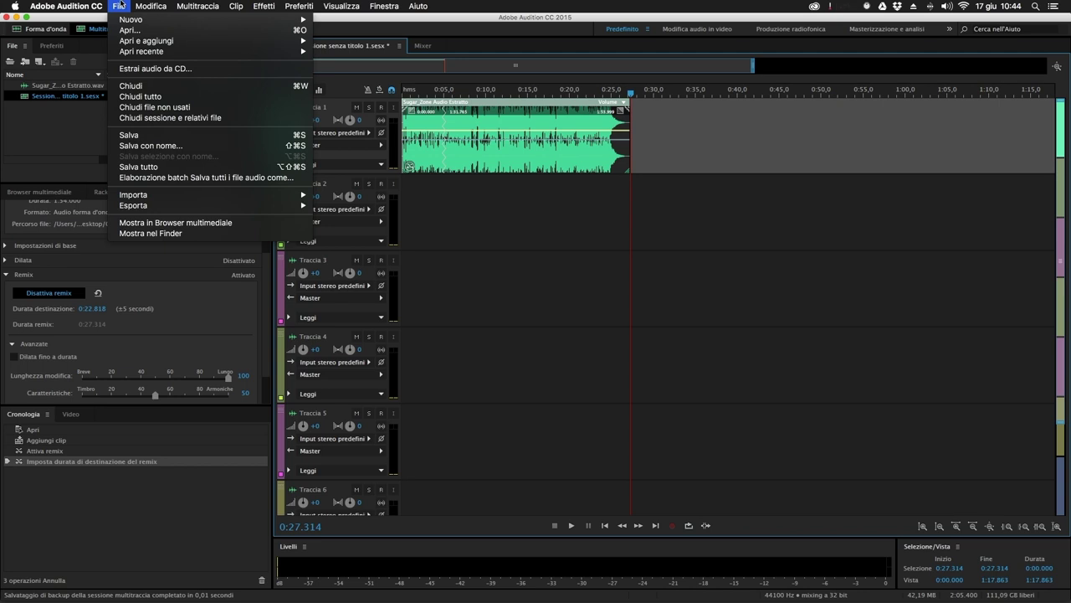
mouse_move(202, 208)
mouse_move(385, 255)
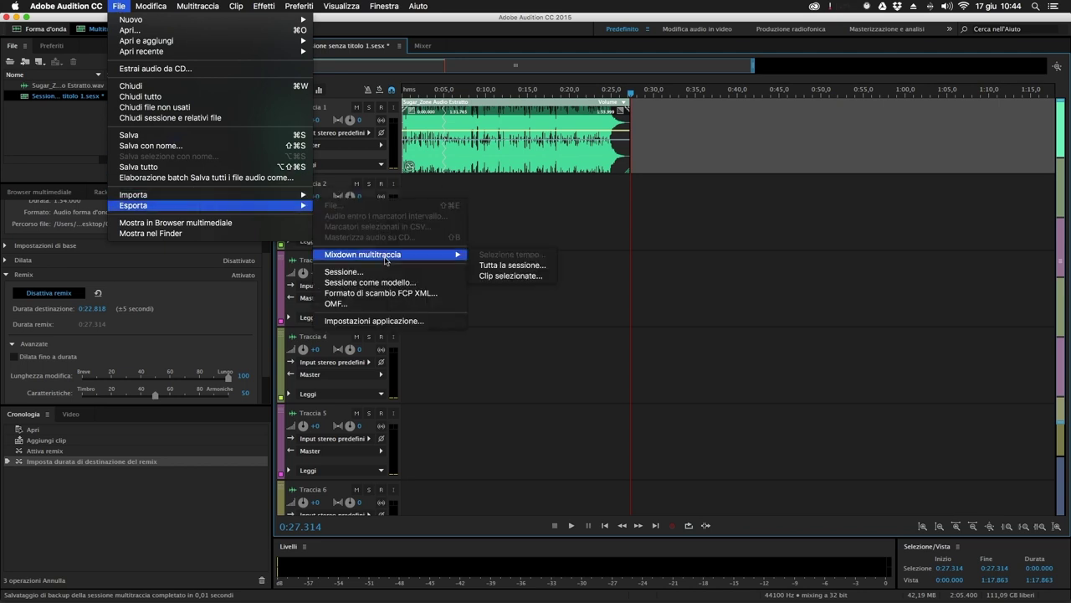
left_click(540, 266)
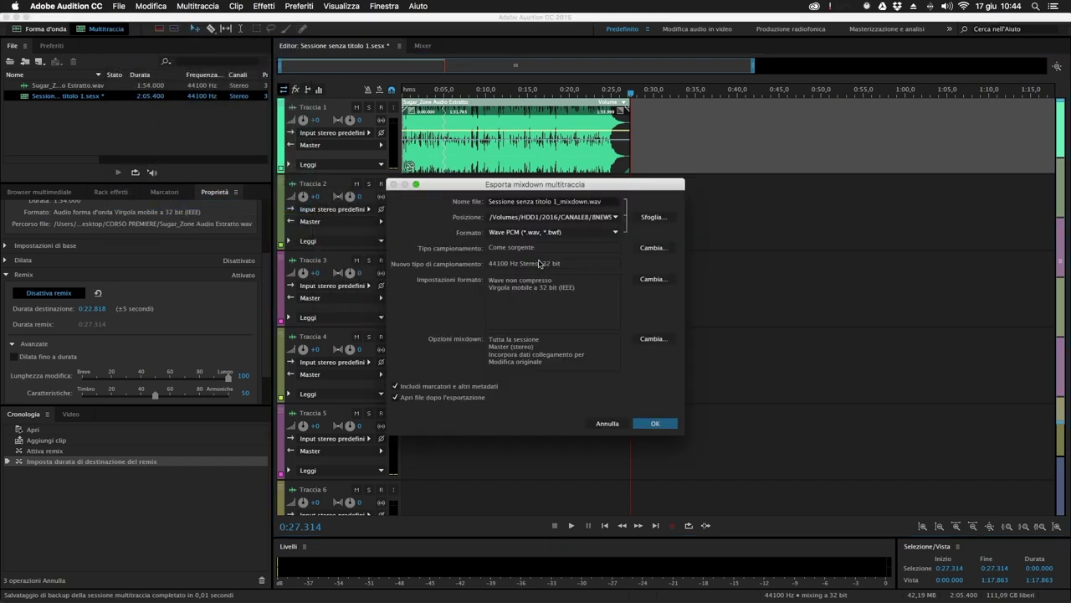
left_click(654, 217)
left_click_drag(716, 14, 714, 14)
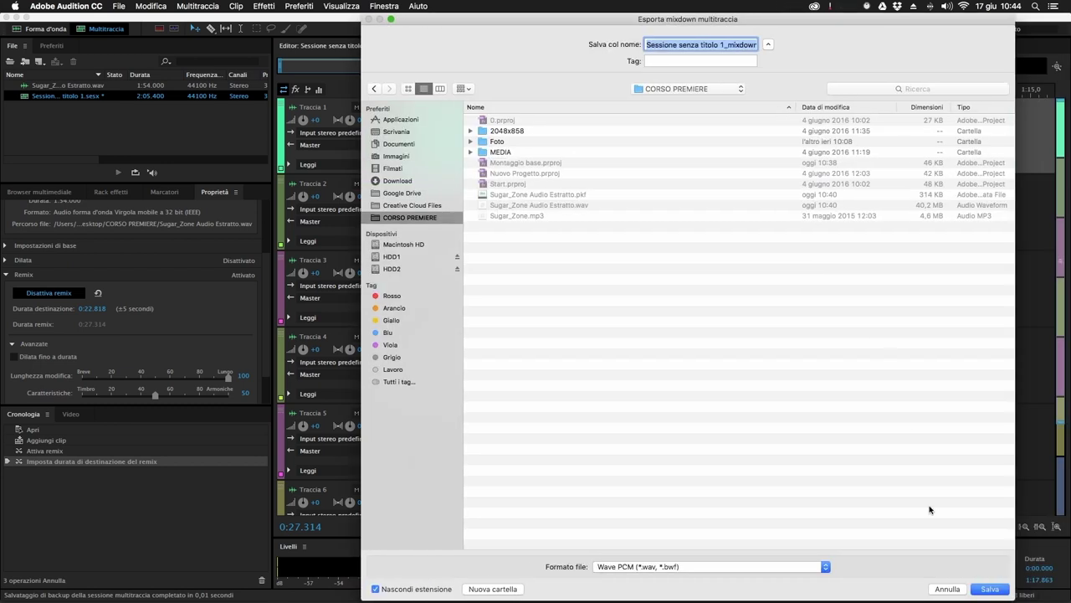
left_click(989, 589)
left_click(655, 425)
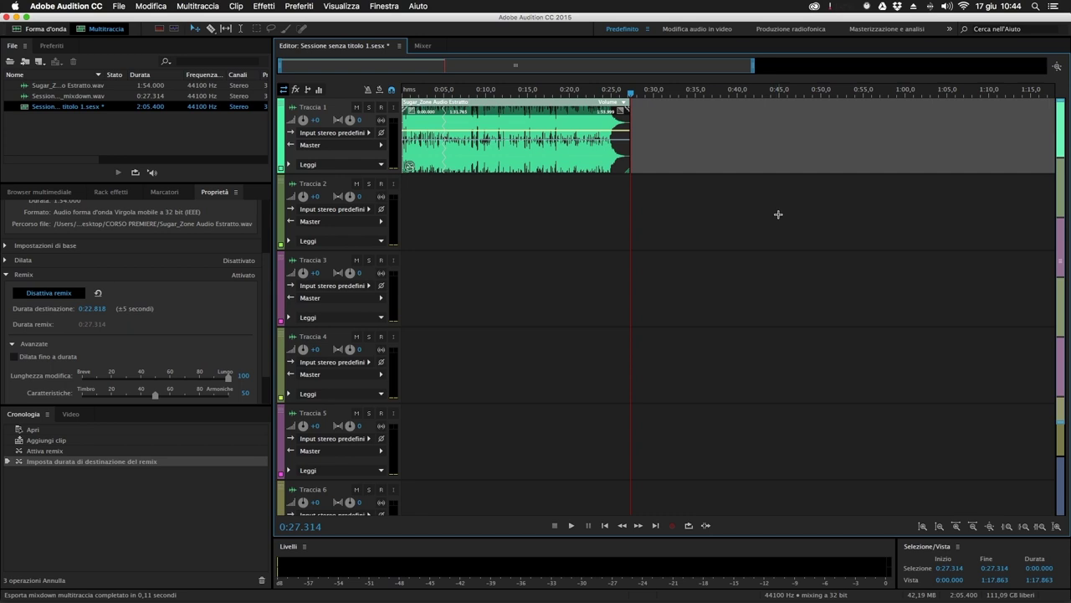
Step: Replace the original Sugar_Zone audio with the mixdown clip on track A1
left_click(725, 252)
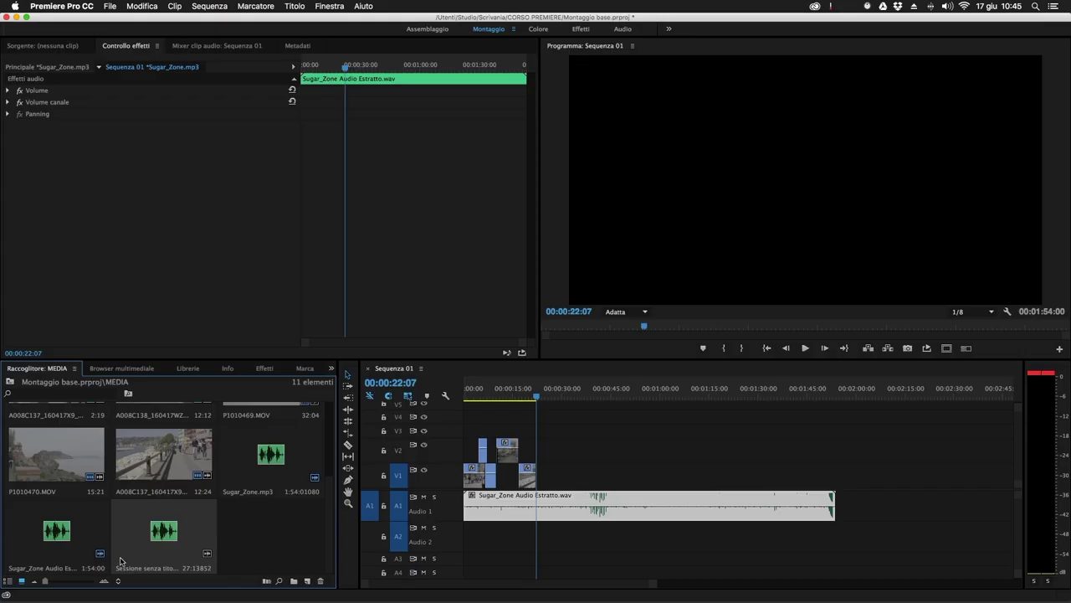
left_click_drag(161, 536, 452, 553)
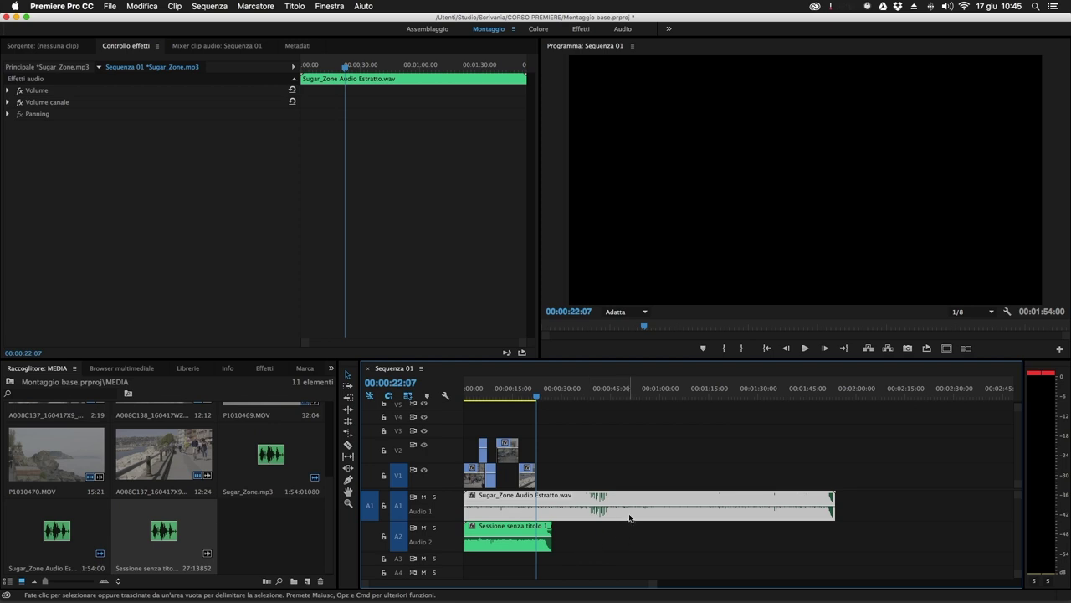
key("Delete")
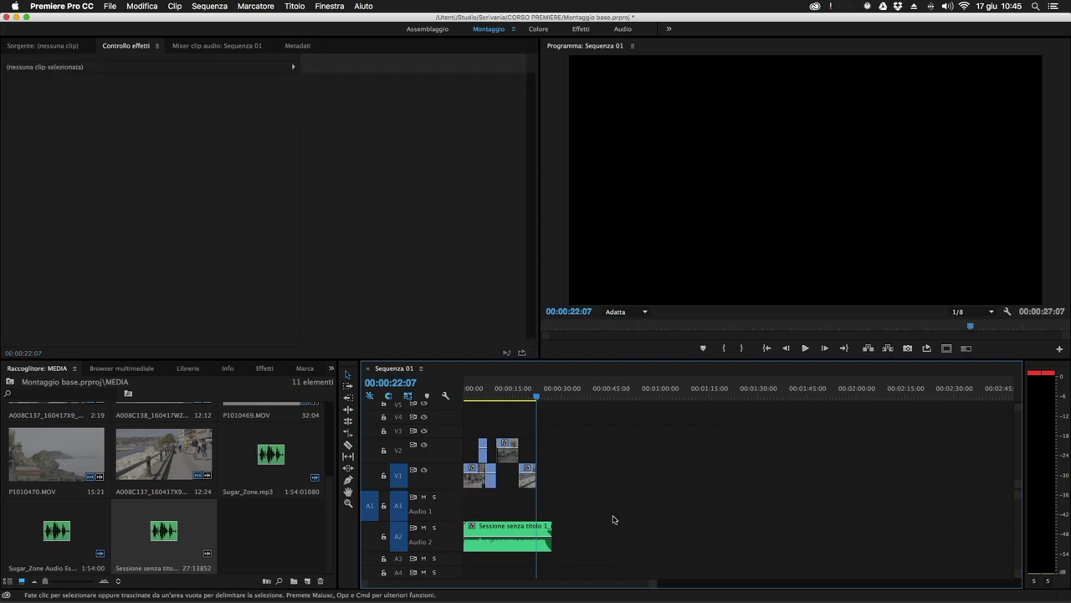
left_click_drag(470, 528, 460, 514)
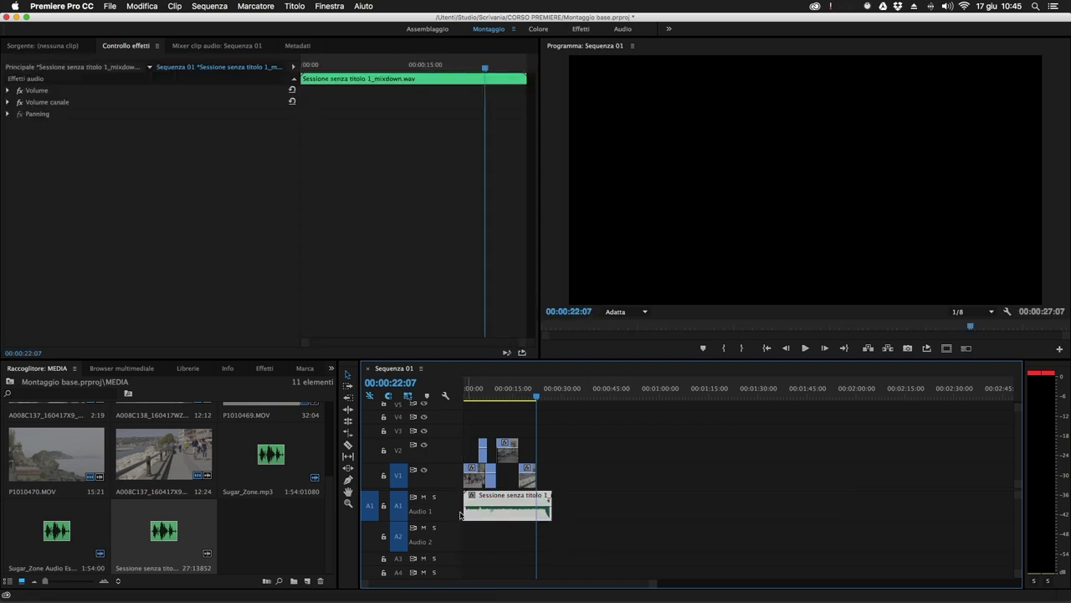
Step: Trim and shift A008C137 and P1010470.MOV to end at 00:00:24:21, matching the mixdown
key("=")
key("=")
key("=")
left_click(621, 565)
key("-")
key("-")
key("-")
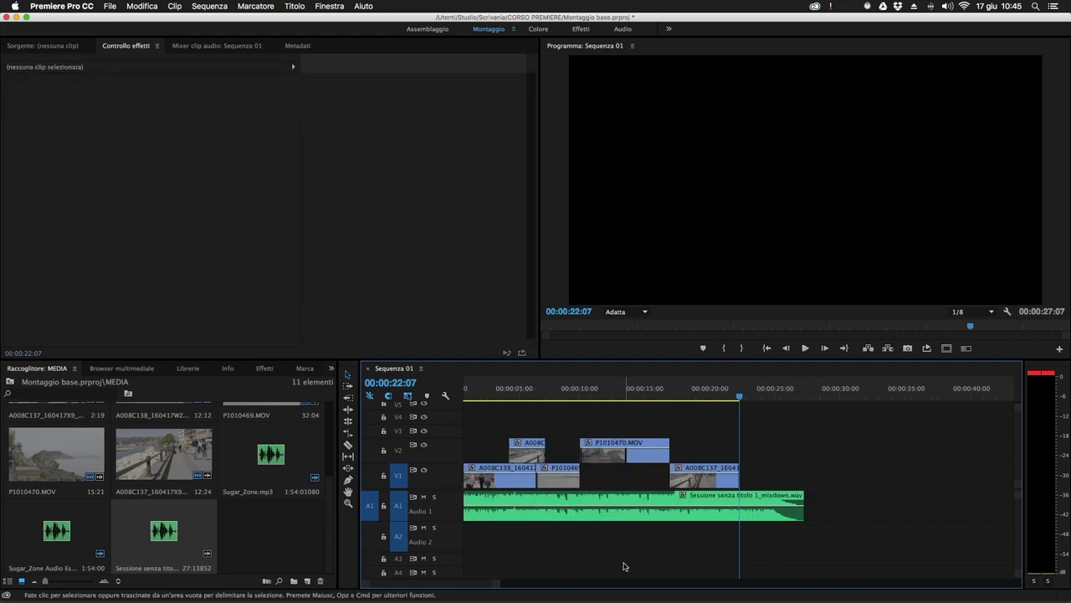
key("=")
left_click_drag(762, 396, 772, 397)
left_click_drag(707, 475, 741, 475)
left_click_drag(669, 454, 703, 455)
left_click_drag(590, 455, 631, 455)
left_click_drag(560, 482, 630, 476)
Step: Play back the edited sequence from its start
left_click_drag(636, 390, 477, 390)
key("Home")
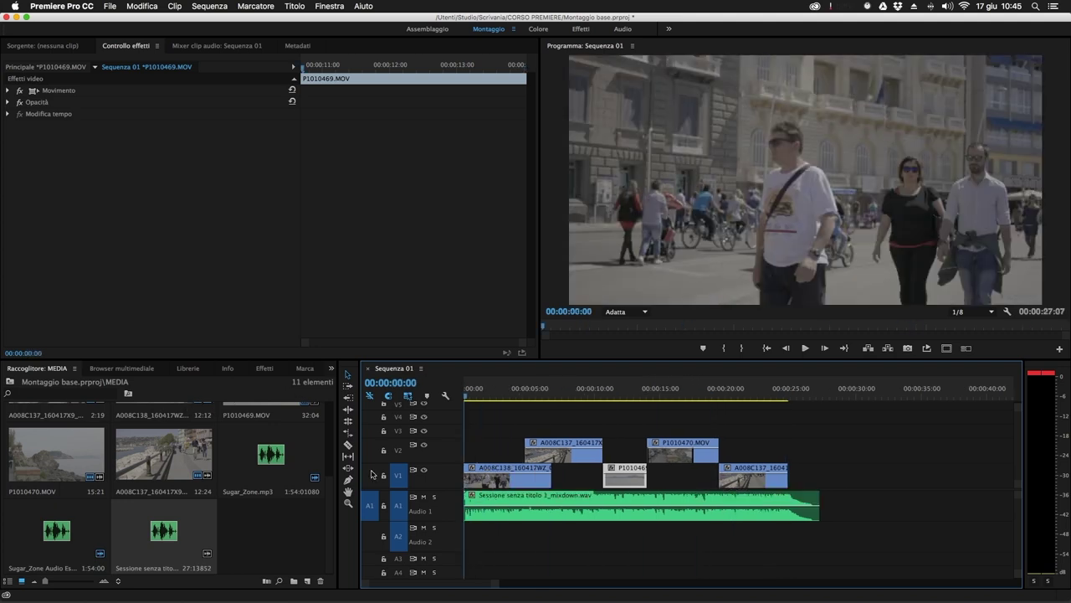
key("space")
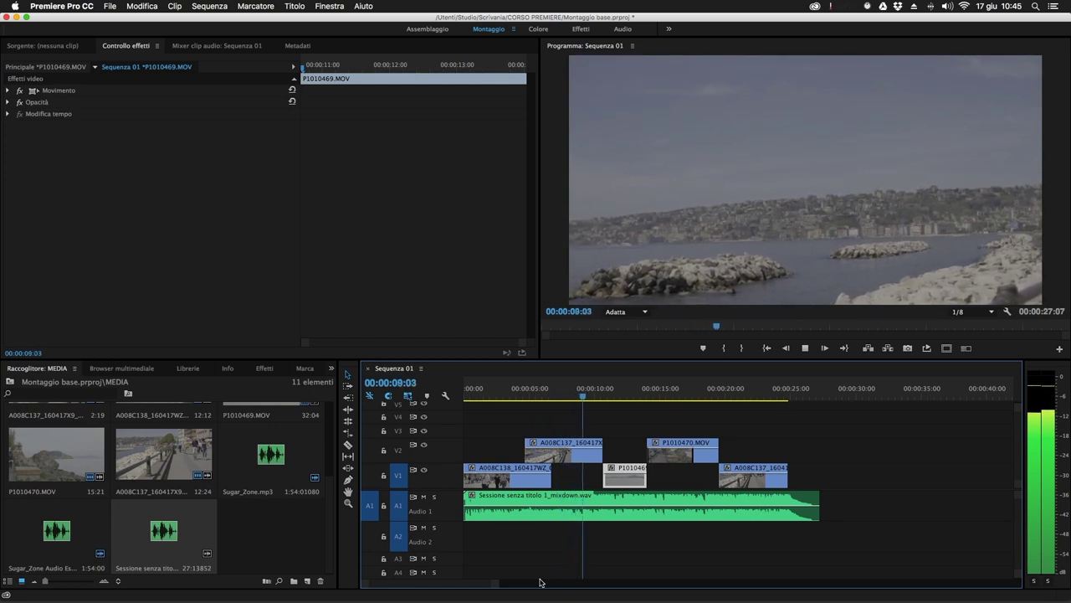
key("space")
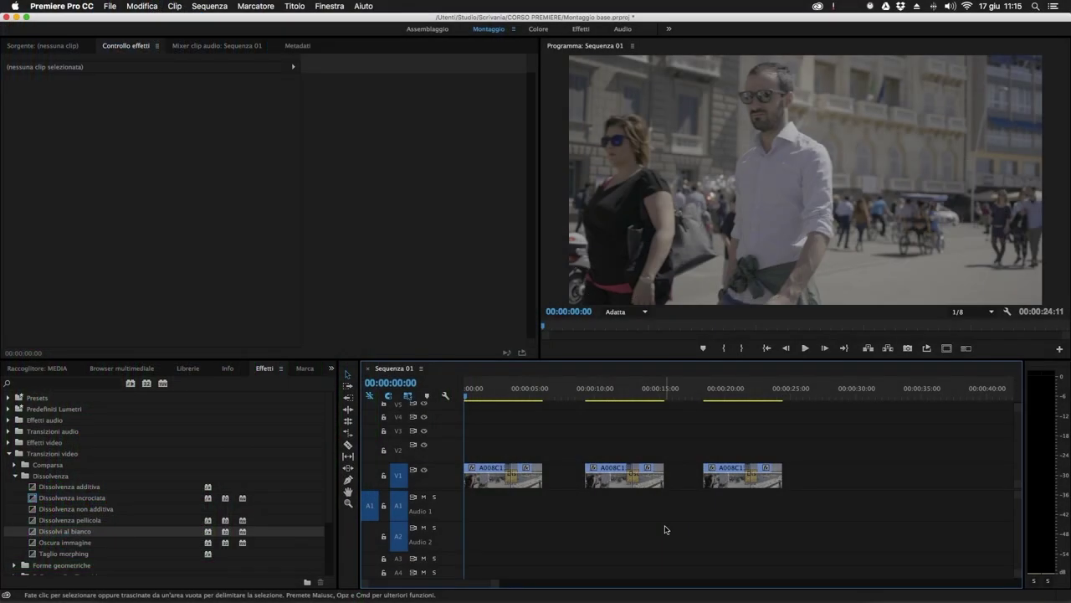
Step: Scrub through the first dissolve between 00:00:02:17 and 00:00:03:08 and preview the sequence end
left_click(497, 390)
left_click_drag(497, 390, 499, 384)
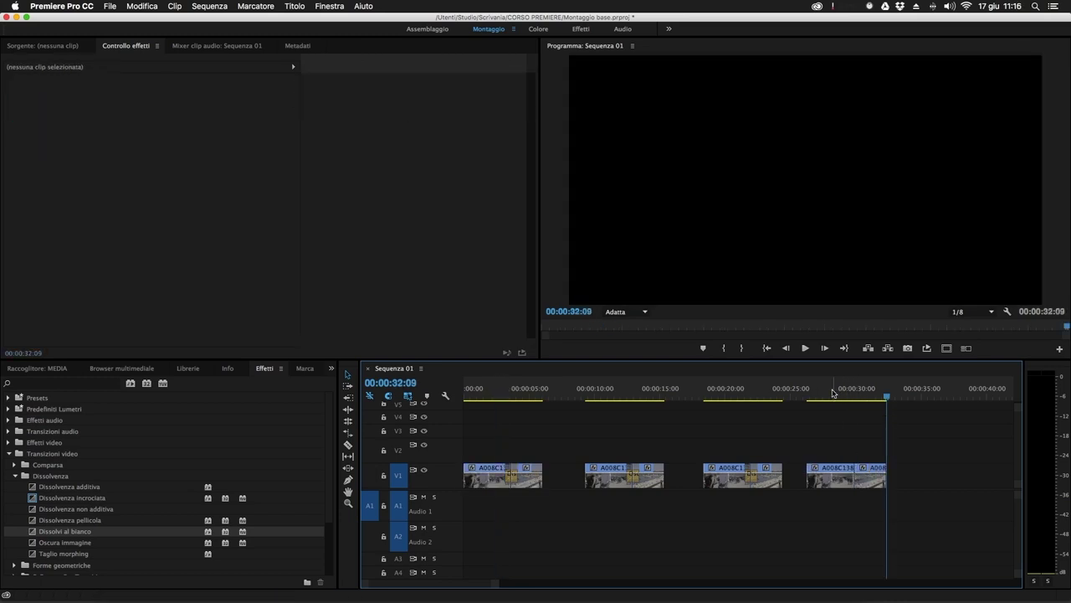
left_click(837, 391)
left_click_drag(836, 391, 498, 420)
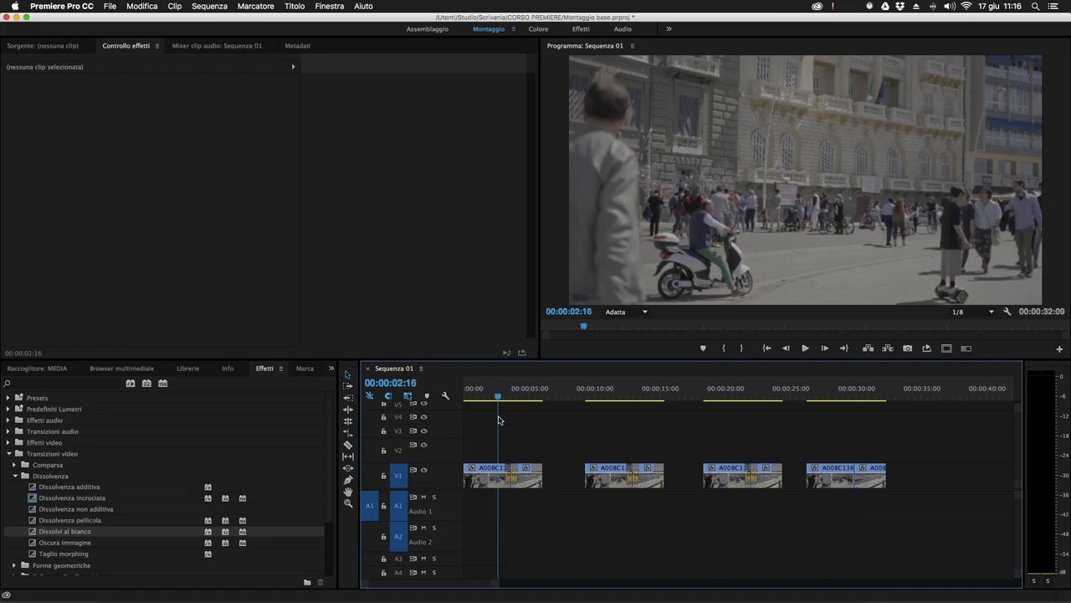
left_click_drag(499, 420, 713, 407)
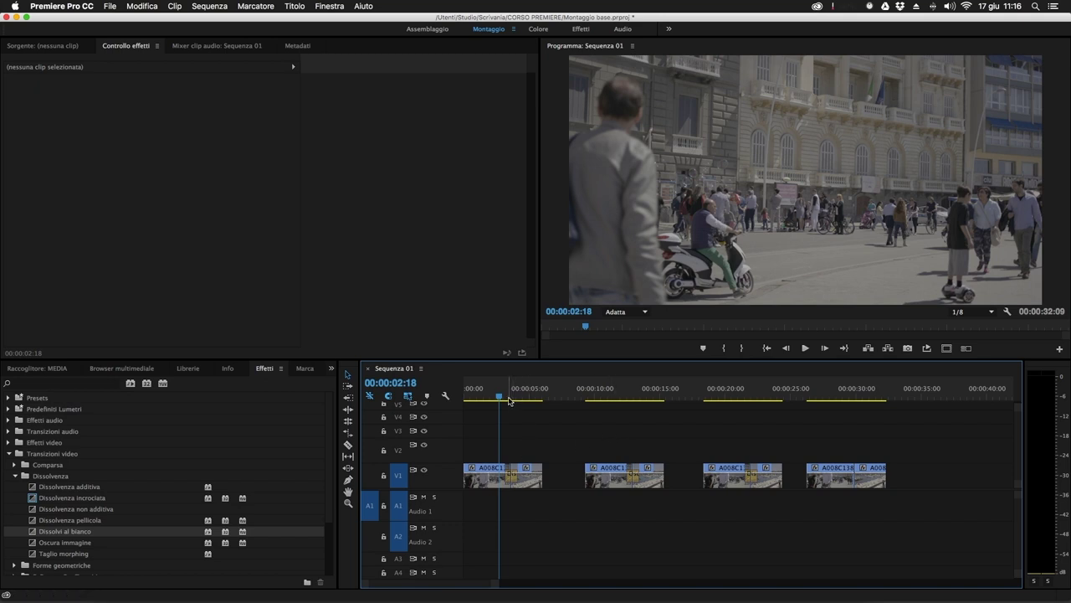
left_click_drag(503, 398, 507, 397)
Step: Copy the first two V1 clips and paste them onto V2 at the sequence start
key("equal")
key("equal")
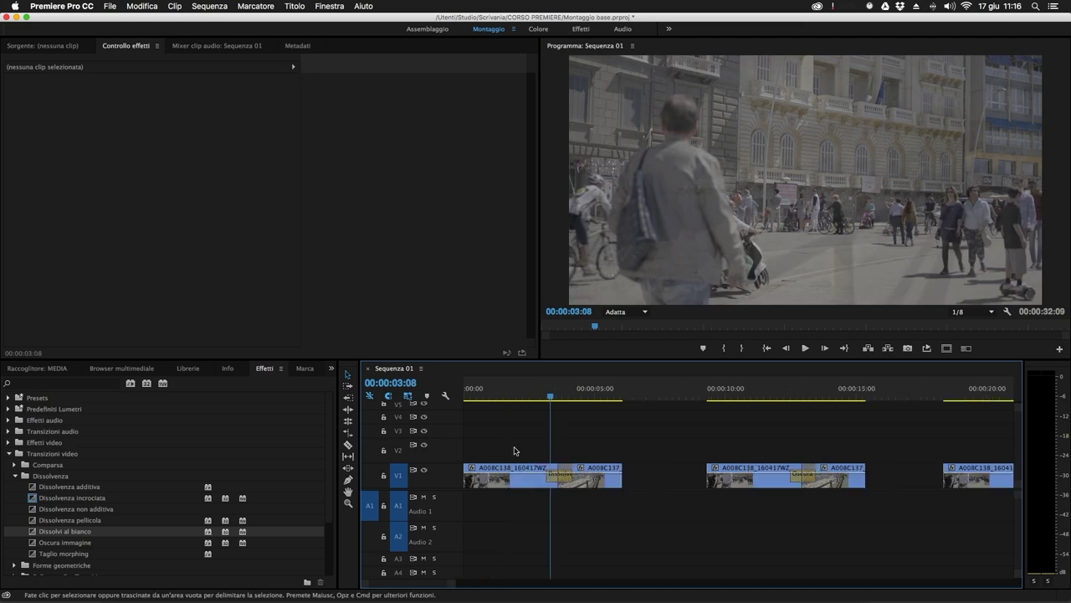
mouse_move(633, 395)
left_mouse_down()
mouse_move(617, 396)
mouse_move(689, 400)
mouse_move(629, 397)
left_mouse_up()
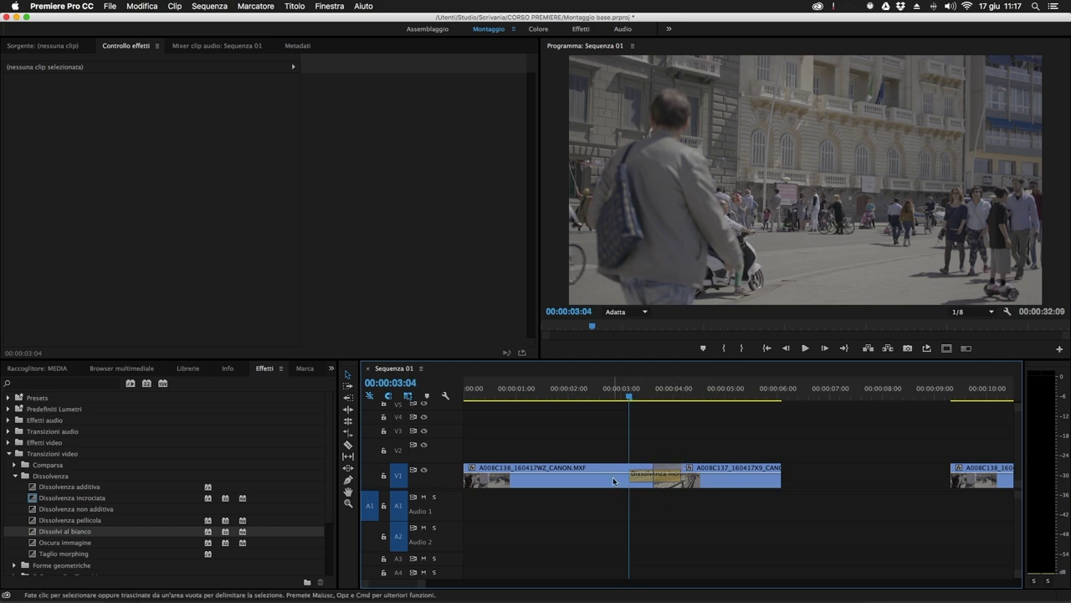
left_click_drag(698, 452, 585, 485)
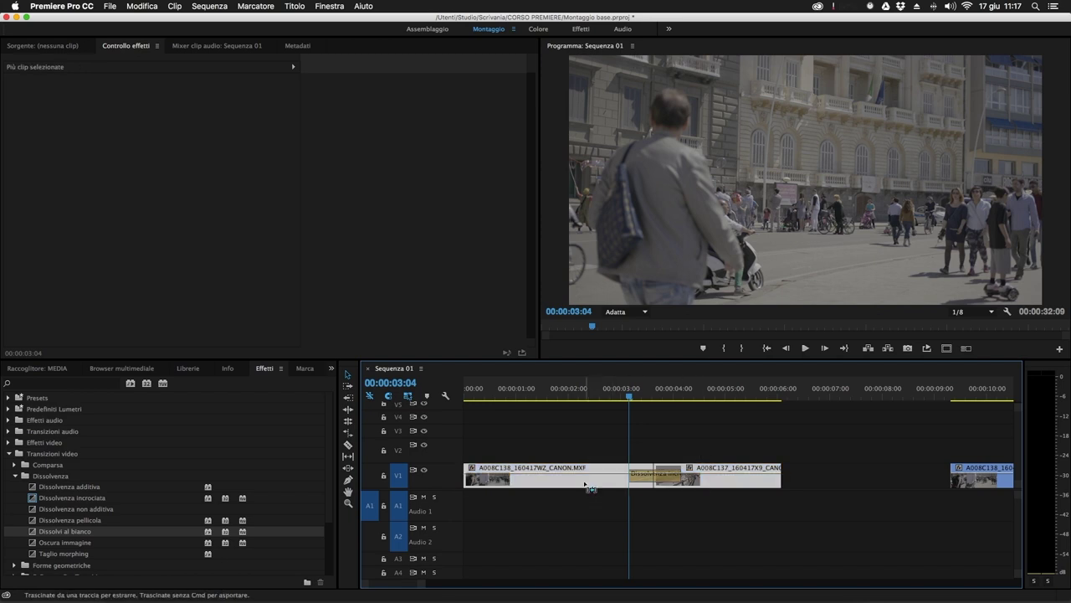
left_click(398, 475)
left_click(398, 450)
left_click_drag(536, 387, 441, 393)
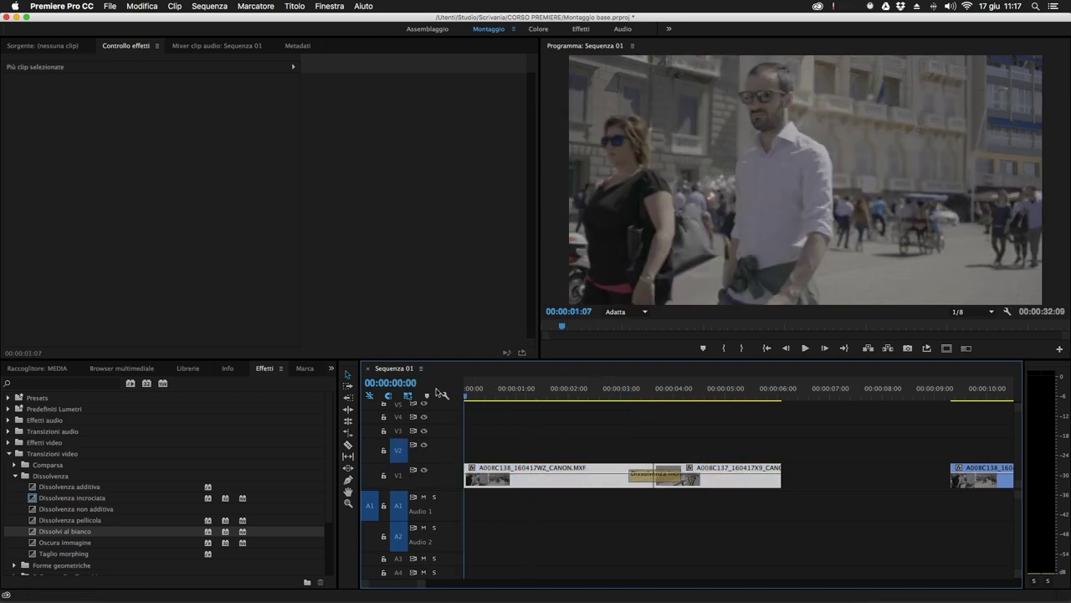
key("super+v")
Step: Move the A008C138 copy to V3, extend it 10 frames, and start the V2 copy earlier
left_click(639, 428)
left_click_drag(601, 457, 601, 429)
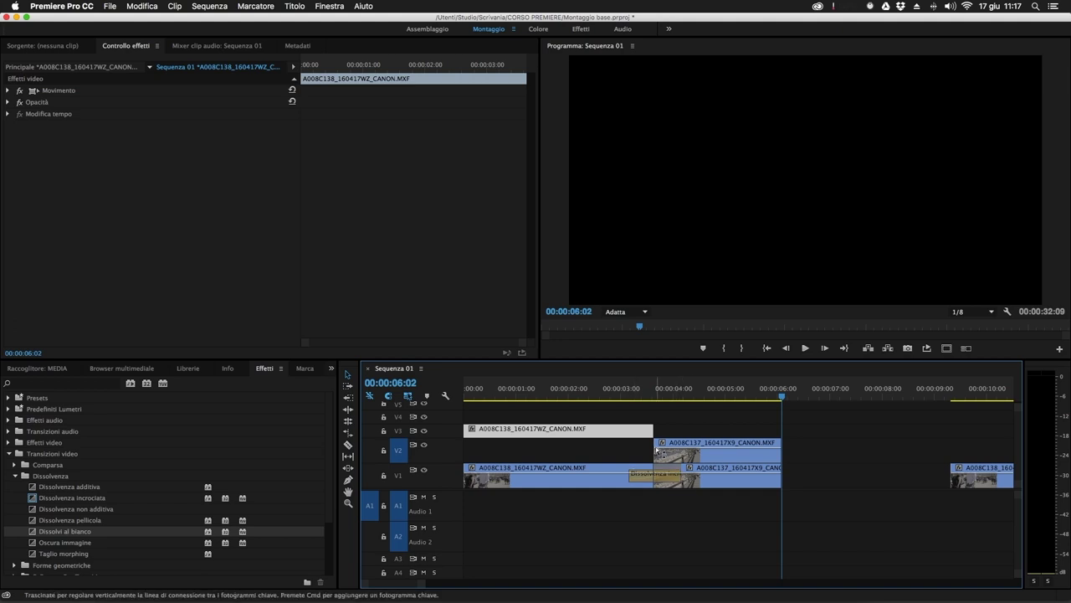
left_click_drag(651, 430, 677, 429)
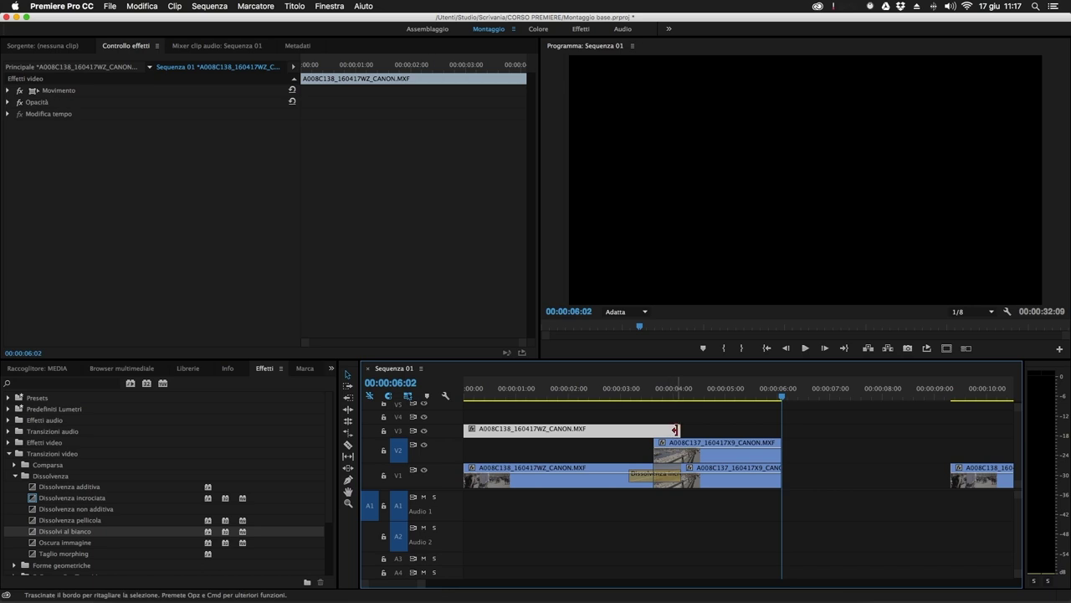
left_click(668, 455)
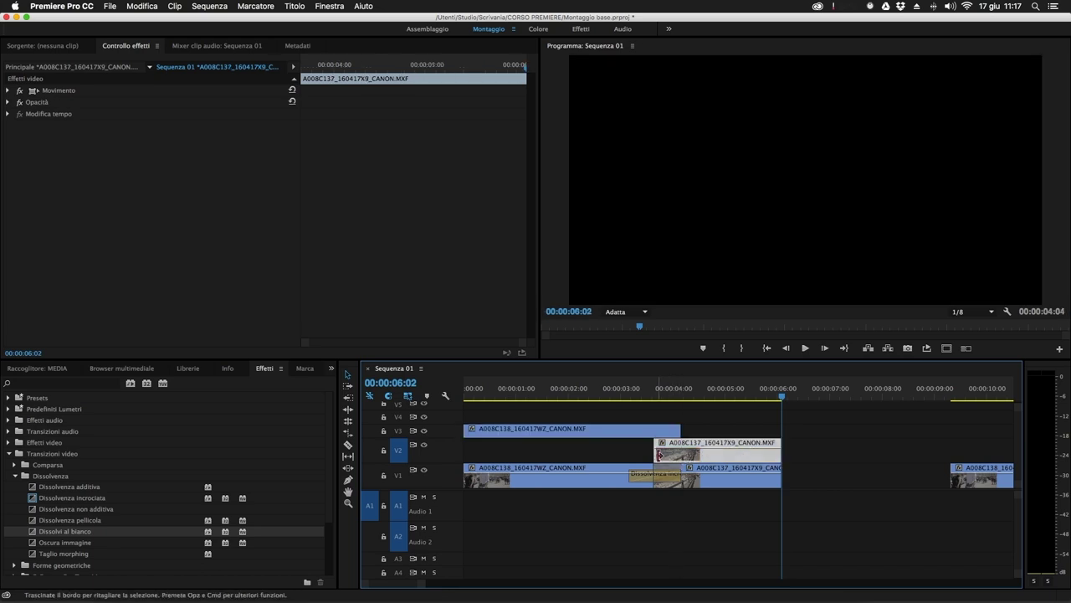
left_click_drag(658, 454, 629, 455)
Step: Check the overlapping V2 and V3 clips at 00:00:03:04 and select A008C138 on V3
left_click(624, 517)
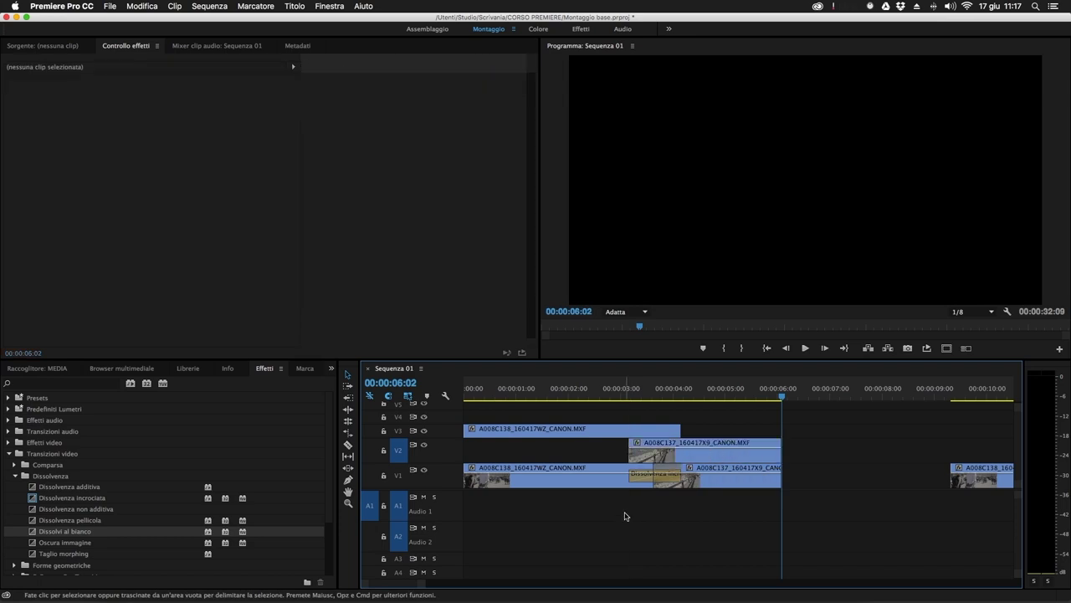
left_click(628, 431)
left_click(653, 456)
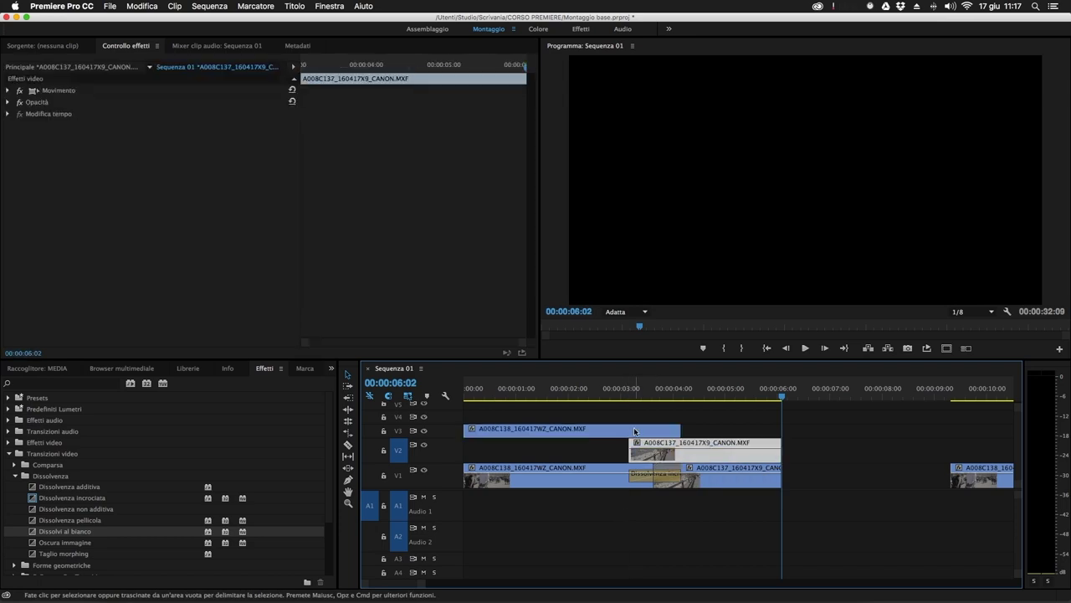
left_click(629, 397)
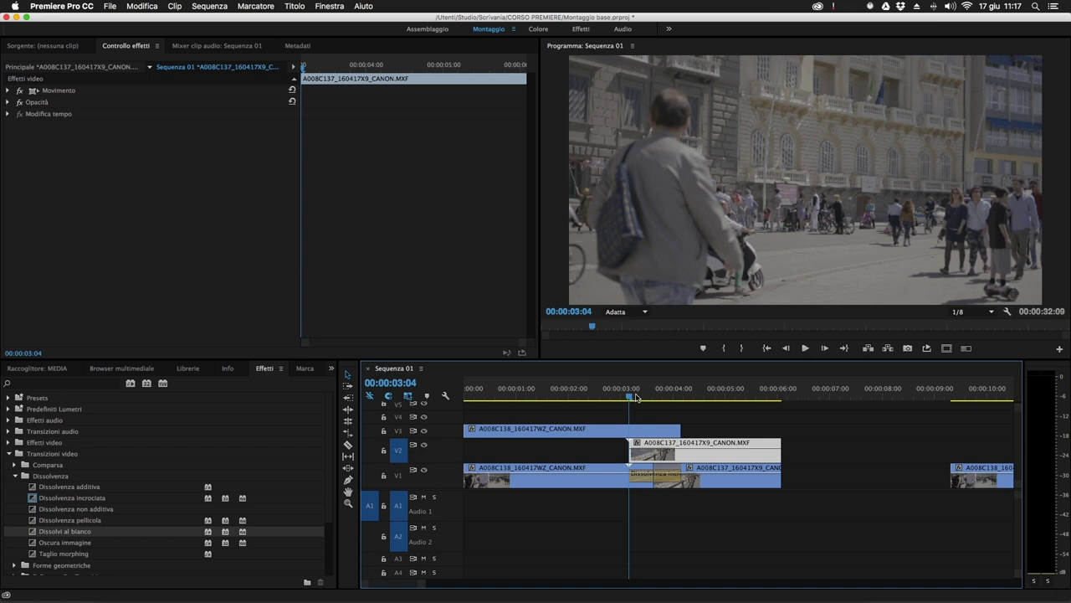
left_click(630, 431)
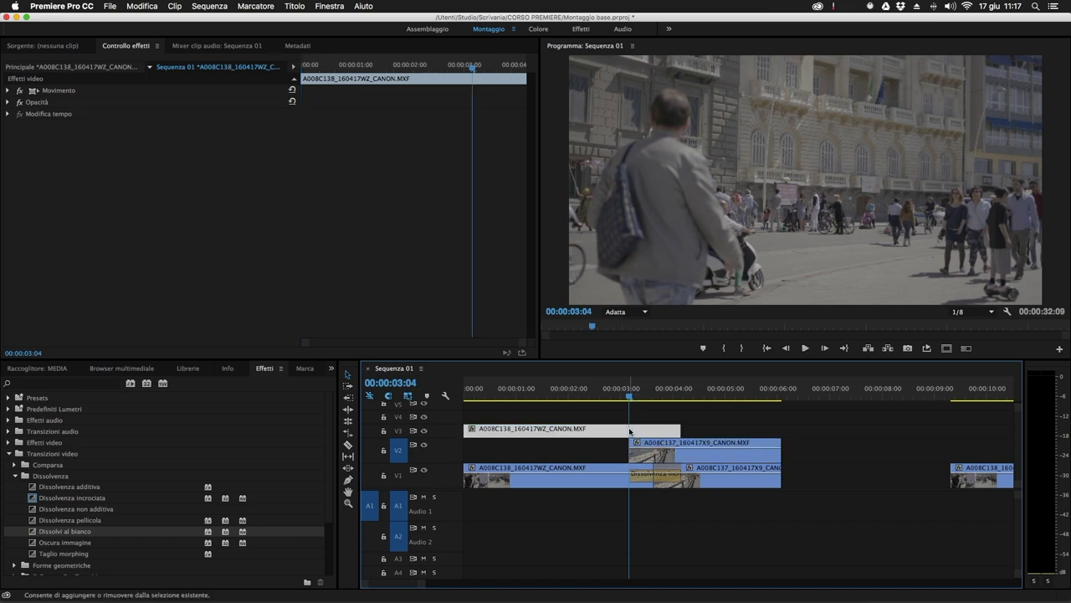
Step: Keyframe A008C138's opacity to fade to 0% at 00:00:04:03
left_click(8, 102)
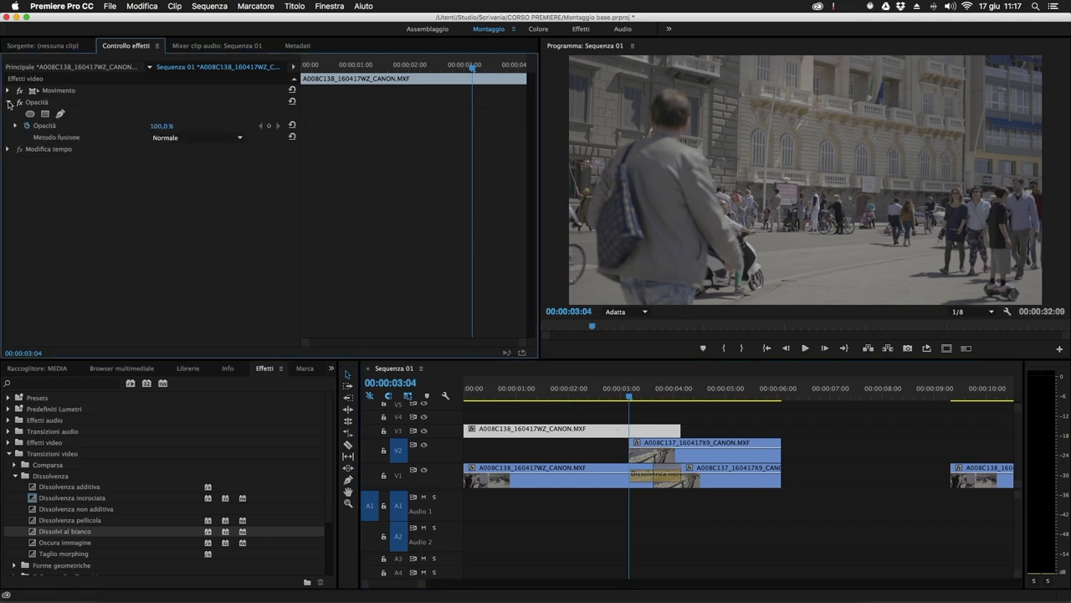
left_click(268, 125)
left_click_drag(656, 391, 680, 396)
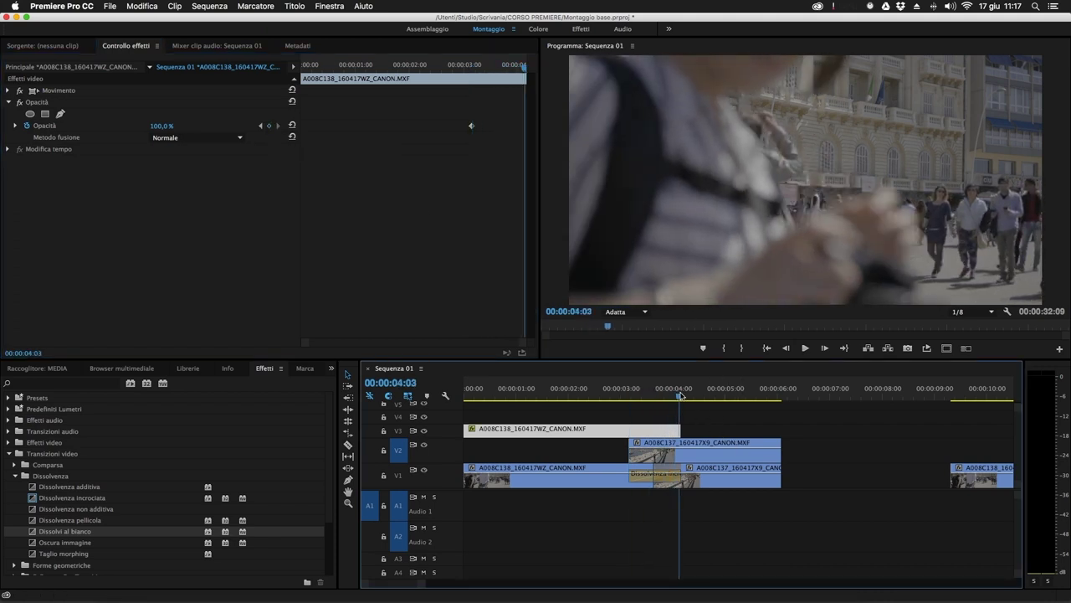
left_click(186, 134)
left_click(165, 125)
type("0")
key("Return")
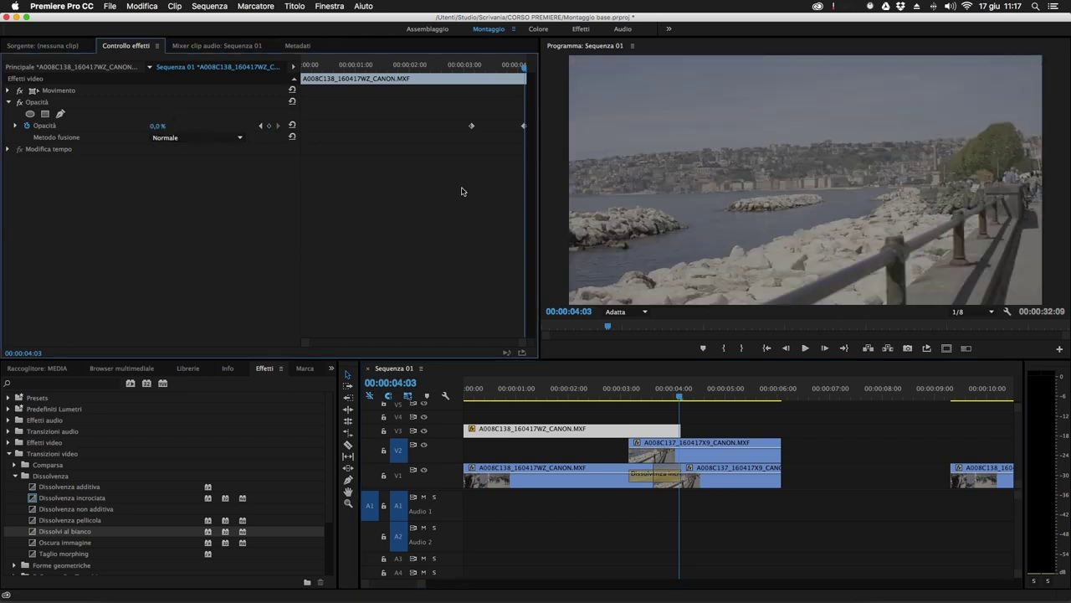
Step: Preview the opacity fade, then delete the stacked V2 and V3 clips
left_click(632, 393)
key("space")
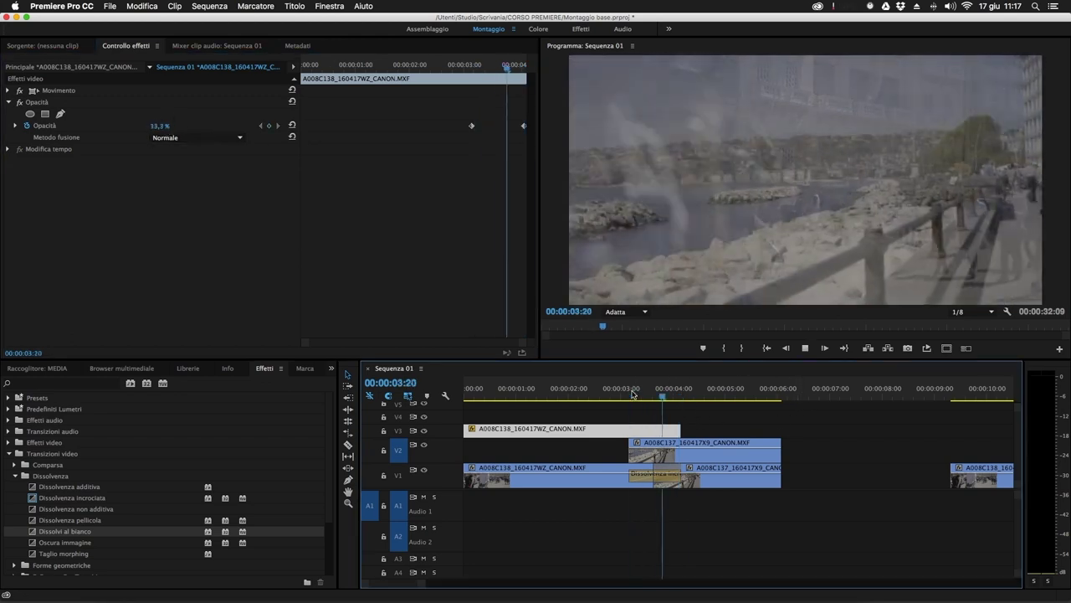
left_click(654, 398)
left_click_drag(656, 401, 669, 401)
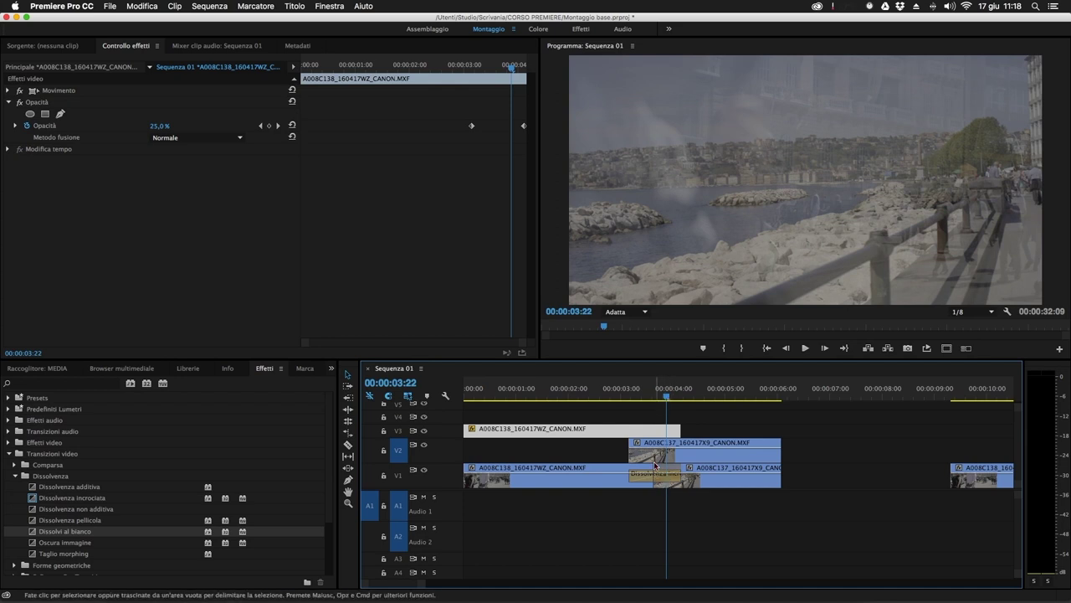
left_click_drag(708, 423, 619, 452)
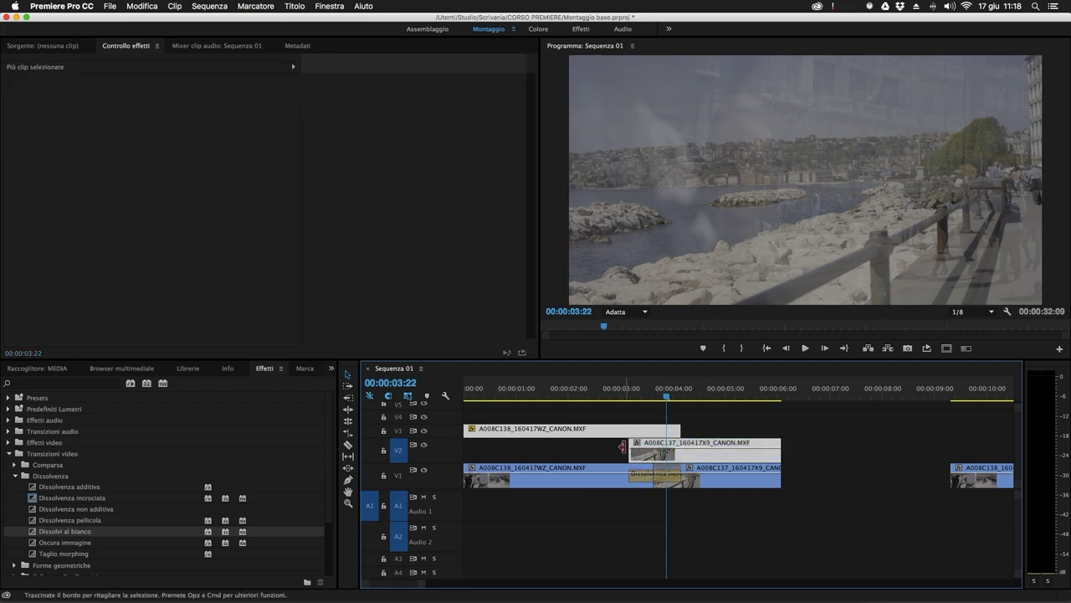
key("Delete")
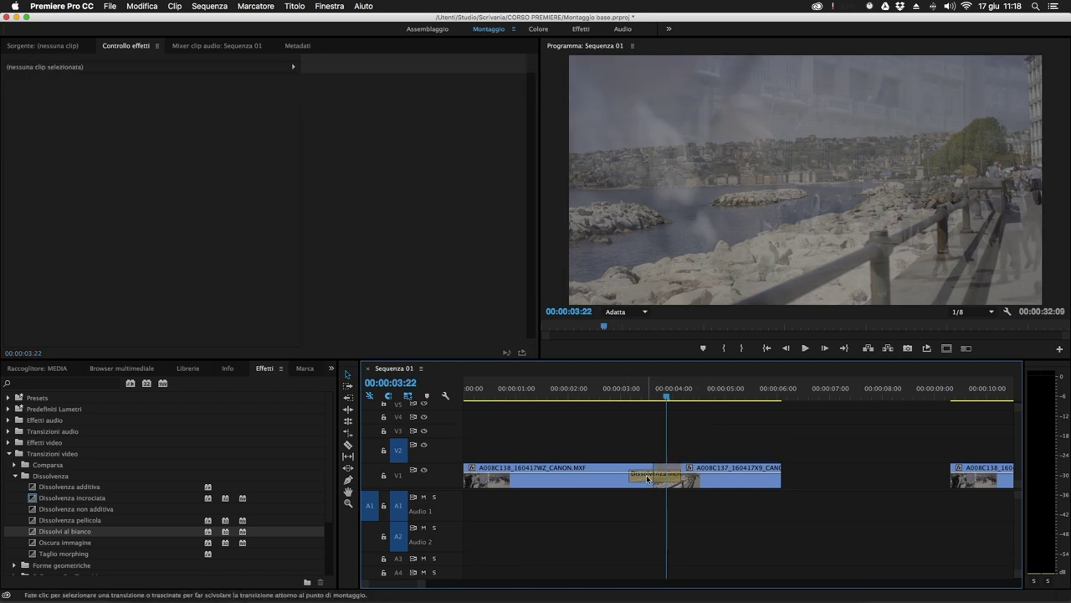
Step: Collapse the video transition groups and expand the audio transitions in the Effects panel
left_click(15, 476)
left_click(9, 452)
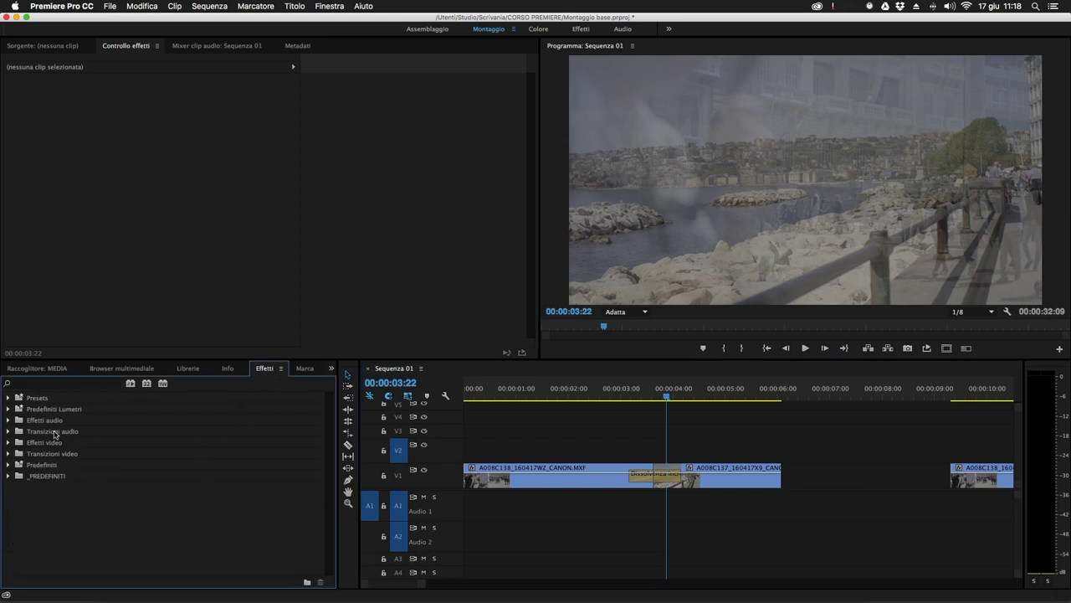
left_click(9, 431)
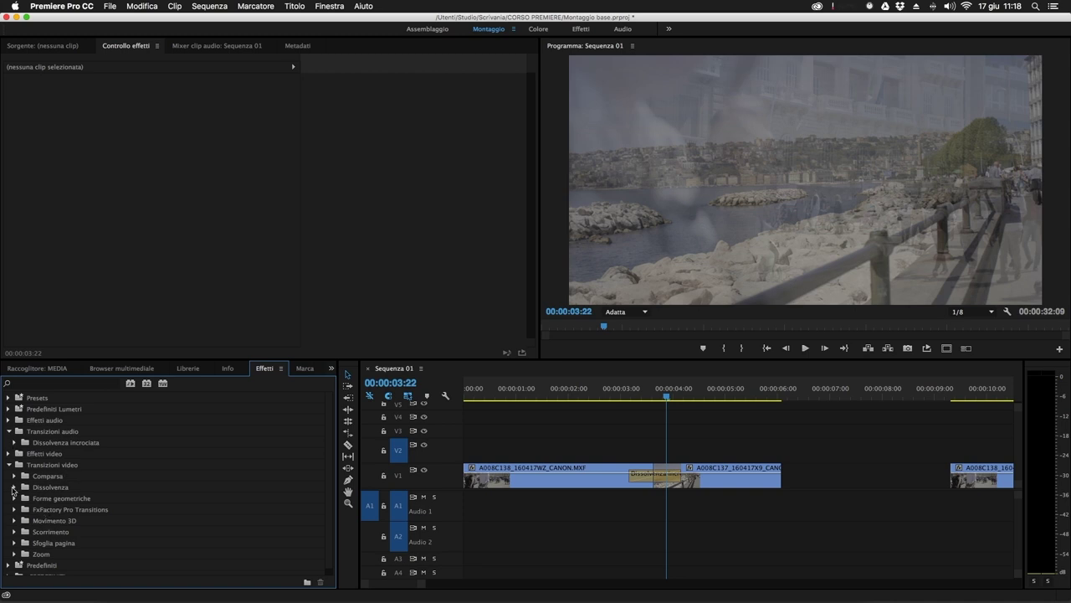
Step: Delete the old V1 transition and drag Dissolvenza incrociata toward that edit point
left_click(655, 474)
key("Delete")
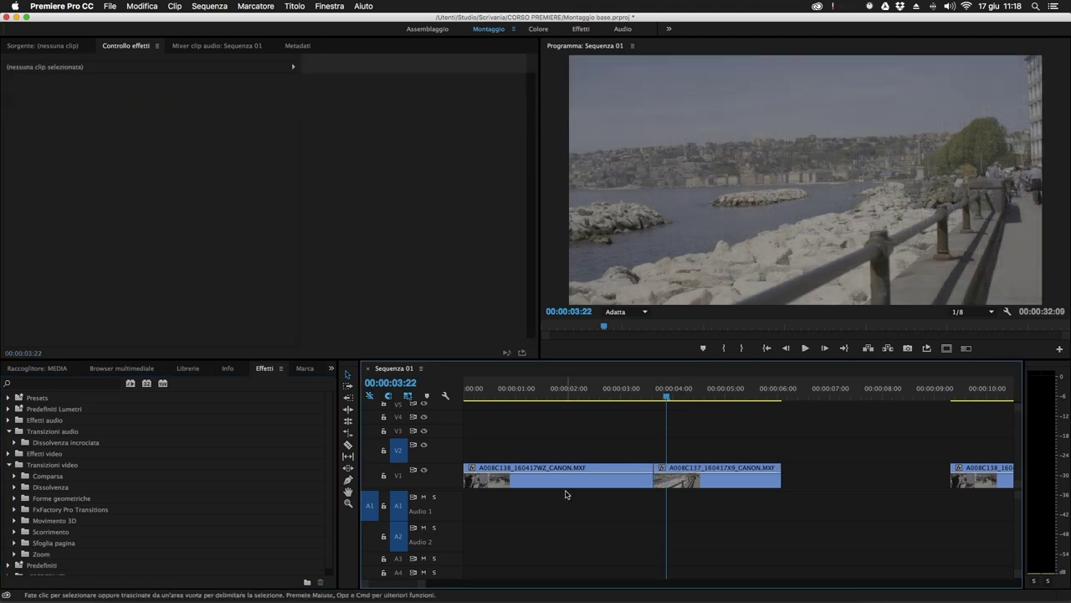
left_click(14, 487)
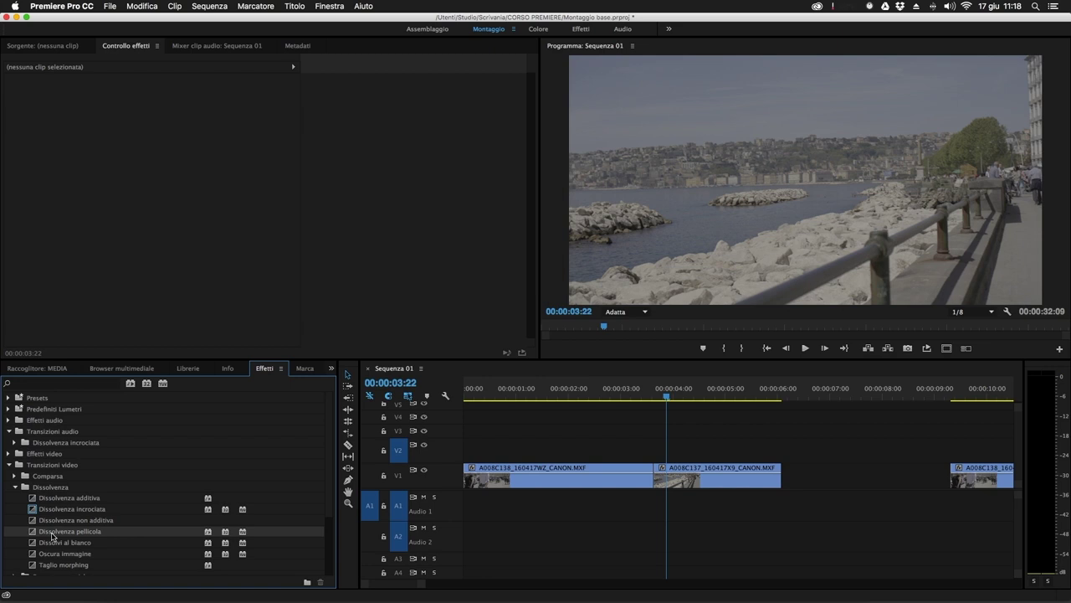
left_click_drag(281, 513, 658, 484)
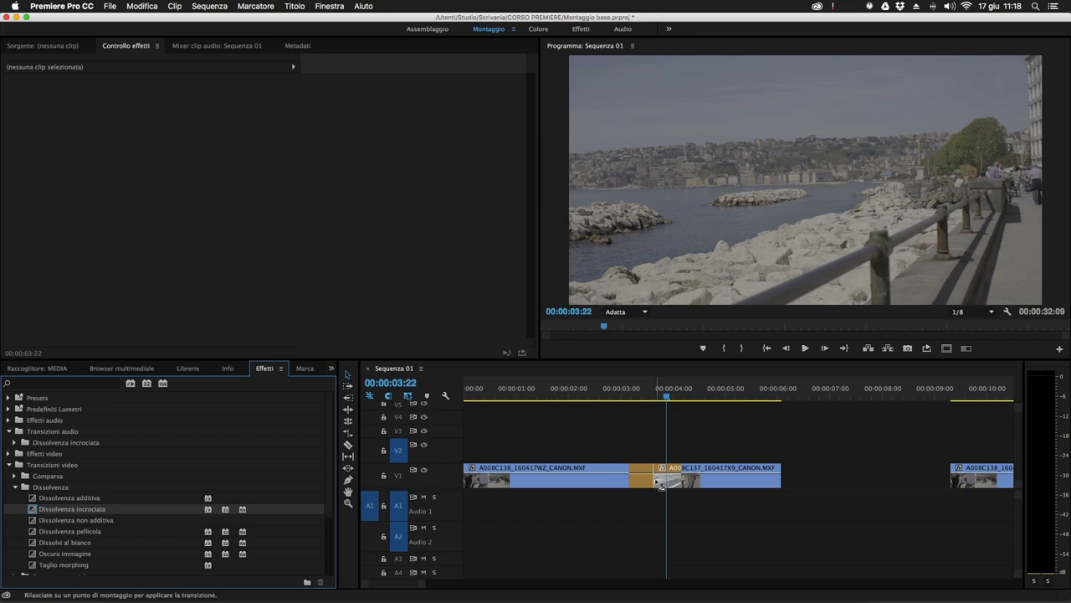
Step: Drop Dissolvenza incrociata on the first V1 cut and preview it frame by frame
left_click_drag(660, 486, 660, 484)
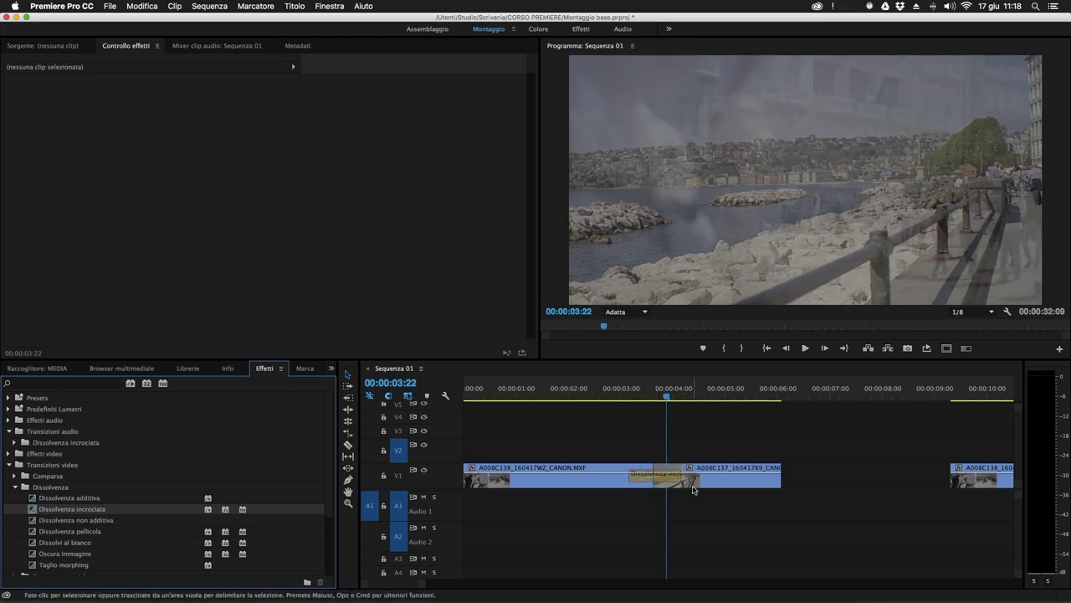
left_click(640, 391)
mouse_move(639, 391)
left_mouse_down()
mouse_move(671, 395)
mouse_move(634, 396)
mouse_move(641, 402)
left_mouse_up()
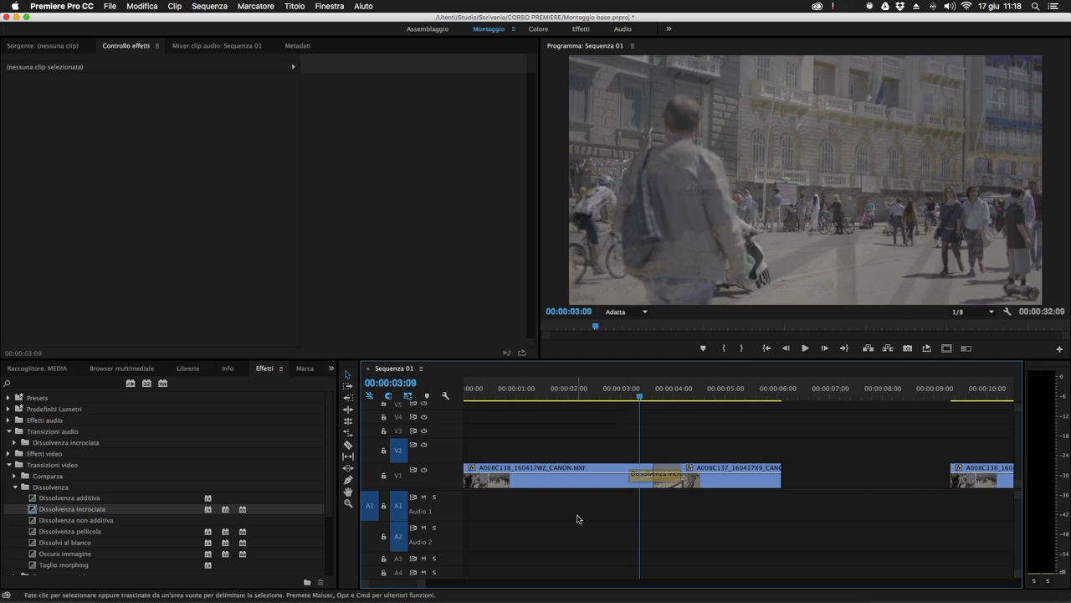
Step: Preview the dip-to-black transition on the second clip pair
key("minus")
left_click_drag(748, 395, 779, 395)
key("equal")
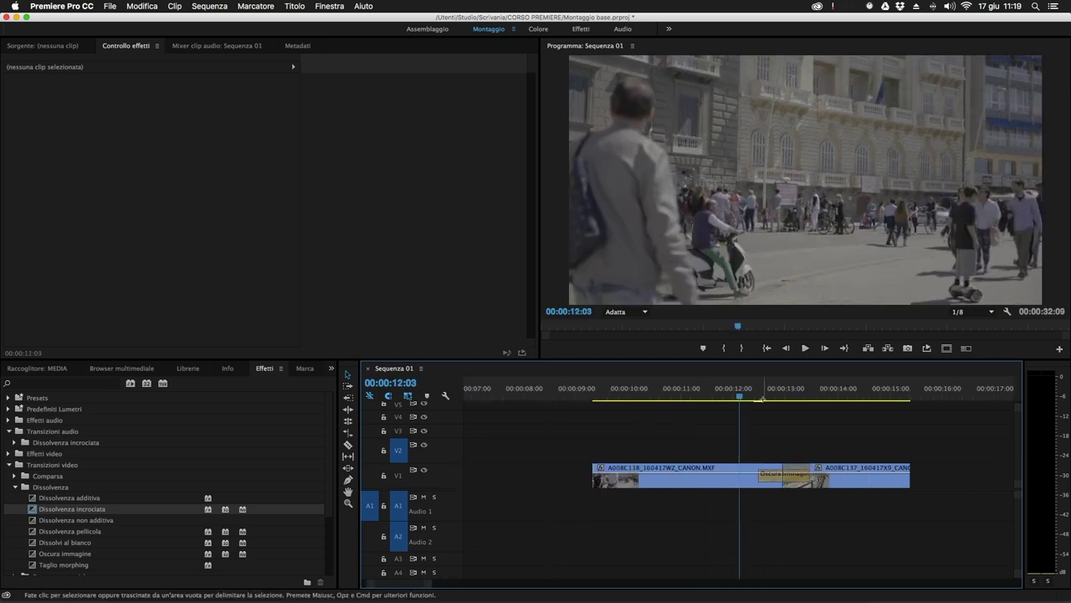
left_click(760, 397)
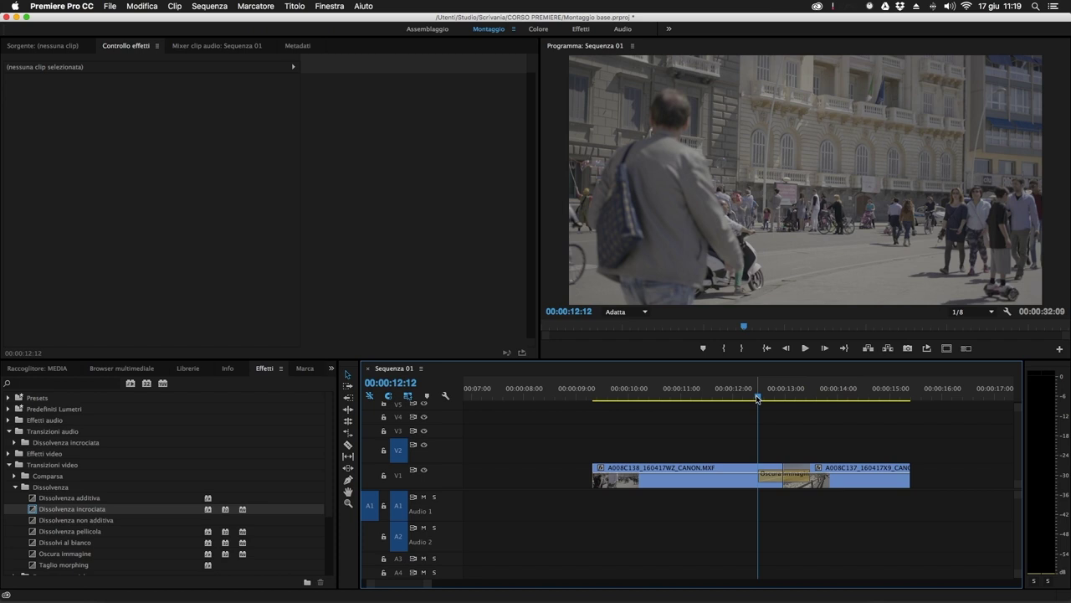
mouse_move(757, 393)
left_mouse_down()
mouse_move(738, 392)
mouse_move(833, 386)
mouse_move(645, 408)
mouse_move(747, 407)
left_mouse_up()
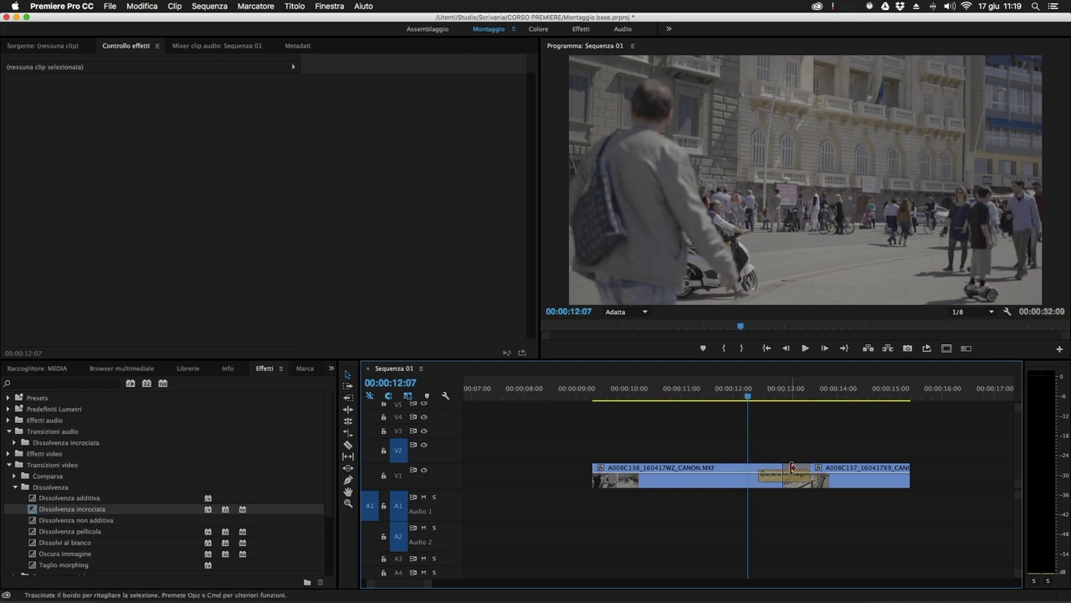
left_click_drag(748, 392, 816, 397)
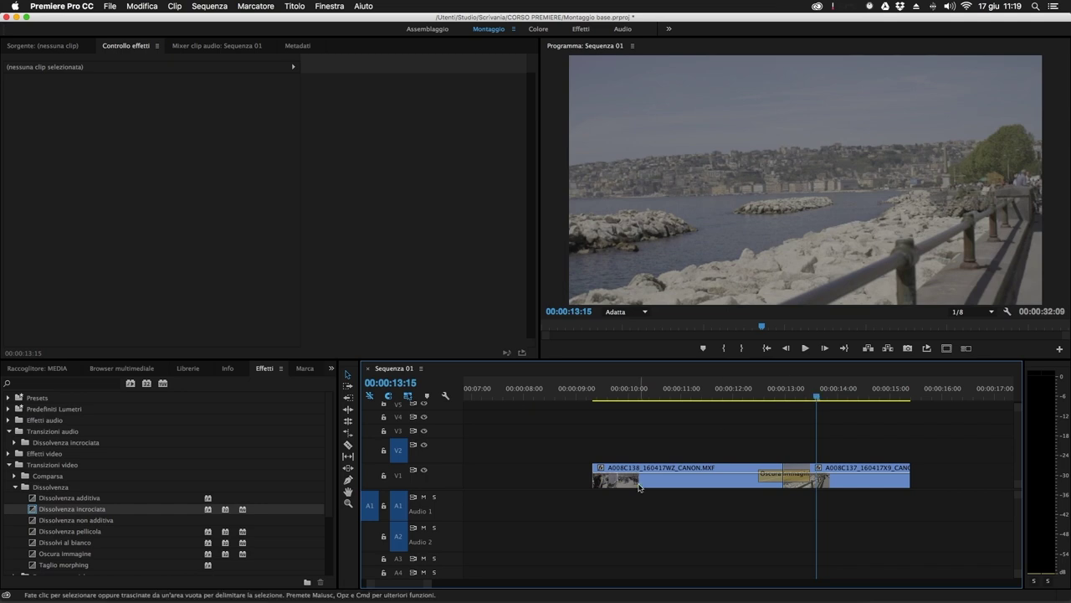
Step: Preview the dip-to-white transition on the third pair, then return to the first transition
key("minus")
left_click(742, 398)
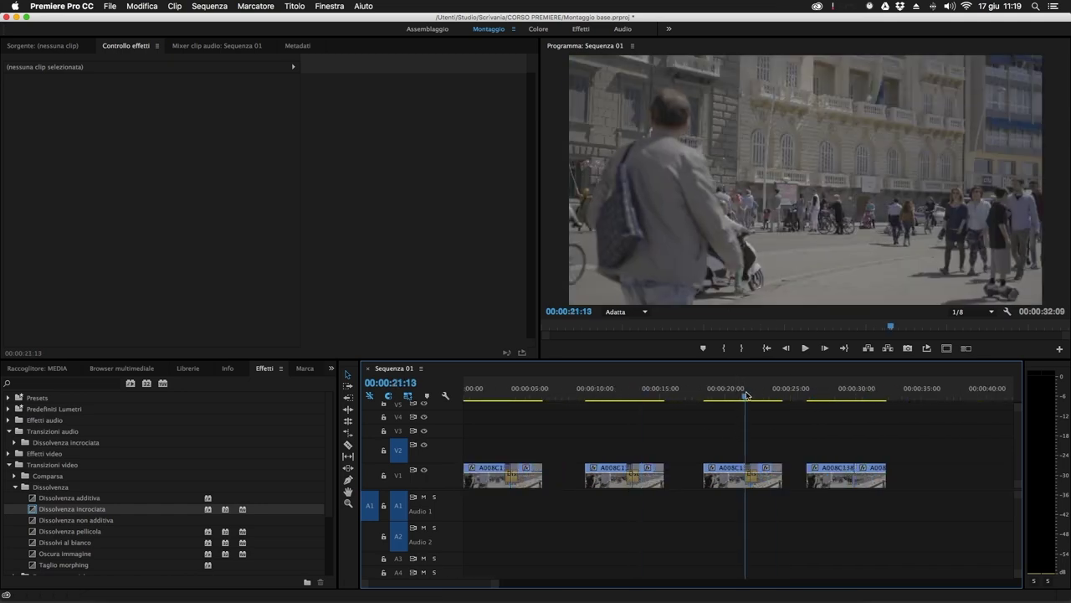
key("equal")
left_click_drag(738, 394, 790, 405)
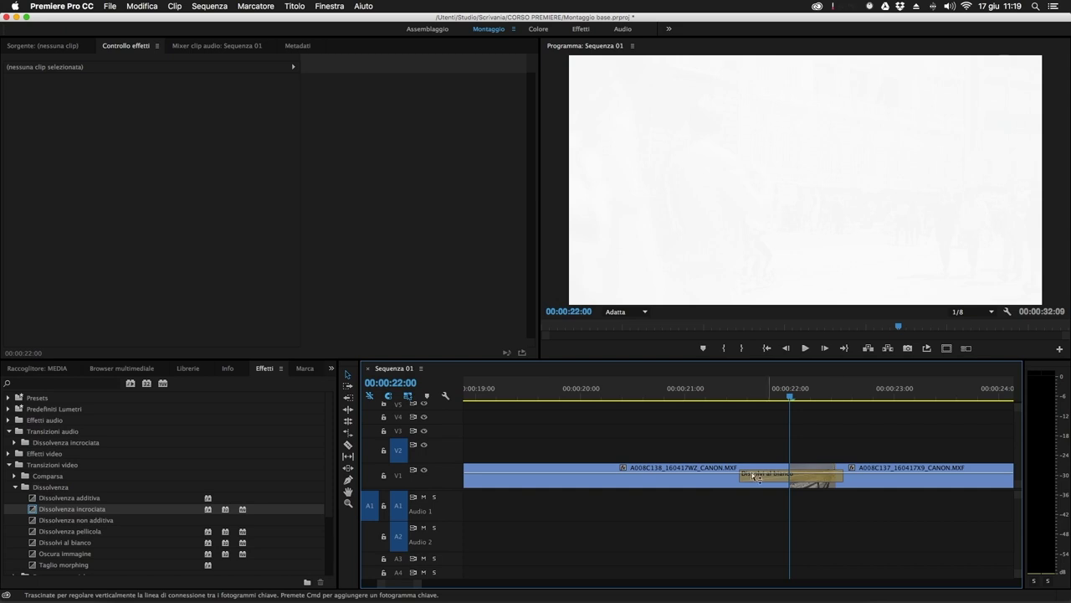
left_click_drag(790, 397, 879, 393)
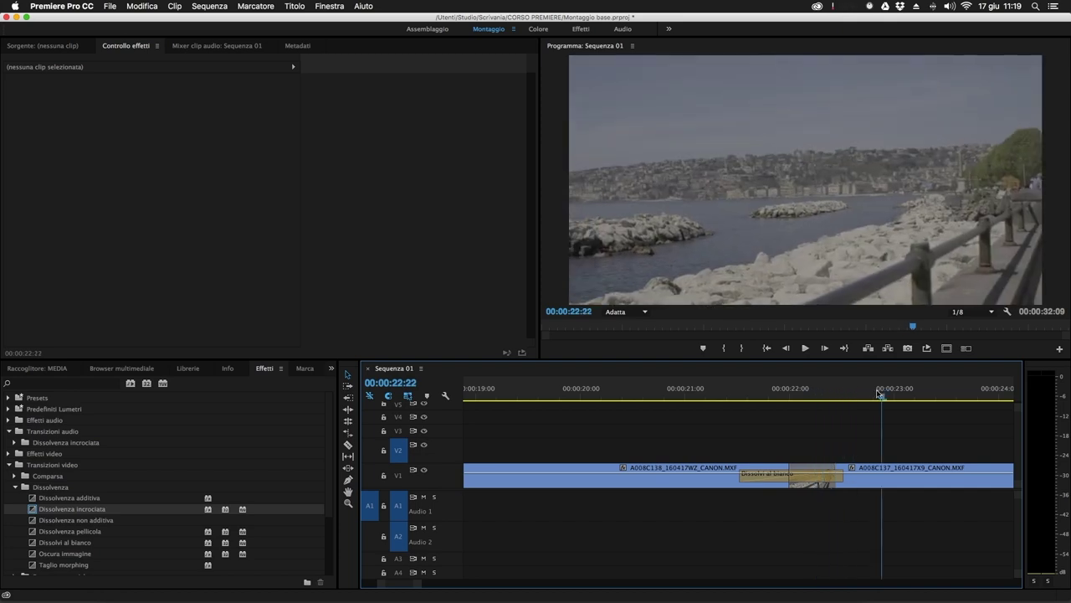
key("minus")
key("minus")
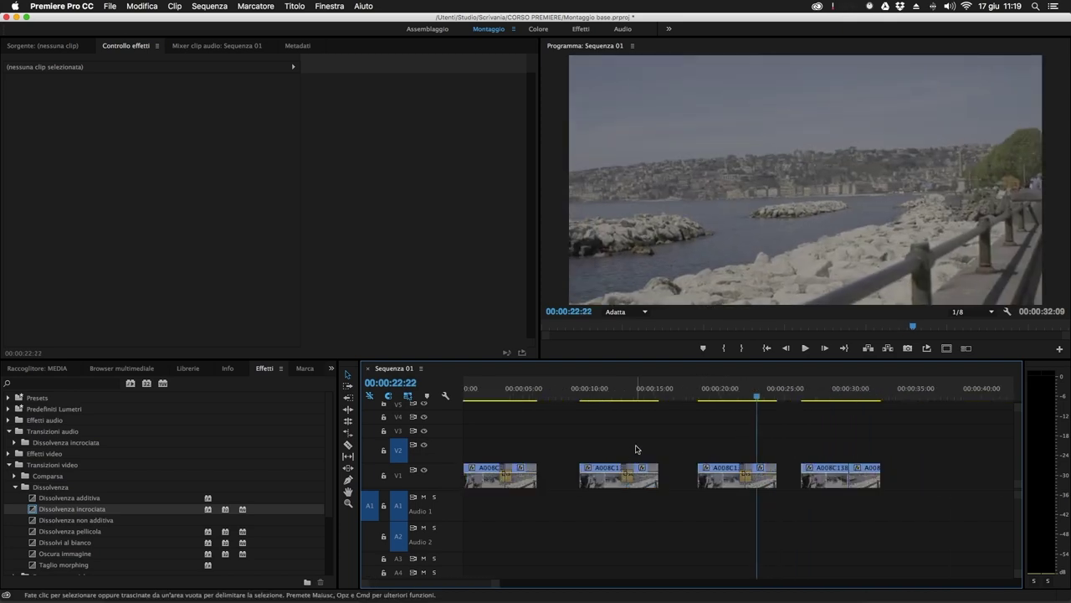
left_click(499, 390)
key("equal")
key("equal")
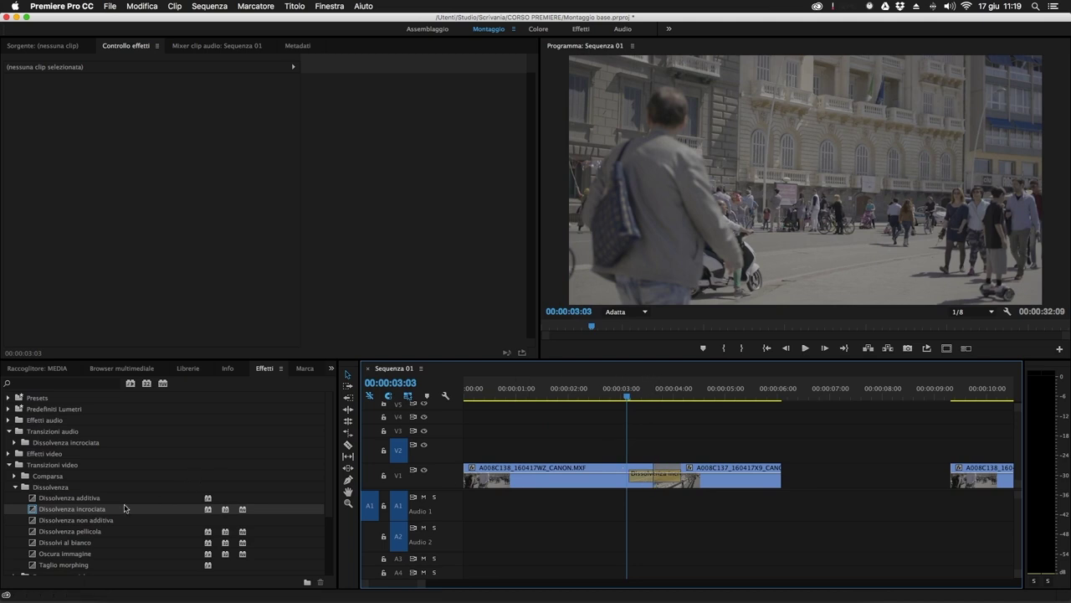
Step: Lengthen the first cross dissolve, slide it to start before the cut, and select both V1 clips
left_click_drag(629, 477, 585, 478)
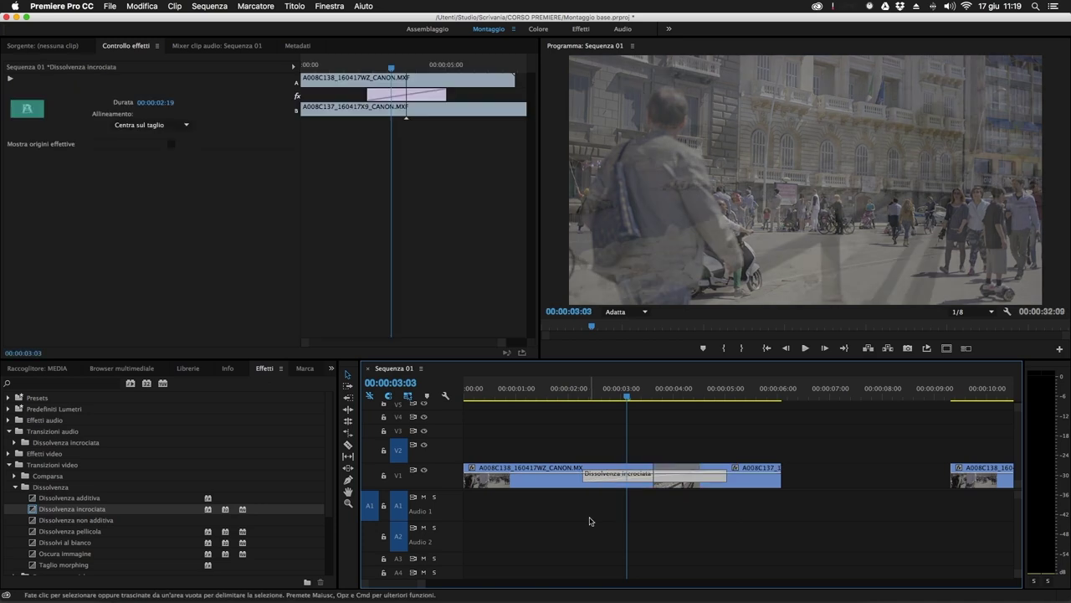
left_click_drag(690, 481, 623, 477)
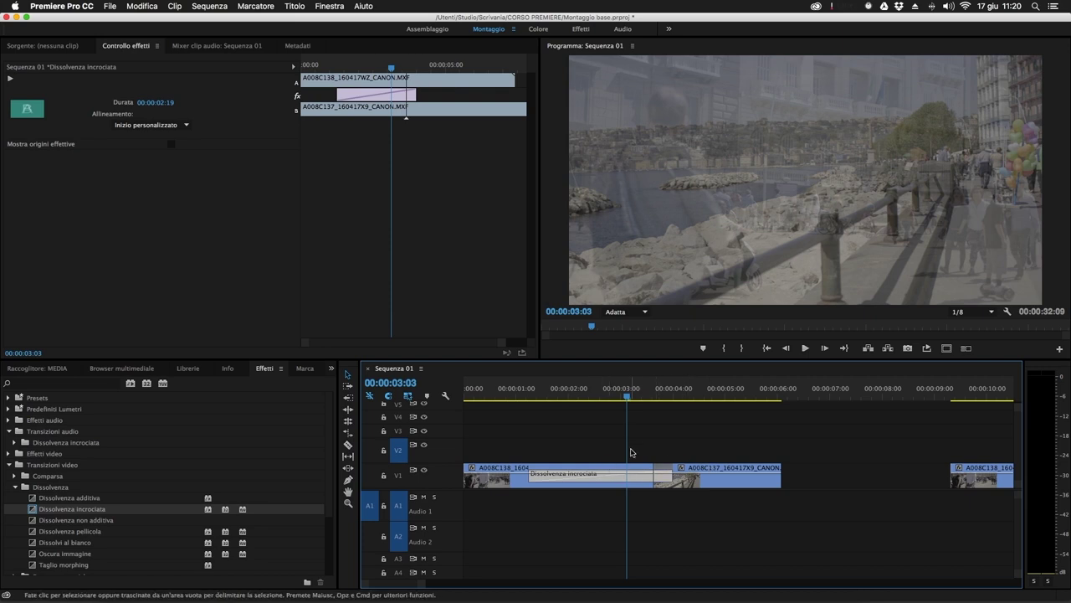
left_click(732, 475)
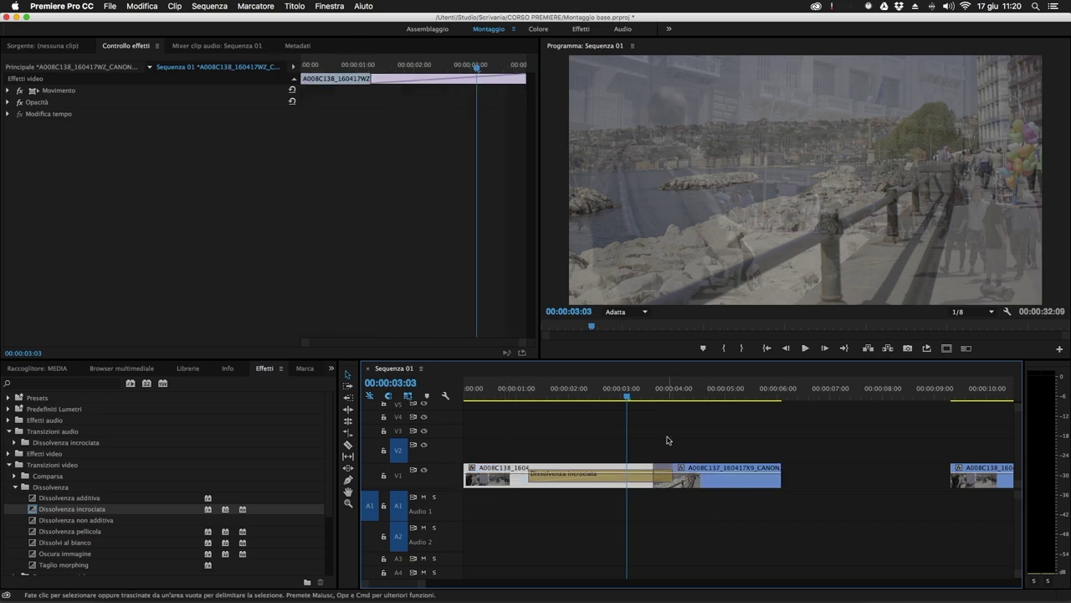
left_click(554, 485, "shift")
key("Home")
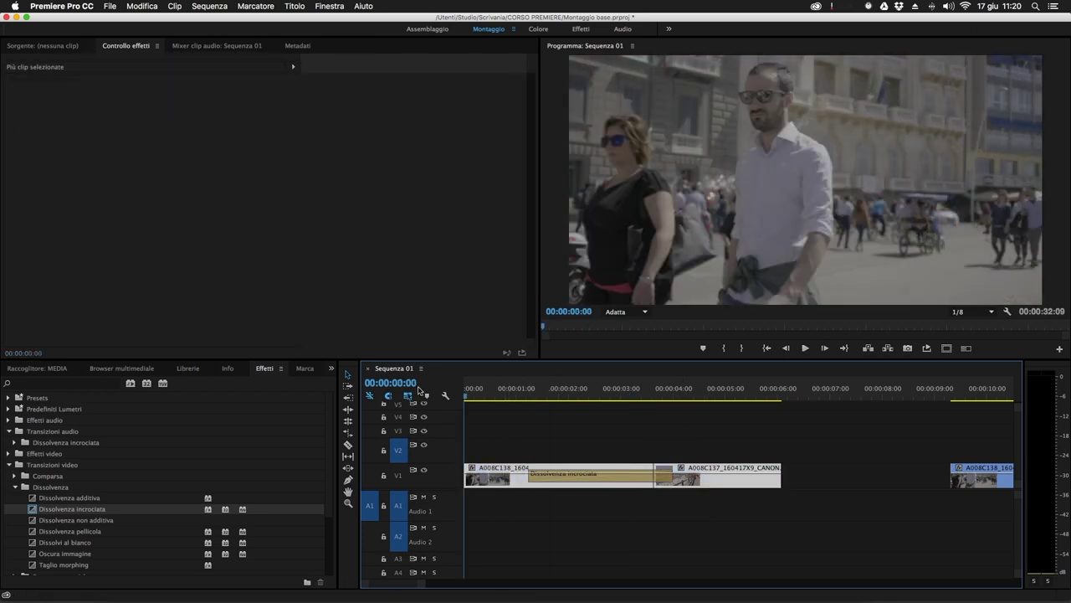
key("super+v")
left_click(629, 452)
key("Delete")
left_click_drag(617, 454, 532, 449)
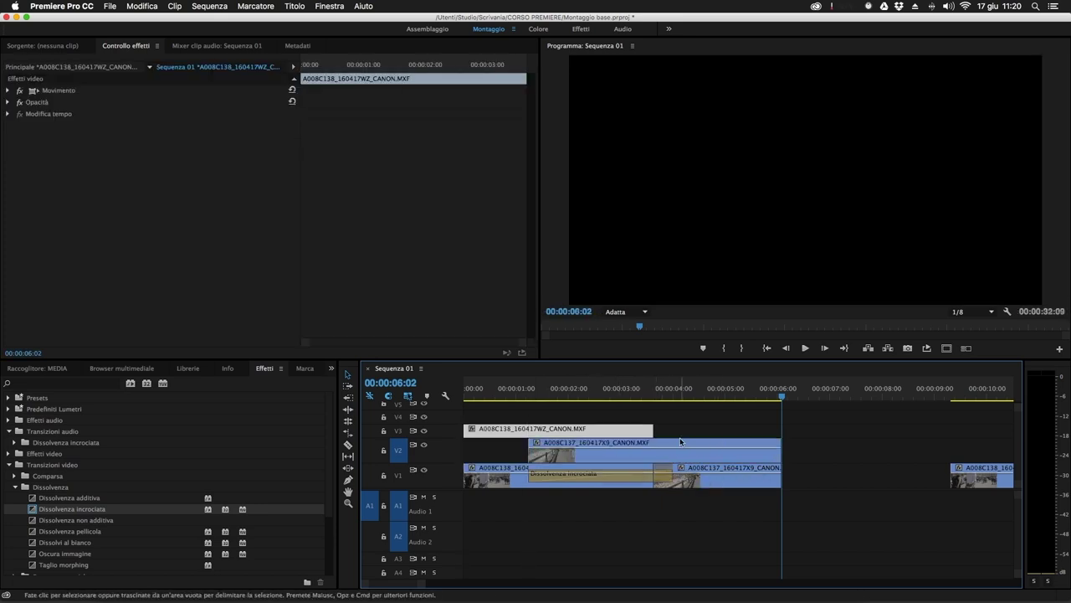
left_click_drag(652, 431, 658, 435)
left_click(656, 389)
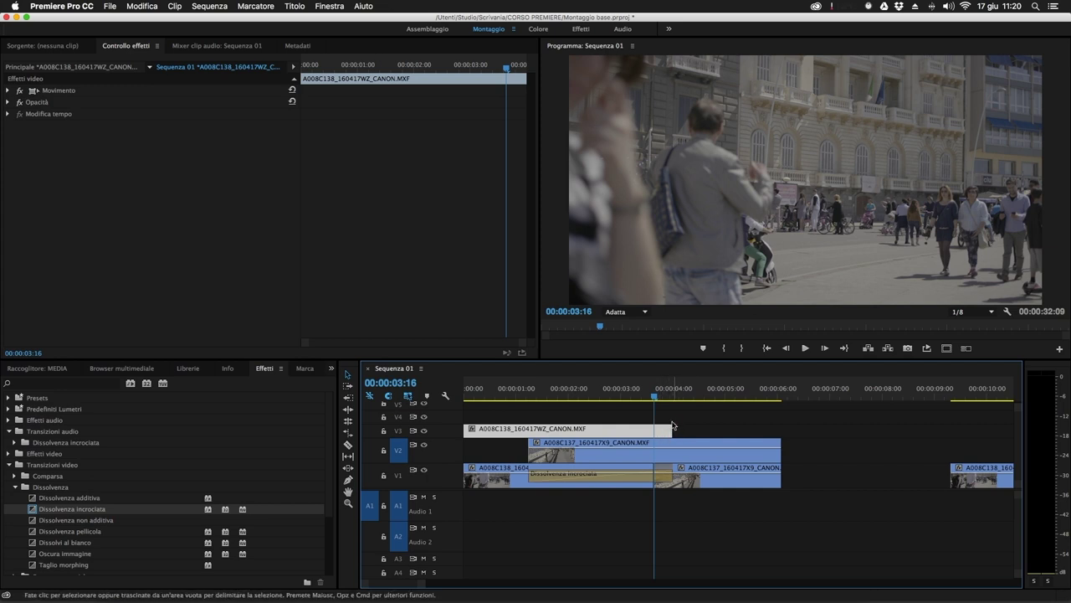
left_click_drag(691, 412, 623, 448)
key("Delete")
Step: Replace the first cut's transition with a new Dissolvenza incrociata at the first clip's start
key("minus")
key("minus")
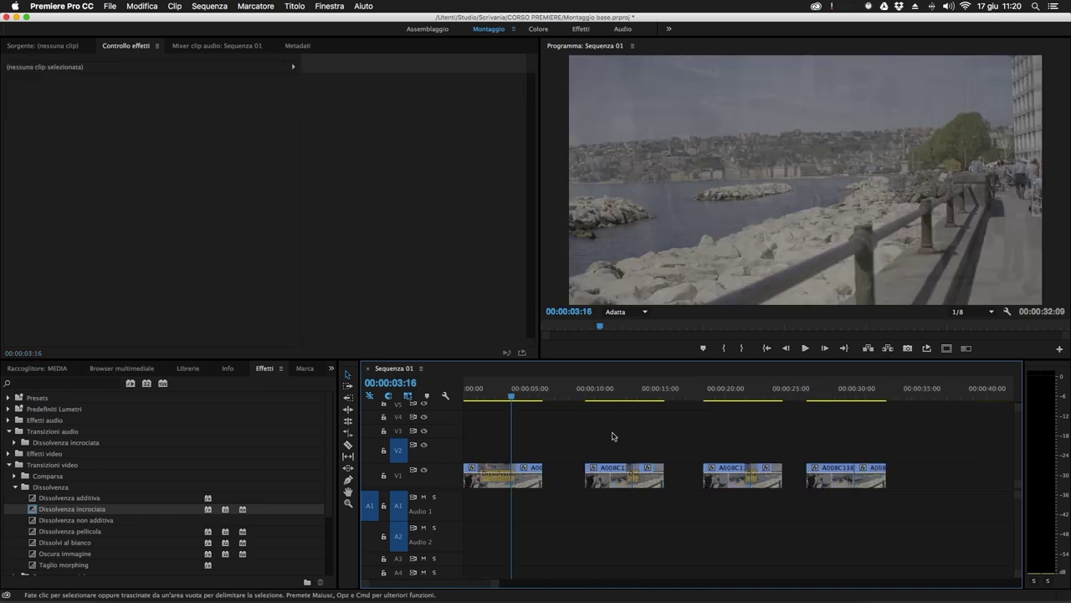
left_click(502, 480)
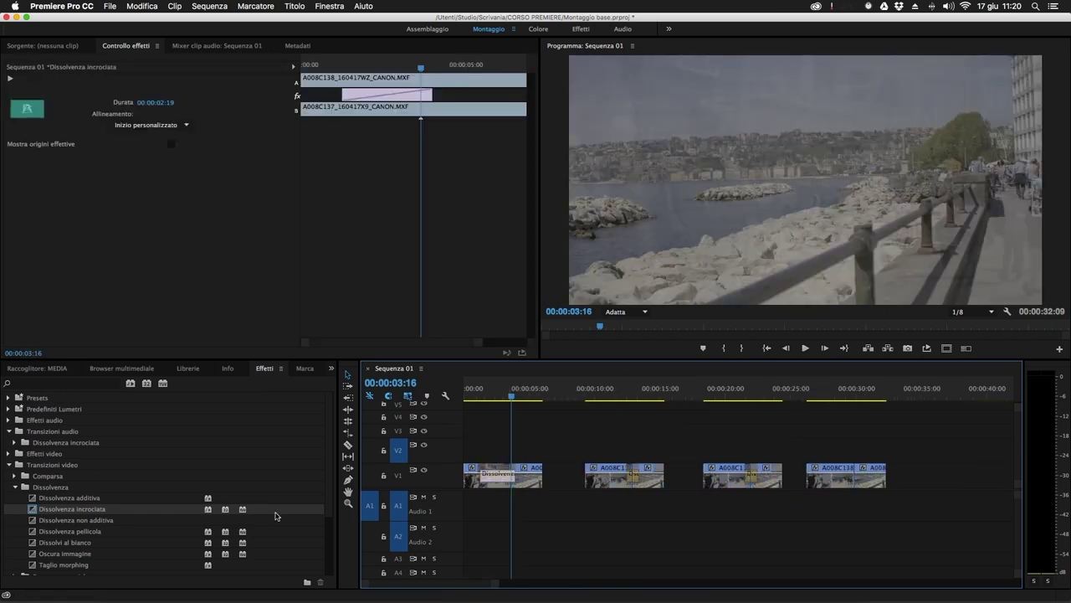
key("Delete")
left_click_drag(61, 512, 514, 482)
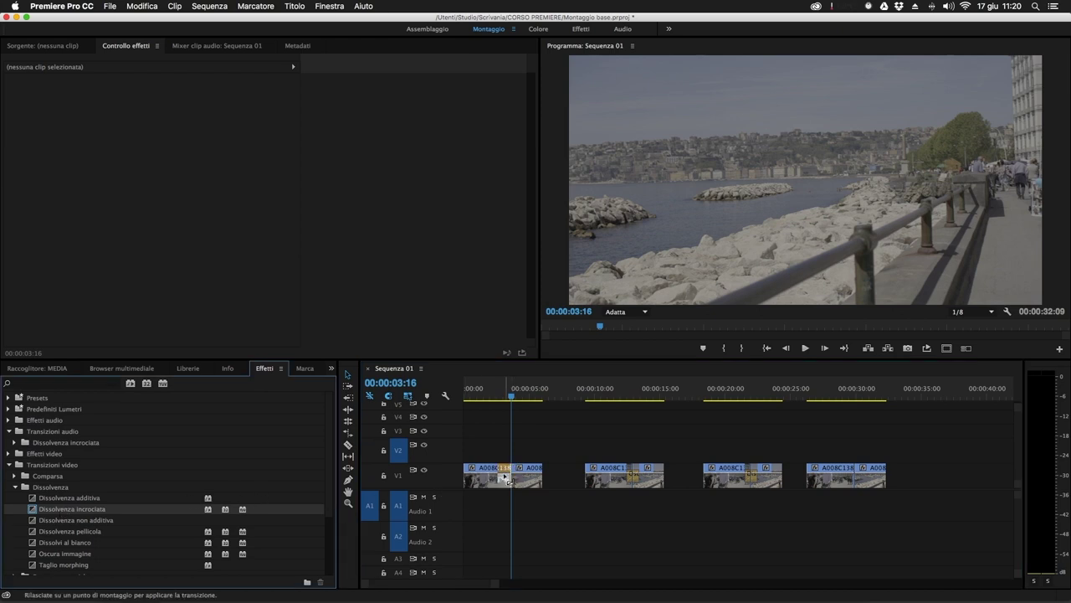
left_click_drag(512, 484, 472, 481)
Step: Play the sequence from the start, then stop at 00:00:00:00
key("Home")
key("space")
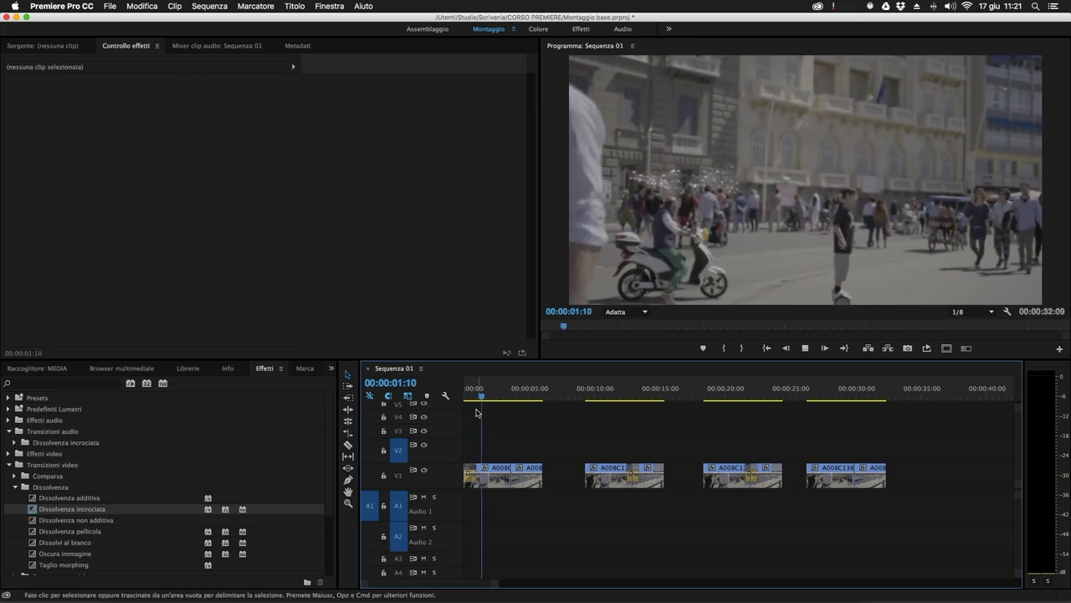
left_click(465, 397)
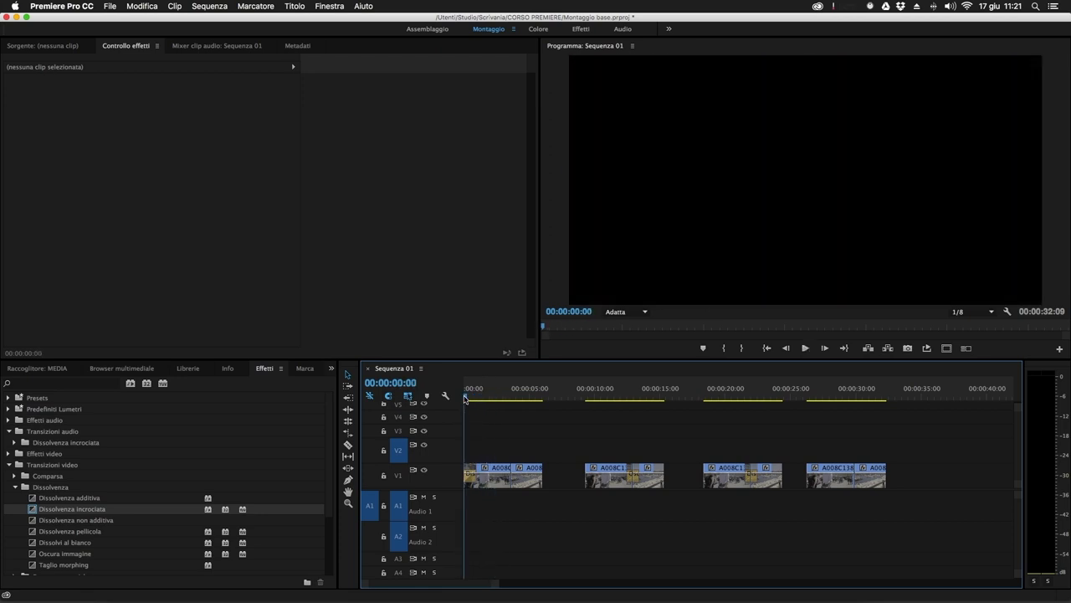
Step: Preview the opening seconds and delete the opening cross-dissolve on V1
key("equal")
key("equal")
key("equal")
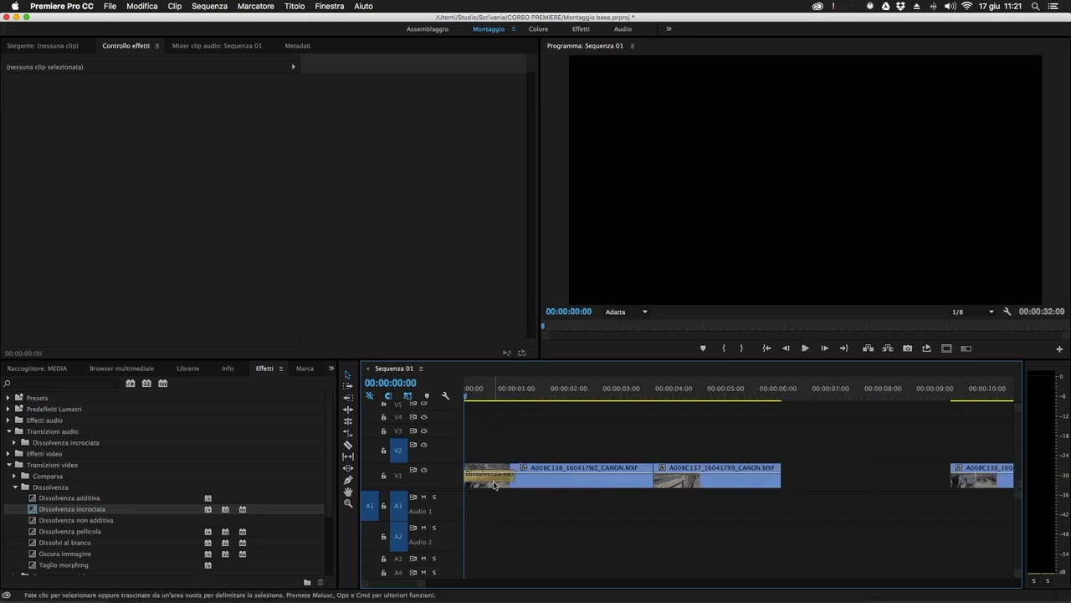
key("space")
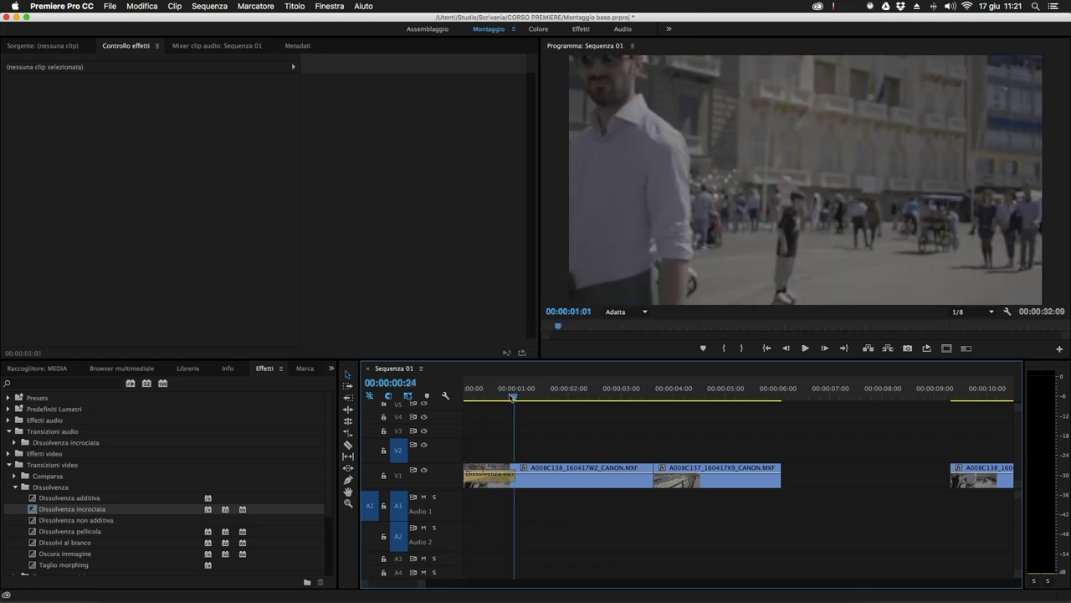
left_click(471, 397)
left_click_drag(470, 397, 456, 397)
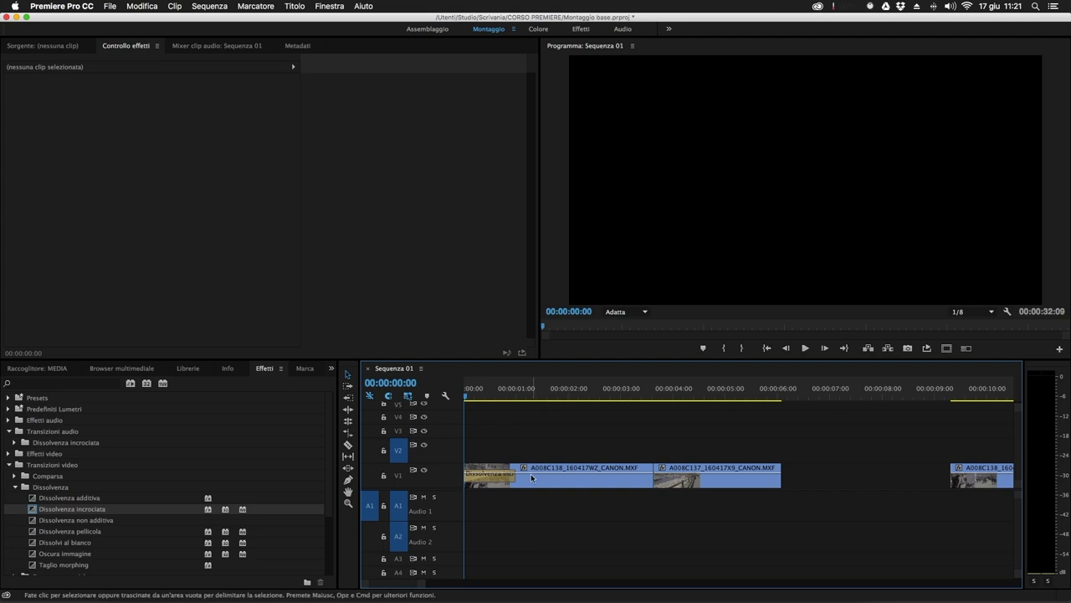
left_click(485, 480)
key("Delete")
Step: Test a cross-dissolve at the A008C138/A008C137 cut, butt the clips together, then remove it
left_click_drag(691, 482, 723, 481)
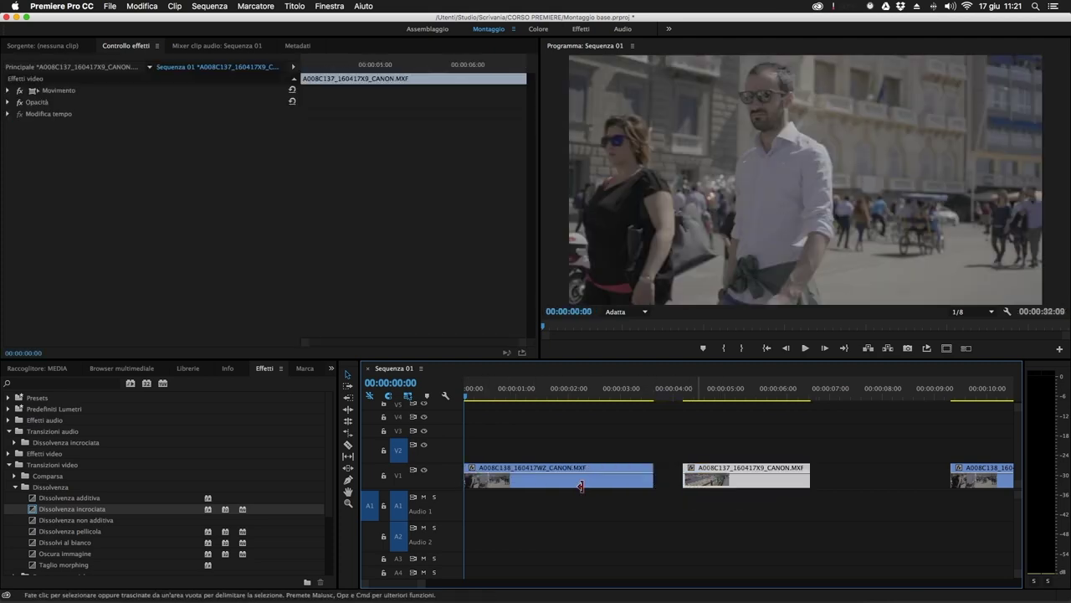
left_click_drag(83, 507, 569, 503)
left_click_drag(649, 476, 650, 475)
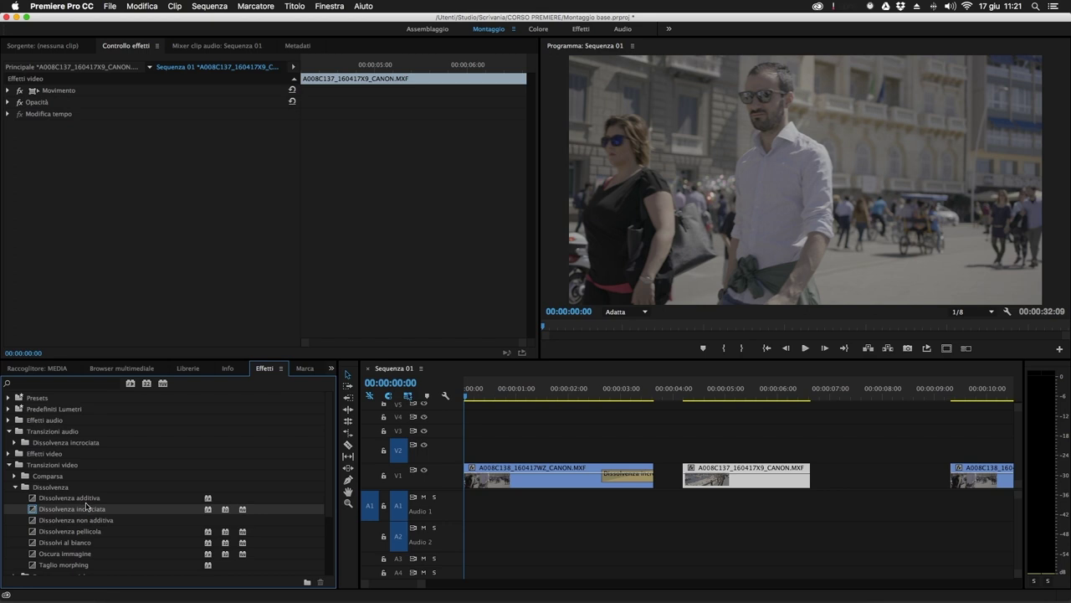
left_click_drag(753, 486, 740, 489)
left_click_drag(593, 394, 656, 409)
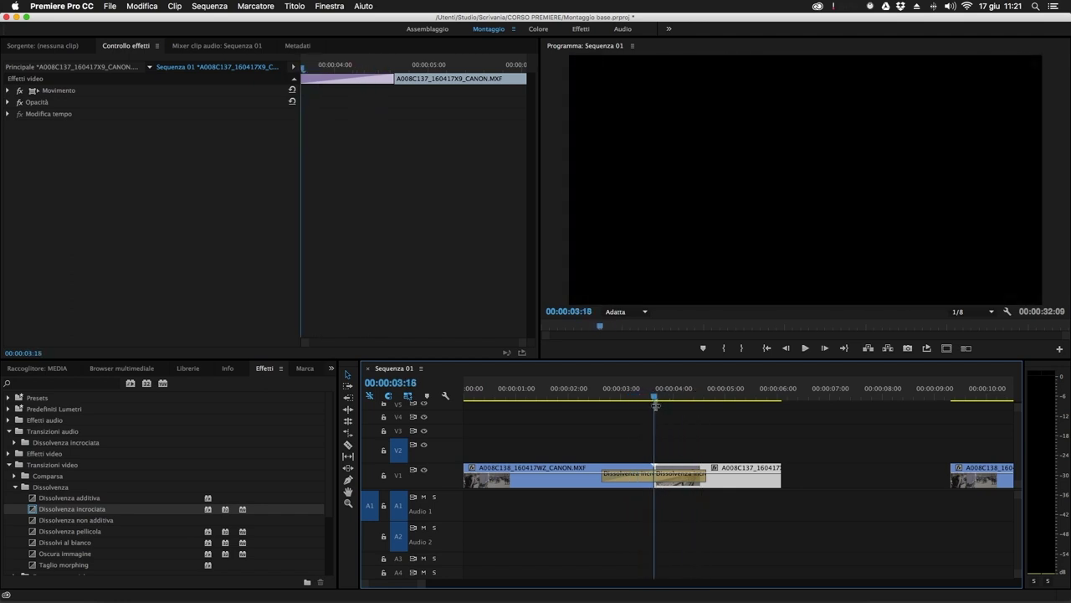
left_click_drag(655, 406, 620, 406)
left_click(632, 482)
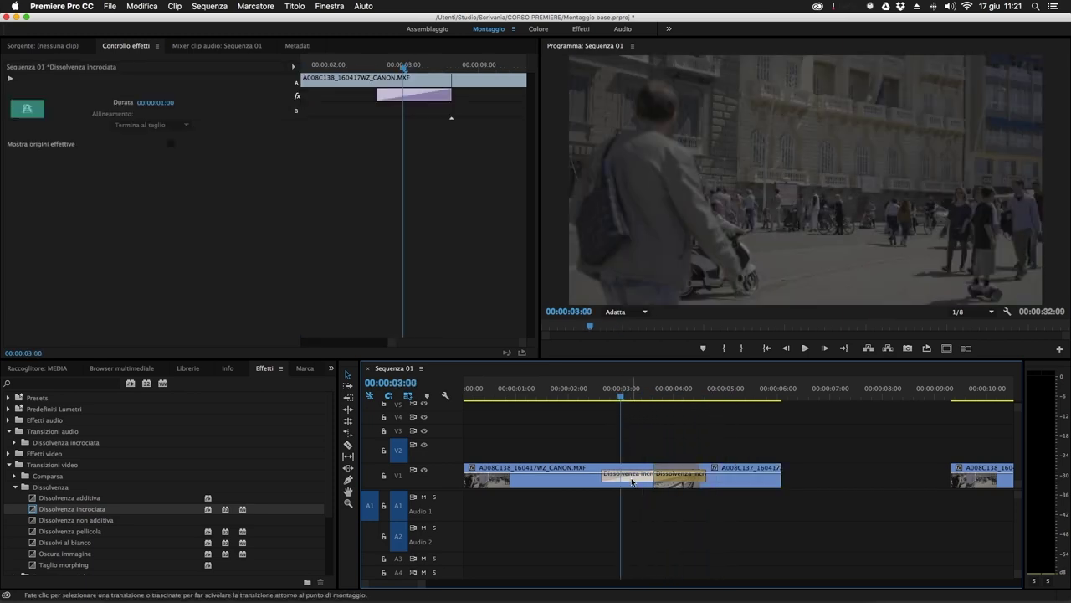
key("Delete")
Step: Apply Oscura immagine to the V1 cut between A008C138 and A008C137 and scrub through the dip
scroll(167, 546, "down", 1)
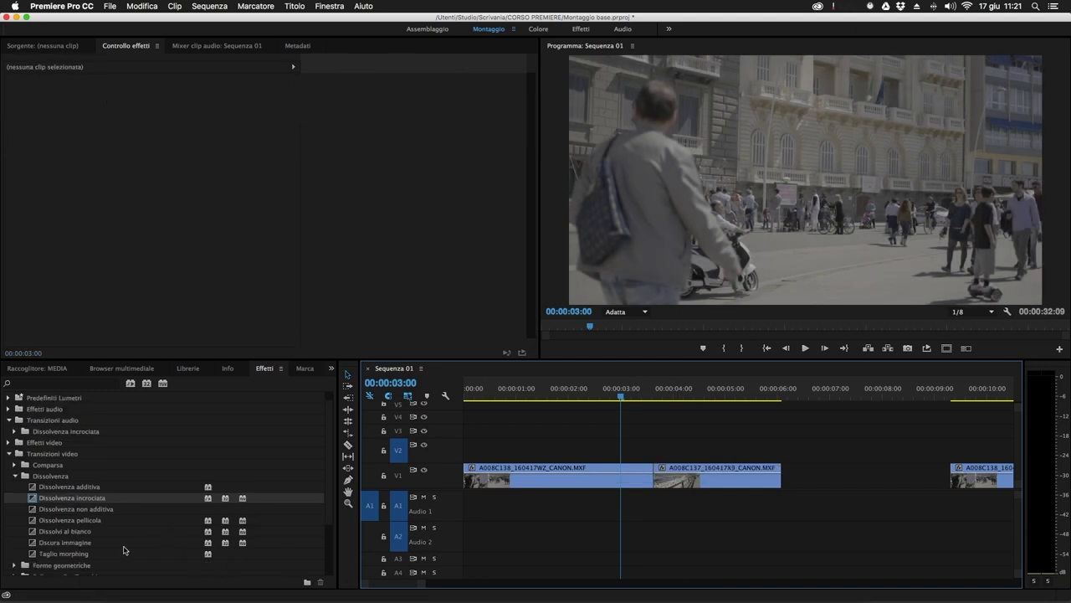
left_click_drag(82, 542, 601, 479)
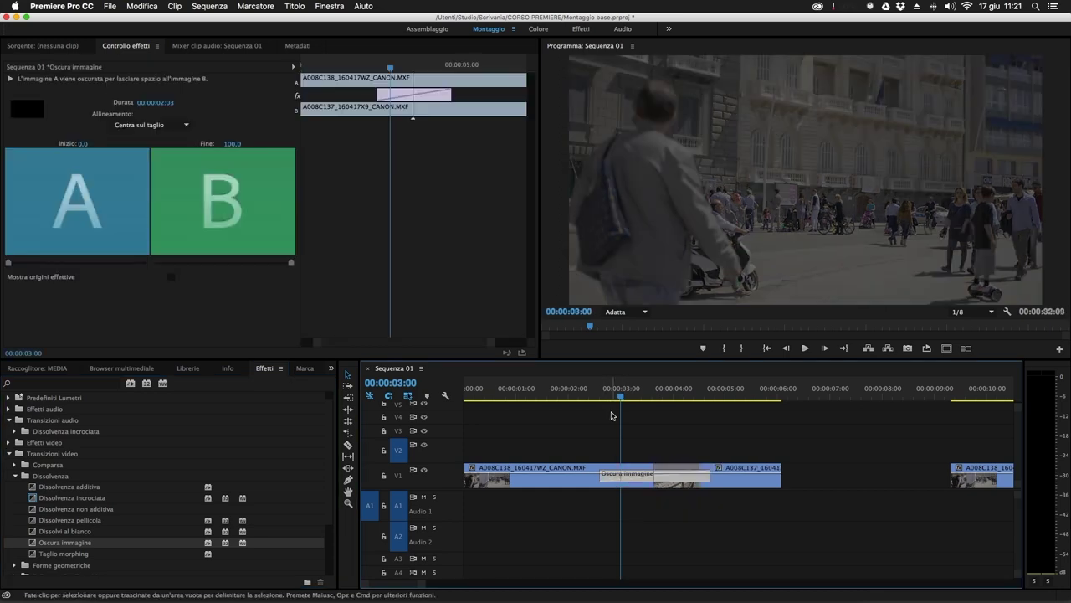
left_click_drag(622, 400, 699, 407)
key("shift+Left")
key("shift+Left")
key("shift+Left")
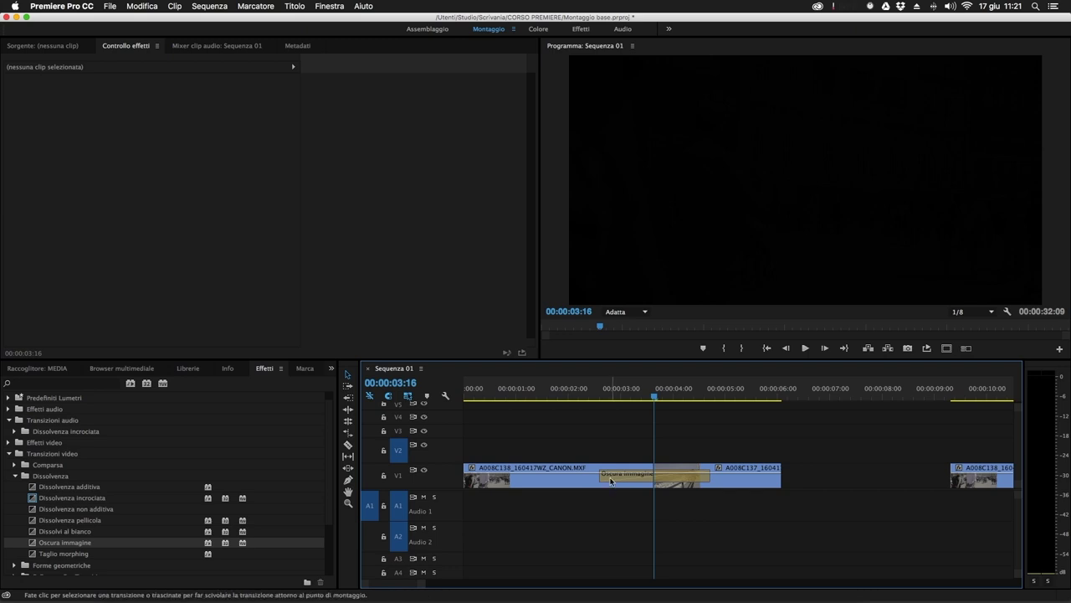
Step: Try longer and shorter lengths, then restore the transition to 00:00:02:03 centred on the cut
left_click(611, 481)
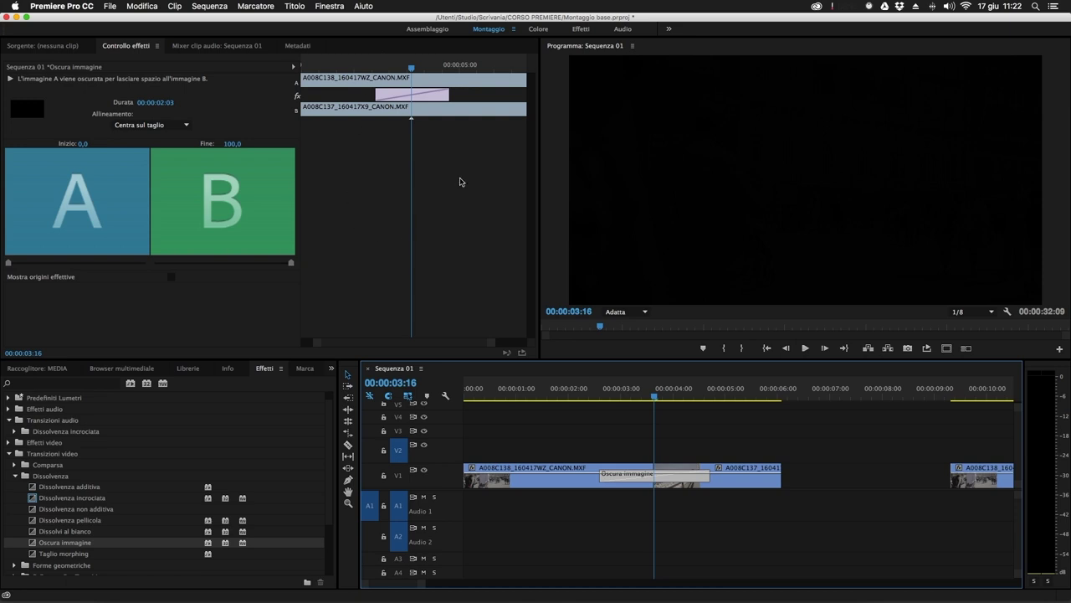
left_click_drag(313, 342, 229, 347)
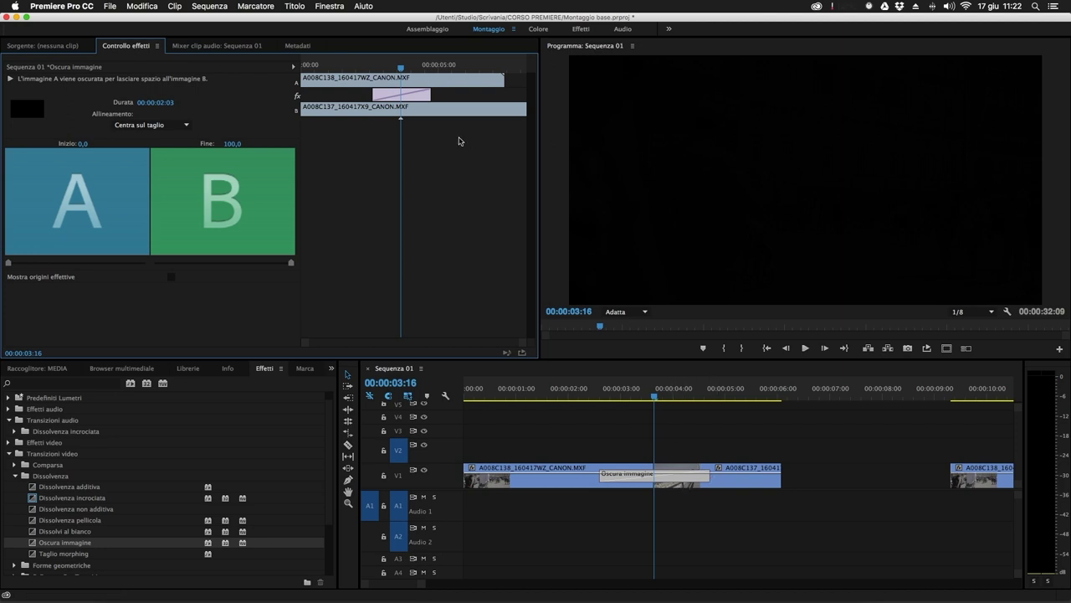
left_click_drag(430, 96, 508, 96)
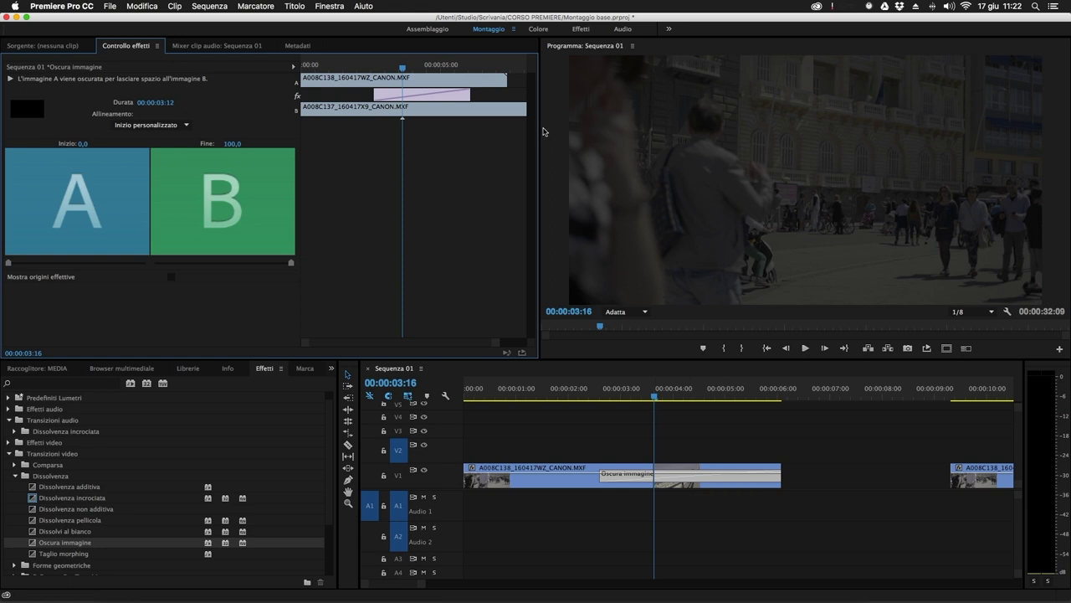
mouse_move(469, 95)
left_mouse_down()
mouse_move(455, 97)
mouse_move(604, 101)
mouse_move(460, 87)
mouse_move(470, 91)
left_mouse_up()
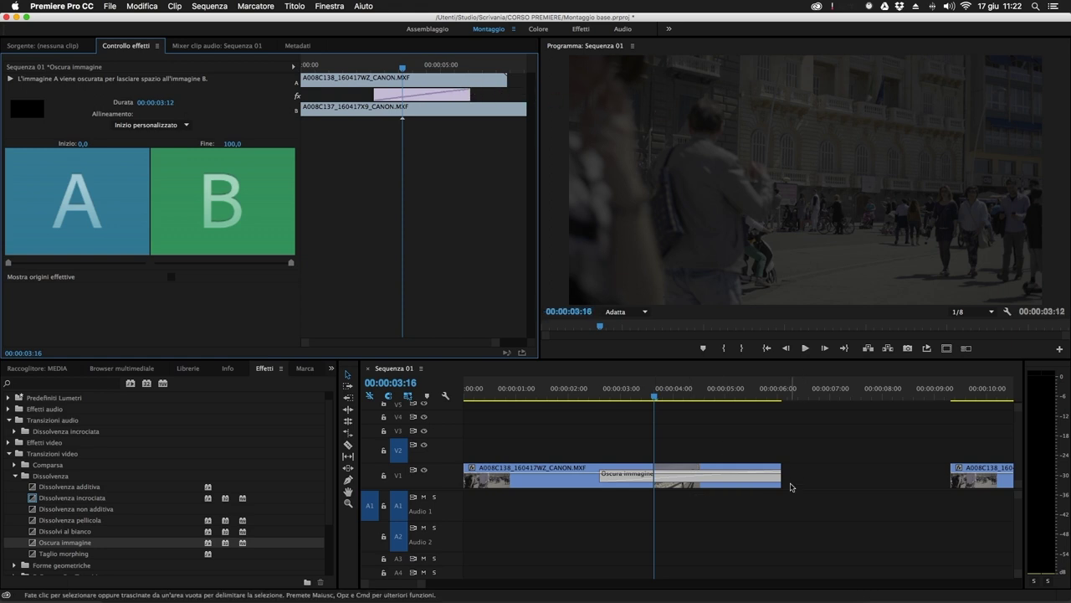
left_click_drag(778, 461, 710, 462)
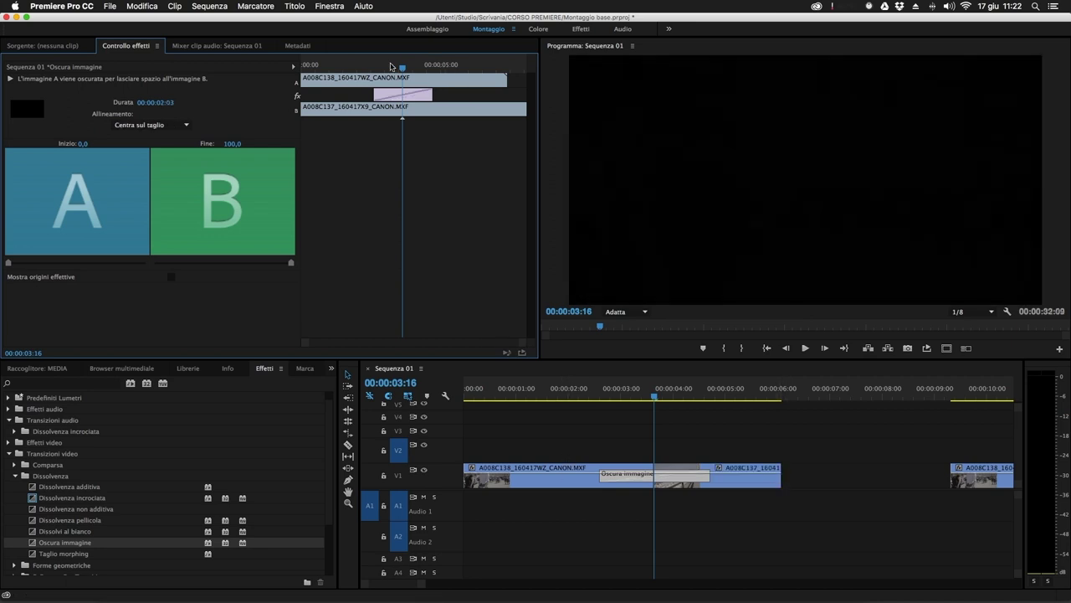
Step: Slide the transition across the cut and try each alignment, ending on Termina al taglio
left_click_drag(398, 95, 437, 95)
left_click_drag(698, 478, 548, 495)
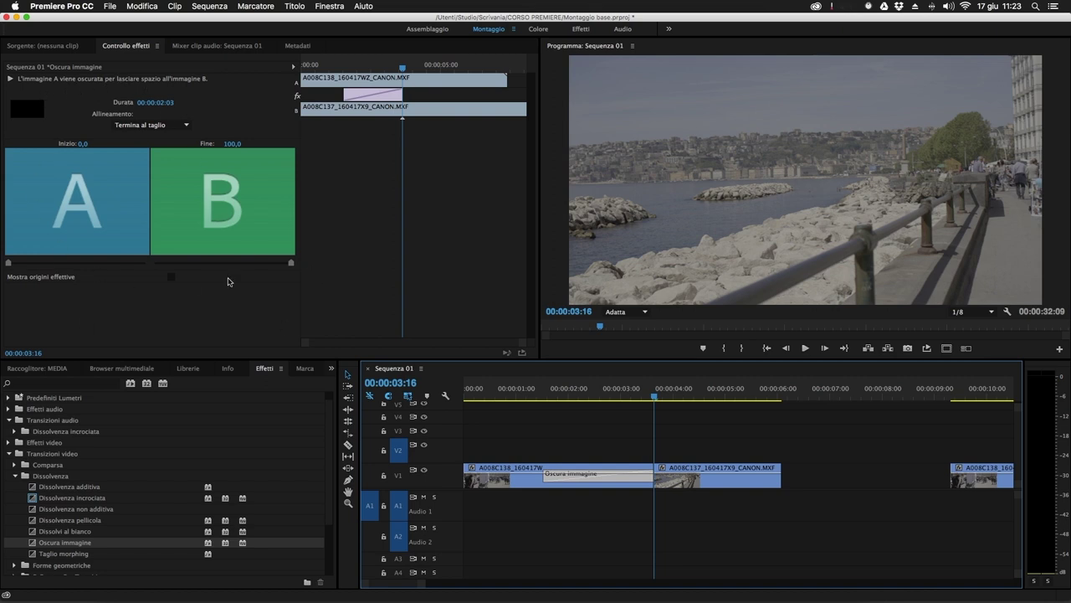
left_click(187, 126)
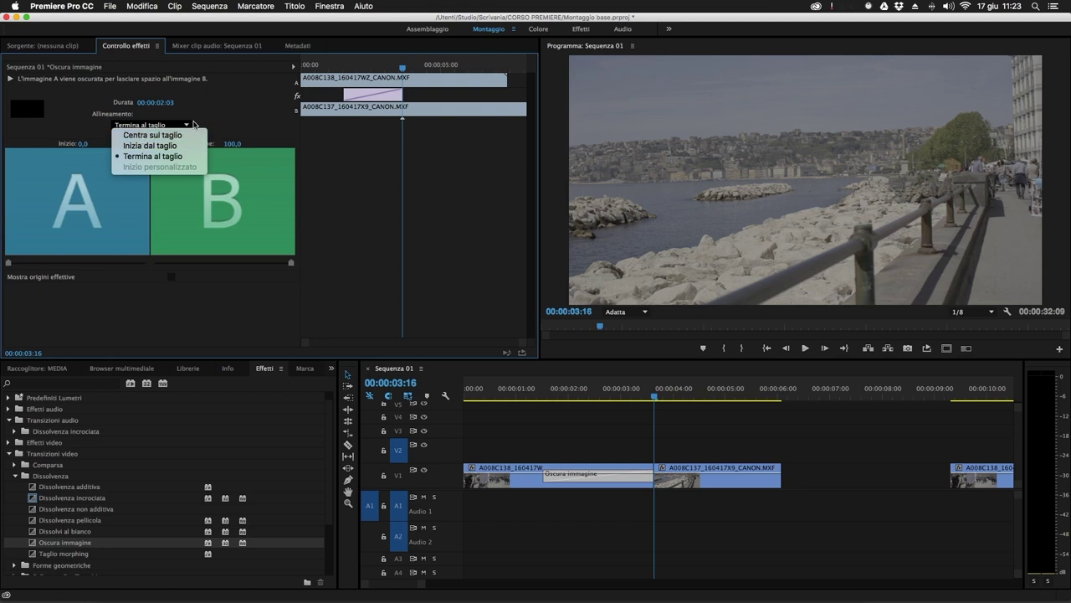
left_click(186, 134)
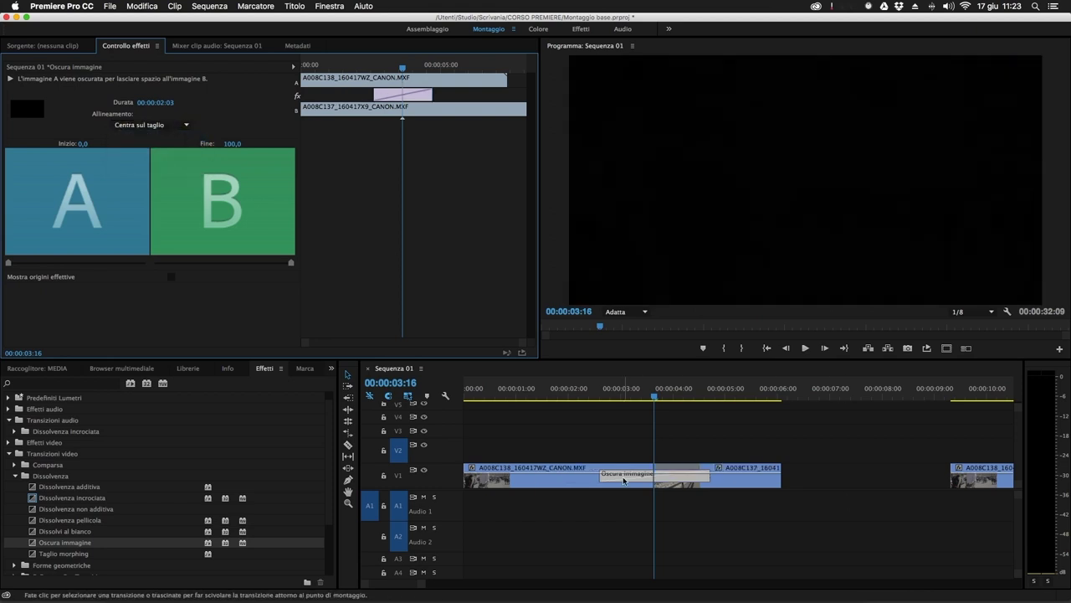
left_click(166, 126)
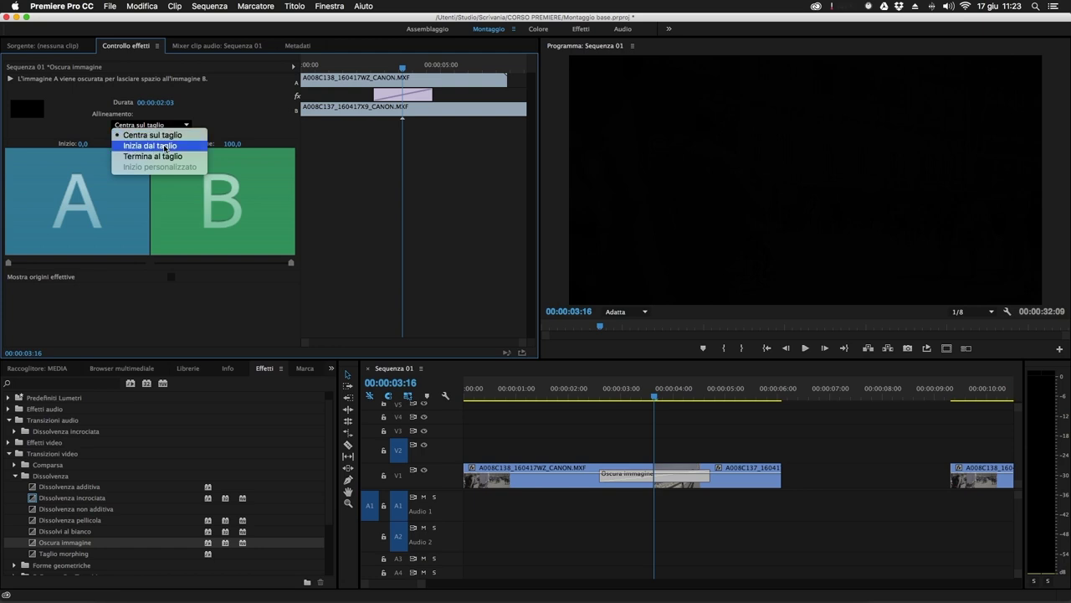
left_click(166, 146)
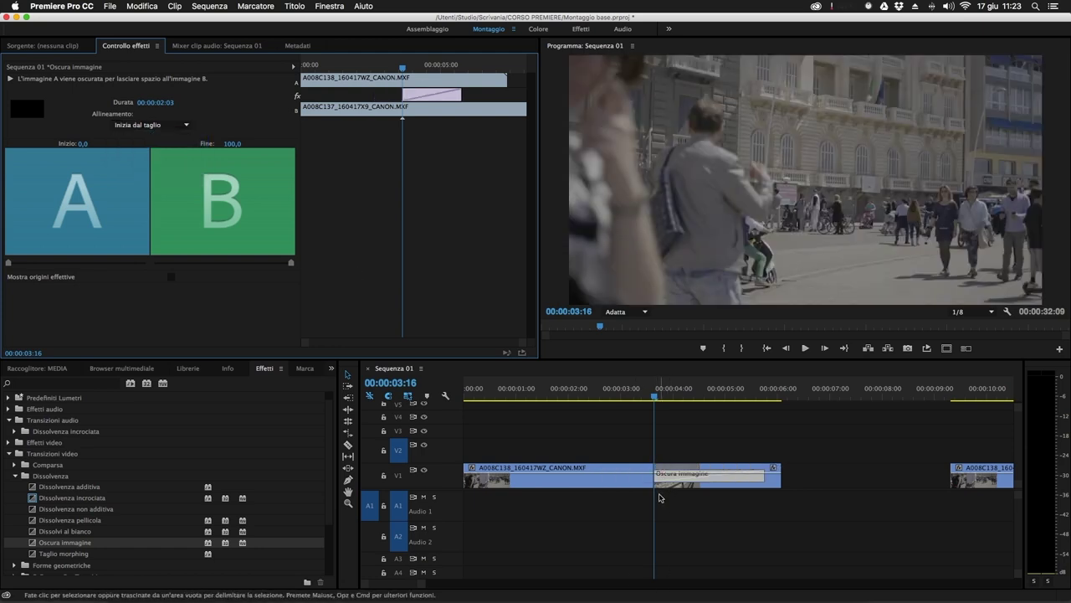
left_click(161, 128)
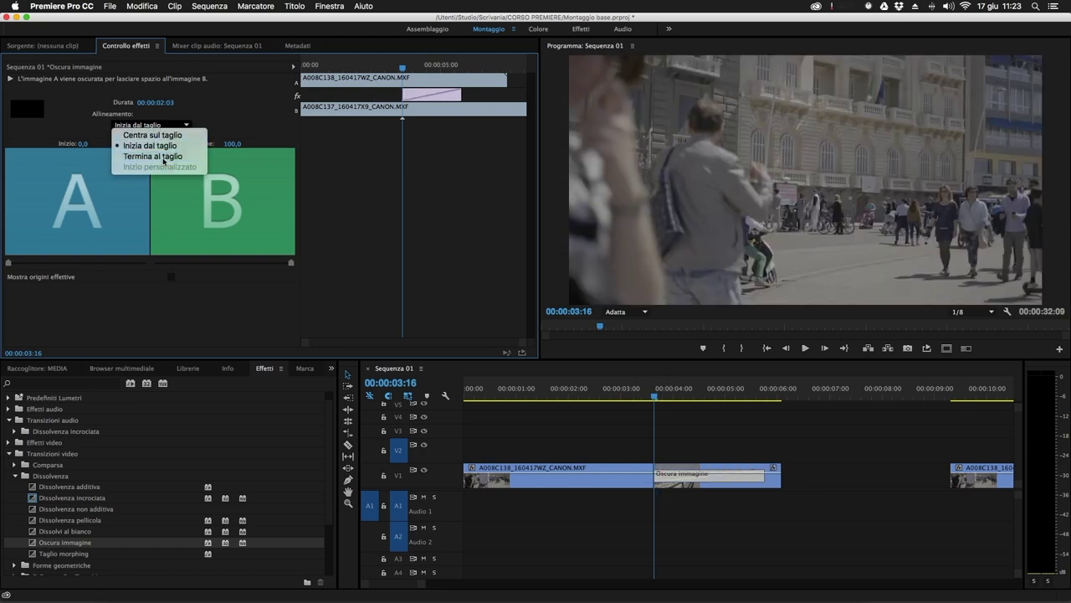
left_click(165, 156)
Step: Test the start amount with and without Mostra origini effettive, leaving it at 0
left_click(654, 396)
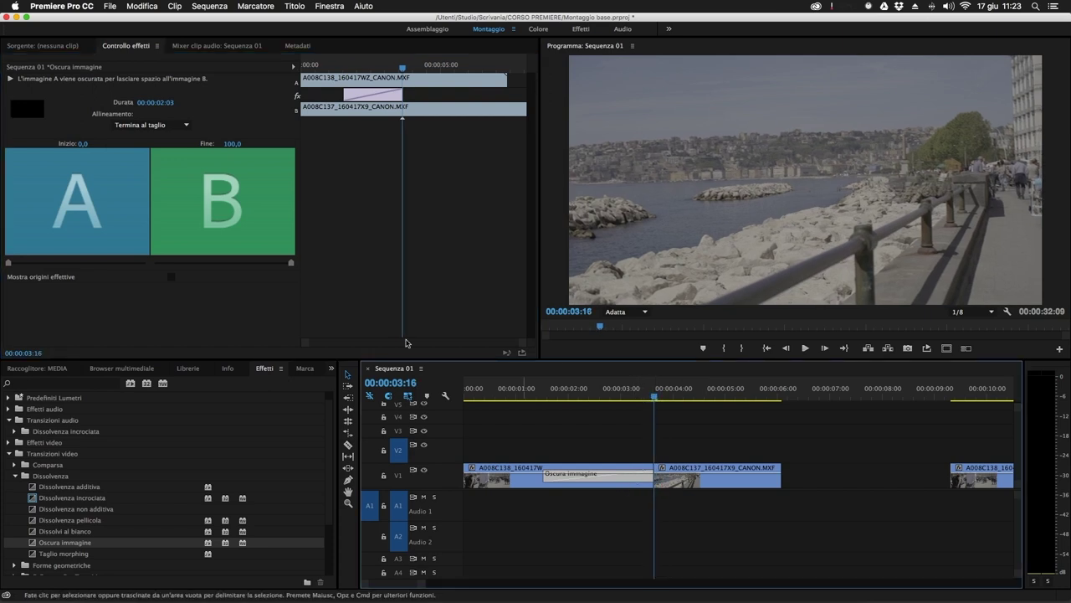
mouse_move(21, 263)
left_mouse_down()
mouse_move(138, 269)
mouse_move(7, 266)
left_mouse_up()
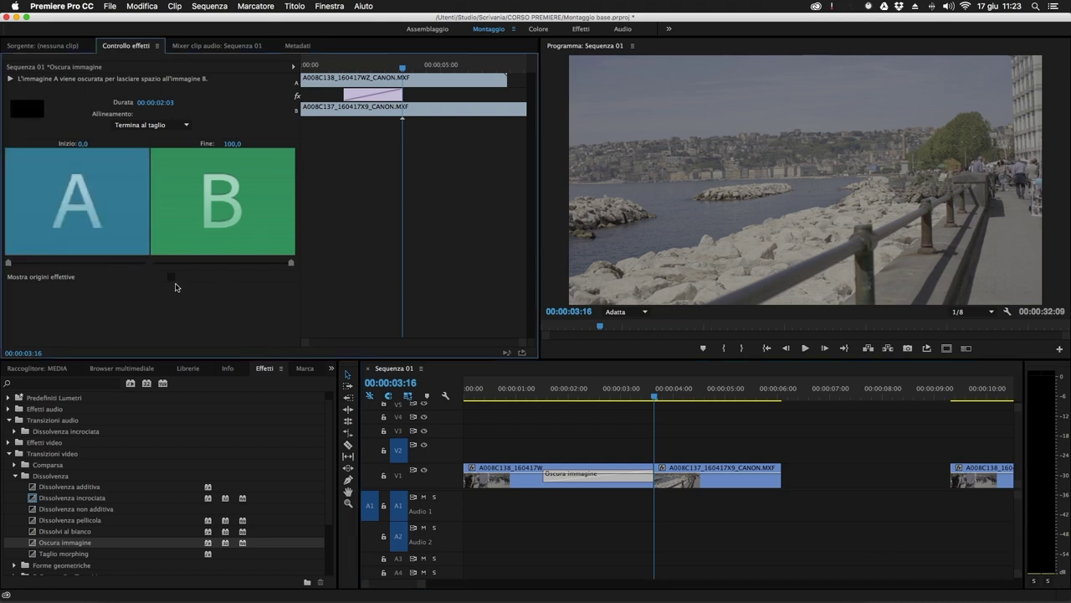
left_click(172, 277)
left_click_drag(27, 265, 2, 278)
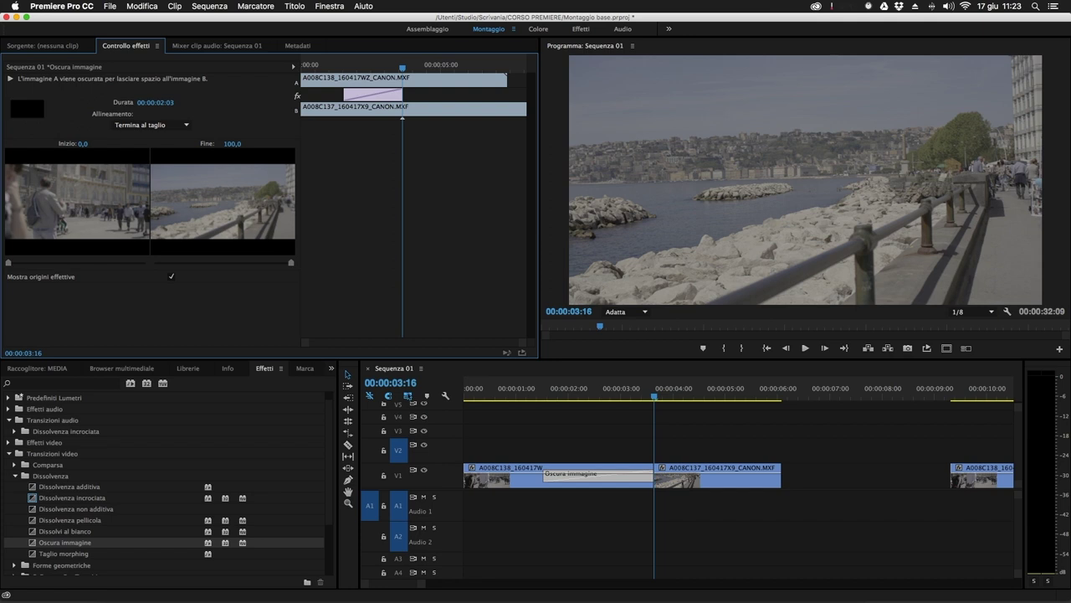
left_click(171, 278)
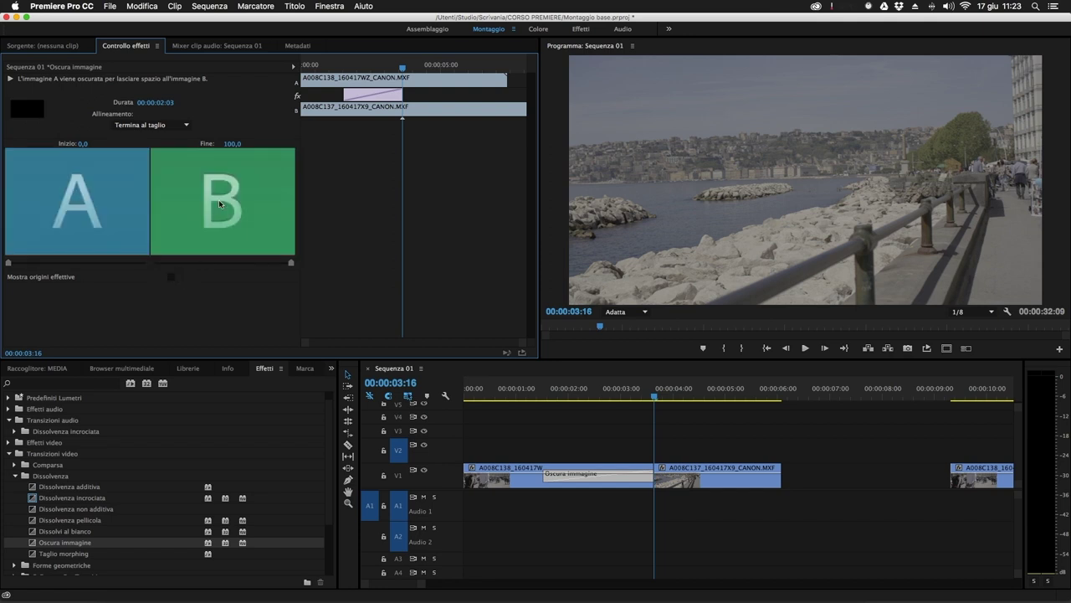
Step: Play the dip to black across the cut
left_click_drag(623, 397, 549, 397)
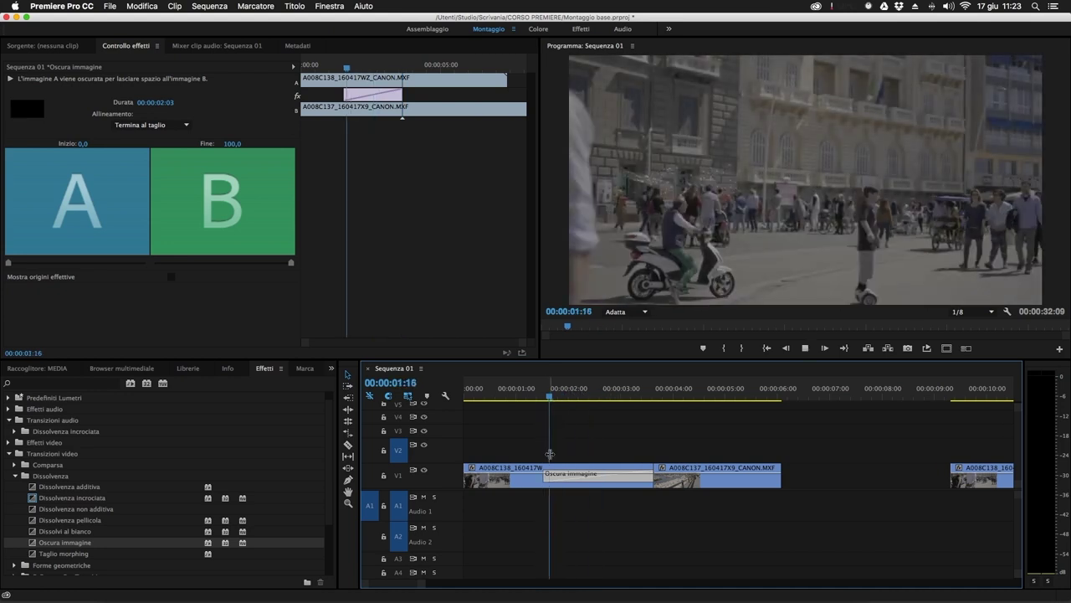
key("space")
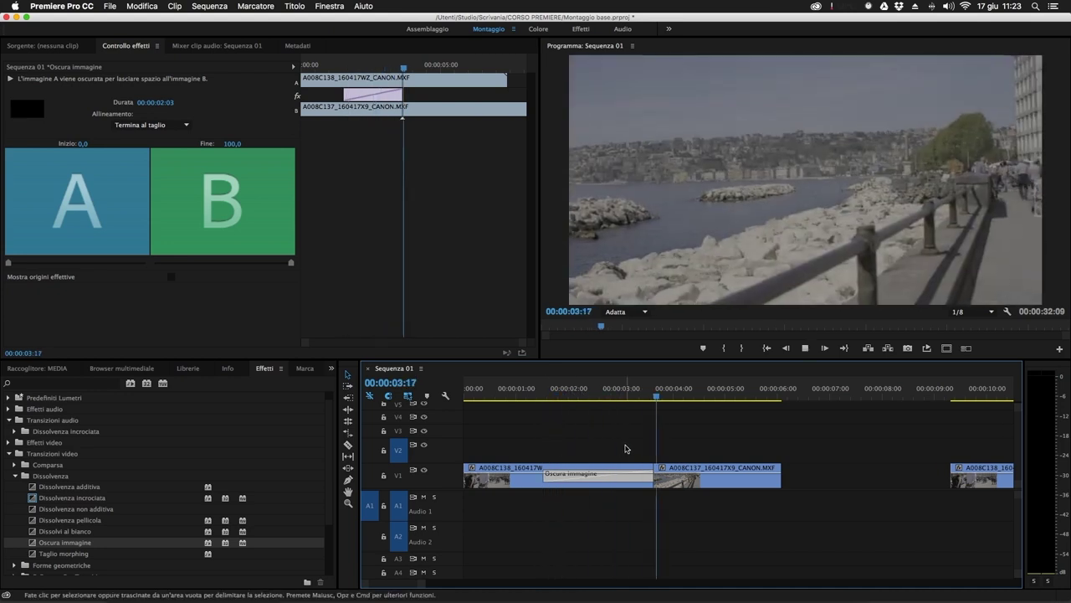
key("space")
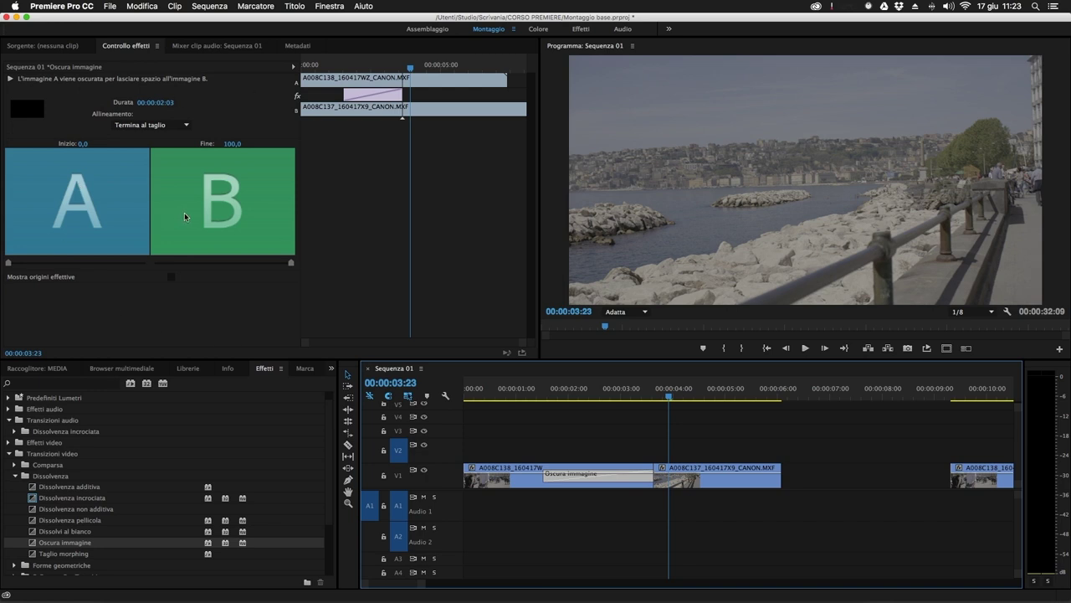
Step: Zoom the timeline out and delete the Oscura immagine transition from the first cut
left_click(608, 442)
key("minus")
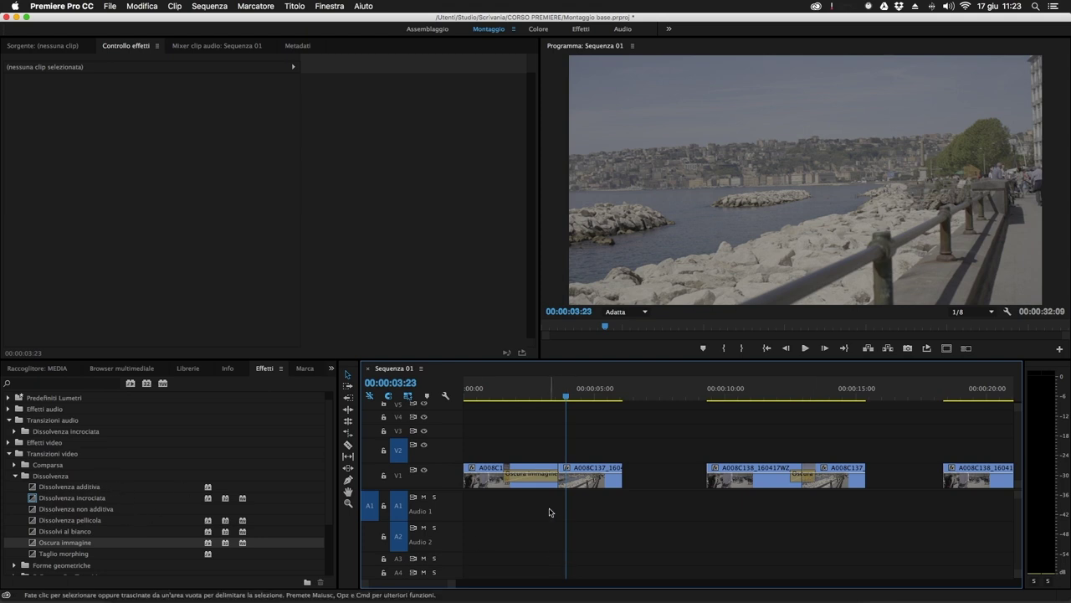
left_click(546, 474)
key("Delete")
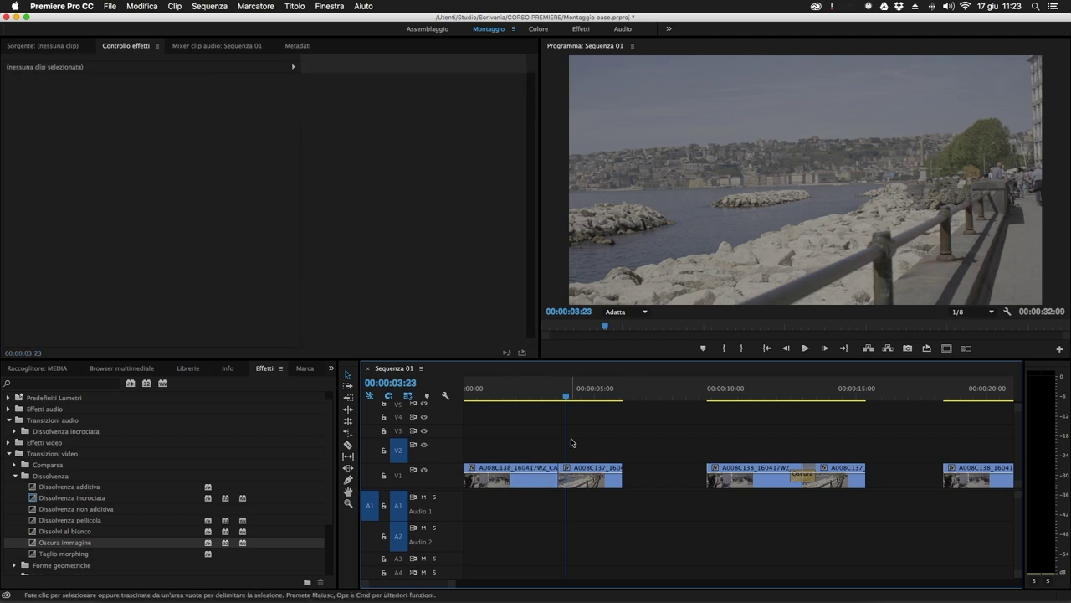
Step: Drop Taglio morphing onto the first V1 edit point between A008C138 and A008C137
left_click(548, 392)
left_click_drag(66, 554, 562, 481)
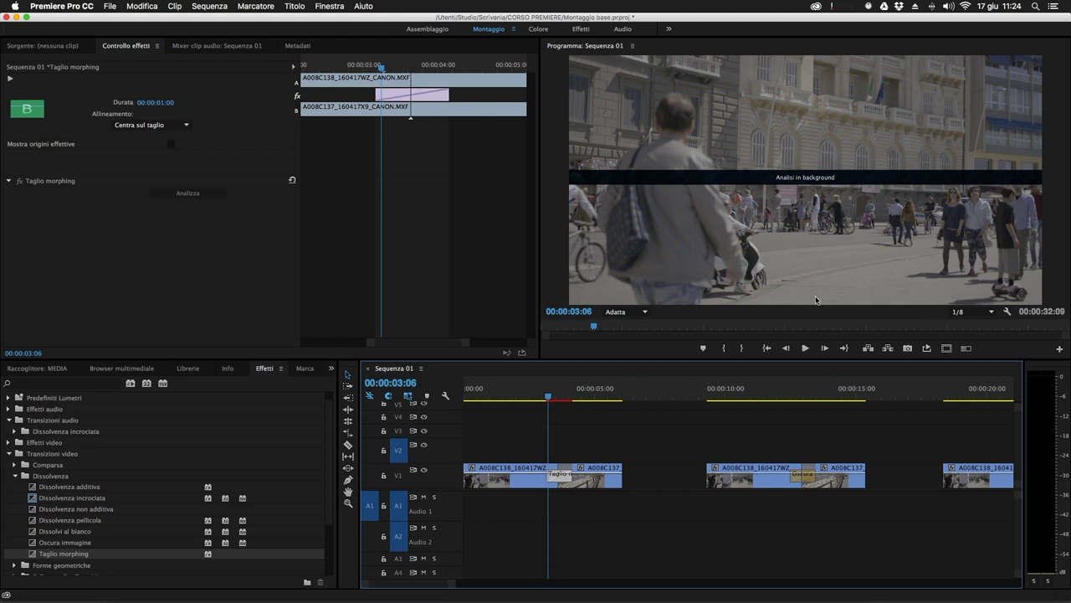
left_click(570, 416)
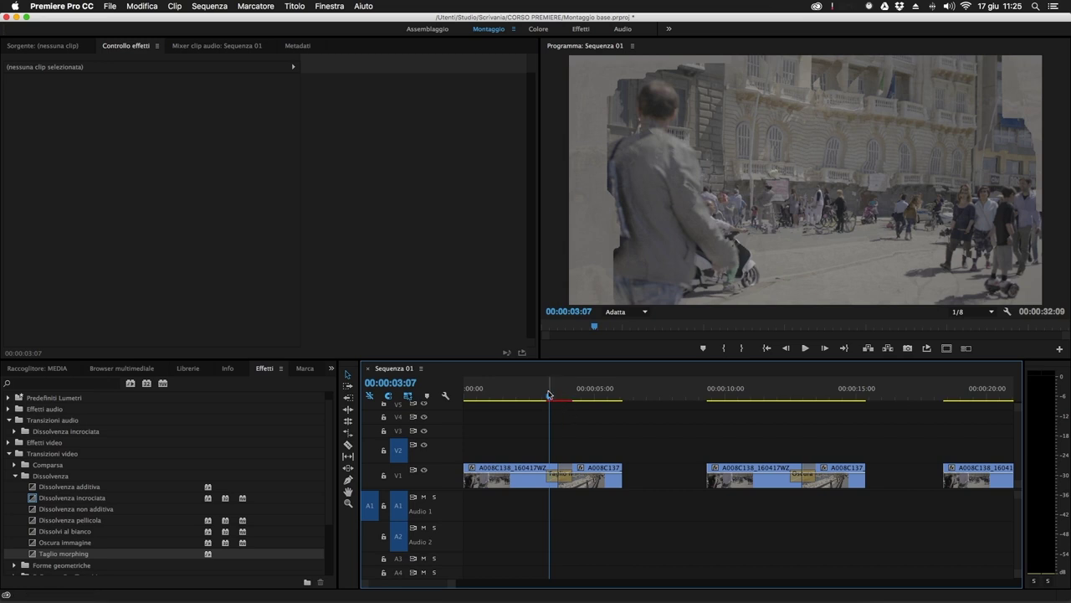
Step: Scrub and play back across the morph cut to inspect the blended frames
mouse_move(549, 396)
left_mouse_down()
mouse_move(576, 398)
mouse_move(528, 385)
mouse_move(544, 397)
left_mouse_up()
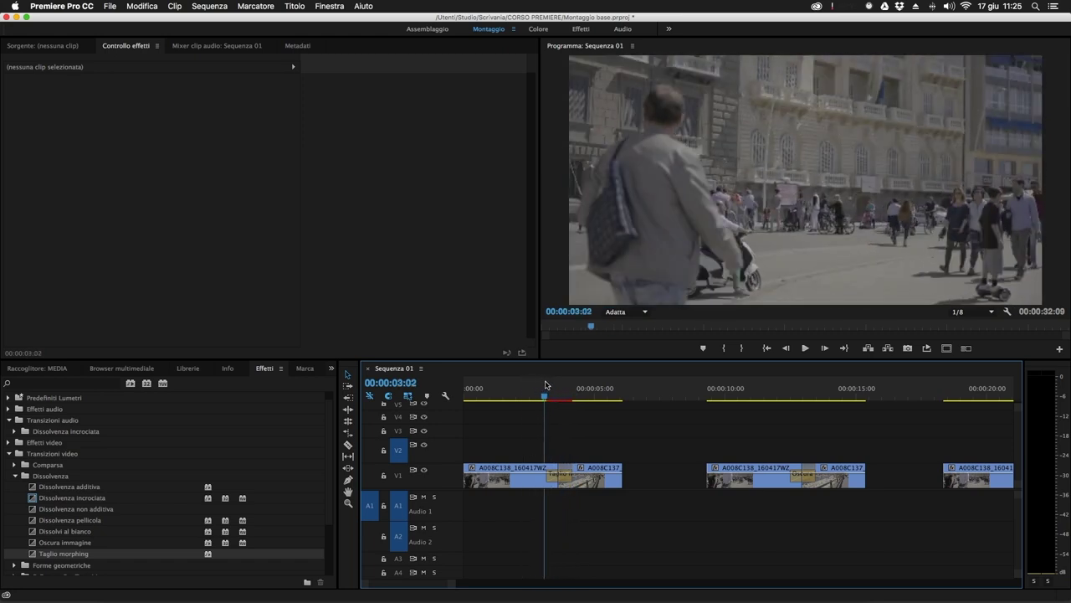
left_click(566, 480)
key("space")
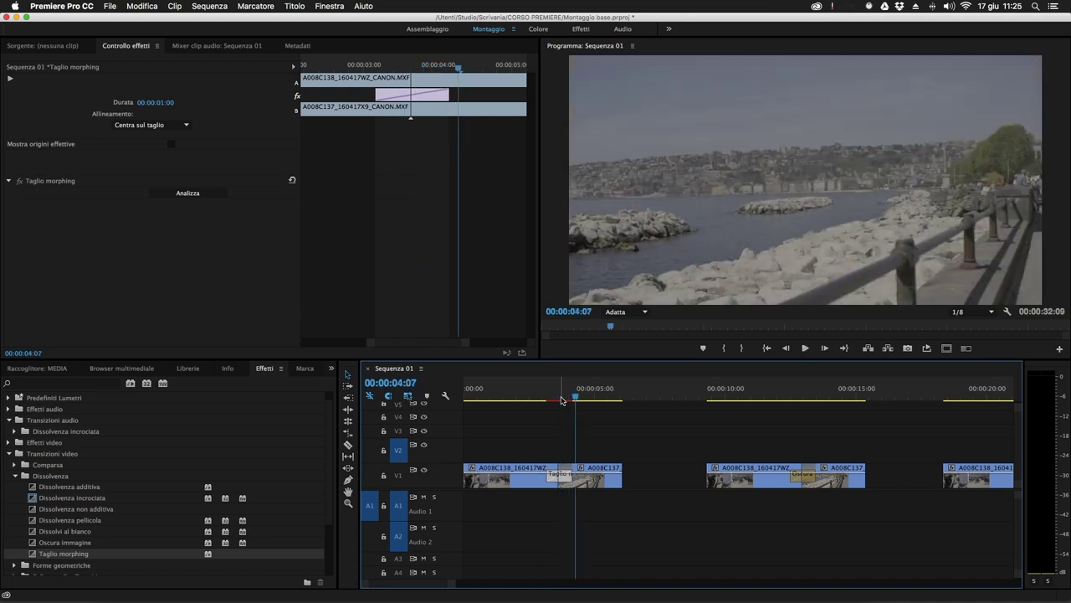
left_click_drag(584, 394, 534, 386)
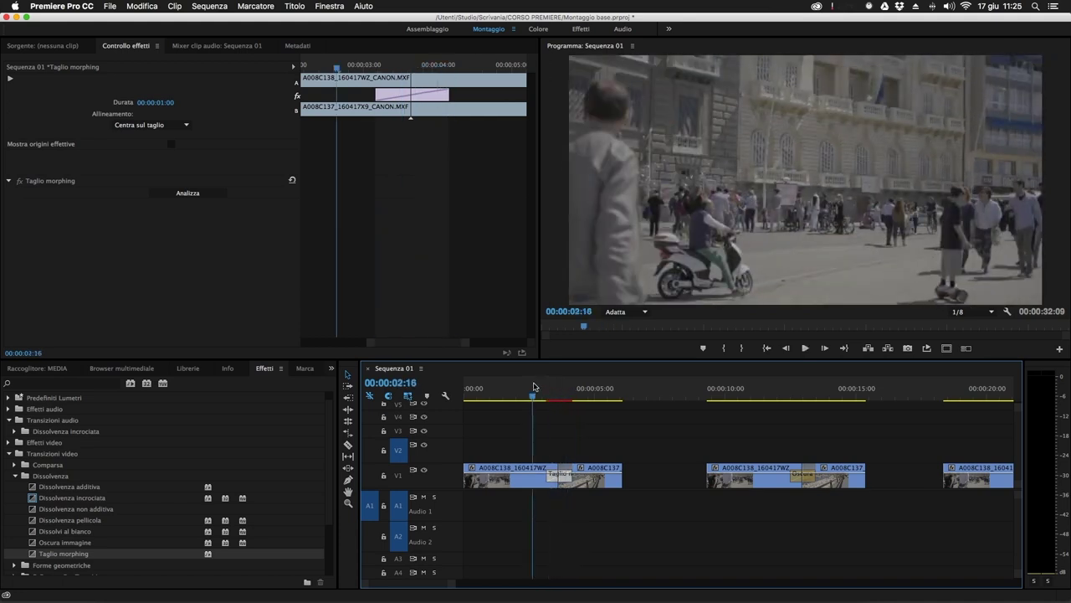
key("space")
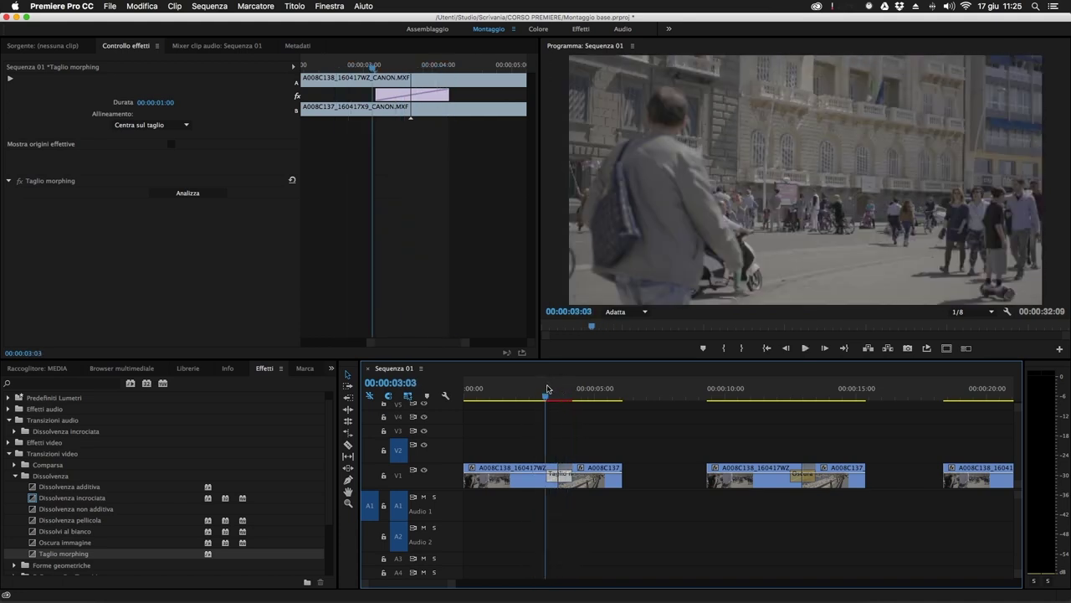
left_click_drag(563, 389, 544, 397)
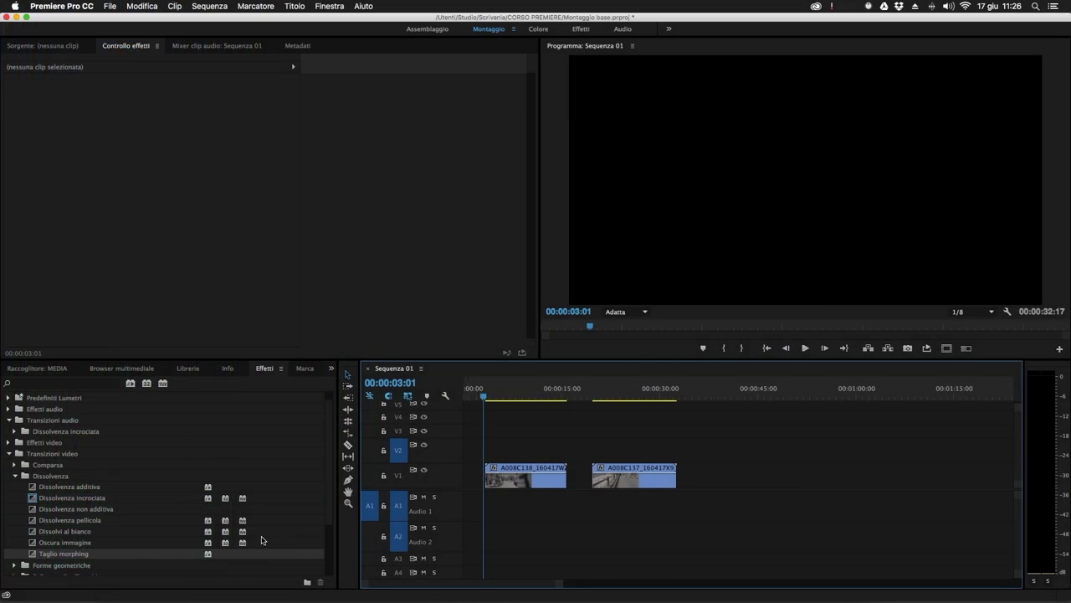
Step: Move A008C138 to the sequence start and place A008C137 after it
left_click(291, 521)
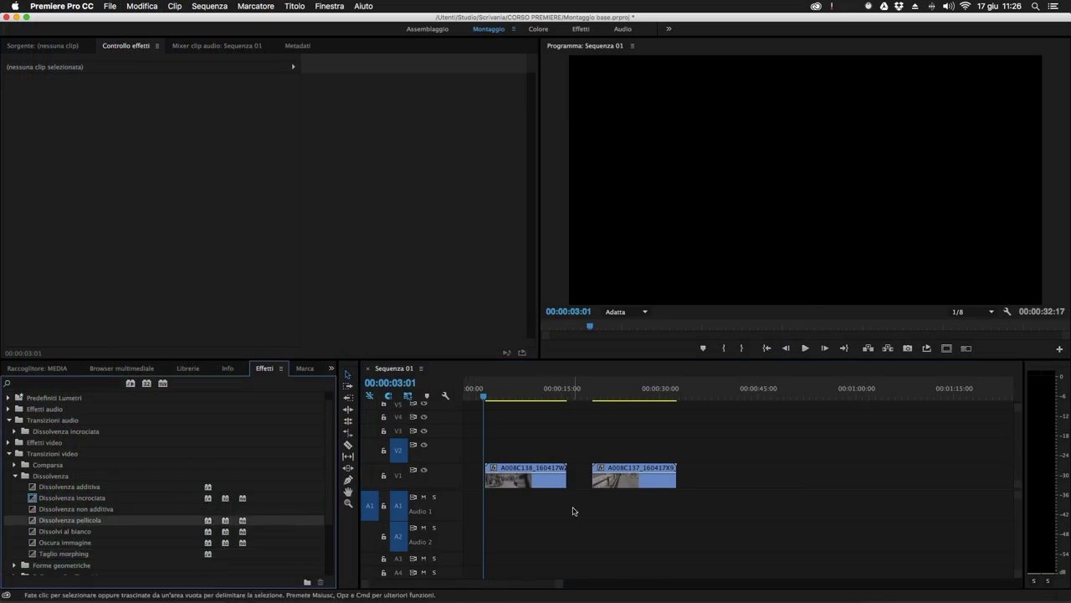
left_click_drag(569, 497, 548, 497)
left_click(567, 483)
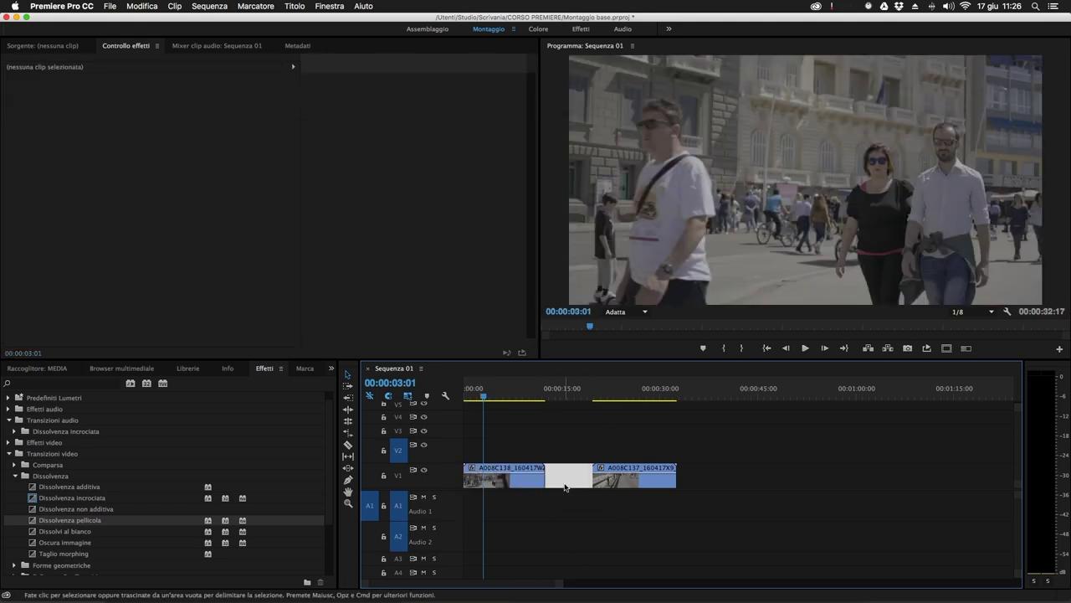
left_click_drag(636, 486, 580, 487)
left_click(530, 517)
mouse_move(501, 395)
left_mouse_down()
mouse_move(529, 395)
mouse_move(508, 395)
left_mouse_up()
left_click_drag(586, 476, 610, 475)
key("space")
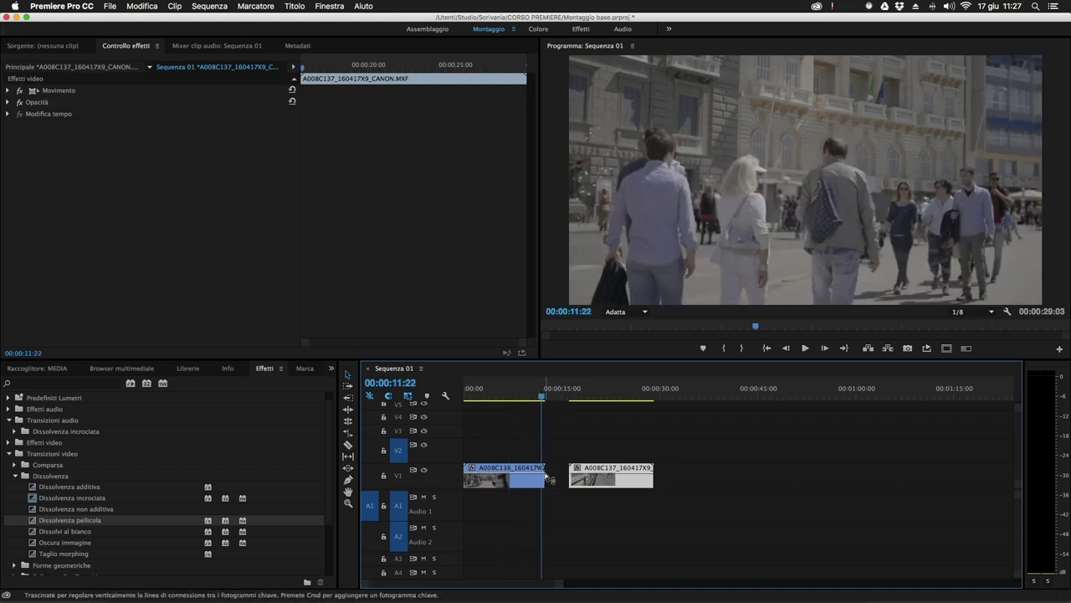
Step: Zoom in, enlarge the V1 track, and view A008C137 and A008C138 in the source monitor
key("=")
double_click(431, 487)
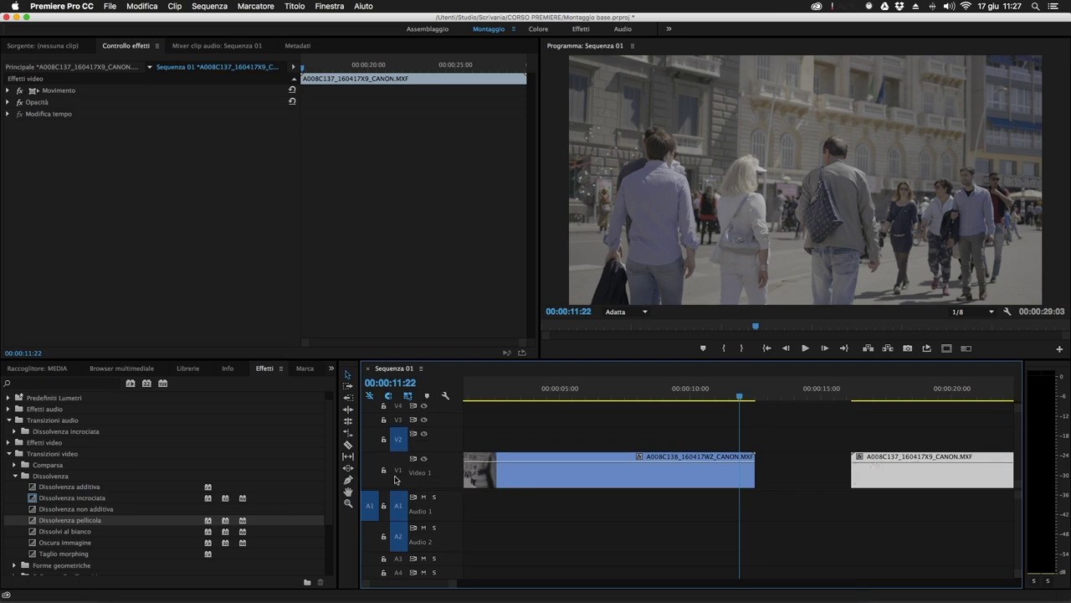
mouse_move(857, 387)
left_mouse_down()
mouse_move(846, 387)
mouse_move(863, 387)
left_mouse_up()
left_click_drag(841, 439, 861, 460)
double_click(862, 460)
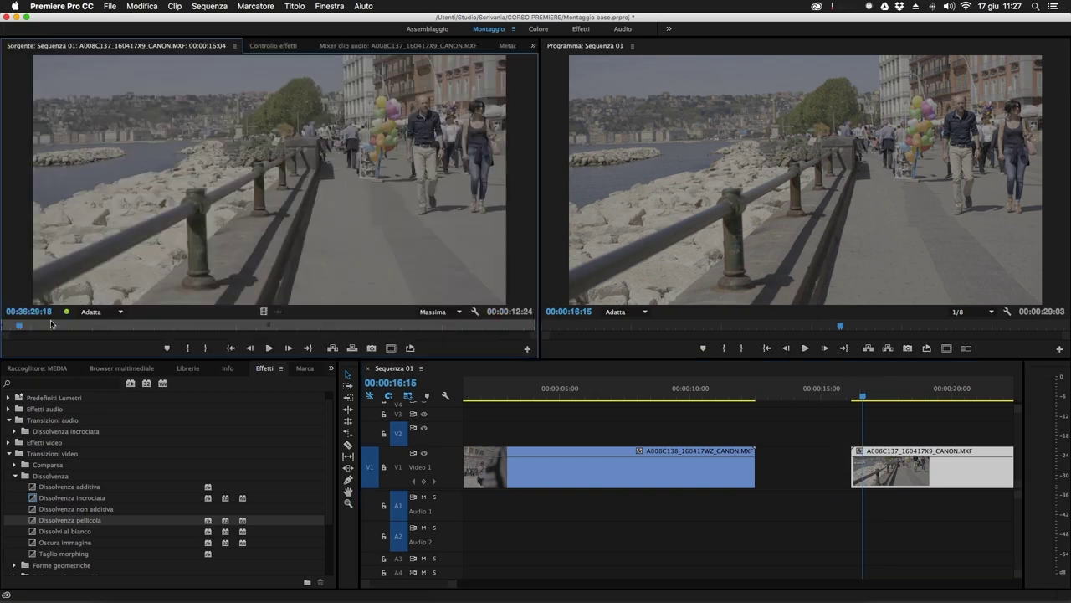
left_click_drag(38, 312, 101, 343)
double_click(622, 506)
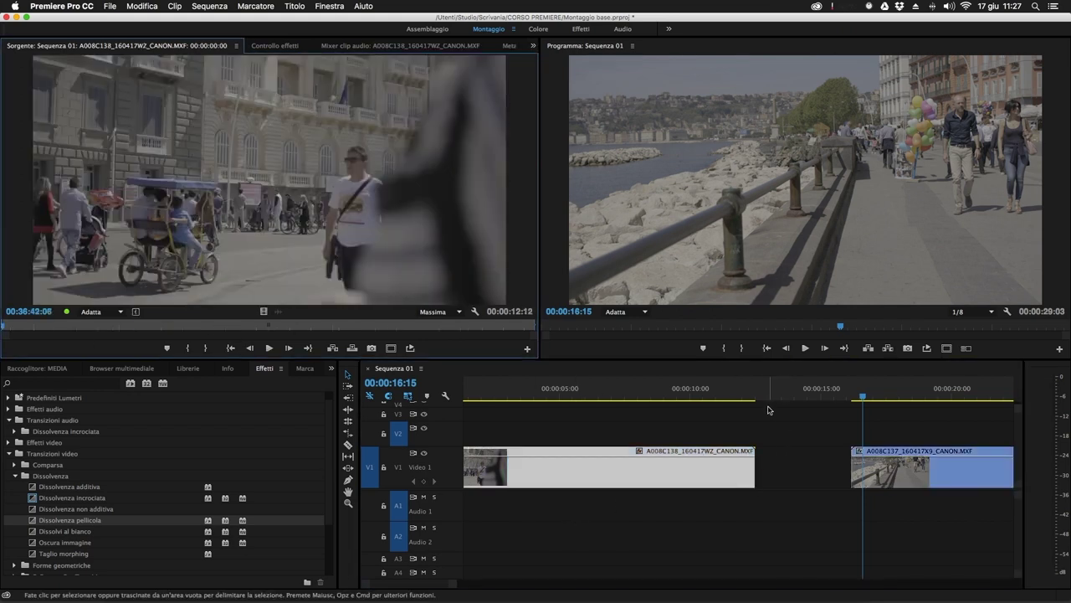
Step: Ripple-delete the gap so A008C137 butts directly against A008C138
left_click(744, 391)
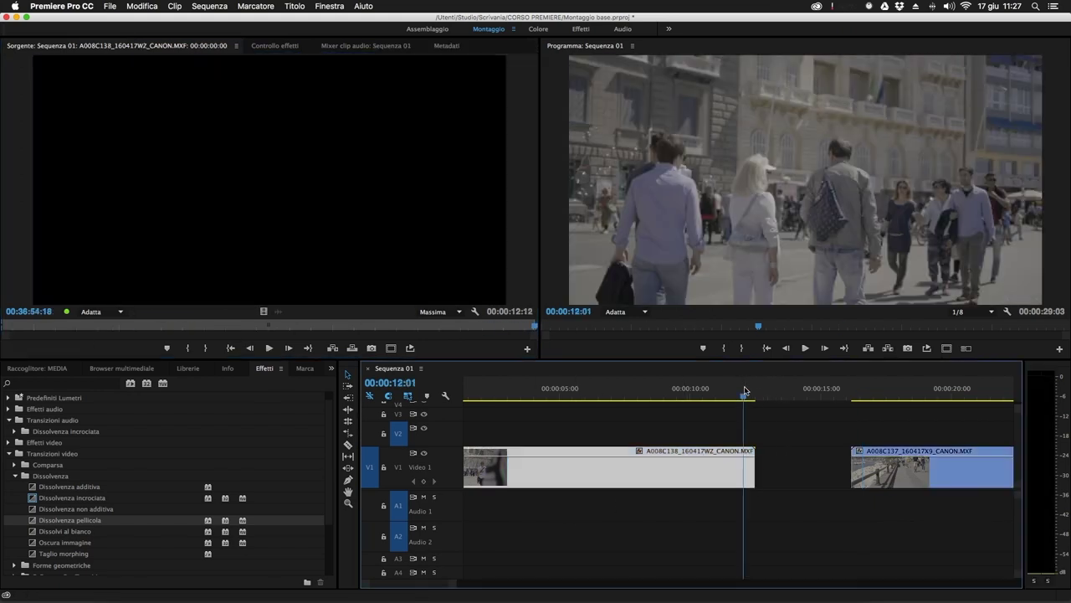
left_click(794, 473)
key("Delete")
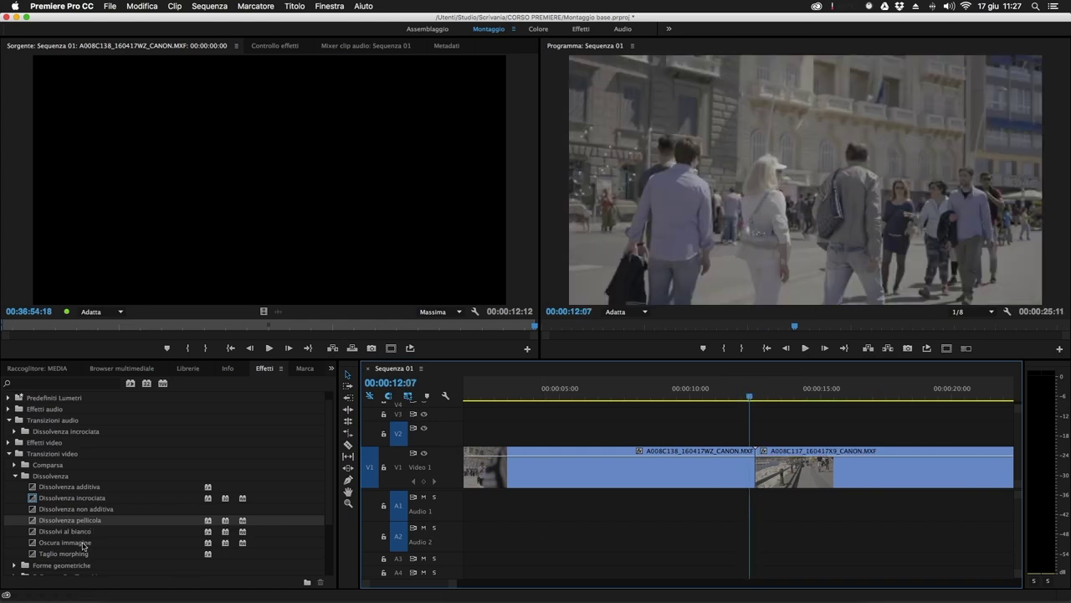
Step: Drop Dissolvenza incrociata on the A008C138/A008C137 cut, accept the insufficient-media warning, and zoom in
left_click_drag(74, 502, 756, 478)
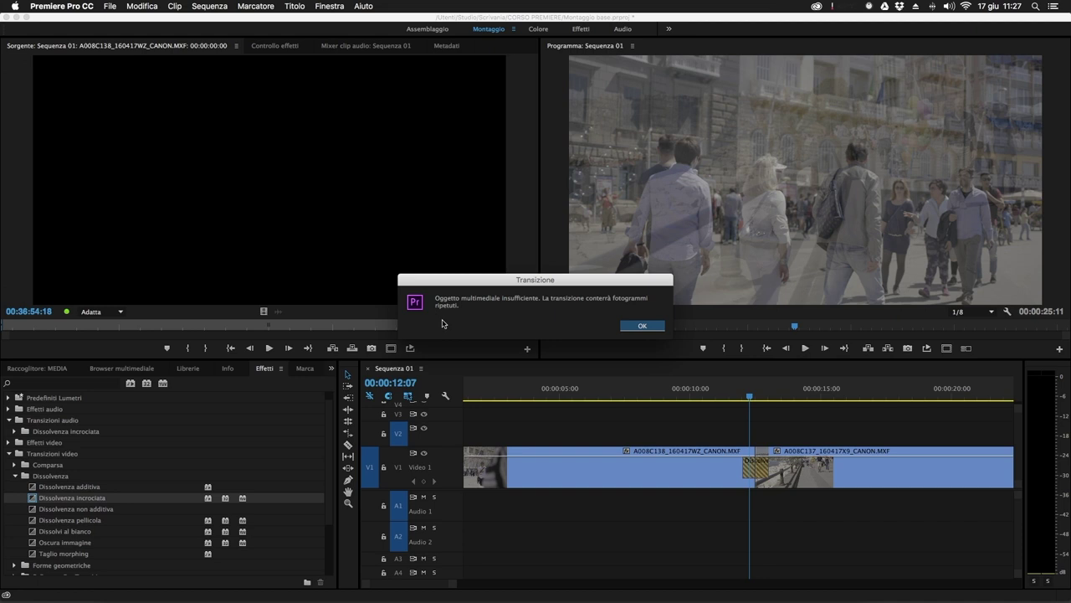
left_click(643, 326)
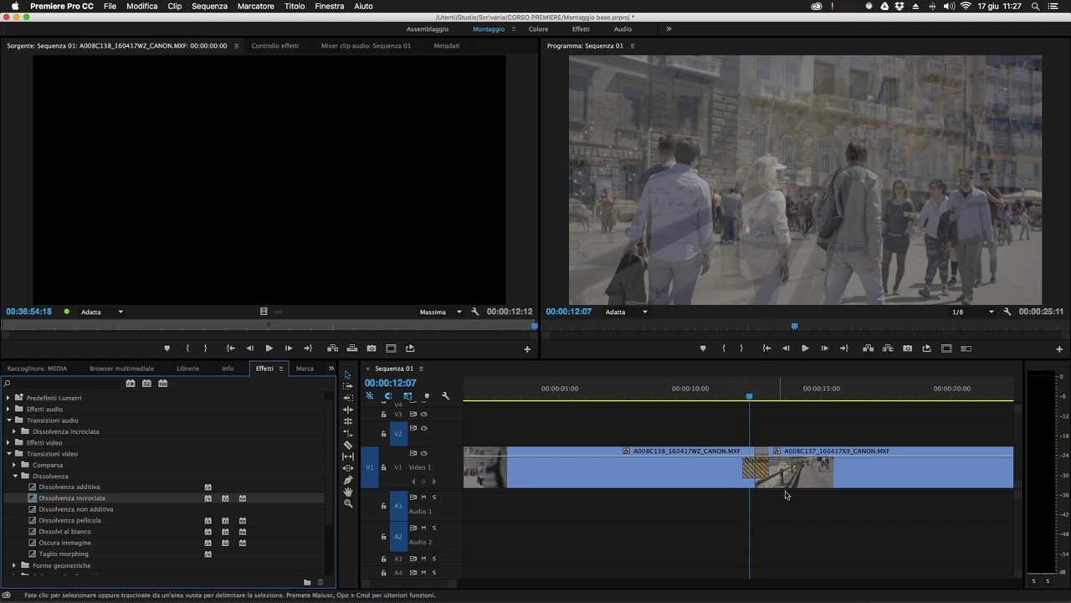
key("=")
key("=")
key("=")
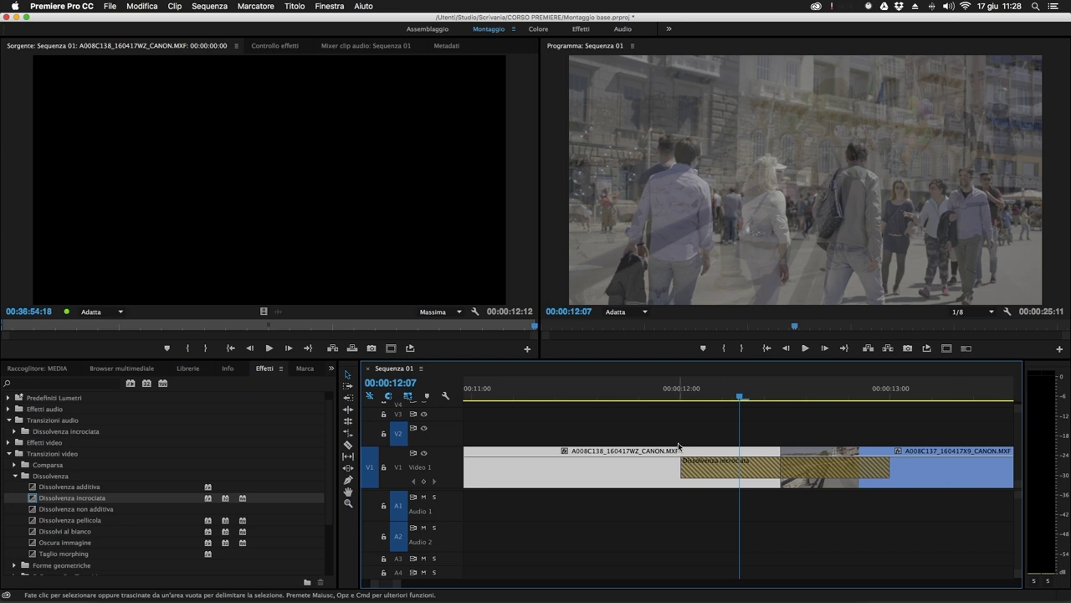
left_click(783, 463)
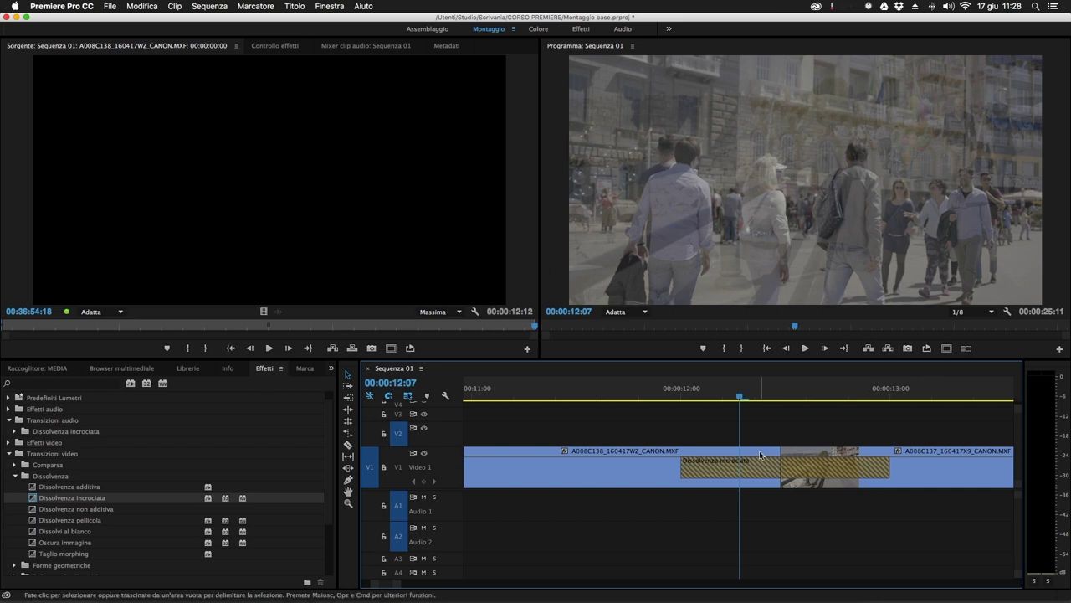
left_click(604, 459)
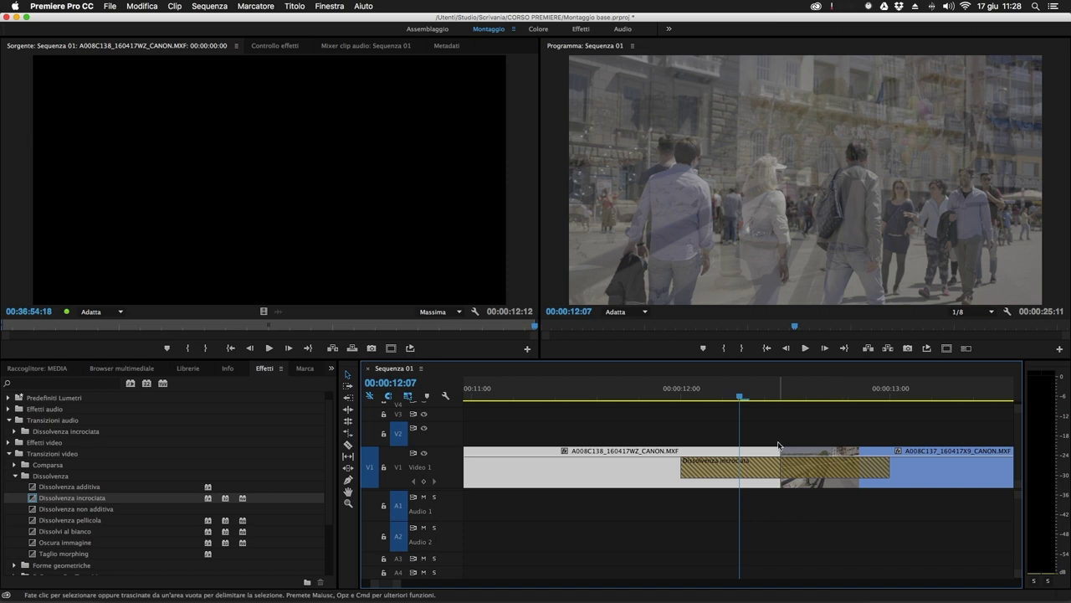
left_click(929, 479)
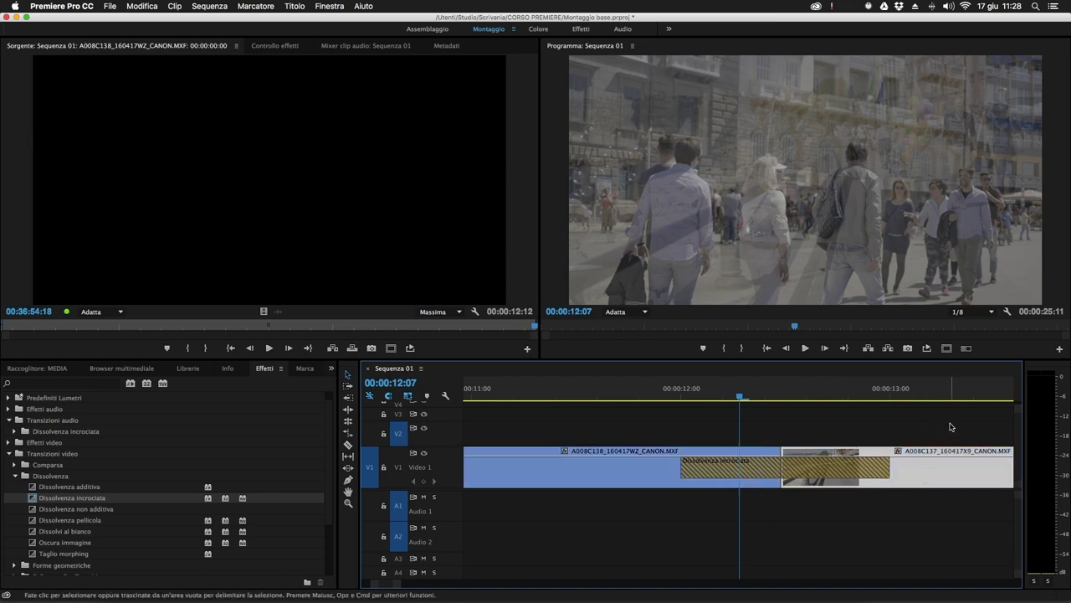
left_click(772, 452)
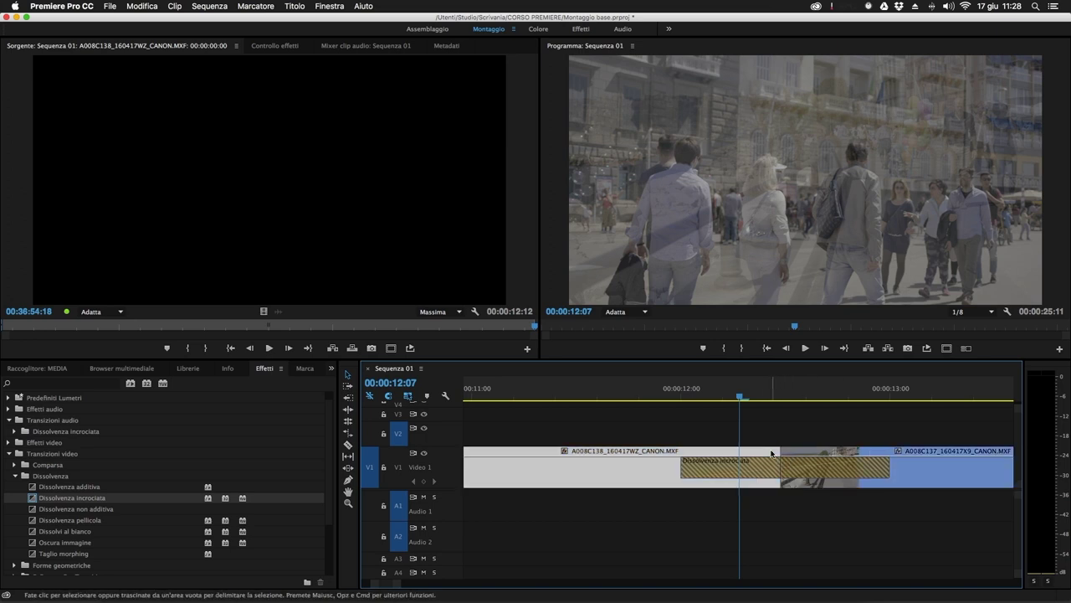
left_click_drag(841, 452, 845, 453)
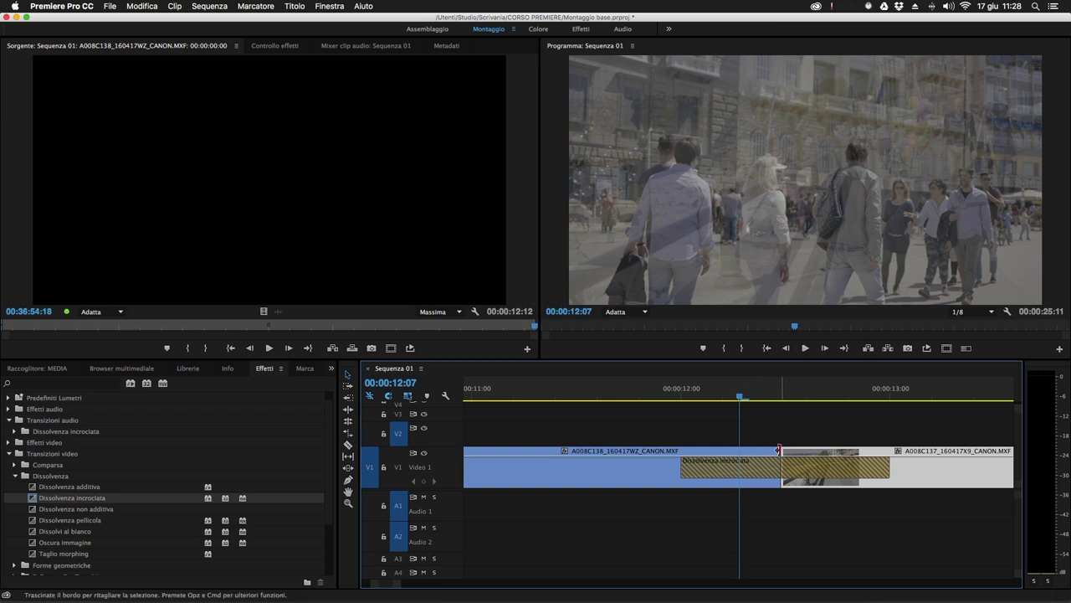
left_click(779, 448)
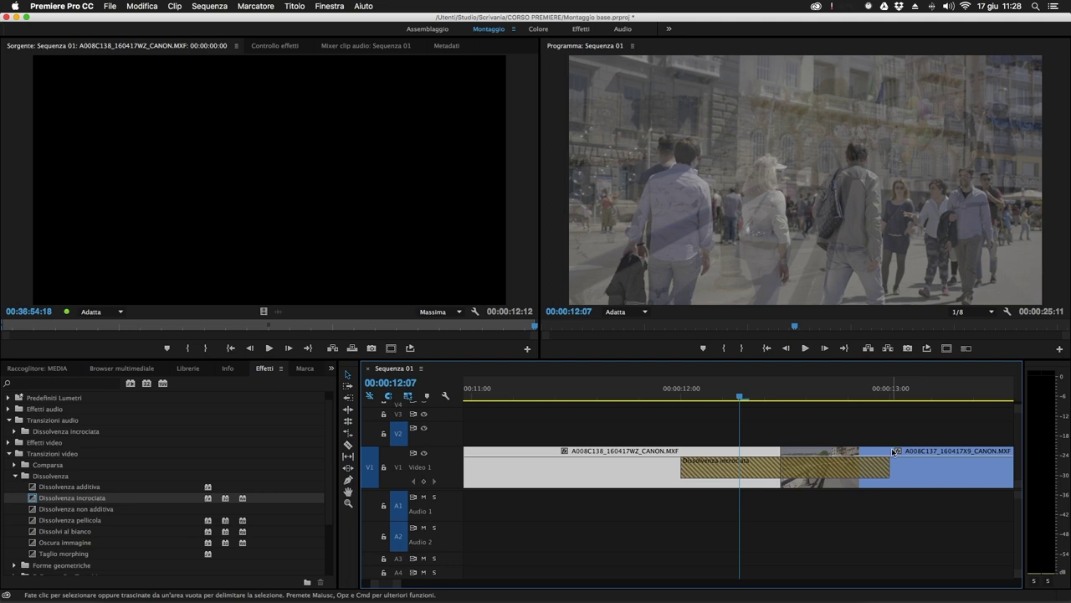
key("d")
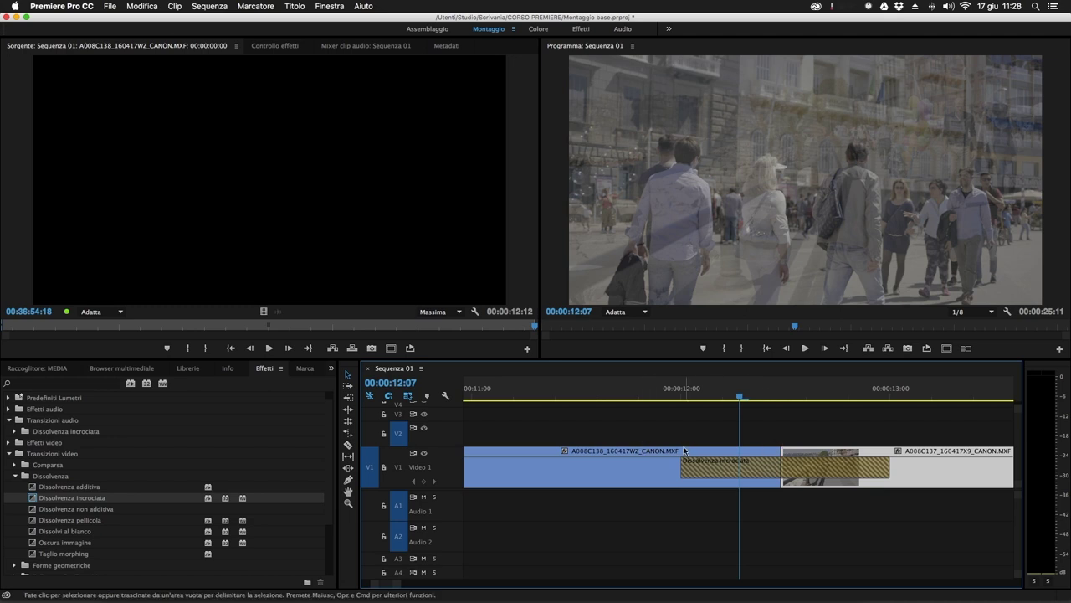
left_click_drag(739, 396, 598, 401)
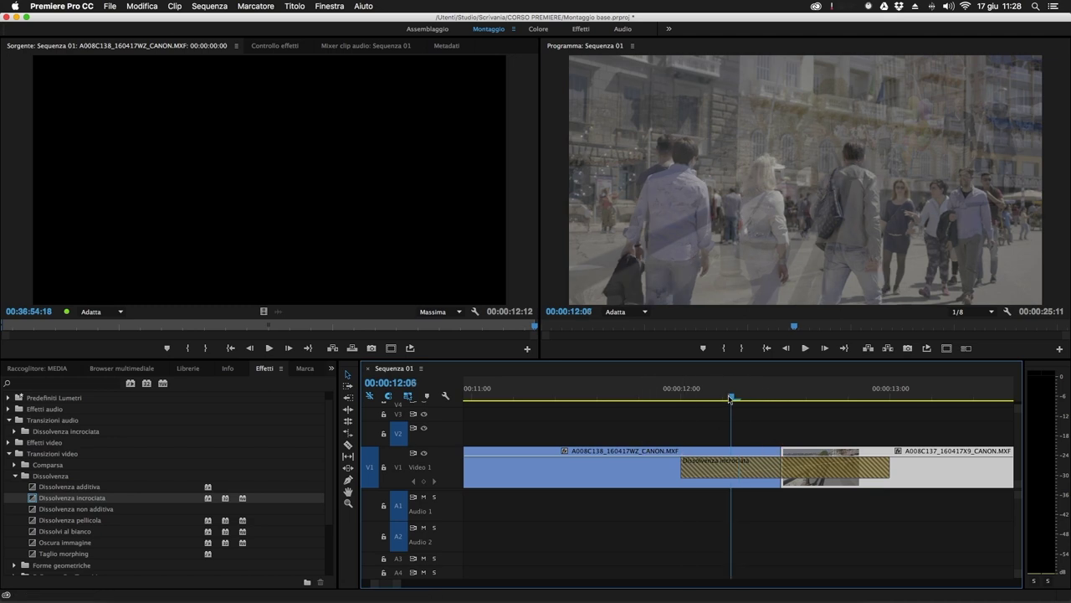
key("space")
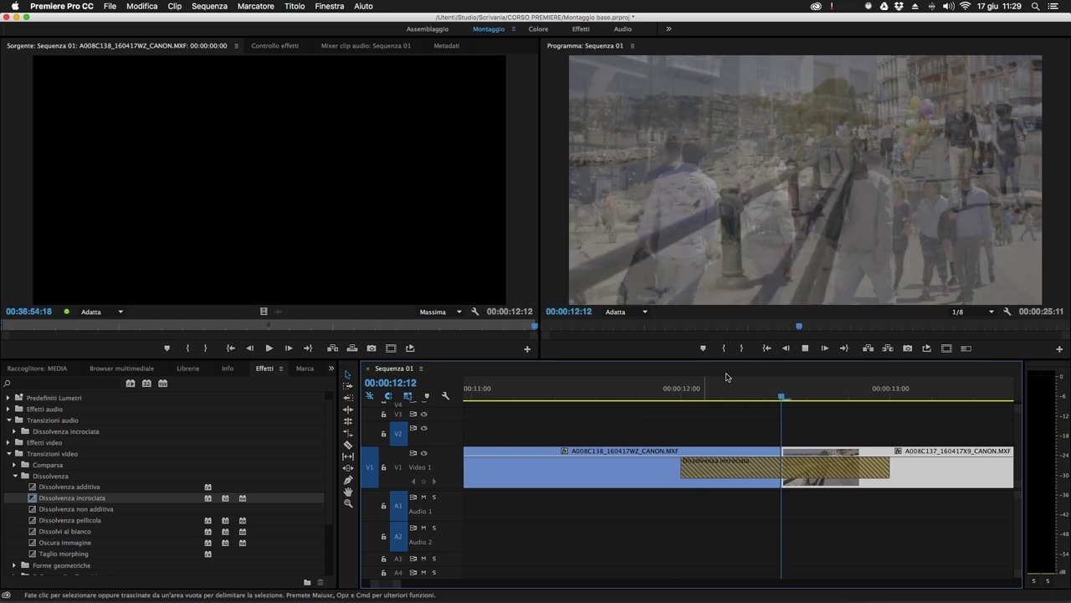
mouse_move(773, 395)
left_mouse_down()
mouse_move(723, 396)
mouse_move(789, 396)
left_mouse_up()
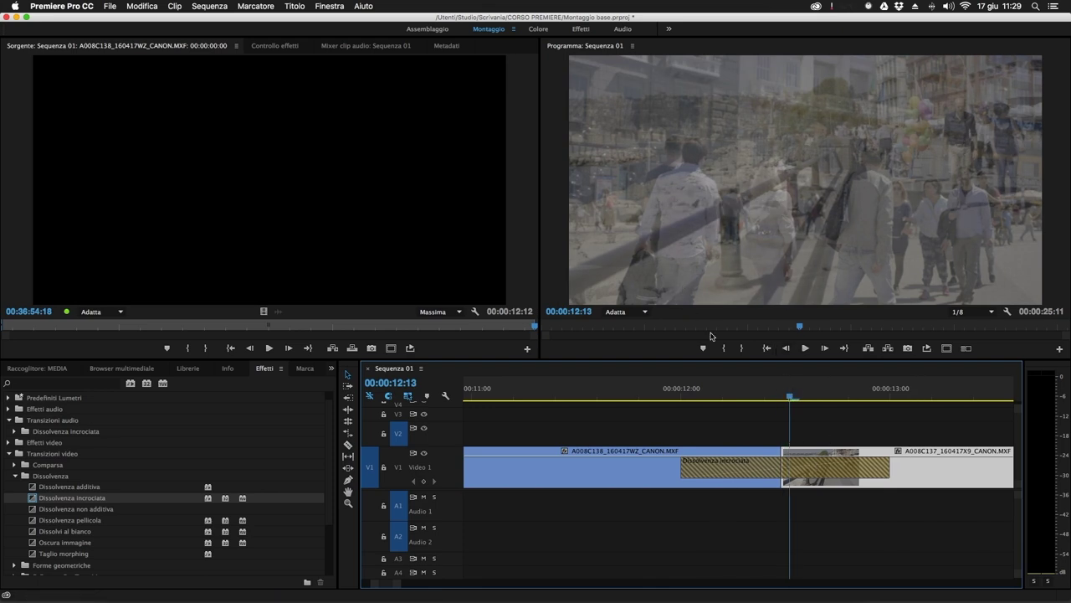
left_click_drag(789, 395, 890, 396)
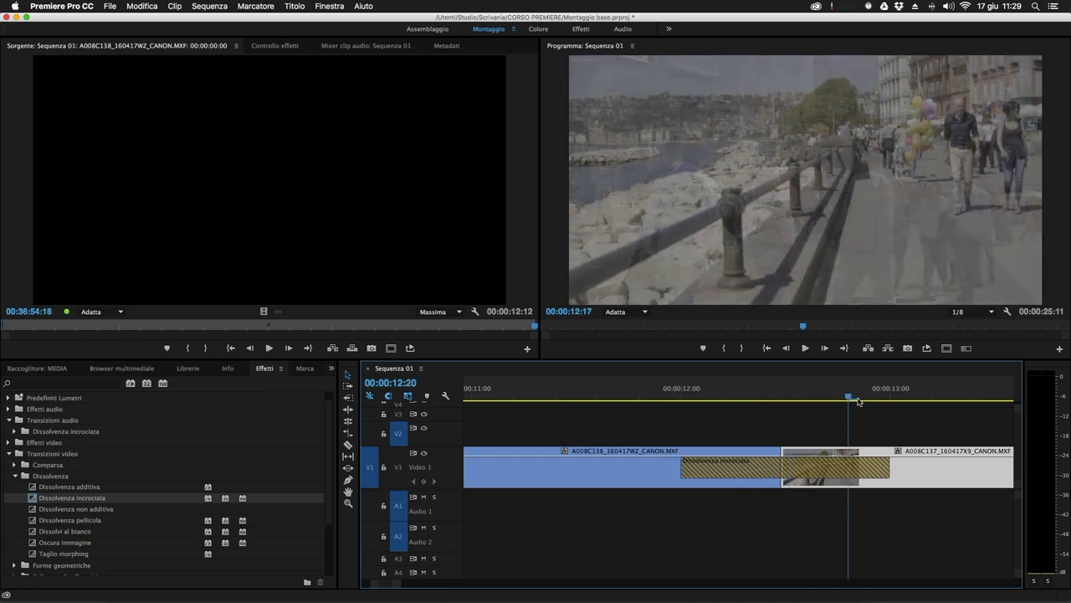
left_click(665, 396)
key("space")
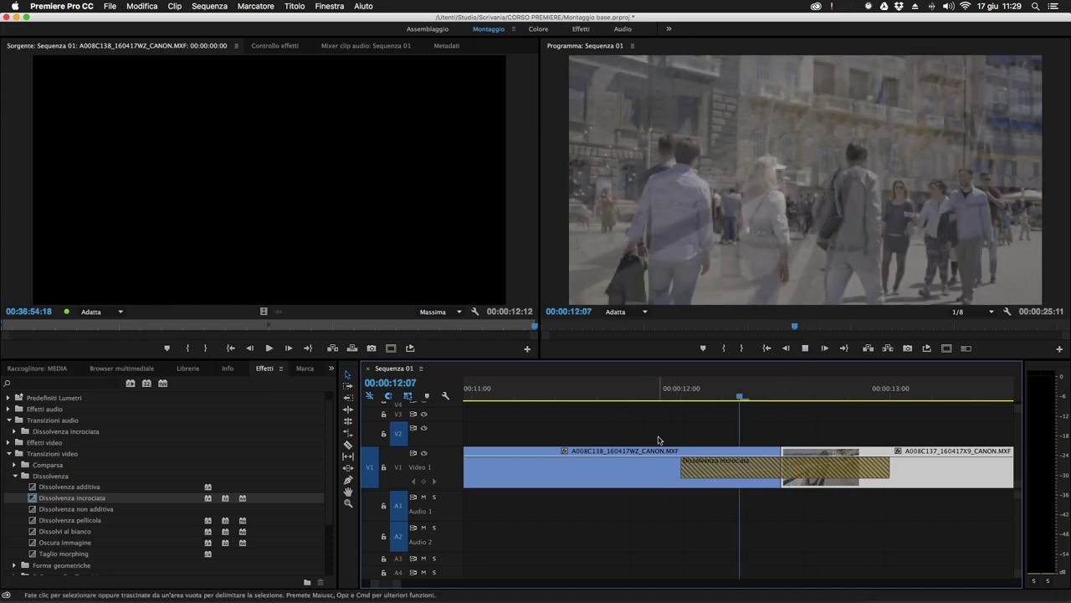
key("space")
left_click(772, 411)
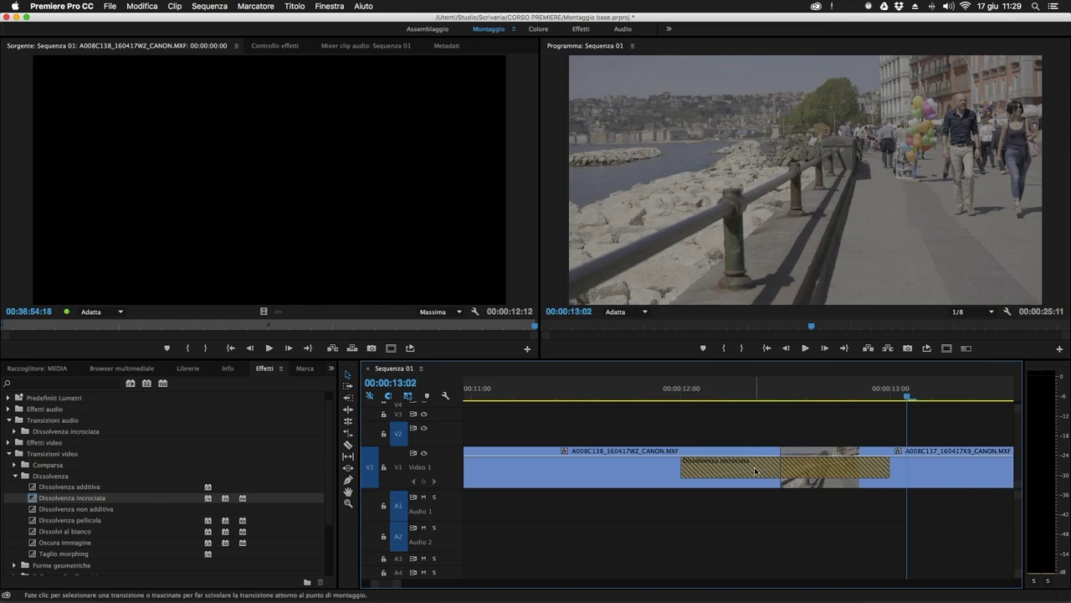
Step: Confirm the Dissolvenza incrociata stays 00:00:01:00, show its Effect Controls, then deselect it
double_click(733, 479)
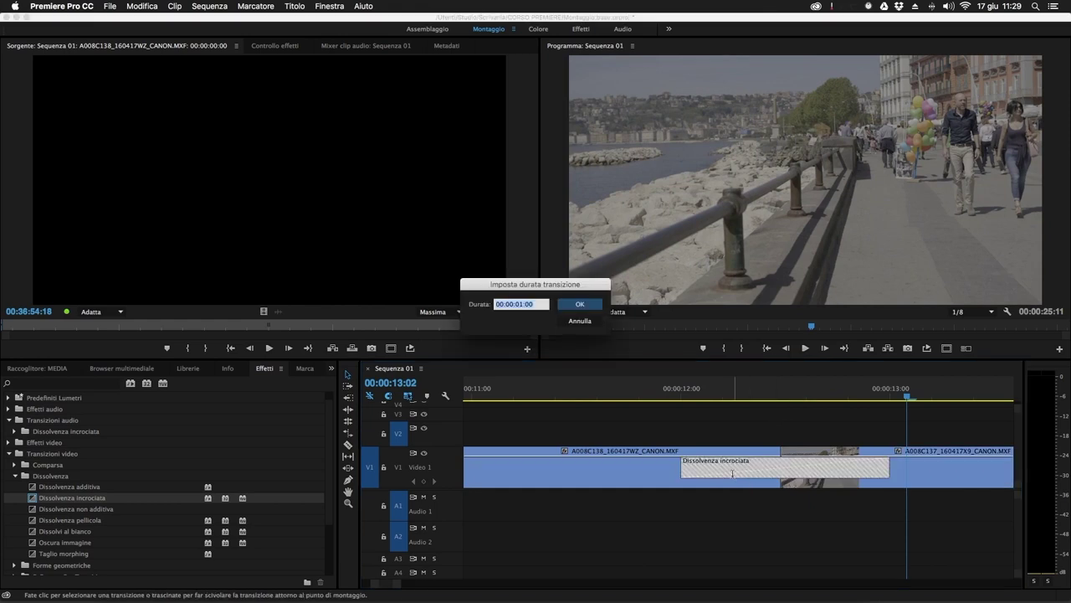
left_click(578, 305)
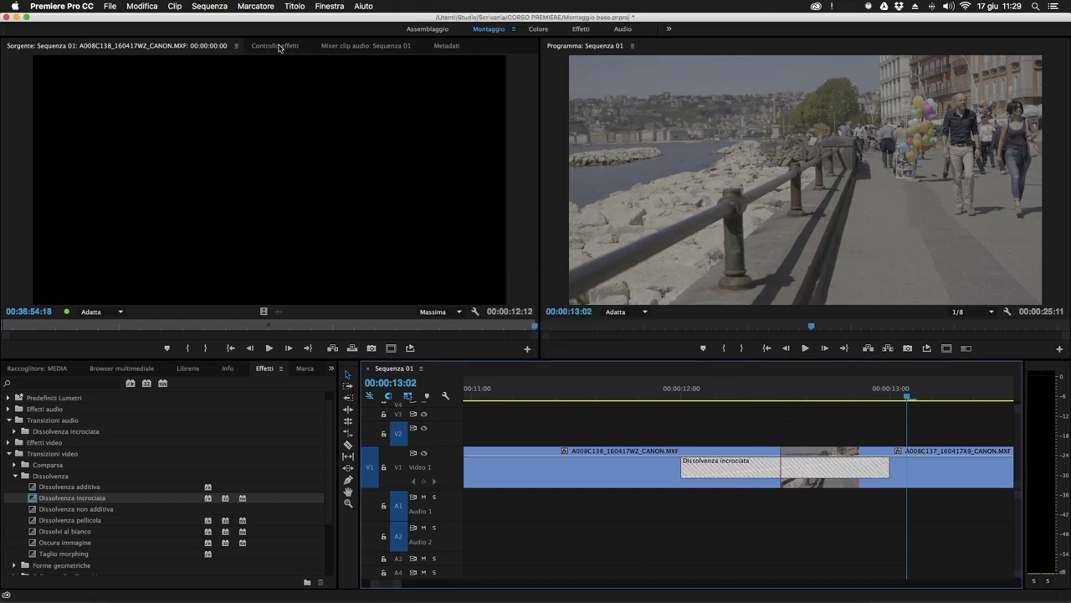
left_click(276, 46)
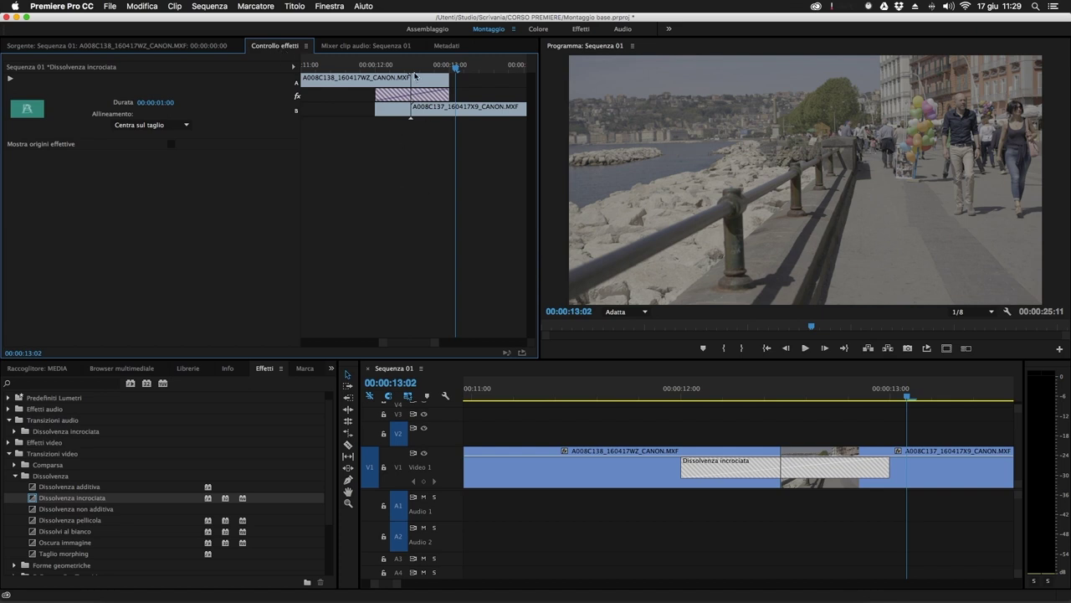
left_click_drag(435, 343, 409, 347)
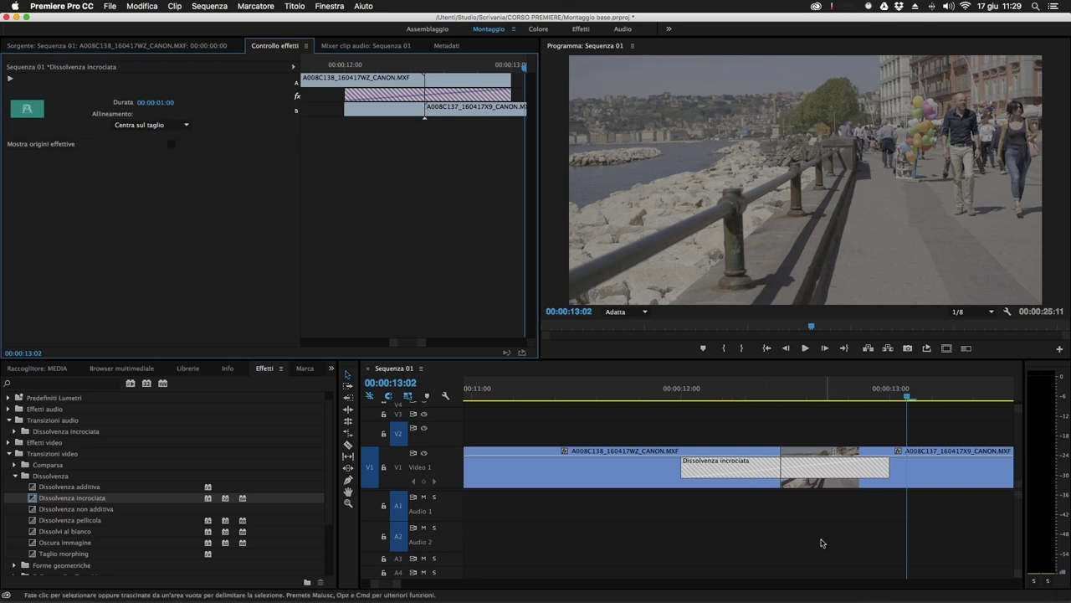
left_click(789, 522)
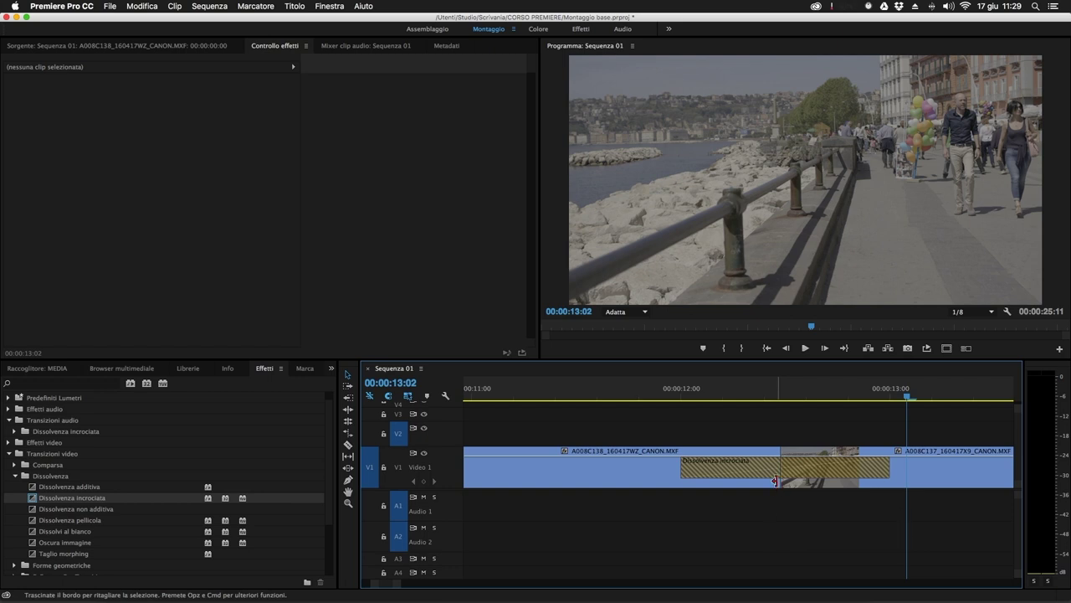
Step: Ripple-trim the cut between the two clips one frame earlier
left_click(349, 411)
mouse_move(773, 485)
left_mouse_down()
mouse_move(680, 487)
mouse_move(794, 483)
left_mouse_up()
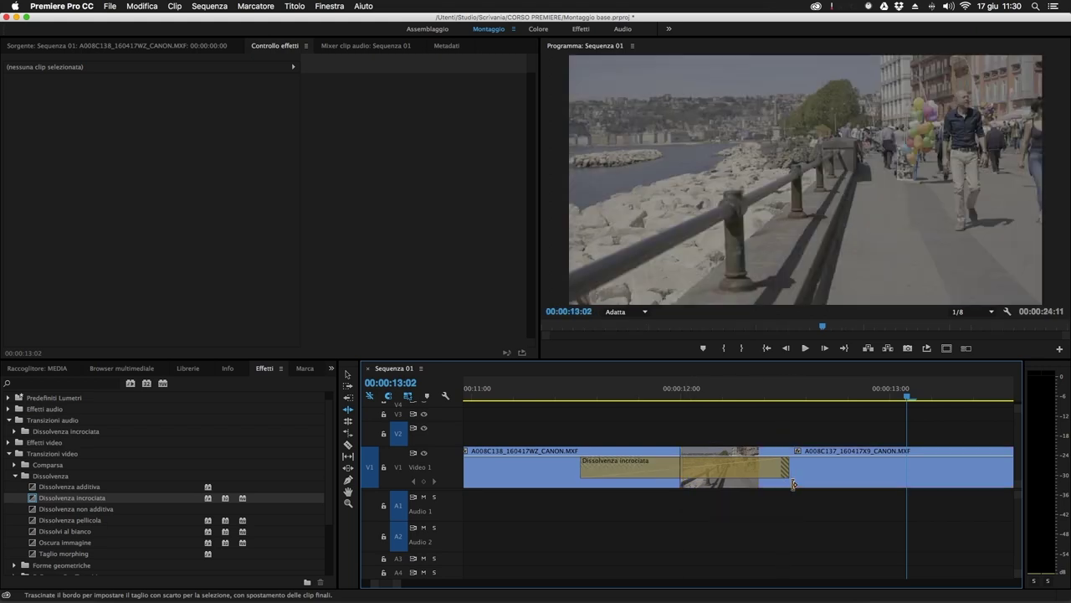
left_click(597, 392)
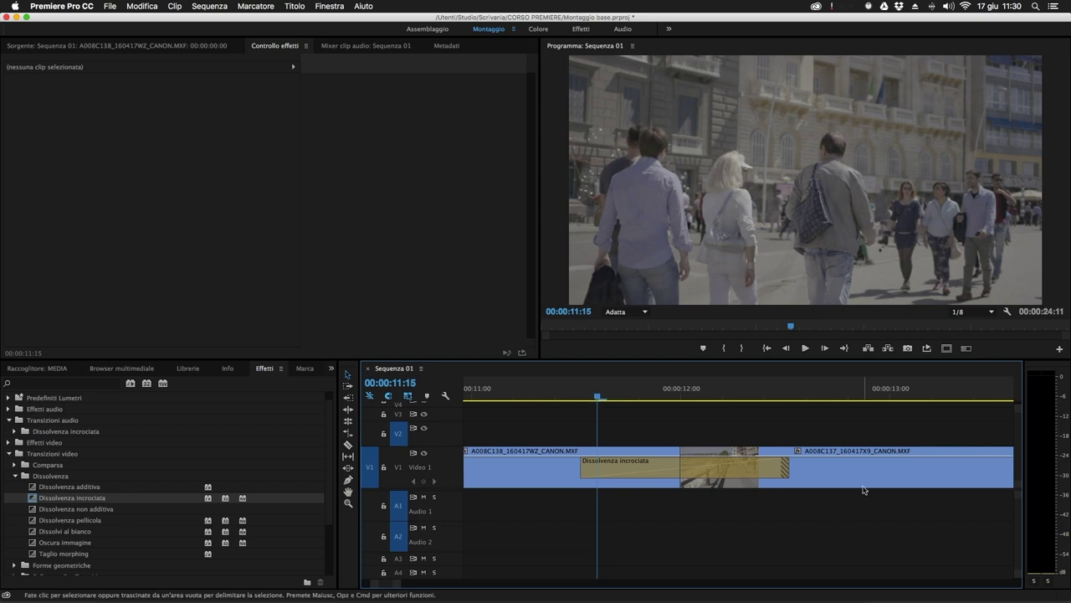
key("b")
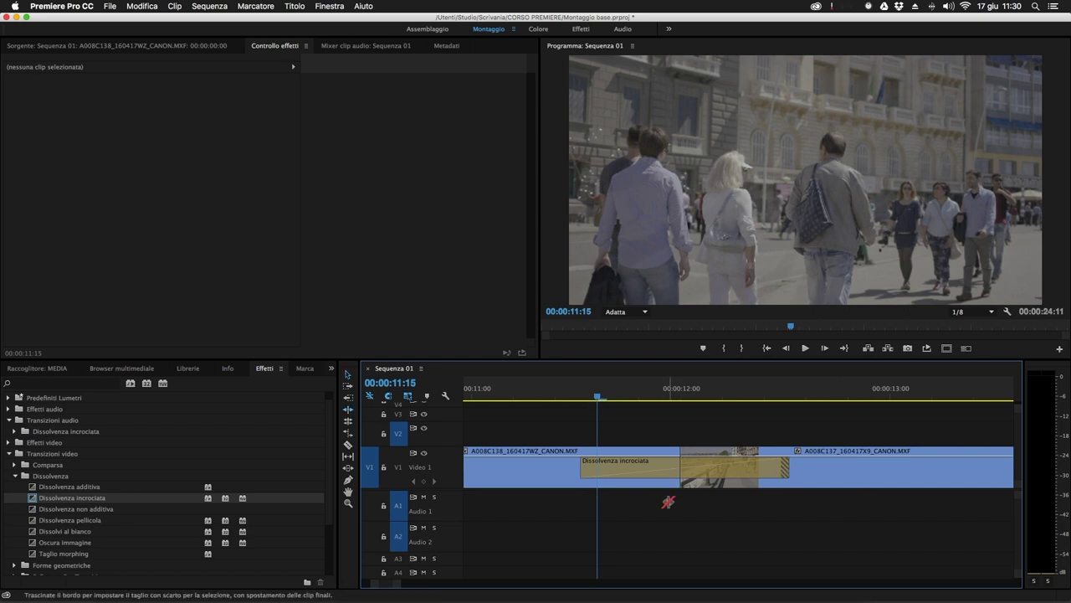
left_click_drag(675, 483, 667, 485)
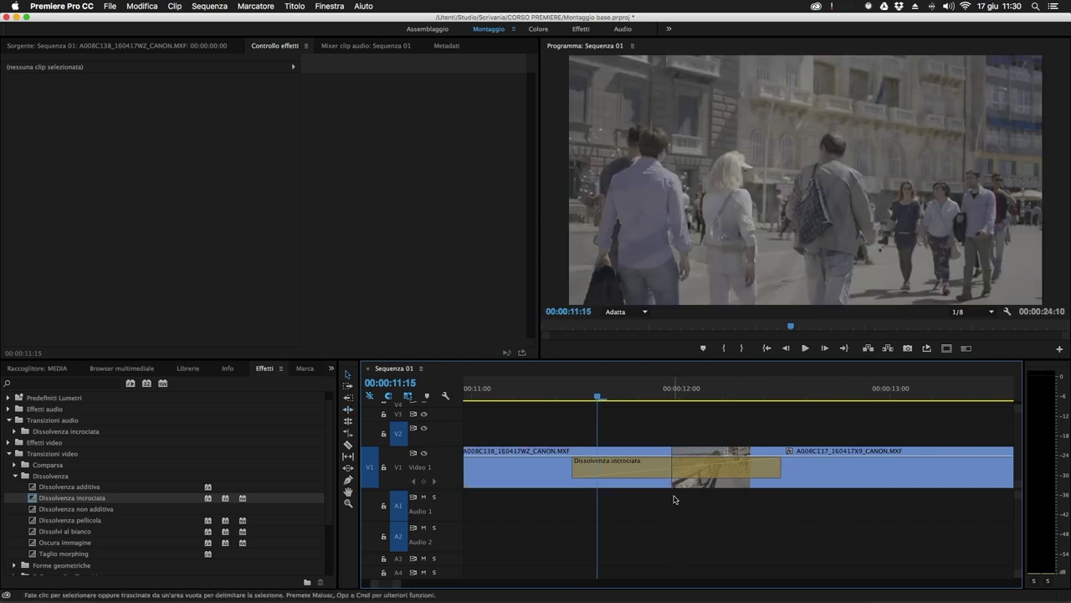
Step: Check the cross dissolve's duration, play it twice, then delete it and zoom out
double_click(645, 471)
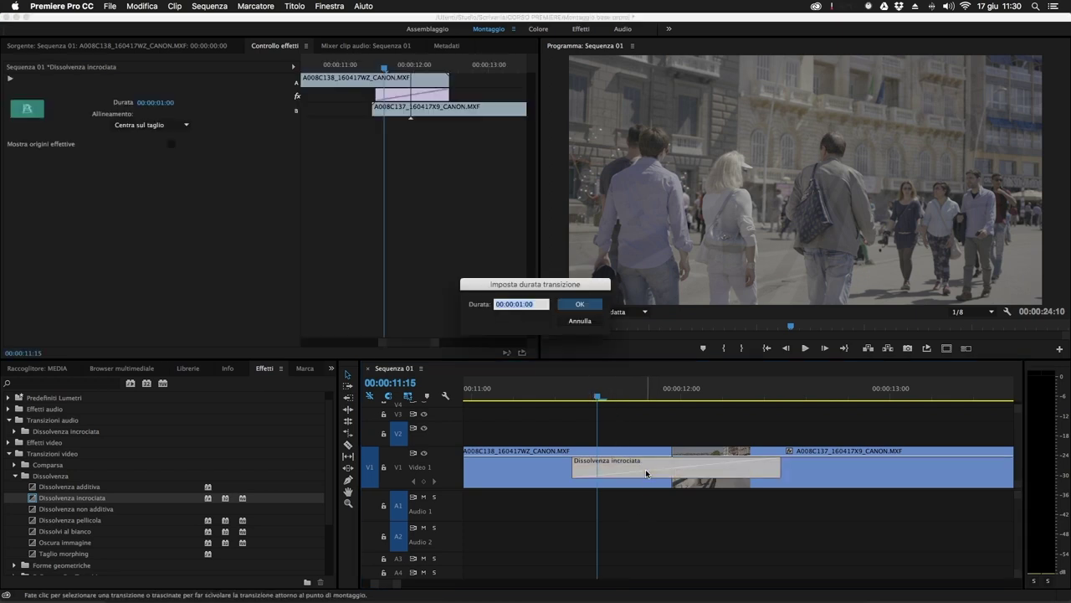
left_click(580, 321)
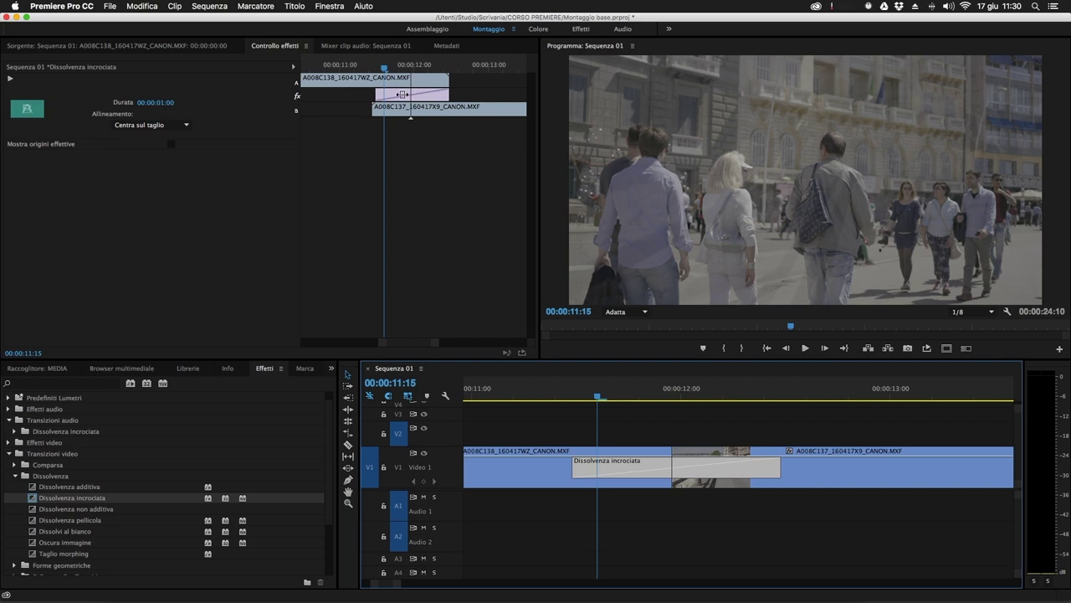
key("space")
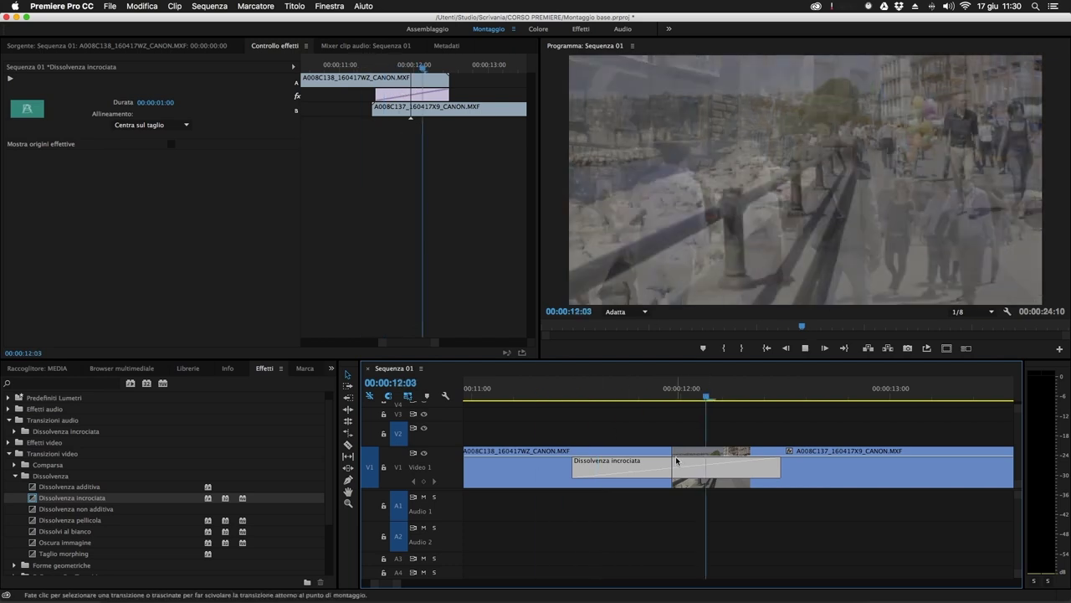
key("space")
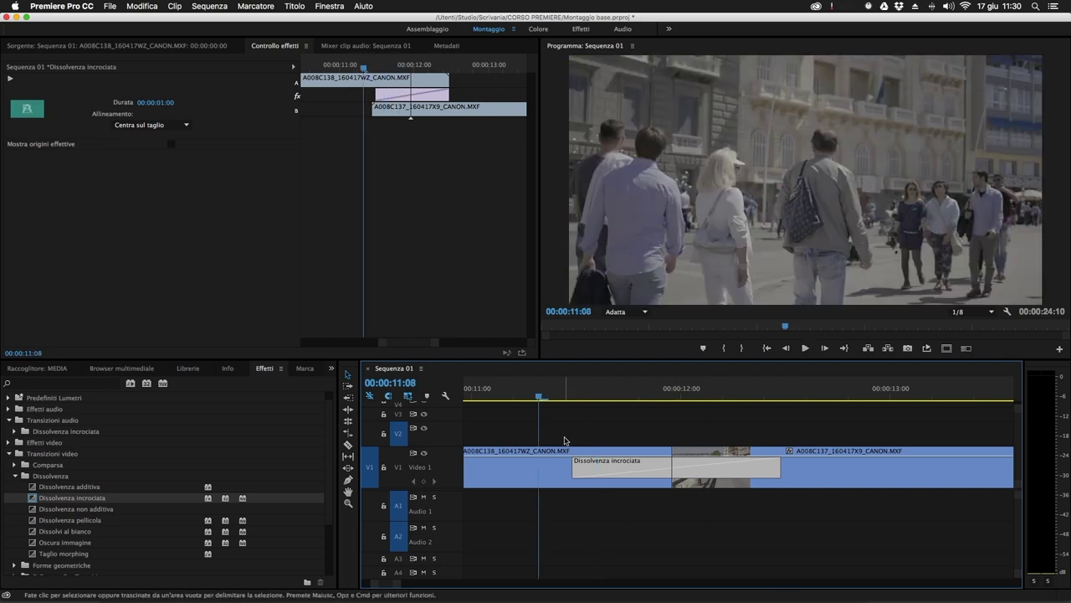
key("space")
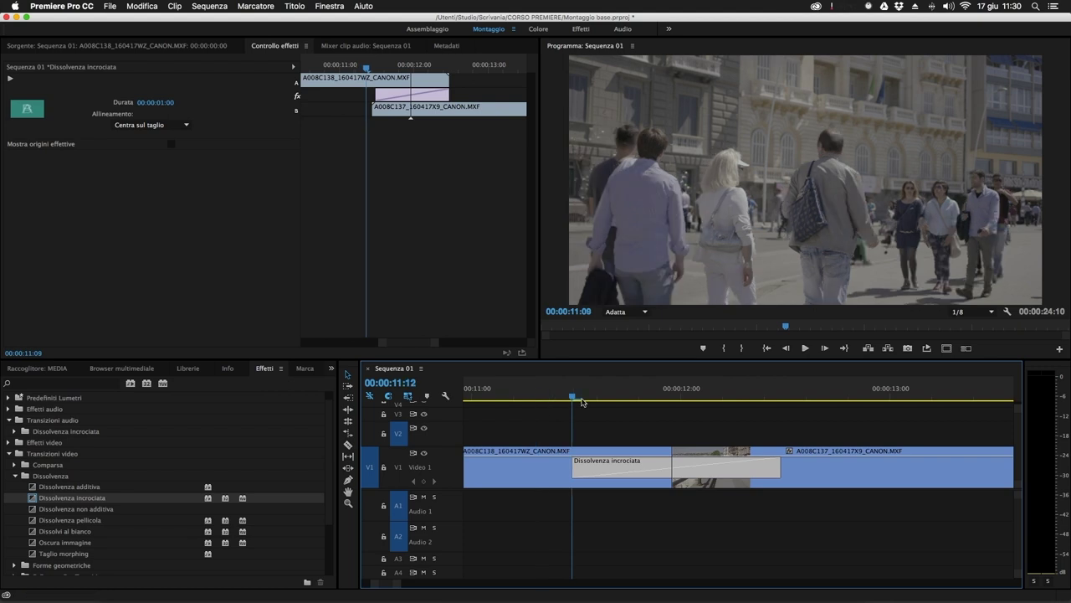
key("space")
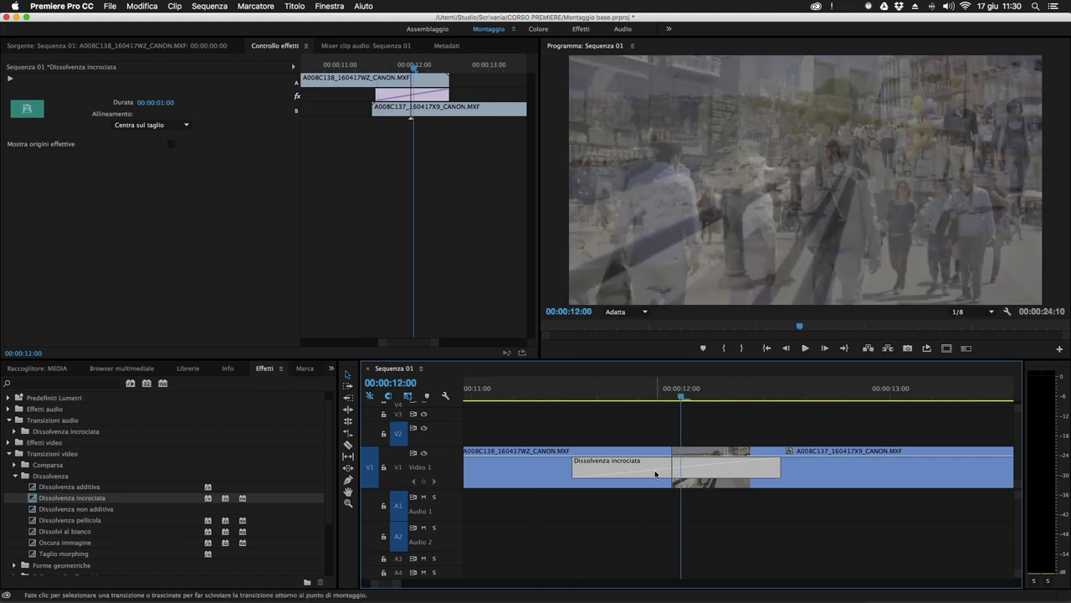
key("Delete")
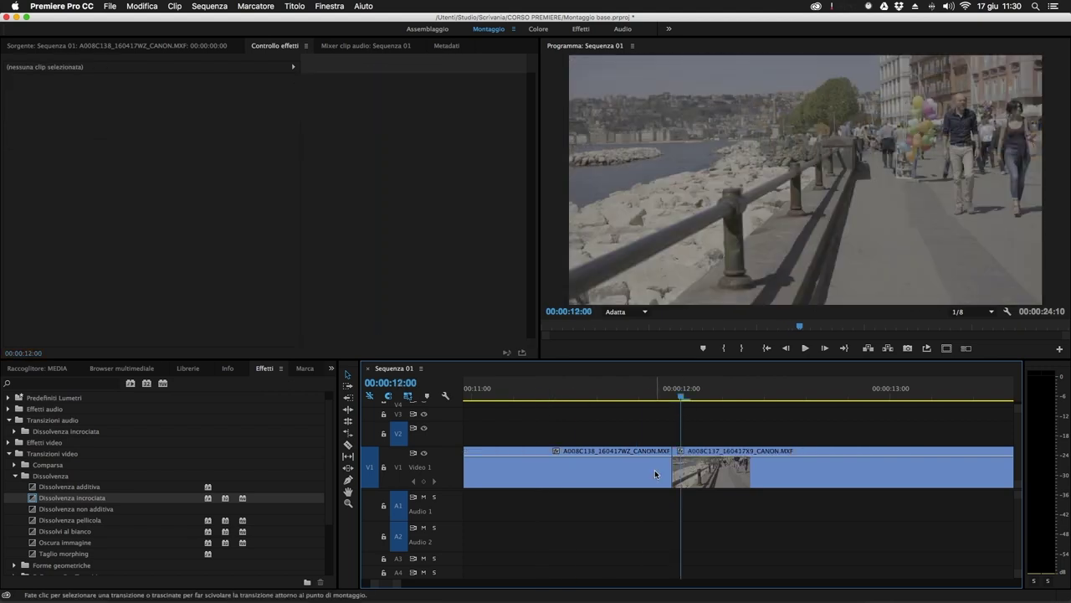
key("minus")
Step: Ripple-trim the end of the first clip
key("b")
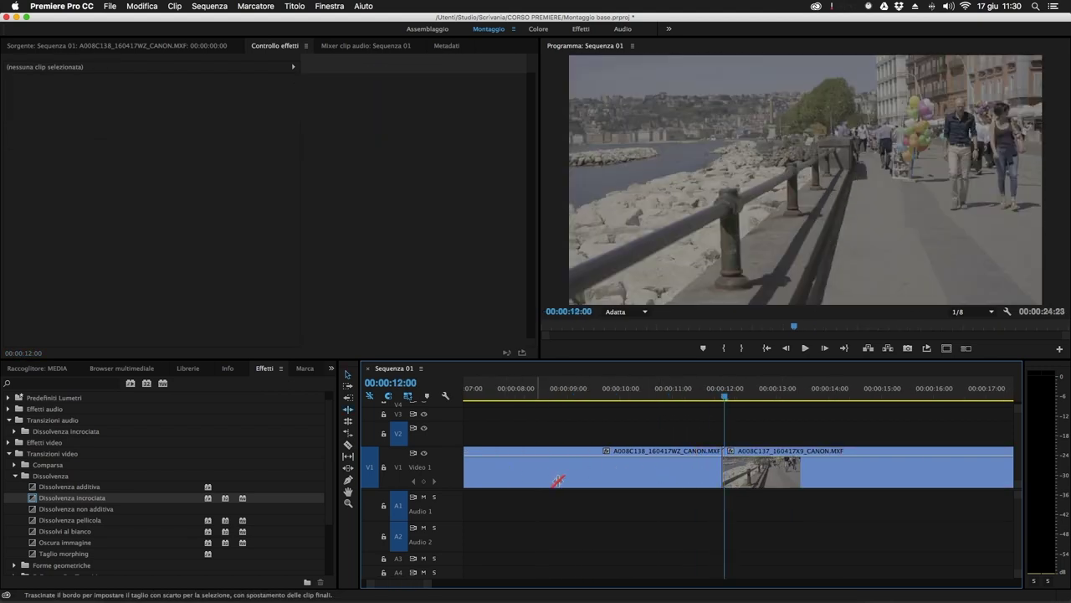
left_click(558, 481)
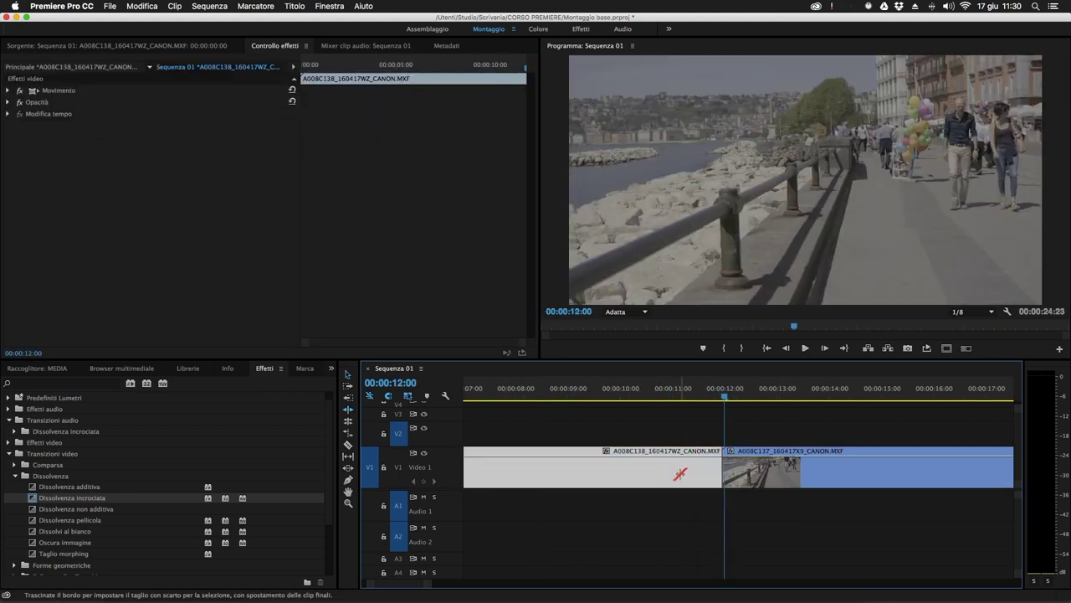
left_click_drag(719, 474, 724, 474)
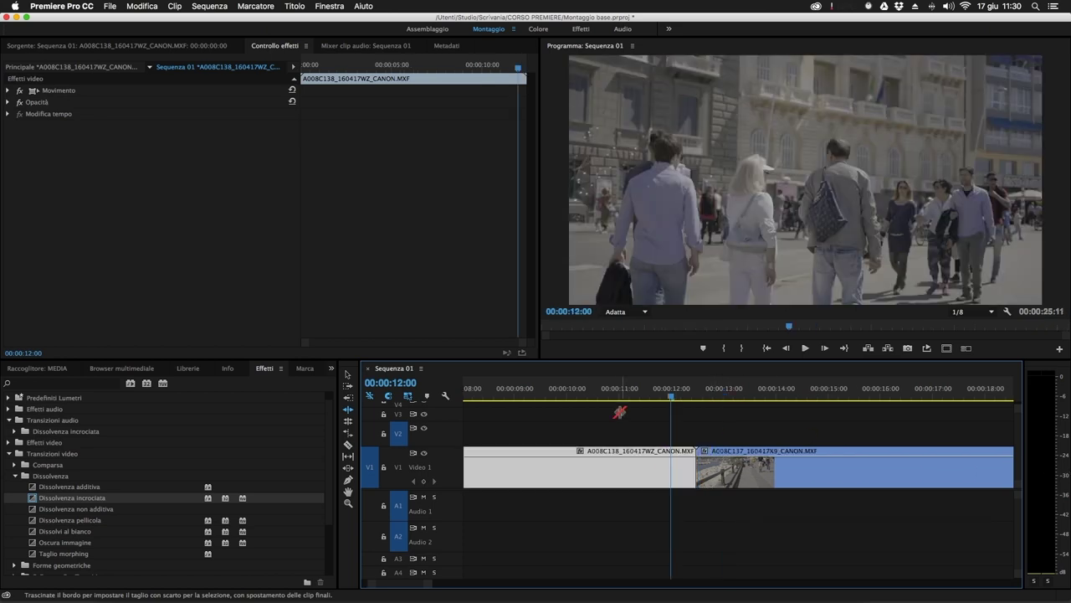
Step: Re-apply Dissolvenza incrociata at the cut, accept the media warning, and play it back
left_click_drag(95, 497, 698, 469)
left_click(642, 325)
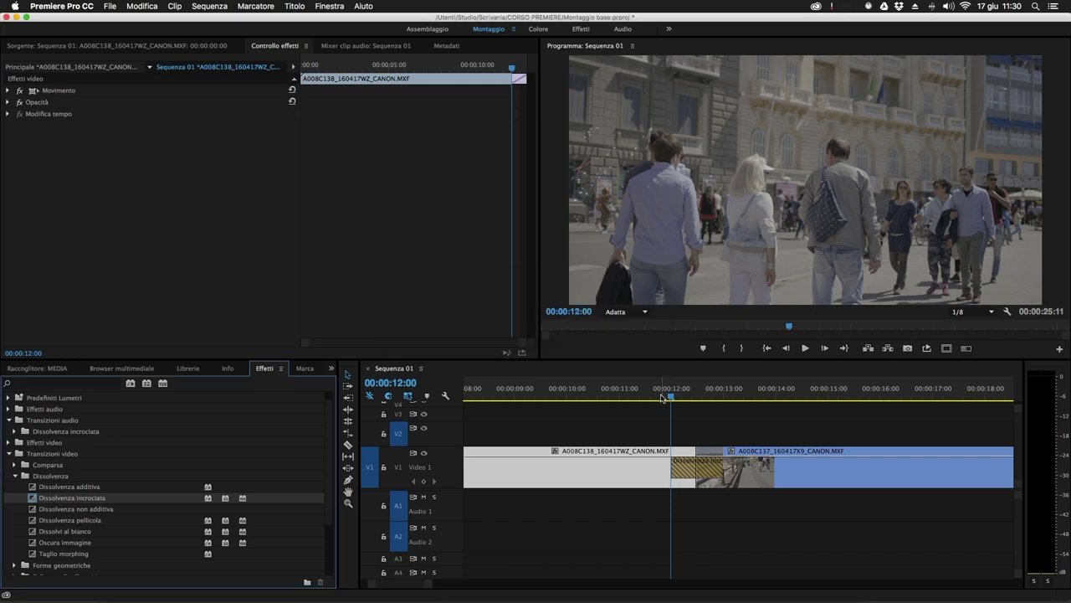
key("space")
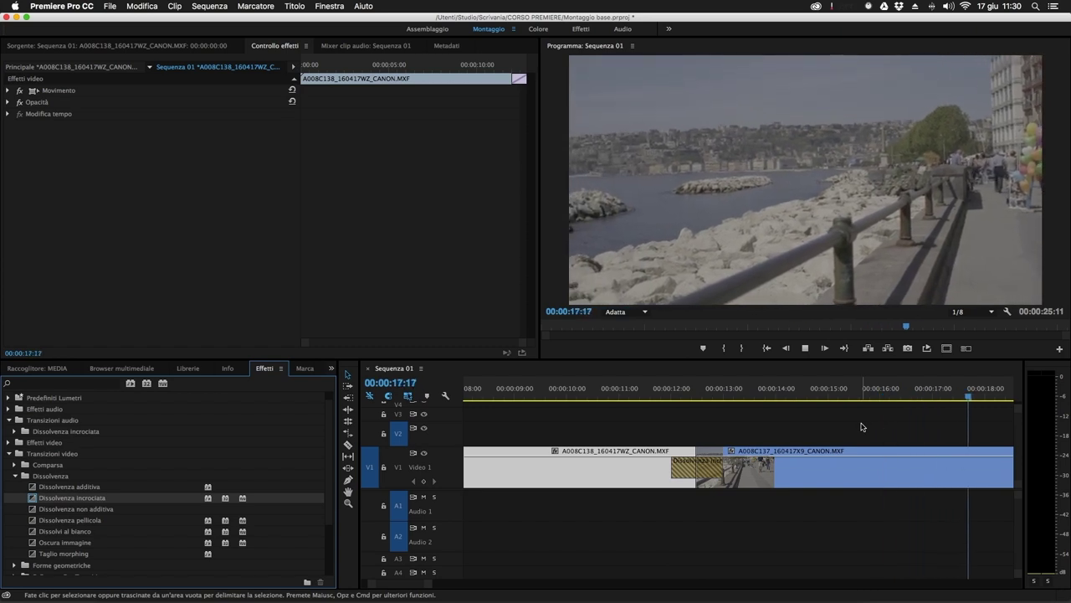
key("space")
key("minus")
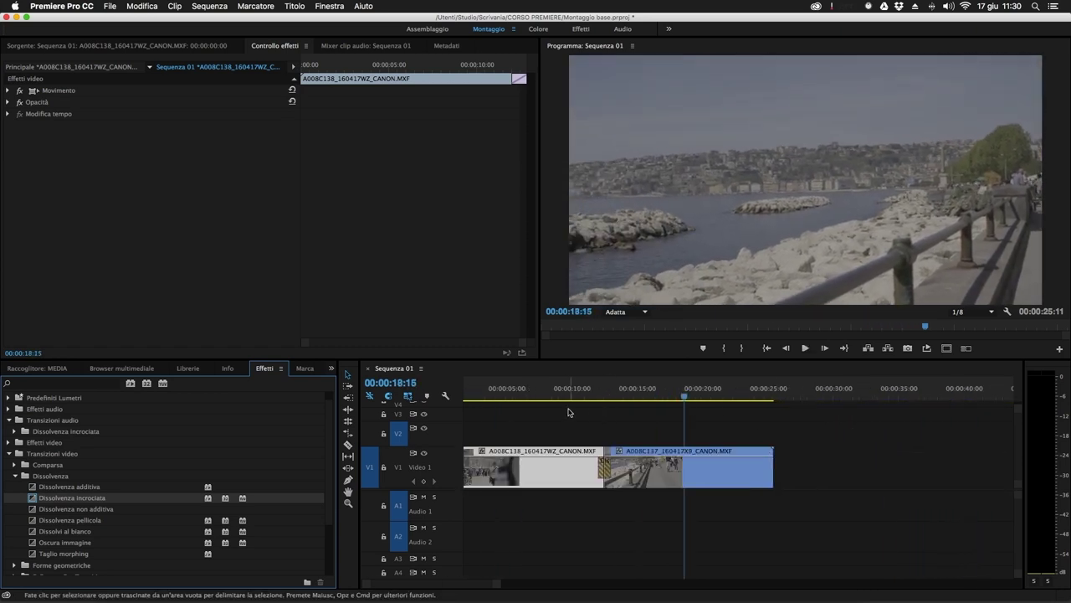
left_click(602, 389)
key("equal")
key("equal")
key("equal")
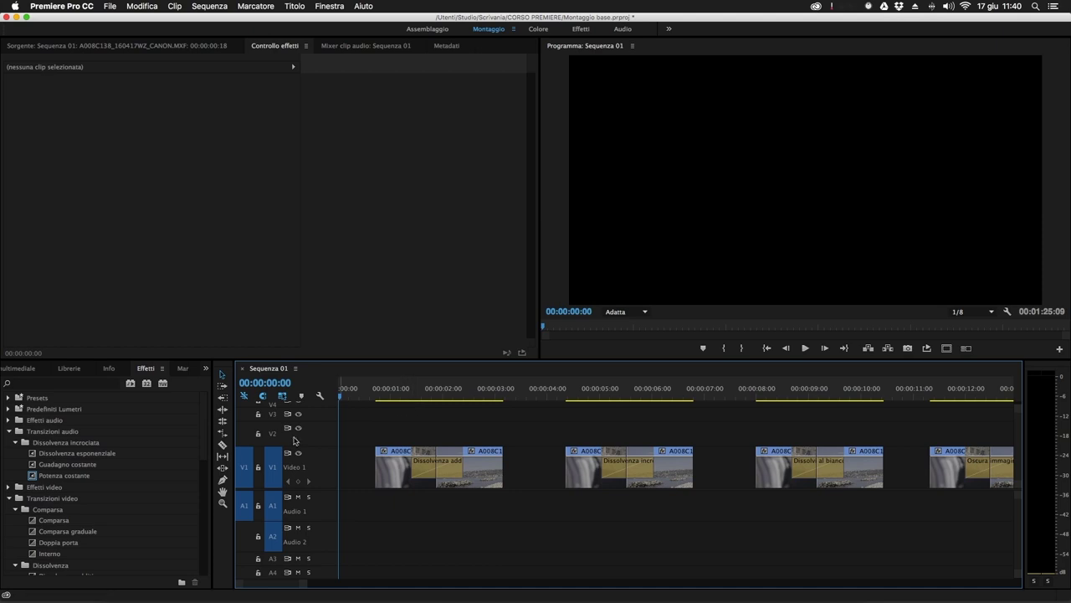
Step: Rearrange the Effects panel folders, leaving Transizioni video and Transizioni audio expanded
left_click(394, 390)
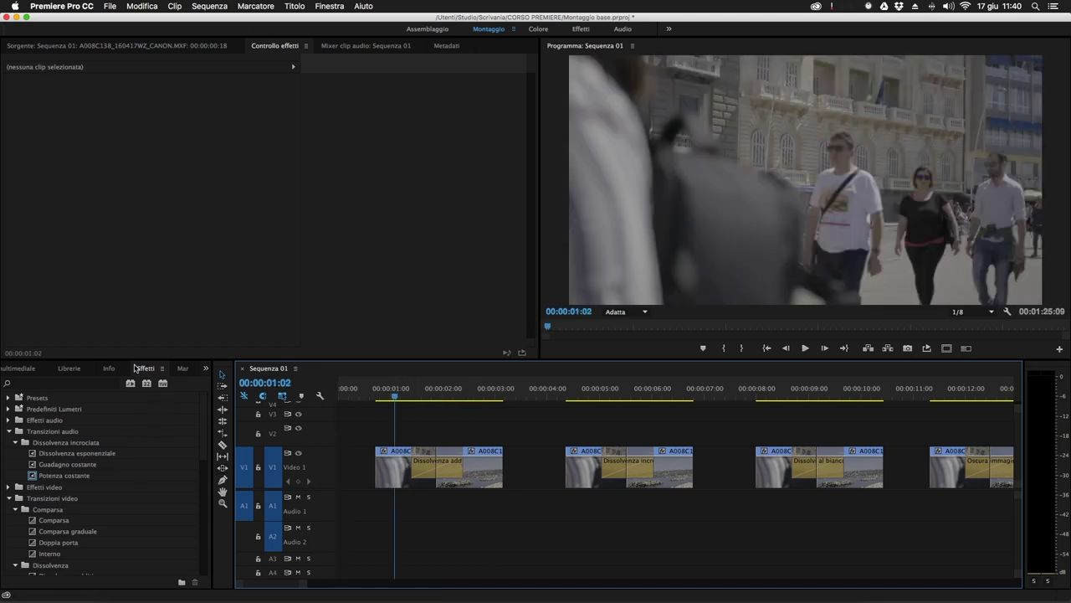
left_click(10, 432)
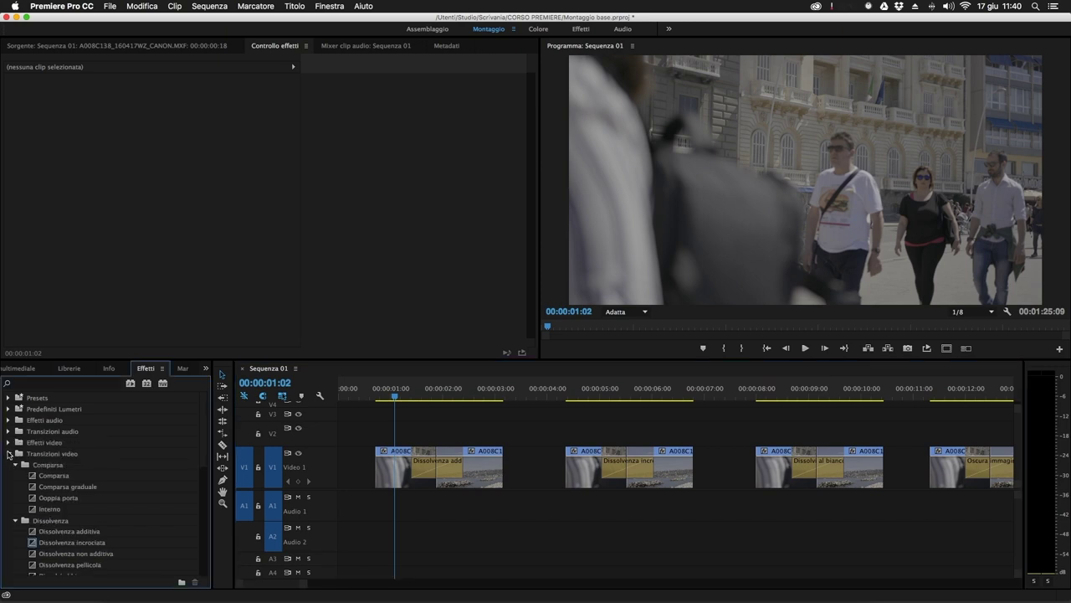
left_click(8, 453)
left_click(50, 456)
left_click(8, 454)
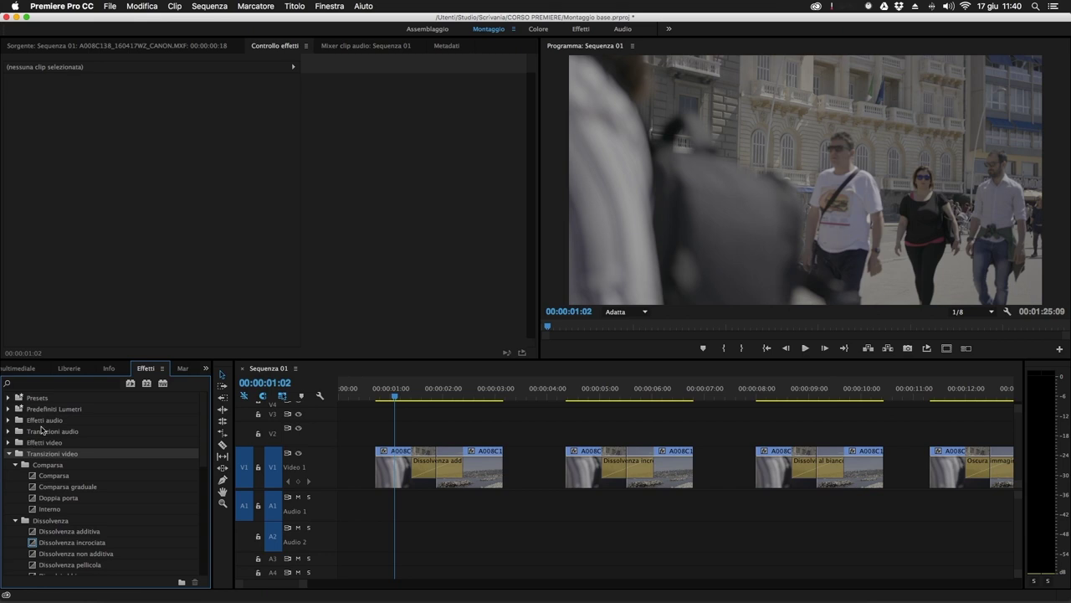
left_click(40, 423)
left_click(9, 420)
left_click(10, 420)
left_click(9, 432)
scroll(125, 490, "down", 2)
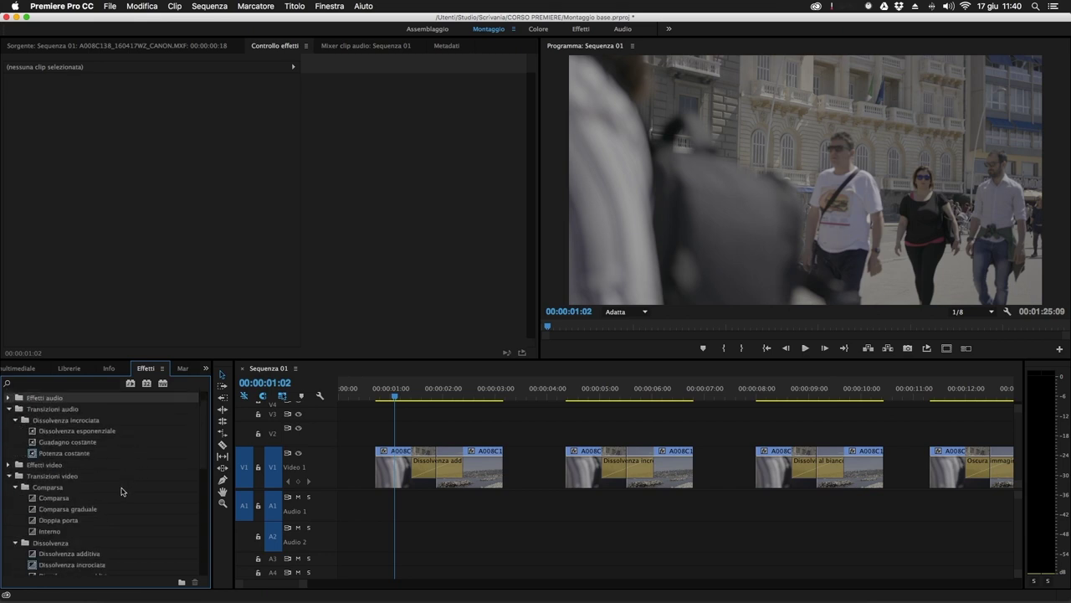
scroll(93, 504, "down", 3)
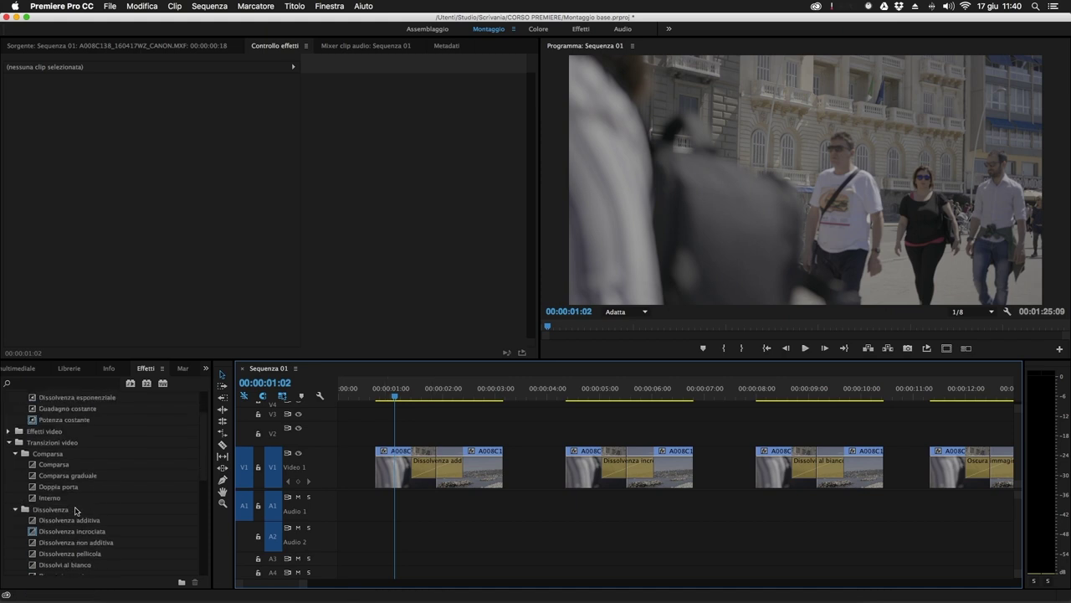
scroll(75, 511, "down", 1)
Step: Play the Dissolvenza additiva from 00:00:01:06, then select it to show its settings
left_click_drag(75, 487, 432, 509)
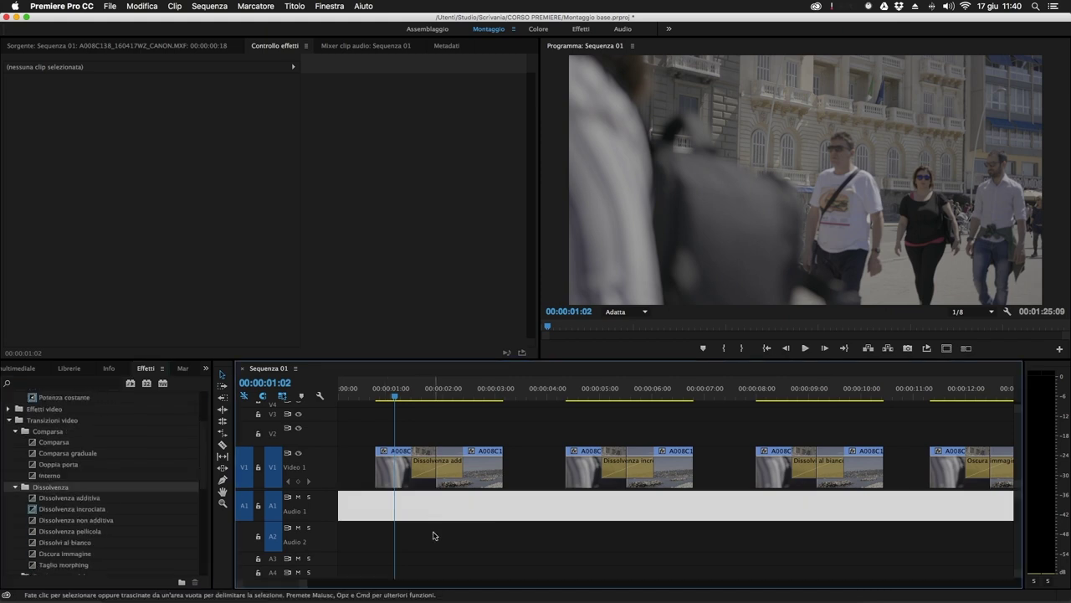
key("=")
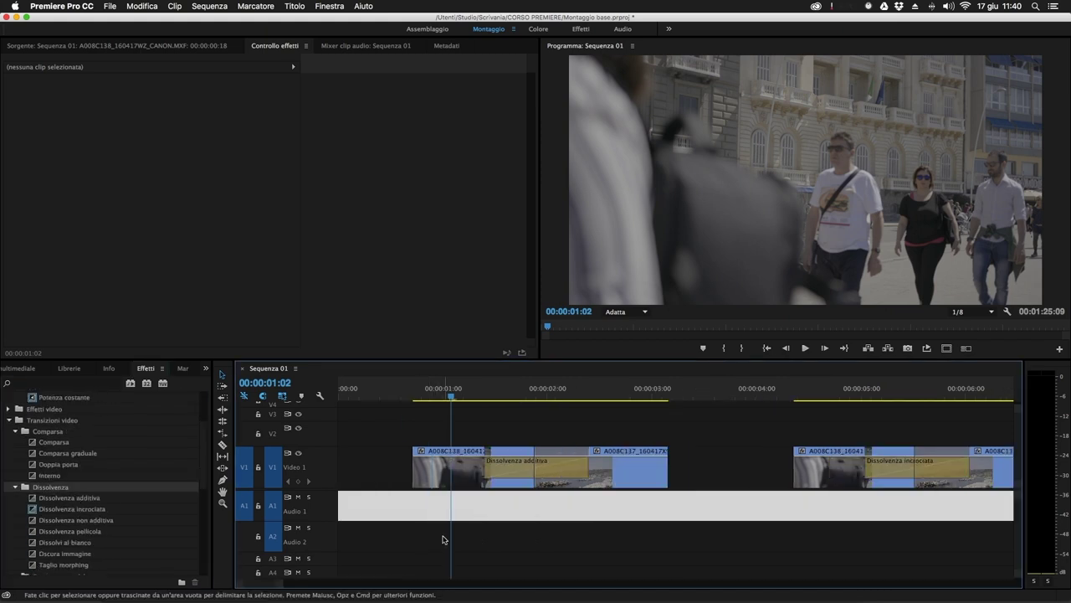
left_click(465, 395)
key("space")
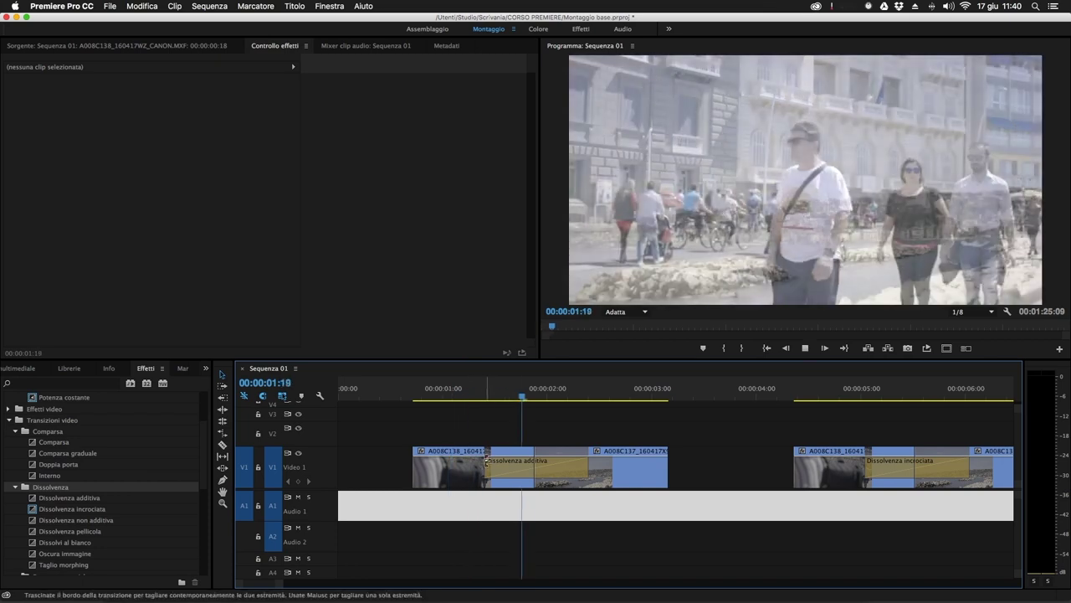
left_click_drag(495, 391, 575, 387)
left_click(526, 471)
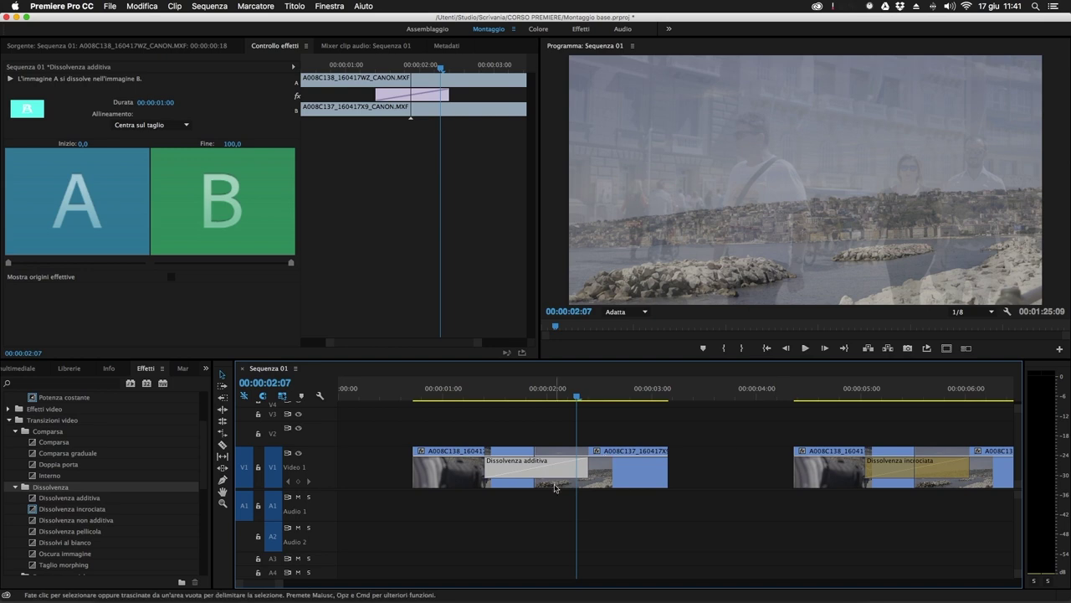
Step: Scrub through the second dissolve from 00:00:04:17 to 00:00:05:15
left_click_drag(766, 388, 843, 423)
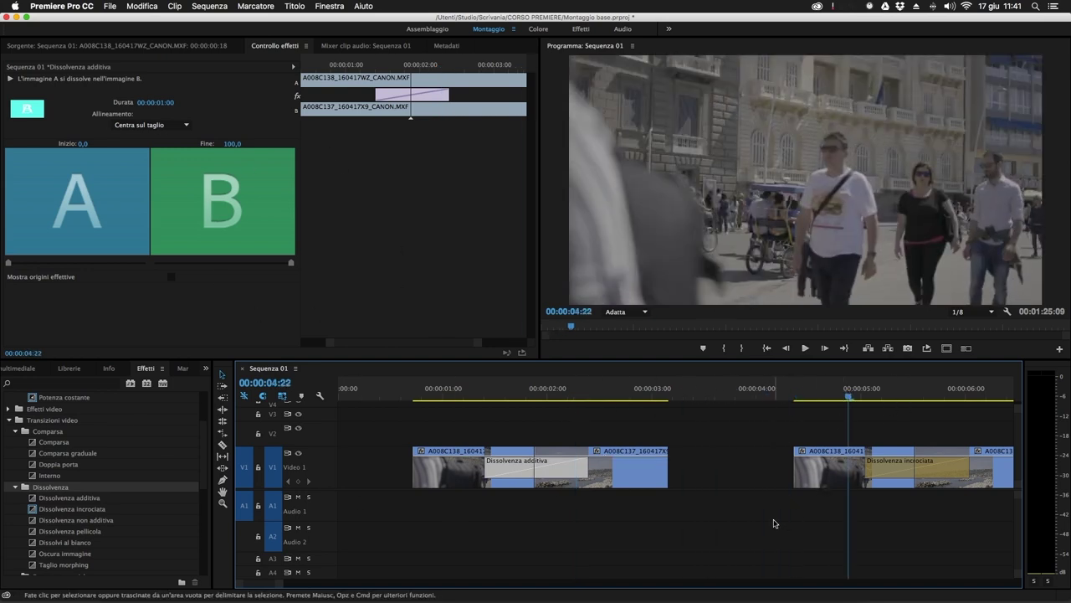
key("minus")
key("equal")
left_click_drag(677, 389, 784, 387)
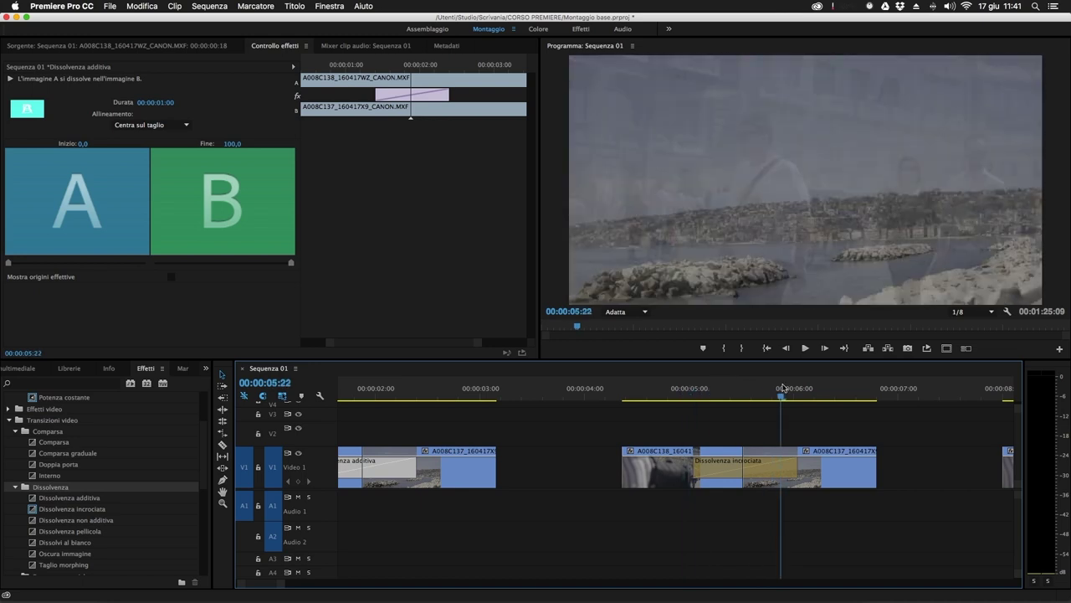
Step: Preview the dissolve to white from 00:00:08:07 and the following dip to black
key("minus")
key("minus")
left_click(557, 389)
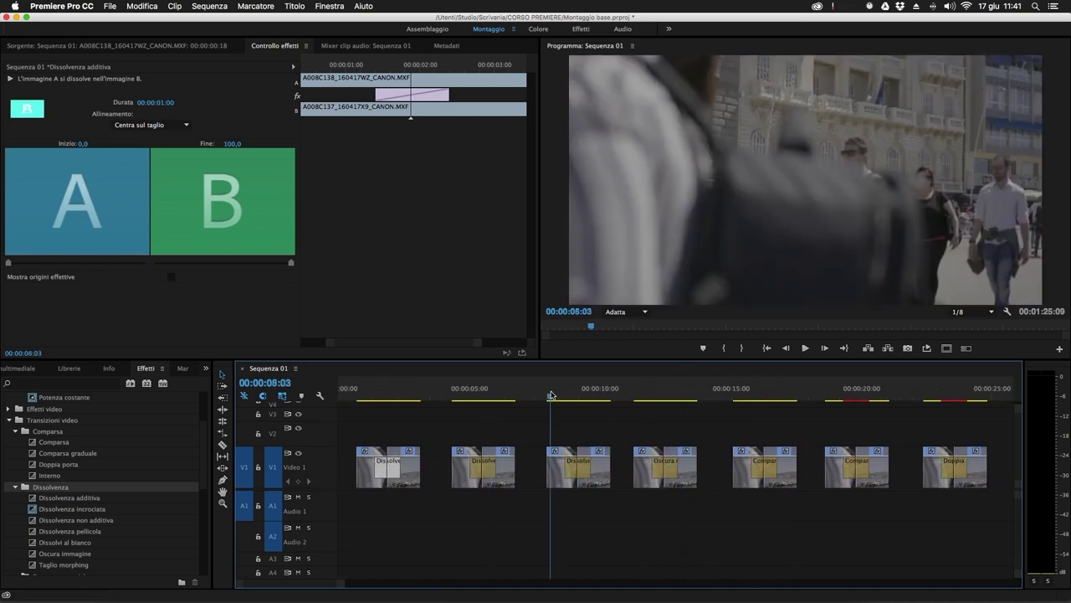
key("equal")
left_click_drag(678, 391, 834, 403)
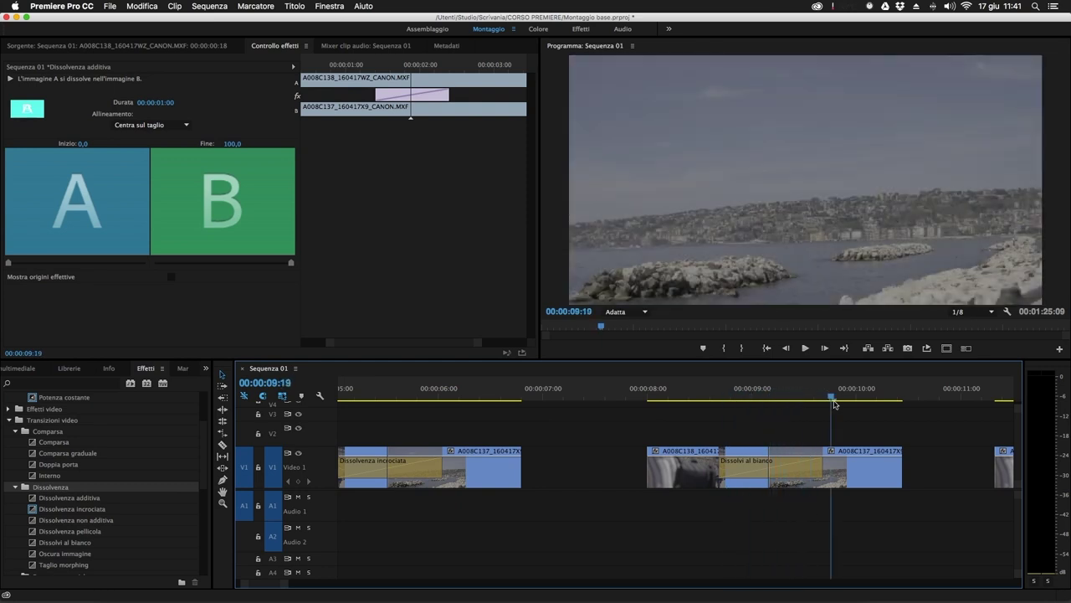
key("space")
key("minus")
key("equal")
key("equal")
left_click_drag(677, 396, 843, 397)
Step: Preview the wipe into the street clip at 00:00:15:11 and select the Comparsa transition
key("minus")
left_click(741, 398)
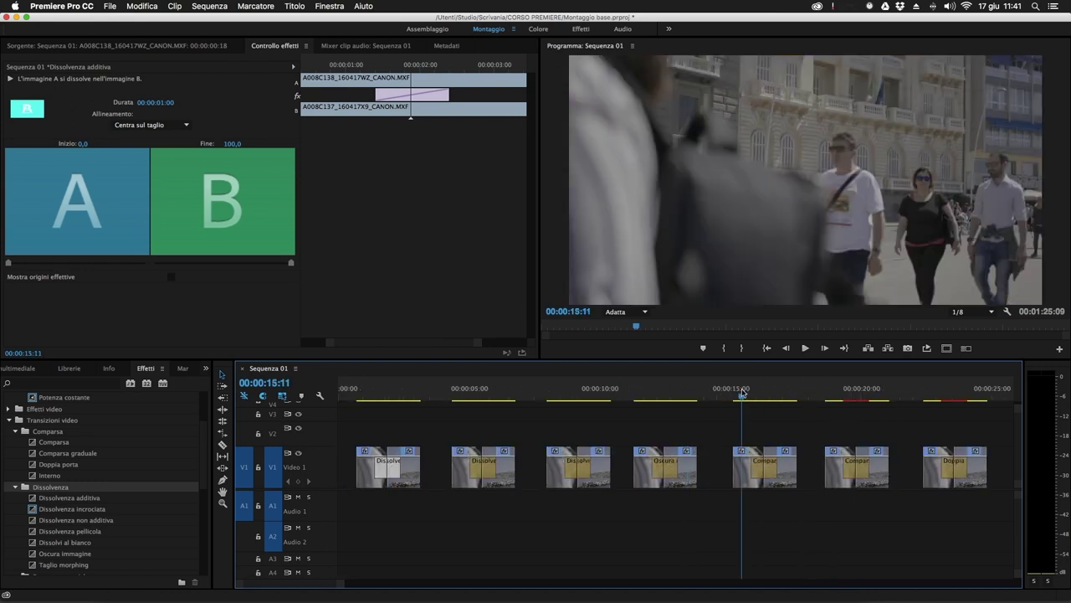
key("equal")
key("equal")
left_click_drag(689, 395, 768, 394)
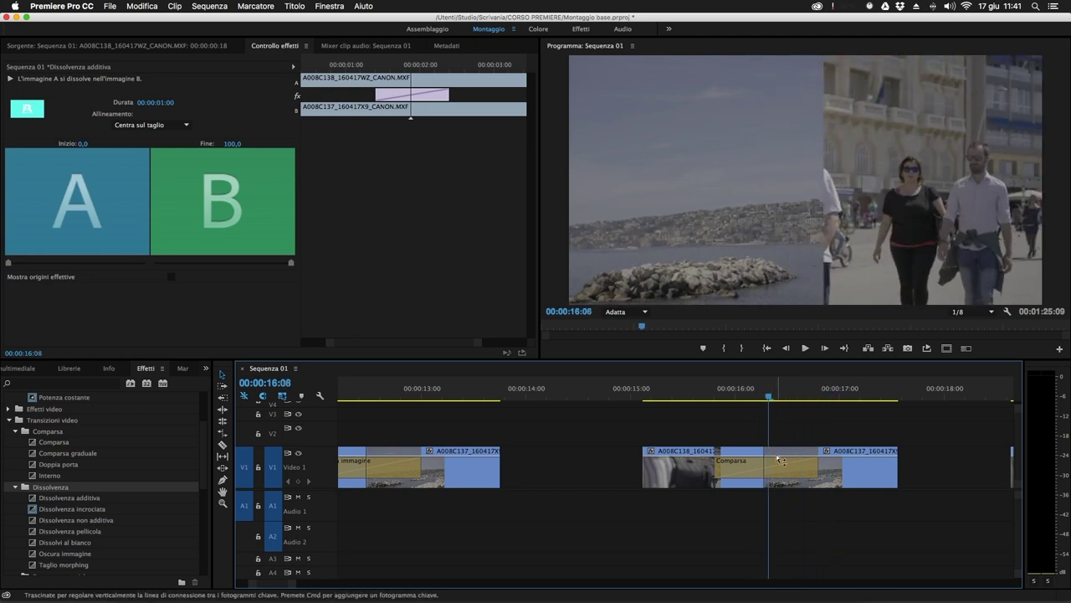
left_click(780, 462)
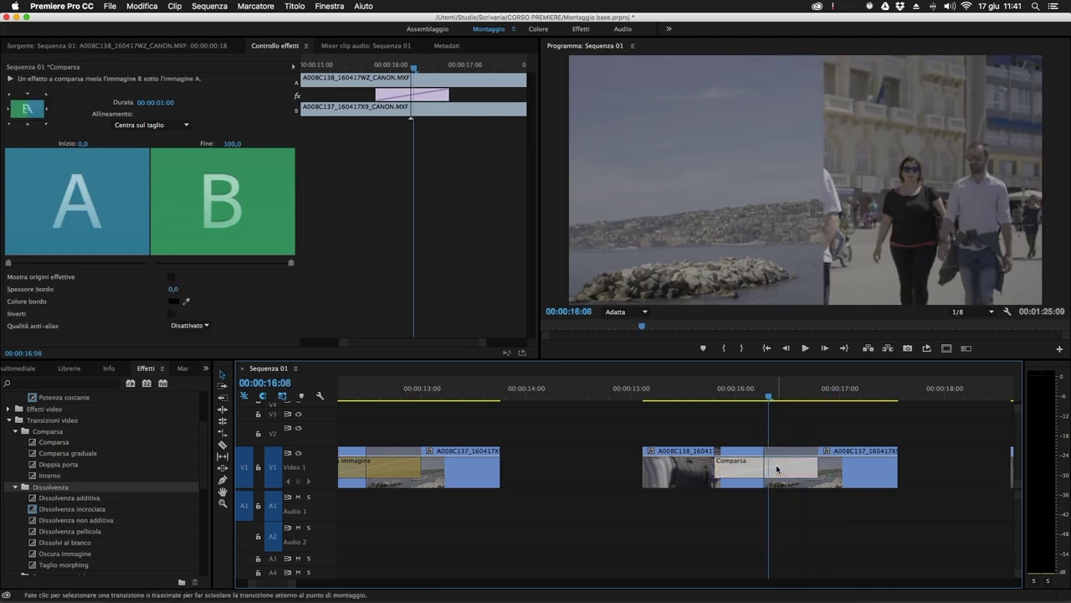
Step: Cycle the Comparsa wipe through its directions, ending with the wipe from the bottom
left_click(10, 96)
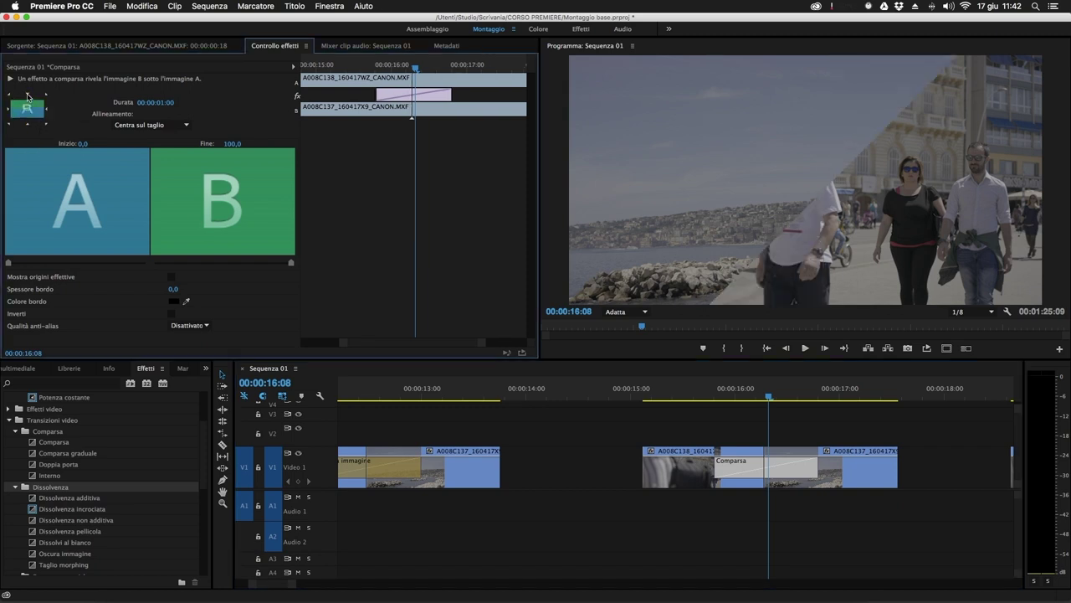
left_click(28, 95)
left_click(46, 97)
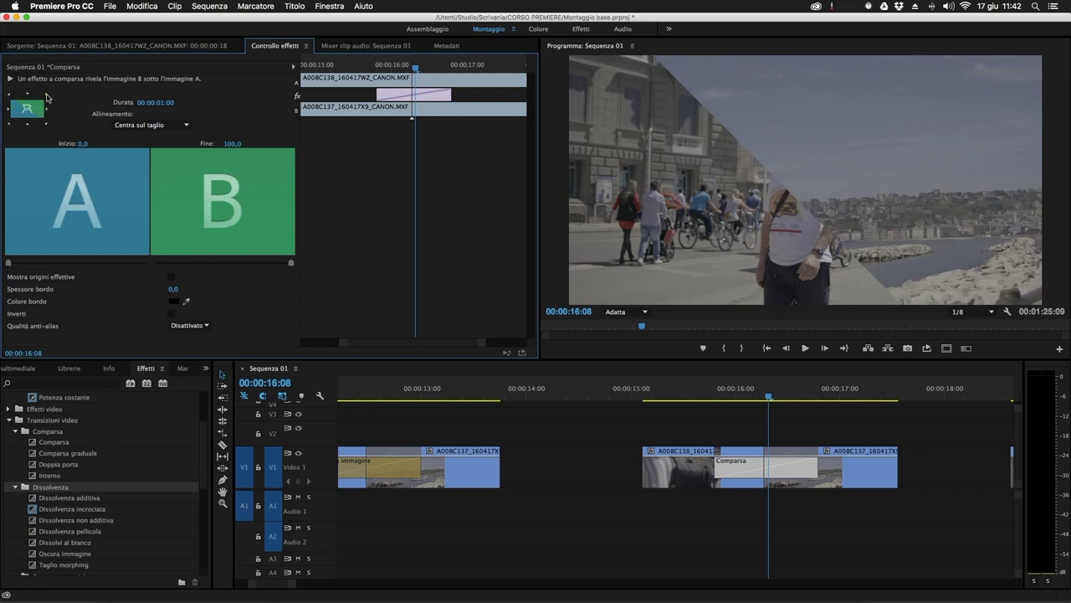
left_click(46, 109)
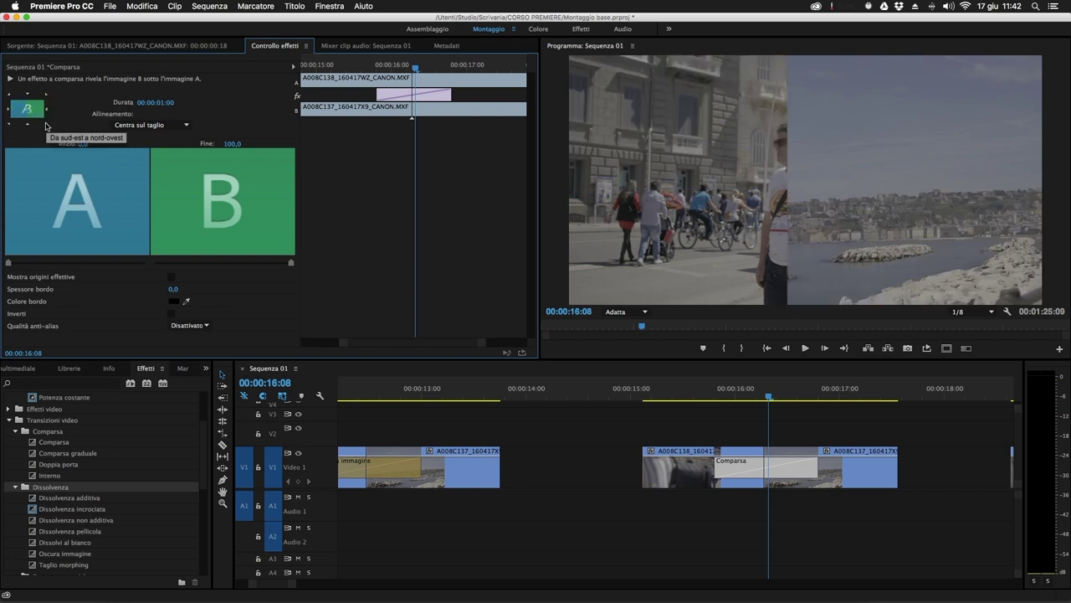
left_click(46, 124)
left_click(28, 126)
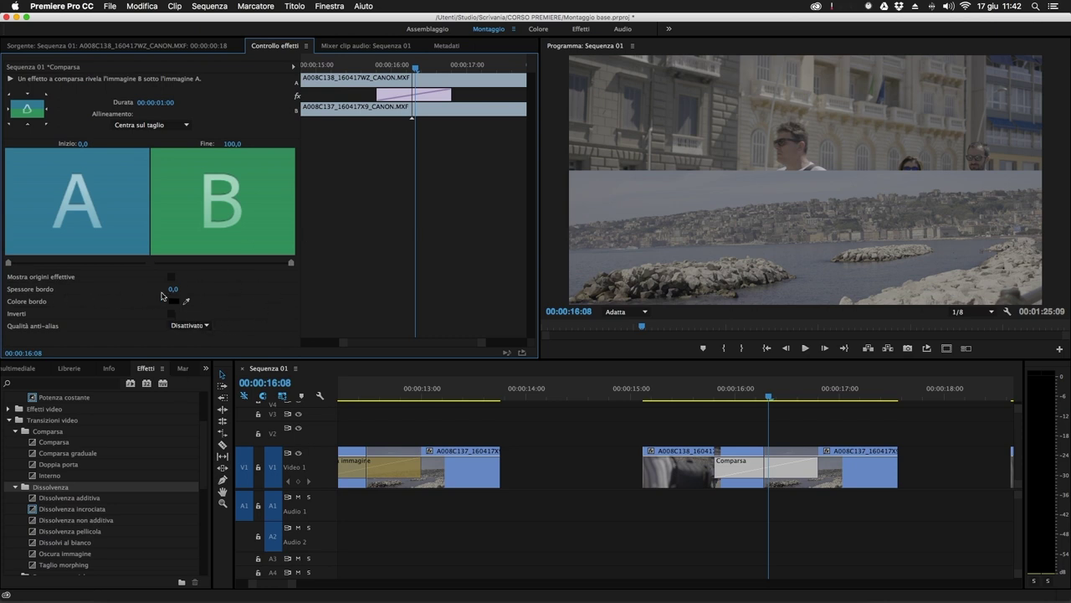
Step: Set anti-aliasing quality to Alta, compare the reversed wipe, then restore the normal direction
left_click(206, 325)
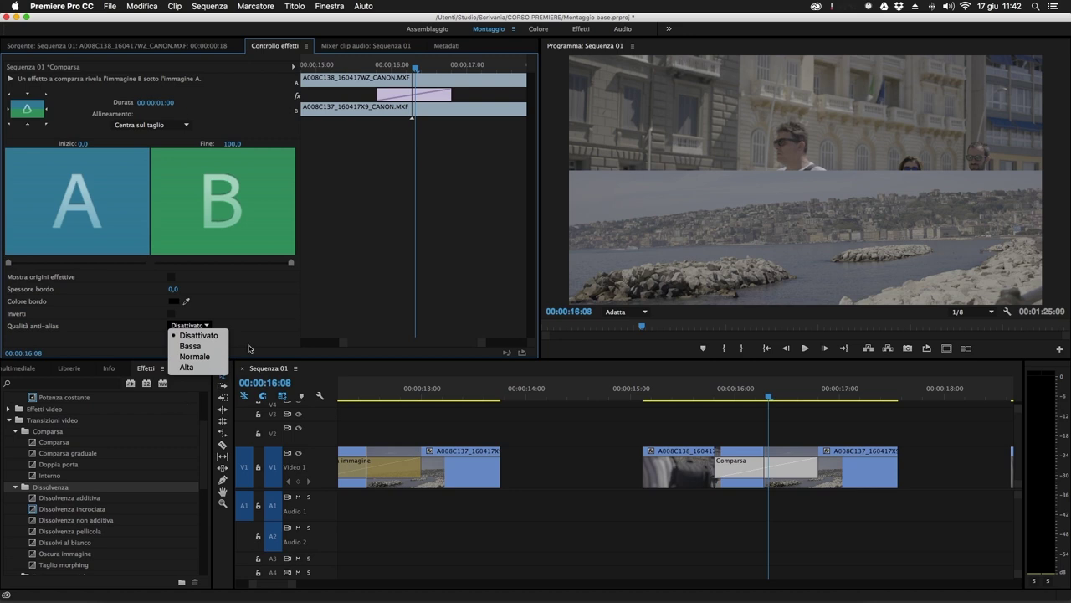
left_click(186, 367)
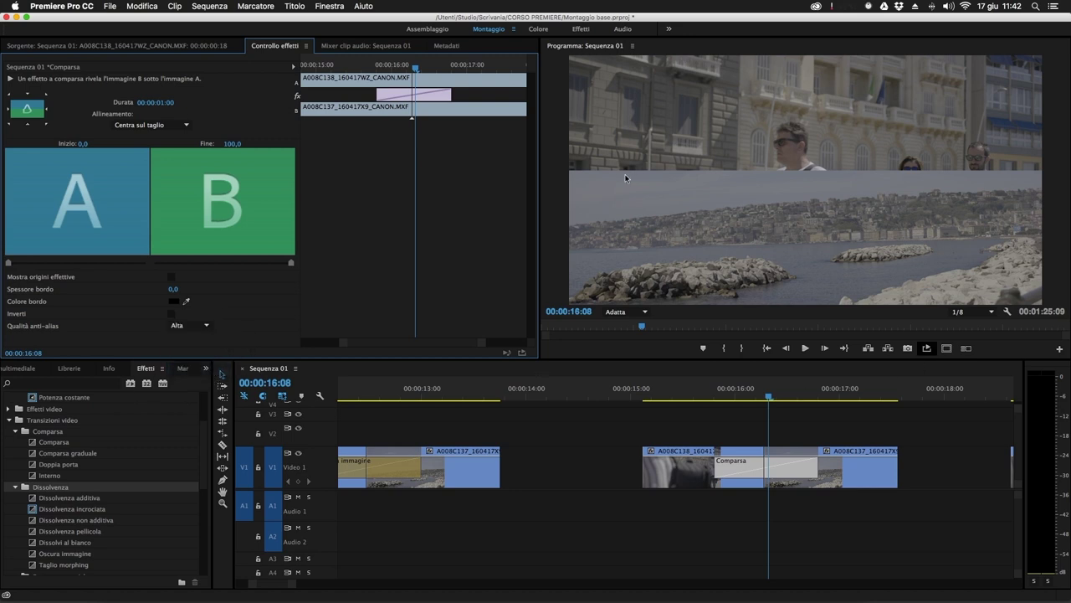
left_click(756, 399)
mouse_move(756, 400)
left_mouse_down()
mouse_move(735, 399)
mouse_move(752, 399)
left_mouse_up()
left_click(766, 469)
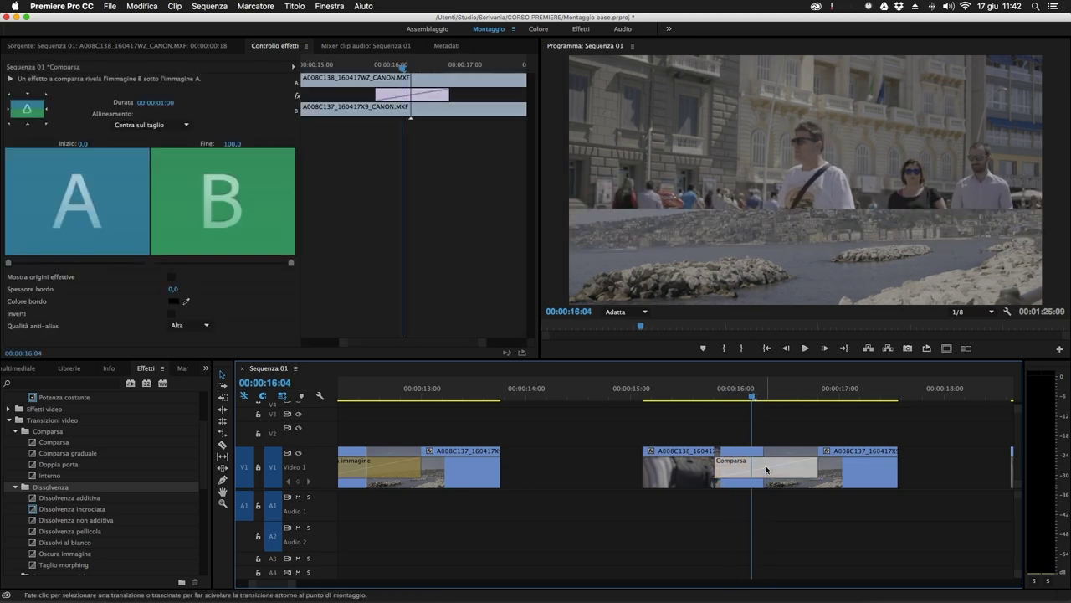
left_click(172, 314)
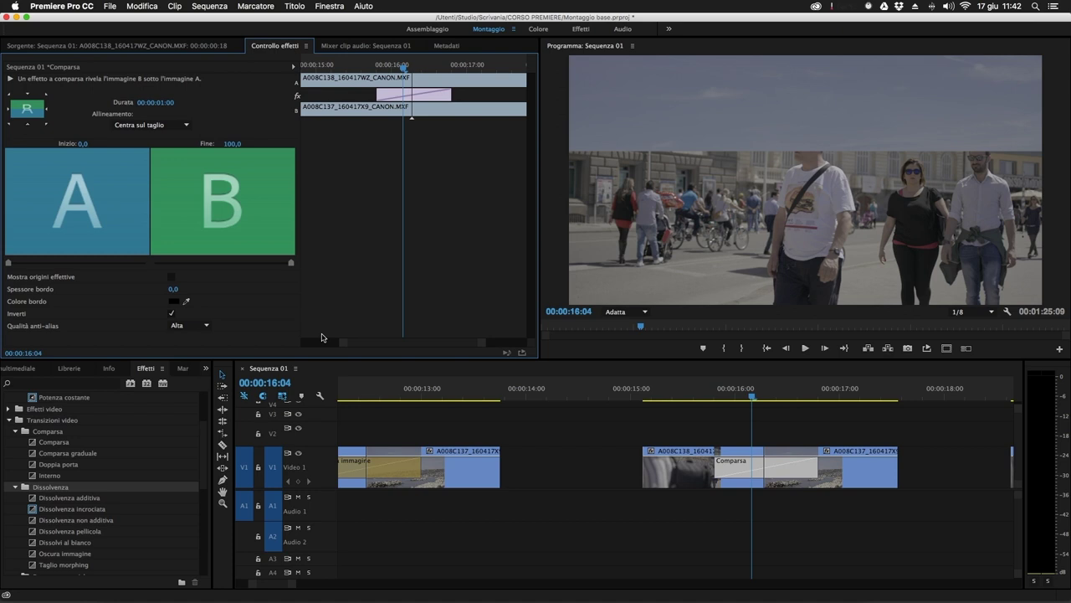
mouse_move(753, 396)
left_mouse_down()
mouse_move(812, 398)
mouse_move(752, 402)
left_mouse_up()
left_click(171, 313)
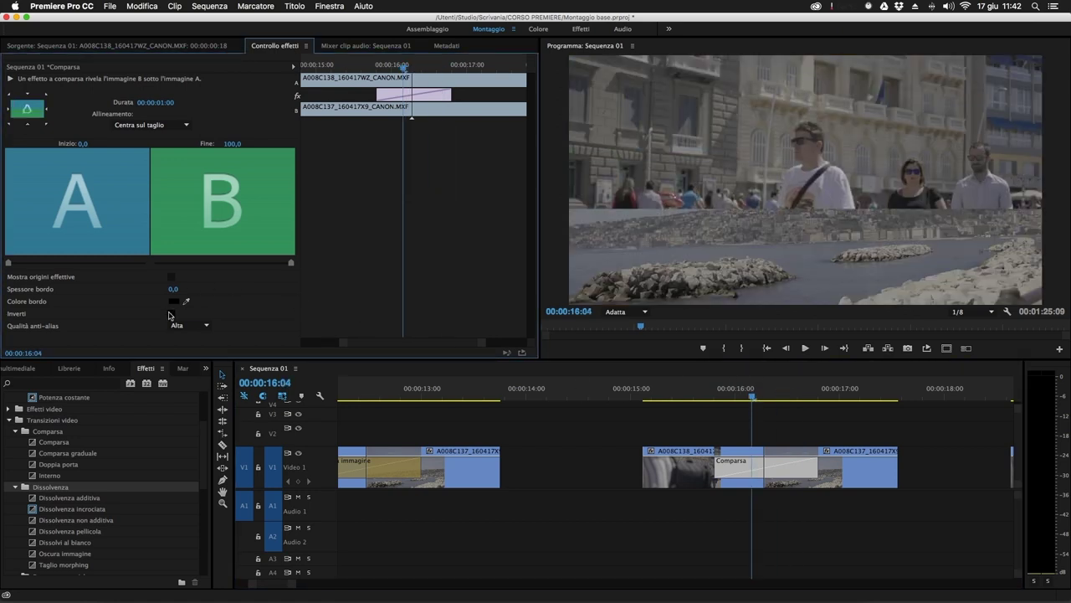
left_click(171, 314)
left_click(171, 311)
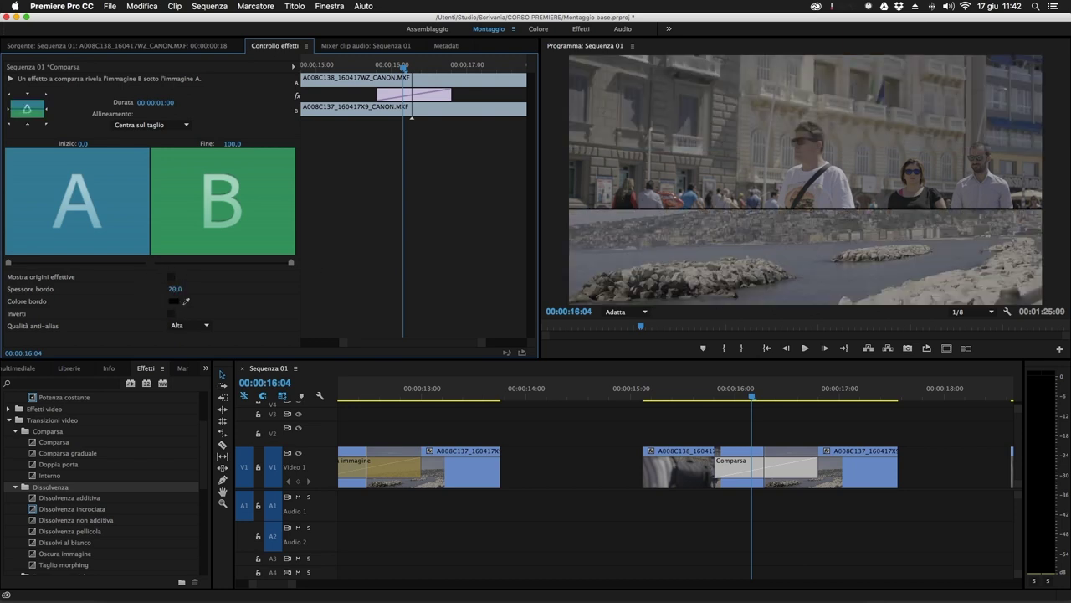
Step: Set the Comparsa wipe's border colour to pure red
left_click(177, 301)
left_click_drag(514, 262, 567, 304)
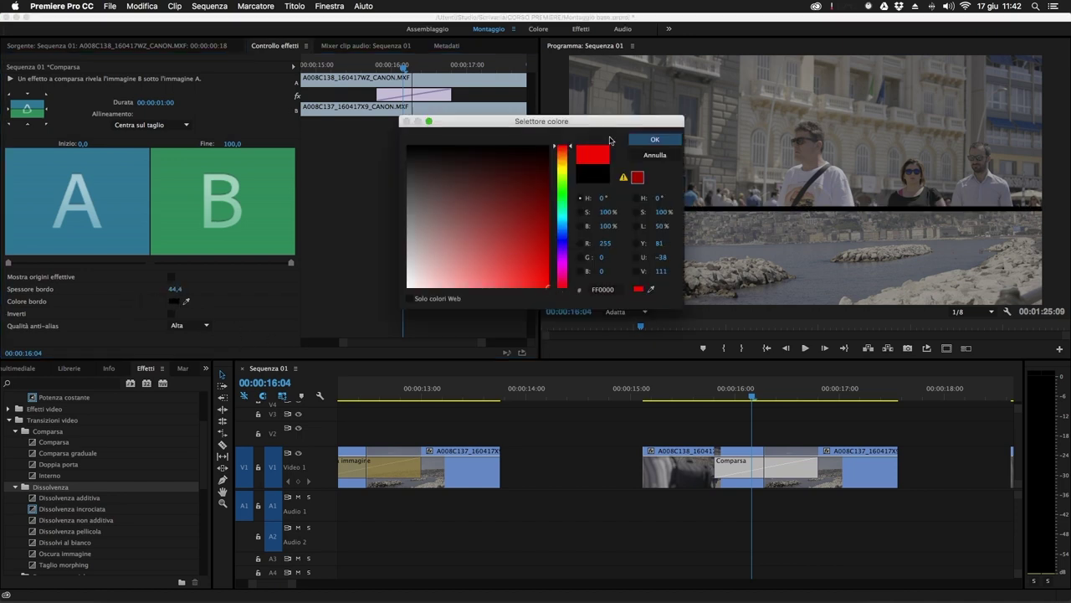
left_click(644, 143)
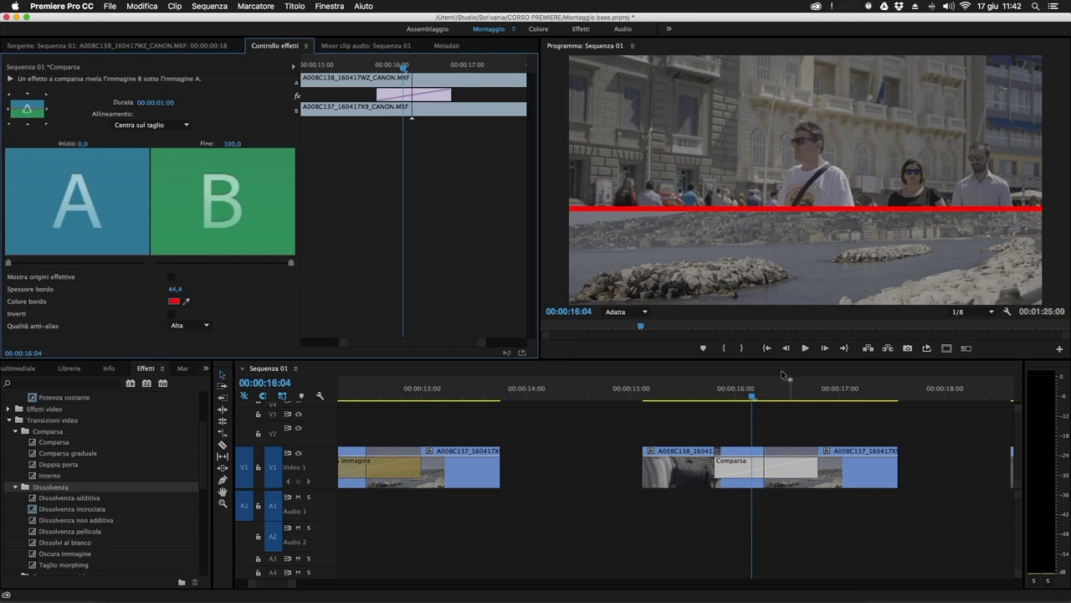
key("Down")
key("minus")
key("minus")
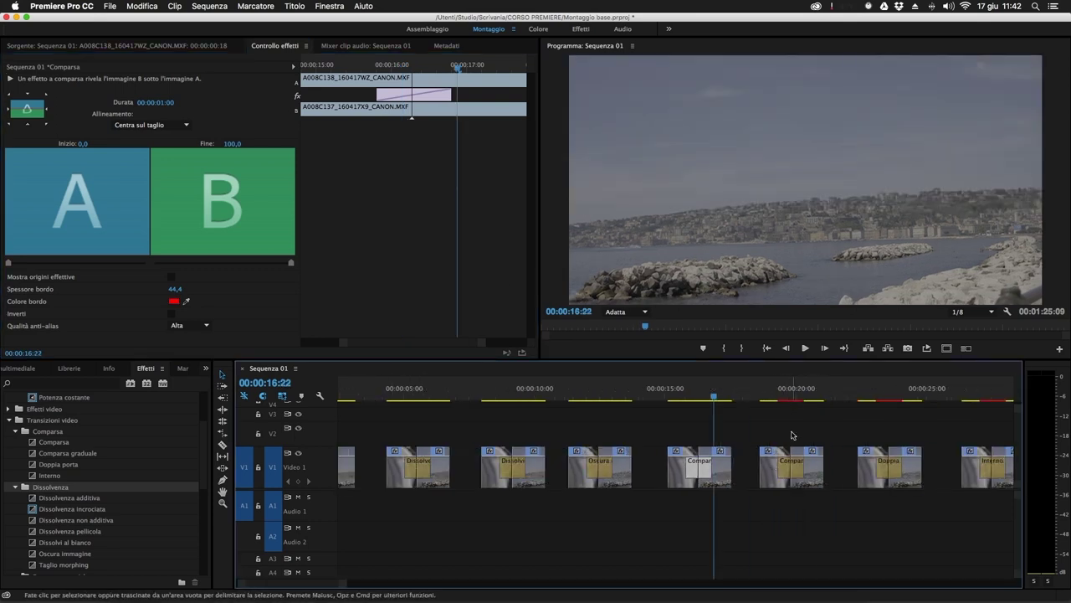
left_click(770, 389)
Step: Select the Comparsa graduale transition and preview the gradient wipe around 00:00:19:08
key("=")
key("=")
left_click(743, 480)
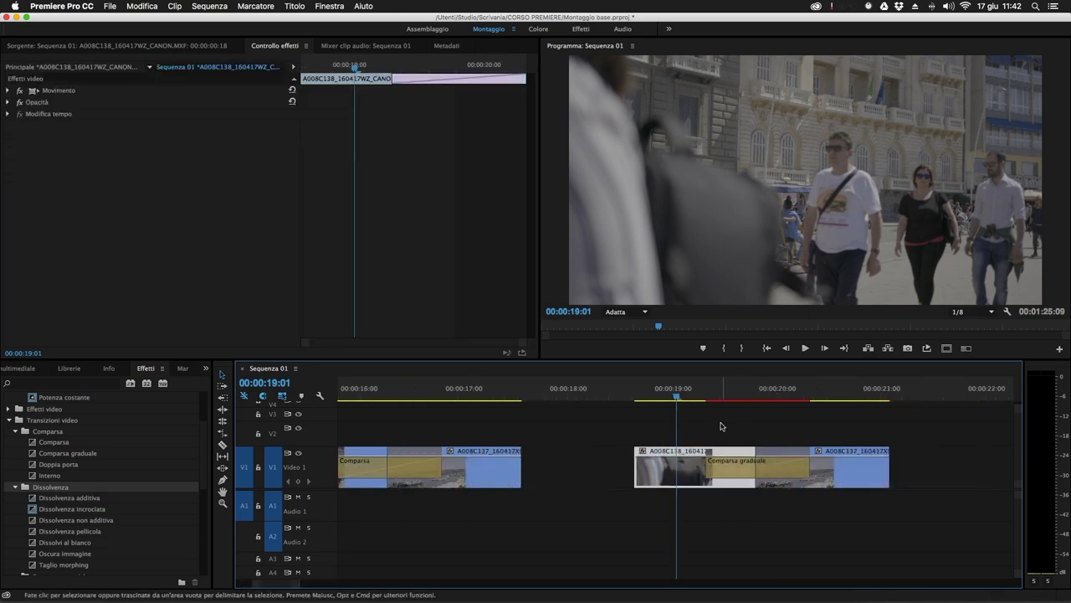
left_click(735, 473)
left_click_drag(676, 397, 777, 393)
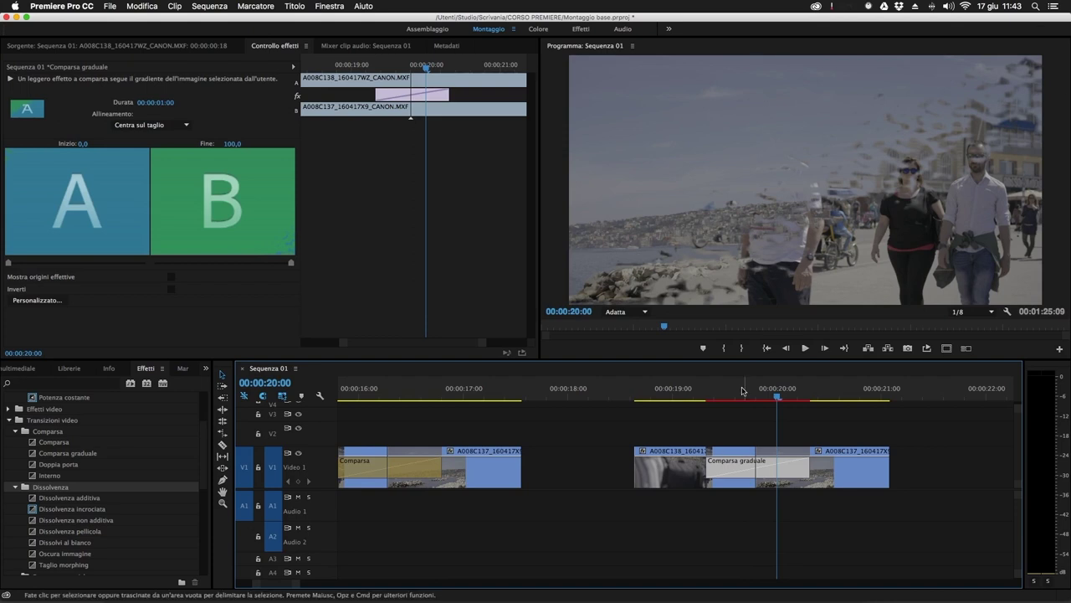
key("Left")
key("Left")
key("Left")
Step: Raise the gradient wipe's Morbidezza softness to 65 in its custom settings
left_click(63, 299)
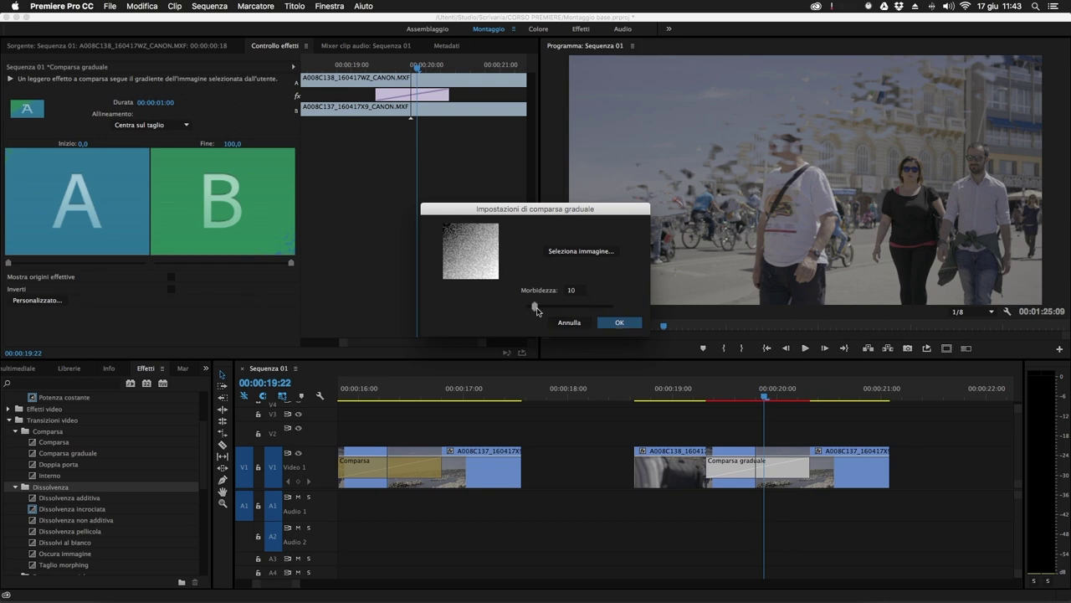
left_click(611, 327)
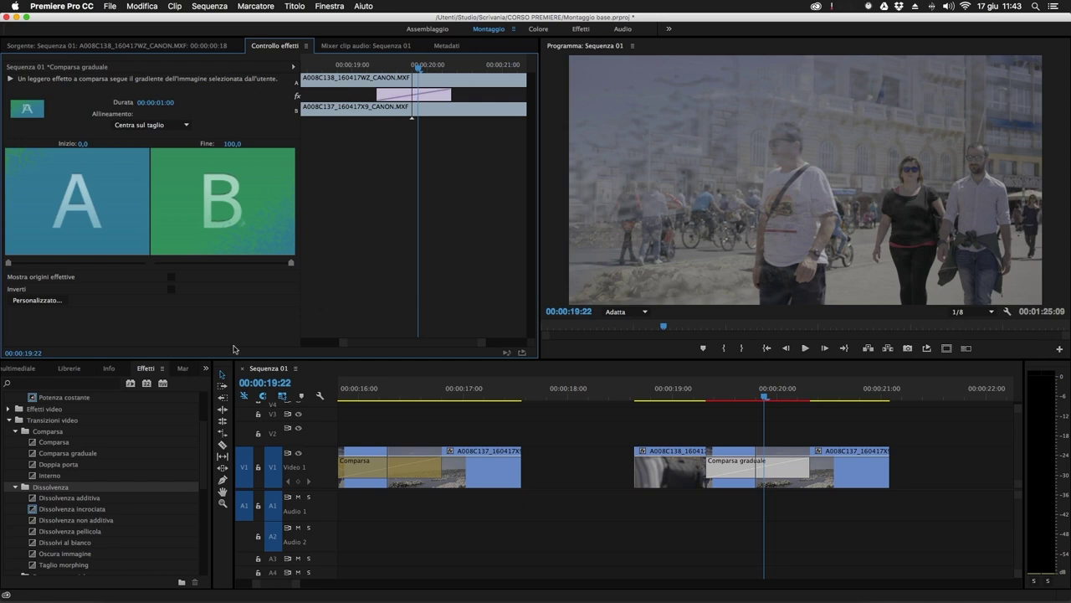
left_click(50, 300)
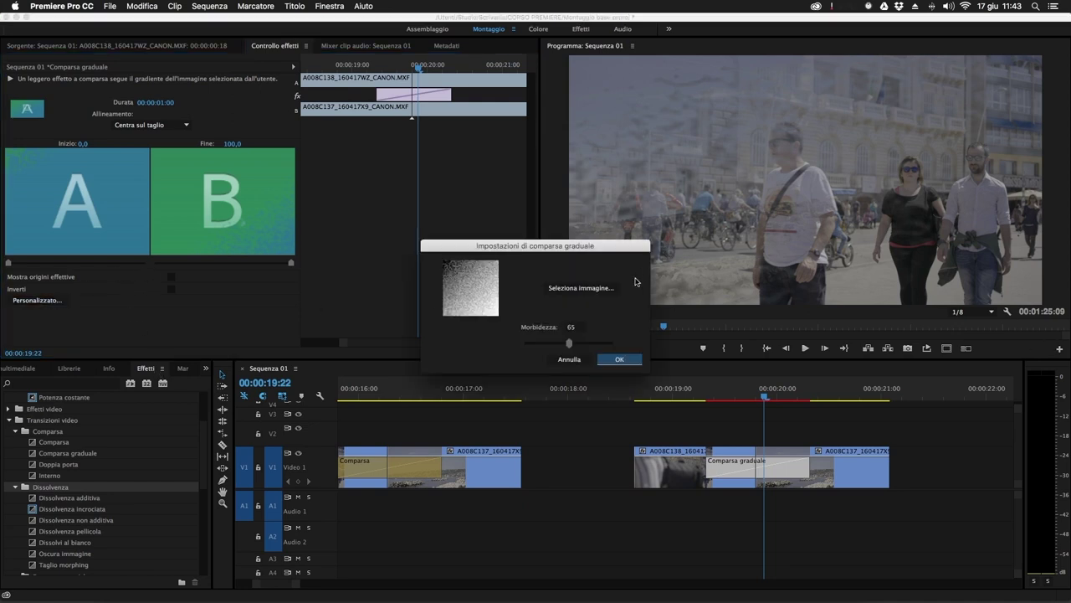
left_click(581, 288)
left_click(779, 510)
left_click(619, 359)
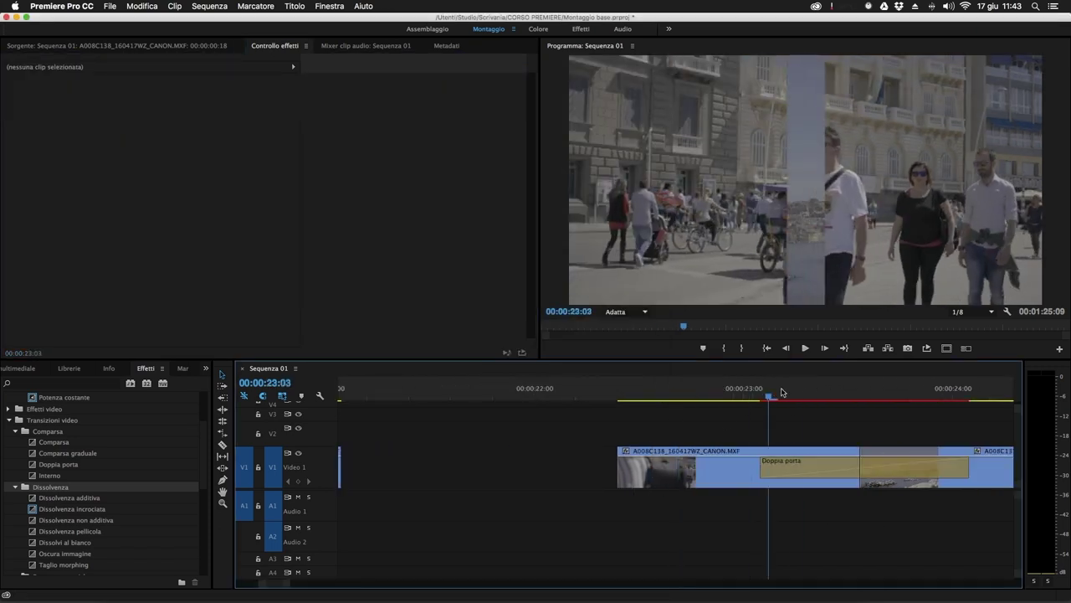
Step: Preview the Doppia porta transition, then switch its doors from north-south to east-west opening
left_click(802, 392)
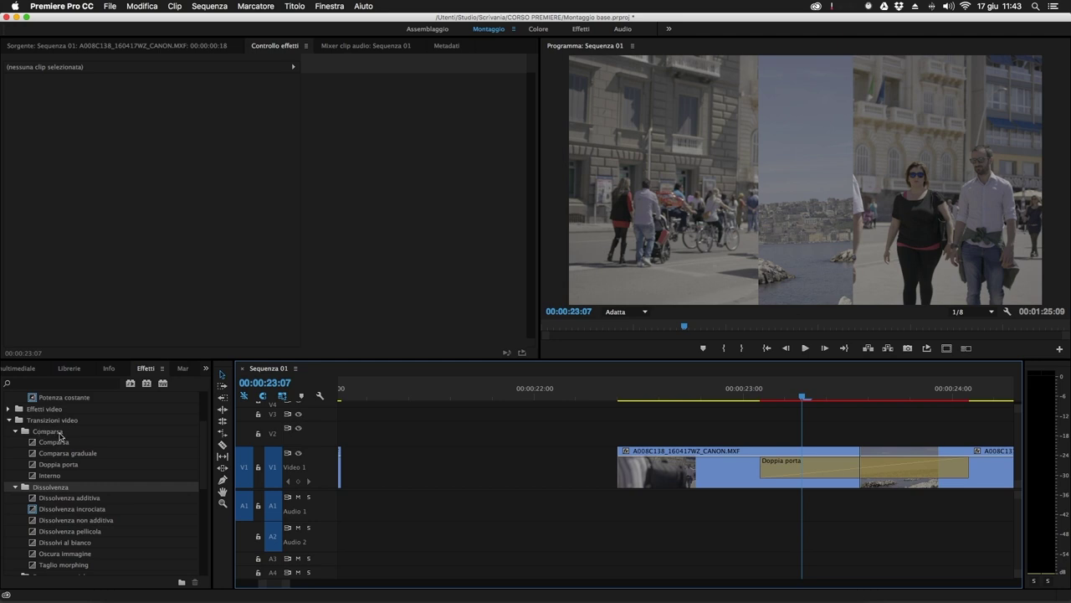
left_click_drag(820, 406, 911, 427)
left_click(833, 474)
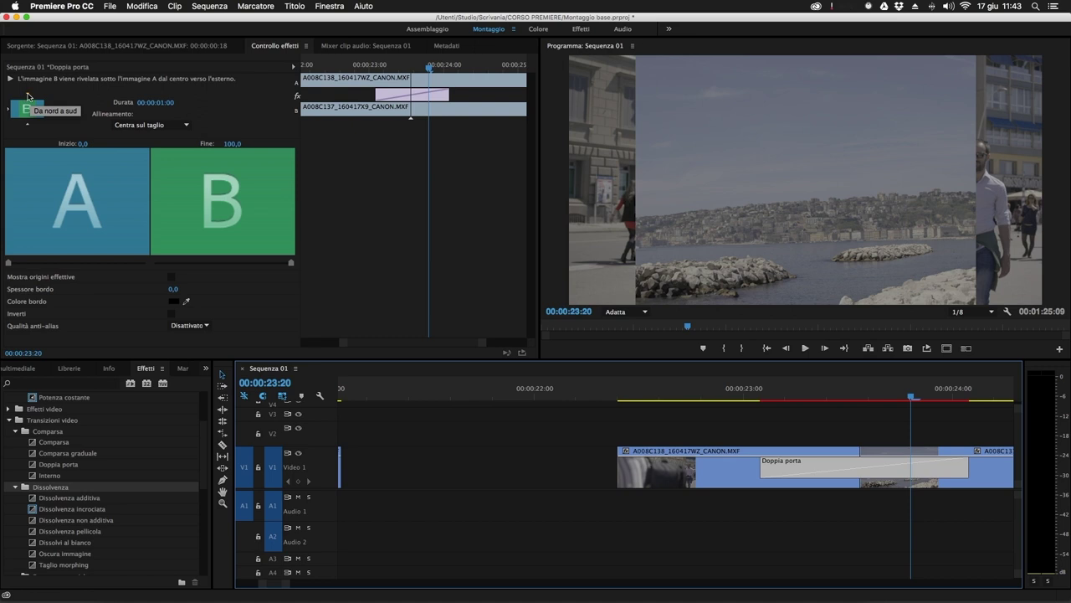
left_click(27, 95)
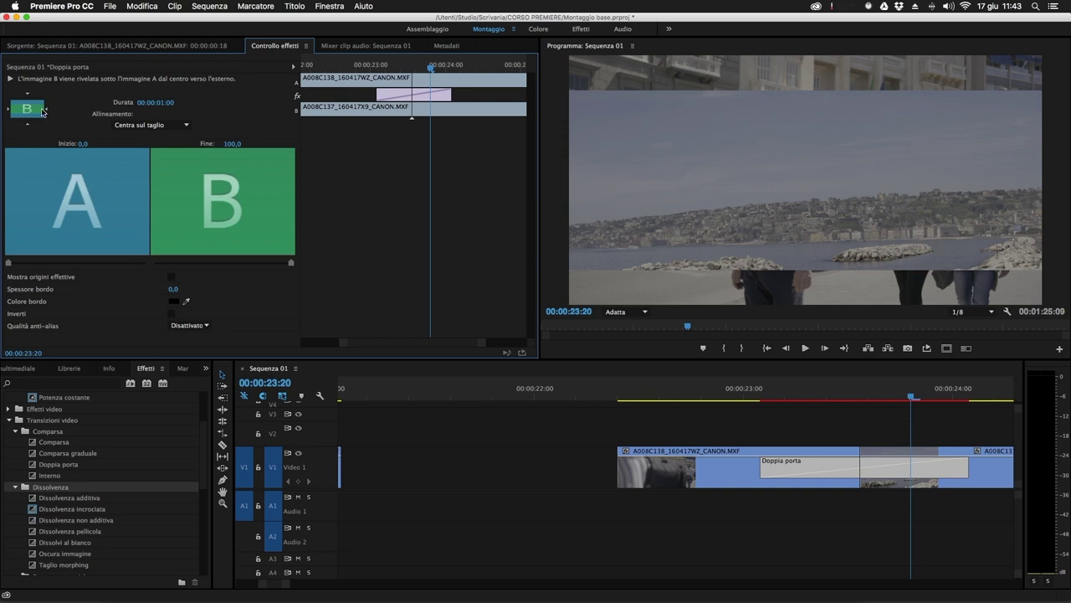
left_click(43, 110)
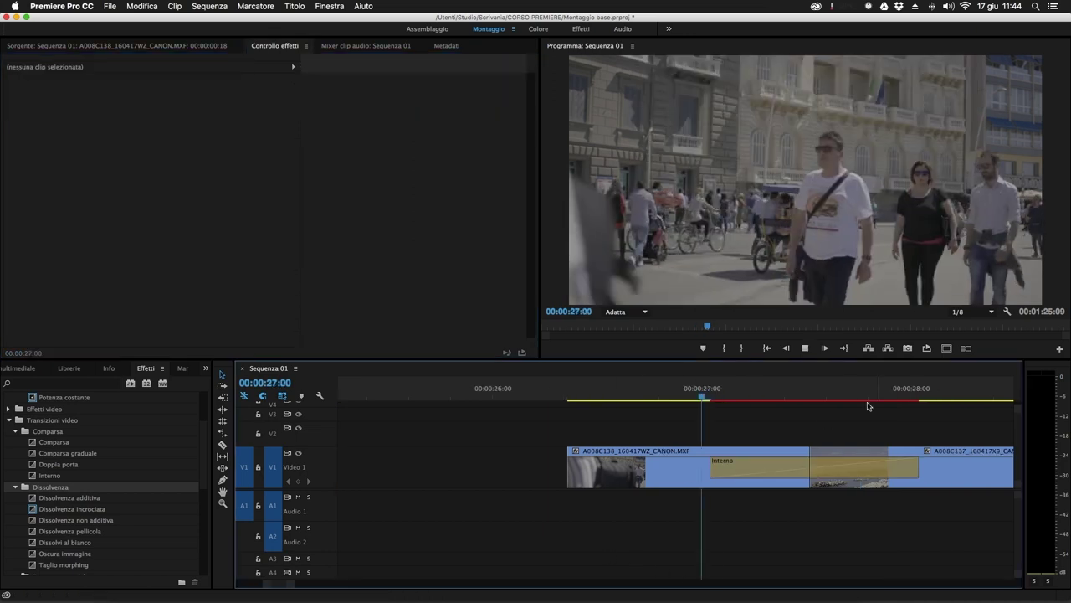
Step: Make the Interno transition reveal the second clip from the bottom-right corner
left_click_drag(715, 413, 868, 410)
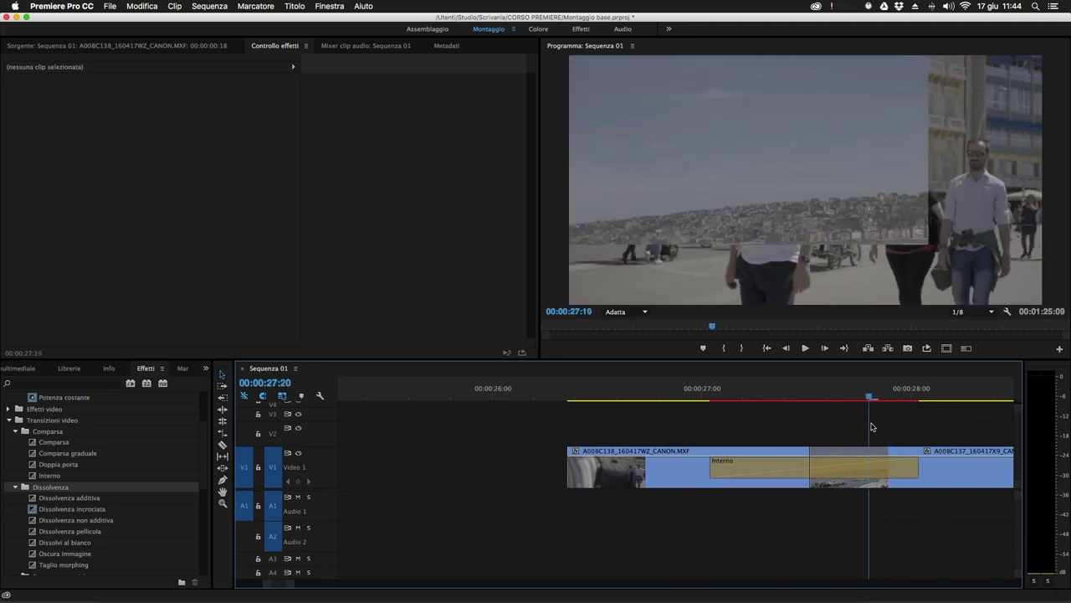
left_click(832, 466)
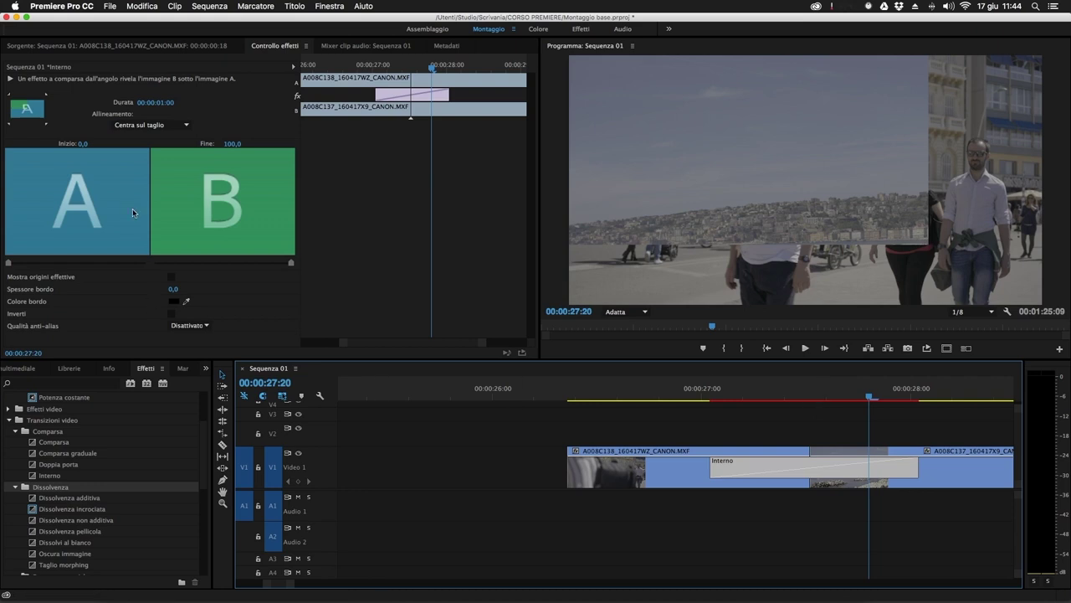
left_click(47, 96)
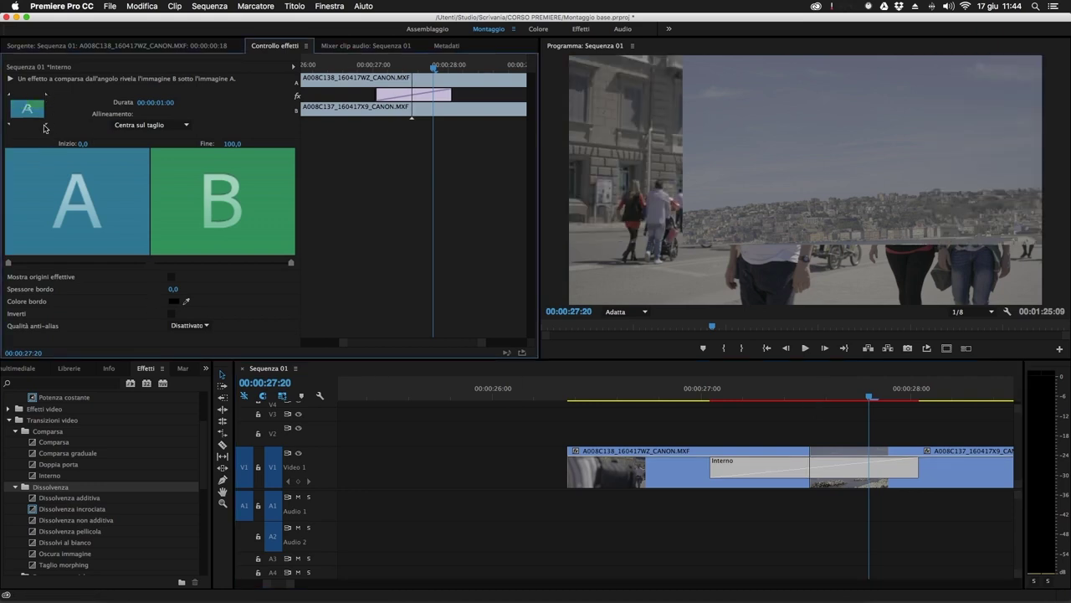
left_click(46, 125)
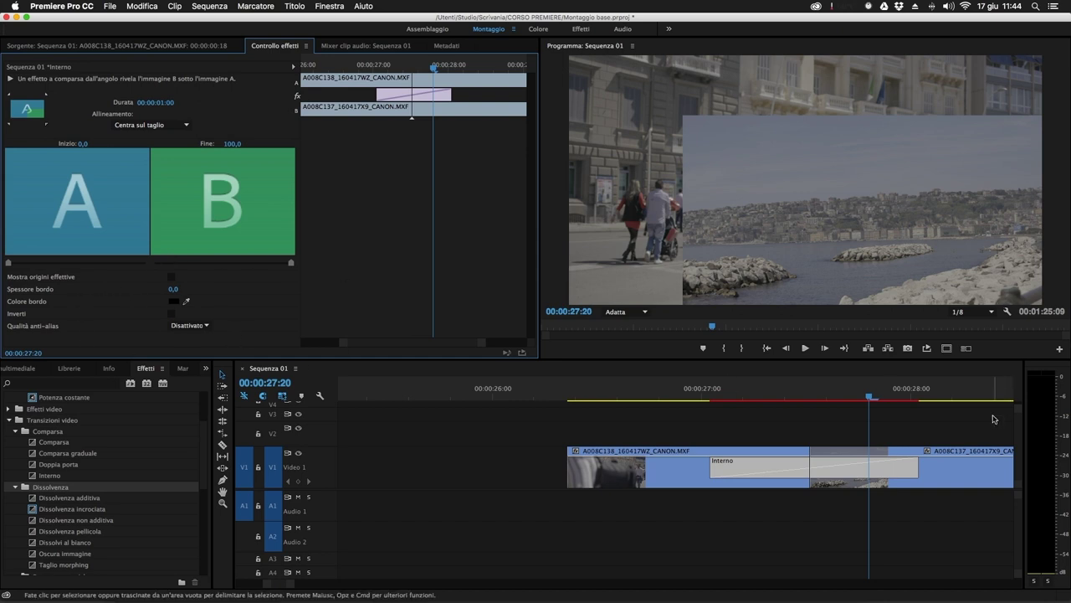
left_click(817, 427)
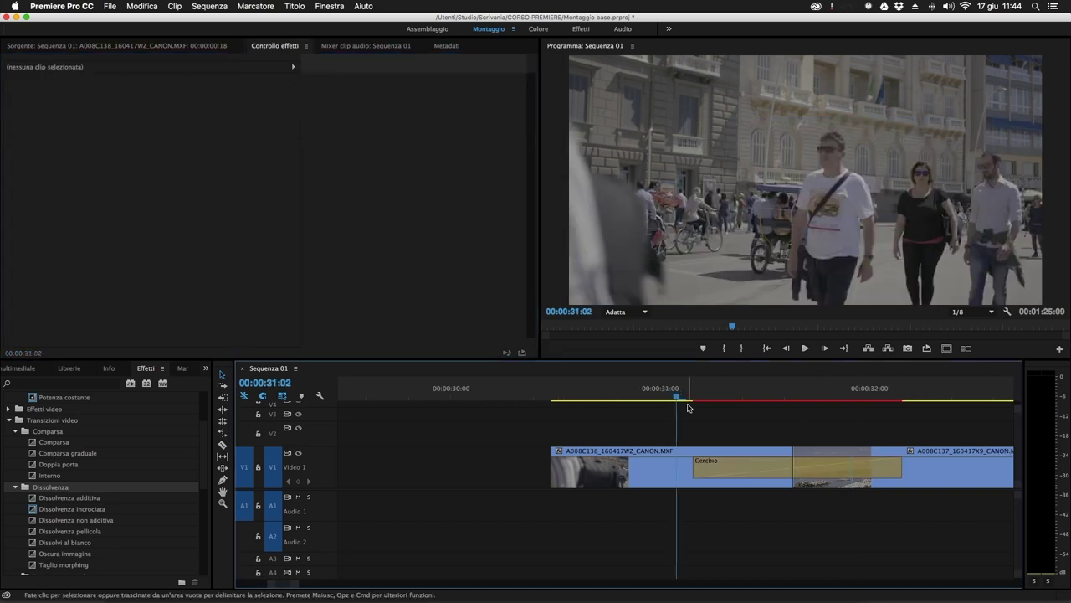
Step: Preview the Cerchio transition and scrub its black border thickness up to 34,4
left_click(715, 467)
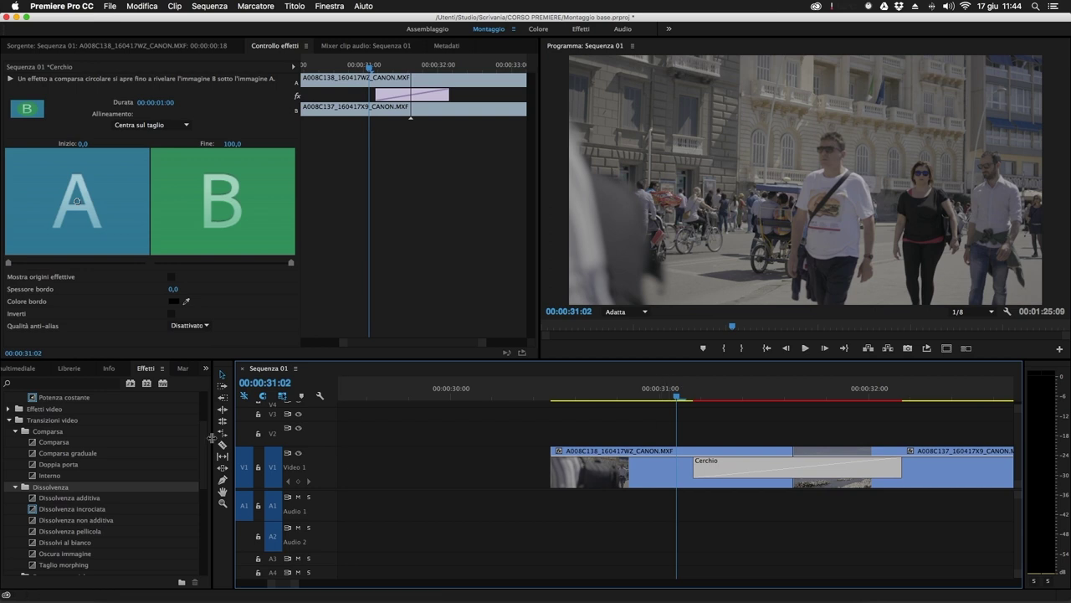
scroll(90, 502, "down", 4)
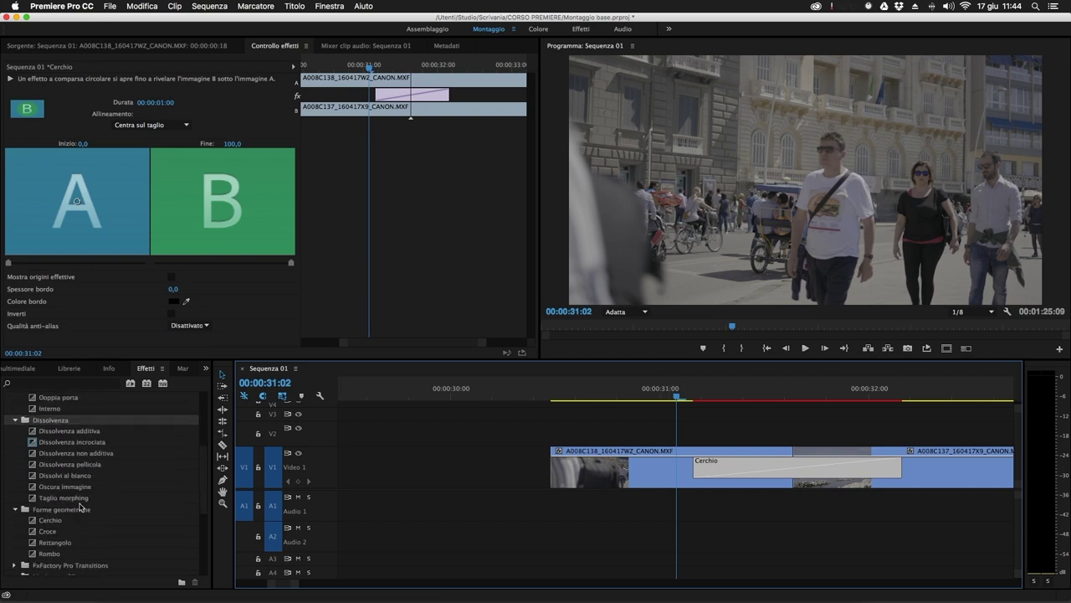
left_click_drag(677, 392, 869, 416)
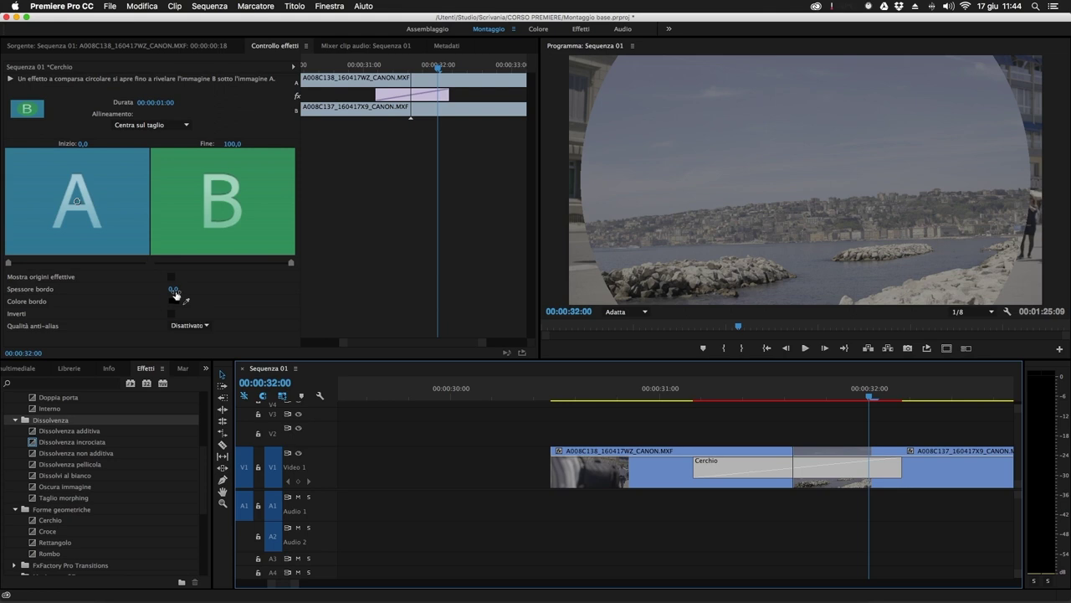
left_click_drag(173, 289, 178, 290)
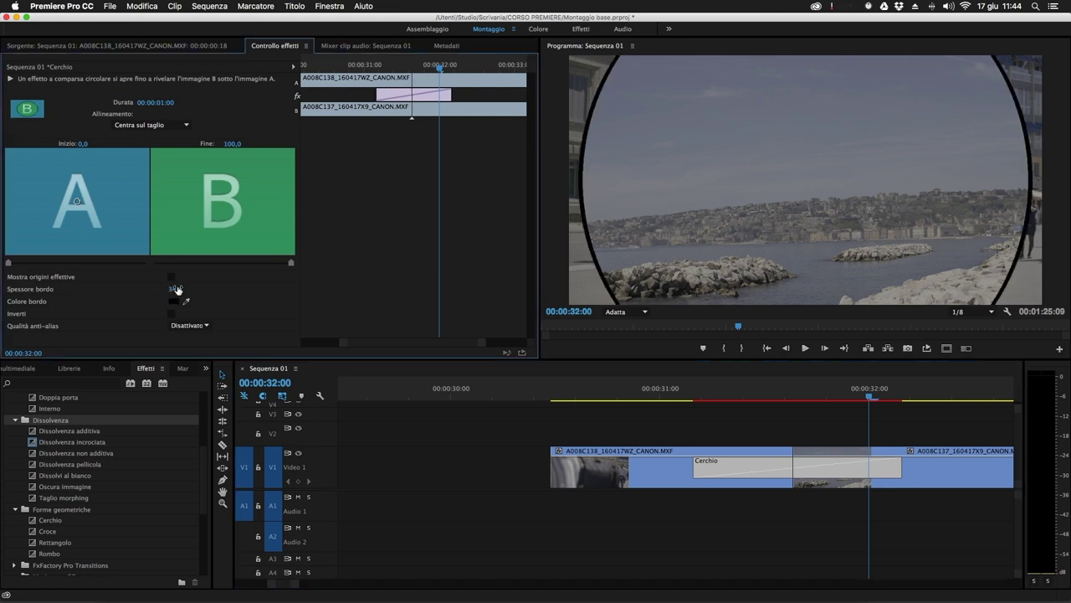
left_click_drag(730, 395, 768, 395)
Step: Swap the transition for Croce, then Rettangolo, then Rombo, and preview the Zoom incrociato cut
scroll(113, 539, "down", 1)
left_click_drag(64, 509, 698, 483)
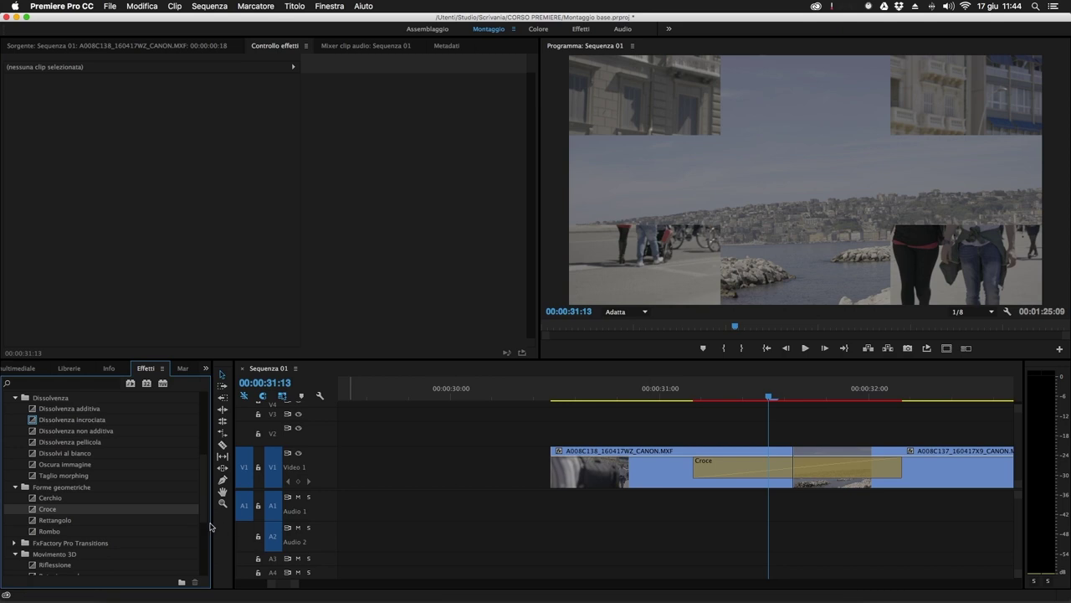
left_click_drag(55, 524, 737, 473)
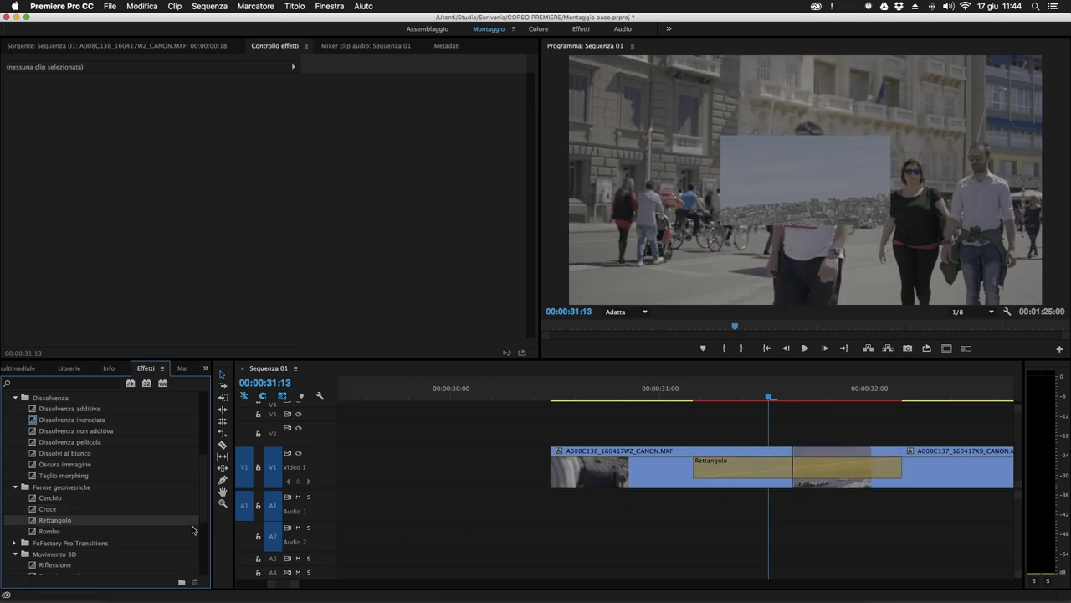
left_click_drag(49, 532, 780, 465)
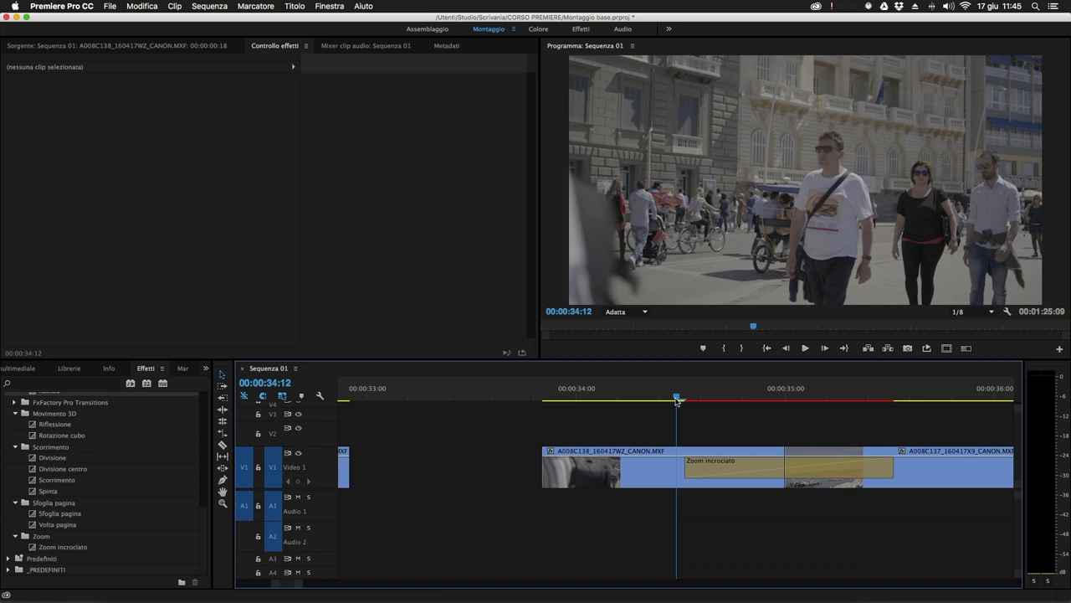
left_click(703, 402)
left_click_drag(703, 402, 902, 423)
Step: Trim both edges of the Zoom incrociato transition down to 9 frames and preview it
left_click(829, 467)
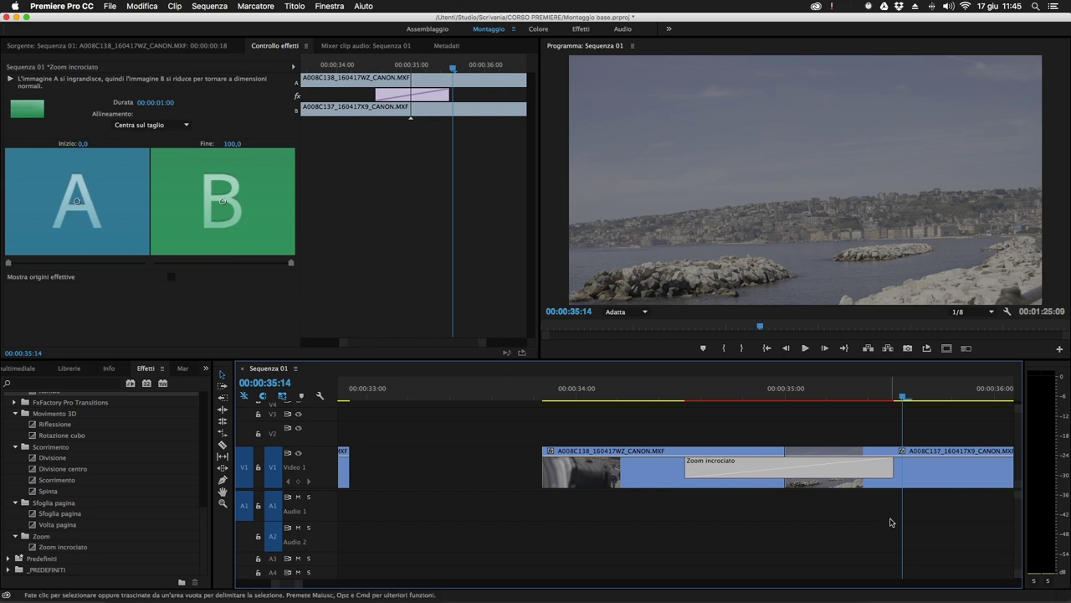
left_click_drag(687, 469, 711, 469)
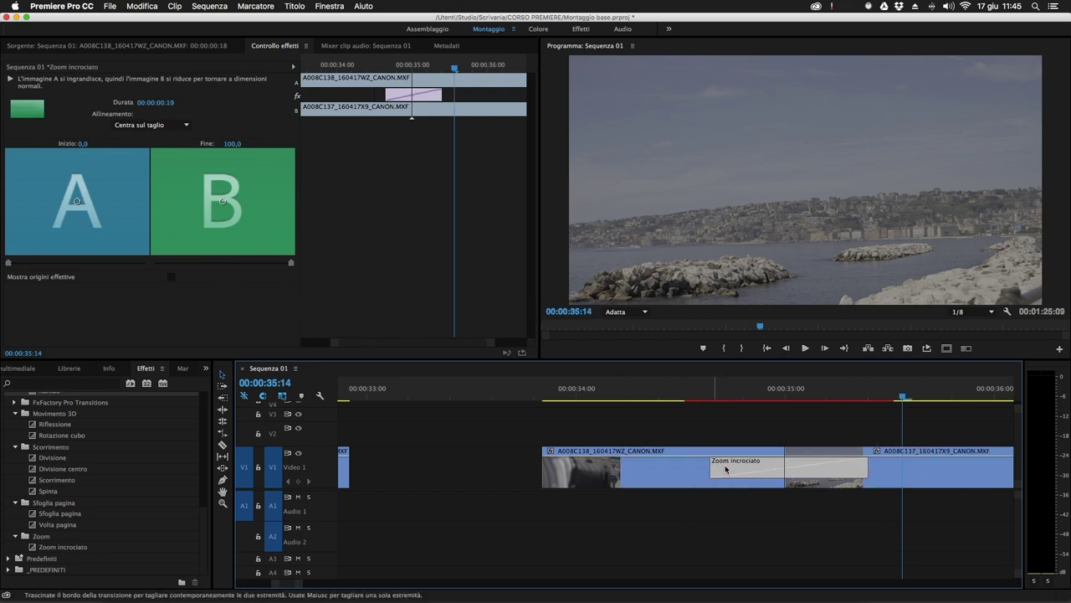
left_click_drag(868, 469, 824, 469)
left_click(754, 398)
left_click_drag(753, 398, 785, 397)
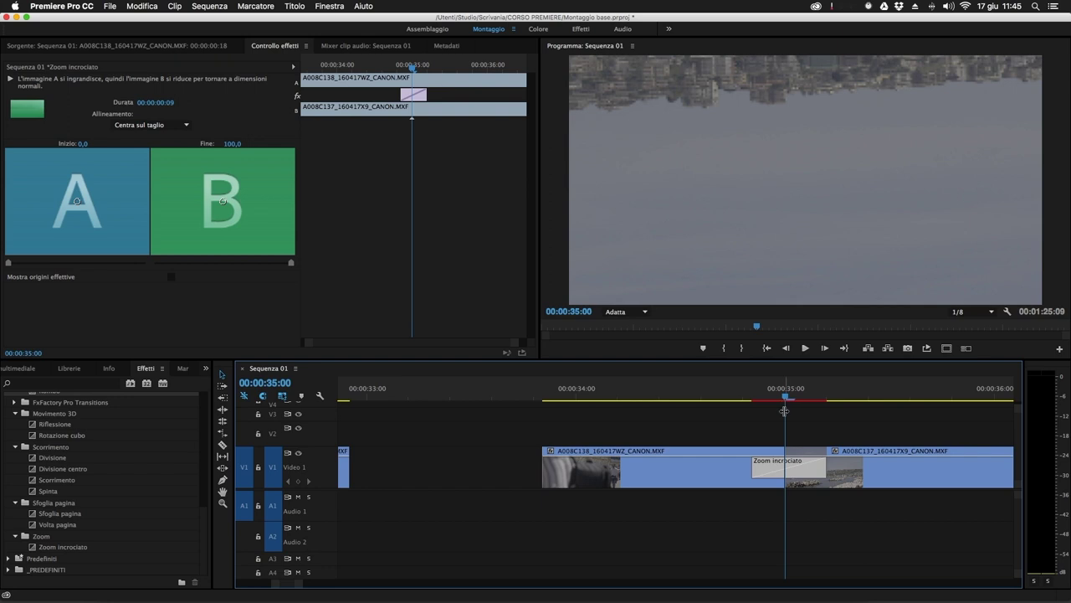
key("Down")
key("Down")
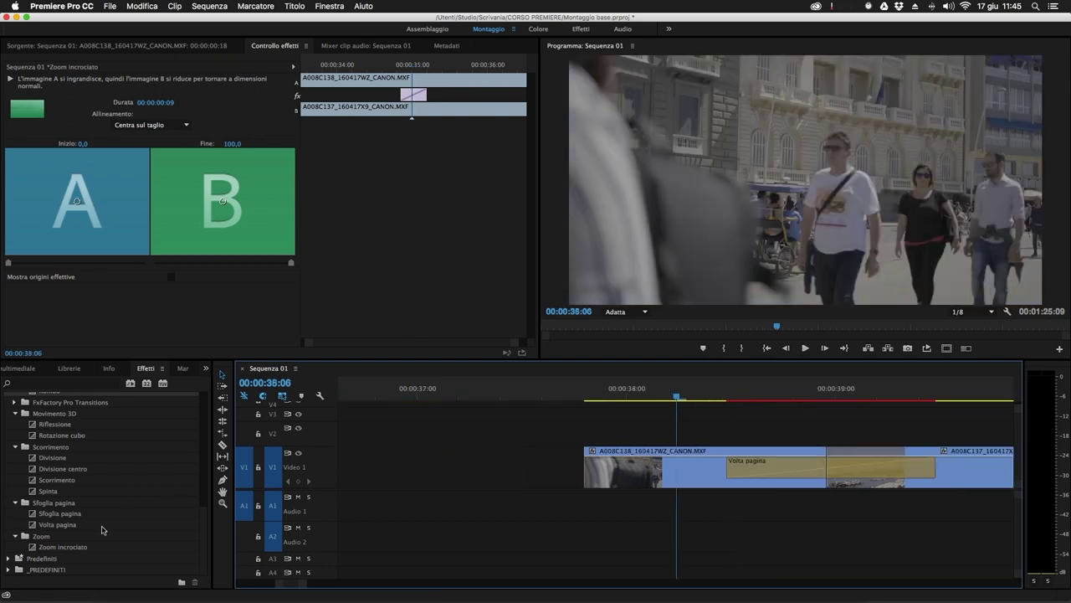
Step: Preview the Volta pagina page turn and try its corner directions
left_click(64, 505)
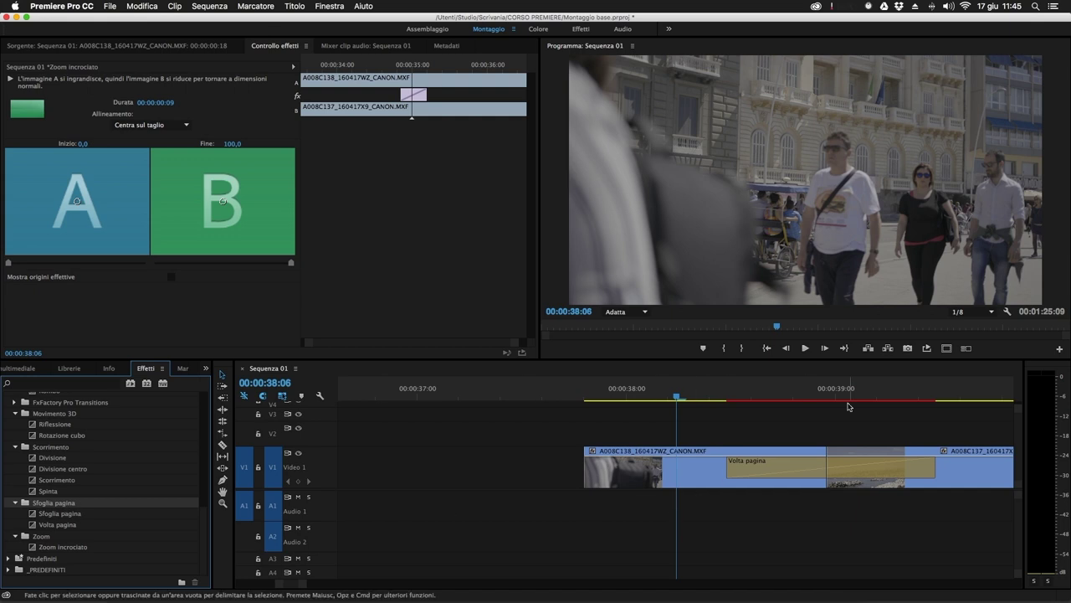
left_click(683, 408)
left_click_drag(674, 395, 860, 402)
left_click(837, 467)
left_click(46, 97)
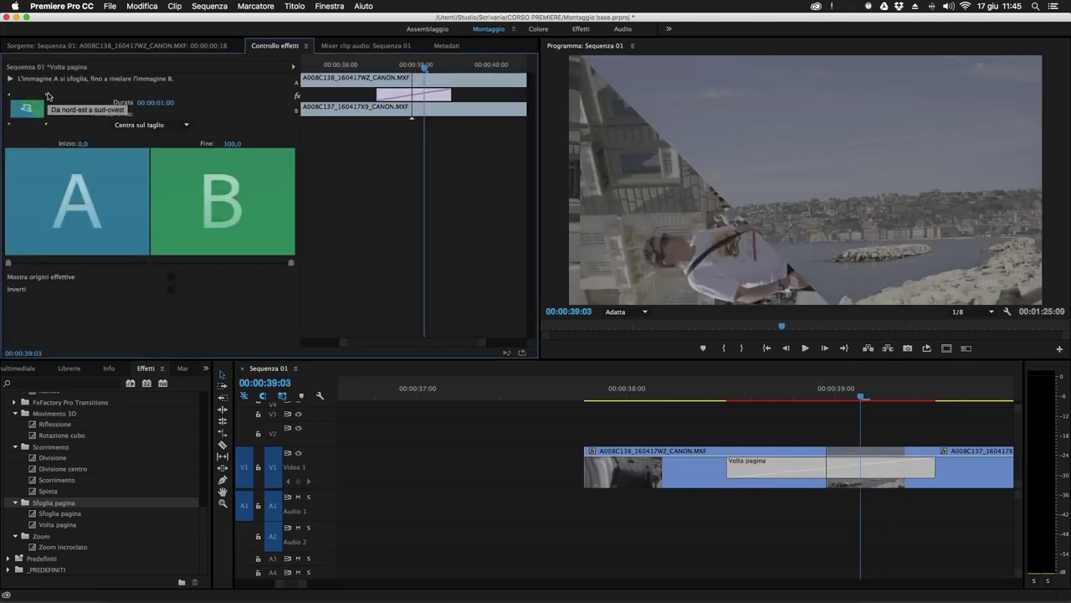
left_click(9, 97)
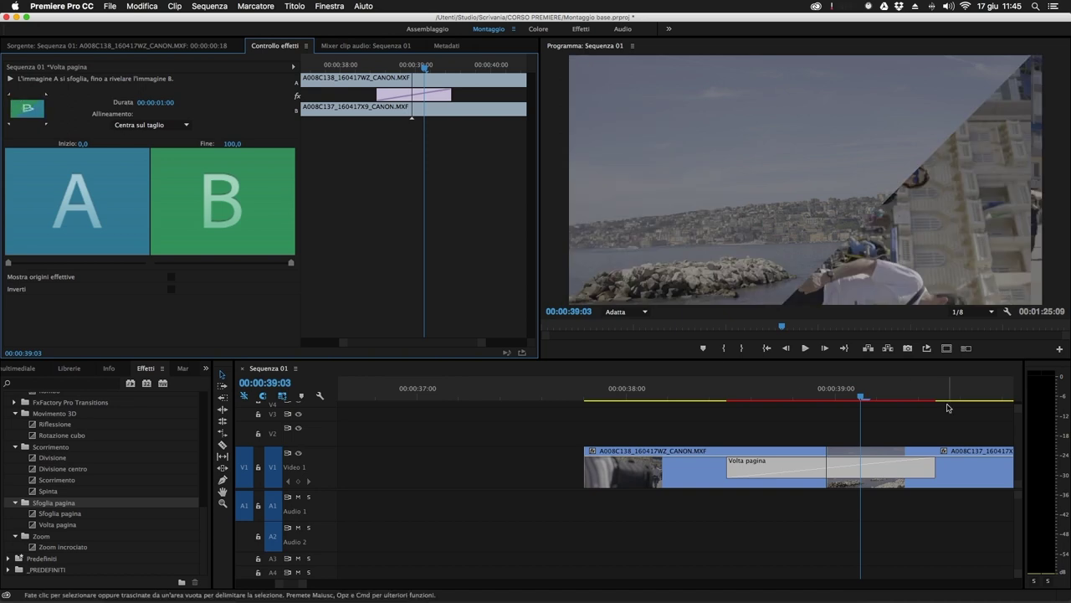
left_click_drag(862, 393, 611, 396)
left_click(844, 395)
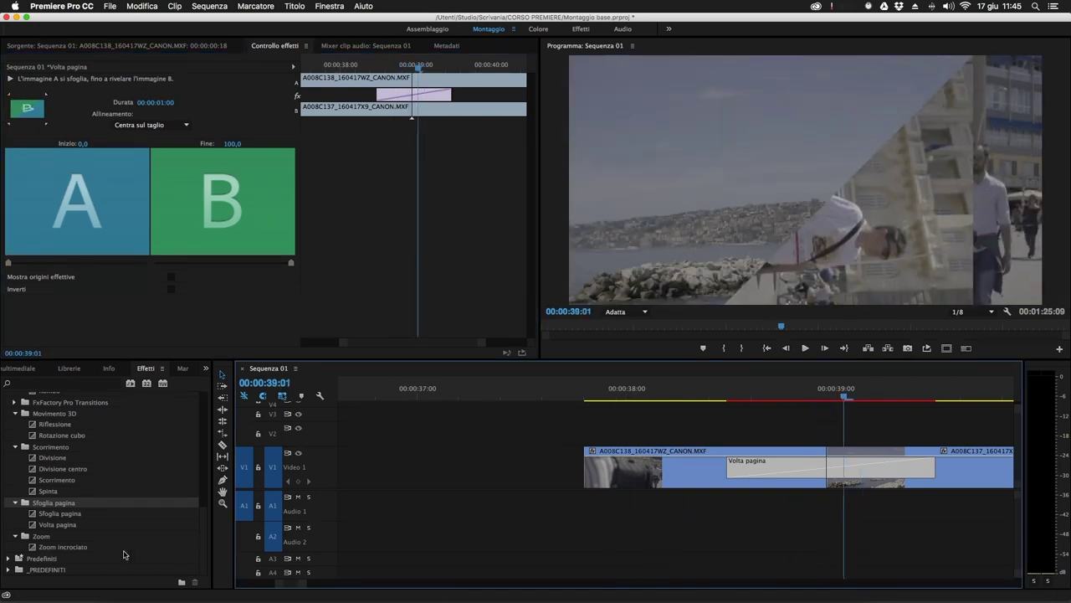
Step: Replace it with Sfoglia pagina curling from the upper left, with Inverti on
left_click_drag(55, 518, 837, 468)
left_click_drag(831, 403, 777, 403)
left_click(755, 461)
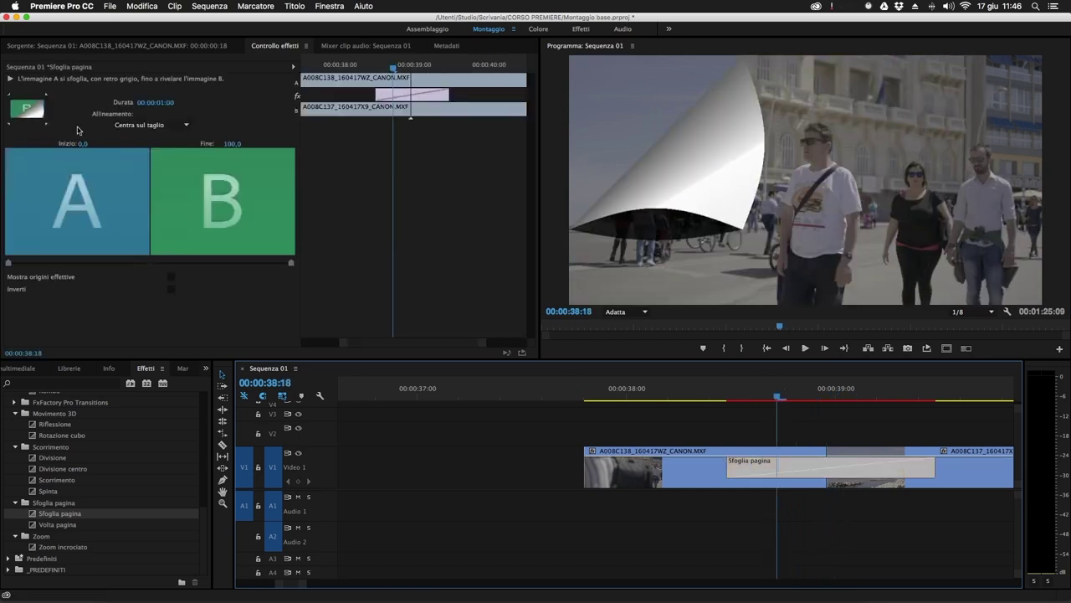
left_click(44, 97)
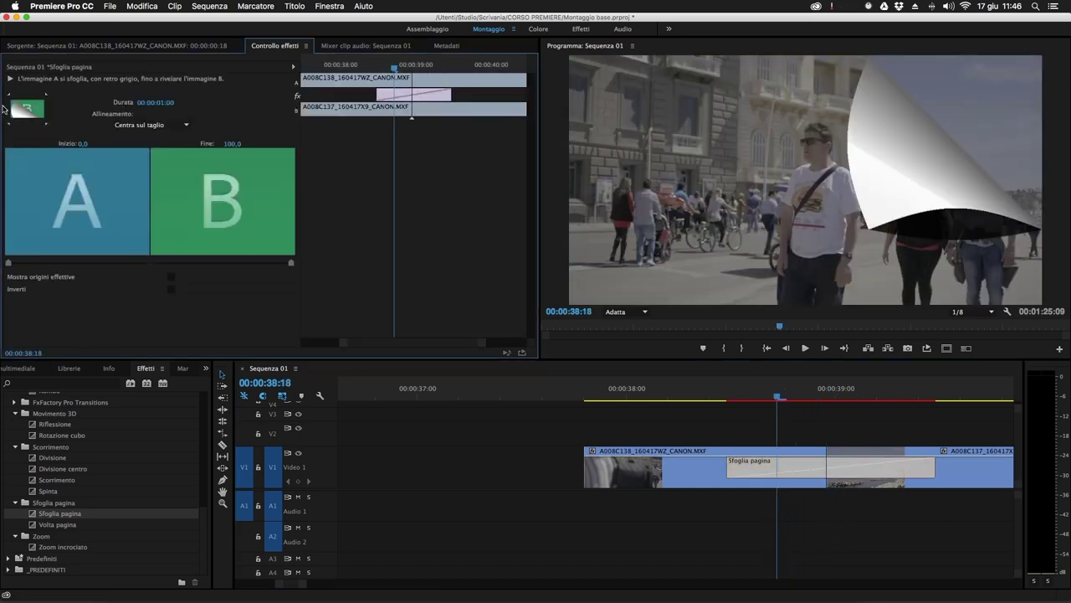
left_click(8, 97)
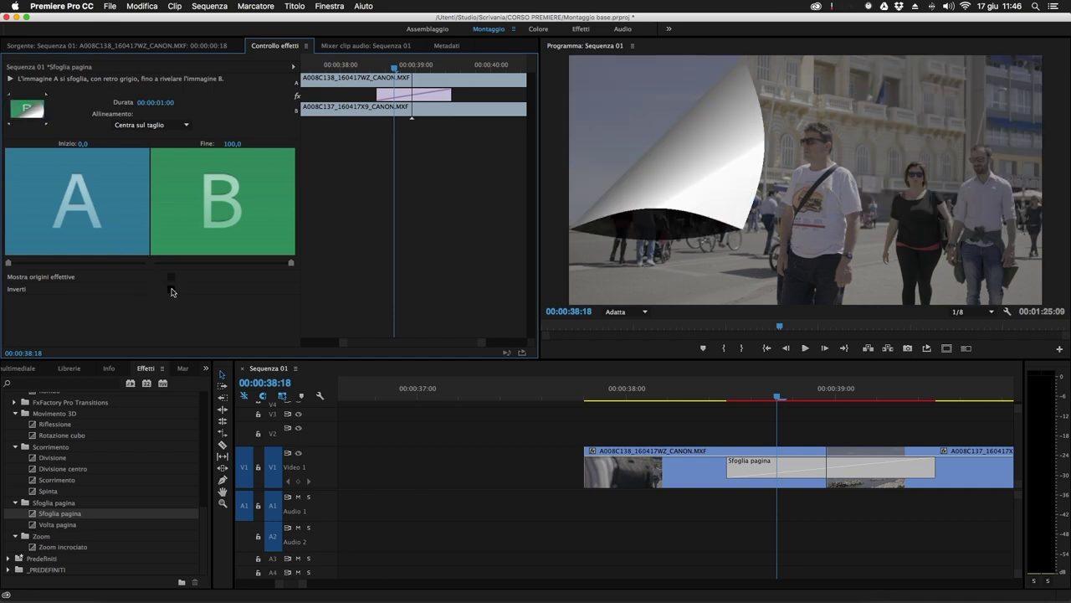
left_click(172, 289)
mouse_move(777, 395)
left_mouse_down()
mouse_move(932, 394)
mouse_move(778, 398)
left_mouse_up()
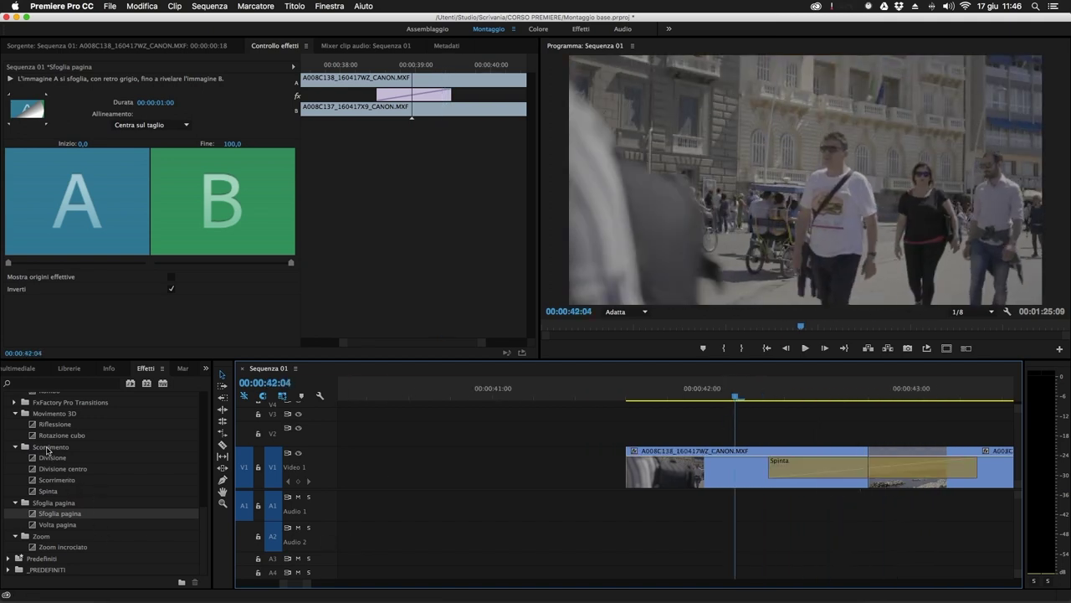
Step: Preview the Spinta push, then select and preview the Scorrimento slide transition
left_click(48, 448)
left_click_drag(753, 397, 980, 388)
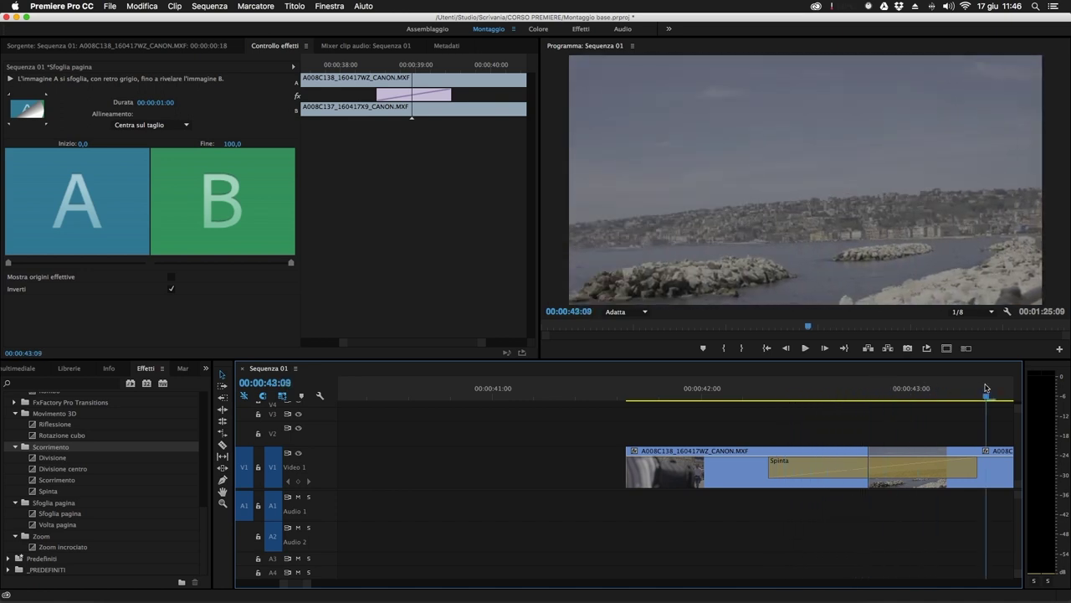
left_click(832, 466)
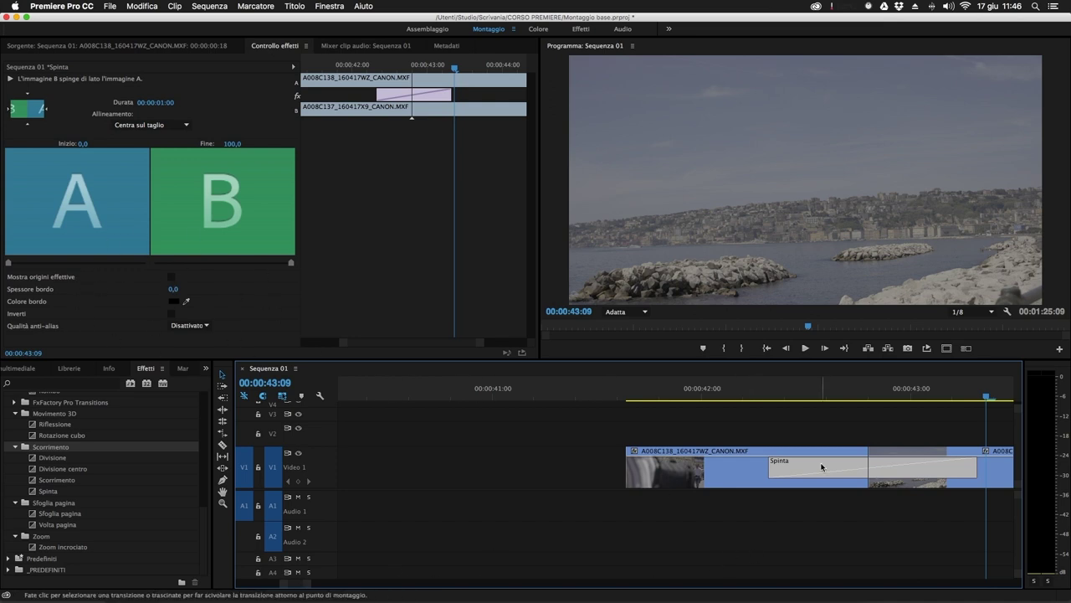
scroll(847, 394, "down", 5)
left_click(529, 389)
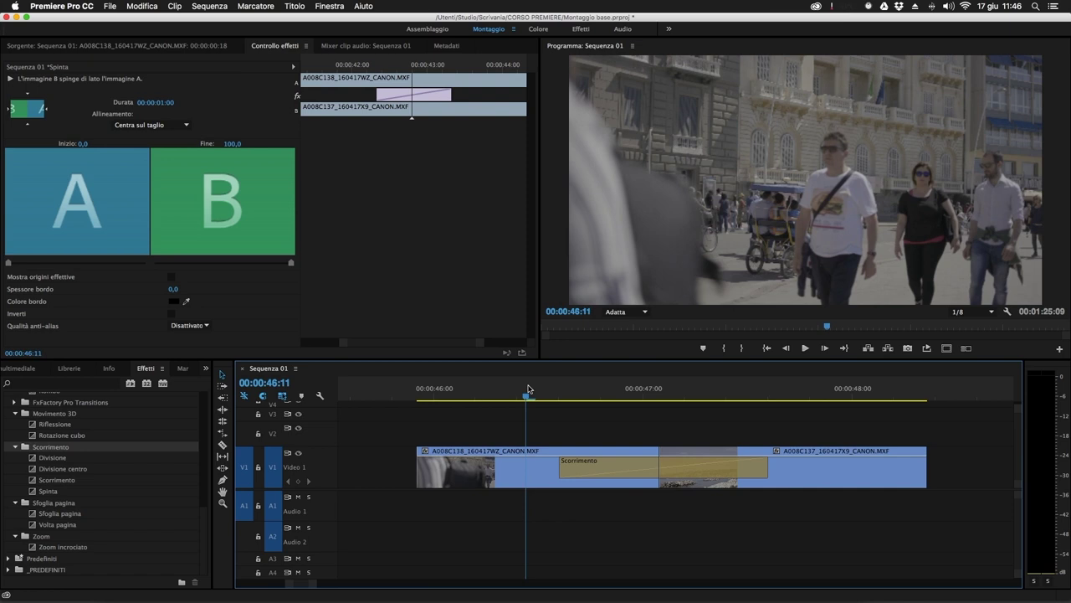
left_click_drag(529, 389, 668, 401)
left_click(641, 466)
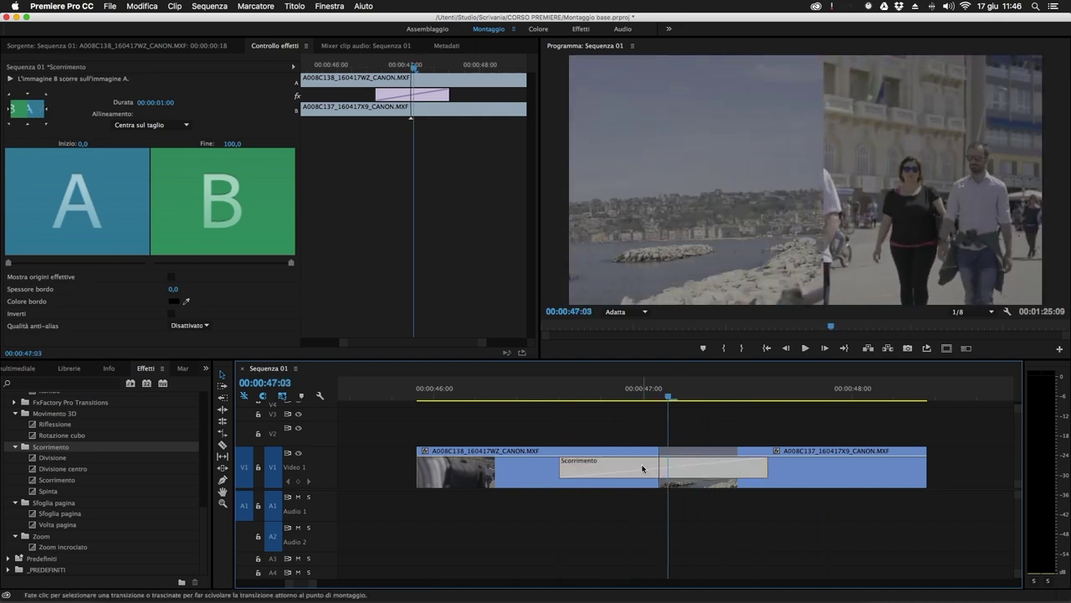
left_click_drag(598, 394, 686, 399)
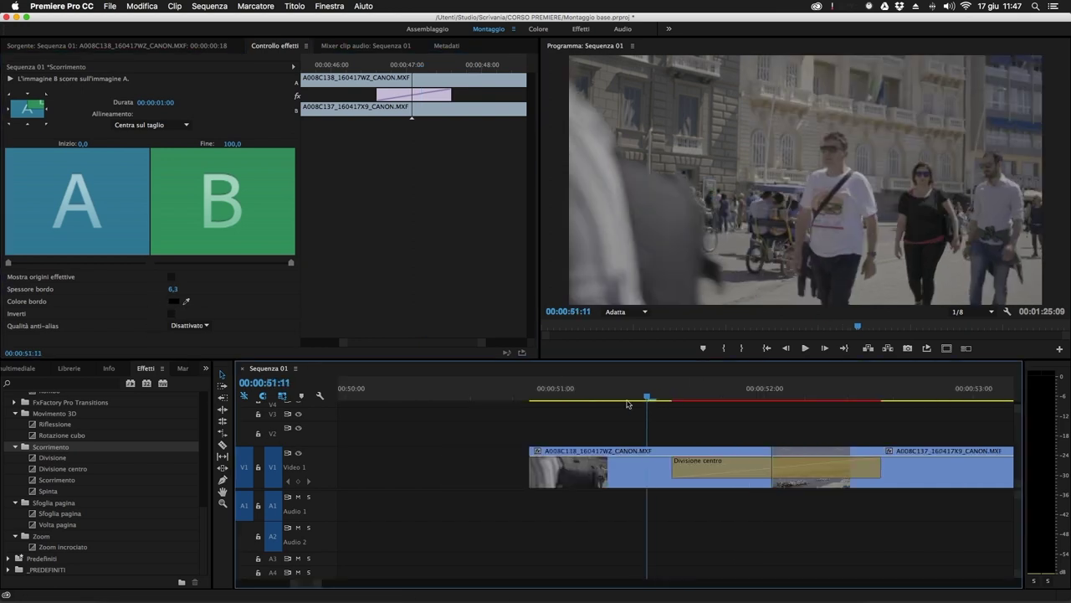
mouse_move(628, 404)
left_mouse_down()
mouse_move(597, 395)
mouse_move(638, 395)
left_mouse_up()
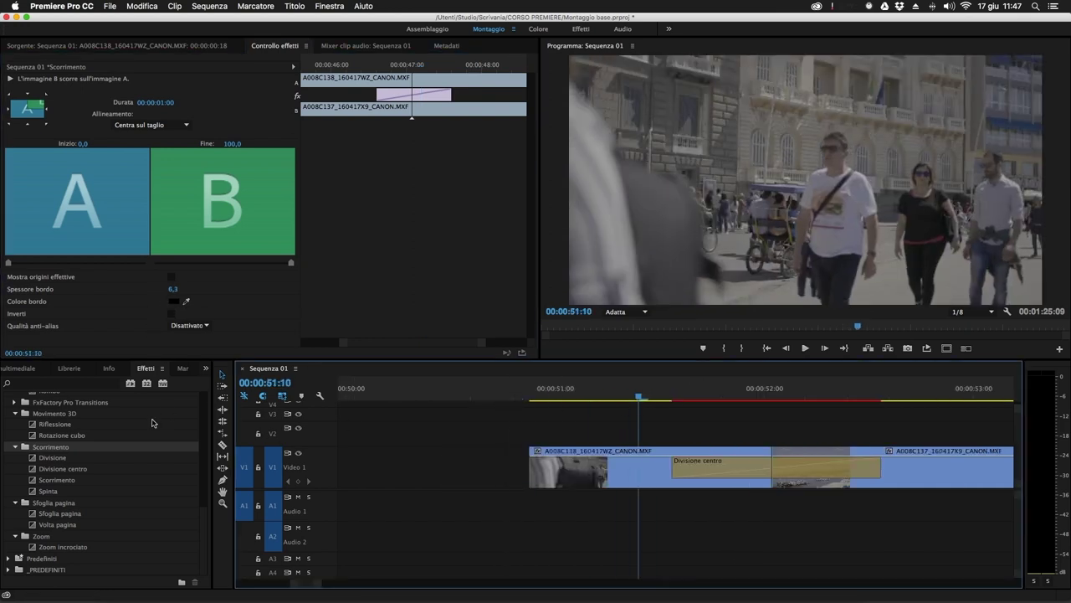
Step: Preview the Divisione centro transition and thicken its border to 43,5
left_click_drag(641, 382, 712, 386)
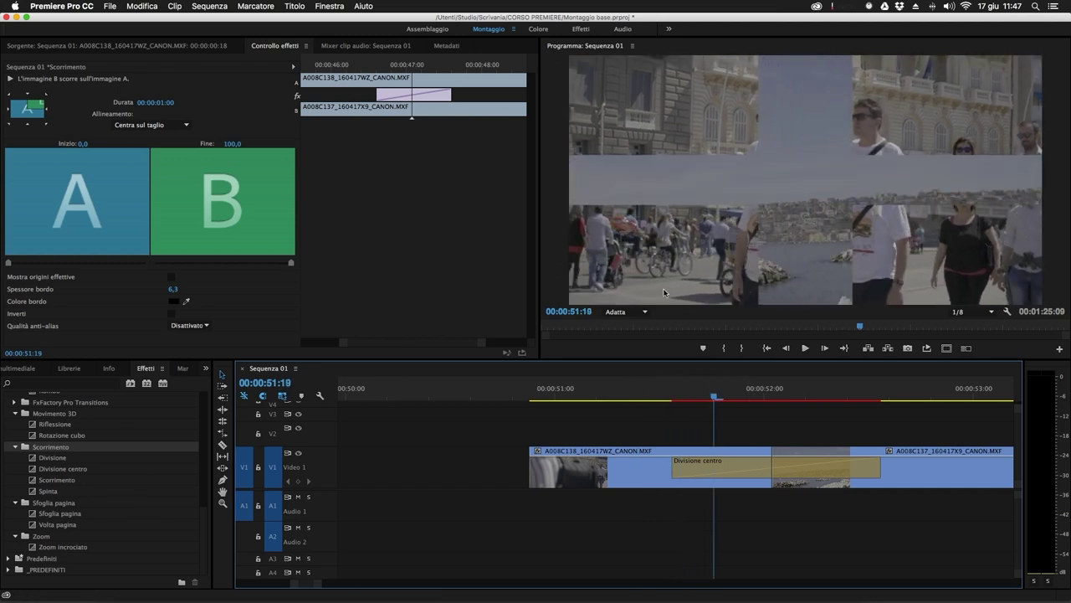
left_click_drag(723, 400, 806, 397)
left_click(808, 467)
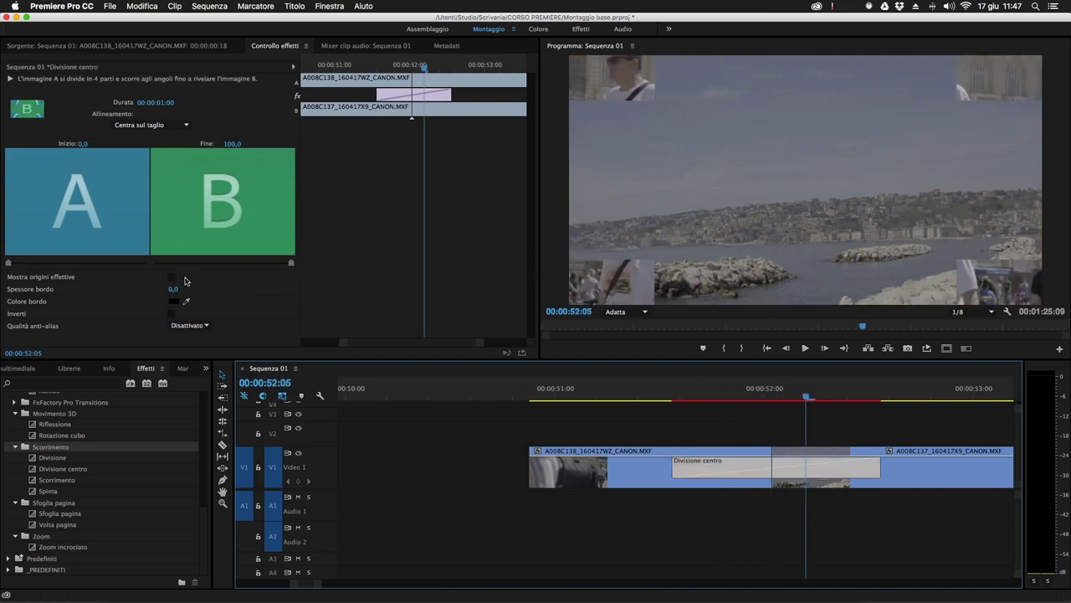
left_click_drag(171, 287, 599, 212)
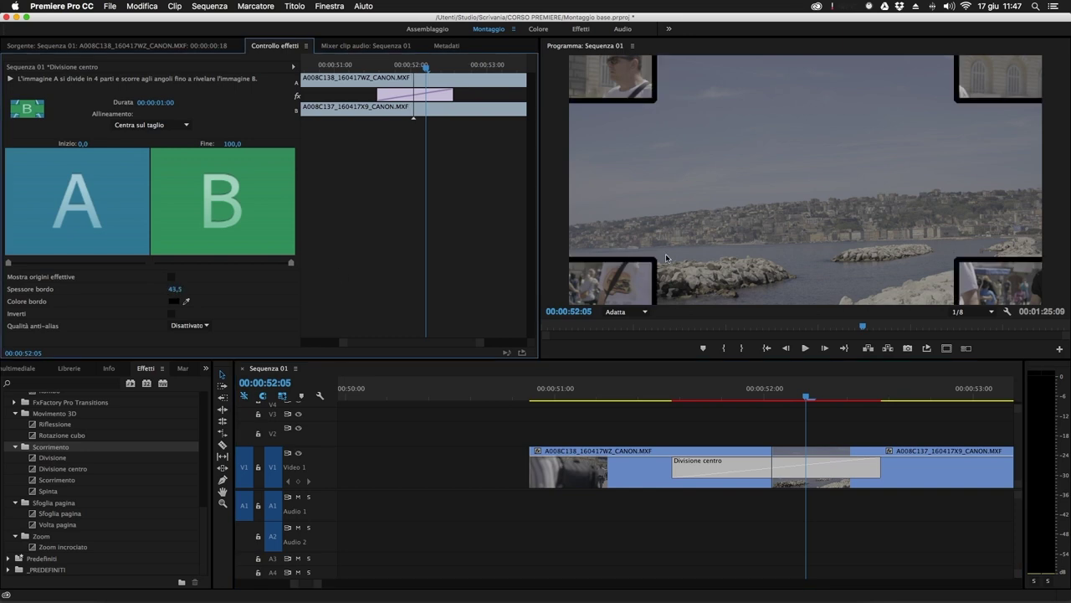
left_click(814, 402)
Step: Select the Divisione transition and change the direction its split opens
left_click_drag(812, 400, 727, 397)
left_click_drag(51, 457, 670, 467)
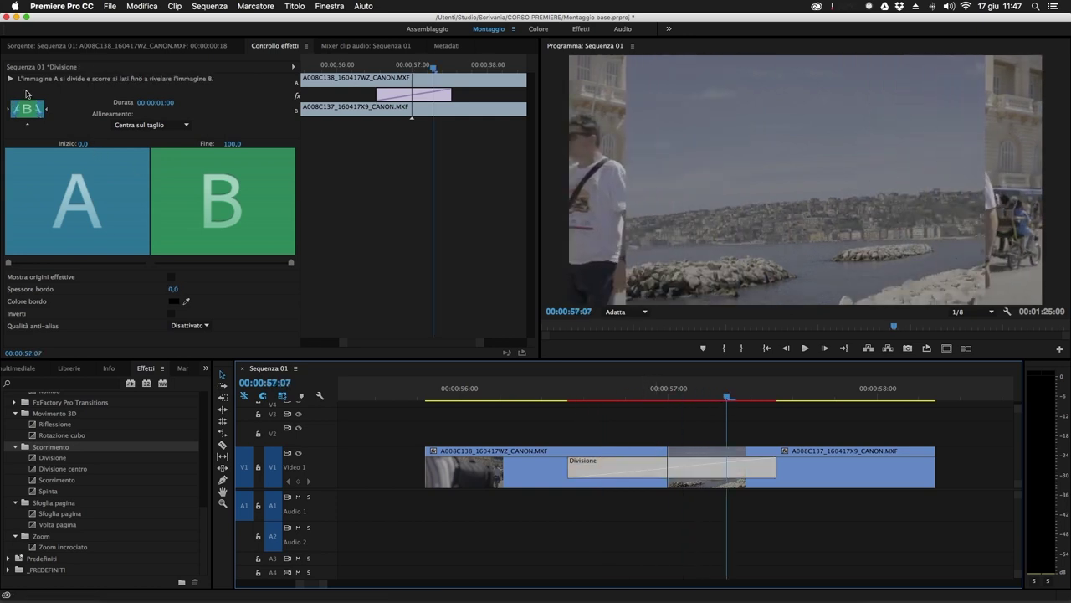
left_click(26, 94)
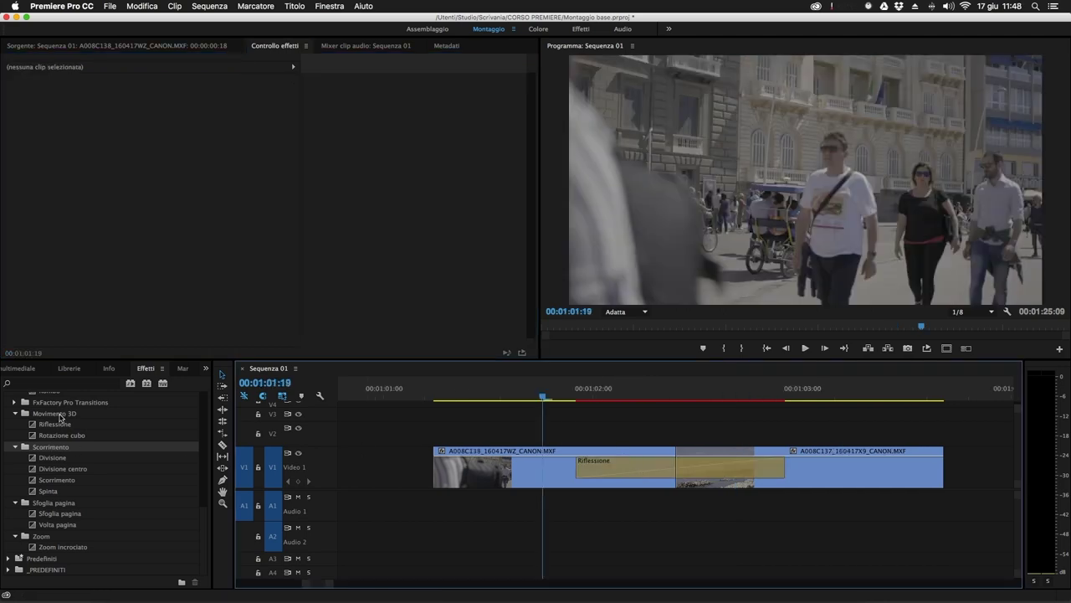
Step: Preview the Riflessione transition from the Movimento 3D group and select it for editing
left_click(60, 415)
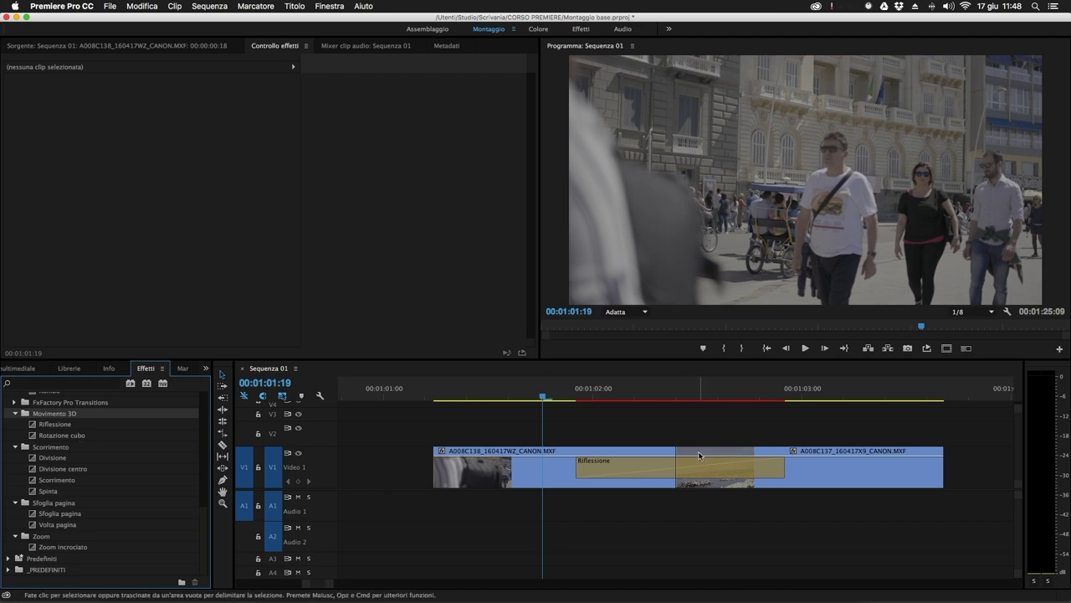
left_click_drag(559, 395, 526, 425)
key("space")
left_click(502, 469)
left_click(614, 469)
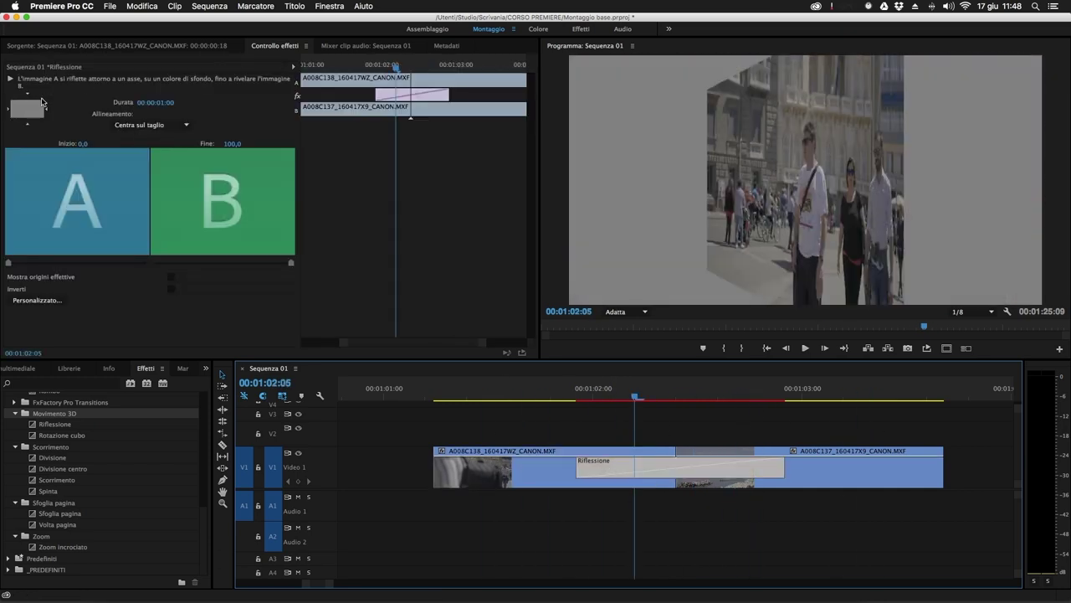
Step: Make Riflessione flip across a horizontal axis and reverse it with Inverti
left_click(25, 96)
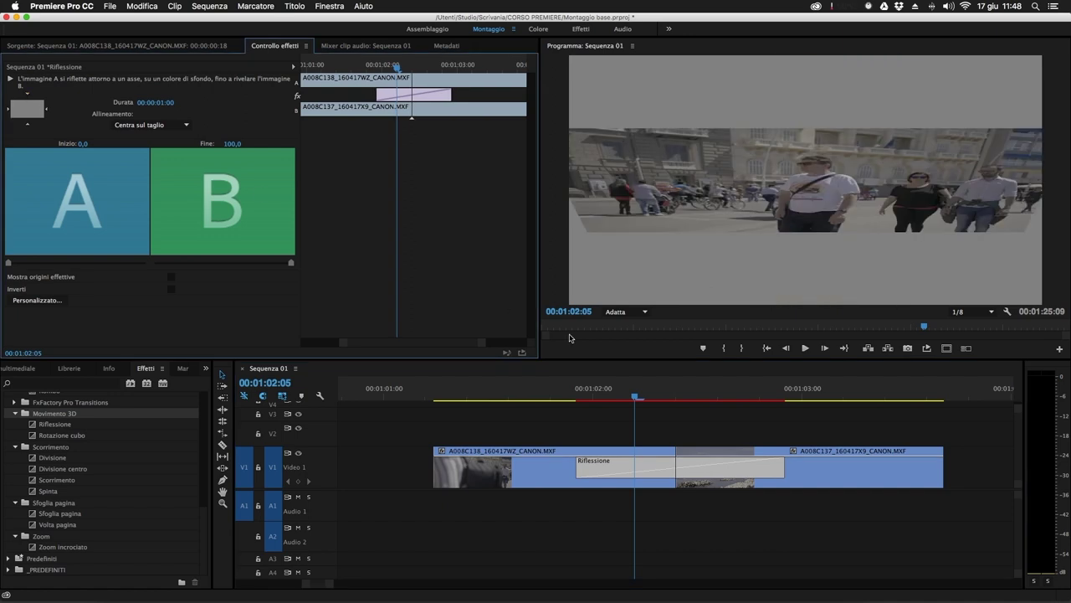
mouse_move(635, 397)
left_mouse_down()
mouse_move(724, 404)
mouse_move(561, 402)
mouse_move(815, 402)
mouse_move(643, 402)
left_mouse_up()
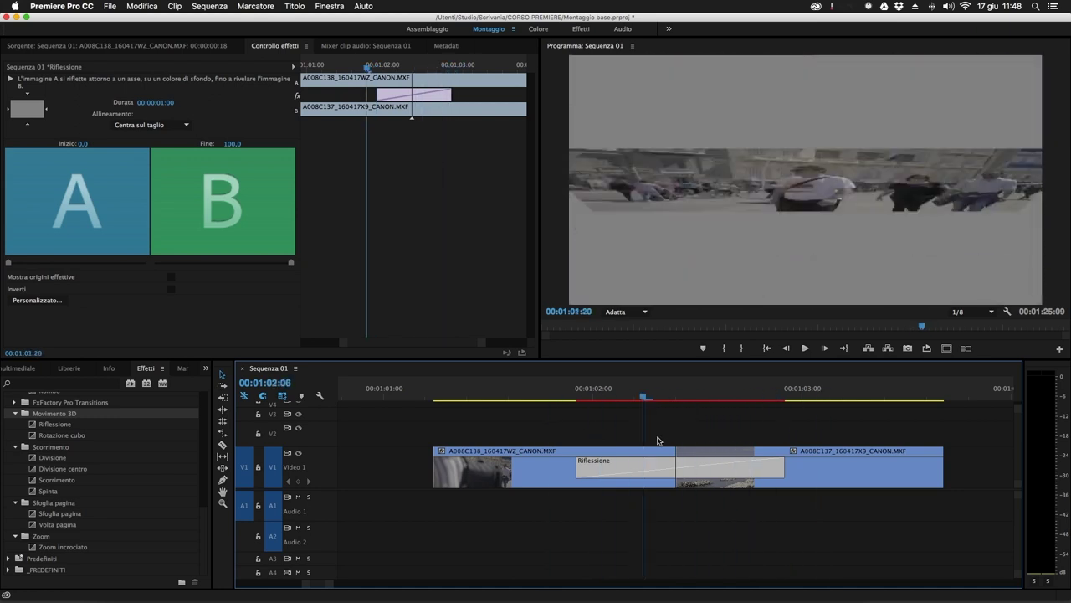
key("Left")
key("Left")
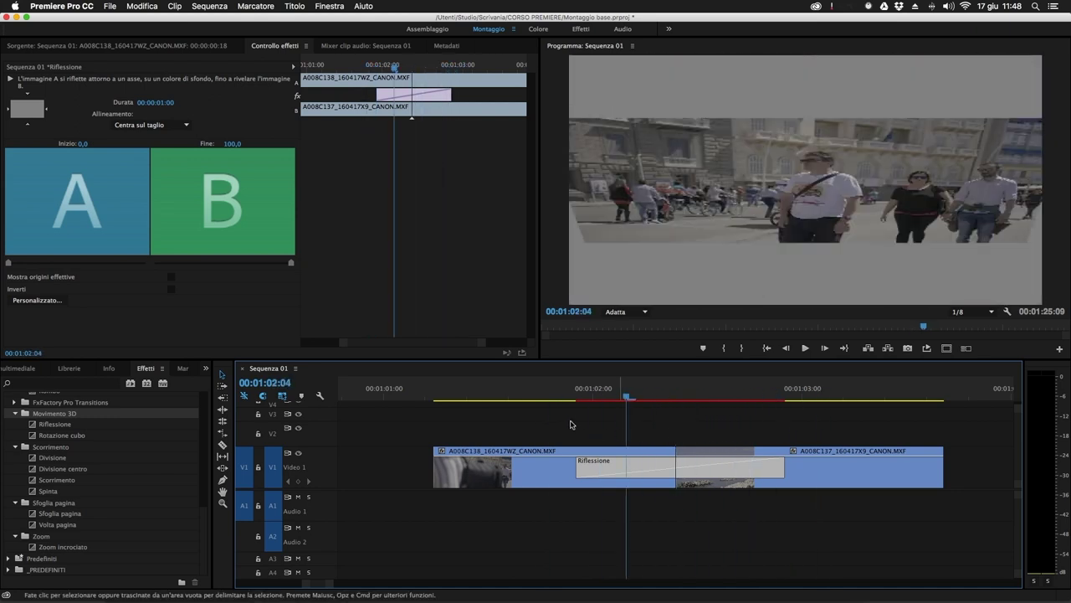
left_click(172, 289)
left_click_drag(626, 394, 691, 390)
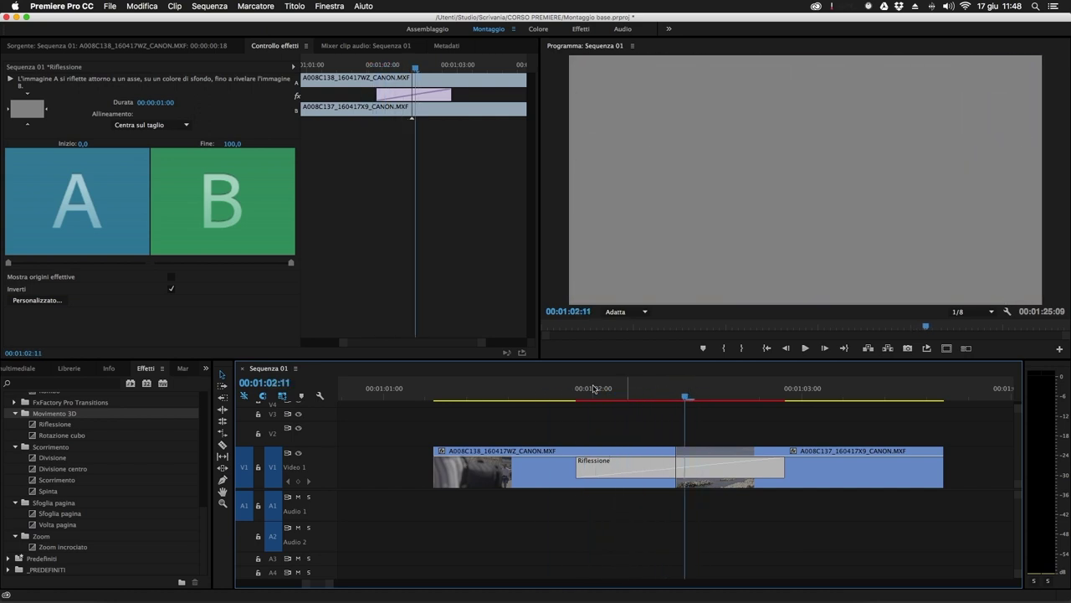
Step: Set the Riflessione custom fill colour to cyan and preview the result
left_click(63, 300)
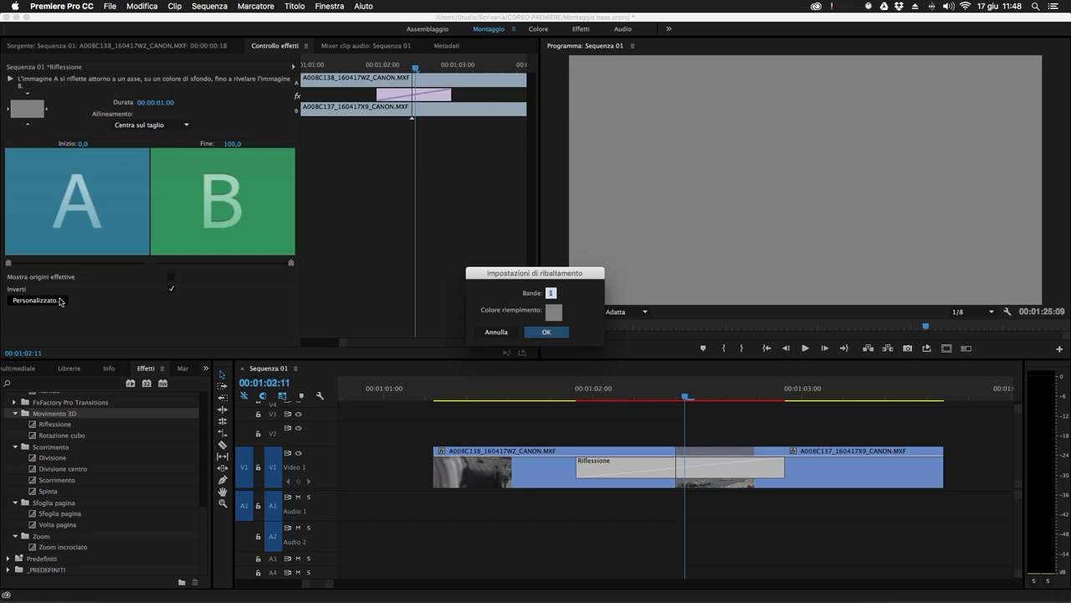
left_click_drag(554, 274, 545, 238)
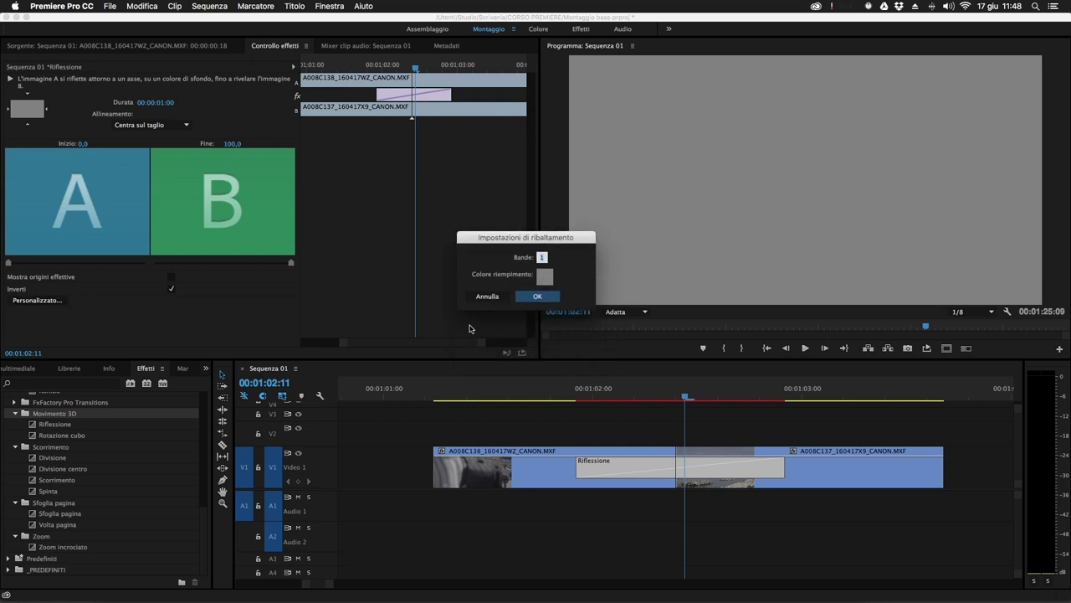
left_click(546, 277)
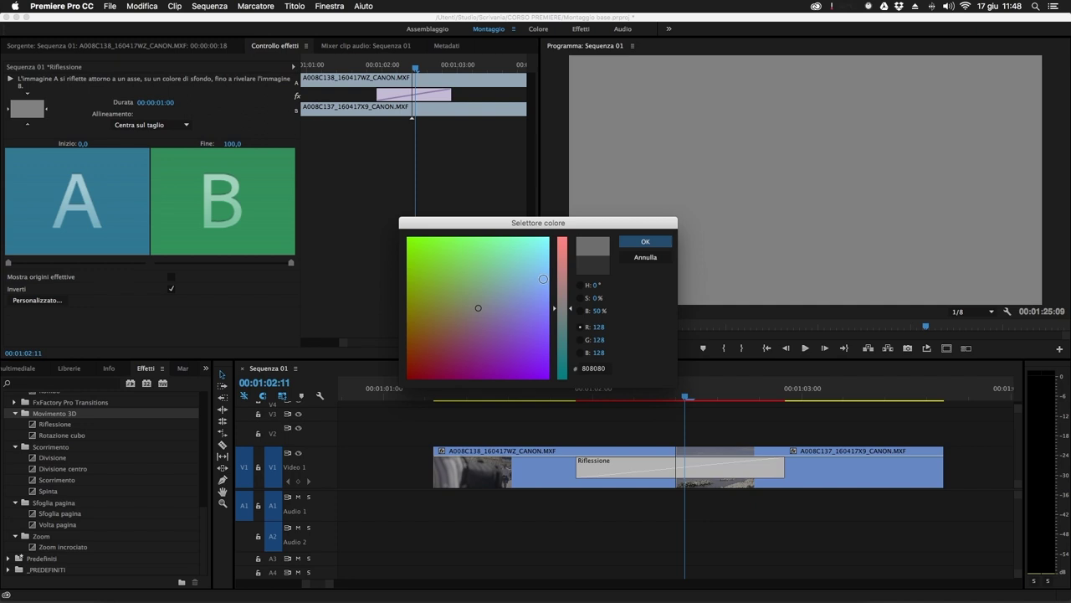
left_click(635, 245)
left_click(542, 296)
left_click_drag(692, 388, 885, 435)
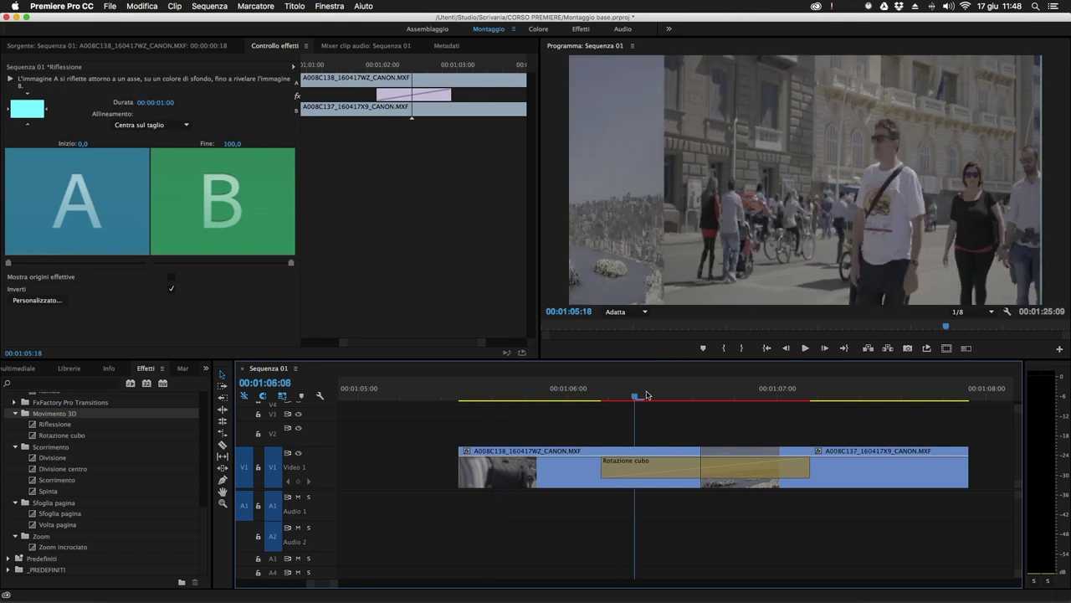
left_click_drag(641, 395, 701, 410)
Step: Set Rotazione cubo to rotate vertically and turn on Inverti to play it reversed
left_click(706, 475)
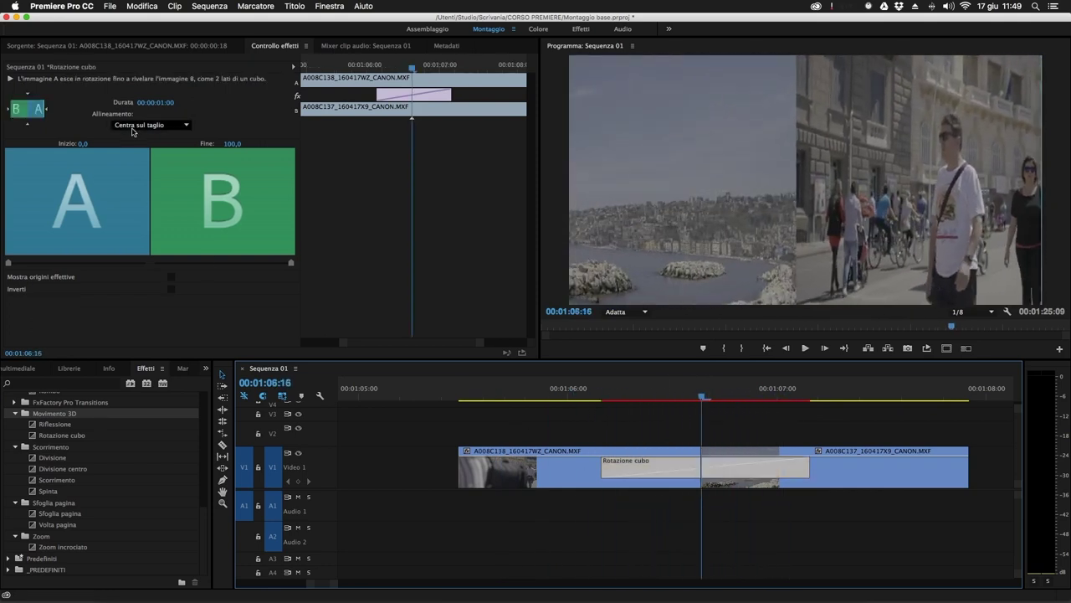
left_click(47, 111)
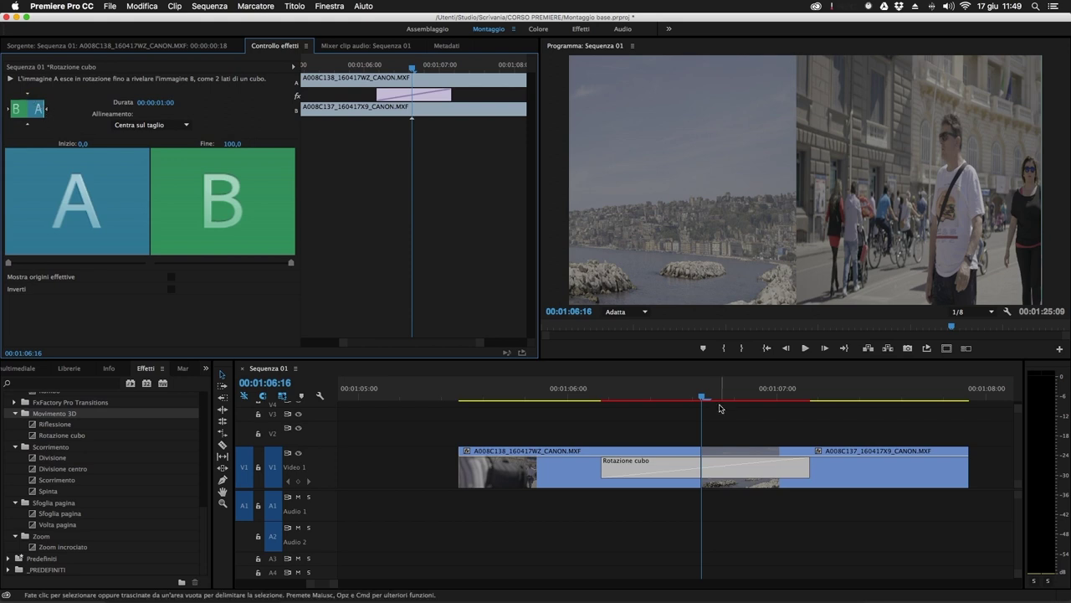
left_click_drag(714, 405, 627, 405)
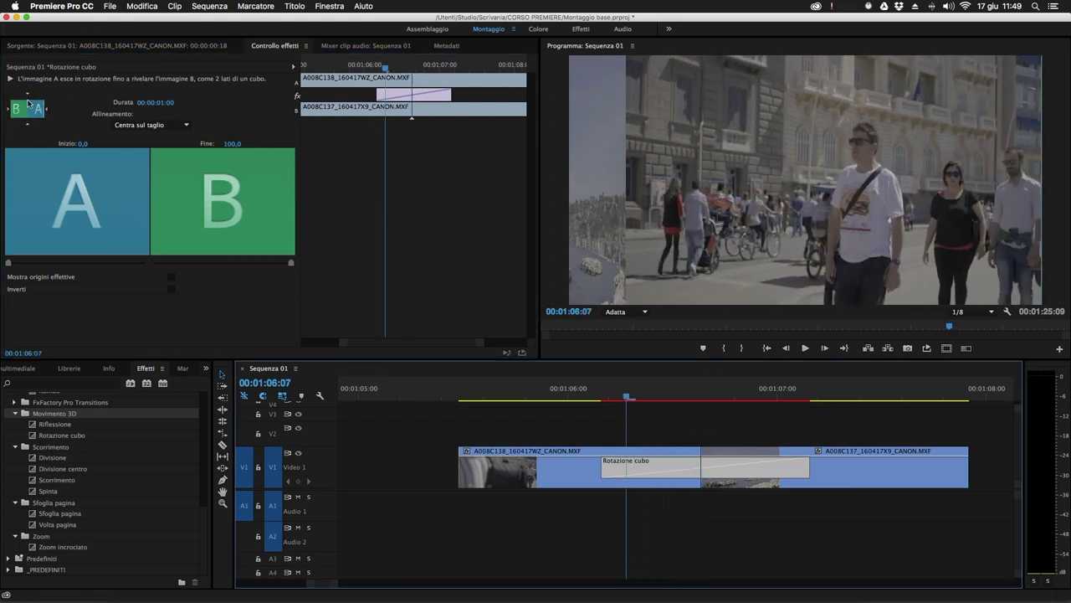
left_click(719, 396)
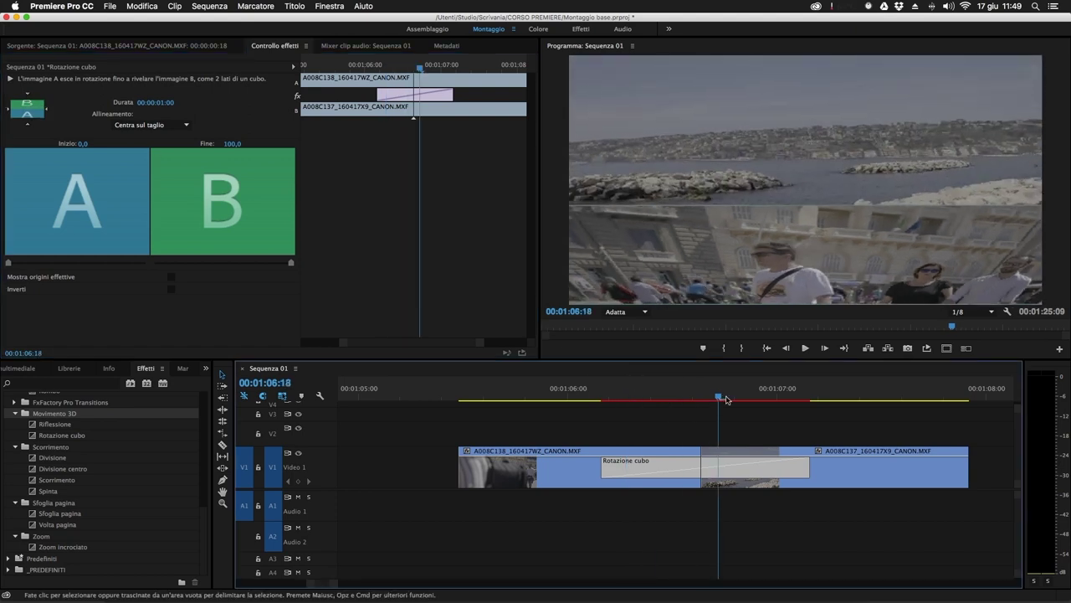
key("Left")
left_click(172, 288)
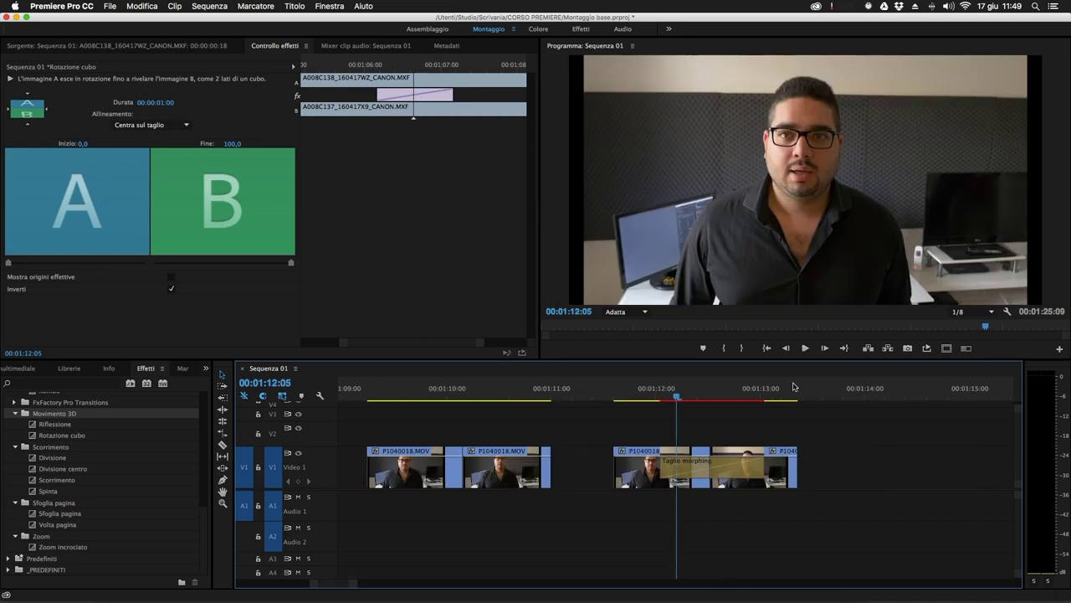
left_click_drag(509, 390, 423, 393)
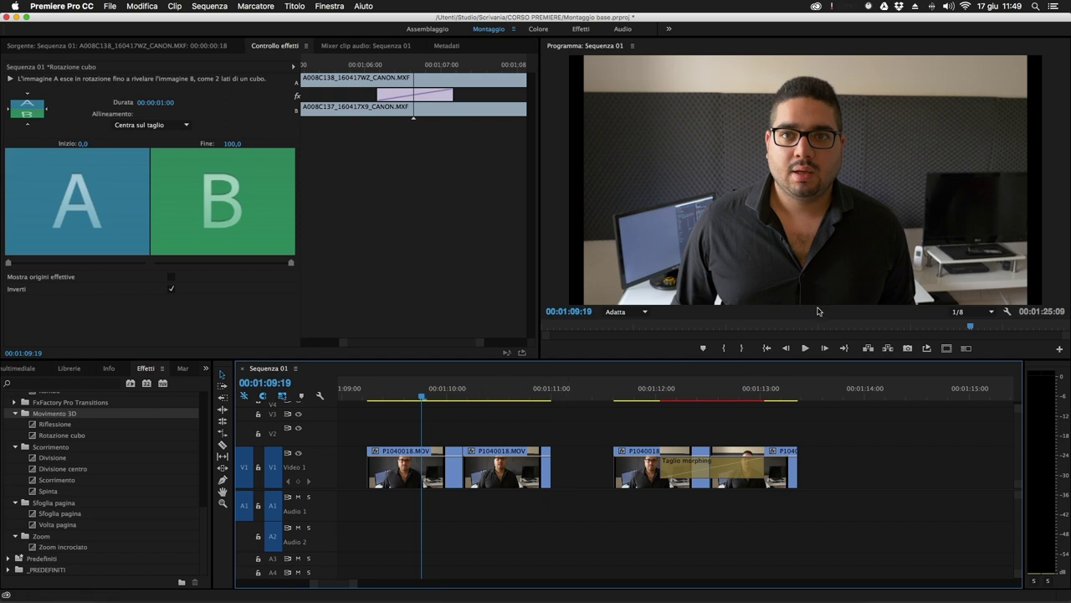
mouse_move(414, 395)
left_mouse_down()
mouse_move(456, 400)
mouse_move(394, 401)
mouse_move(417, 412)
left_mouse_up()
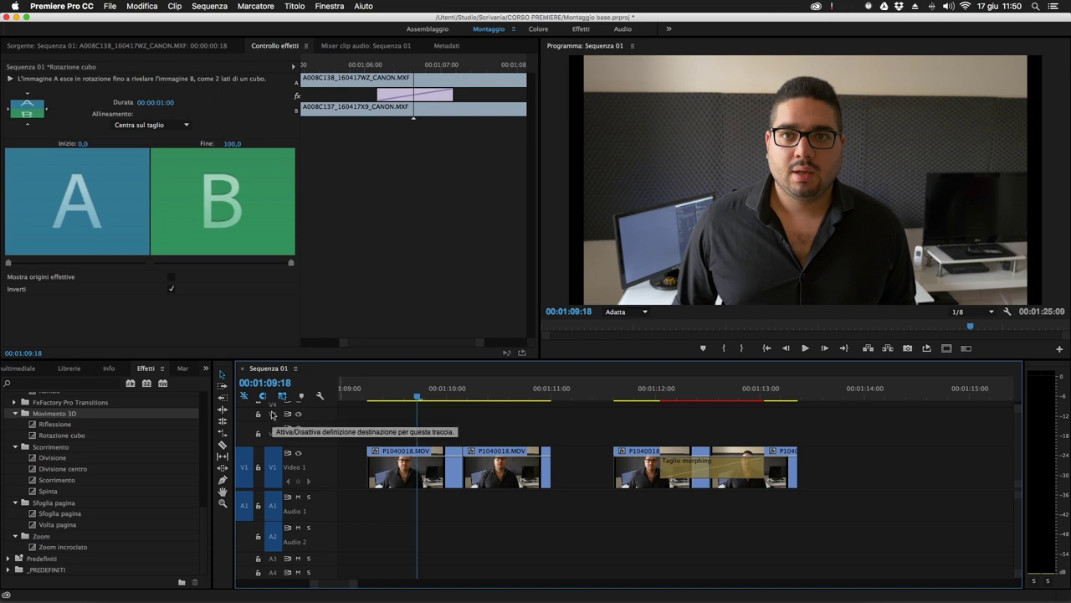
left_click_drag(408, 405, 430, 394)
key("space")
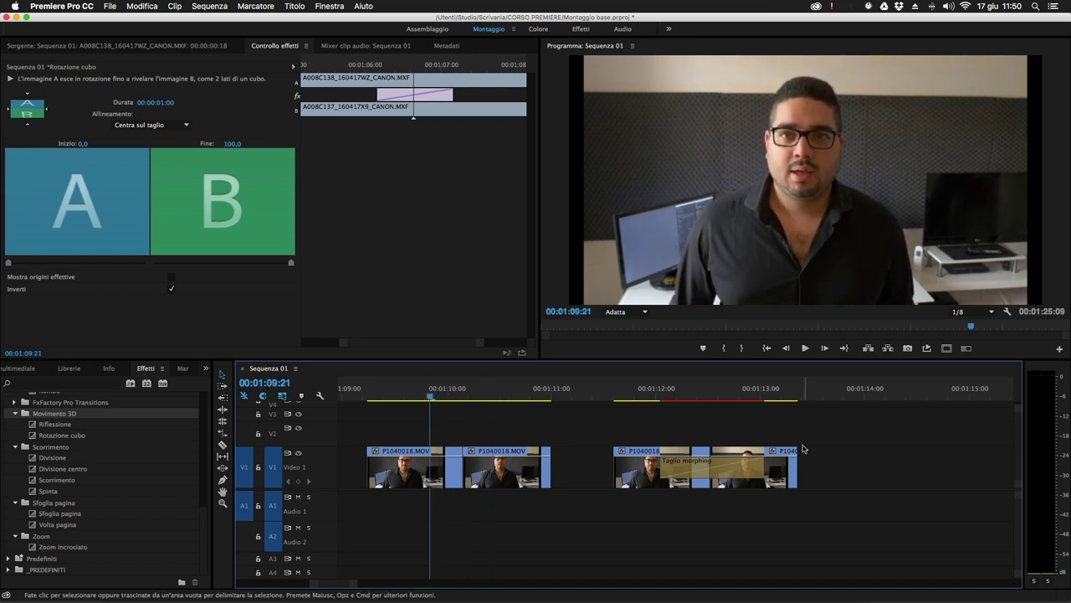
left_click(631, 395)
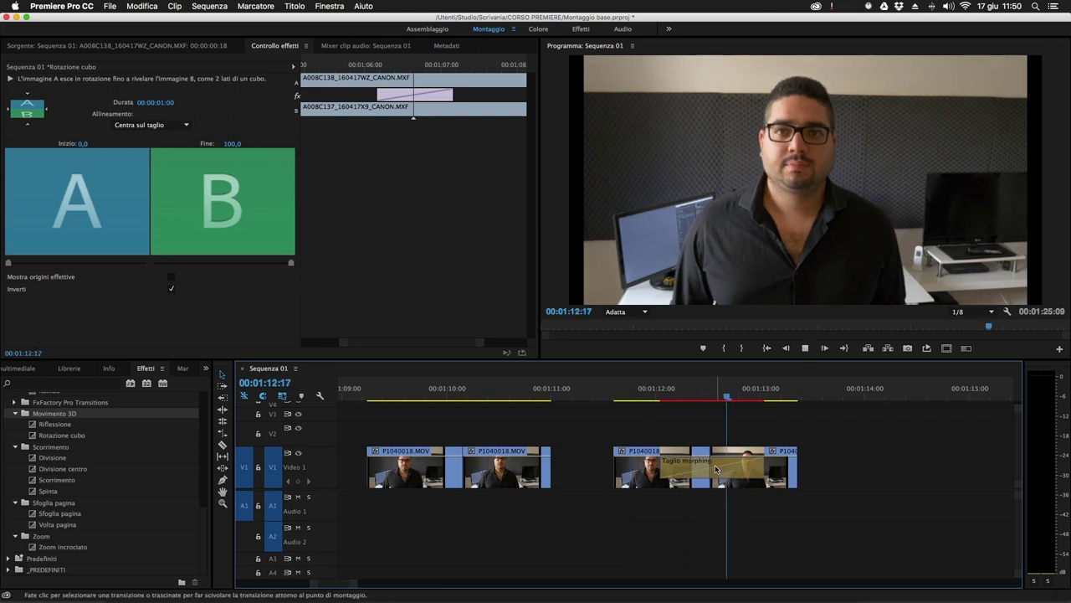
left_click_drag(734, 392, 731, 418)
left_click(724, 349)
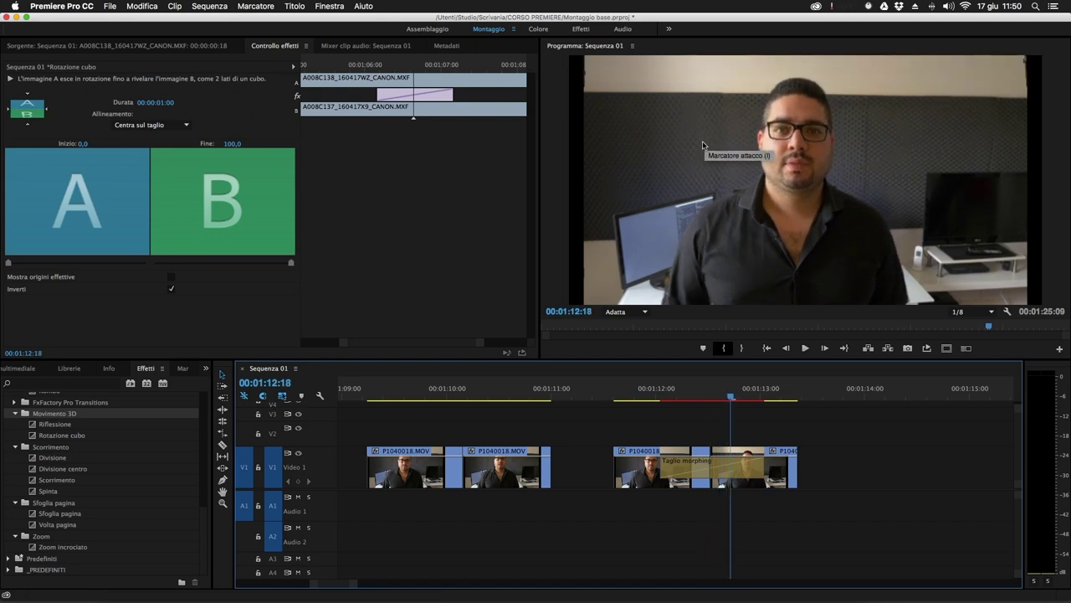
mouse_move(731, 396)
left_mouse_down()
mouse_move(687, 395)
mouse_move(740, 393)
mouse_move(686, 394)
mouse_move(739, 395)
mouse_move(728, 392)
left_mouse_up()
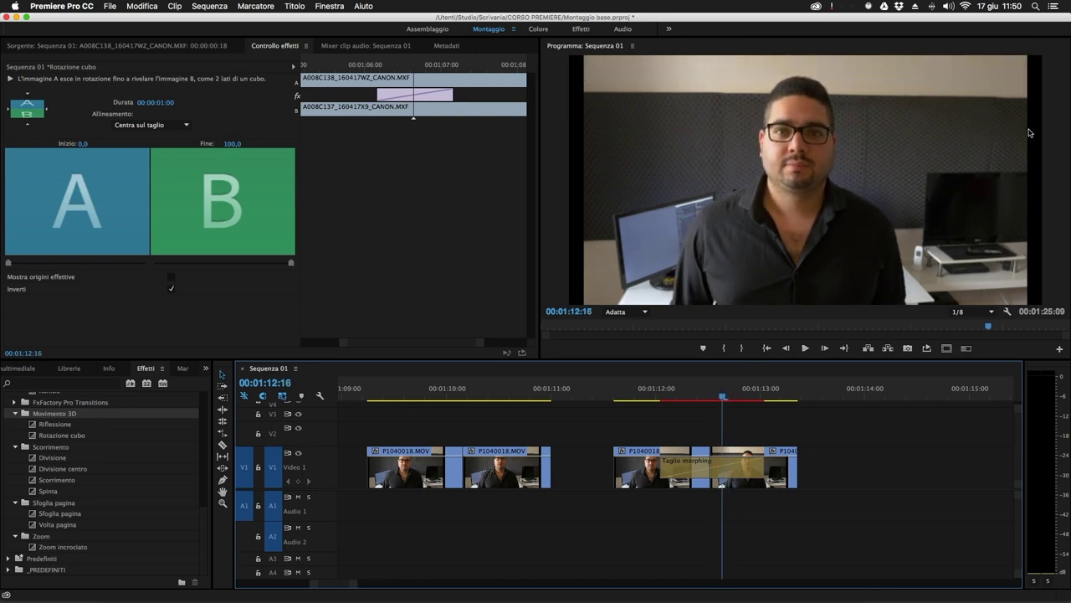
key("Right")
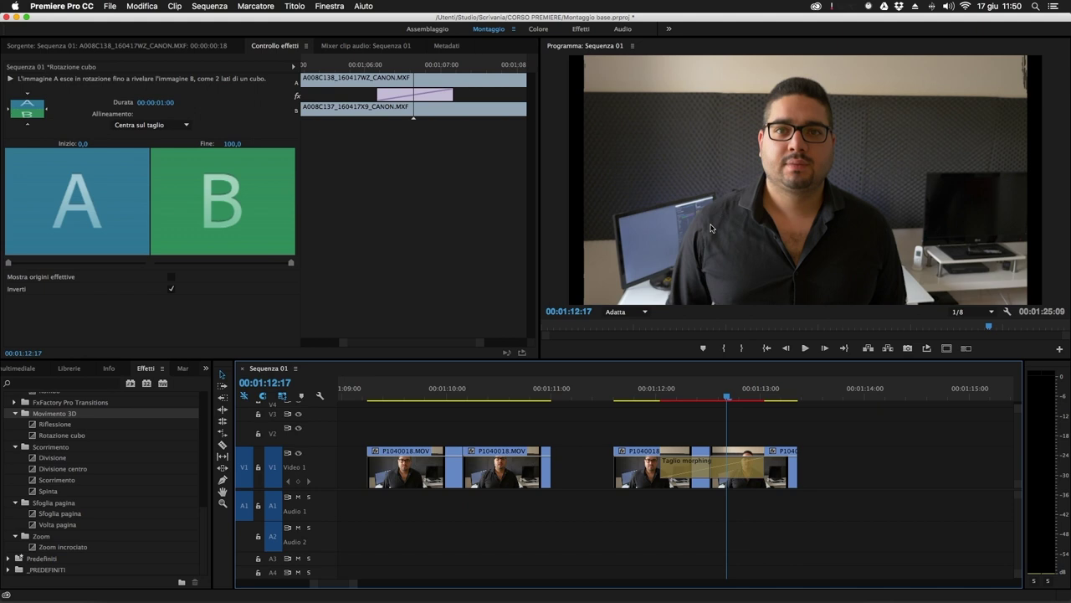
Step: Set the Program Monitor's playback and paused resolution to Full
left_click(988, 311)
left_click(976, 319)
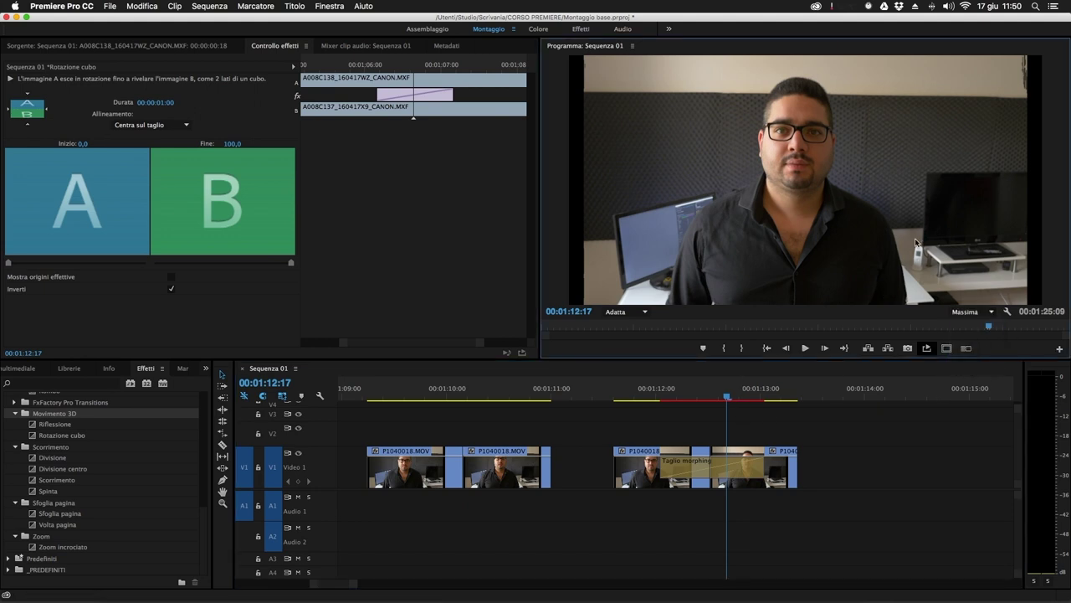
right_click(916, 242)
mouse_move(855, 484)
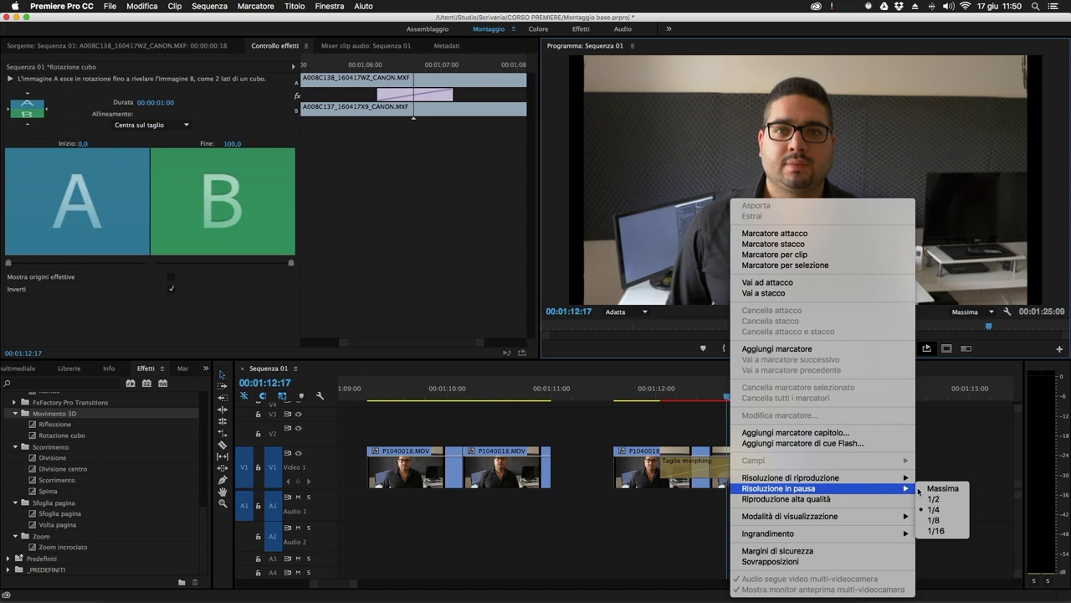
left_click(942, 488)
left_click_drag(678, 402, 661, 398)
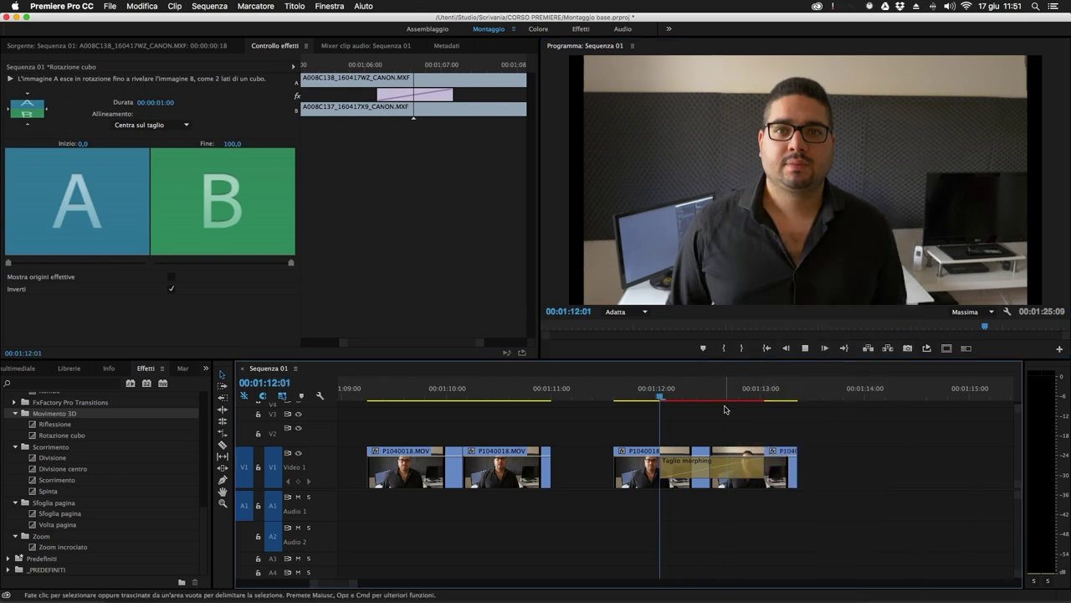
Step: Step back and forth through the Taglio morphing cut frame by frame
left_click(856, 448)
left_click(735, 395)
left_click_drag(720, 395, 699, 402)
key("Right")
key("Right")
key("Right")
key("Right")
key("Right")
key("Right")
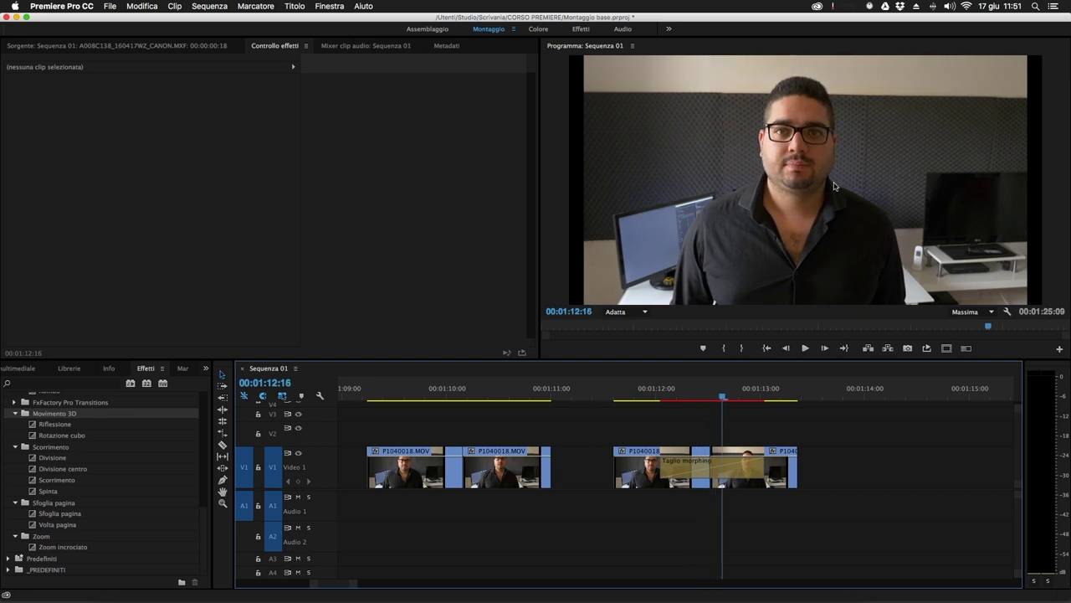
key("Right")
key("Right")
key("Right")
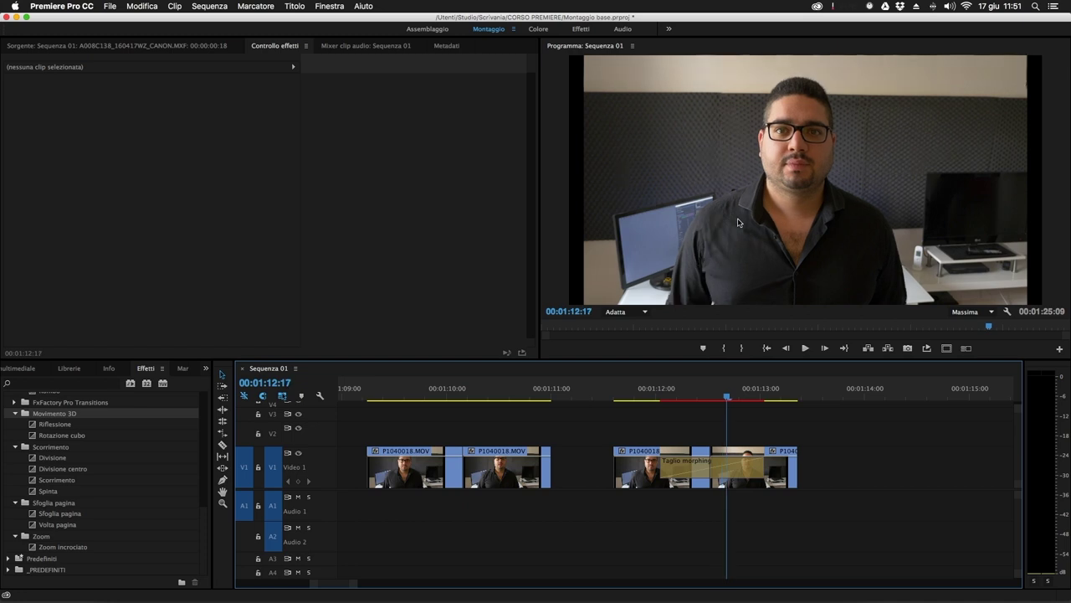
key("Left")
key("Left")
key("Left")
key("Left")
key("Right")
key("Right")
key("Right")
key("Right")
key("Right")
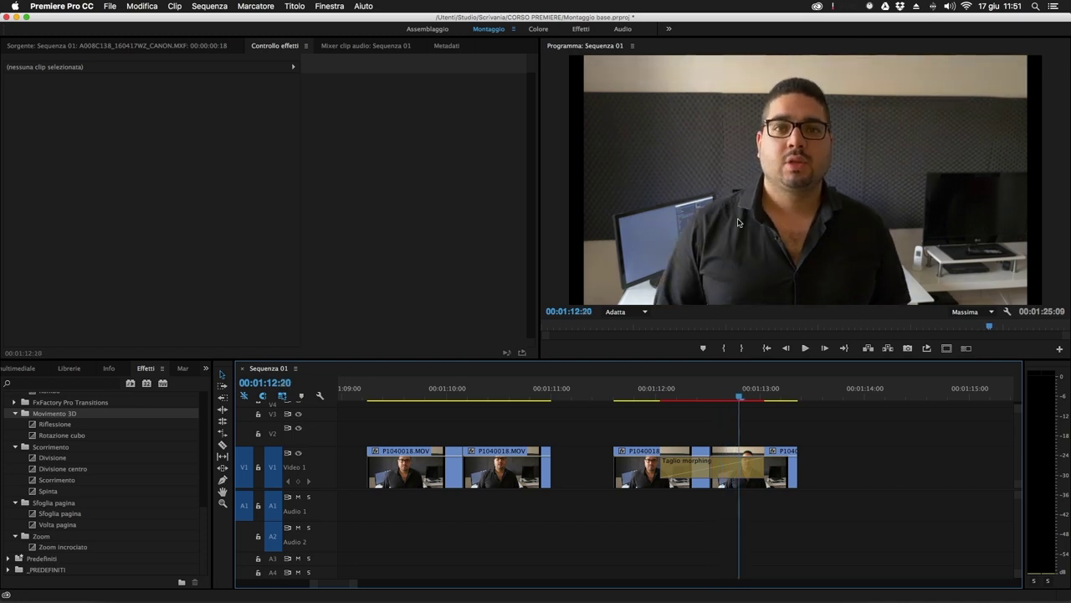
key("Right")
key("Right")
key("Left")
key("Left")
key("Left")
key("Left")
key("Left")
key("Left")
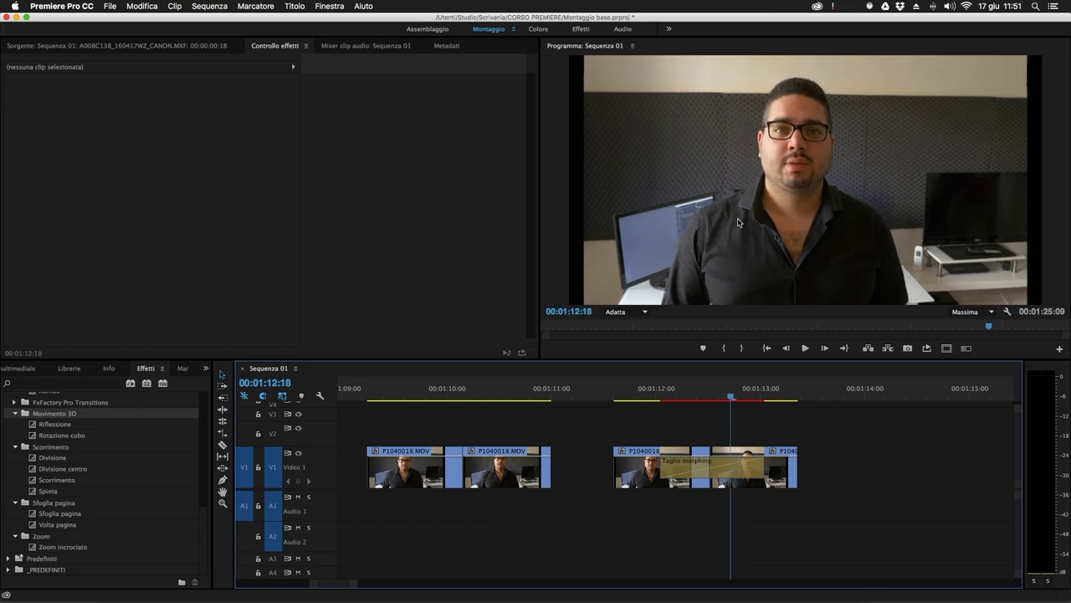
key("Right")
key("Right")
key("Right")
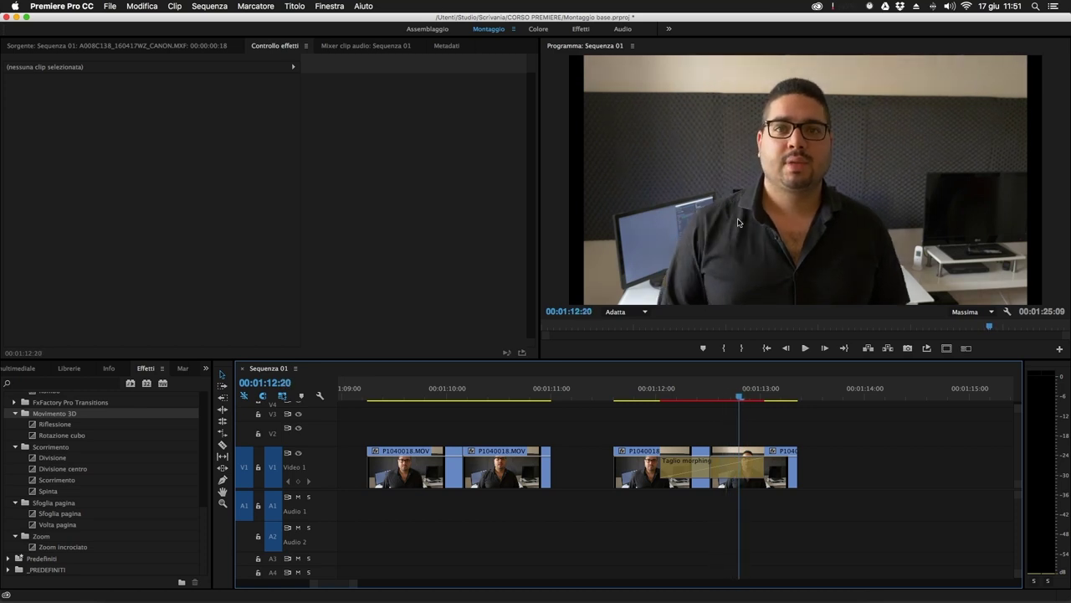
key("Left")
key("Left")
key("Left")
key("Left")
key("Left")
key("Right")
key("Right")
key("Right")
key("Right")
key("Right")
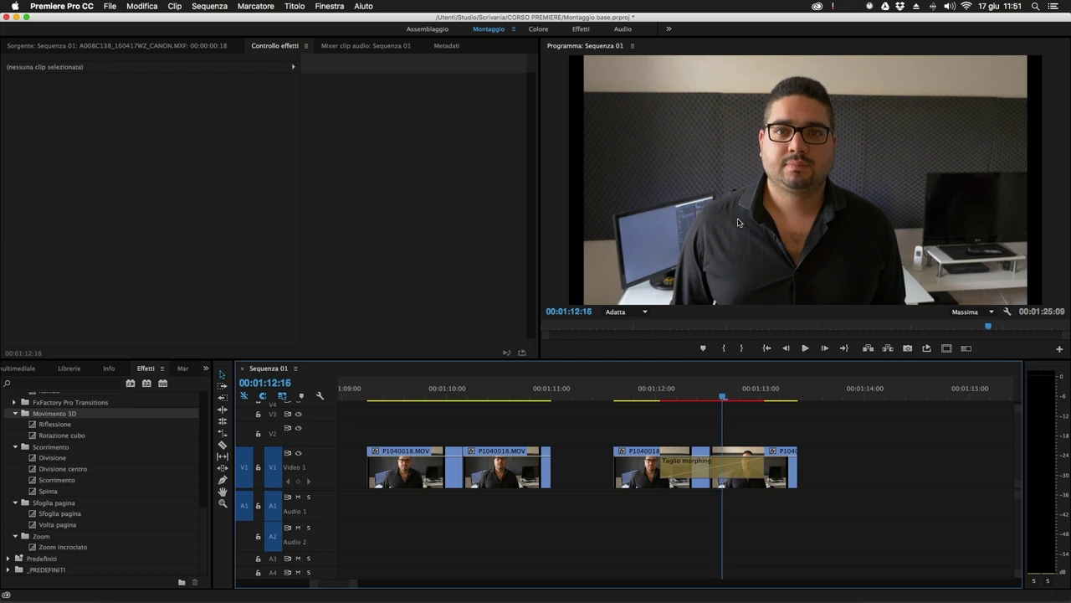
key("Right")
key("Left")
key("Left")
key("Left")
key("Right")
key("Right")
key("Right")
key("Left")
key("Left")
key("Left")
key("Left")
key("Left")
key("Left")
key("Right")
key("Right")
key("Right")
key("Right")
key("Right")
key("Right")
key("Right")
key("Left")
key("Left")
key("Left")
key("Left")
key("Left")
key("Left")
key("Right")
key("Right")
key("Right")
key("Right")
key("Right")
key("Right")
key("Right")
key("Left")
key("Left")
key("Left")
key("Left")
key("Left")
key("Left")
key("Left")
key("Left")
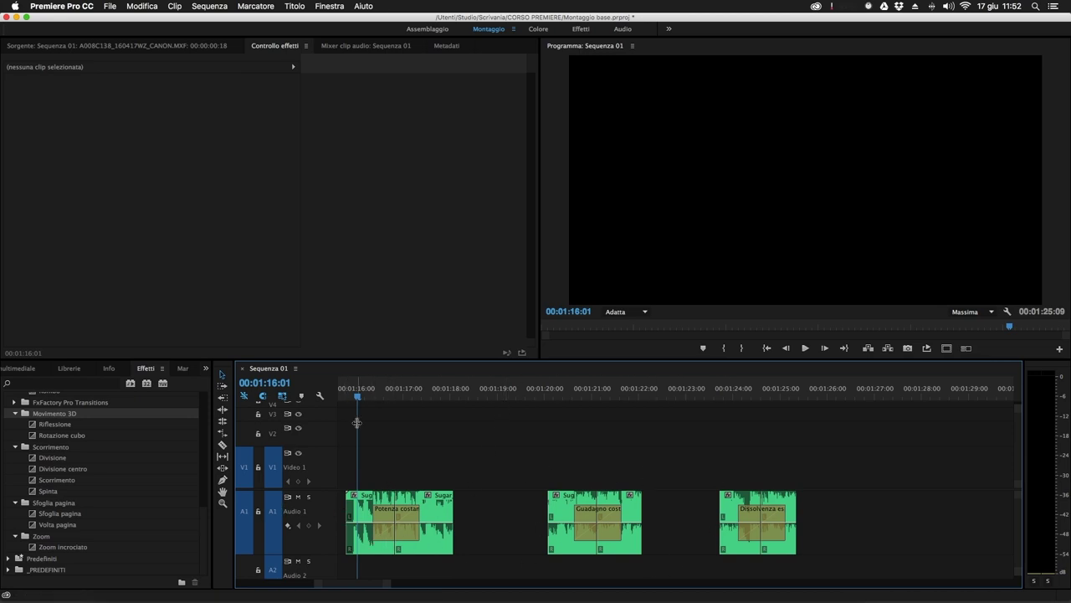
Step: Show the Dissolvenza incrociata audio crossfade types in the Effects panel
scroll(50, 460, "up", 5)
left_click(70, 455)
left_click(70, 465)
left_click(72, 476)
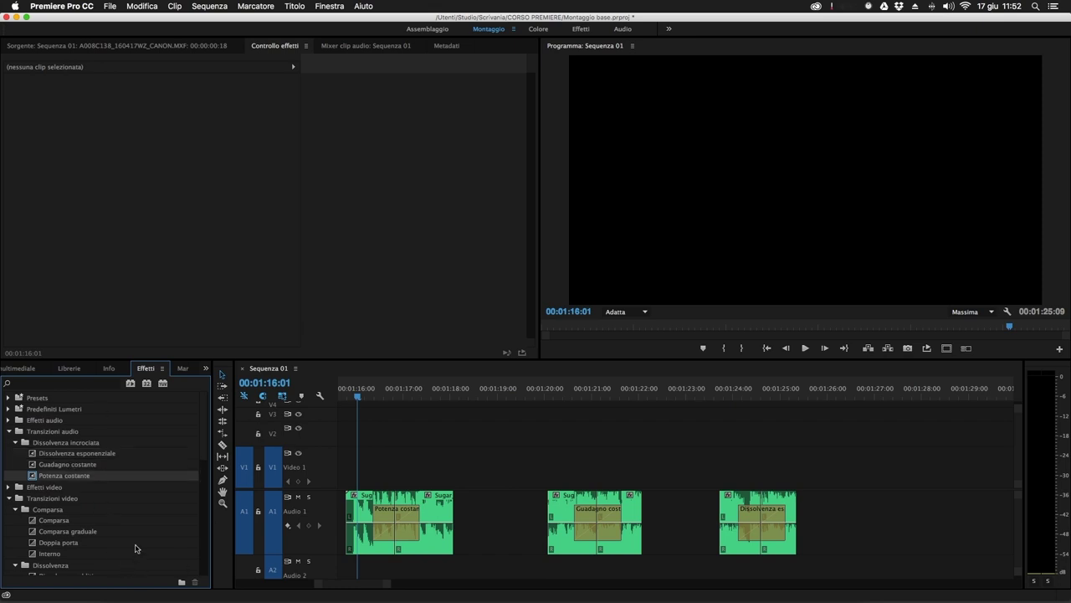
Step: Inspect the first audio crossfade, Potenza costante, in Effect Controls
left_click_drag(358, 396, 387, 403)
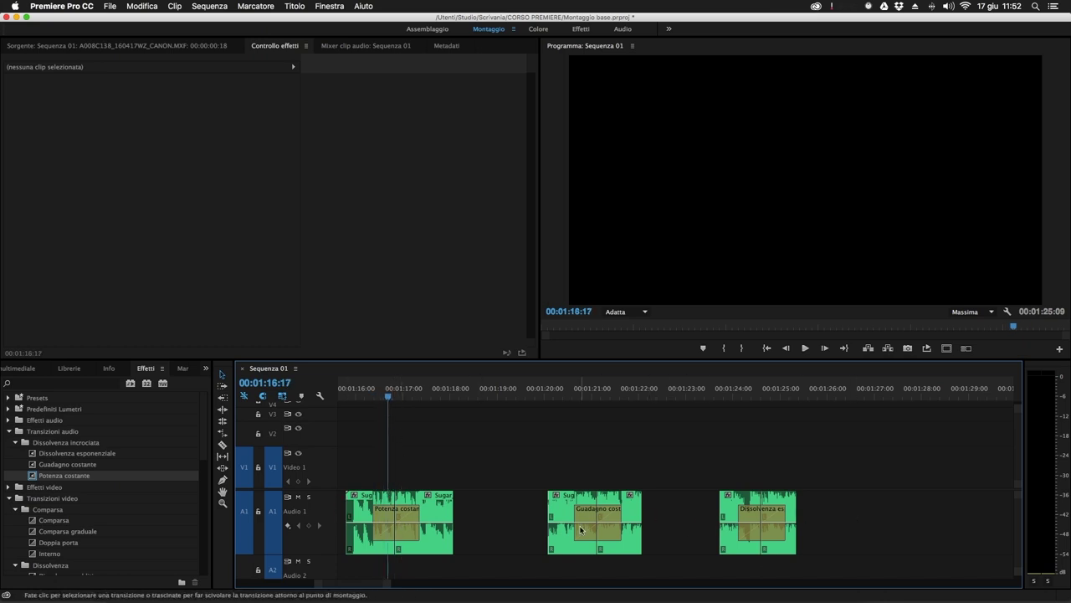
key("=")
left_click(684, 533)
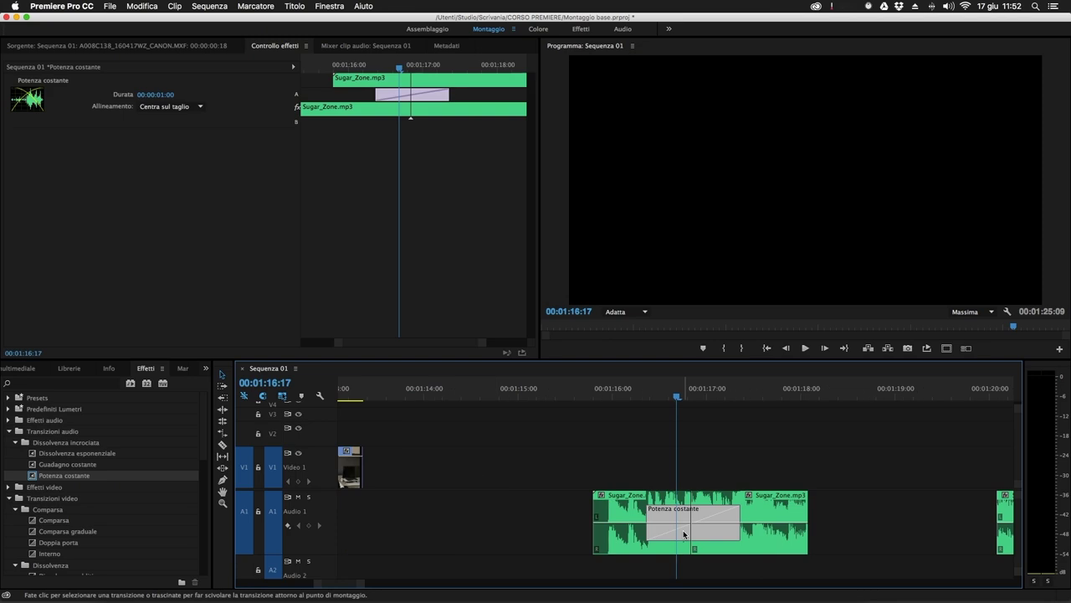
key("minus")
left_click(872, 536)
key("minus")
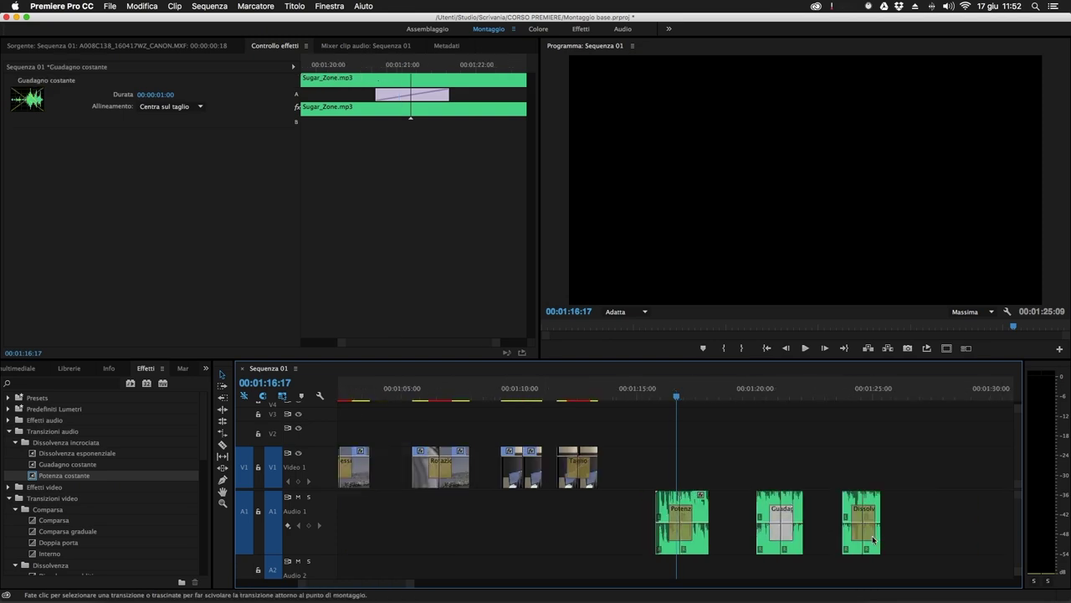
left_click(682, 528)
key("=")
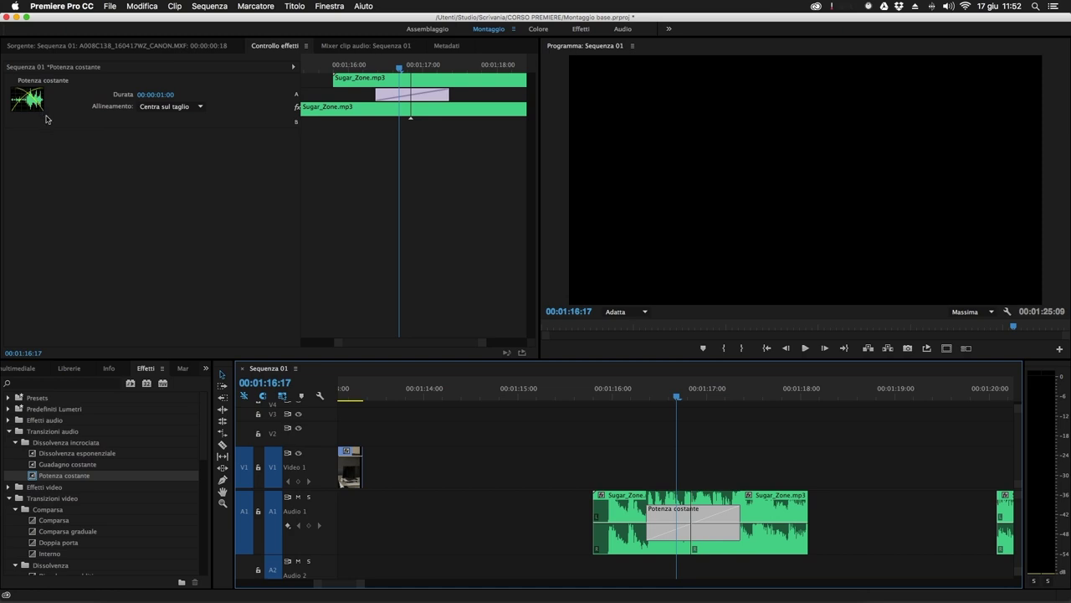
left_click(837, 463)
Step: Inspect the second crossfade, Guadagno costante, and play past it
key("minus")
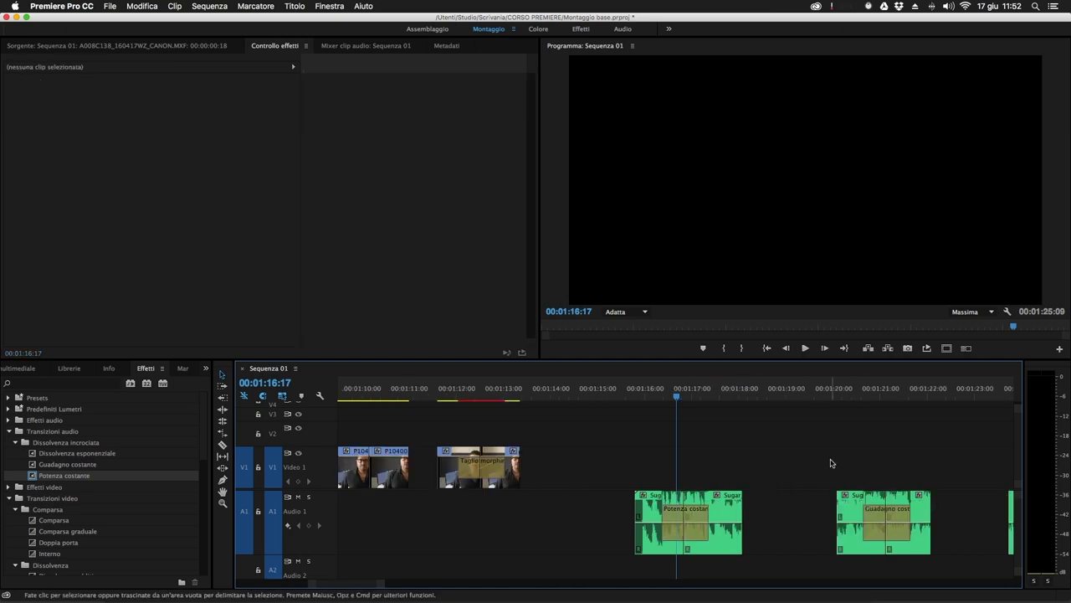
left_click_drag(870, 387, 882, 389)
key("equal")
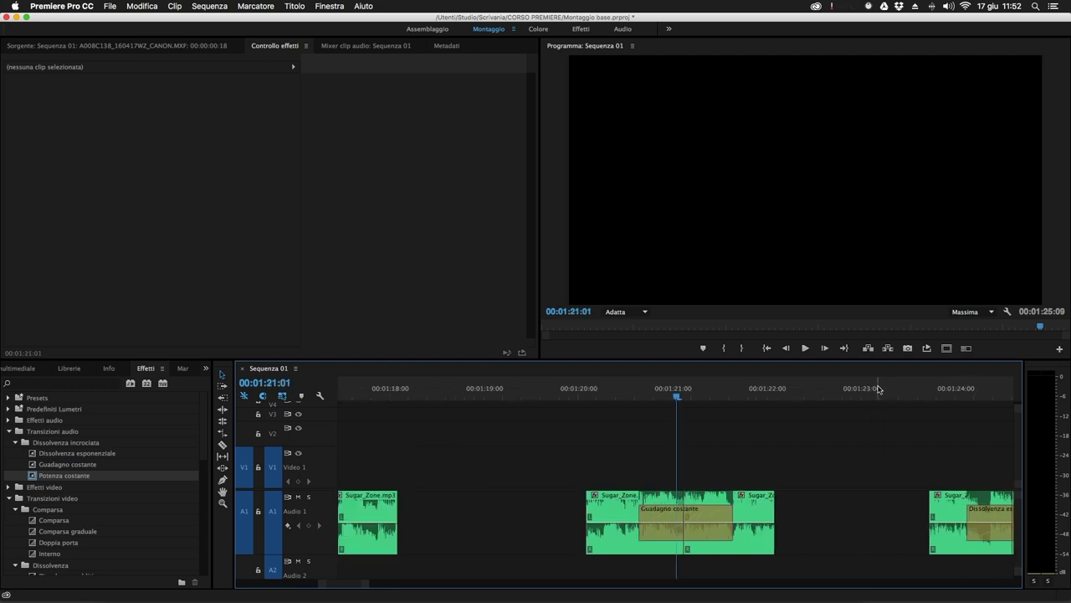
left_click(705, 518)
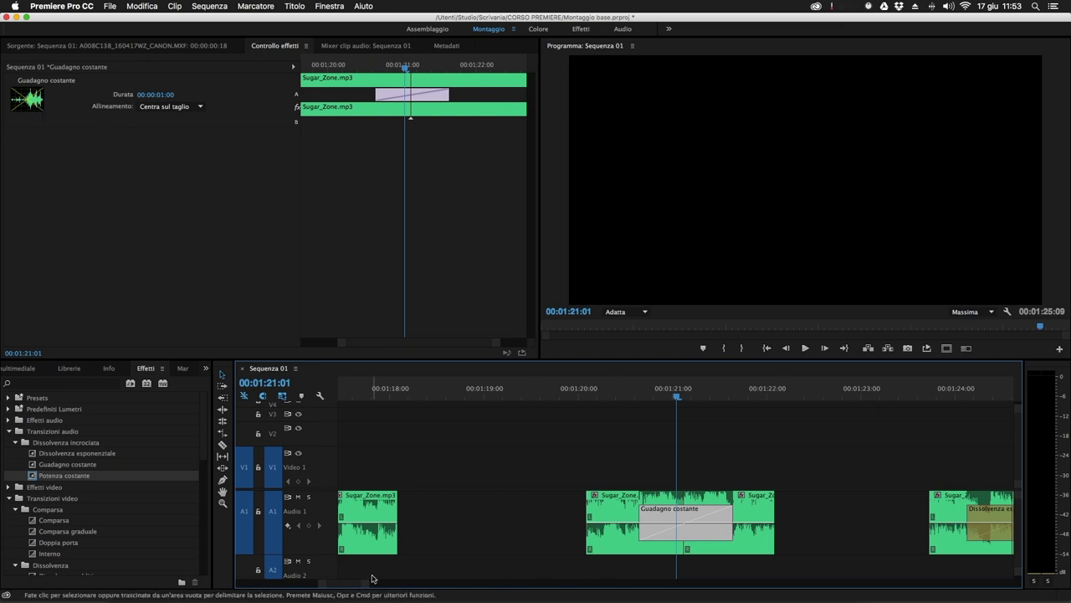
key("space")
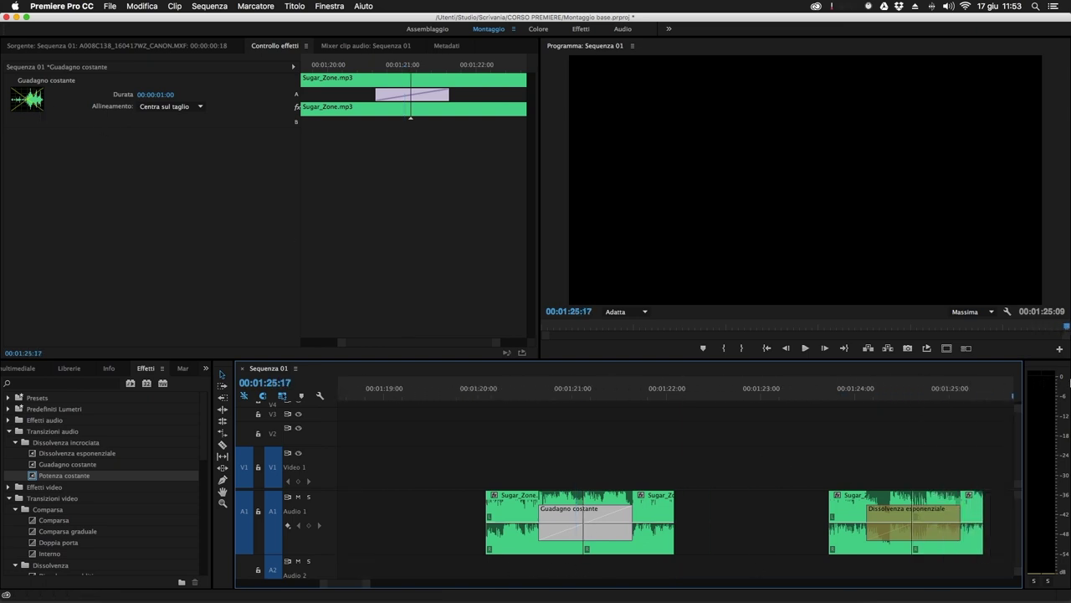
key("space")
Step: Inspect the third crossfade, Dissolvenza esponenziale, one second long and centred on the cut
left_click(904, 528)
left_click(874, 523)
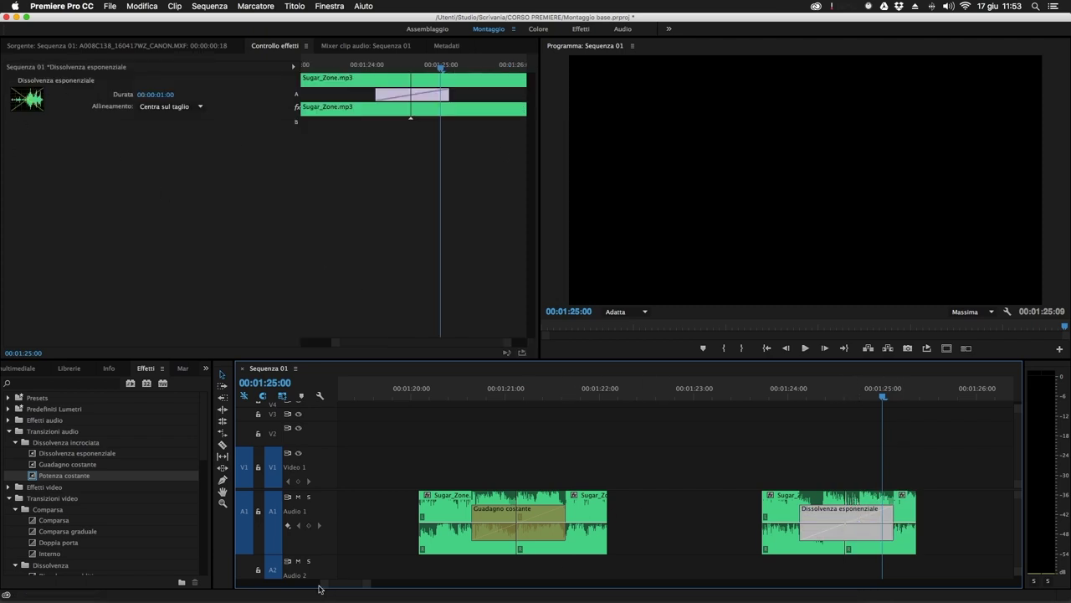
scroll(322, 586, "down", 3)
left_click_drag(457, 394, 373, 427)
left_click(399, 519)
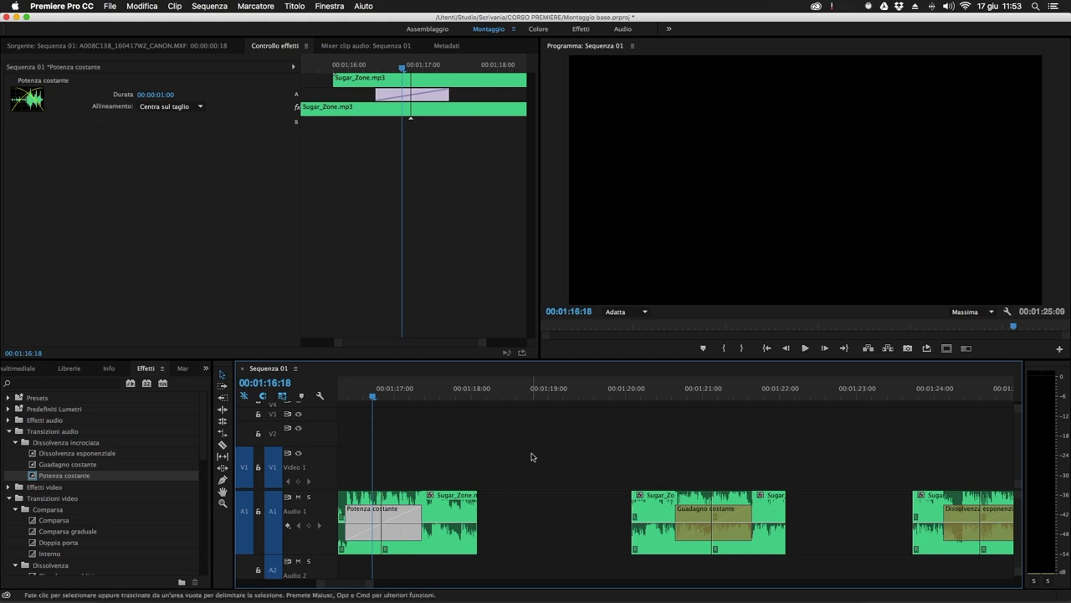
key("minus")
left_click_drag(535, 388, 504, 395)
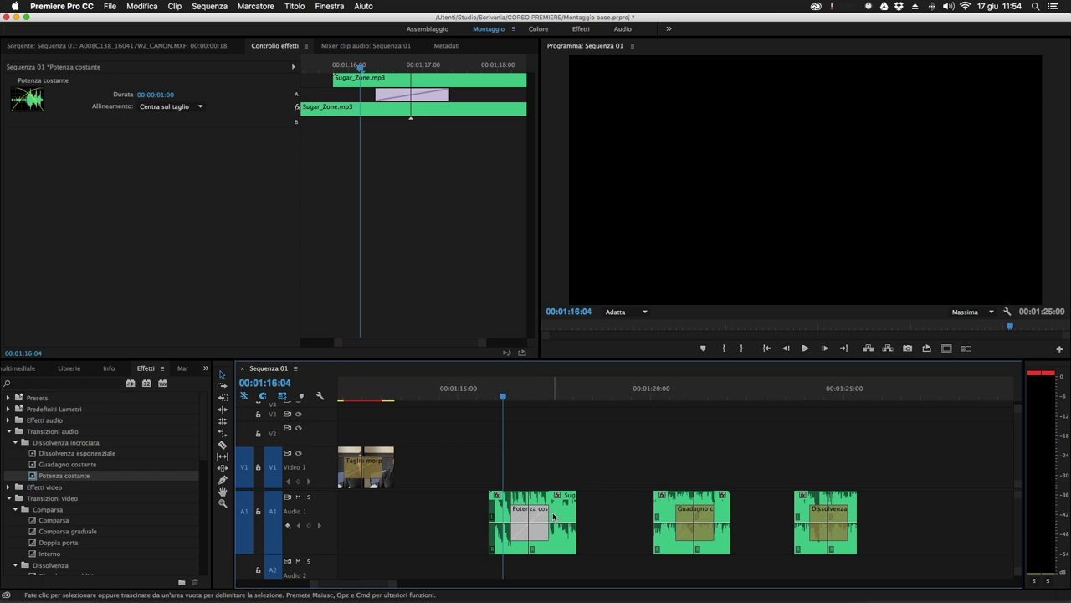
key("space")
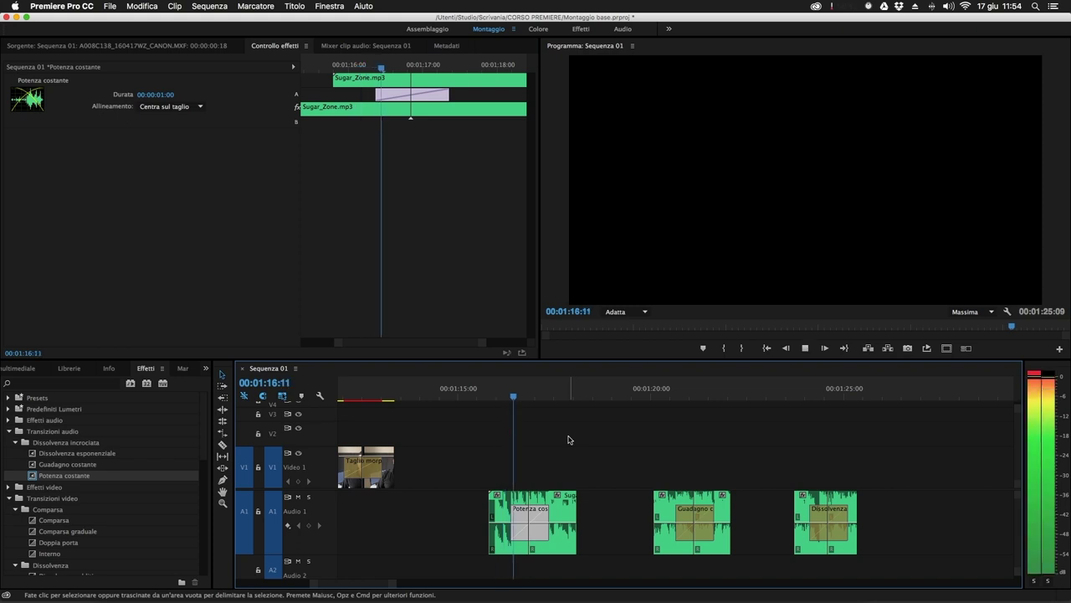
key("space")
left_click(657, 395)
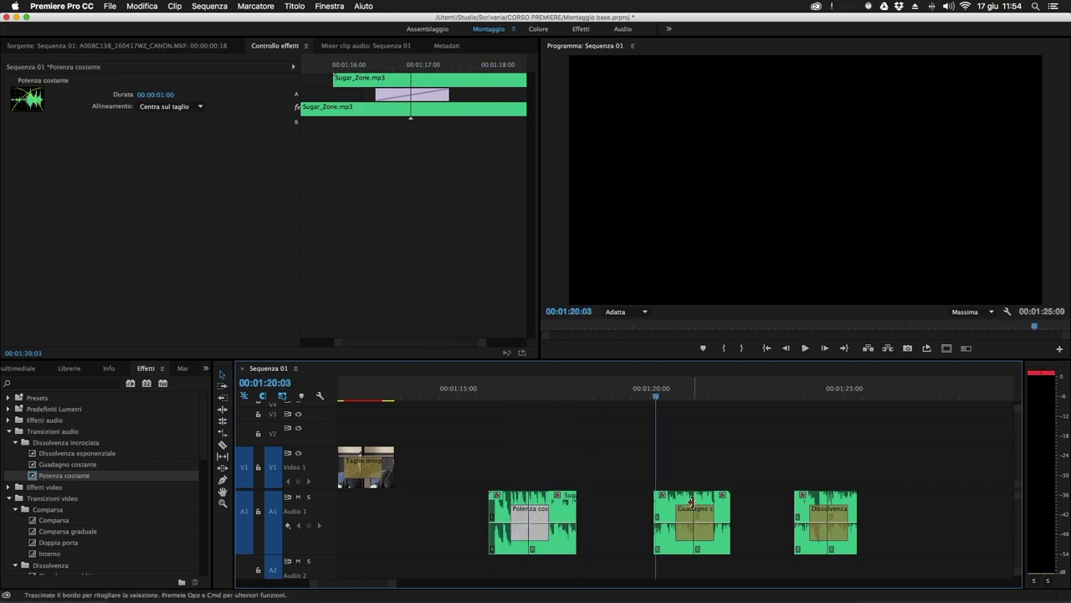
left_click(708, 431)
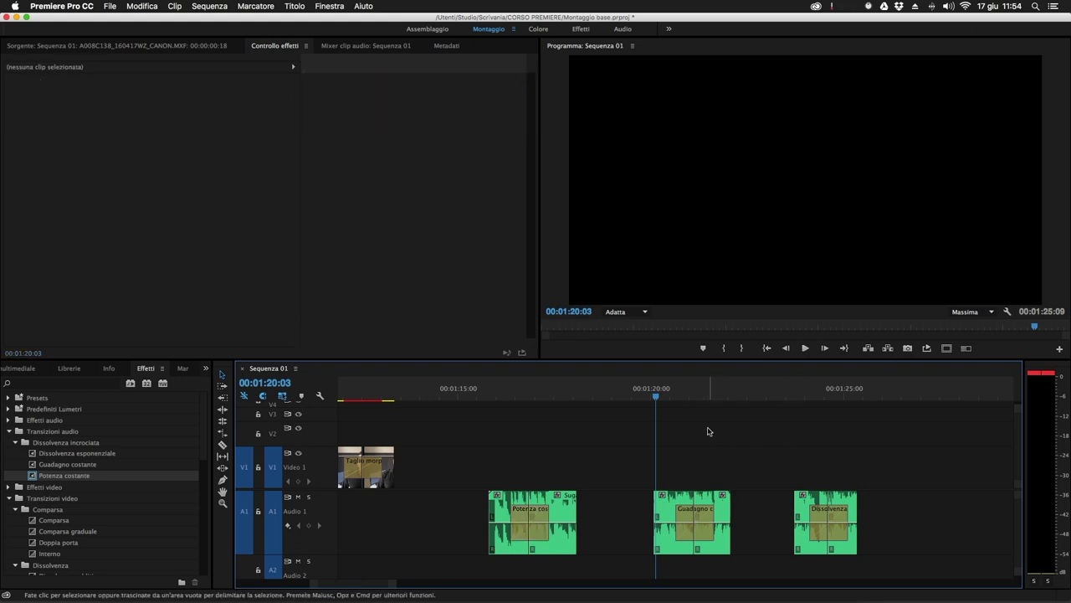
key("space")
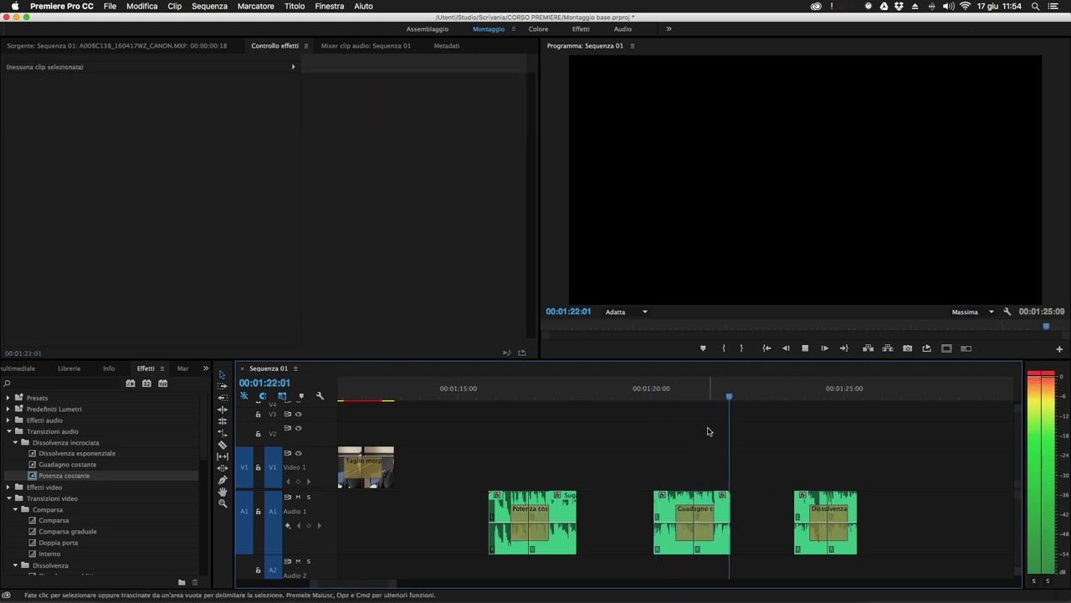
key("space")
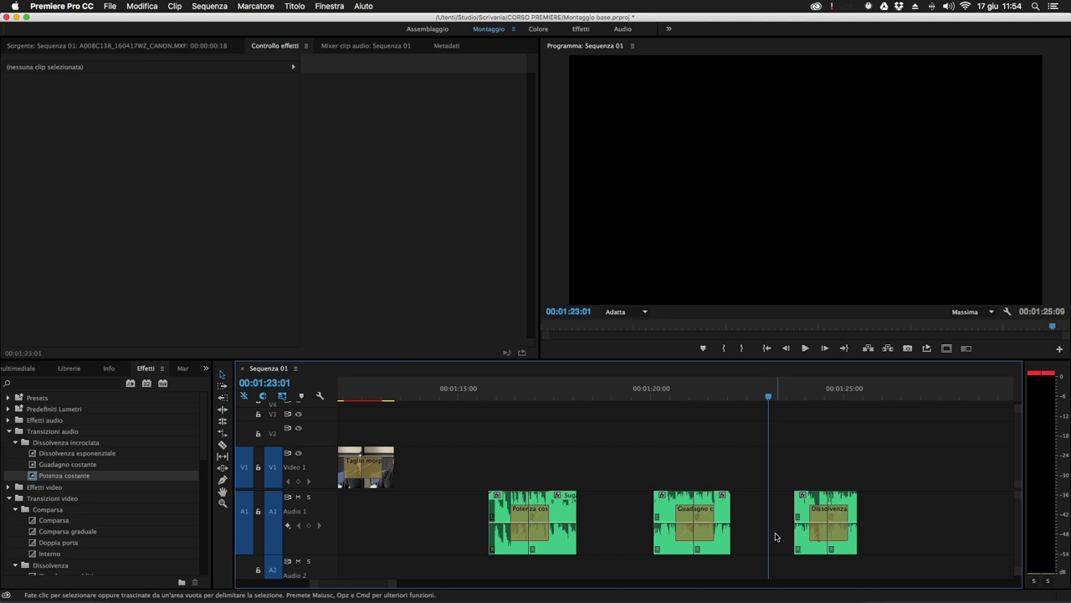
key("space")
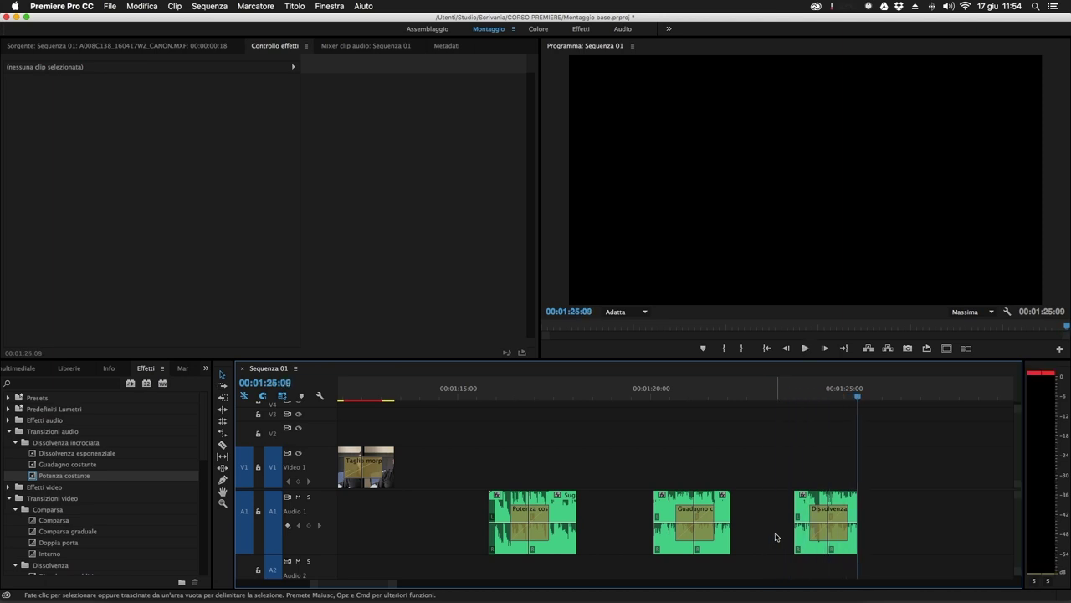
left_click(512, 392)
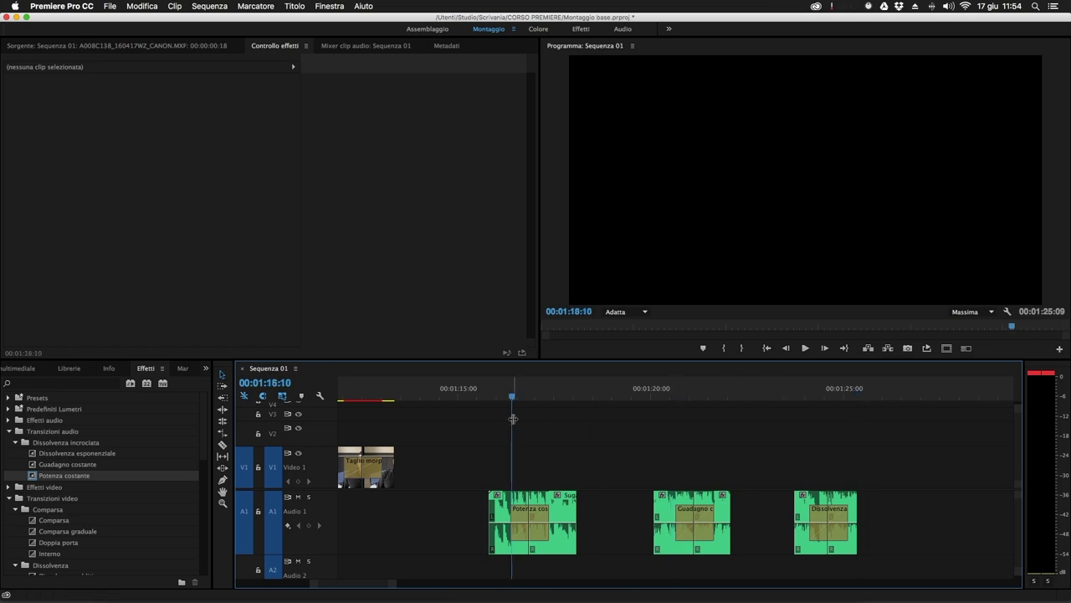
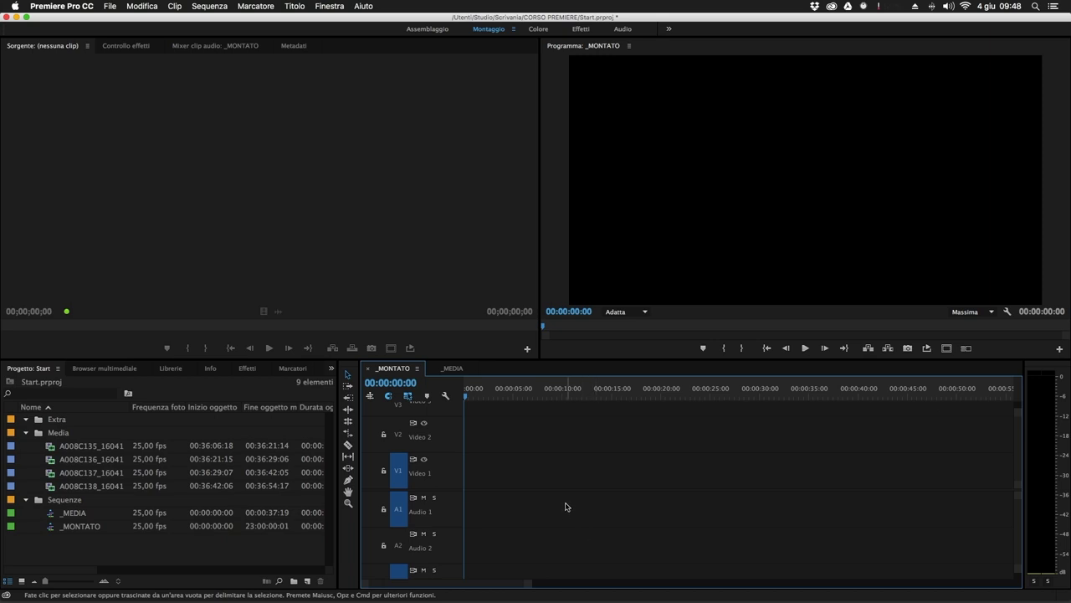
Step: Load A008C135 in the Source monitor with safe margins off and mark In/Out ending at 00:36:15:17
double_click(89, 447)
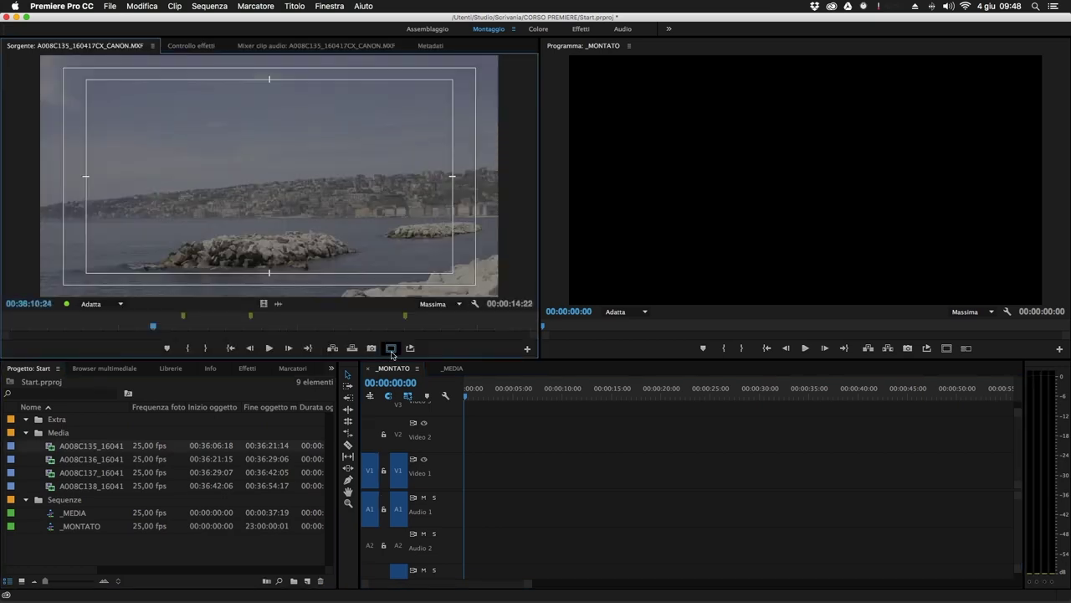
left_click(390, 348)
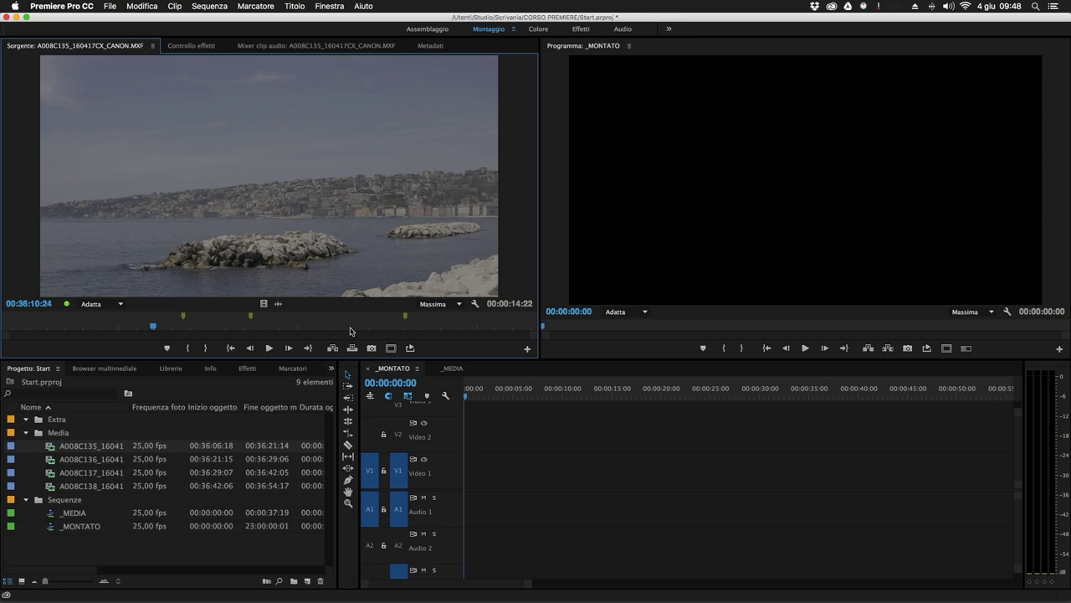
left_click(136, 325)
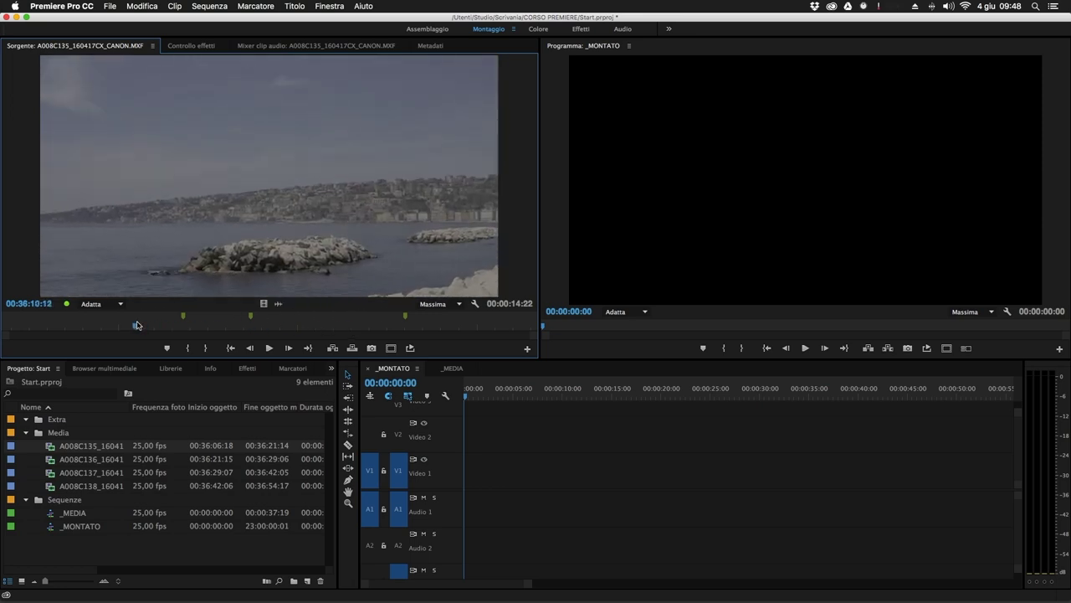
left_click_drag(136, 324, 229, 328)
key("i")
key("space")
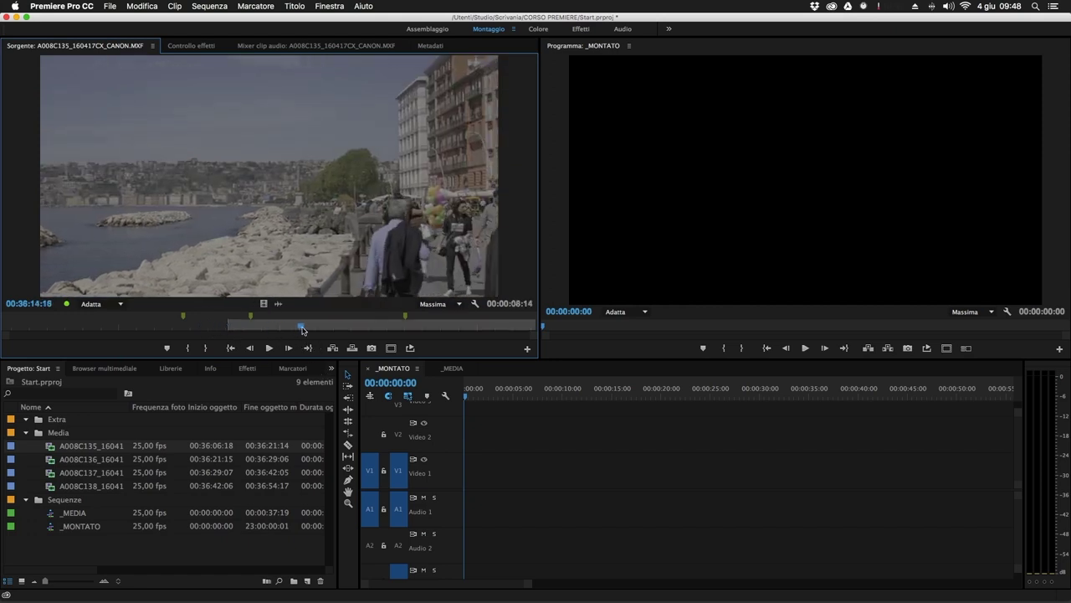
key("space")
key("o")
Step: Place the marked 00:00:02:16 section on V1 at the very start of _MONTATO
left_click_drag(267, 219, 447, 478)
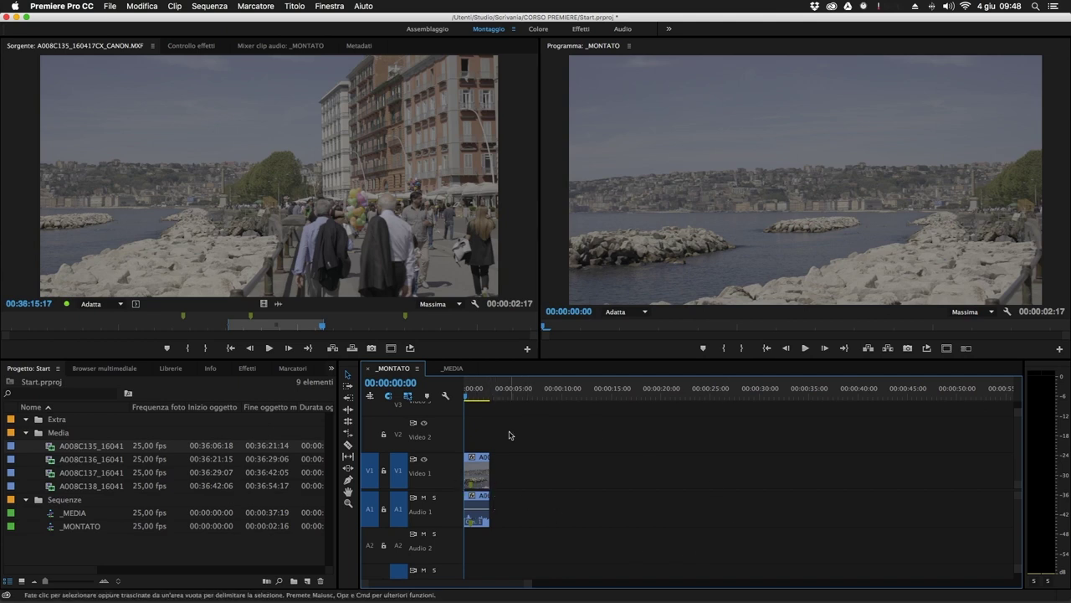
left_click_drag(479, 478, 572, 479)
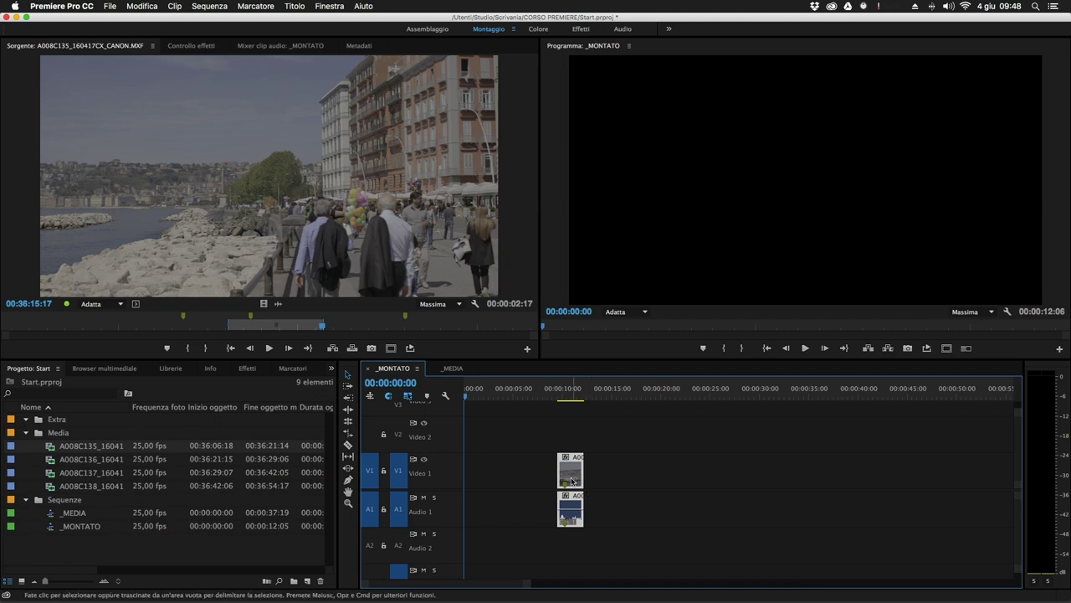
left_click_drag(571, 479, 477, 475)
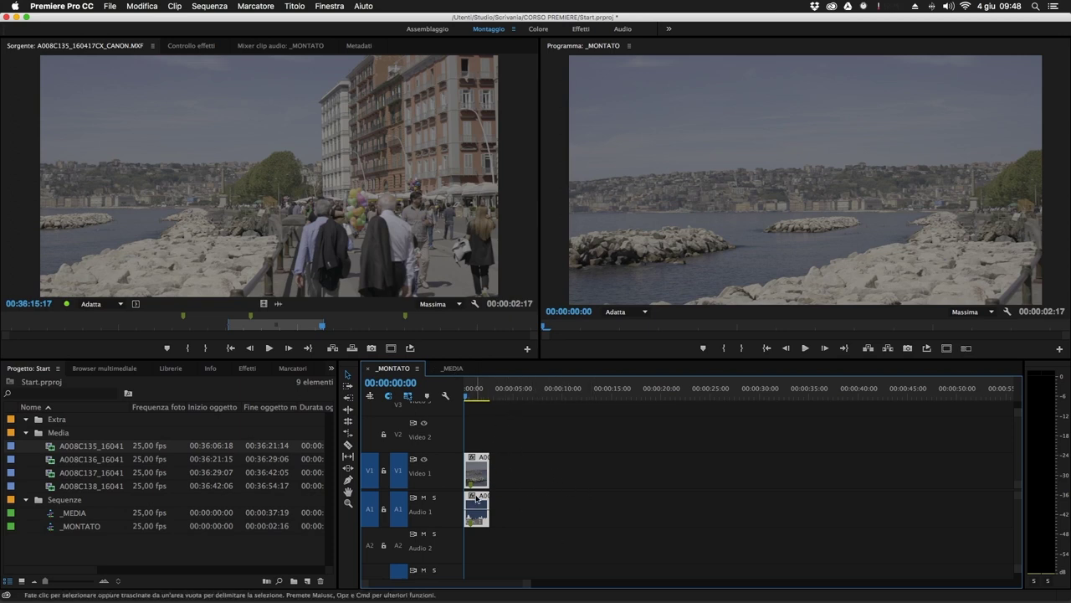
mouse_move(483, 478)
left_mouse_down()
mouse_move(551, 485)
mouse_move(477, 481)
left_mouse_up()
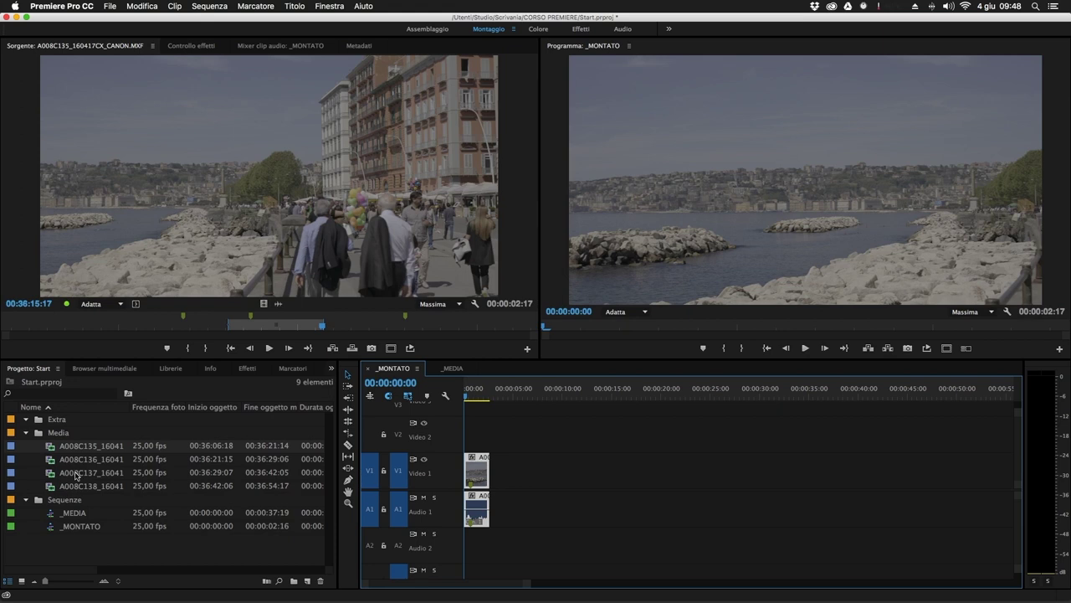
Step: Mark A008C137 in the Source monitor from 00:36:37:08 to 00:36:38:22
double_click(76, 475)
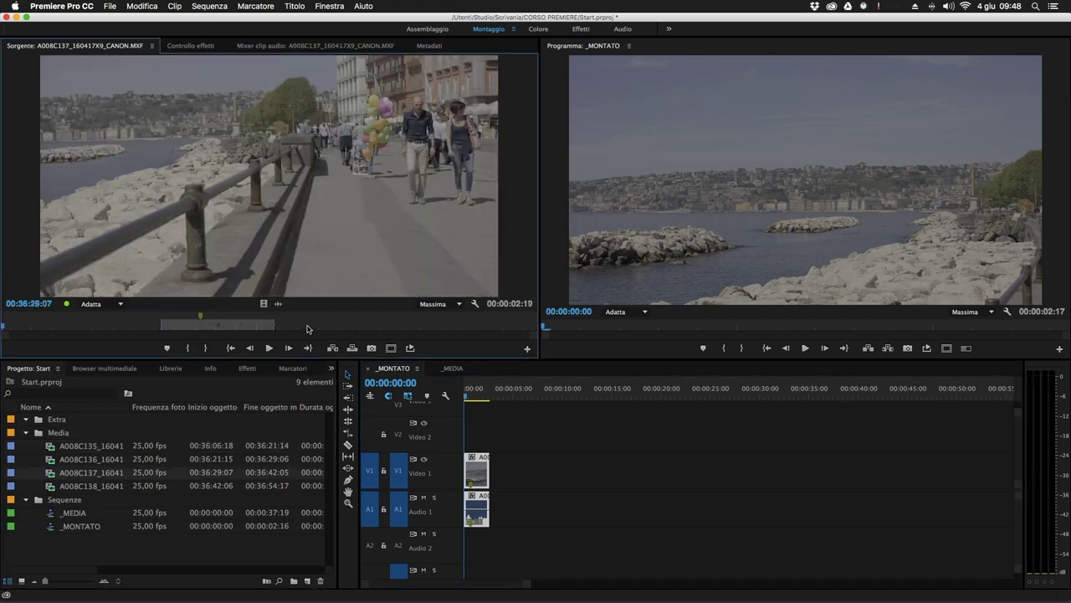
left_click_drag(308, 329, 333, 327)
key("i")
left_click(396, 327)
key("o")
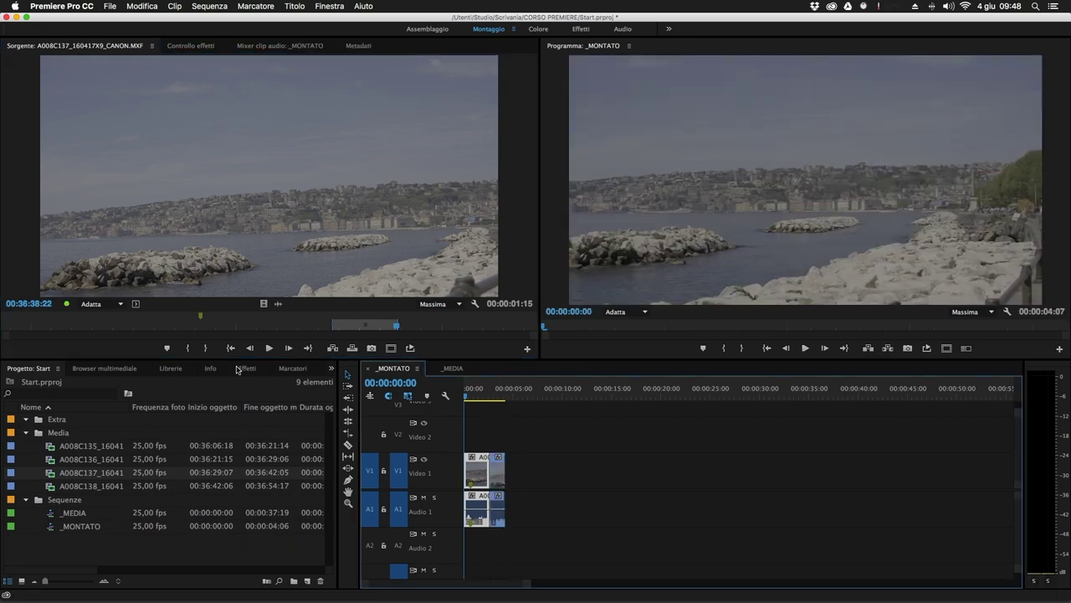
Step: Add all four clips, A008C135 through A008C138, to the _MONTATO sequence
left_click(90, 448)
left_click(77, 489, "shift")
left_click_drag(83, 449, 506, 482)
left_click_drag(563, 391, 655, 401)
Step: Delete A008C138, A008C136 and a short segment, then clear every remaining clip from _MONTATO
left_click_drag(663, 475, 700, 483)
key("Delete")
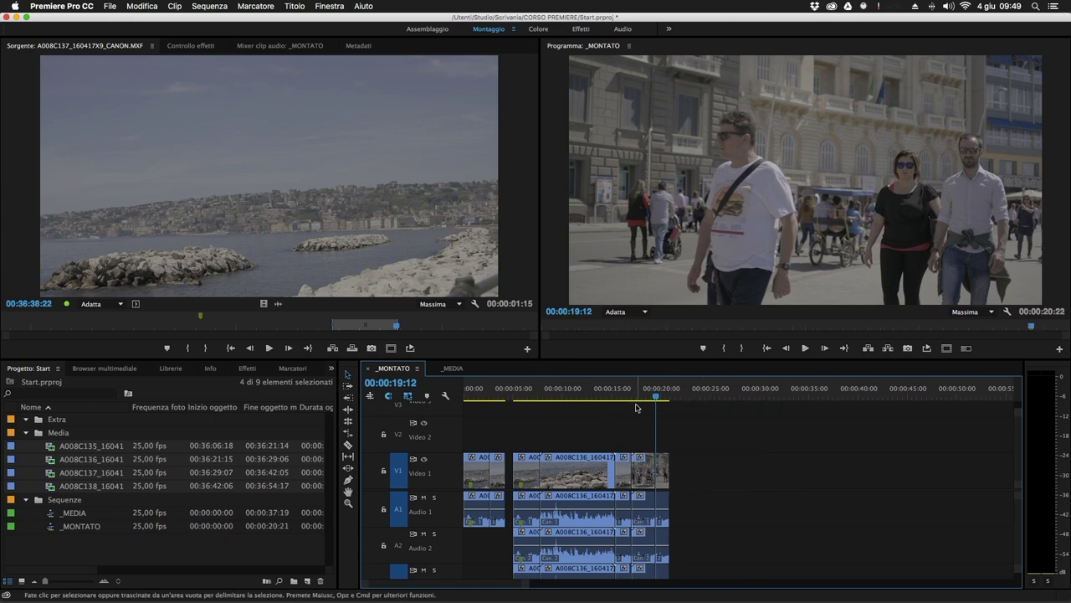
key("Up")
key("Delete")
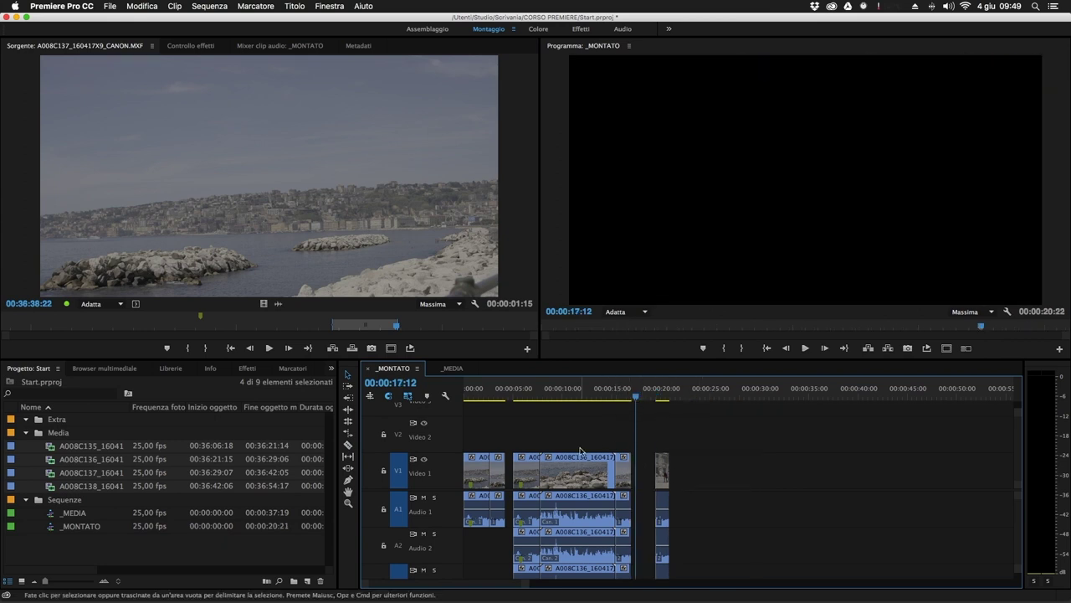
key("Delete")
left_click_drag(662, 473, 507, 540)
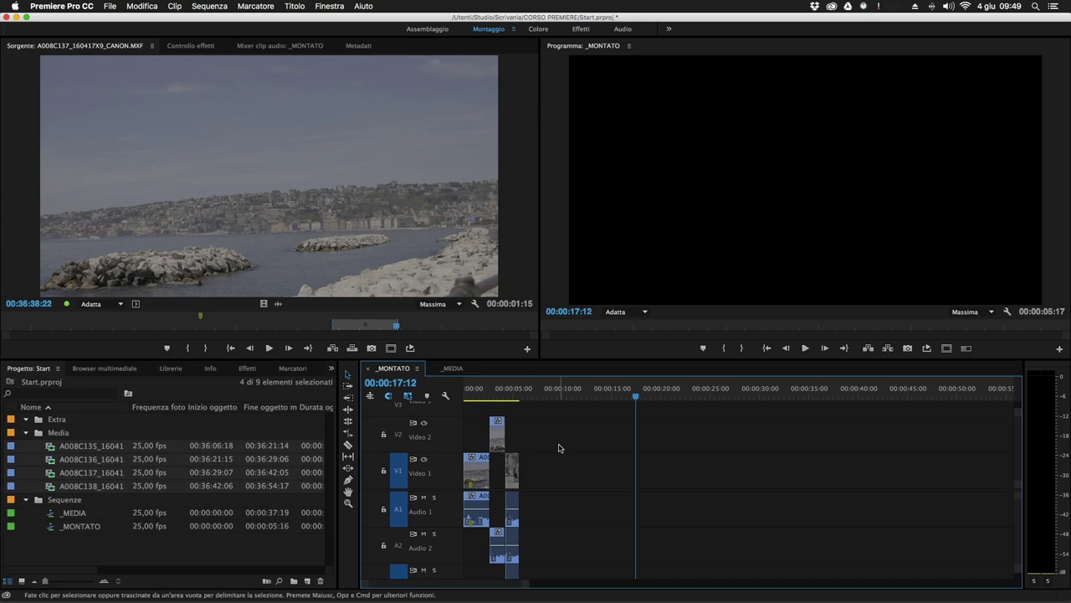
left_click_drag(564, 437, 450, 555)
key("Delete")
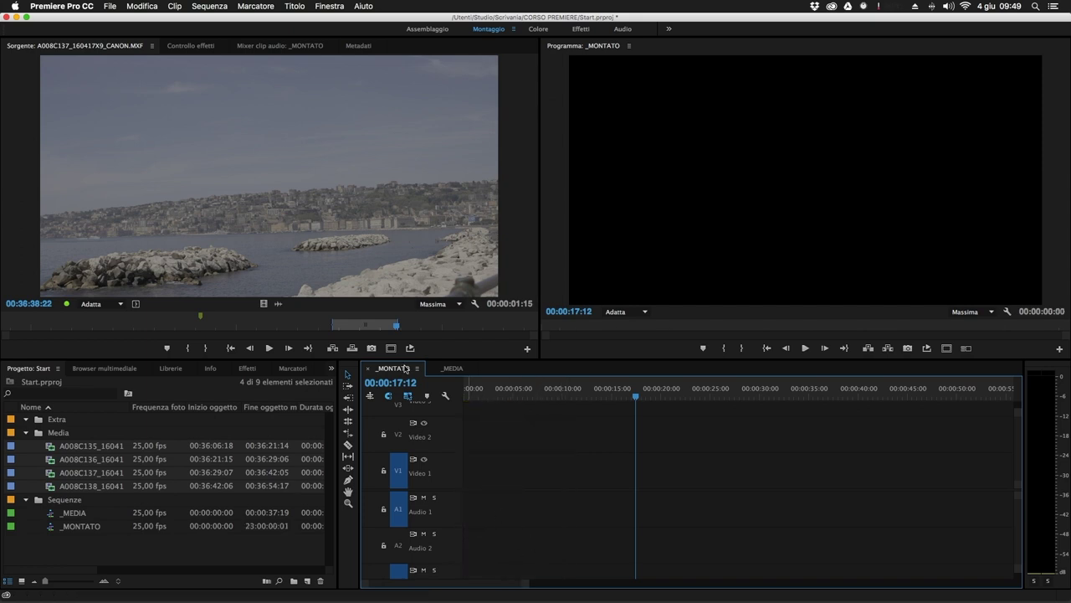
Step: Open _MONTATO and _MEDIA, then razor-cut the _MEDIA clips at 00:00:07:17
left_click(110, 555)
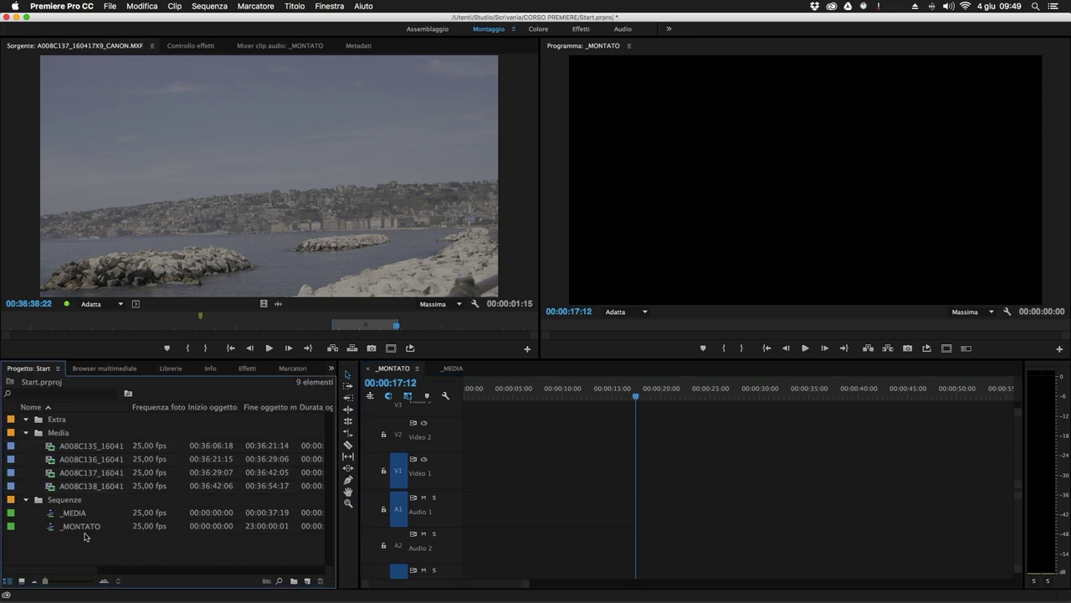
double_click(78, 525)
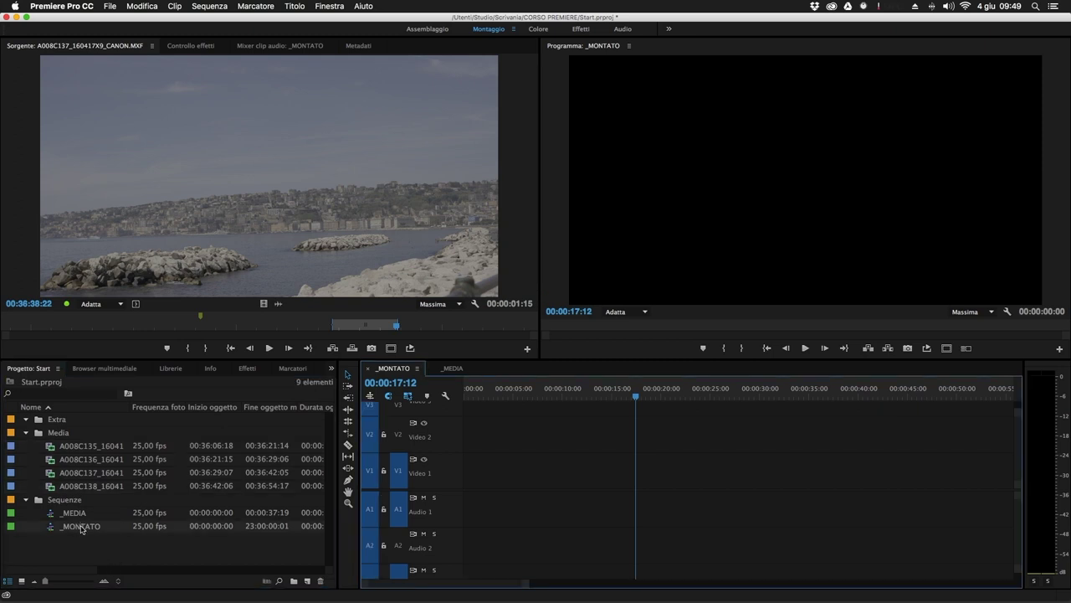
double_click(68, 514)
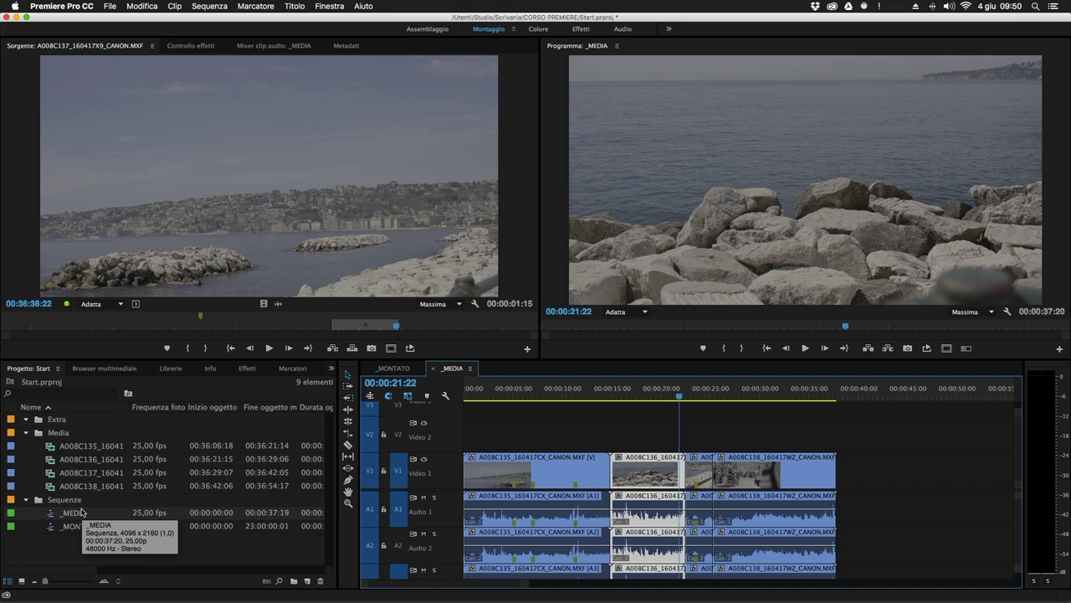
left_click(526, 402)
left_click_drag(526, 405, 540, 425)
key("c")
left_click(539, 473)
left_click(548, 472)
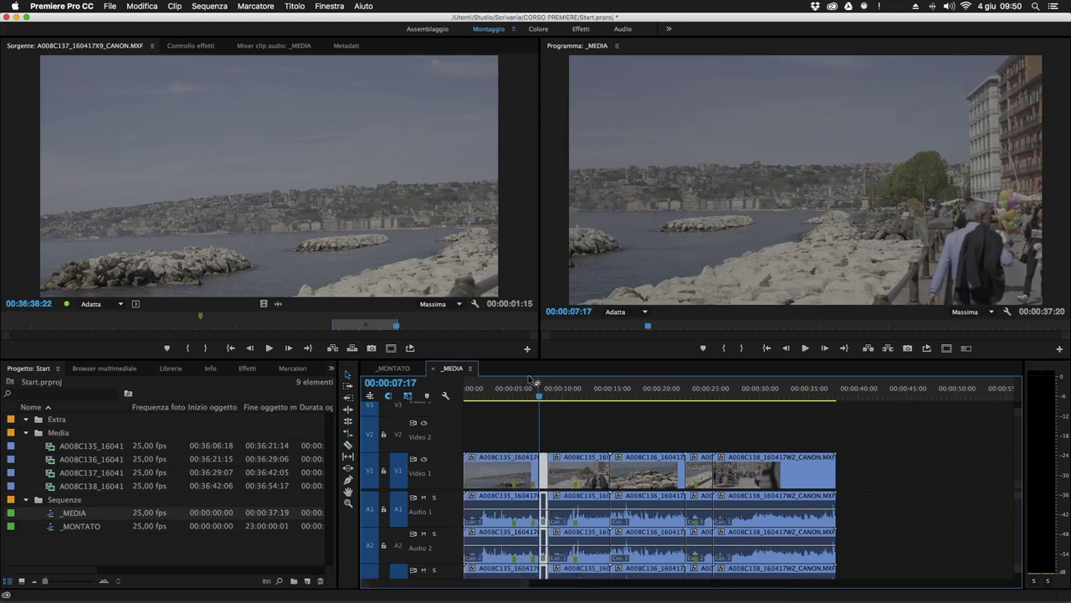
Step: Paste a short piece into the empty _MONTATO and undock the _MEDIA timeline into its own panel
left_click(387, 368)
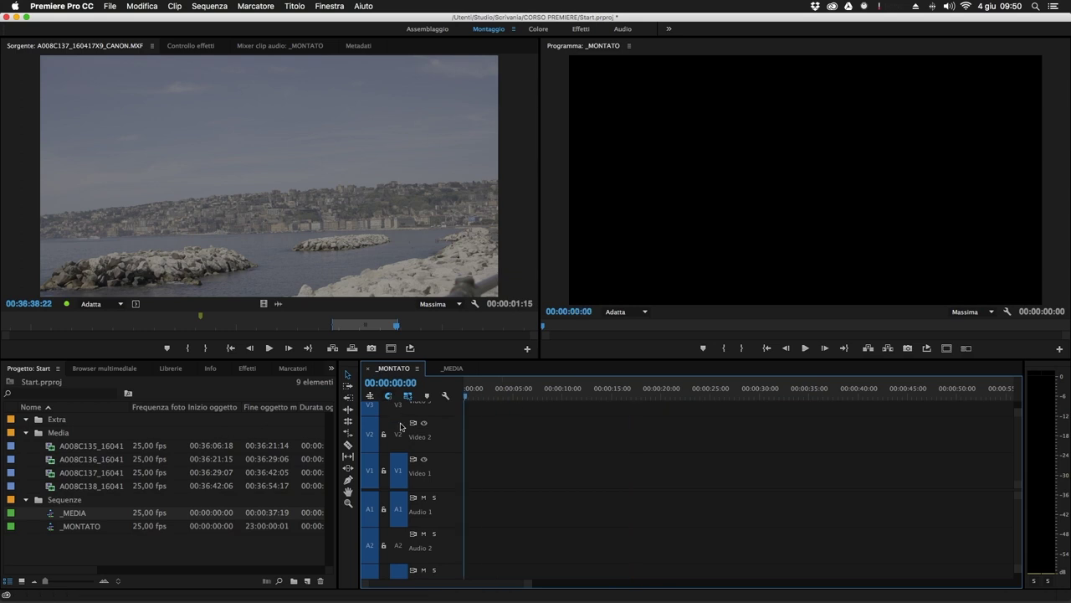
key("super+v")
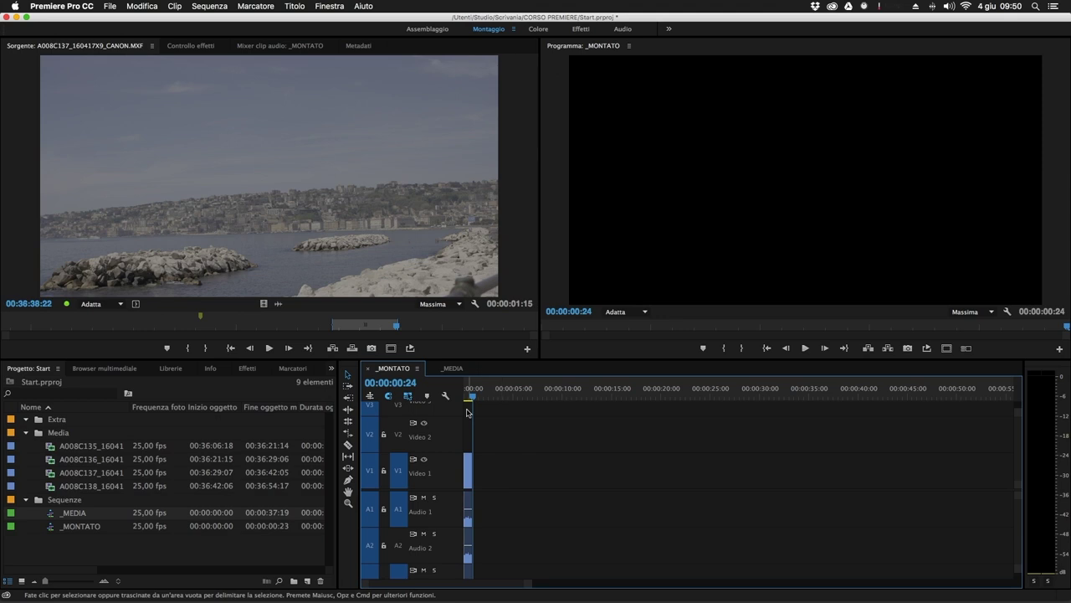
left_click(452, 368)
left_click_drag(563, 392, 711, 411)
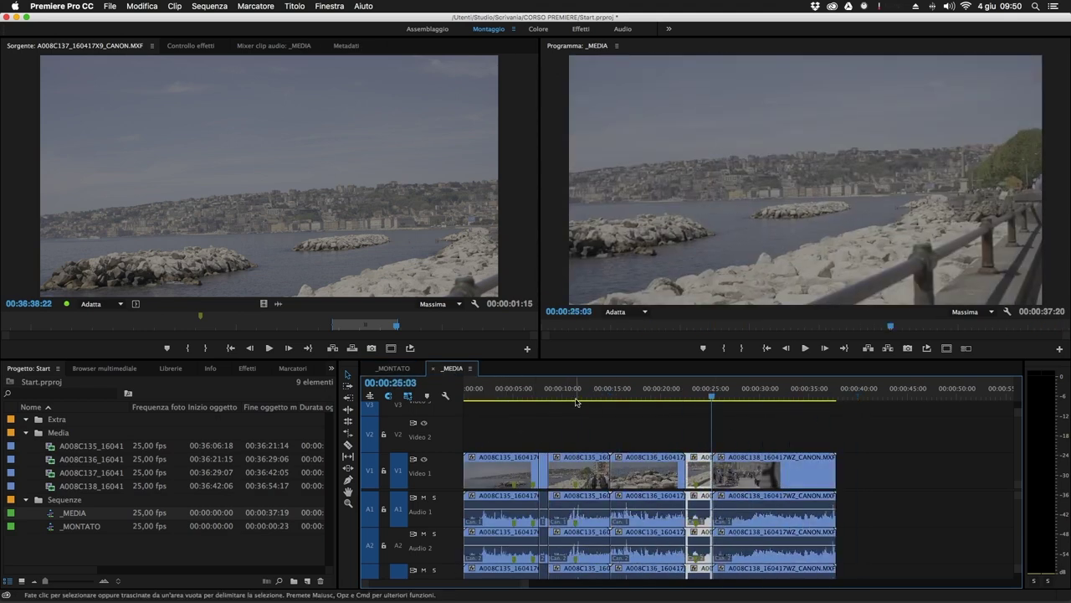
left_click(394, 369)
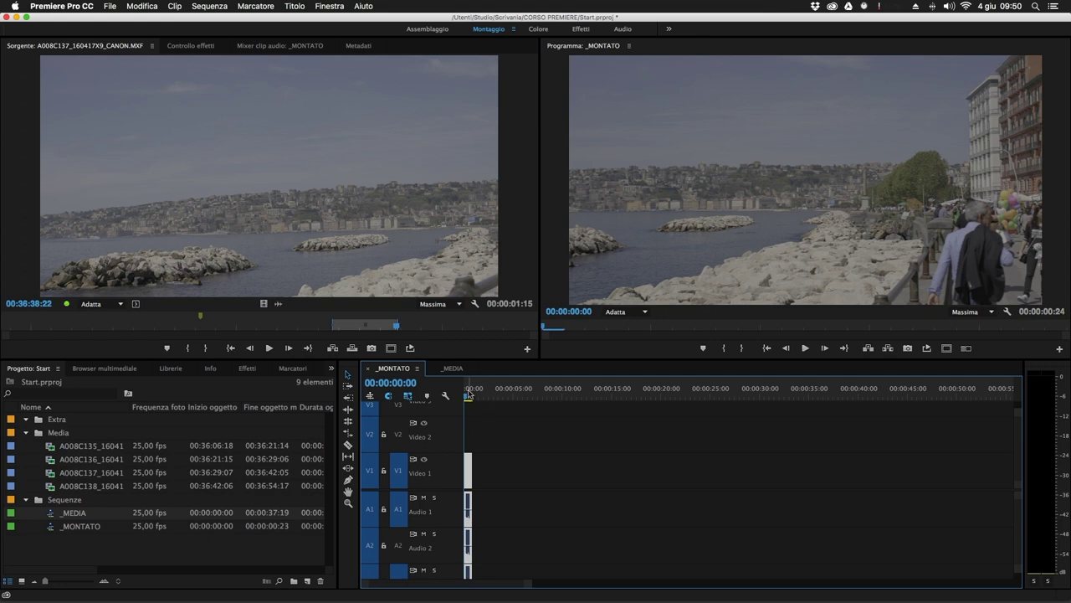
left_click(453, 368)
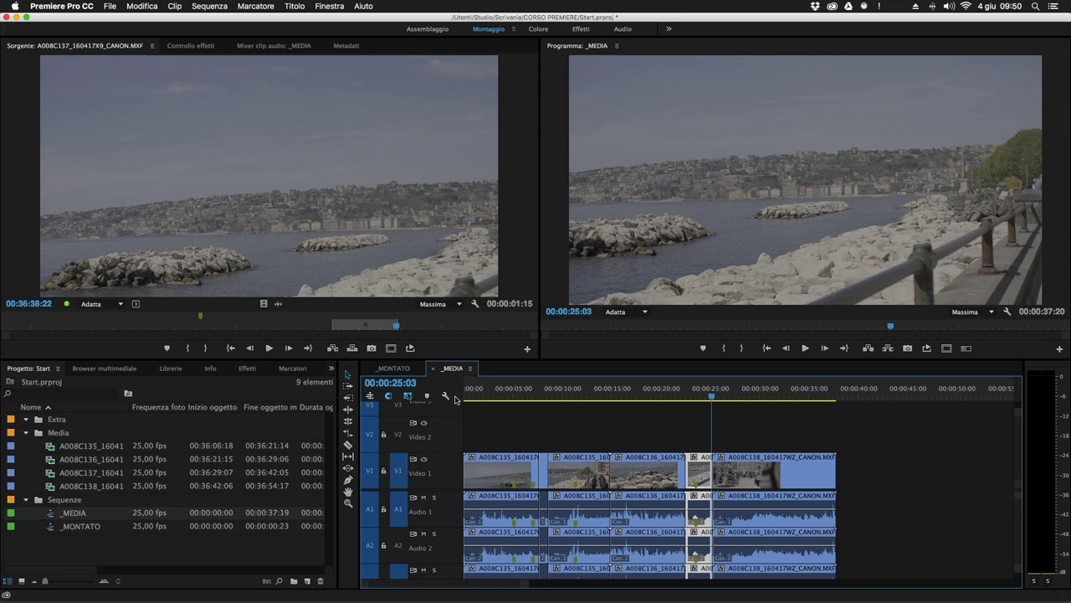
left_click_drag(439, 371, 482, 373)
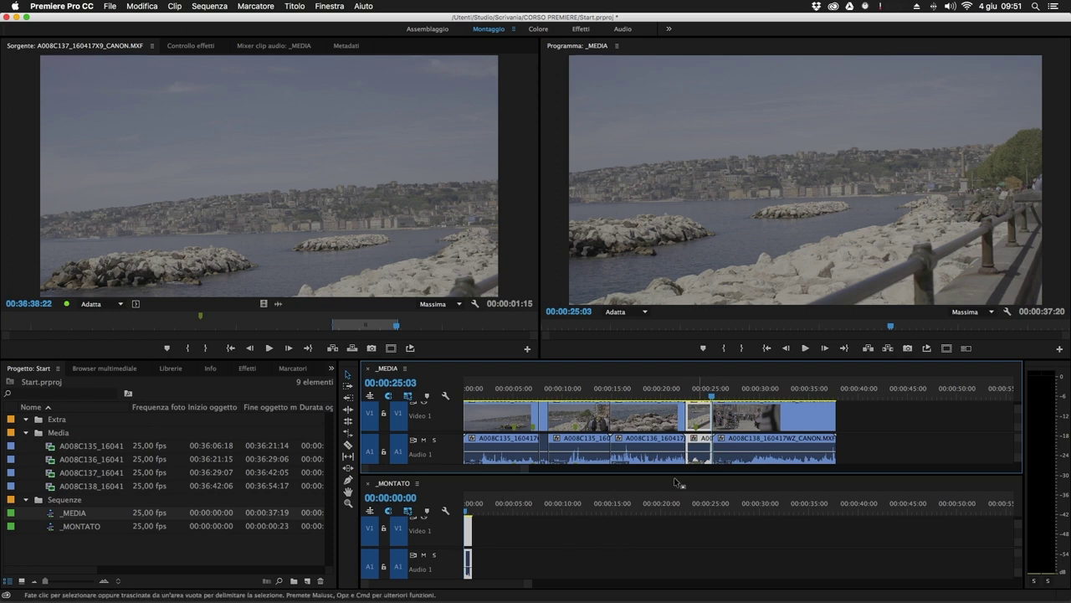
Step: Collapse the video and audio track heights in both the _MONTATO and _MEDIA timelines
double_click(394, 532)
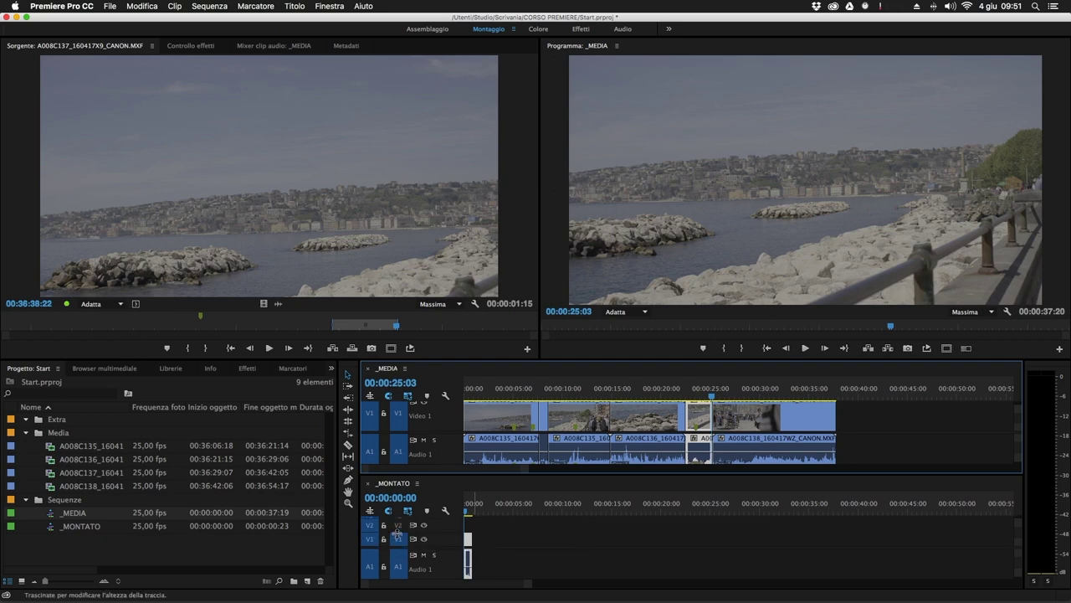
double_click(394, 559)
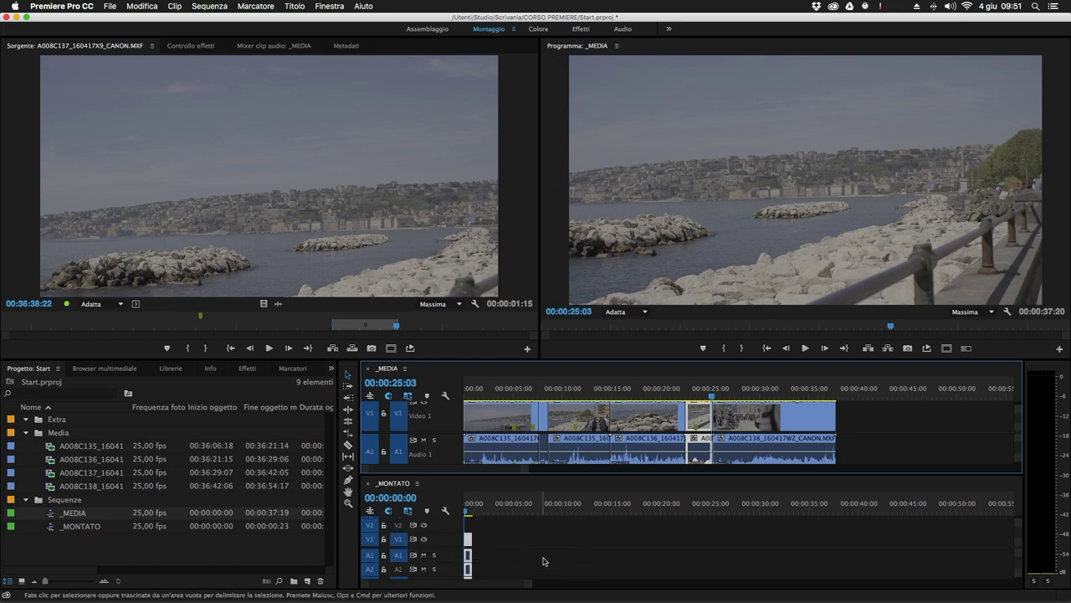
left_click(446, 510)
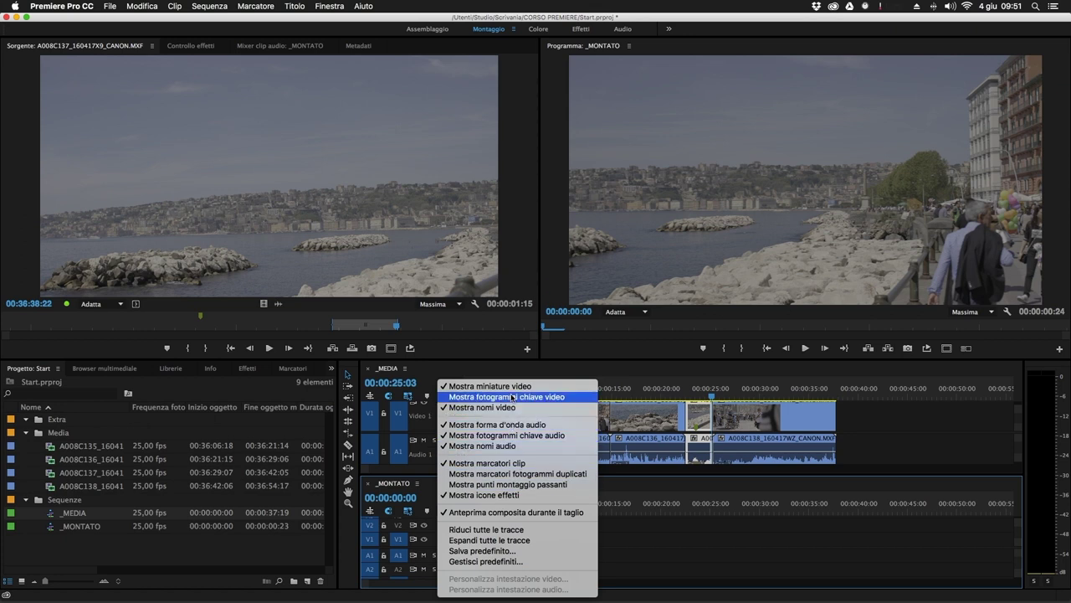
left_click(497, 531)
left_click(446, 401)
left_click(495, 533)
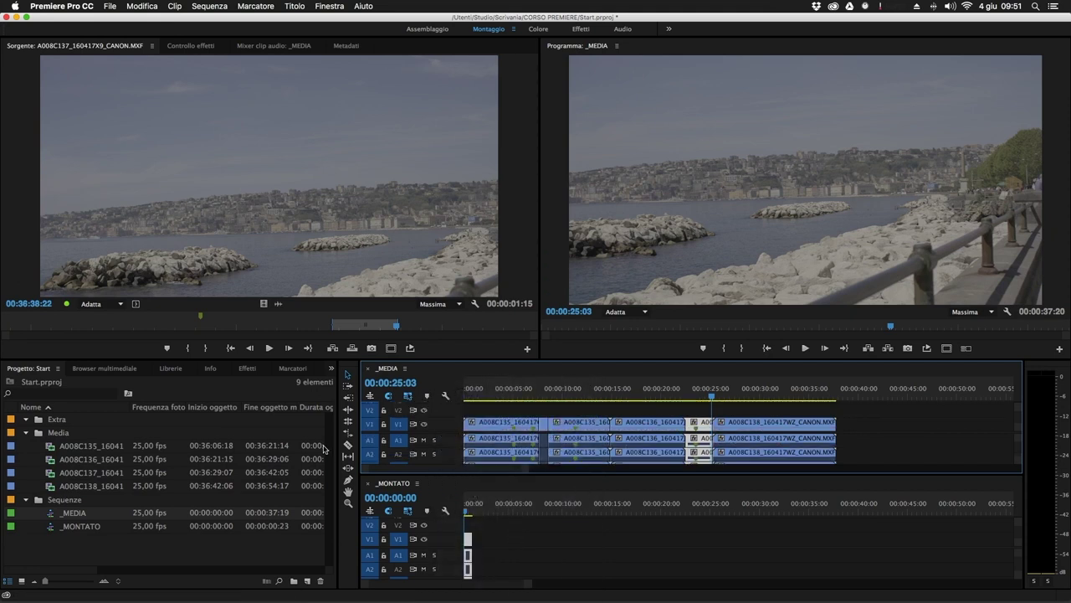
Step: Regroup the Project, Media Browser, Libraries, Info, Effects, Markers and History panels into the upper groups
left_click_drag(35, 372, 209, 321)
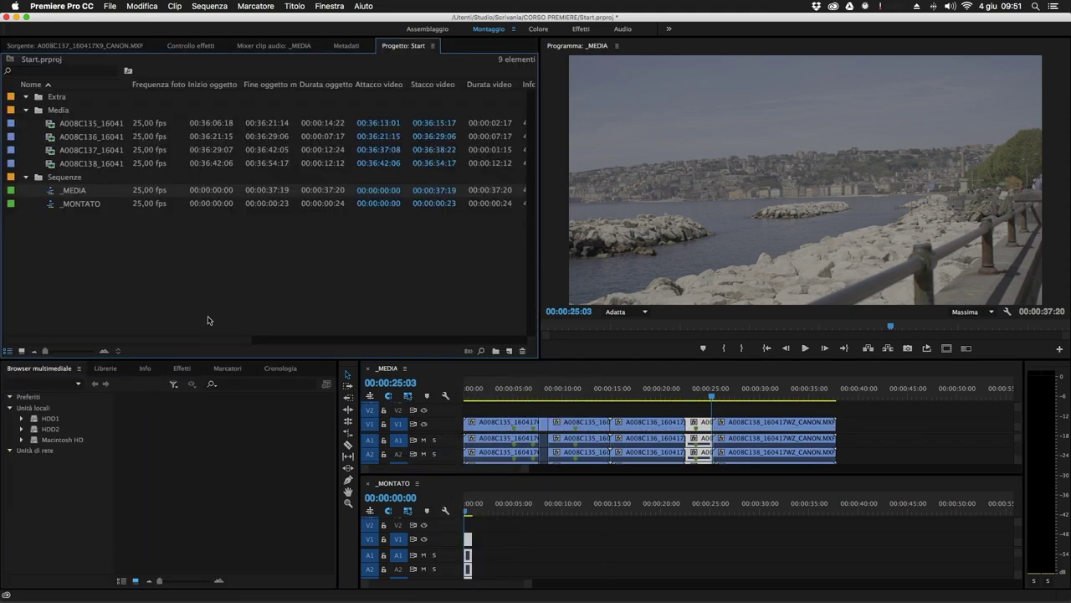
left_click_drag(58, 369, 102, 274)
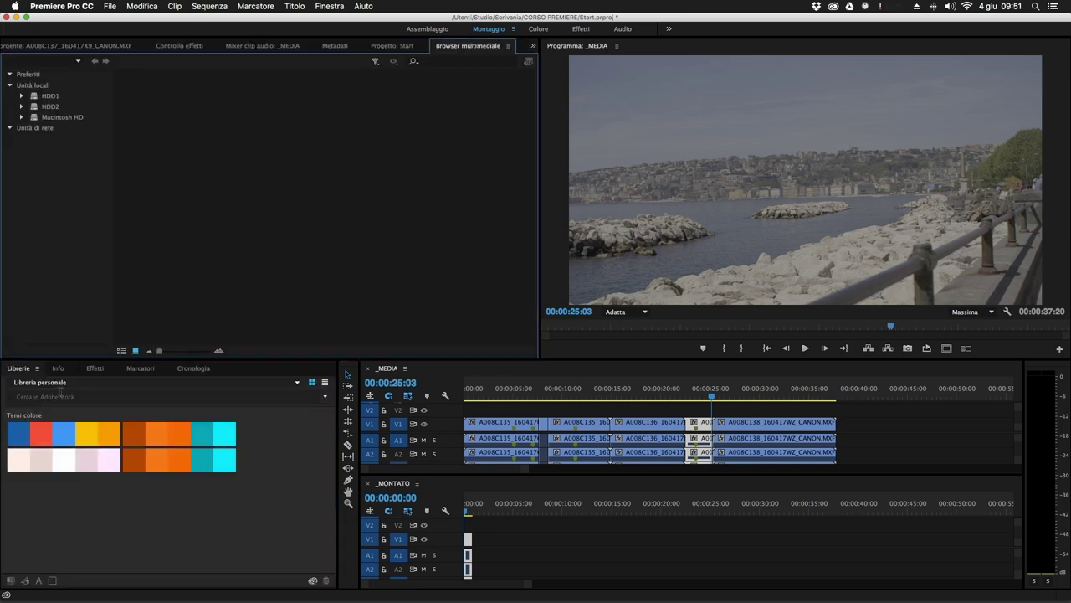
left_click_drag(30, 368, 126, 126)
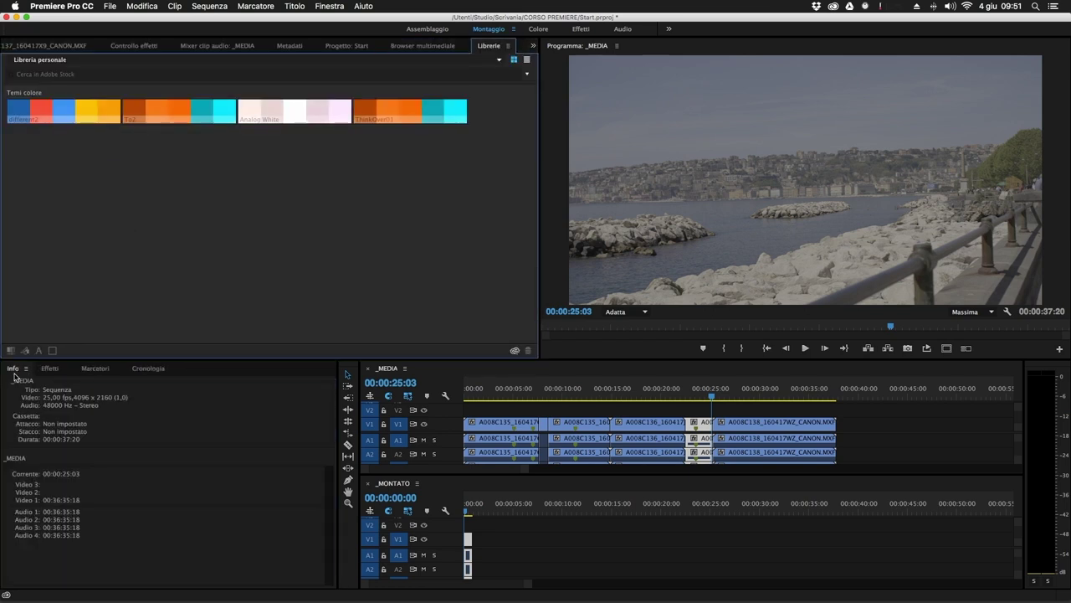
left_click_drag(17, 368, 64, 326)
left_click(20, 373)
left_click_drag(20, 373, 63, 328)
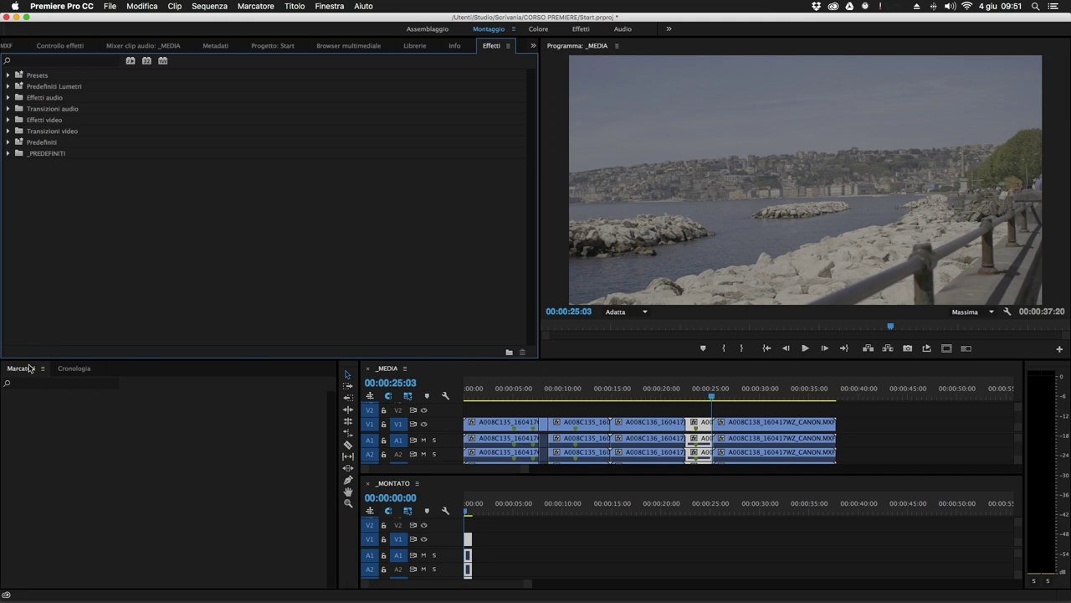
left_click_drag(29, 368, 94, 275)
left_click_drag(26, 368, 109, 276)
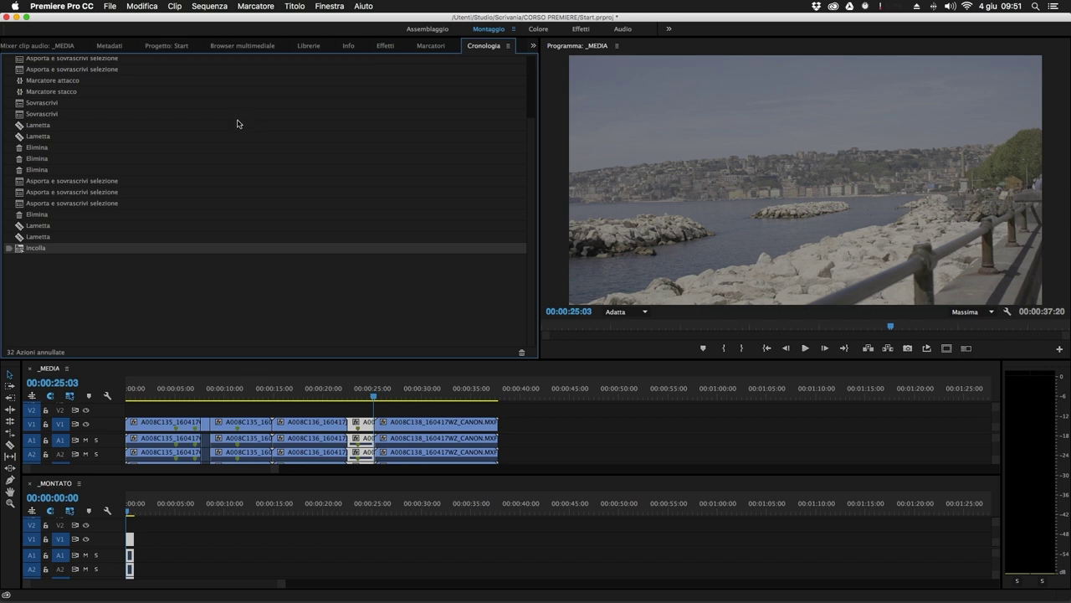
Step: Scrub through _MEDIA and _MONTATO to locate the A008C138 clip
left_click(407, 391)
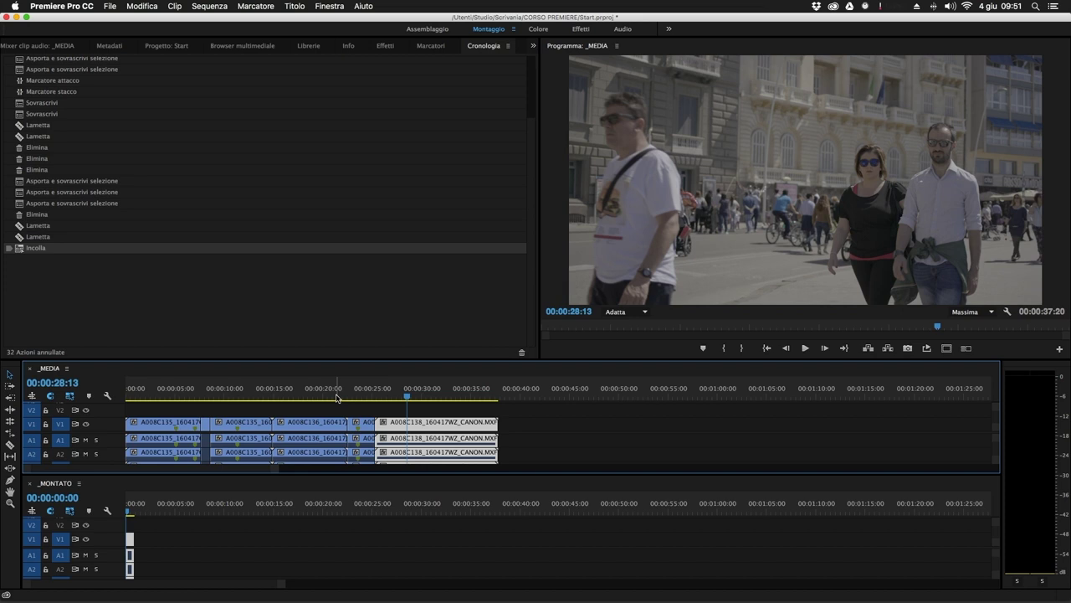
left_click_drag(257, 393, 347, 395)
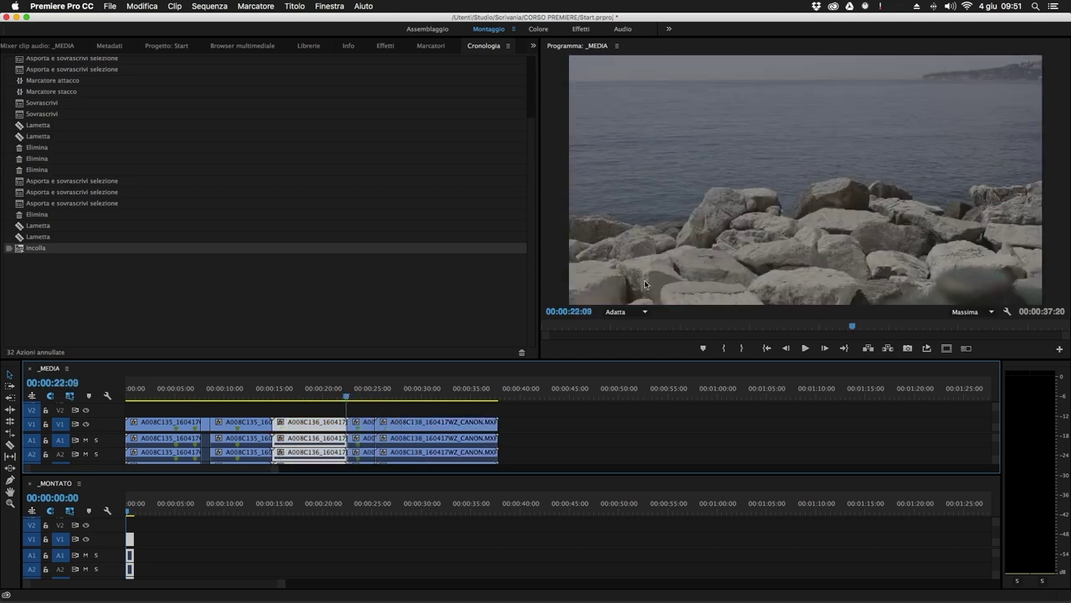
left_click_drag(397, 404, 270, 395)
left_click_drag(574, 510, 173, 511)
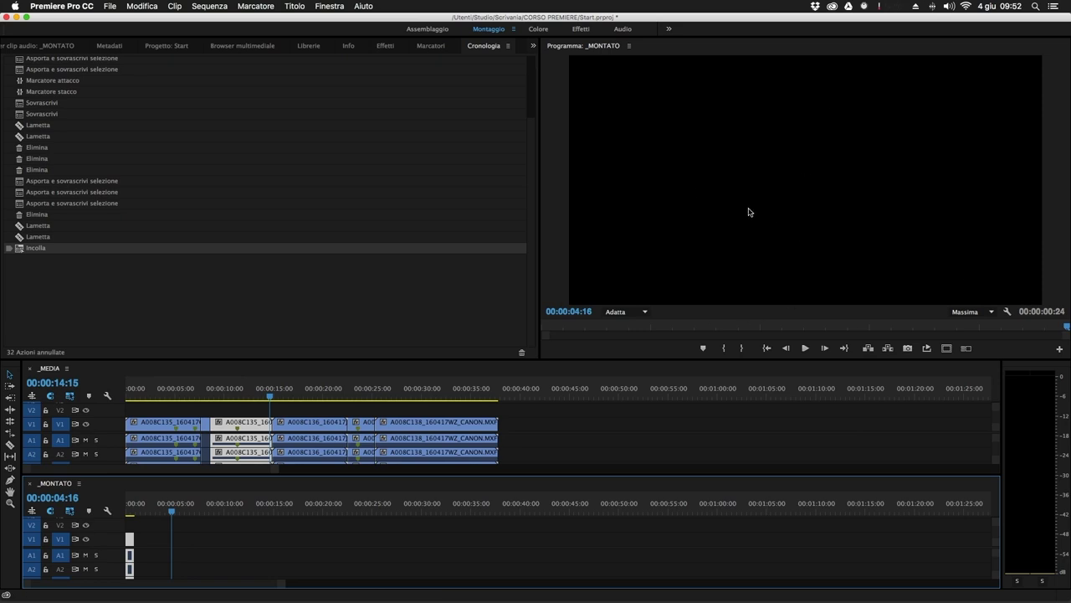
left_click(375, 399)
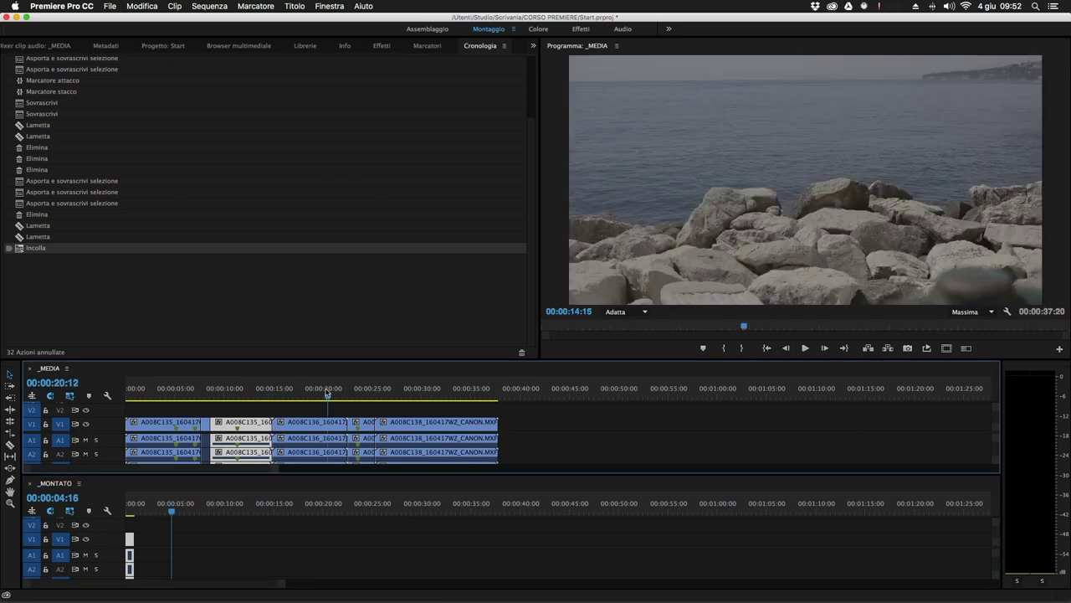
key("Down")
left_click_drag(276, 393, 326, 398)
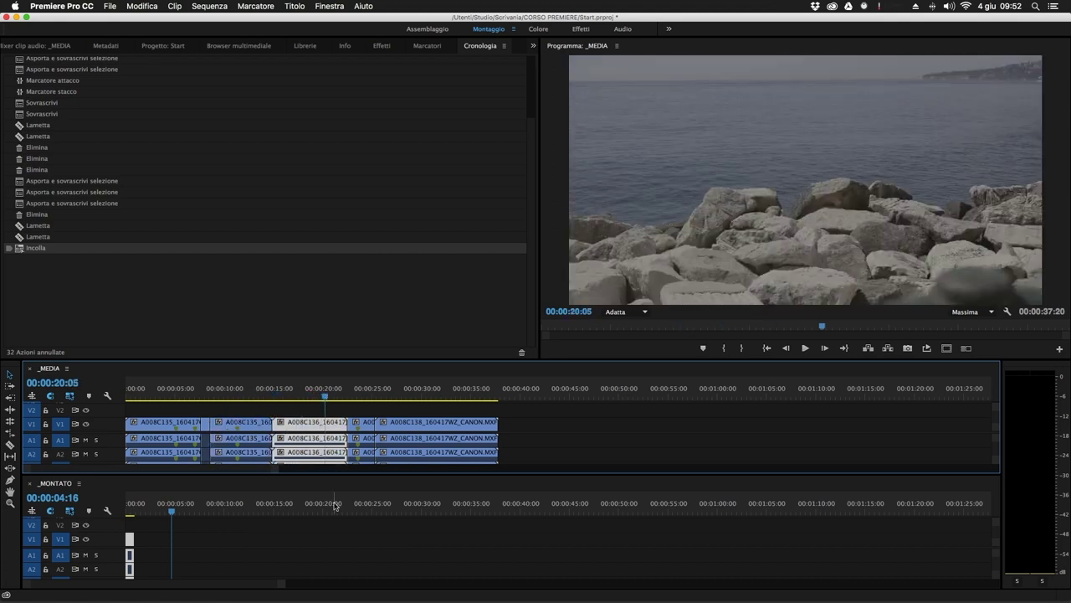
left_click_drag(307, 510, 249, 510)
left_click(310, 394)
left_click_drag(310, 393, 409, 393)
Step: Razor A008C138 at two points in _MEDIA and cut out the piece between them
key("c")
left_click(412, 430)
left_click(426, 436)
key("v")
left_click(419, 433)
key("super+x")
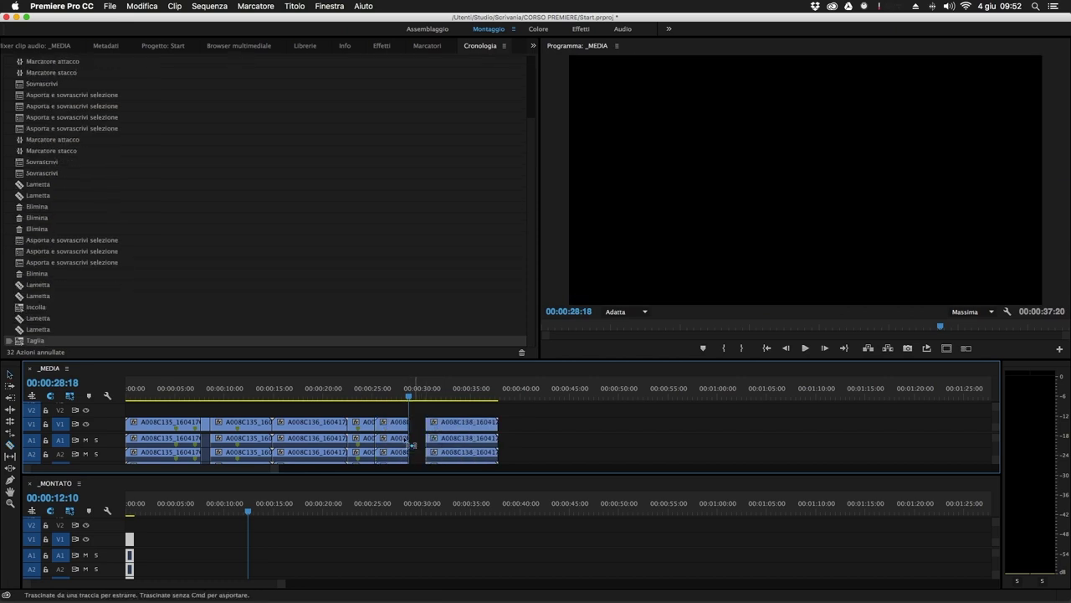
Step: Paste the piece into _MONTATO, close the gap so it starts at zero, and play it back
left_click(209, 508)
key("super+v")
left_click_drag(208, 507, 145, 507)
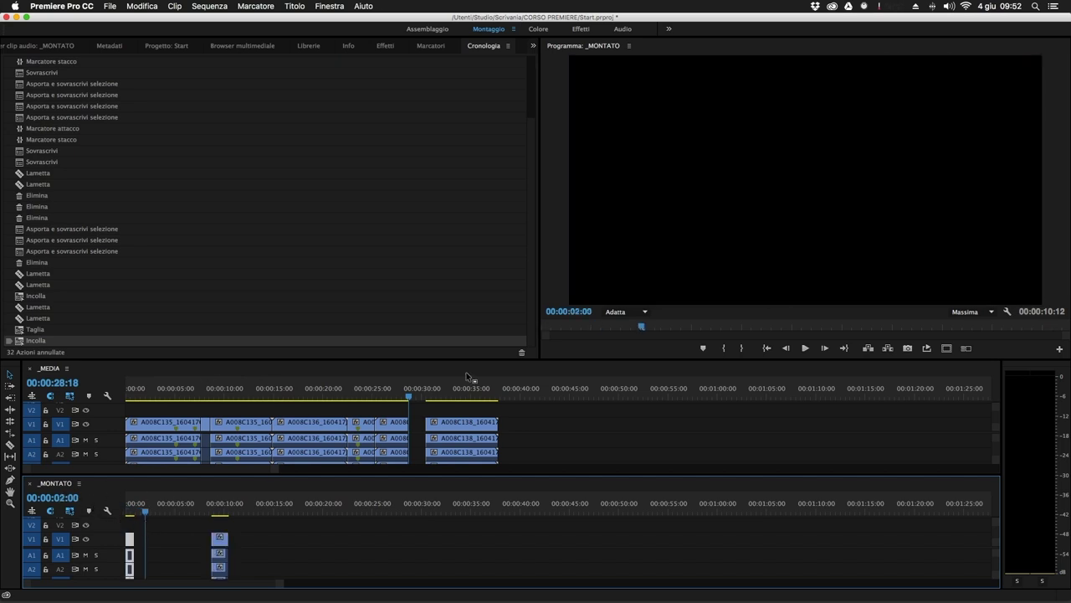
left_click_drag(211, 507, 119, 502)
left_click(154, 550)
key("Delete")
key("space")
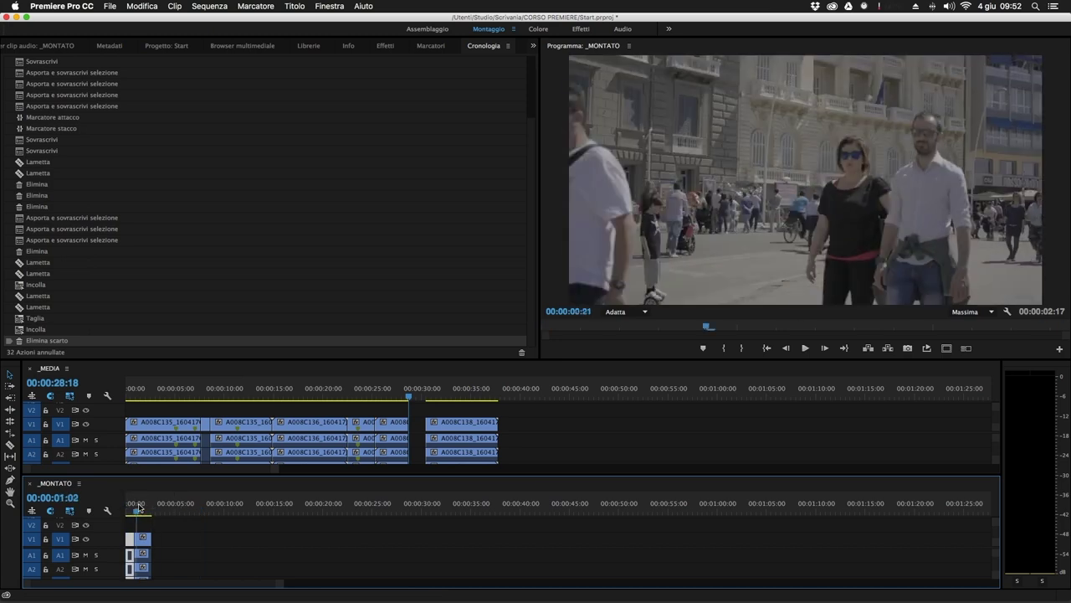
Step: Scrub through the seafront clip in _MEDIA to review its footage
left_click_drag(383, 401, 244, 393)
left_click(235, 423)
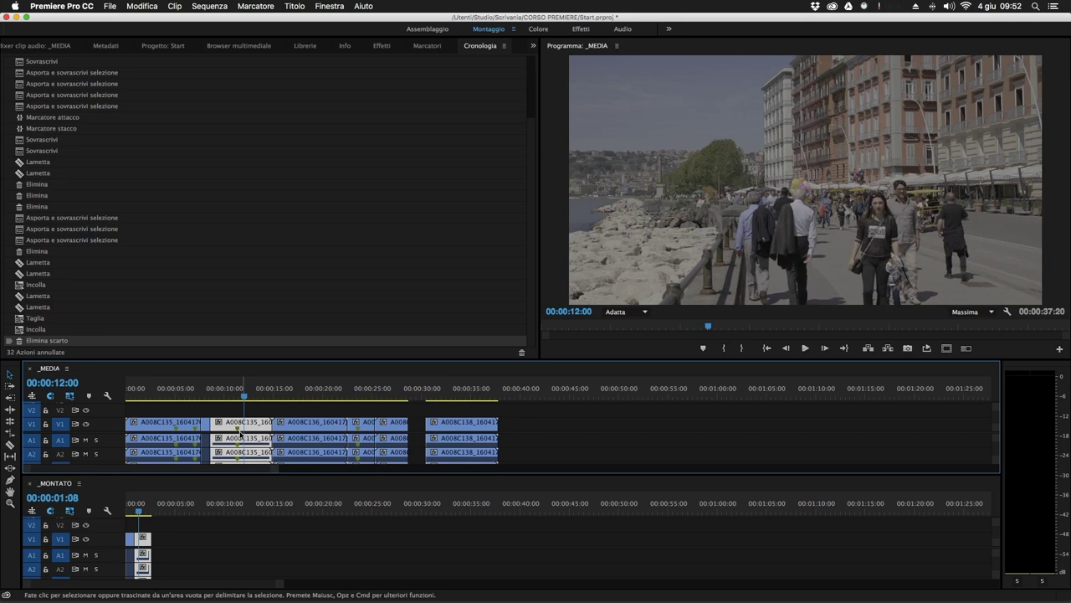
key("F5")
left_click(248, 383)
left_click_drag(247, 384, 481, 388)
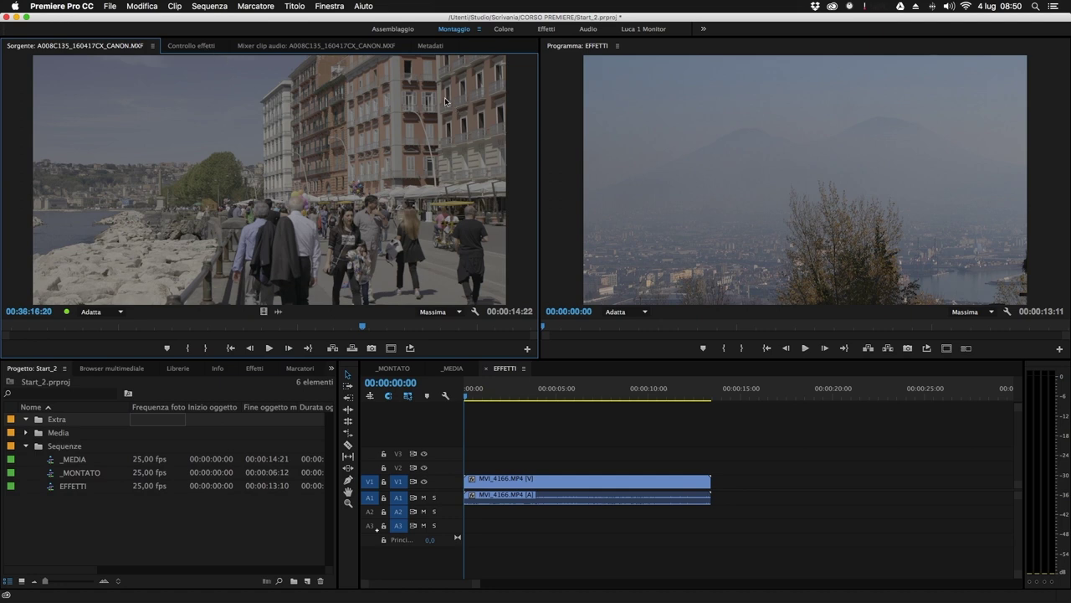
Step: Show Effect Controls for MVI_4166.MP4 on the EFFETTI timeline, listing Movimento, Opacità and Volume
left_click(187, 47)
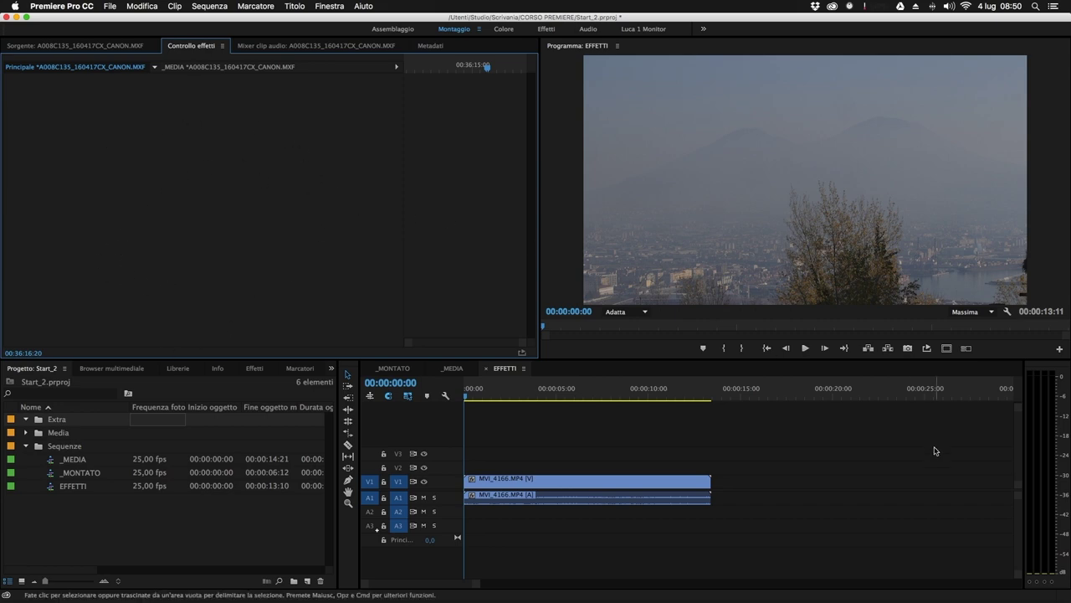
left_click(590, 483)
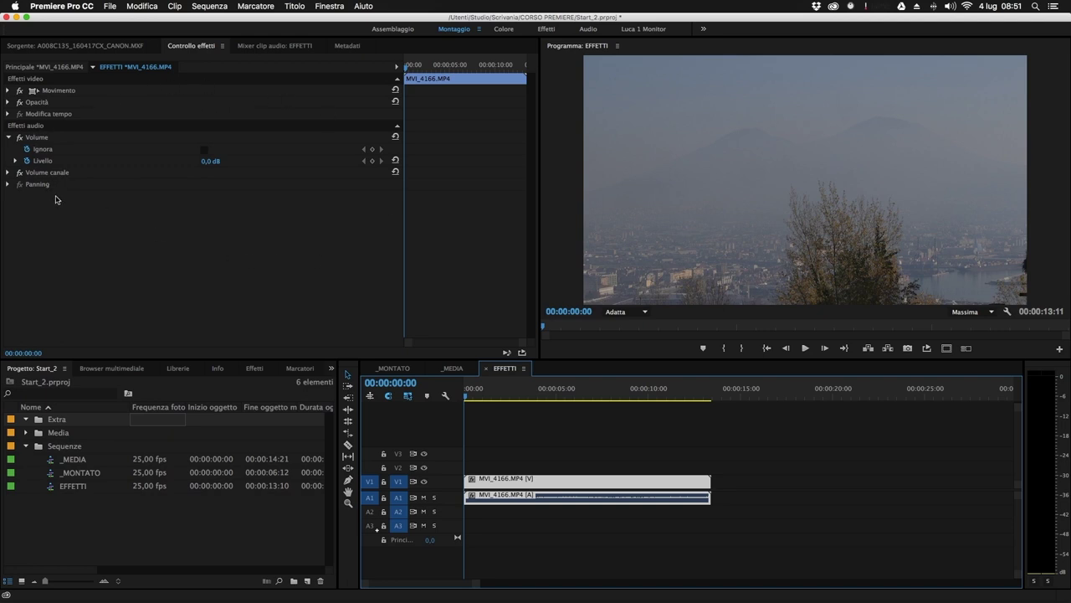
Step: Bring up the Effects library next to Effect Controls and move to another EFFETTI clip
left_click(6, 92)
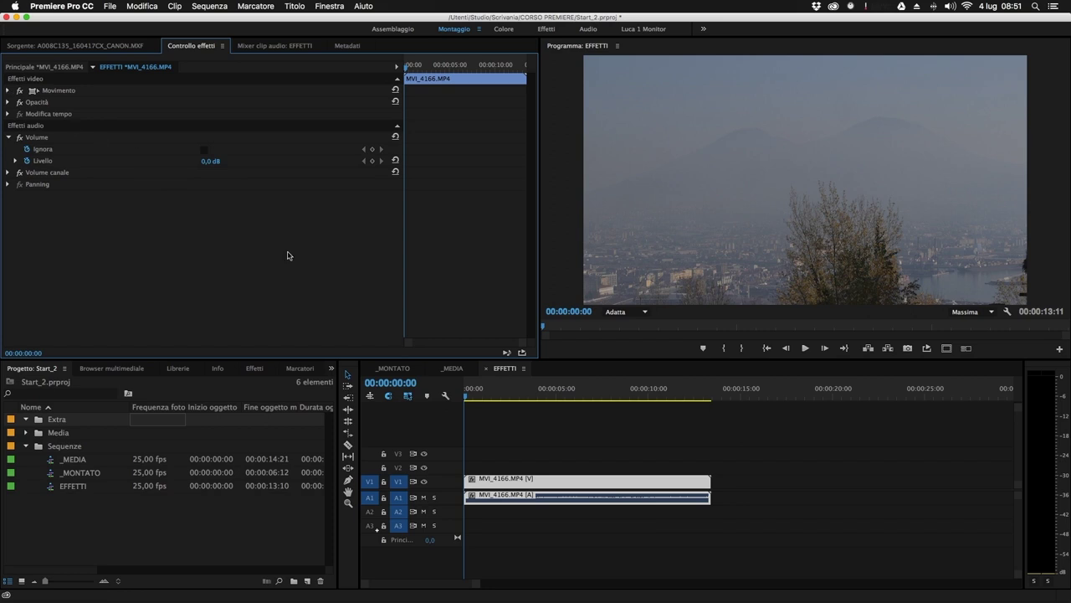
left_click(254, 368)
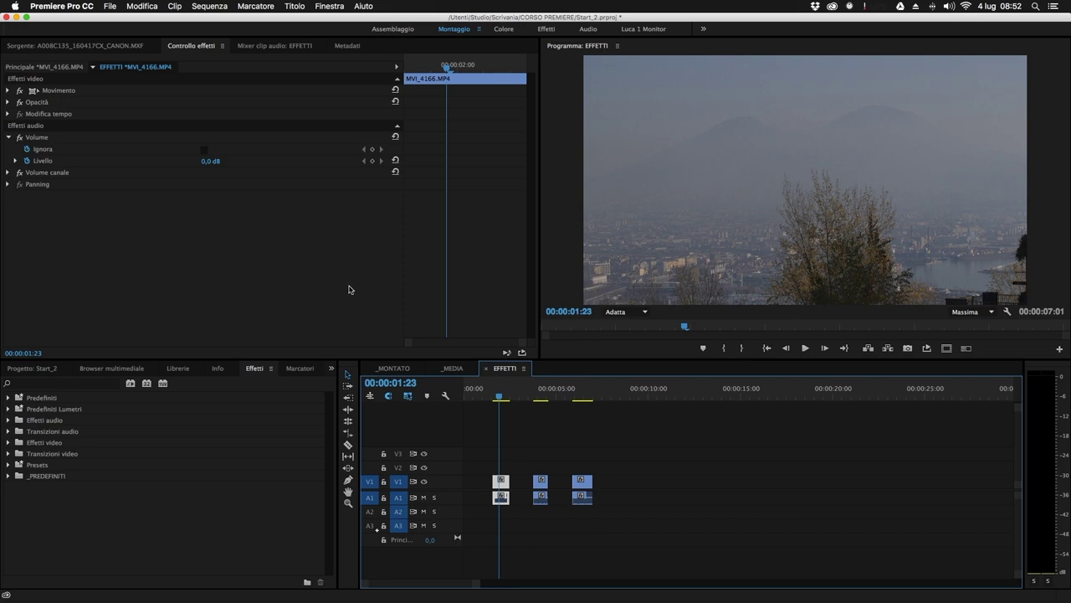
left_click(659, 494)
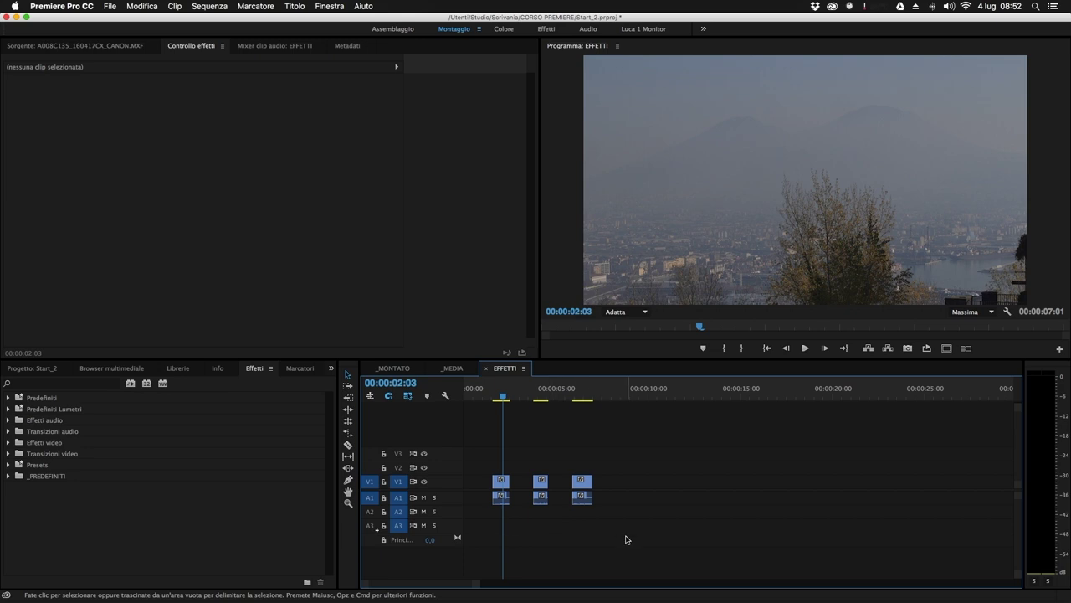
left_click_drag(540, 397, 505, 423)
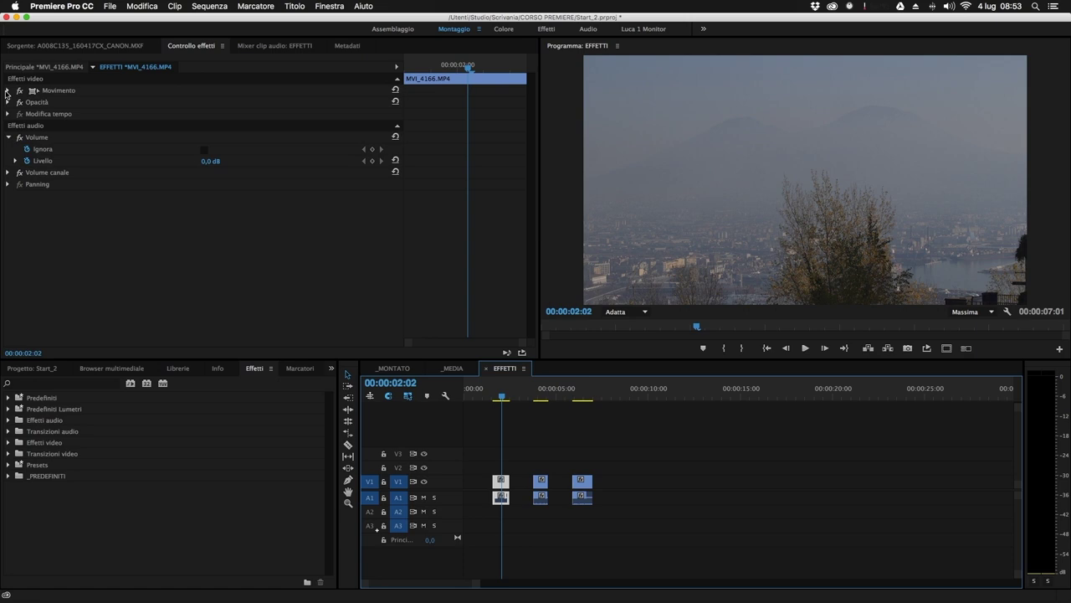
Step: Expand Movimento and try shifting the clip's horizontal and vertical position, then undo to centre
left_click(8, 96)
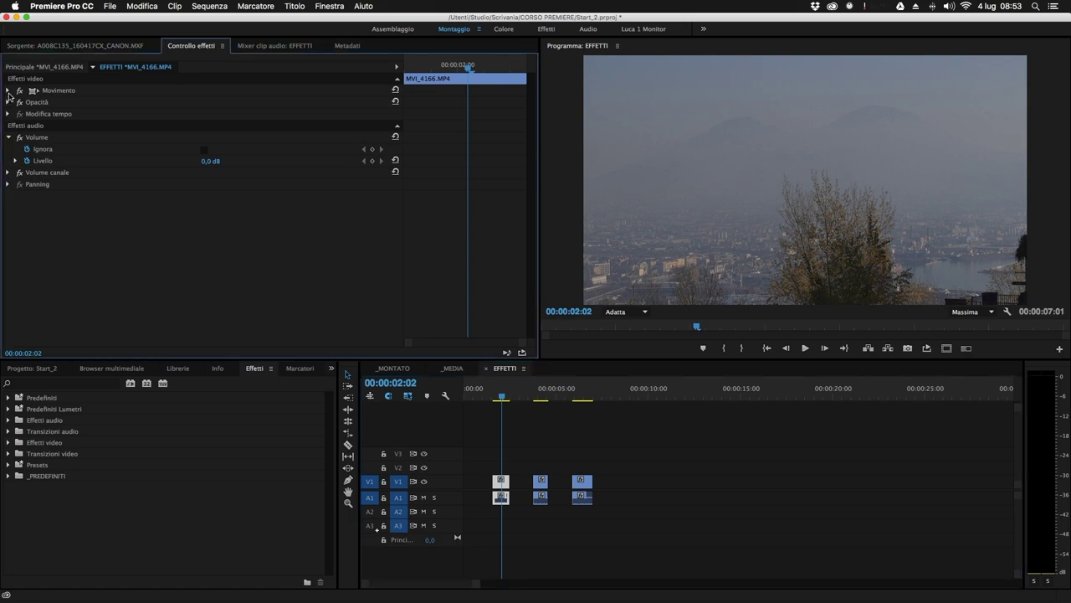
left_click(9, 91)
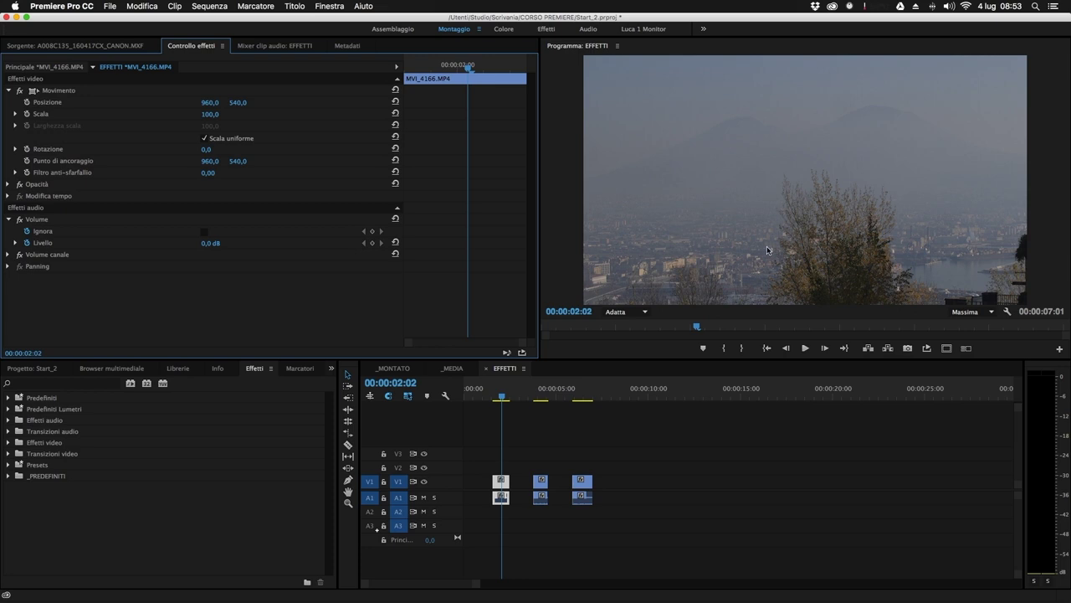
left_click_drag(210, 103, 117, 102)
left_click_drag(223, 101, 273, 102)
key("super+z")
Step: Try scale 143, a non-uniform height of 47, and a 37° rotation on the clip
mouse_move(211, 114)
left_mouse_down()
mouse_move(247, 114)
mouse_move(205, 114)
mouse_move(215, 115)
left_mouse_up()
left_click(204, 138)
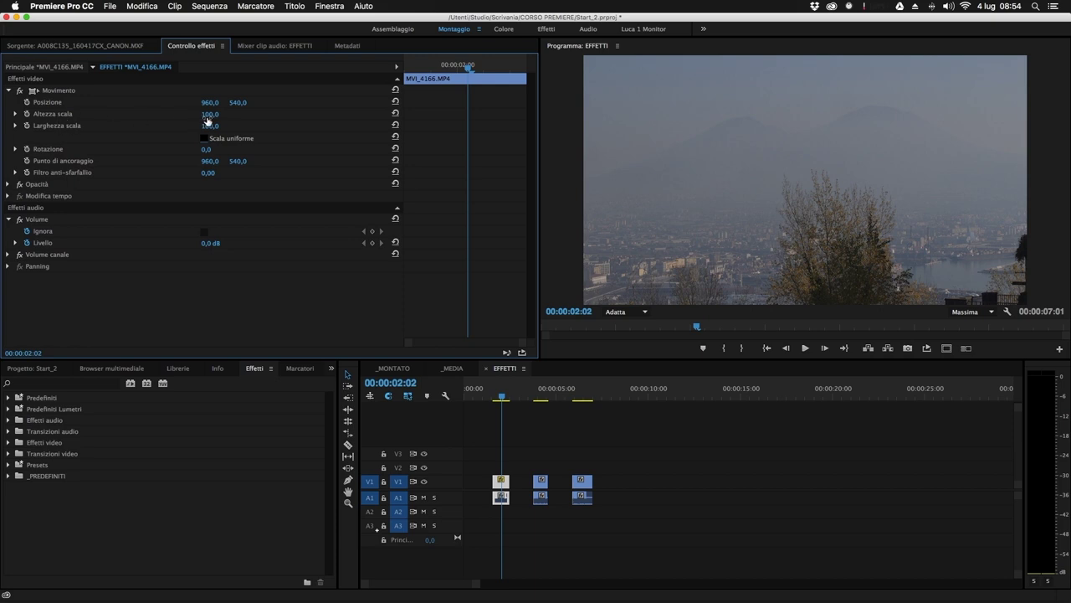
mouse_move(206, 113)
left_mouse_down()
mouse_move(162, 114)
mouse_move(214, 114)
mouse_move(199, 125)
mouse_move(226, 125)
mouse_move(199, 126)
left_mouse_up()
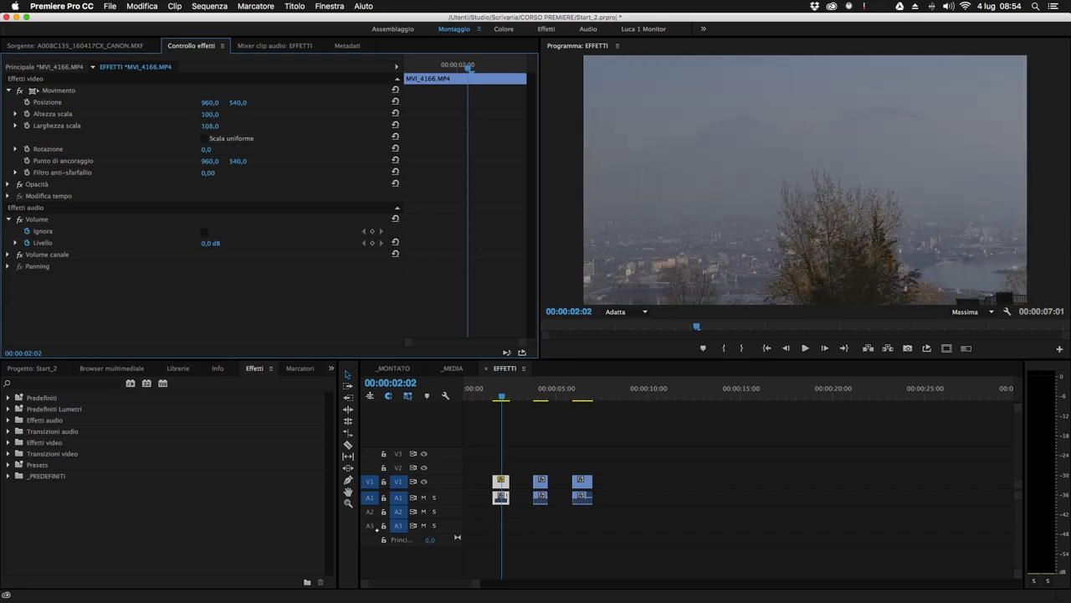
left_click(221, 141)
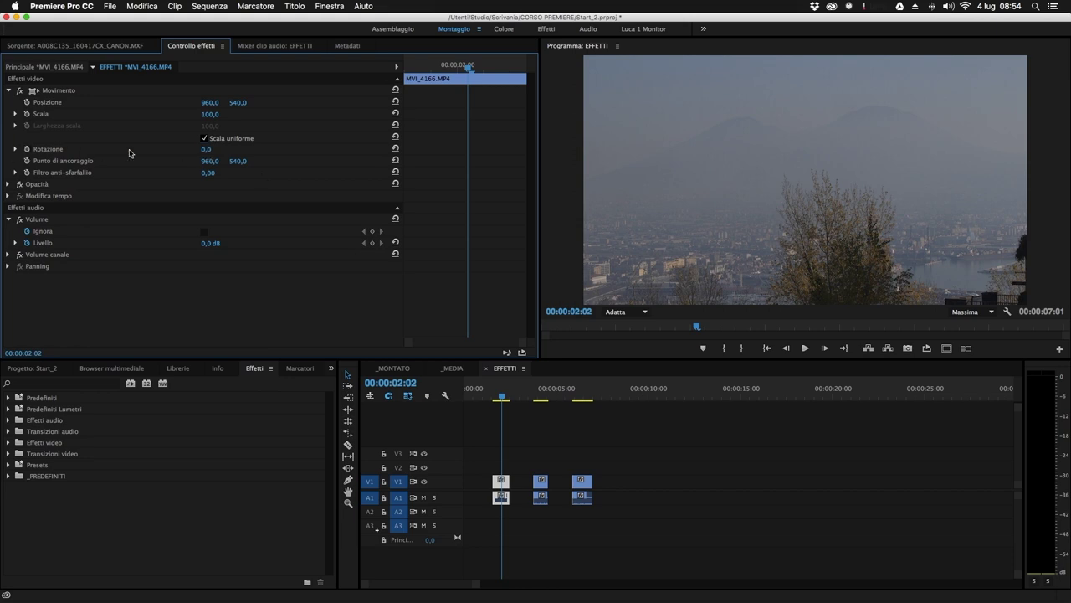
mouse_move(206, 151)
left_mouse_down()
mouse_move(252, 152)
mouse_move(210, 151)
left_mouse_up()
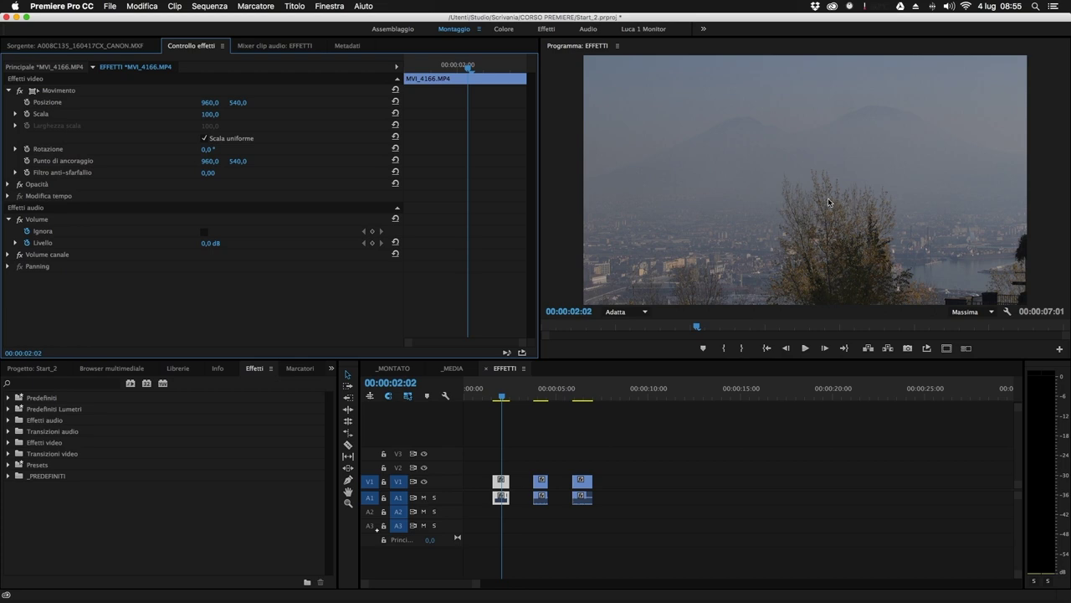
left_click(60, 94)
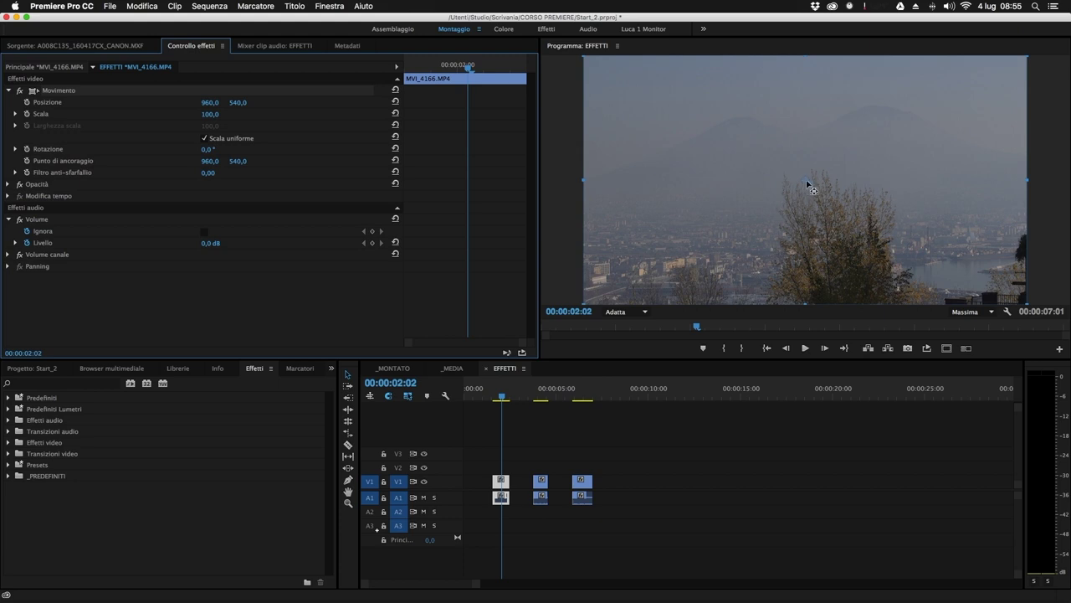
left_click_drag(809, 185, 931, 241)
key("super+z")
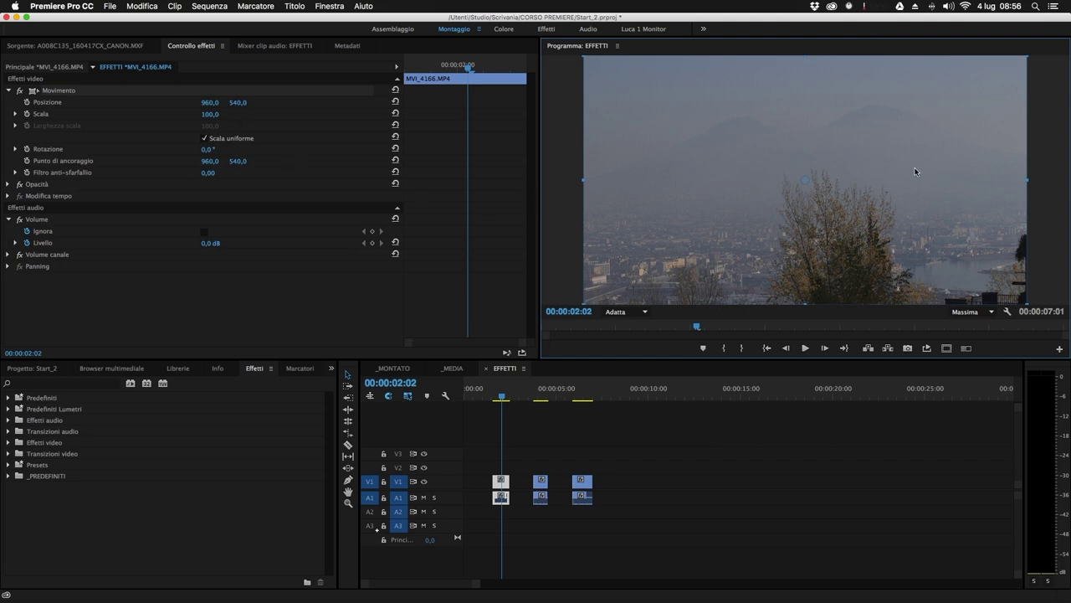
left_click(62, 105)
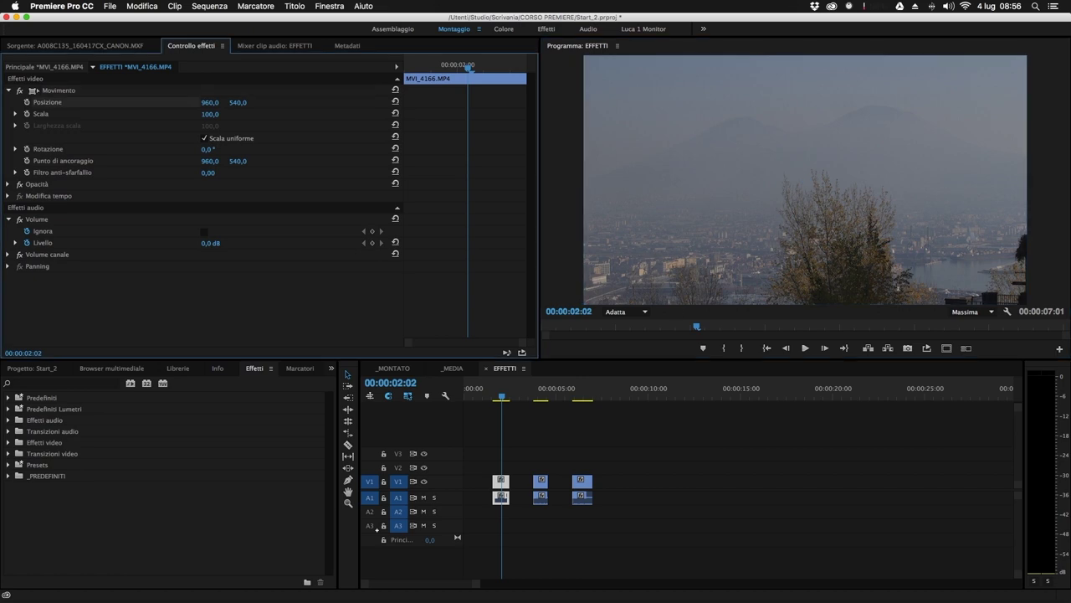
left_click(93, 163)
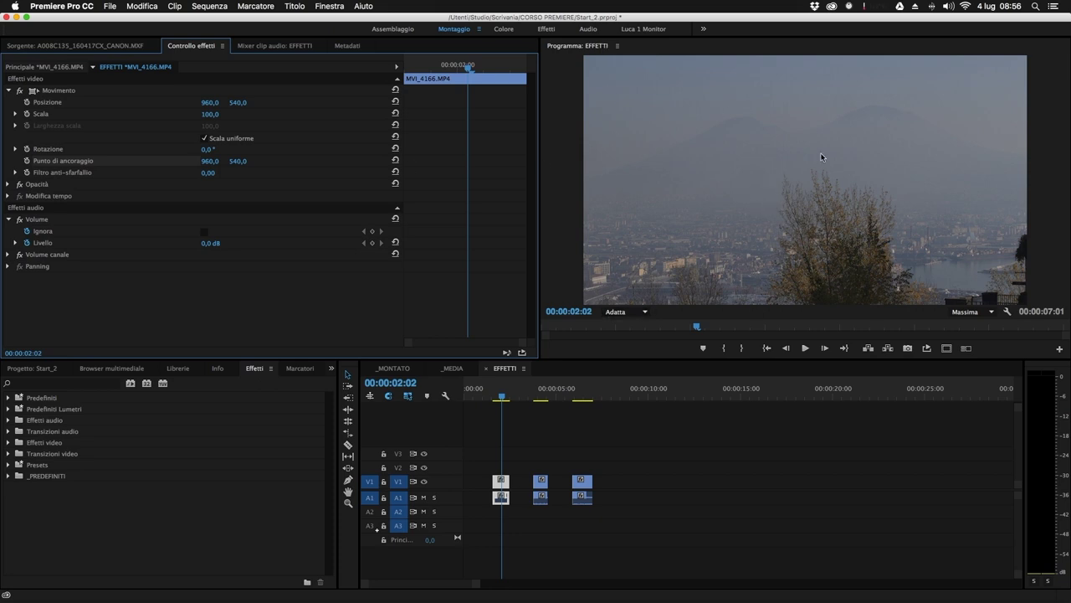
left_click(500, 483)
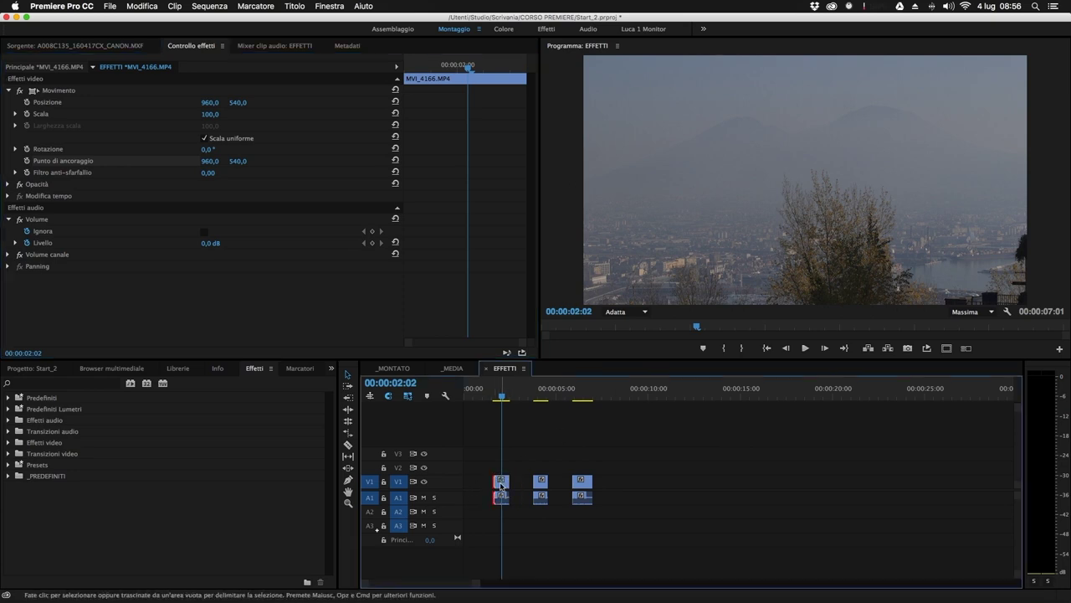
left_click(59, 91)
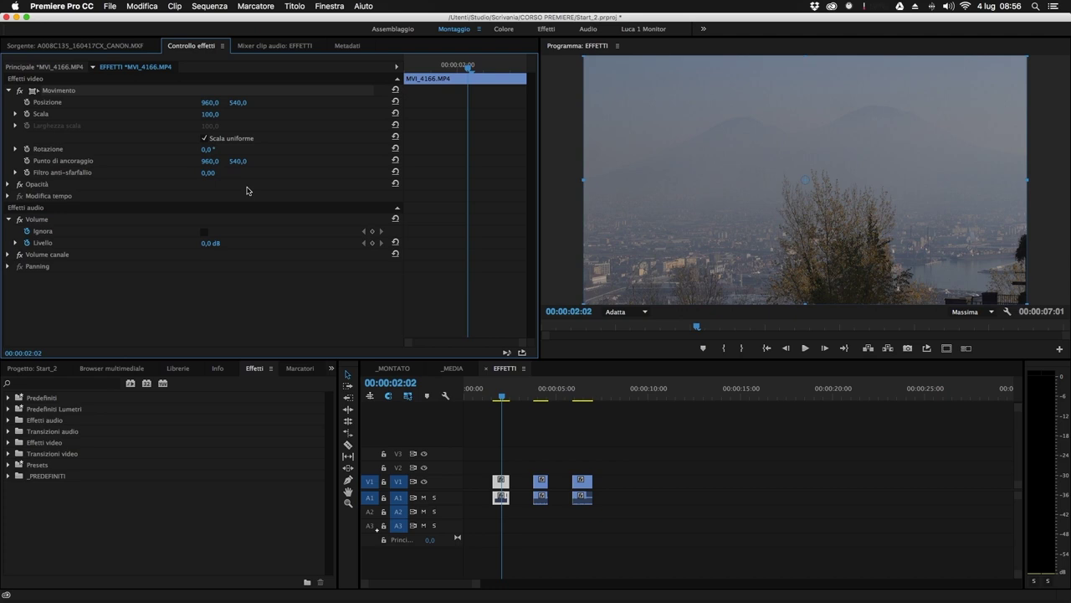
Step: Drag the clip's anchor point toward the lower right, about 1719,5 / 980,9, undoing a test change
left_click(212, 160)
left_click(241, 185)
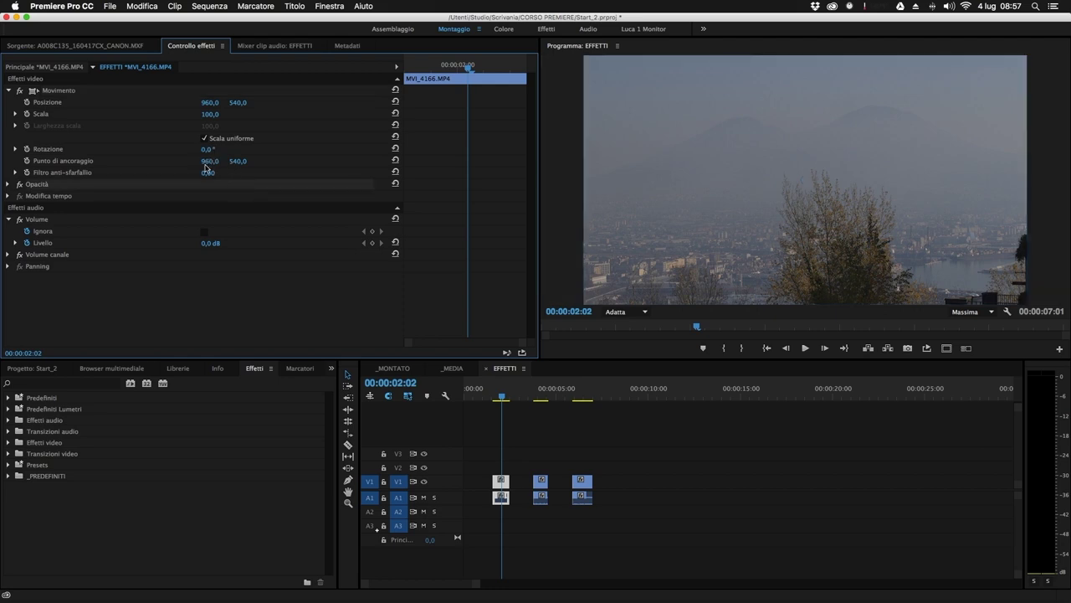
left_click_drag(209, 161, 751, 161)
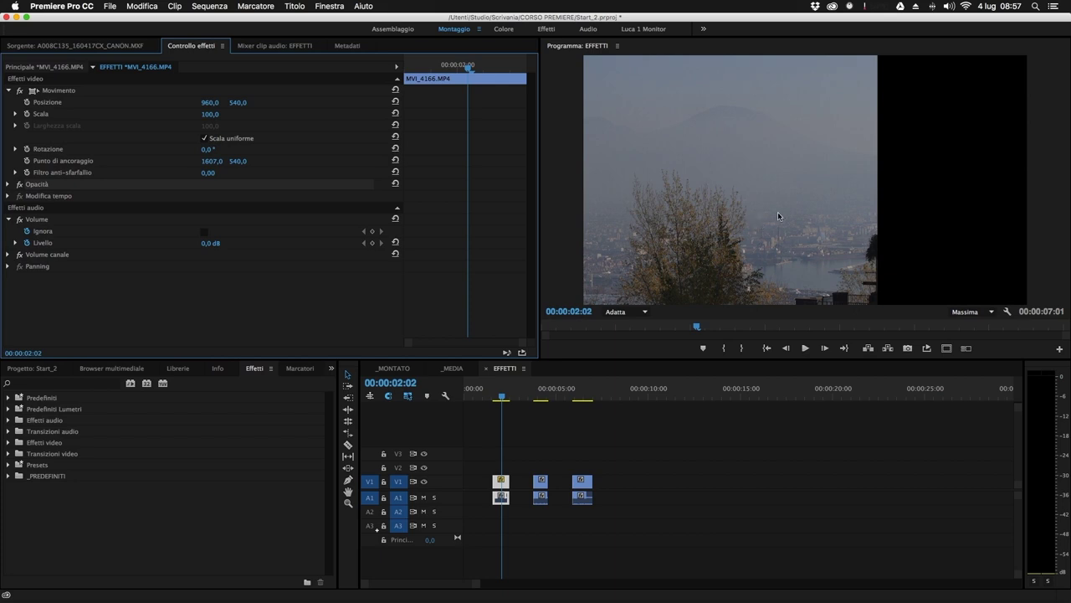
left_click(51, 90)
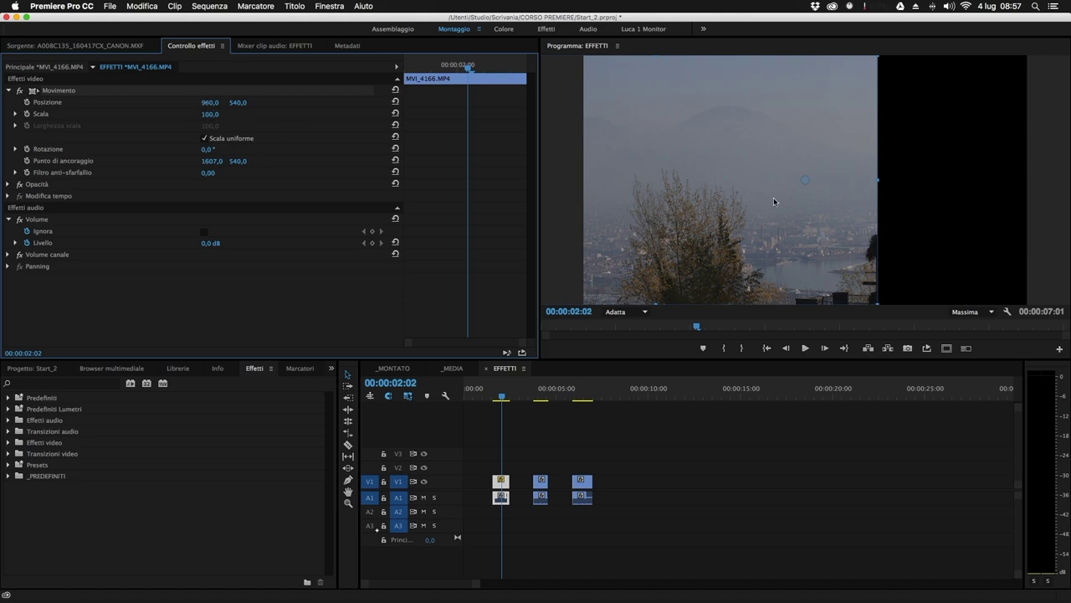
left_click_drag(209, 102, 661, 102)
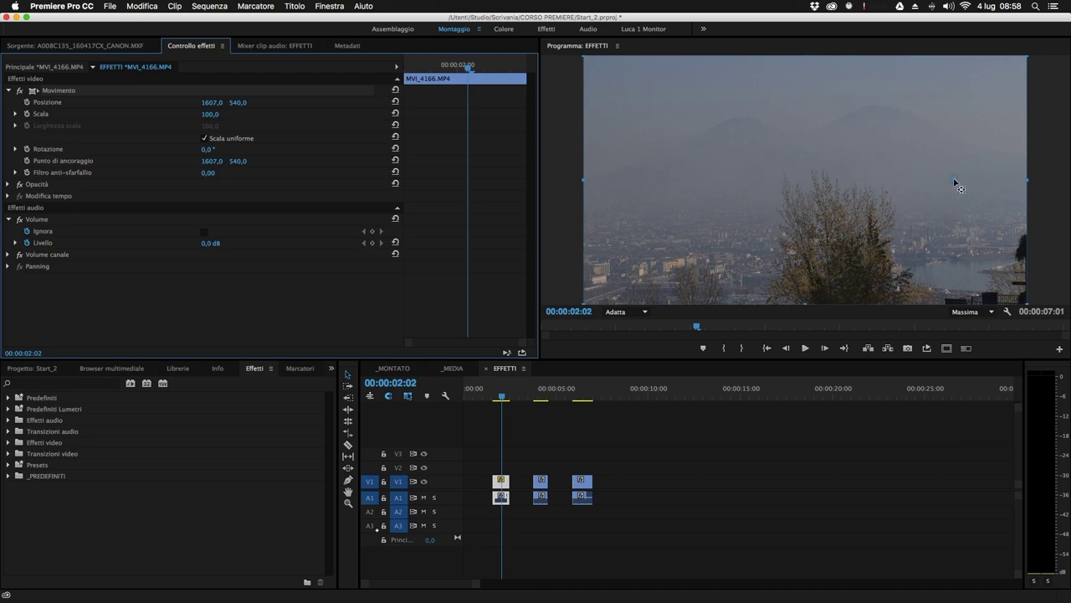
left_click_drag(957, 183, 840, 134)
left_click_drag(703, 151, 995, 281)
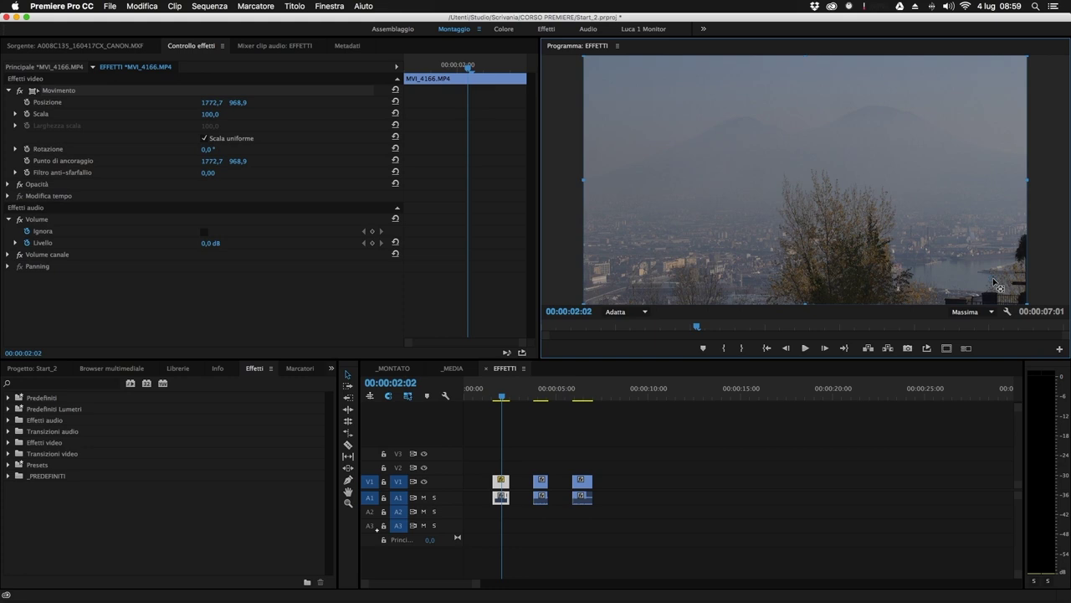
mouse_move(993, 280)
left_mouse_down()
mouse_move(980, 281)
mouse_move(985, 289)
left_mouse_up()
left_click_drag(205, 154, 215, 115)
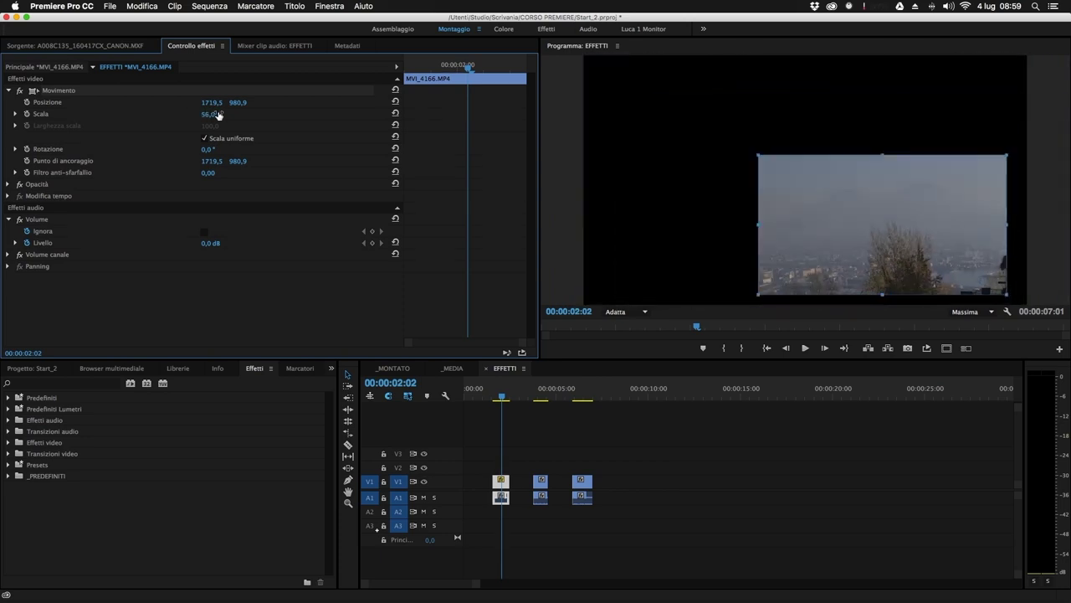
key("super+z")
Step: Unlink scaling to set width 39 and height 63, move the anchor top-left, and rotate to -23°
left_click(204, 138)
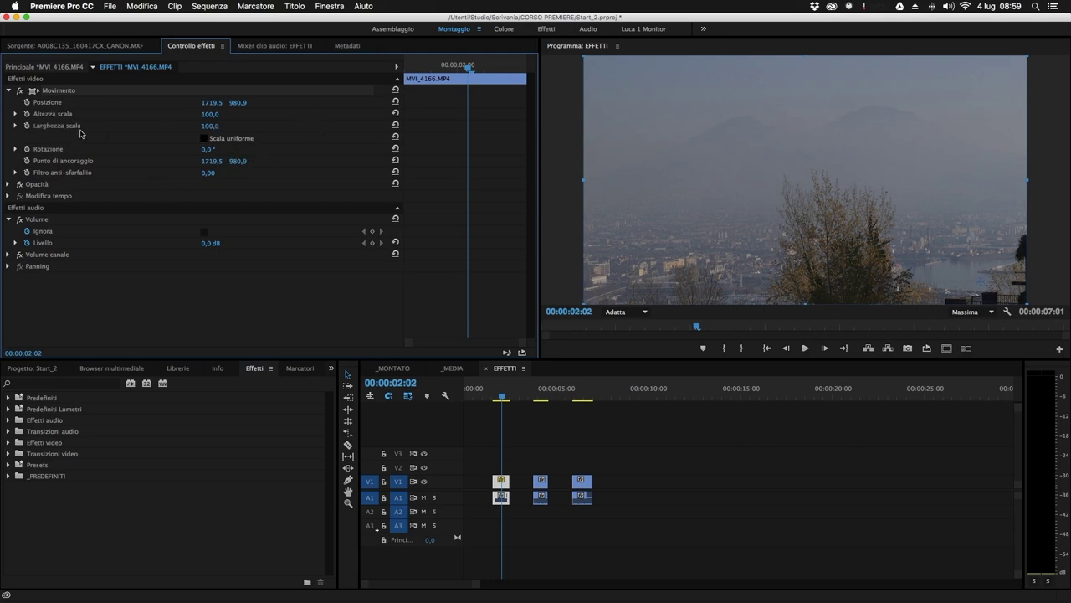
mouse_move(209, 125)
left_mouse_down()
mouse_move(151, 126)
mouse_move(204, 114)
mouse_move(175, 113)
mouse_move(194, 114)
left_mouse_up()
left_click(975, 244)
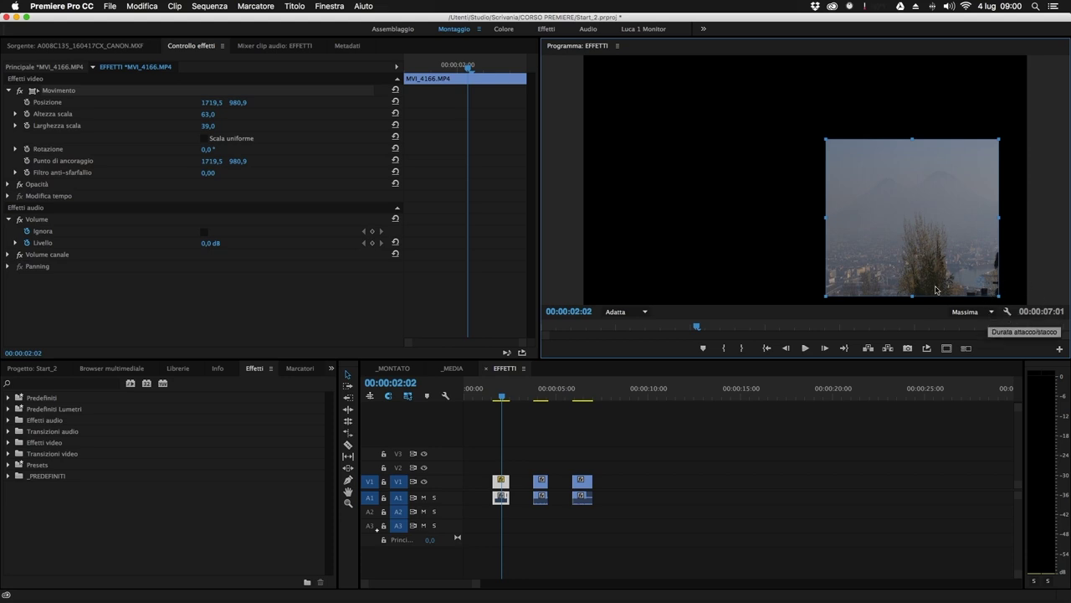
left_click_drag(981, 282, 843, 153)
left_click_drag(209, 149, 190, 148)
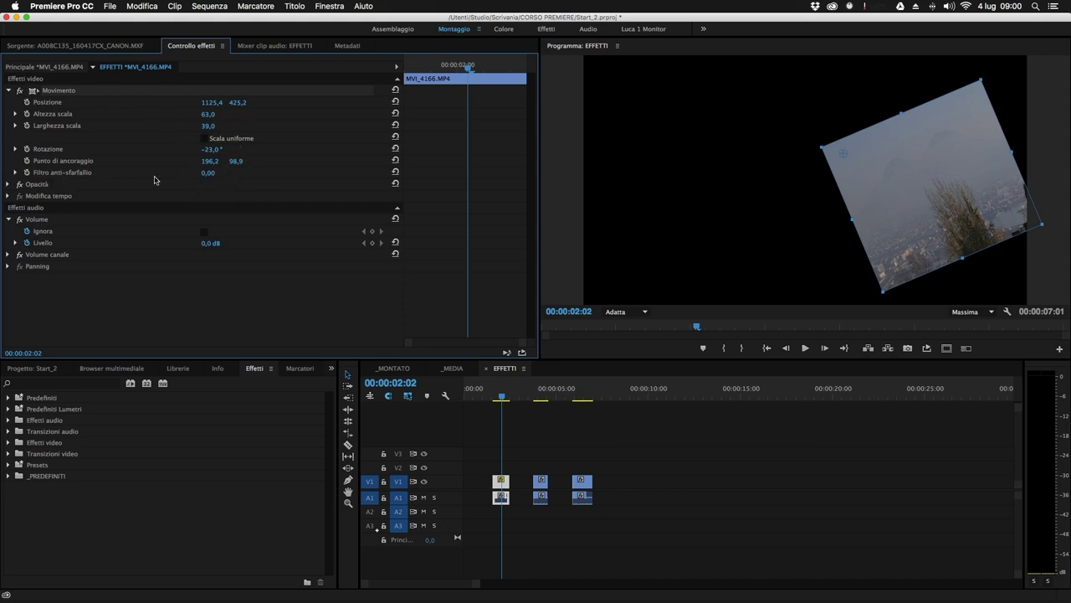
left_click(268, 304)
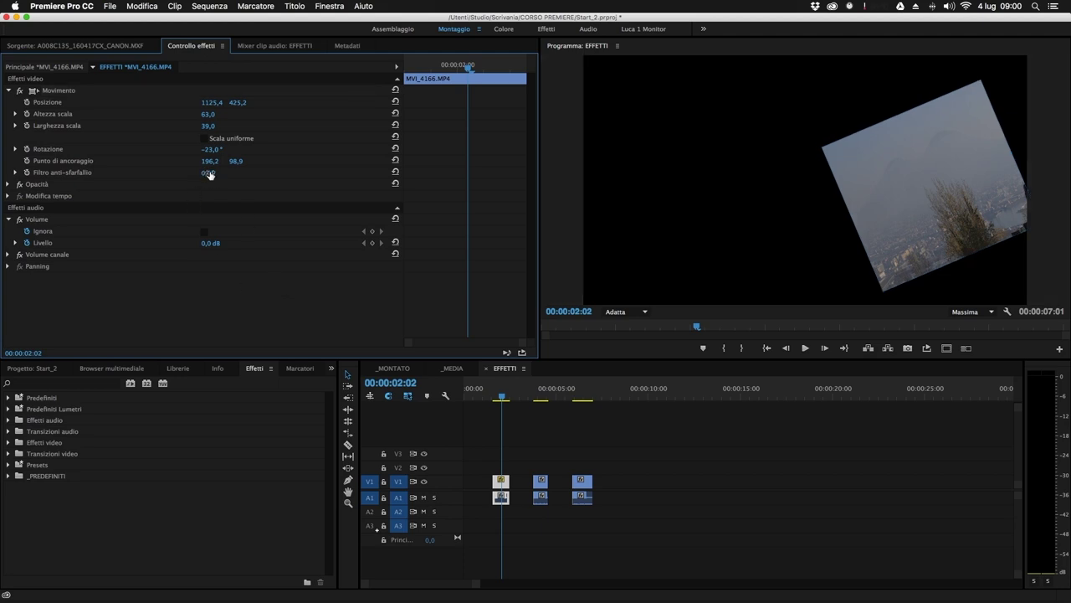
Step: Try lowering the anti-flicker filter, undo it, then raise it slightly
left_click_drag(216, 175, 202, 177)
key("super+shift+z")
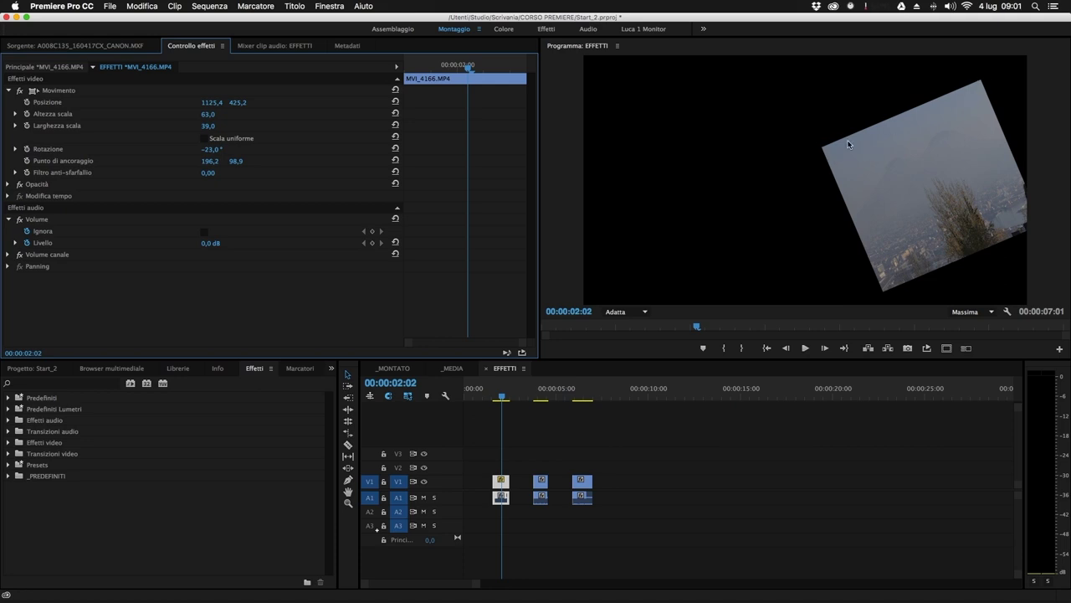
left_click_drag(207, 173, 219, 172)
Step: Set the clip's height scale to 50 and width scale to 35
left_click(15, 114)
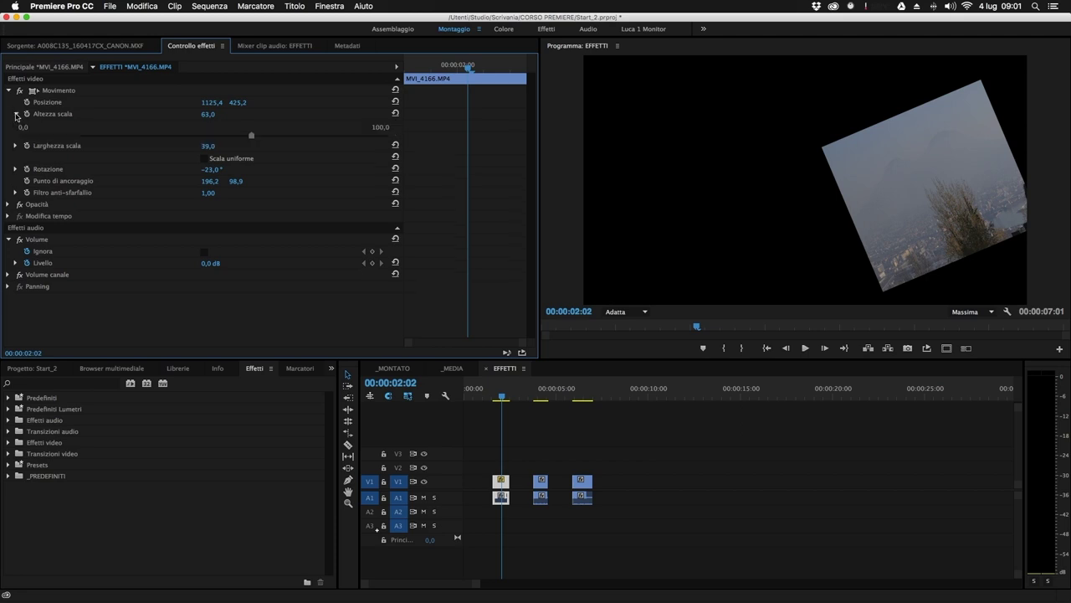
mouse_move(250, 138)
left_mouse_down()
mouse_move(96, 137)
mouse_move(289, 136)
mouse_move(84, 140)
mouse_move(316, 141)
mouse_move(114, 139)
mouse_move(294, 134)
mouse_move(231, 142)
left_mouse_up()
left_click(208, 115)
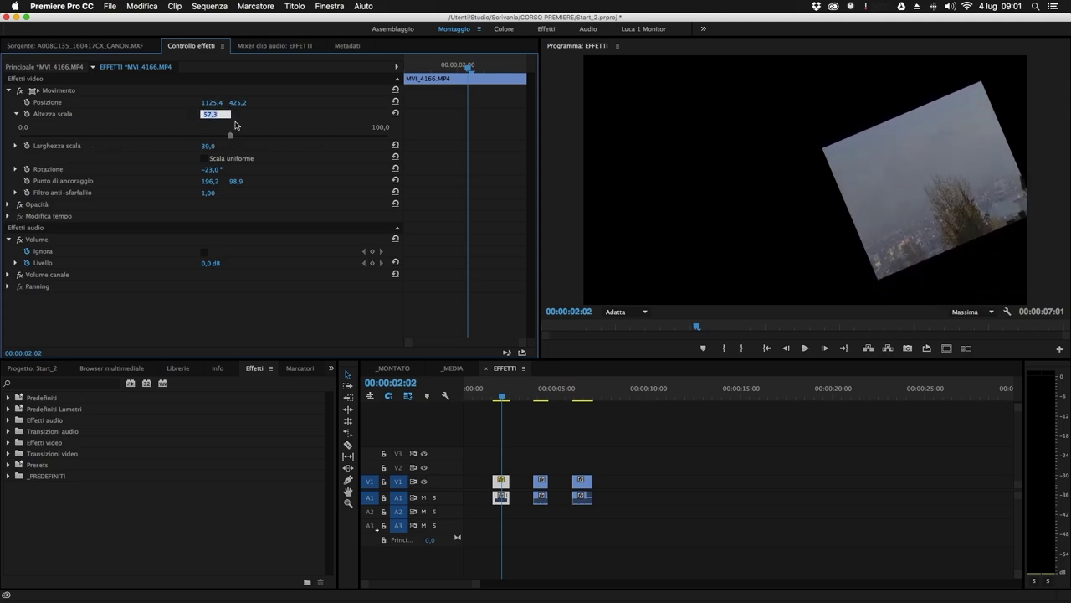
type("50")
key("Return")
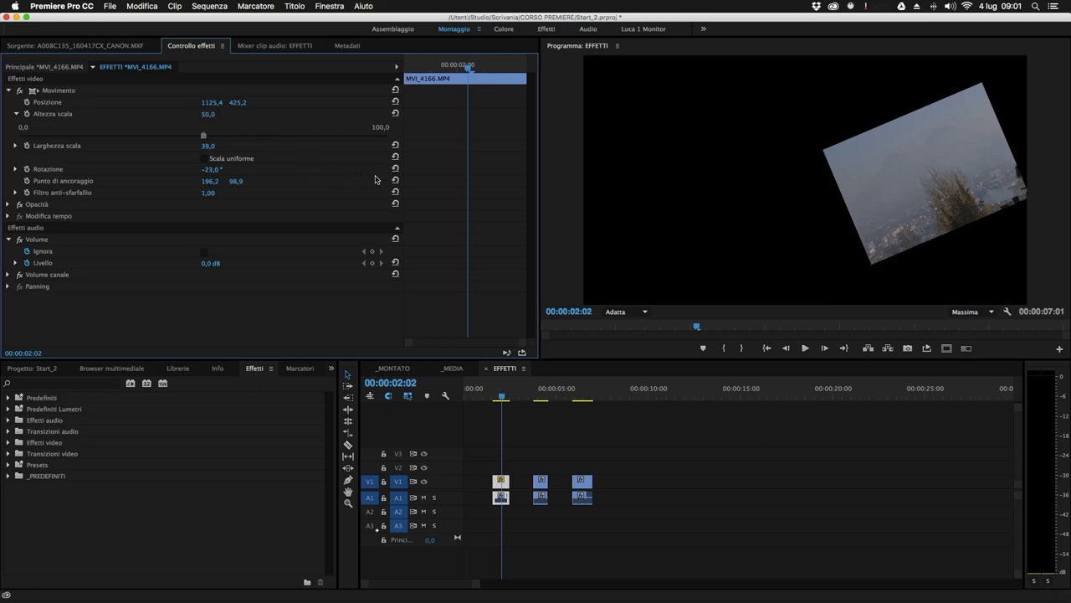
left_click(208, 146)
type("35")
key("Return")
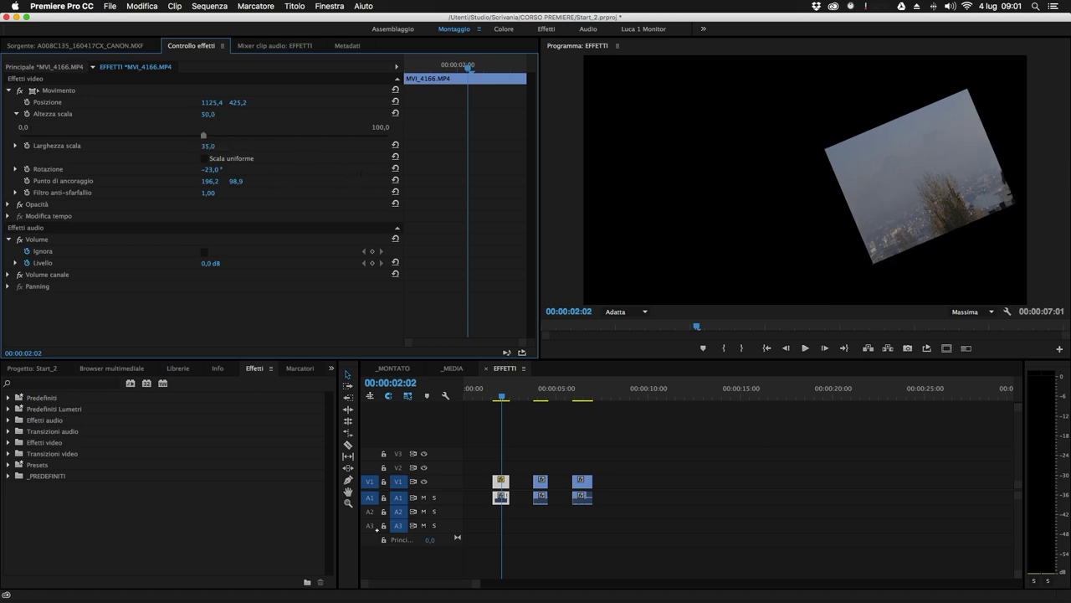
mouse_move(202, 137)
left_mouse_down()
mouse_move(228, 137)
mouse_move(167, 136)
mouse_move(400, 131)
mouse_move(187, 136)
left_mouse_up()
Step: Re-check Scala uniforme, enlarge the clip to 61,1 and spin it to 3x130,0°
left_click(204, 158)
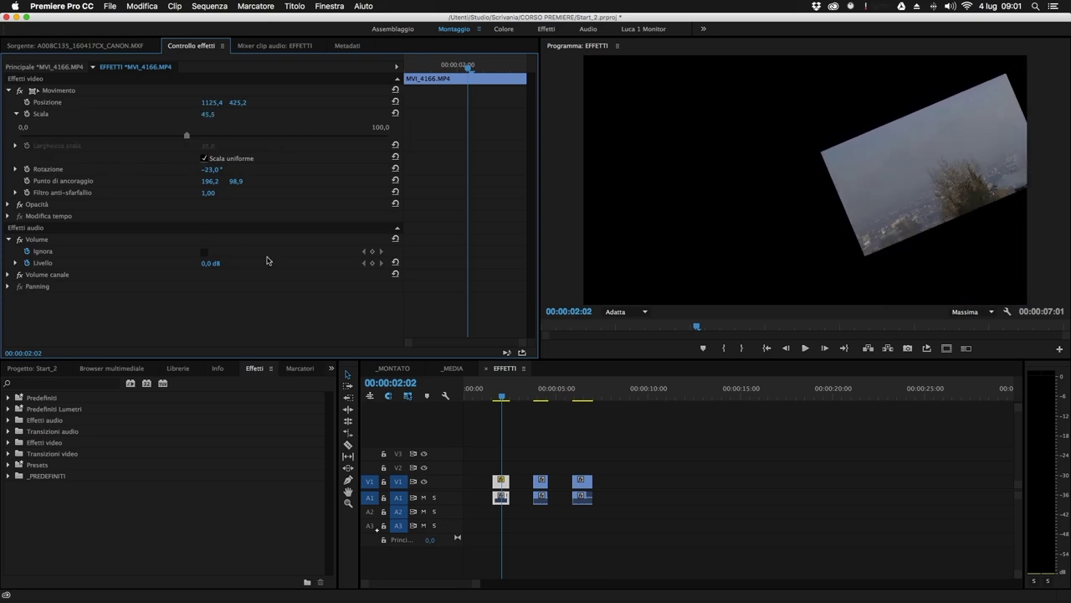
left_click_drag(186, 138, 335, 171)
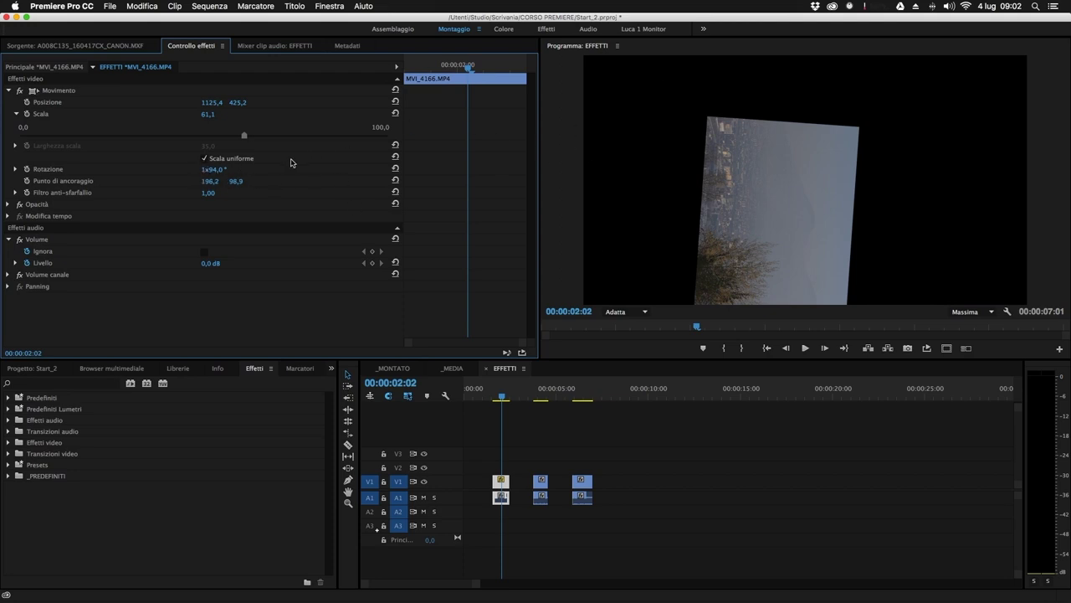
left_click_drag(215, 169, 322, 169)
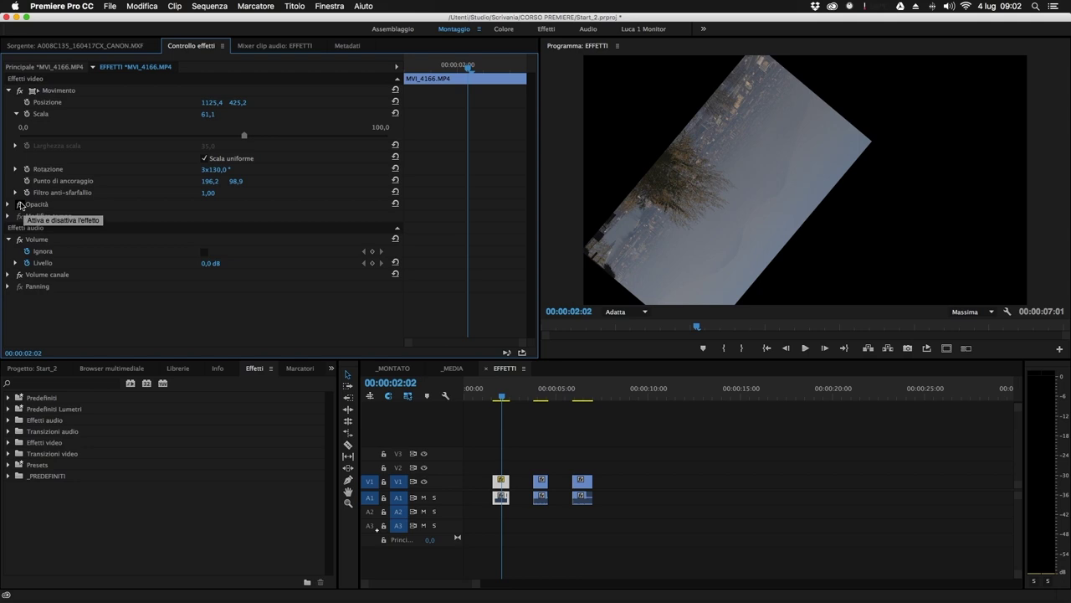
Step: Lower anti-flicker, bring it back to 1,00, then hide the anti-flicker and scale ranges
left_click(15, 193)
left_click_drag(89, 214, 251, 213)
left_click_drag(251, 258, 388, 256)
left_click(15, 193)
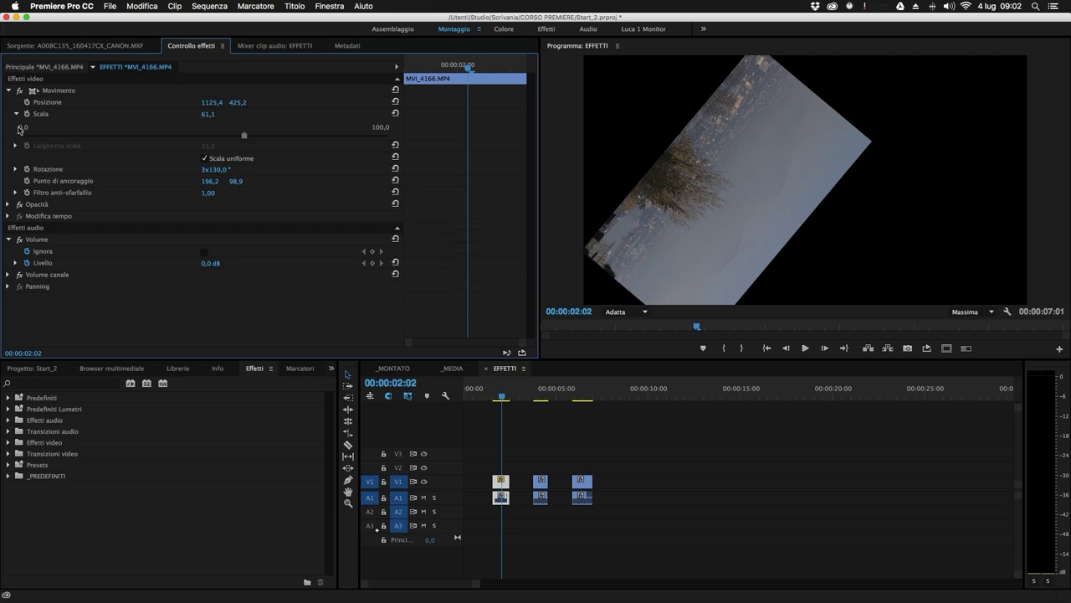
left_click(16, 114)
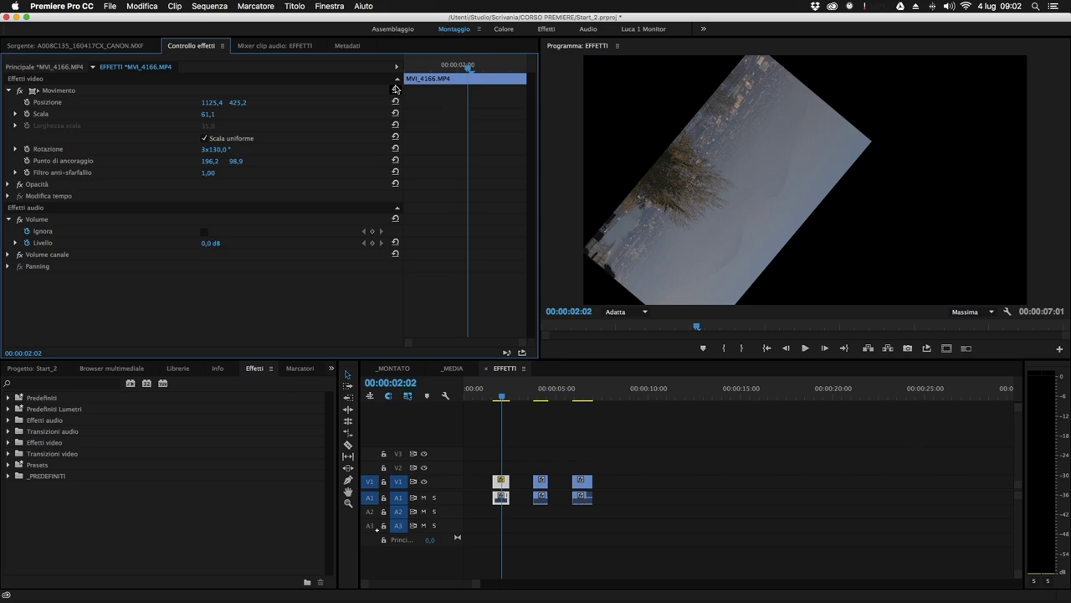
Step: Reset anti-flicker, anchor point, rotation, width scale, scale and position individually to defaults
left_click(395, 173)
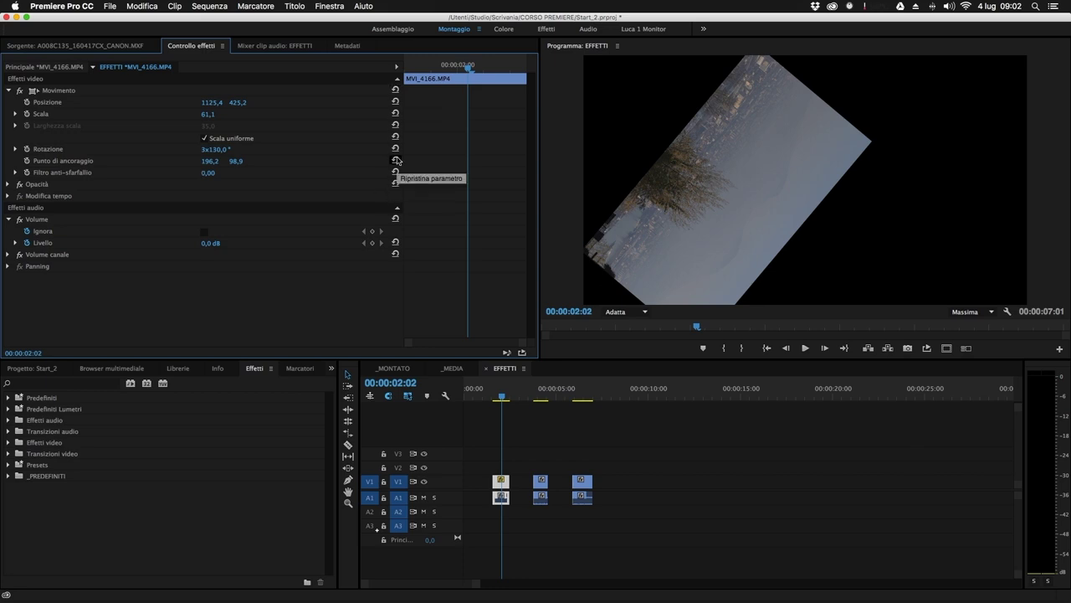
left_click(396, 160)
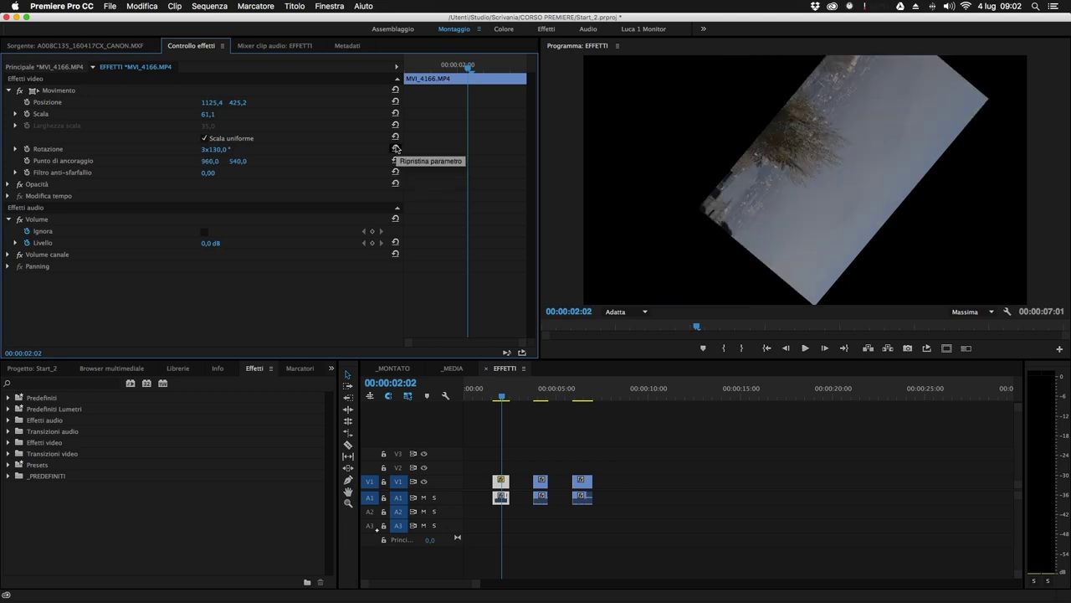
left_click(396, 149)
left_click(396, 125)
left_click(397, 113)
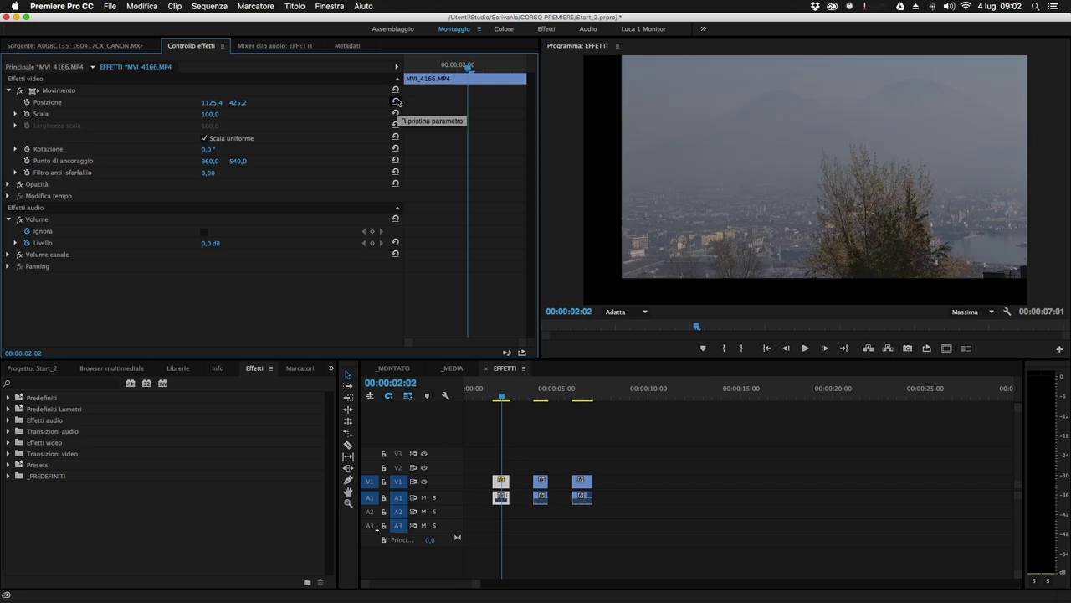
left_click(397, 101)
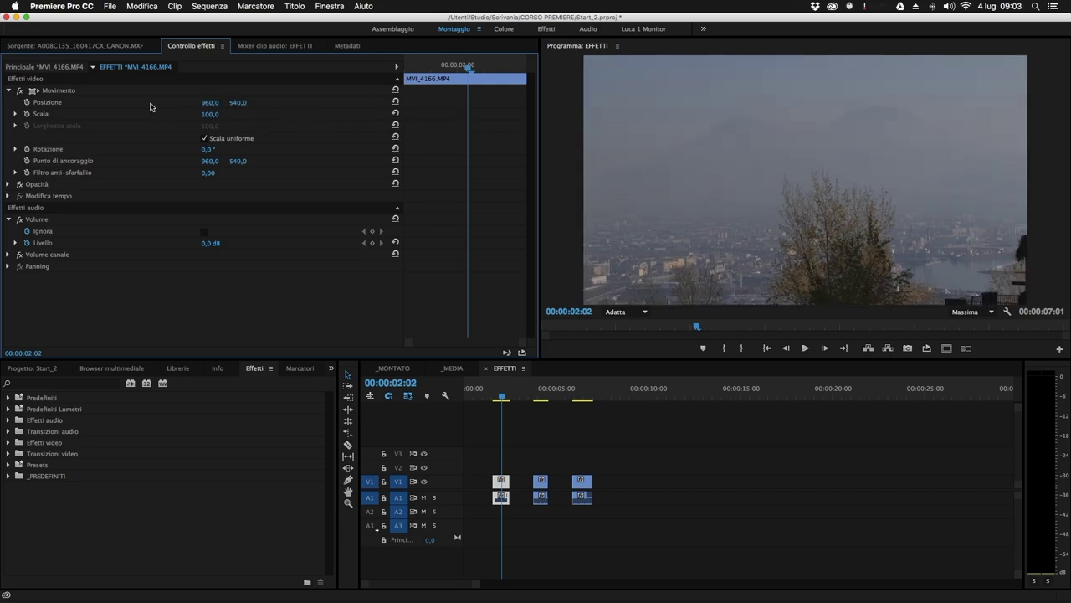
Step: Zoom the clip to 245, then reset all Movimento properties at once
left_click_drag(210, 115, 239, 163)
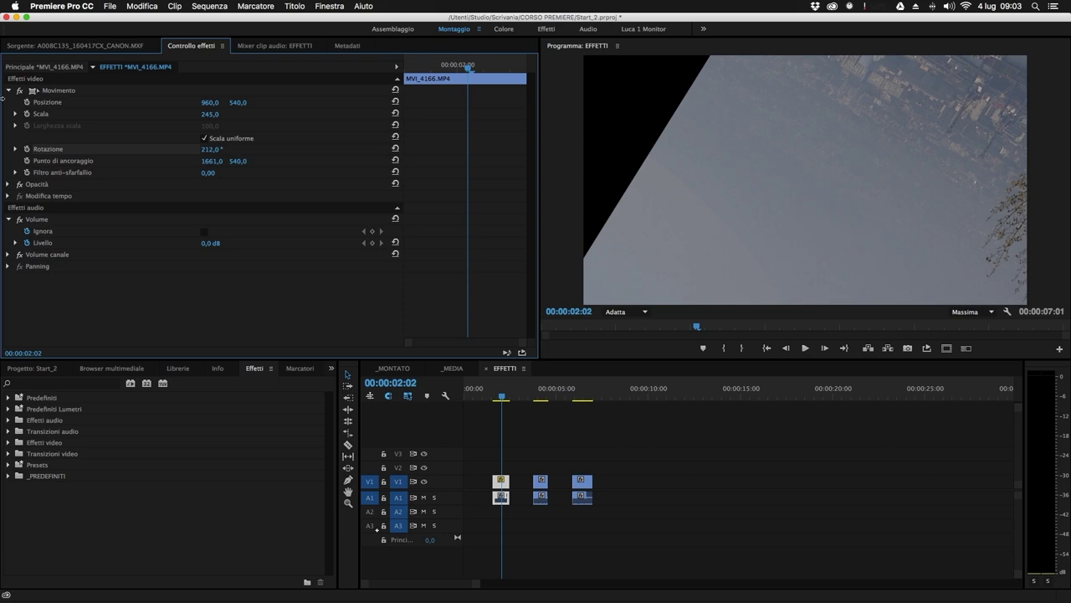
left_click(9, 91)
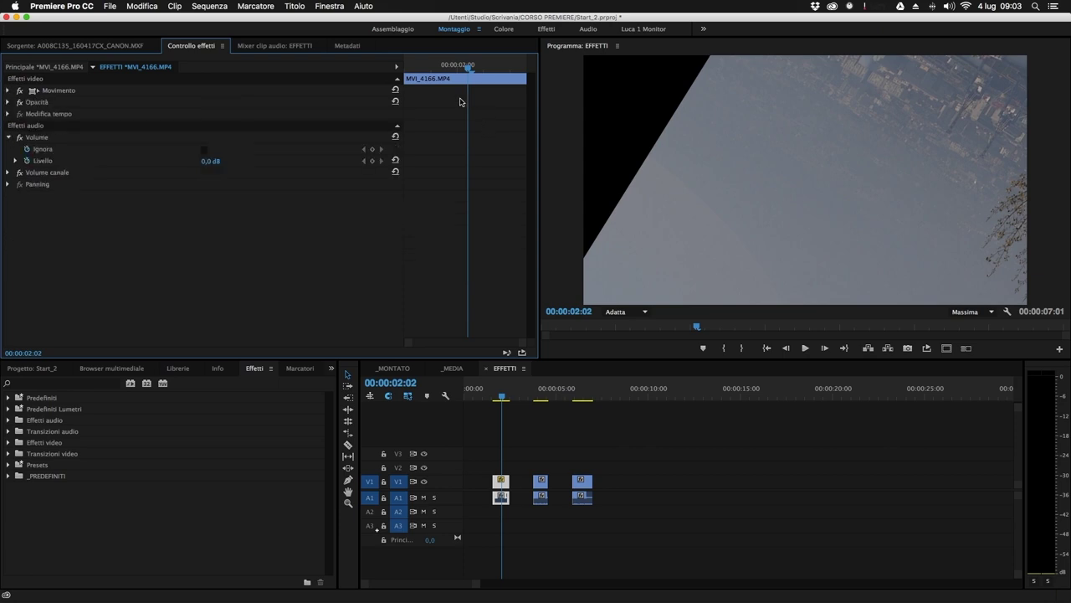
left_click(396, 91)
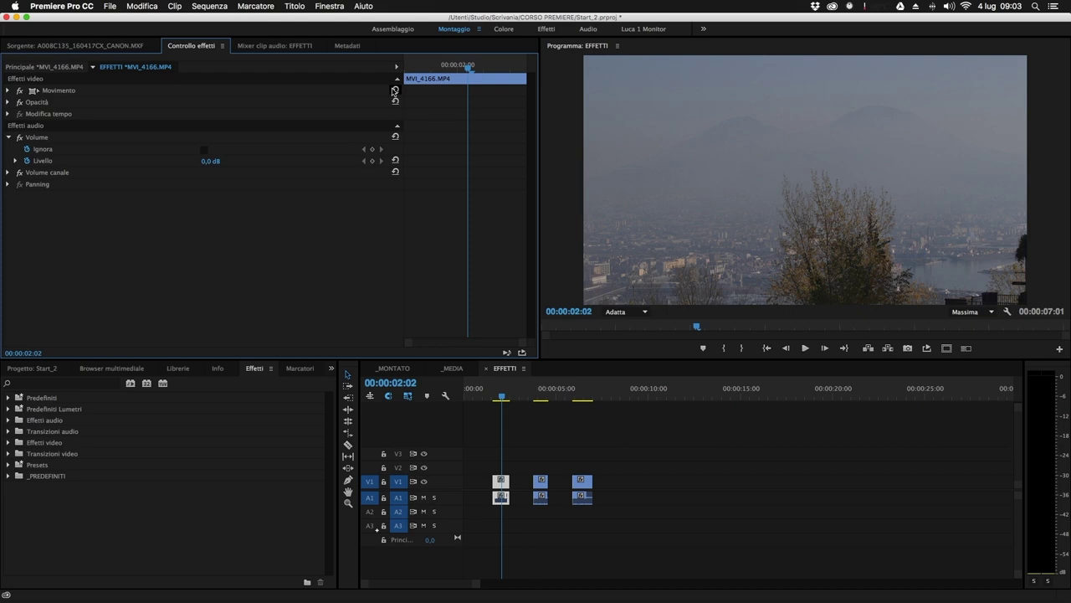
left_click(9, 90)
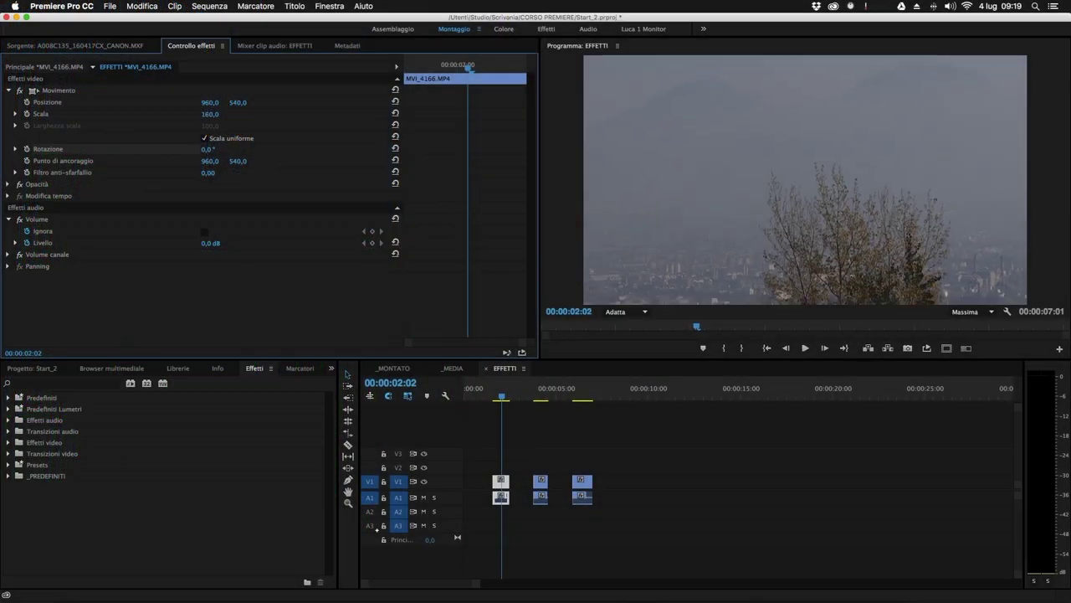
Step: Scrub Scala to 173, Posizione X to 1326 and Punto di ancoraggio X to 1485
left_click_drag(209, 114, 251, 102)
left_click_drag(209, 168, 220, 151)
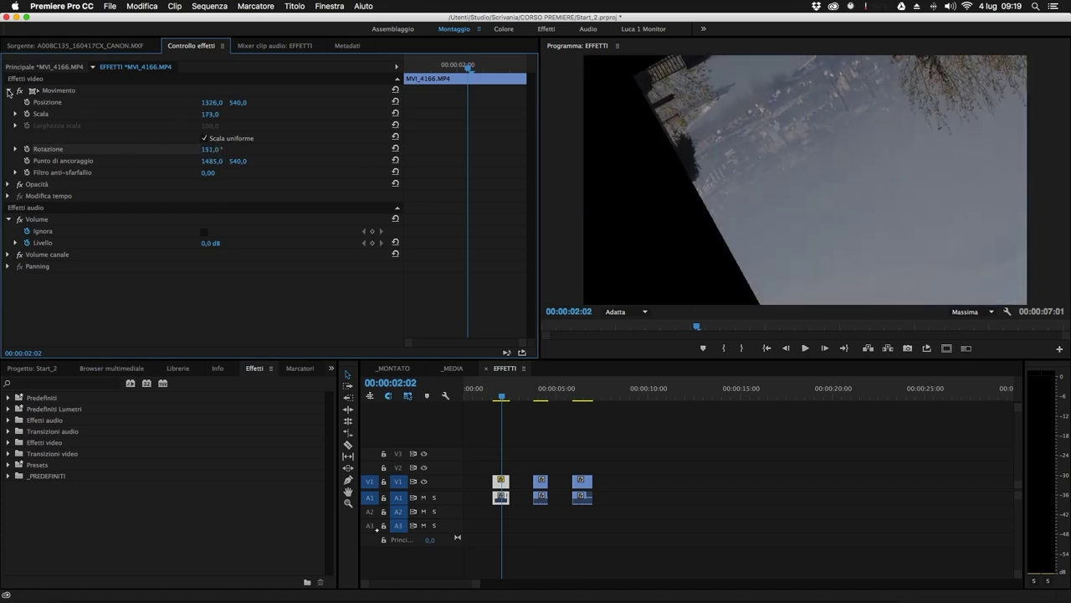
Step: Toggle Movimento off and on to compare, restore default motion, and reveal Opacità at 100,0% Normale
left_click(9, 90)
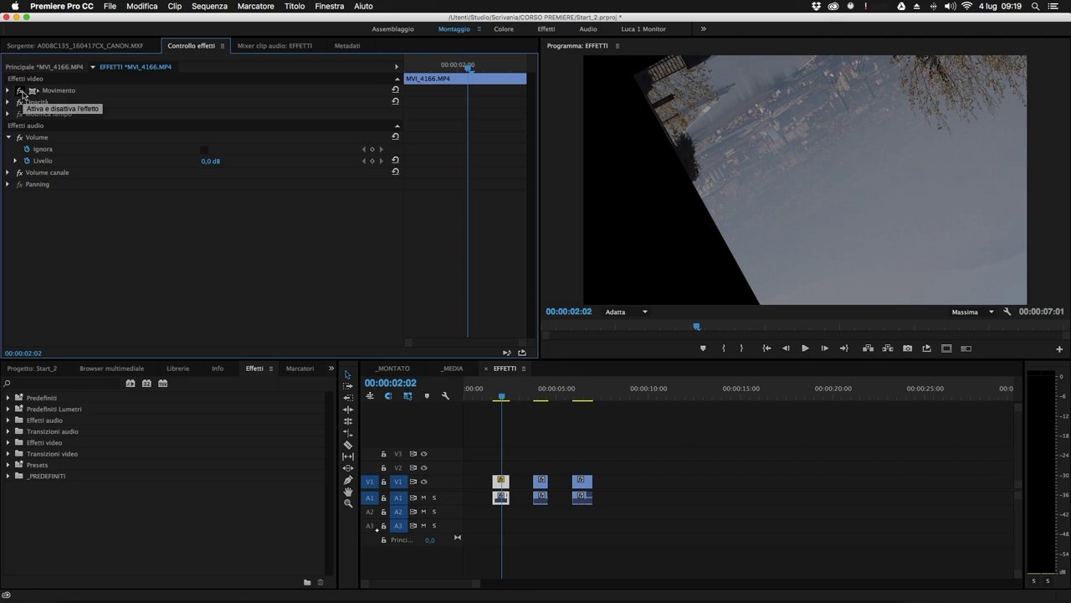
left_click(20, 90)
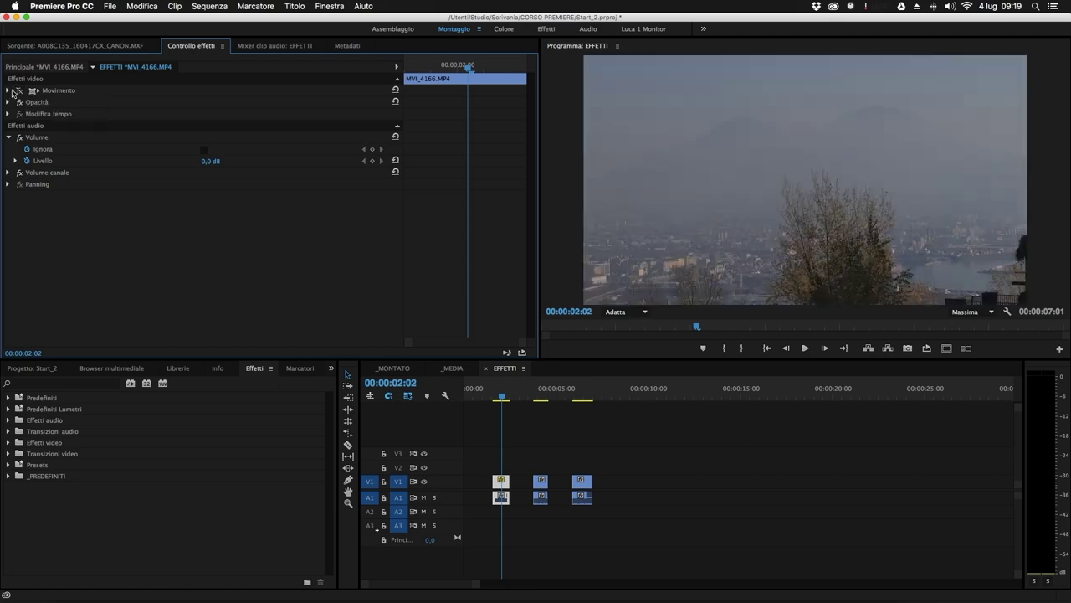
left_click(8, 90)
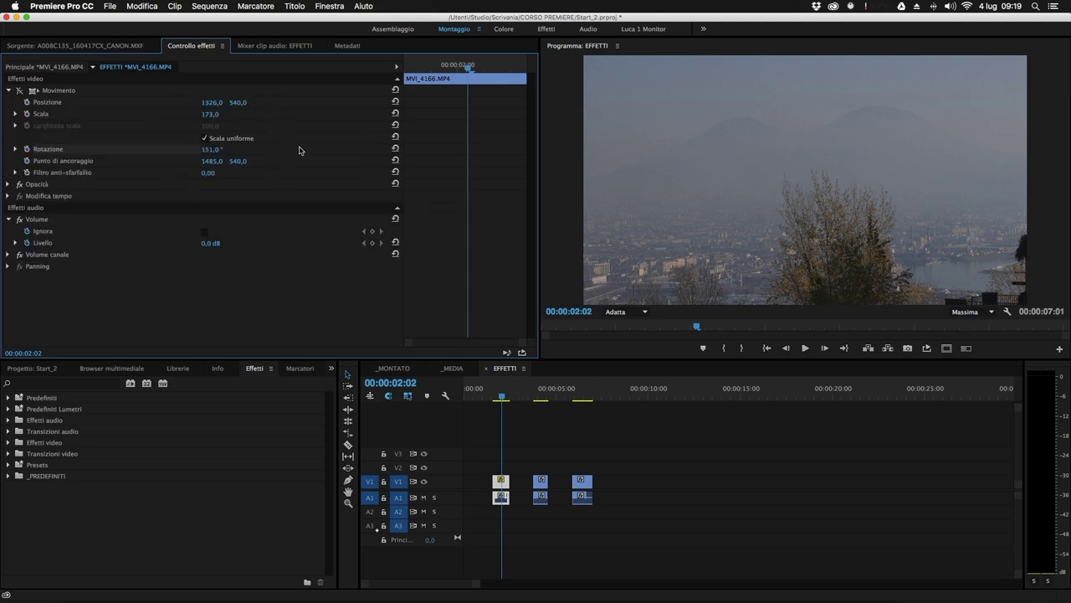
left_click(20, 90)
left_click(20, 90)
left_click(20, 90)
left_click(20, 91)
left_click(20, 90)
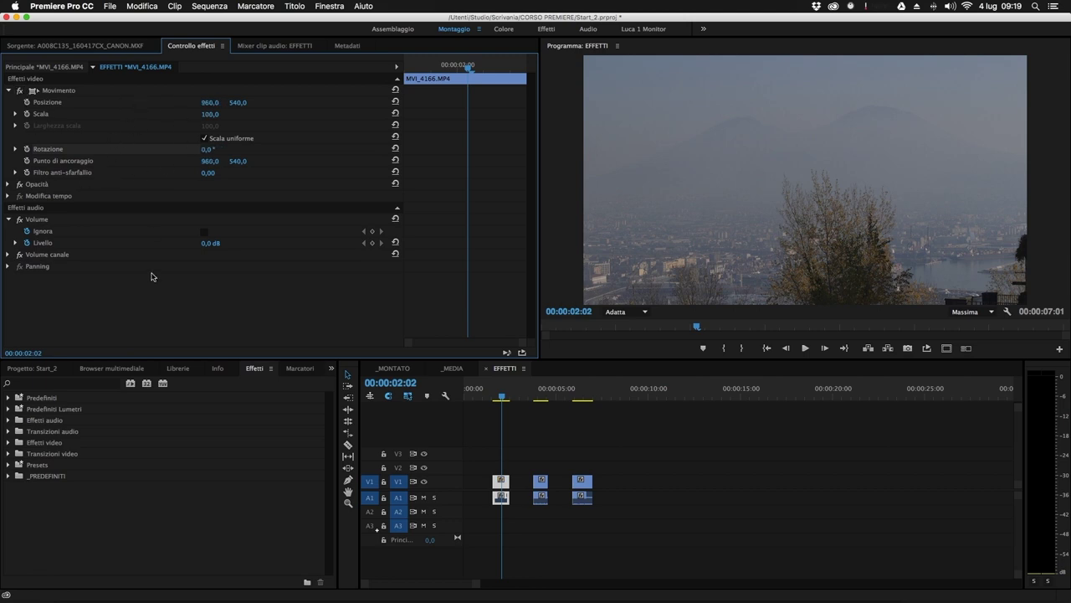
left_click(8, 185)
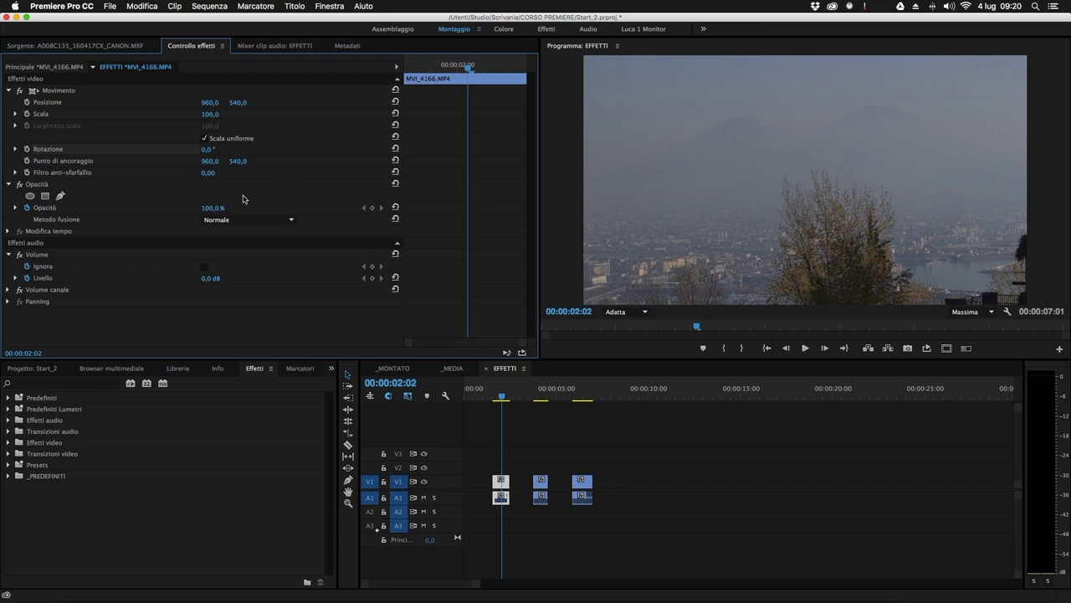
Step: At frame 00:00:01:23, lower the clip's opacity to 17%
key("Up")
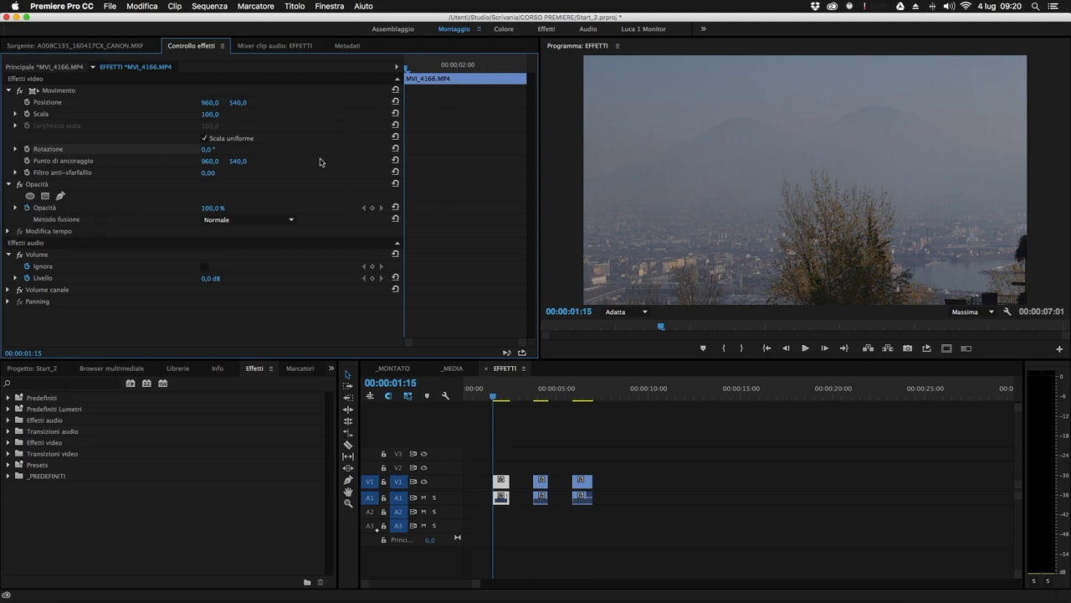
left_click_drag(415, 62, 446, 65)
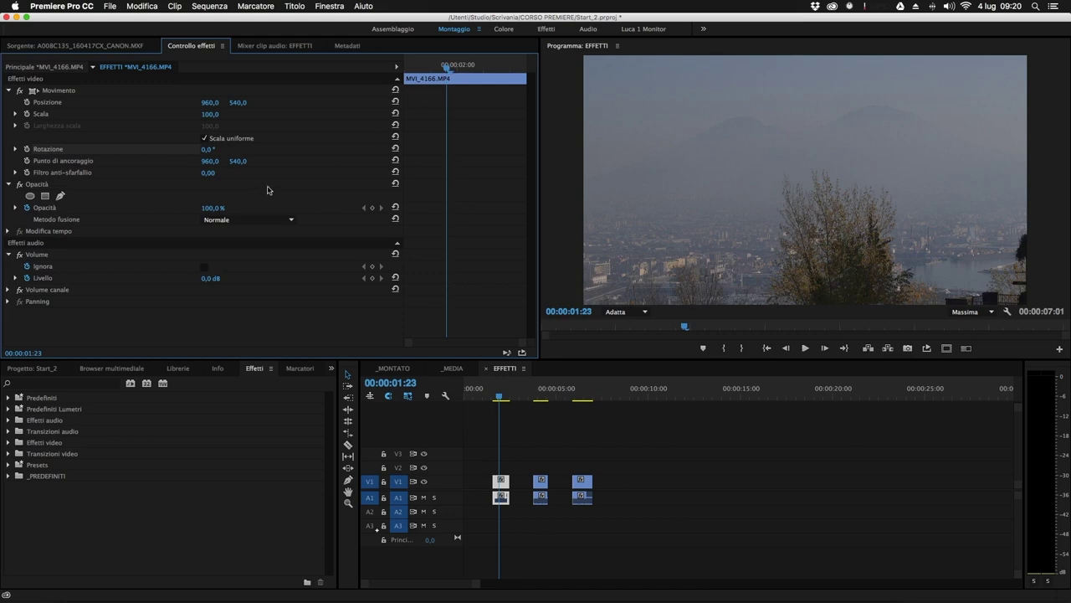
left_click_drag(214, 211, 145, 211)
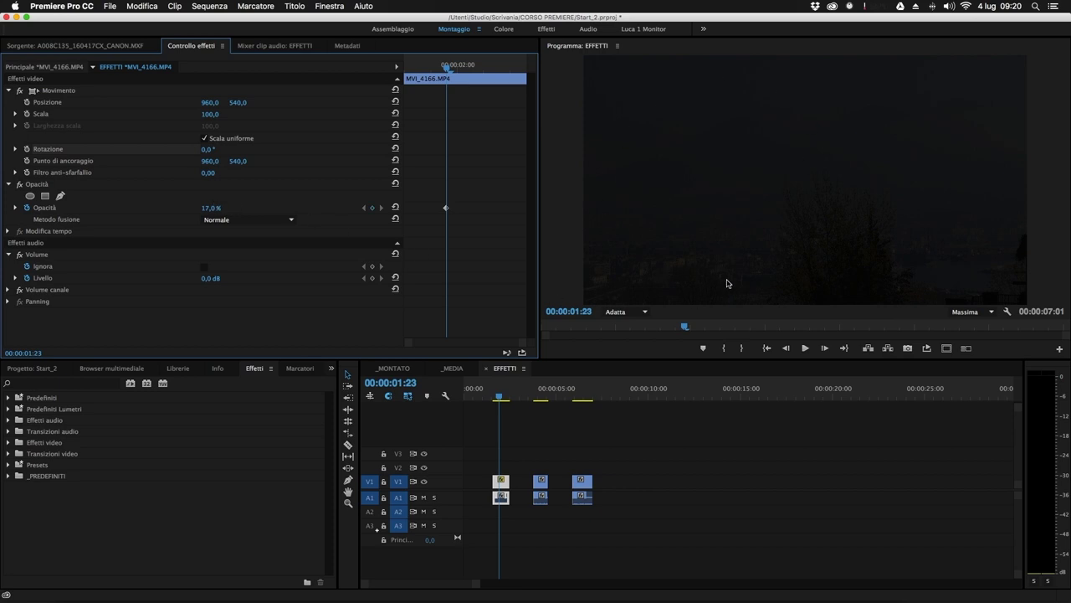
Step: Turn off Opacità animation and confirm deleting its keyframes in the warning
left_click_drag(419, 179, 514, 254)
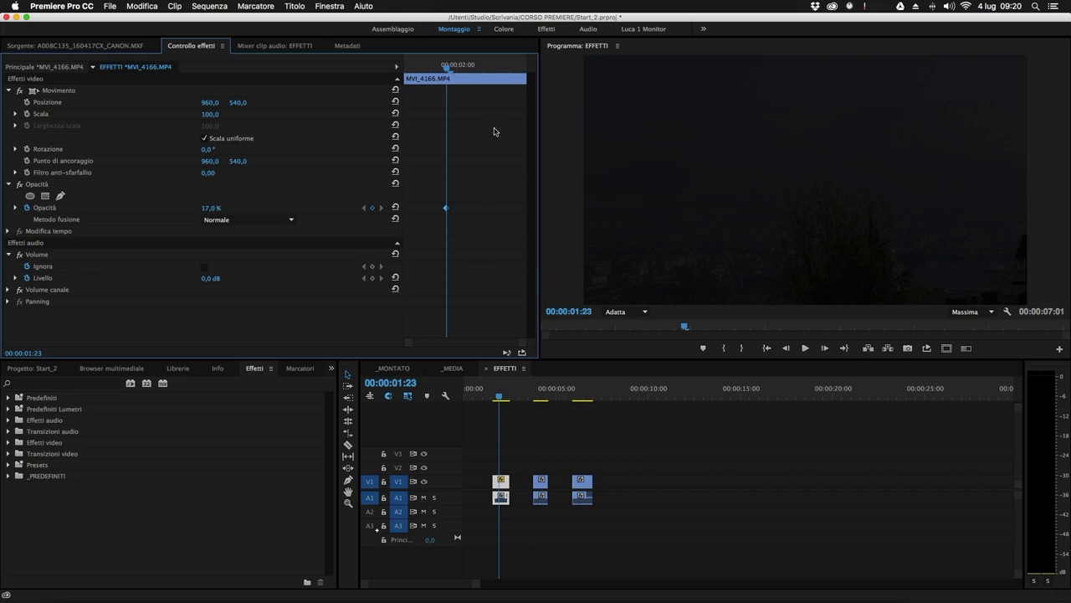
left_click_drag(449, 71, 466, 88)
left_click_drag(412, 172, 486, 241)
mouse_move(466, 72)
left_mouse_down()
mouse_move(430, 72)
mouse_move(446, 72)
left_mouse_up()
left_click(27, 208)
left_click_drag(588, 274, 530, 164)
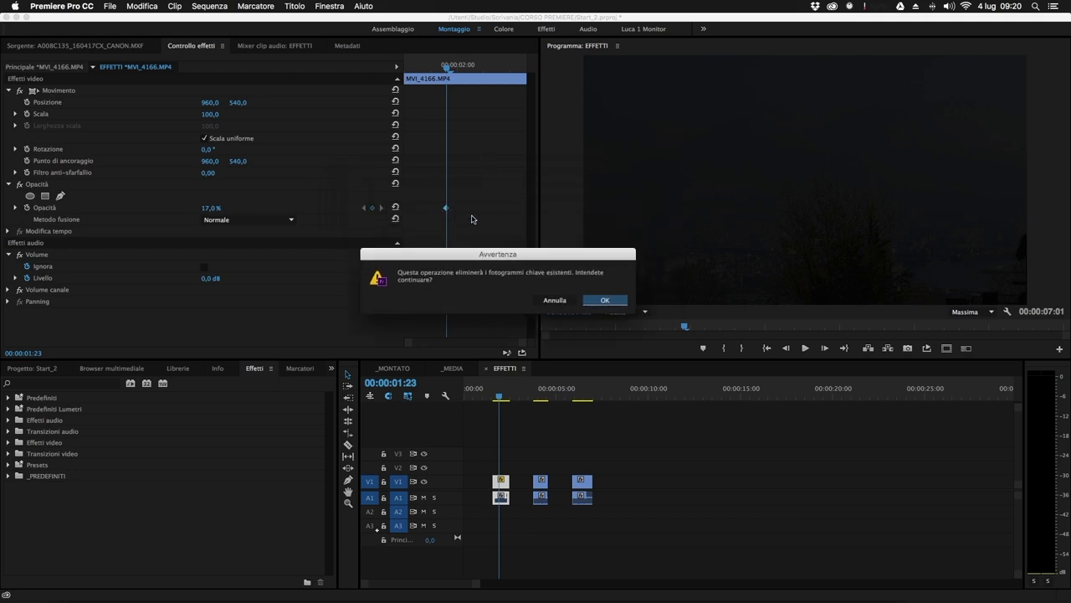
left_click(601, 299)
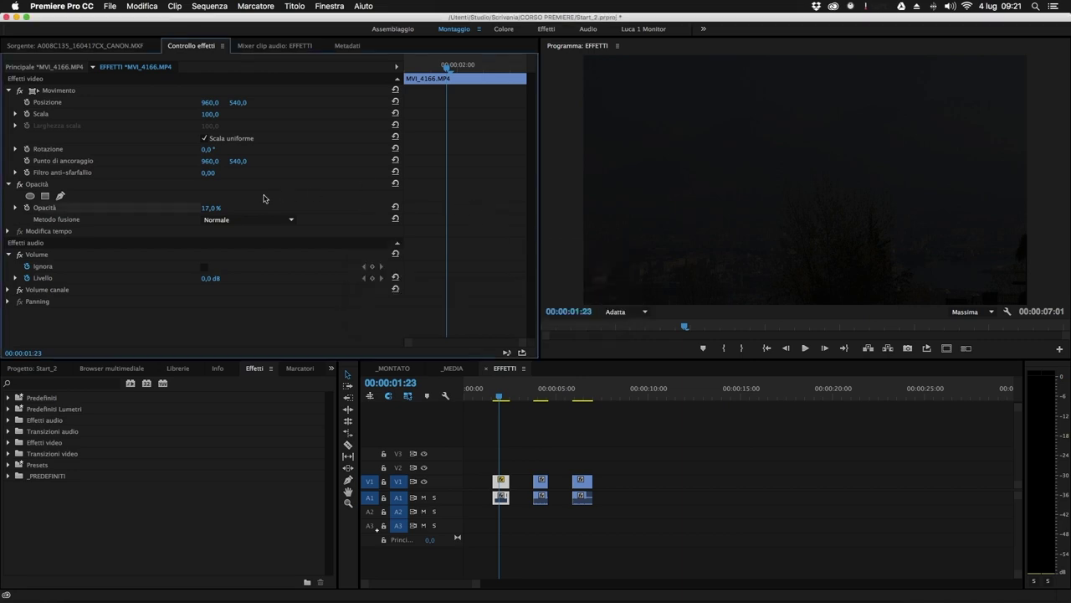
Step: Set opacity to 0% and scrub it gradually upward
left_click(210, 207)
type("00")
key("Return")
mouse_move(210, 207)
left_mouse_down()
mouse_move(200, 209)
mouse_move(230, 210)
mouse_move(220, 207)
left_mouse_up()
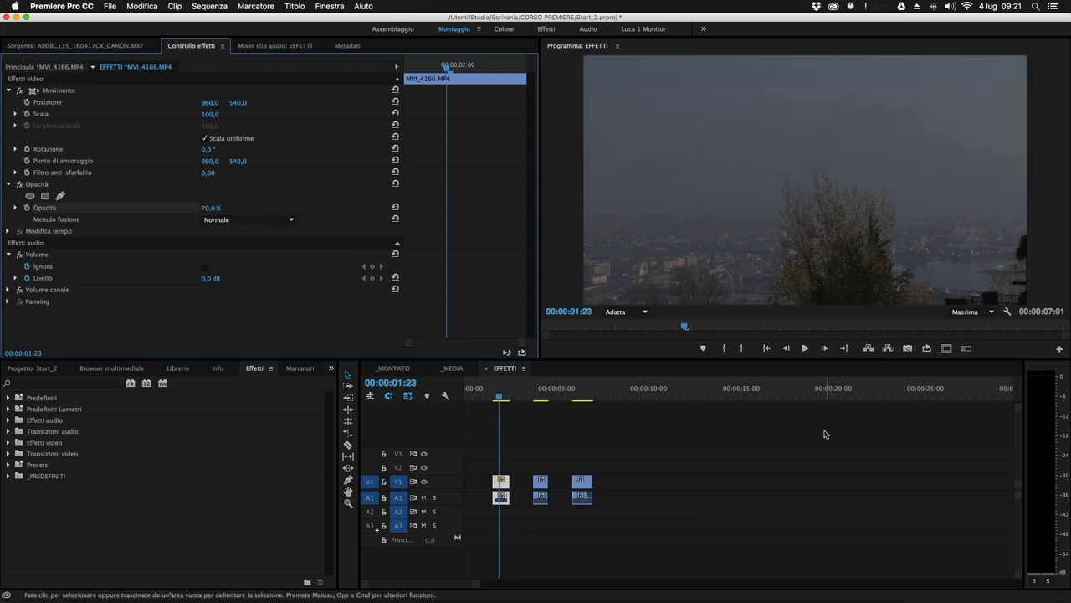
Step: At the clip start, undo an opacity keyframe to restore 100%, and open the blend mode list
left_click_drag(443, 66, 430, 91)
left_click(32, 208)
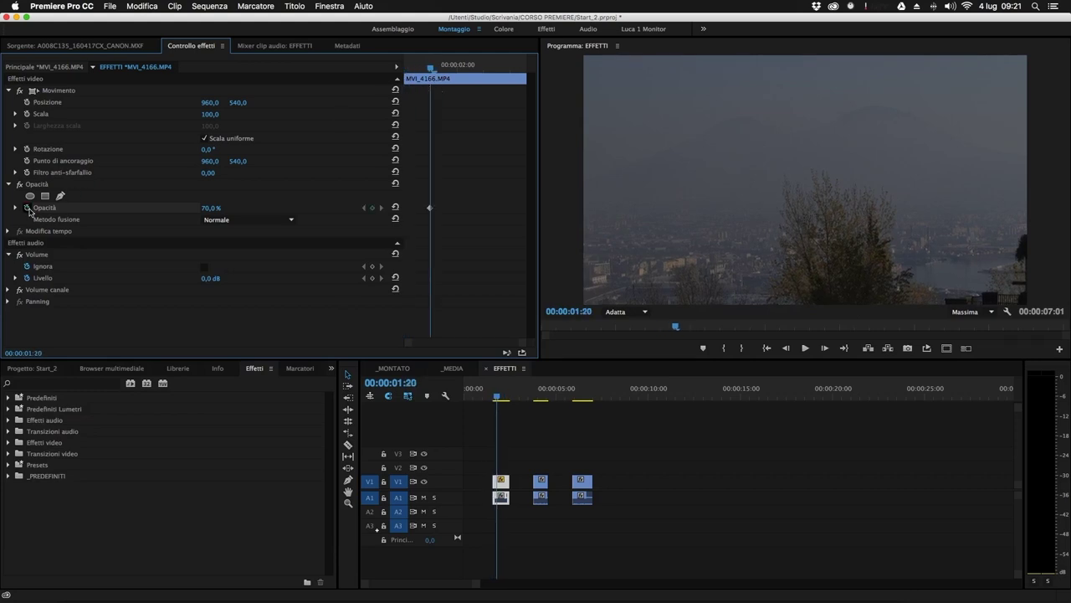
key("super+z")
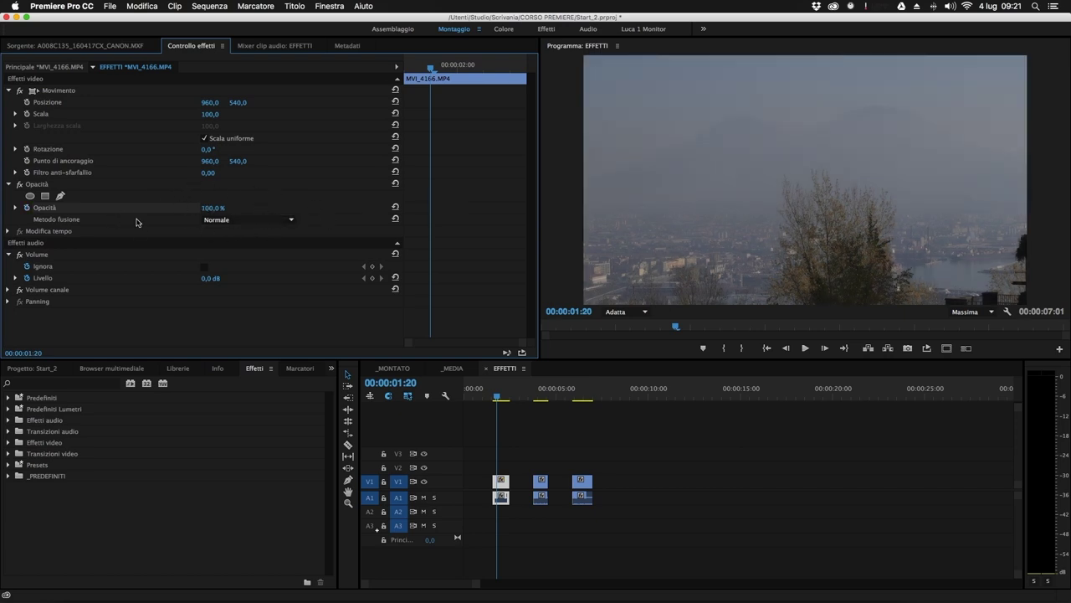
left_click(289, 221)
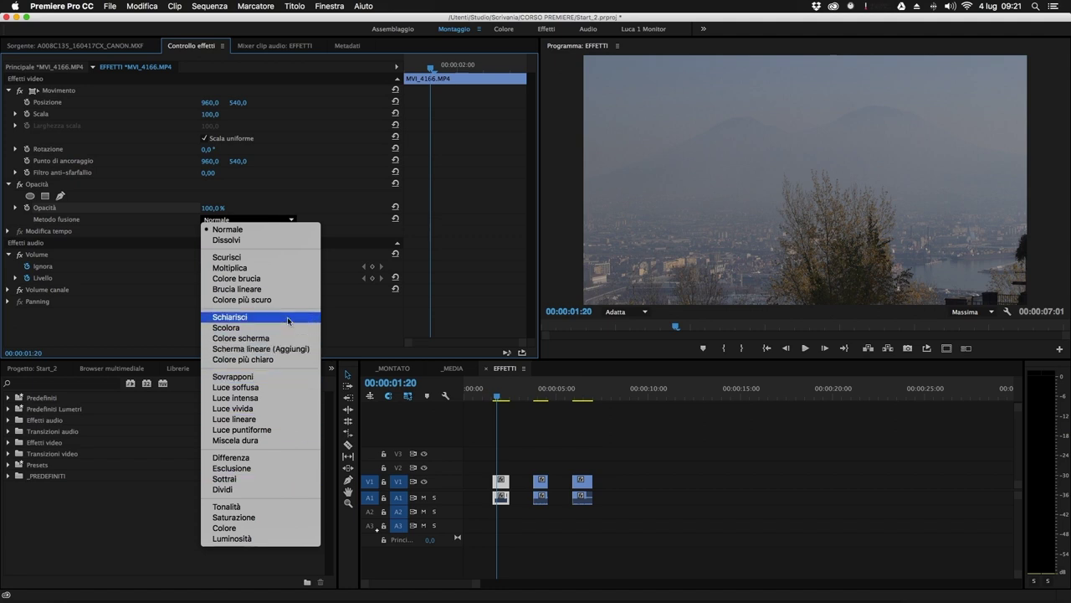
Step: Browse the Metodo fusione list and dismiss it with Esc, keeping Normale
left_click(335, 234)
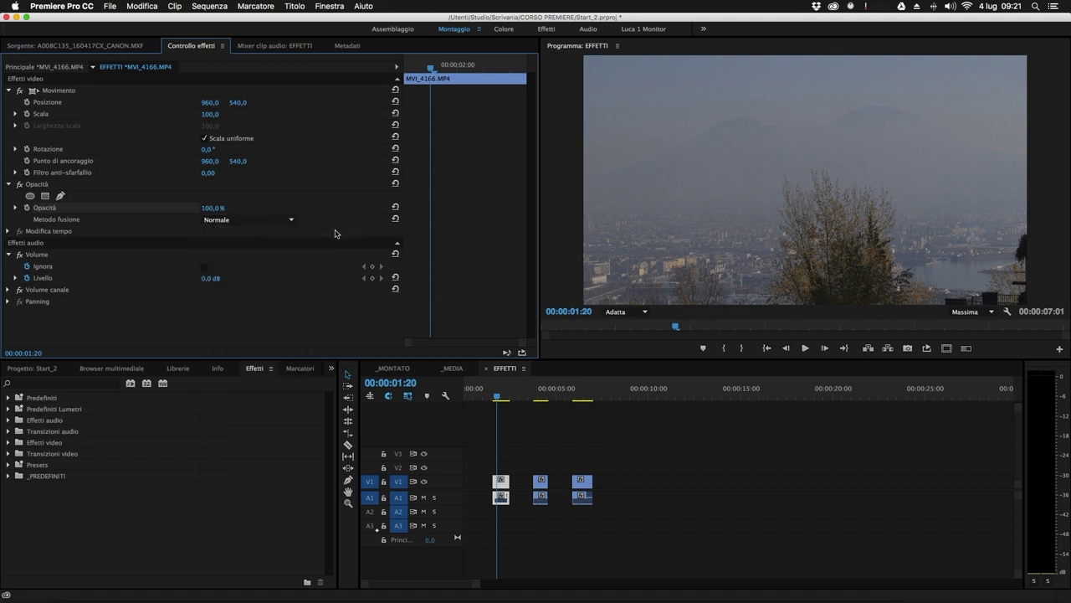
left_click(266, 219)
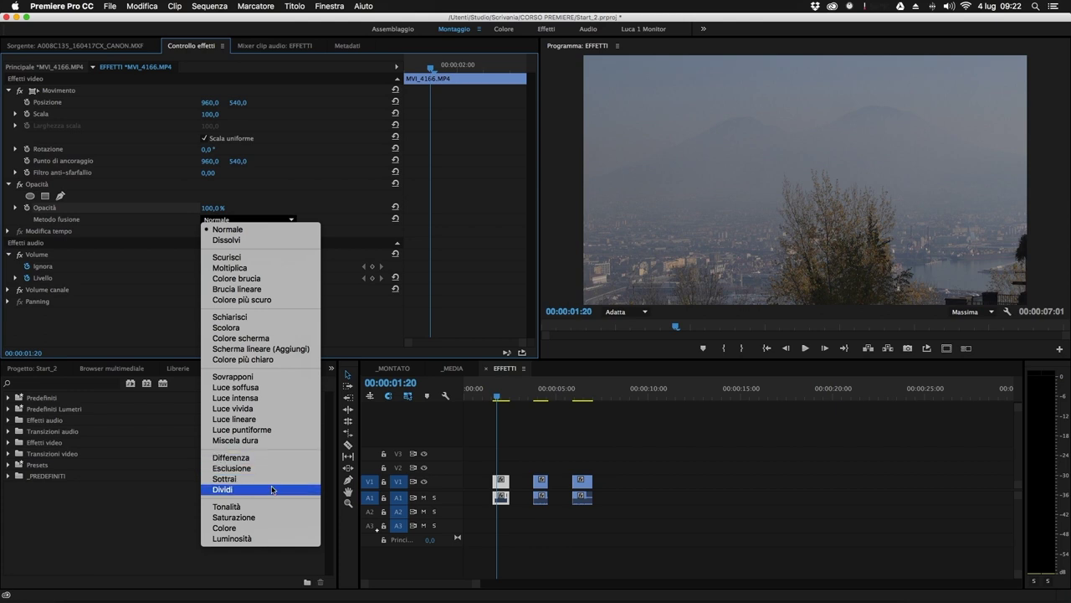
key("Escape")
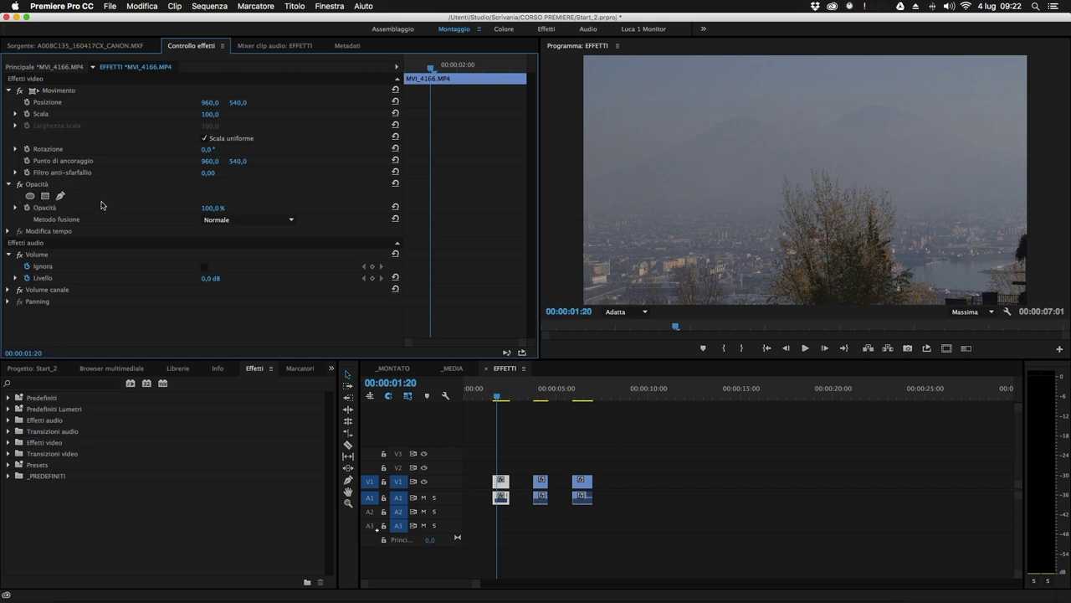
Step: Collapse Opacità and Movimento, then briefly expand and collapse Modifica tempo
left_click(9, 184)
left_click(9, 90)
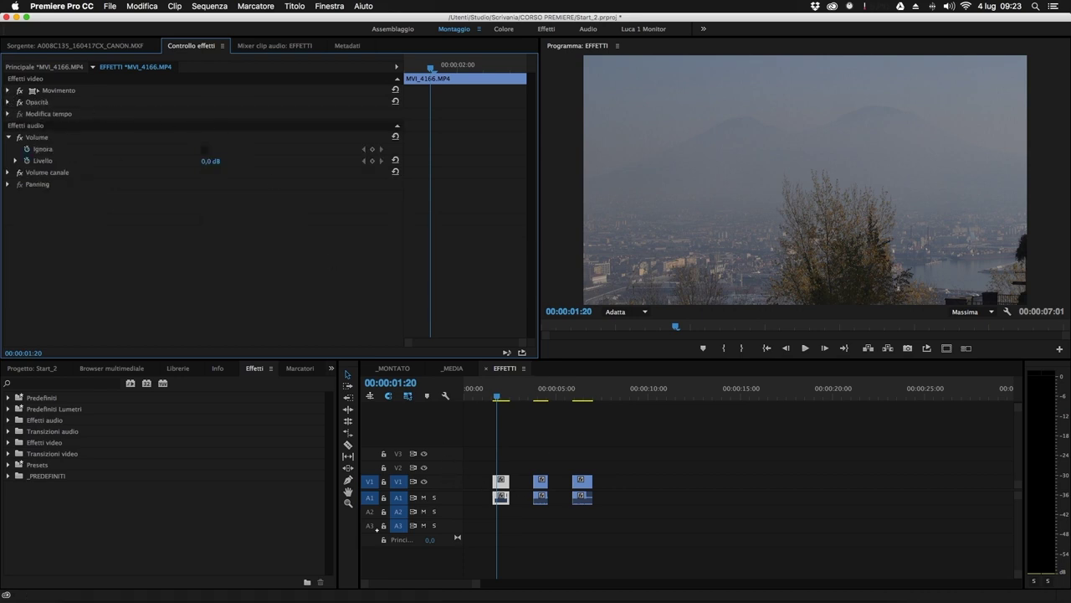
left_click(7, 114)
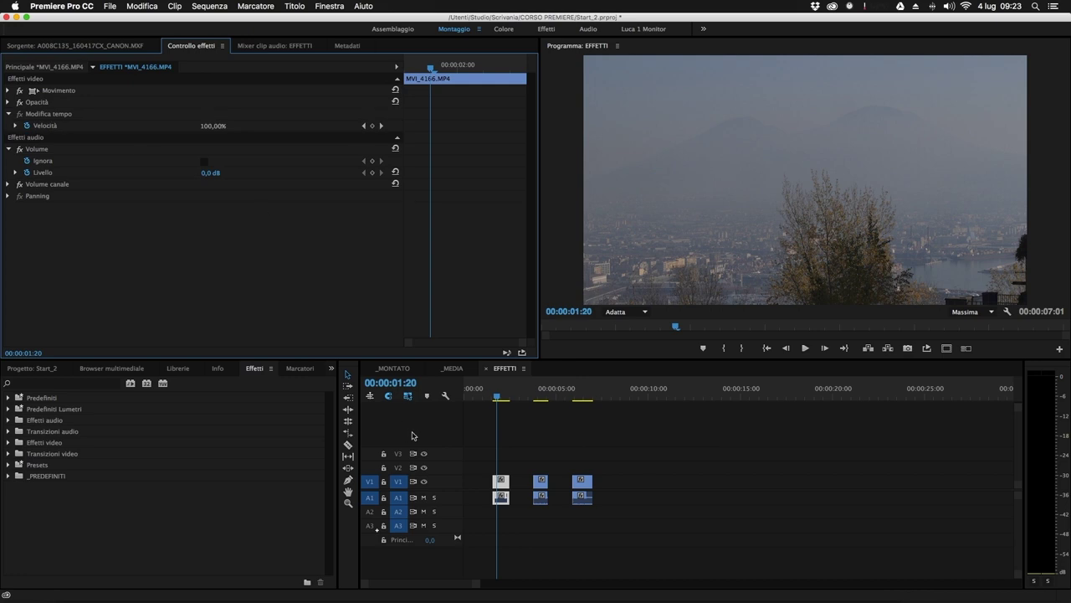
left_click(48, 118)
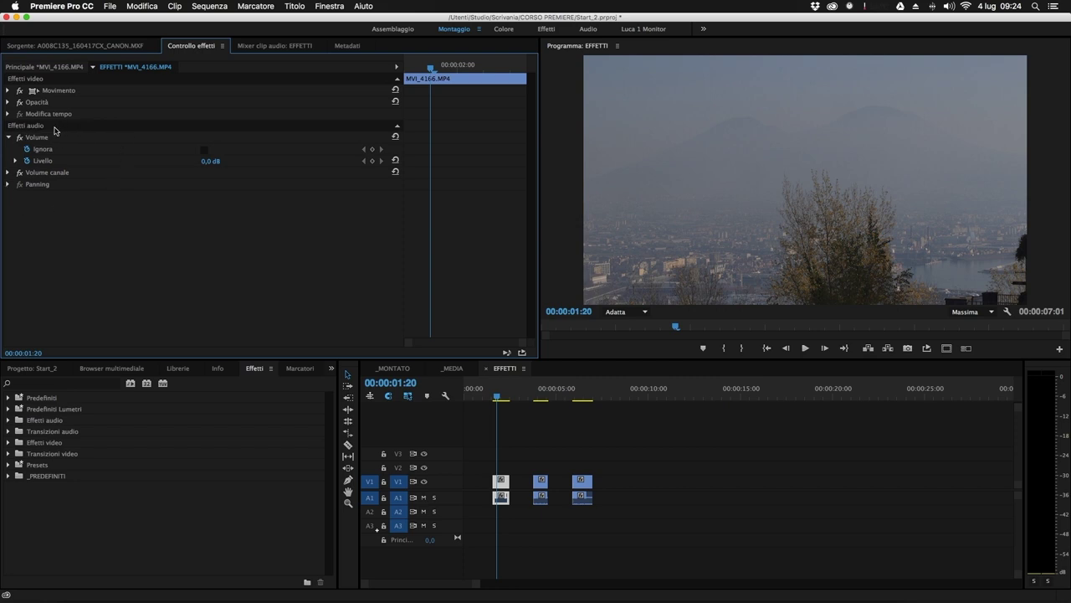
Step: Expand Volume canale and Panning, and preview the first frames of the clip
left_click(7, 172)
left_click(8, 219)
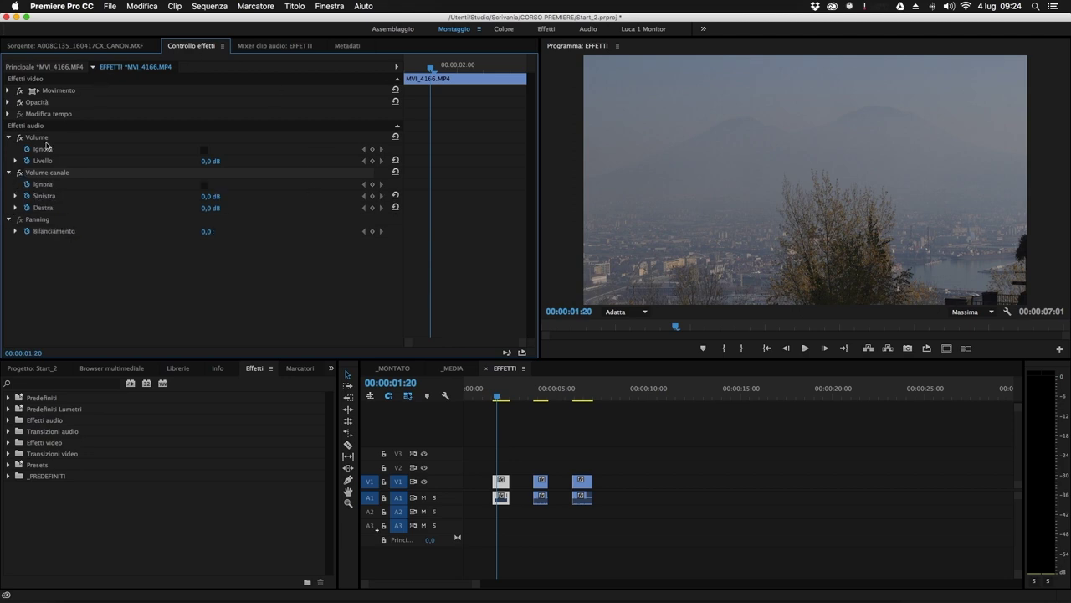
left_click_drag(432, 69, 389, 70)
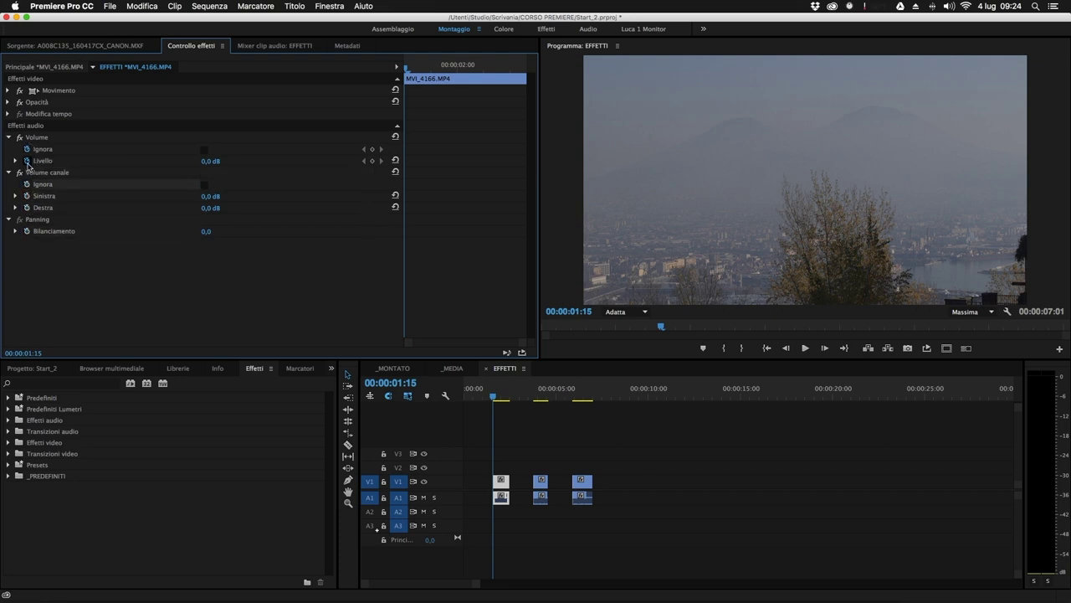
mouse_move(409, 66)
left_mouse_down()
mouse_move(466, 67)
mouse_move(404, 67)
left_mouse_up()
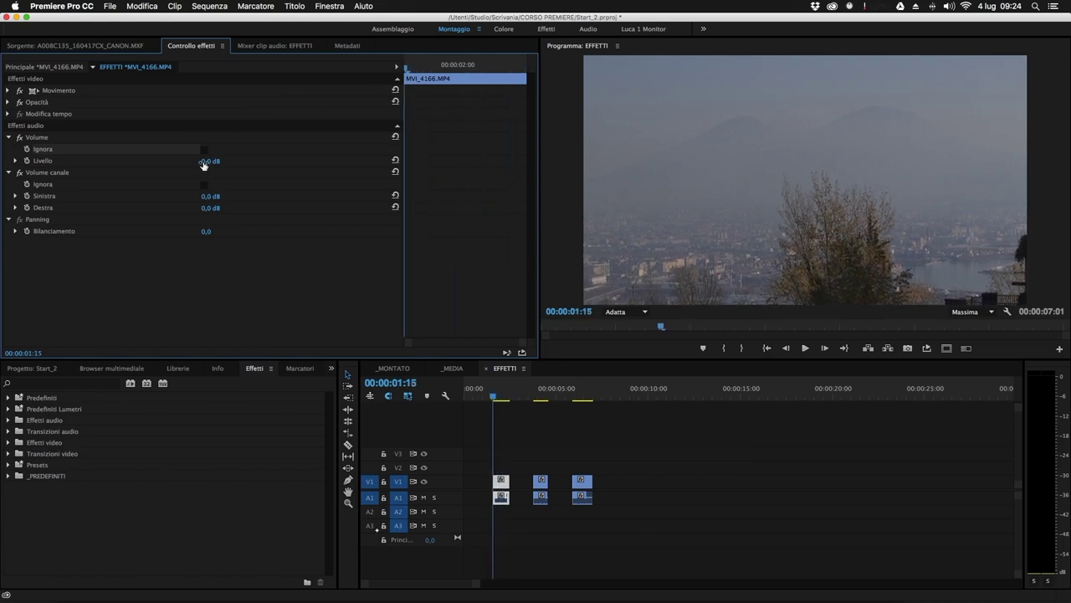
Step: Lower and raise the Livello audio level, toggle Volume's Ignora on and off, then select Volume canale
left_click_drag(280, 161, 168, 176)
mouse_move(216, 161)
left_mouse_down()
mouse_move(268, 160)
mouse_move(204, 152)
left_mouse_up()
left_click(204, 151)
left_click(205, 151)
left_click(68, 175)
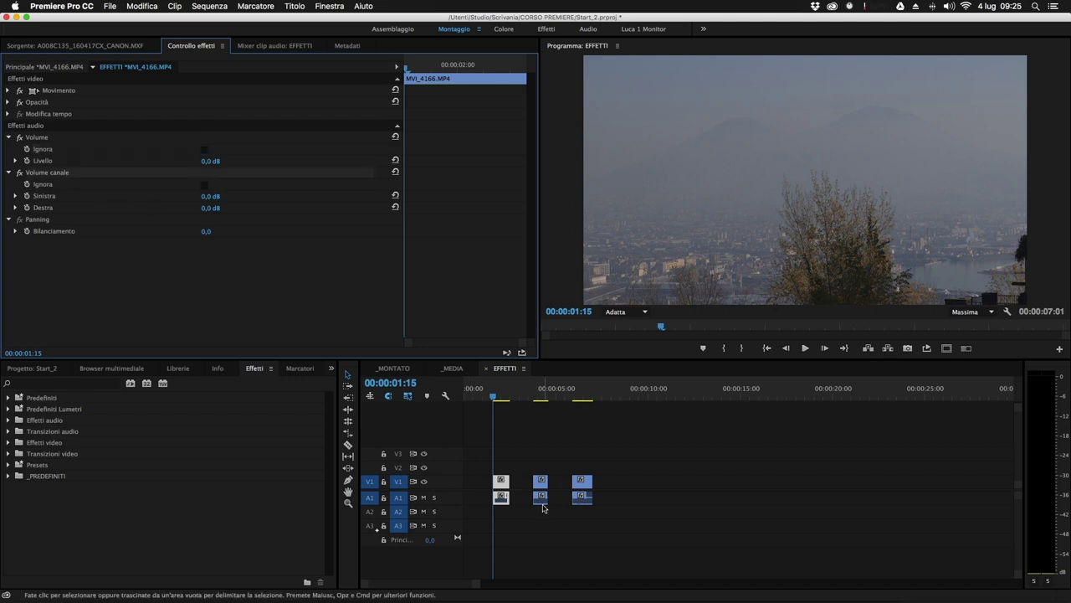
Step: Zoom the timeline in and move to frame 00:00:01:24 within the clip
scroll(398, 500, "up", 3)
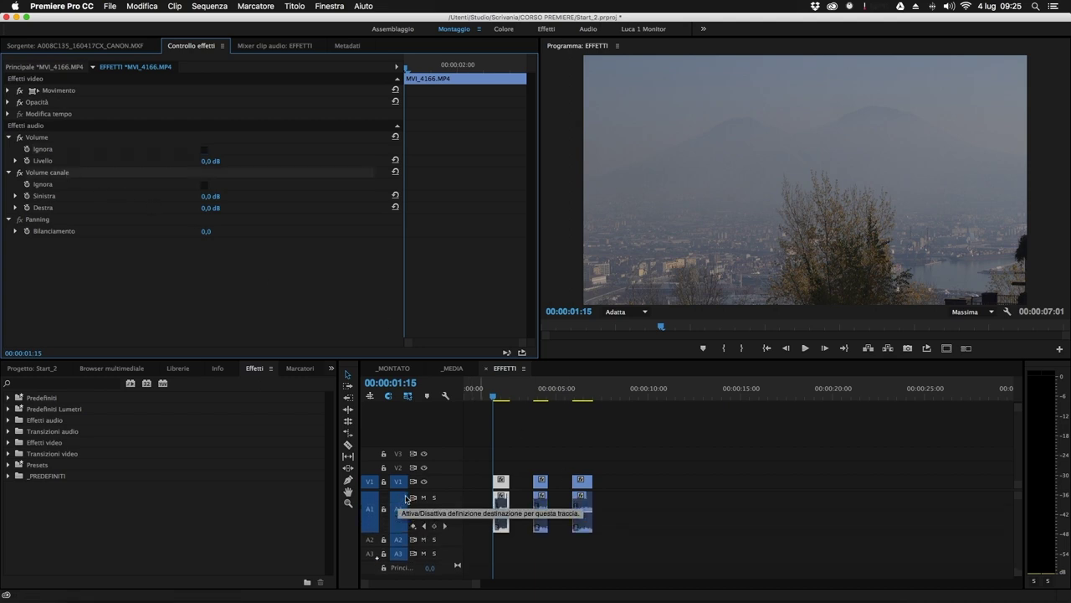
left_click(544, 426)
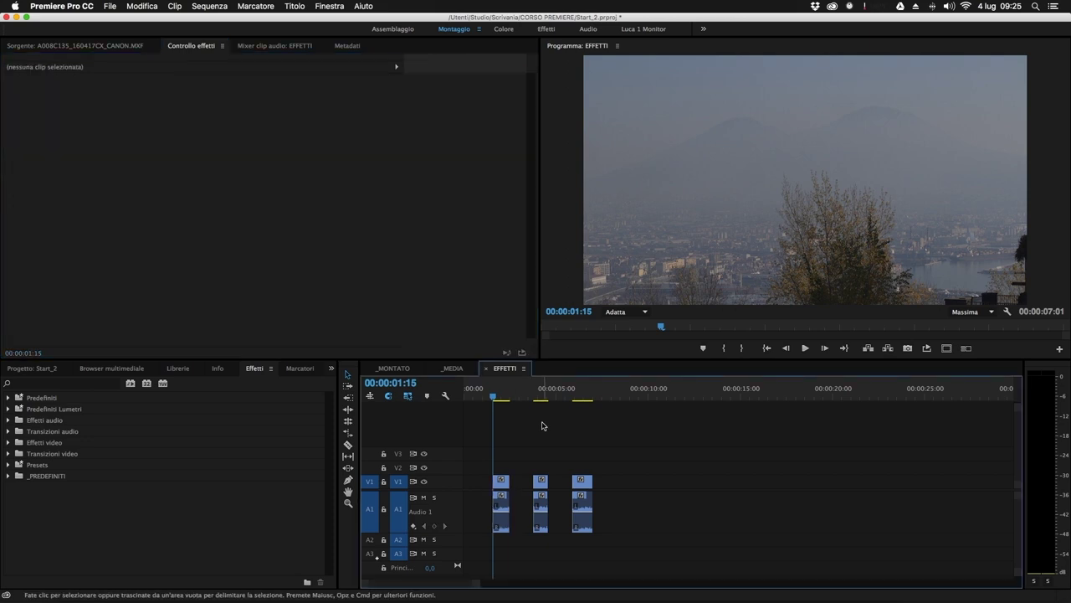
key("=")
key("=")
key("=")
mouse_move(744, 397)
left_mouse_down()
mouse_move(795, 397)
mouse_move(757, 400)
left_mouse_up()
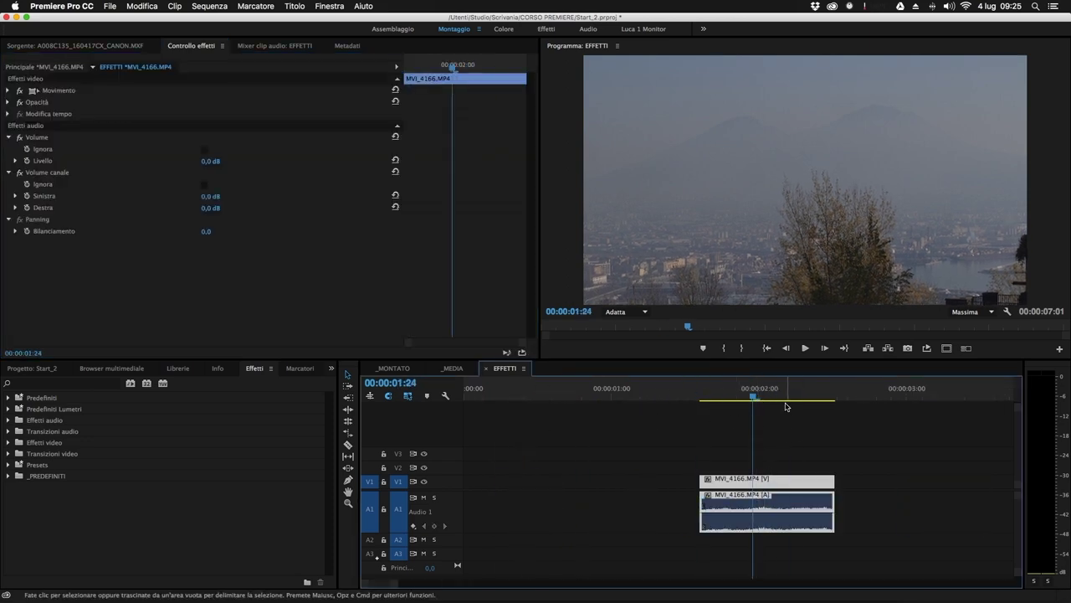
Step: Reset the Sinistra level to 0,0 dB and re-enable the Volume canale effect
left_click(210, 201)
left_click_drag(216, 197, 211, 208)
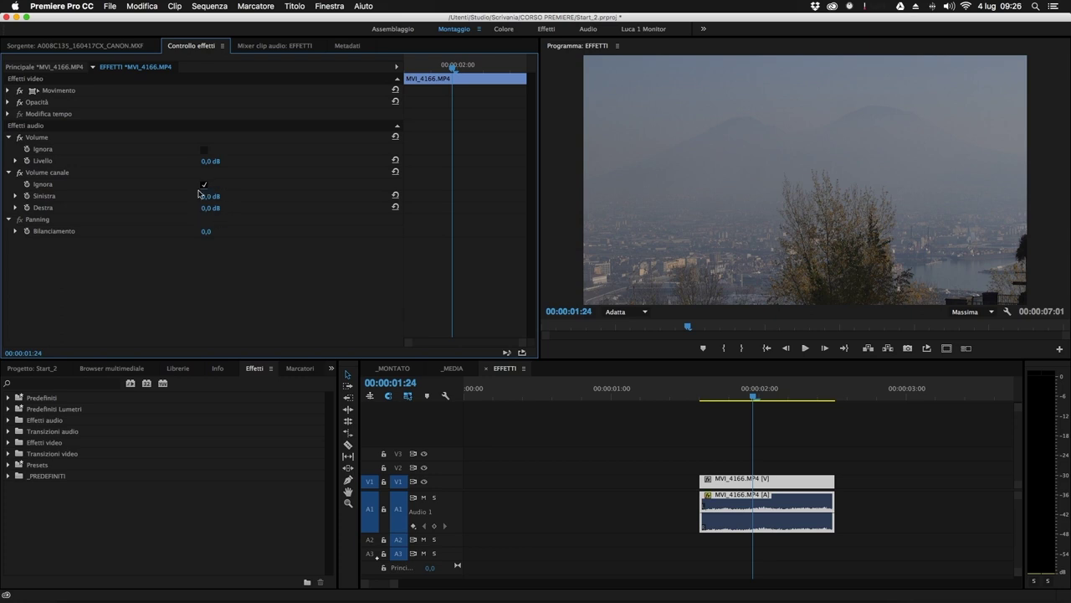
left_click(204, 185)
Step: Reveal the Bilanciamento slider, try panning both ways, then set balance to 0,0
left_click(15, 232)
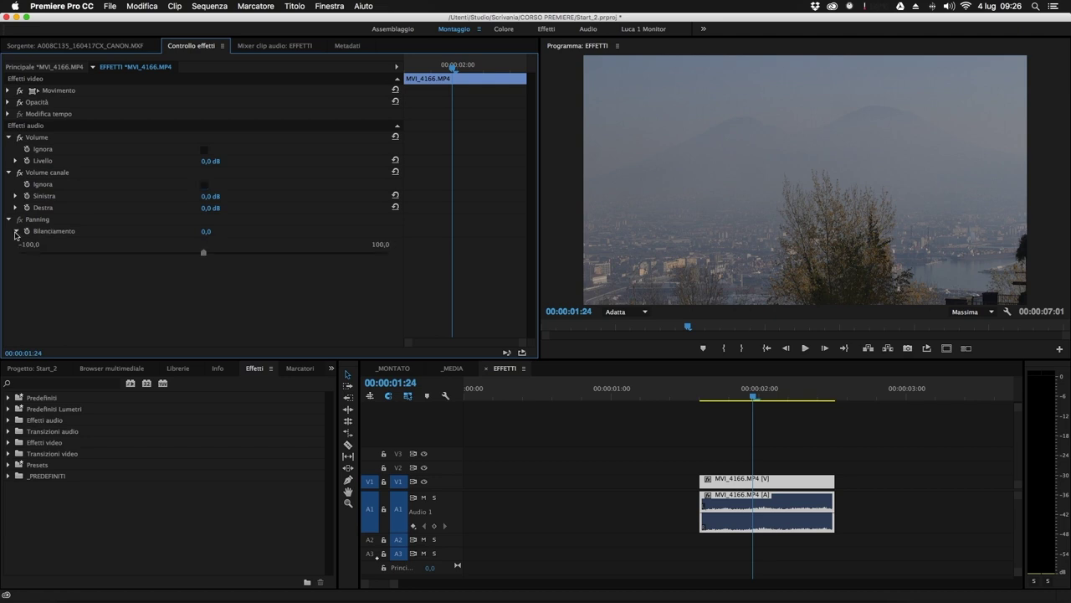
left_click_drag(208, 255, 425, 272)
left_click(206, 255)
left_click(209, 232)
type("0")
key("Return")
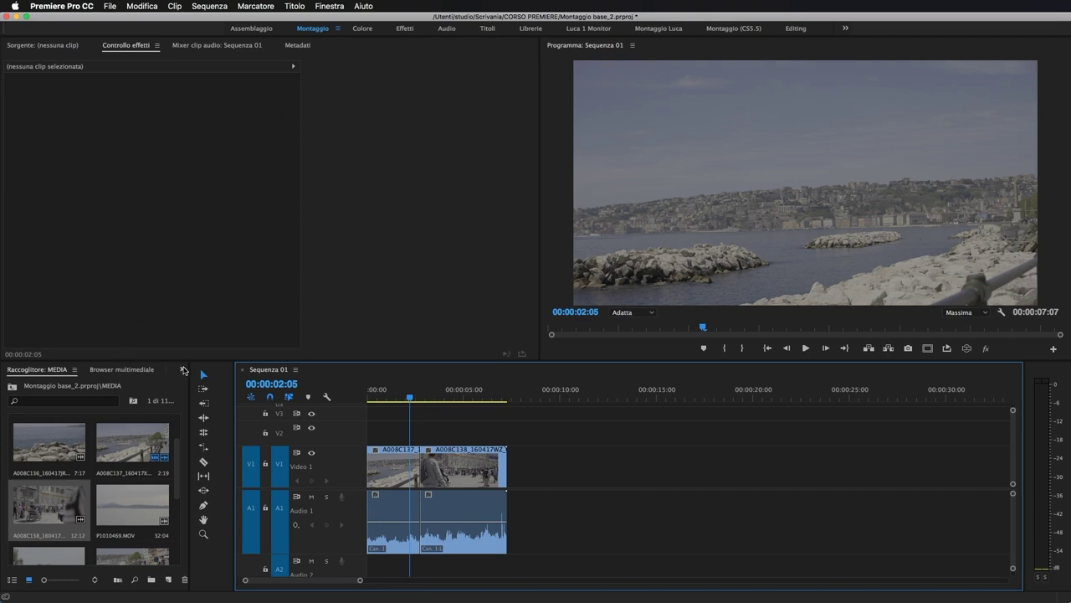
Step: Widen the bin, list the video effects folders, and show A008C137's motion, opacity and speed settings
left_click_drag(191, 394, 315, 396)
key("shift+7")
scroll(86, 453, "down", 6)
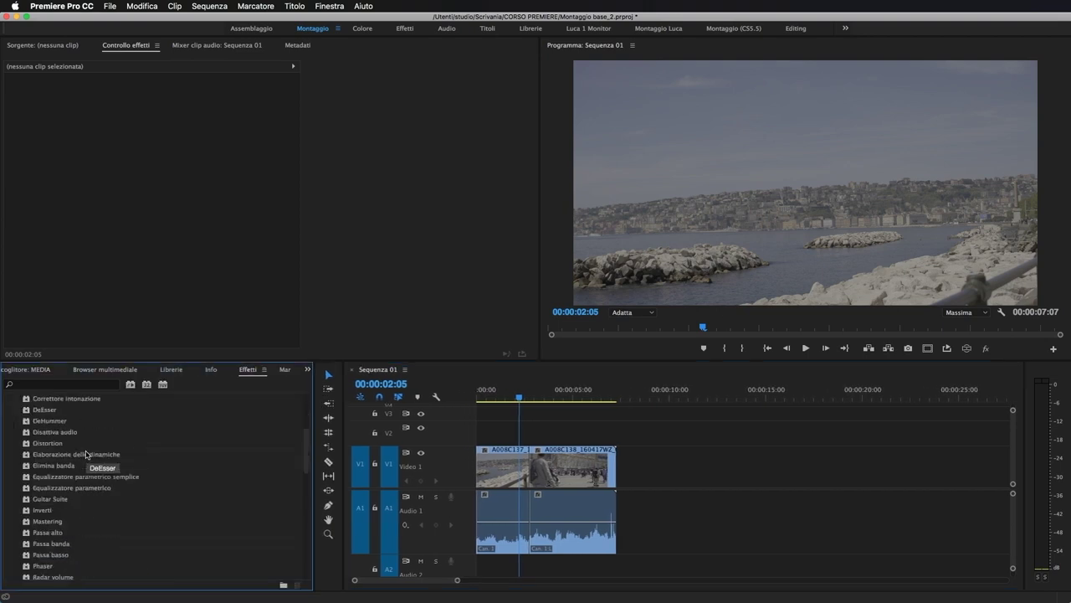
scroll(86, 453, "down", 10)
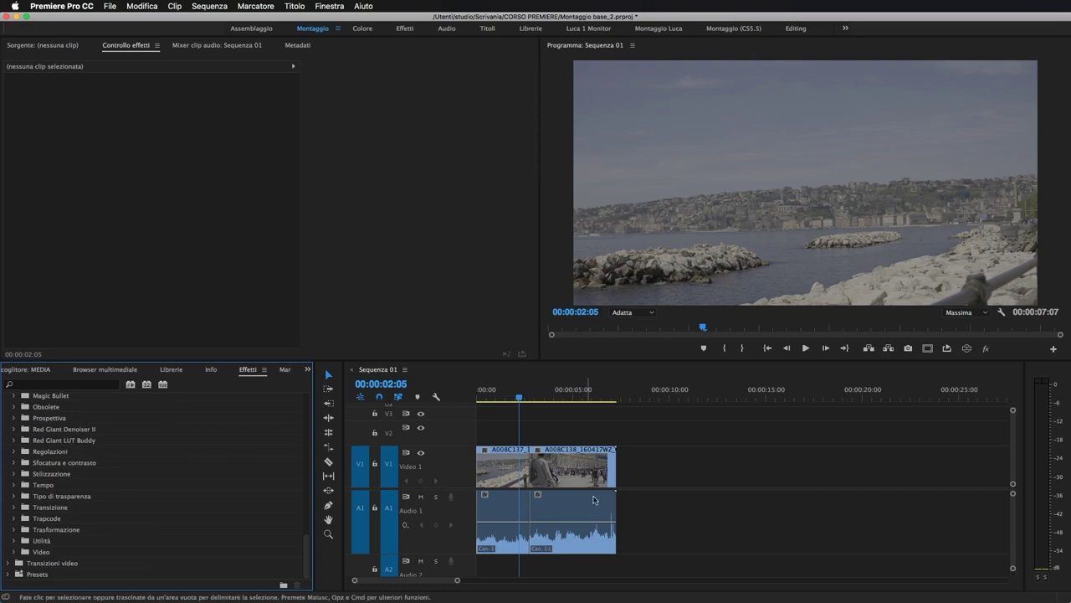
left_click(500, 482)
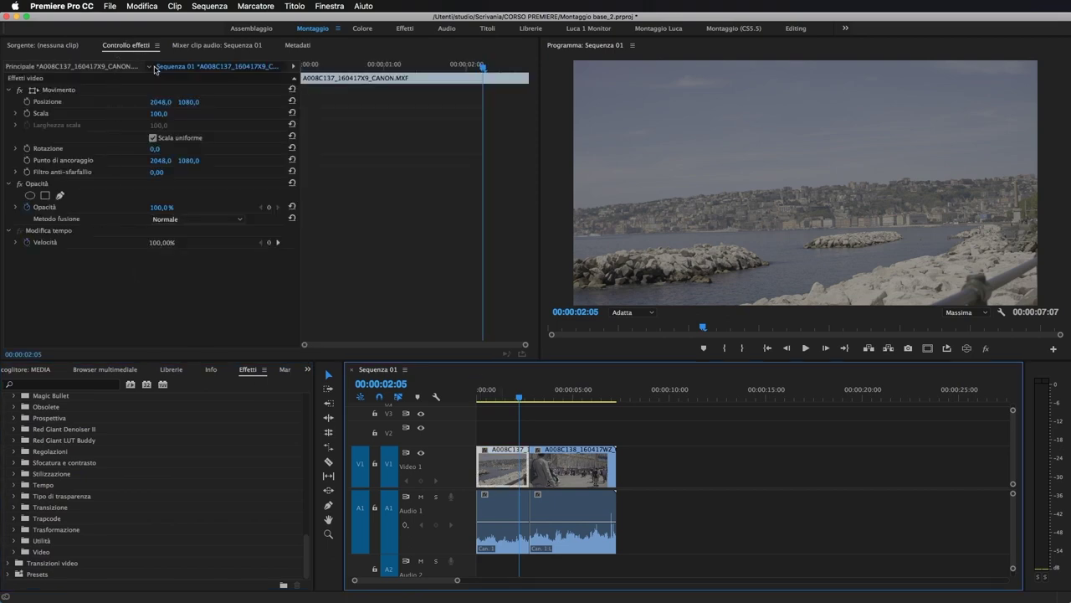
left_click(871, 548)
Step: Inspect the Movimento and audio settings of clips A008C137 and A008C138
left_click(66, 91)
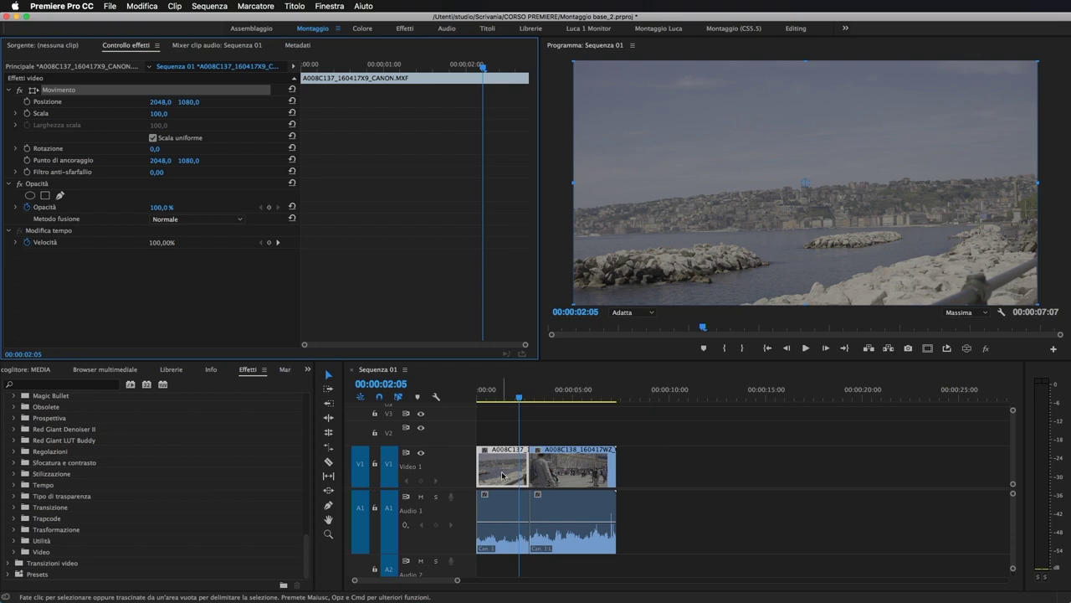
left_click(506, 512)
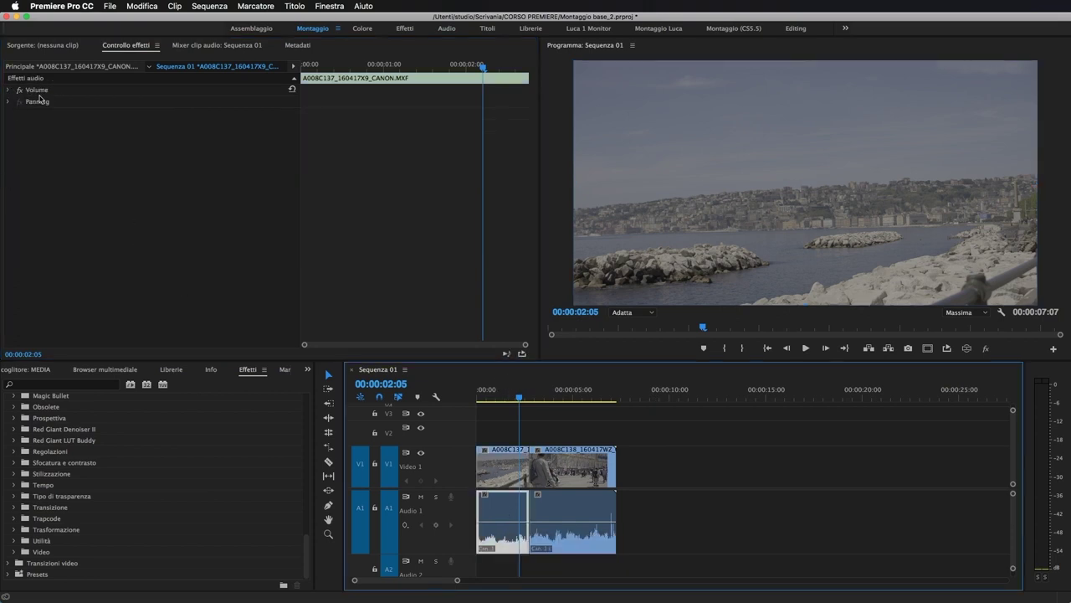
left_click(555, 470)
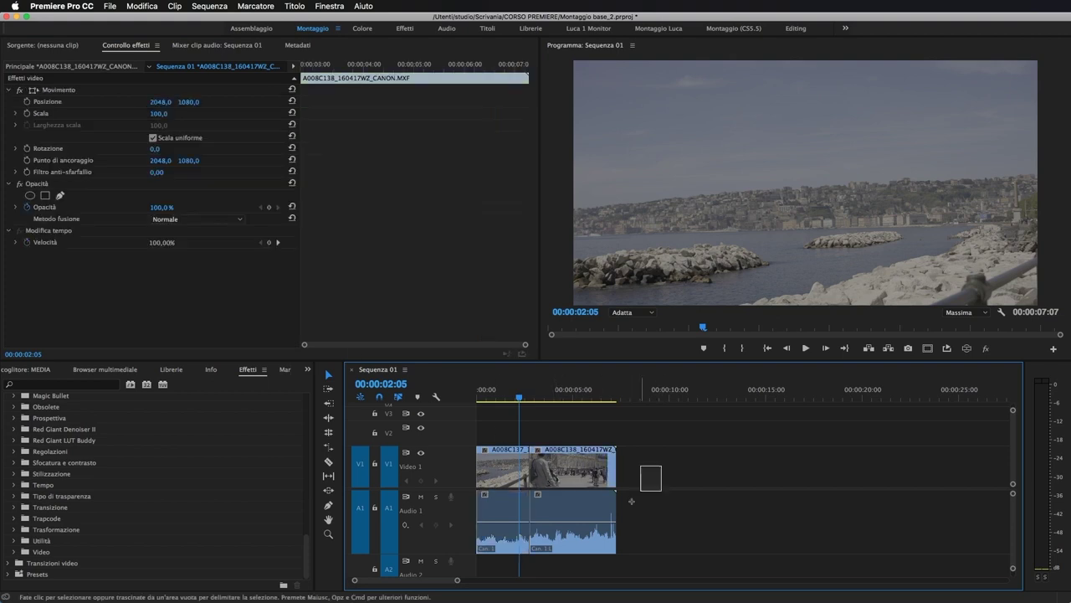
left_click_drag(631, 501, 601, 534)
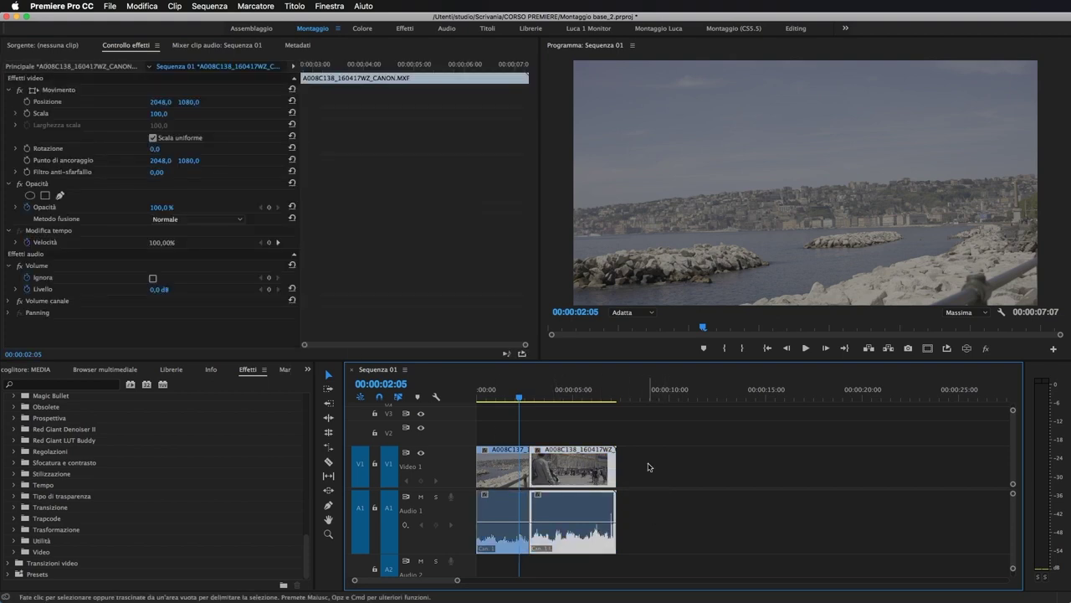
left_click(662, 488)
left_click(578, 462)
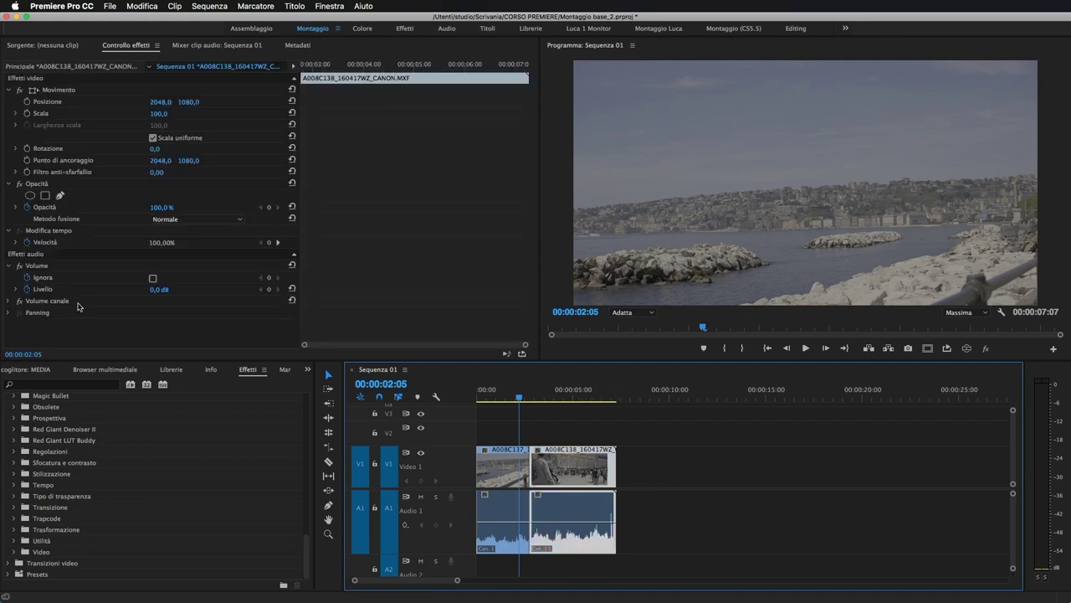
Step: Play back briefly to 00:00:01:16 and confirm A008C138's audio Livello at -7.1 dB
left_click(730, 472)
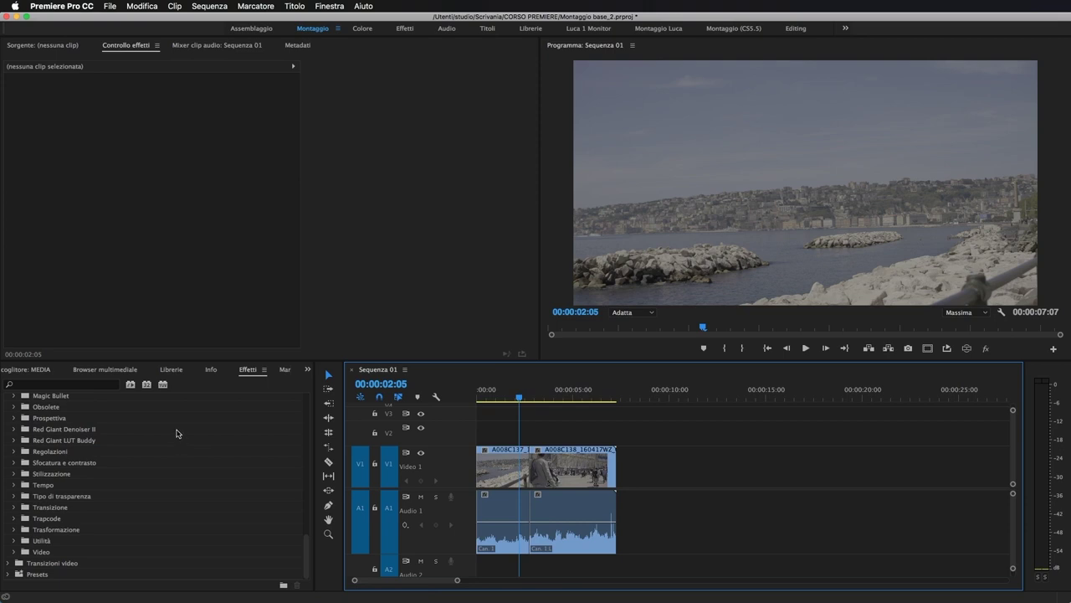
key("j")
key("k")
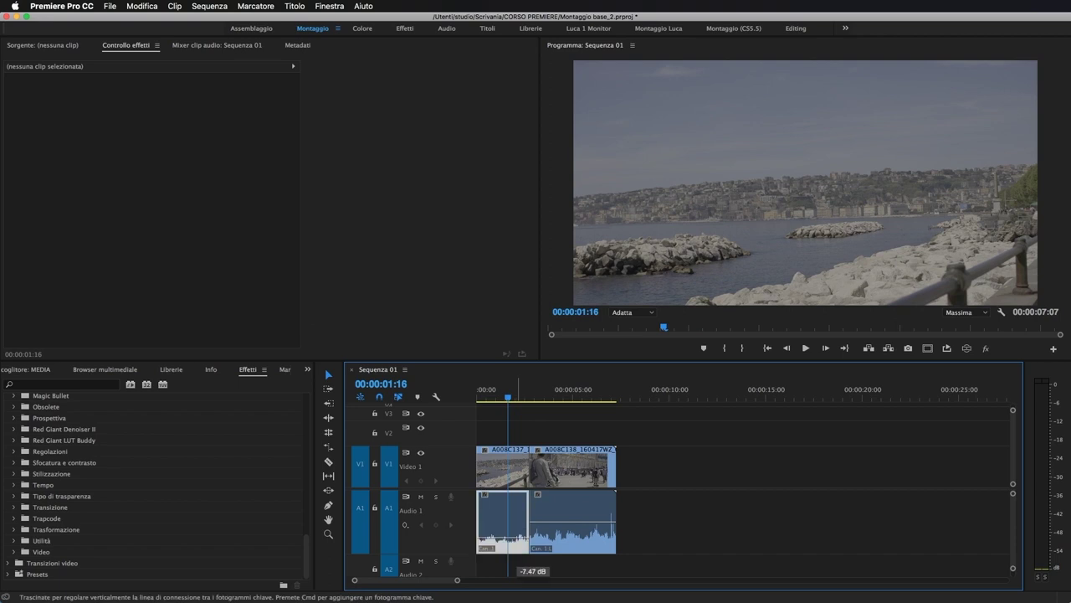
left_click(578, 512)
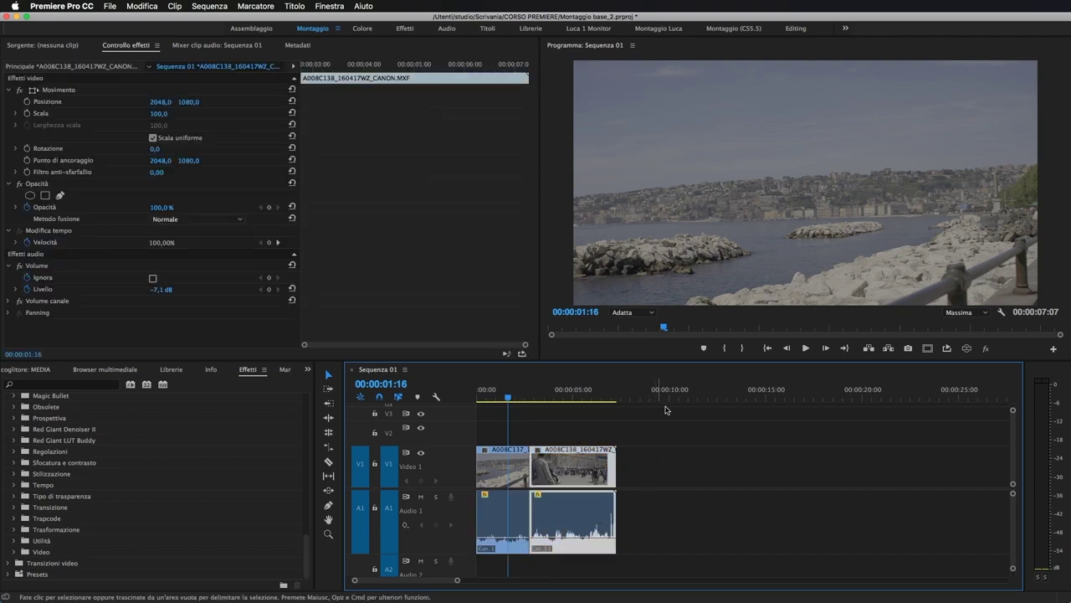
left_click(688, 453)
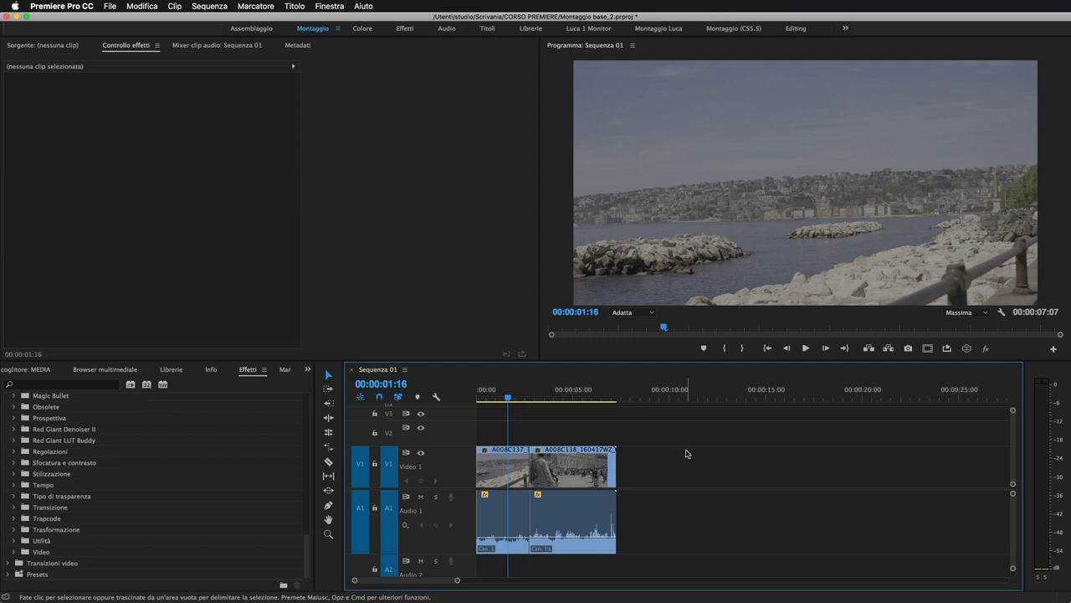
Step: Collapse the audio effect folders, search for 'curve', and select Curve RGB under Obsolete
left_click_drag(311, 556, 314, 508)
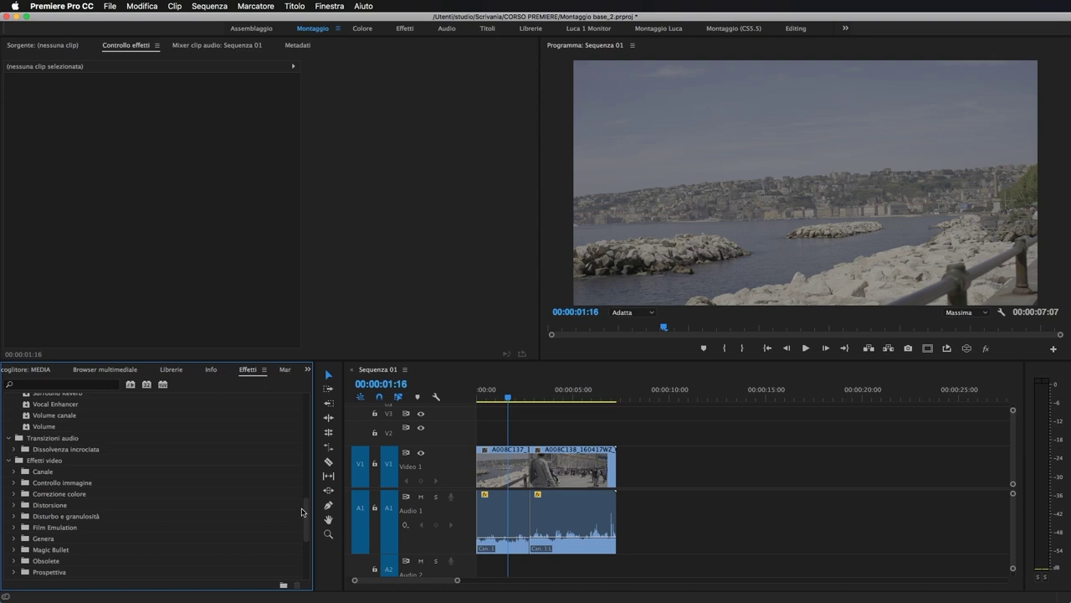
scroll(77, 472, "up", 5)
scroll(77, 472, "up", 5)
left_click(9, 421)
left_click(79, 385)
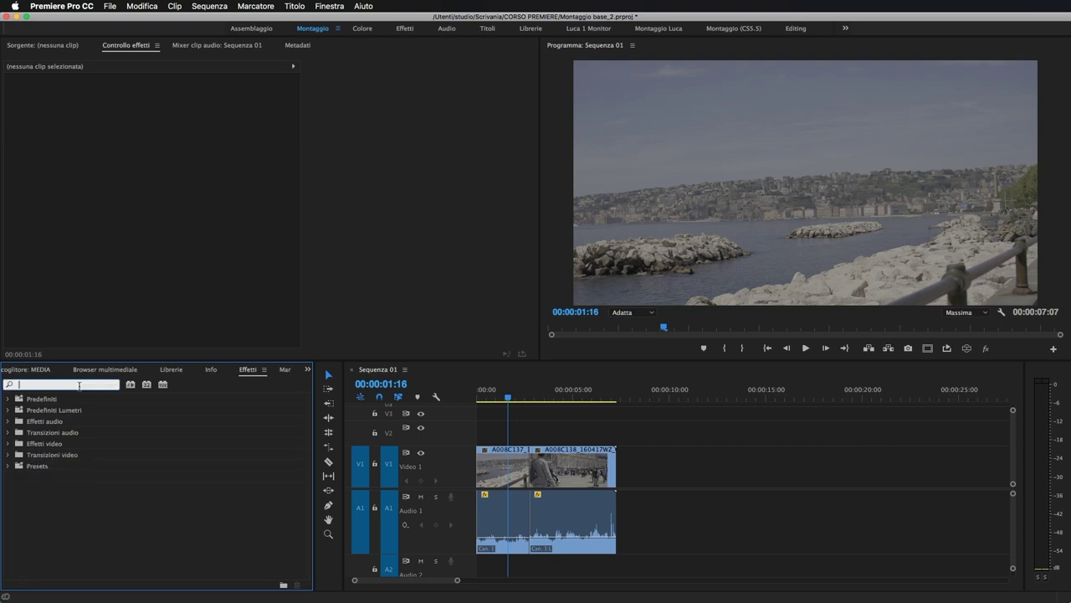
type("curve")
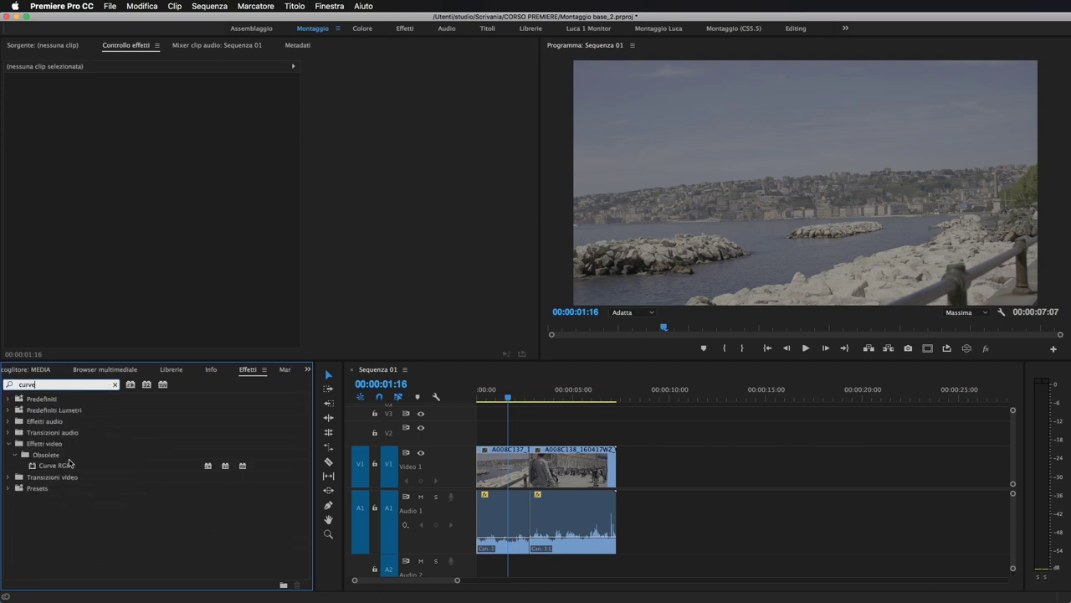
left_click(61, 466)
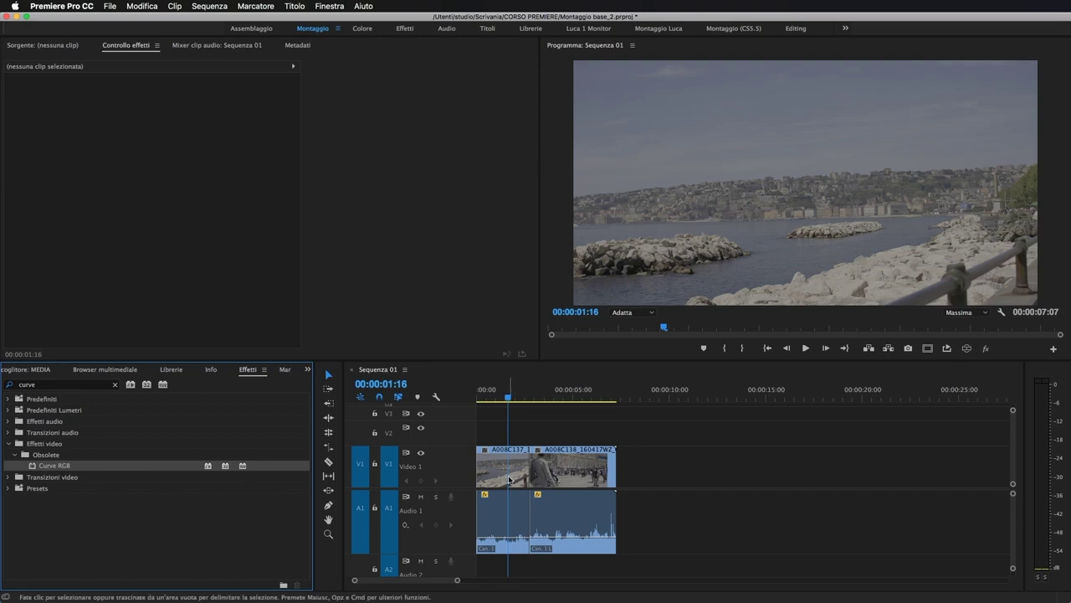
Step: Apply Curve RGB to A008C137 and shape an S-curve on the Principale master curve
left_click_drag(57, 465, 505, 467)
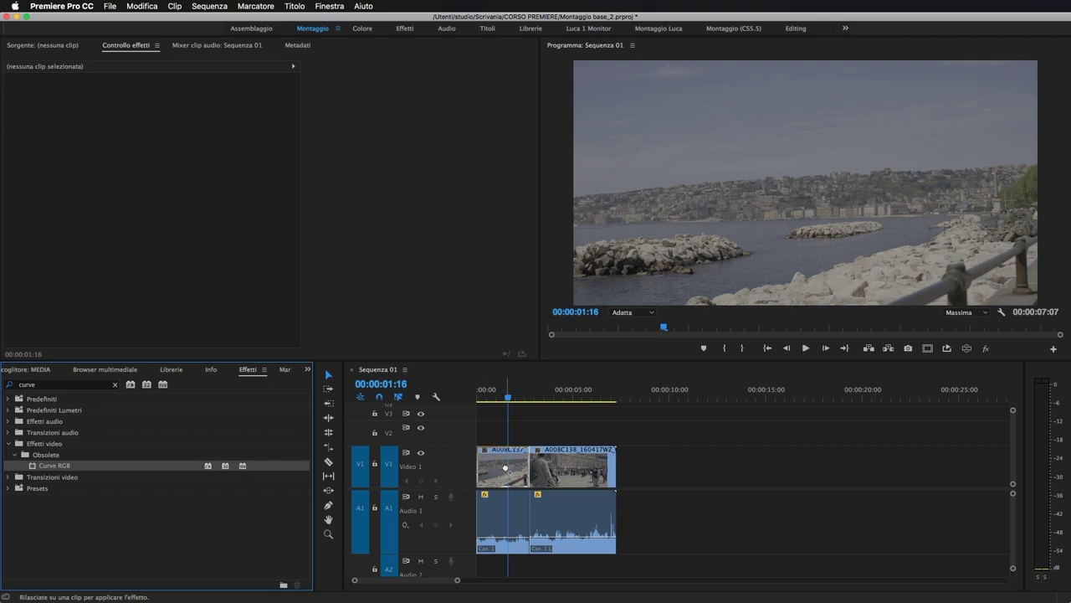
mouse_move(504, 467)
left_mouse_down()
mouse_move(493, 466)
mouse_move(599, 466)
mouse_move(511, 469)
mouse_move(515, 520)
mouse_move(569, 511)
mouse_move(543, 516)
mouse_move(570, 521)
mouse_move(514, 525)
mouse_move(578, 518)
mouse_move(511, 512)
mouse_move(571, 524)
mouse_move(586, 511)
mouse_move(580, 540)
mouse_move(591, 457)
mouse_move(588, 522)
mouse_move(575, 526)
mouse_move(502, 466)
left_mouse_up()
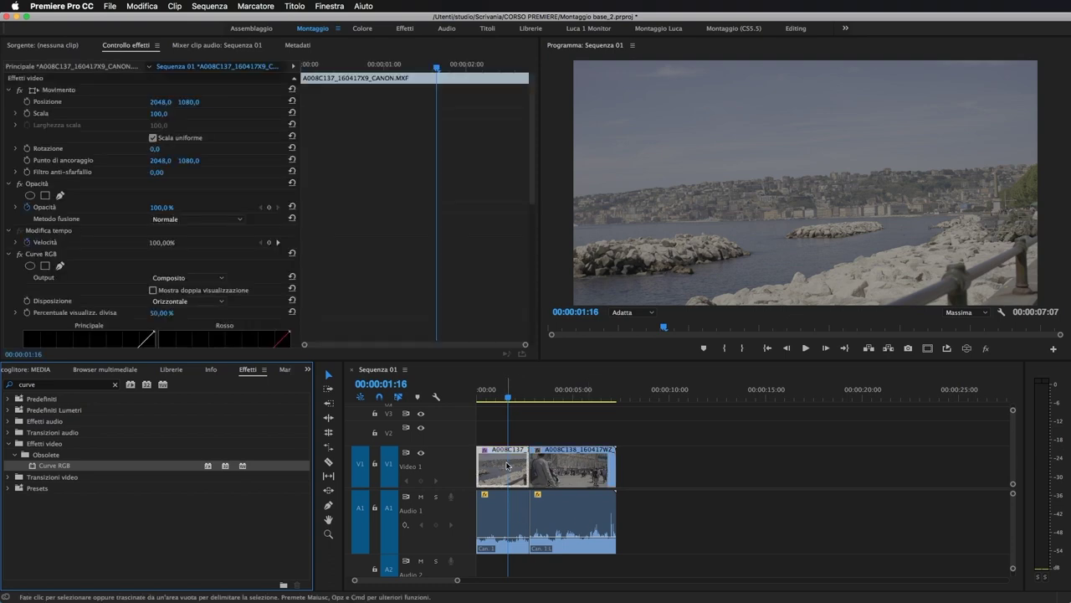
scroll(222, 230, "down", 5)
scroll(223, 230, "down", 2)
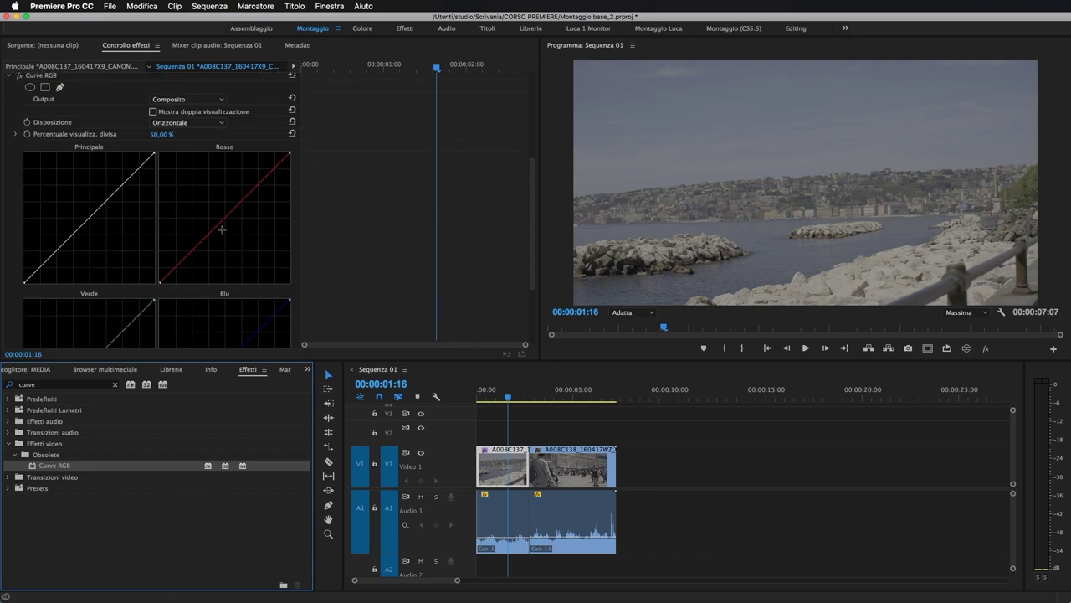
left_click_drag(62, 246, 61, 254)
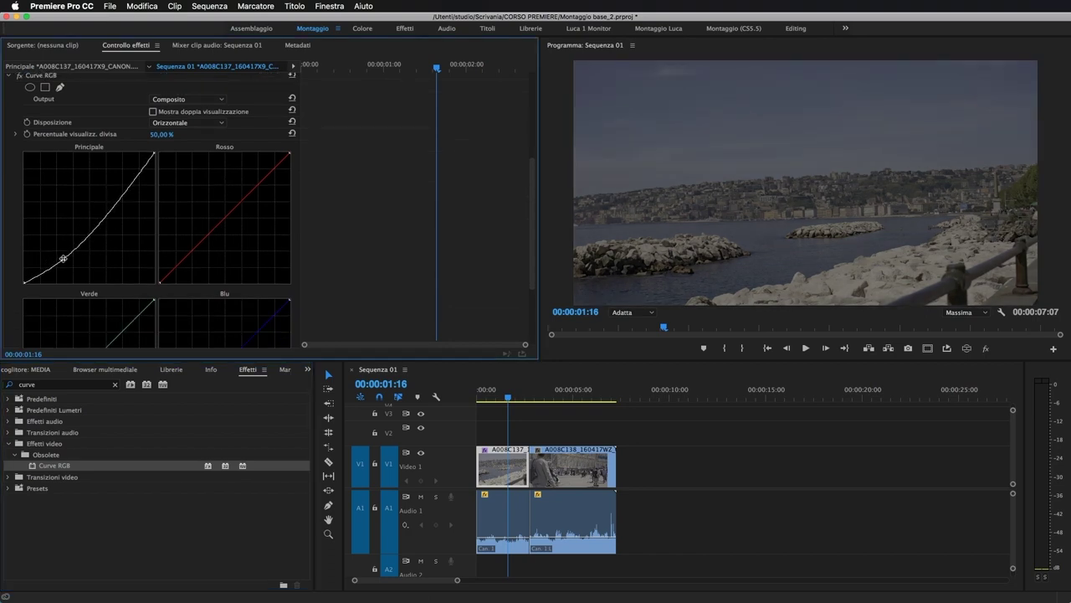
left_click_drag(121, 199, 123, 169)
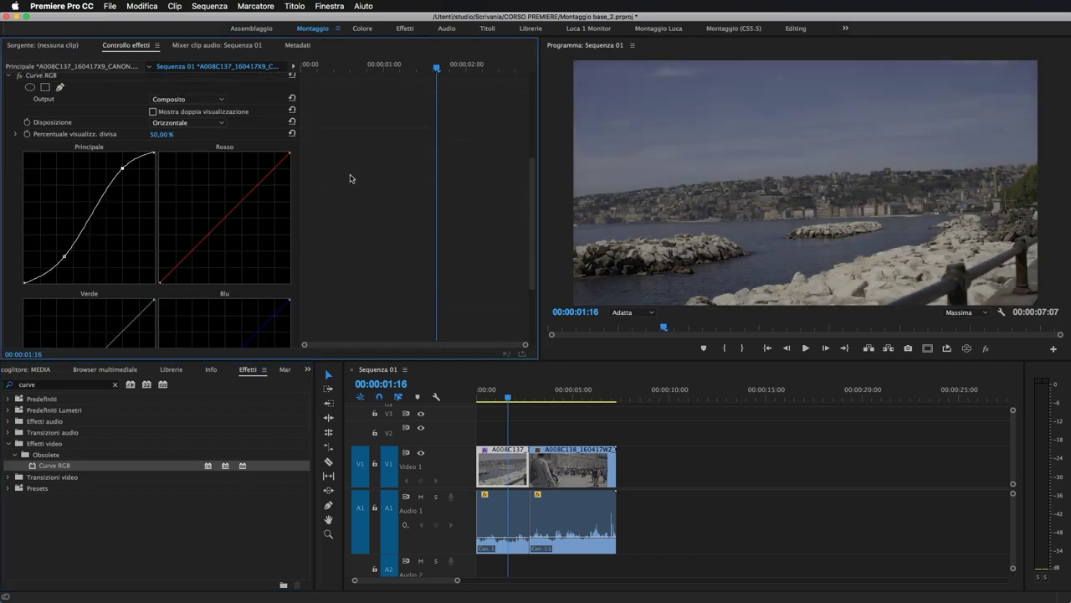
scroll(353, 179, "down", 2)
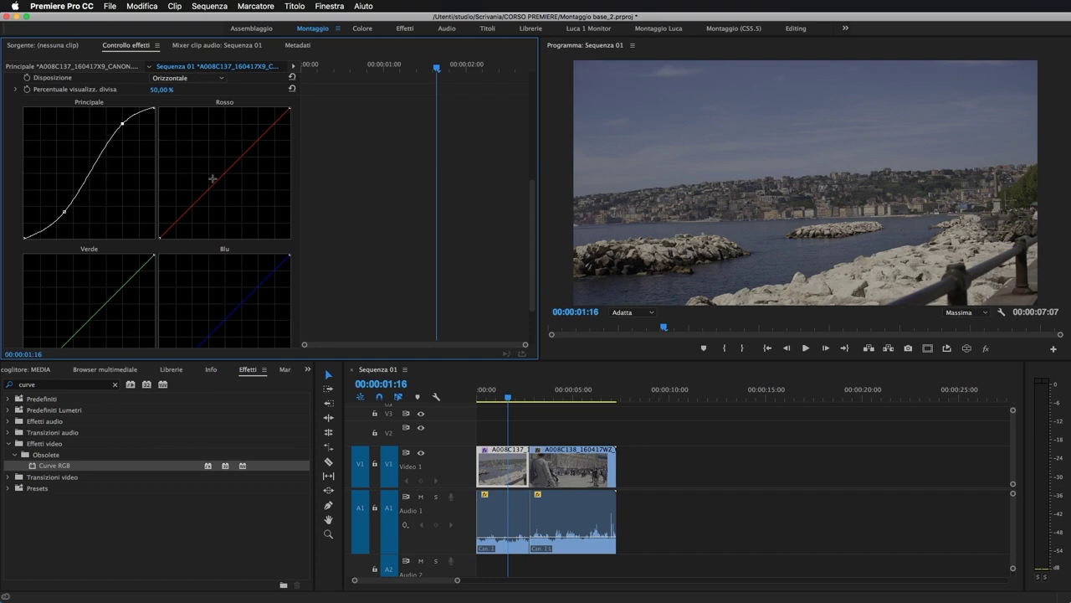
scroll(147, 299, "down", 1)
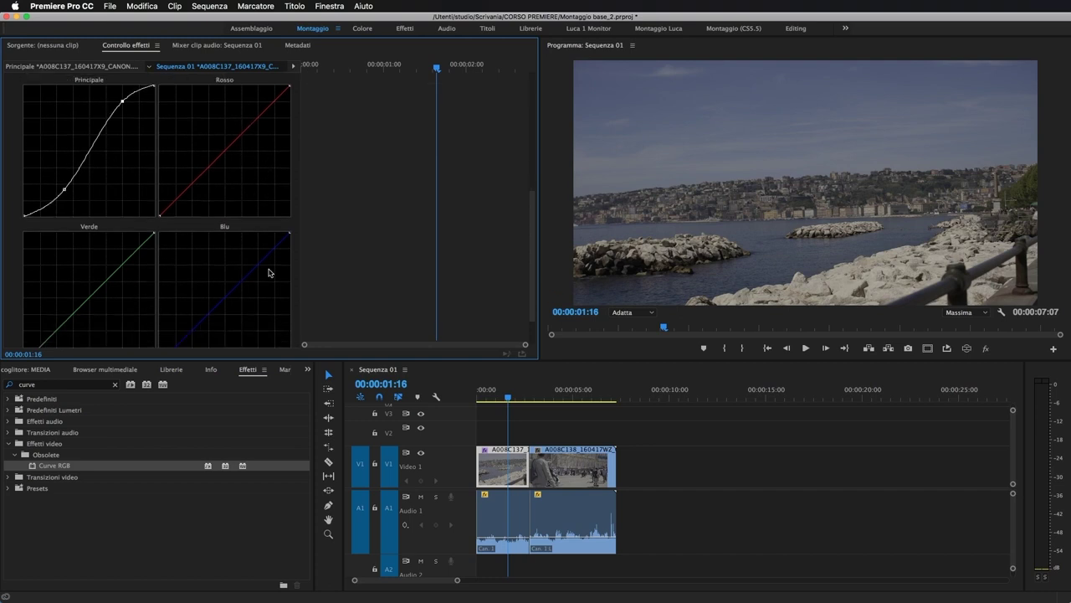
scroll(276, 278, "up", 3)
left_click_drag(123, 178, 109, 179)
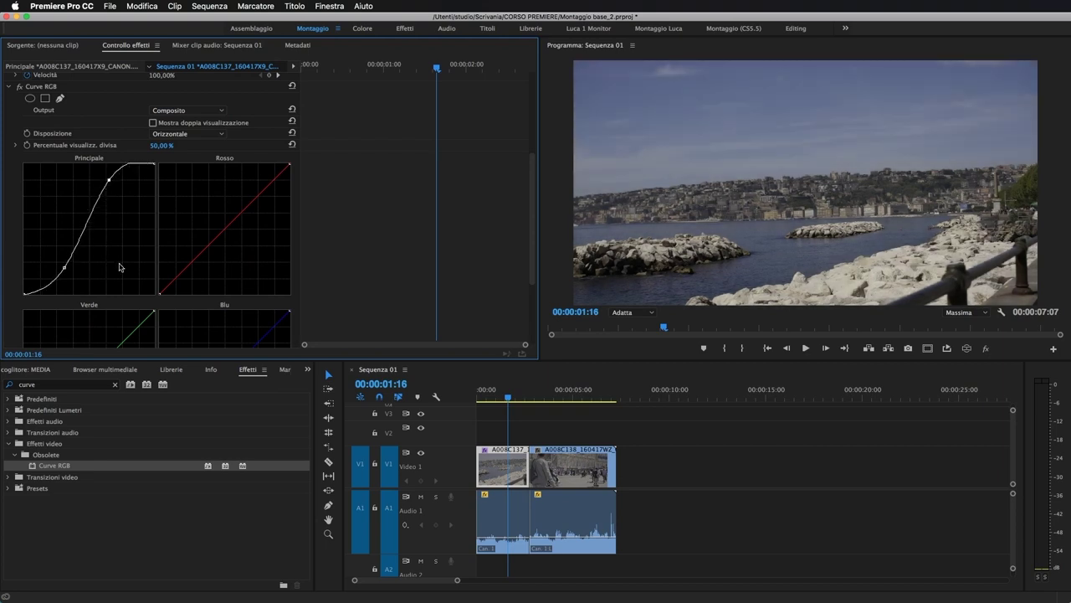
Step: Pull the Rosso and Blu curves slightly down and step the playhead back one frame
left_click_drag(223, 229, 225, 233)
scroll(331, 280, "down", 1)
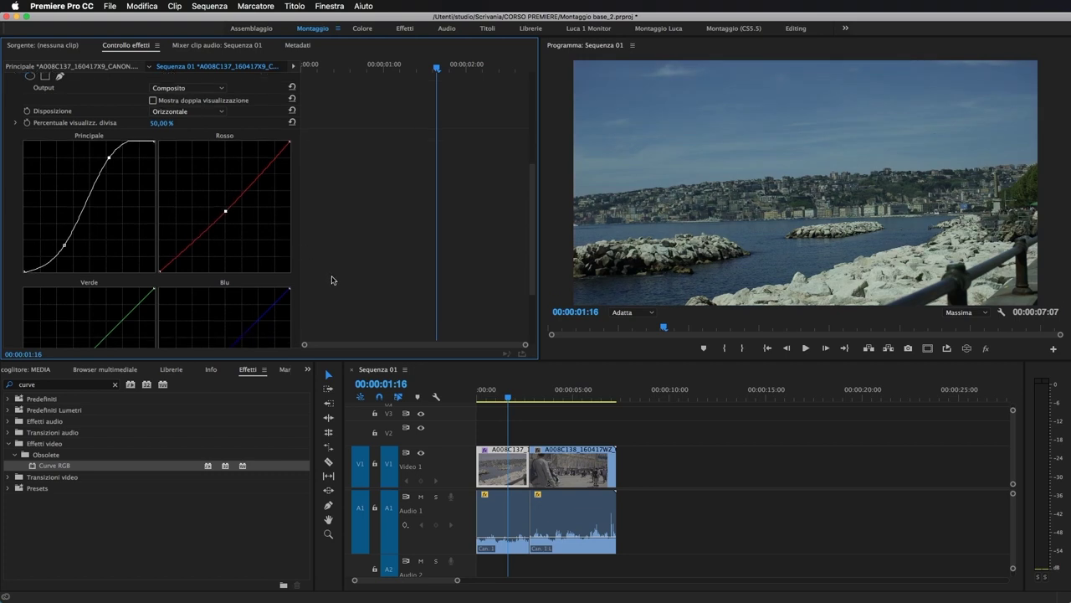
scroll(331, 279, "down", 1)
left_click_drag(223, 323, 225, 327)
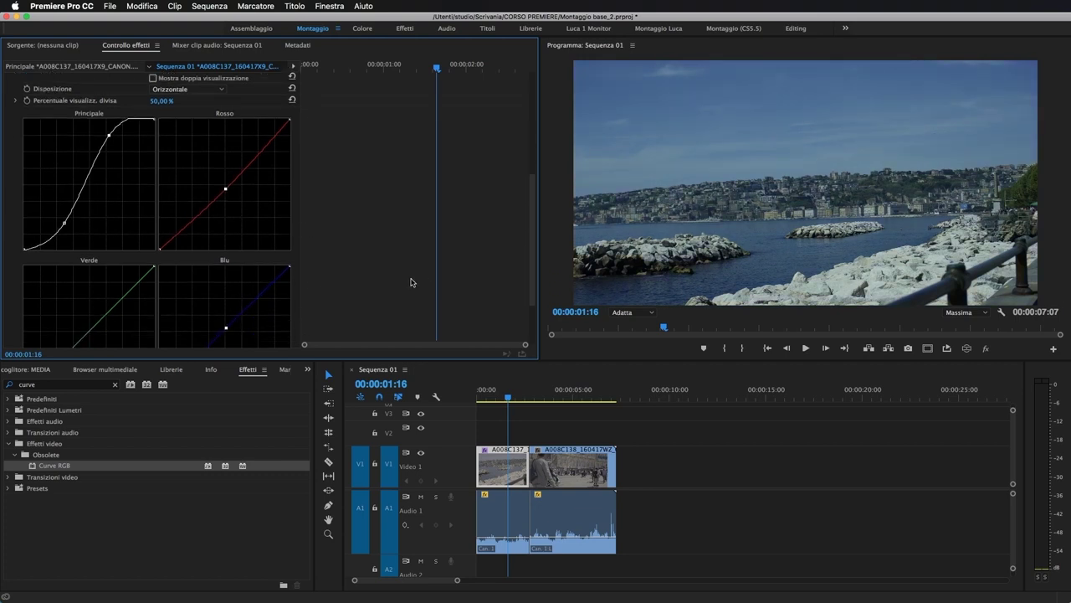
scroll(369, 271, "up", 5)
left_click(257, 243)
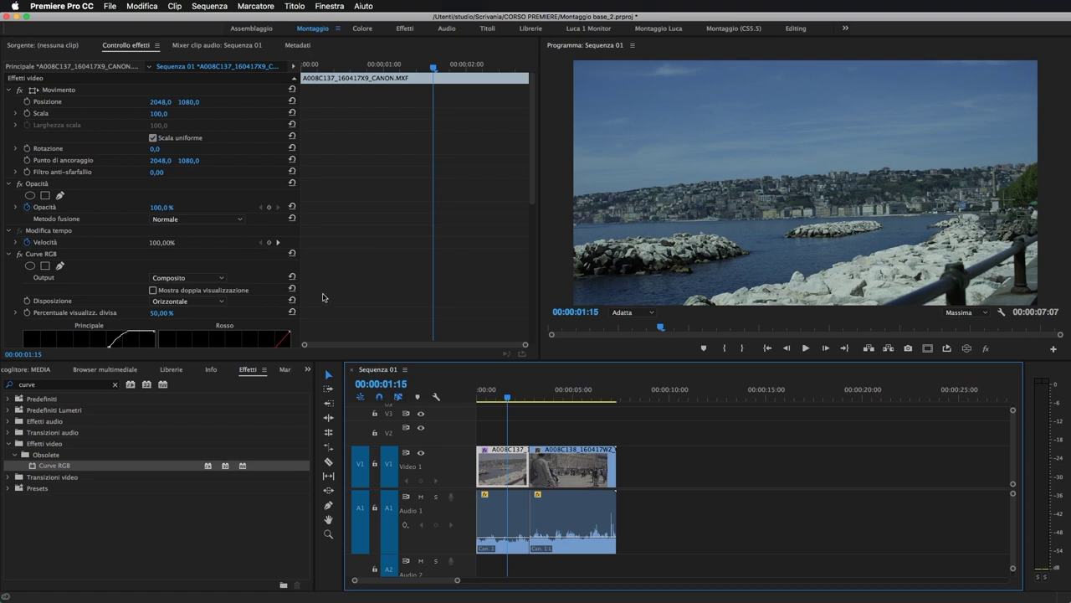
Step: Apply Curve RGB to the second clip, A008C138, at the street shot
left_click(572, 391)
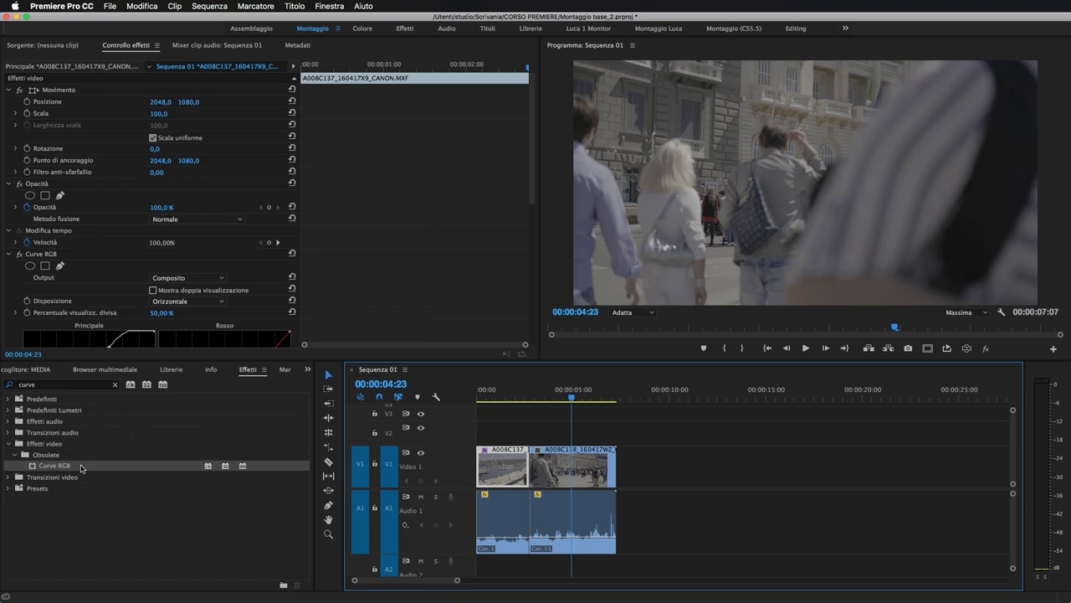
left_click_drag(71, 469, 580, 471)
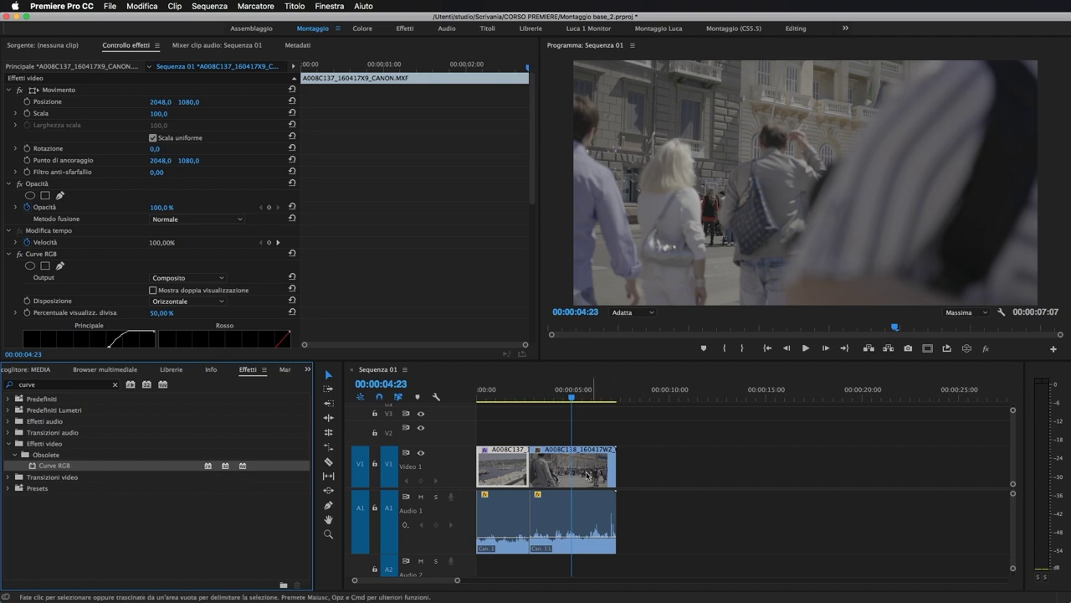
left_click(371, 487)
double_click(54, 466)
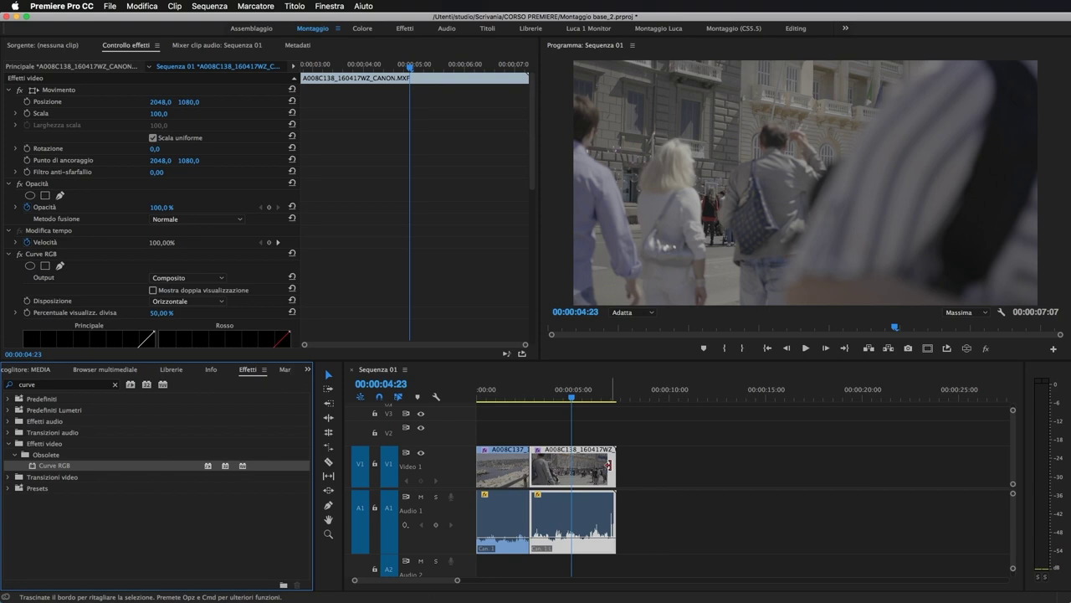
Step: Give A008C138 a gentler S-curve on the master and add a point on the red curve
scroll(324, 220, "down", 3)
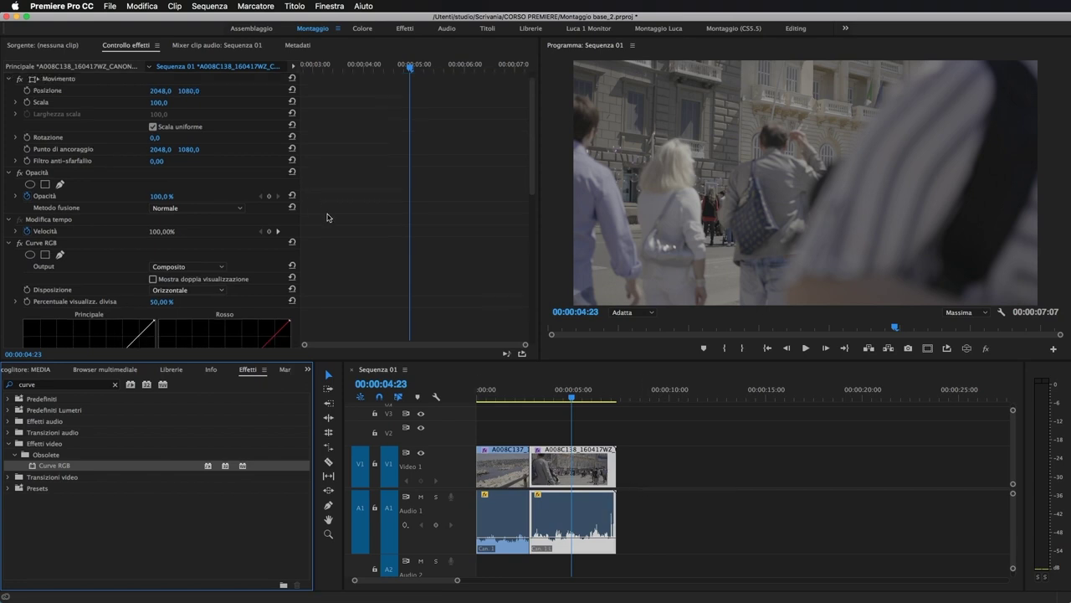
scroll(322, 221, "down", 3)
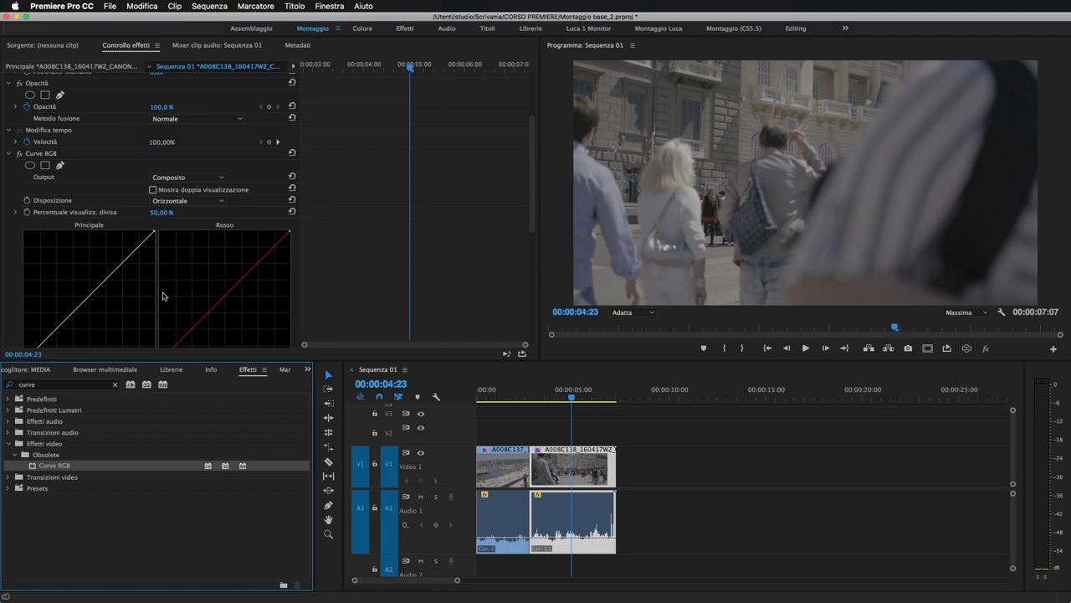
scroll(428, 290, "down", 3)
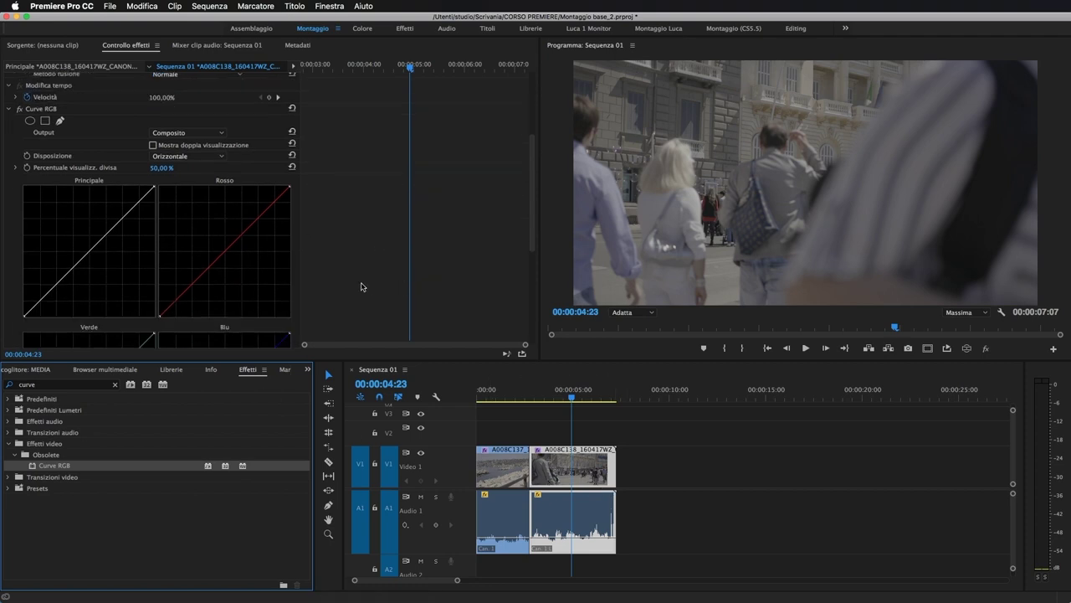
scroll(98, 282, "down", 1)
left_click_drag(65, 263, 68, 278)
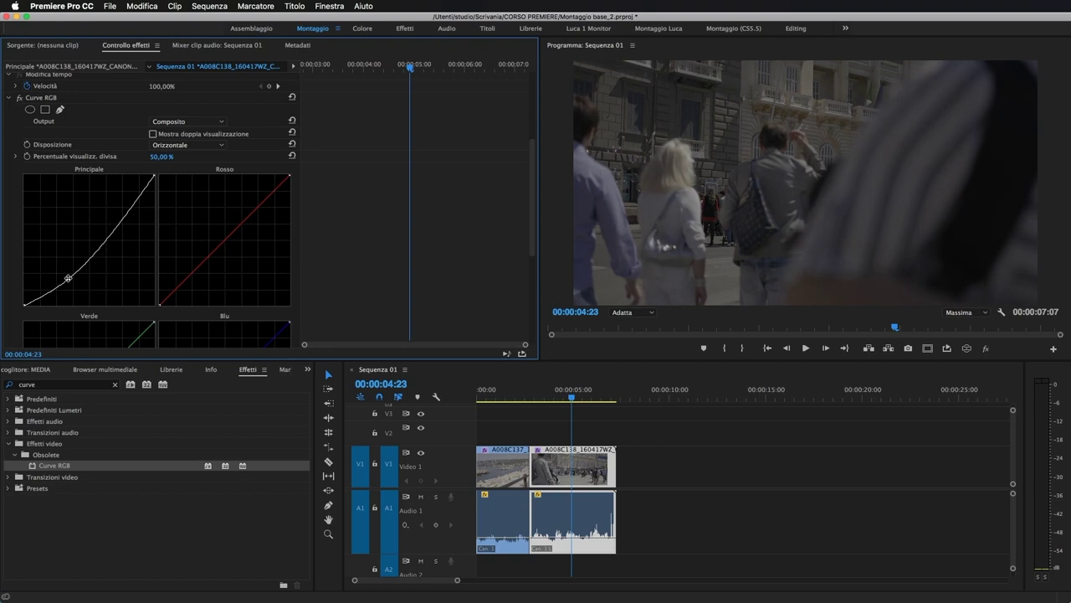
left_click_drag(127, 216, 127, 189)
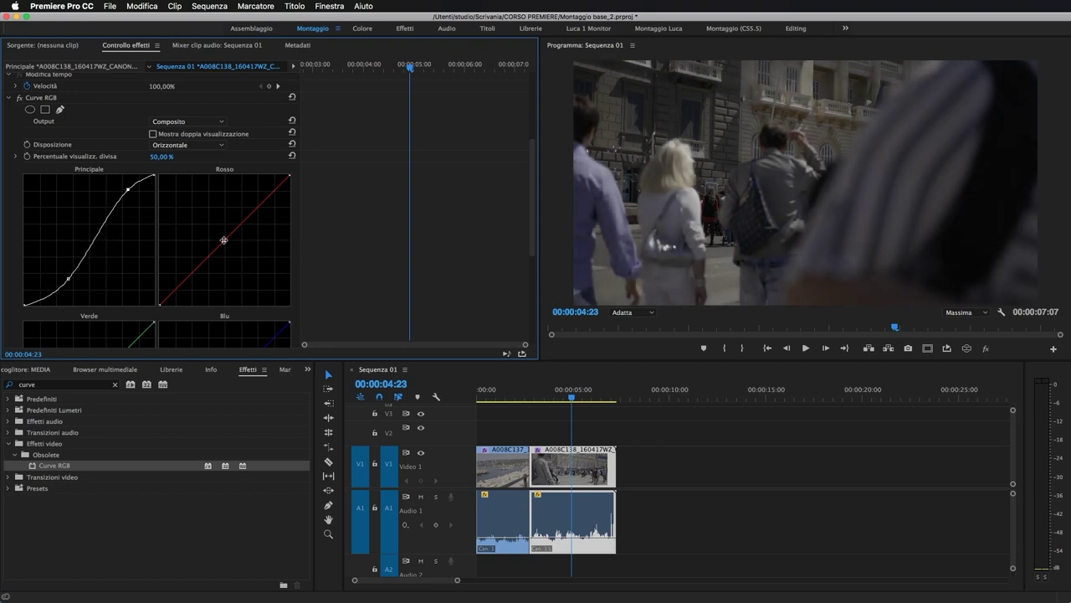
left_click(224, 241)
scroll(380, 254, "down", 2)
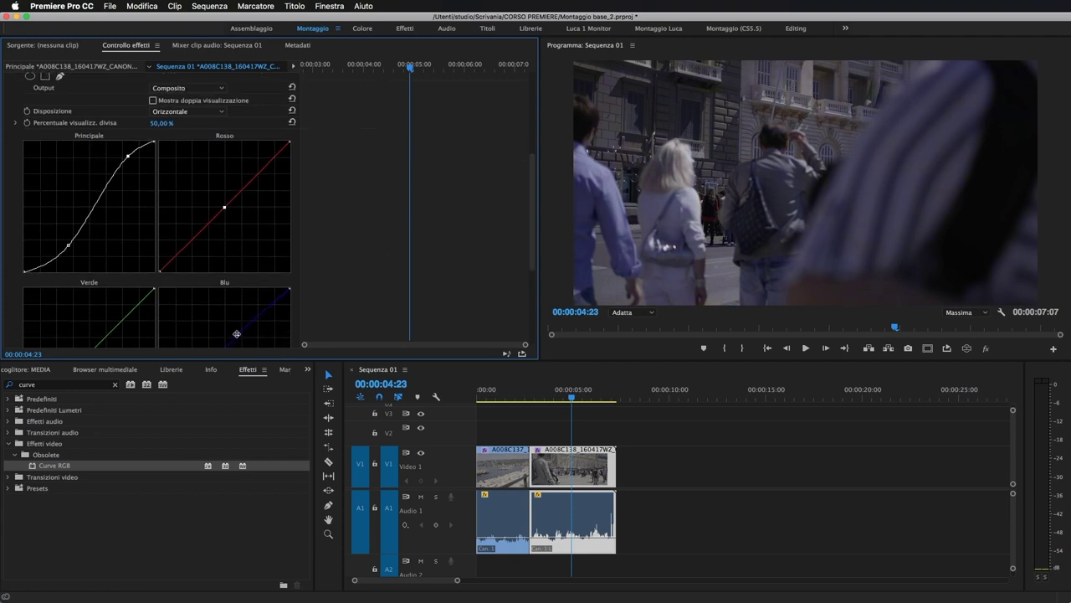
Step: Scrub to 00:00:04:02 and compare the Curve RGB graphs of both V1 clips
left_click(564, 395)
left_click_drag(564, 395, 555, 395)
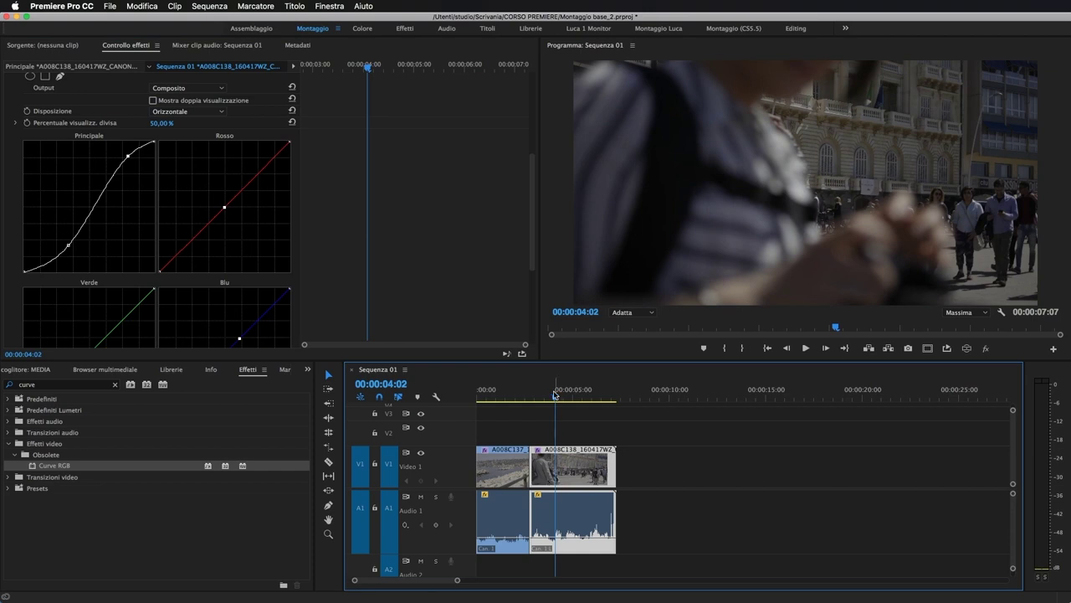
left_click(500, 477)
scroll(395, 328, "down", 5)
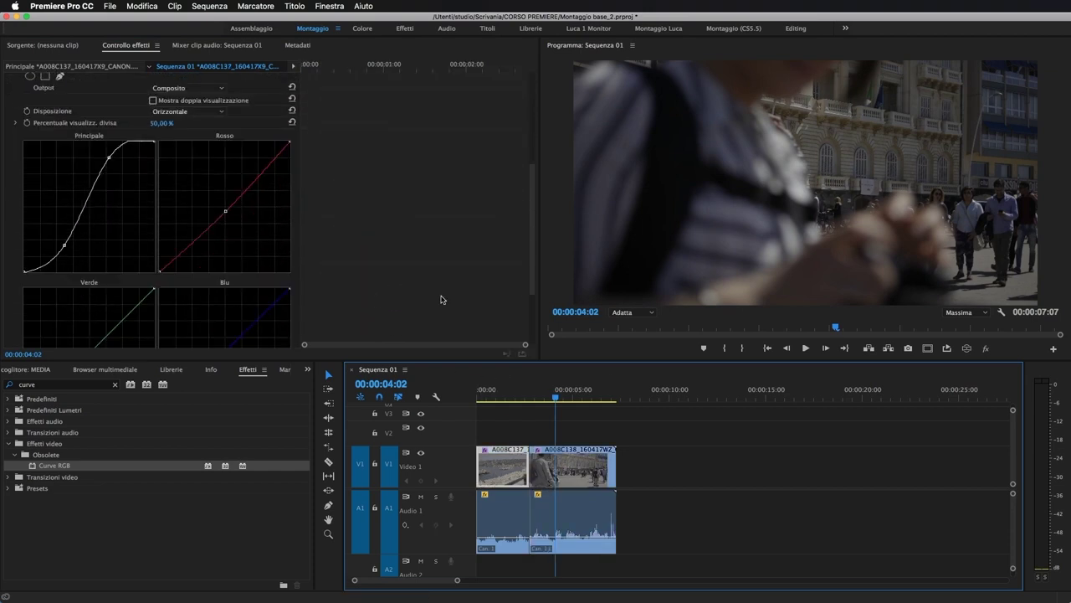
left_click(586, 468)
scroll(419, 271, "down", 5)
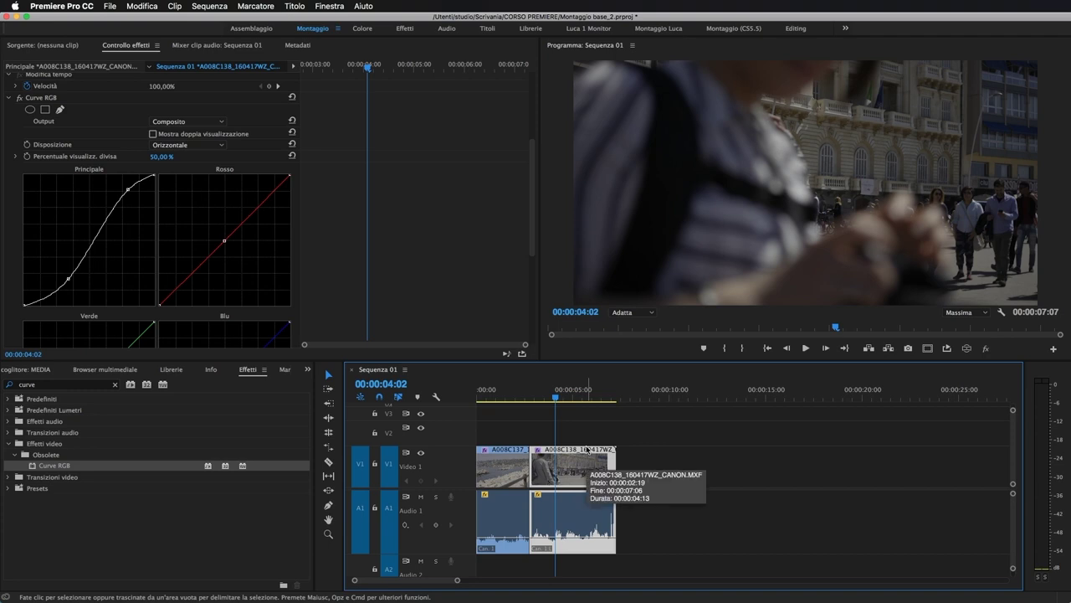
Step: Delete the Curve RGB effect from clip A008C138
scroll(414, 198, "up", 3)
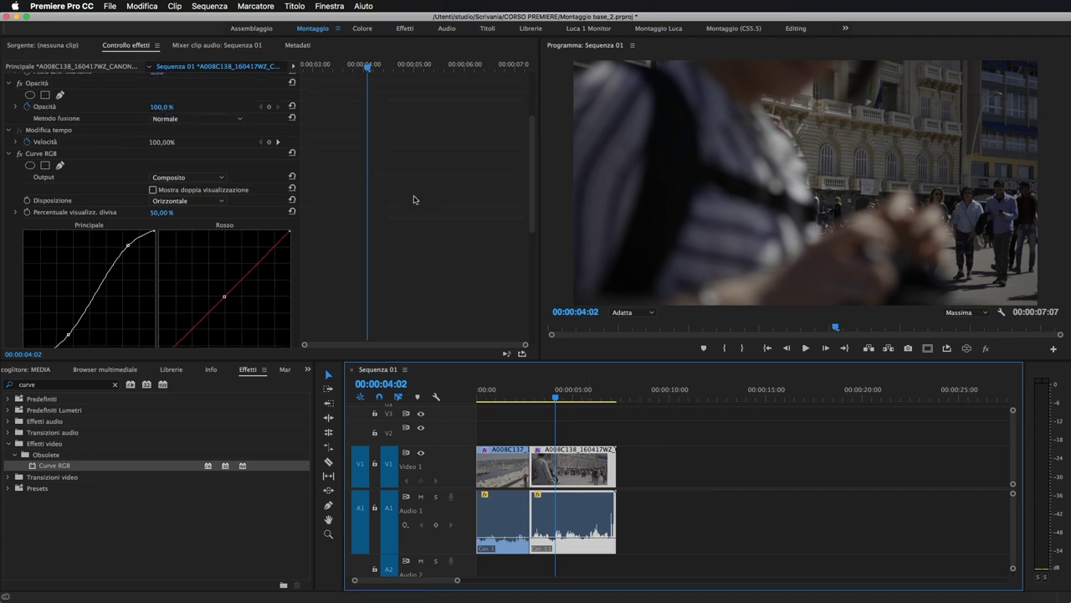
left_click(50, 198)
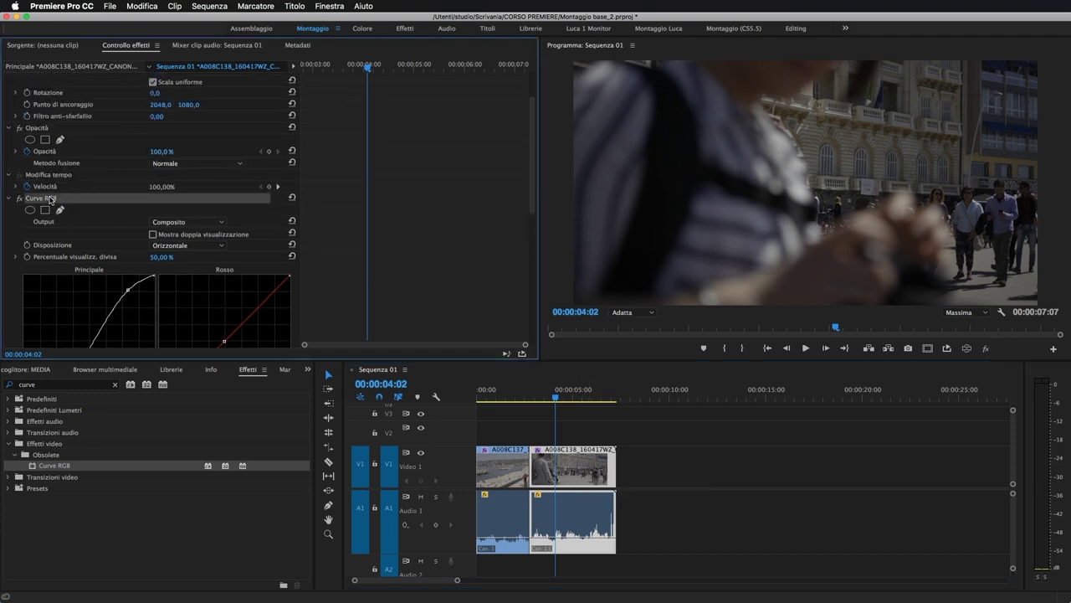
key("Delete")
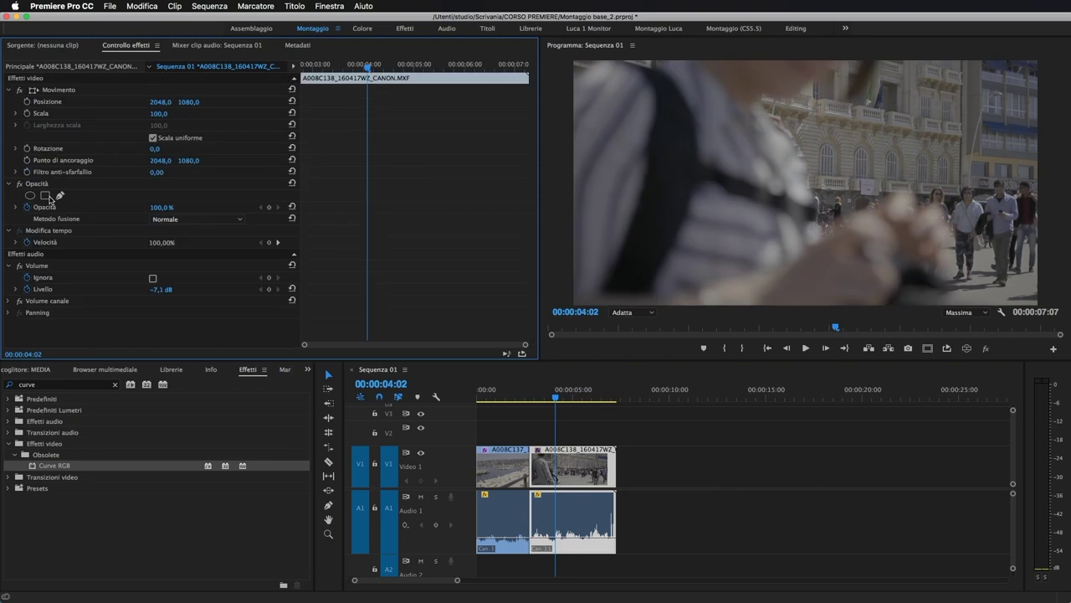
Step: Copy A008C137's Curve RGB via Modifica > Copia and paste it onto A008C138
left_click(493, 484)
left_click(37, 254)
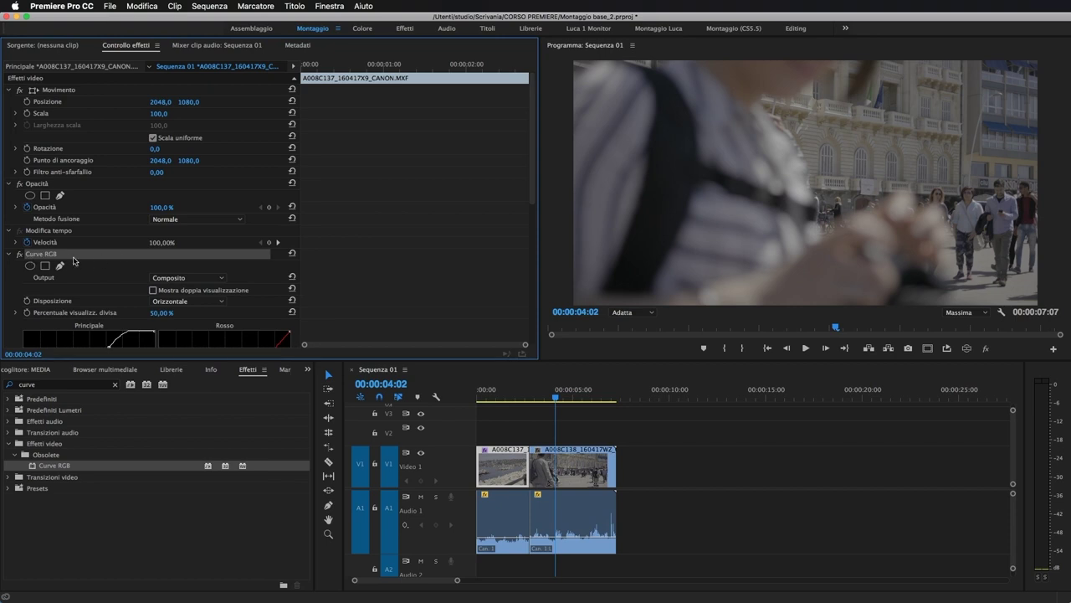
left_click(138, 6)
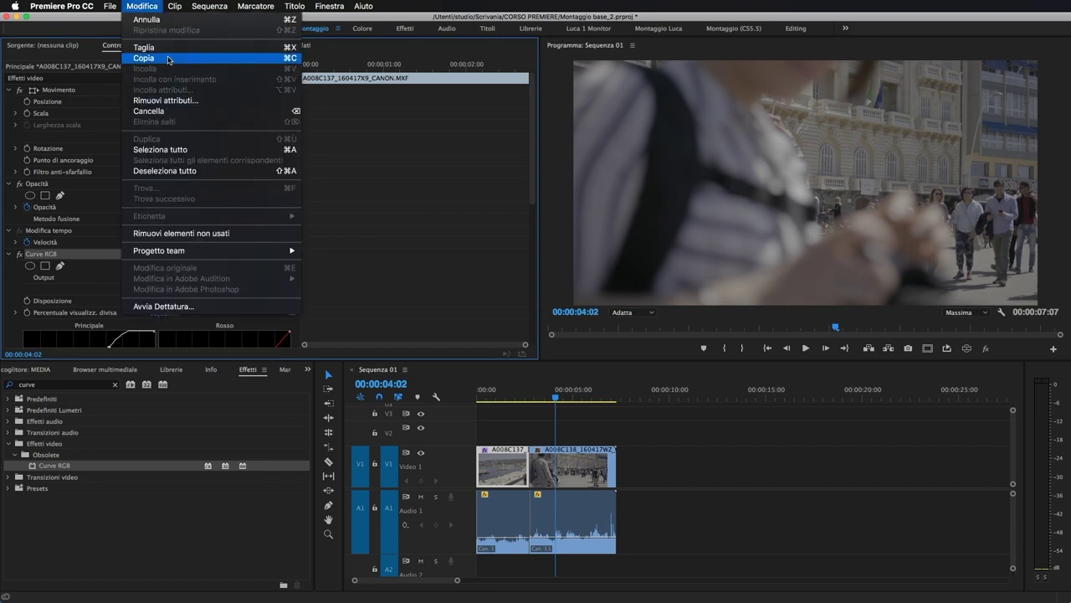
left_click(170, 64)
left_click(584, 471)
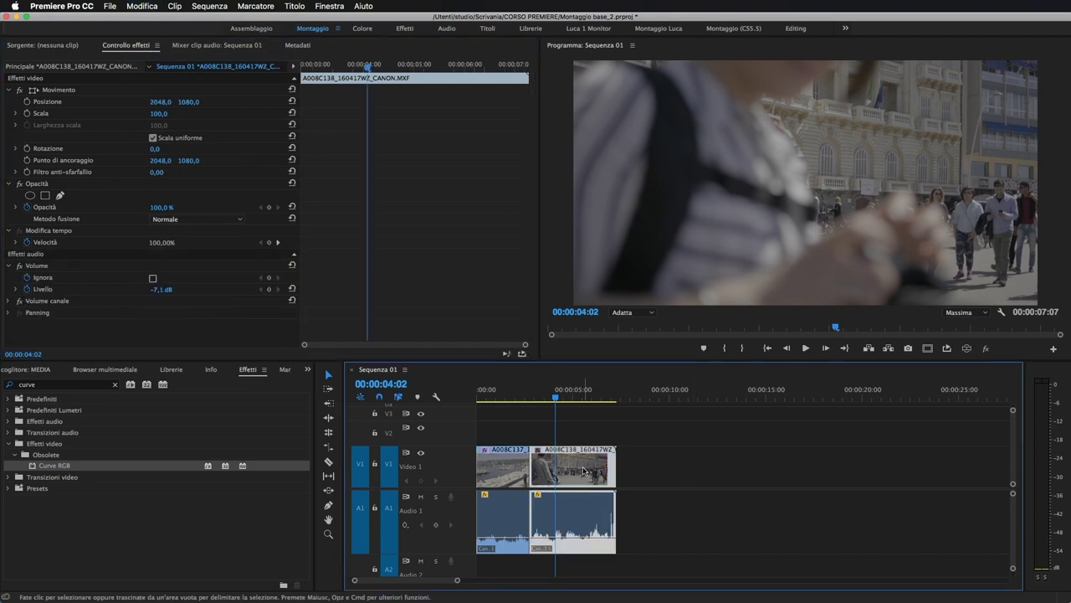
left_click(143, 6)
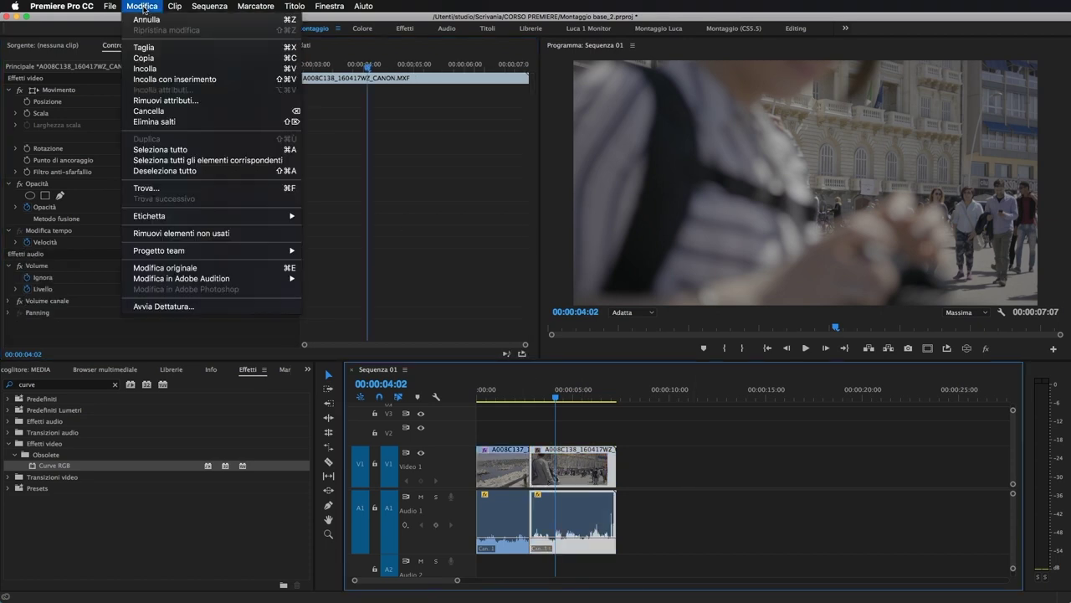
left_click(145, 69)
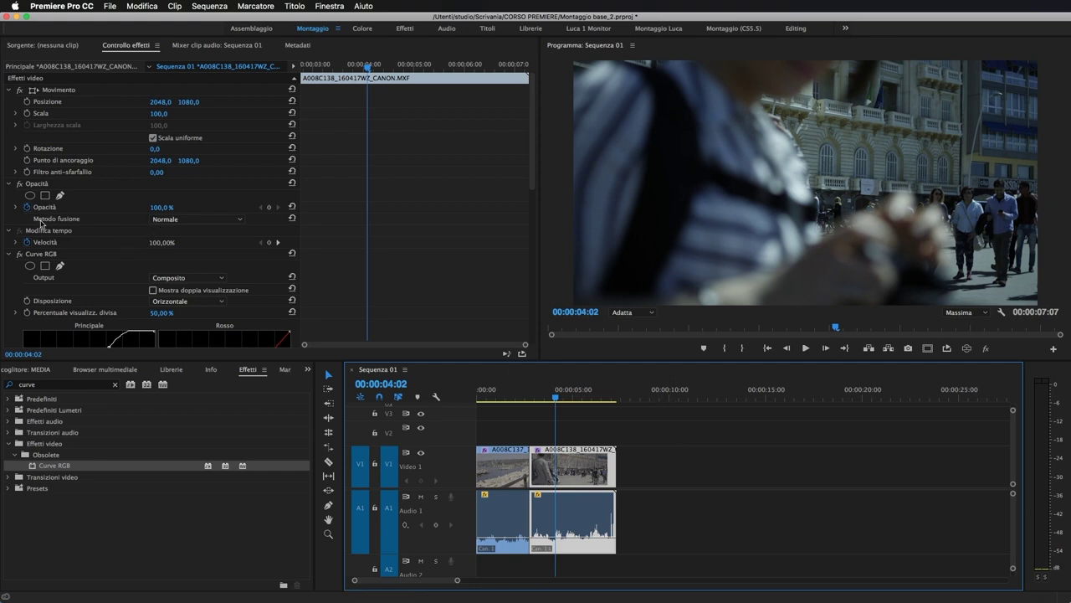
Step: Toggle the pasted Curve RGB off and on to compare, then scrub to 00:00:02:13
scroll(67, 244, "down", 2)
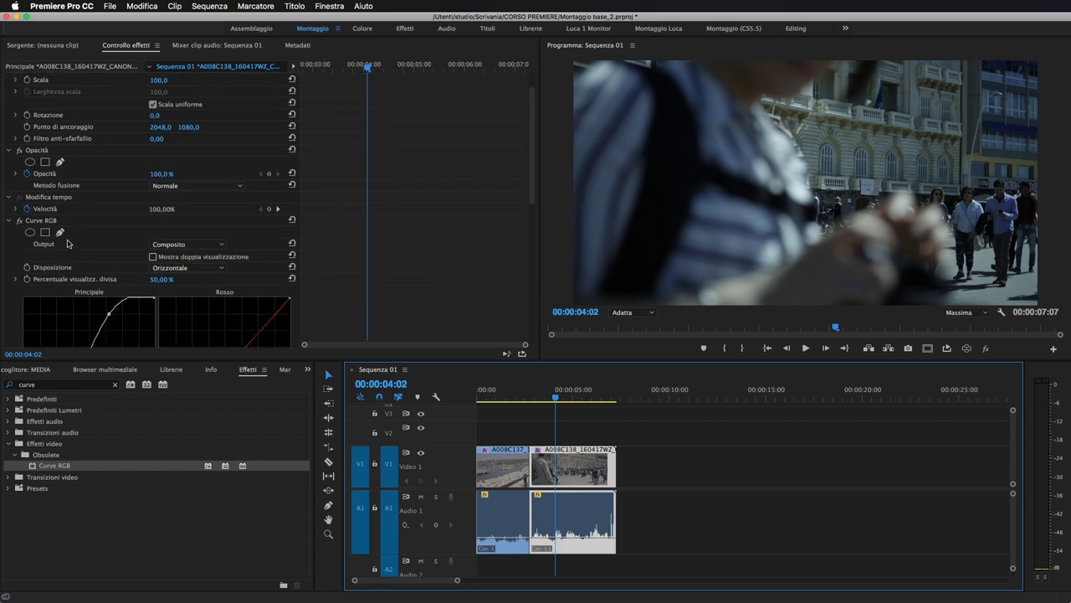
left_click(19, 222)
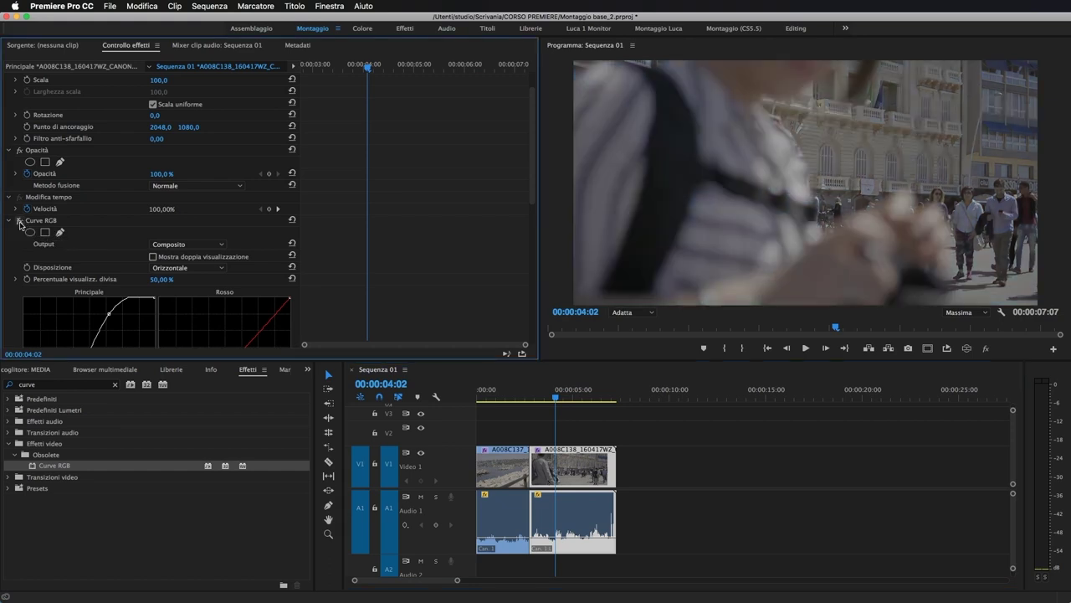
left_click(18, 222)
left_click(19, 222)
left_click(18, 222)
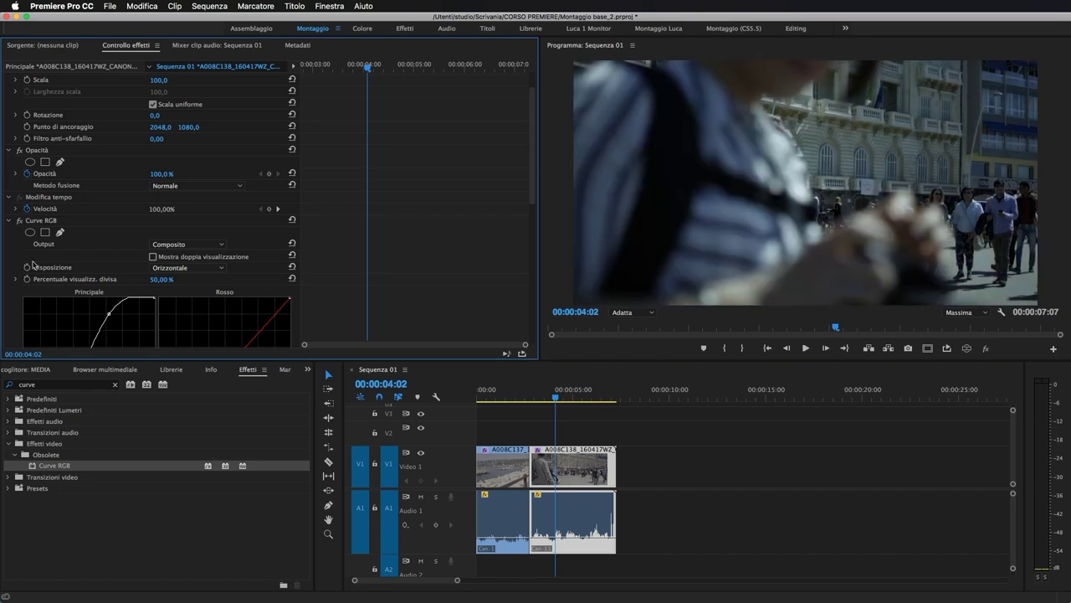
left_click_drag(555, 390, 527, 391)
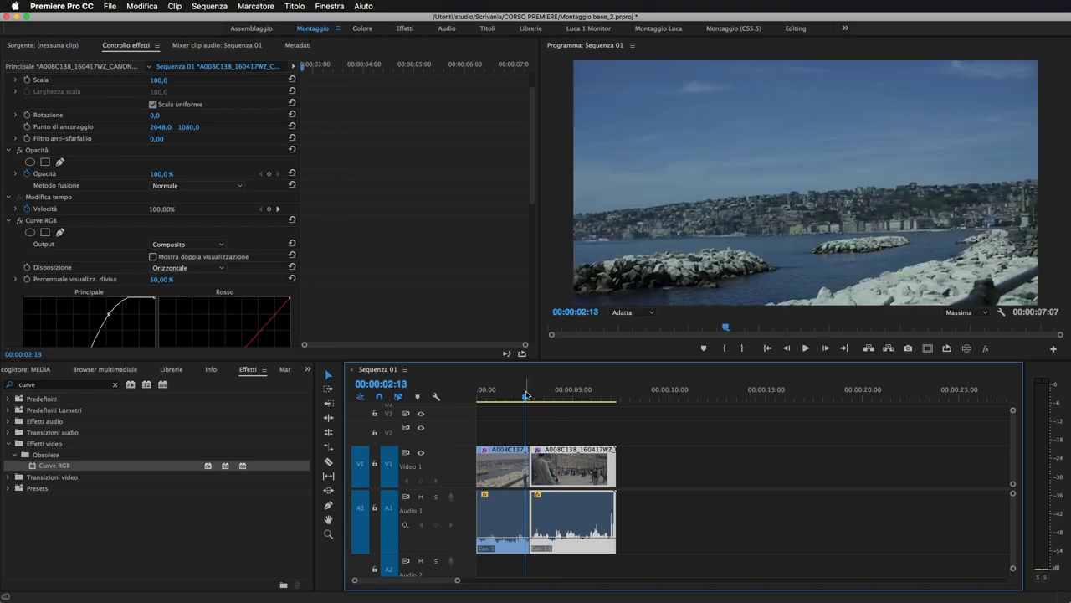
Step: Toggle A008C137's Curve RGB off and on, scrub to 00:00:03:02, and deselect the clips
left_click(507, 467)
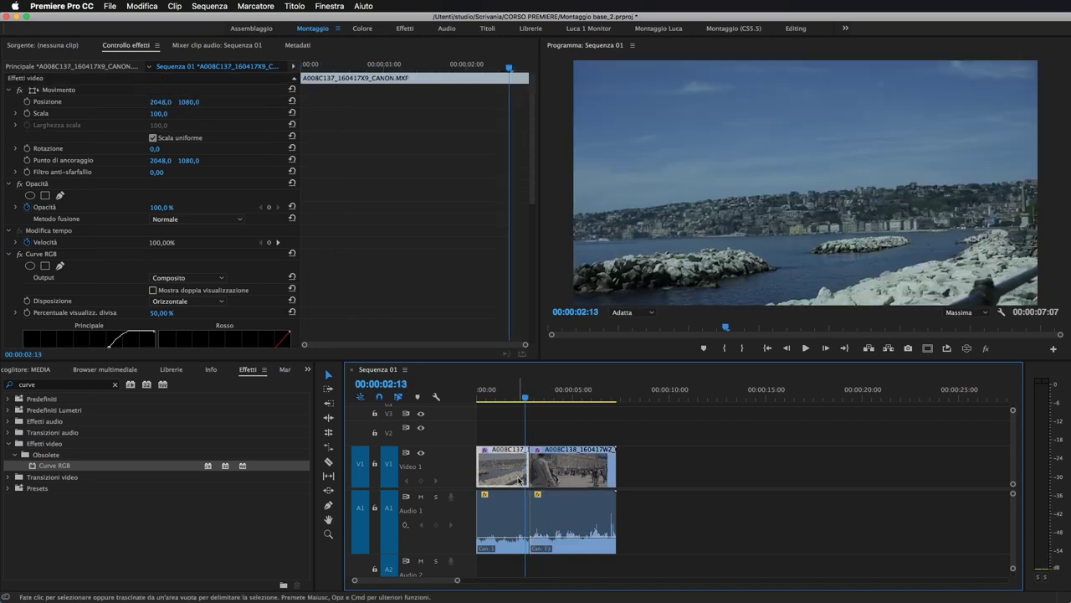
left_click(20, 255)
left_click(18, 255)
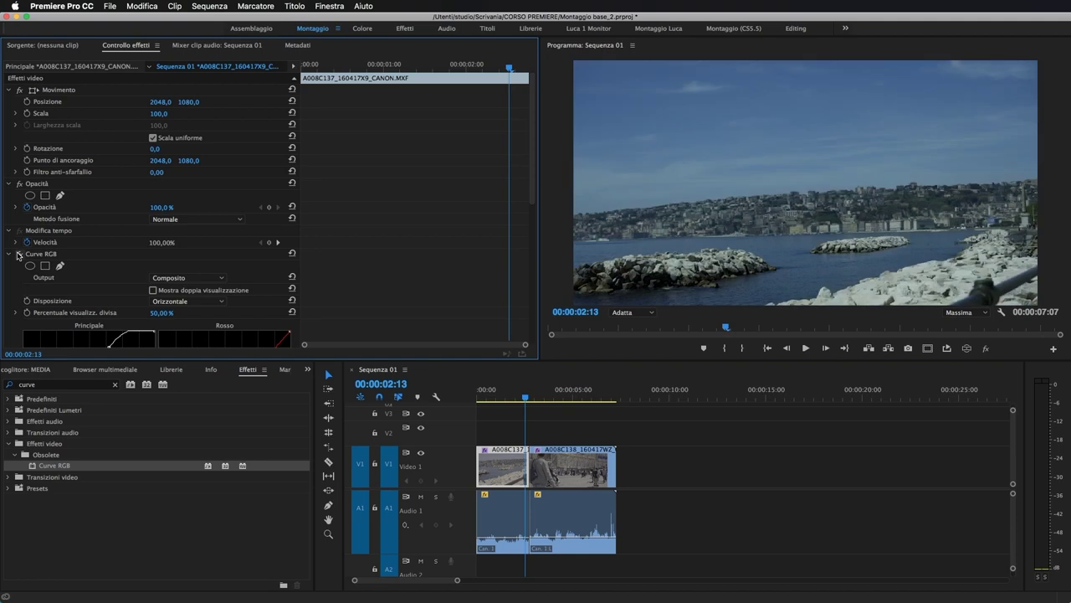
left_click(530, 392)
left_click_drag(530, 391, 537, 393)
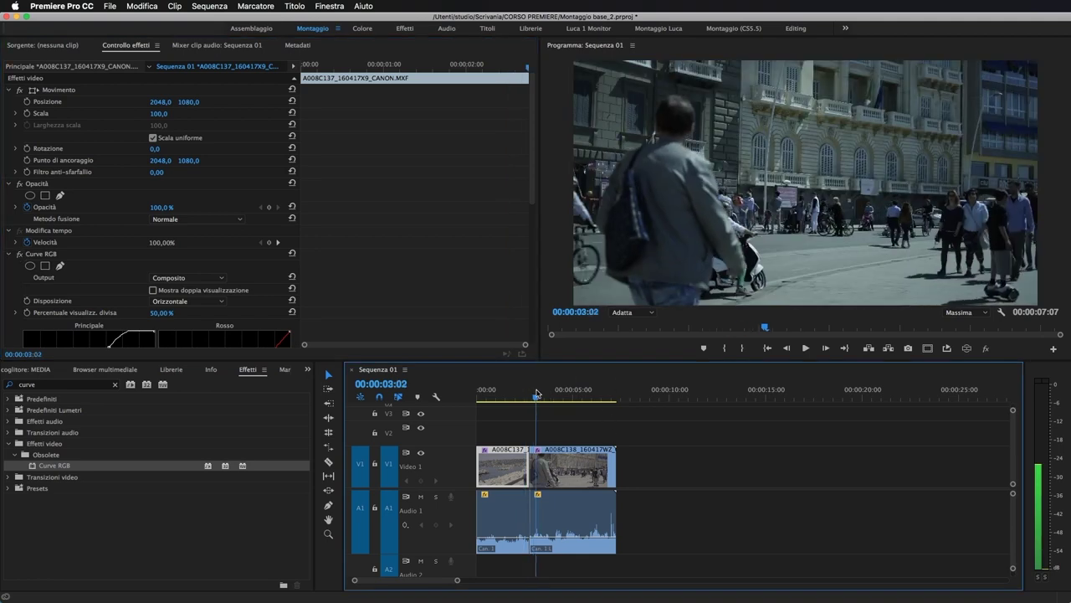
left_click(694, 472)
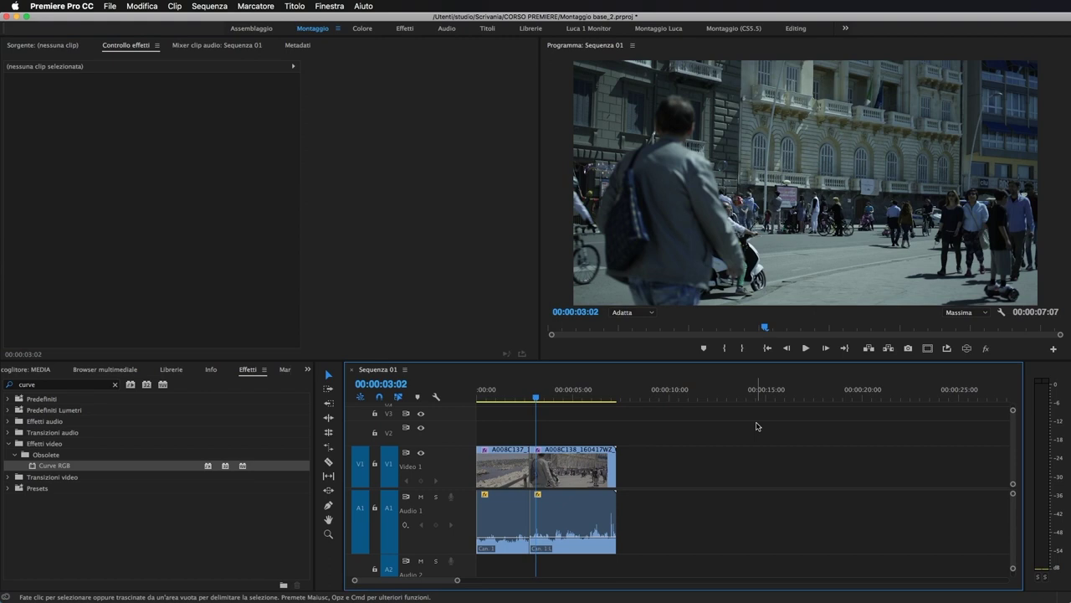
left_click(989, 349)
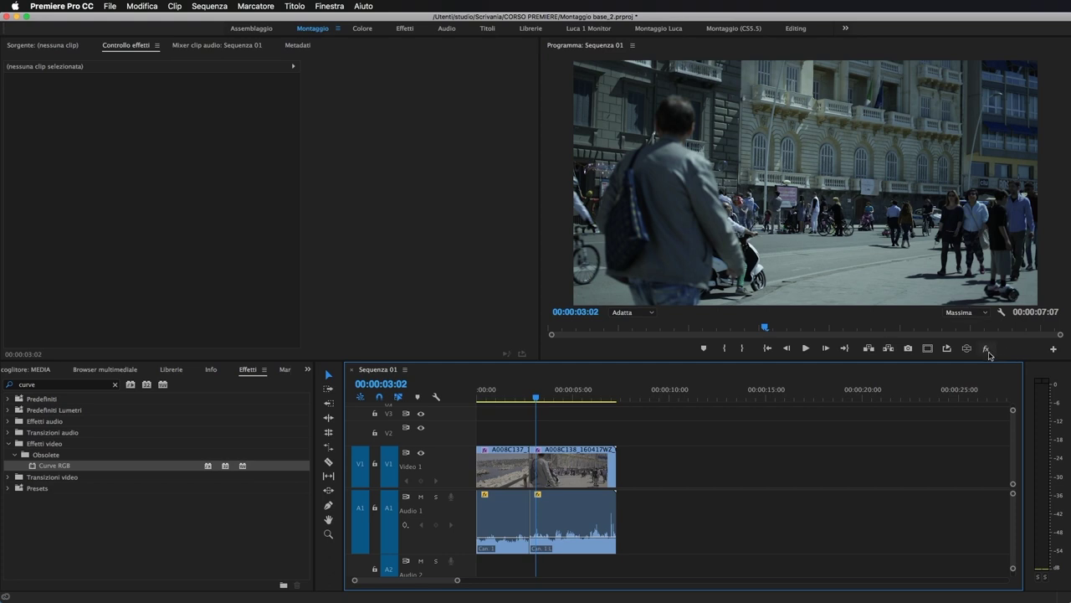
Step: Add the global fx bypass button to the Program monitor bar and switch all effects off
left_click(1055, 350)
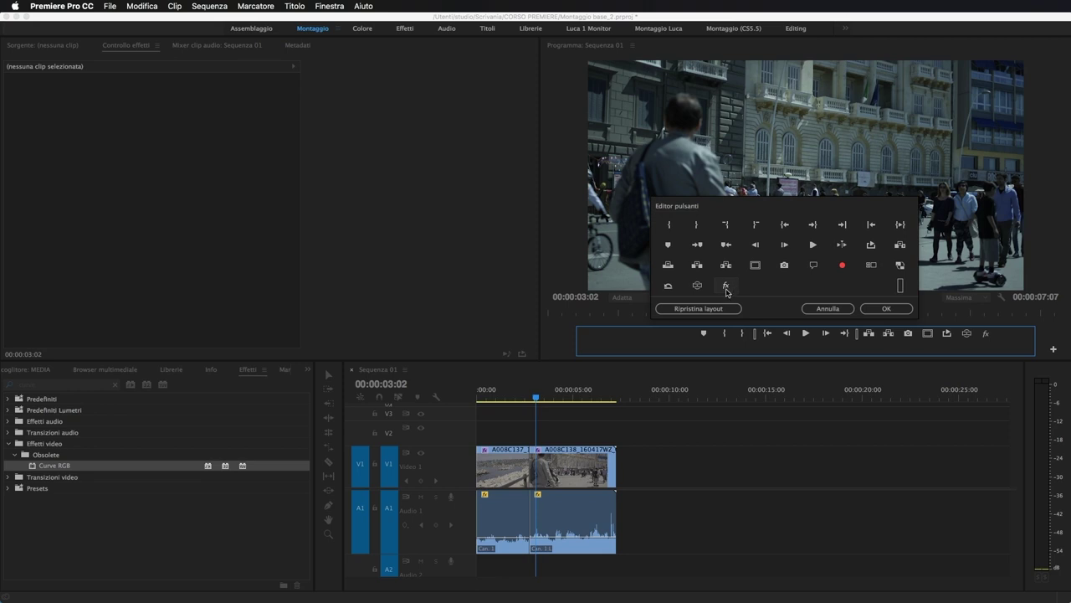
left_click_drag(727, 288, 991, 337)
left_click(870, 308)
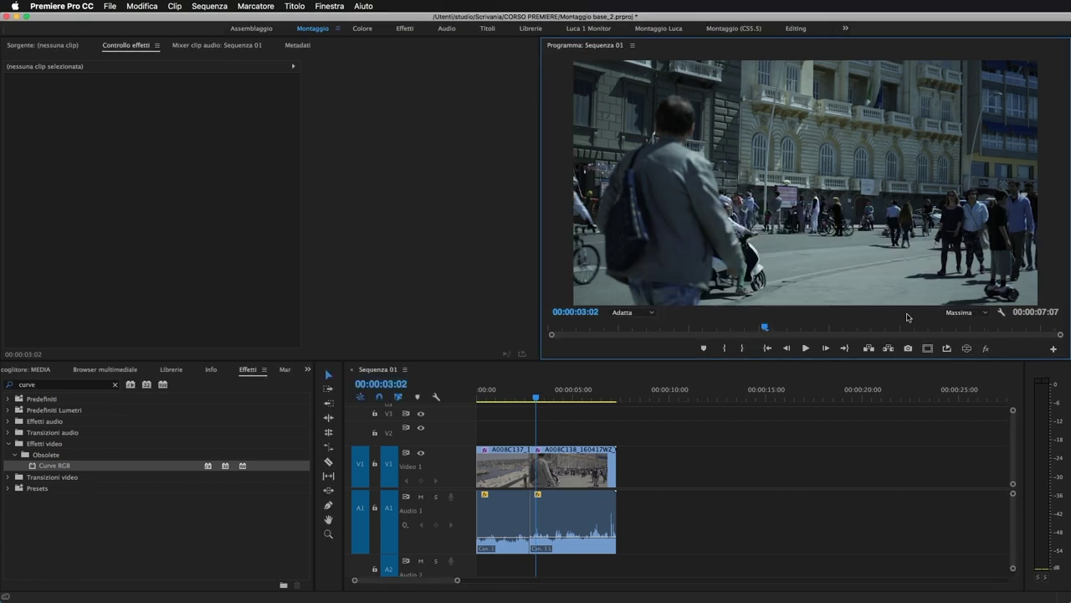
left_click(989, 350)
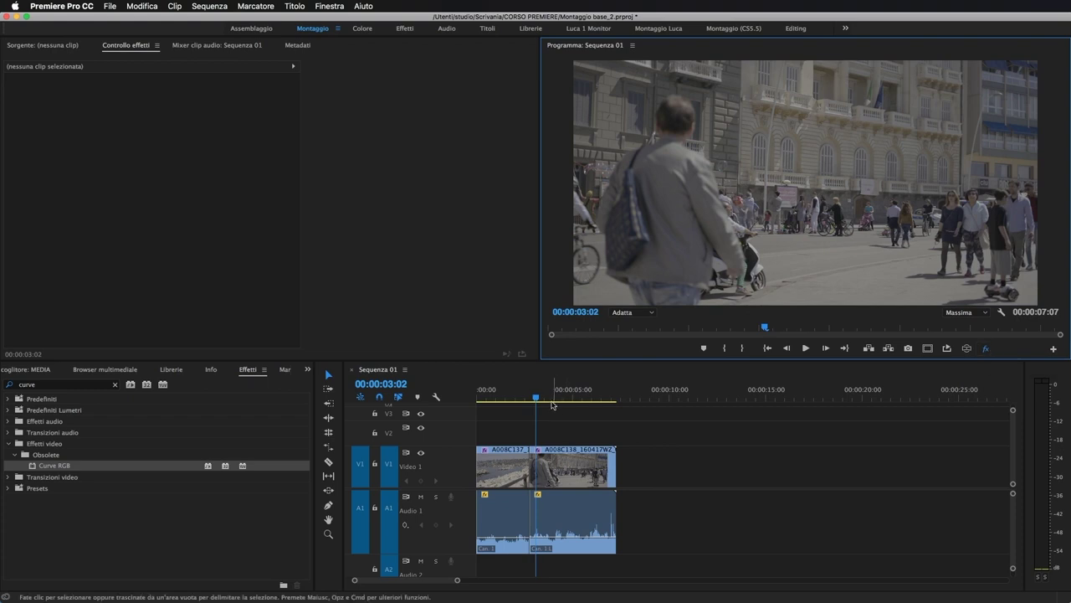
Step: At 00:00:01:19, compare the seafront shot with effects off and back on
left_click(510, 389)
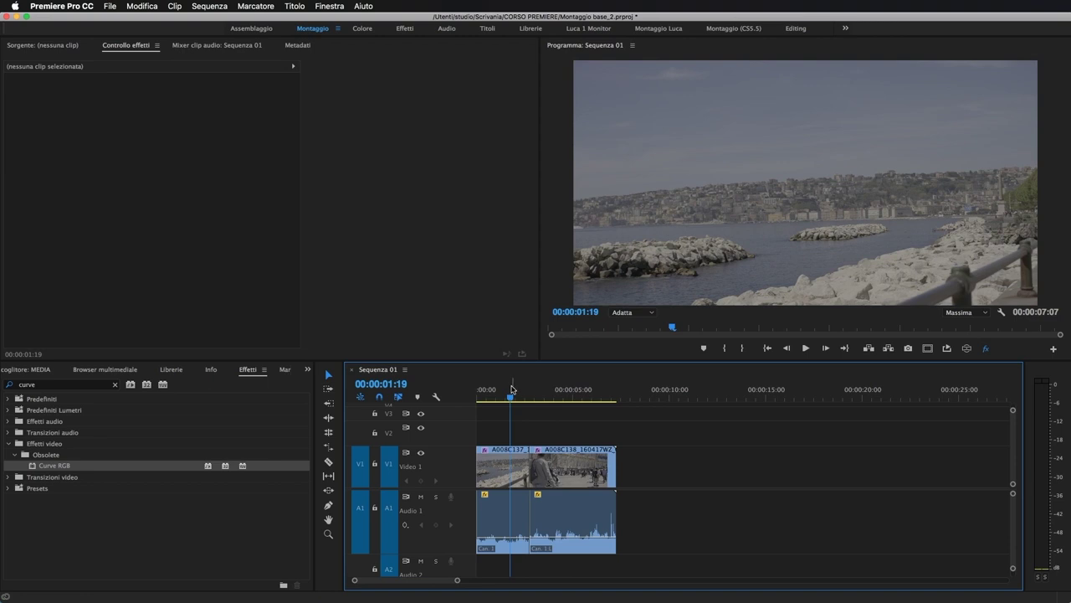
left_click(986, 348)
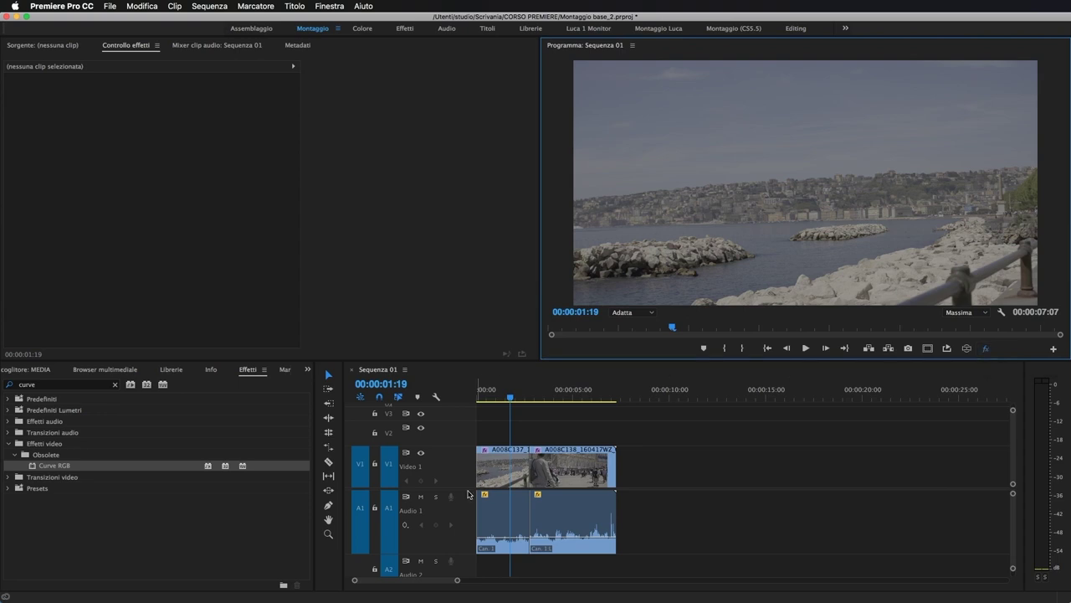
left_click(516, 475)
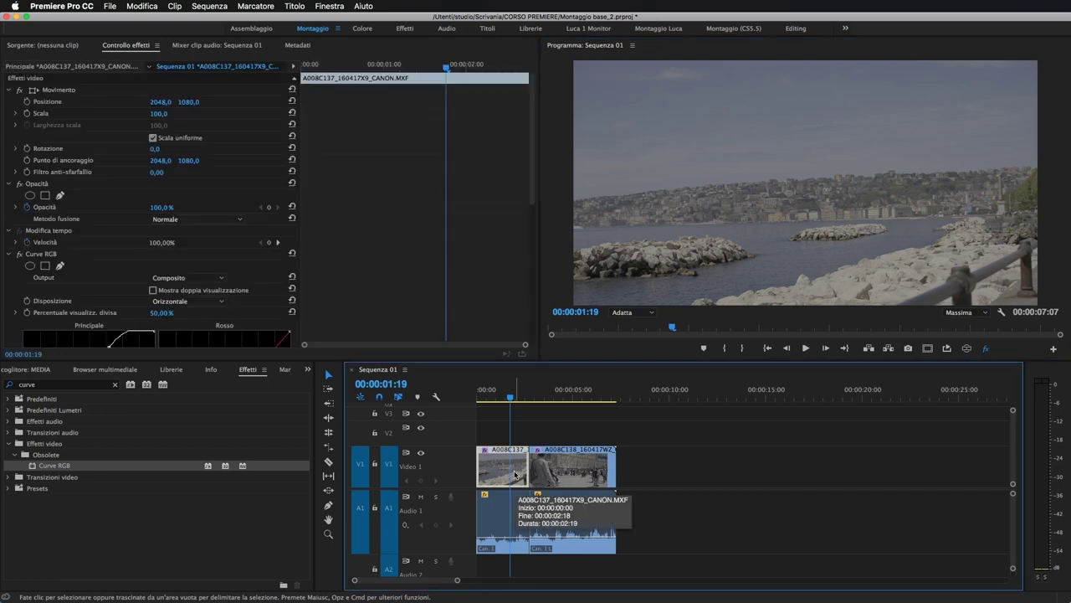
left_click(986, 348)
Step: Increase A008C137's scale to zoom into the seafront, then compare with effects off and on
scroll(237, 239, "down", 1)
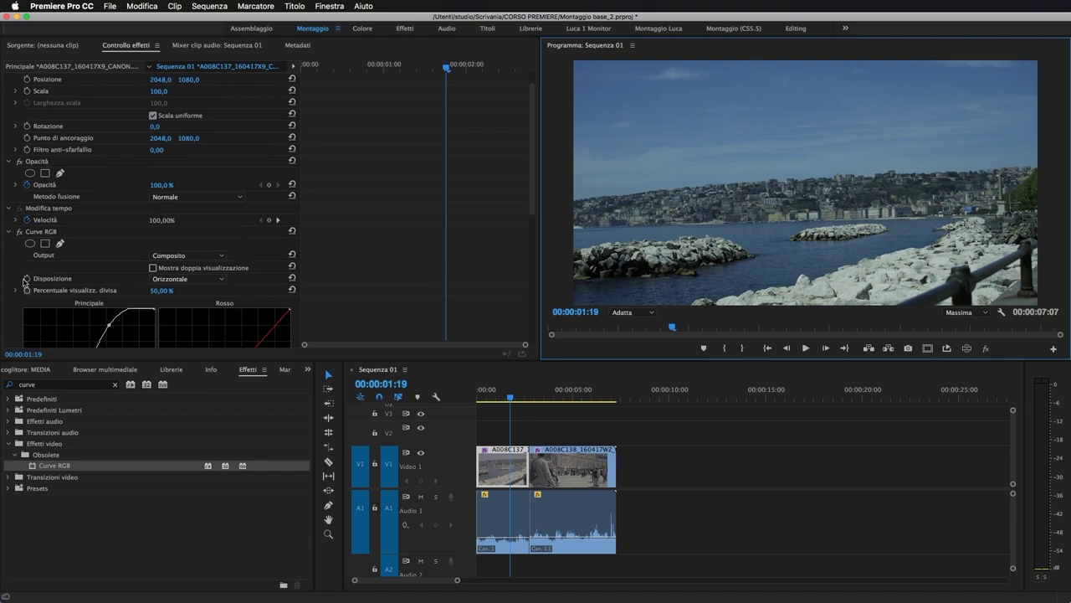
scroll(145, 285, "down", 1)
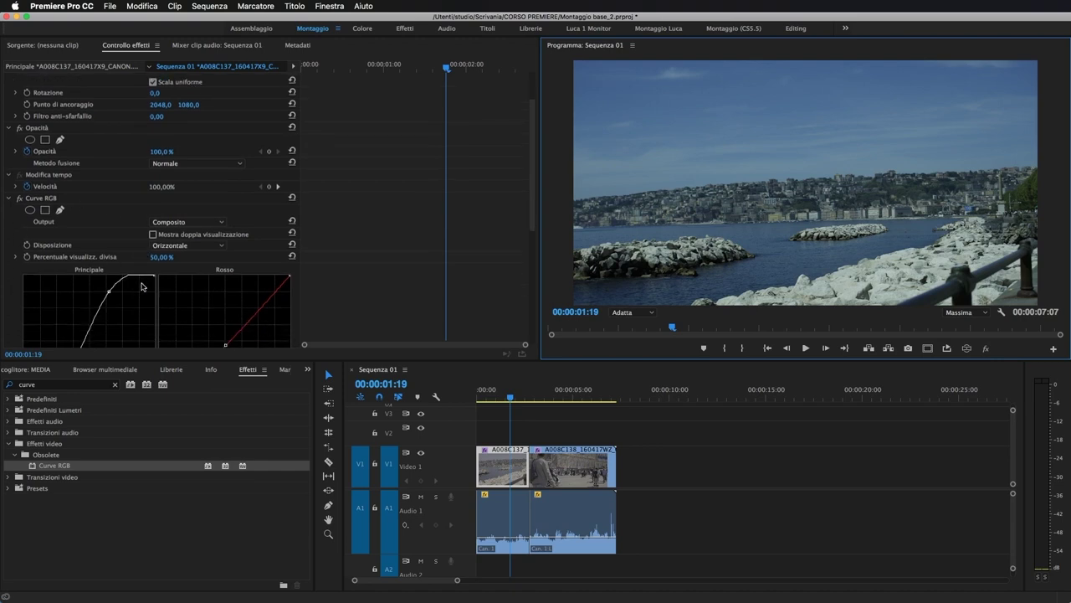
scroll(109, 288, "up", 3)
left_click_drag(152, 113, 335, 101)
left_click(753, 369)
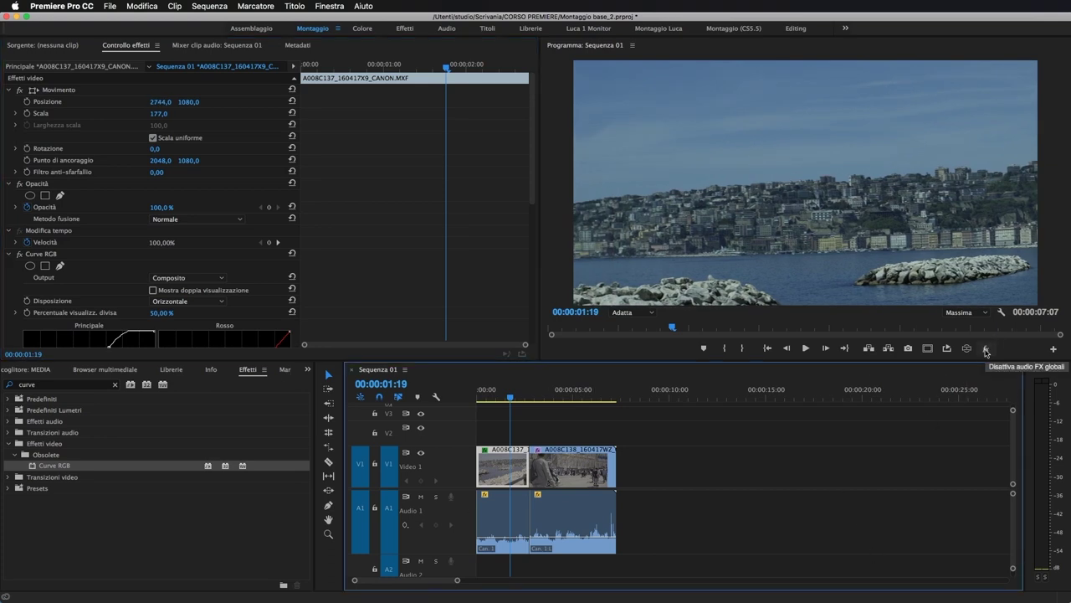
left_click(986, 350)
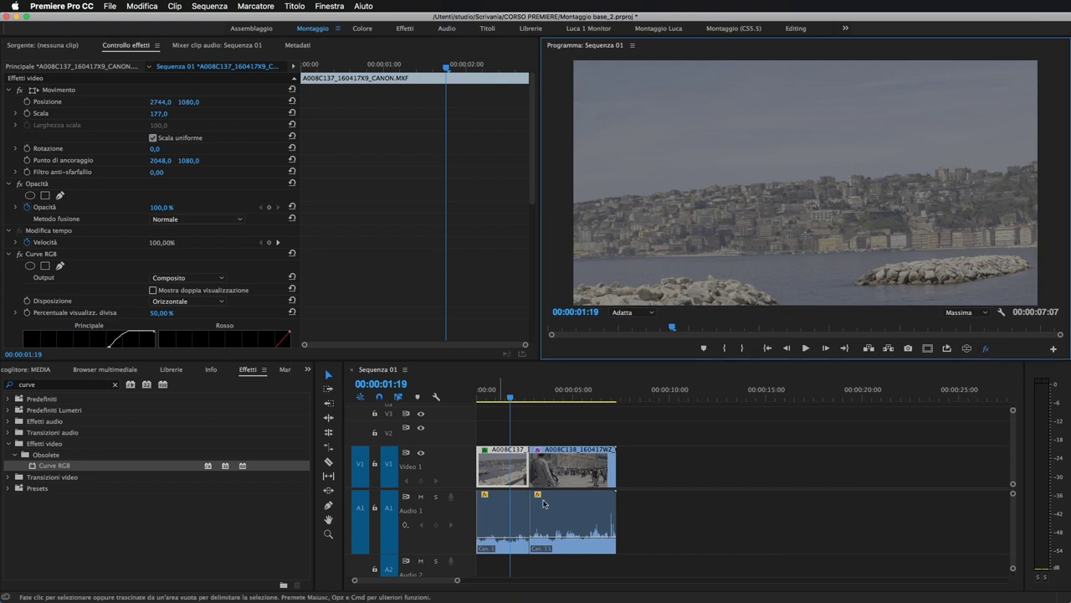
left_click(986, 350)
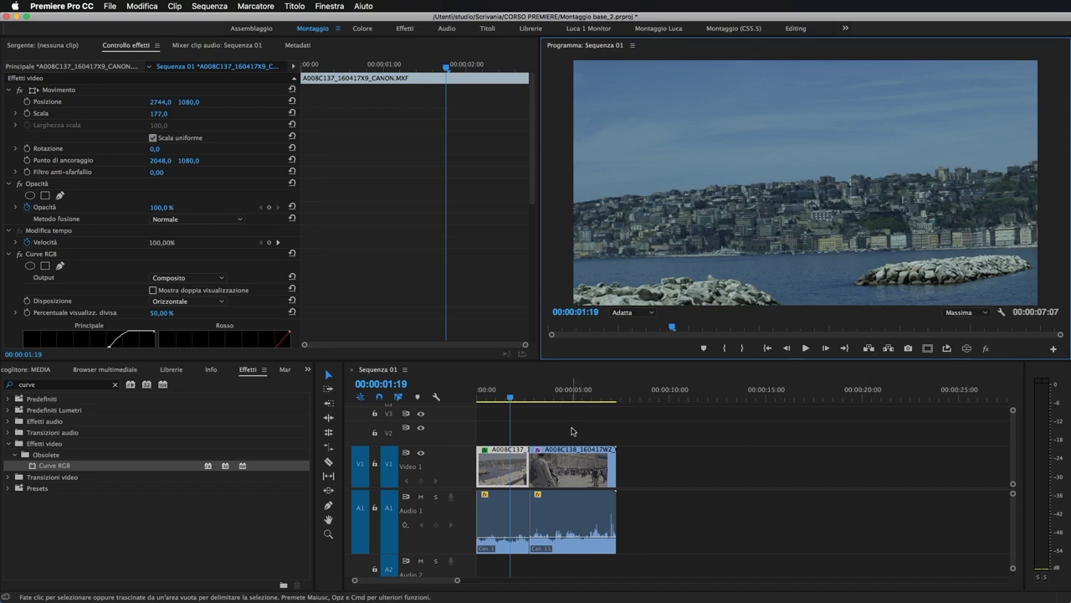
Step: Copy both Naples clips and paste two more copies along Sequenza 01, then zoom out
left_click_drag(712, 444, 459, 542)
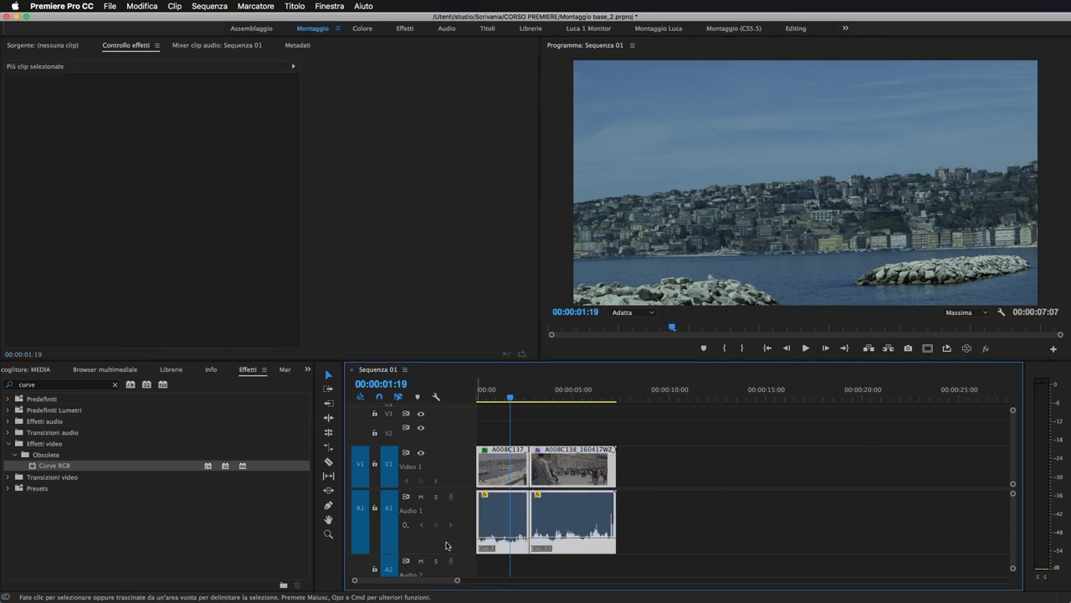
key("super+c")
left_click(636, 392)
key("super+v")
left_click(830, 392)
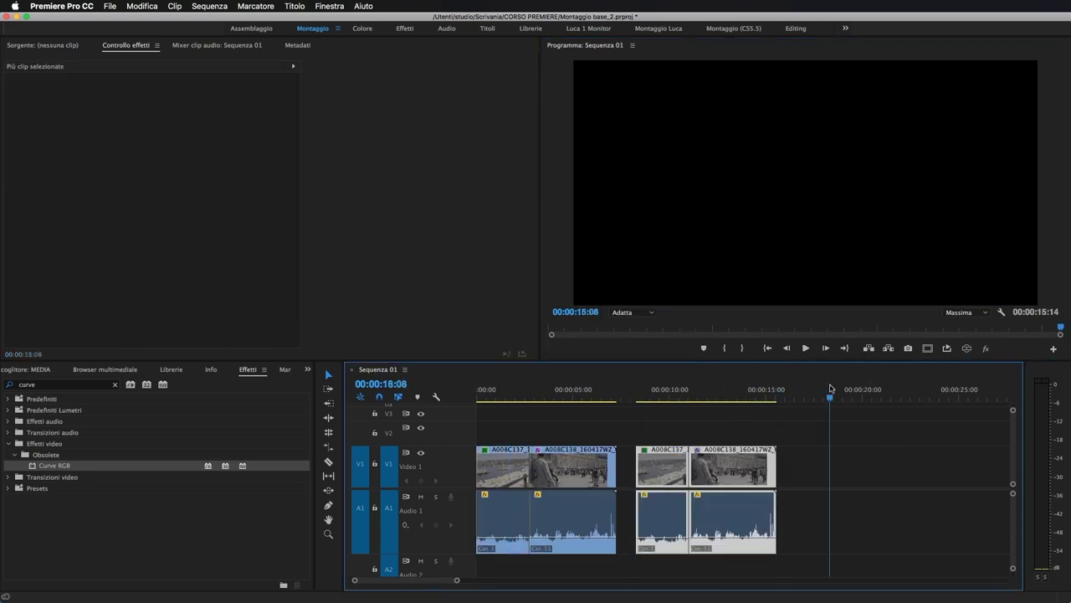
key("super+v")
left_click(846, 429)
key("minus")
key("minus")
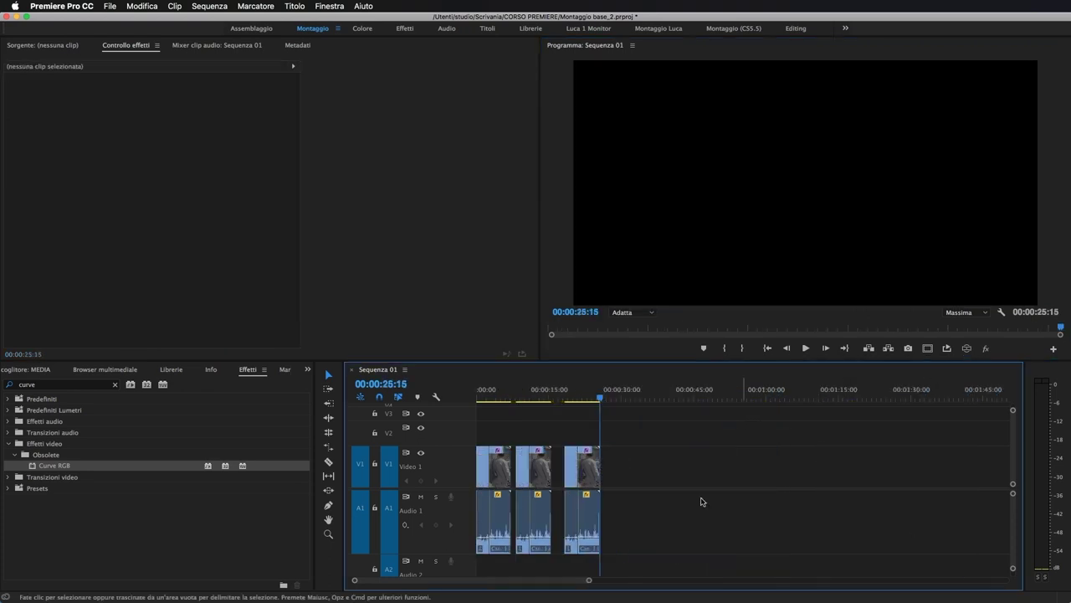
Step: Move the playhead to 00:00:20:00 and select the first clip's Curve RGB effect
left_click(574, 392)
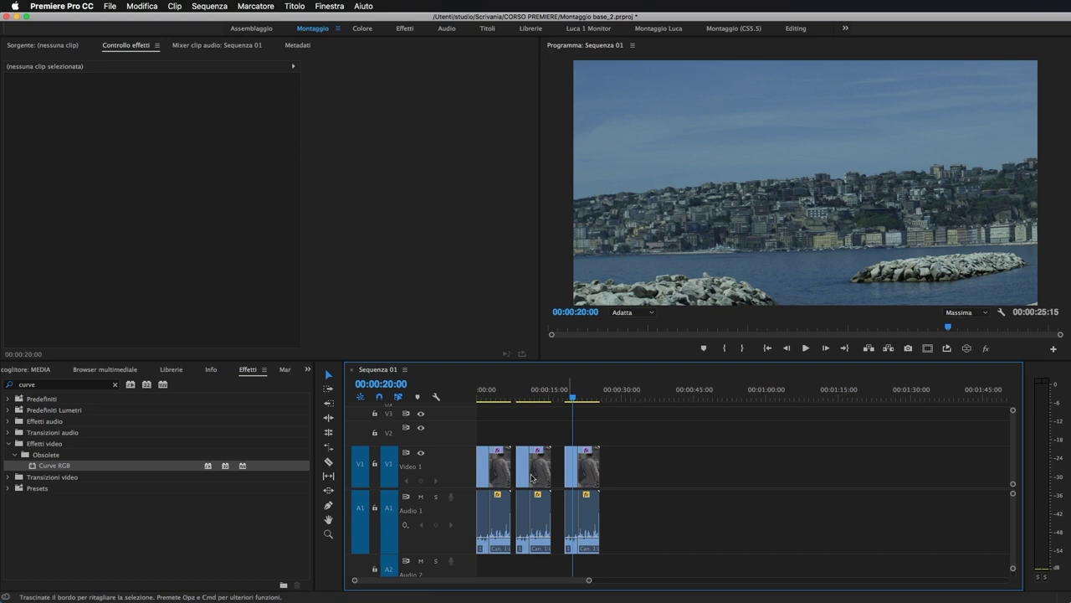
left_click(492, 459)
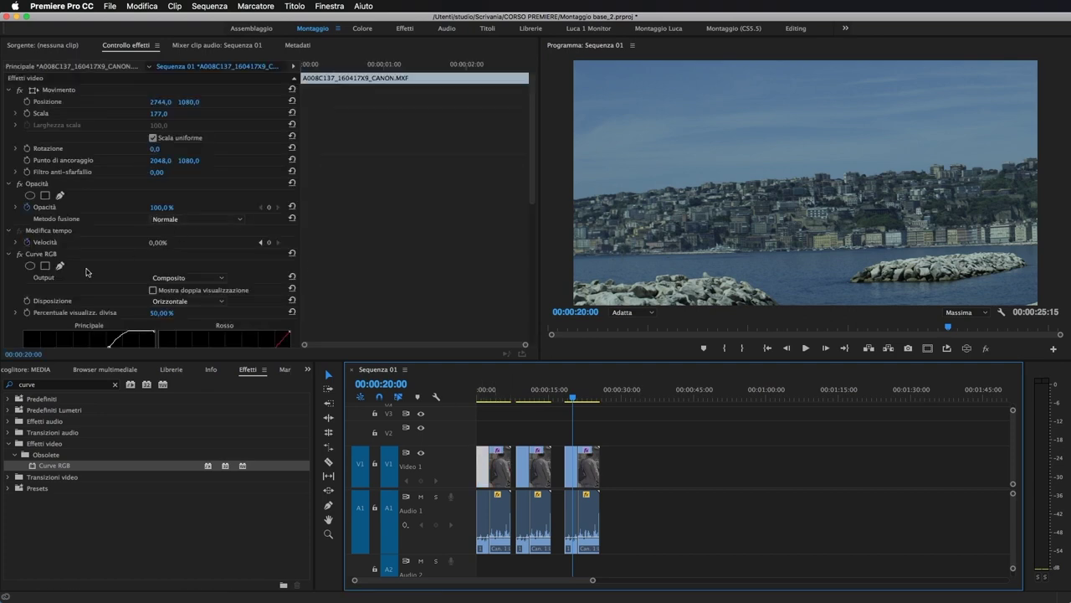
left_click(47, 255)
left_click(142, 7)
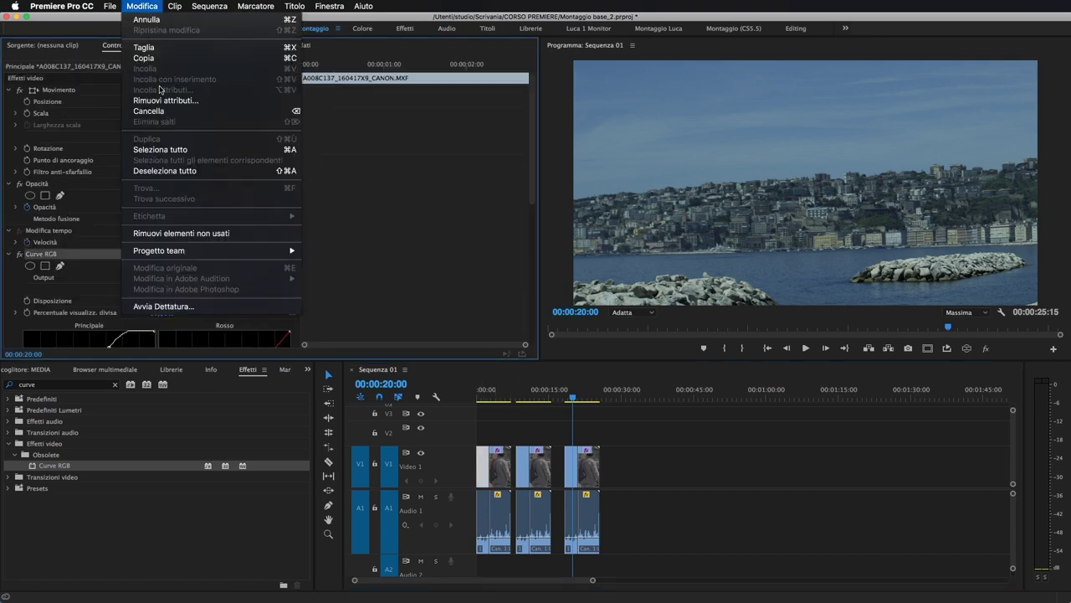
Step: Copy the first clip's Curve RGB and paste it onto all six marquee-selected clips, then select the third V1 clip
left_click(164, 59)
left_click_drag(724, 426, 495, 549)
left_click(142, 7)
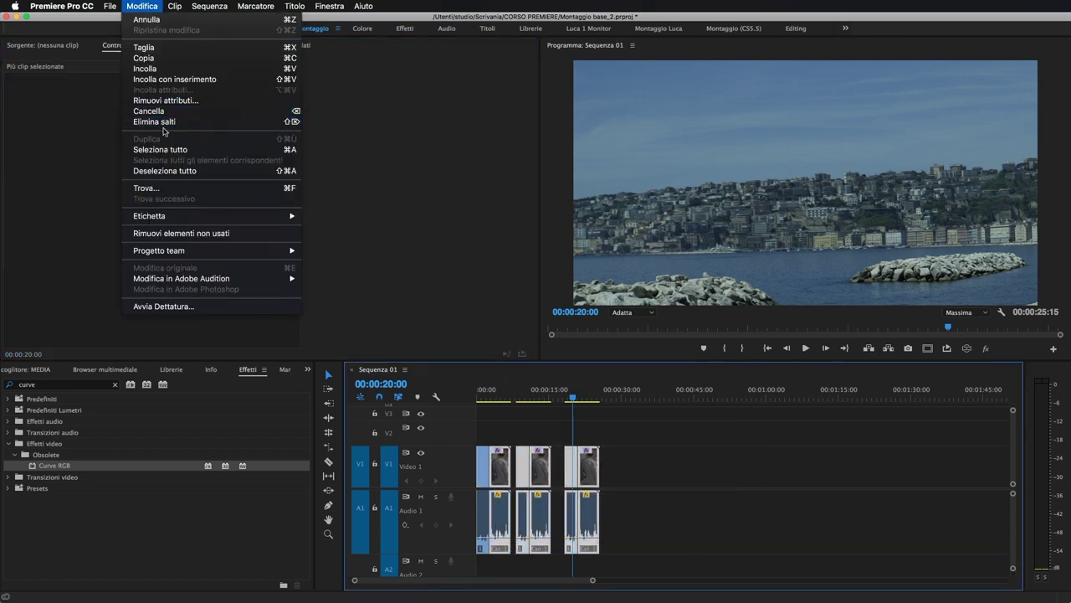
left_click(144, 69)
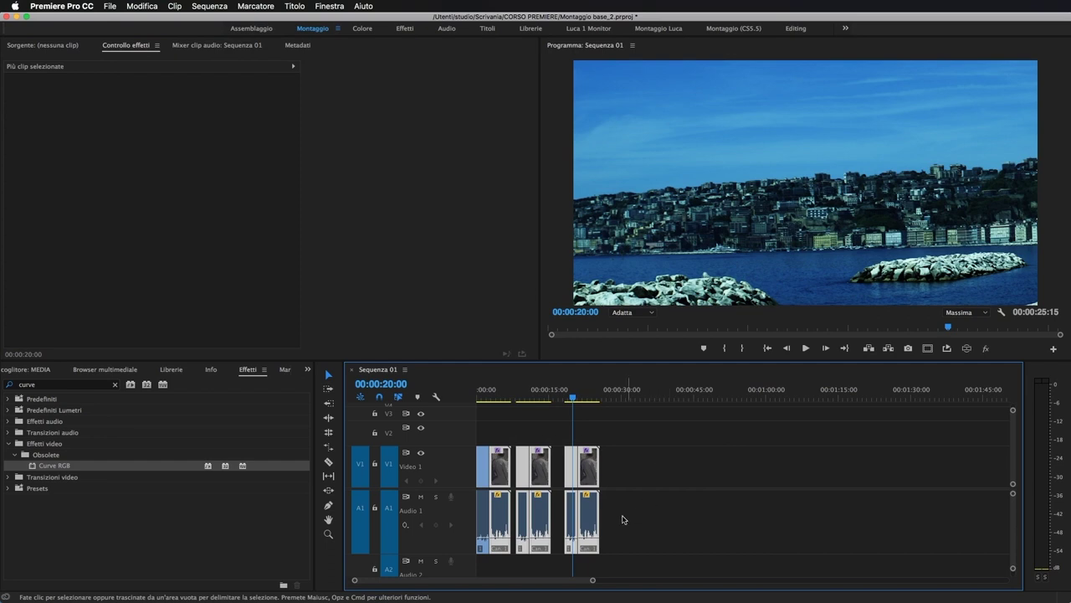
left_click(703, 551)
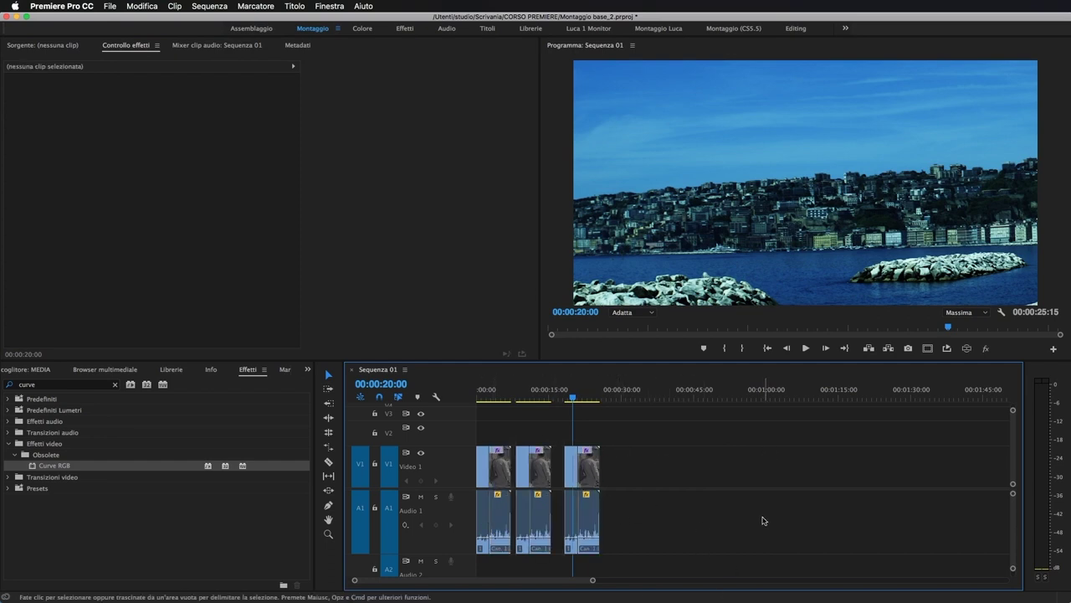
left_click(569, 459)
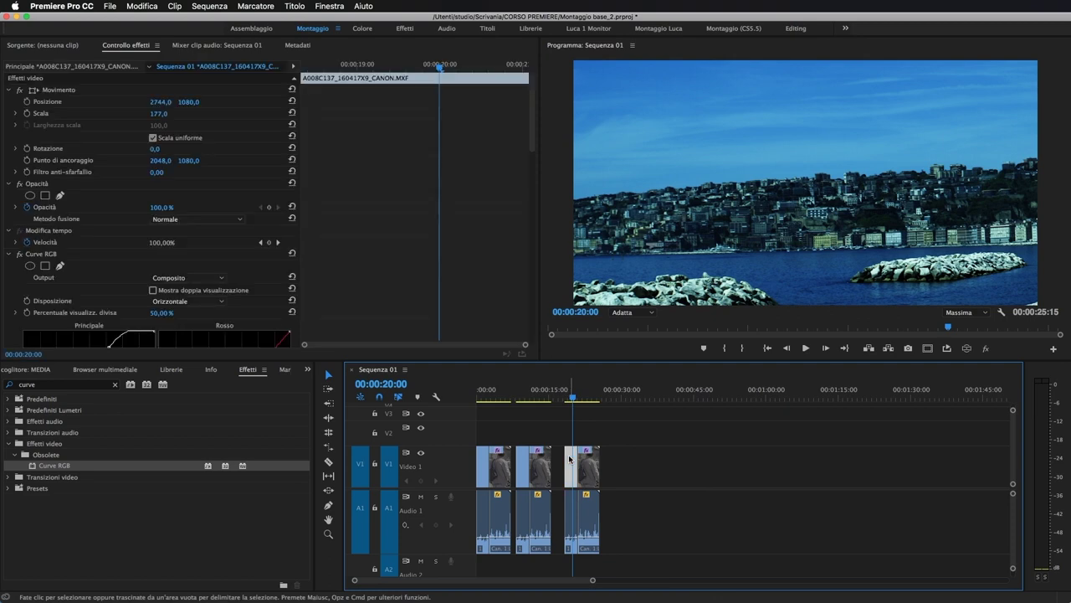
Step: Go to the street shot at 00:00:13:05 and straighten its blue curve into a diagonal
scroll(325, 232, "down", 5)
mouse_move(225, 253)
left_mouse_down()
mouse_move(231, 269)
mouse_move(223, 241)
left_mouse_up()
left_click(540, 390)
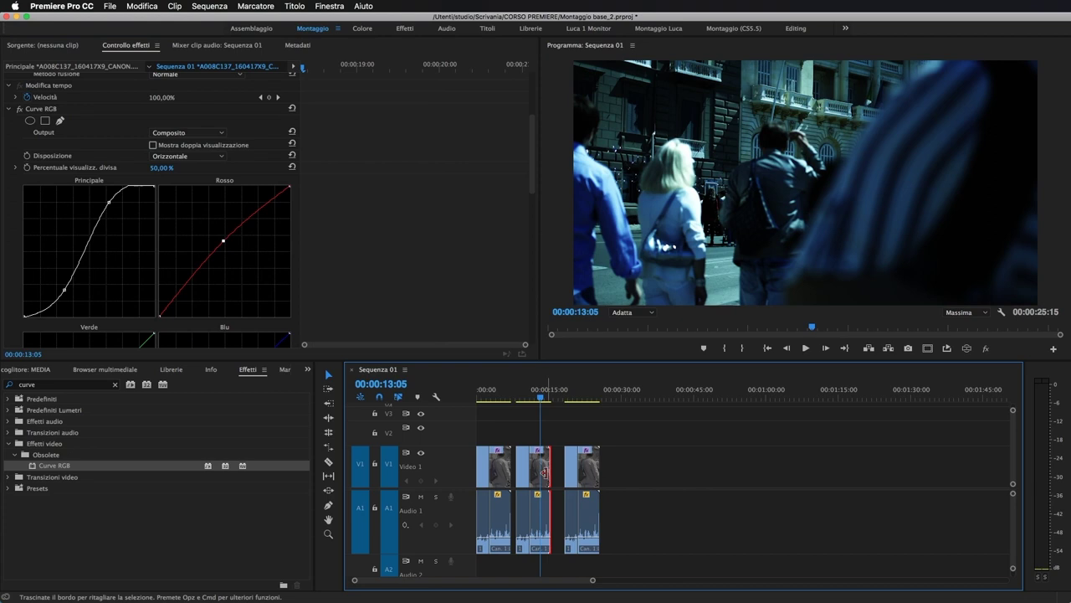
left_click(543, 470)
scroll(316, 280, "down", 5)
left_click(256, 335)
left_click_drag(255, 336, 260, 329)
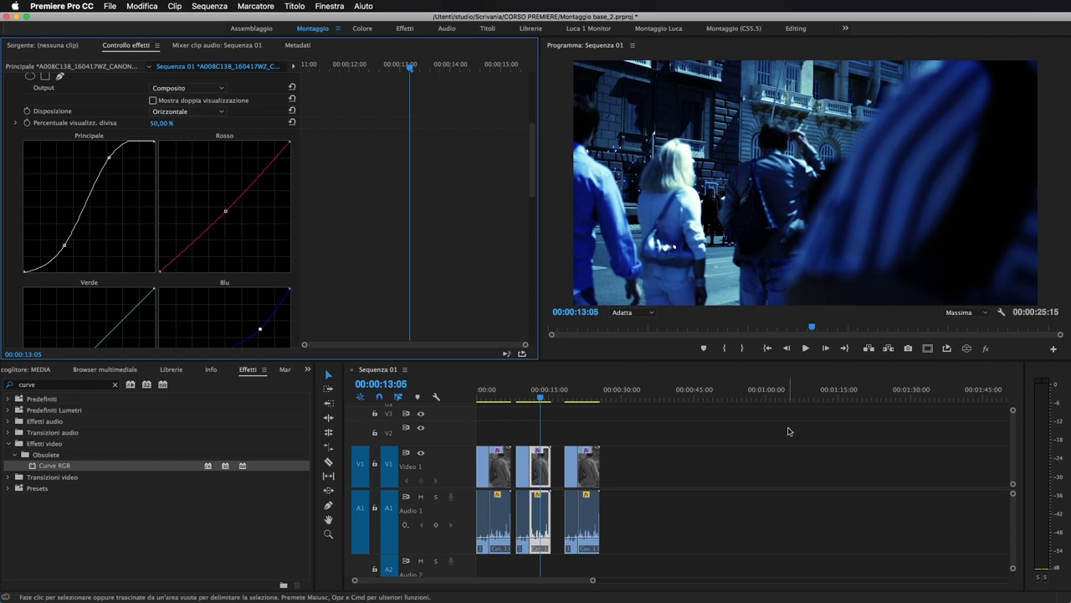
Step: Toggle the street clip's Curve RGB off to compare, delete it, and select the V1 clips
scroll(210, 225, "up", 3)
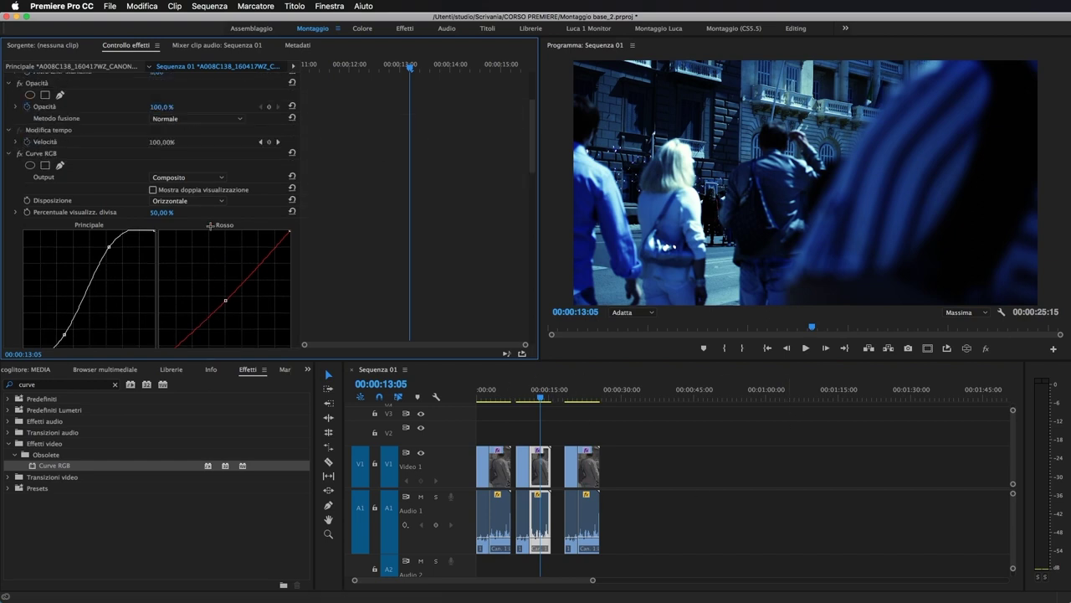
left_click(50, 154)
left_click(50, 154)
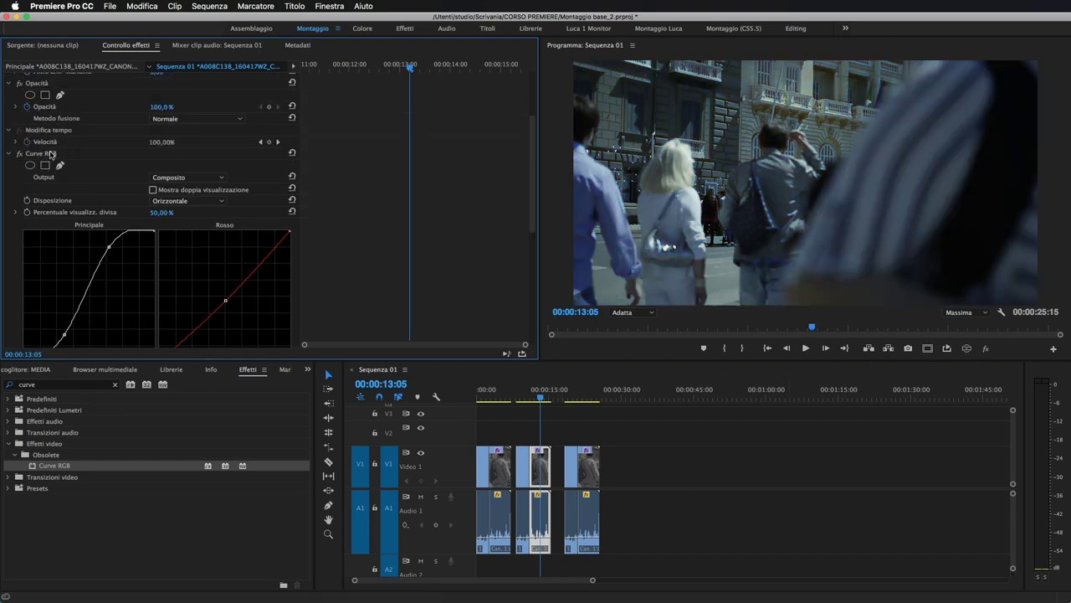
key("Delete")
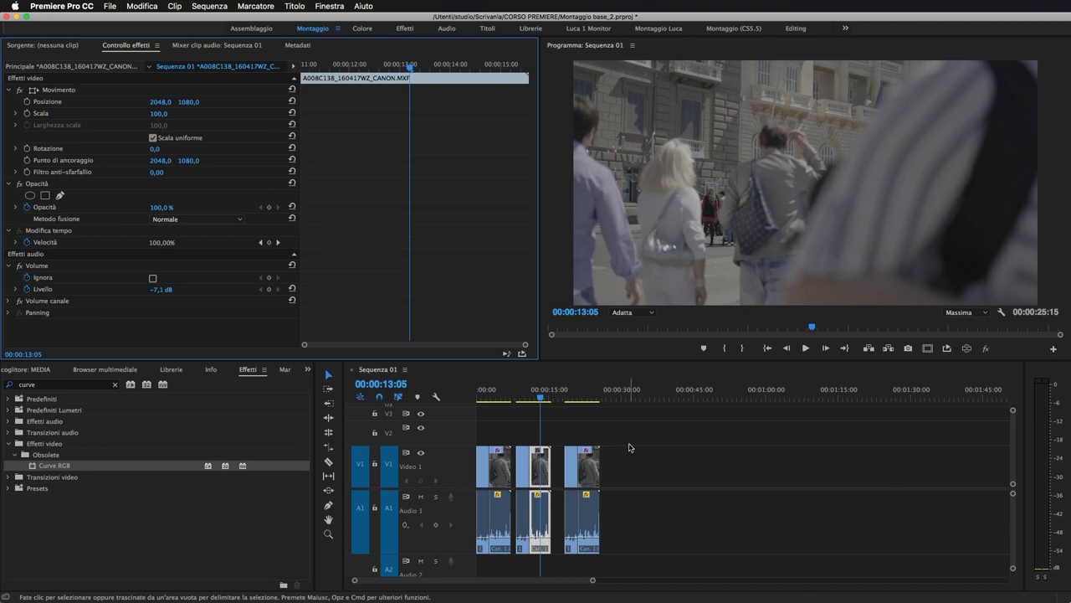
left_click_drag(664, 421, 485, 467)
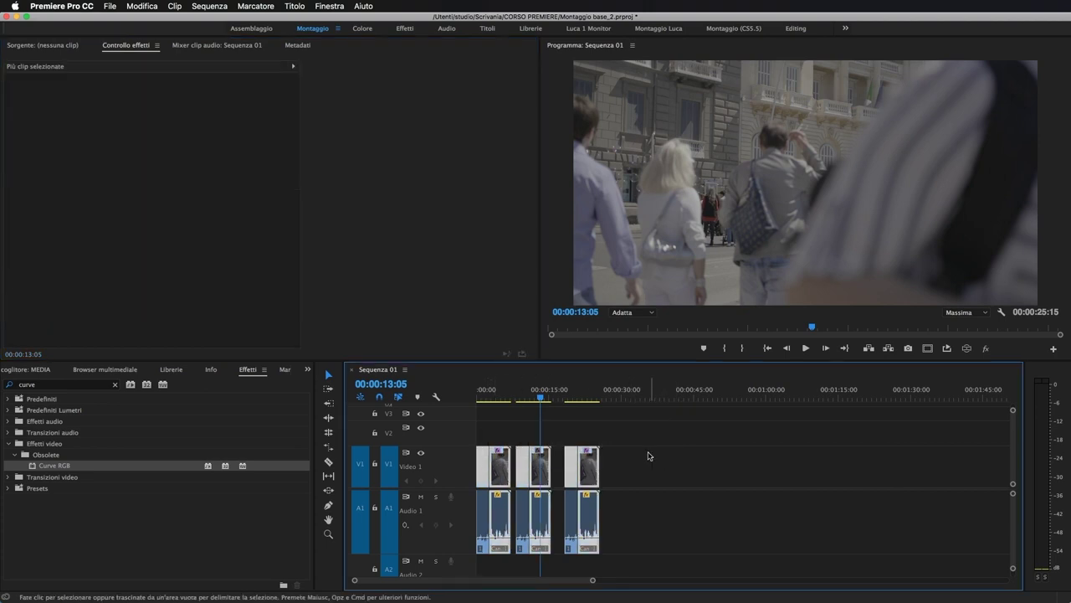
Step: Open Rimuovi attributi for the clips and uncheck Volume, Movimento and Modifica tempo to keep them
right_click(585, 465)
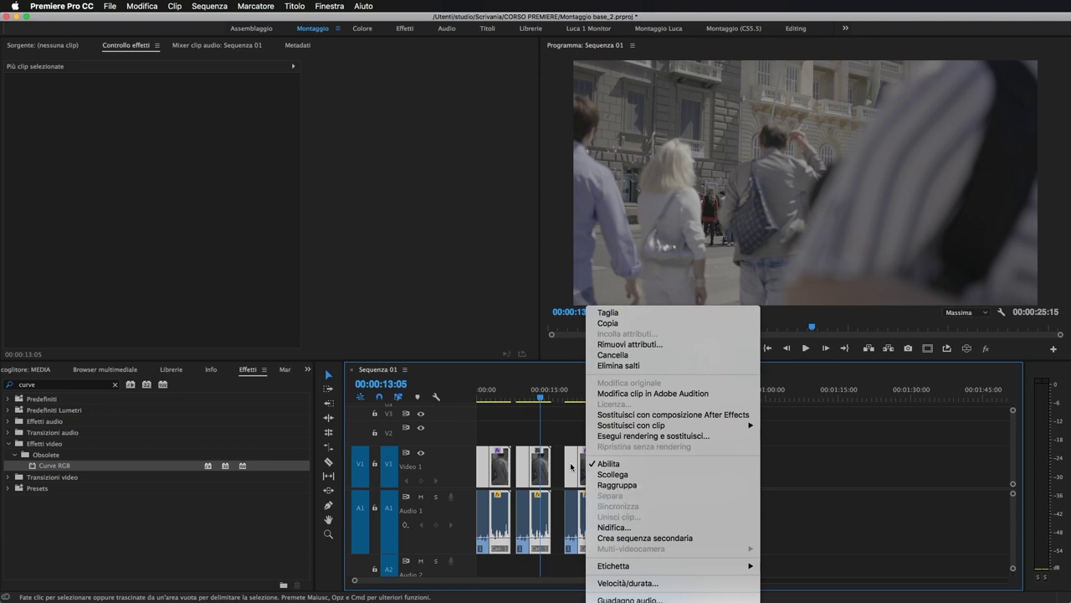
left_click(598, 345)
left_click_drag(566, 155, 748, 167)
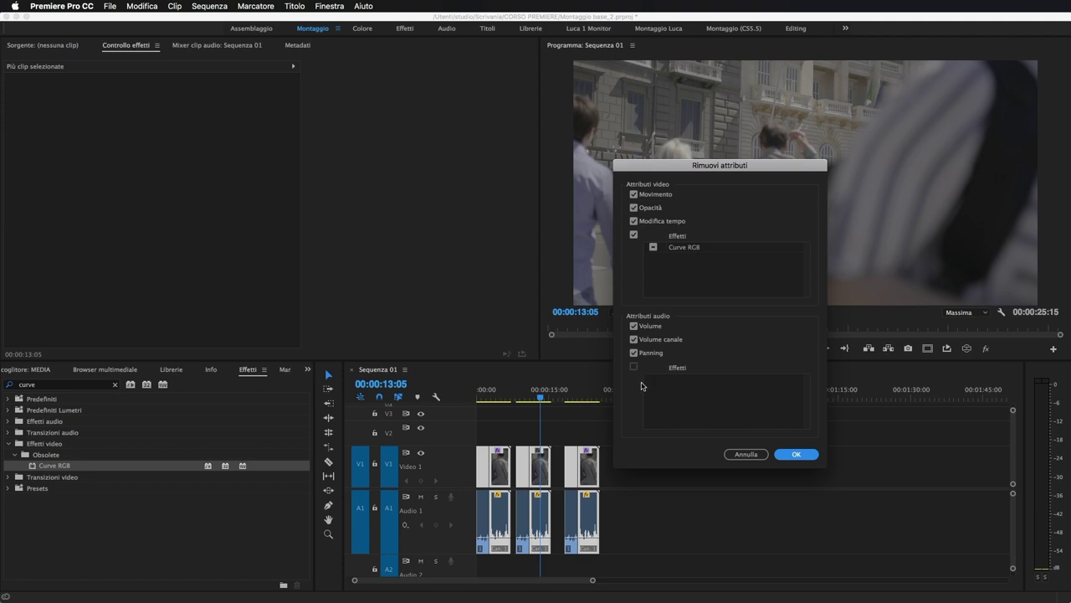
left_click(634, 326)
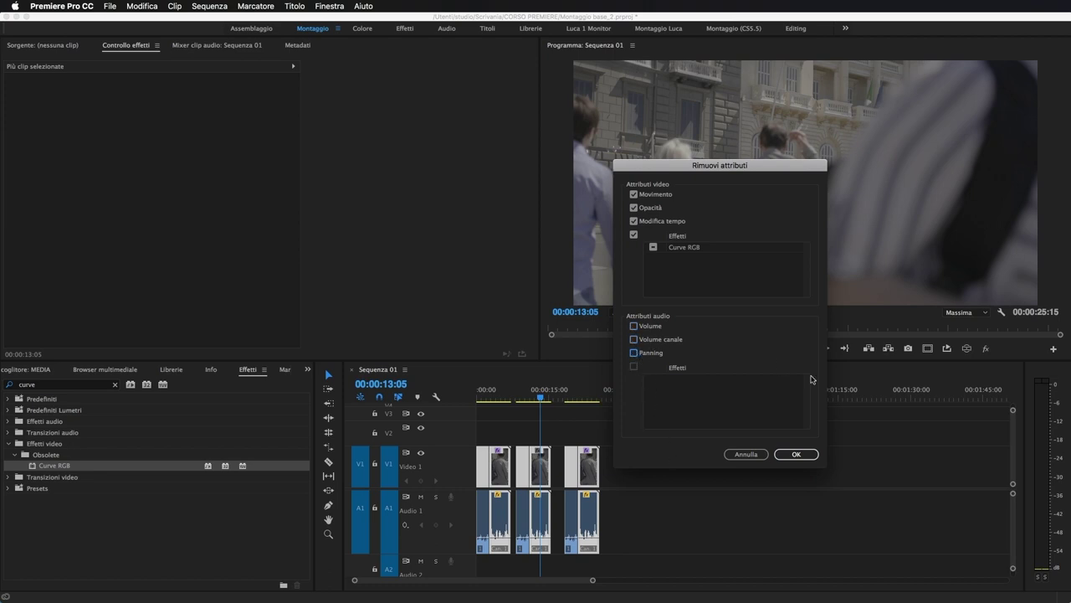
left_click(633, 195)
left_click(635, 220)
Step: Confirm Rimuovi attributi to strip Curve RGB, then check the clips and select street clip A008C138
left_click(796, 456)
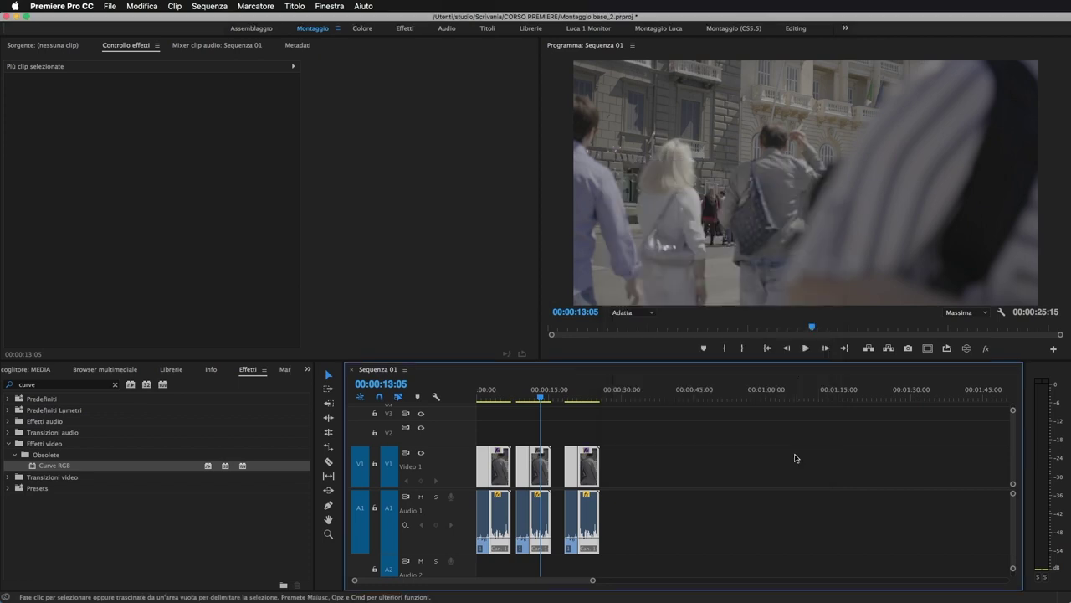
left_click(628, 474)
left_click(498, 470)
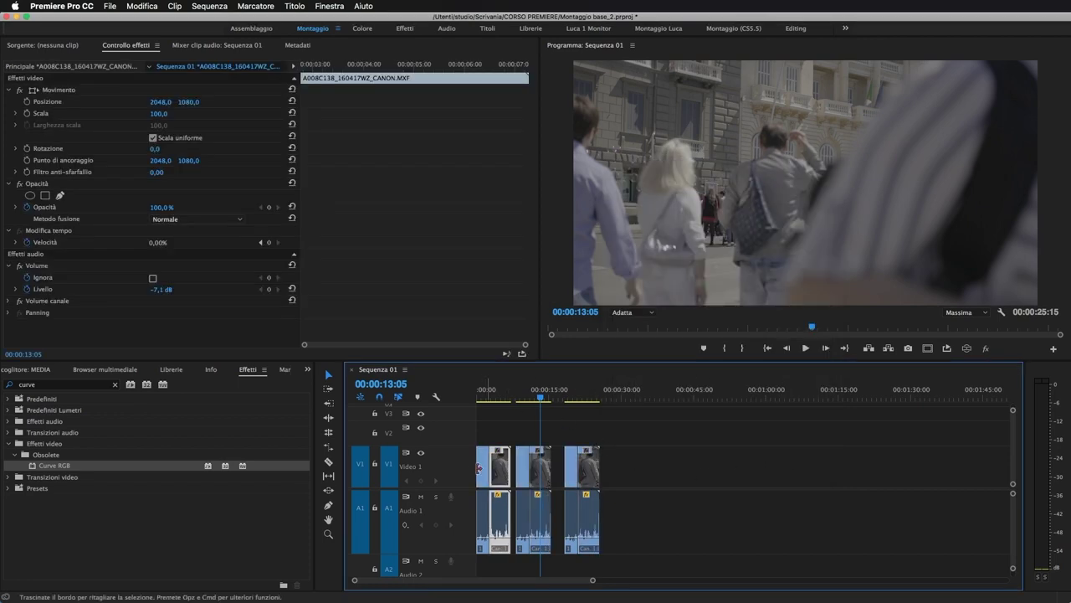
left_click(482, 474)
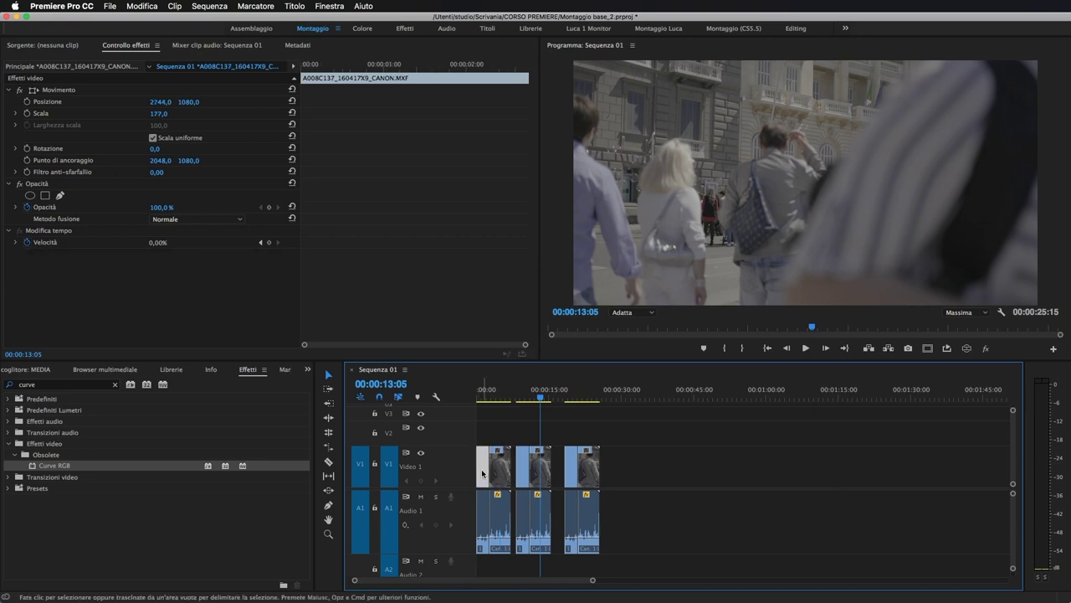
left_click(504, 469)
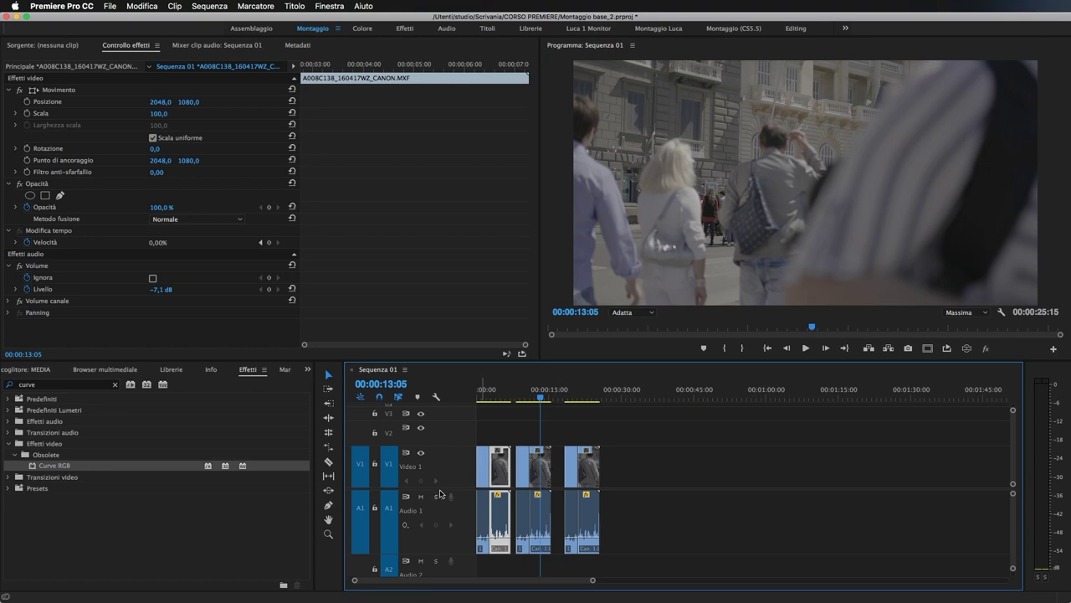
Step: Apply Curve RGB, then Equalizza from Correzione colore, to the middle street clip
left_click_drag(71, 469, 534, 466)
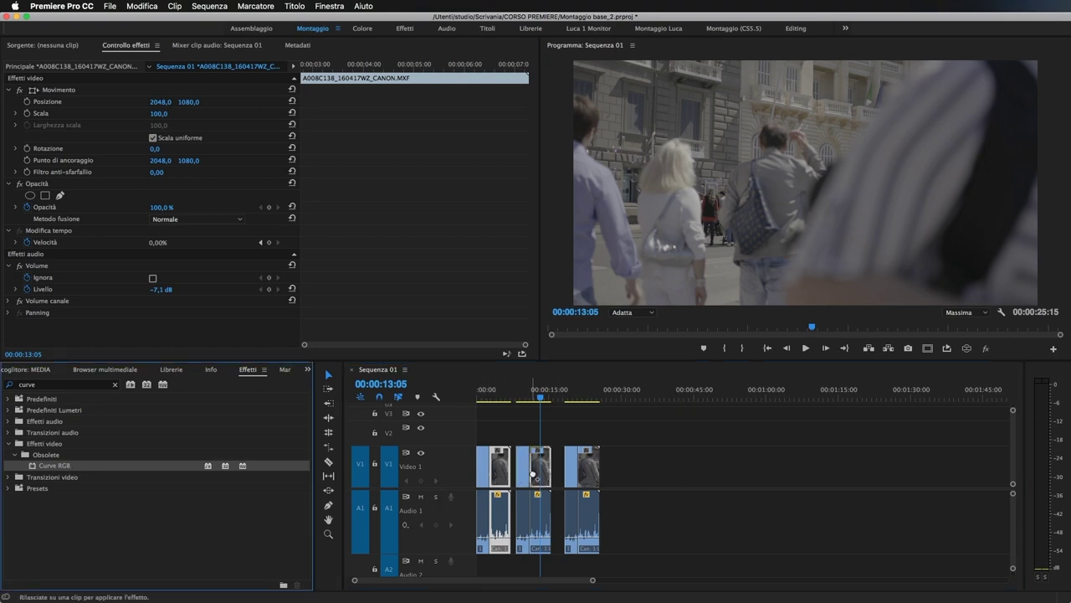
left_click(115, 385)
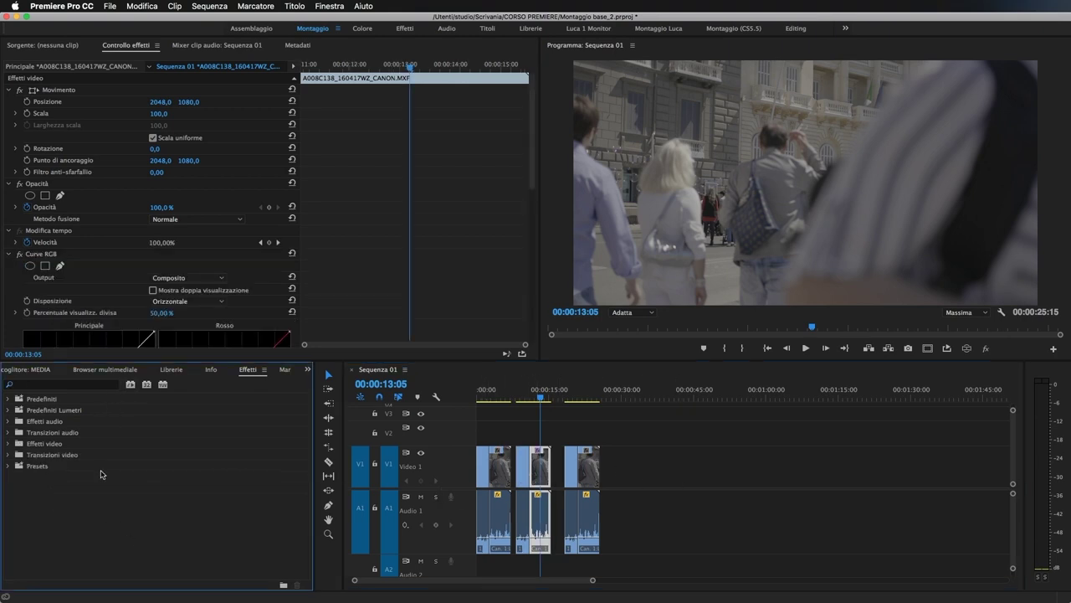
left_click(7, 443)
left_click(13, 476)
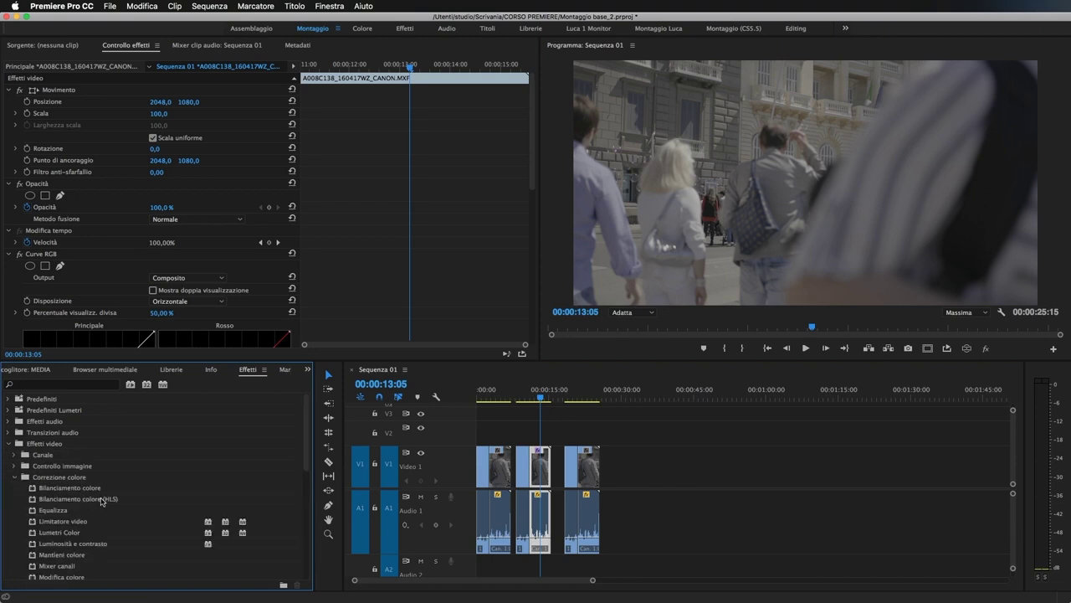
left_click_drag(67, 510, 549, 483)
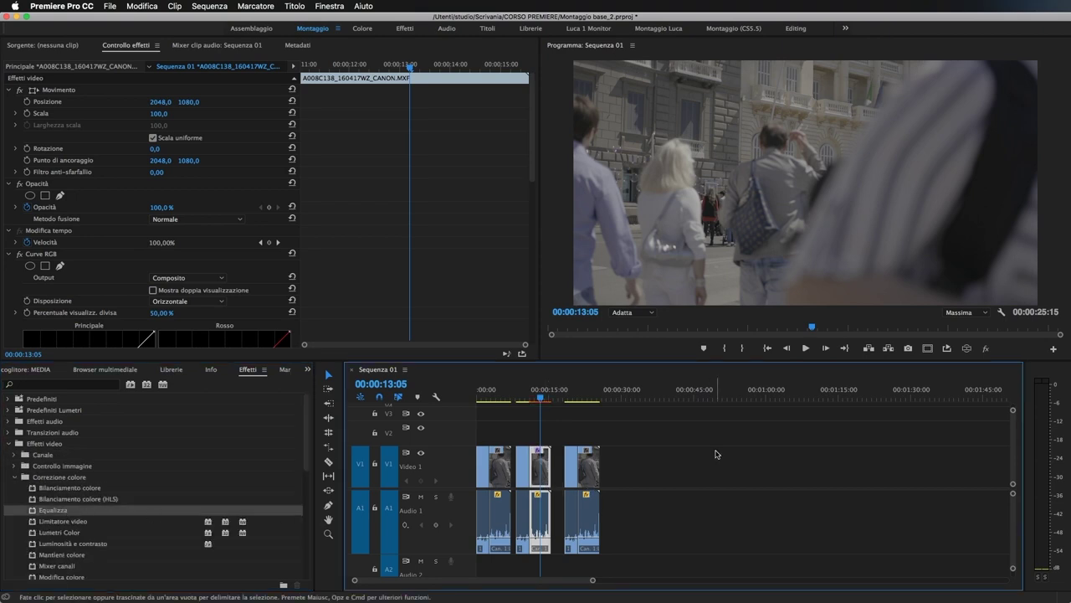
Step: Remove only Equalizza from the street clip via Rimuovi attributi, keeping motion, opacity, speed, audio and Curve RGB
right_click(540, 468)
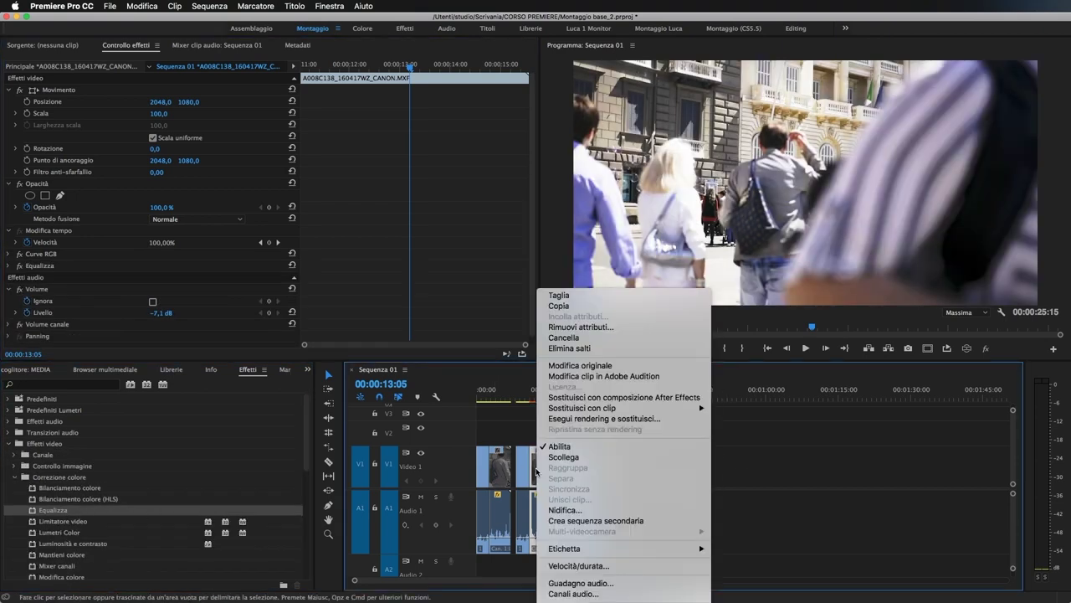
left_click(616, 328)
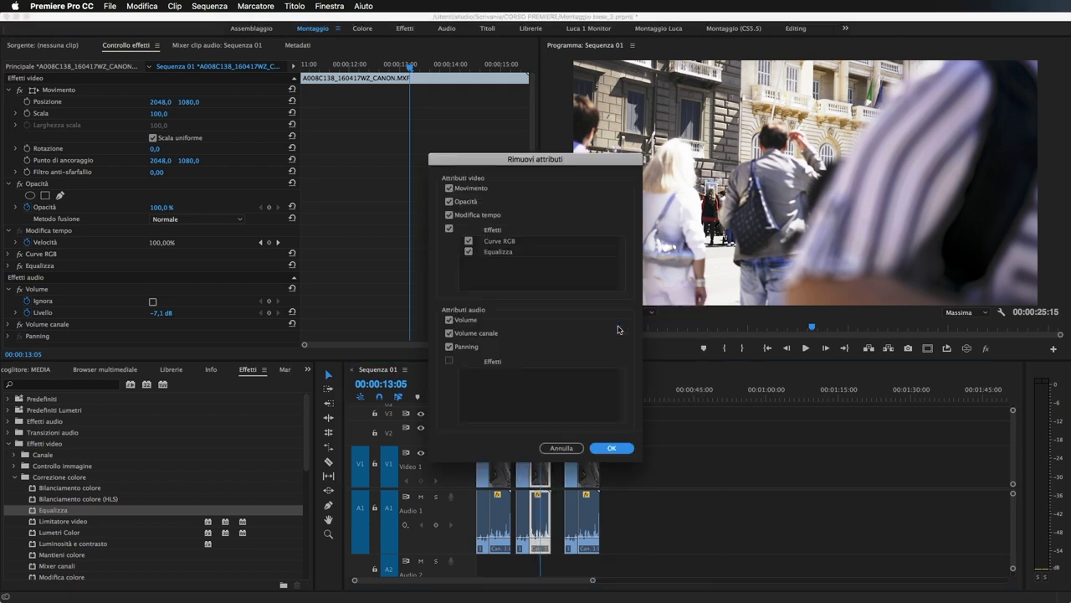
left_click(450, 215)
left_click(449, 202)
left_click(450, 188)
left_click(449, 319)
left_click(449, 333)
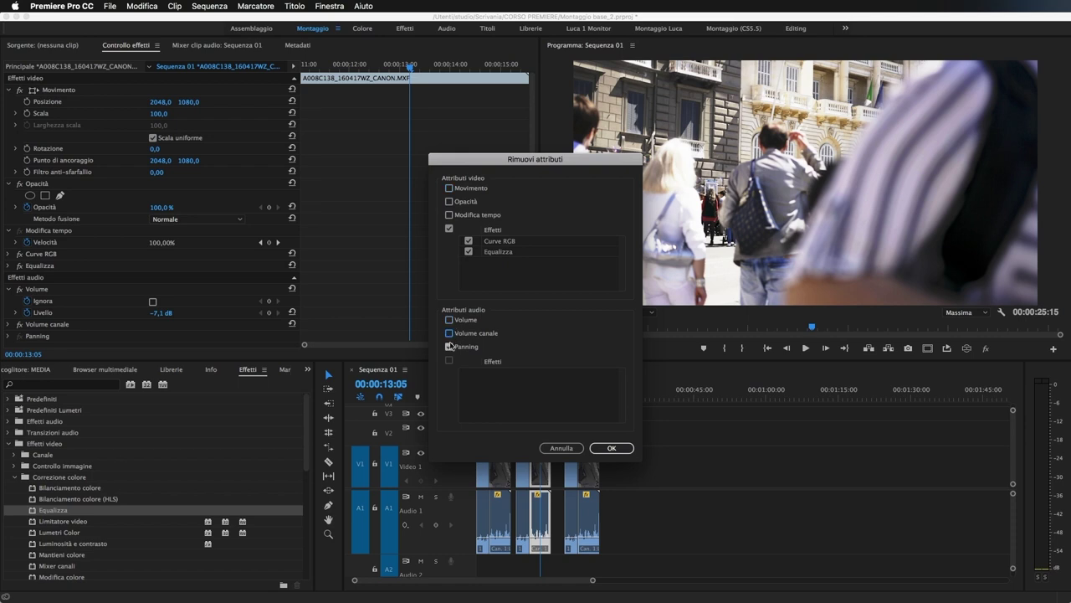
left_click(449, 347)
left_click(469, 241)
left_click(617, 447)
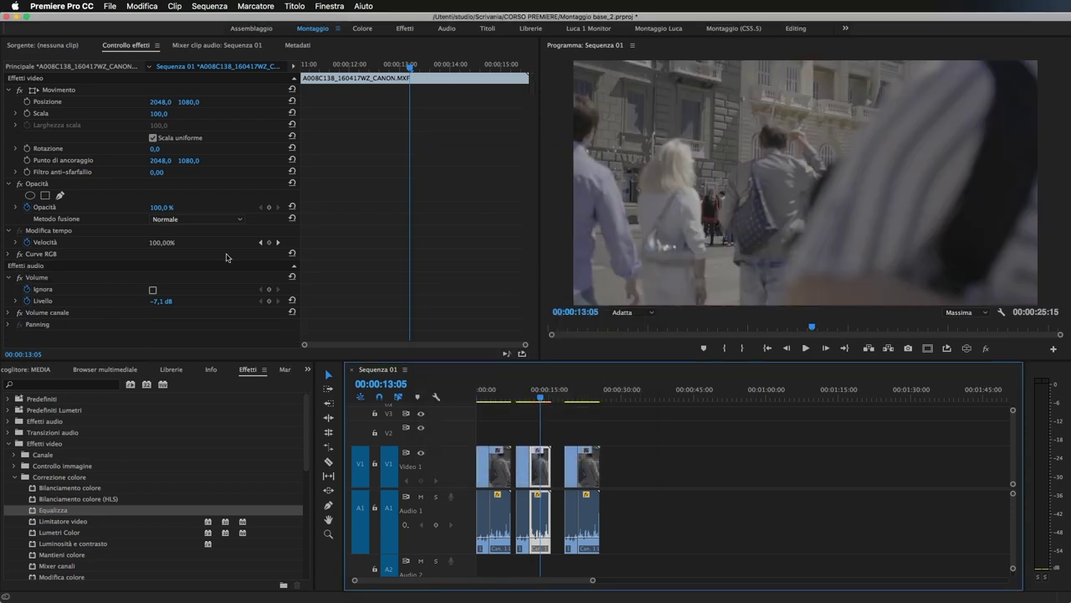
Step: Delete Curve RGB from the street clip in Effect Controls and deselect it
left_click(57, 232)
left_click(54, 255)
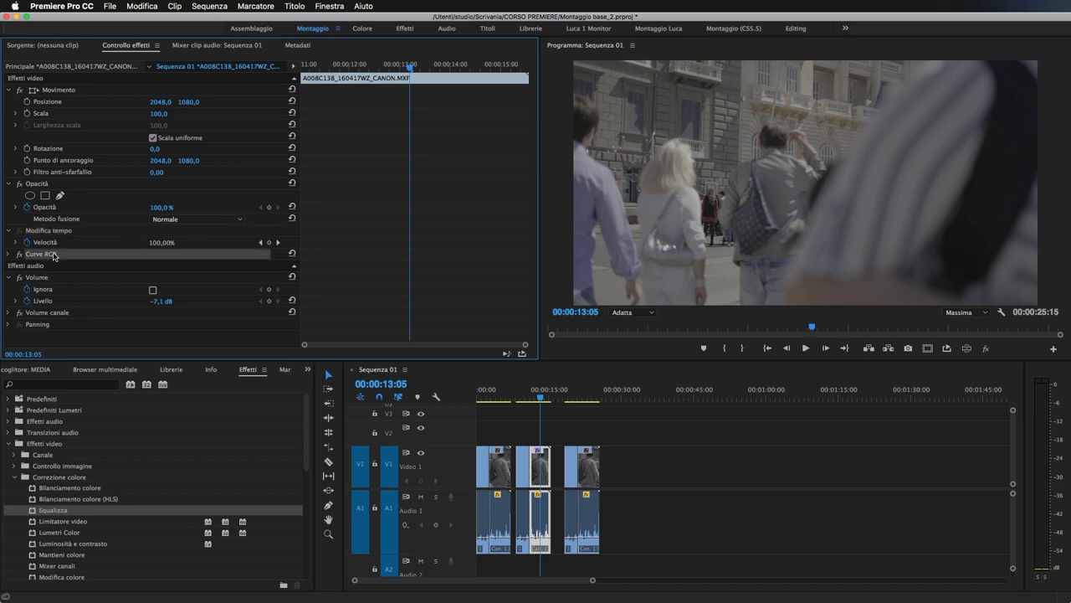
key("Delete")
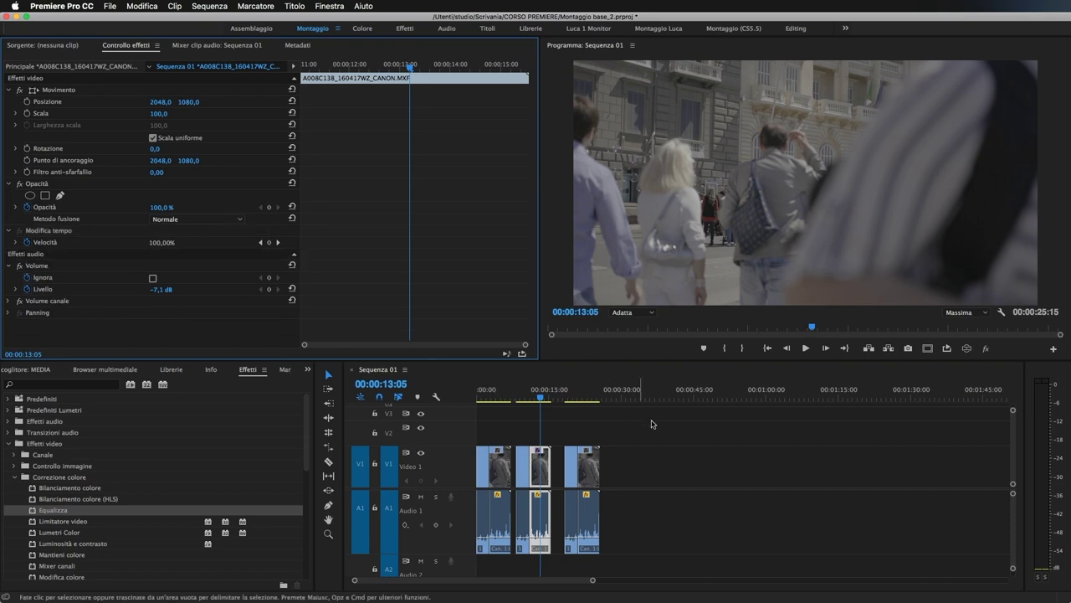
left_click(700, 453)
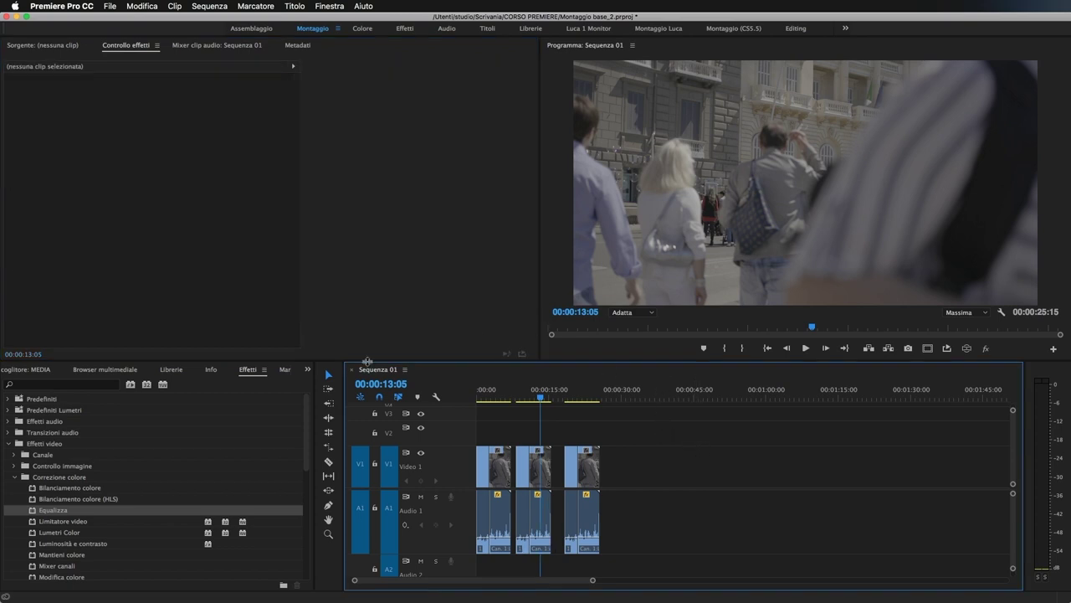
Step: Bring up the MEDIA project bin and go up to the project's root level
left_click(307, 369)
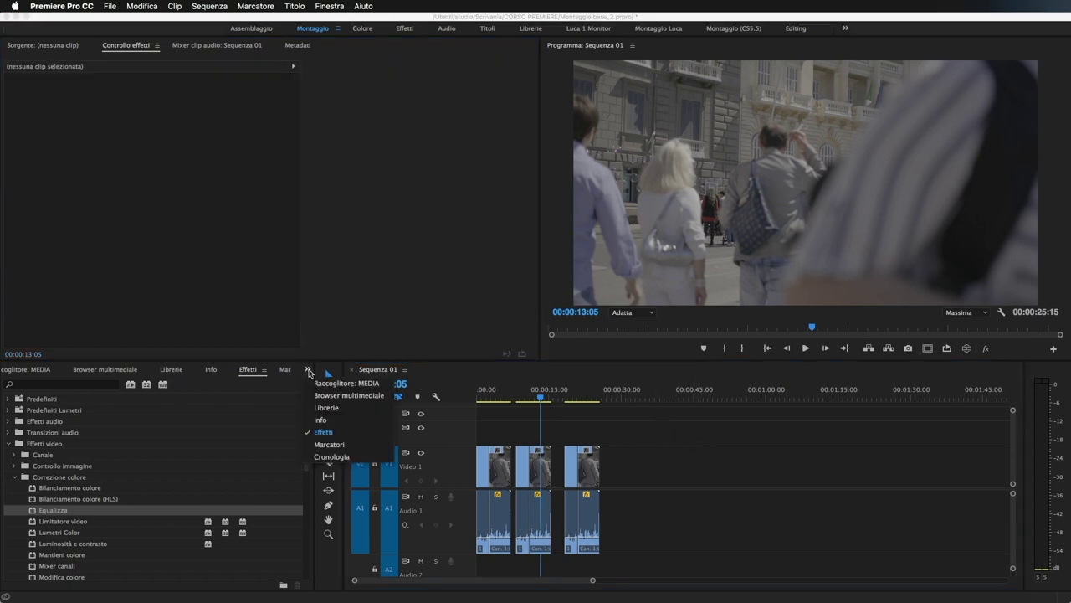
left_click(351, 383)
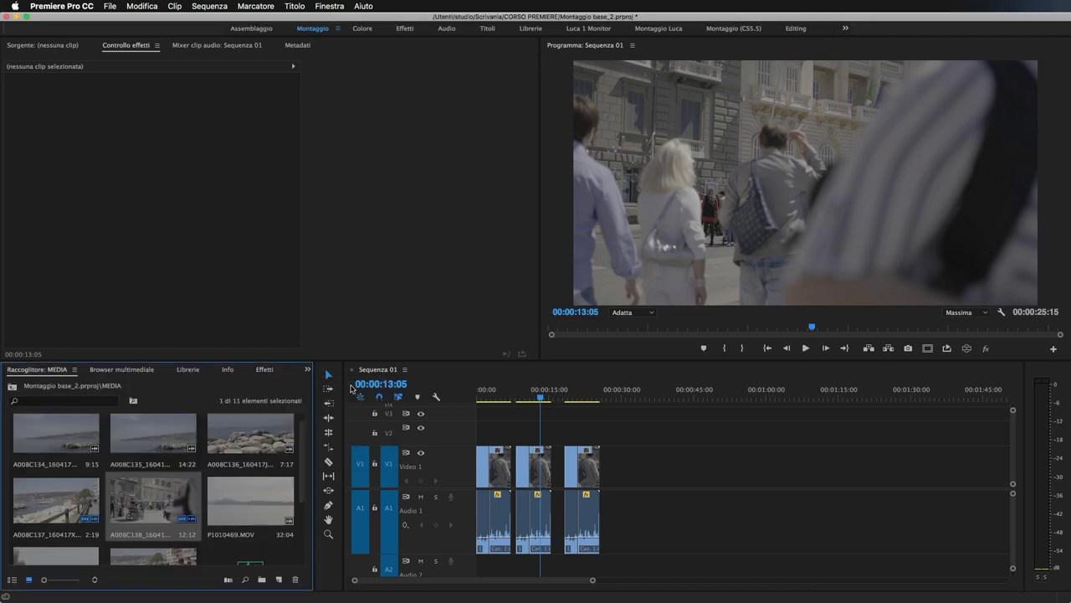
left_click(12, 385)
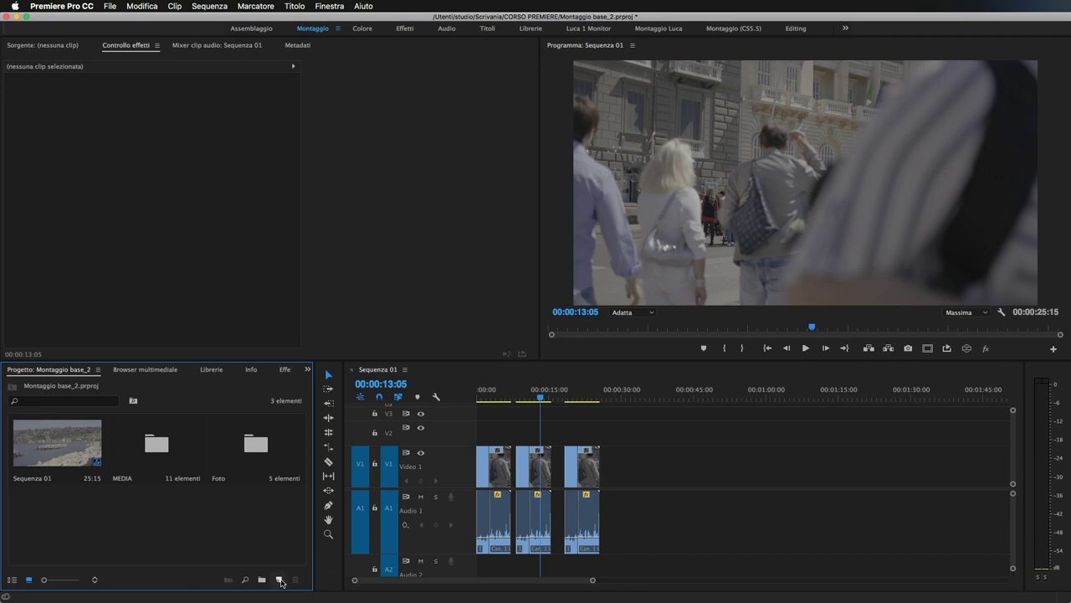
Step: Create a new Livello di regolazione adjustment layer with a 25,00 fps timebase via File > Nuovo
left_click(107, 7)
mouse_move(136, 20)
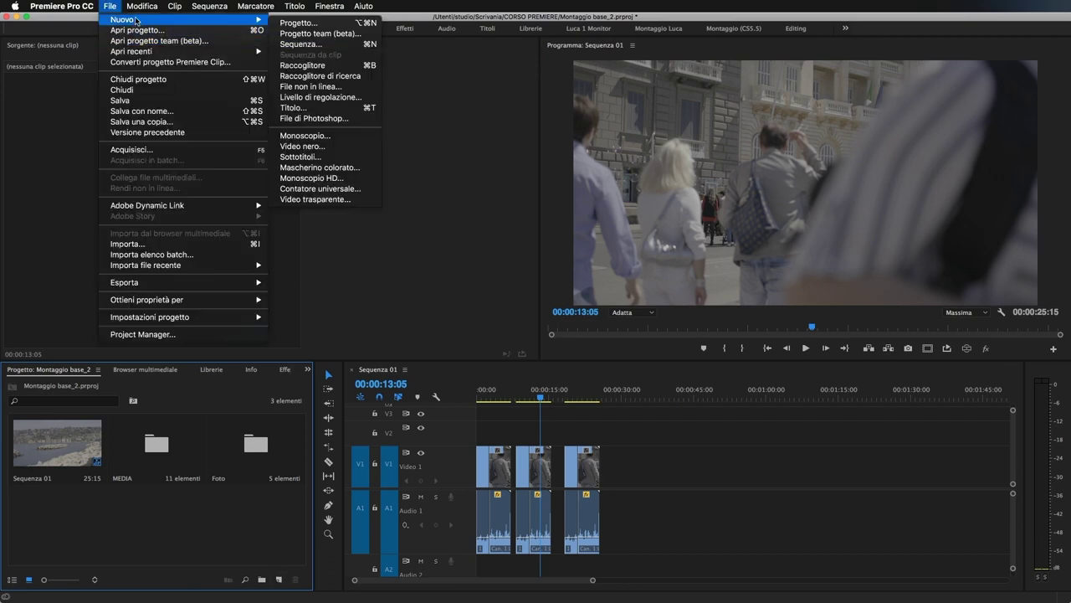
left_click(344, 100)
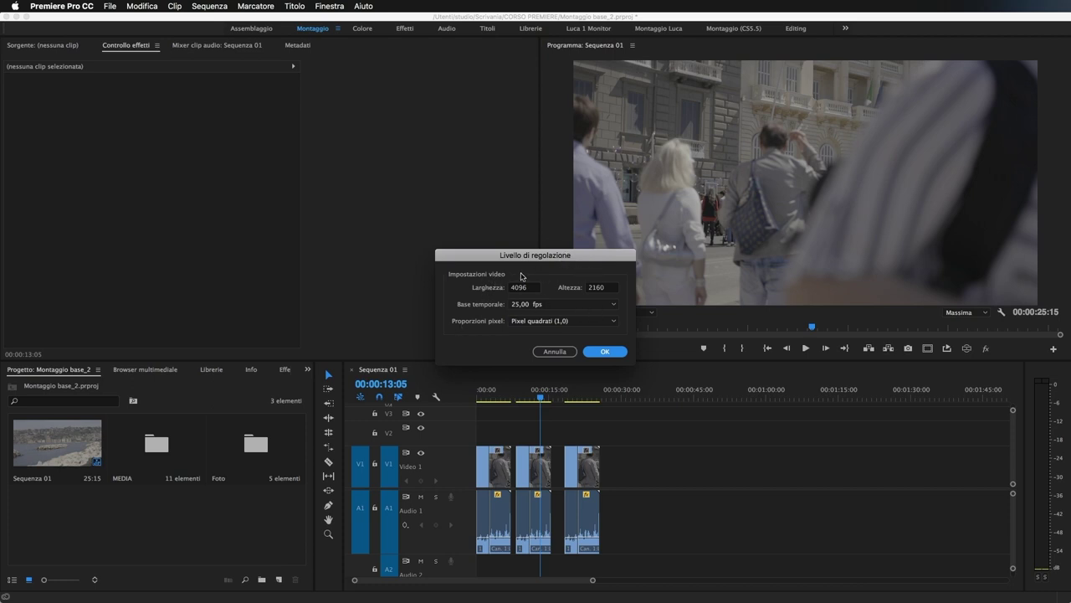
left_click(613, 307)
left_click(562, 322)
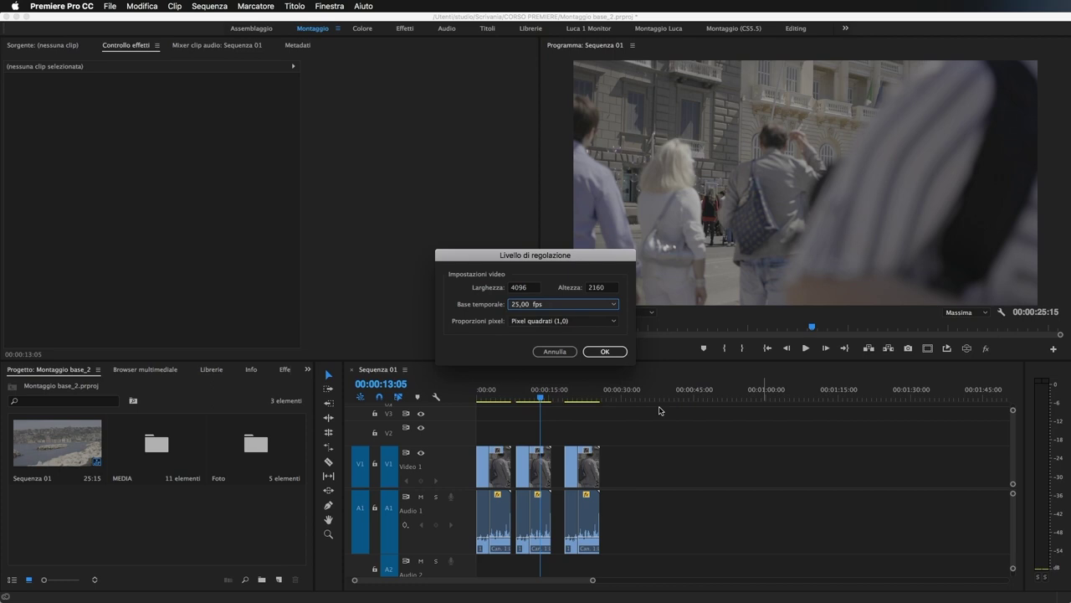
left_click(604, 351)
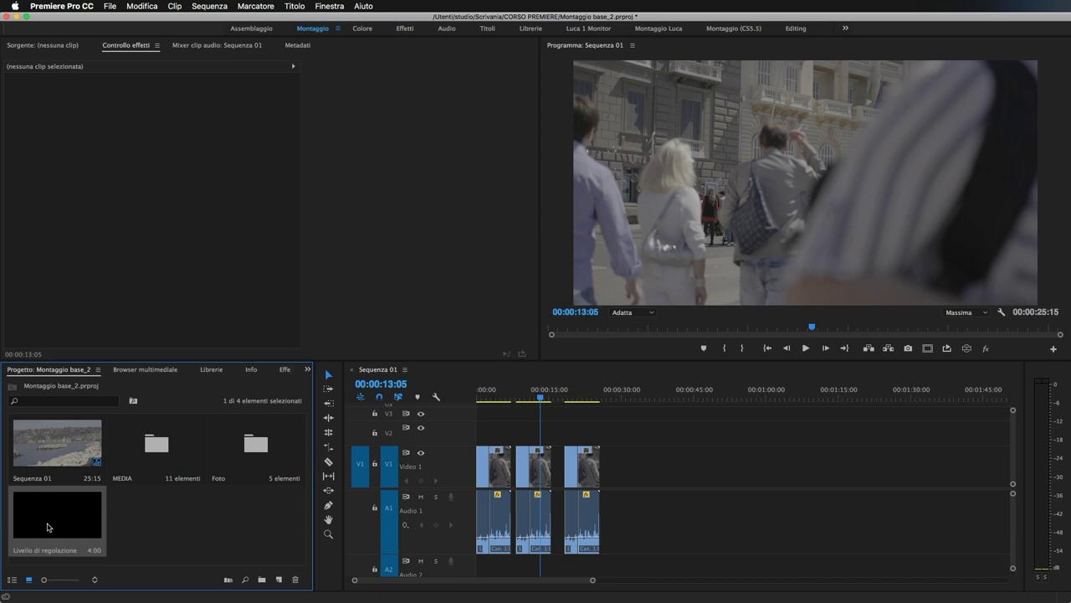
Step: Place the adjustment layer on V2 at the sequence start and select it
left_click_drag(37, 525, 599, 434)
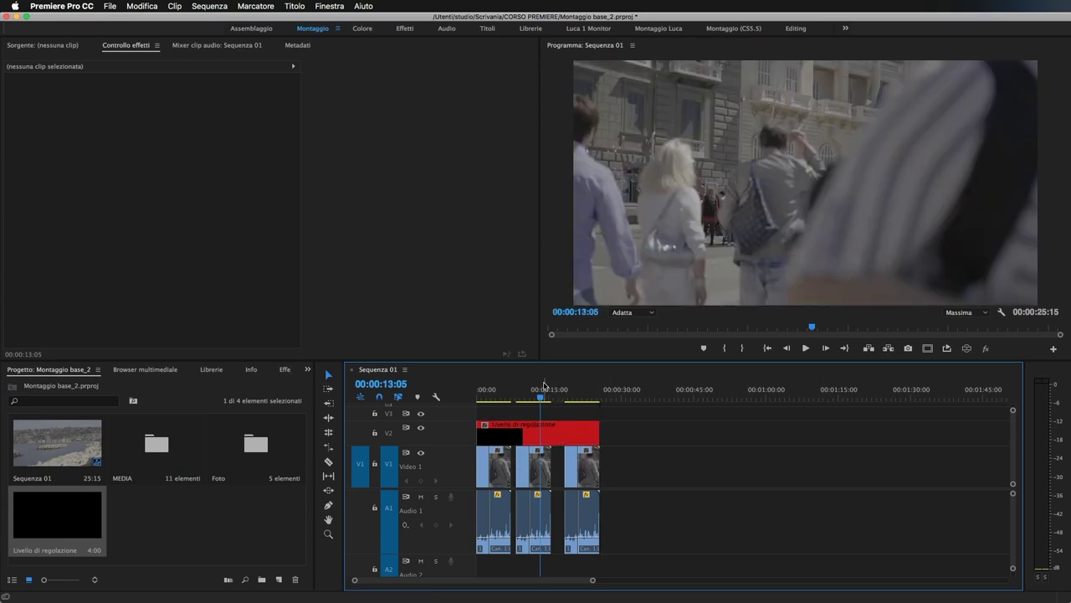
left_click(555, 435)
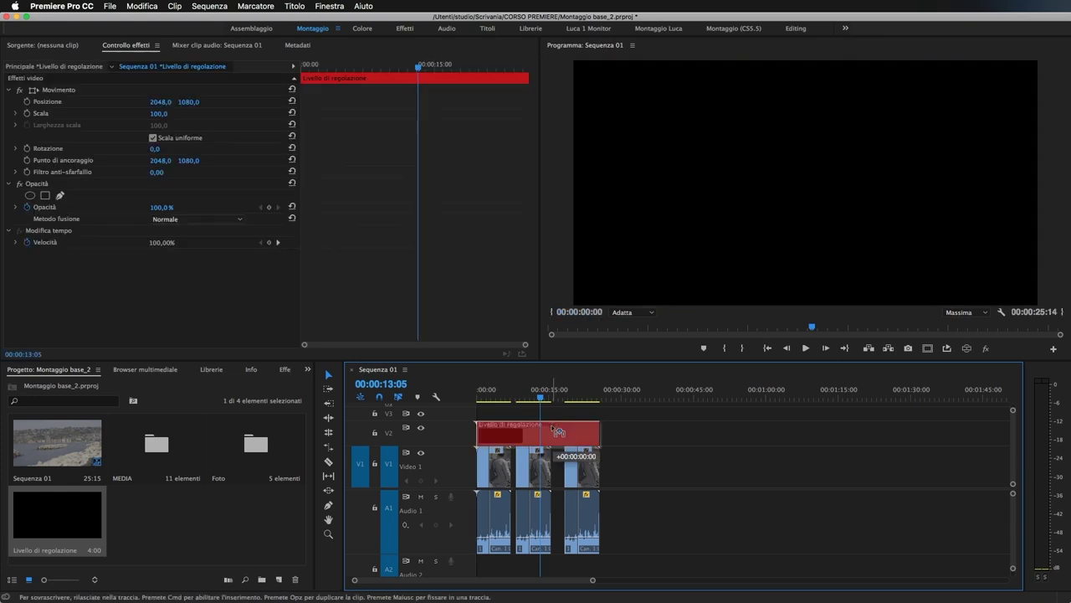
left_click_drag(544, 398, 536, 399)
left_click(628, 449)
left_click(574, 434)
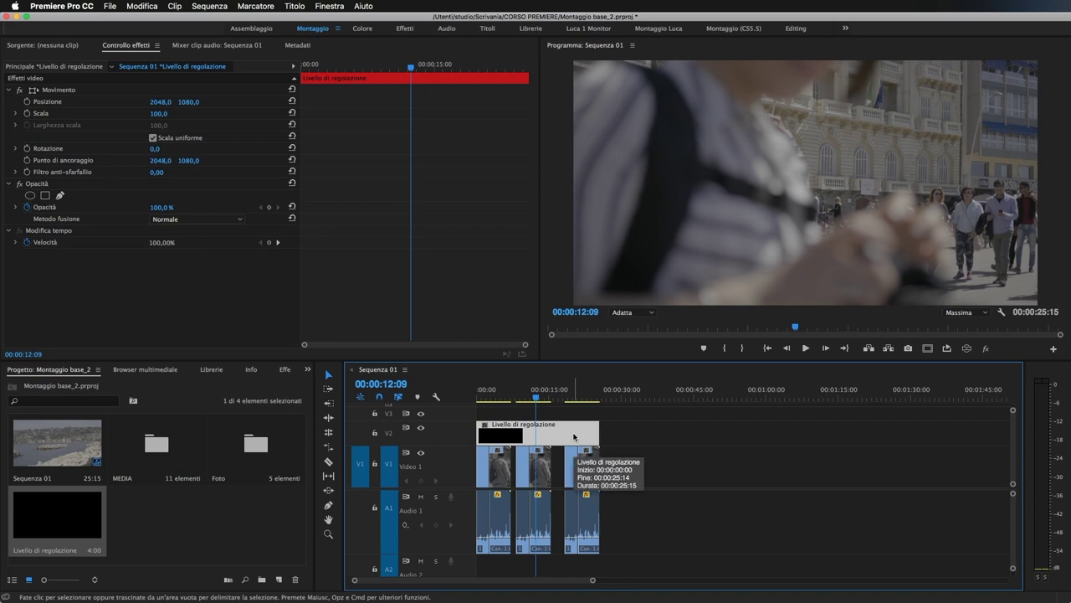
Step: Search 'curve' in the video effects and apply Curve RGB to the adjustment layer
left_click(285, 369)
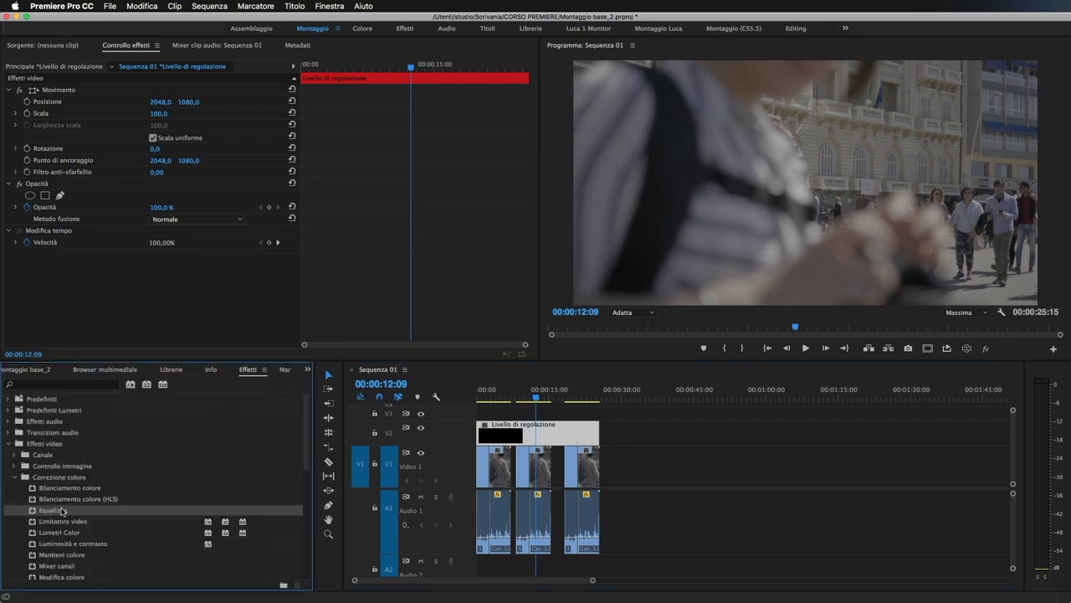
left_click(68, 384)
type("curve")
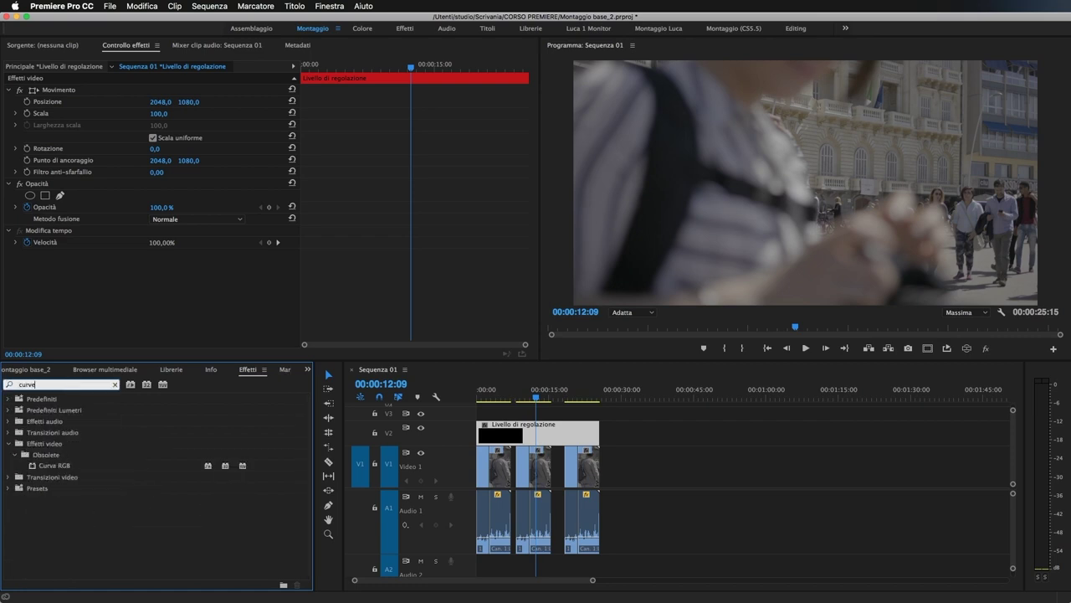
left_click_drag(61, 465, 527, 432)
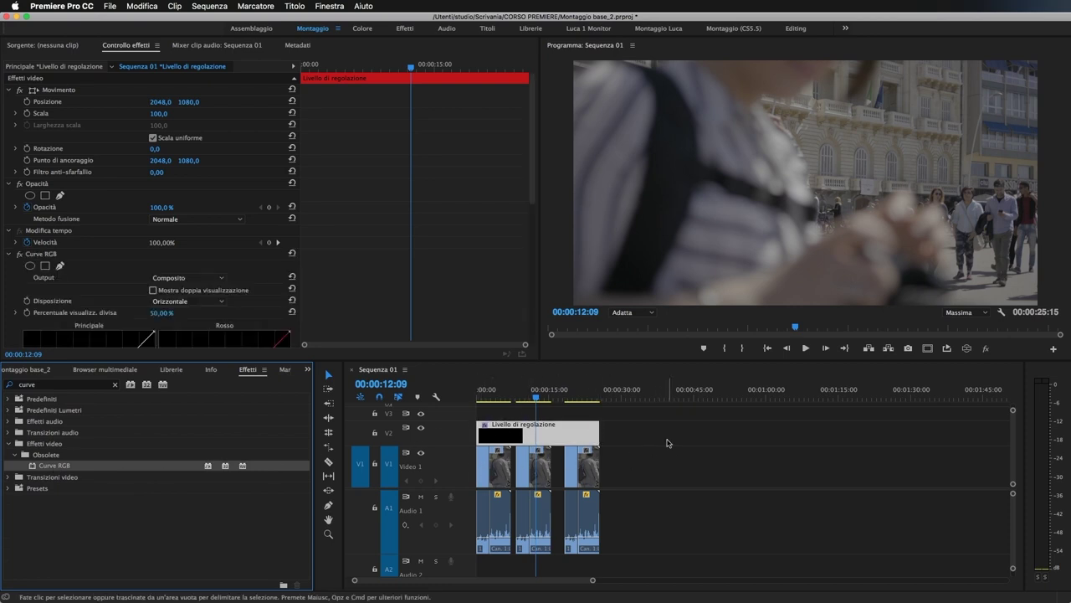
Step: Bend the adjustment layer's Principale curve and pull the red curve down to reduce red
left_click(545, 433)
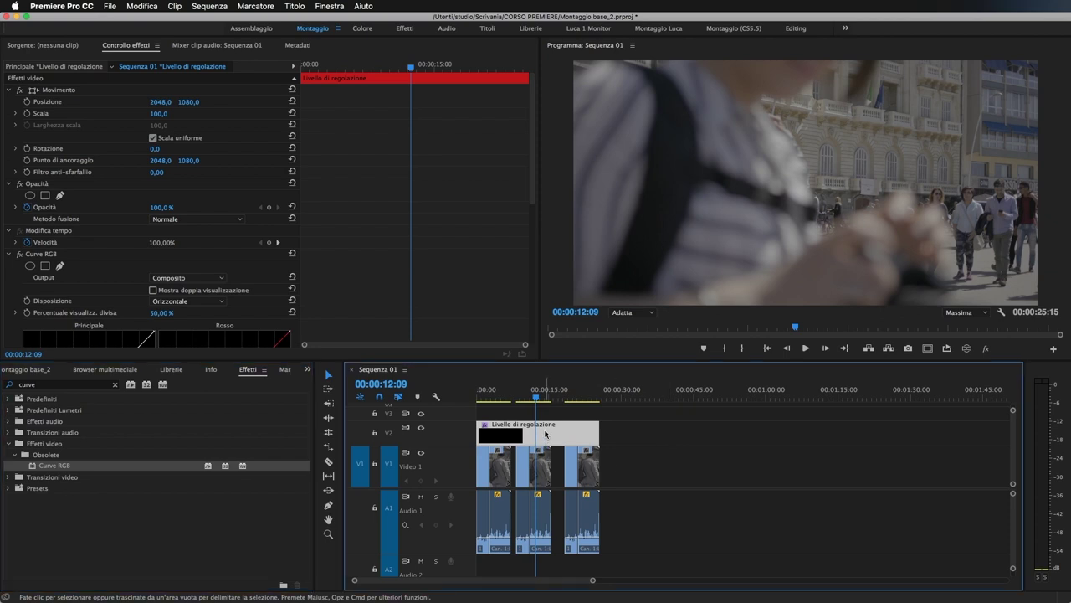
scroll(295, 272, "down", 3)
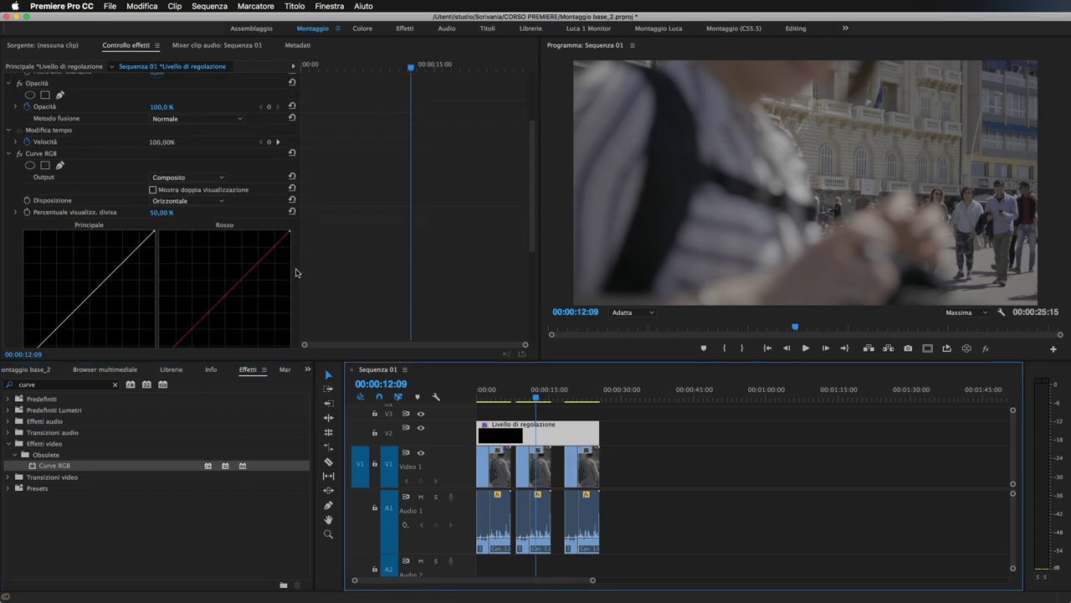
scroll(128, 165, "down", 1)
left_click_drag(108, 226, 85, 255)
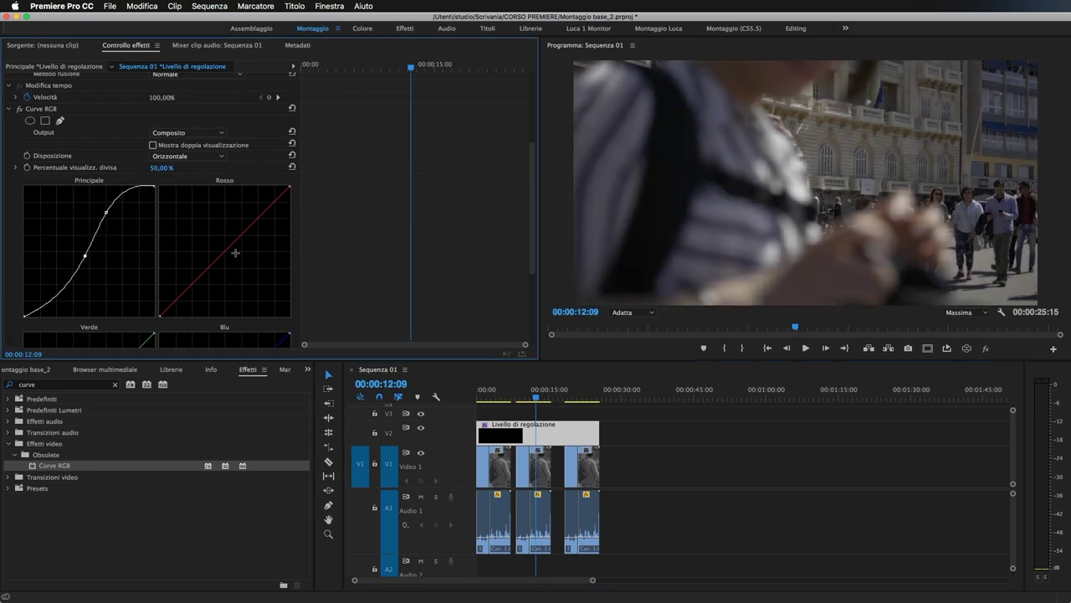
left_click_drag(235, 253, 237, 270)
Step: Reselect the adjustment layer, move the playhead to 00:00:08:21 and mute Audio 1
left_click(645, 489)
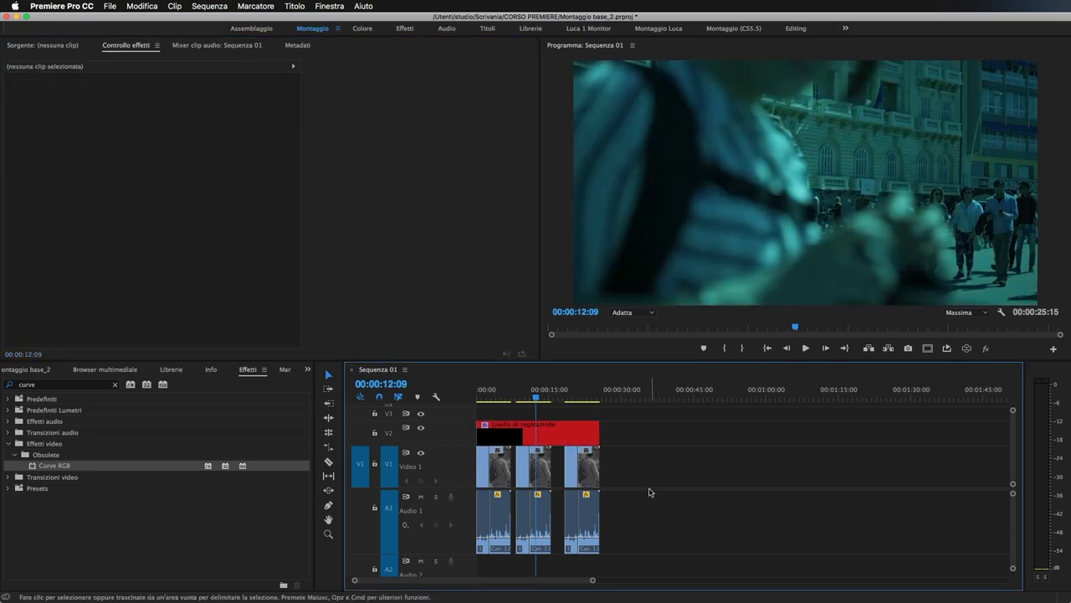
left_click(519, 439)
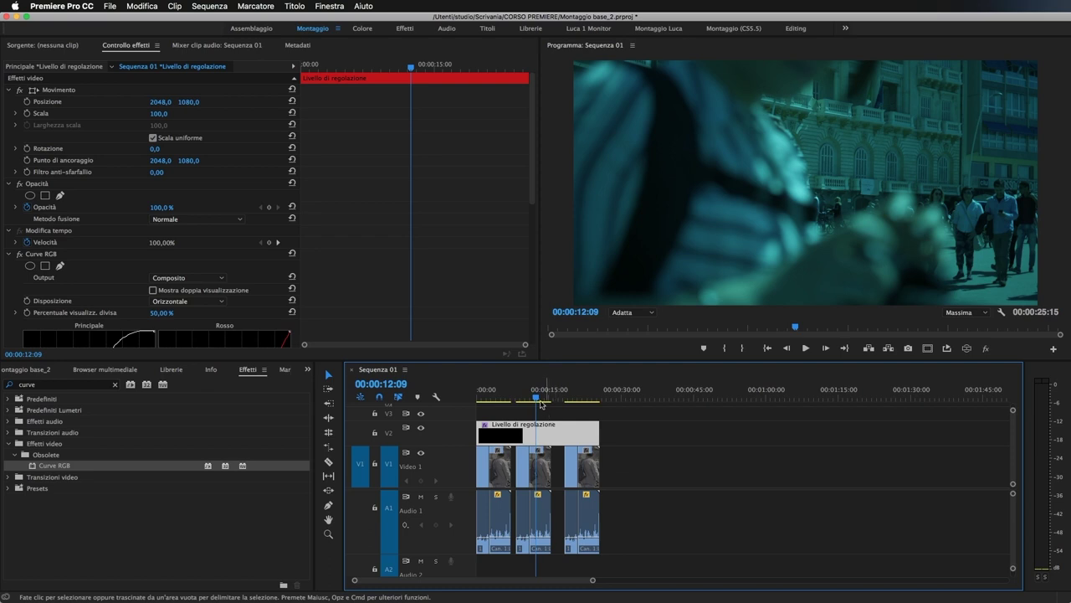
left_click_drag(536, 399, 576, 405)
left_click(420, 496)
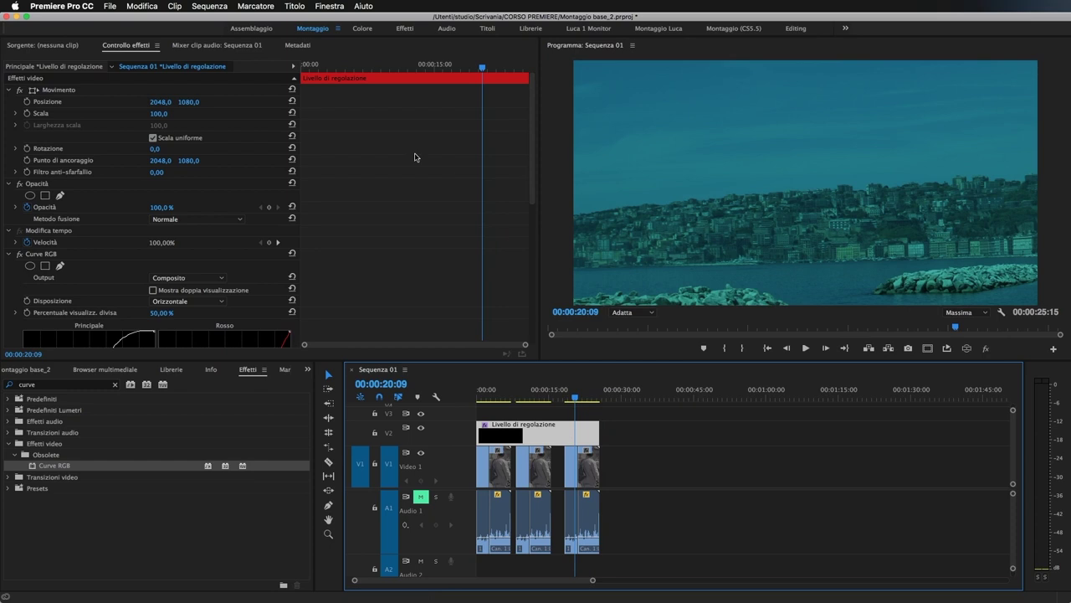
Step: Raise the red curve to tint the image, preview at 00:00:05:14, then delete the adjustment layer from V2
scroll(394, 176, "down", 5)
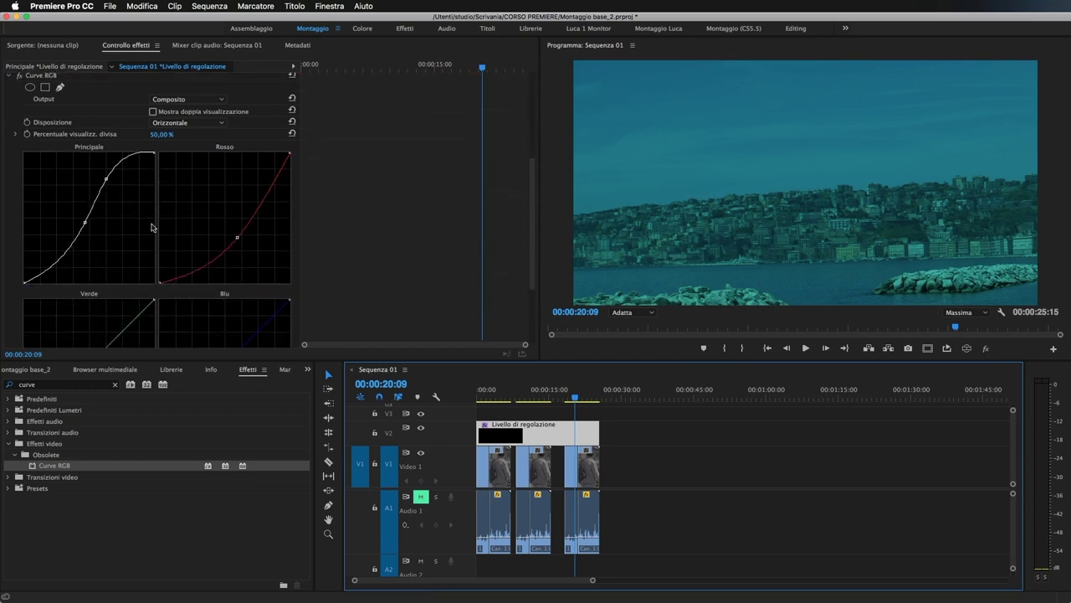
left_click_drag(236, 238, 221, 184)
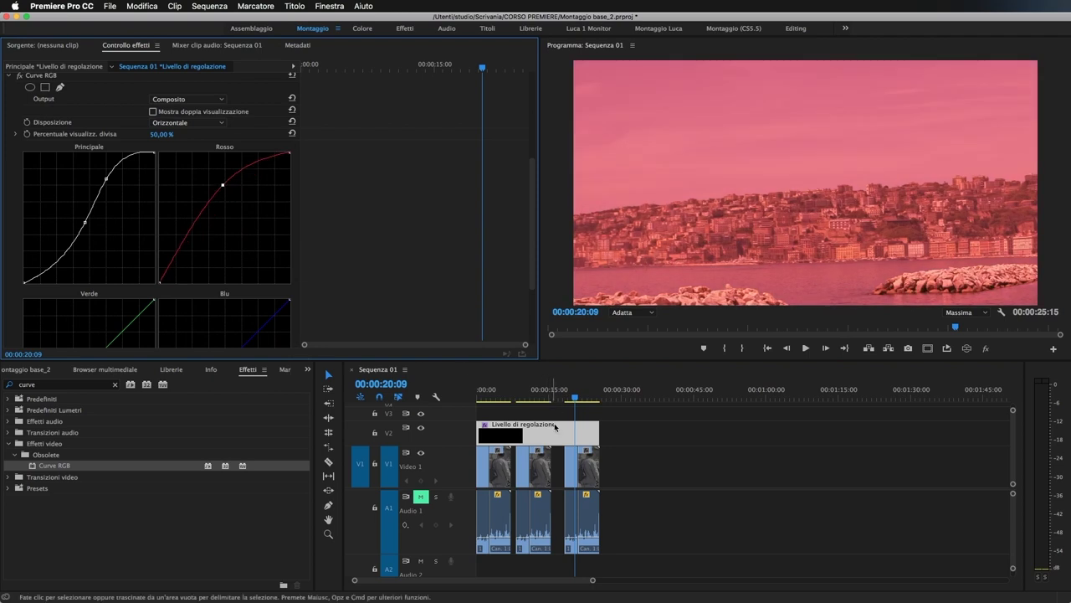
left_click(538, 400)
left_click_drag(538, 400, 504, 400)
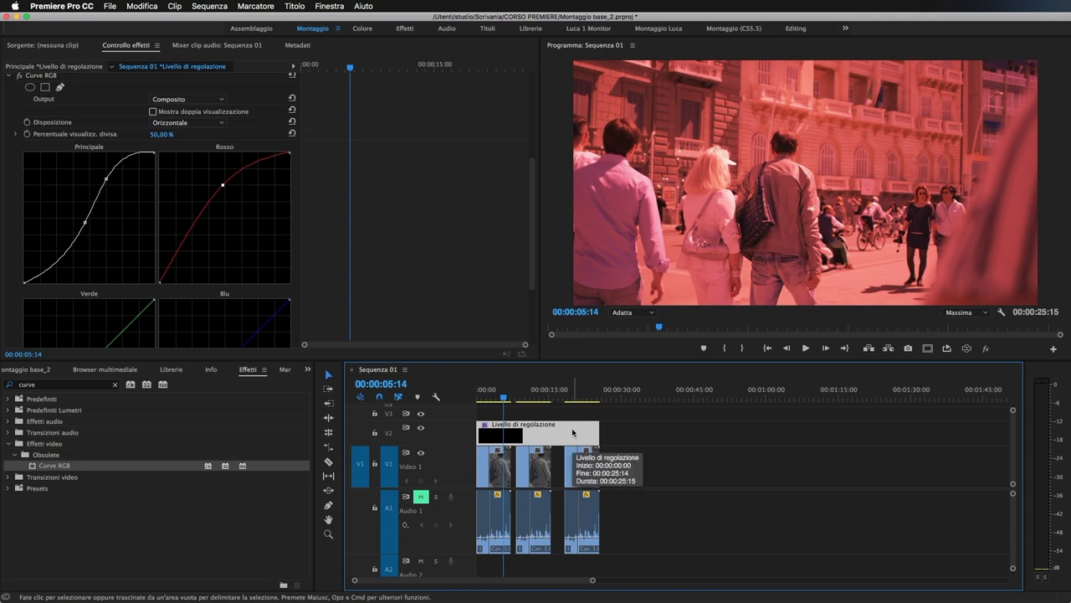
key("Delete")
left_click(500, 473)
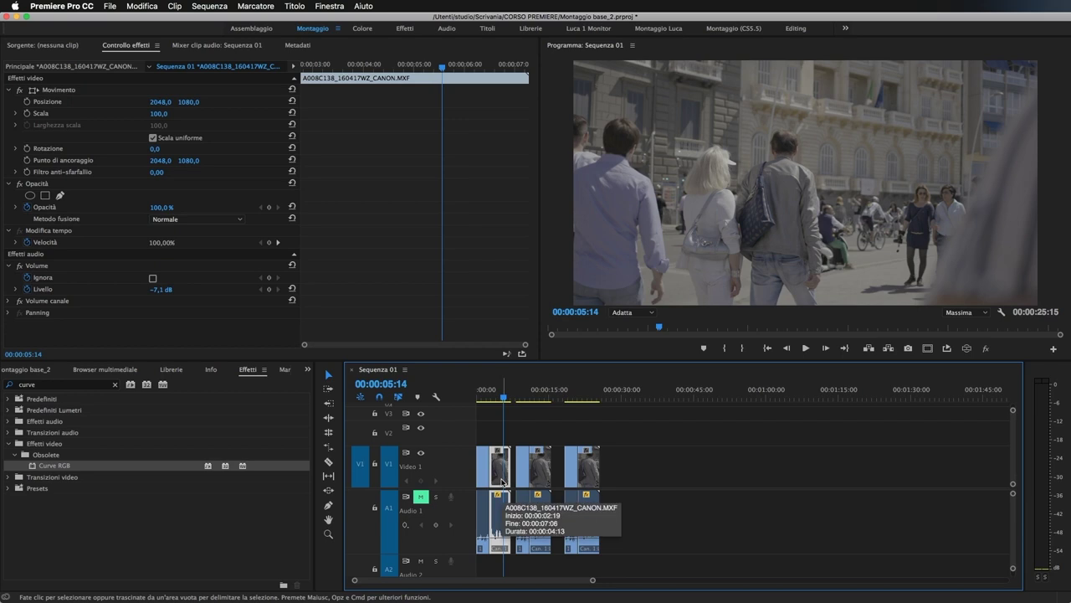
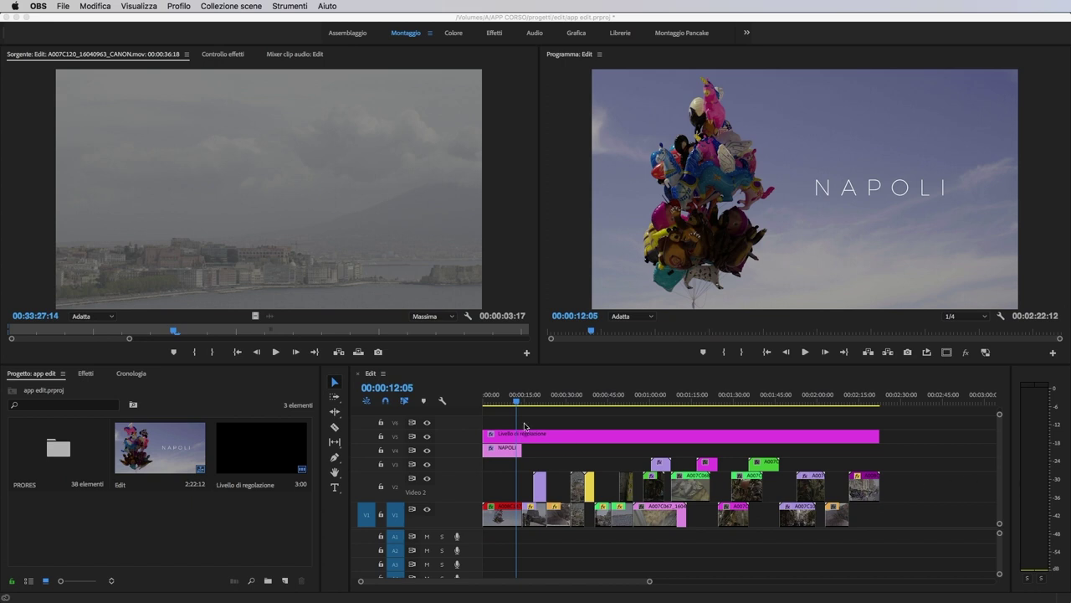
Step: Scrub through the bay and harbour shots, then park the playhead at 00:00:33:02
left_click_drag(516, 400, 636, 413)
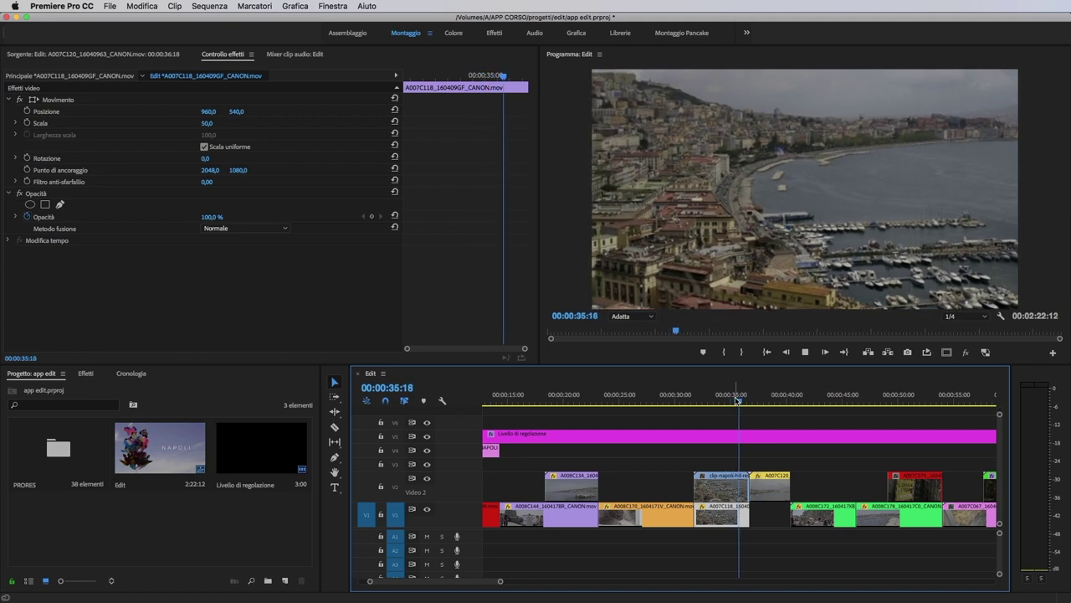
key("space")
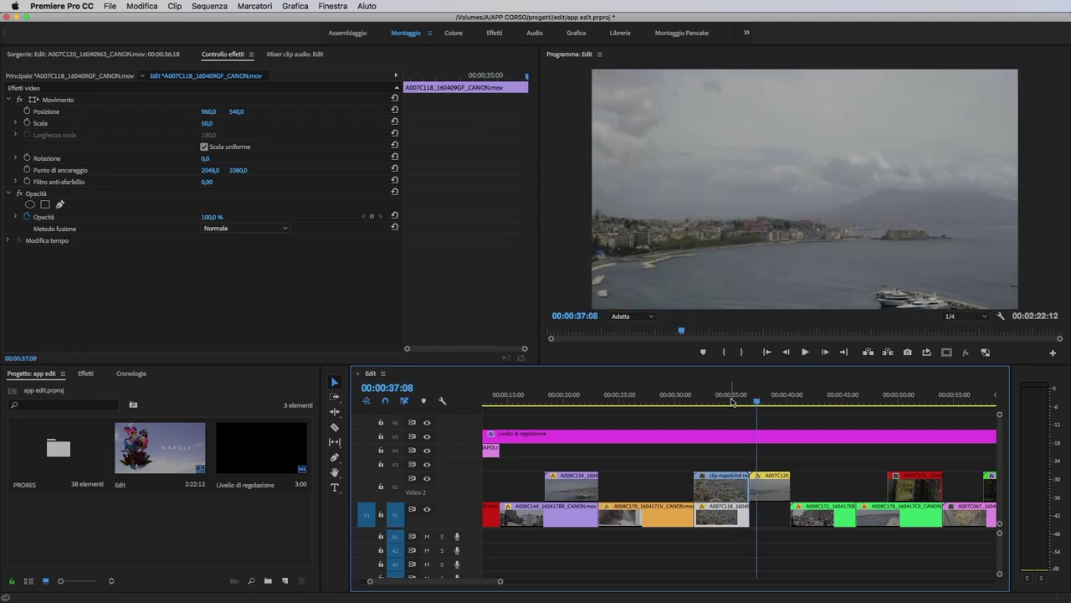
left_click(710, 399)
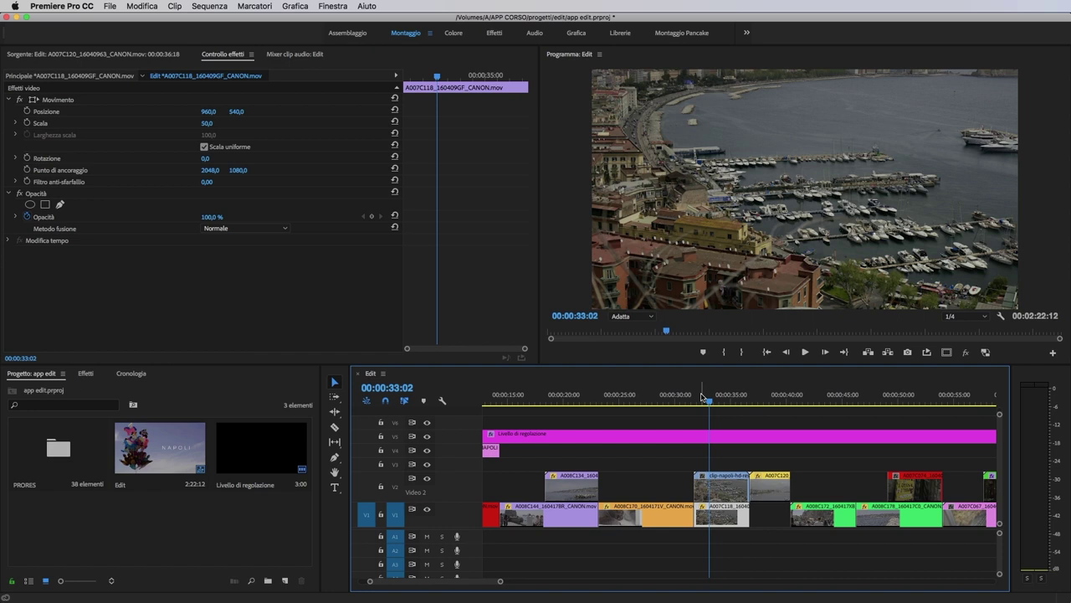
Step: Select clip-napoli-hd-resize on V2 and filter the Effects list for 'stab' to reveal Warp Stabilizer
left_click(746, 461)
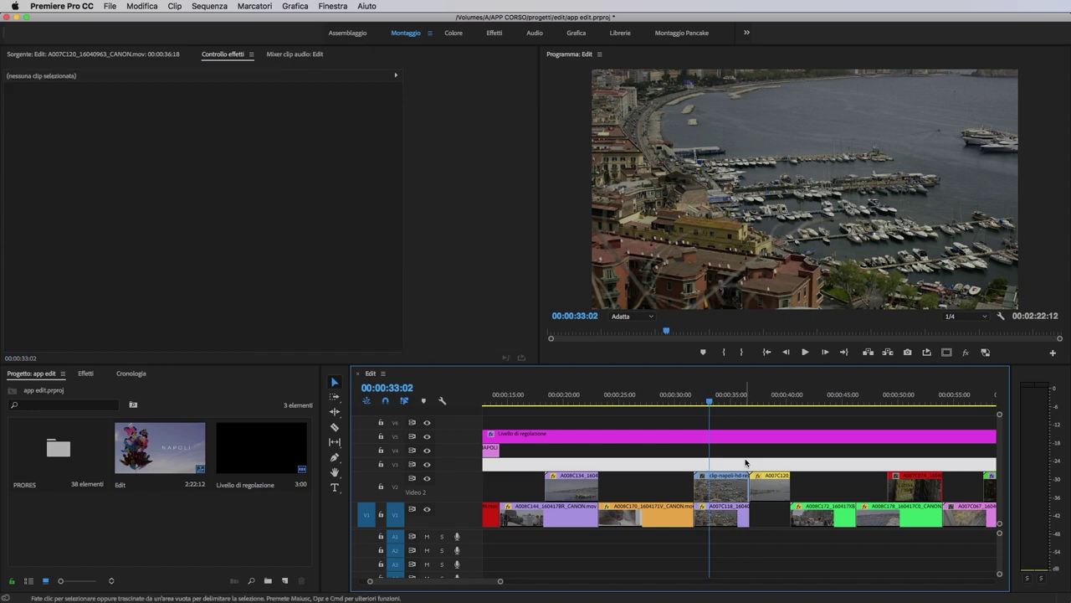
left_click(743, 485)
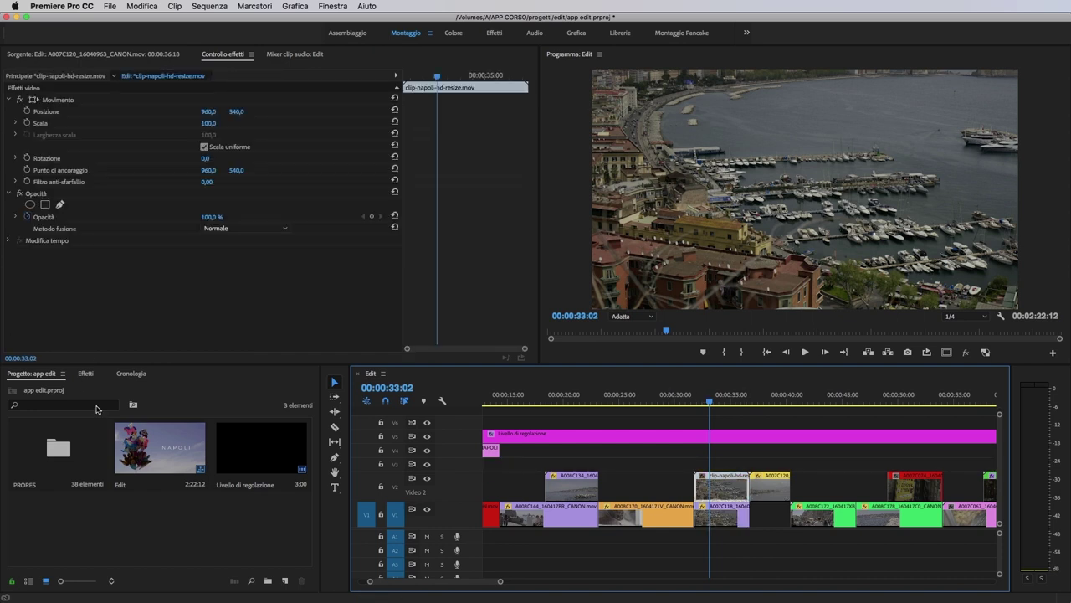
left_click(87, 374)
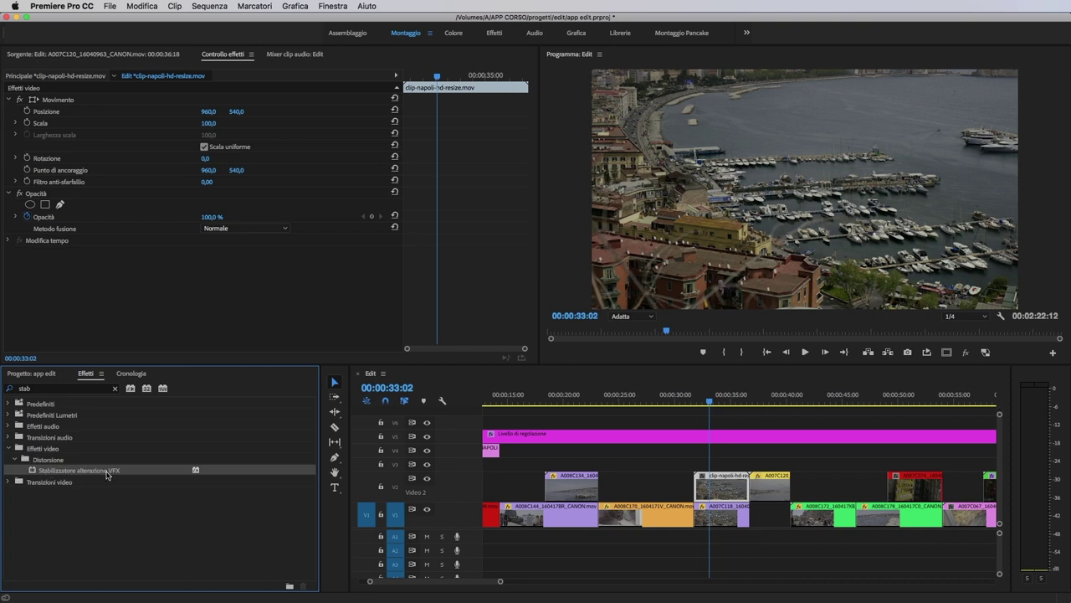
Step: Apply Stabilizzatore alterazione VFX to clip-napoli-hd-resize on V2 and scrub it while the analysis runs
left_click_drag(46, 475, 714, 490)
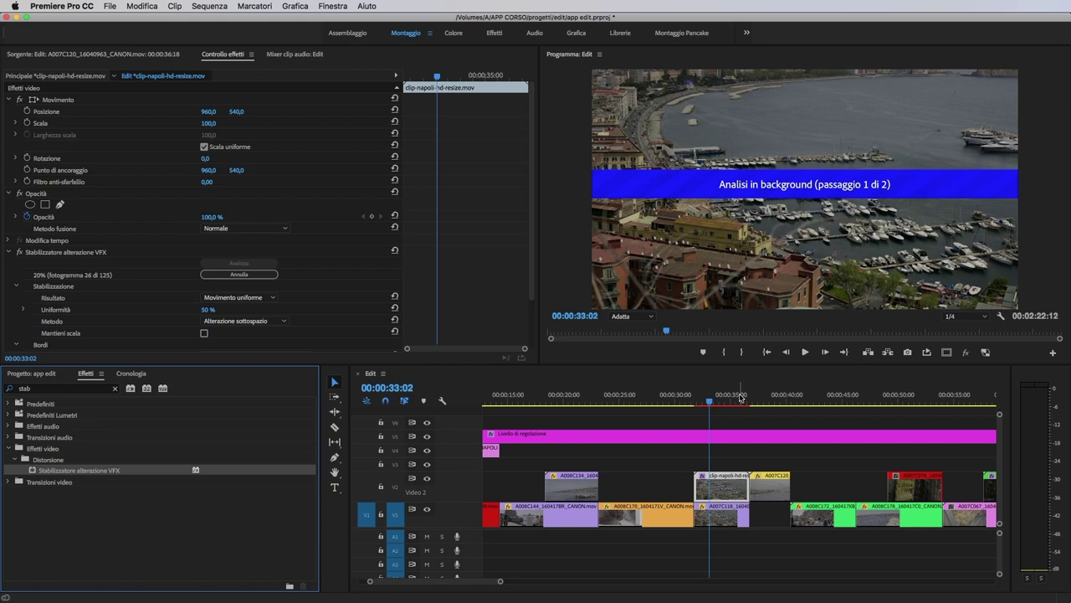
left_click(768, 404)
left_click_drag(768, 404, 720, 413)
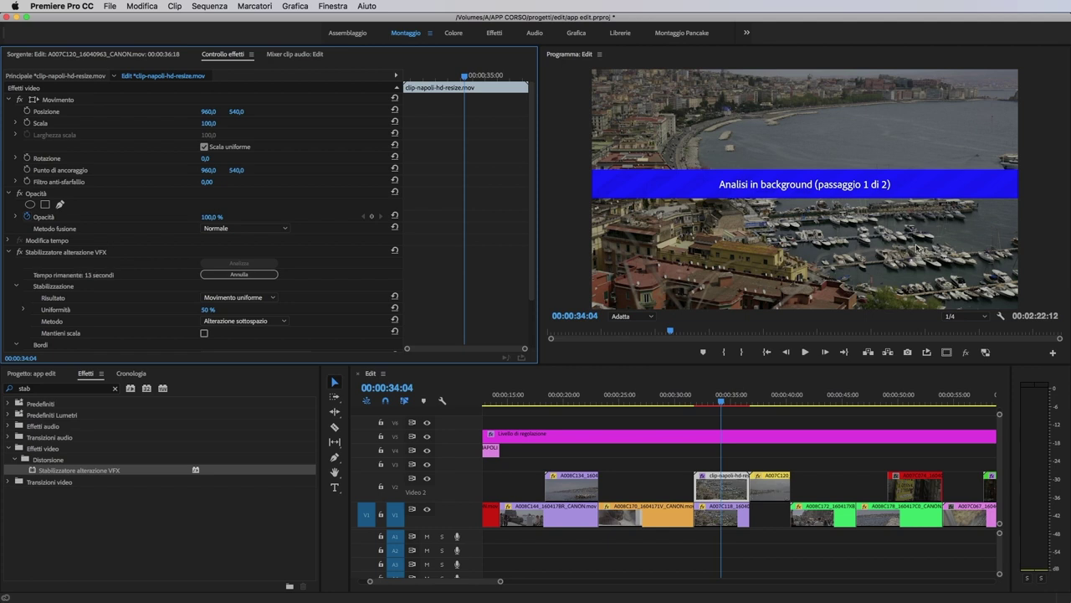
scroll(334, 261, "down", 2)
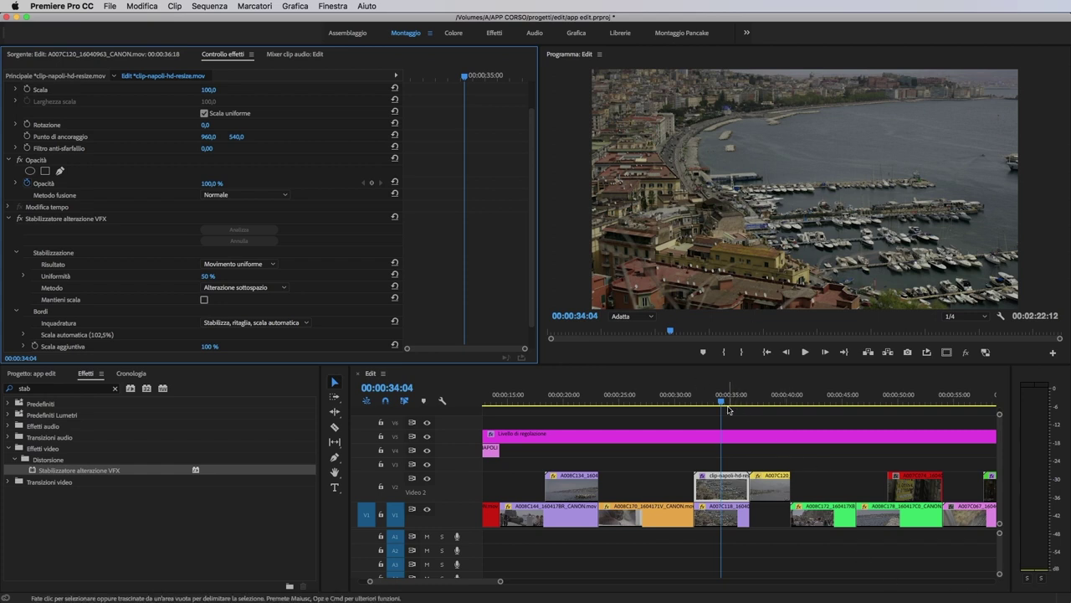
Step: Play the stabilized harbour clip back twice to check the result
left_click(694, 400)
key("space")
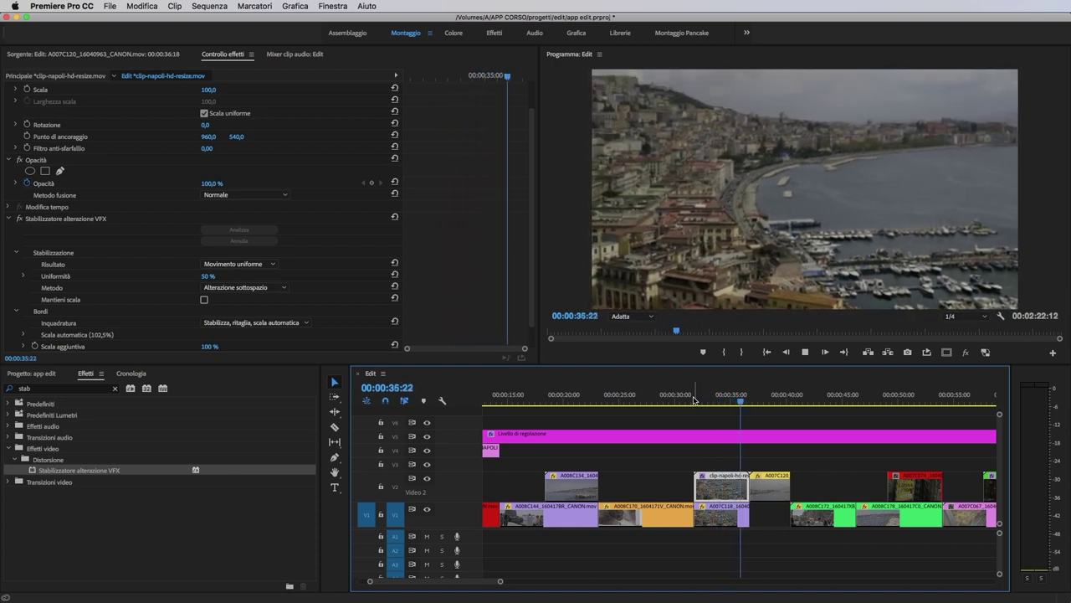
key("space")
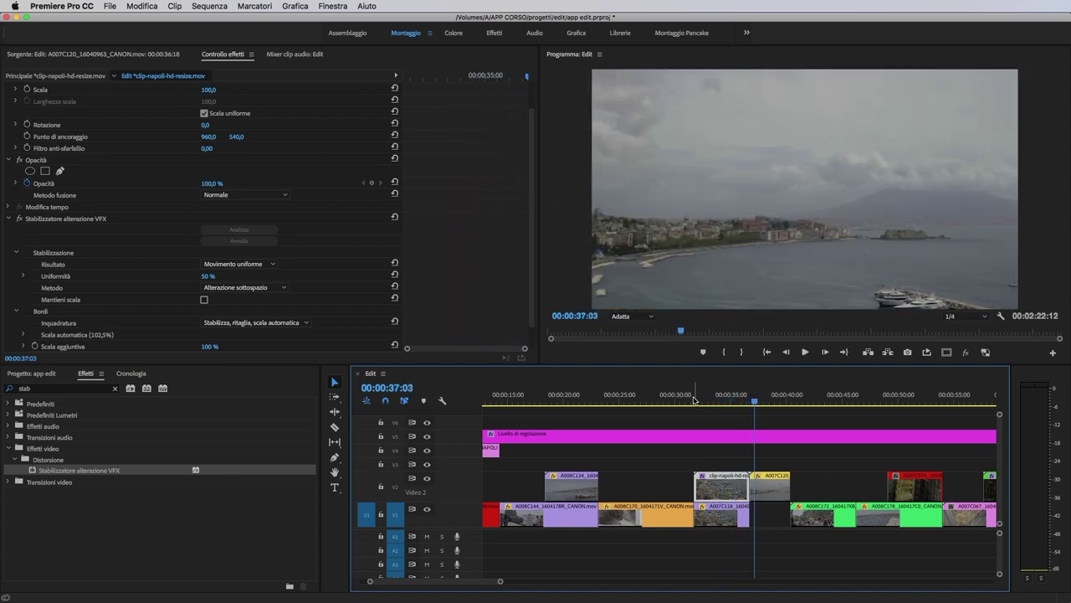
left_click_drag(749, 401, 694, 388)
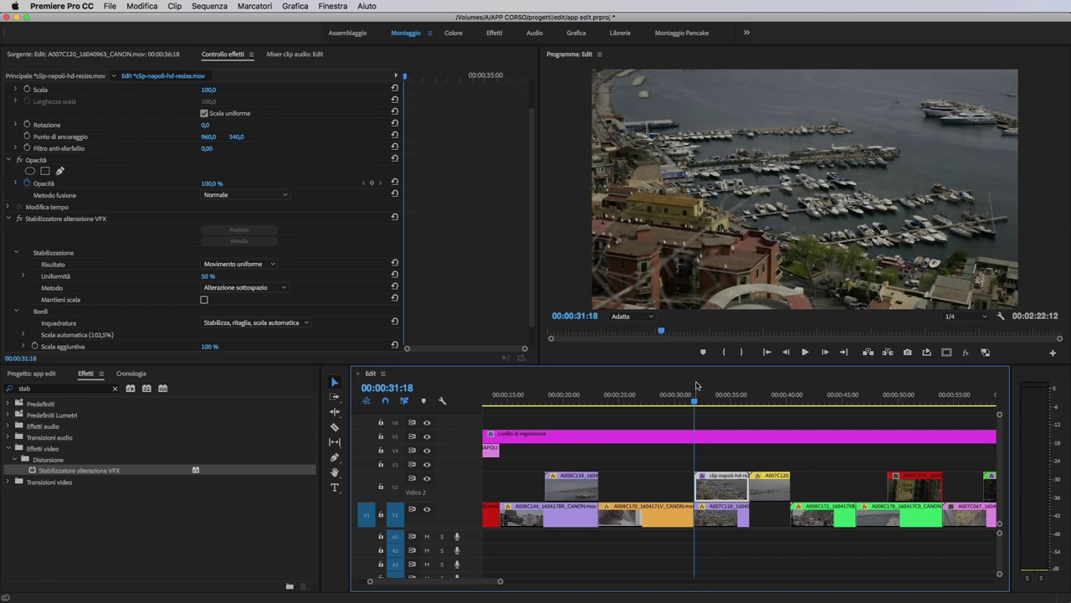
key("space")
key("space")
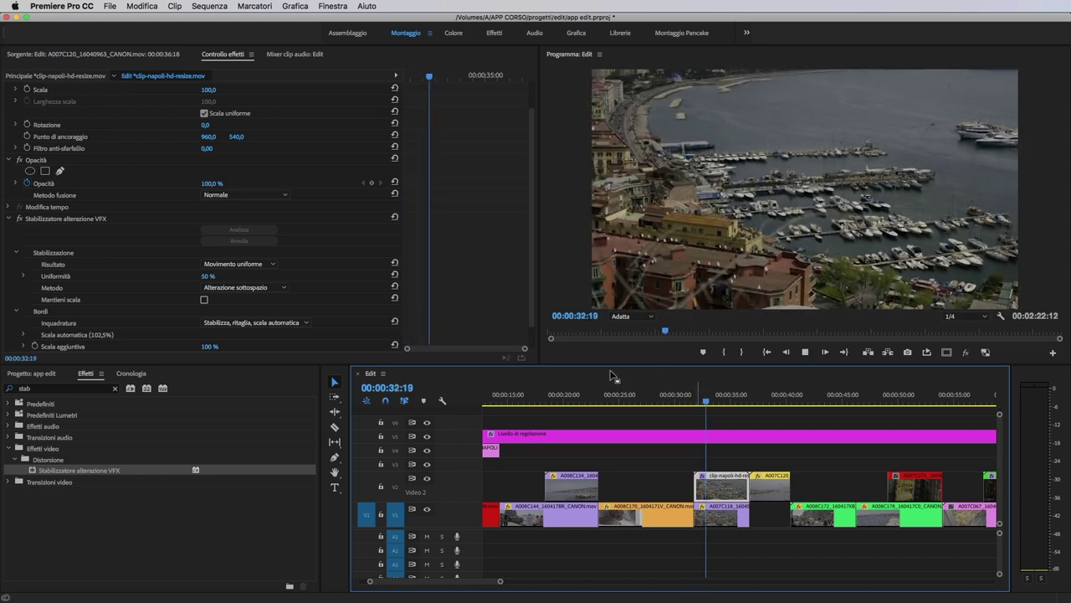
Step: Collapse Stabilizzazione and Bordi in Effect Controls, then re-expand only Stabilizzazione
scroll(340, 243, "down", 1)
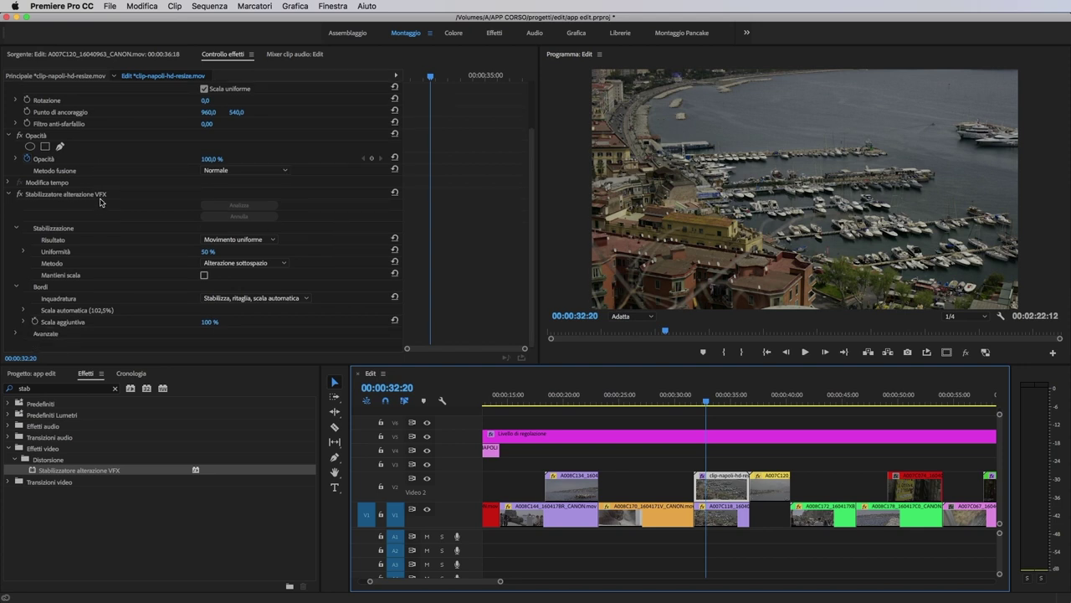
left_click(16, 228)
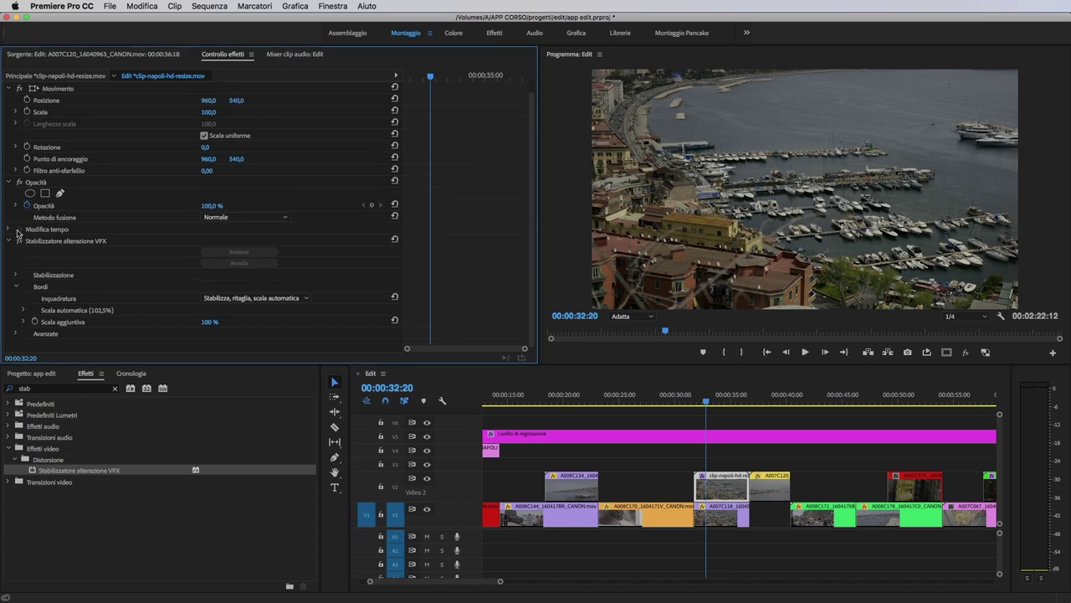
left_click(16, 288)
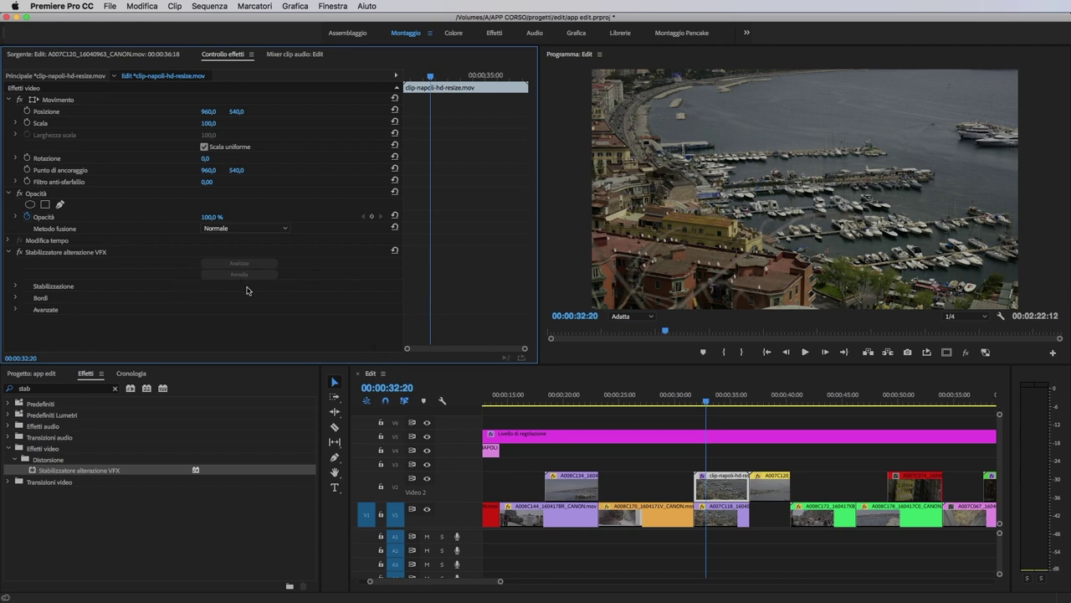
left_click(15, 287)
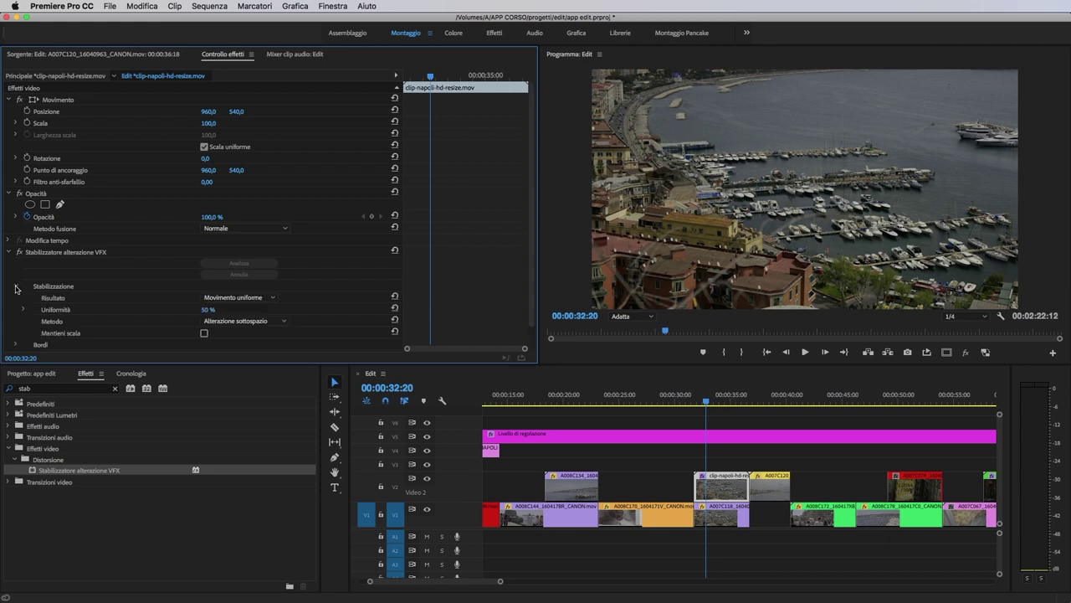
scroll(139, 266, "down", 1)
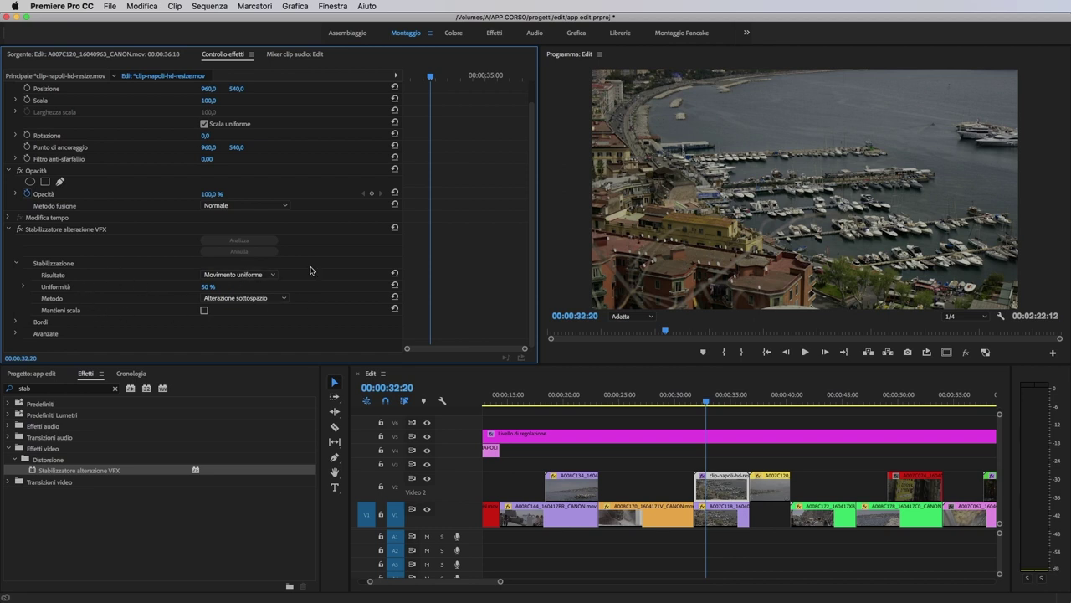
Step: Preview the clip with the current Movimento uniforme result, then return to 00:00:33:02
left_click(266, 276)
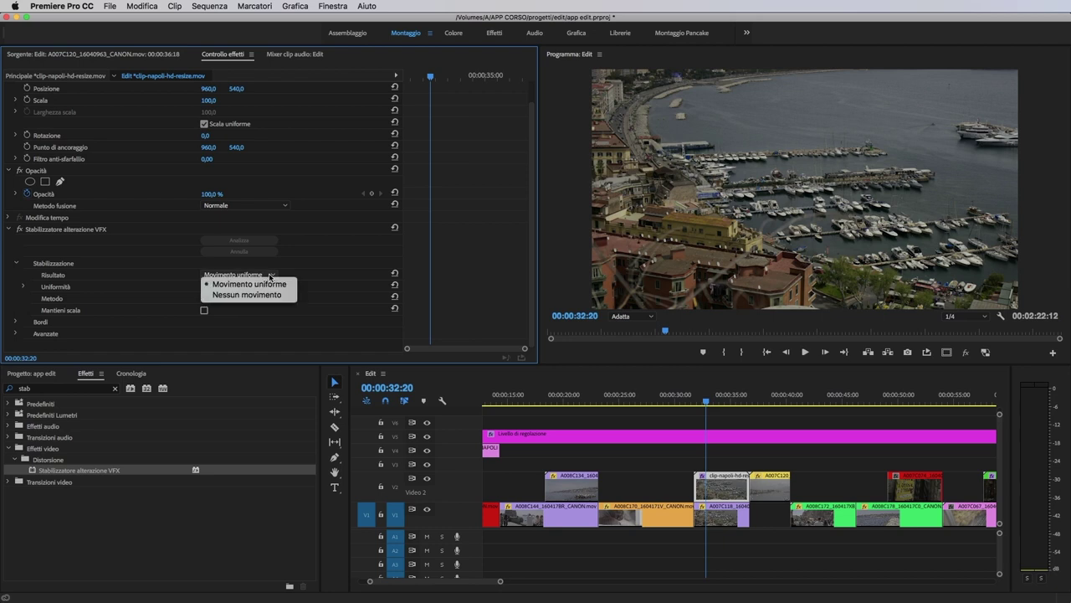
left_click(266, 277)
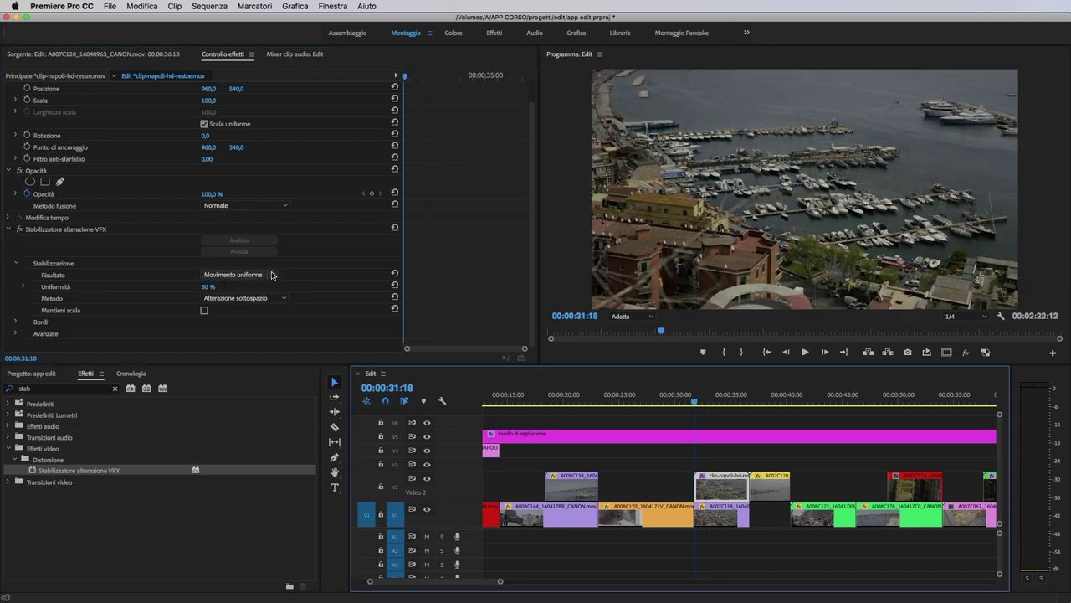
key("space")
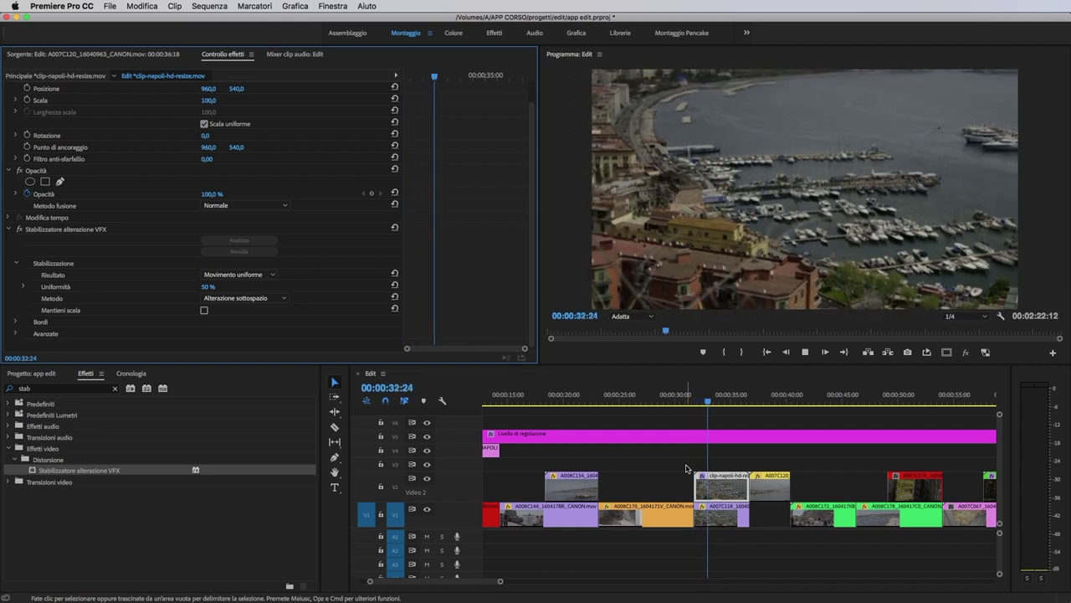
key("space")
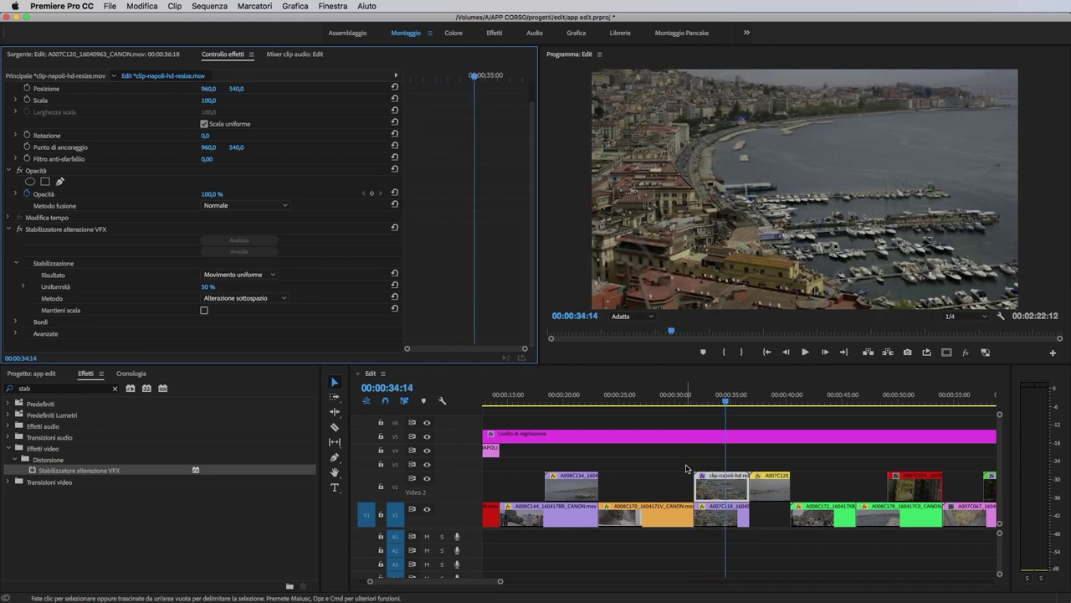
left_click(721, 401)
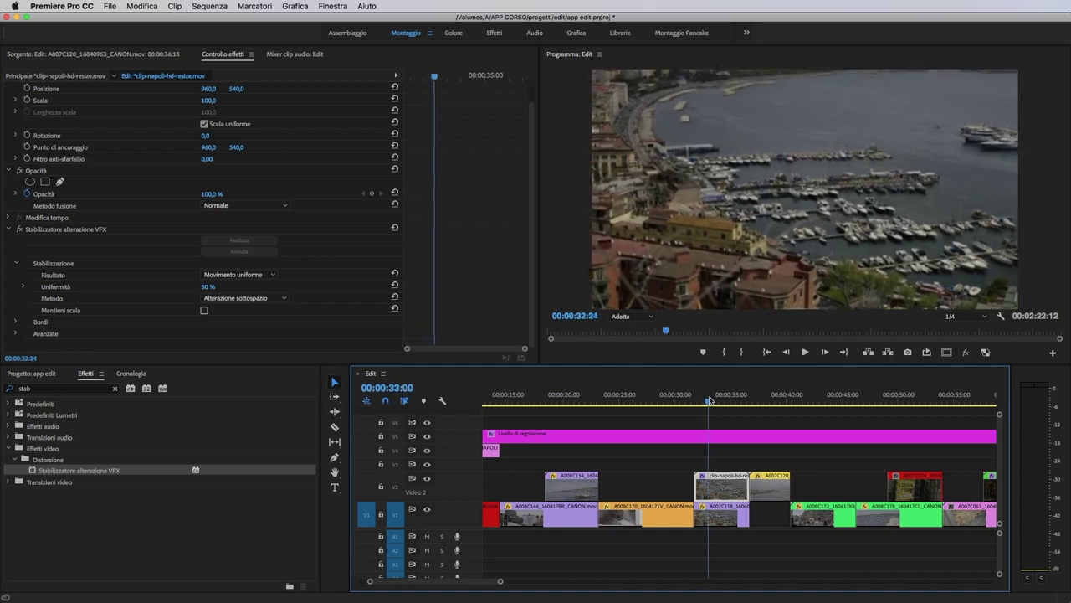
left_click_drag(722, 402, 713, 402)
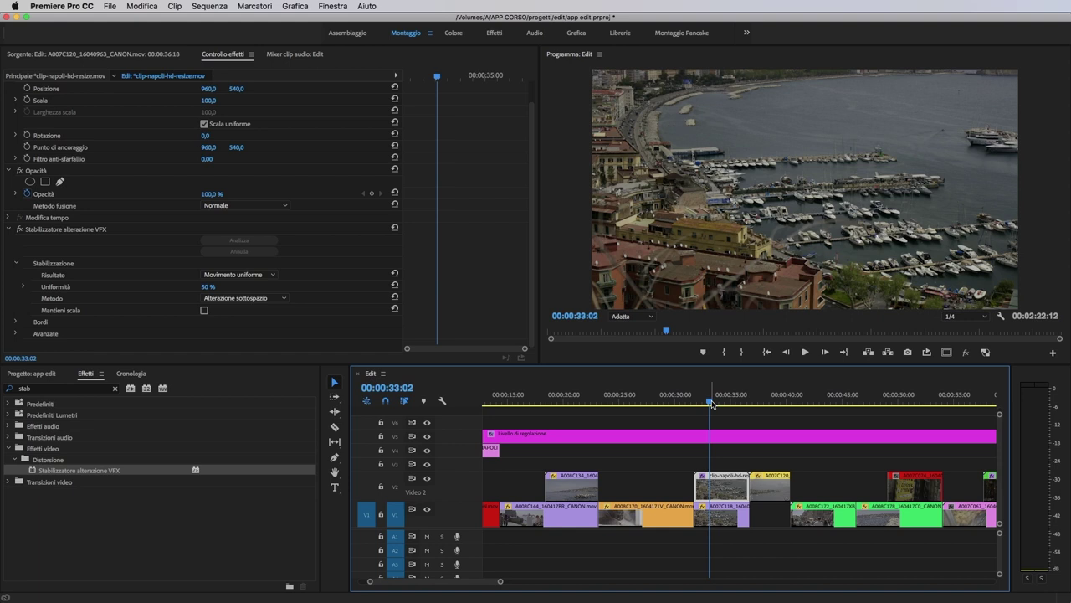
Step: Switch the stabilizer Result to Nessun movimento and play the locked-off shot twice
left_click(265, 276)
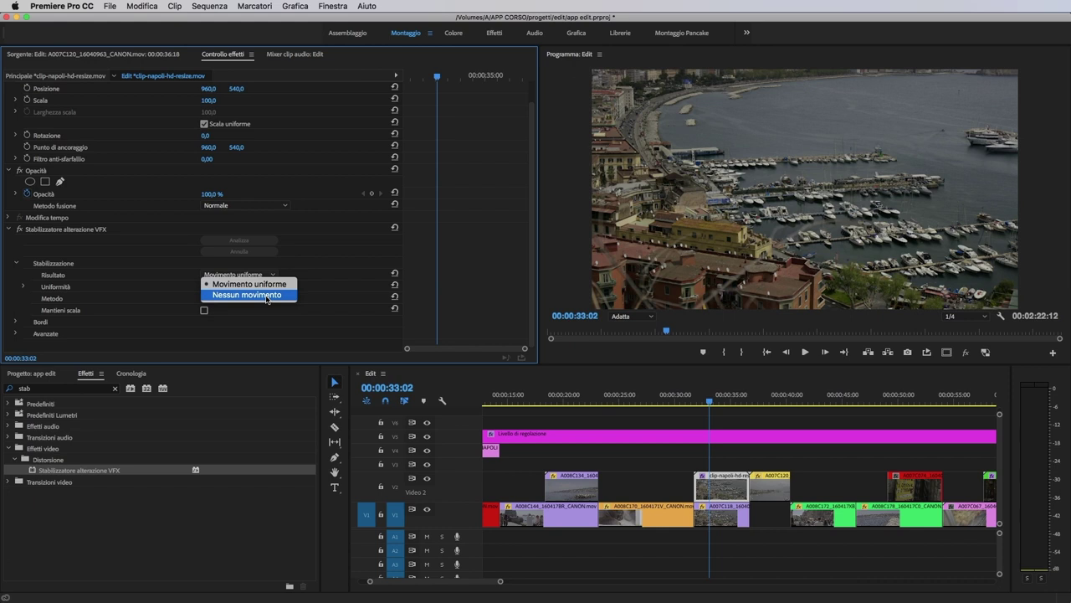
left_click(267, 295)
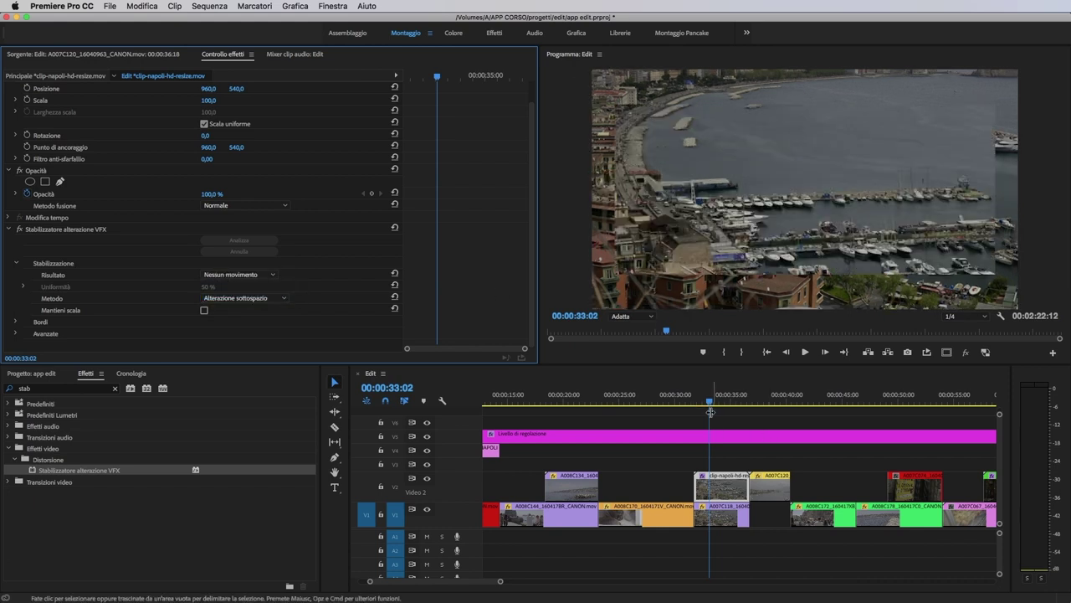
mouse_move(710, 403)
left_mouse_down()
mouse_move(741, 420)
mouse_move(694, 416)
mouse_move(718, 417)
left_mouse_up()
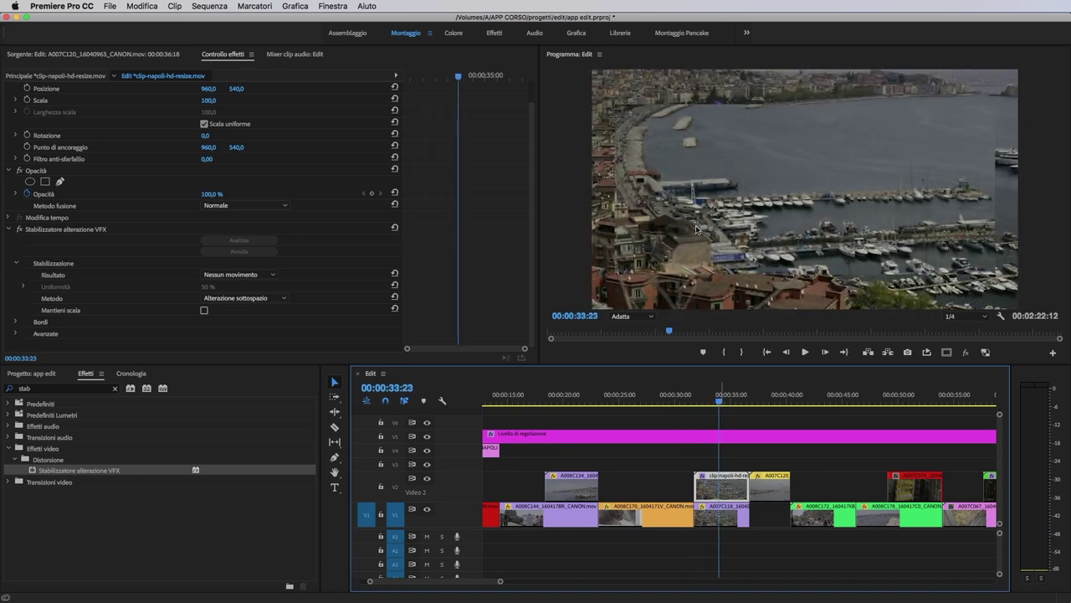
key("space")
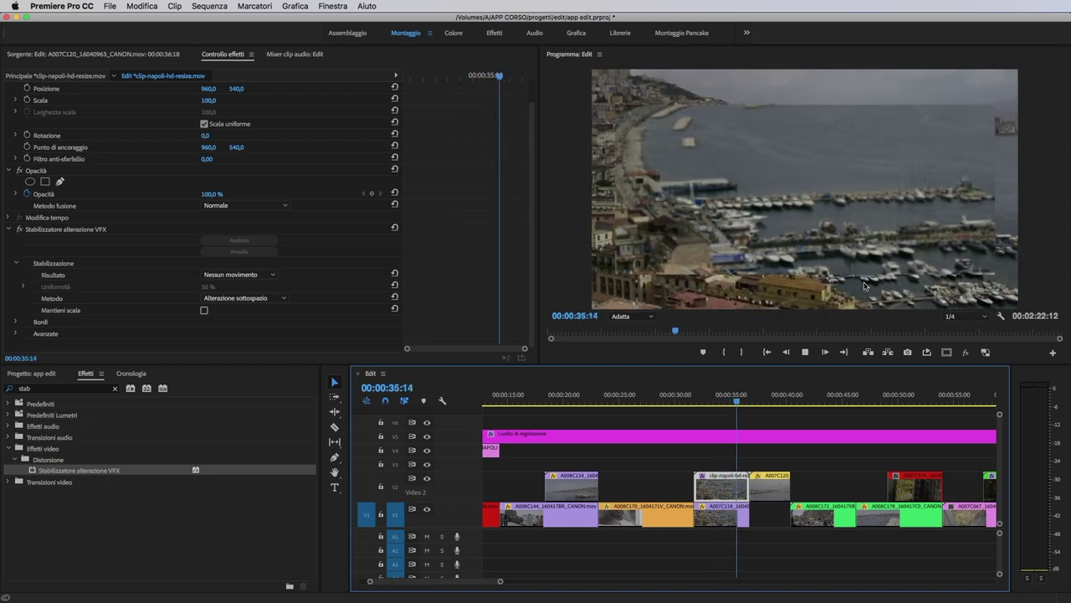
key("space")
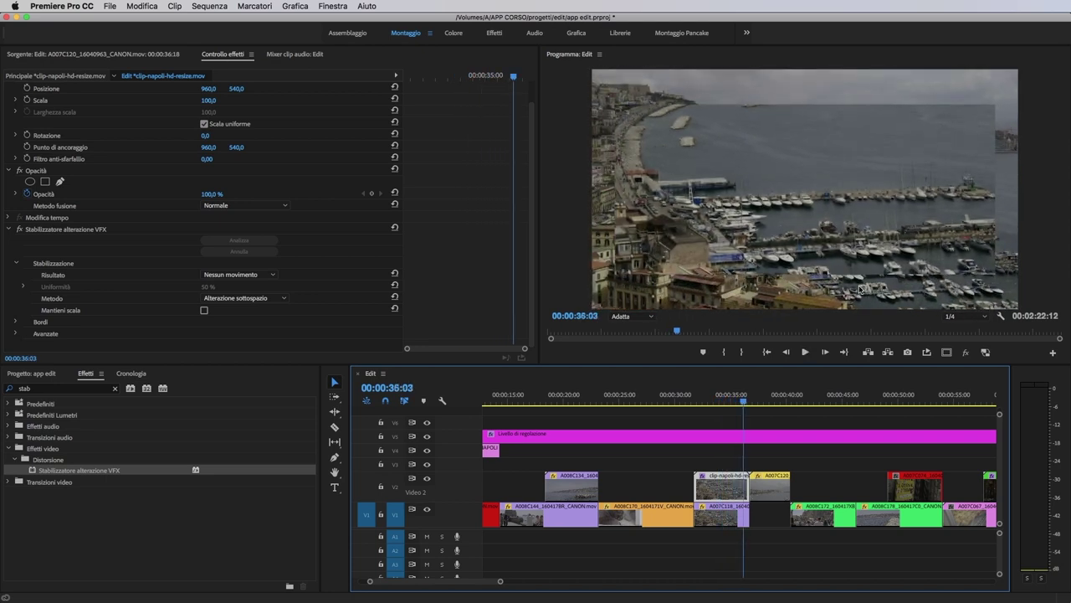
left_click_drag(717, 400, 702, 402)
key("space")
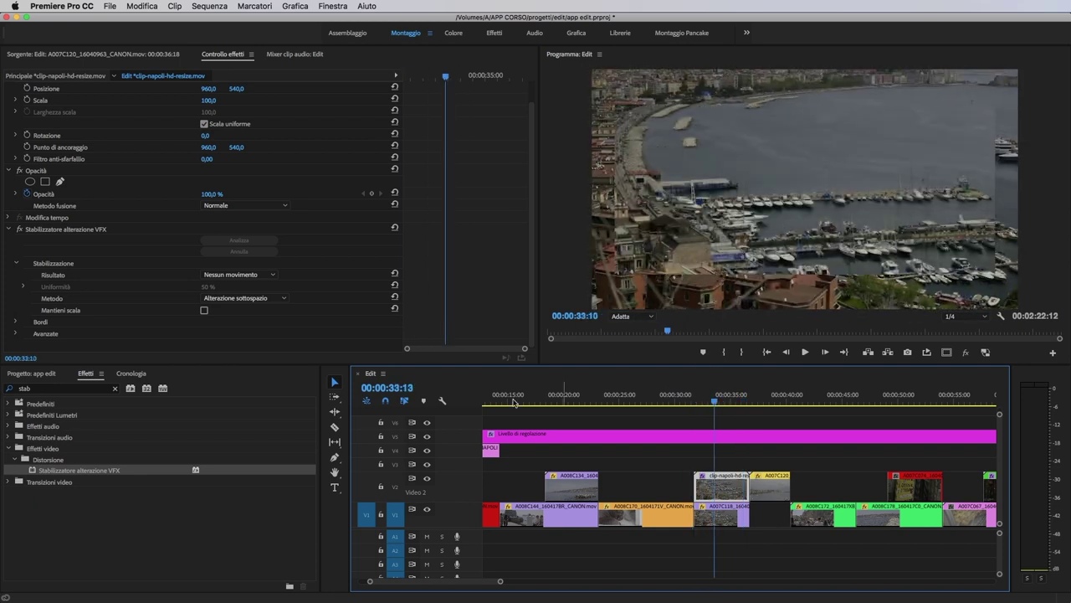
key("space")
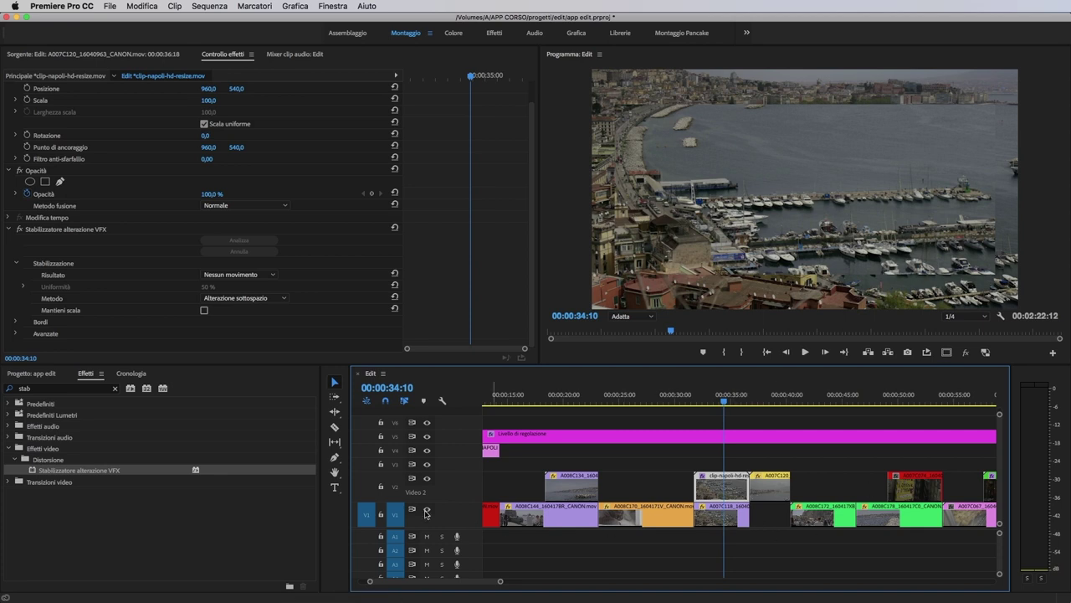
Step: Hide track V1 to preview the V2 Napoli clip alone, then reselect it and open Risultato
left_click(710, 521)
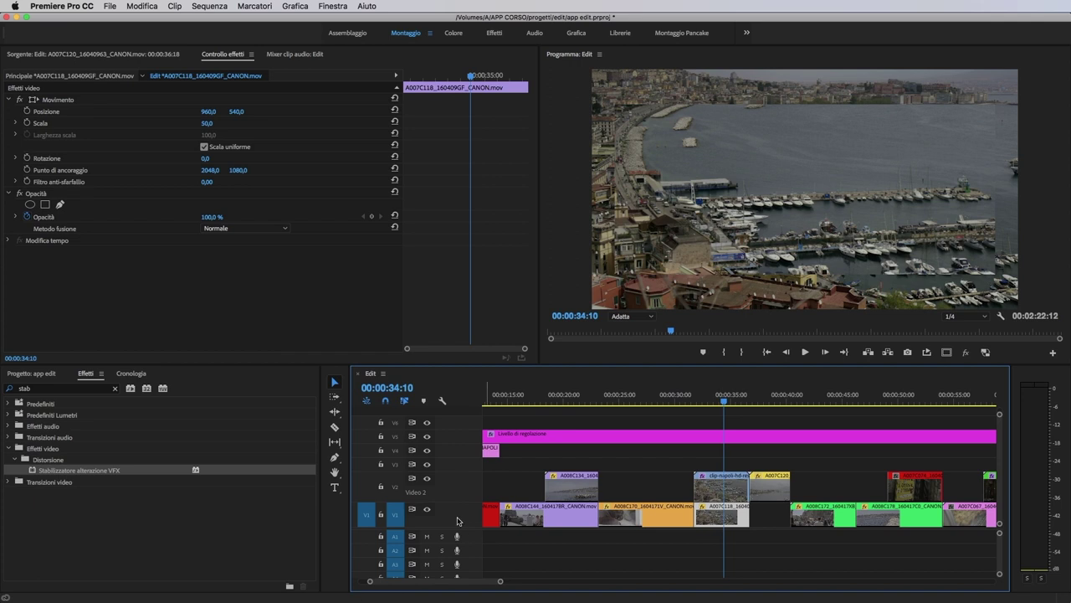
left_click(427, 509)
mouse_move(724, 401)
left_mouse_down()
mouse_move(756, 422)
mouse_move(747, 433)
mouse_move(735, 431)
mouse_move(746, 431)
mouse_move(730, 402)
mouse_move(719, 404)
left_mouse_up()
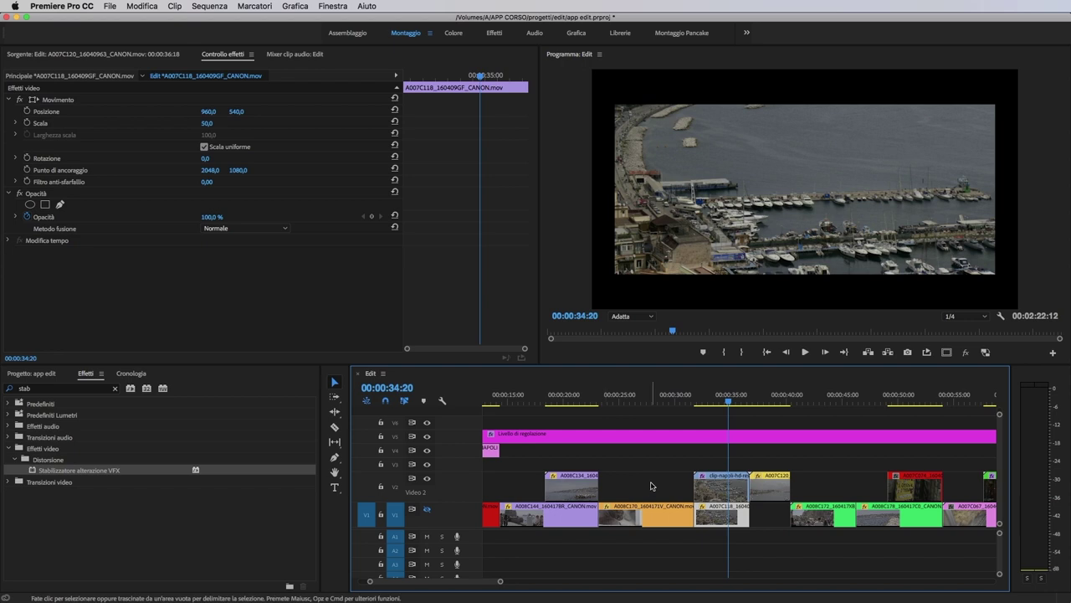
left_click(722, 488)
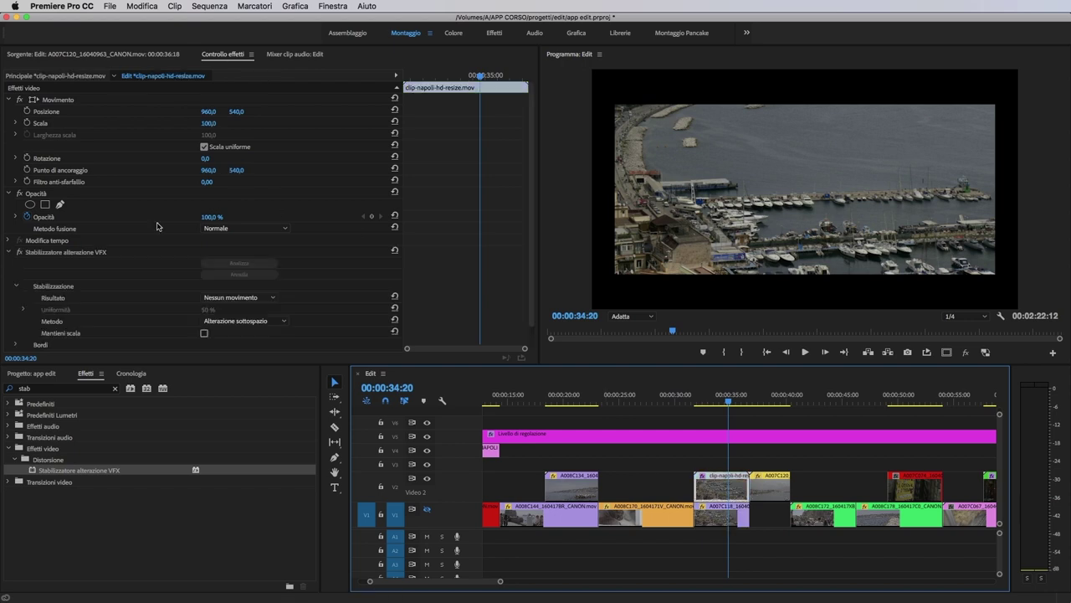
left_click(244, 300)
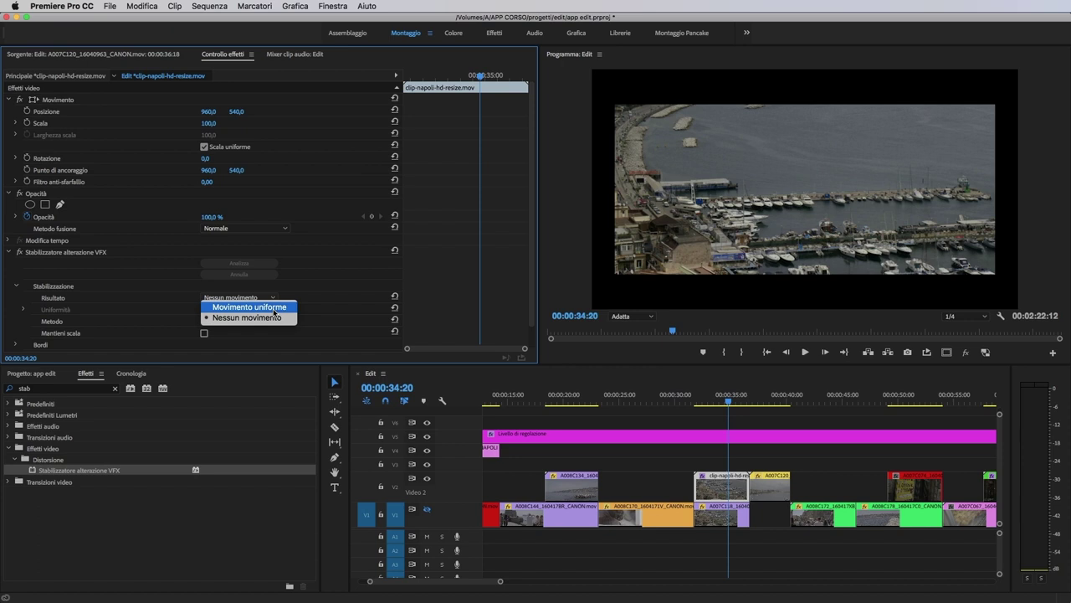
Step: Set Risultato to Movimento uniforme and play from 00:00:32:16 to preview the smoothed shot
left_click(274, 313)
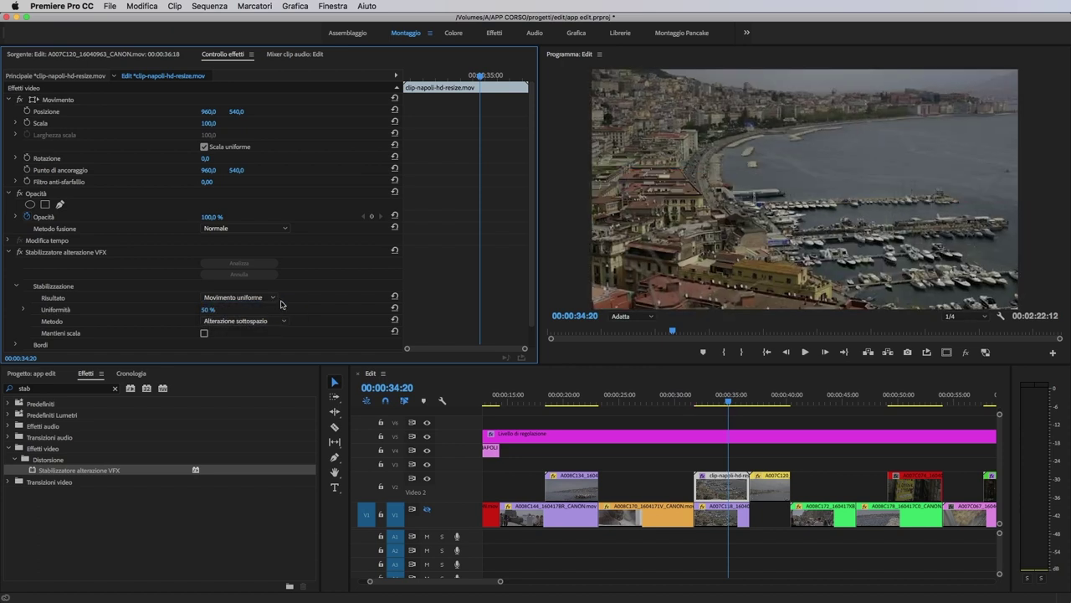
left_click(704, 401)
key("space")
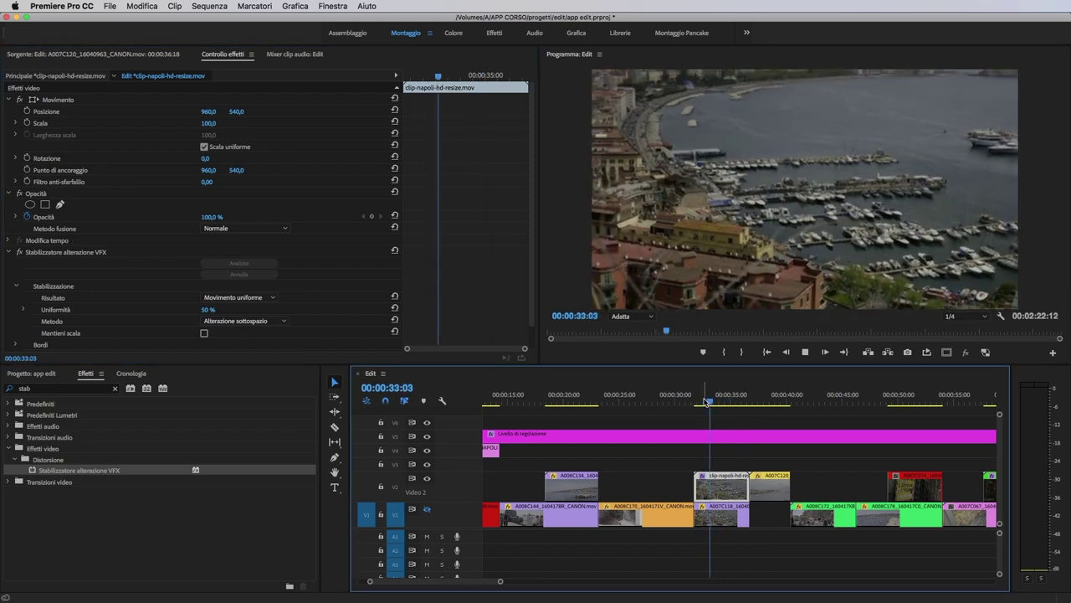
key("space")
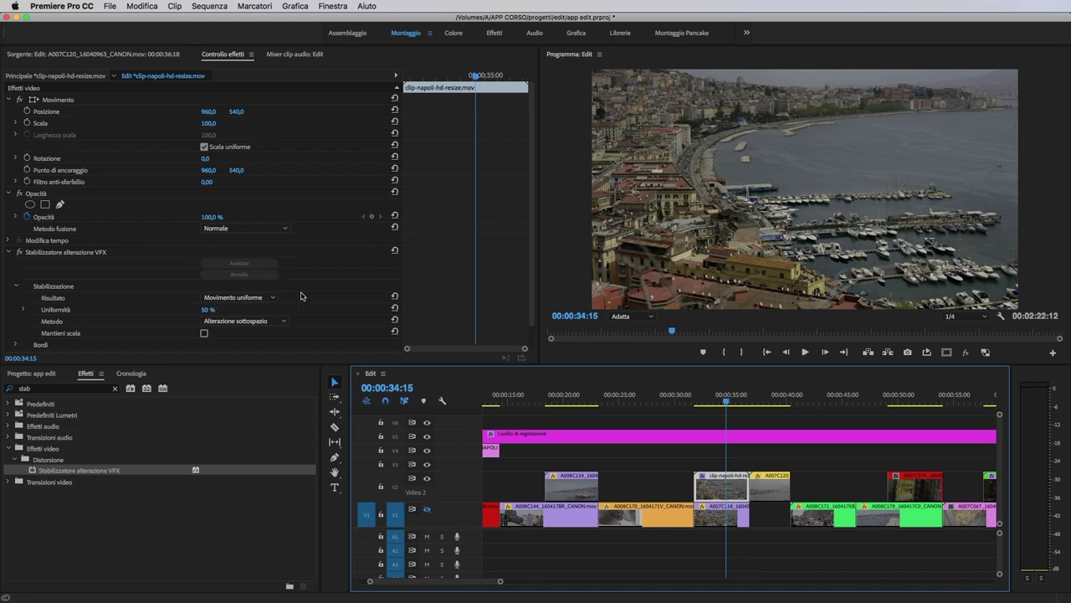
left_click(203, 310)
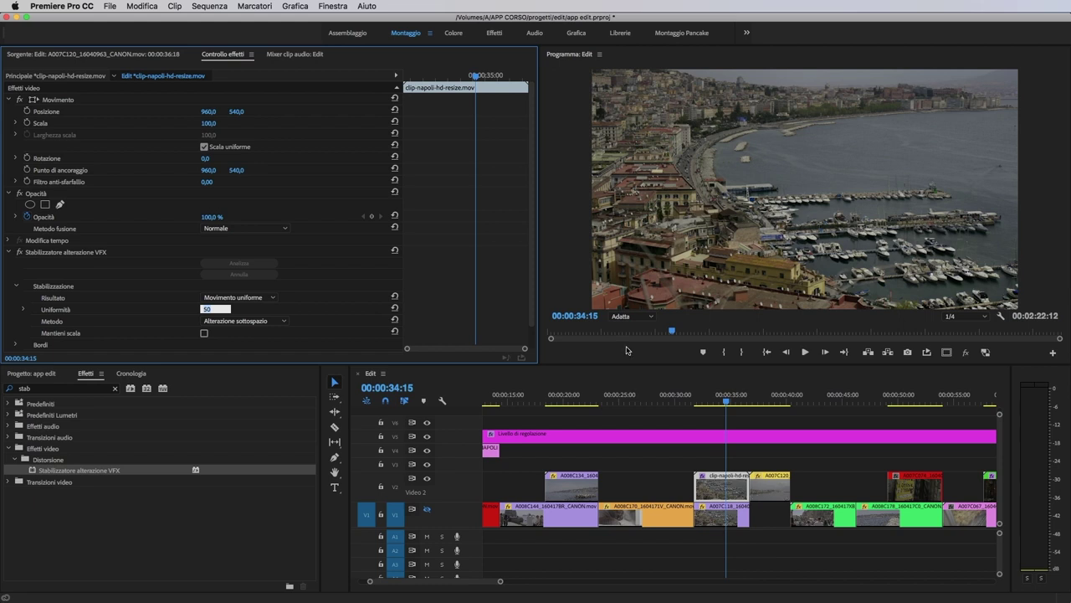
Step: Set Uniformità to 100%, play it back, and toggle the stabilizer off and on to compare
type("100")
key("Return")
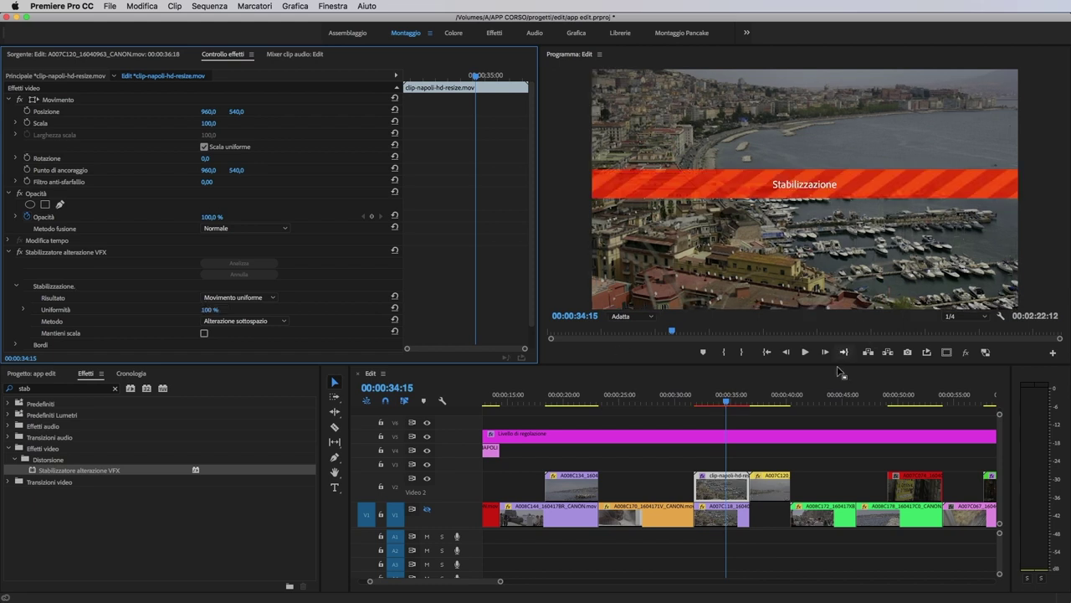
left_click(701, 398)
key("space")
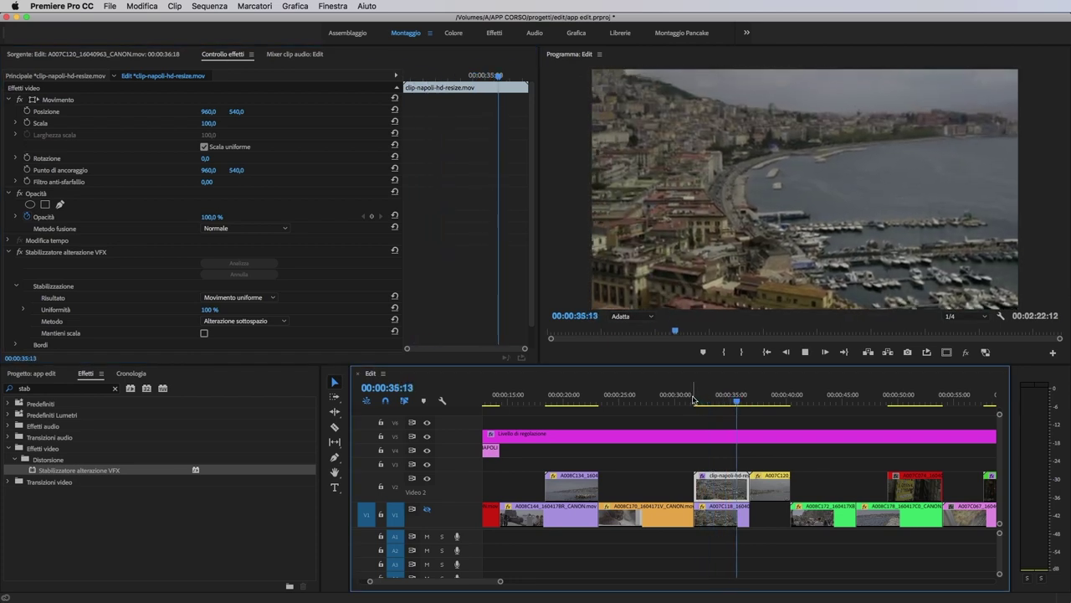
key("space")
left_click_drag(694, 399, 709, 398)
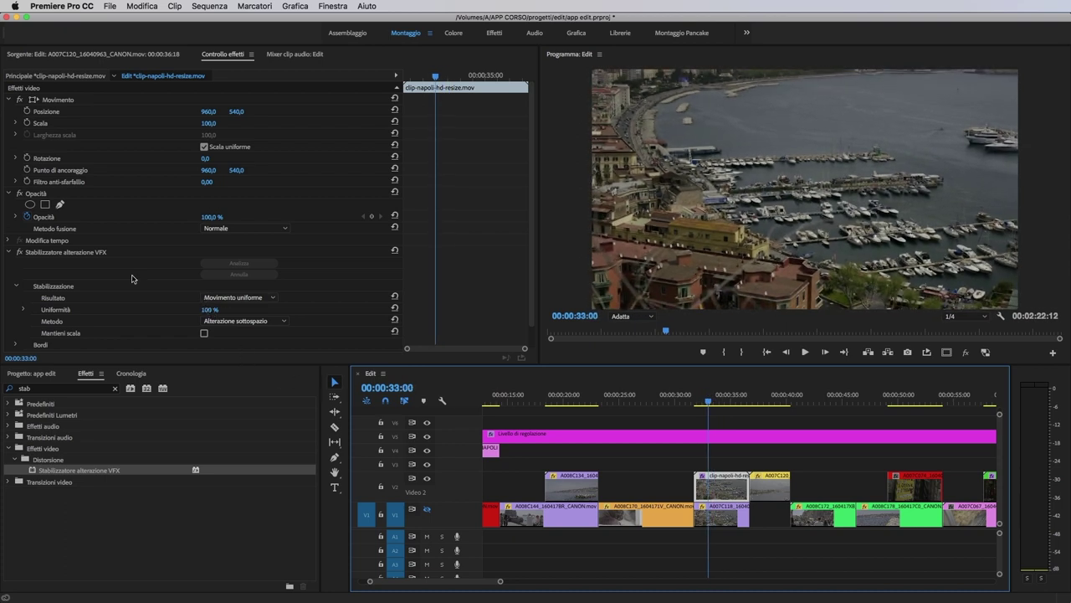
left_click(18, 252)
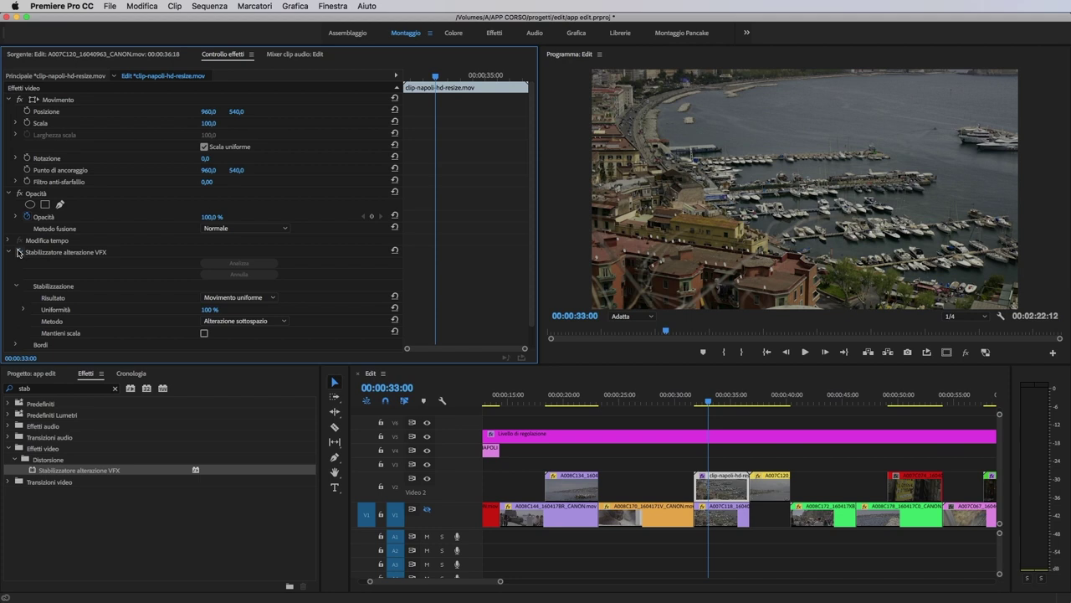
left_click(18, 252)
left_click(18, 252)
left_click(19, 252)
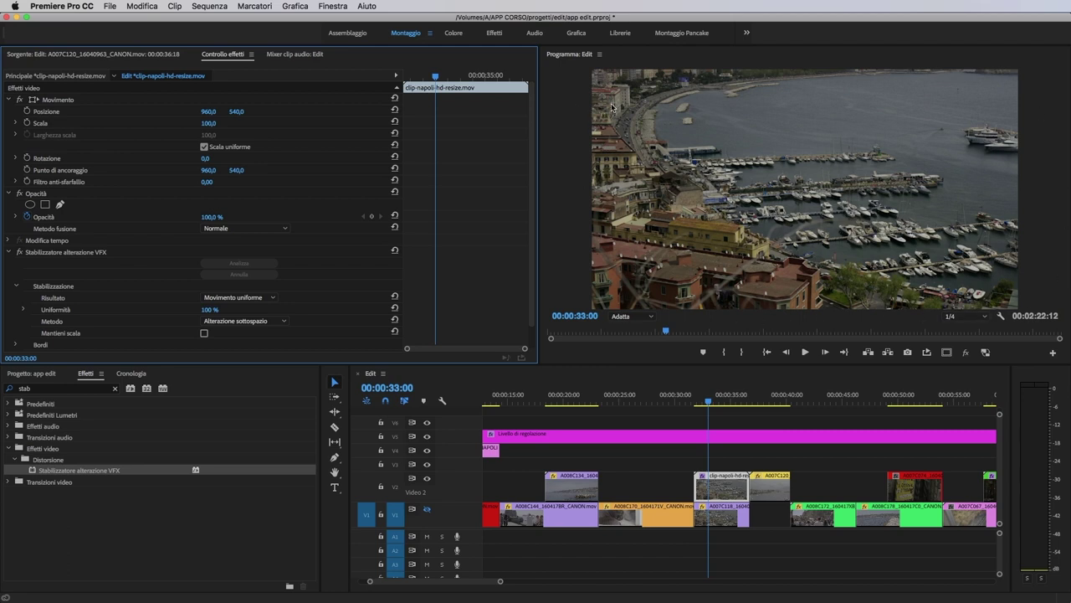
left_click(814, 295)
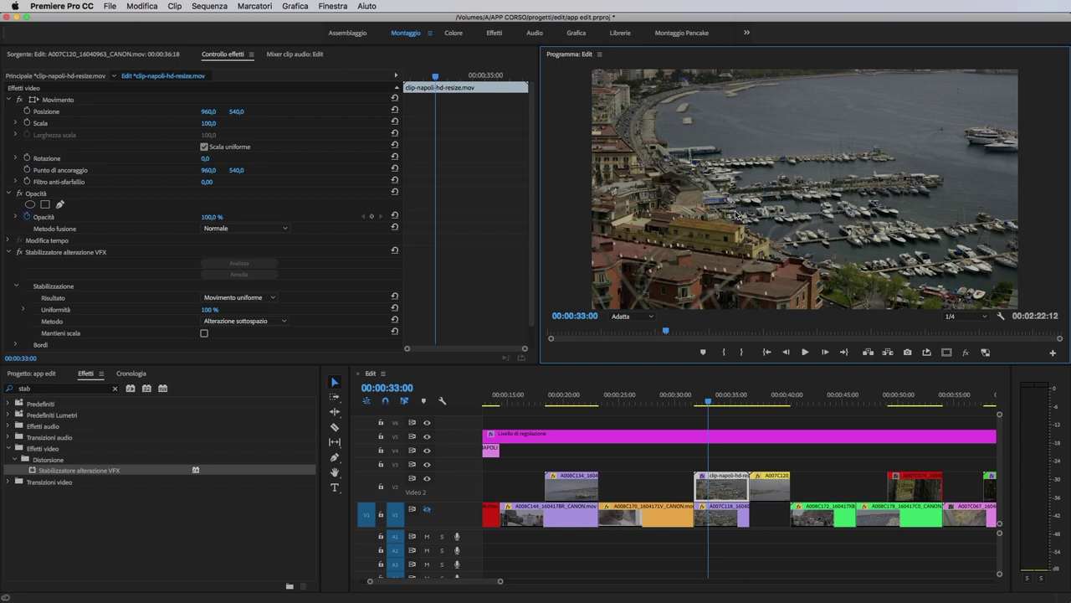
Step: Try Uniformità at 50% and 10%, then settle back on 50%
left_click(206, 310)
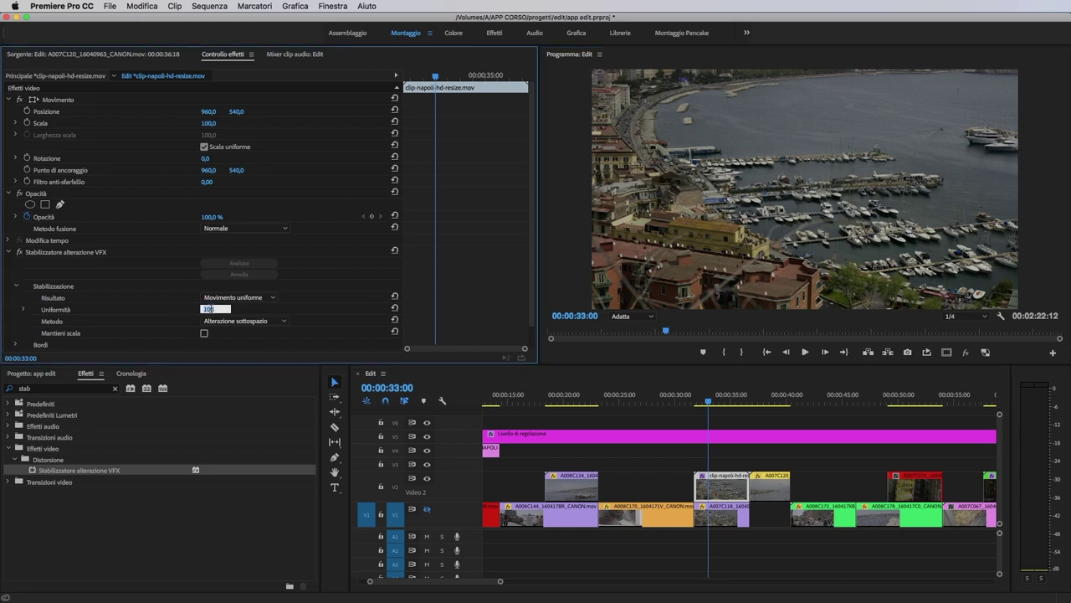
type("50")
key("Return")
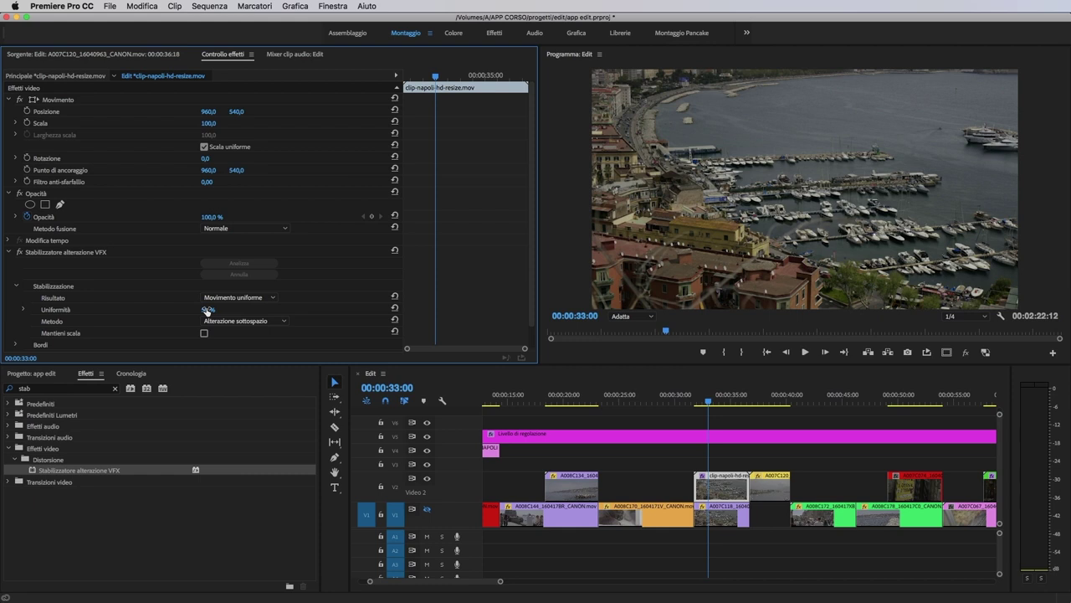
left_click(207, 310)
type("10")
key("Return")
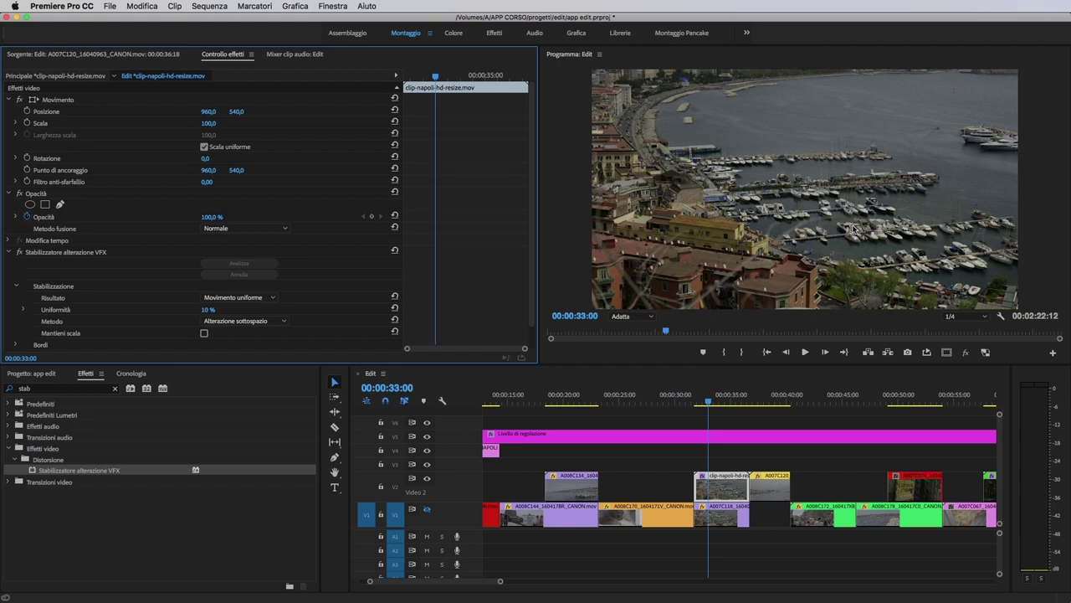
scroll(217, 289, "down", 1)
left_click(217, 286)
type("50")
key("Return")
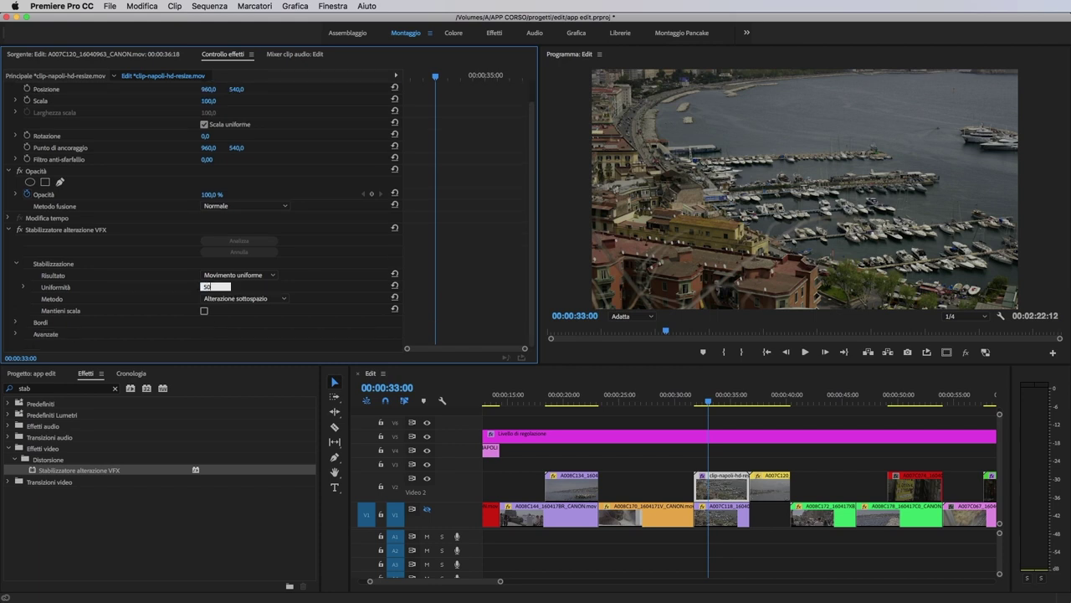
left_click(285, 299)
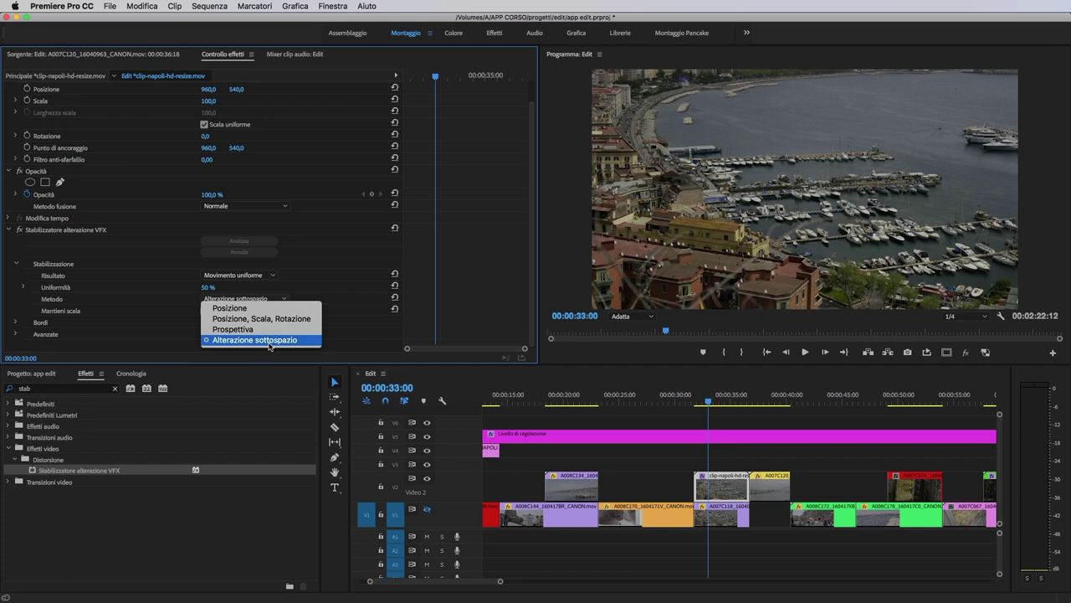
Step: Switch the stabilization Metodo to Posizione and play from 00:00:32:14 twice to judge it
left_click(274, 339)
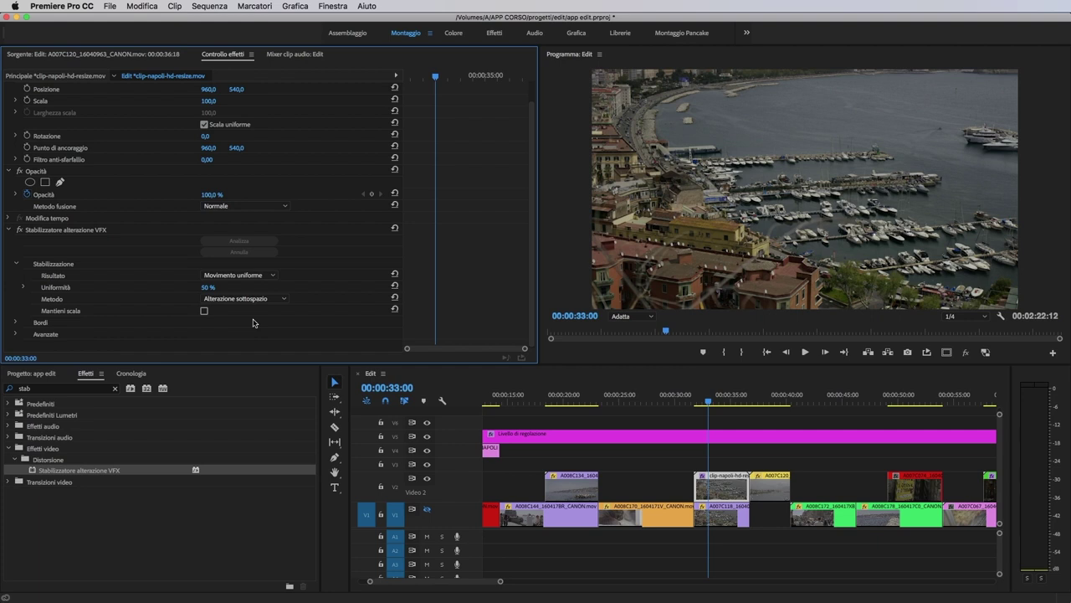
left_click(255, 300)
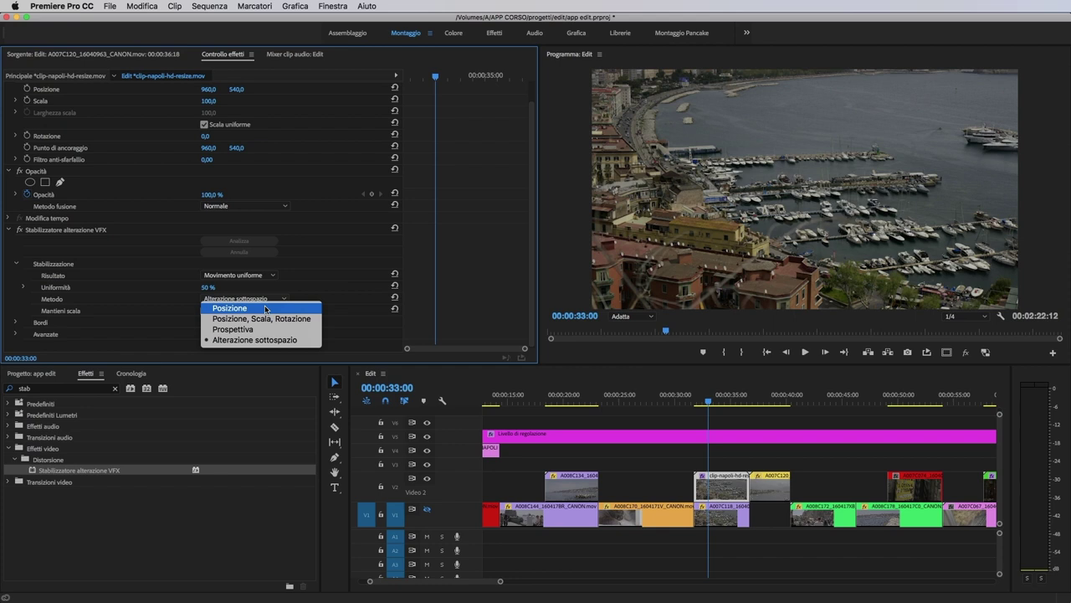
left_click(267, 309)
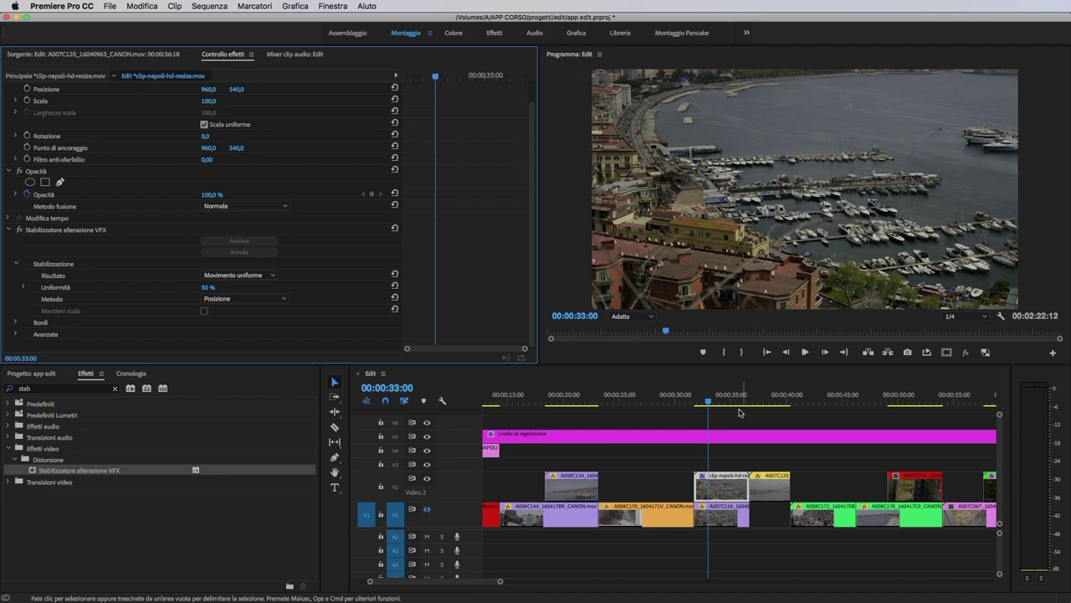
left_click(704, 398)
key("space")
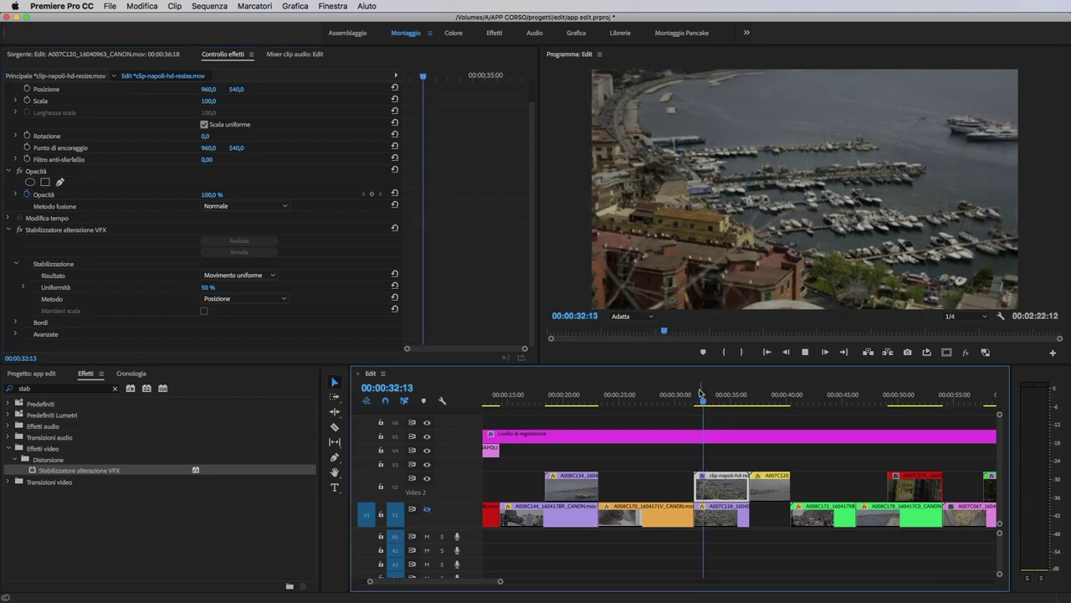
key("space")
left_click_drag(735, 405, 703, 402)
key("space")
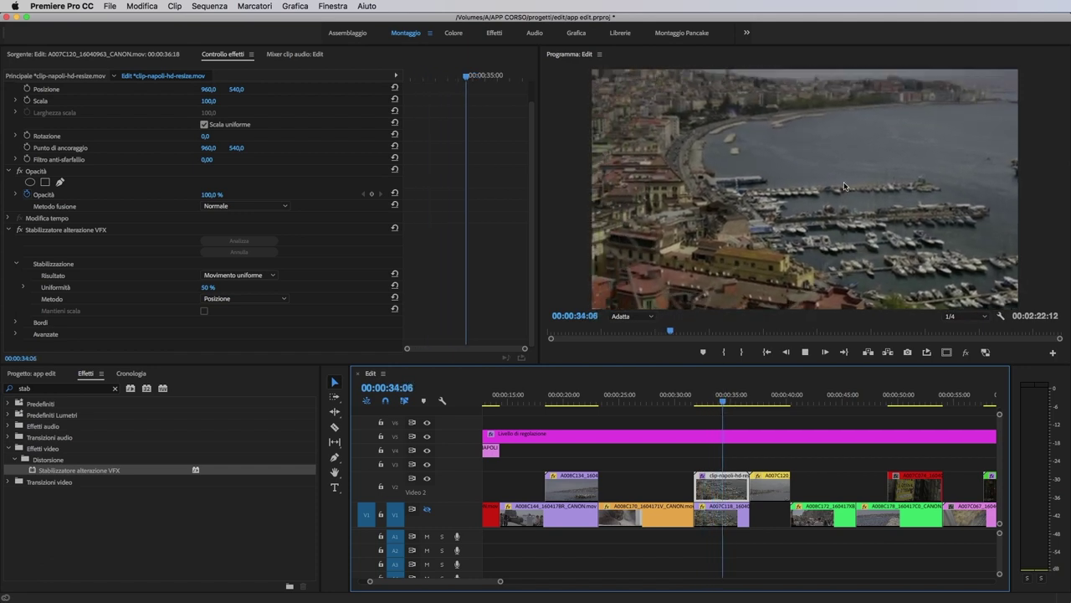
key("space")
left_click(255, 299)
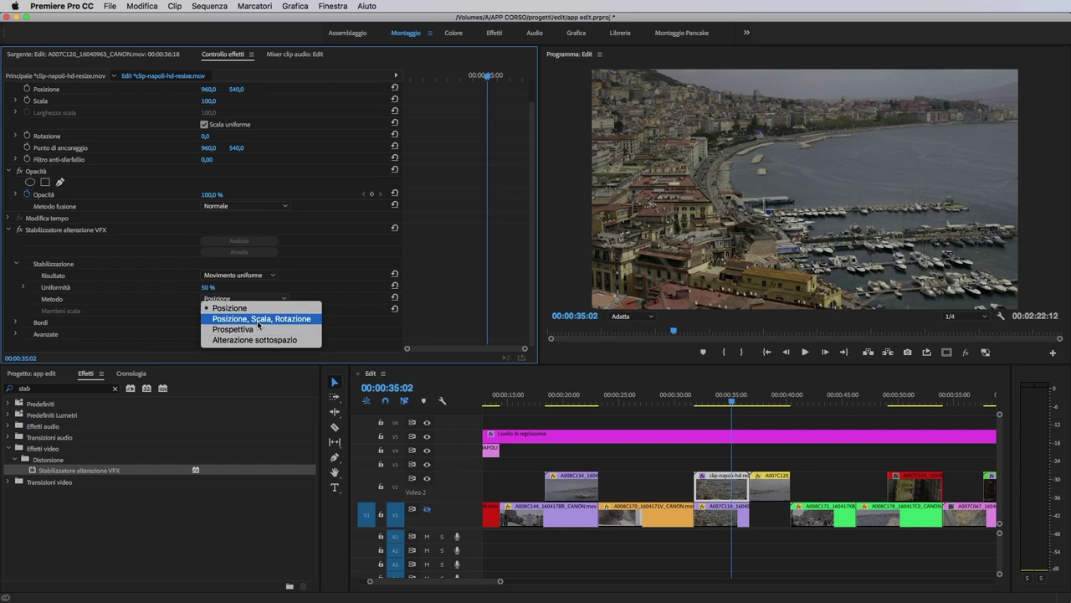
Step: Switch the Metodo to Posizione, Scala, Rotazione and play from about 00:00:32:08 to check it
left_click(258, 325)
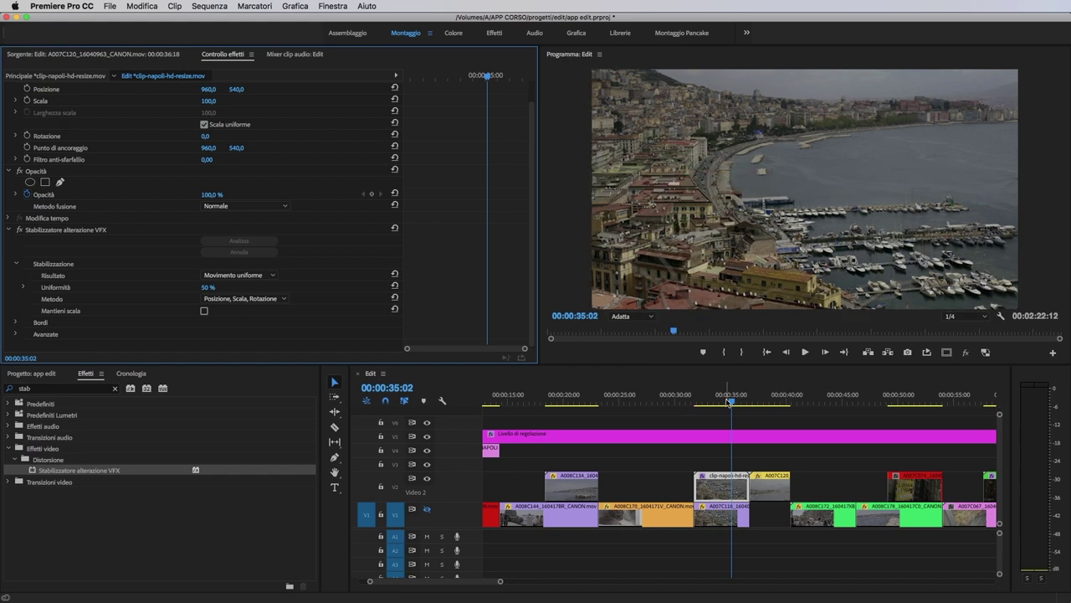
left_click_drag(731, 402, 702, 405)
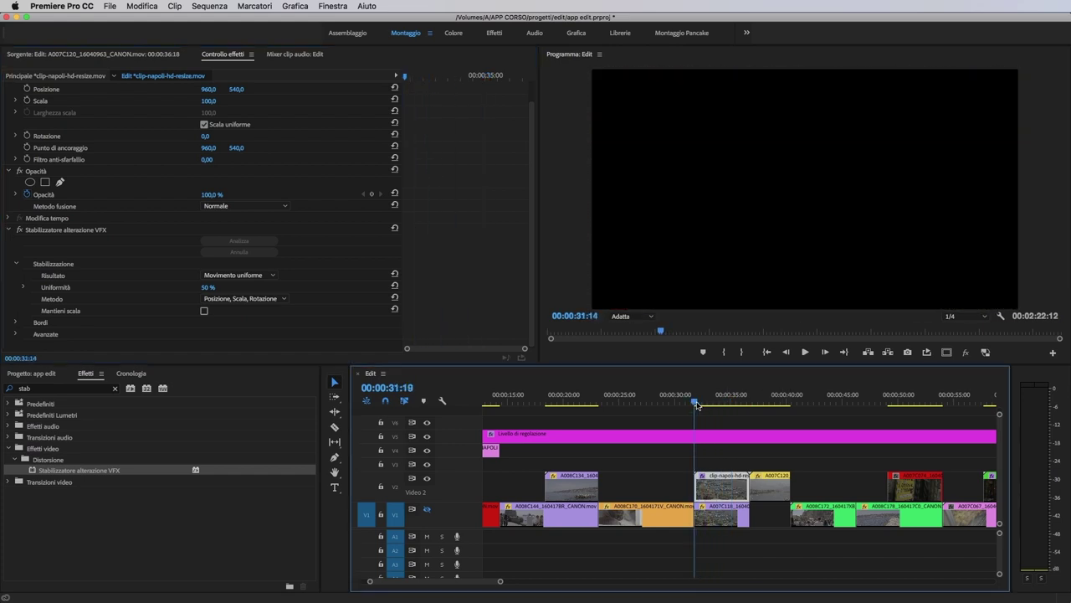
key("space")
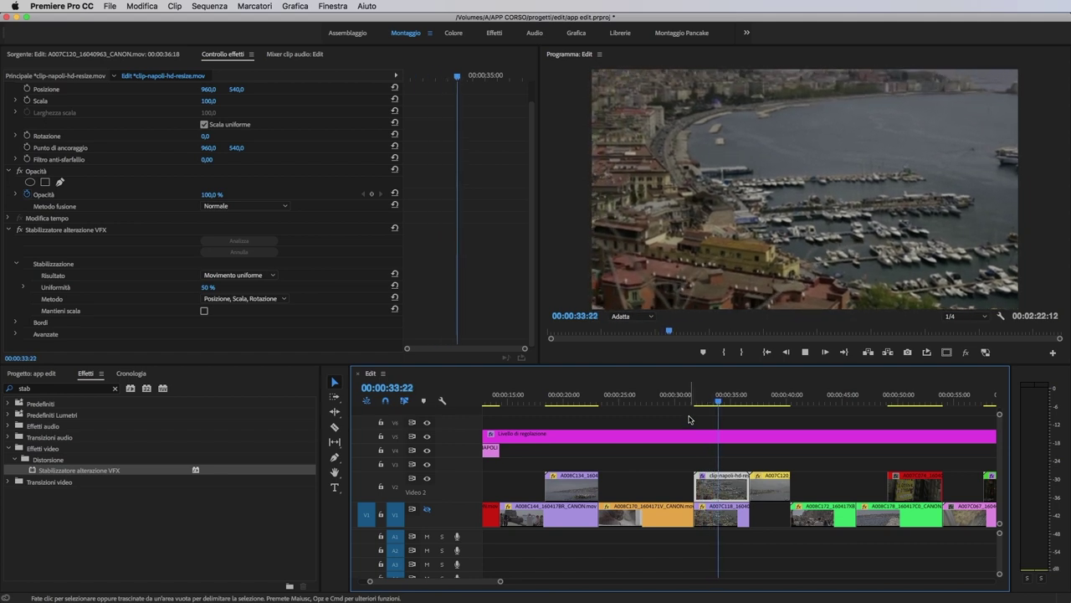
key("space")
left_click_drag(750, 399, 720, 399)
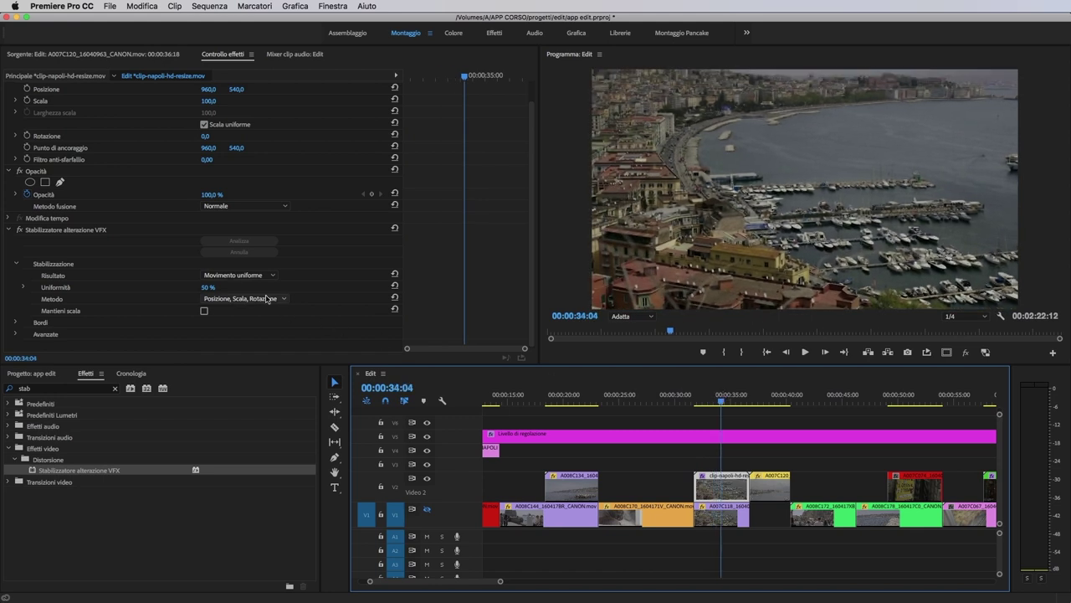
Step: Try Prospettiva as the method, then settle on Alterazione sottospazio
left_click(266, 299)
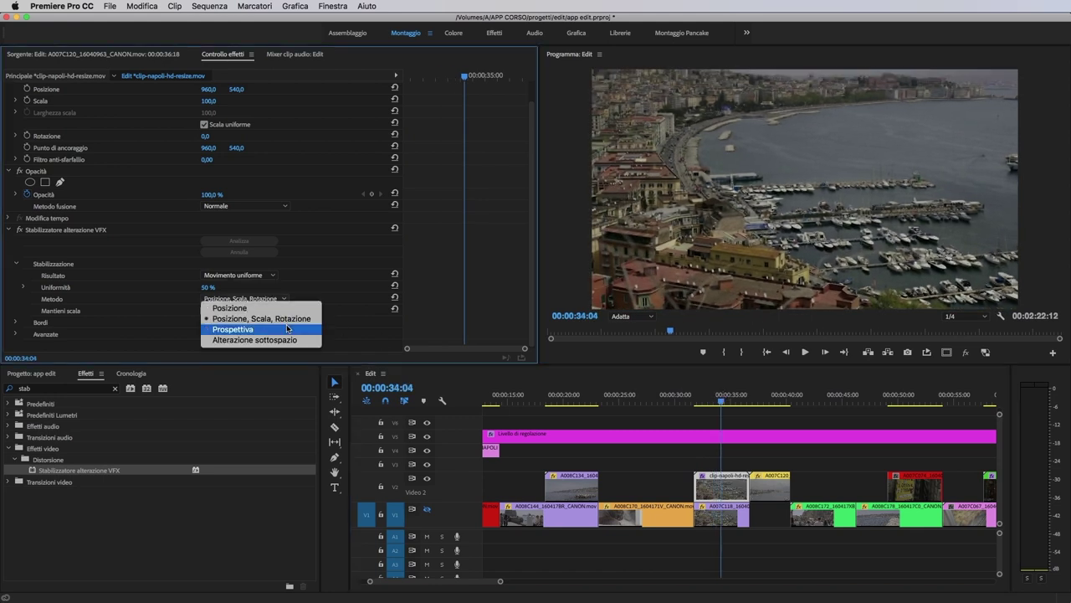
left_click(287, 329)
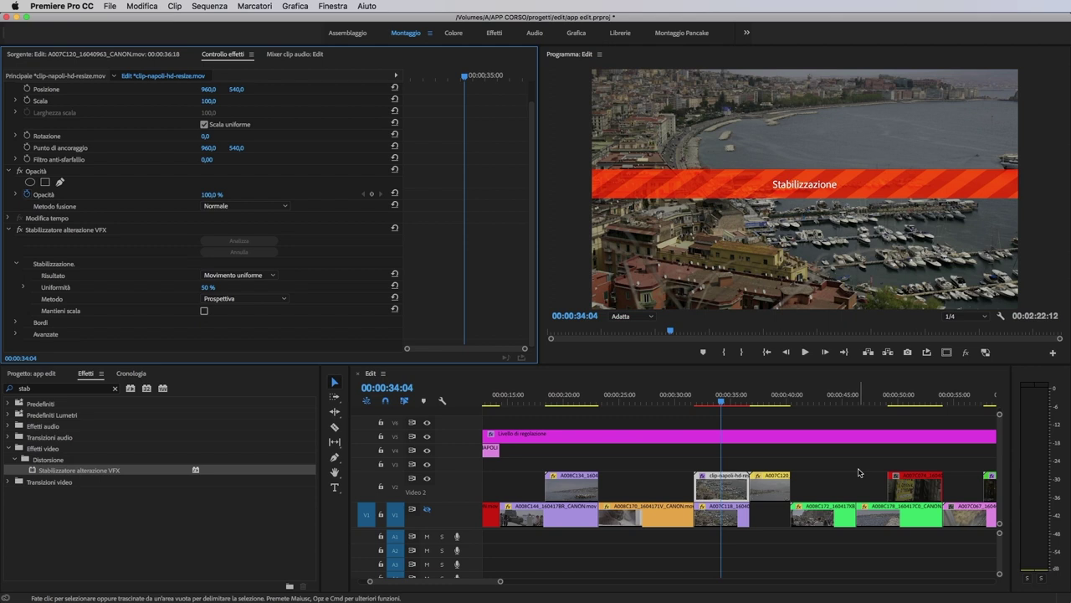
left_click(708, 399)
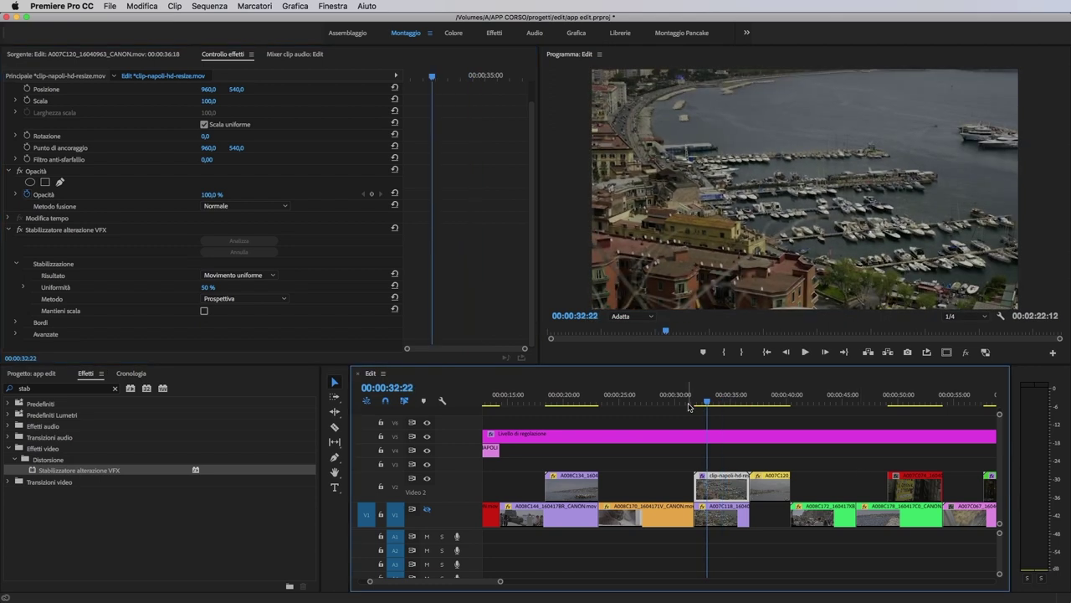
left_click(253, 301)
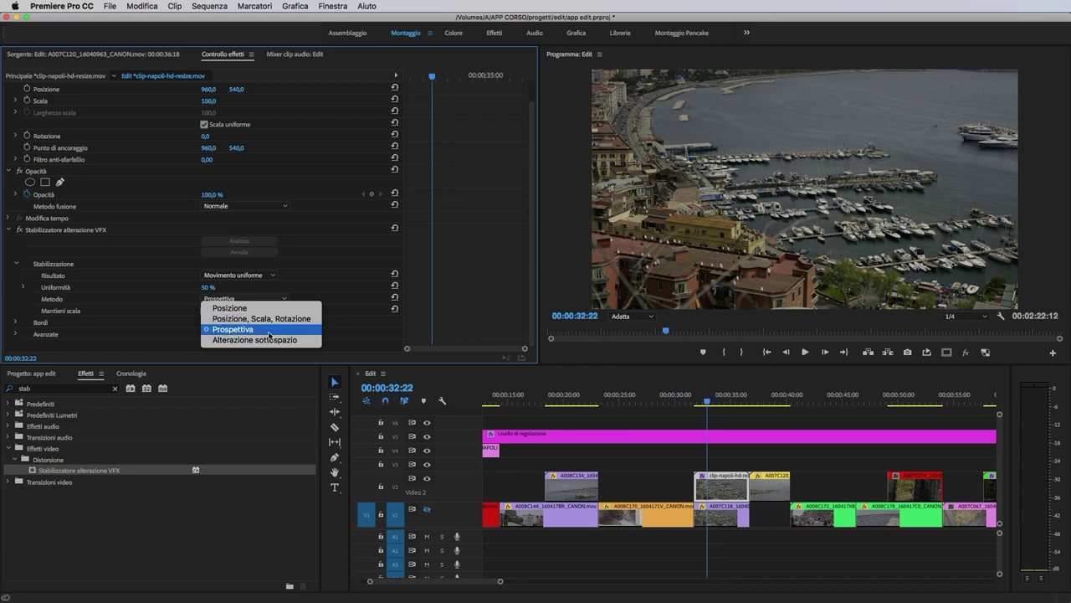
left_click(269, 340)
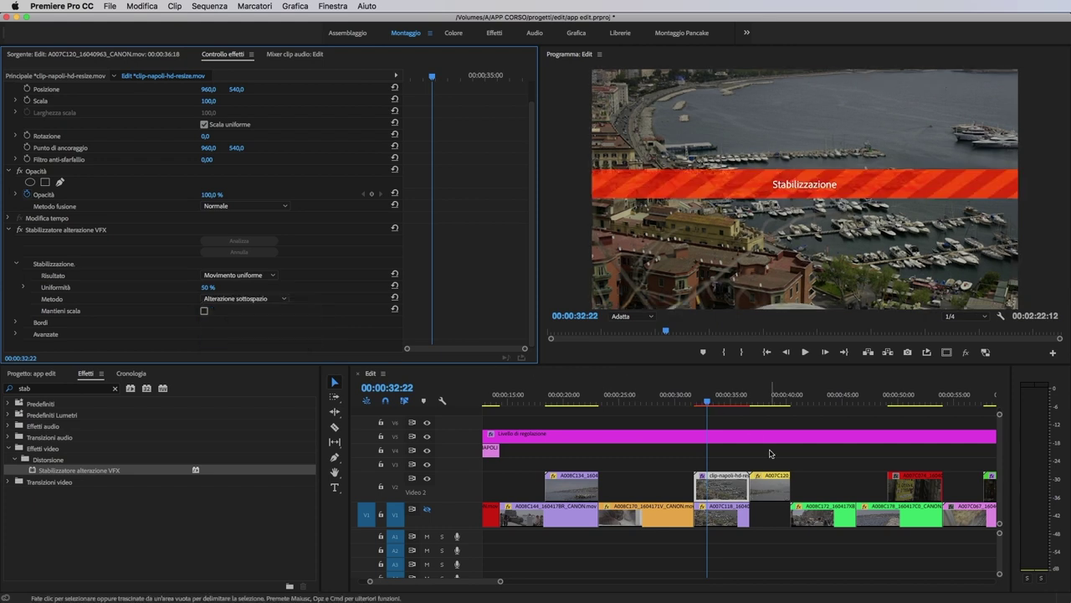
Step: Preview the stabilized Napoli clip by playing and scrubbing between 00:00:31:14 and 00:00:34:24
left_click(278, 299)
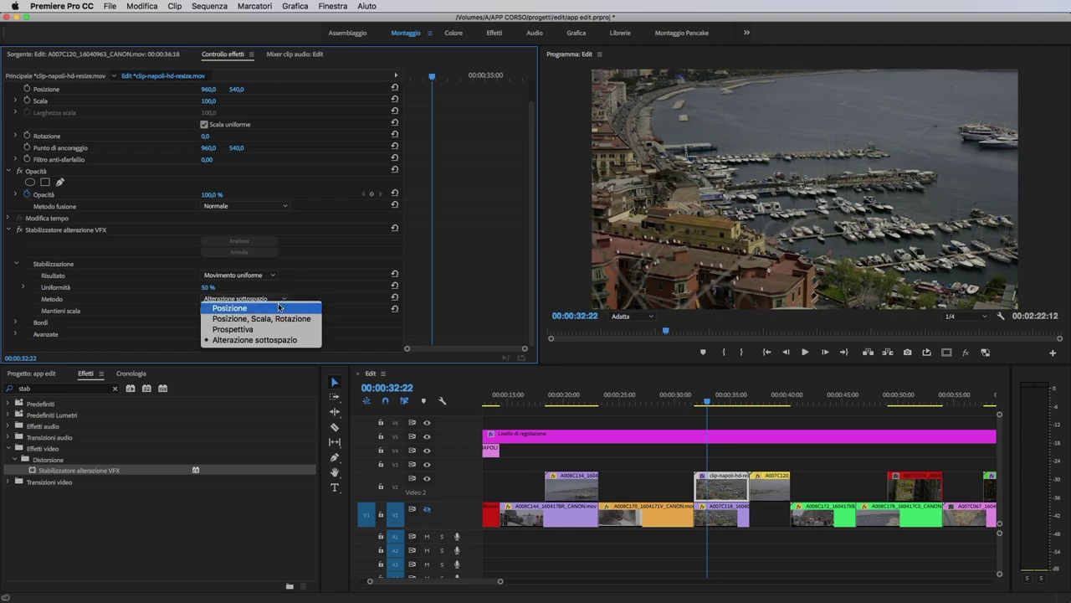
left_click(763, 460)
key("space")
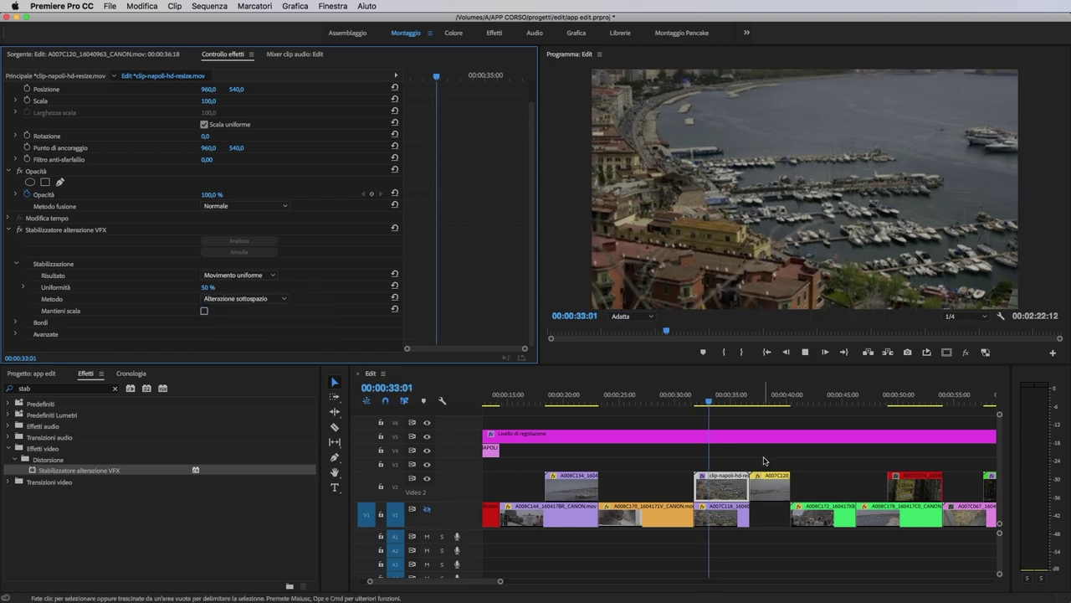
key("space")
left_click(717, 402)
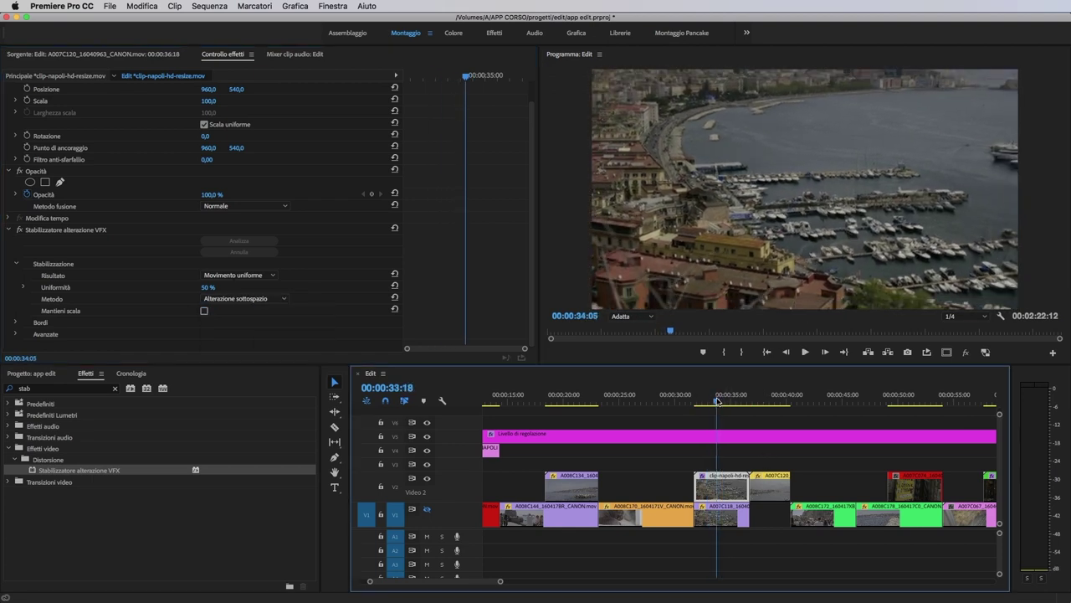
left_click_drag(717, 401, 727, 403)
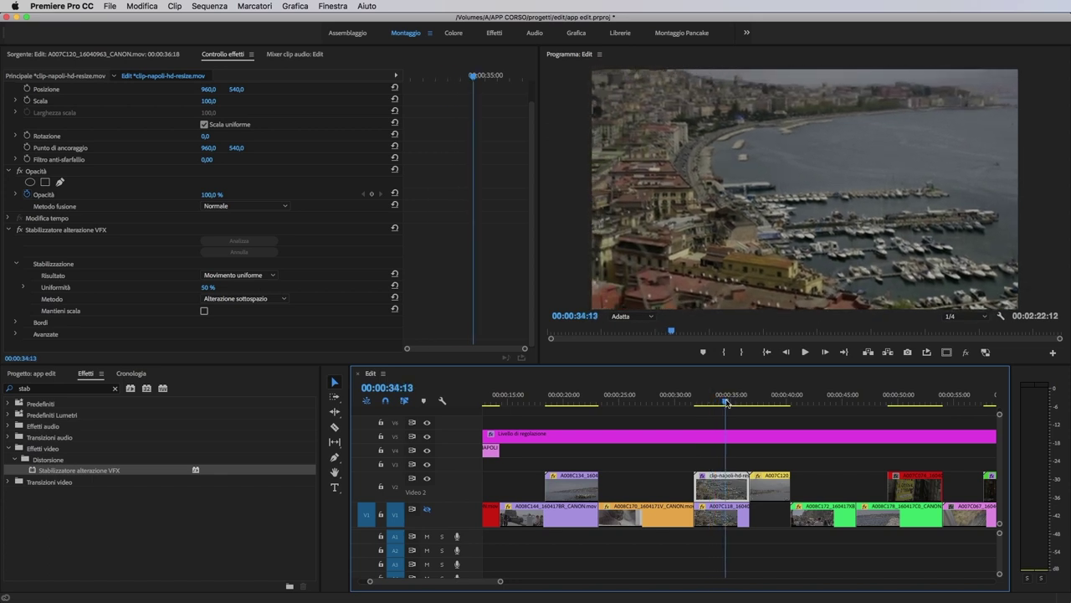
key("space")
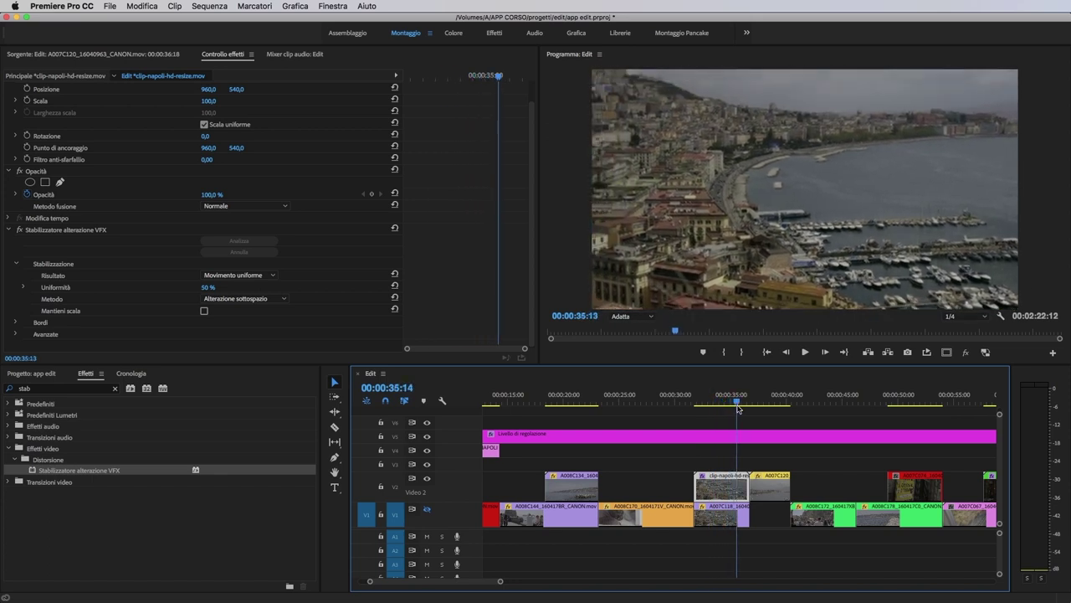
left_click(693, 409)
left_click_drag(693, 408, 726, 403)
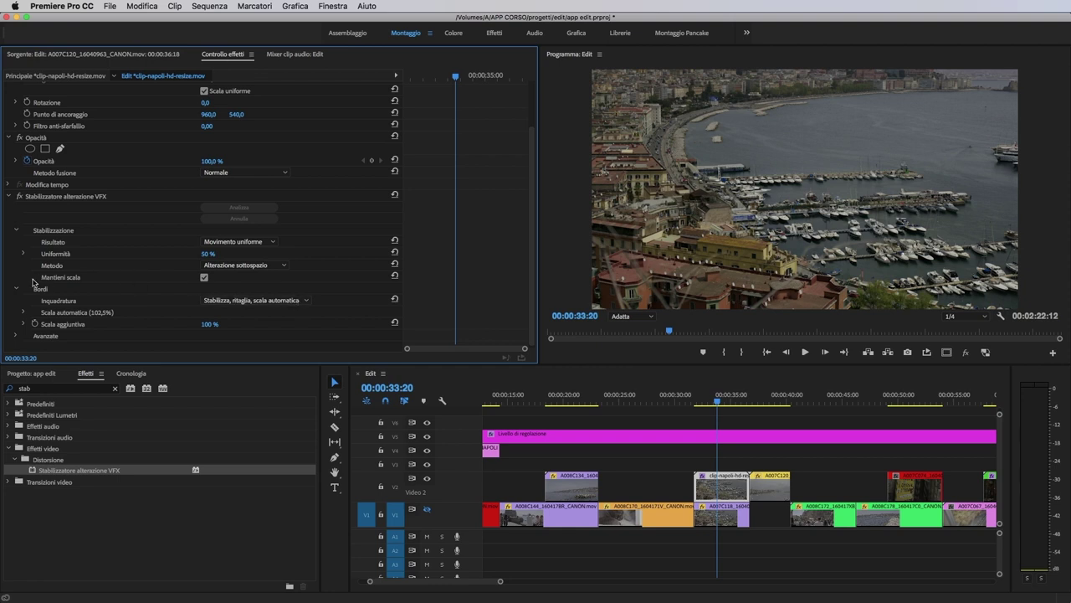
Step: Set the stabilizer framing to Stabilizza solo and scrub from 00:00:32:20 to preview it
left_click(302, 304)
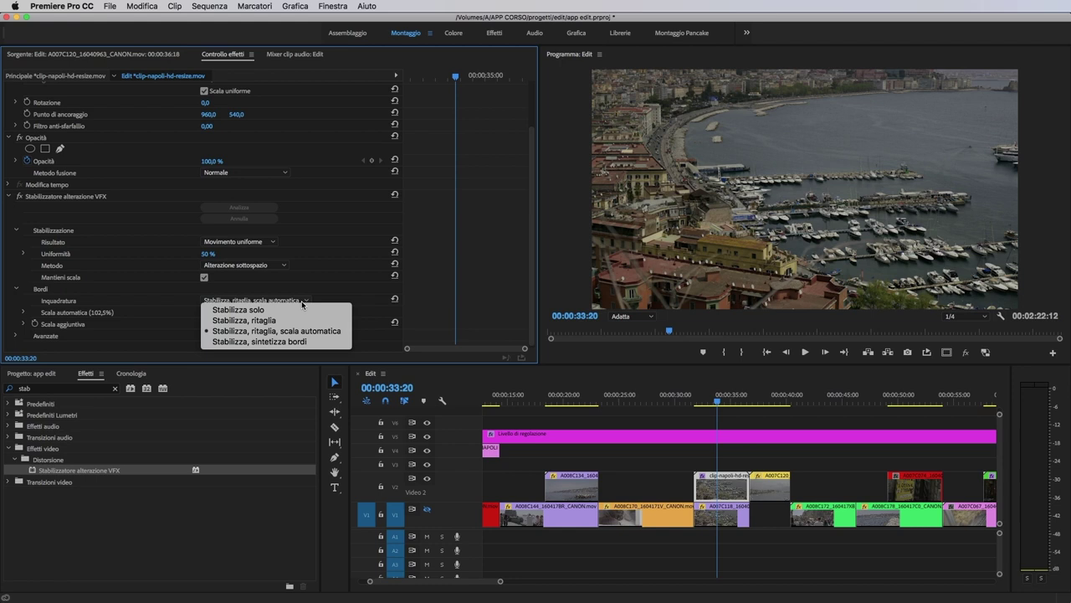
left_click(308, 310)
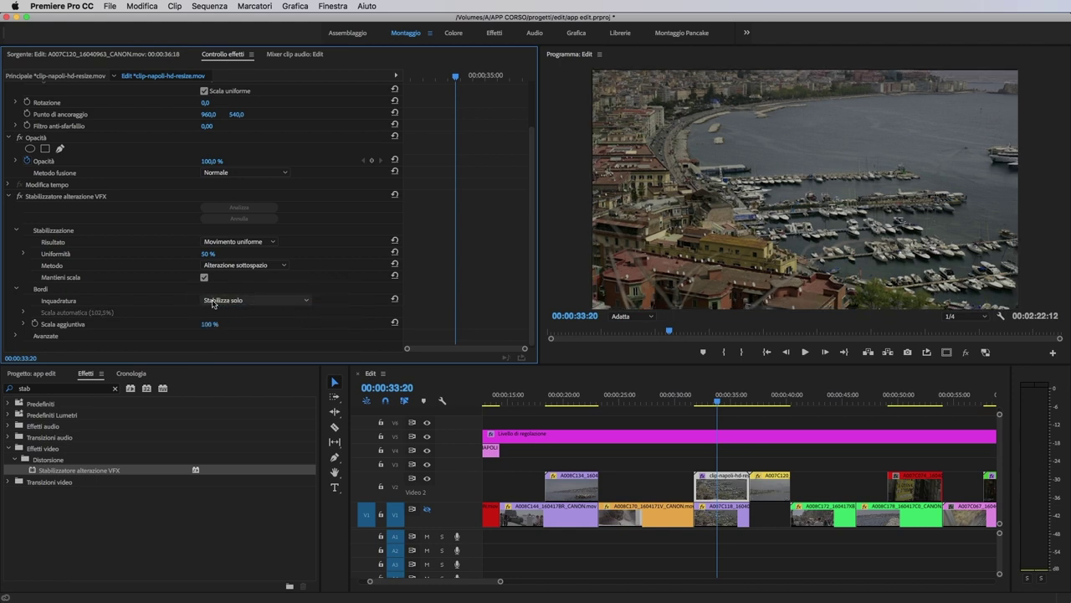
left_click(705, 393)
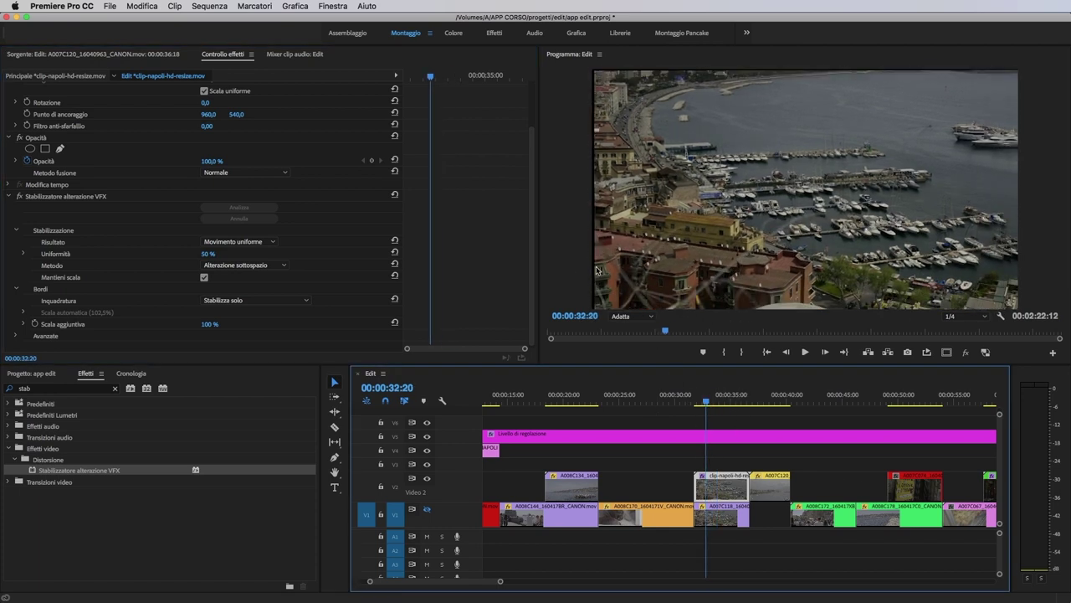
left_click_drag(708, 403, 732, 405)
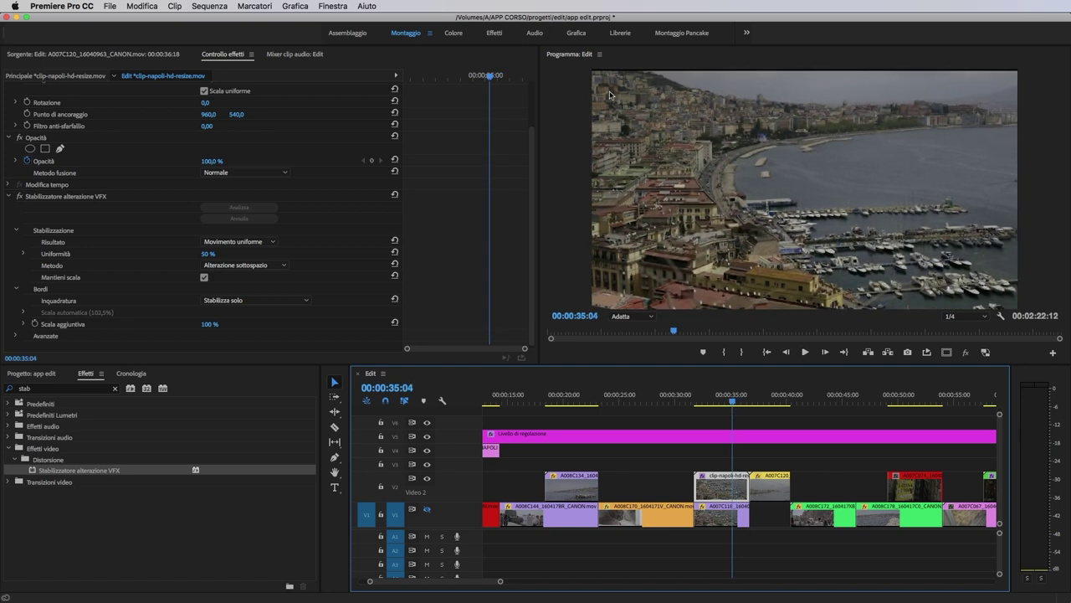
left_click(744, 405)
Step: Switch the framing to Stabilizza, ritaglia and compare frames around 34–35 seconds
left_click(268, 299)
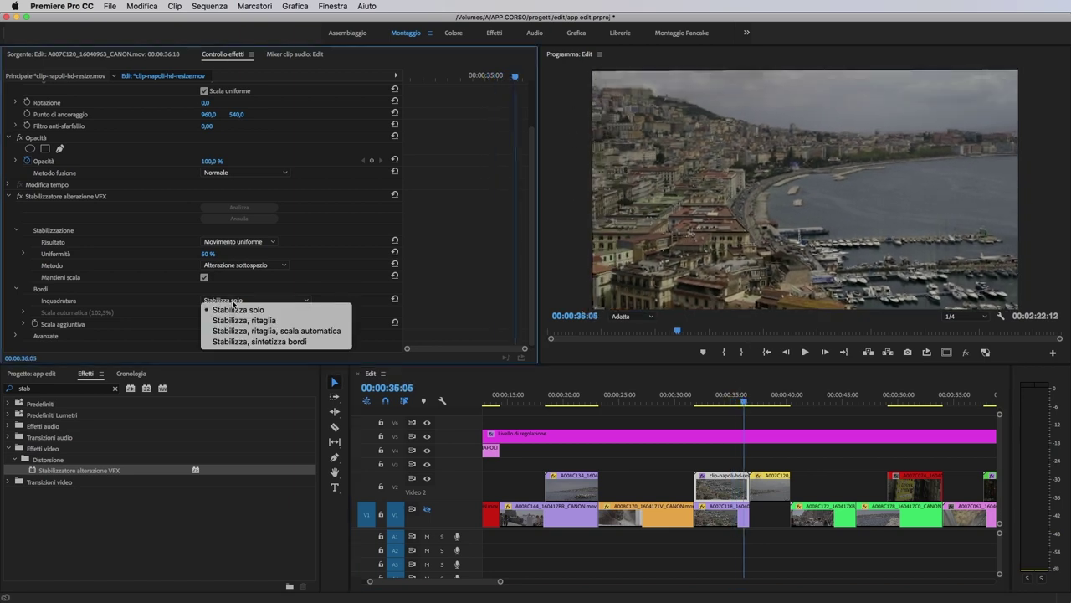
left_click(297, 320)
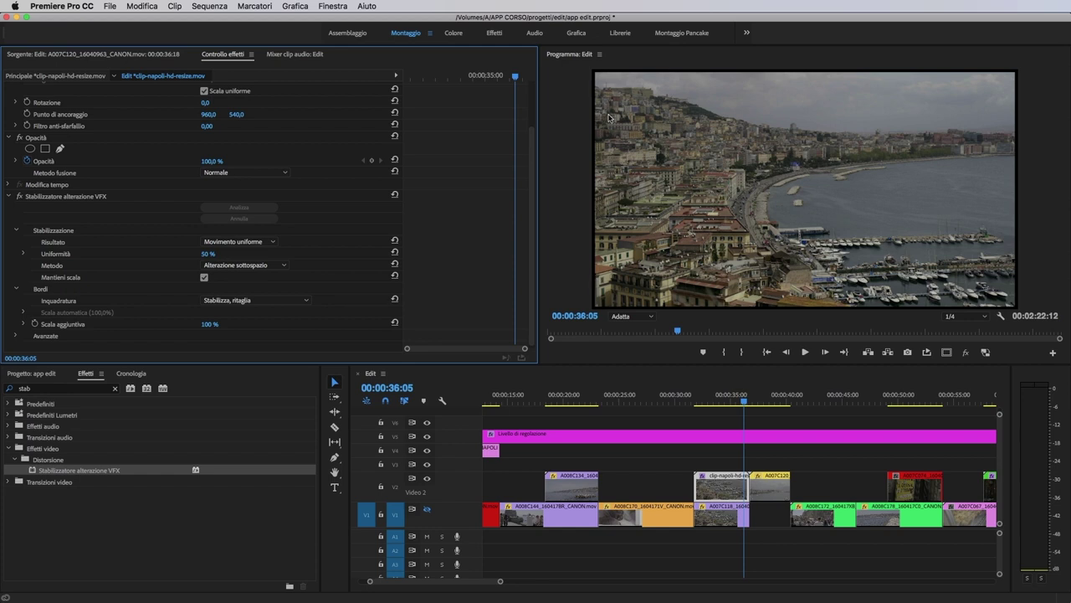
mouse_move(743, 399)
left_mouse_down()
mouse_move(700, 402)
mouse_move(723, 401)
left_mouse_up()
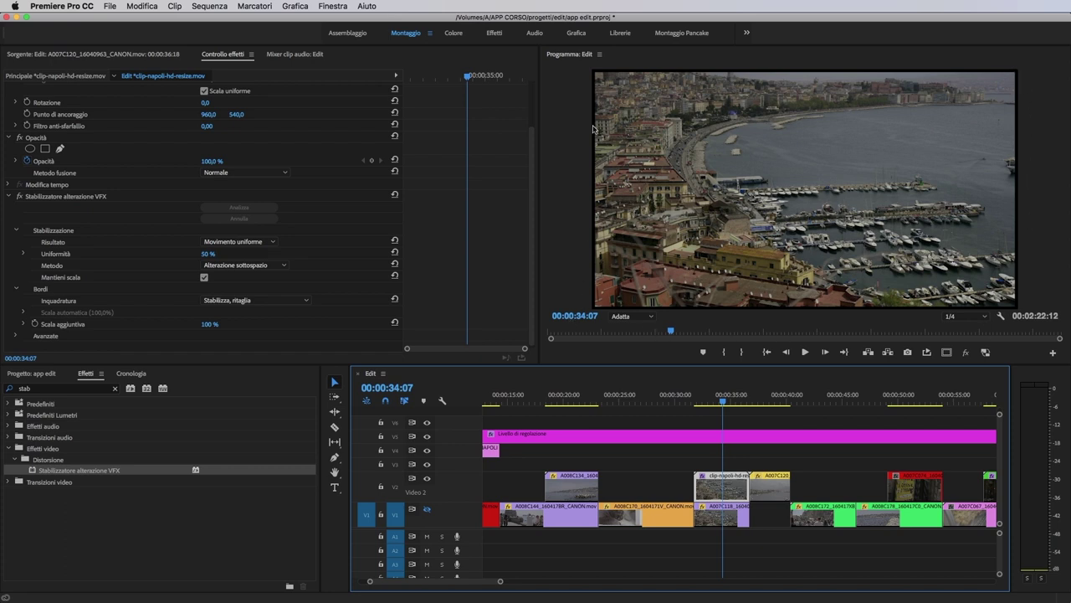
left_click(728, 400)
mouse_move(729, 401)
left_mouse_down()
mouse_move(715, 410)
mouse_move(731, 418)
left_mouse_up()
Step: Set the framing to Stabilizza, ritaglia, scala automatica and move the playhead to 00:00:34:05
left_click(263, 301)
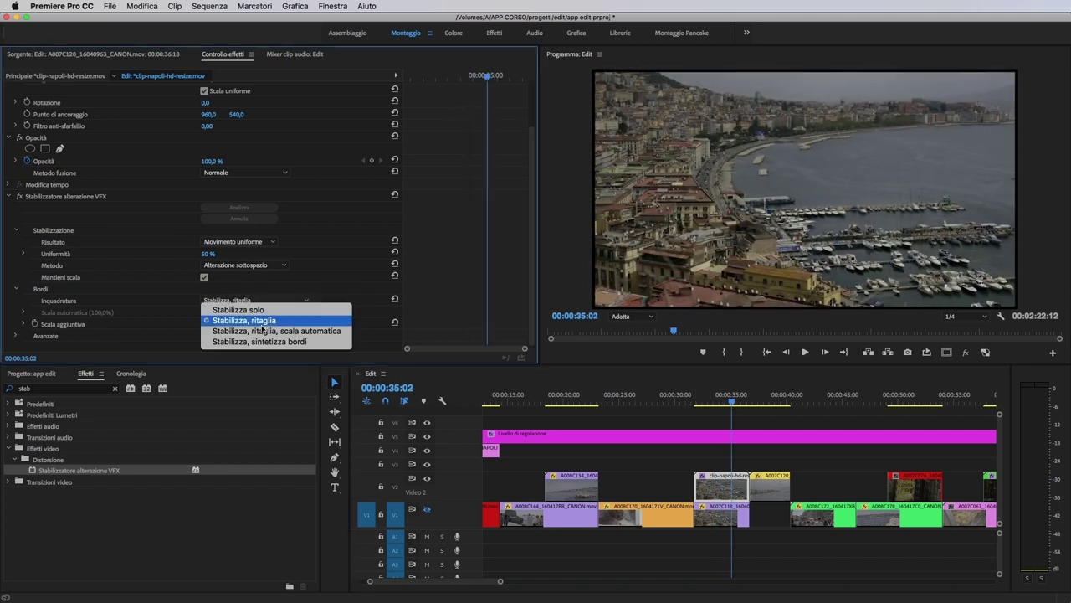
left_click(266, 331)
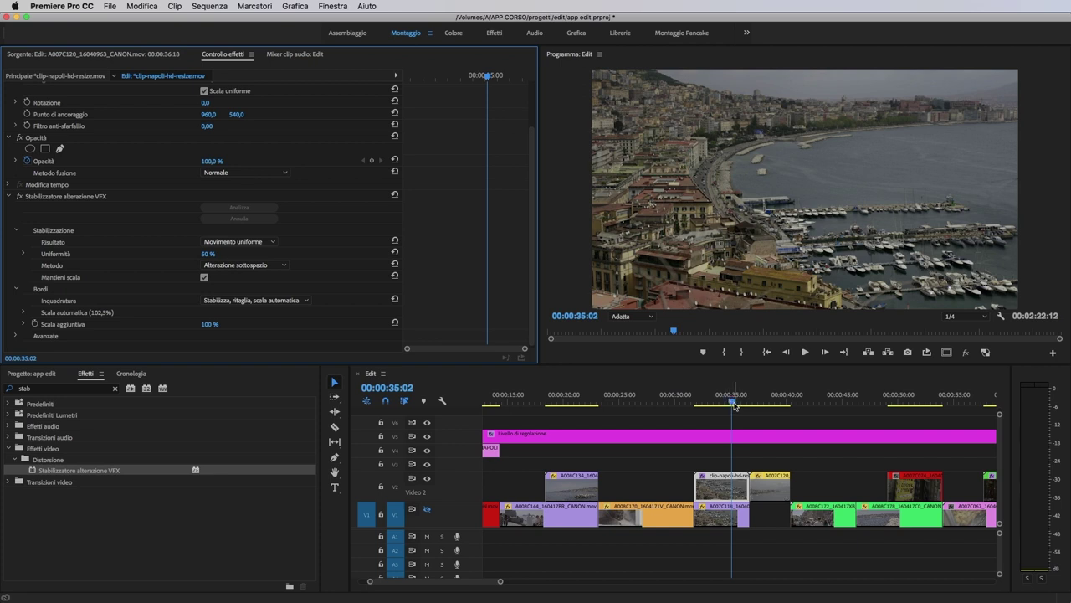
left_click(296, 300)
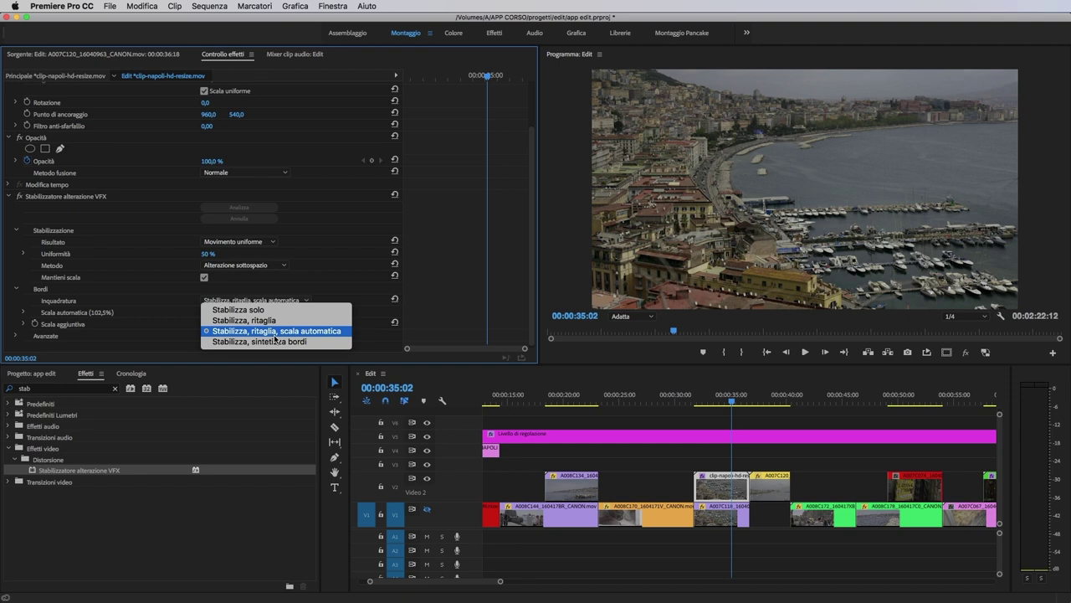
left_click(736, 402)
mouse_move(733, 402)
left_mouse_down()
mouse_move(745, 402)
mouse_move(722, 402)
left_mouse_up()
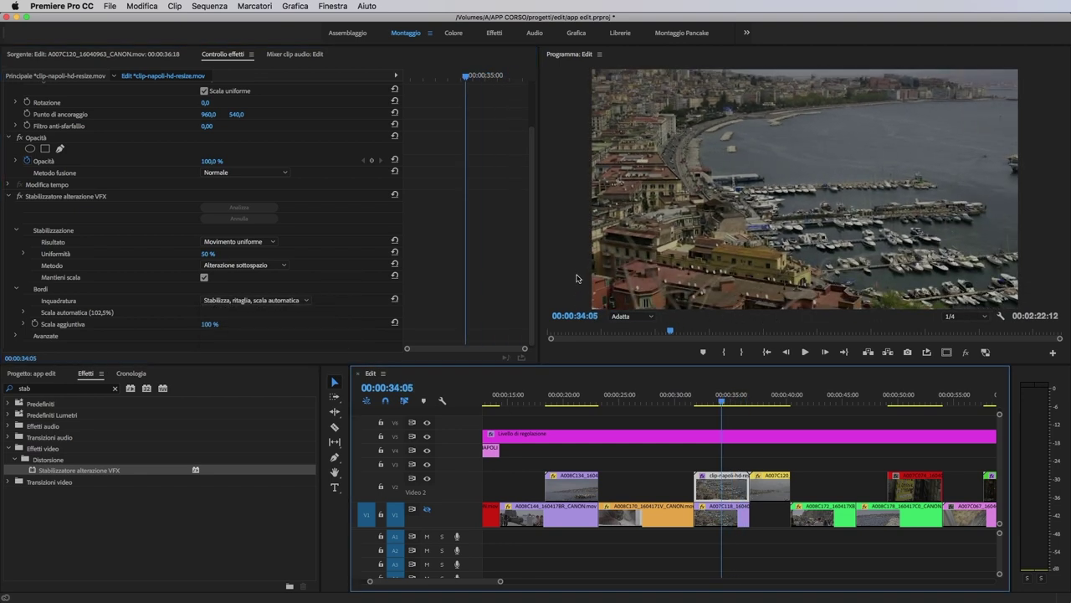
Step: Change the framing to Stabilizza, sintetizza bordi and preview it between 00:00:33:03 and 00:00:34:22
left_click(281, 300)
left_click(293, 341)
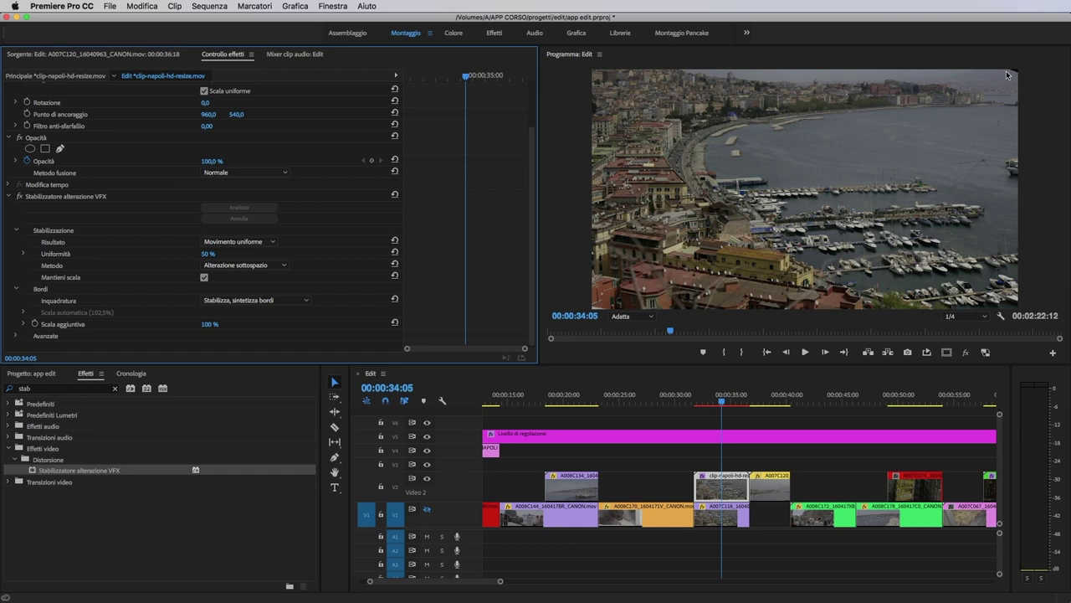
left_click_drag(722, 397, 708, 397)
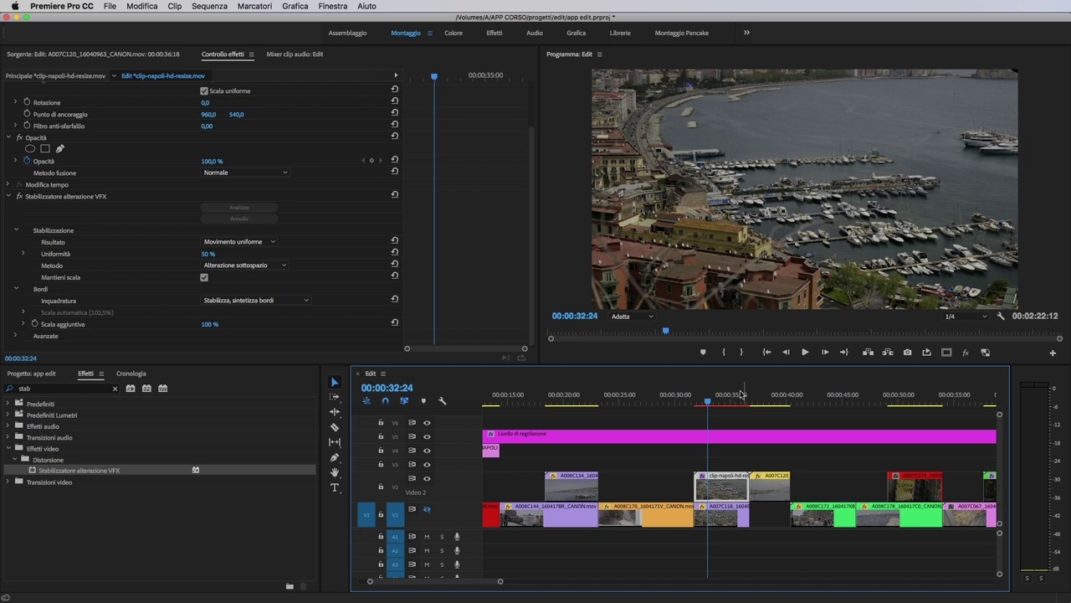
left_click(715, 405)
left_click_drag(716, 407, 710, 406)
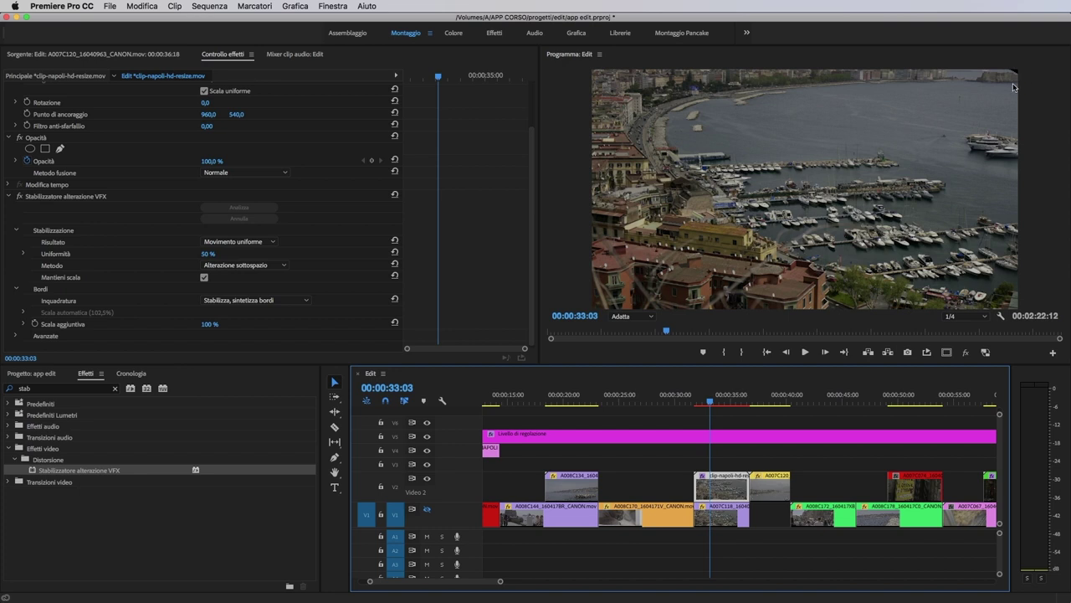
left_click(732, 400)
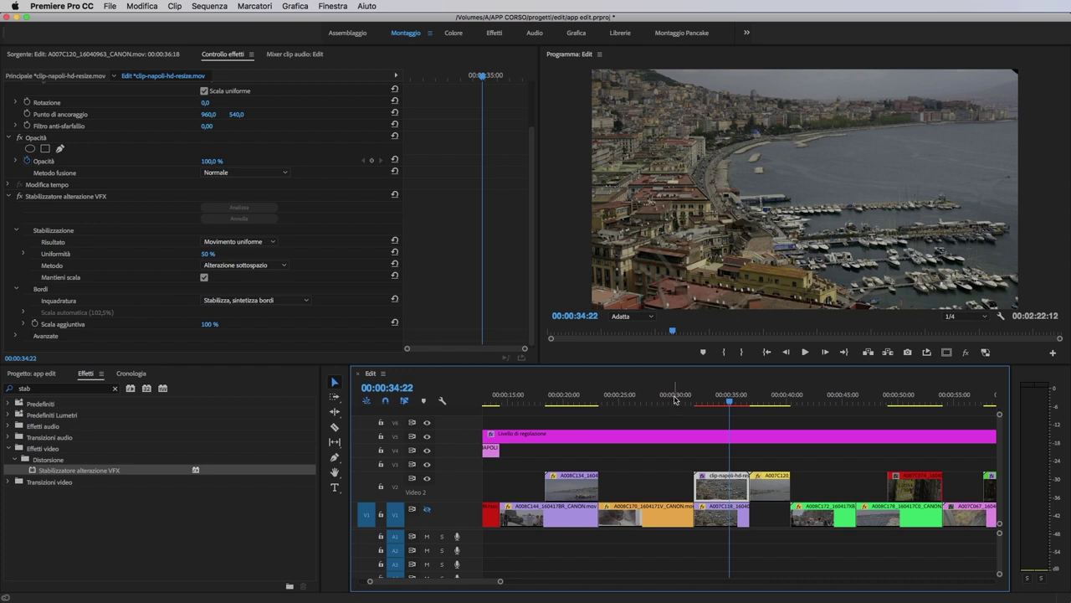
Step: Return the stabilizer framing to Stabilizza, ritaglia, scala automatica in Effect Controls
left_click(276, 300)
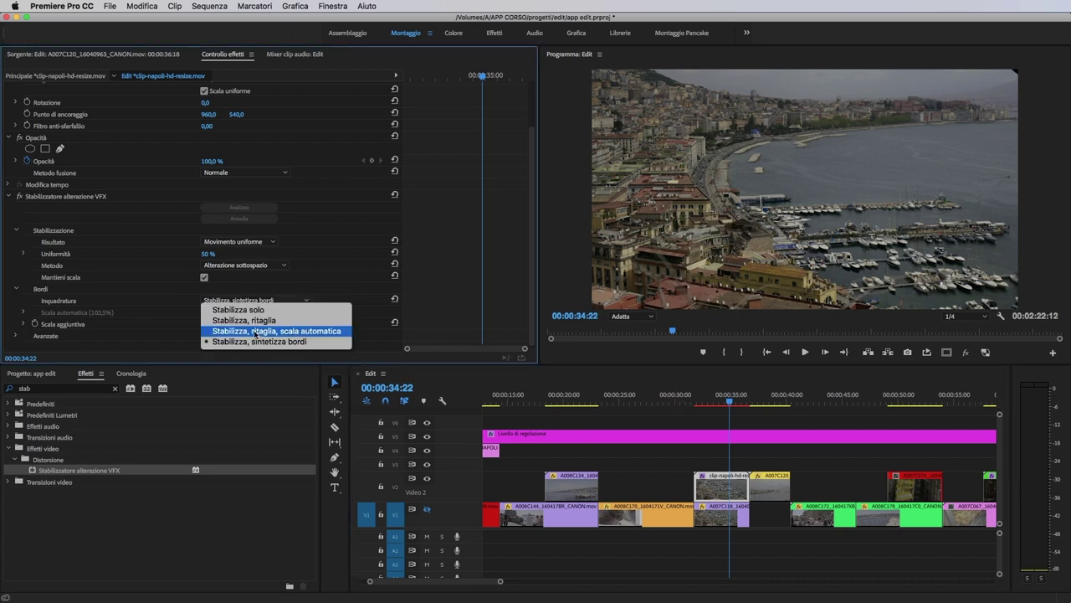
left_click(255, 331)
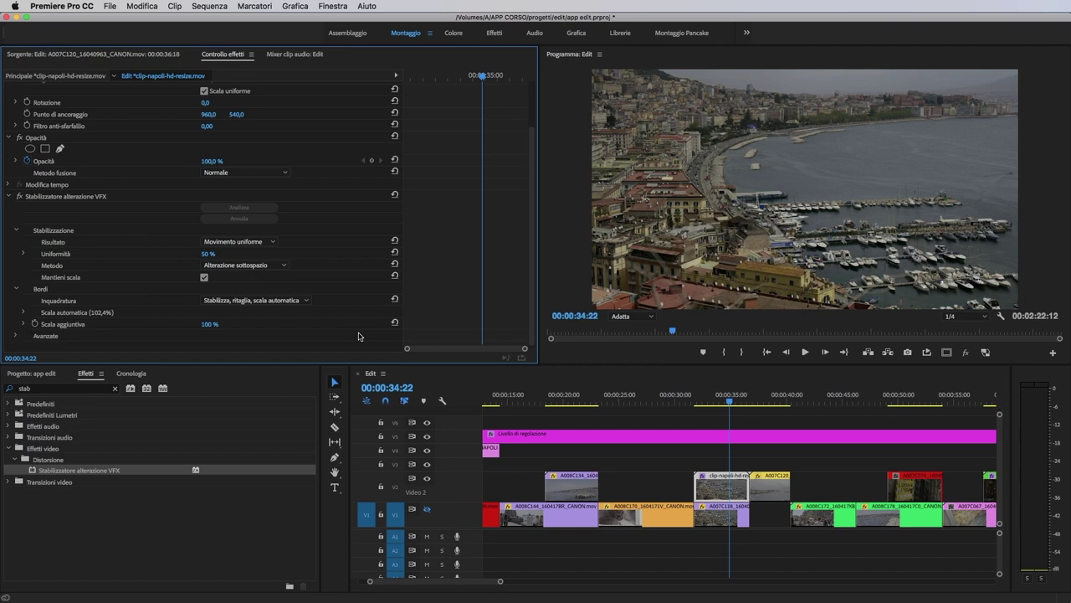
scroll(363, 335, "down", 1)
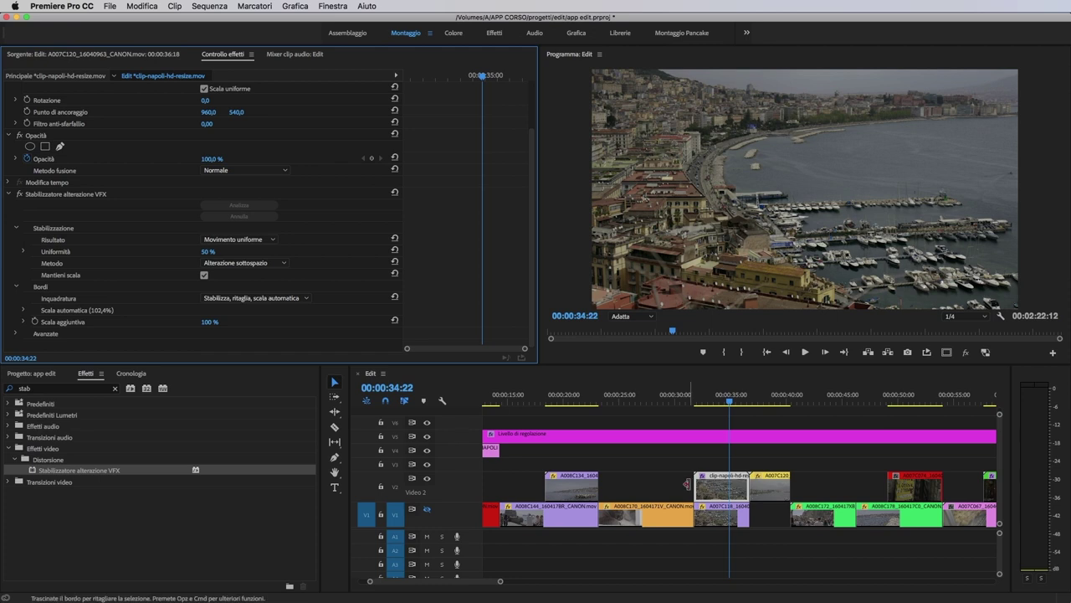
left_click(115, 302)
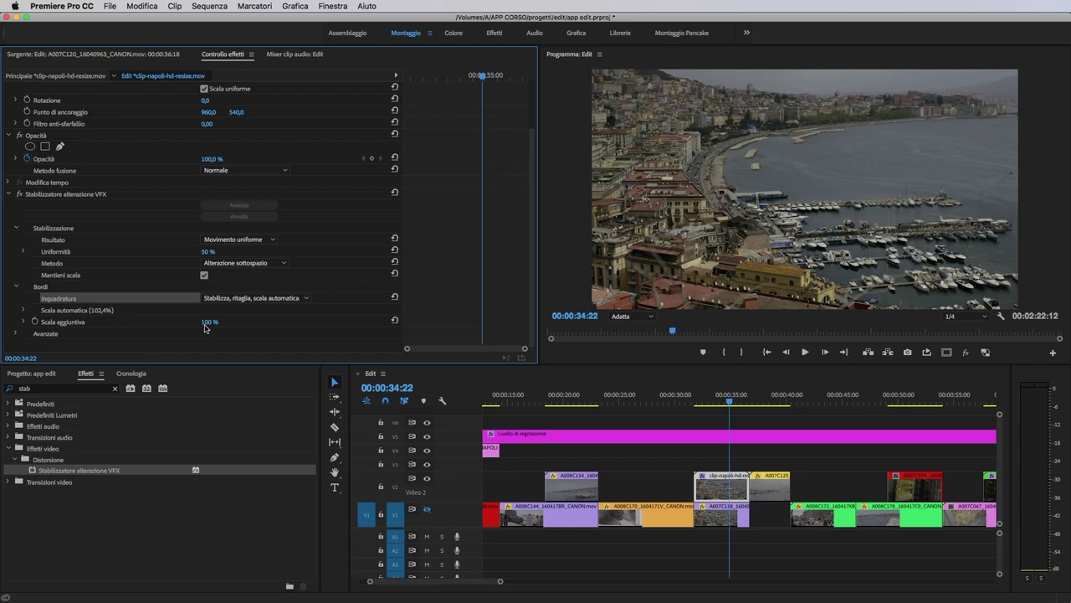
scroll(102, 289, "up", 3)
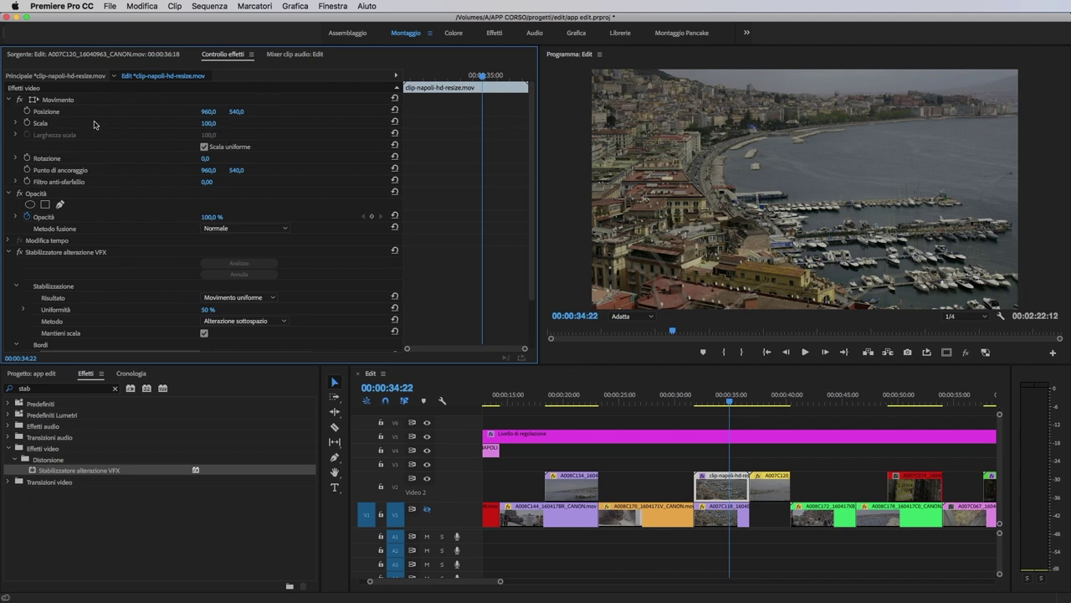
scroll(96, 125, "down", 1)
scroll(98, 130, "up", 1)
scroll(102, 137, "down", 3)
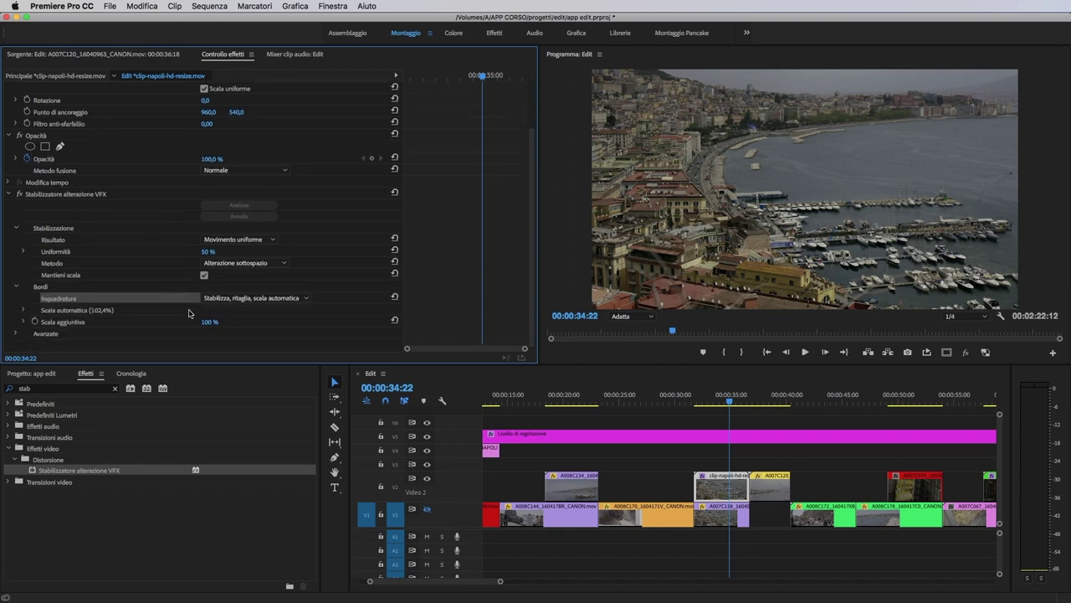
Step: Try 110 for Scala aggiuntiva, undo it, then set the additional scale to 103%
left_click(209, 322)
type("110")
key("Return")
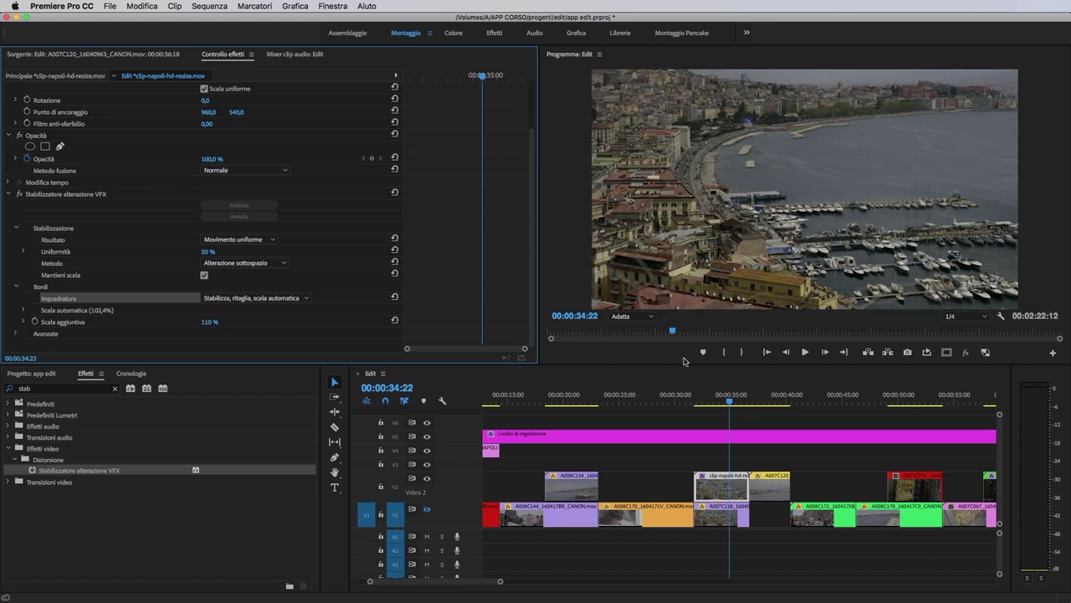
key("super+z")
key("super+z")
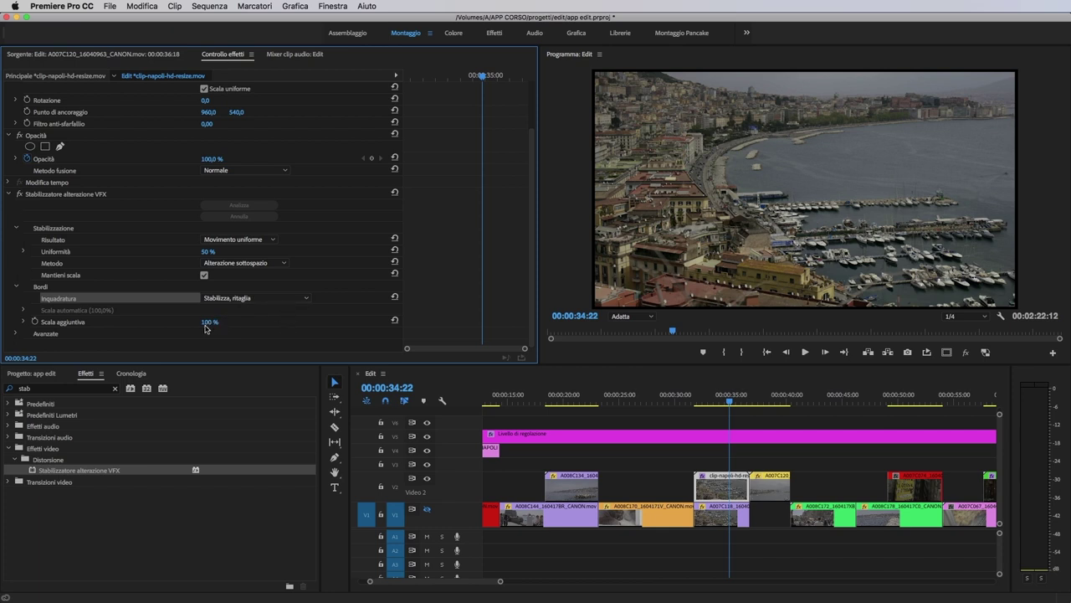
left_click(209, 321)
type("103")
key("Return")
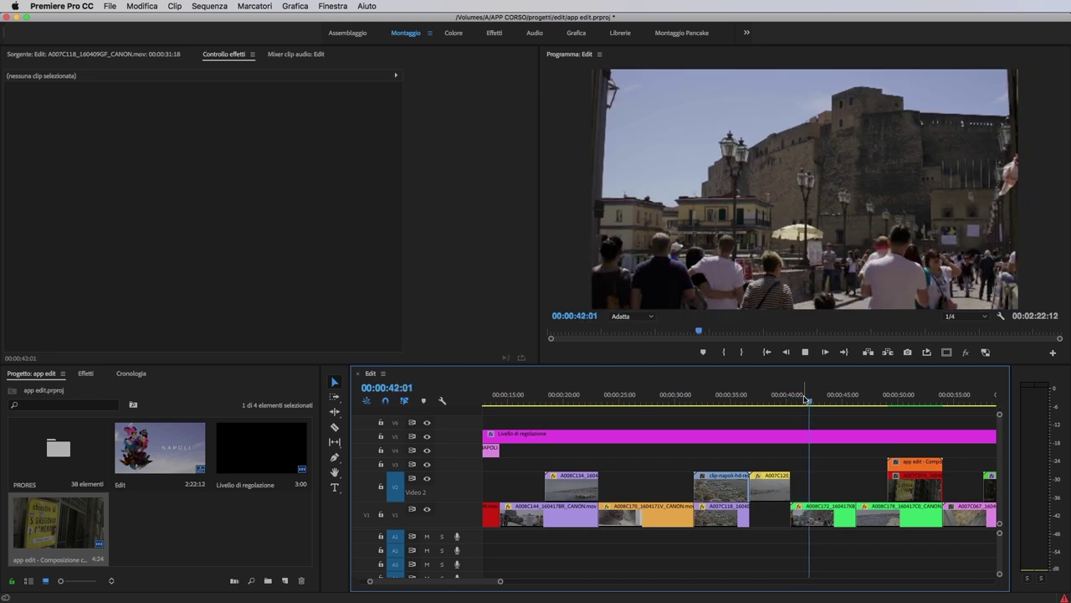
left_click(864, 397)
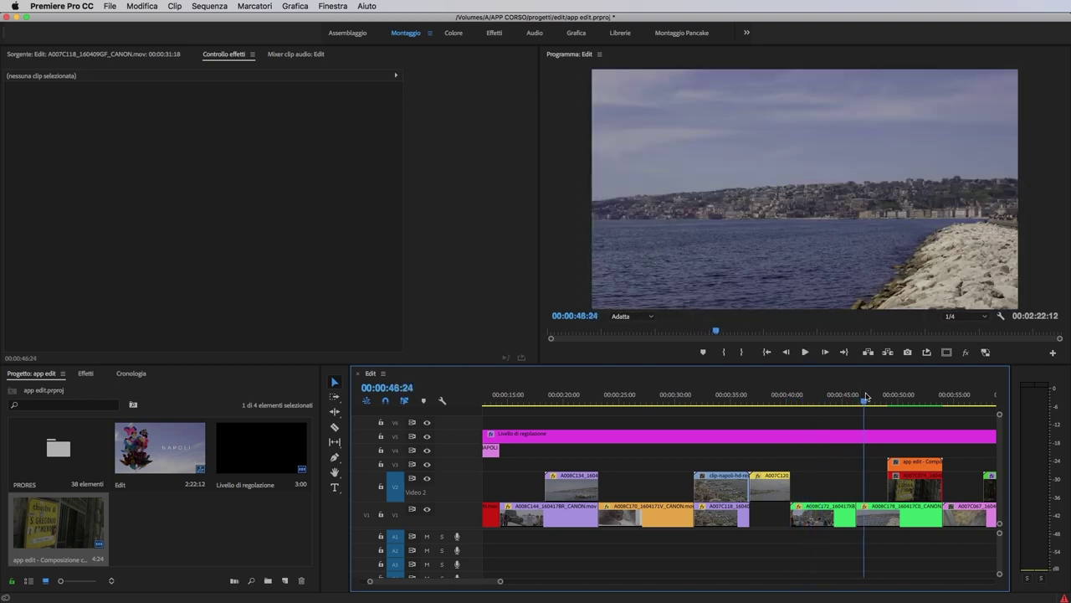
key("space")
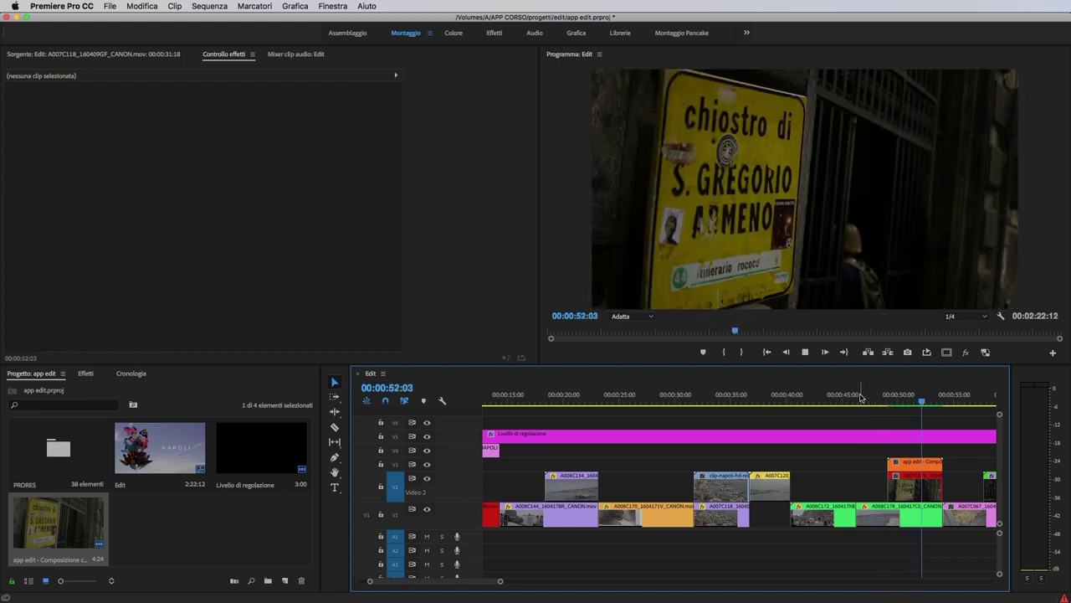
left_click(934, 399)
left_click_drag(934, 399, 909, 401)
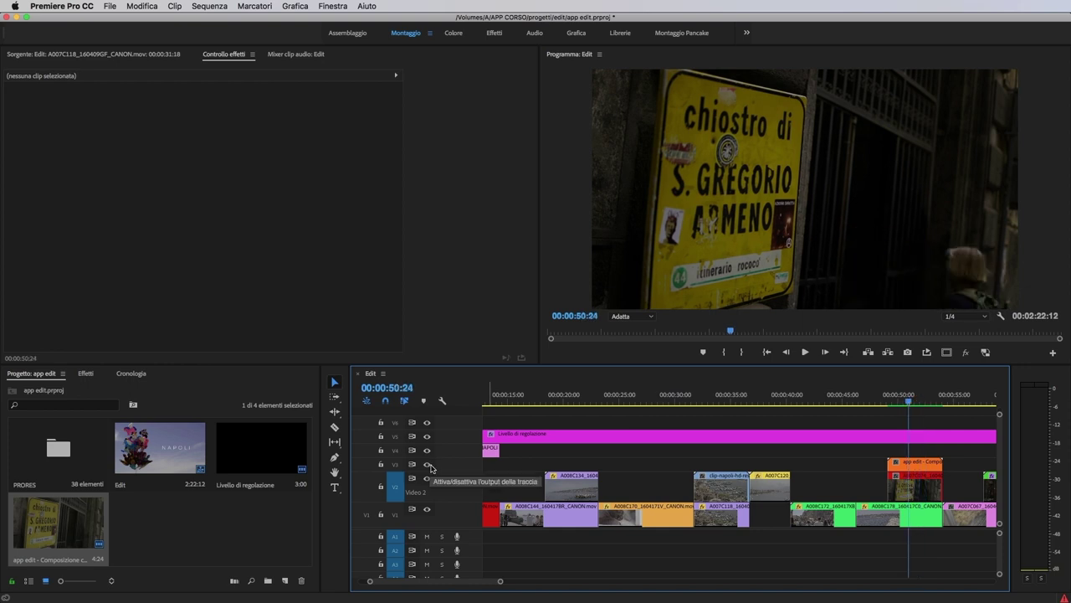
left_click_drag(912, 404, 920, 406)
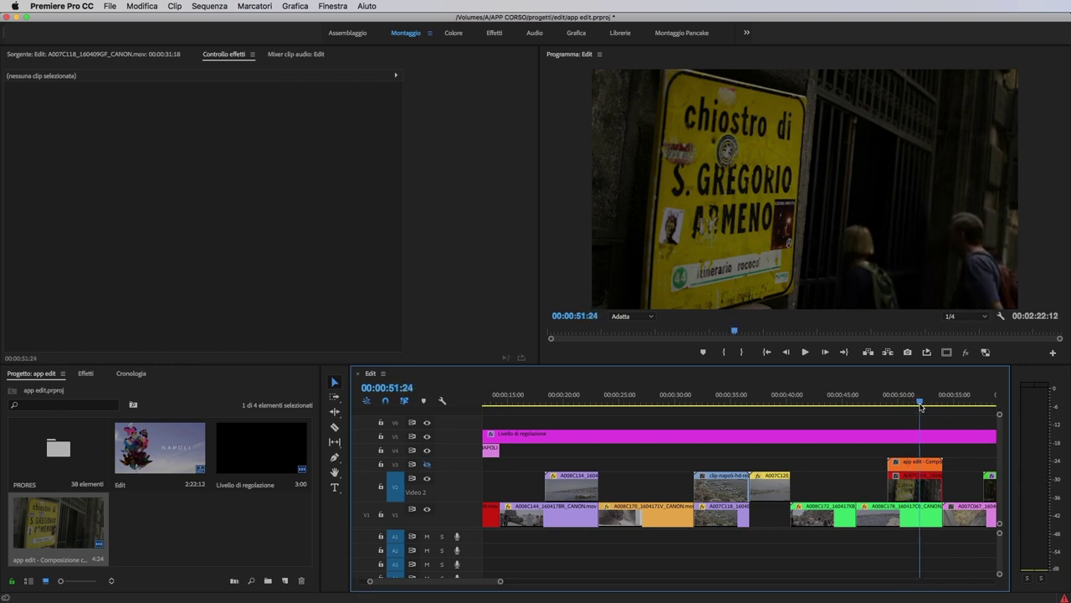
left_click(428, 466)
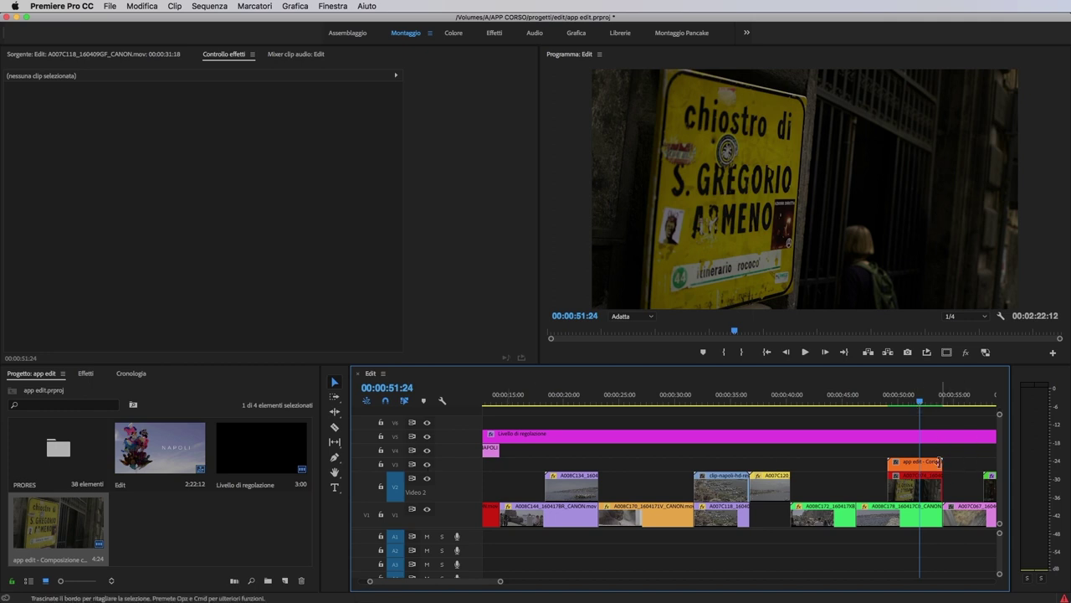
mouse_move(921, 405)
left_mouse_down()
mouse_move(930, 405)
mouse_move(891, 401)
mouse_move(918, 400)
left_mouse_up()
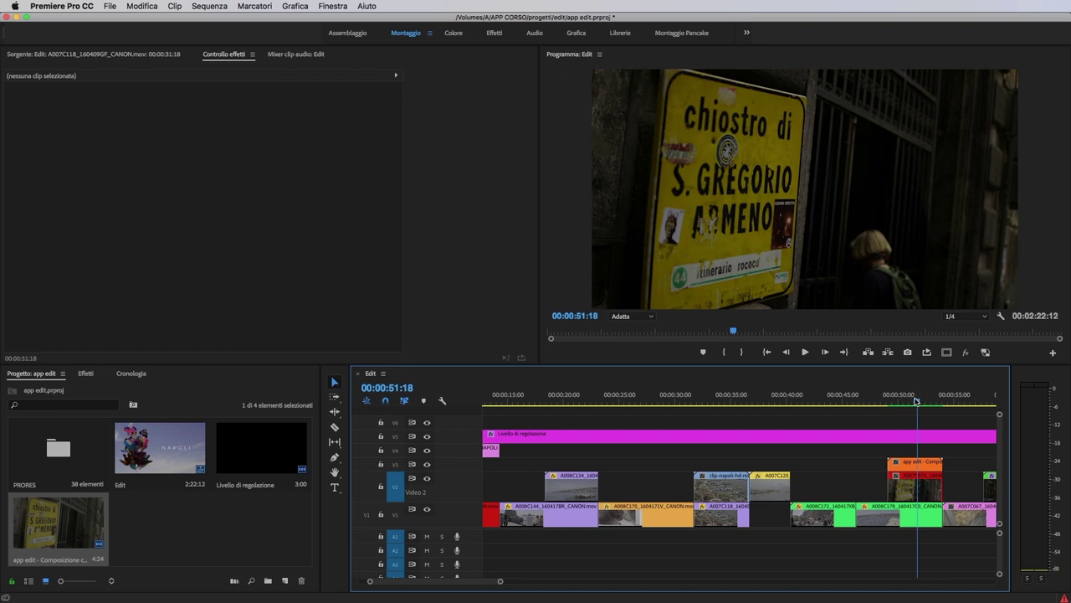
left_click_drag(916, 401, 913, 401)
Step: Check the File menu for Dynamic Link, then select the A007C120 seascape clip on V2
left_click(110, 6)
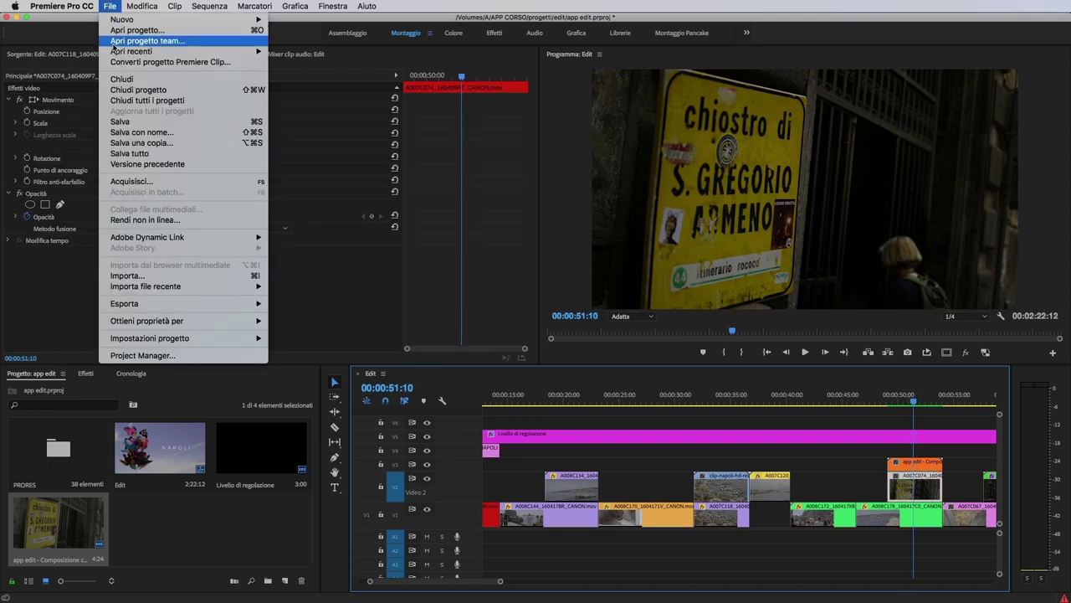
mouse_move(150, 240)
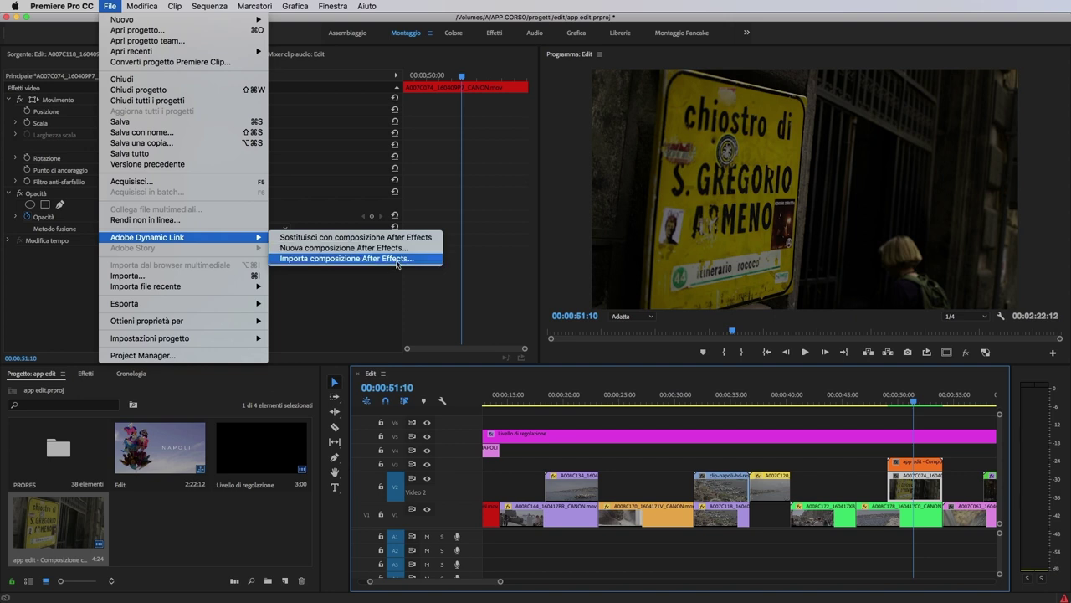
left_click(847, 480)
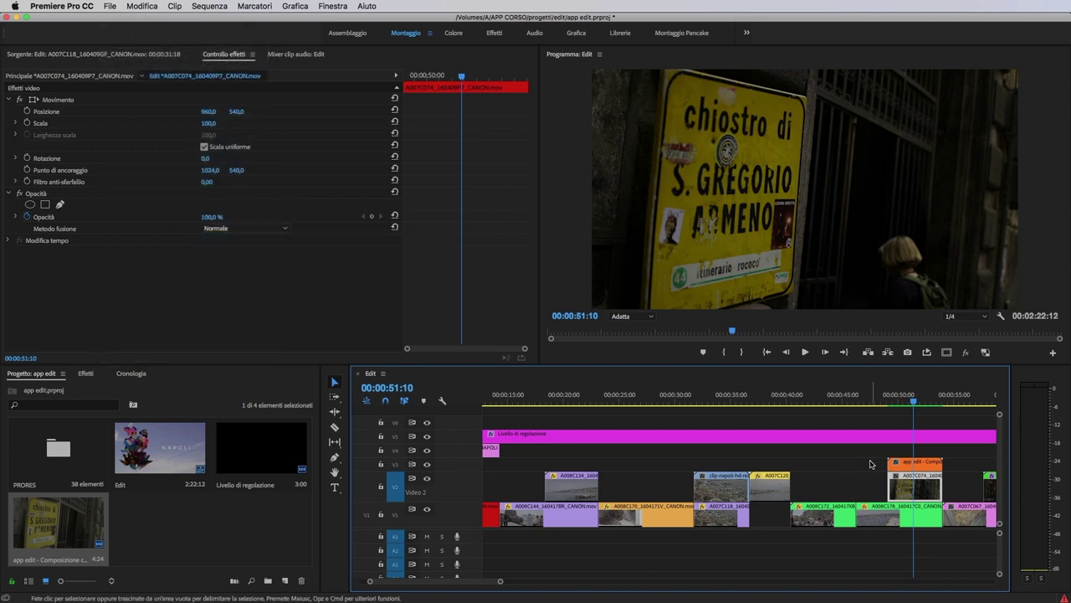
left_click_drag(914, 399, 768, 399)
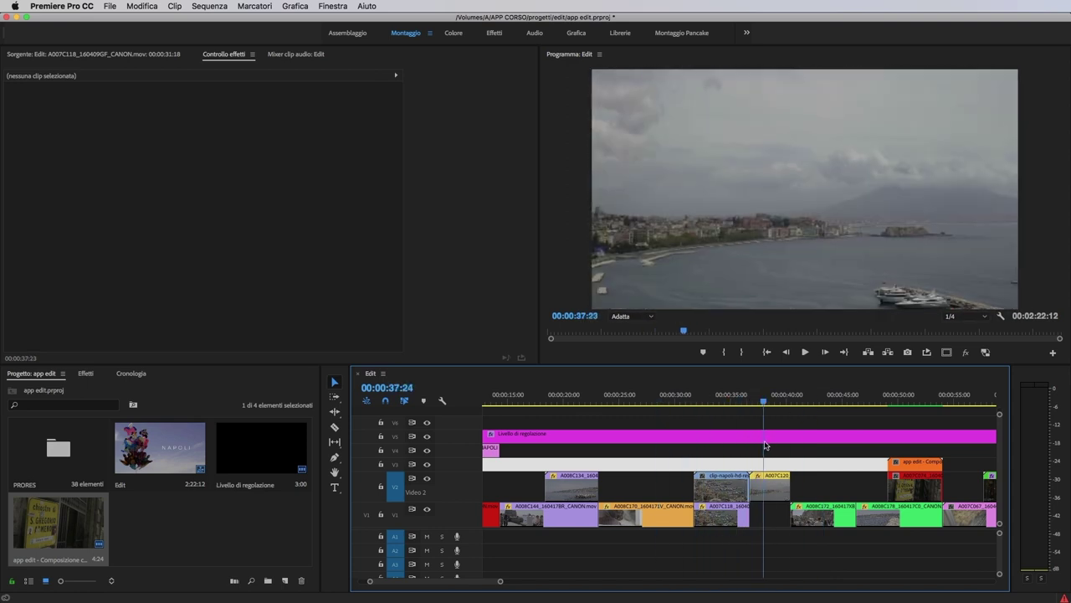
left_click(776, 503)
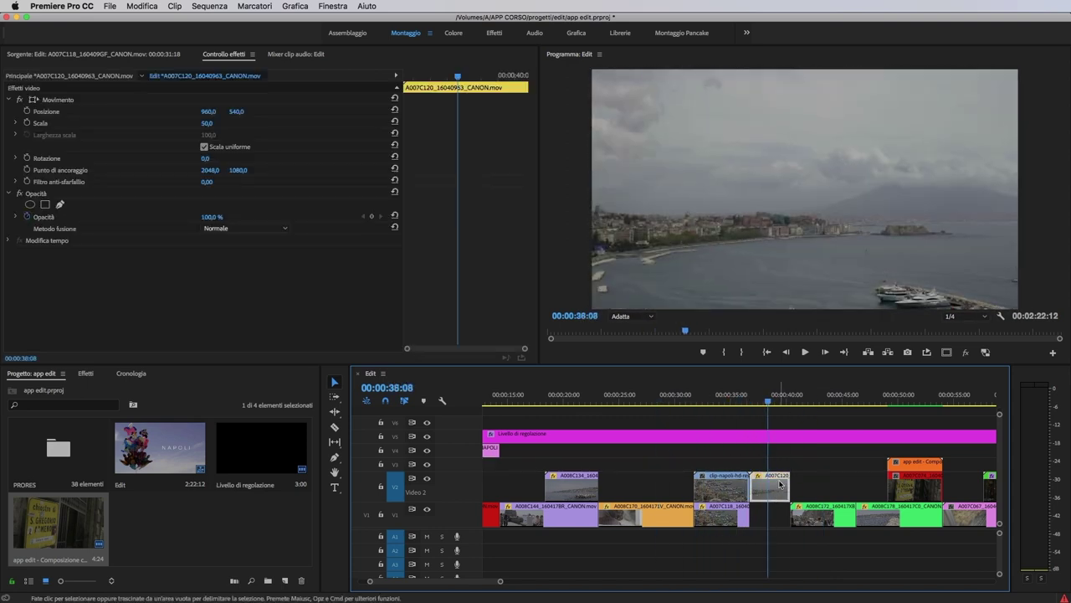
Step: Replace the selected clip with an After Effects composition via File > Adobe Dynamic Link
left_click(109, 6)
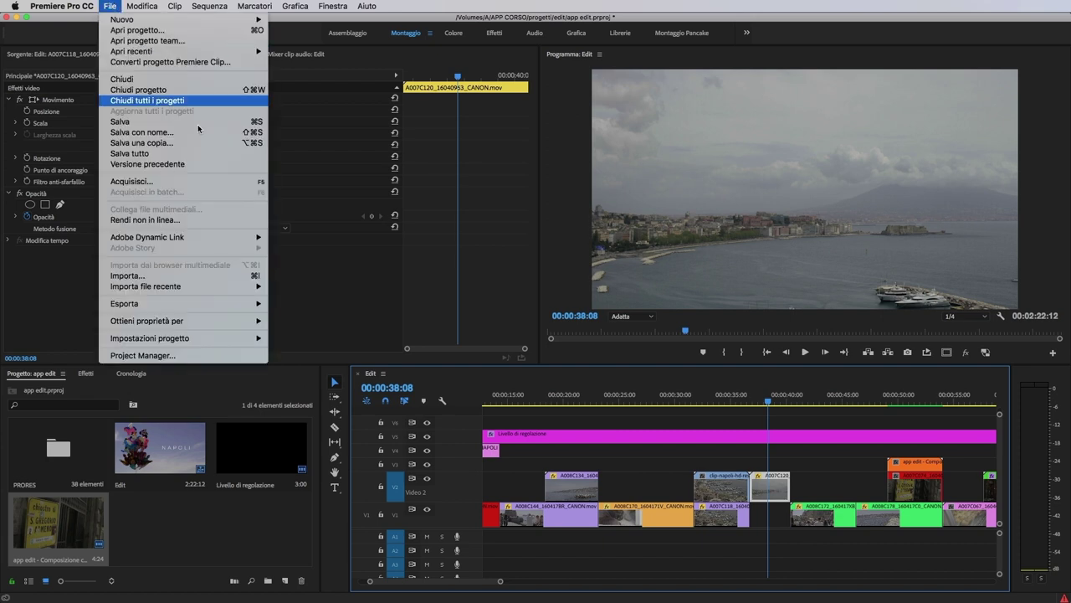
mouse_move(208, 242)
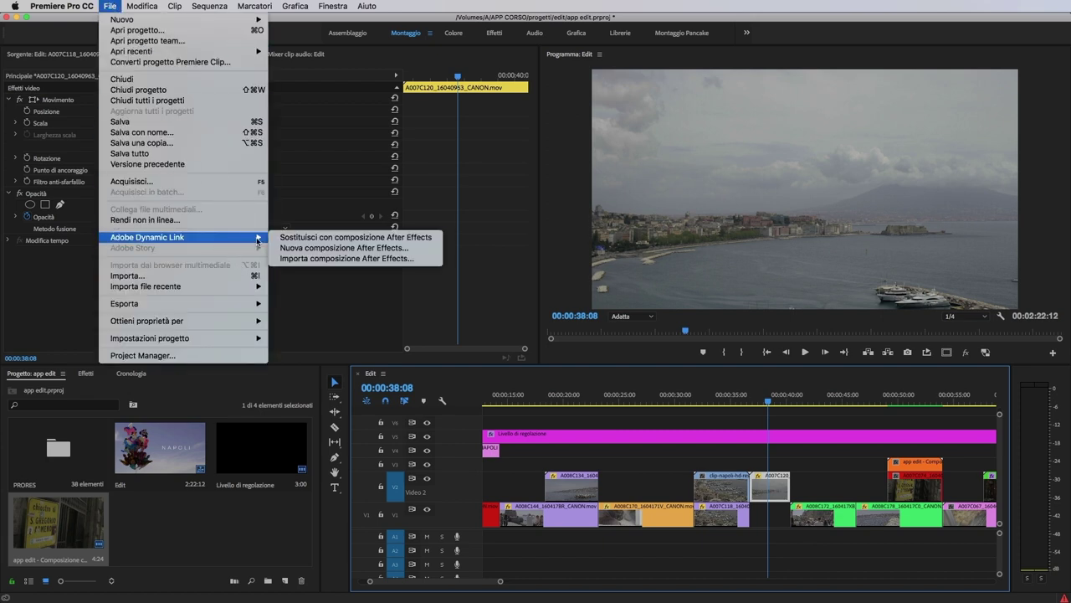
left_click(305, 238)
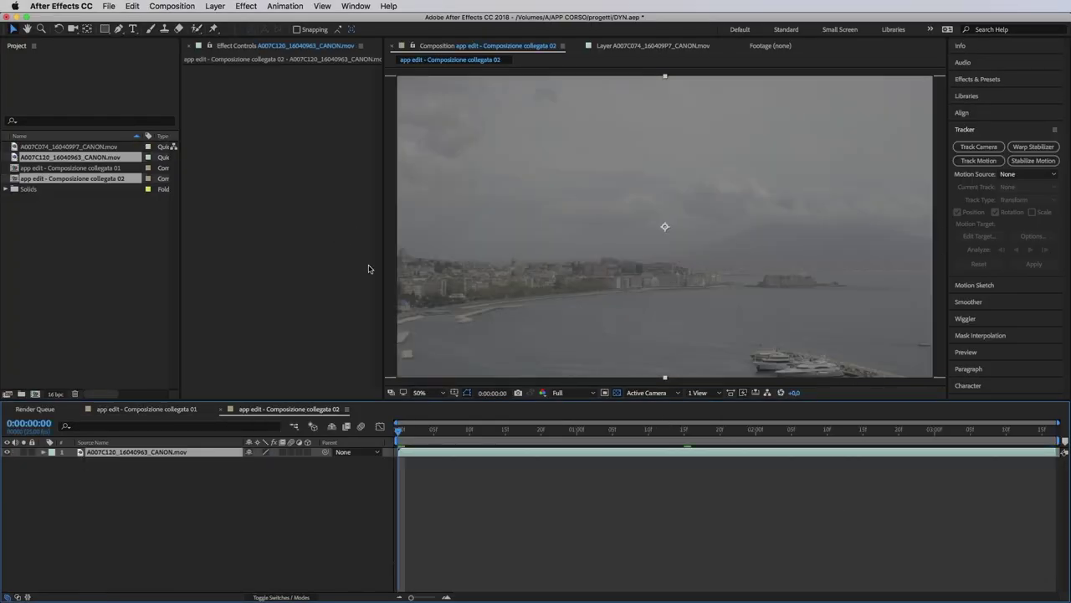
Step: Select the 'app edit - Composizione collegata 02' comp in the Project panel and play it
left_click(82, 253)
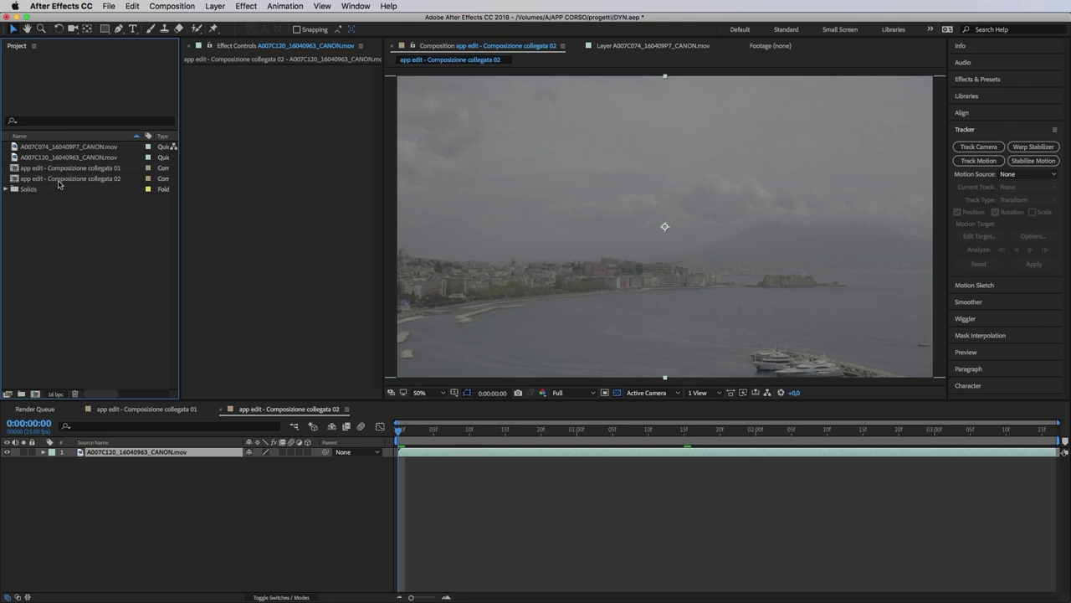
left_click(59, 184)
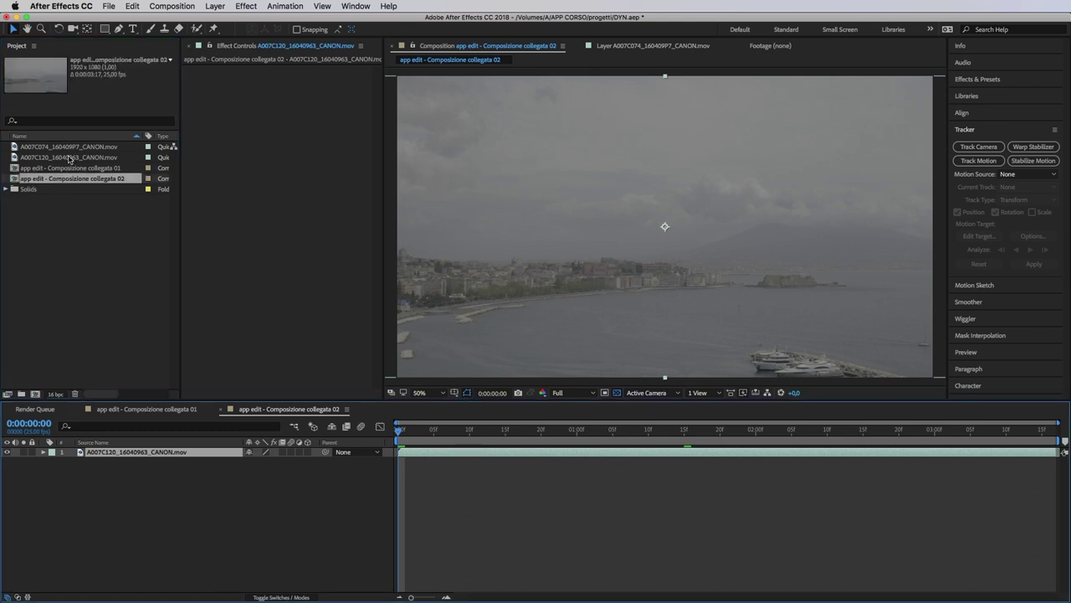
key("space")
key("space")
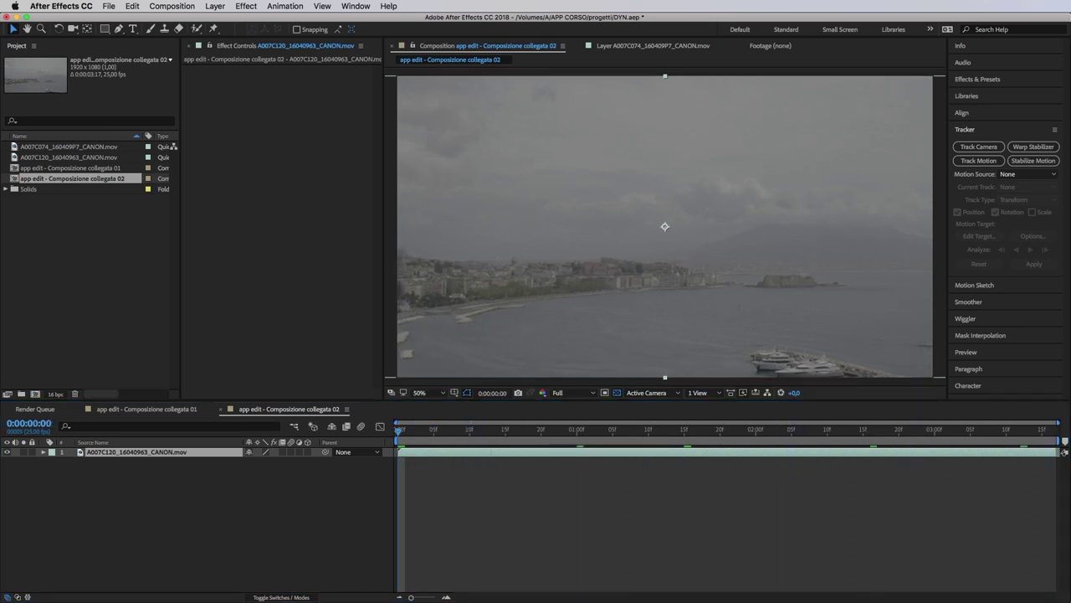
Step: Back in Premiere, select the linked clip on V2 and show project items as a widened list
key("super+Tab")
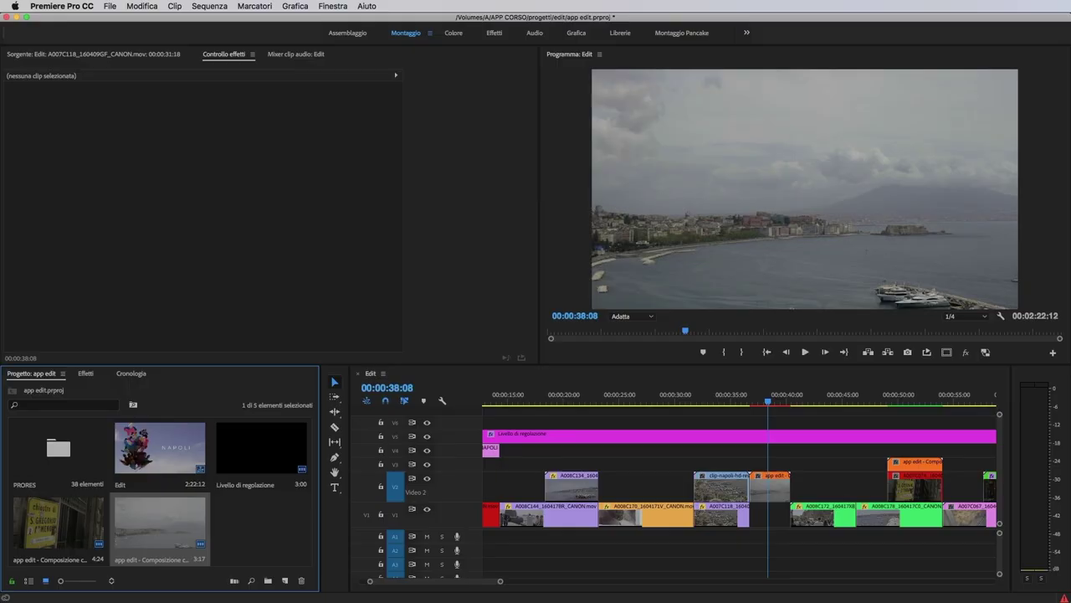
left_click(772, 494)
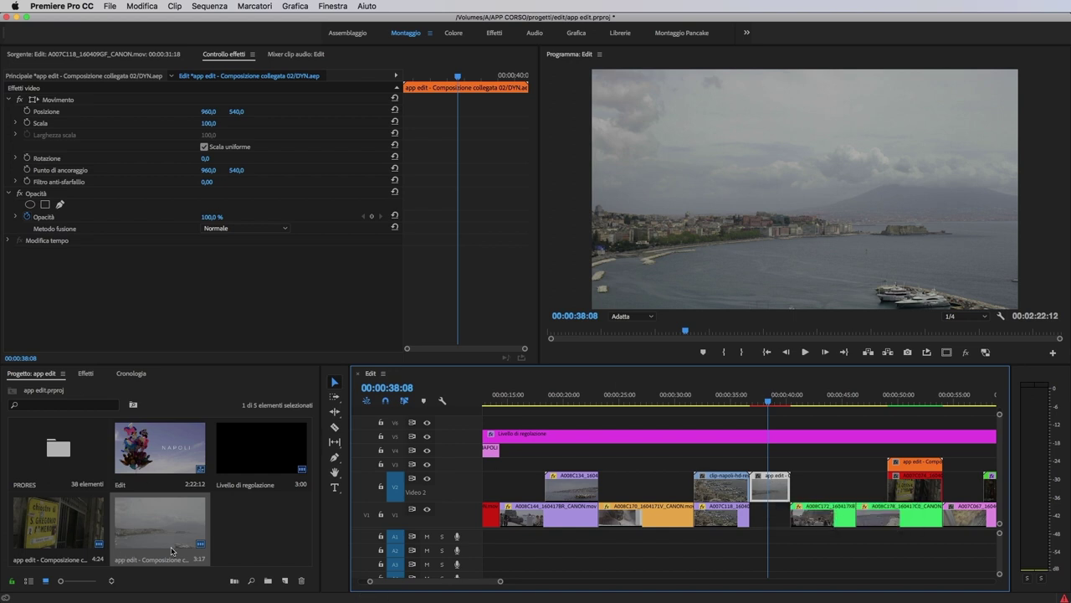
left_click(29, 580)
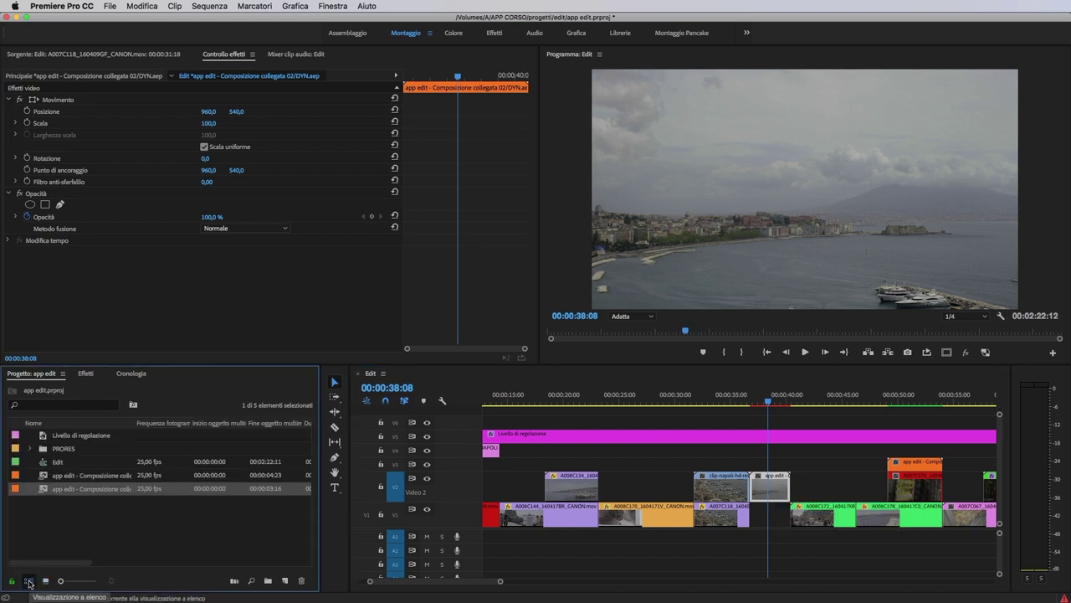
left_click_drag(134, 419, 251, 419)
Step: Open Composizione collegata 02 as source footage, scrub it, then return to After Effects
left_click(88, 477)
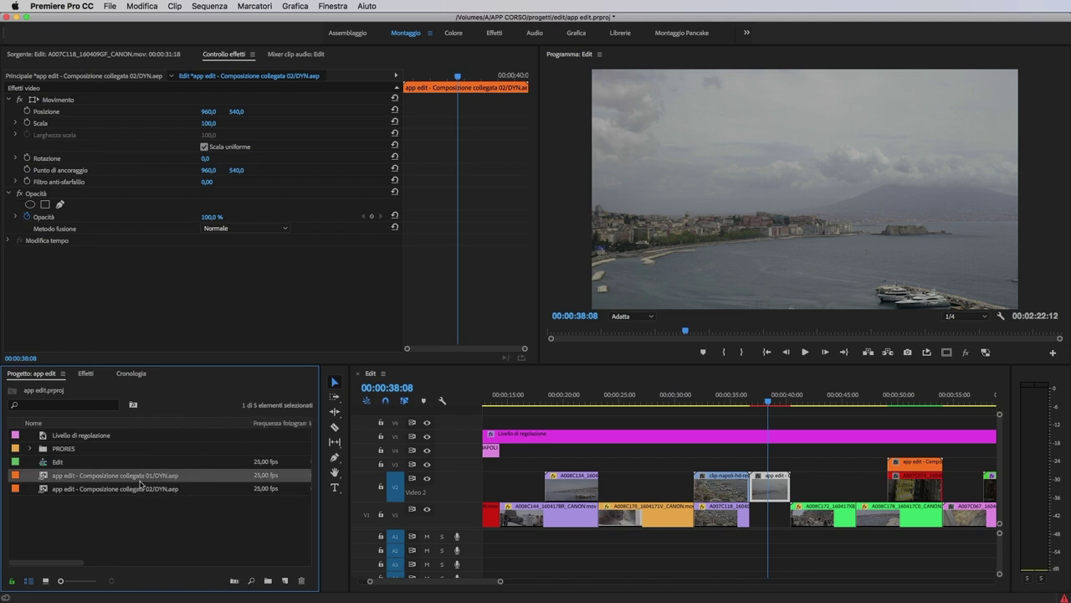
left_click(915, 462)
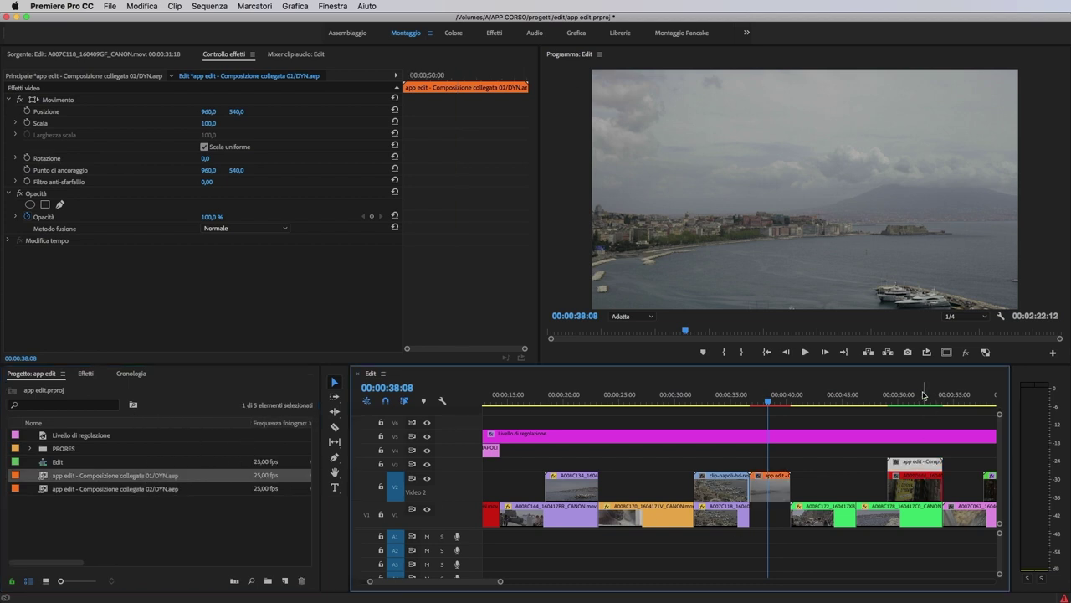
left_click(928, 396)
double_click(64, 492)
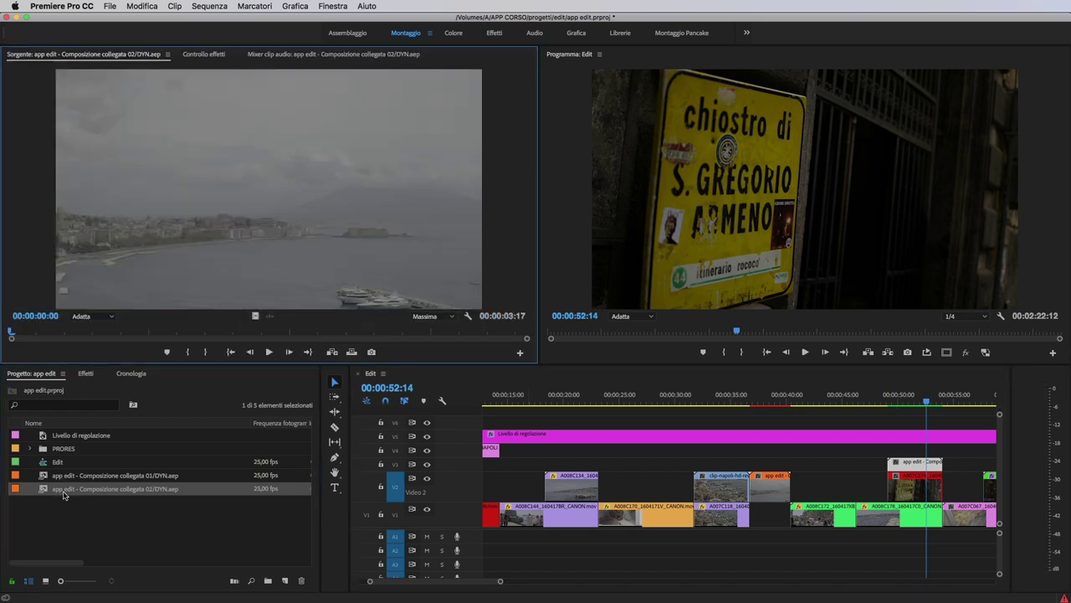
mouse_move(250, 331)
left_mouse_down()
mouse_move(360, 330)
mouse_move(235, 330)
left_mouse_up()
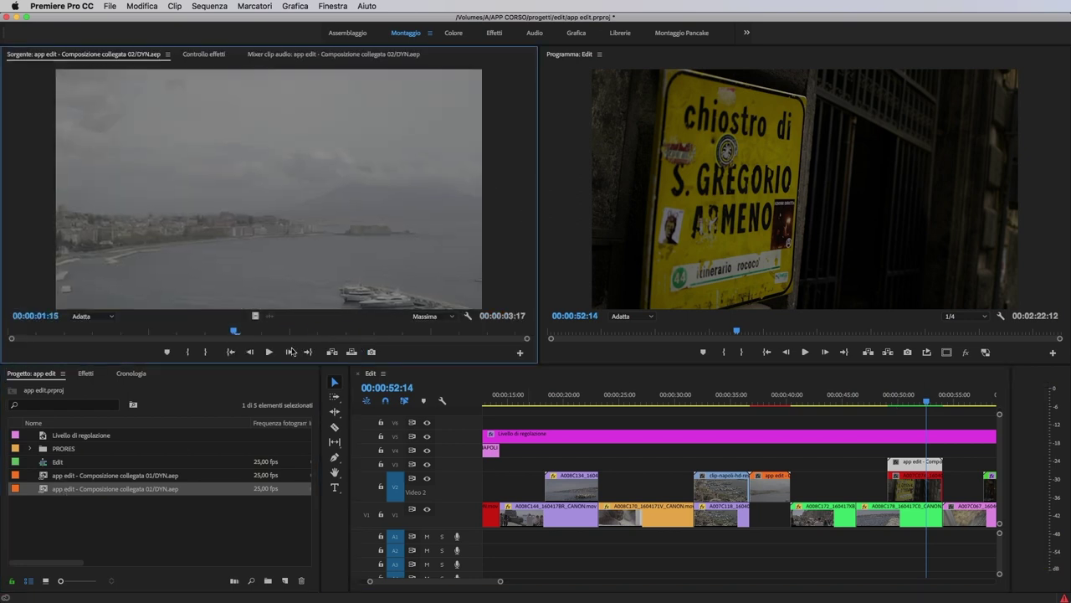
left_click(759, 397)
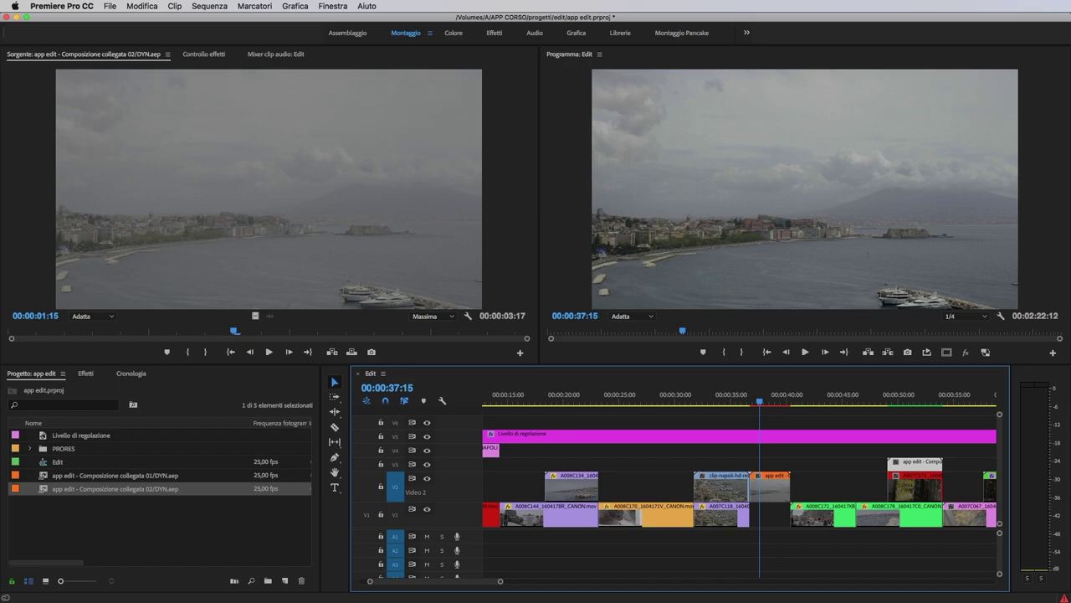
key("super+Tab")
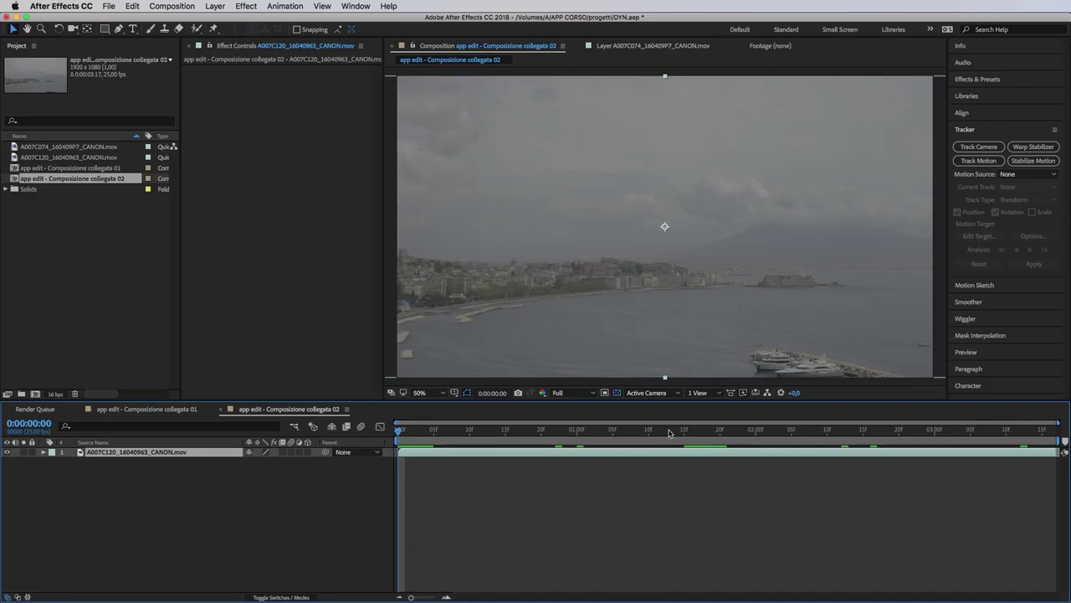
Step: Draw a circular ellipse mask on the bay footage at about 2 seconds and deselect the layer
left_click_drag(748, 452, 795, 453)
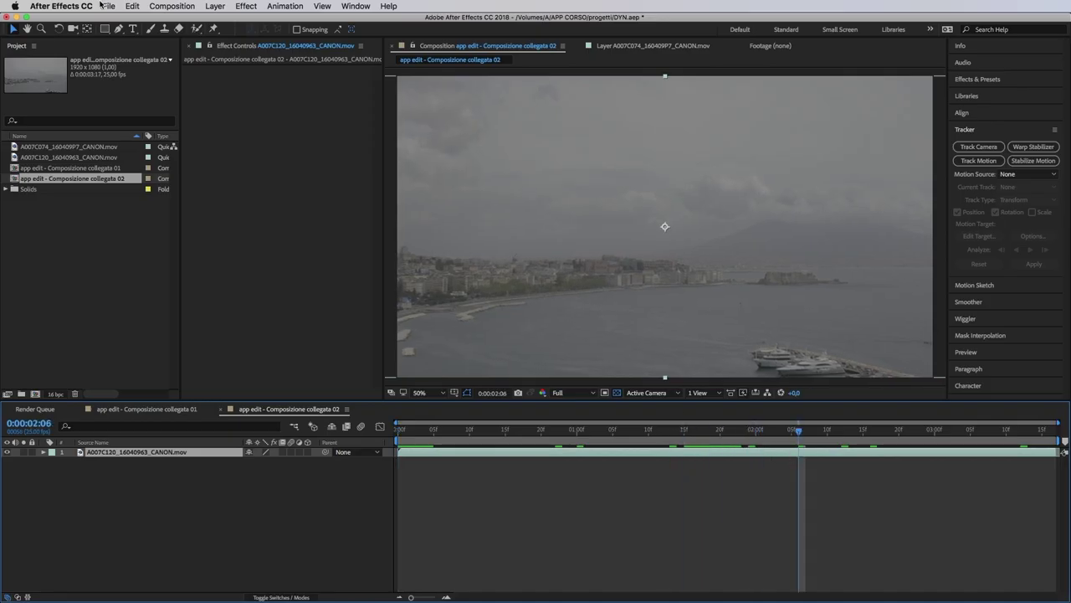
left_click_drag(105, 29, 172, 57)
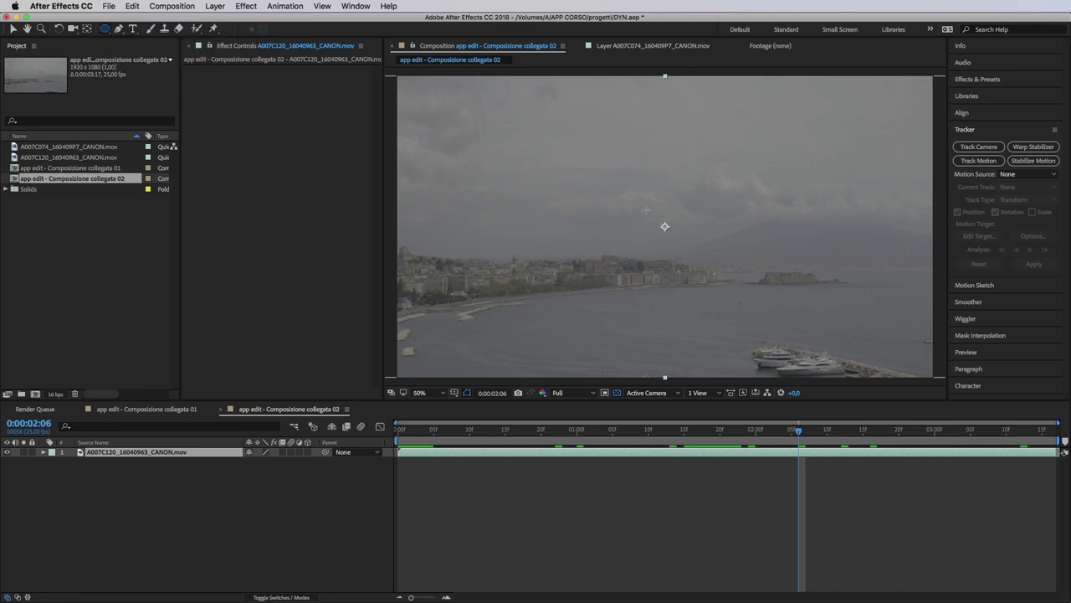
mouse_move(578, 155)
left_mouse_down()
mouse_move(743, 321)
mouse_move(867, 387)
mouse_move(816, 213)
mouse_move(818, 225)
left_mouse_up()
key("v")
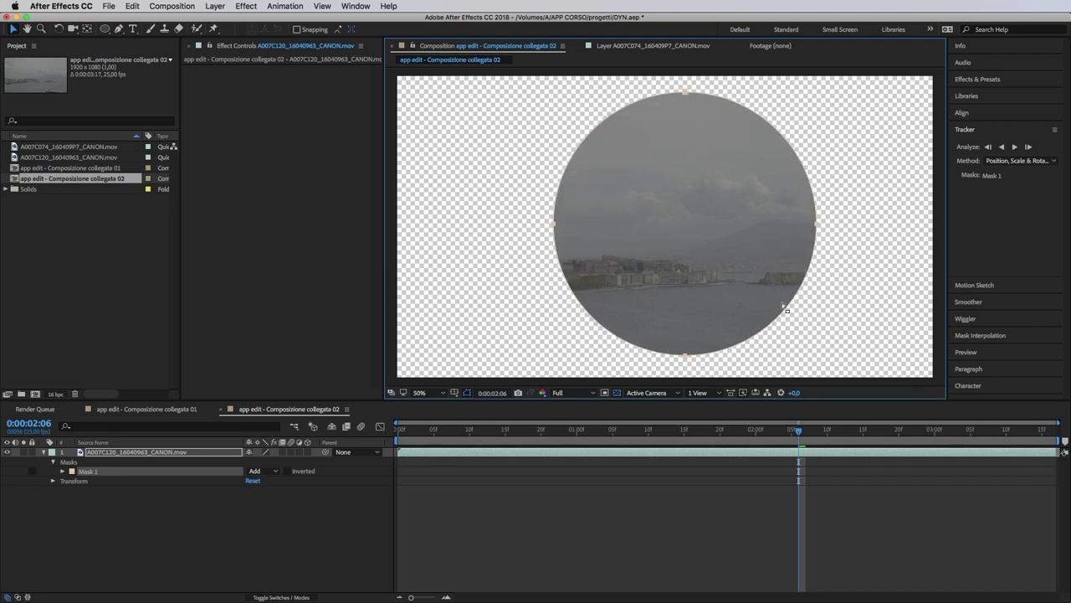
left_click(663, 521)
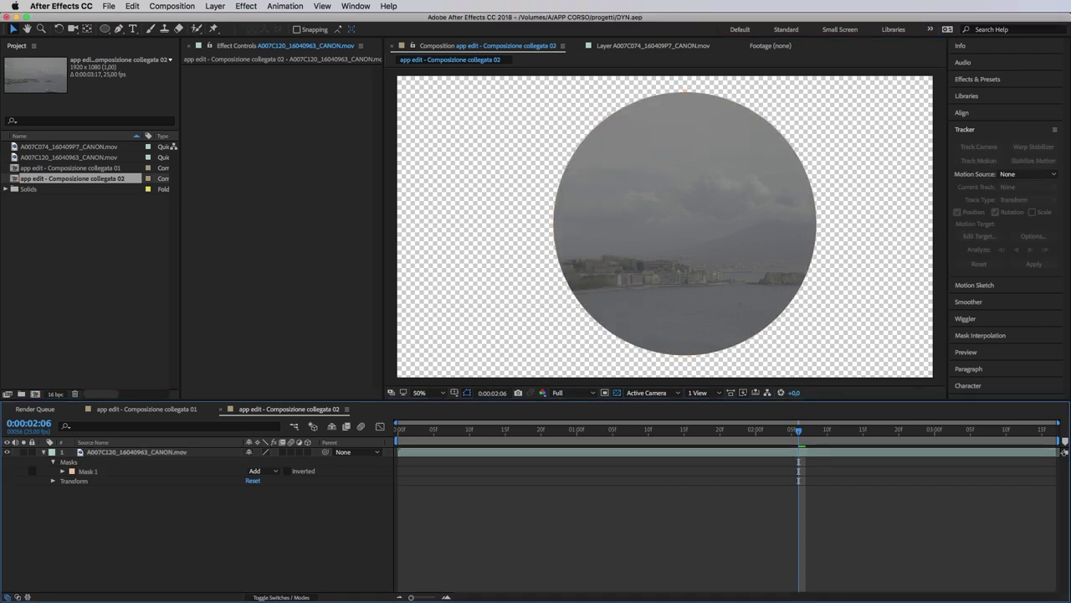
key("super+Tab")
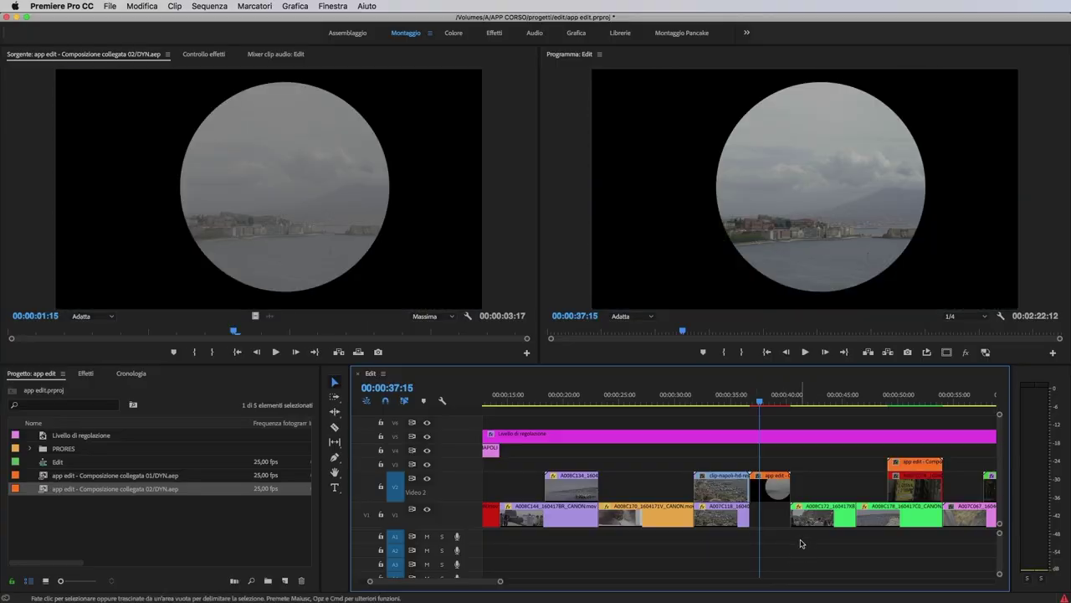
Step: Scrub and play through the circle-masked linked clip, then render the timeline preview
left_click(770, 404)
mouse_move(770, 404)
left_mouse_down()
mouse_move(781, 407)
mouse_move(763, 410)
mouse_move(776, 408)
left_mouse_up()
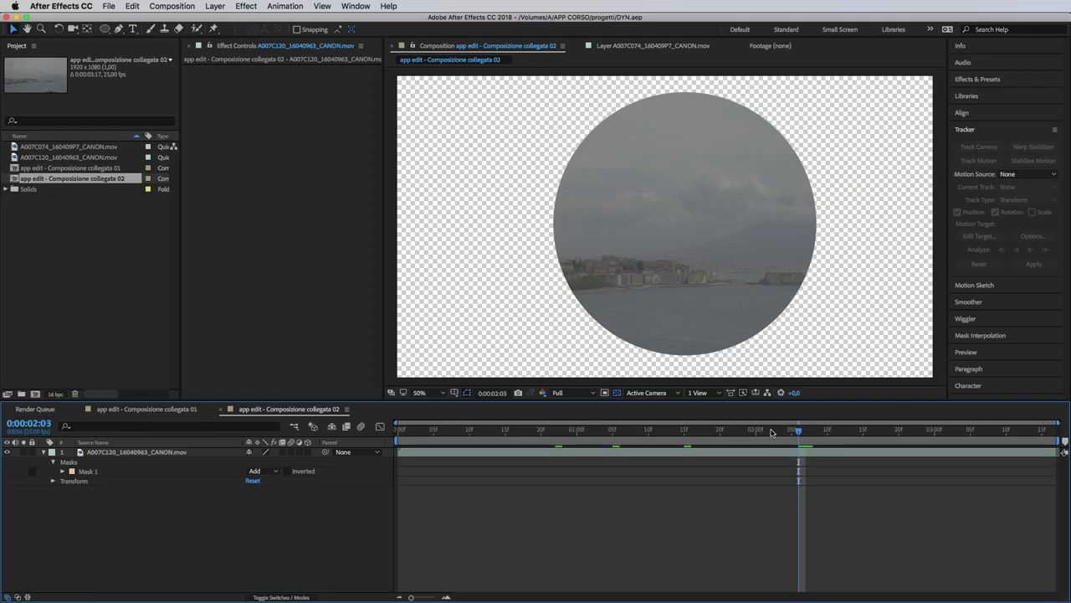
left_click_drag(576, 434, 749, 452)
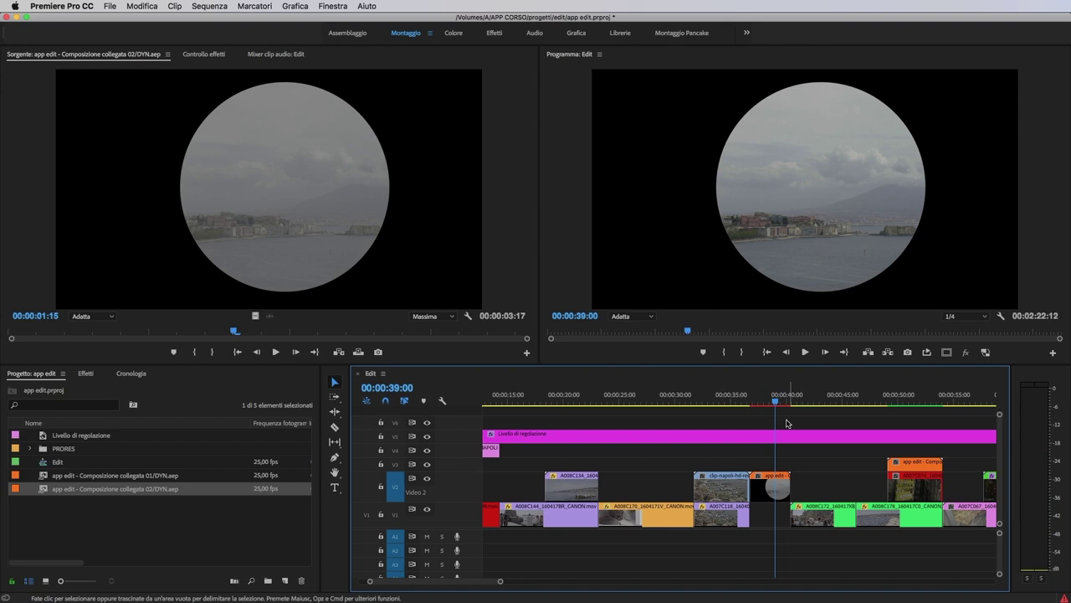
mouse_move(787, 399)
left_mouse_down()
mouse_move(762, 399)
mouse_move(774, 399)
left_mouse_up()
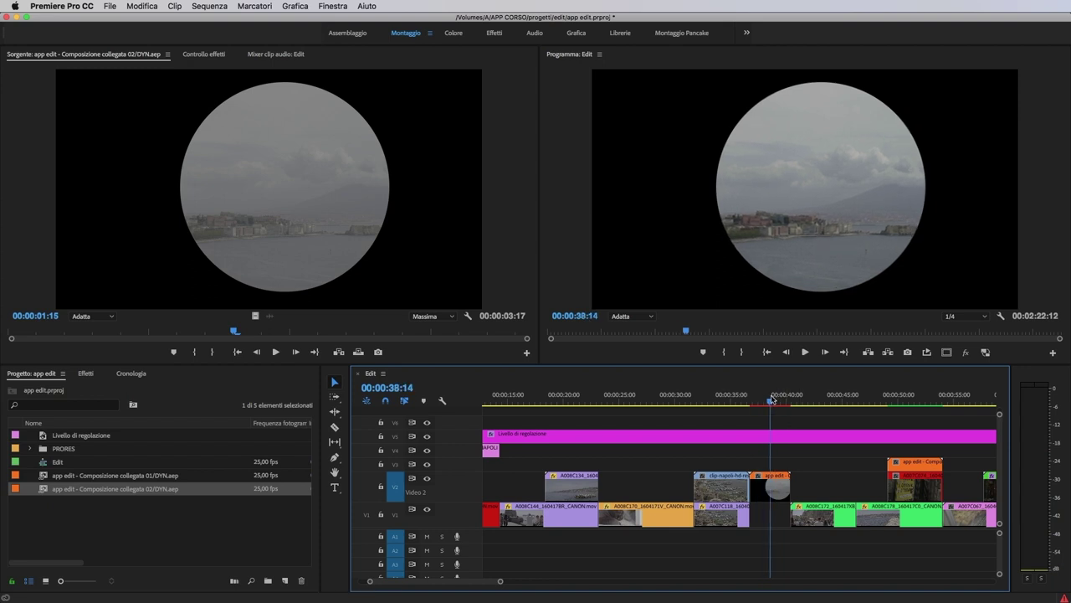
left_click_drag(772, 399, 734, 400)
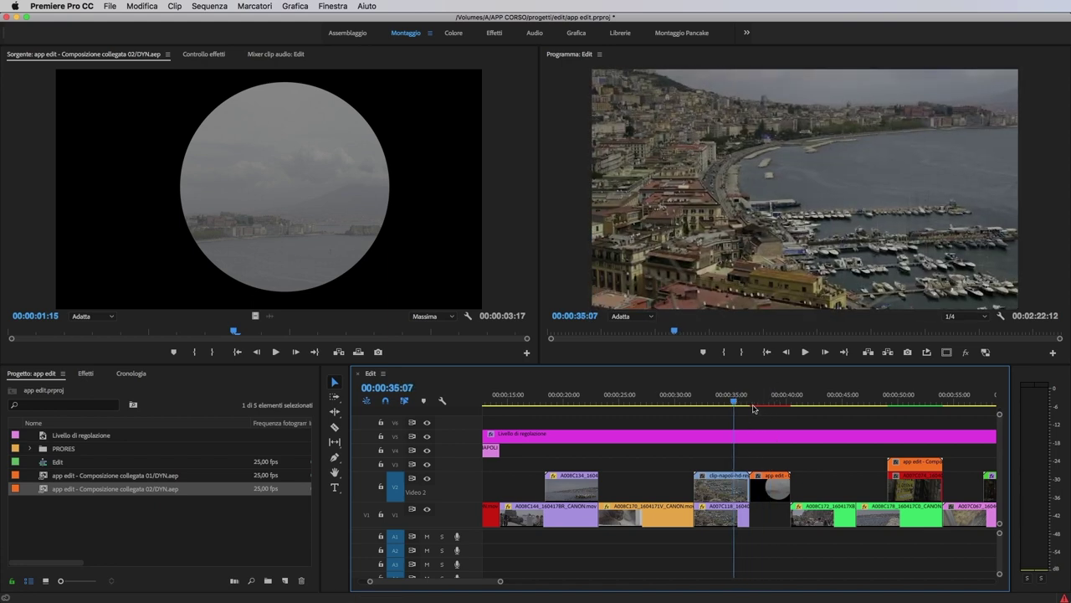
left_click_drag(766, 400, 752, 404)
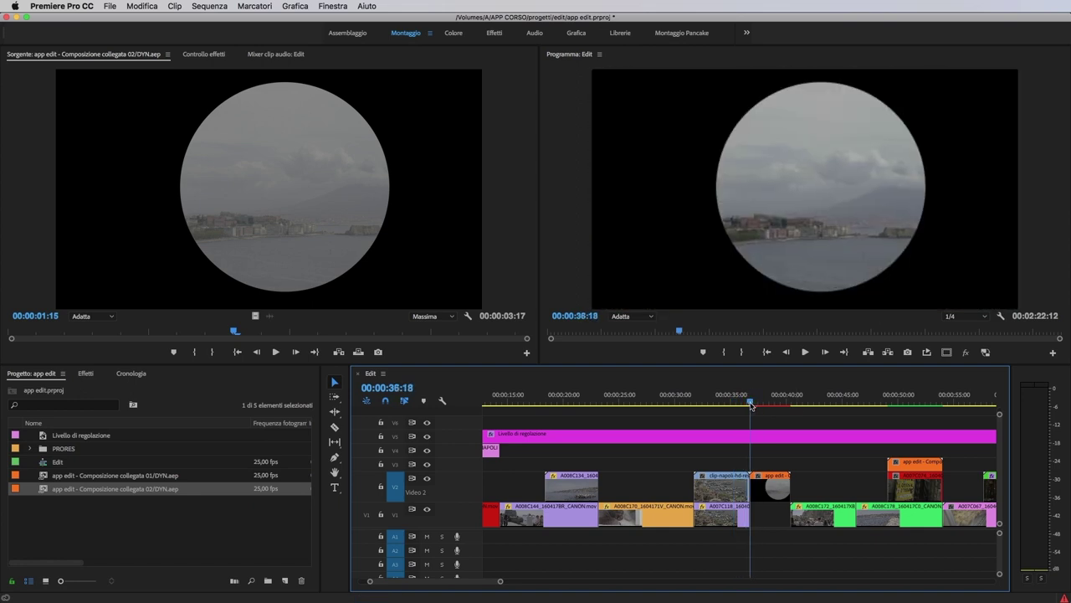
key("space")
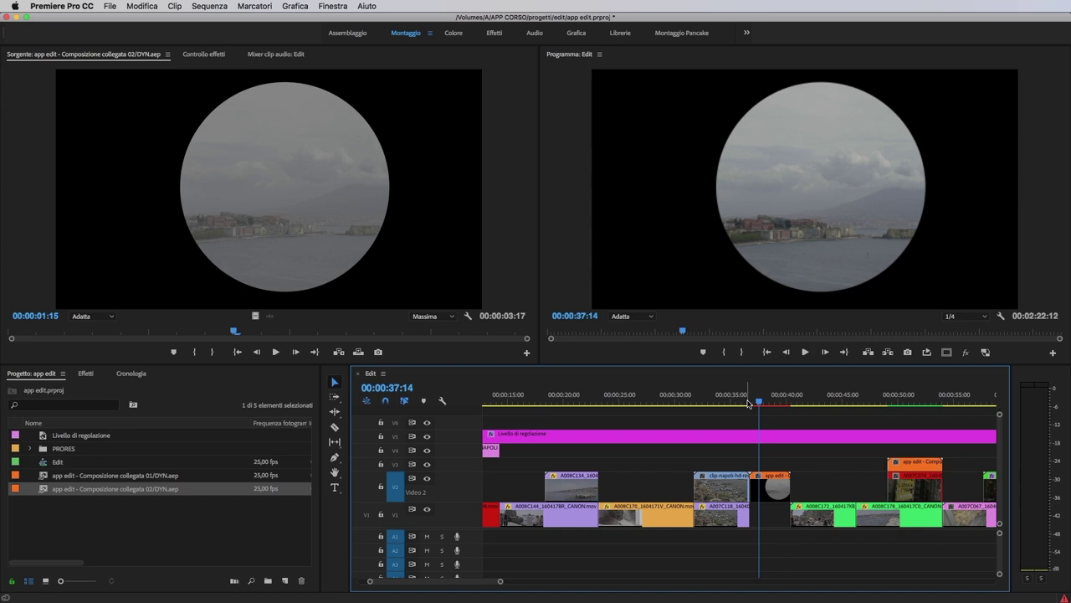
key("Return")
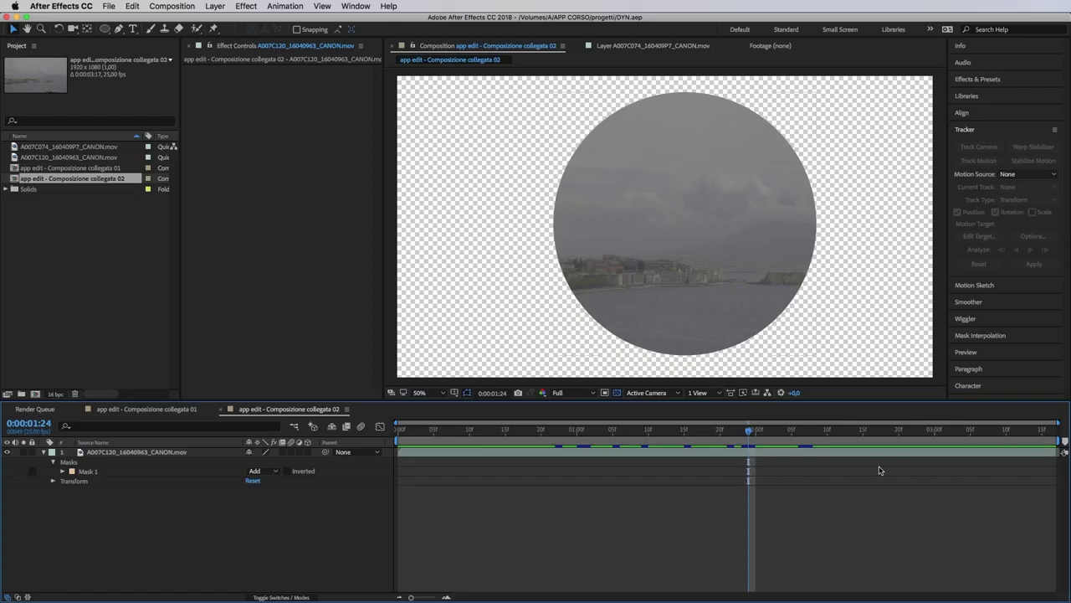
Step: Add a red solid layer under the masked footage, save the project, and return to Premiere
left_click_drag(721, 429, 643, 446)
left_click(644, 452)
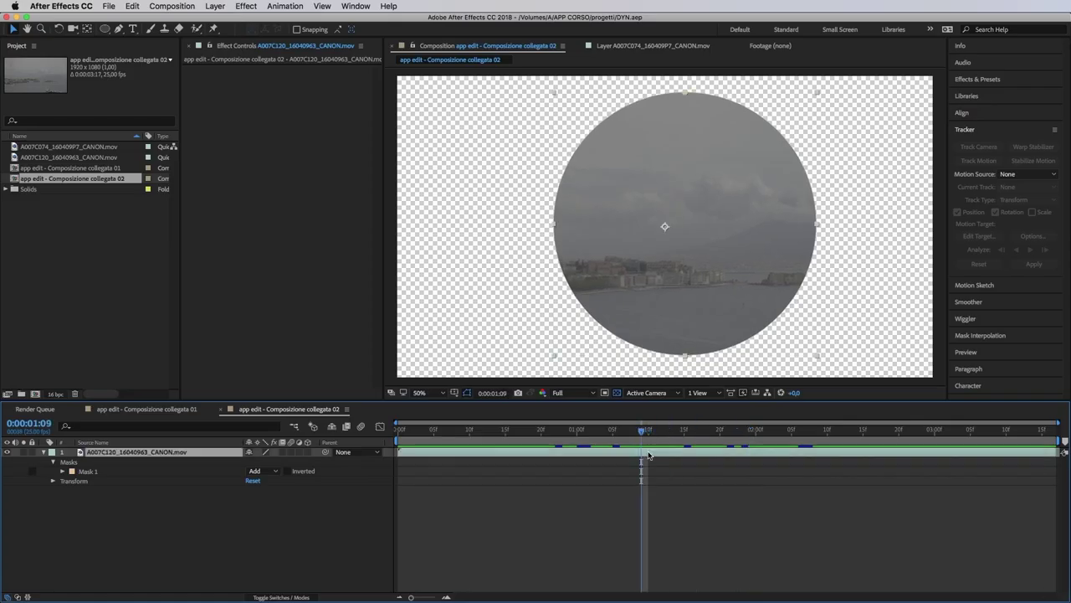
right_click(729, 562)
mouse_move(787, 571)
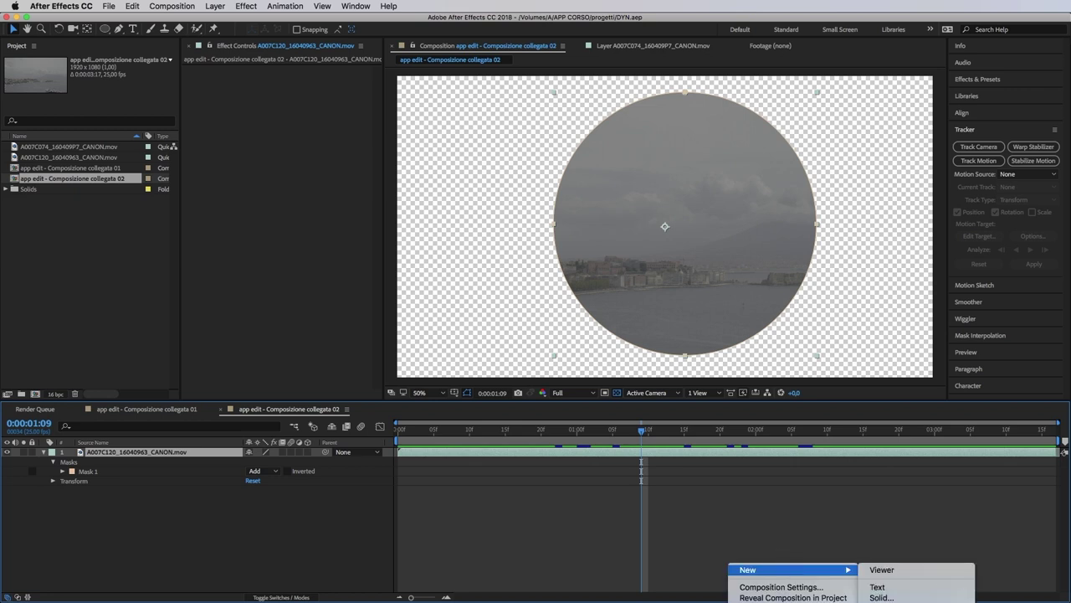
left_click(882, 597)
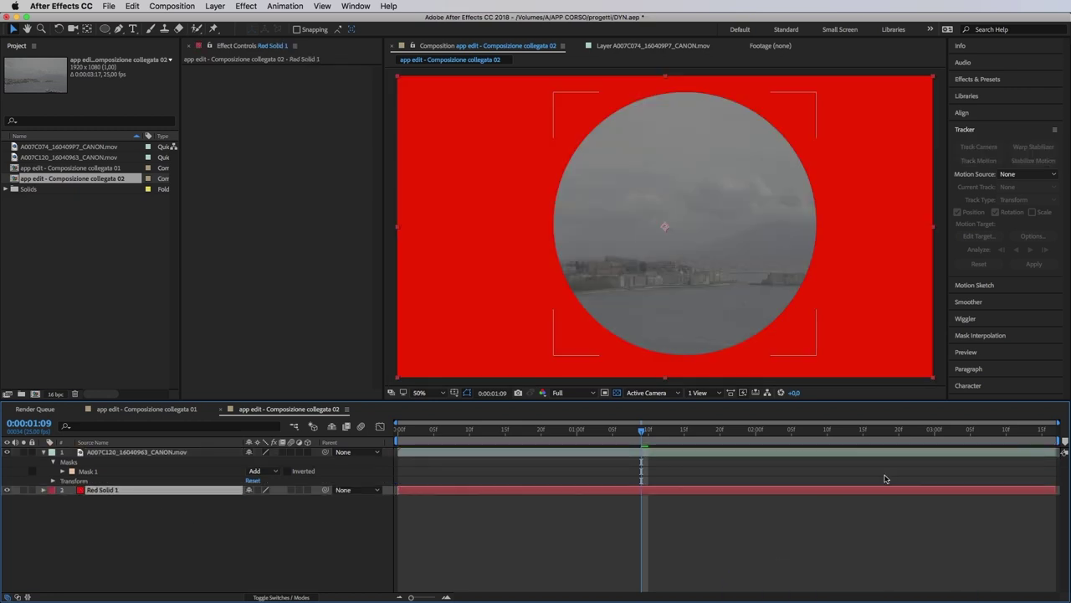
key("super+s")
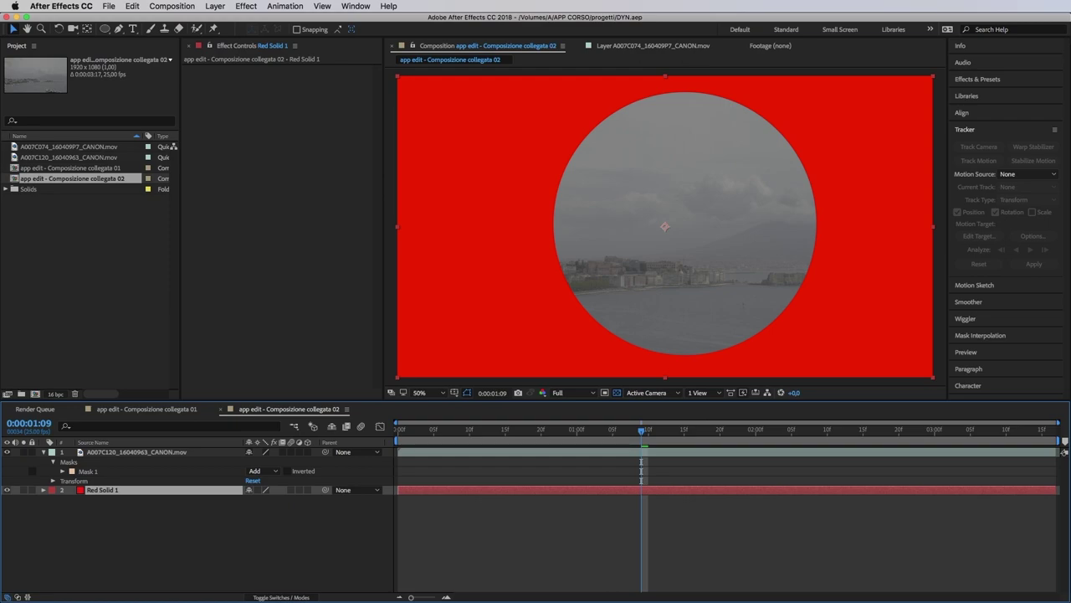
key("super+Tab")
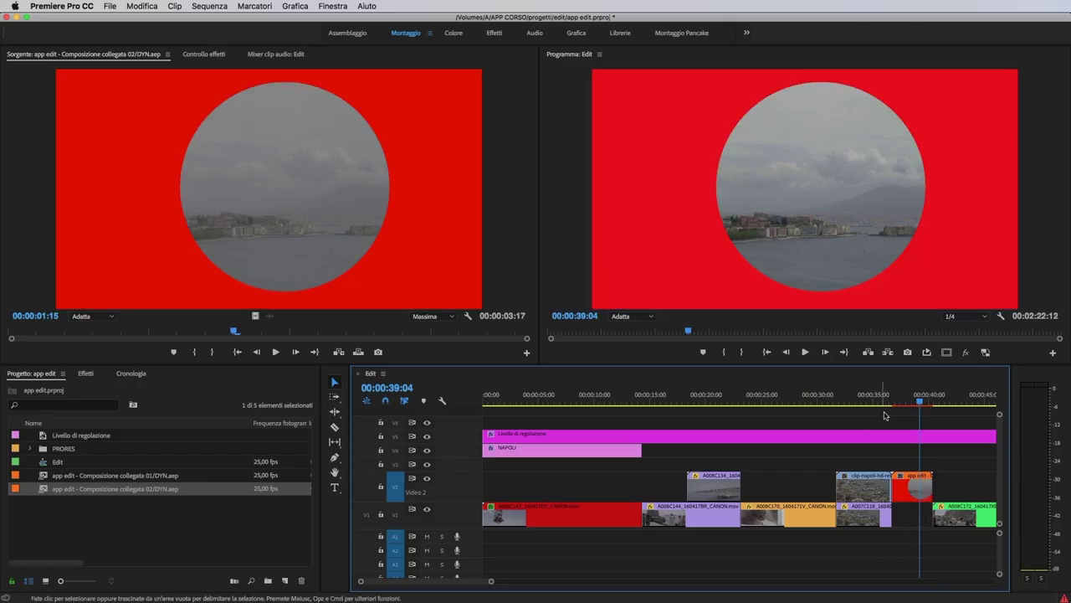
left_click(915, 399)
mouse_move(915, 399)
left_mouse_down()
mouse_move(899, 399)
mouse_move(911, 400)
left_mouse_up()
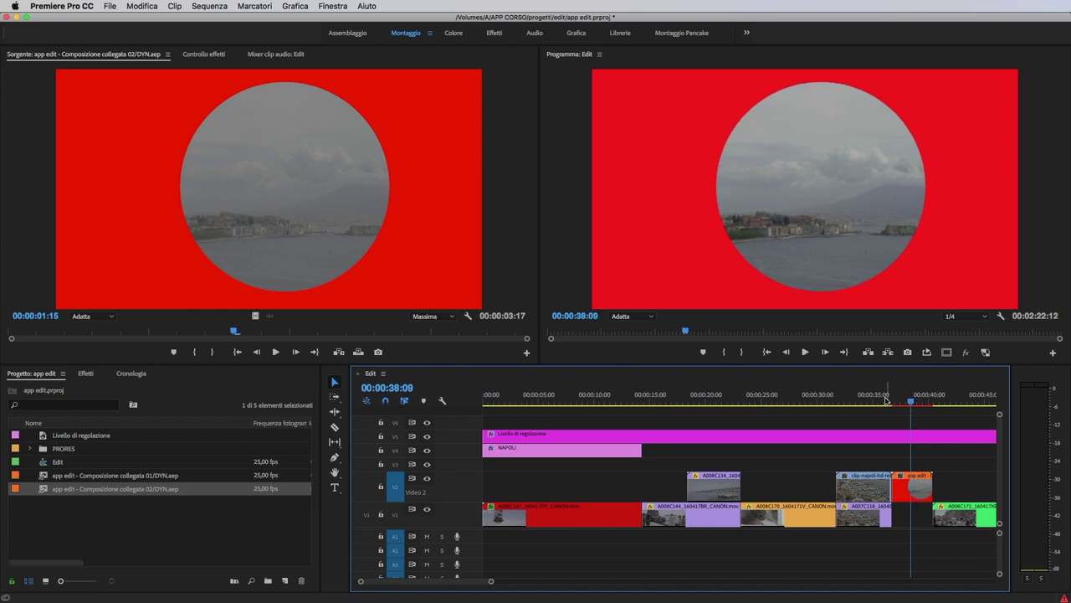
left_click_drag(872, 409, 858, 431)
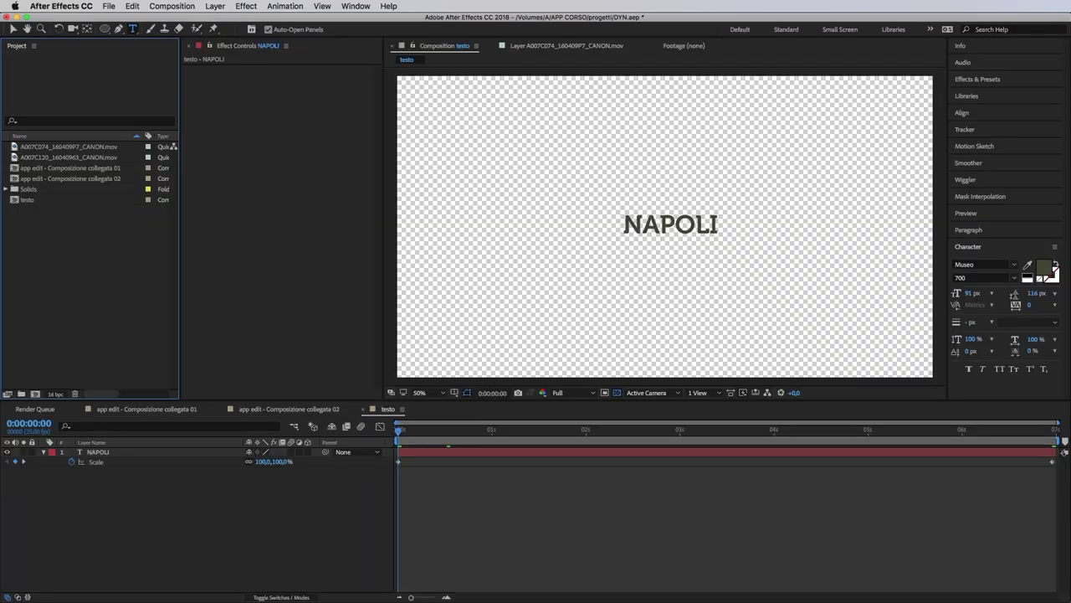
key("space")
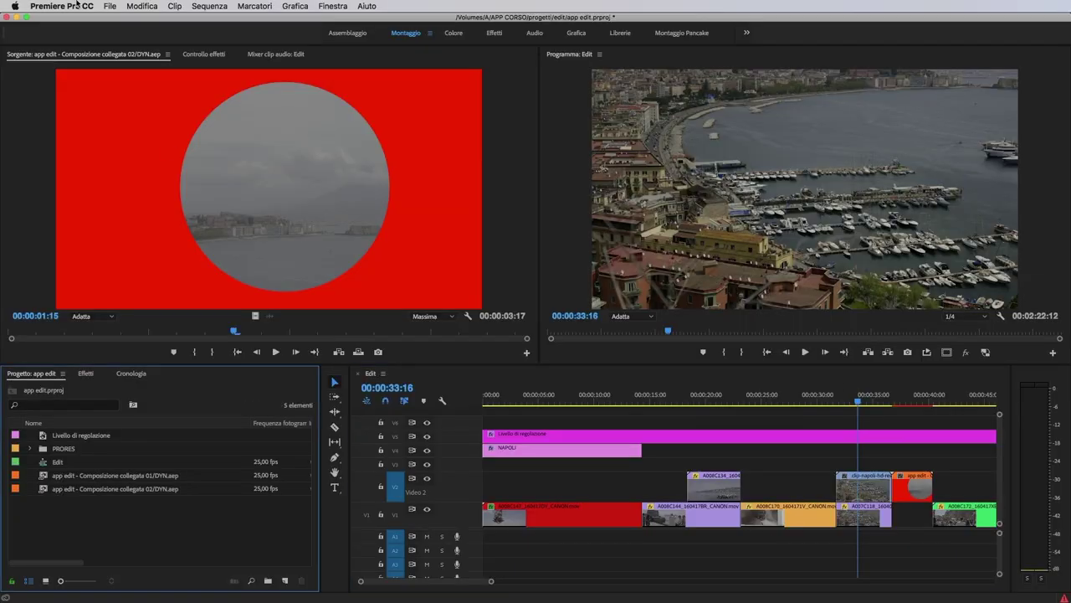
Step: Import the testo composition from DYN.aep and place it on V3 over the harbour shot at 33 seconds
left_click(110, 6)
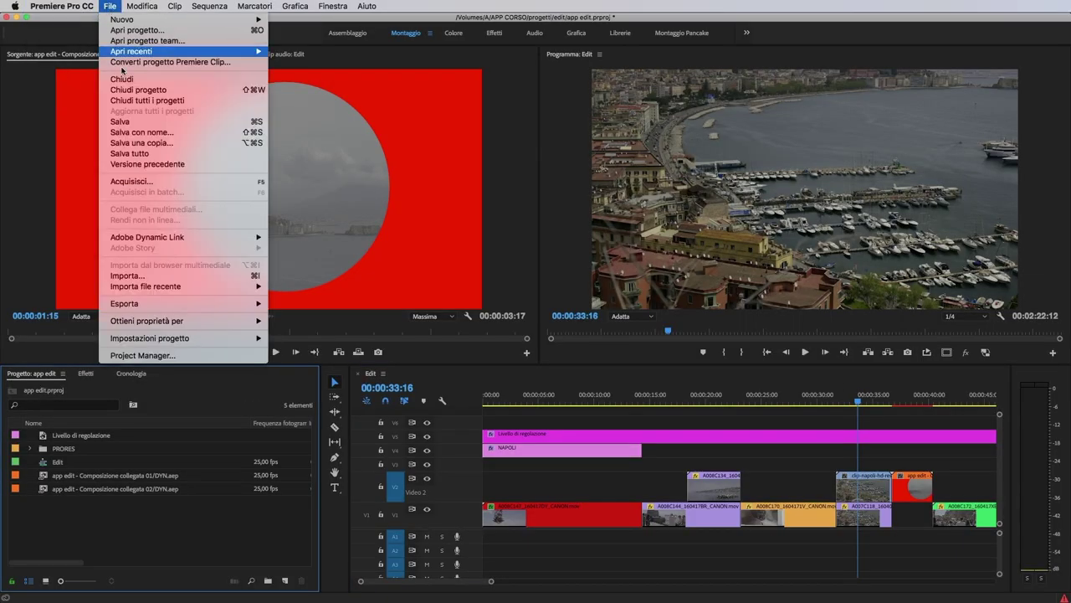
mouse_move(165, 238)
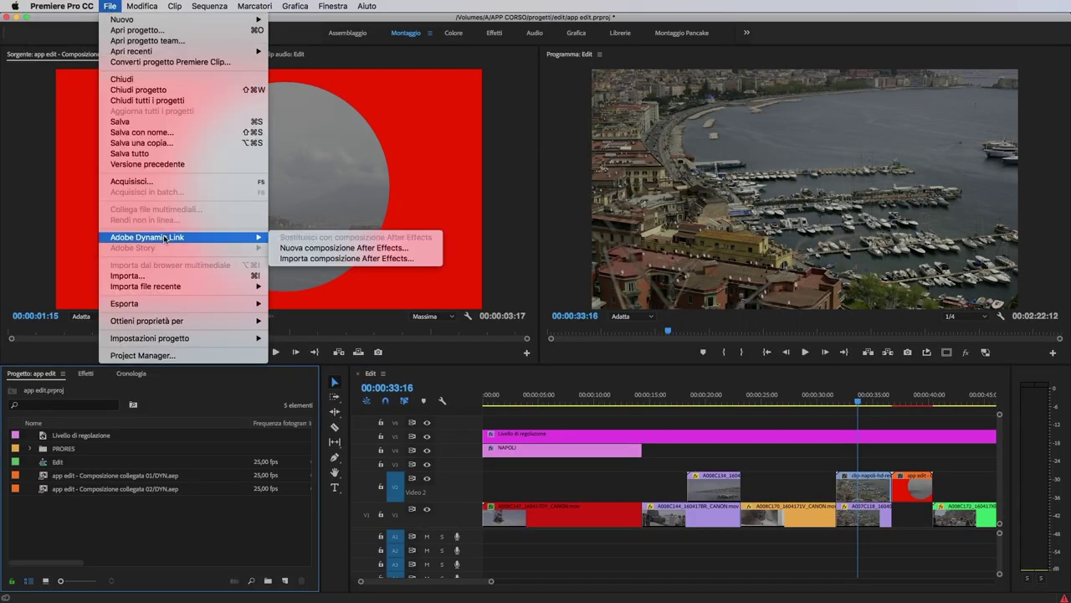
left_click(418, 258)
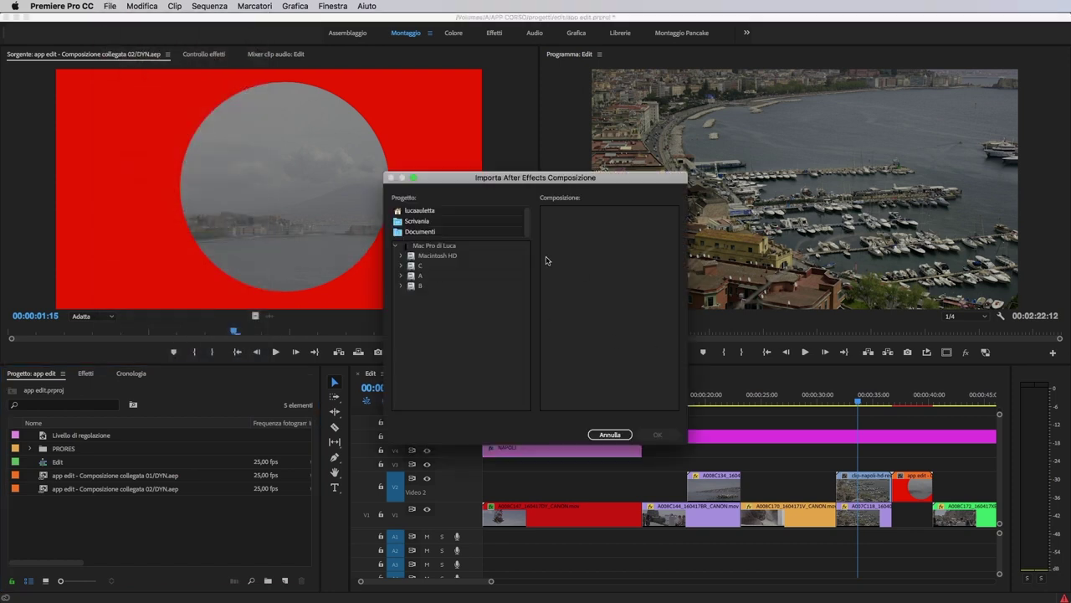
left_click(440, 347)
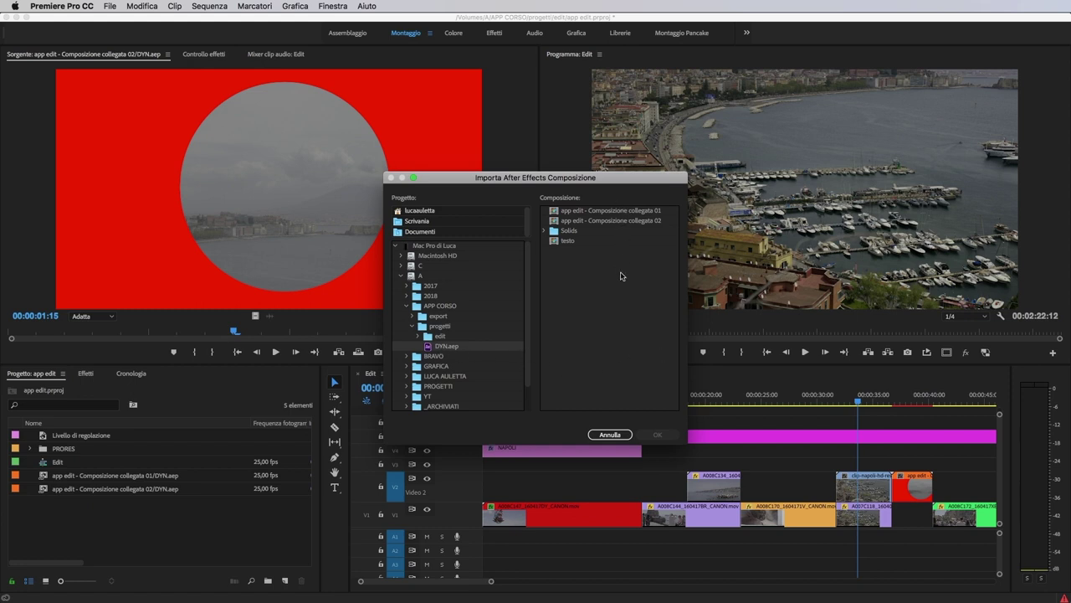
left_click(564, 241)
left_click(652, 435)
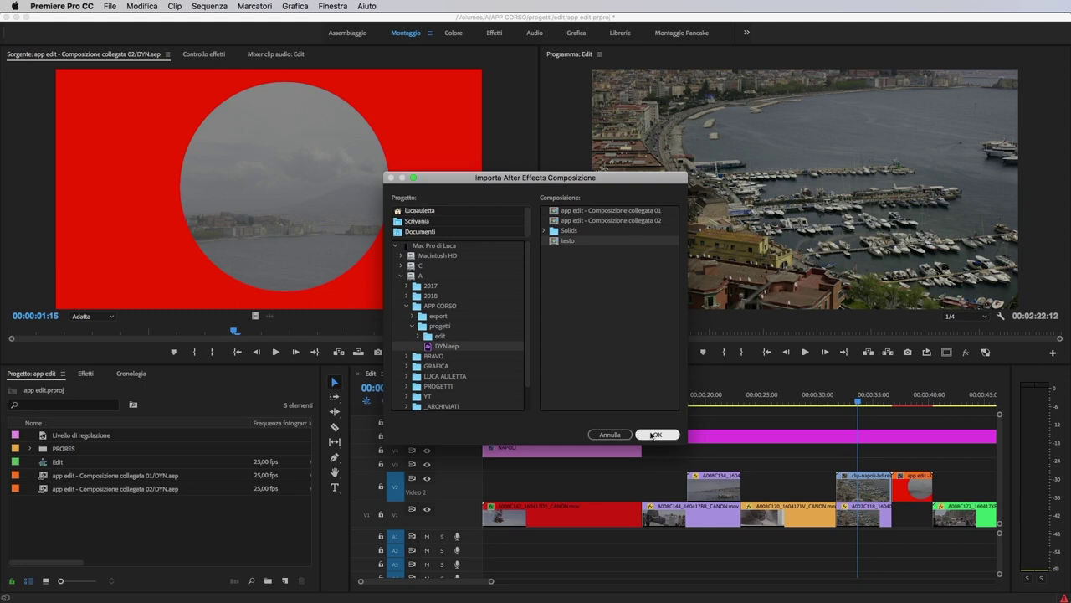
left_click(658, 435)
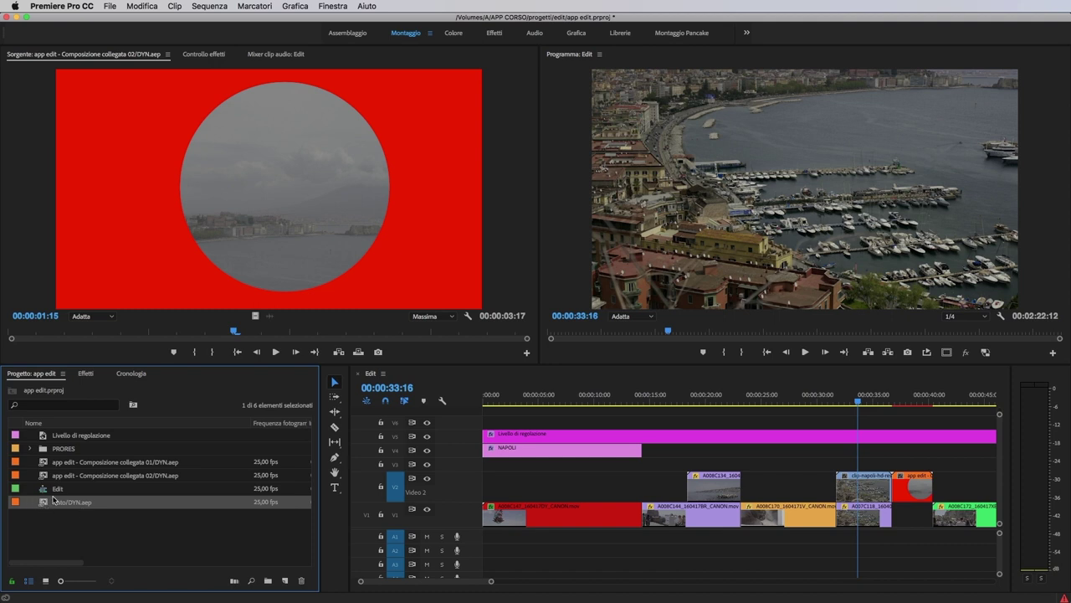
left_click_drag(50, 502, 844, 468)
left_click_drag(879, 400, 857, 400)
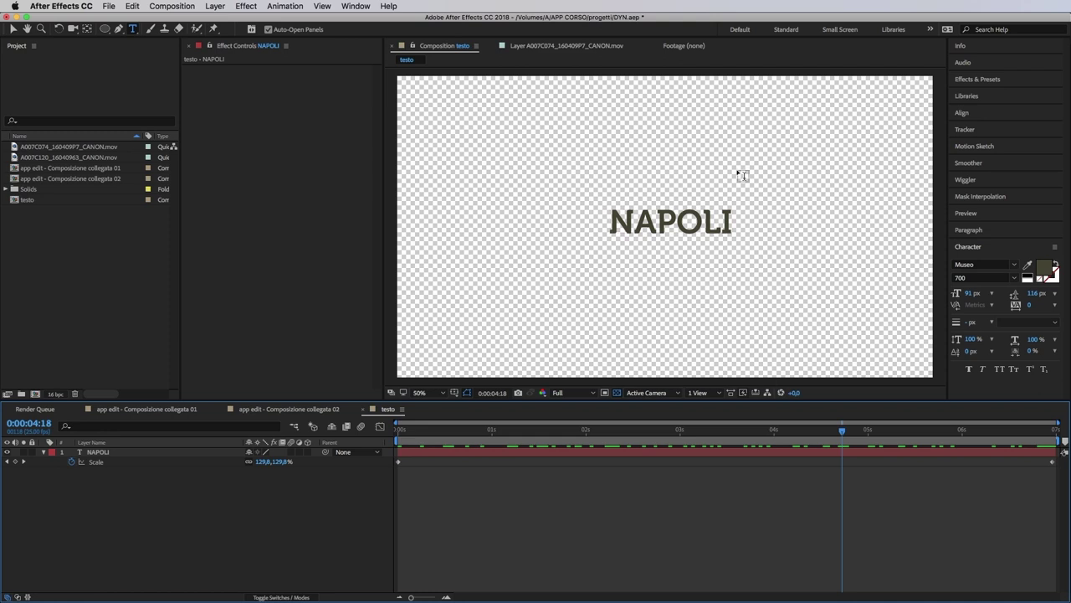
Step: Change the NAPOLI text fill to white and save the After Effects project
left_click(694, 215)
double_click(691, 221)
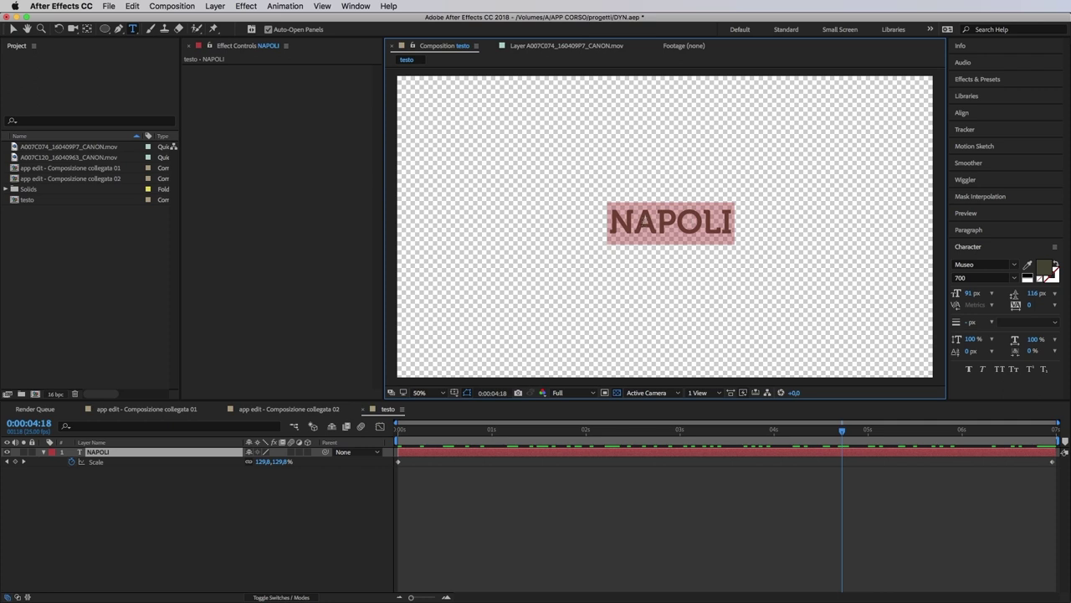
left_click(1042, 268)
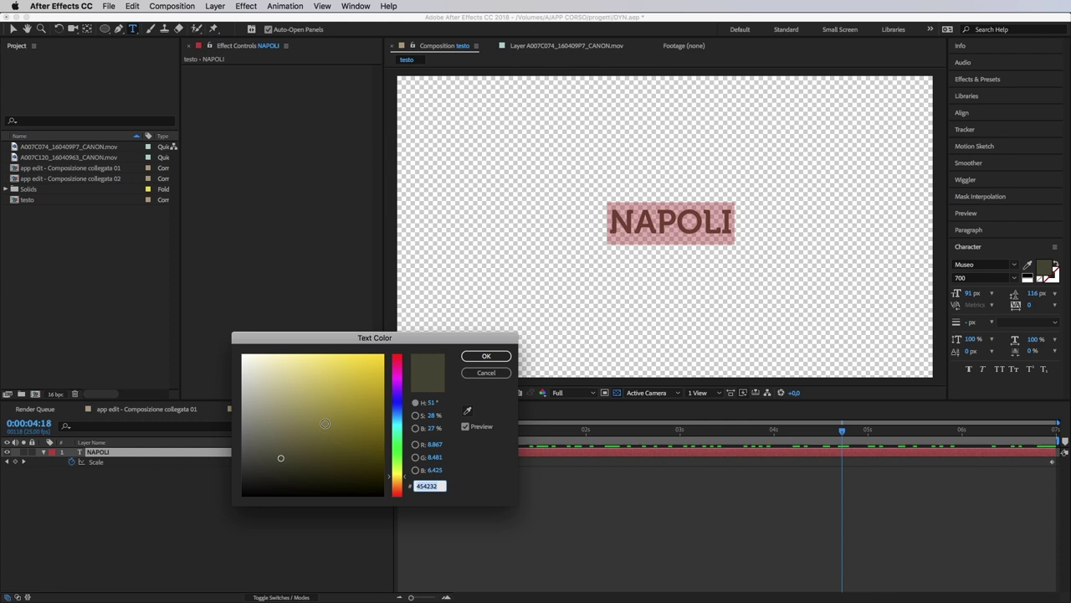
left_click_drag(325, 424, 182, 306)
key("Return")
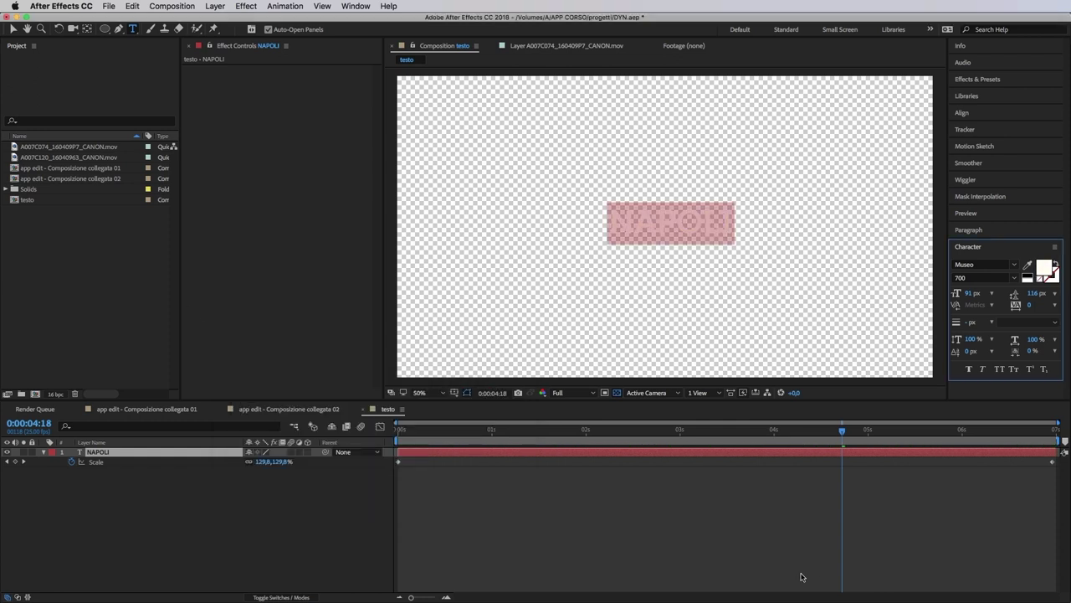
left_click(798, 534)
key("super+s")
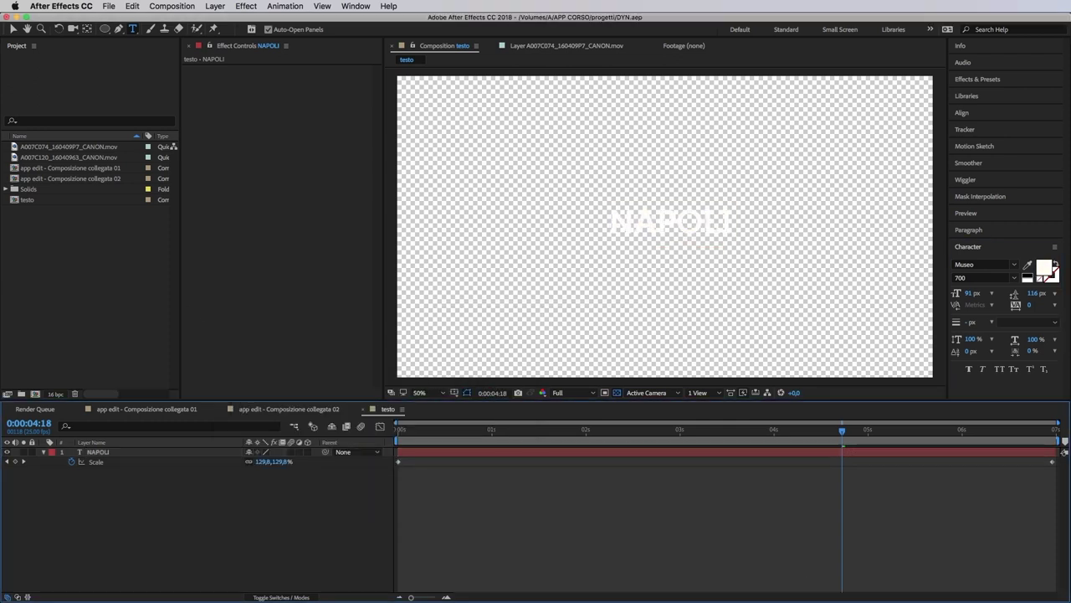
key("super+Tab")
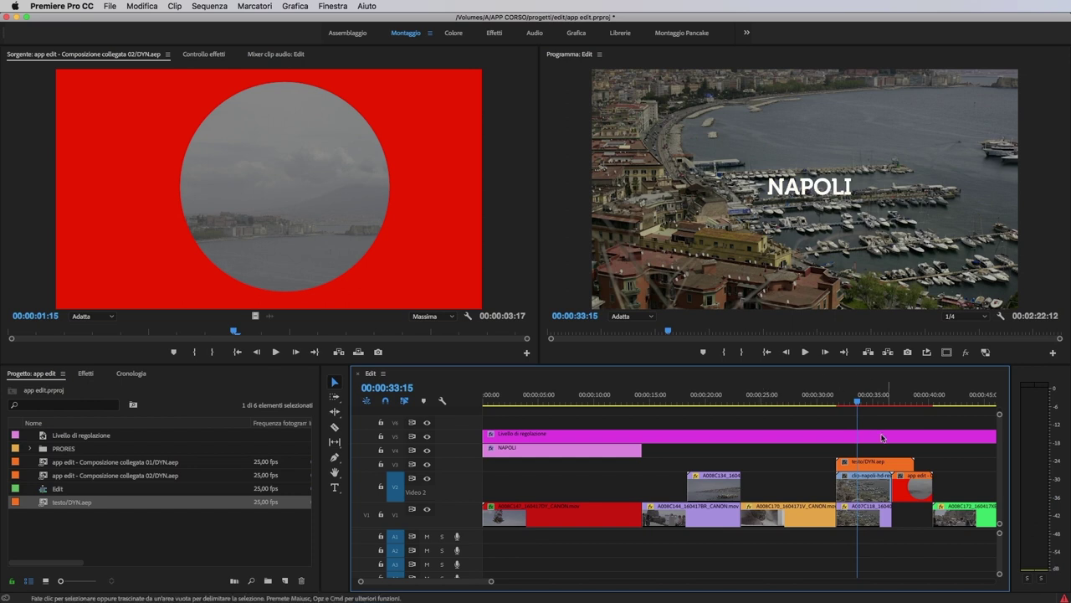
left_click_drag(856, 402, 882, 406)
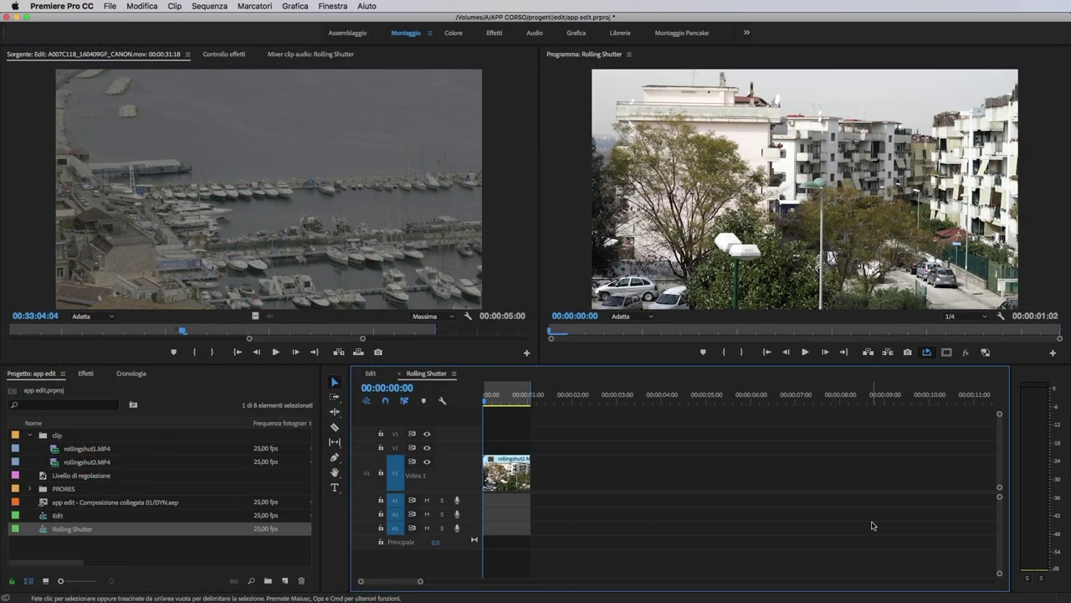
Step: Play the Rolling Shutter sequence, then scrub rollingshut2 to frames 10 and 15 to inspect the wobble
key("space")
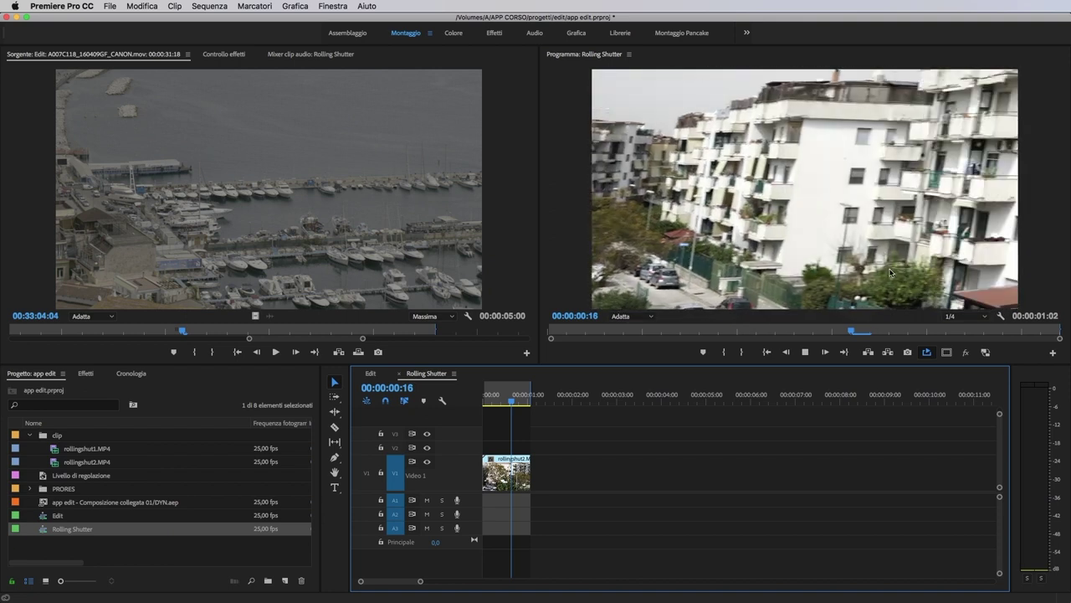
key("space")
left_click_drag(488, 399, 501, 401)
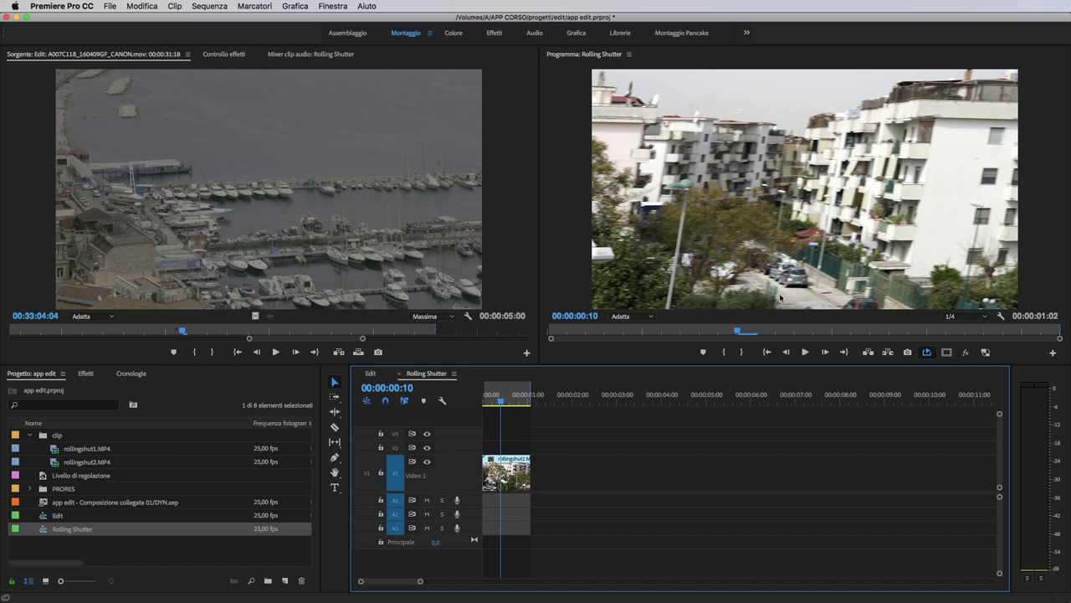
mouse_move(501, 401)
left_mouse_down()
mouse_move(510, 405)
mouse_move(473, 401)
mouse_move(512, 404)
mouse_move(473, 407)
mouse_move(503, 404)
left_mouse_up()
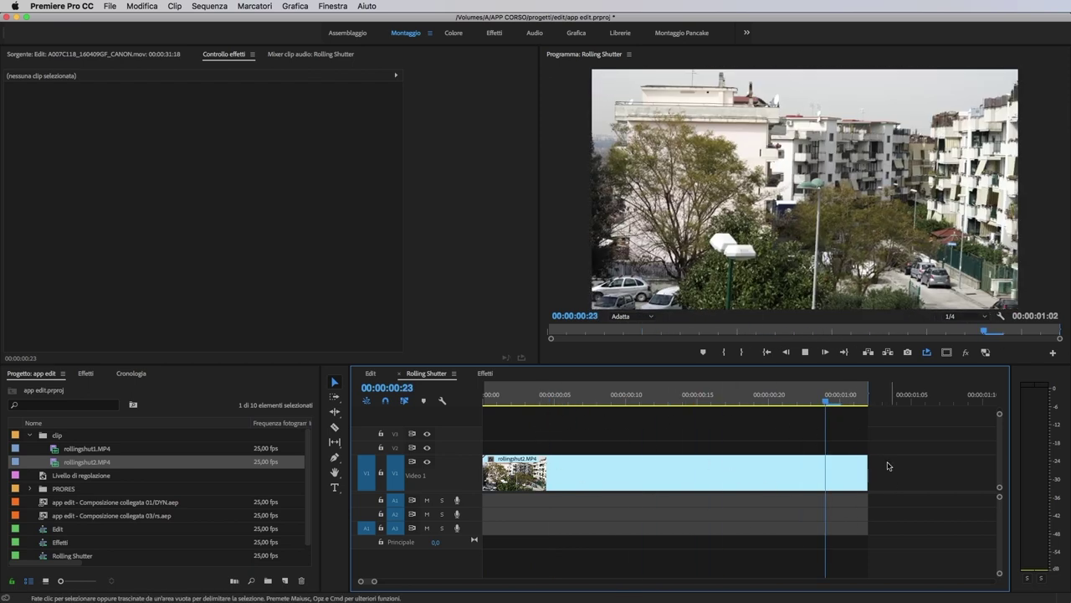
Step: Apply Distorsione > Riparazione scansione lineare to rollingshut2 and scrub to check the correction
left_click(86, 373)
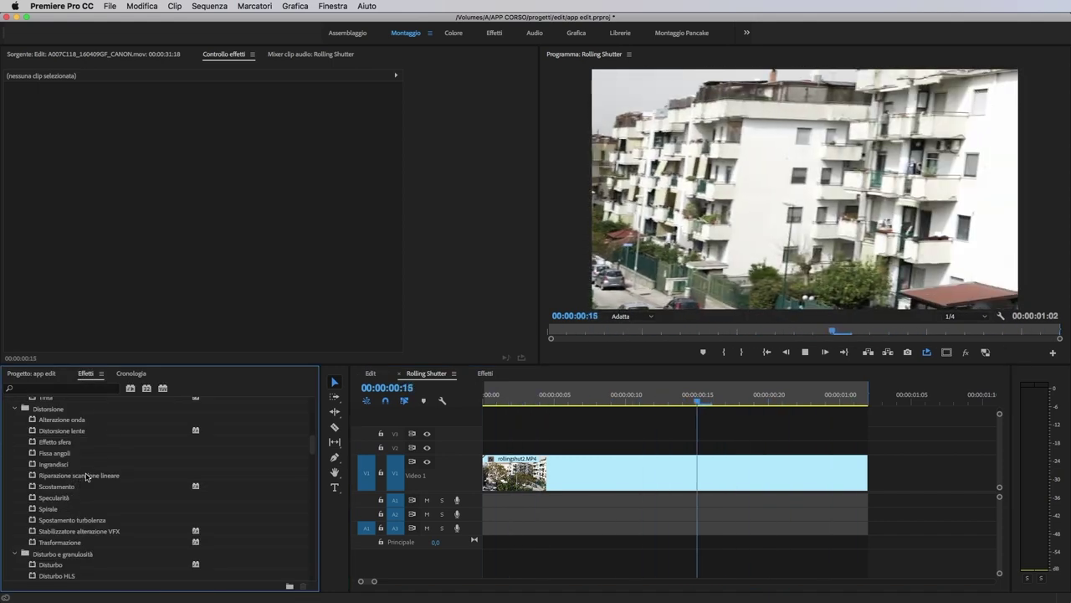
left_click(56, 475)
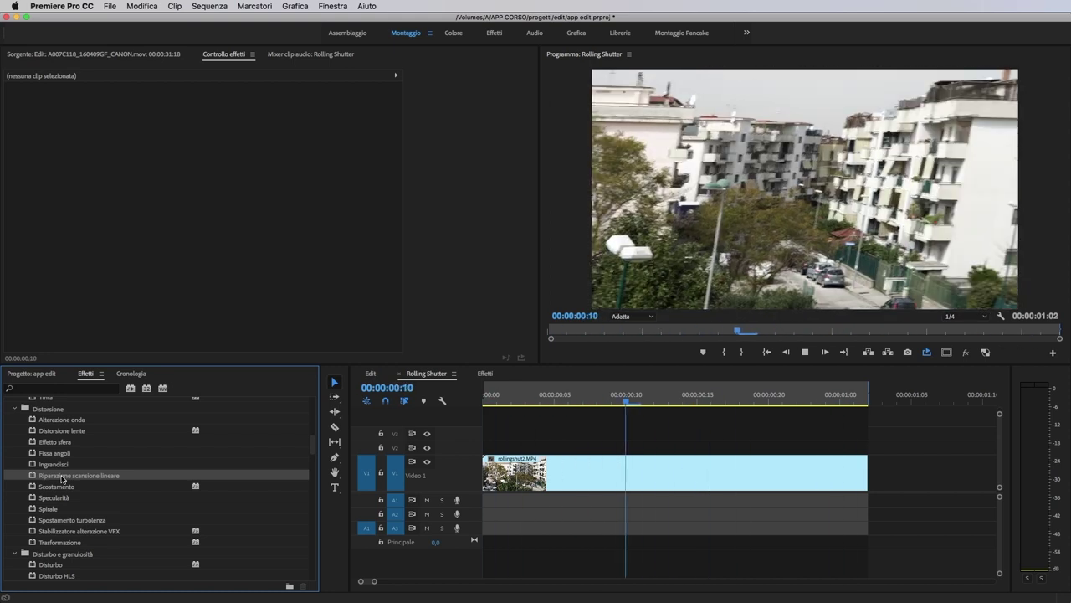
left_click_drag(61, 479, 687, 473)
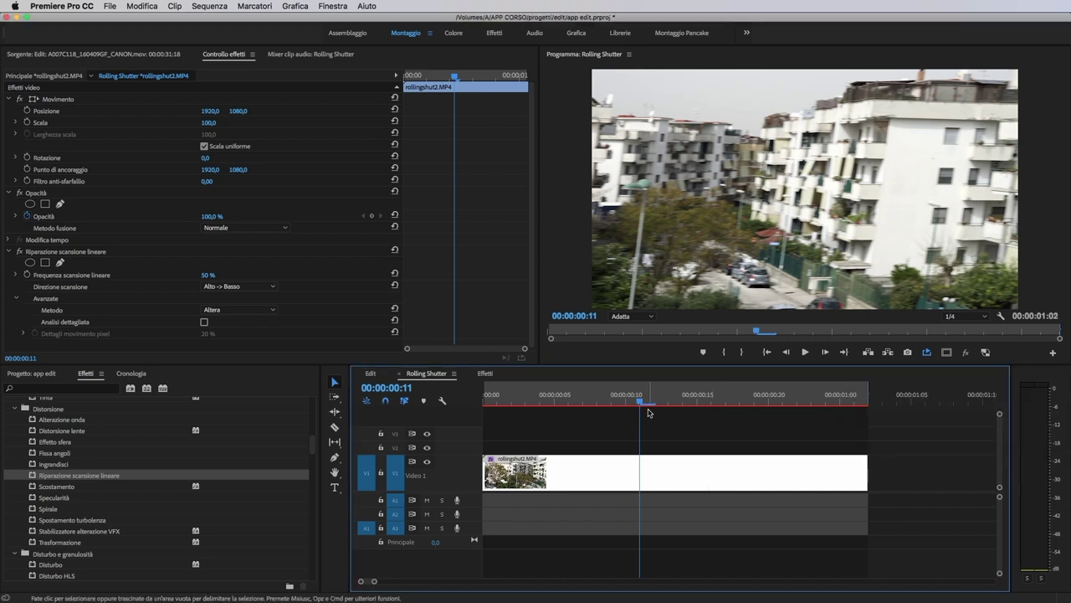
mouse_move(643, 402)
left_mouse_down()
mouse_move(709, 405)
mouse_move(540, 402)
mouse_move(760, 400)
mouse_move(598, 402)
mouse_move(632, 400)
left_mouse_up()
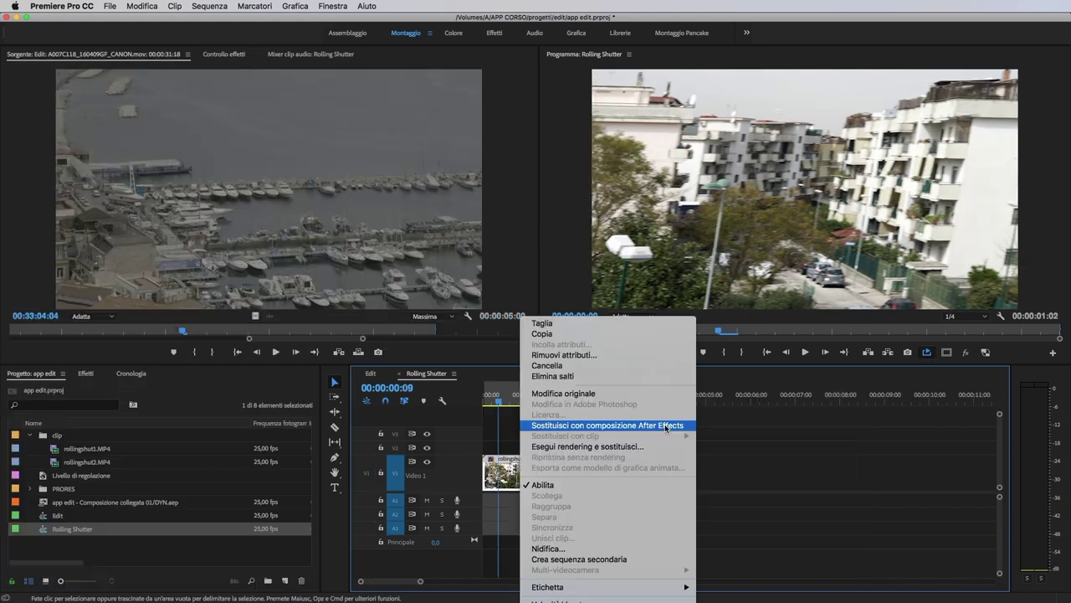
Step: Replace rollingshut2 with a linked composition via Sostituisci con composizione After Effects
left_click(666, 428)
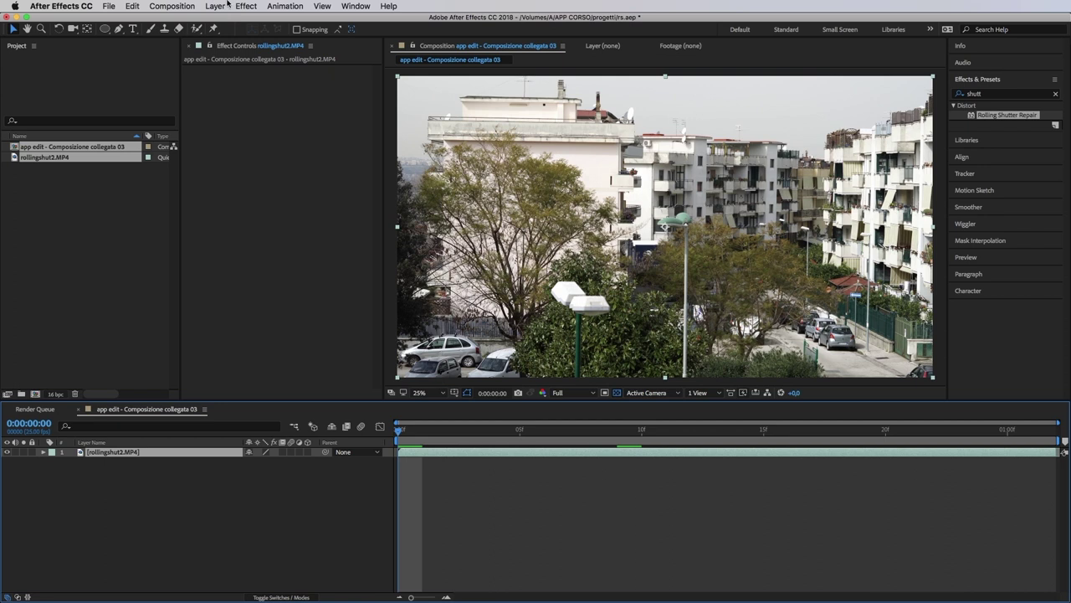
Step: Apply Effect > Distort > Rolling Shutter Repair to the rollingshut2.MP4 layer
left_click(246, 7)
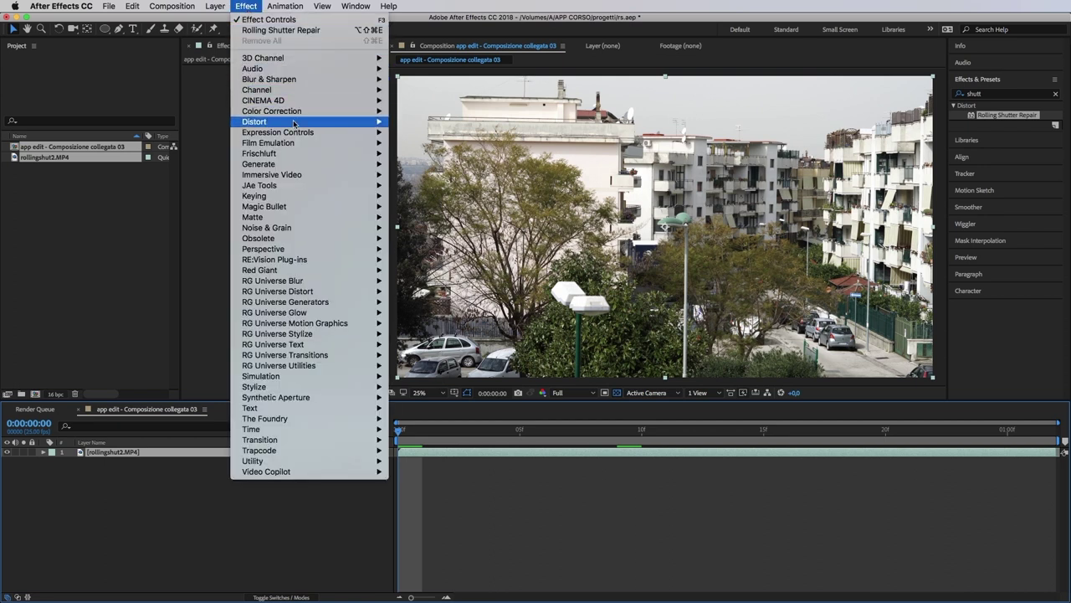
mouse_move(294, 122)
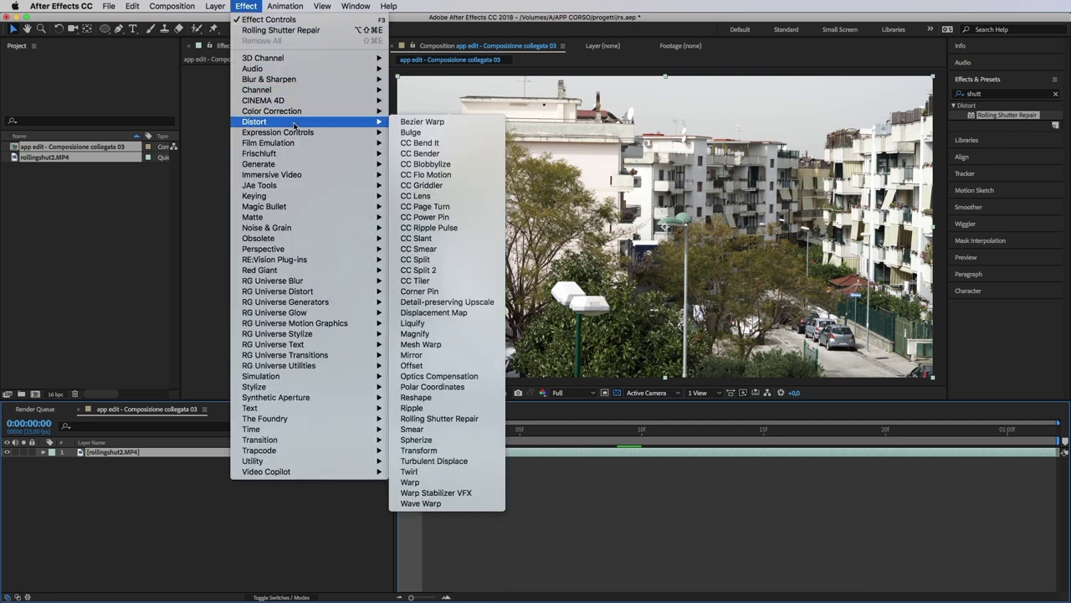
left_click(471, 419)
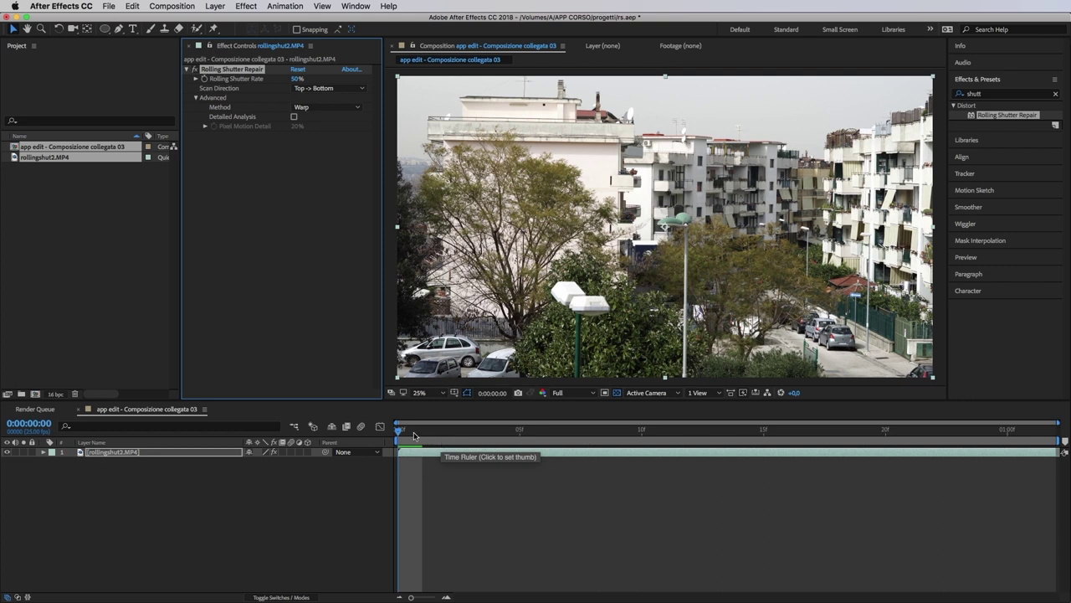
Step: Inspect the result at frame 12 and keep the scan direction at Top -> Bottom
left_click_drag(412, 437, 689, 453)
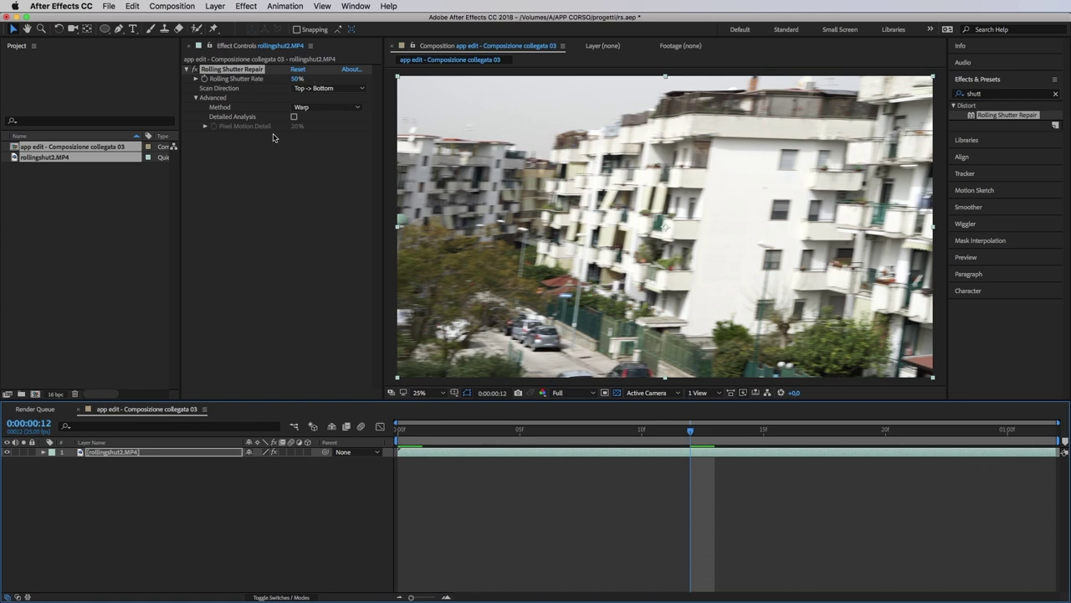
left_click(329, 89)
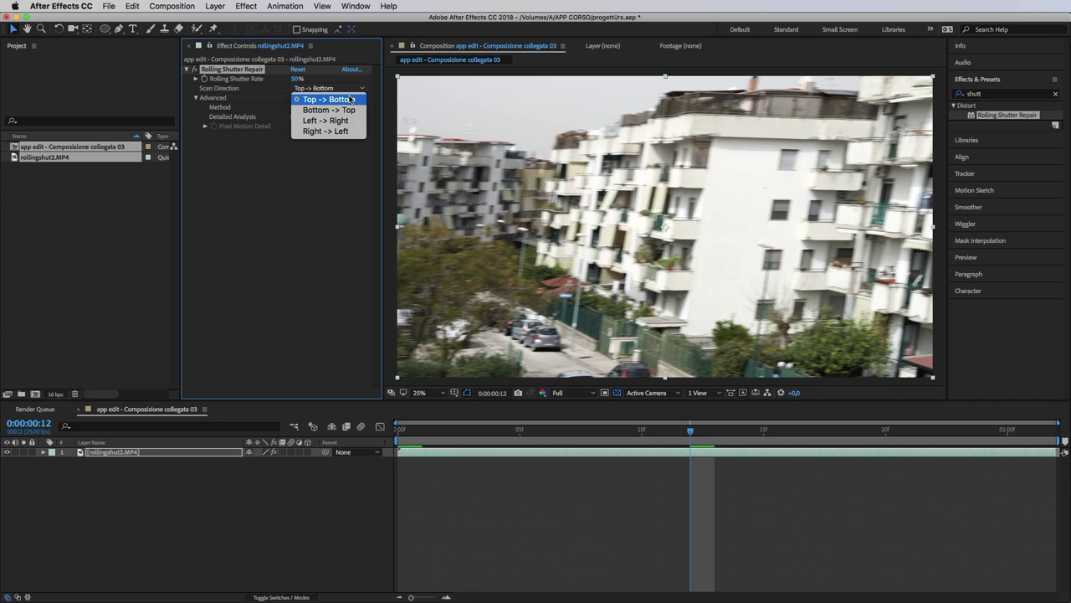
left_click(815, 102)
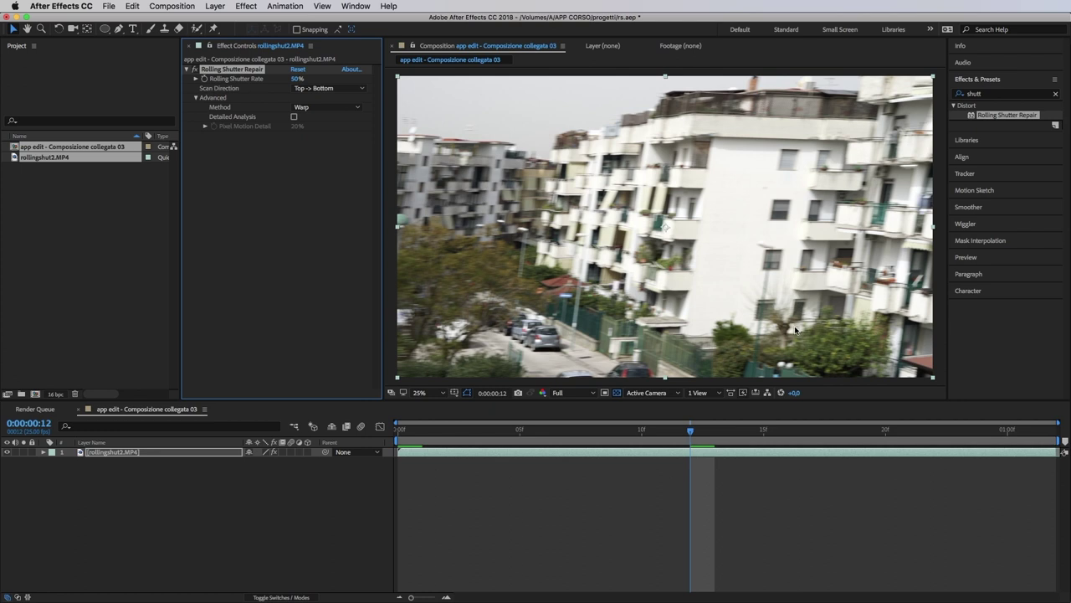
left_click(331, 88)
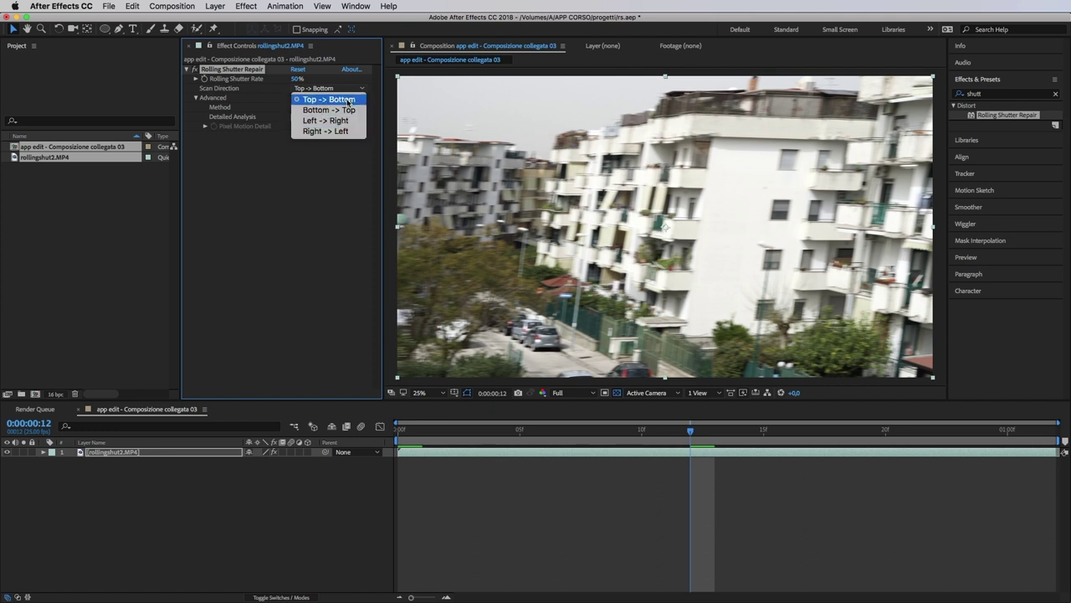
left_click(348, 99)
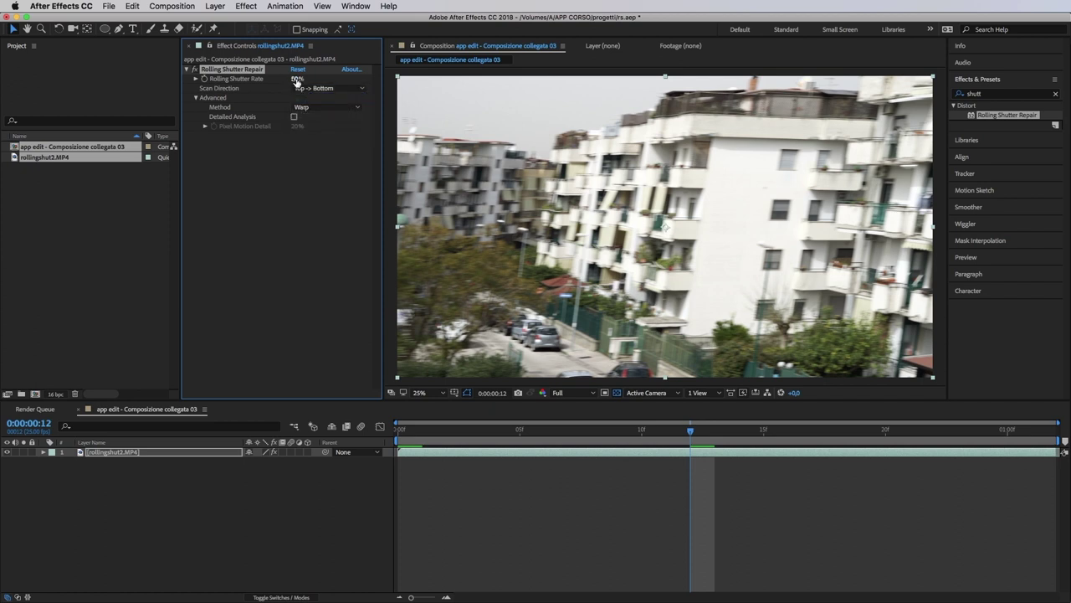
Step: Set Rolling Shutter Rate to 100% and preview the composition from frame 0
left_click(297, 79)
type("100")
key("Return")
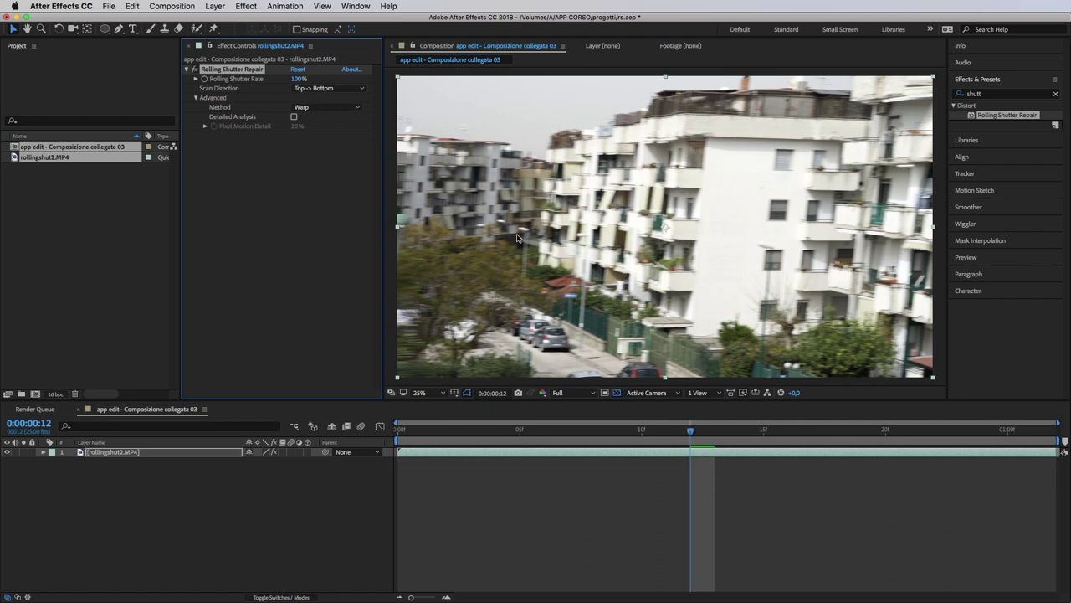
left_click(716, 495)
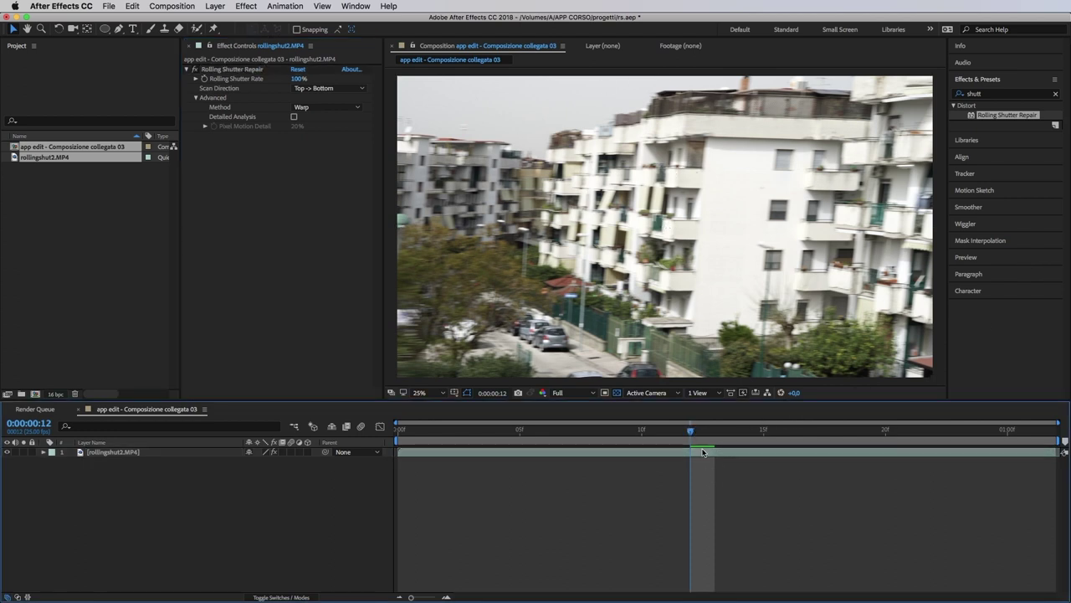
left_click_drag(688, 430, 339, 435)
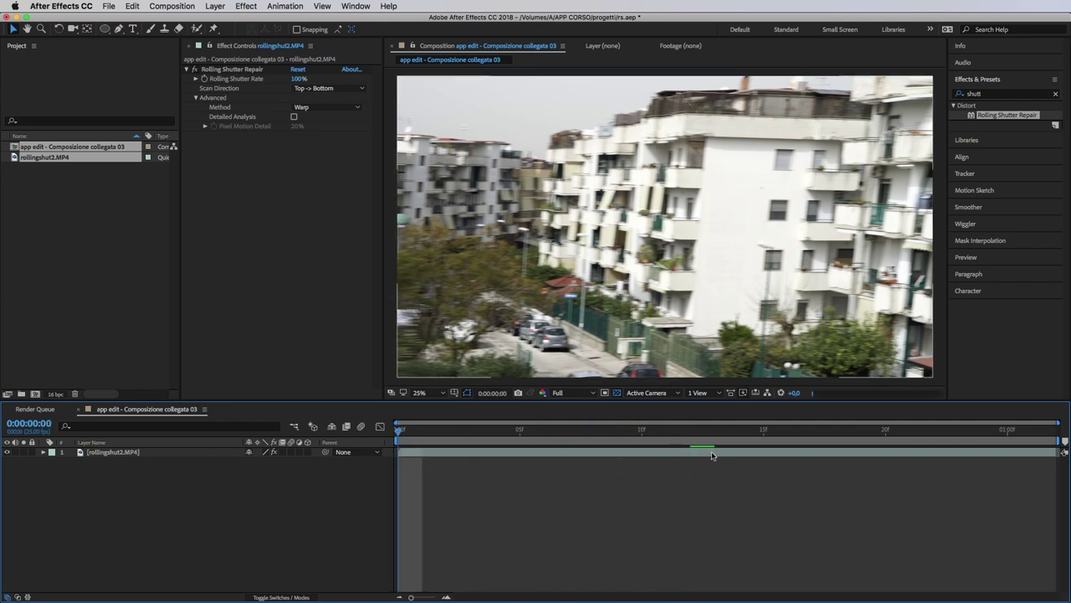
key("space")
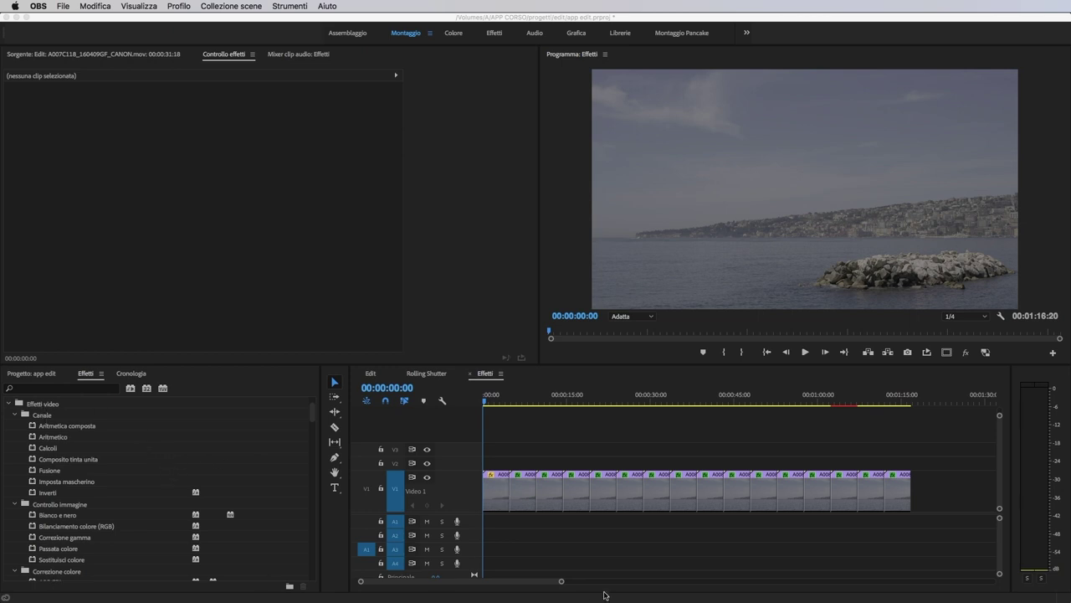
Step: Go to the Inverti clip and toggle the Inverti effect off and on to compare
left_click(493, 514)
key("Down")
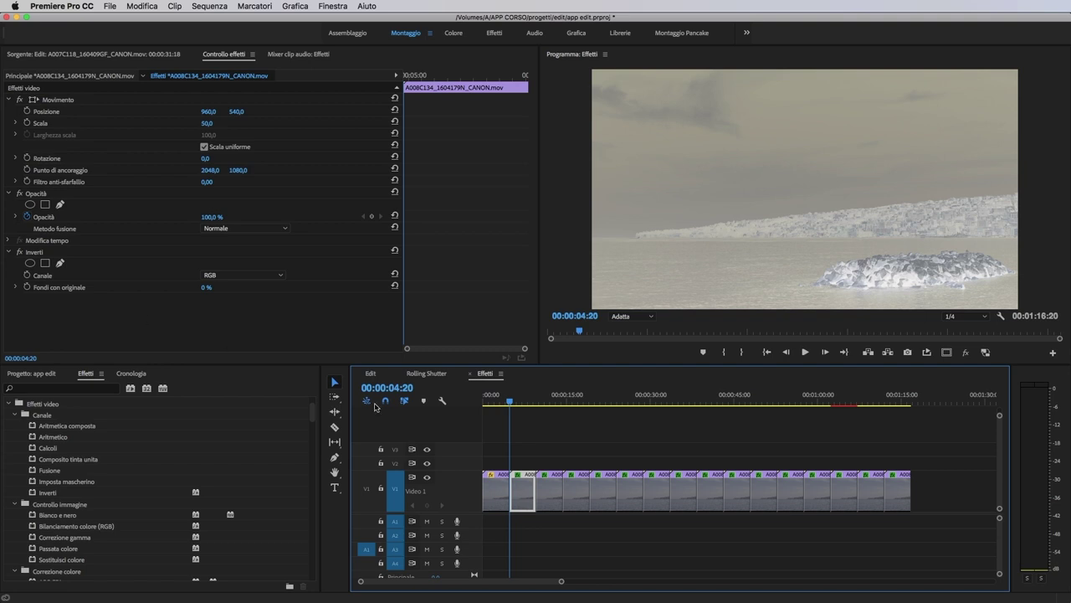
left_click(22, 254)
left_click(22, 254)
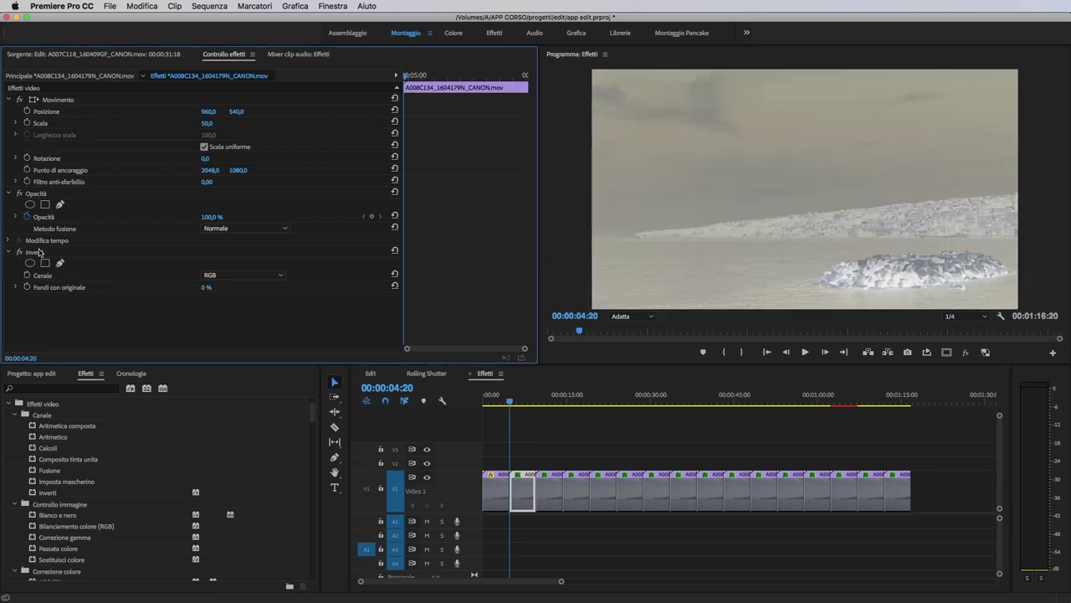
left_click(40, 252)
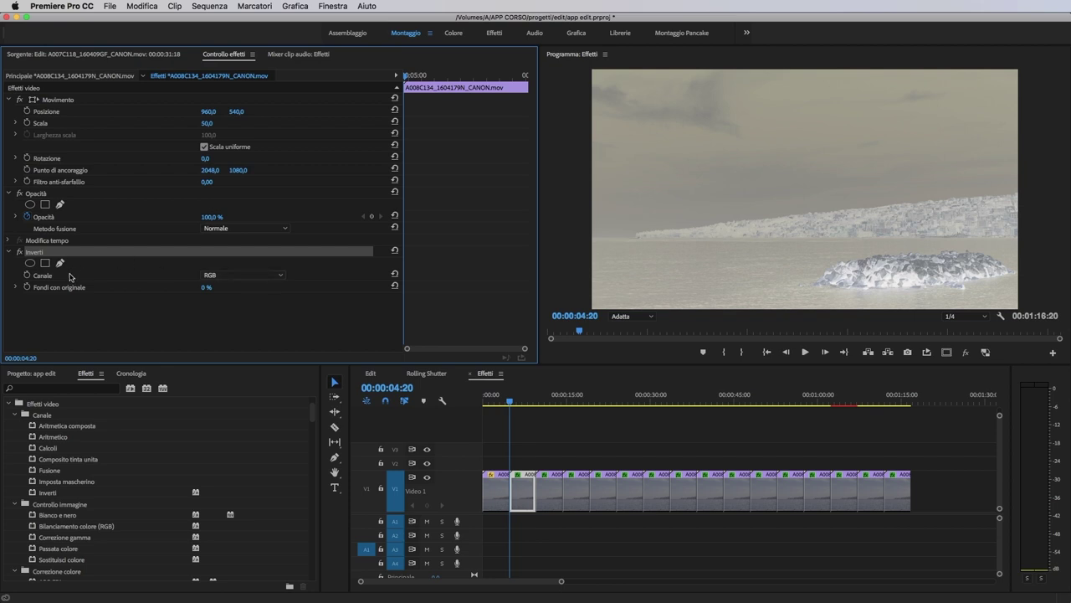
Step: Try Inverti's Canale as Rosso and Verde, then settle on Blu
left_click(229, 276)
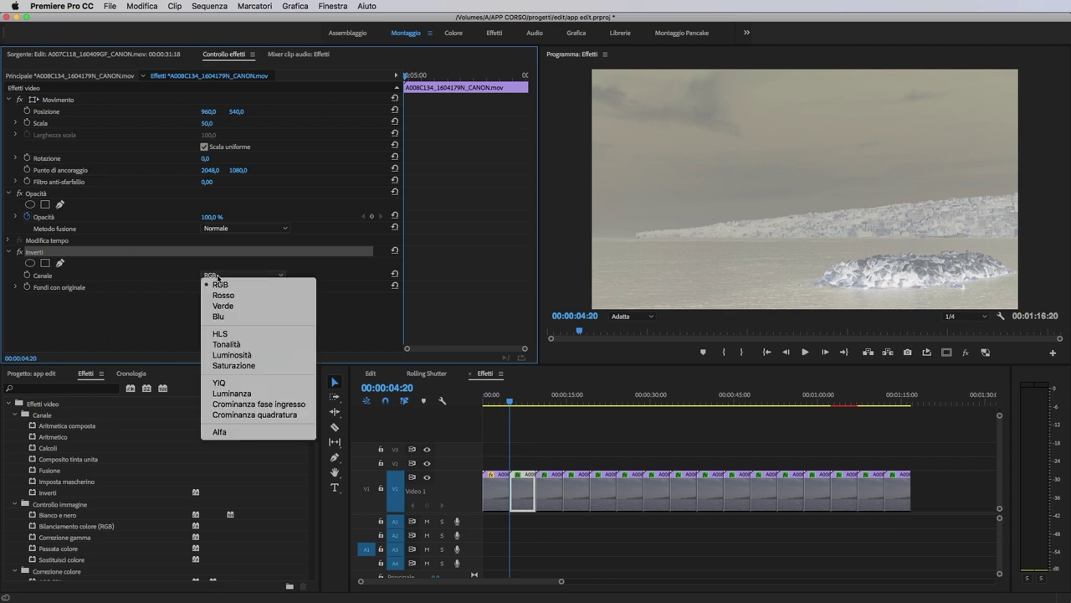
left_click(288, 295)
left_click(261, 277)
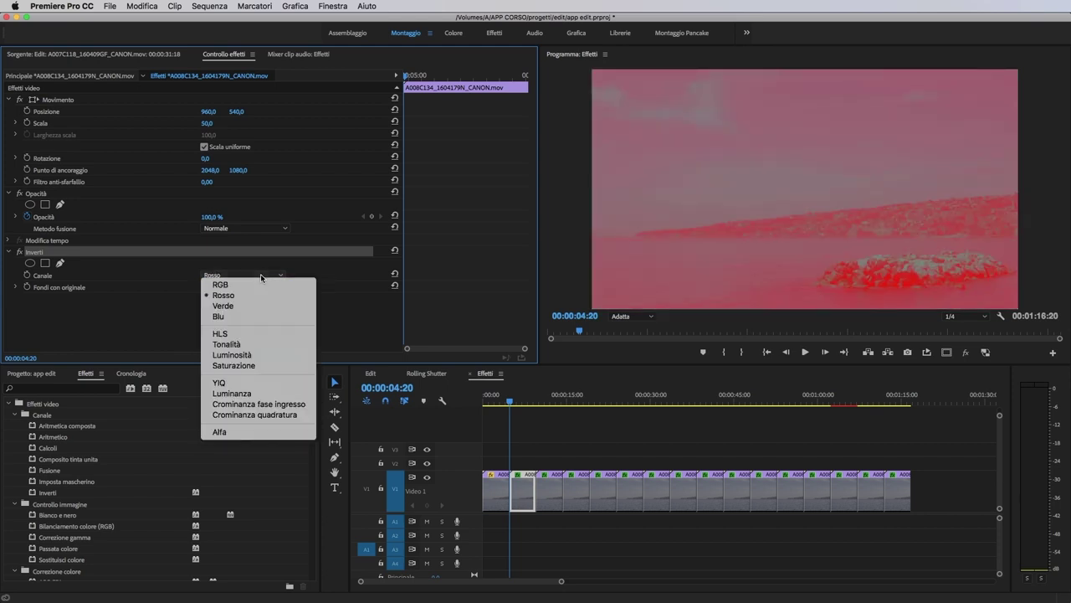
left_click(252, 306)
left_click(251, 275)
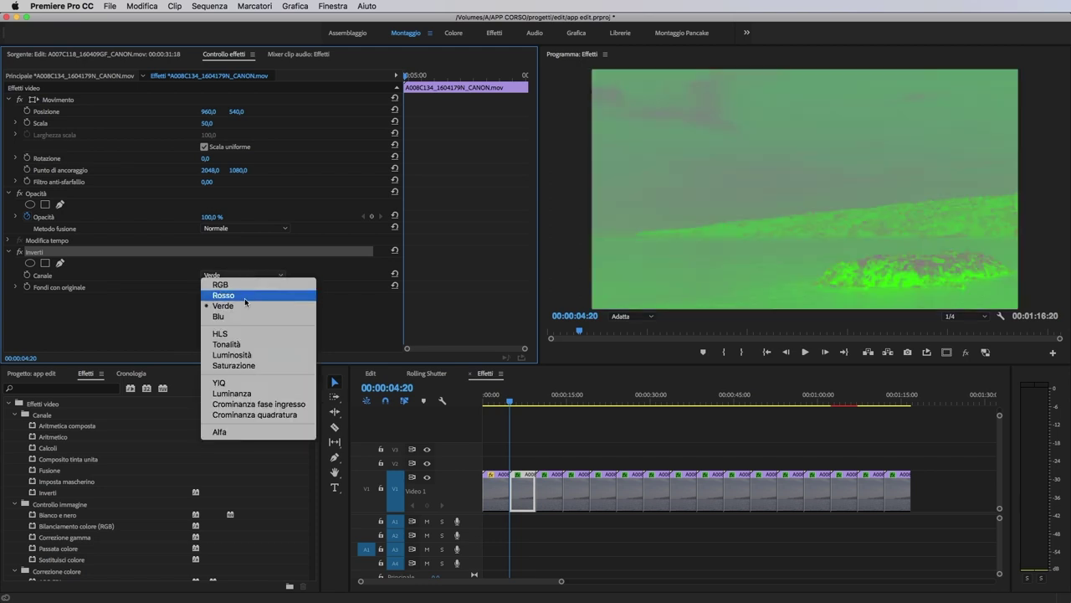
left_click(249, 318)
left_click(251, 276)
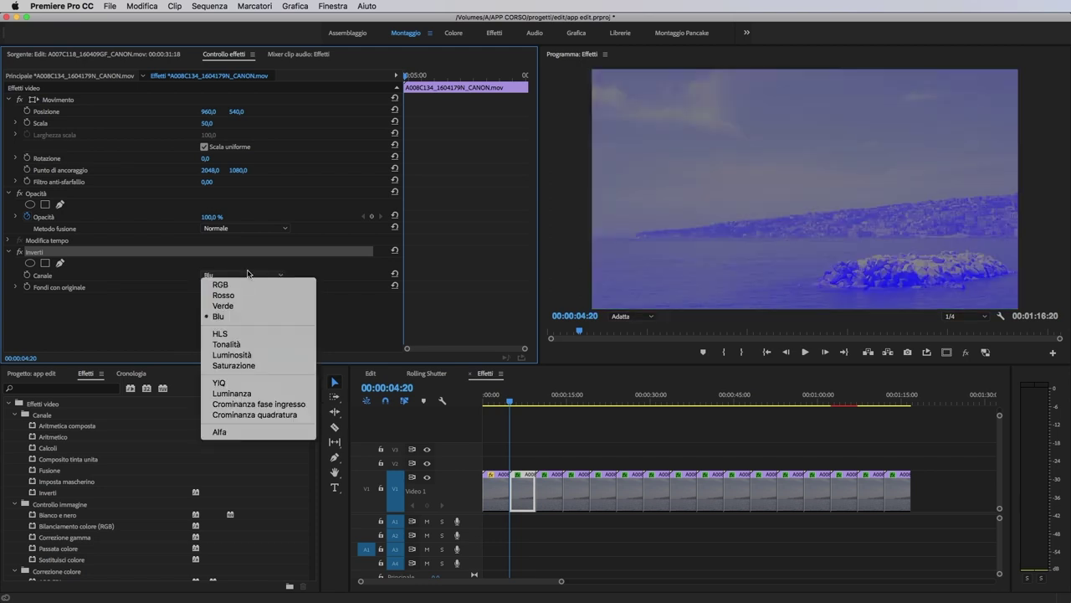
left_click(247, 450)
key("Down")
Step: Revert the Bilanciamento colore (RGB) levels, then scrub Rosso and Verde to retint the clip
scroll(214, 519, "down", 1)
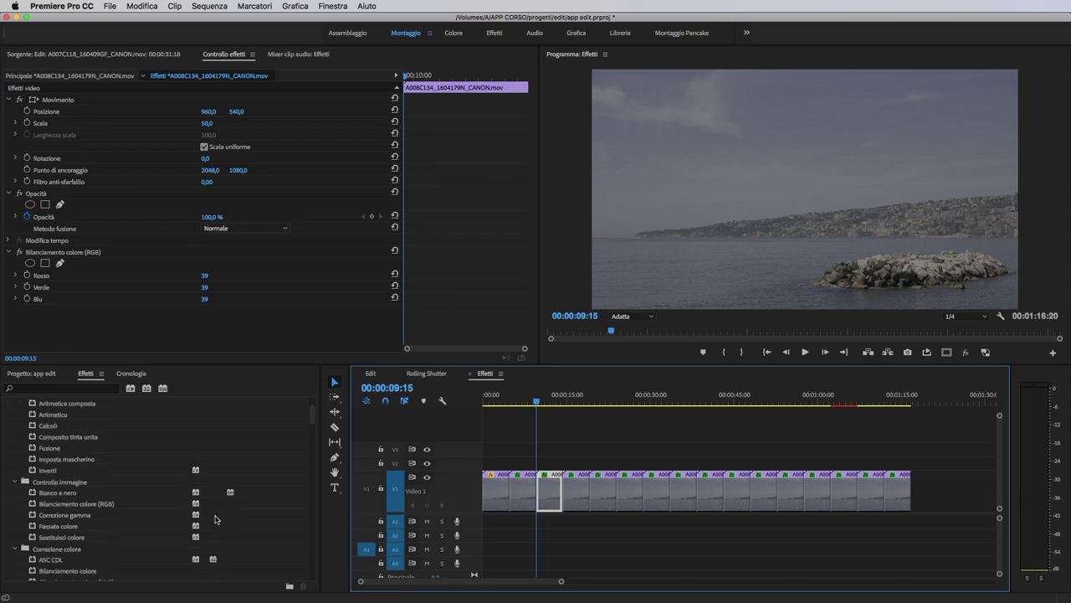
scroll(214, 519, "down", 1)
scroll(211, 508, "up", 2)
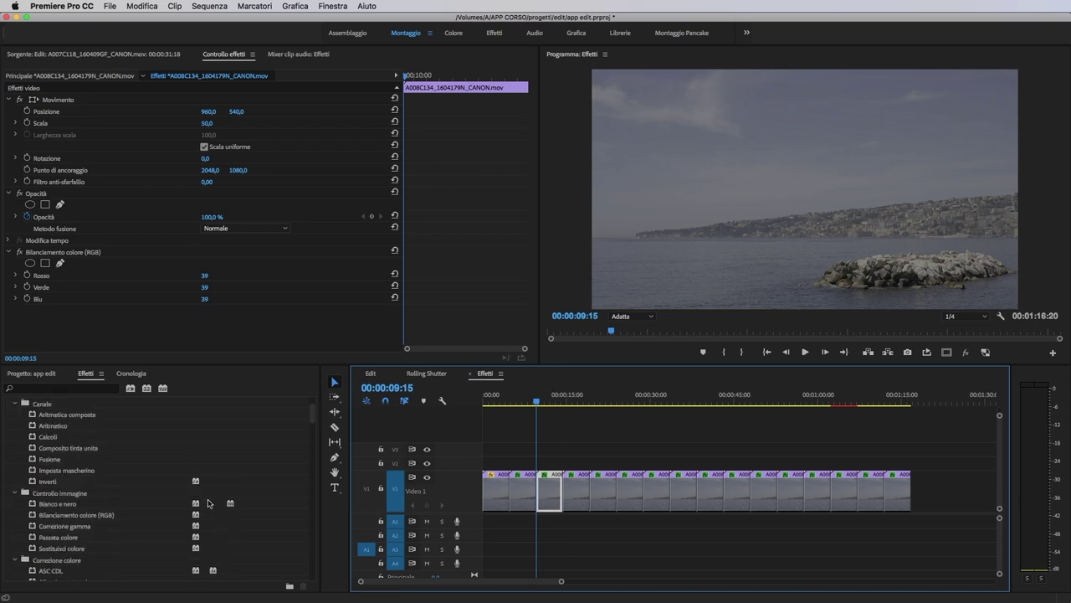
scroll(208, 491, "down", 13)
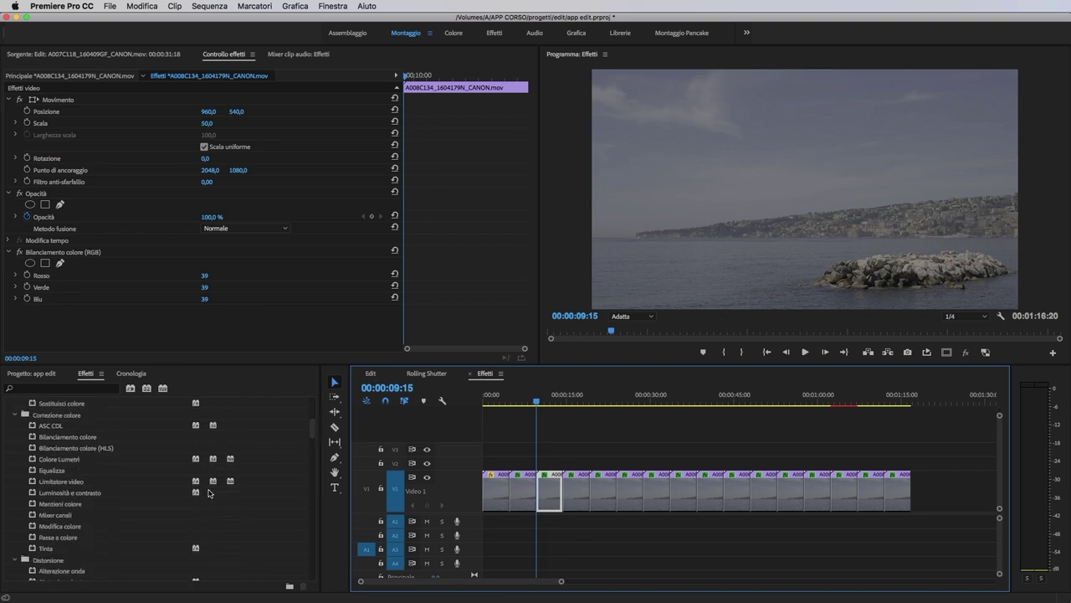
scroll(213, 492, "up", 14)
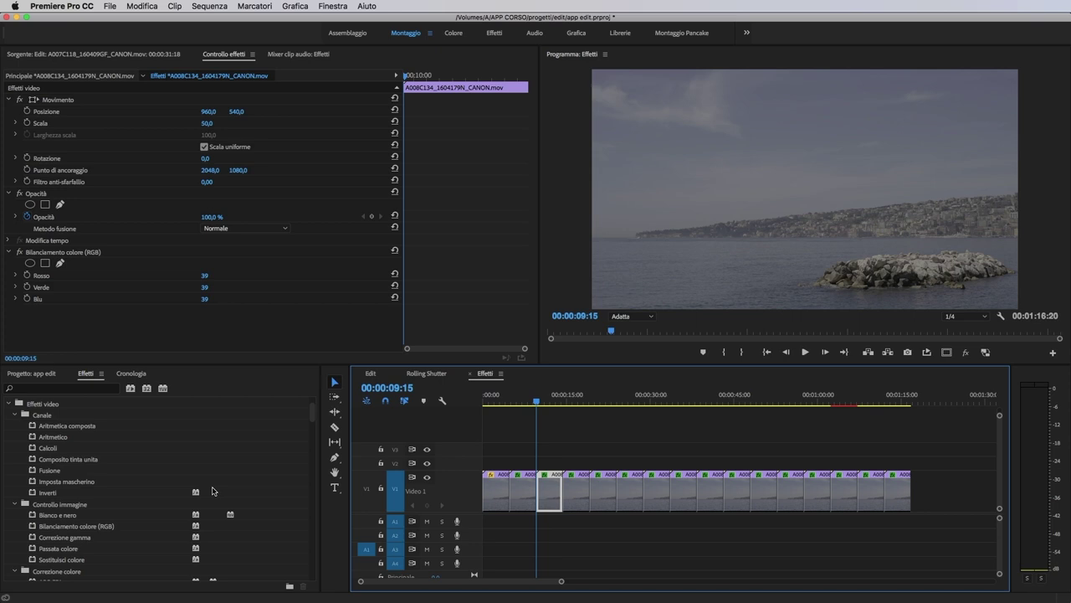
scroll(213, 492, "down", 1)
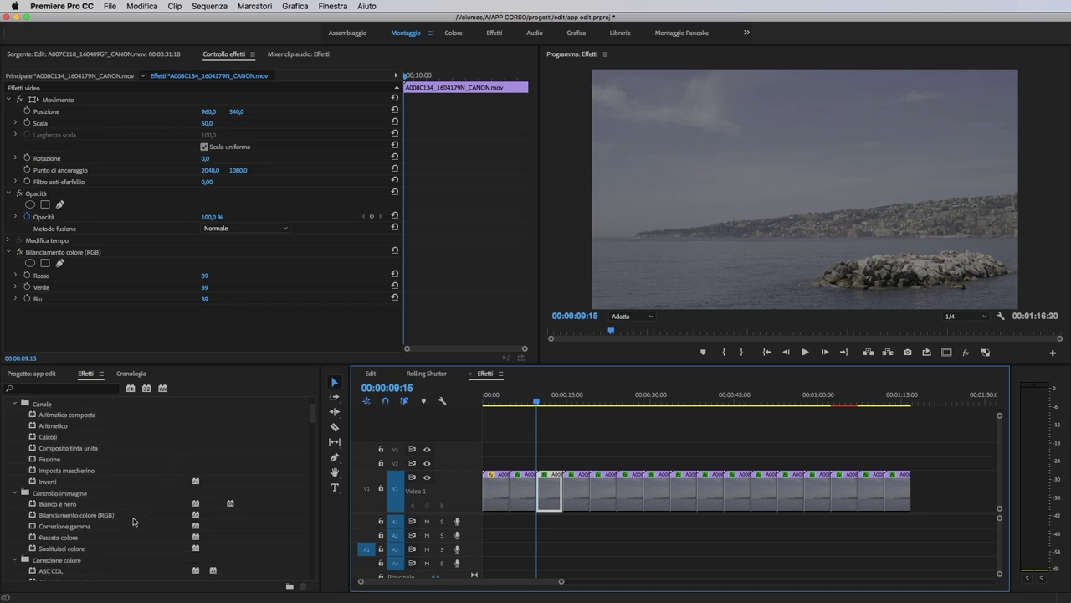
scroll(147, 515, "down", 3)
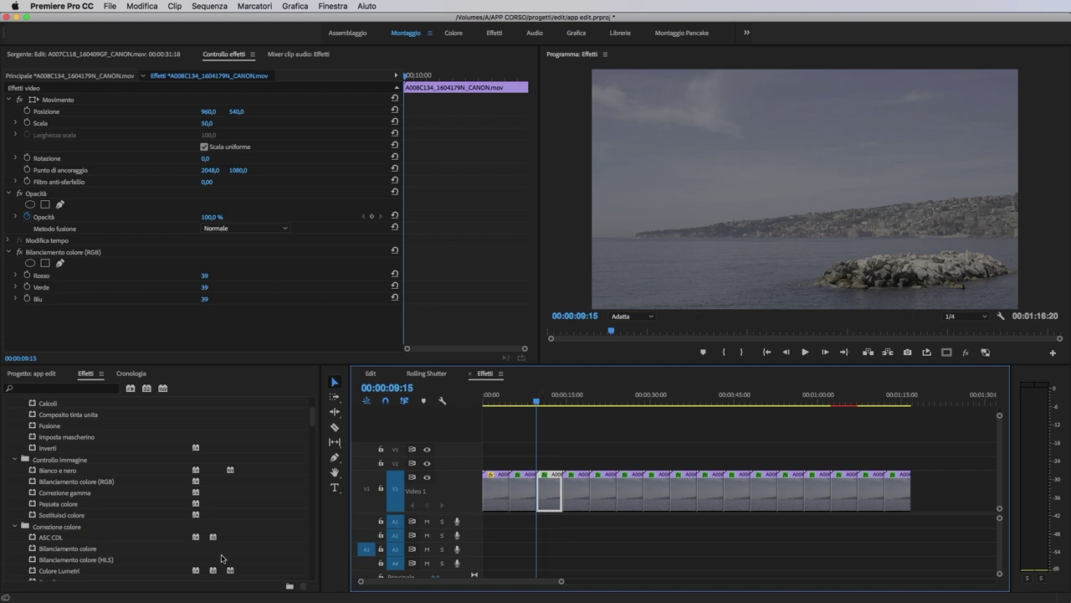
scroll(156, 502, "down", 1)
scroll(156, 501, "down", 1)
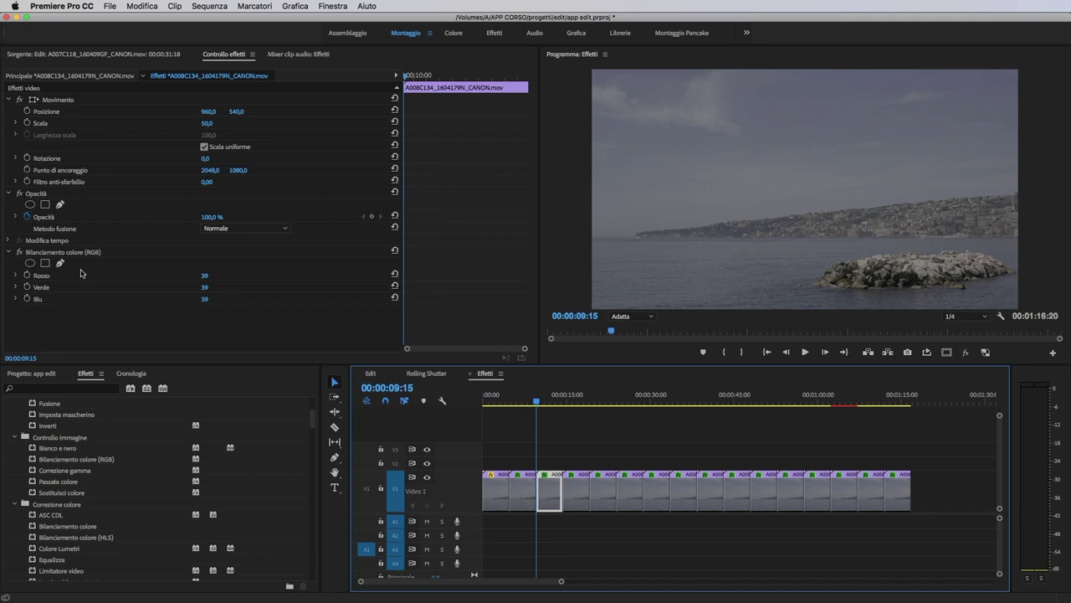
key("ctrl+z")
key("space")
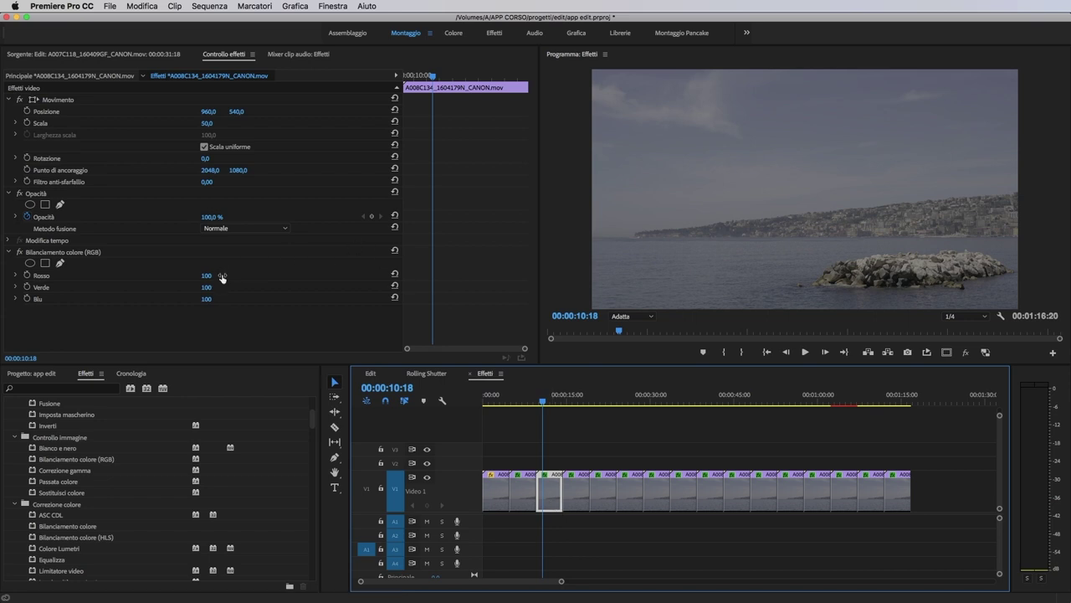
left_click_drag(206, 276, 248, 276)
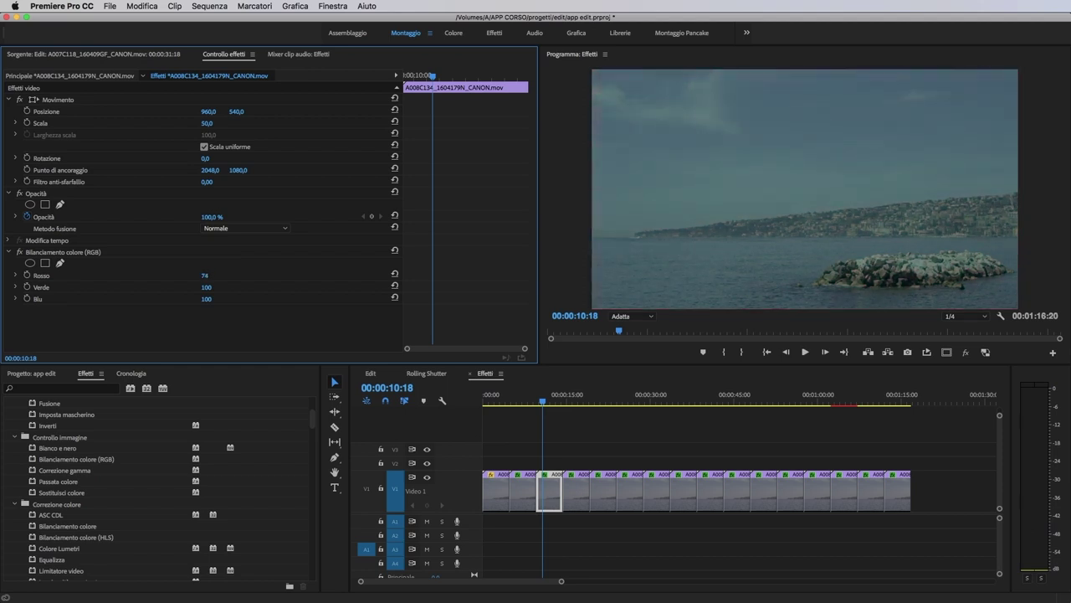
mouse_move(206, 287)
left_mouse_down()
mouse_move(246, 287)
mouse_move(201, 287)
mouse_move(208, 280)
mouse_move(217, 299)
left_mouse_up()
Step: Select the Lumetri-graded clip and expand Colore Lumetri's Correzione di base settings
left_click(568, 394)
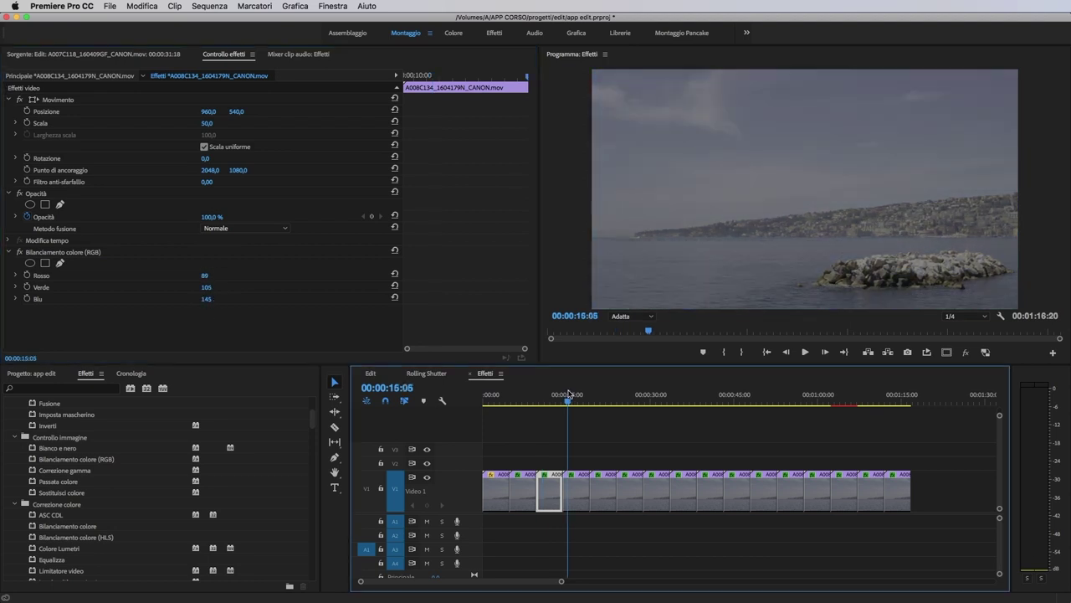
left_click(577, 489)
scroll(330, 317, "down", 1)
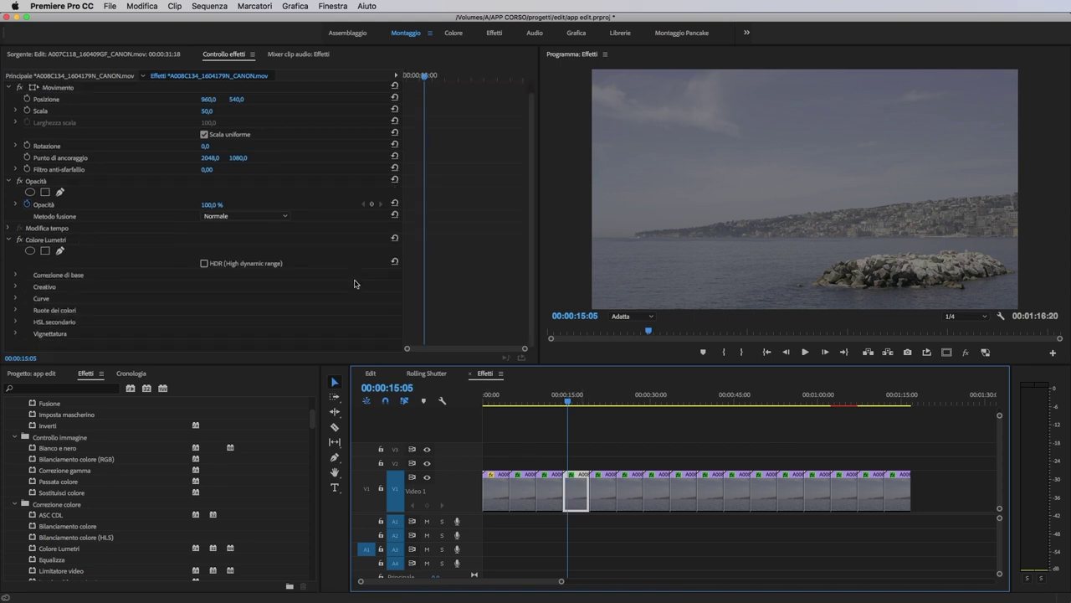
scroll(180, 495, "down", 3)
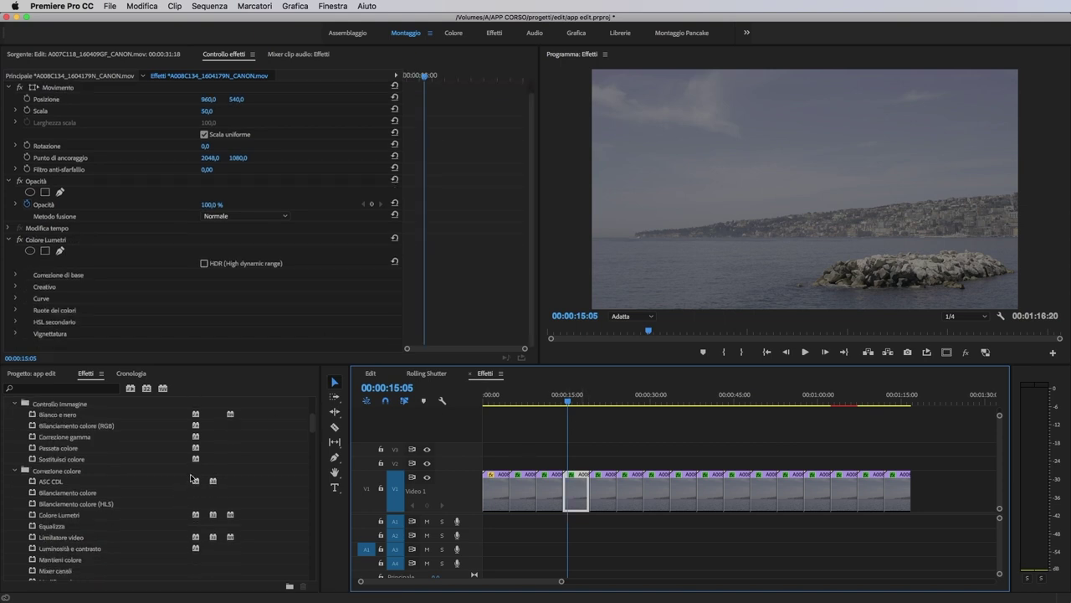
scroll(186, 481, "down", 2)
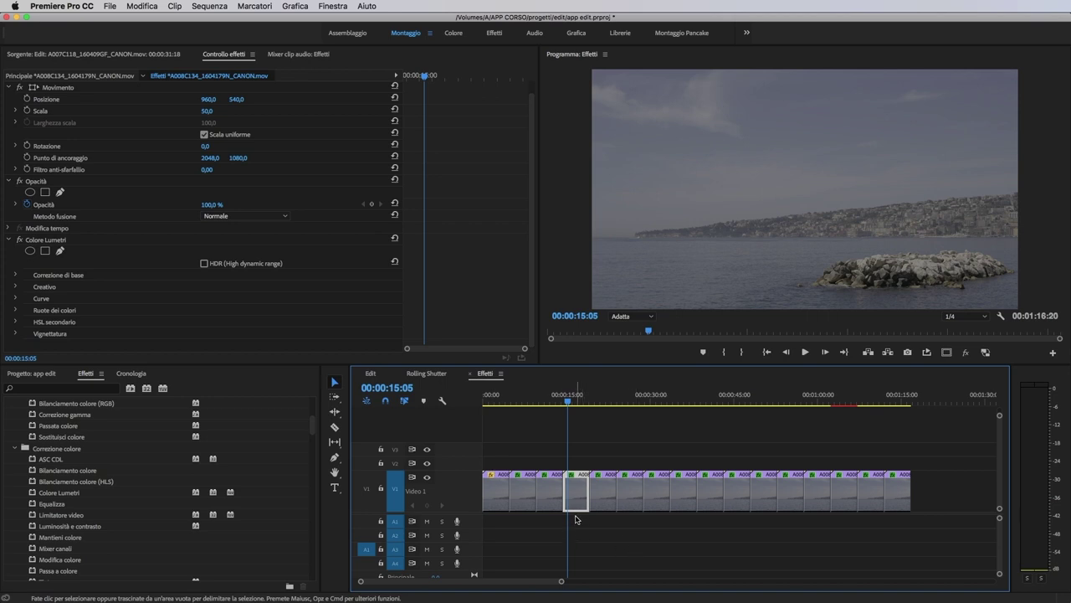
left_click(15, 275)
scroll(67, 278, "down", 3)
scroll(93, 280, "down", 1)
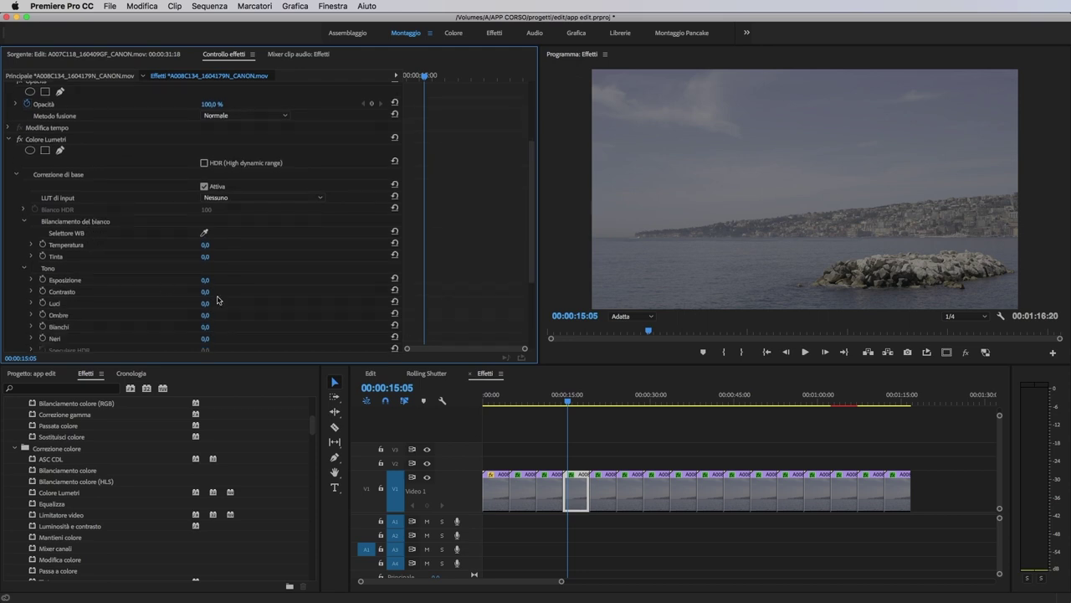
Step: Set Contrasto to 128 and raise Esposizione to 1,1 in Correzione di base
left_click(207, 292)
type("128")
key("Return")
left_click_drag(204, 280, 216, 326)
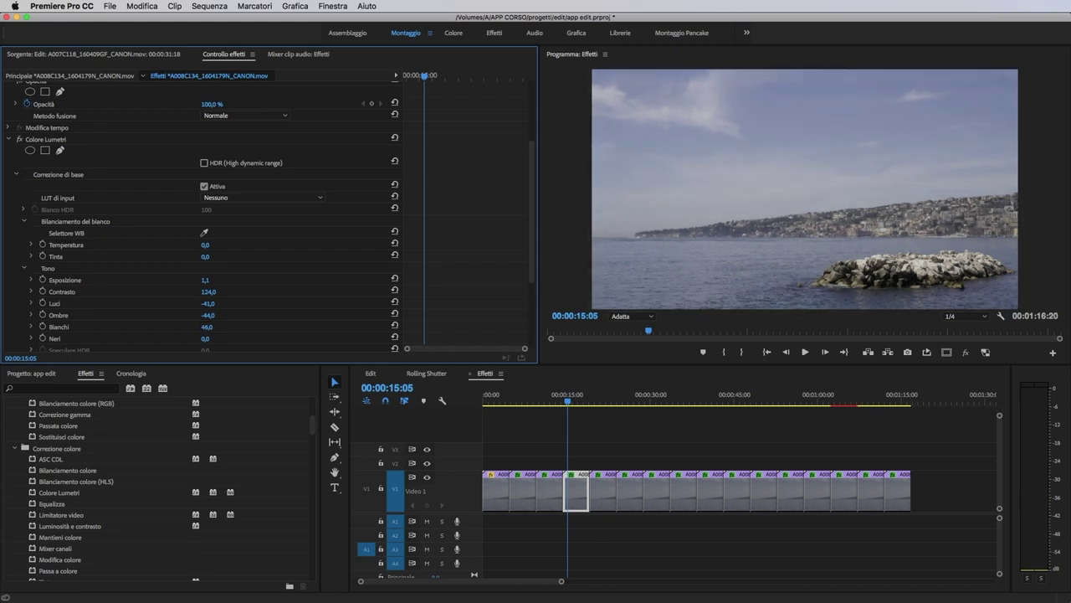
scroll(159, 519, "down", 4)
left_click(598, 398)
left_click(601, 503)
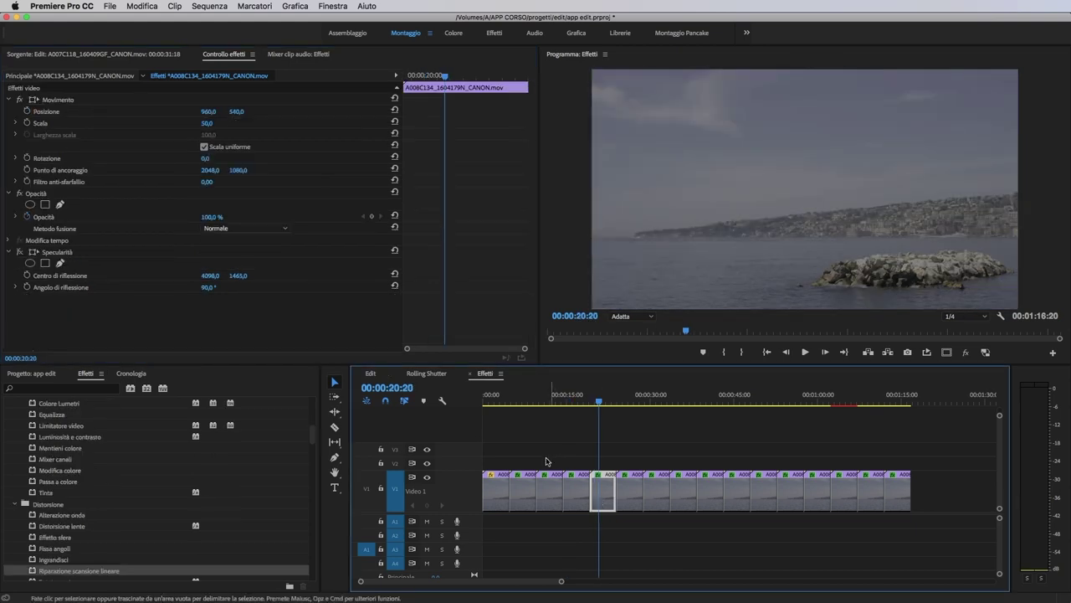
Step: Apply Riparazione scansione lineare to the V1 clip
scroll(130, 540, "down", 1)
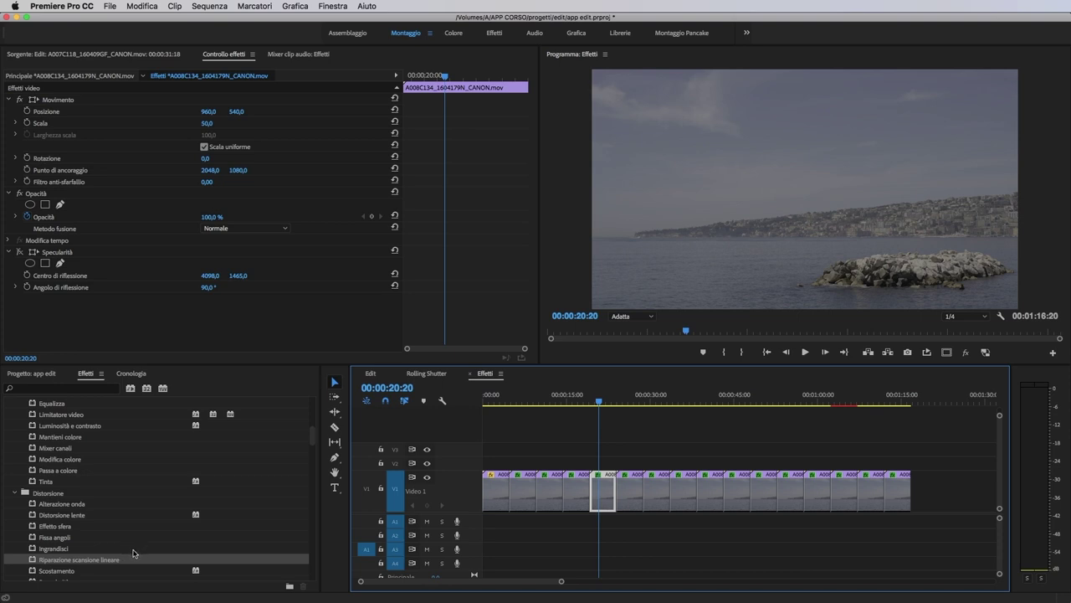
scroll(133, 555, "down", 1)
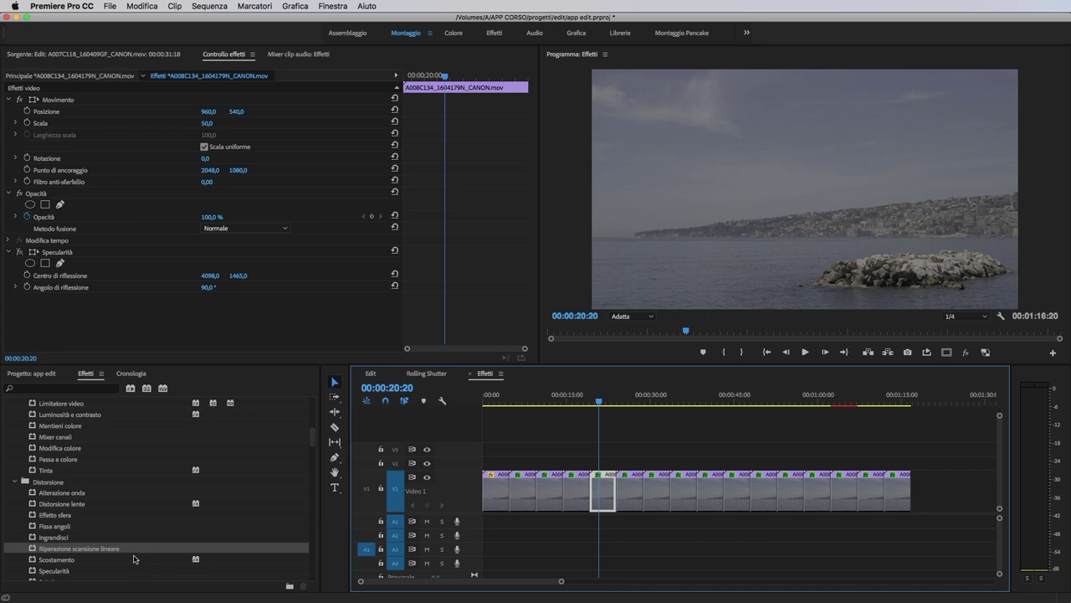
scroll(134, 558, "down", 3)
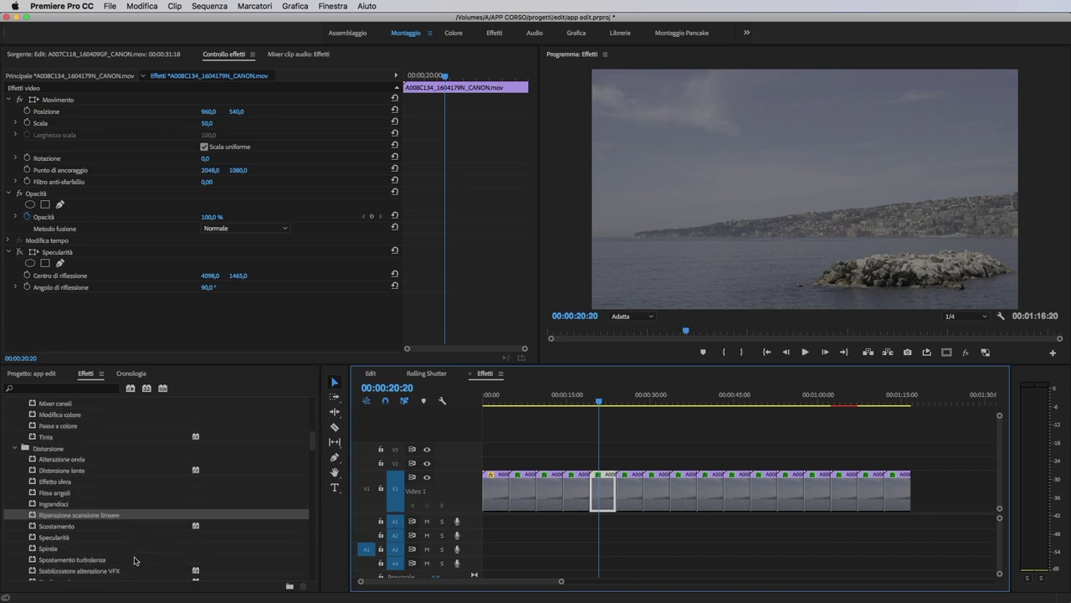
scroll(117, 541, "down", 1)
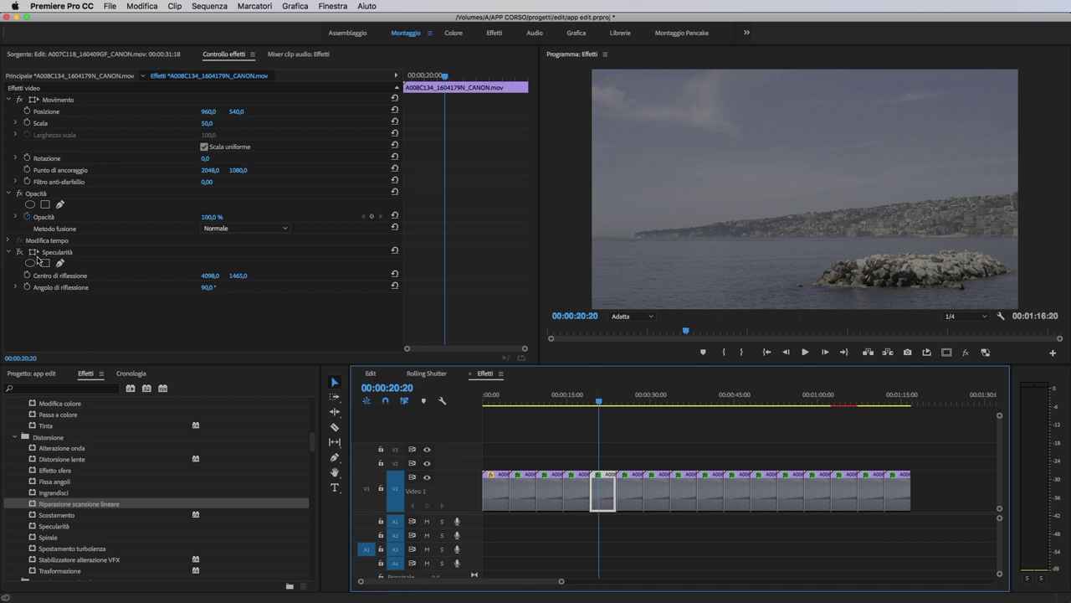
left_click(171, 561)
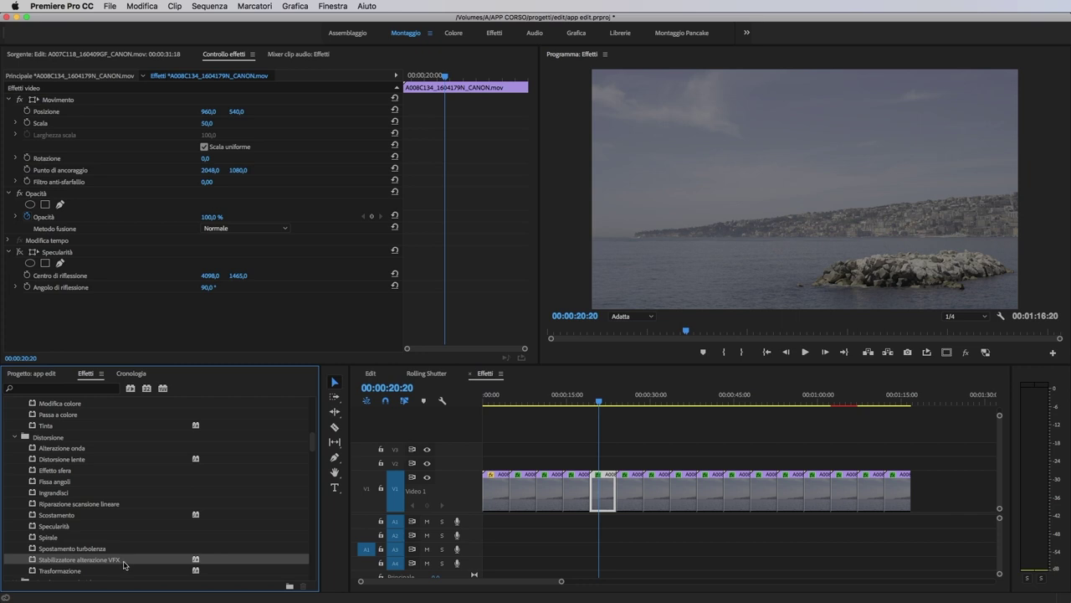
left_click(151, 504)
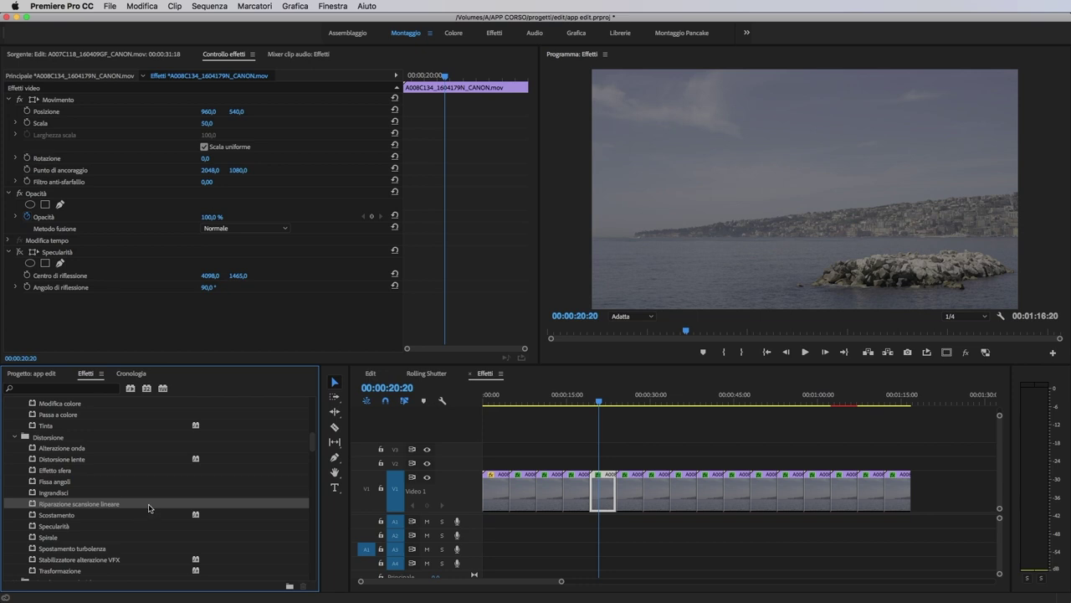
left_click_drag(139, 506, 611, 502)
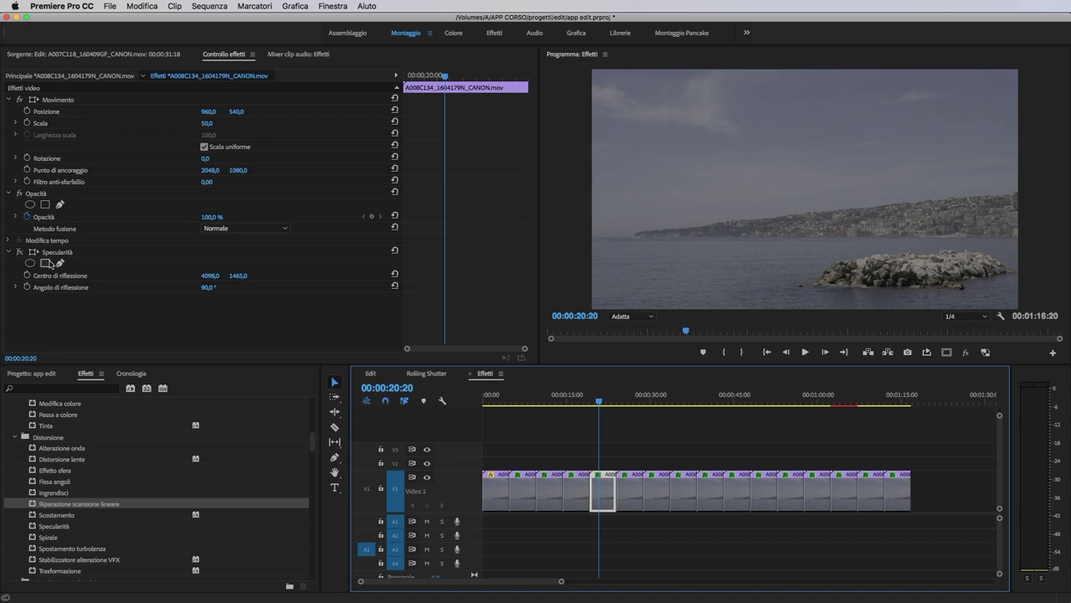
Step: Enable Specularità with reflection centre X at 1152 and reflection angle at 134°
left_click(19, 252)
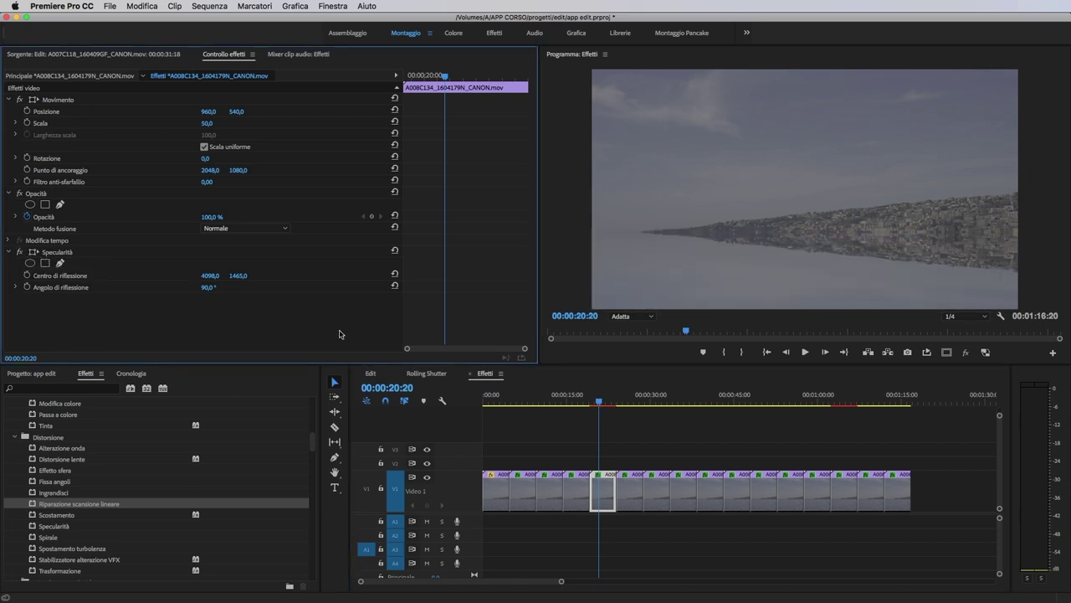
left_click_drag(209, 276, 290, 277)
left_click_drag(201, 292, 251, 287)
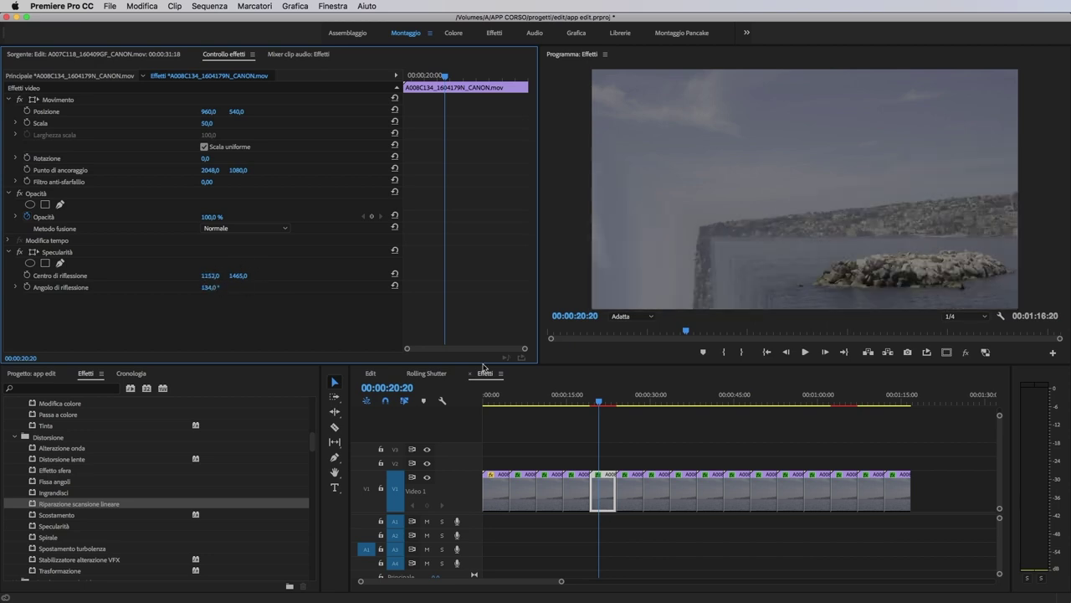
Step: On the 00:00:25:00 clip, lower the Disturbo noise amount to 16%
left_click(622, 393)
scroll(242, 485, "down", 2)
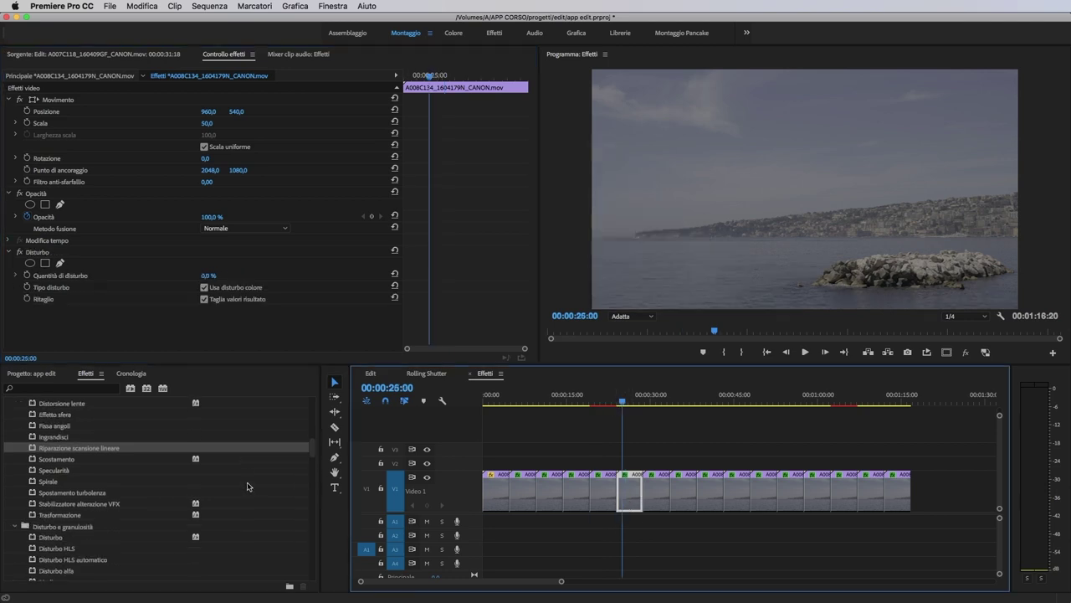
scroll(248, 486, "down", 2)
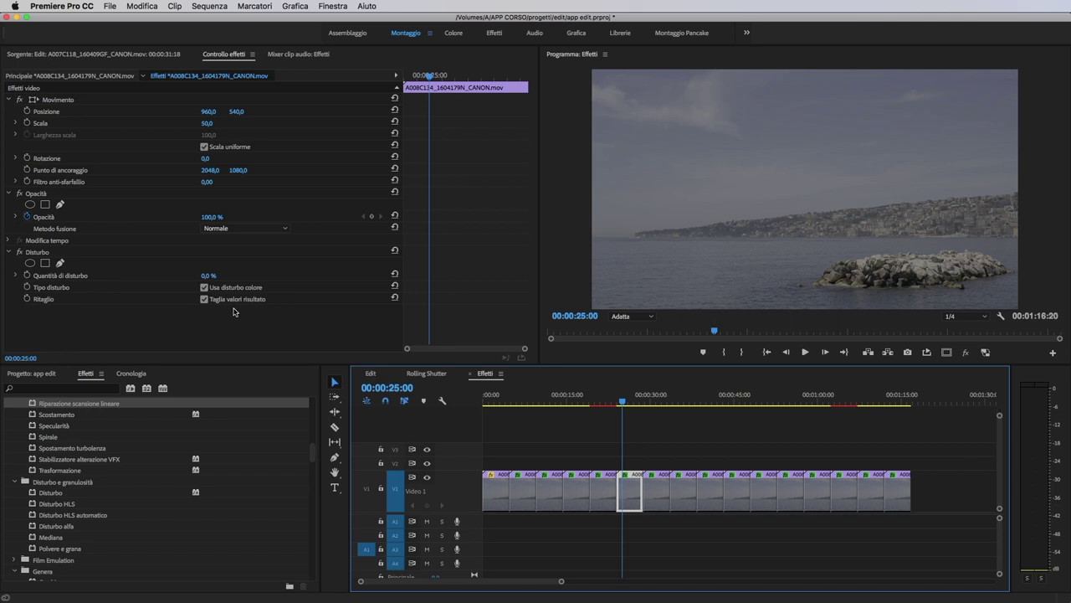
left_click(205, 277)
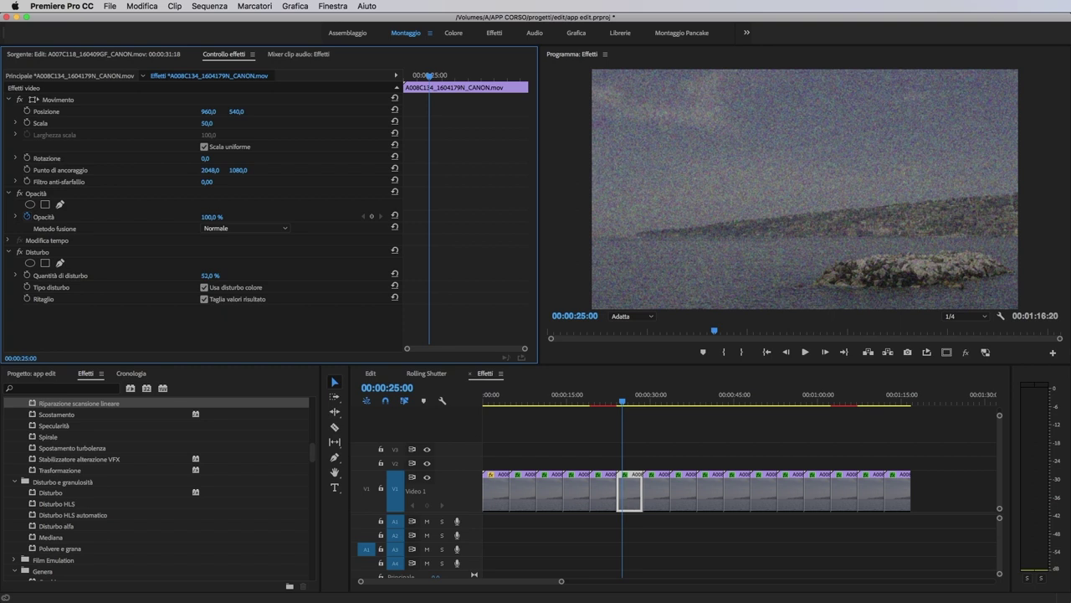
left_click_drag(205, 277, 203, 280)
Step: Apply the Genera > Sfumatura gradient effect to the following clip
key("Down")
scroll(142, 525, "down", 3)
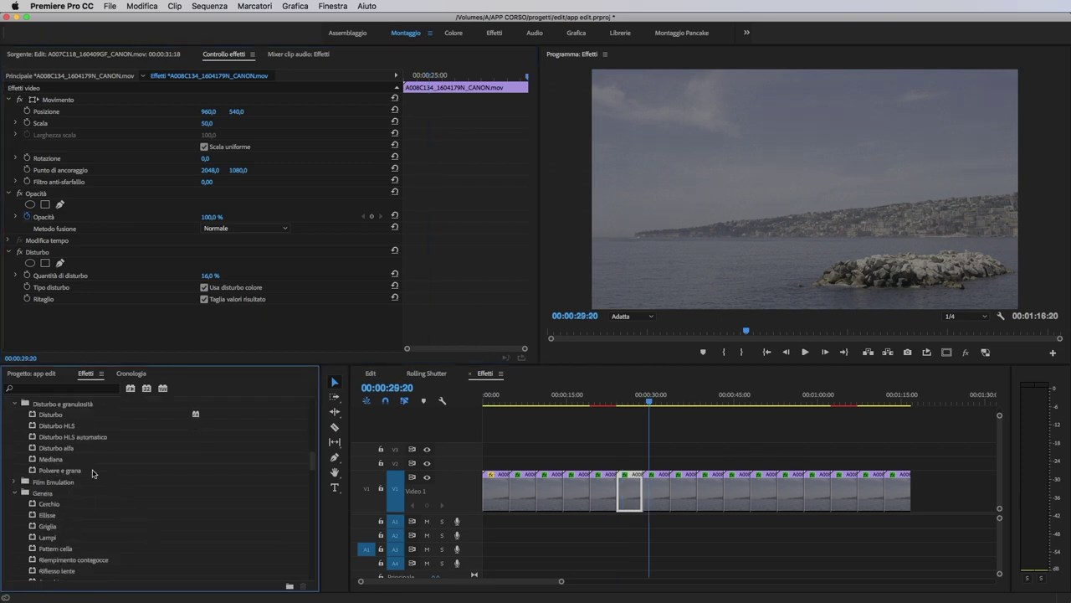
scroll(150, 501, "down", 2)
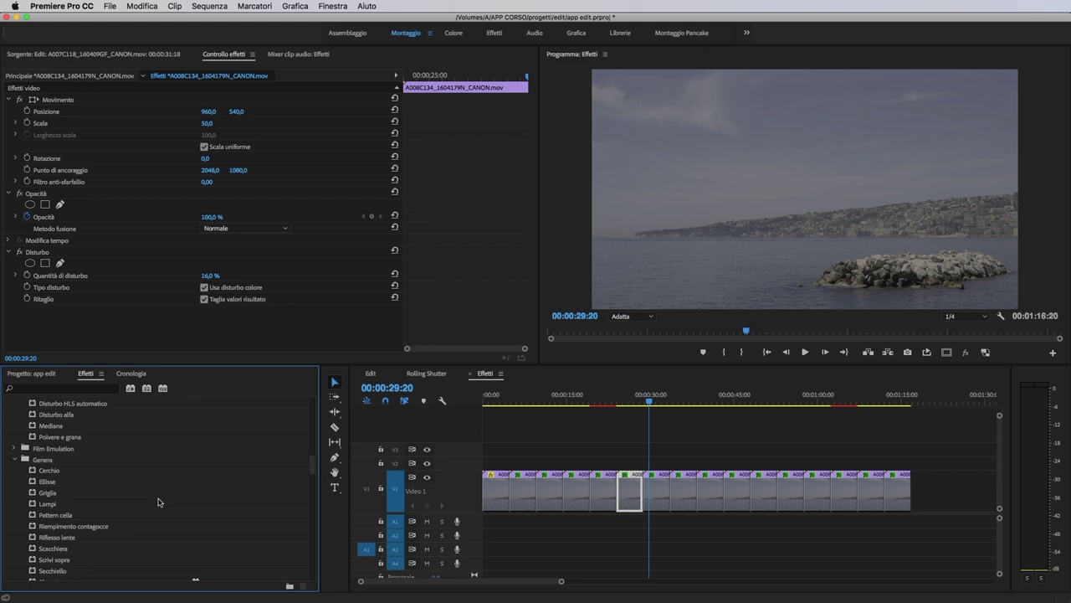
scroll(158, 502, "down", 2)
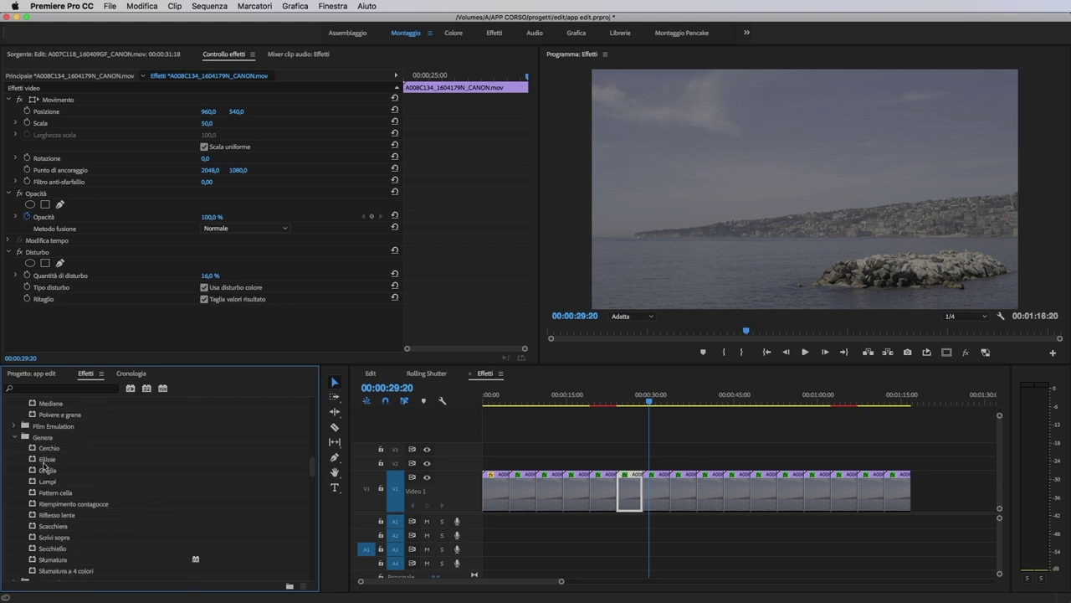
left_click(47, 439)
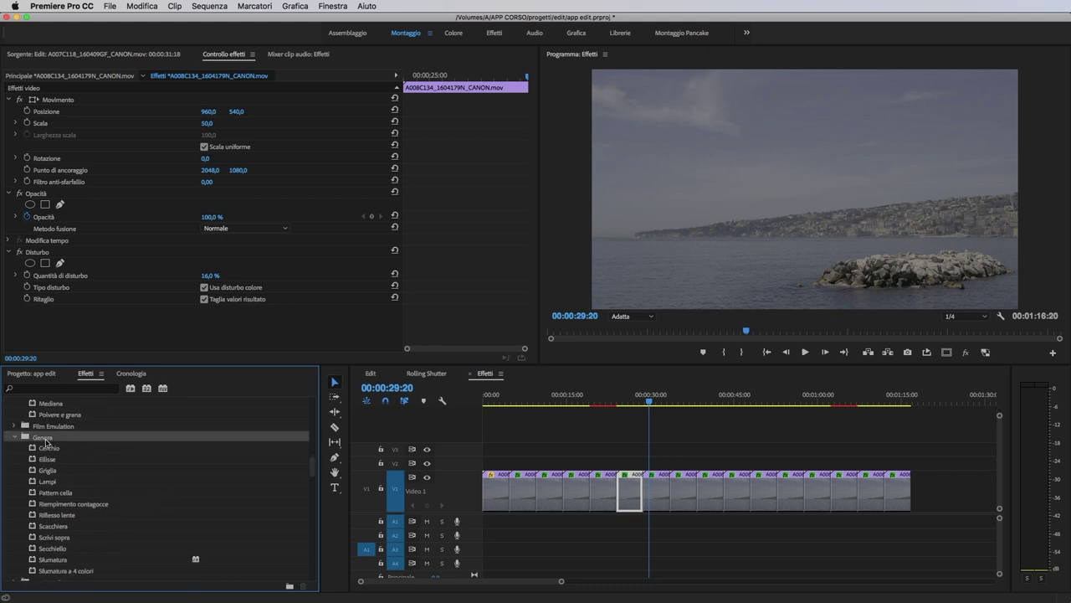
left_click_drag(52, 559, 652, 496)
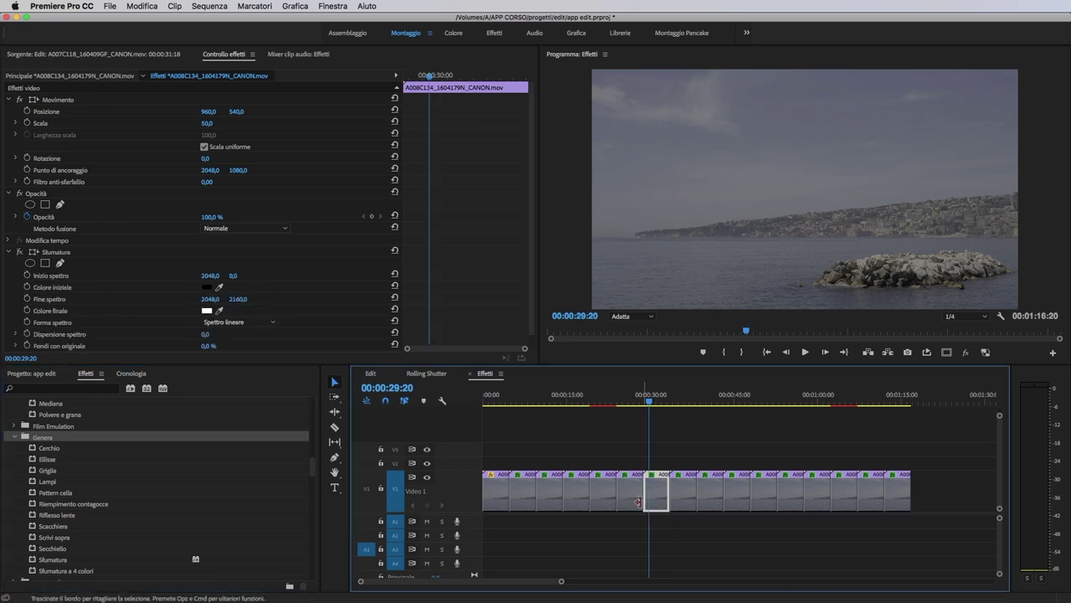
Step: Enable Sfumatura with a red start colour and a dark red end colour
scroll(213, 285, "down", 1)
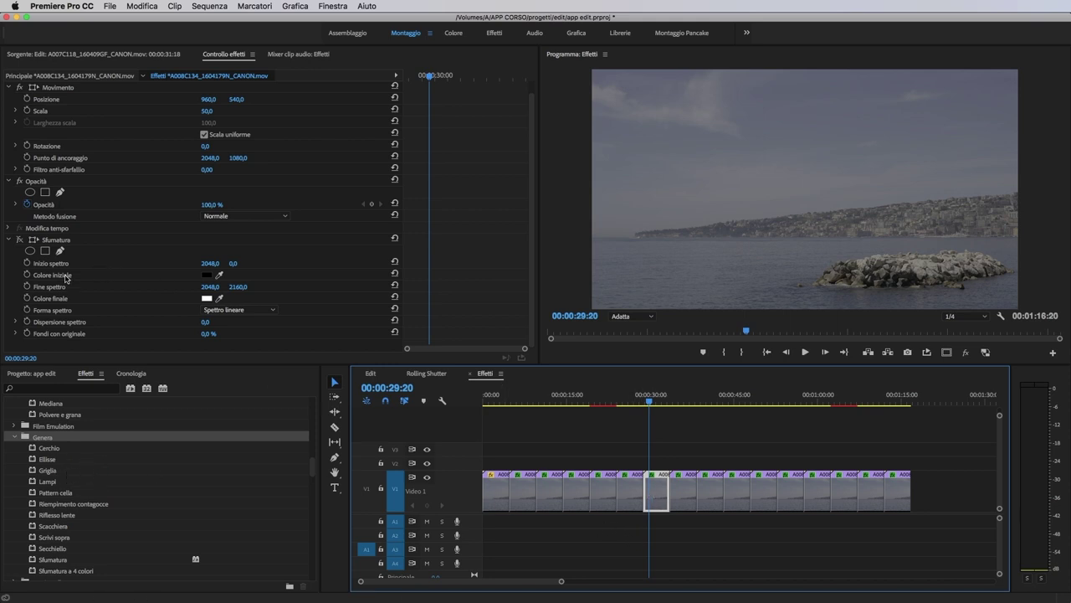
left_click(19, 240)
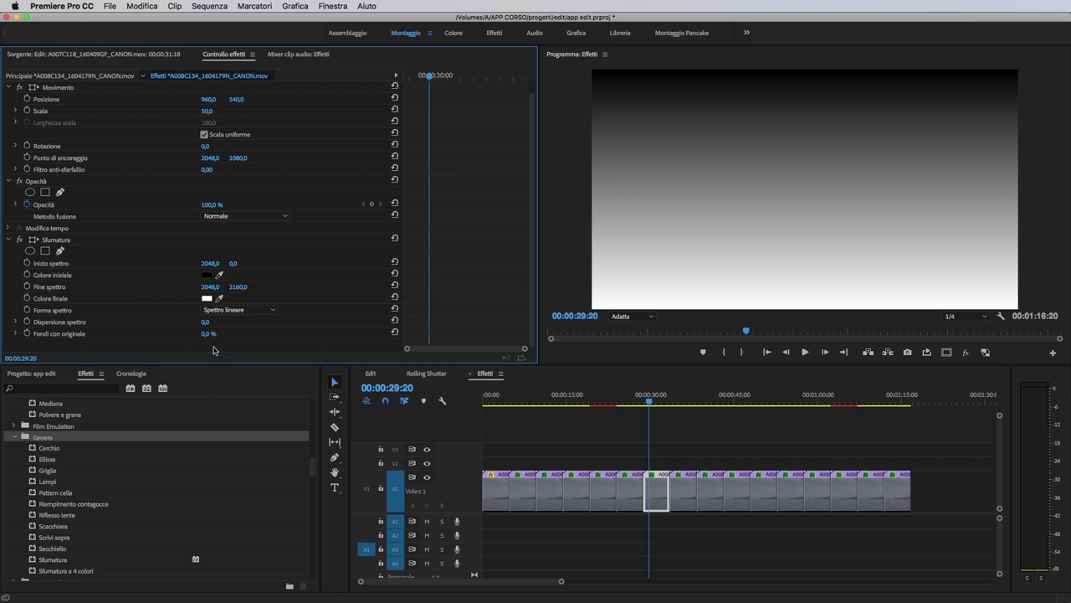
left_click(207, 274)
left_click(1061, 190)
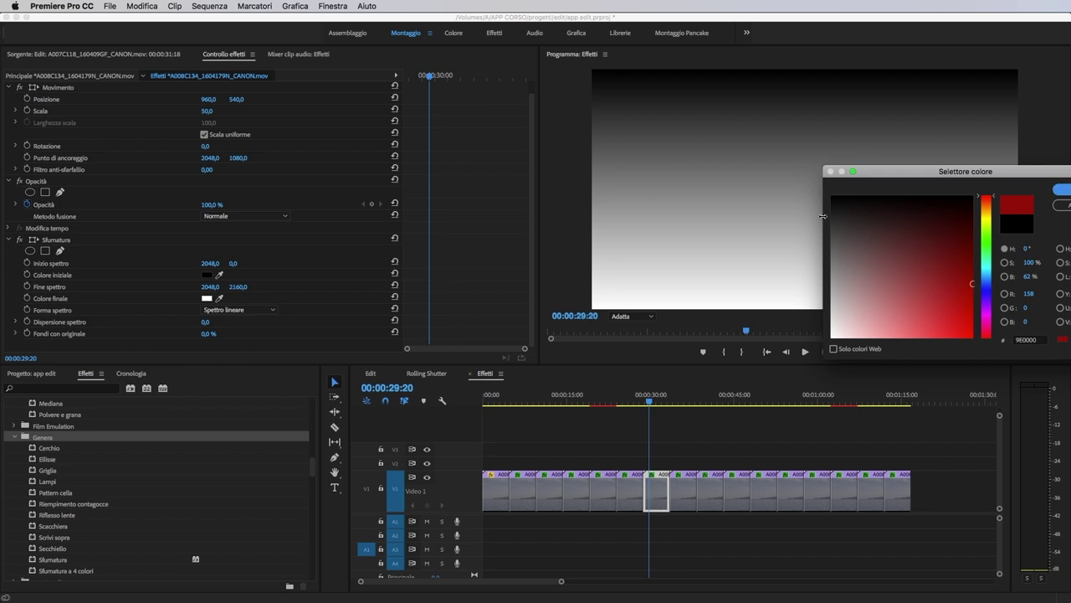
left_click(207, 298)
left_click(963, 226)
left_click(1062, 190)
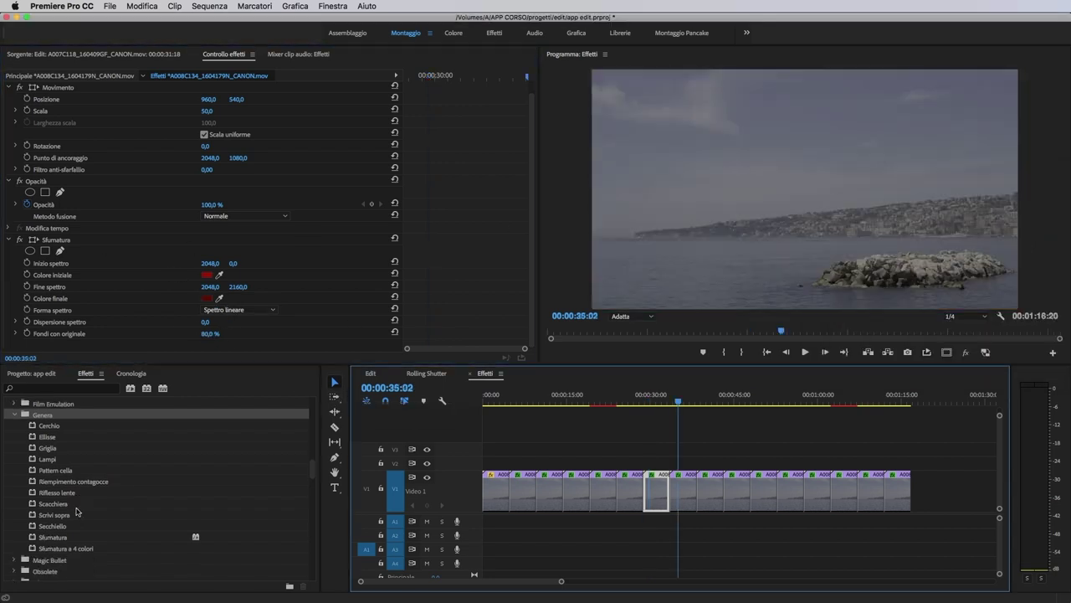
Step: Expand the Prospettiva effects group in the Effects panel
scroll(76, 528, "down", 3)
scroll(76, 528, "down", 3)
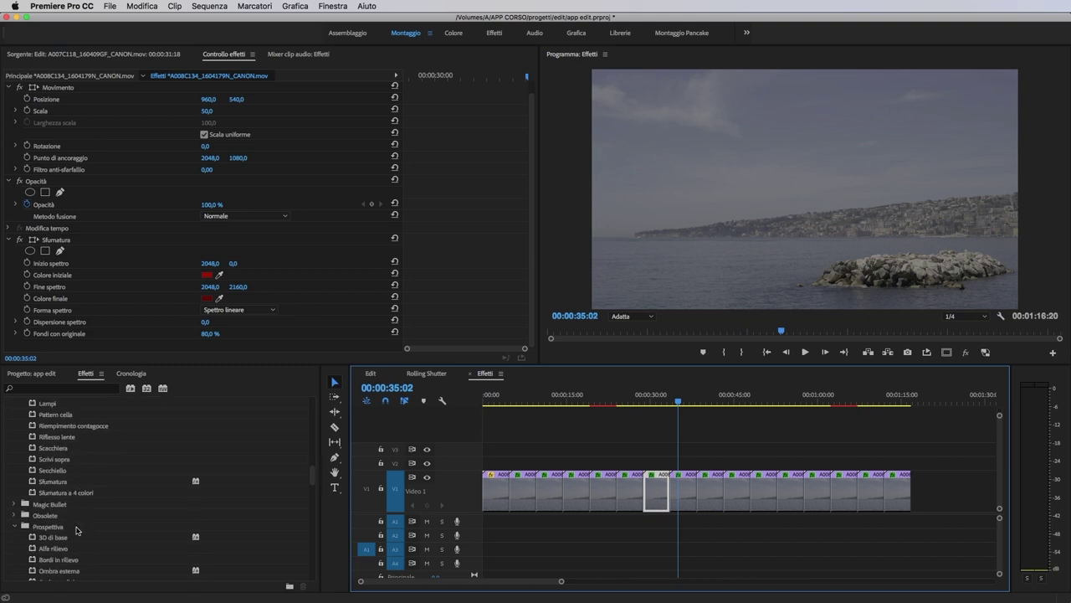
left_click(82, 495)
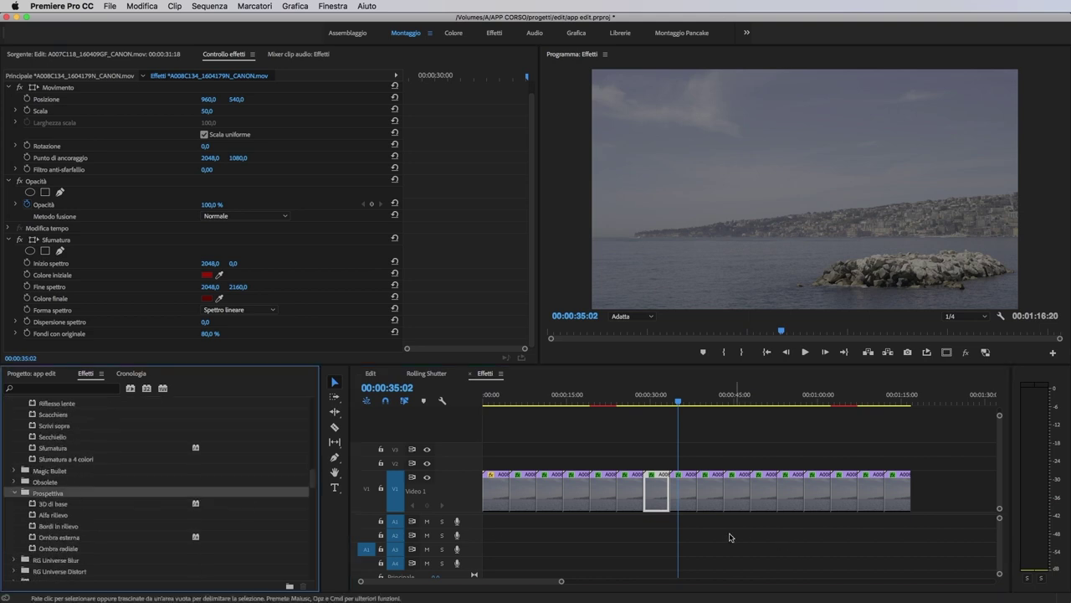
scroll(710, 536, "down", 1)
Step: Give the next clip a 3D di base swivel of -34°, tilt of -19° and distance 57
left_click(683, 492)
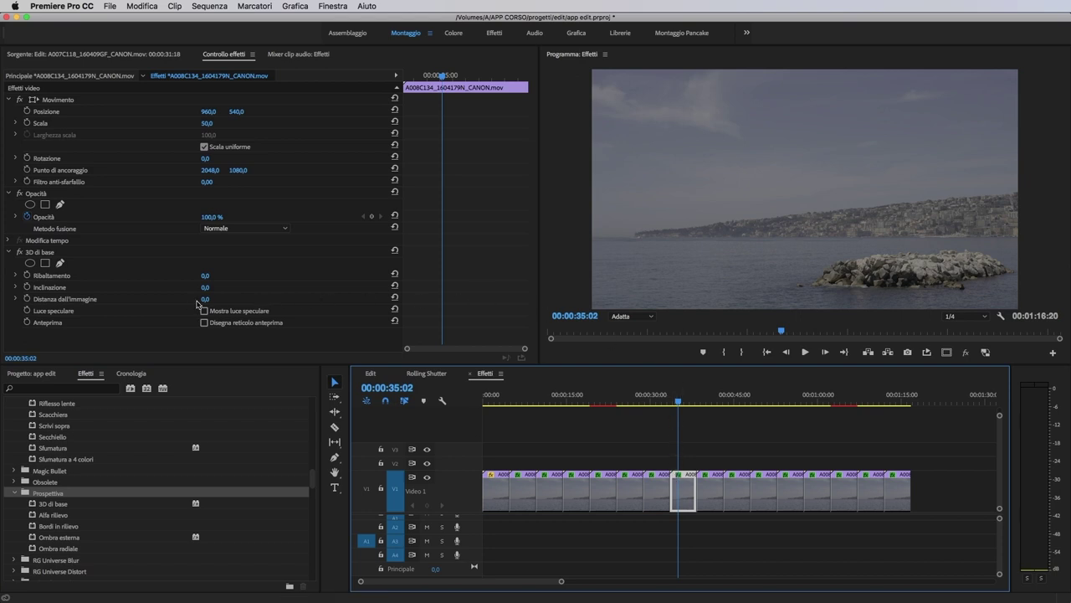
mouse_move(201, 280)
left_mouse_down()
mouse_move(220, 276)
mouse_move(182, 287)
mouse_move(237, 299)
mouse_move(211, 276)
mouse_move(209, 287)
left_mouse_up()
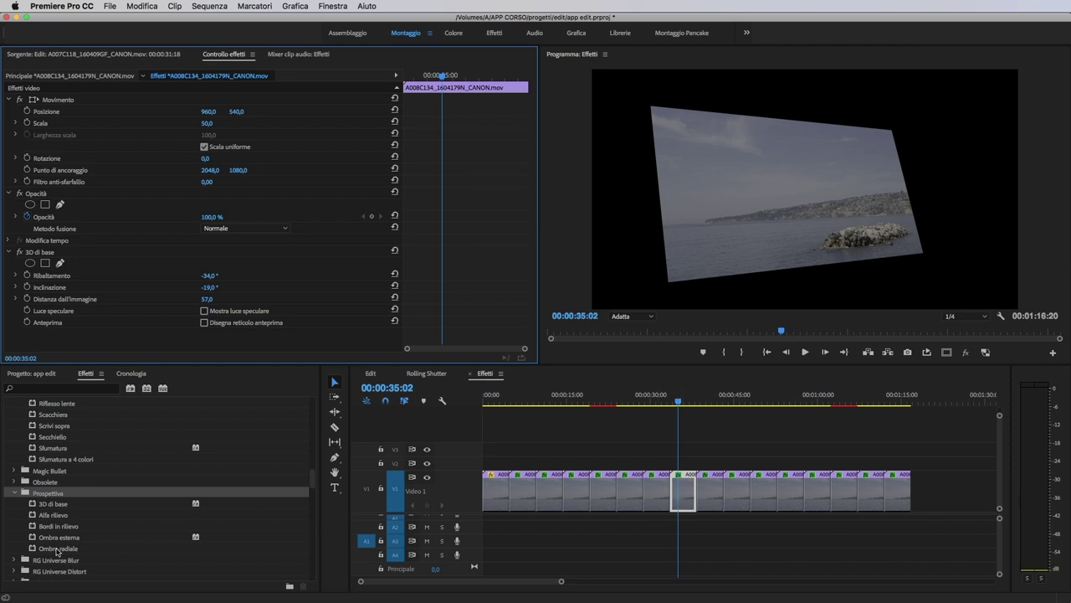
left_click(64, 538)
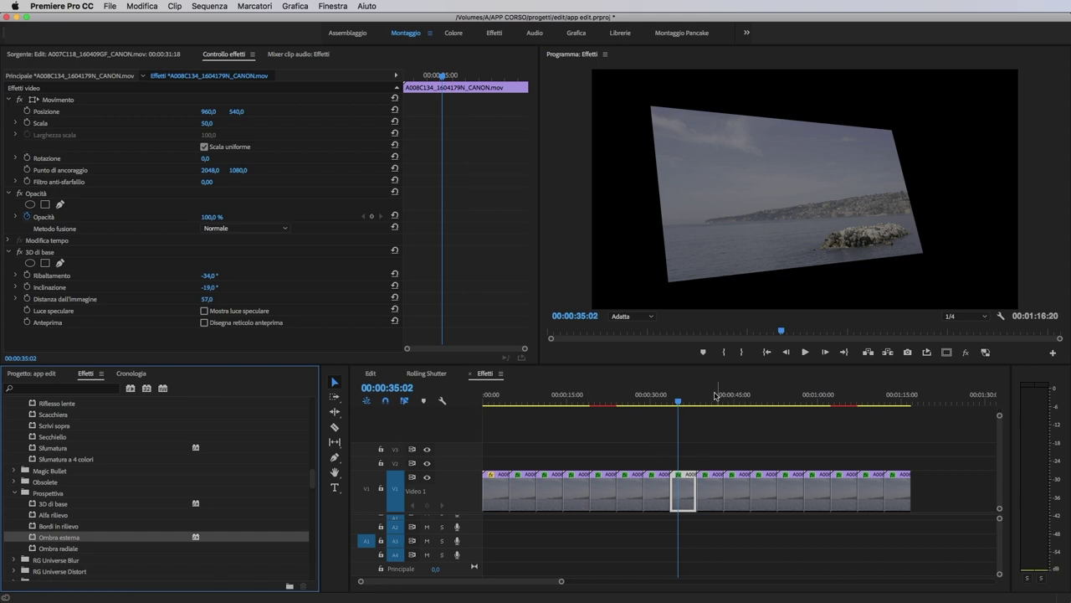
Step: Move to the next clip at 00:00:40:23
left_click(711, 395)
scroll(98, 505, "down", 5)
scroll(97, 507, "down", 3)
Step: Expand Regolazioni and enable ProcAmp on the 00:00:40:23 clip
left_click(92, 507)
scroll(151, 502, "down", 1)
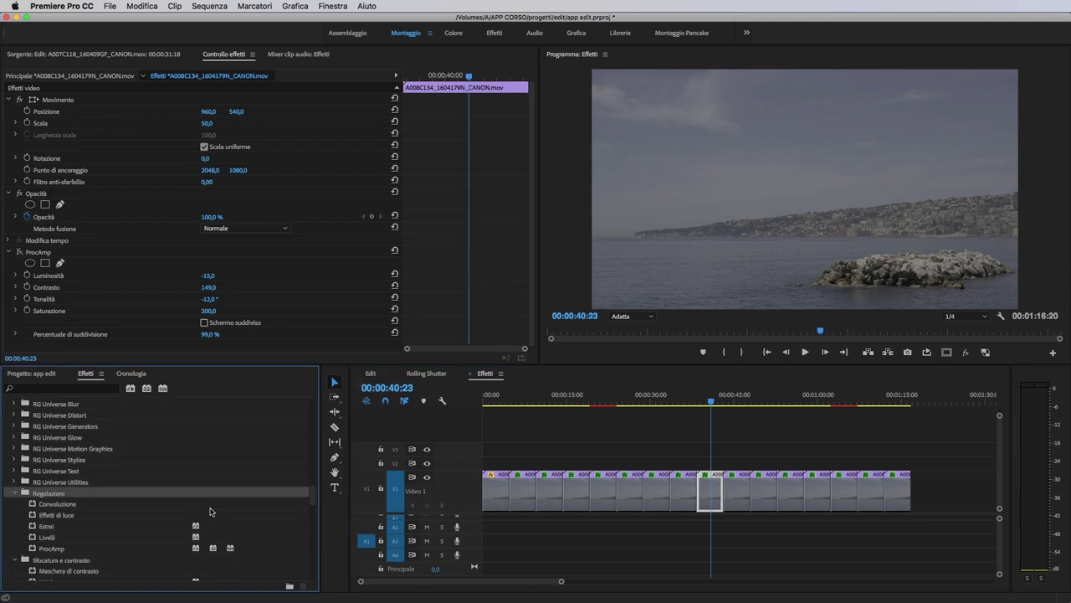
left_click(19, 251)
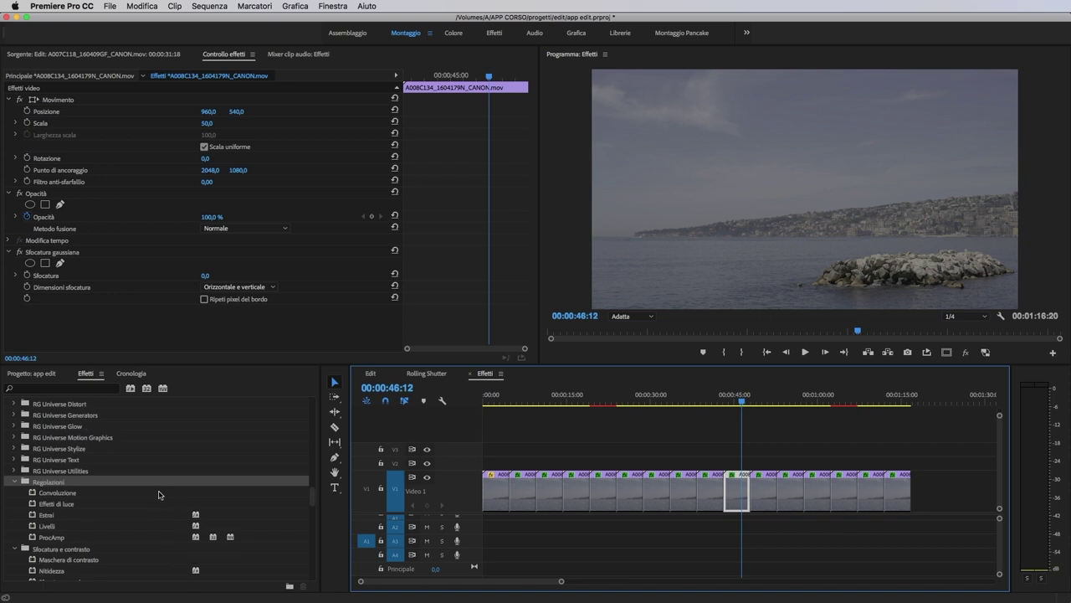
Step: Set Sfocatura gaussiana to 173 with Ripeti pixel del bordo checked
scroll(157, 494, "down", 5)
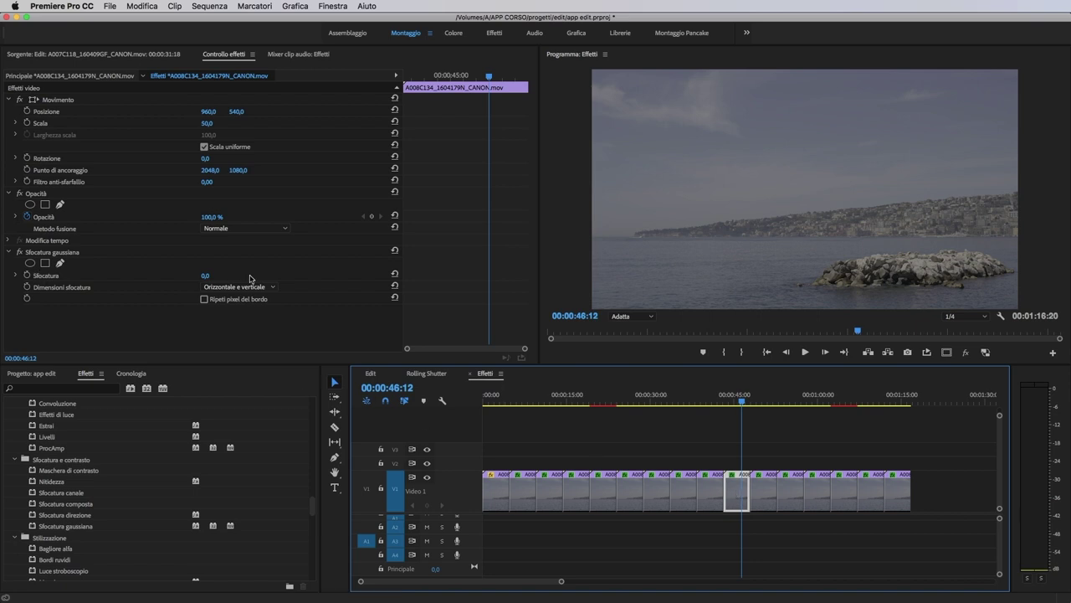
left_click_drag(207, 277, 284, 277)
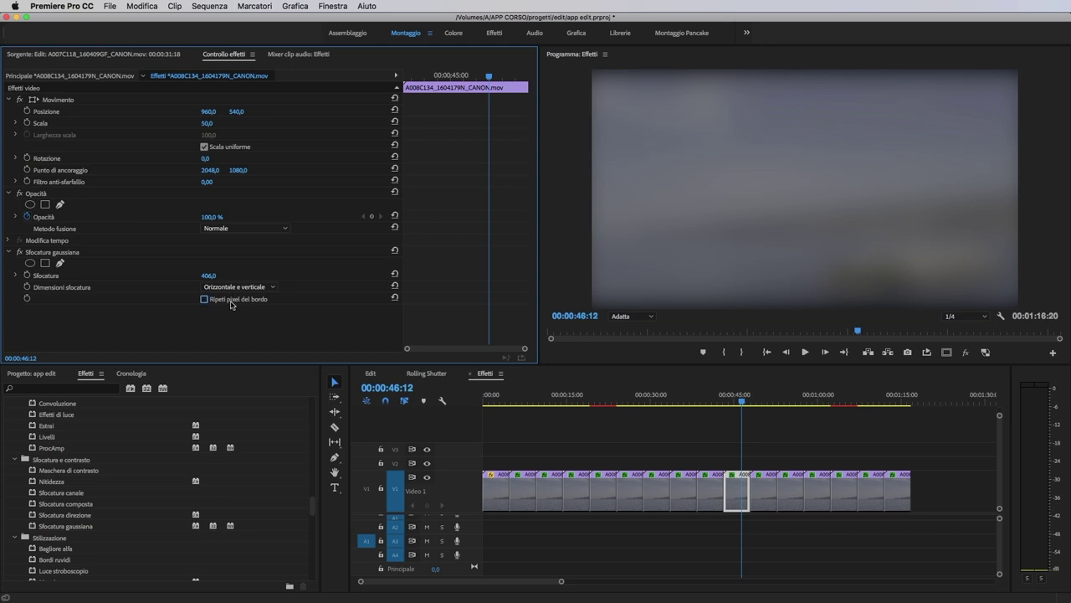
left_click(205, 299)
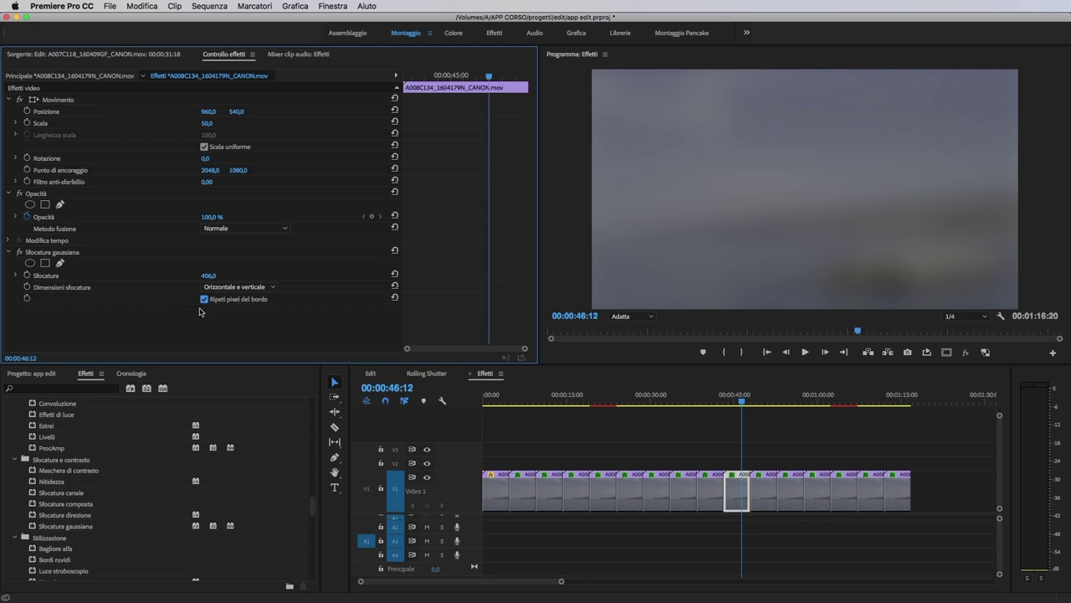
left_click_drag(209, 276, 180, 276)
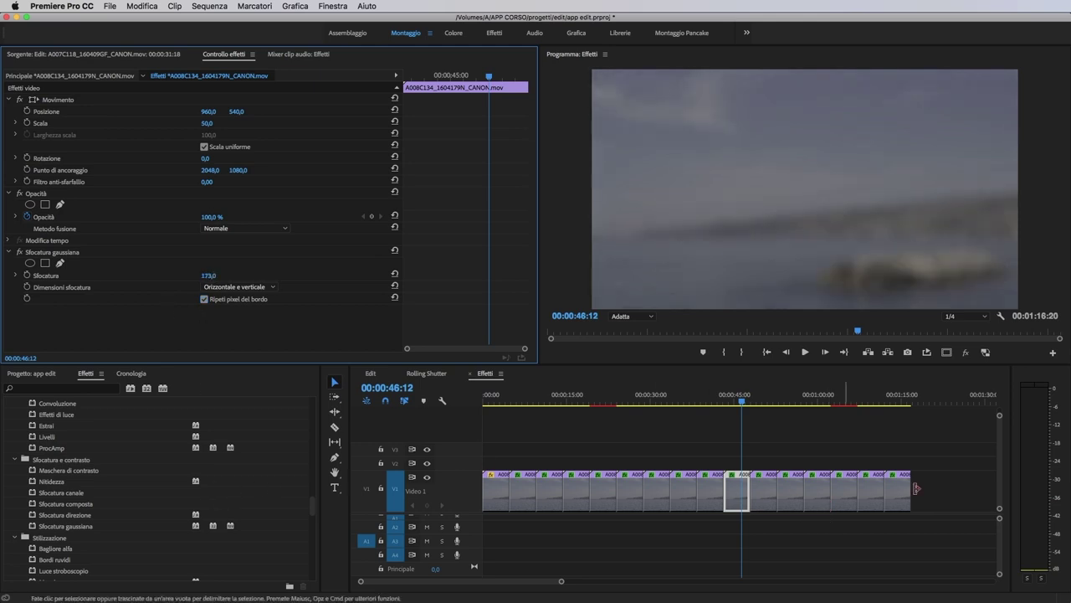
Step: Select the next clip at 00:00:50:20, which carries Mosaico
left_click(766, 394)
scroll(268, 457, "down", 4)
left_click(766, 495)
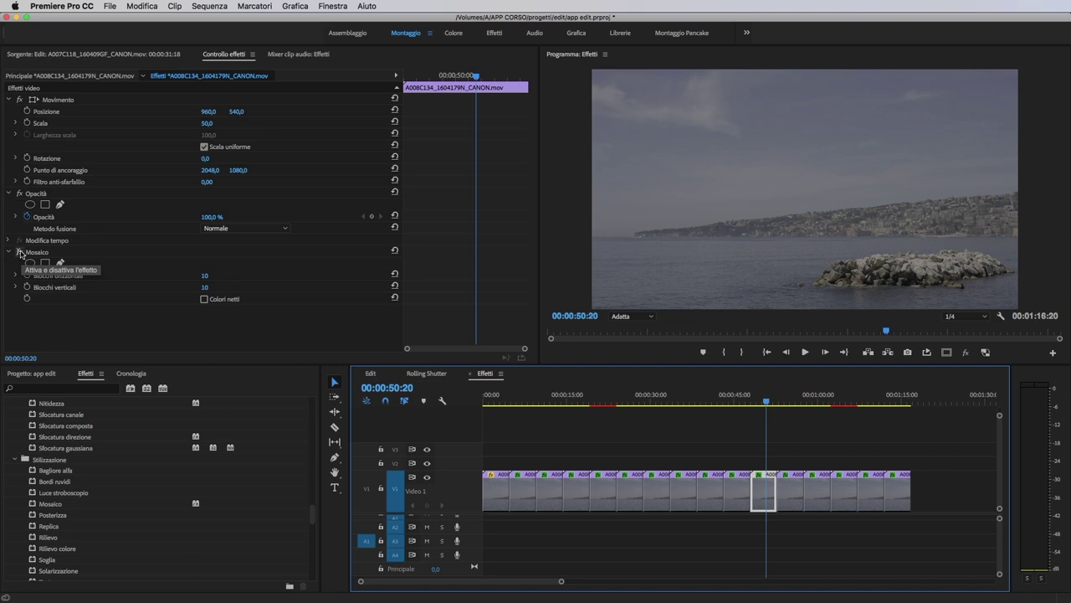
Step: Enable Mosaico with 60 horizontal and 60 vertical blocks
left_click(20, 253)
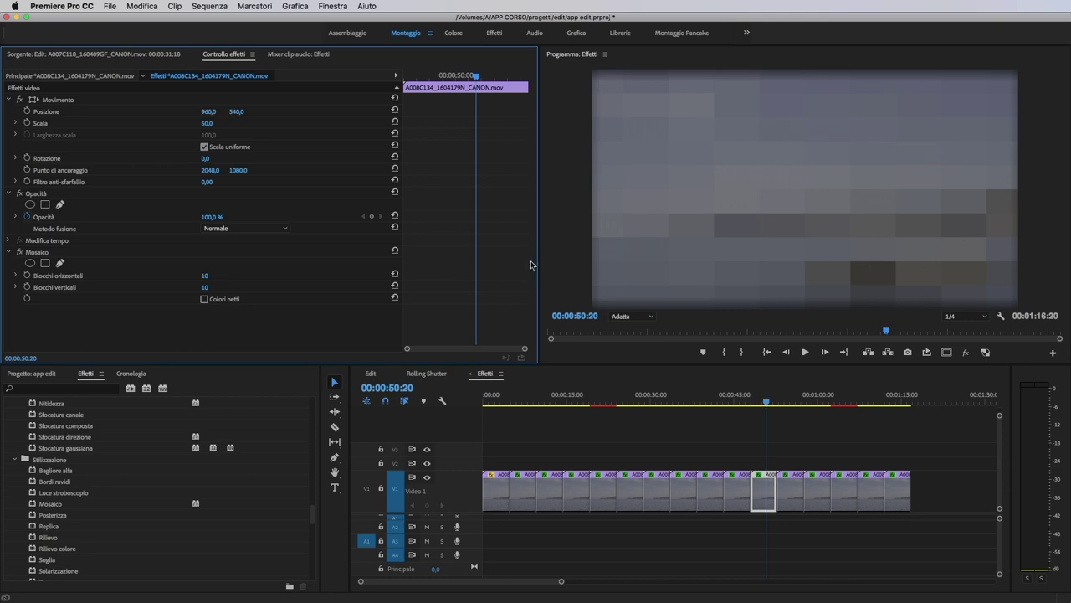
left_click(208, 275)
type("60")
key("Tab")
type("60")
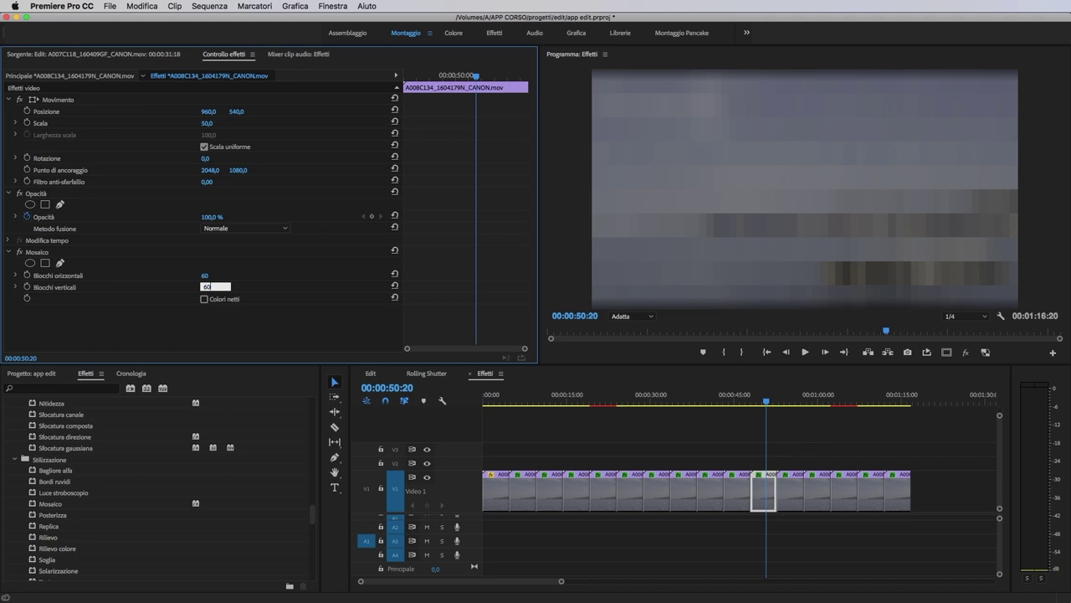
key("Return")
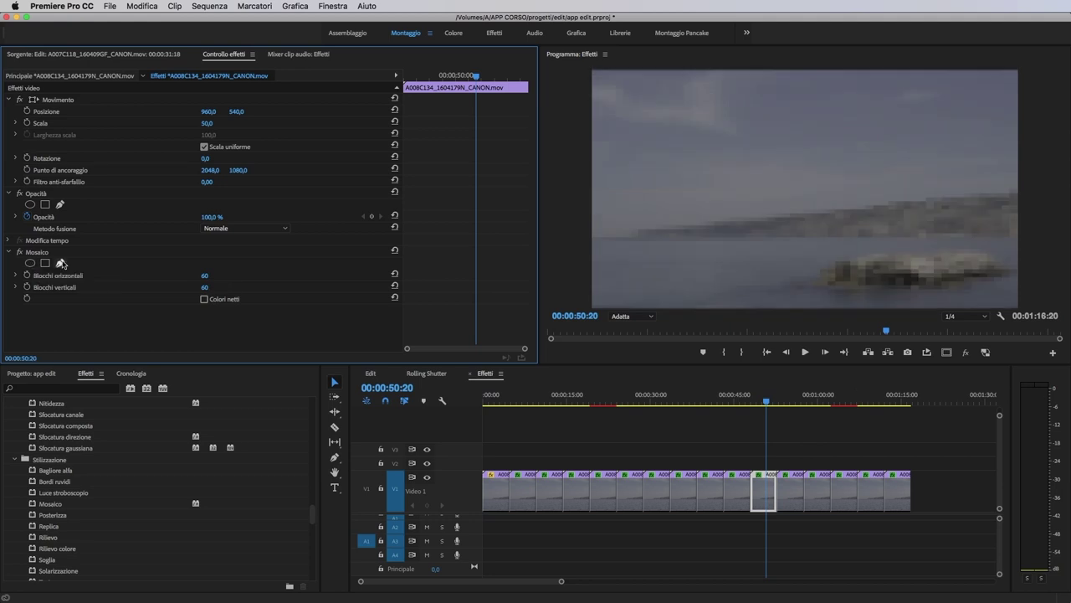
Step: Draw a closed Bezier mask around the rock to confine the mosaic
left_click(59, 263)
left_click(896, 242)
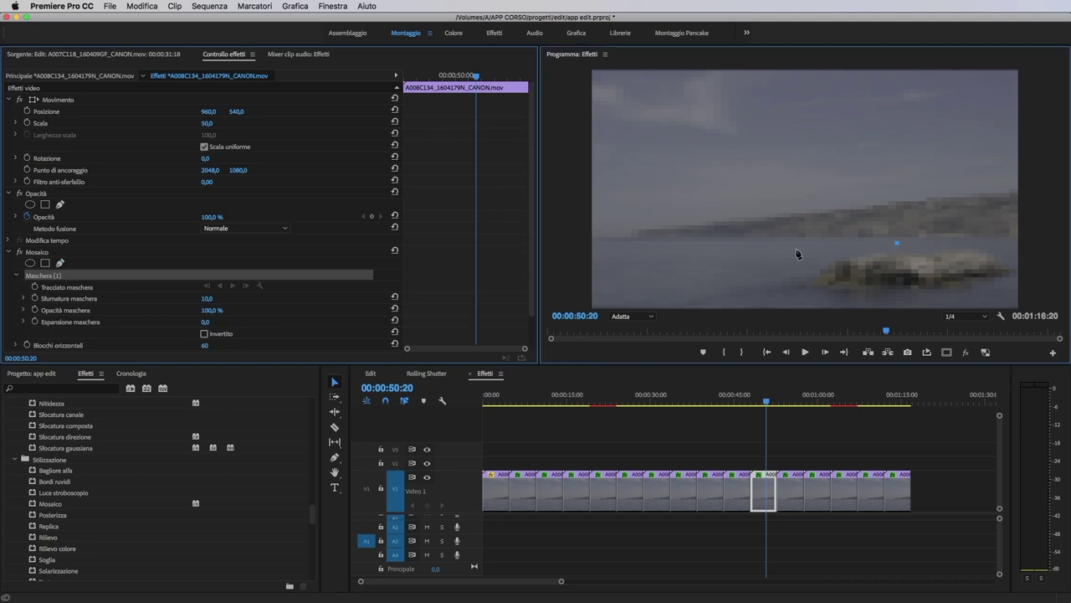
left_click_drag(795, 265, 875, 297)
left_click(968, 296)
left_click_drag(1014, 257, 993, 243)
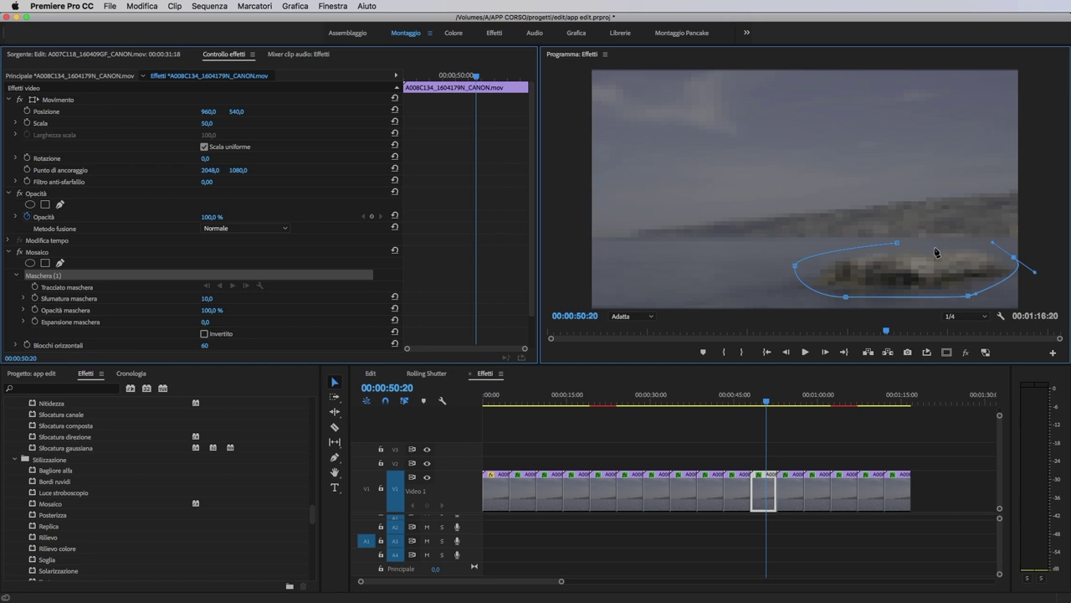
left_click(897, 243)
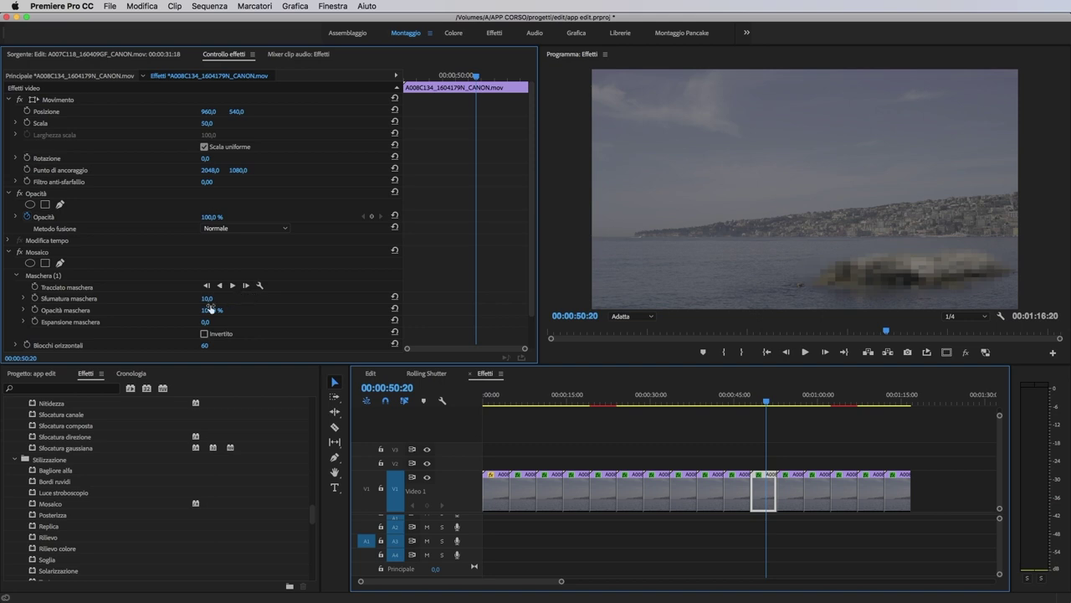
Step: Go to the 00:00:55:10 clip and preview its 12 fps Tempo di posterizzazione
left_click(792, 395)
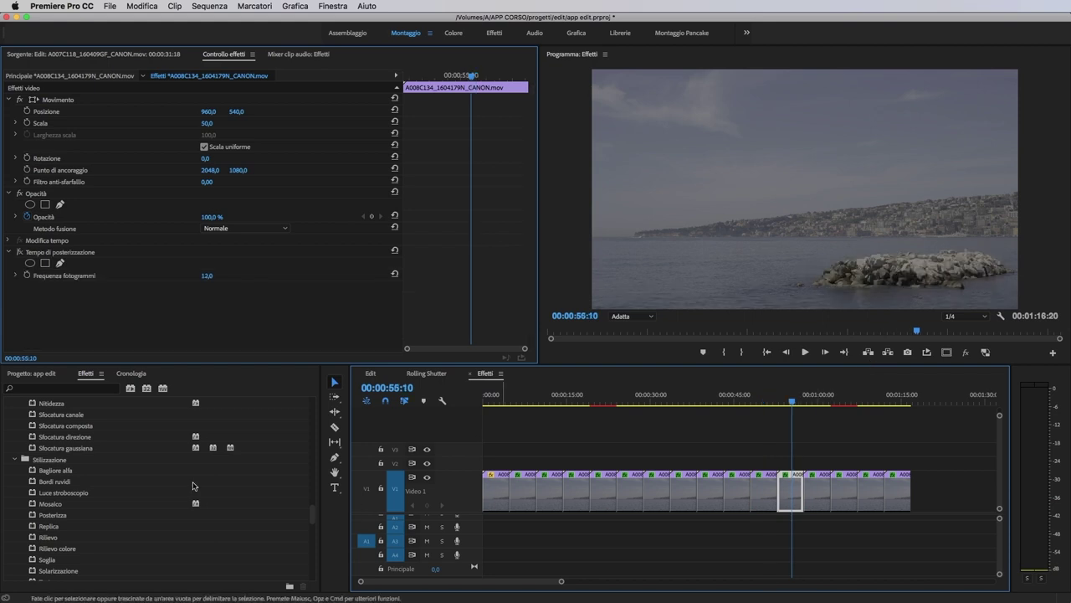
scroll(133, 473, "down", 6)
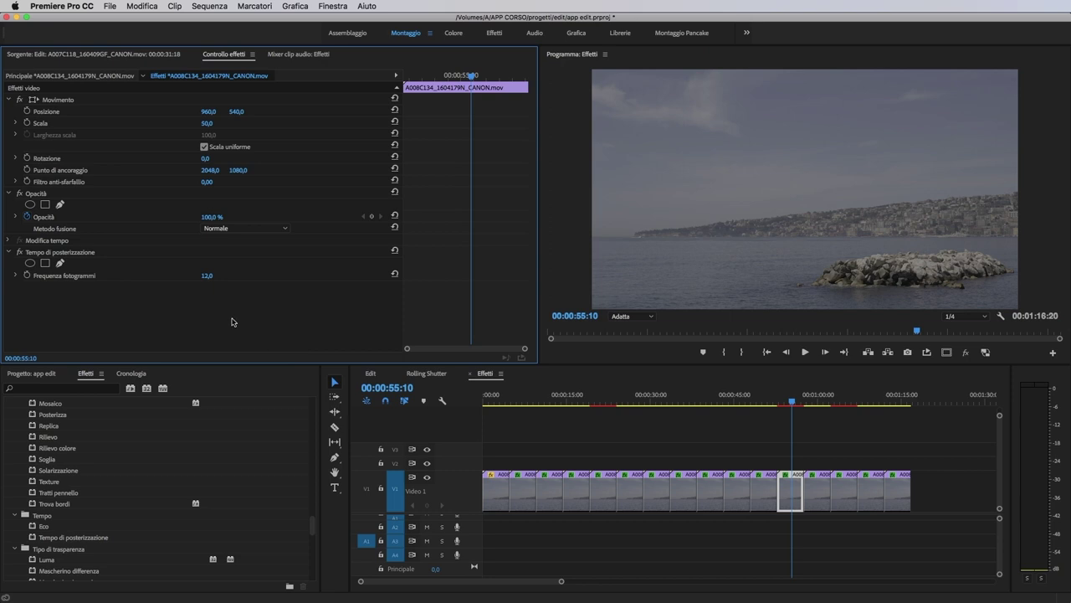
left_click(207, 276)
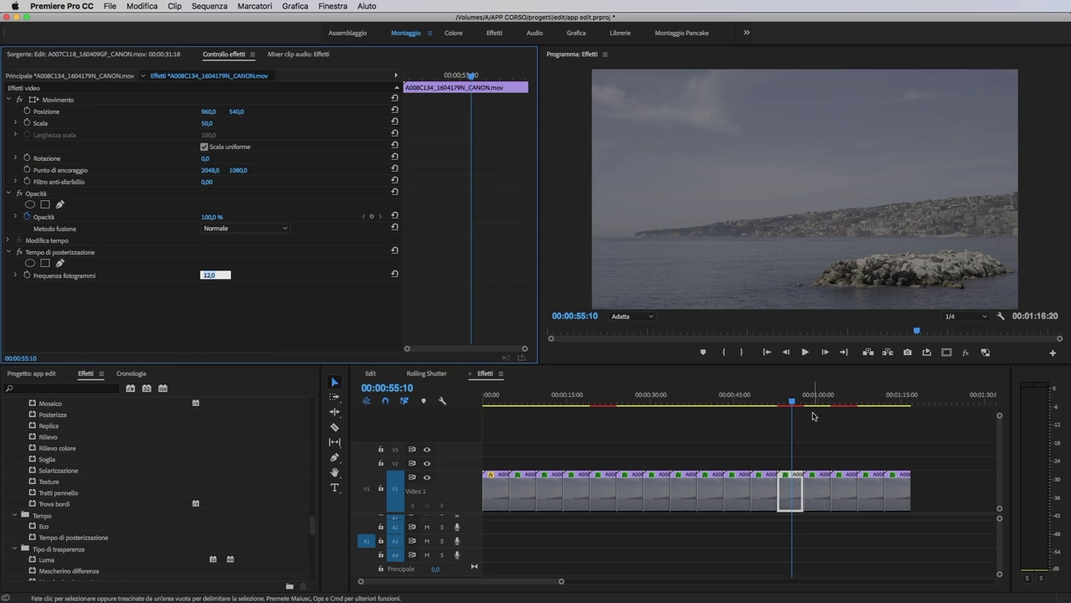
key("Return")
key("space")
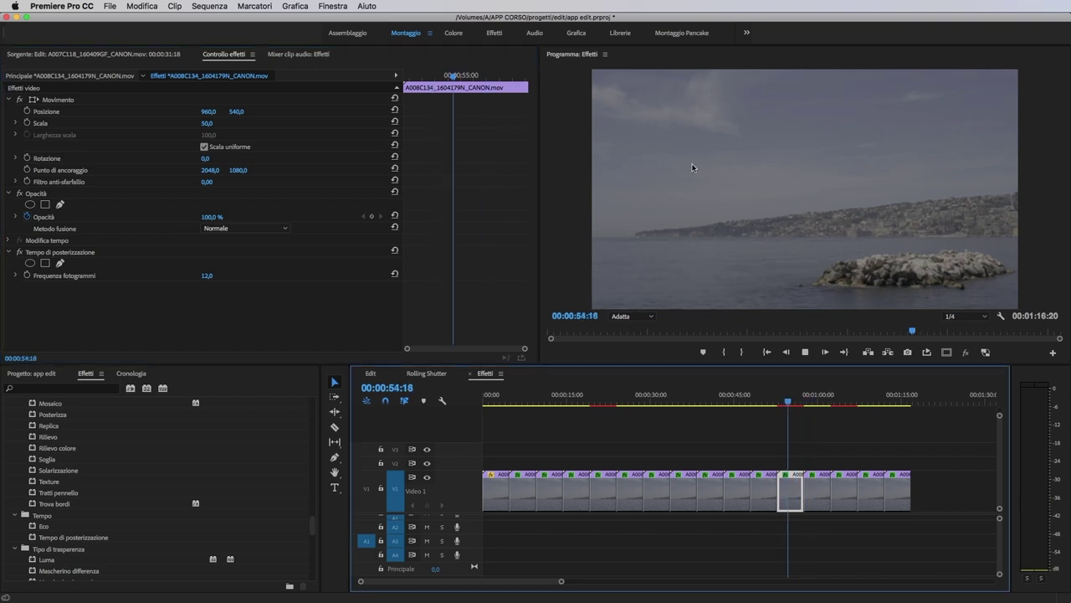
Step: Lower the posterized frame rate to 5 and preview the choppier motion
left_click(207, 277)
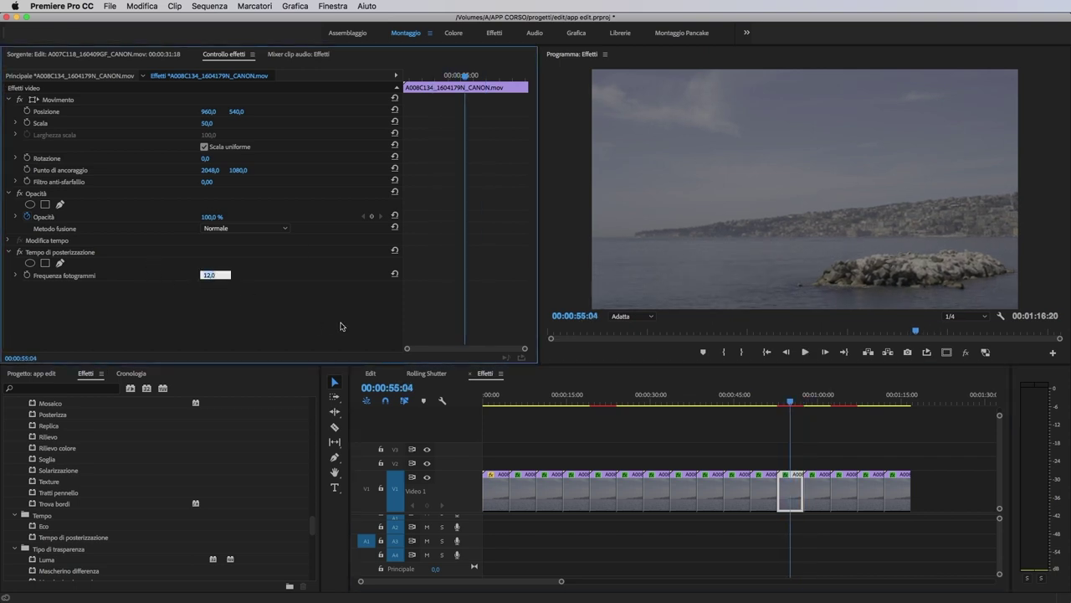
type("5")
key("Return")
key("space")
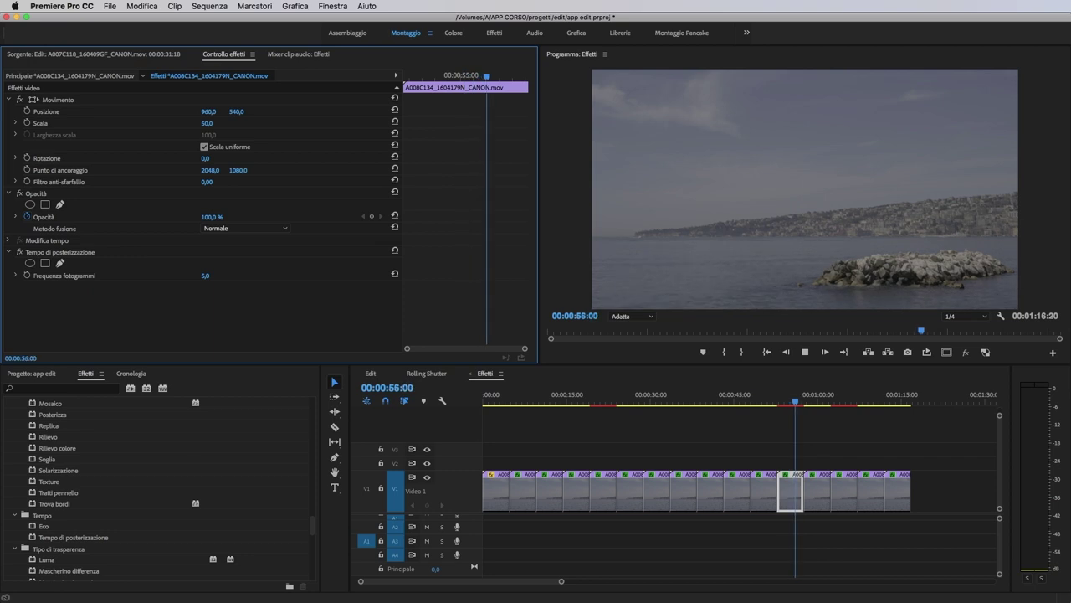
key("space")
scroll(139, 550, "down", 3)
scroll(140, 550, "down", 3)
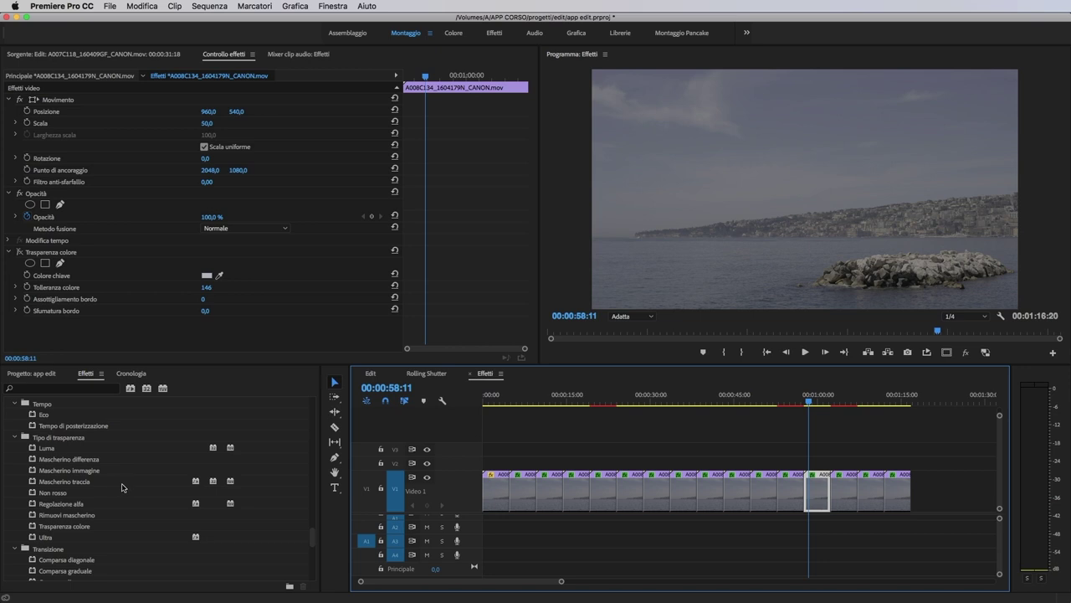
Step: Enable Trasparenza colore keying the sky colour, with softened edges and tolerance 153
left_click(19, 252)
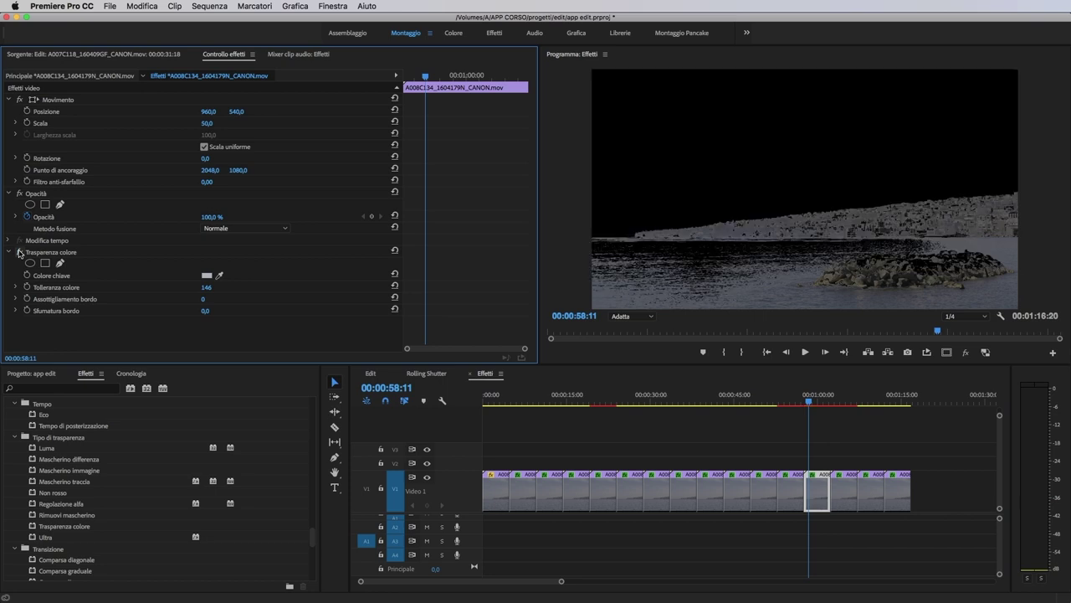
left_click_drag(220, 275, 385, 276)
left_click_drag(223, 273, 768, 153)
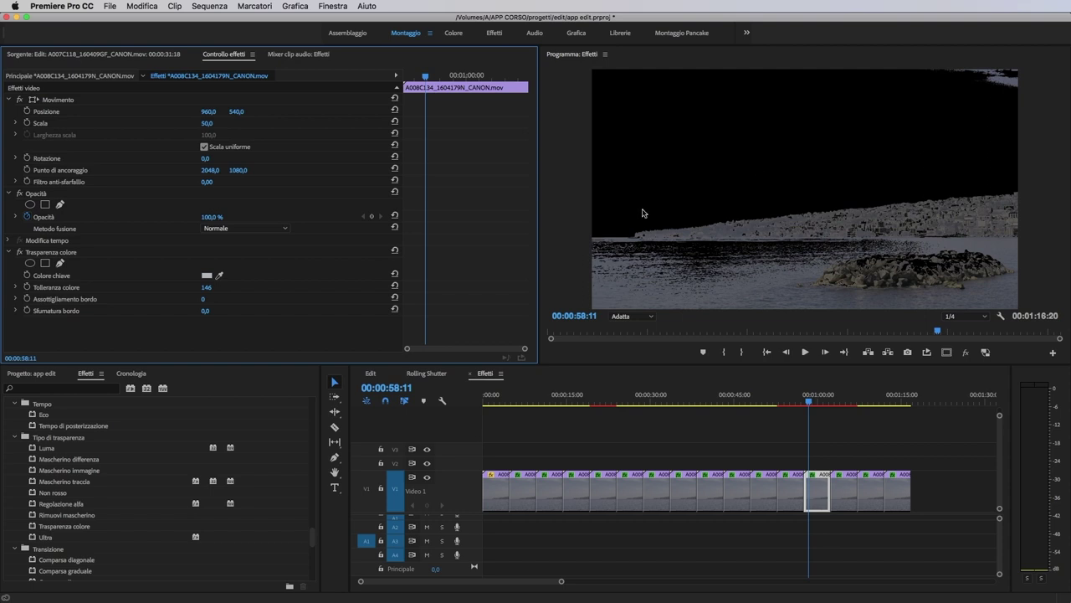
left_click_drag(205, 310, 228, 310)
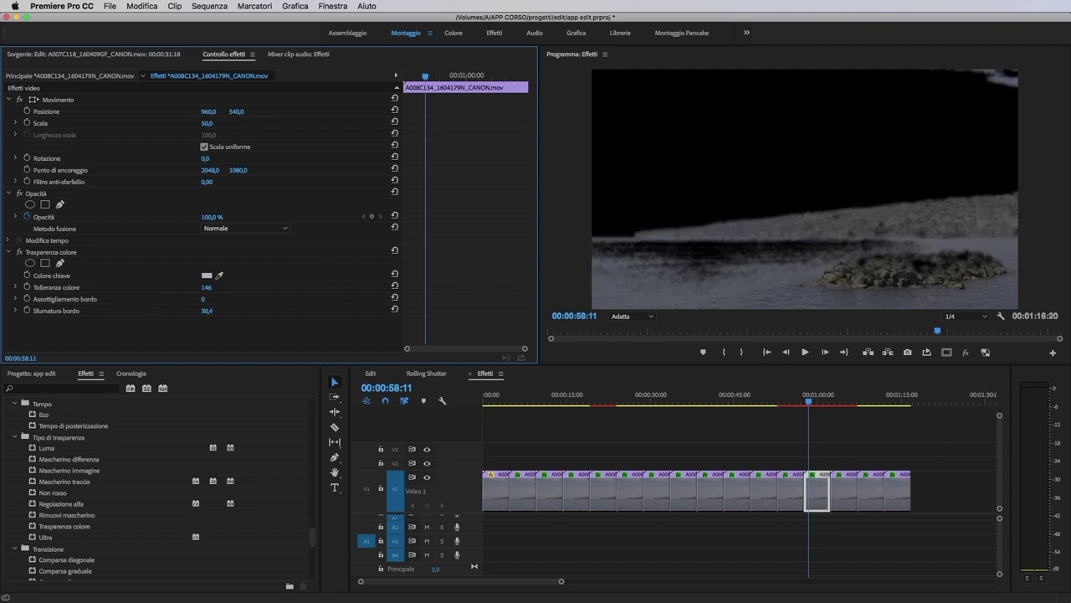
left_click_drag(206, 287, 211, 287)
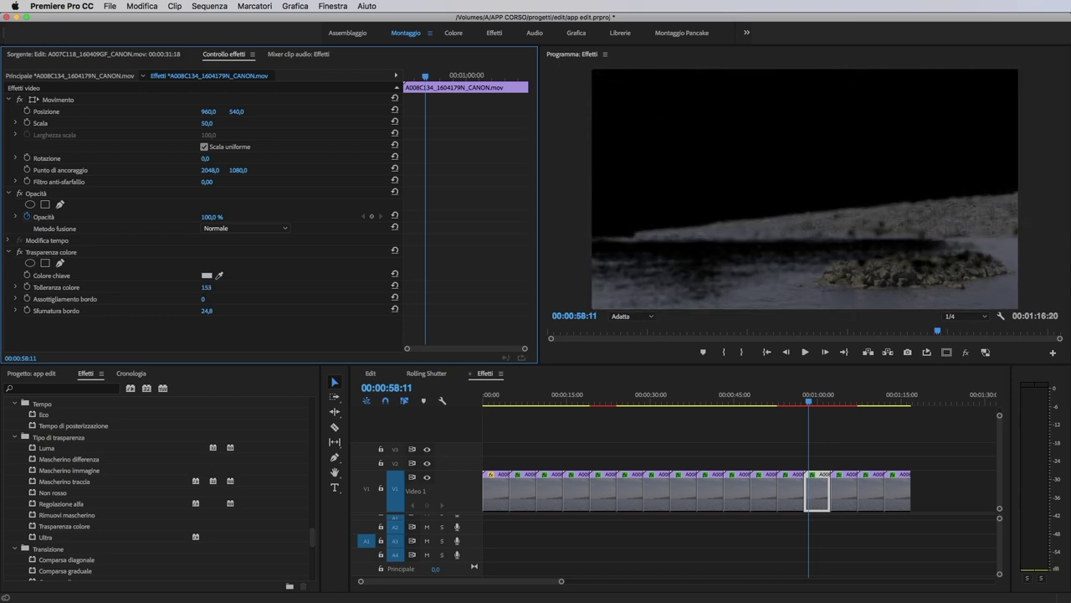
Step: Select the 00:01:04:05 clip to show its Veneziane settings
left_click(842, 398)
scroll(166, 507, "down", 3)
left_click(81, 493)
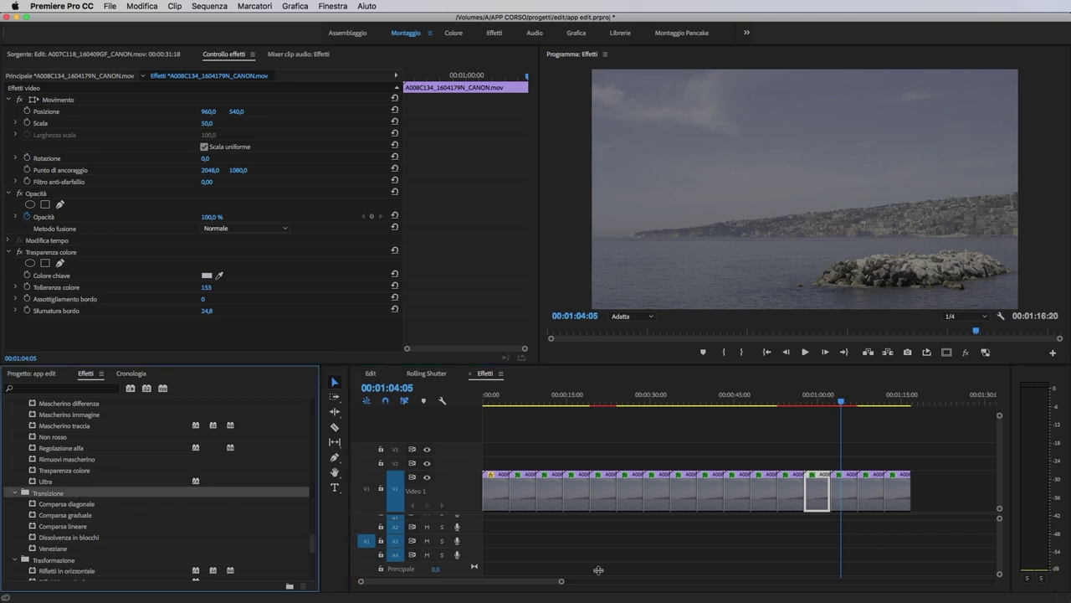
left_click(845, 502)
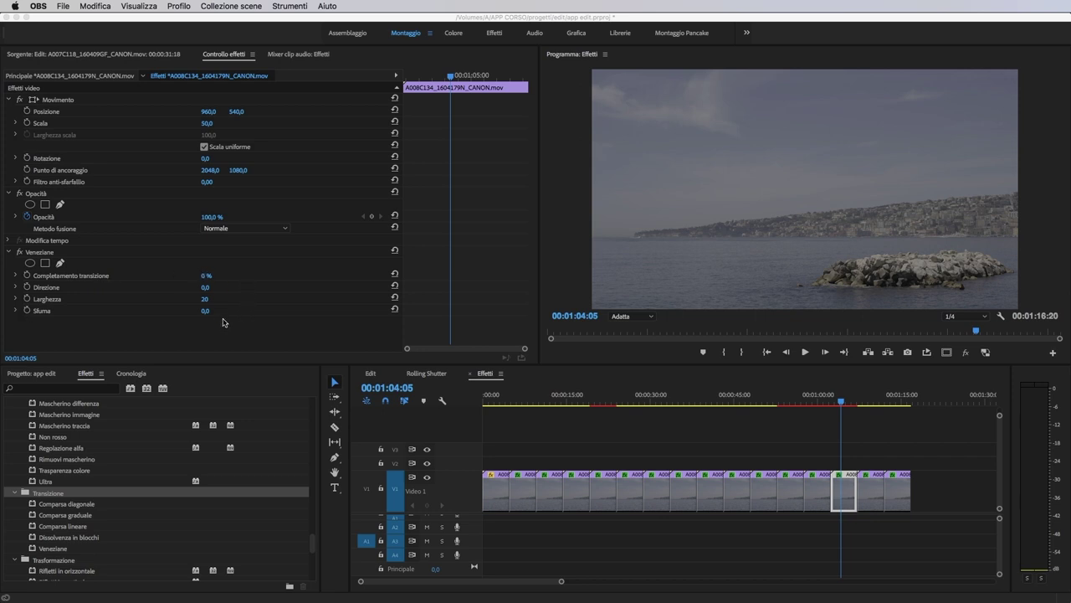
Step: Set Veneziane width to 500, testing completion values before returning it to 0%
left_click(205, 278)
mouse_move(203, 280)
left_mouse_down()
mouse_move(228, 280)
mouse_move(217, 279)
left_mouse_up()
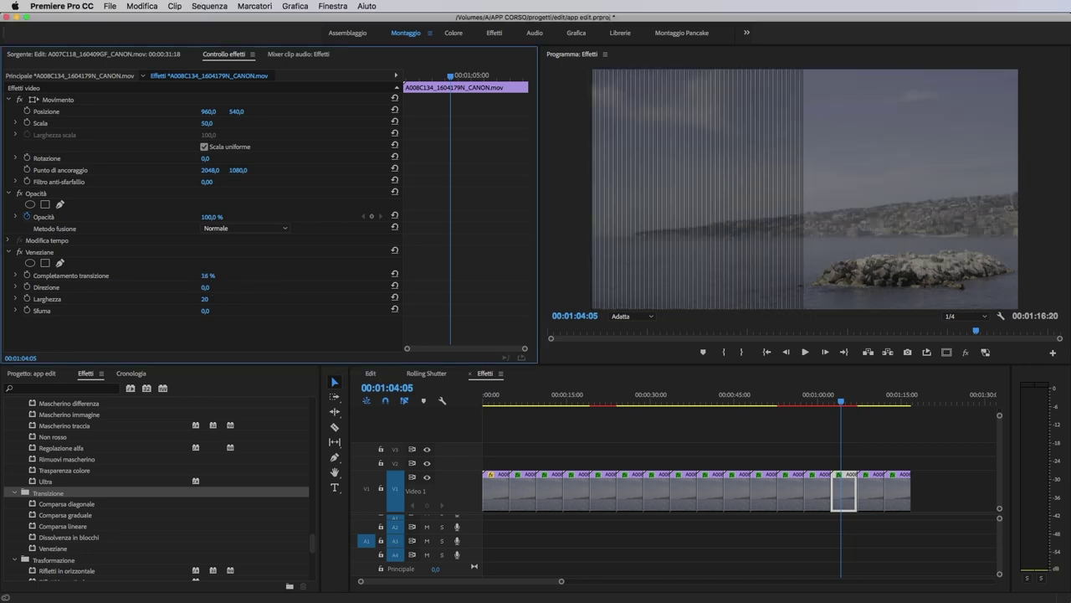
left_click(205, 301)
type("20")
type("0")
key("Return")
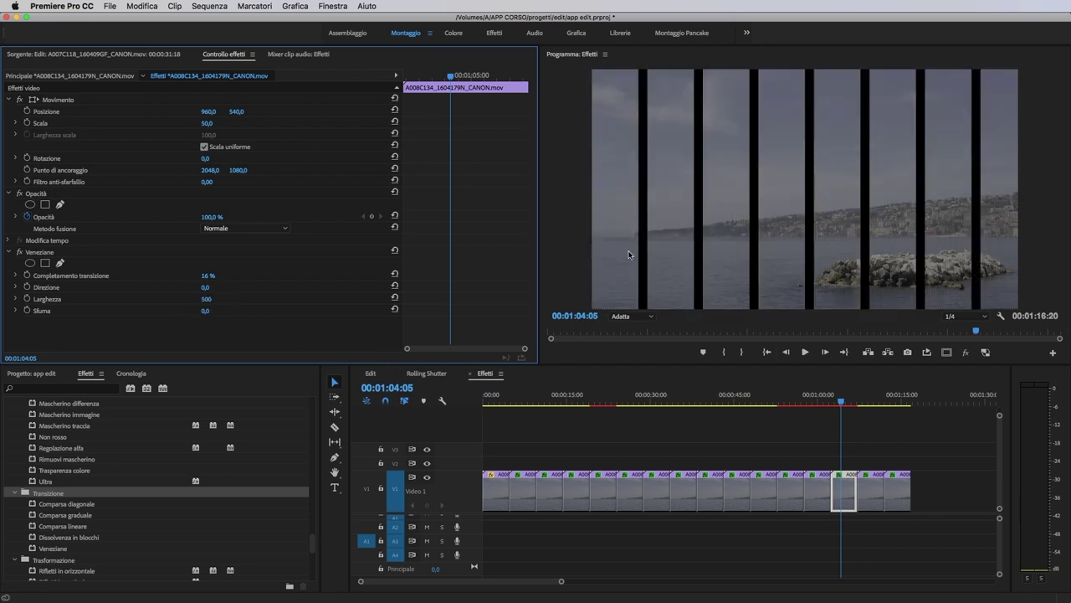
mouse_move(206, 279)
left_mouse_down()
mouse_move(281, 279)
mouse_move(196, 279)
left_mouse_up()
scroll(162, 474, "down", 5)
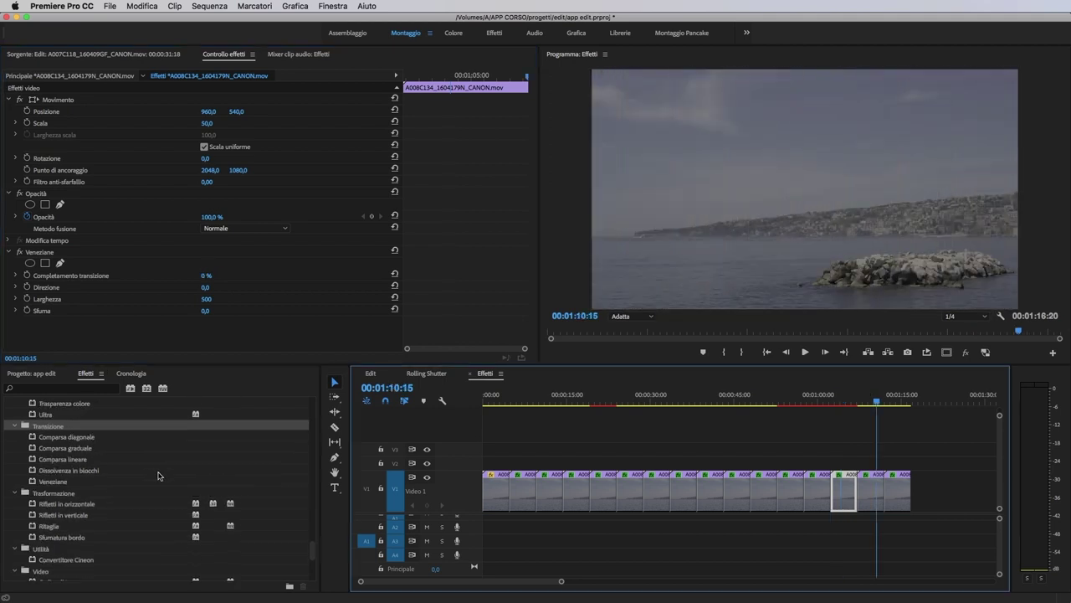
Step: Crop the Ritaglia clip 18 % from the top and feather its cropped edges
left_click(863, 494)
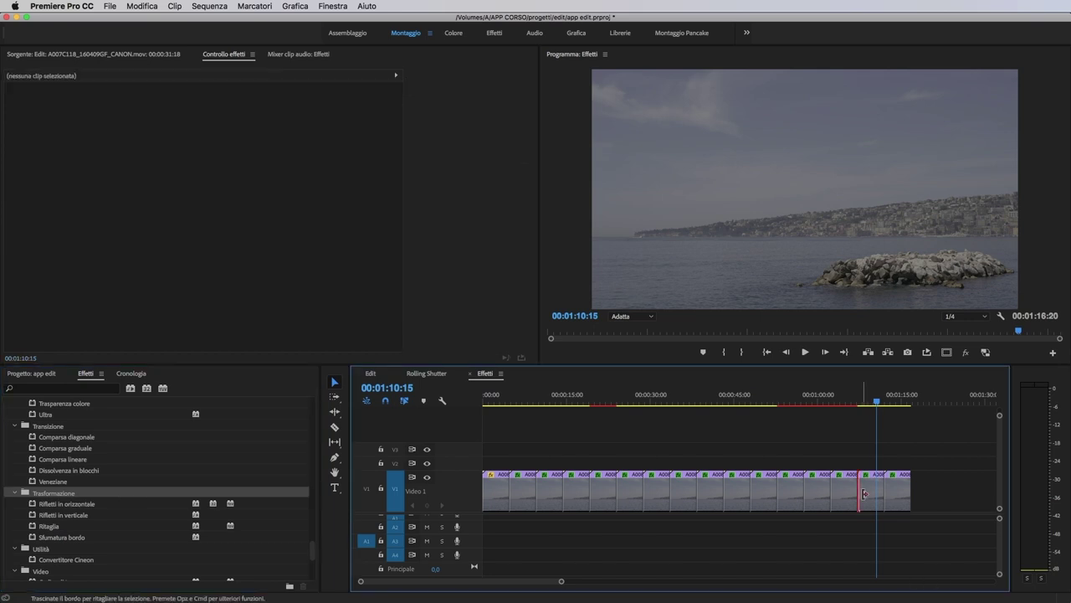
left_click(875, 502)
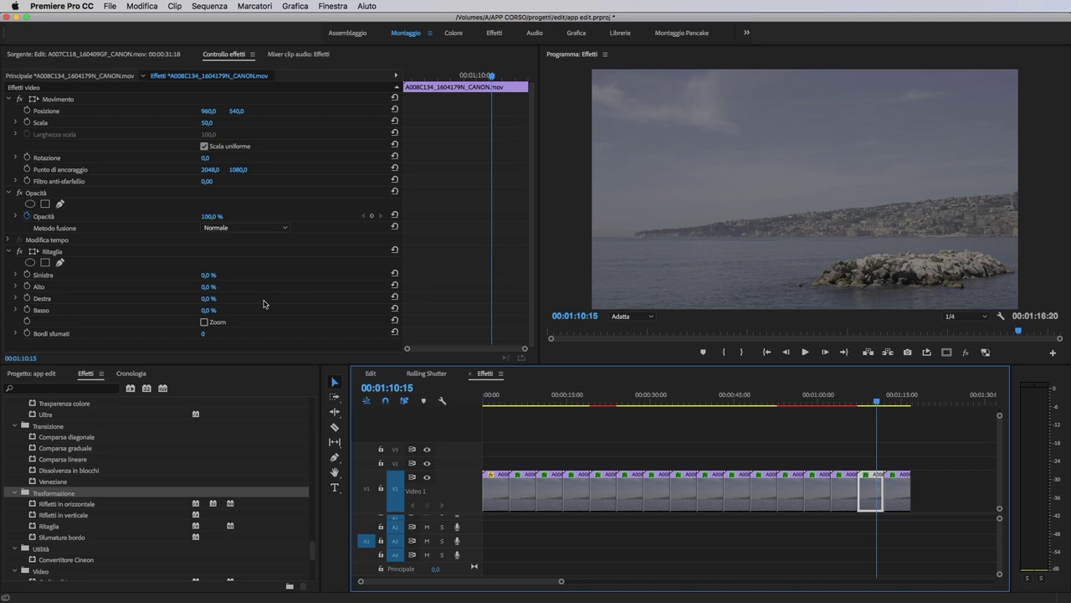
left_click_drag(206, 286, 243, 298)
left_click(209, 311)
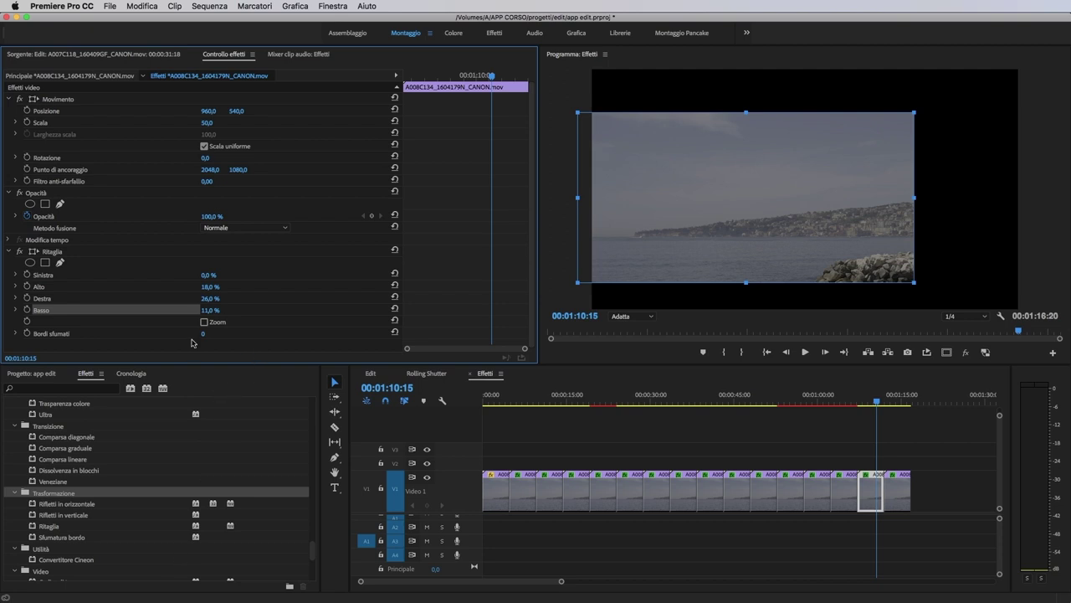
left_click_drag(203, 333, 257, 333)
left_click(896, 395)
scroll(109, 505, "down", 4)
Step: Turn on the Codice di tempo overlay and move its Posizione toward the top-left
scroll(25, 486, "down", 2)
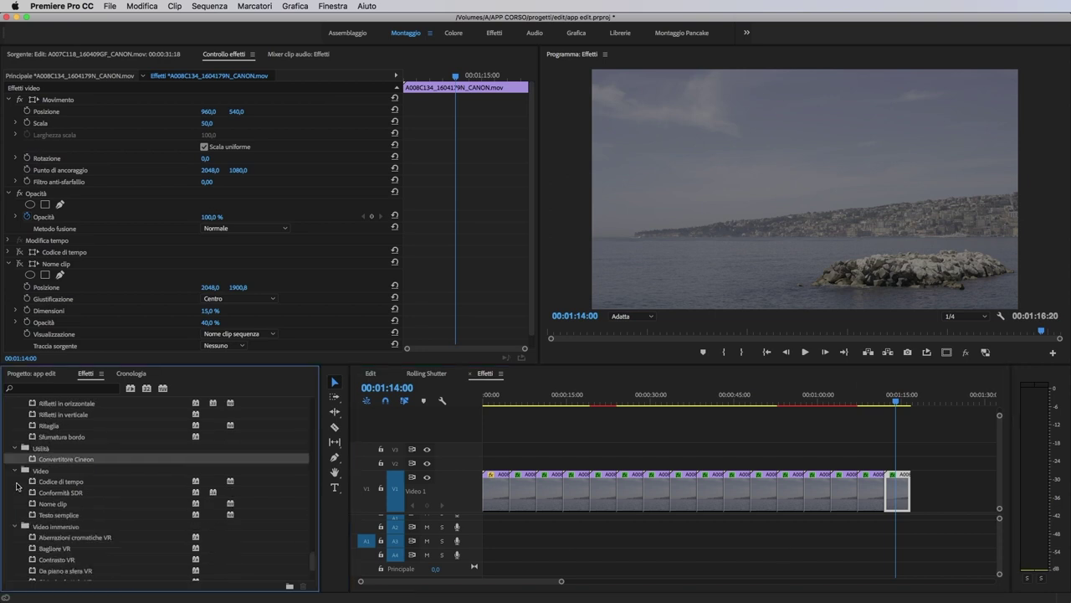
left_click(52, 472)
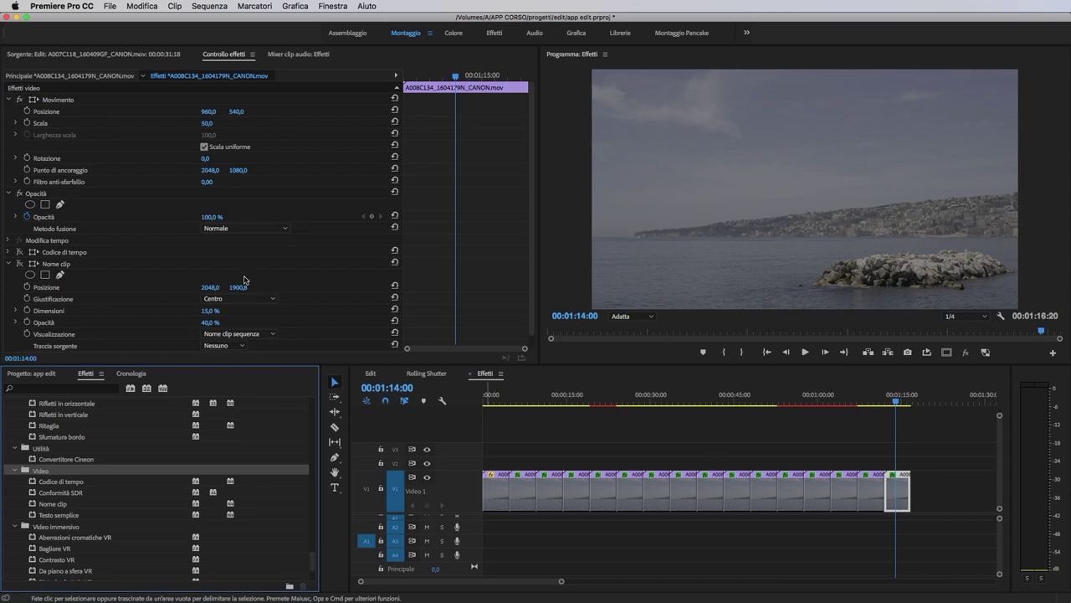
scroll(160, 269, "down", 1)
left_click(20, 240)
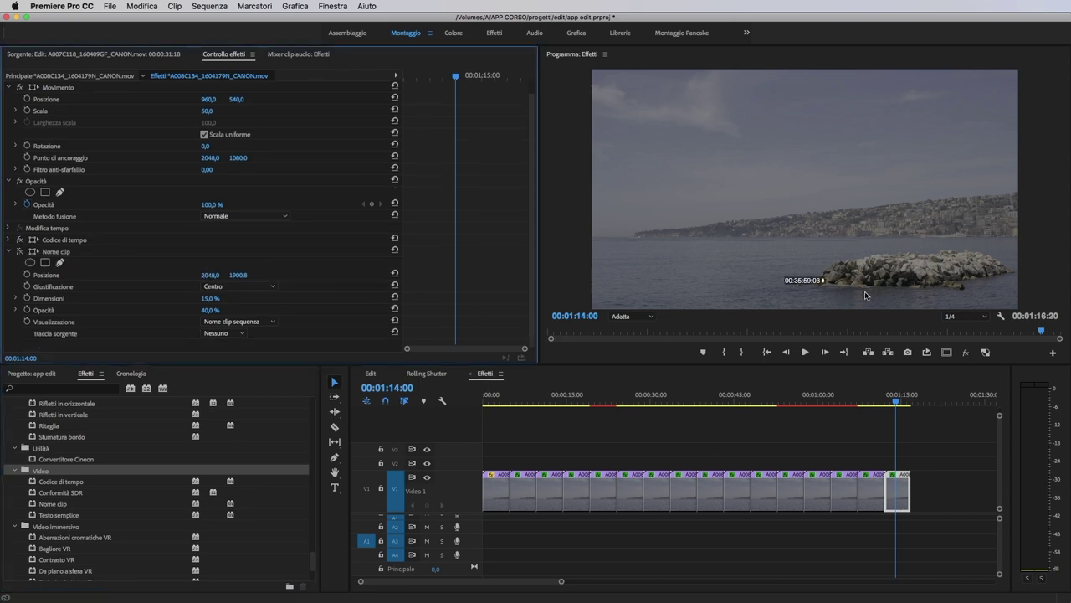
left_click(7, 240)
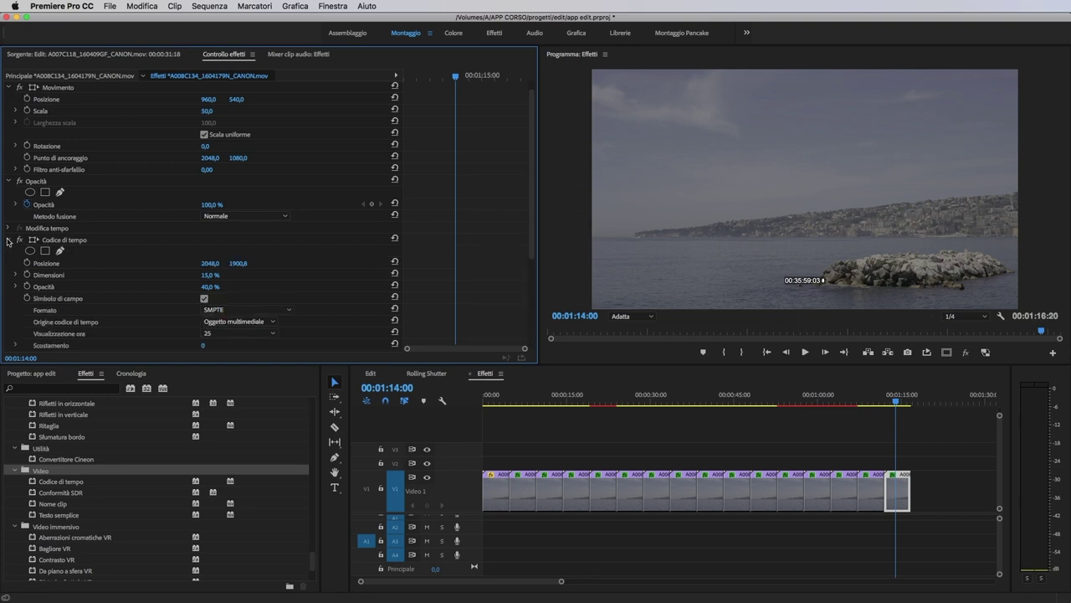
mouse_move(239, 263)
left_mouse_down()
mouse_move(176, 262)
mouse_move(252, 274)
left_mouse_up()
Step: Set the timecode's Origine codice di tempo to Oggetto multimediale
left_click(259, 323)
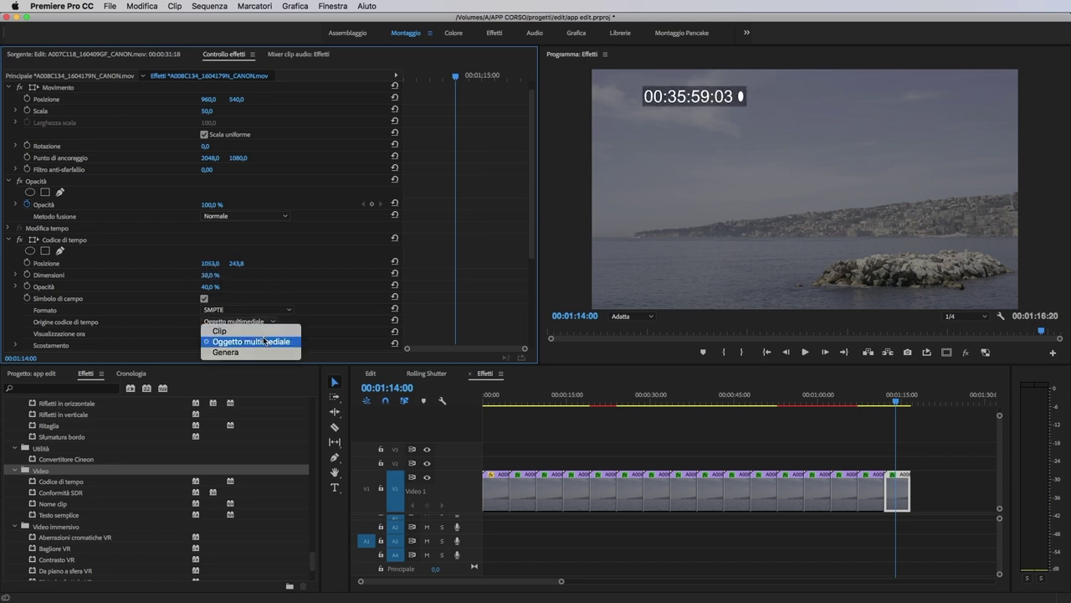
left_click(274, 352)
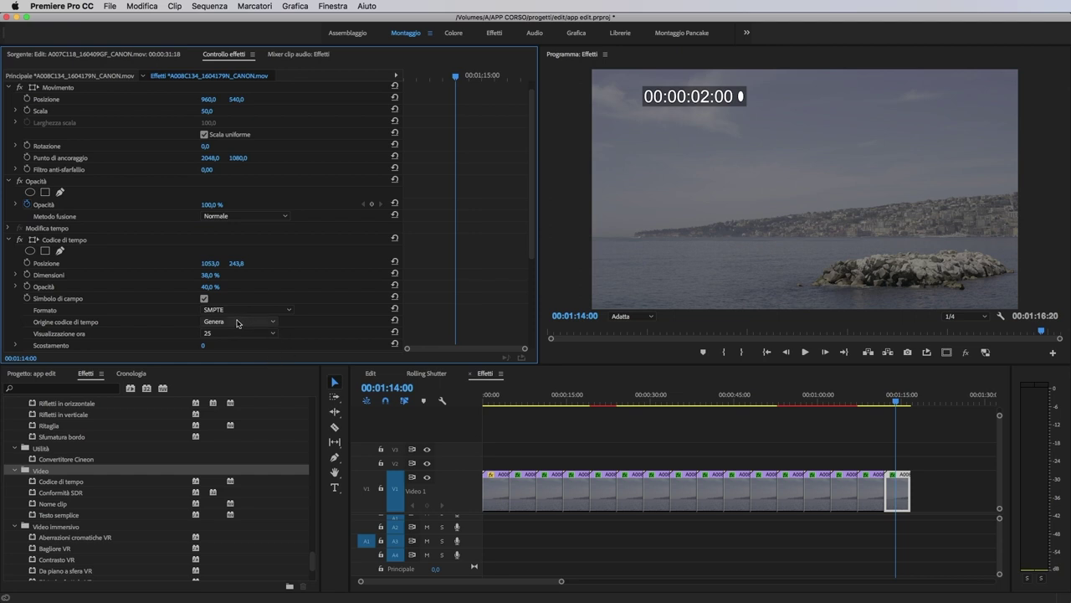
left_click(240, 332)
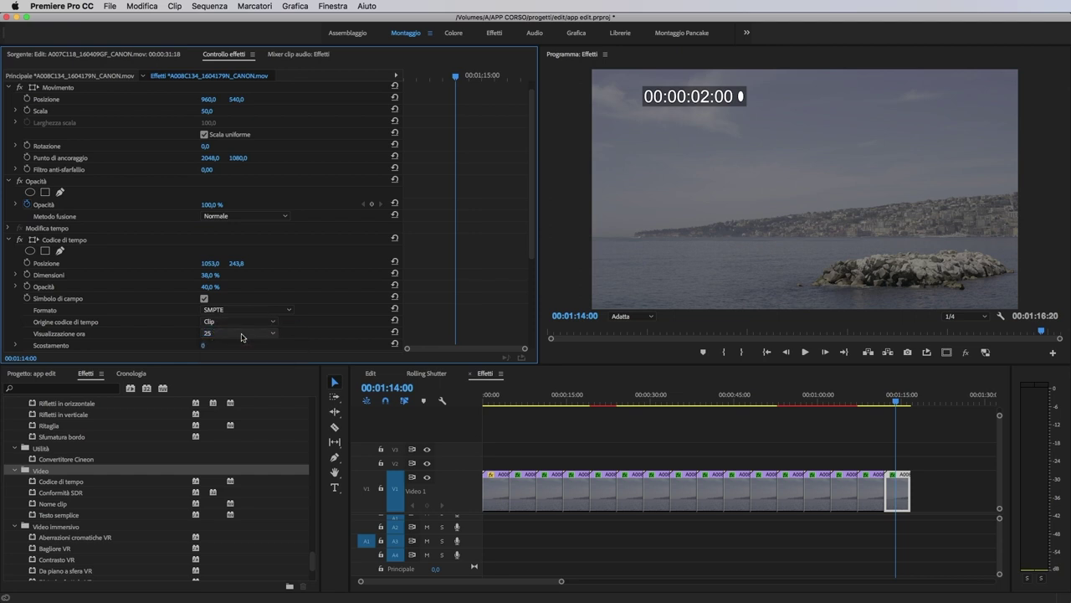
left_click(241, 322)
left_click(244, 340)
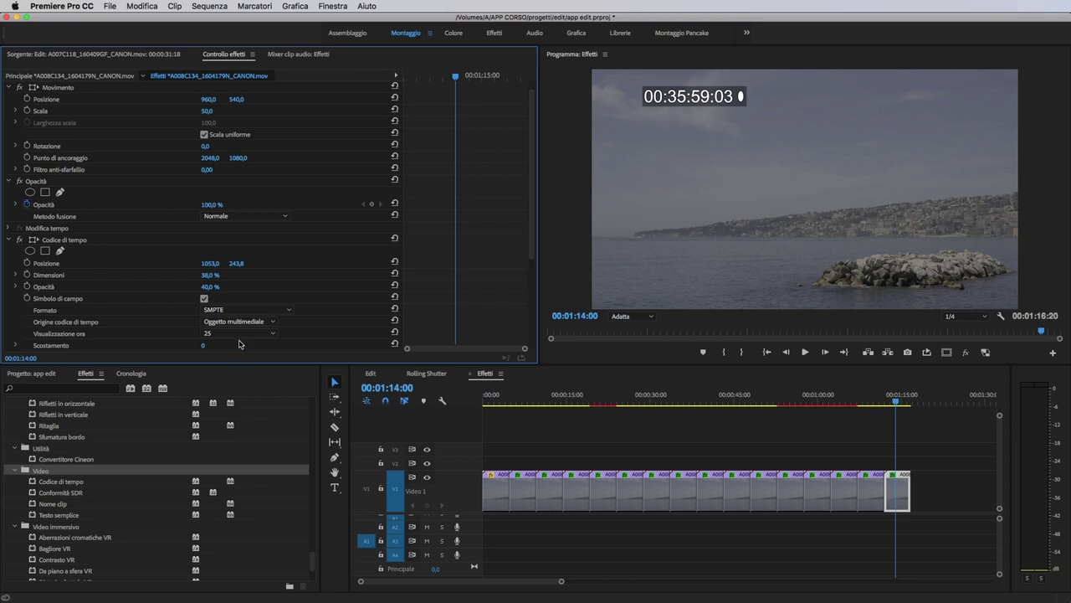
scroll(238, 339, "down", 1)
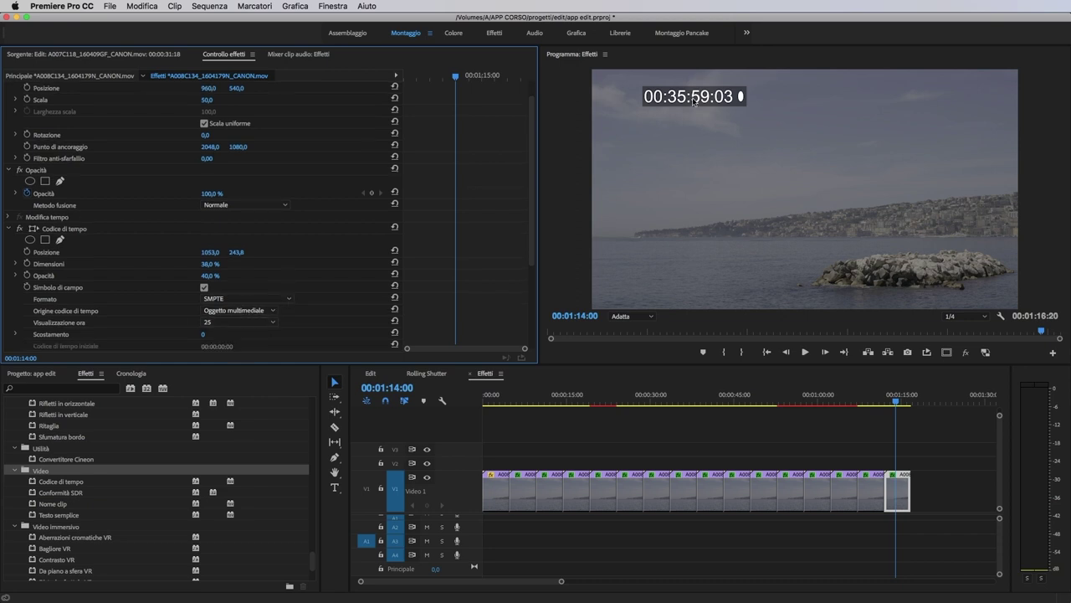
scroll(333, 327, "down", 5)
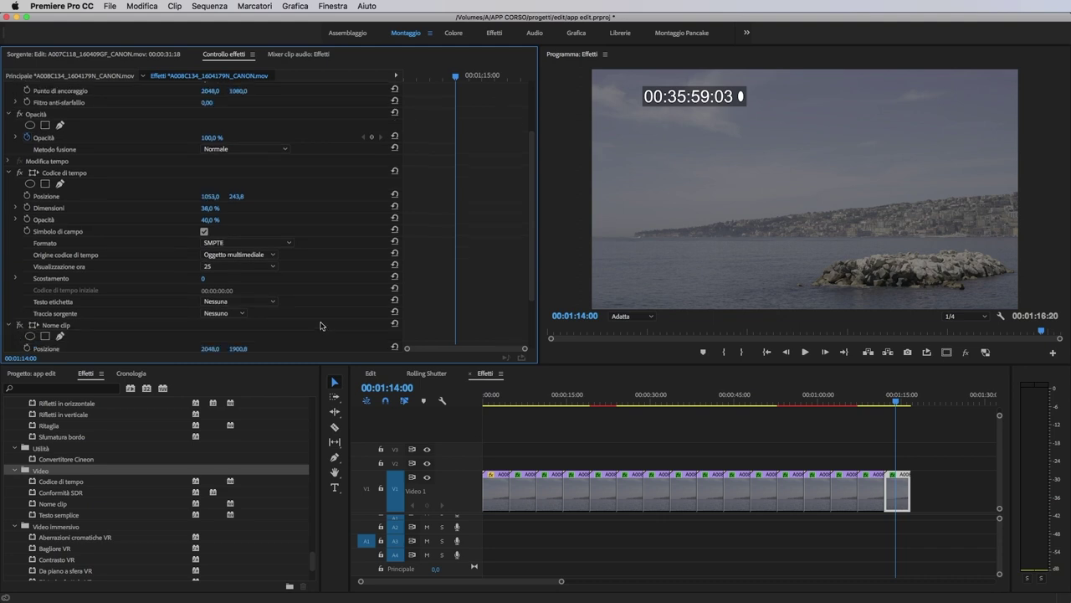
scroll(320, 310, "down", 4)
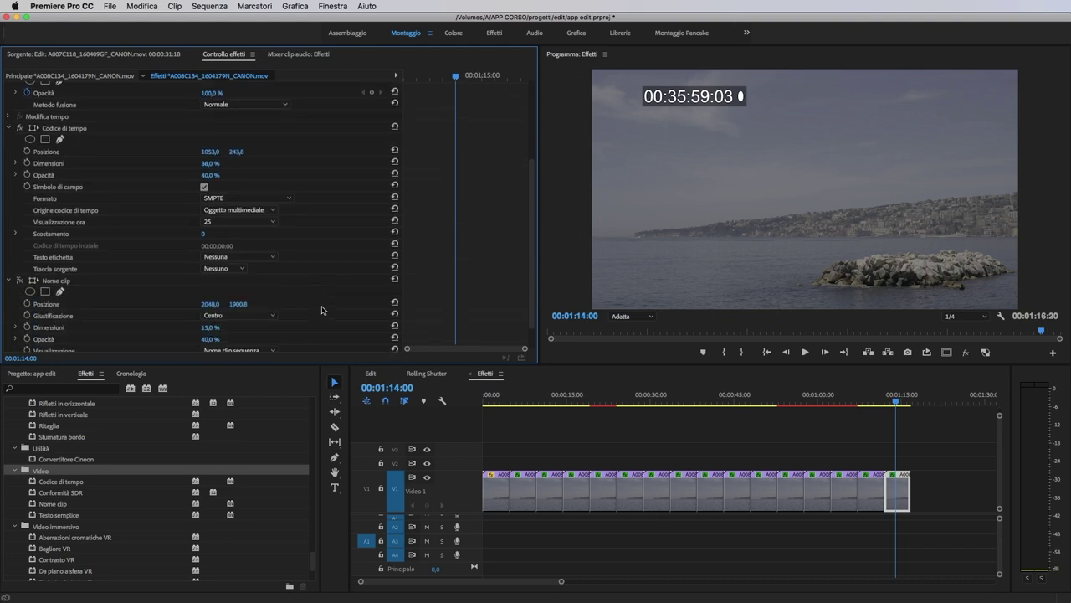
scroll(320, 309, "down", 3)
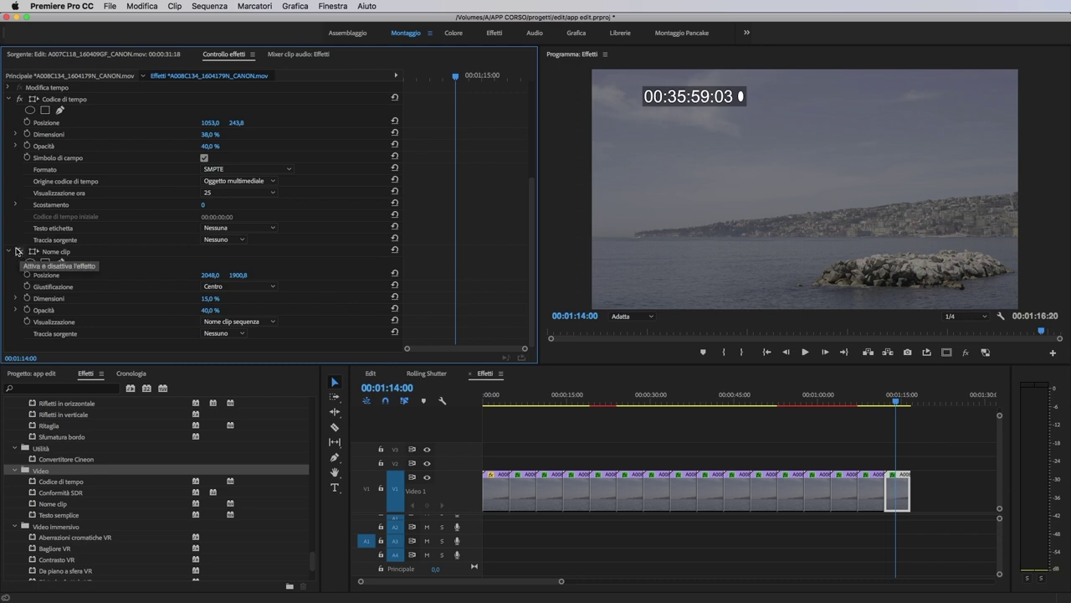
Step: Re-enable the Nome clip overlay and enlarge its Dimensioni to 31,3 %
left_click(19, 253)
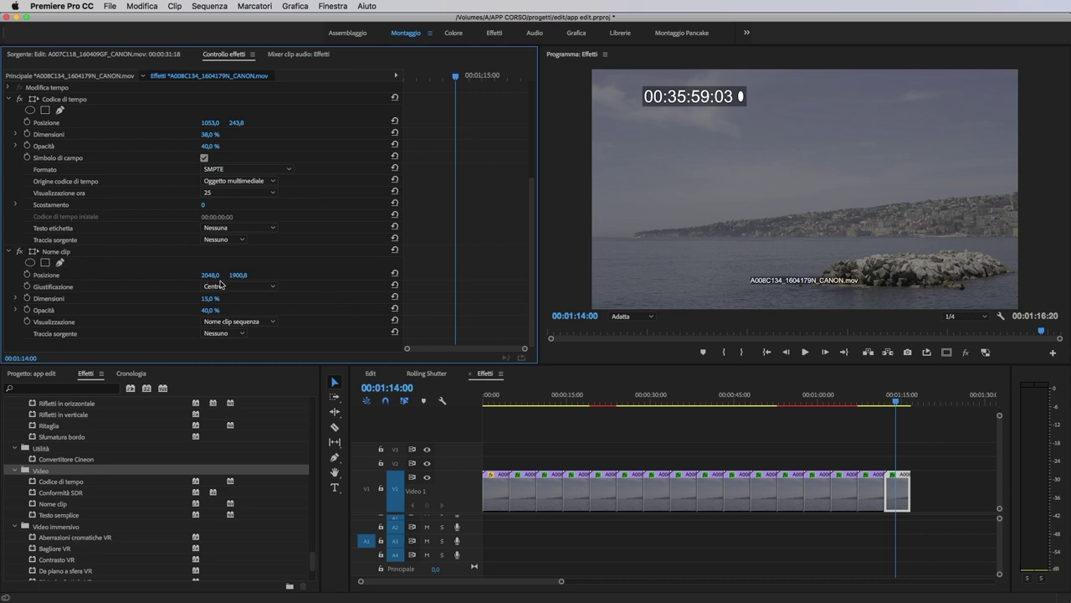
left_click_drag(204, 299, 562, 435)
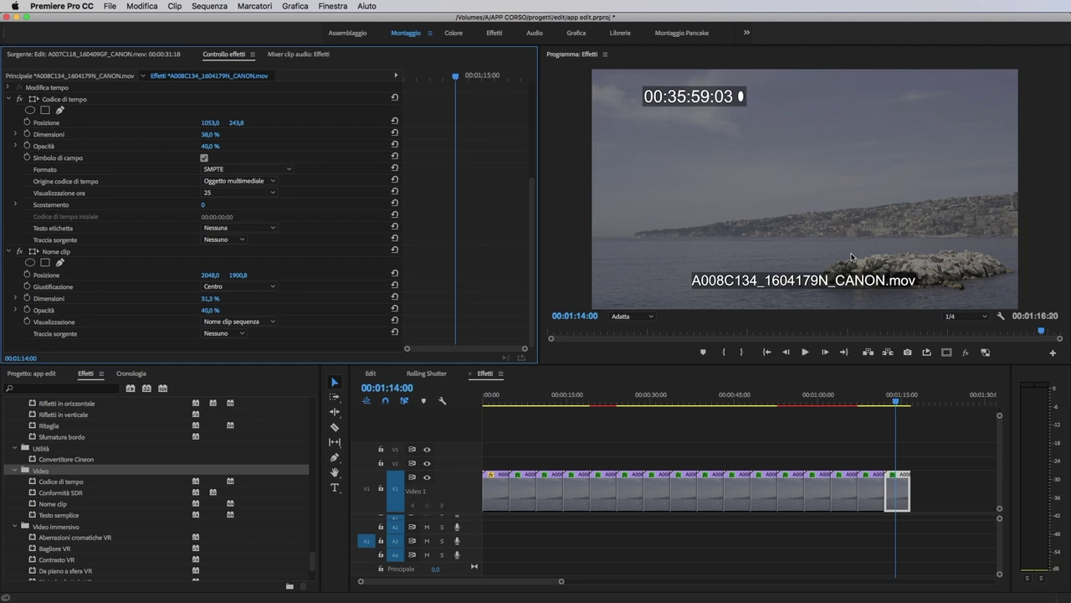
scroll(148, 510, "down", 2)
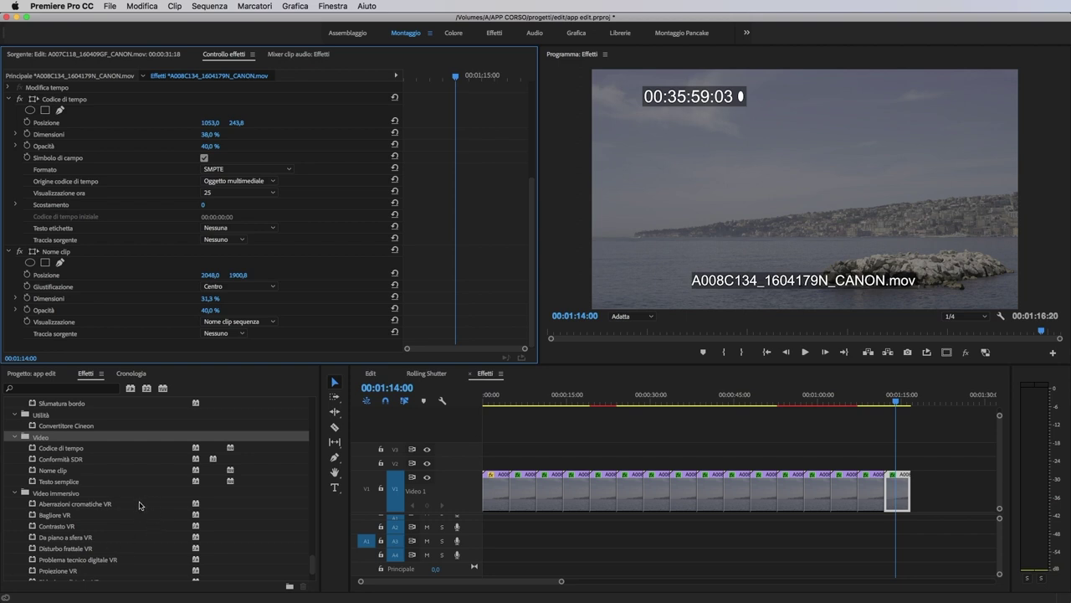
scroll(138, 507, "down", 2)
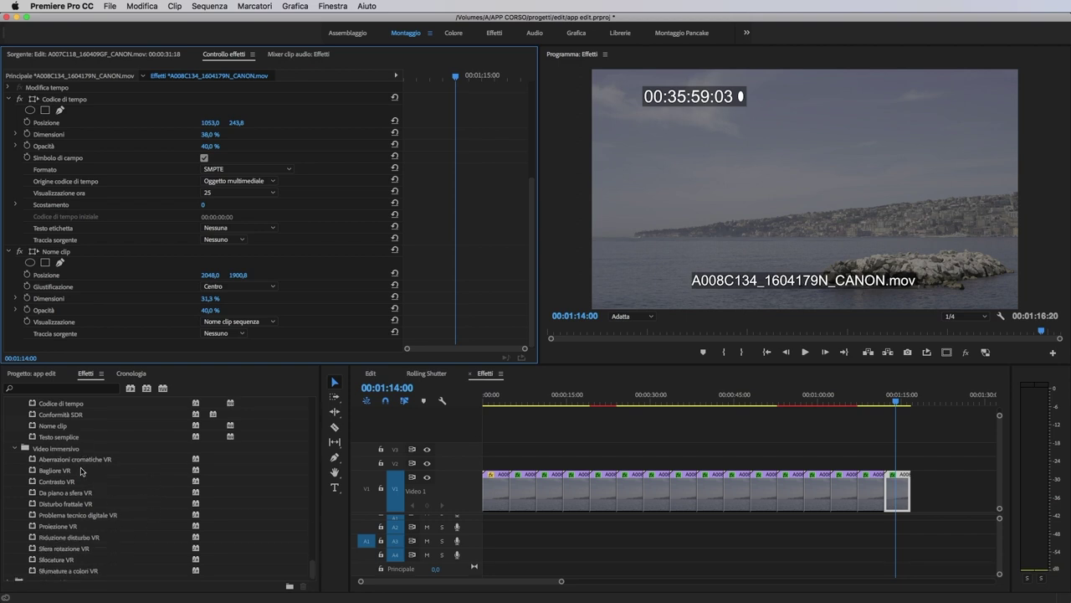
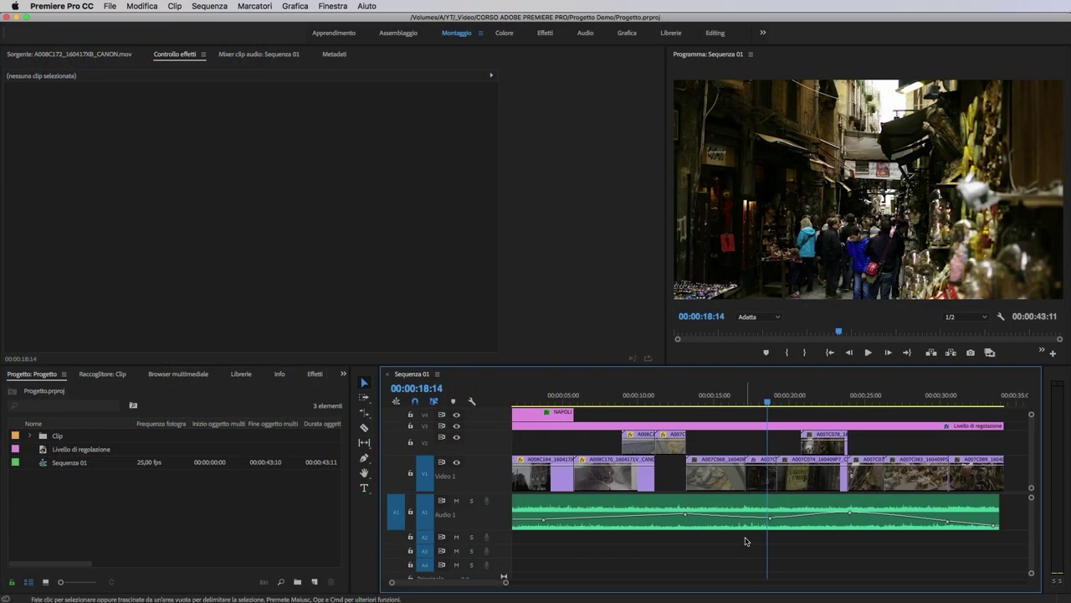
Step: Zoom the timeline out to the whole sequence and select the Expectant Crowd audio clip on A1
key("minus")
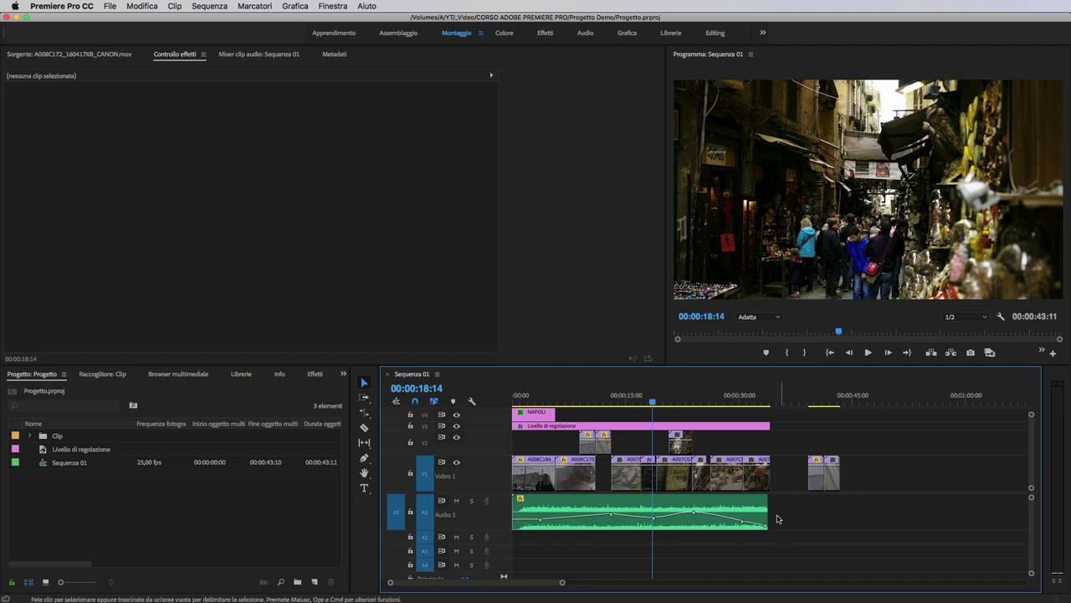
left_click(747, 510)
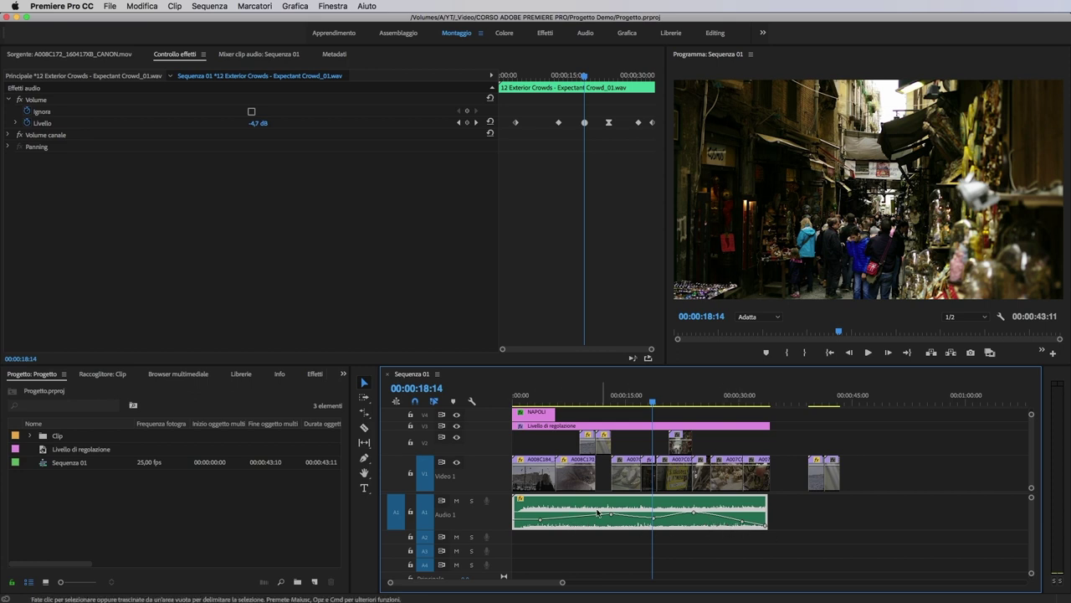
Step: Play back from 00:00:08:14 to review the volume, then select clip A008C178 on V2 at 00:00:09:17
mouse_move(557, 521)
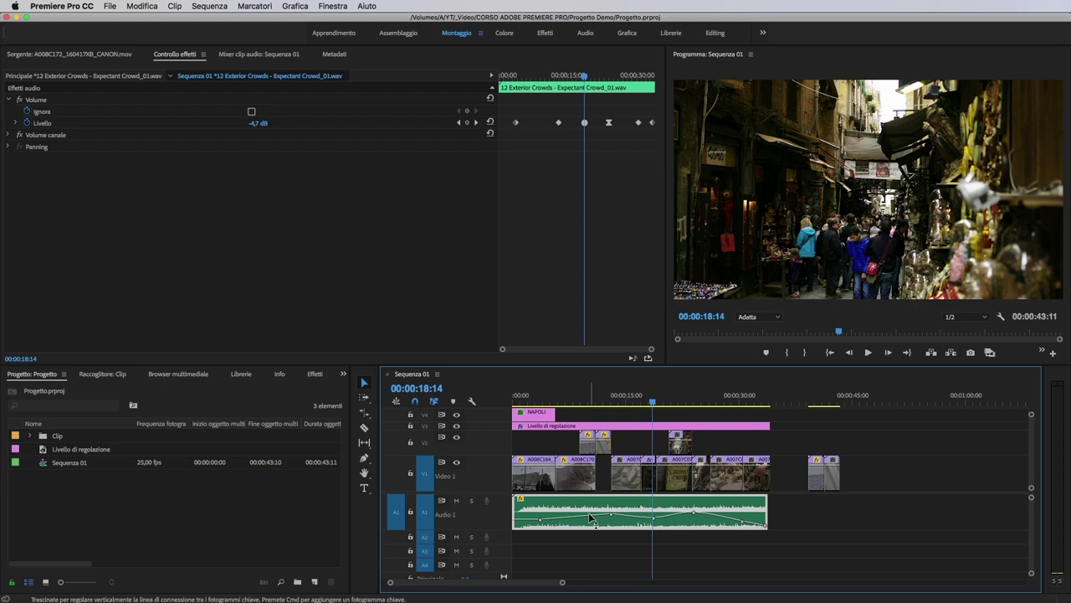
mouse_move(590, 518)
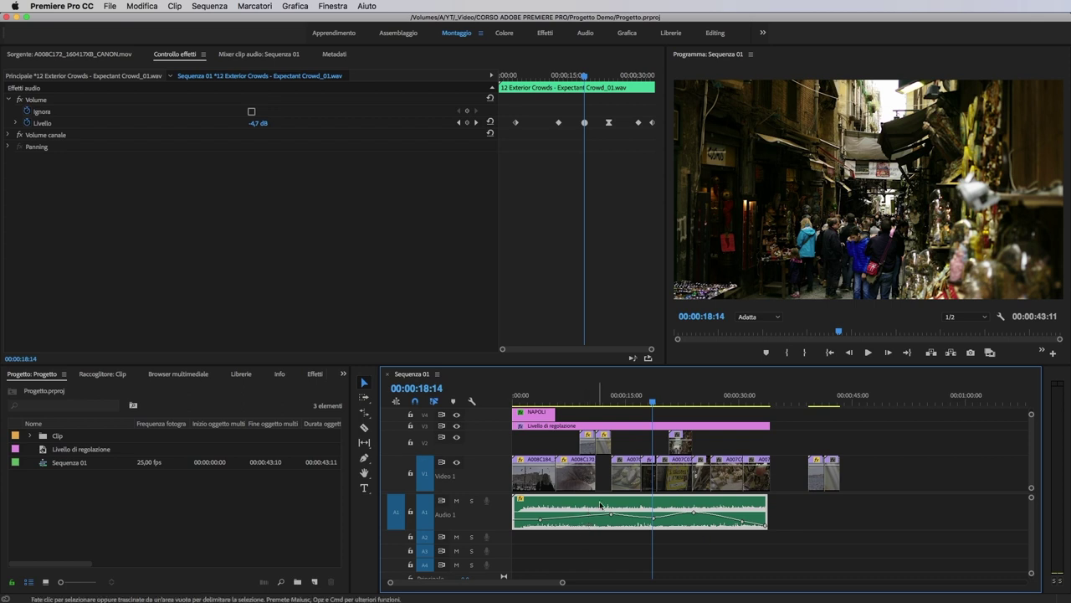
left_click_drag(593, 400, 577, 400)
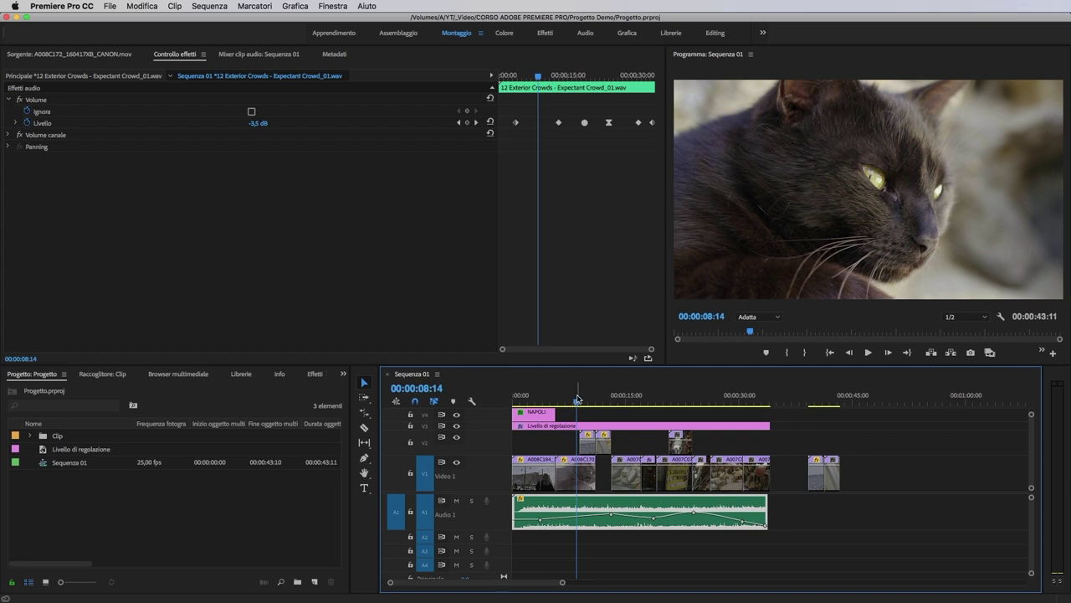
key("space")
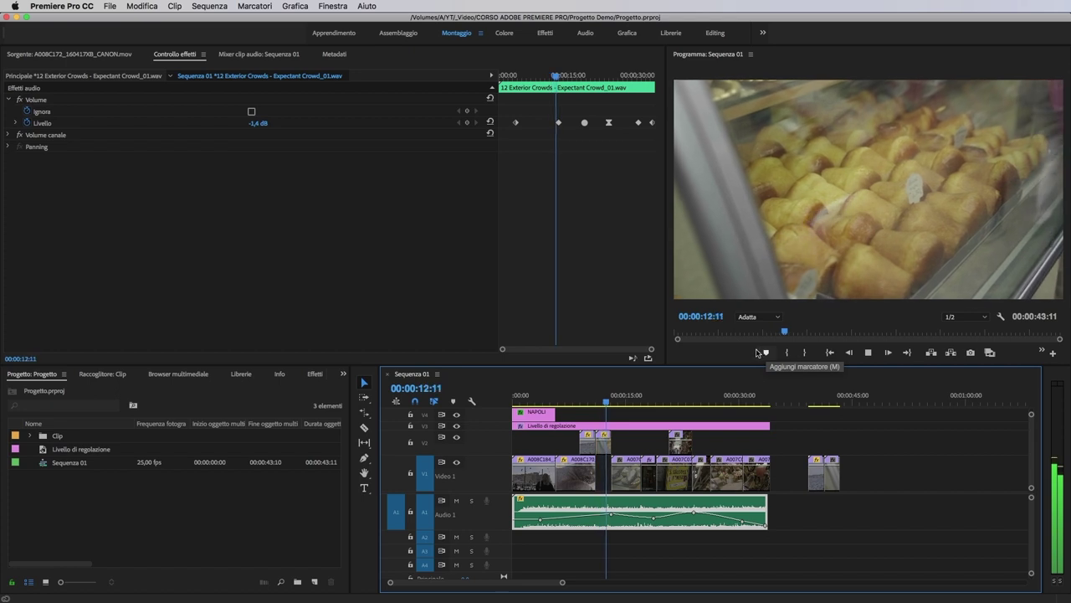
key("space")
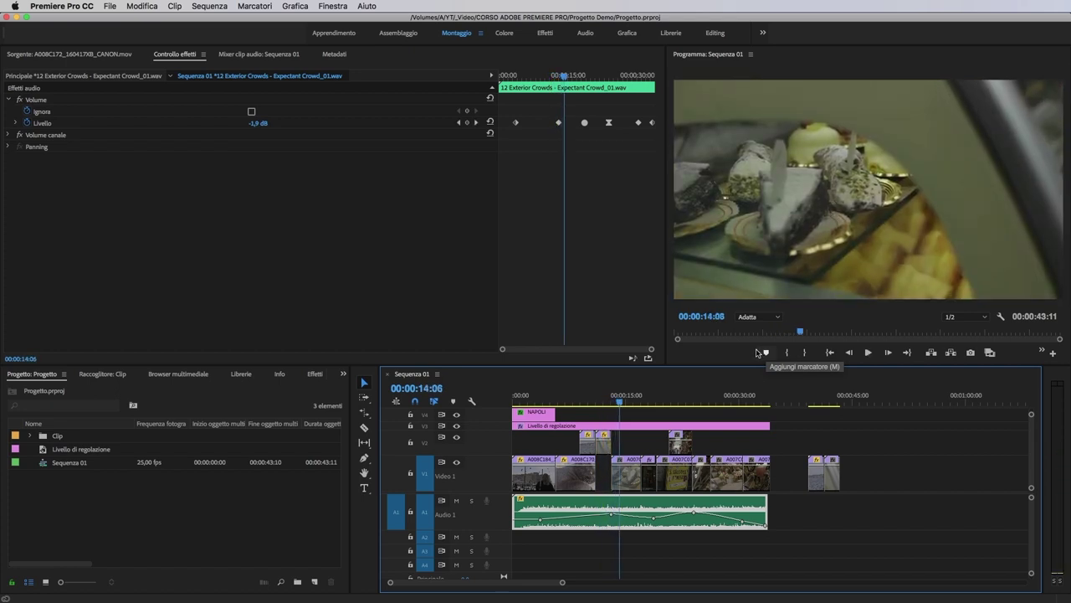
left_click(586, 399)
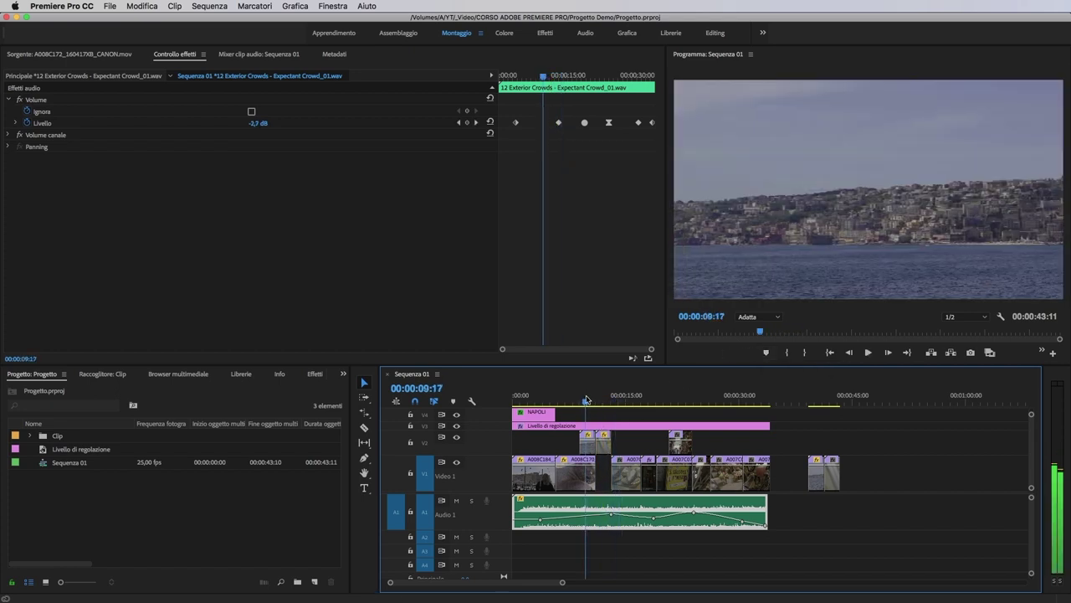
left_click(587, 440)
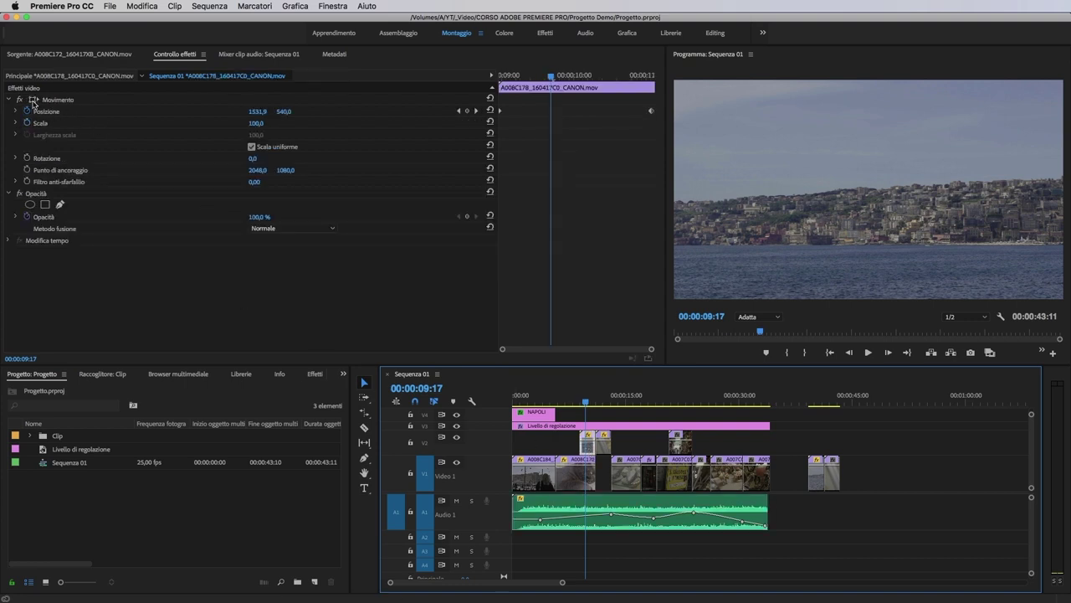
Step: Scrub the V2 clip's movement from 00:00:08:05 and inspect clip A007C067's settings
left_click(576, 401)
left_click_drag(576, 401, 602, 402)
left_click(602, 441)
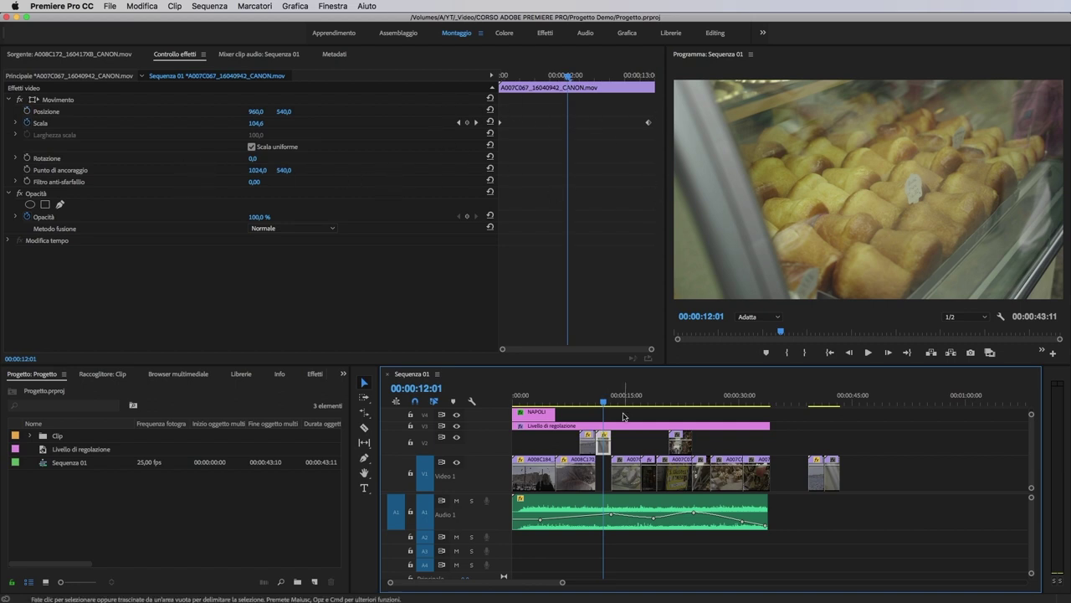
left_click_drag(602, 402, 819, 488)
Step: Turn off Posizione animation on the late A008C178 clip, deleting its keyframes, and reset Movimento
left_click(820, 488)
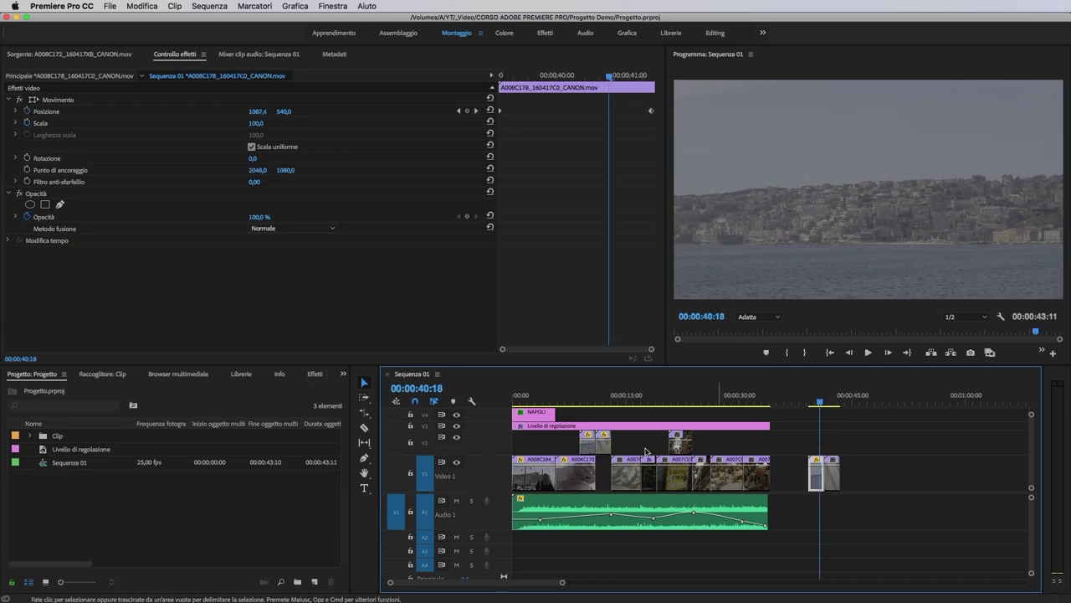
left_click(27, 112)
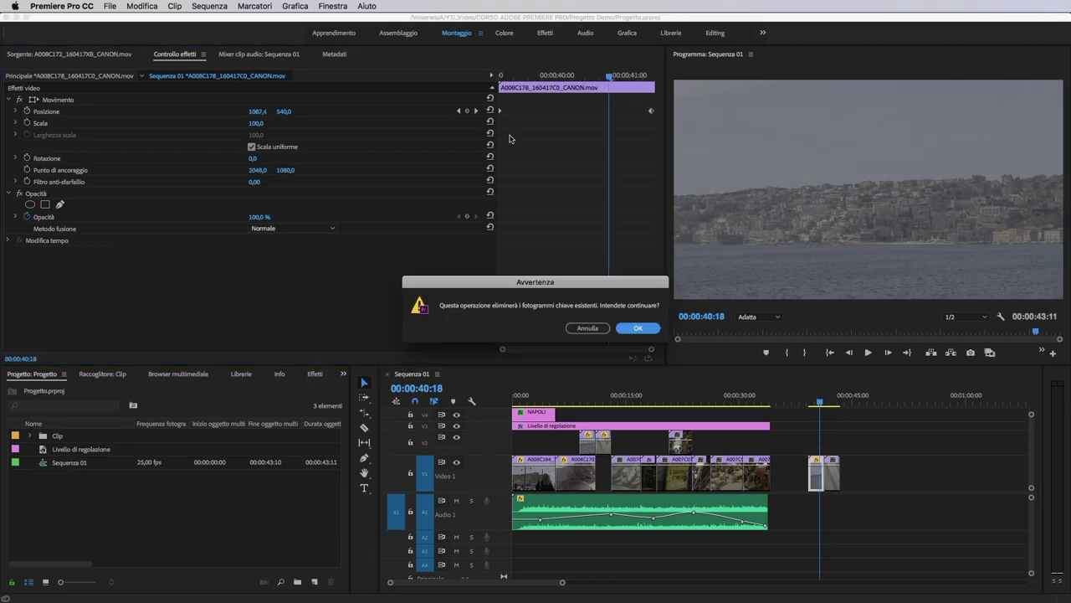
key("Return")
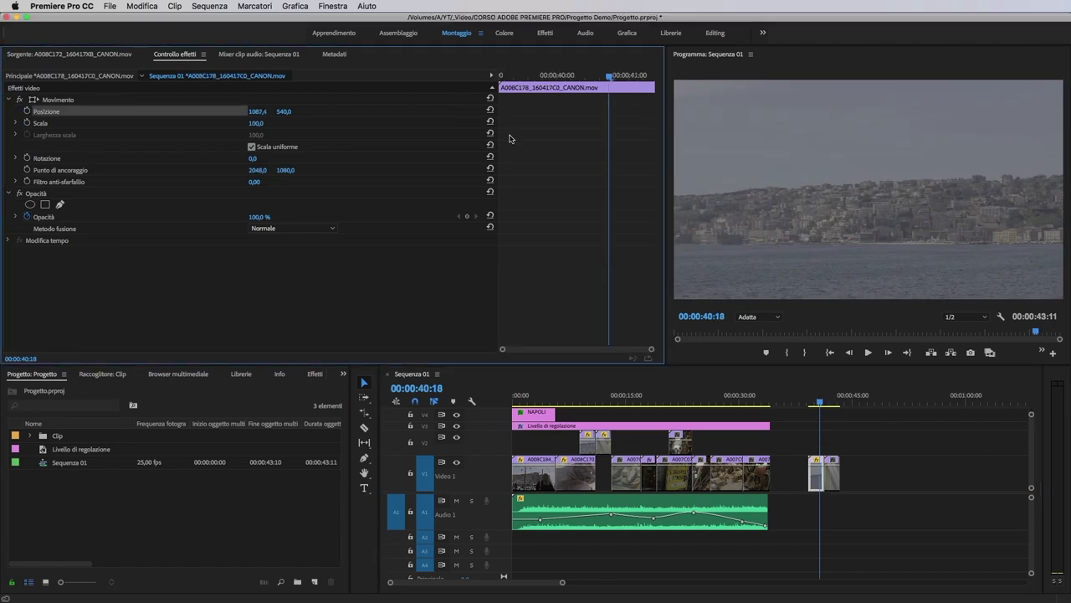
left_click(490, 97)
left_click(832, 475)
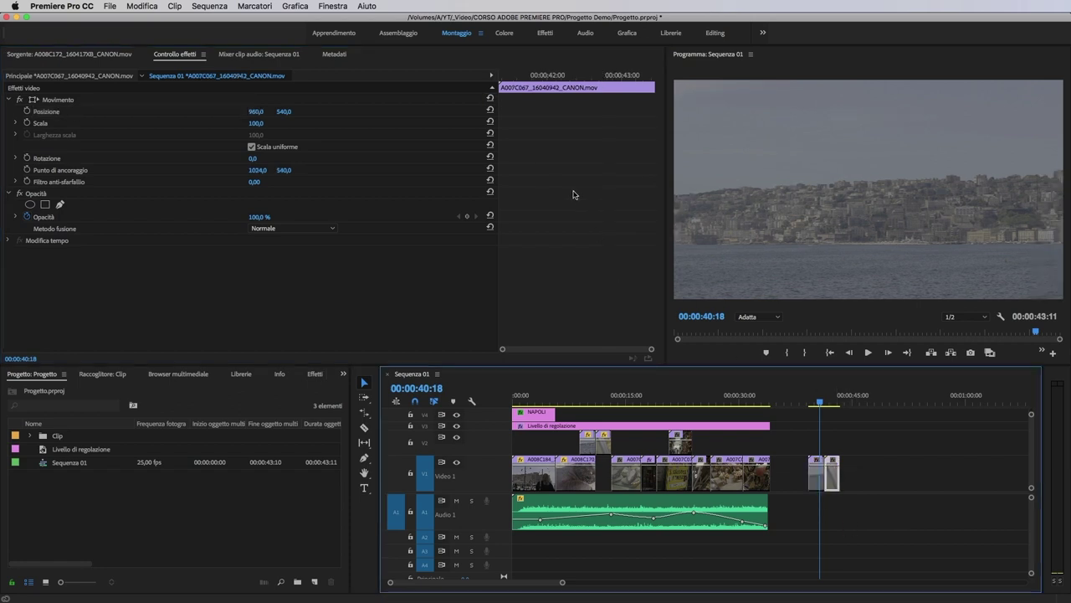
Step: Reselect the V2 clip and jump to its Position keyframe at 00:00:11:20
left_click_drag(820, 403, 584, 408)
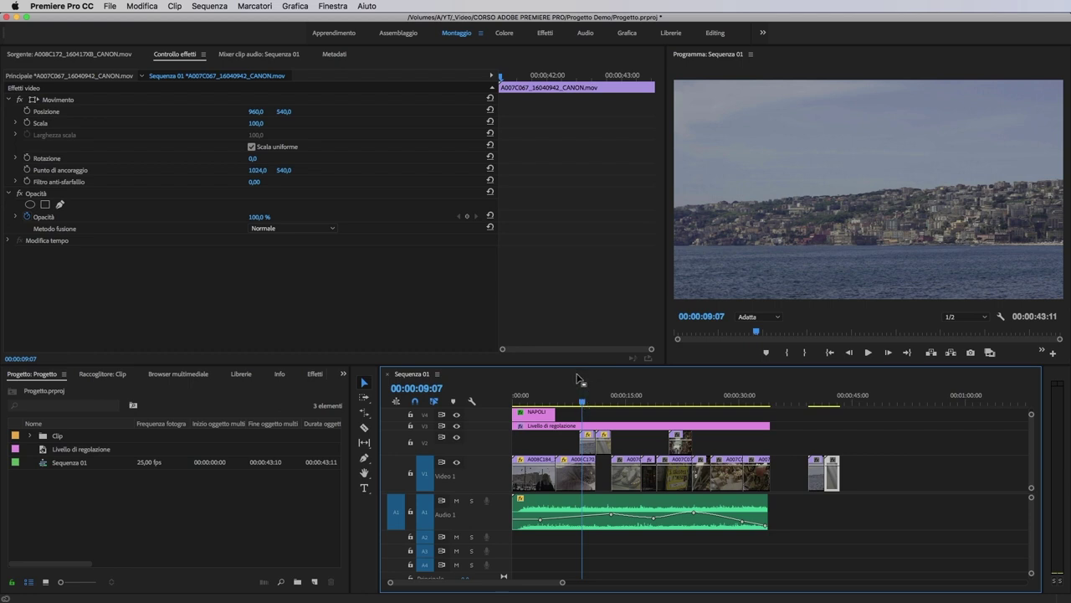
left_click(588, 448)
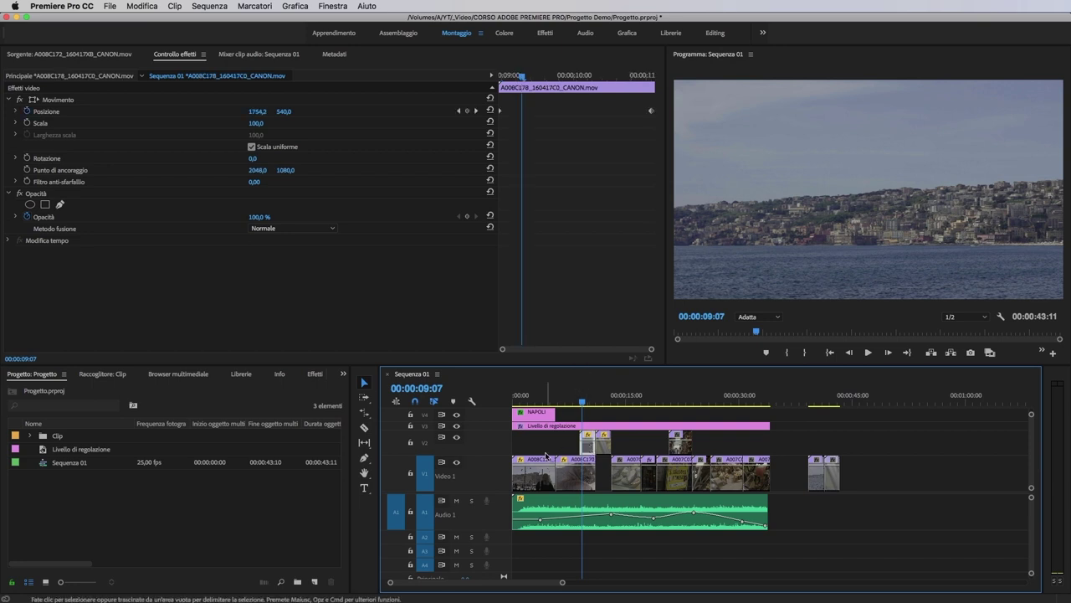
key("Down")
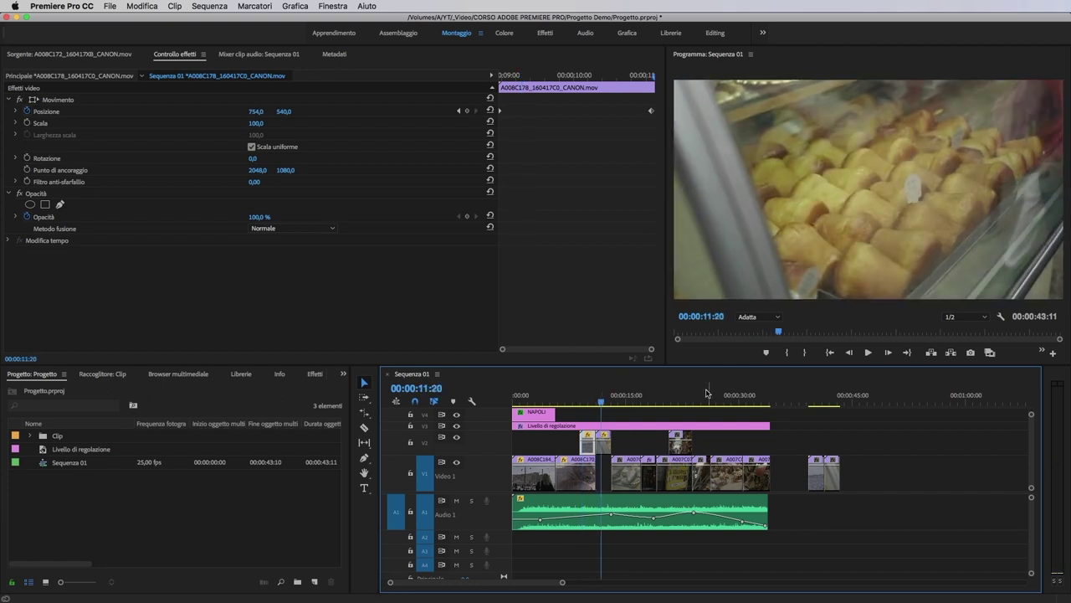
Step: Select the crowd audio clip and try marquee-selecting its Livello volume keyframes in Effect Controls
left_click(630, 507)
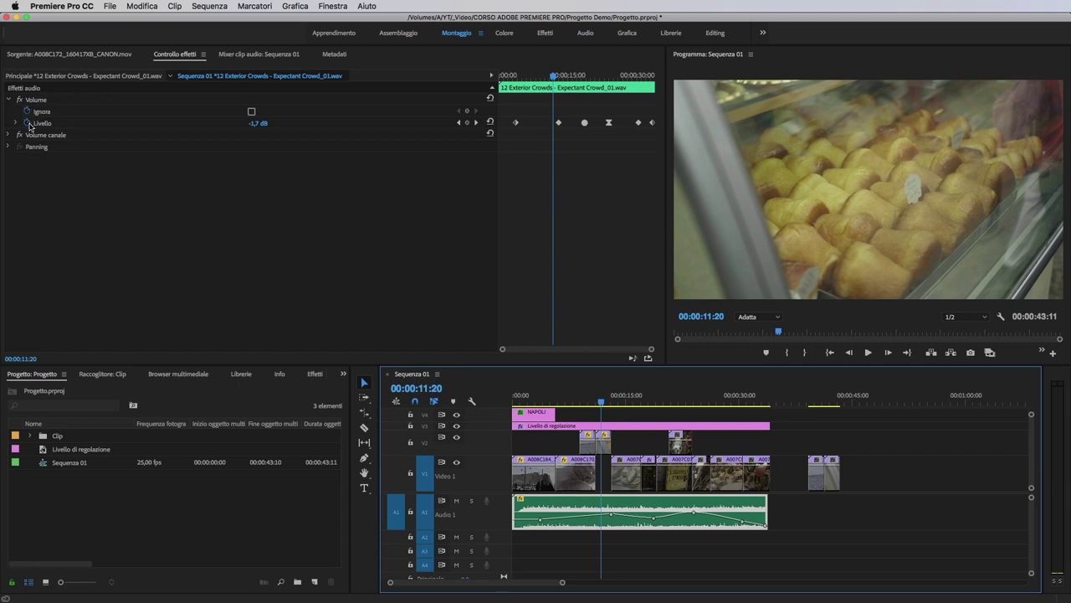
left_click_drag(509, 134, 665, 111)
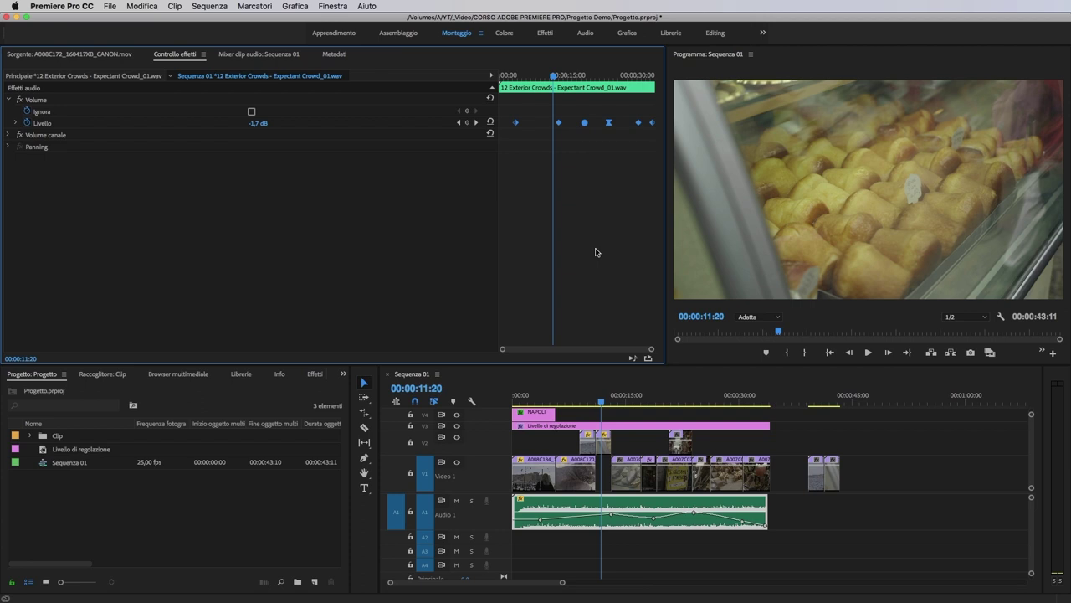
left_click_drag(546, 110, 565, 146)
left_click(608, 122)
left_click(610, 139)
left_click_drag(617, 113, 552, 148)
left_click(594, 158)
Step: Deselect the audio clip and bring the playhead back to 00:00:00:00
left_click(609, 122)
left_click(641, 442)
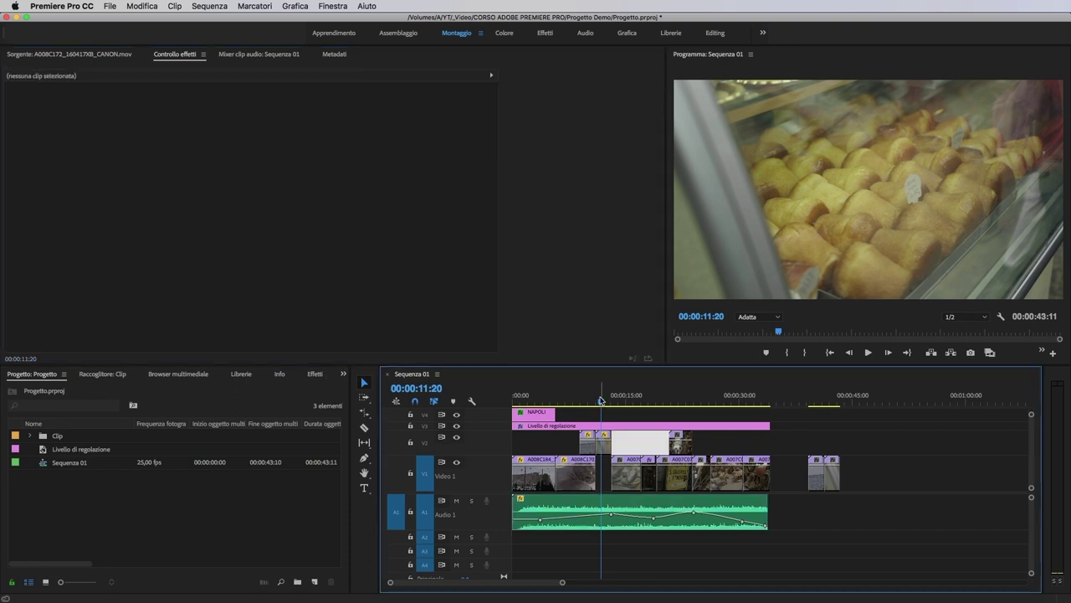
left_click_drag(600, 398, 472, 394)
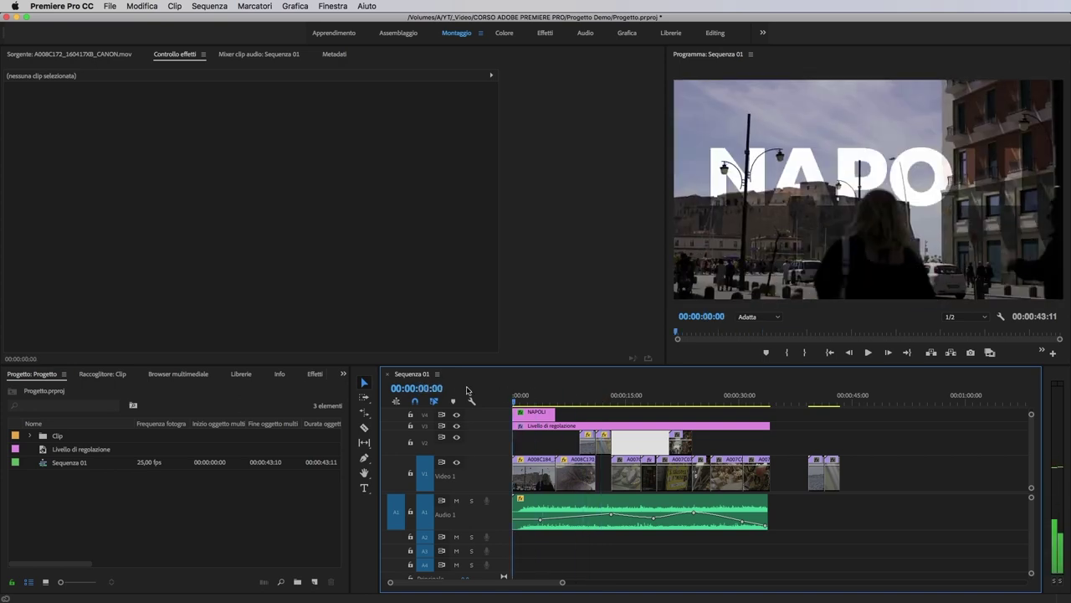
Step: Select the NAPOLI title on V4, play its opening, collapse Testo (NAPOLI) and Opacità, and select Movimento
left_click(534, 415)
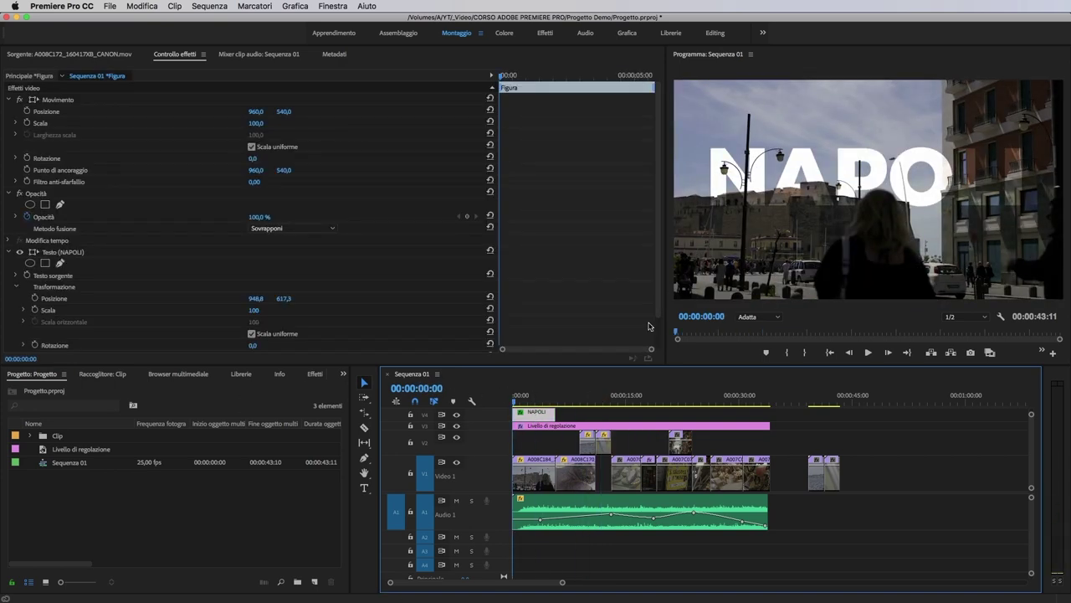
key("space")
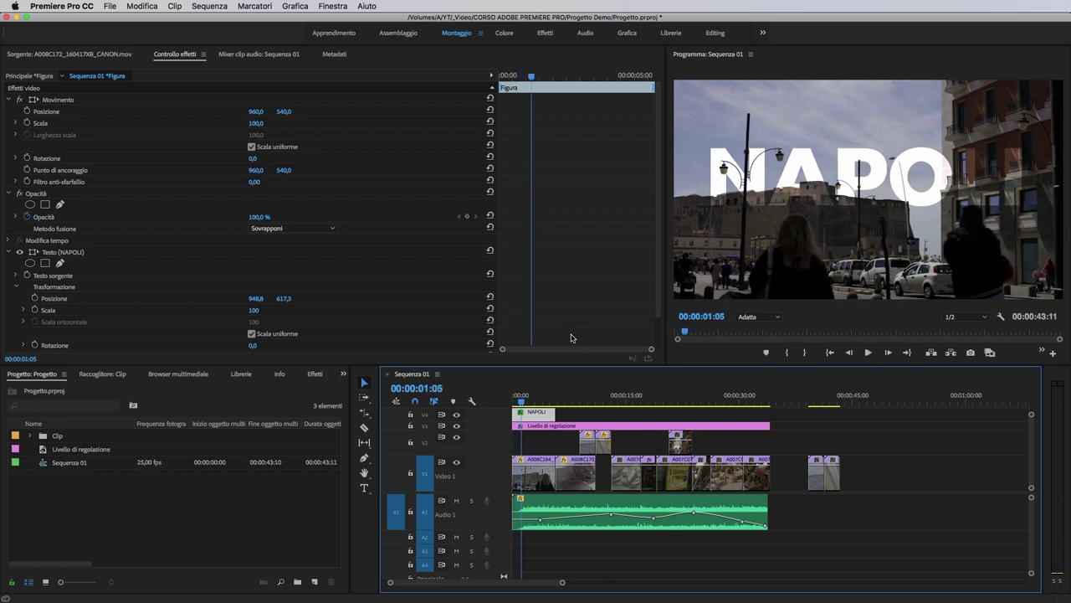
left_click_drag(532, 395, 503, 404)
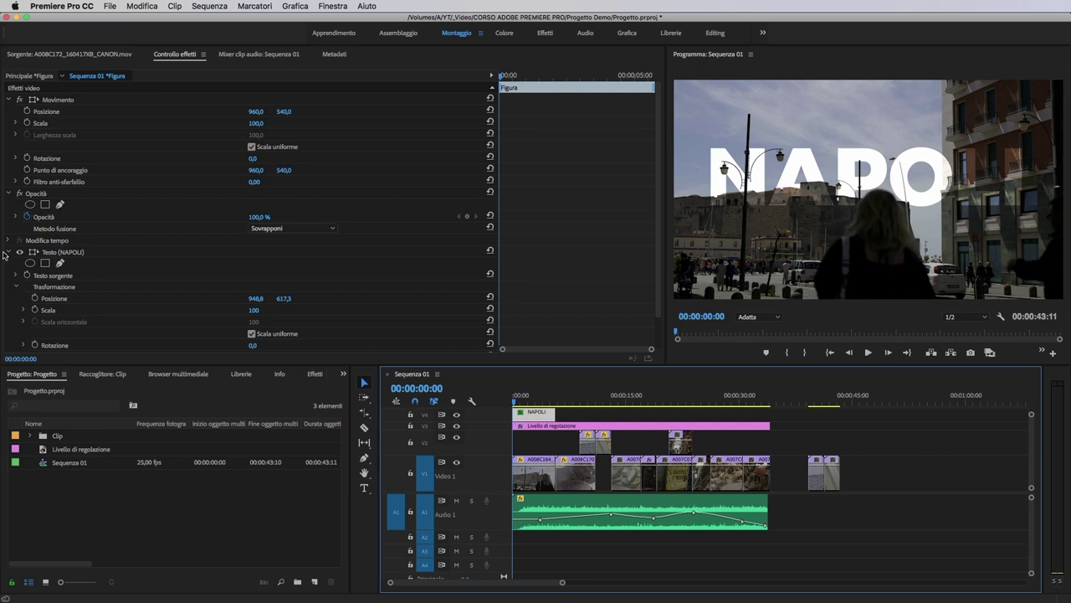
left_click(9, 252)
left_click(6, 193)
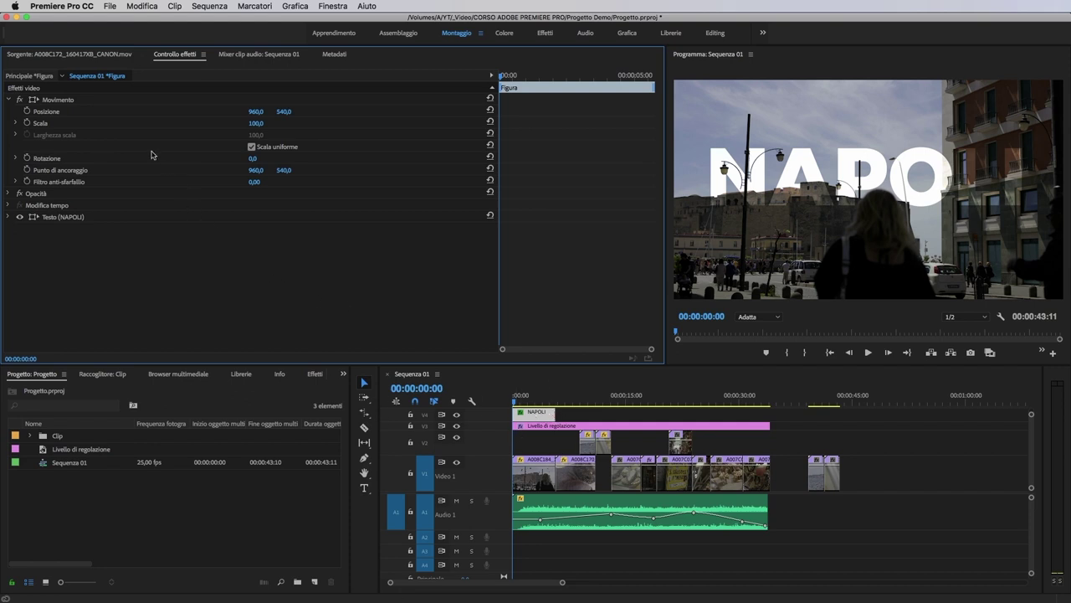
left_click(53, 101)
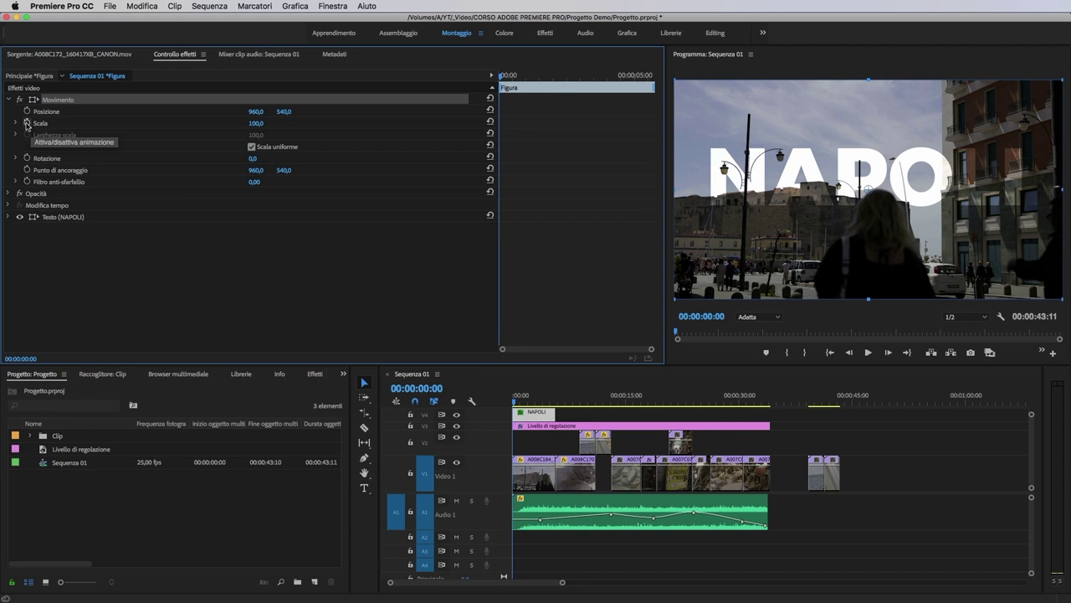
Step: Enable Scale keyframing on the NAPOLI title with the first keyframe at frame 0
left_click(26, 123)
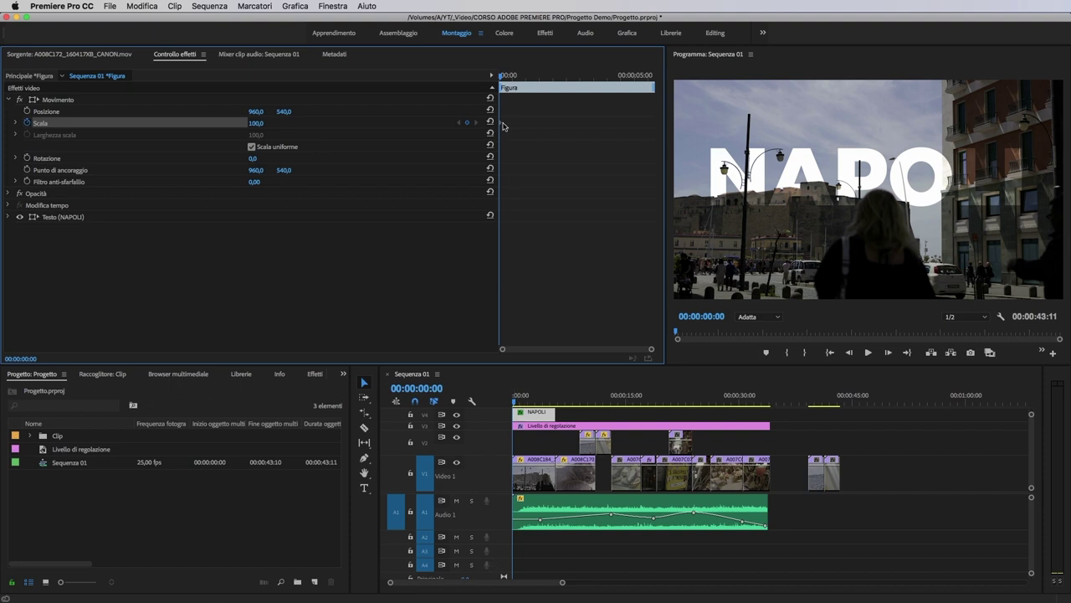
scroll(500, 126, "up", 4)
left_click_drag(503, 123, 512, 126)
left_click(513, 75)
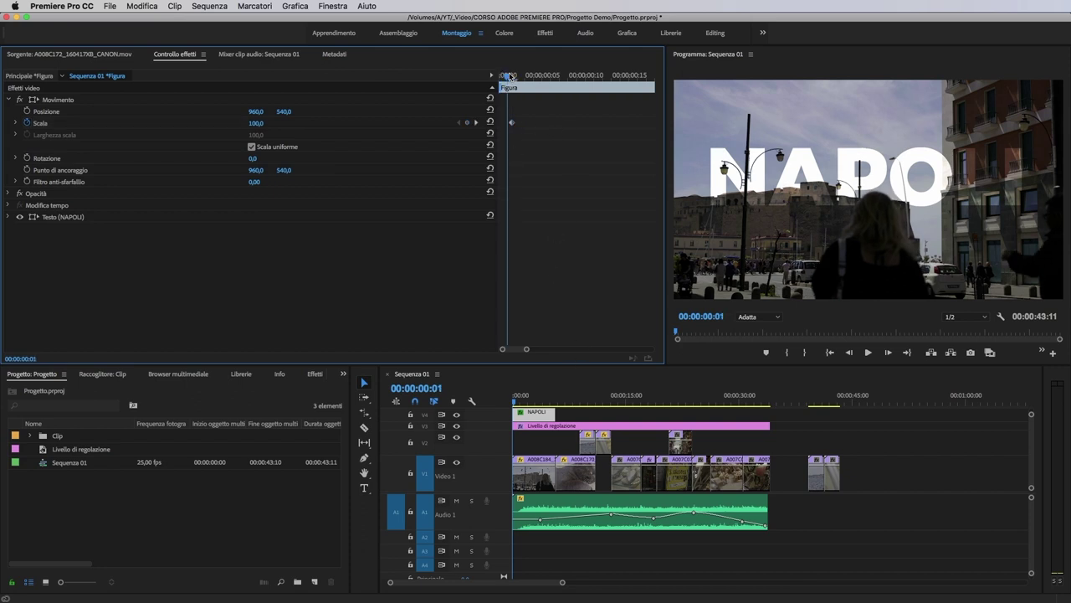
left_click_drag(511, 122, 501, 123)
left_click_drag(508, 78, 501, 75)
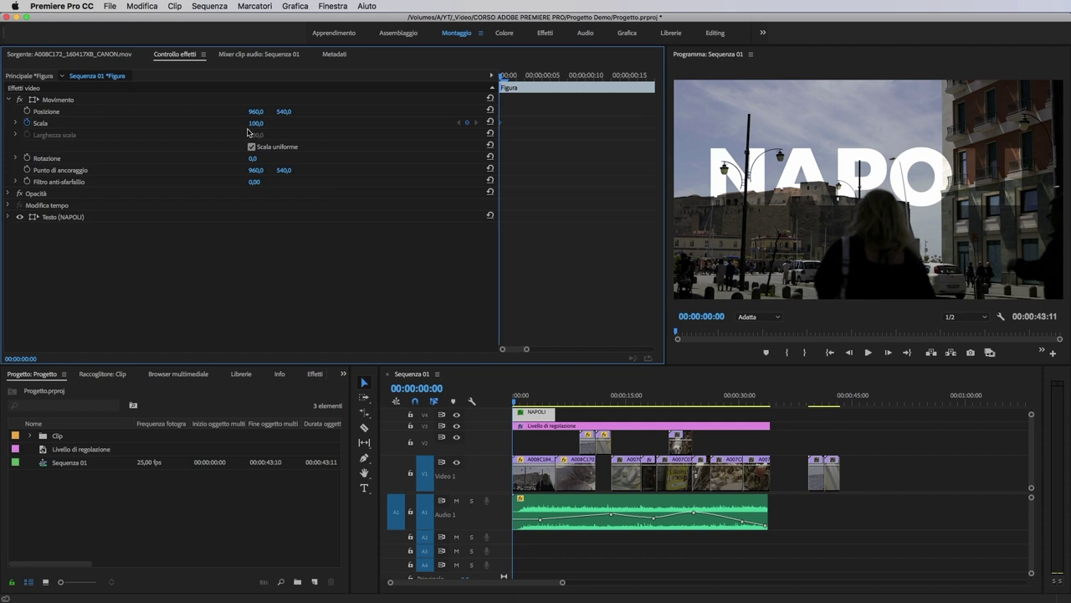
Step: At 00:00:04:03, set the title's Scala to 120
left_click(543, 400)
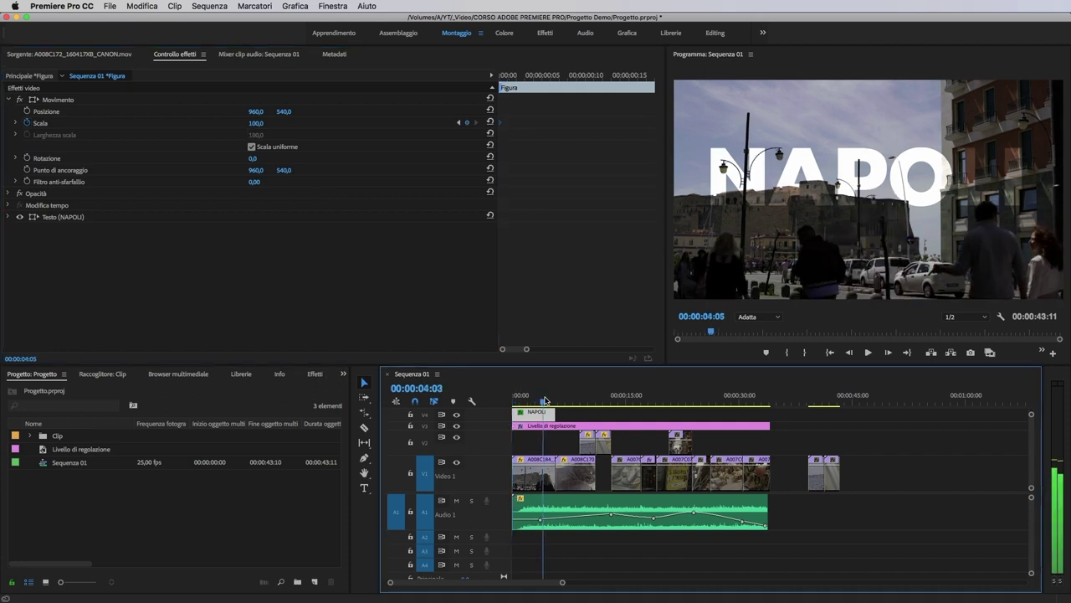
left_click(255, 123)
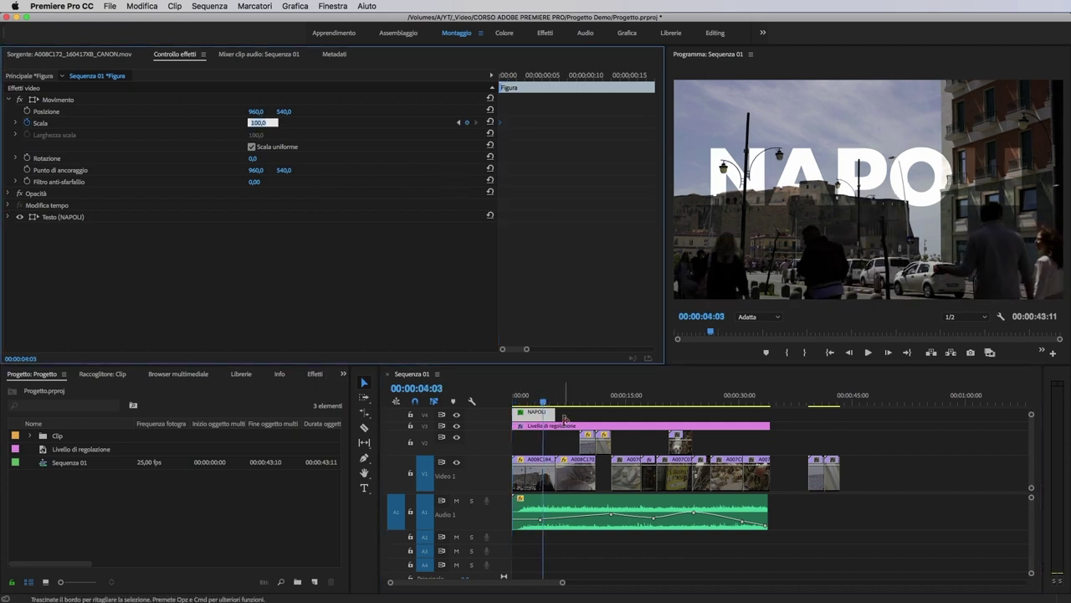
type("120")
key("Return")
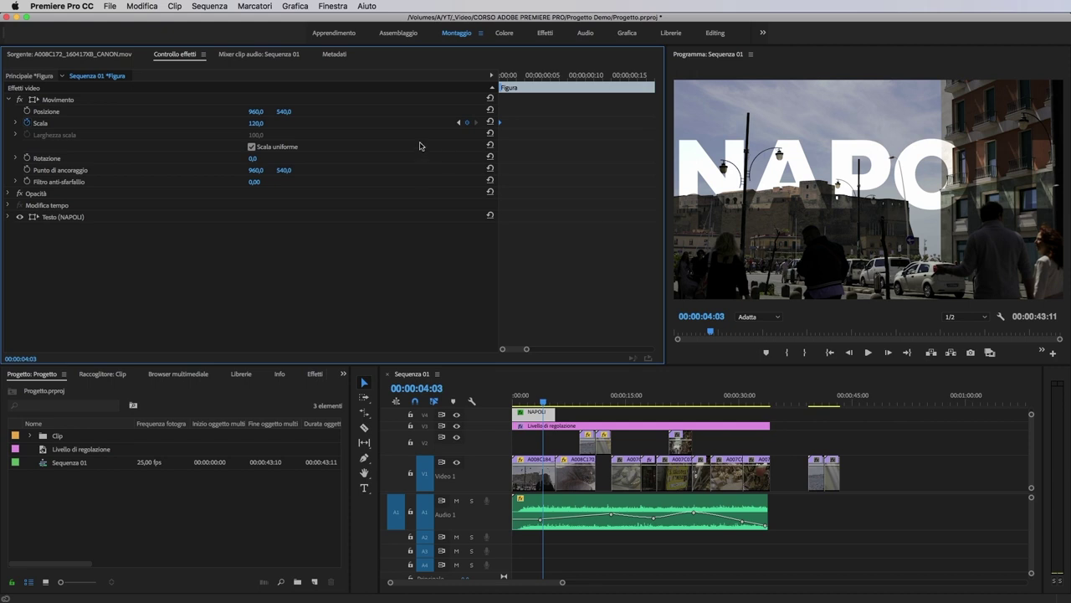
Step: Scrub back and forth to preview the 100-to-120 scale animation
left_click_drag(527, 348, 651, 350)
left_click(610, 122)
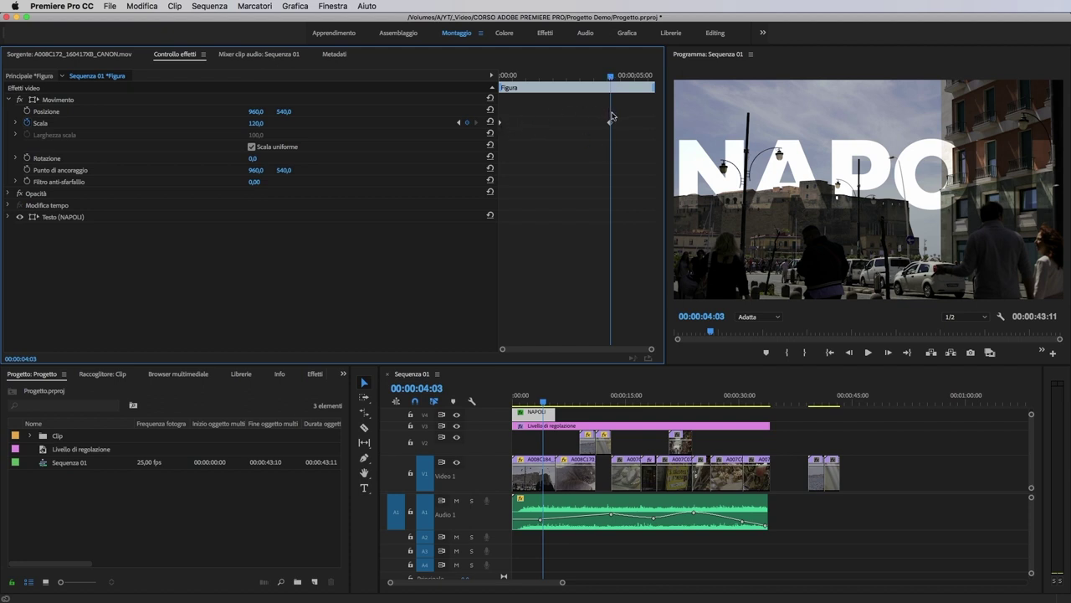
left_click_drag(609, 77, 582, 84)
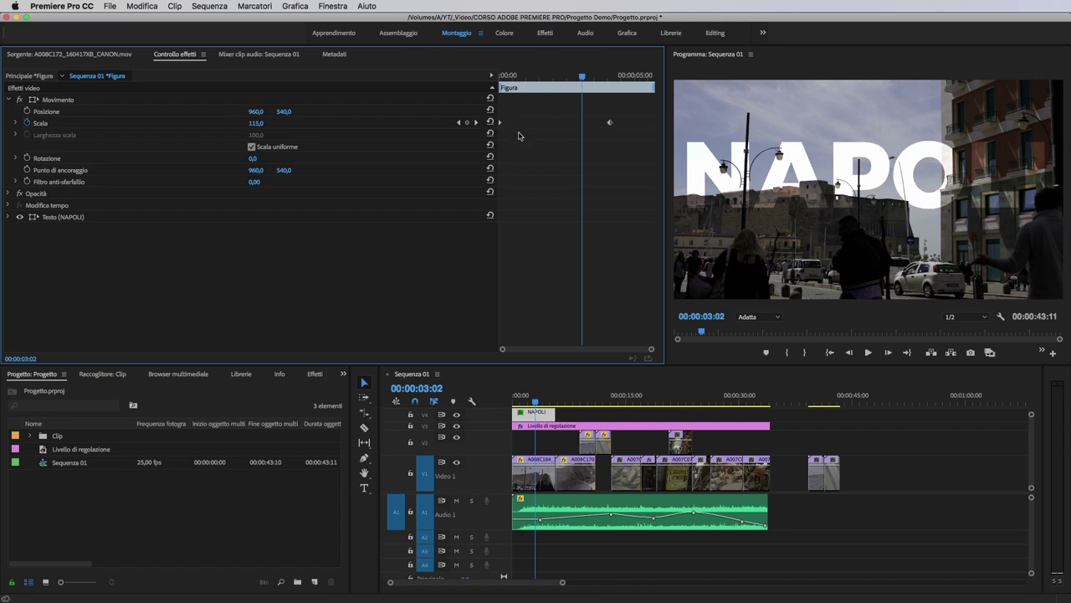
left_click_drag(583, 76, 501, 77)
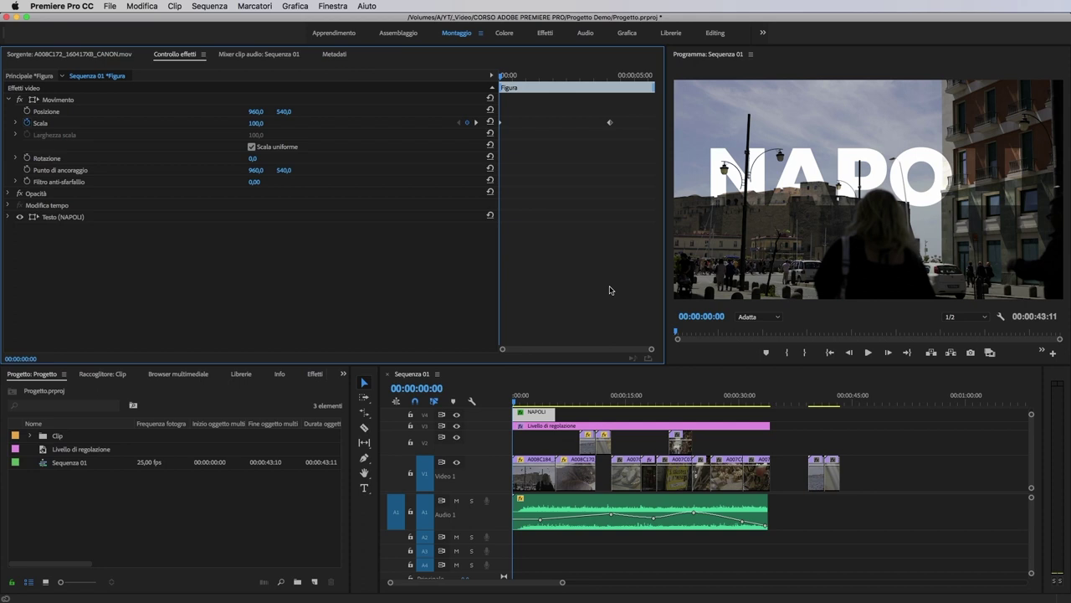
Step: Select the crowd audio clip and lower its volume level around 13 seconds
left_click(579, 503)
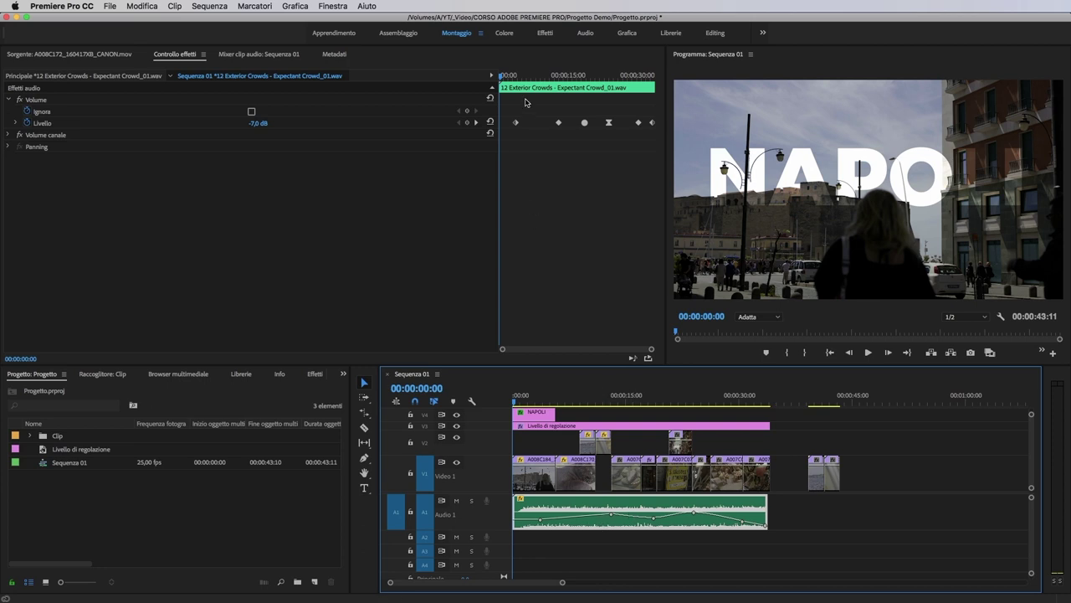
left_click_drag(499, 78, 534, 79)
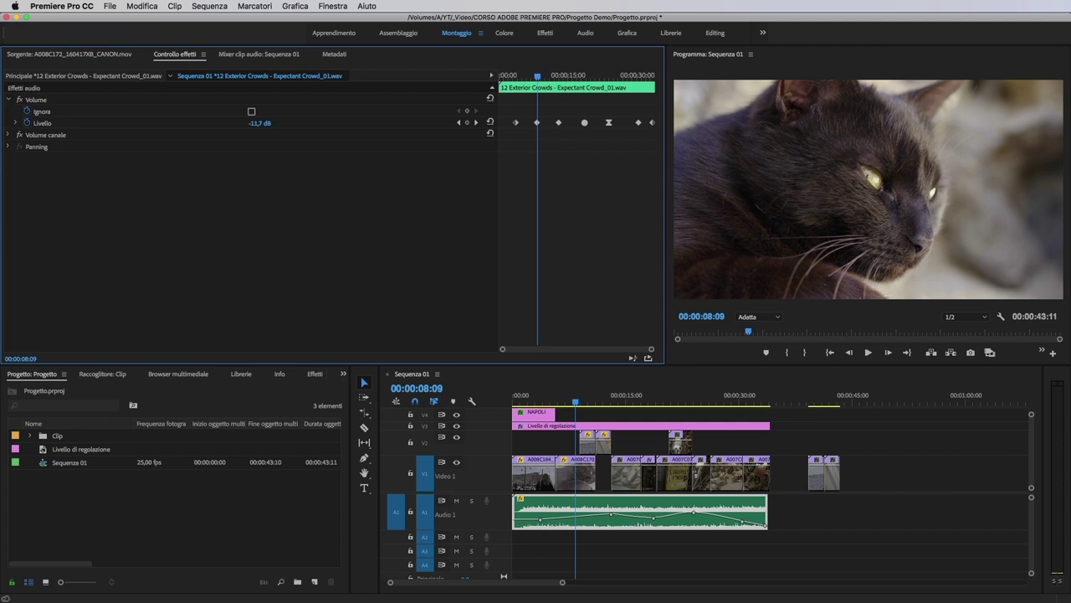
left_click_drag(259, 123, 248, 123)
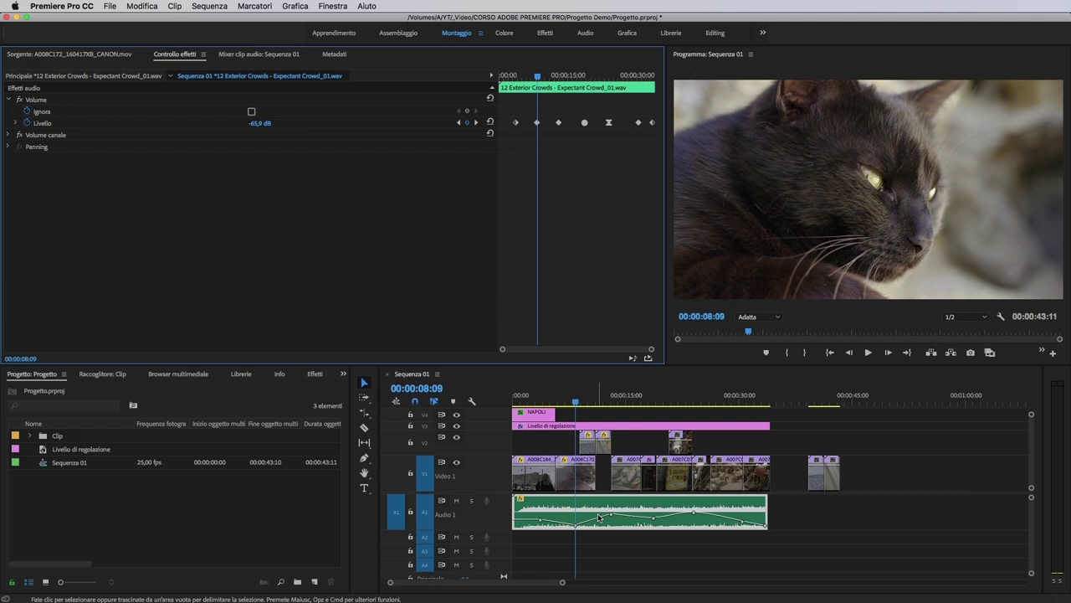
left_click(576, 527)
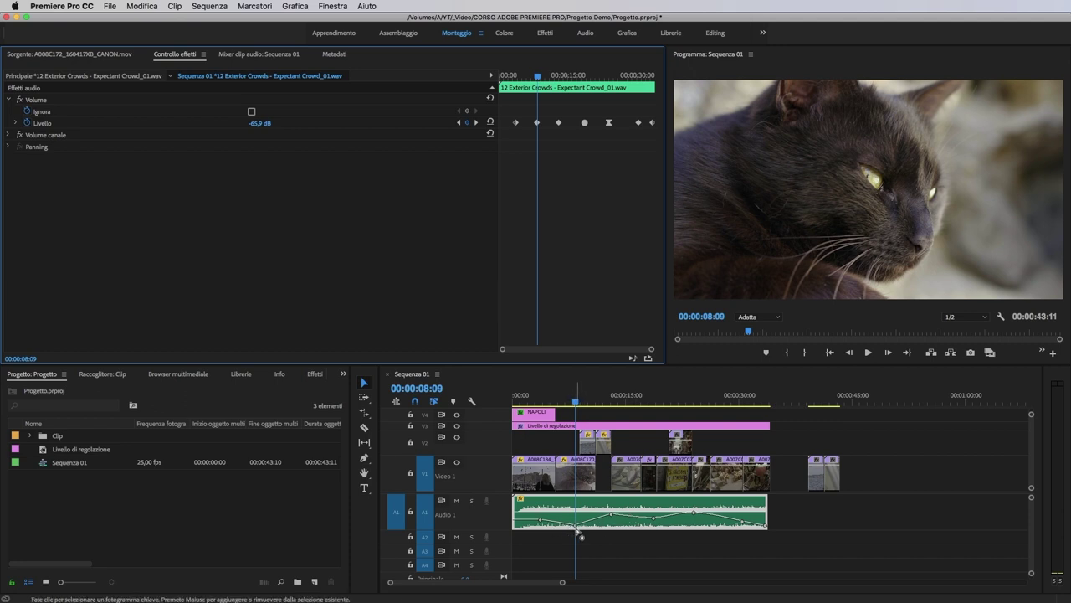
mouse_move(548, 80)
left_mouse_down()
mouse_move(560, 84)
mouse_move(537, 82)
mouse_move(584, 82)
mouse_move(517, 92)
mouse_move(585, 92)
mouse_move(559, 92)
left_mouse_up()
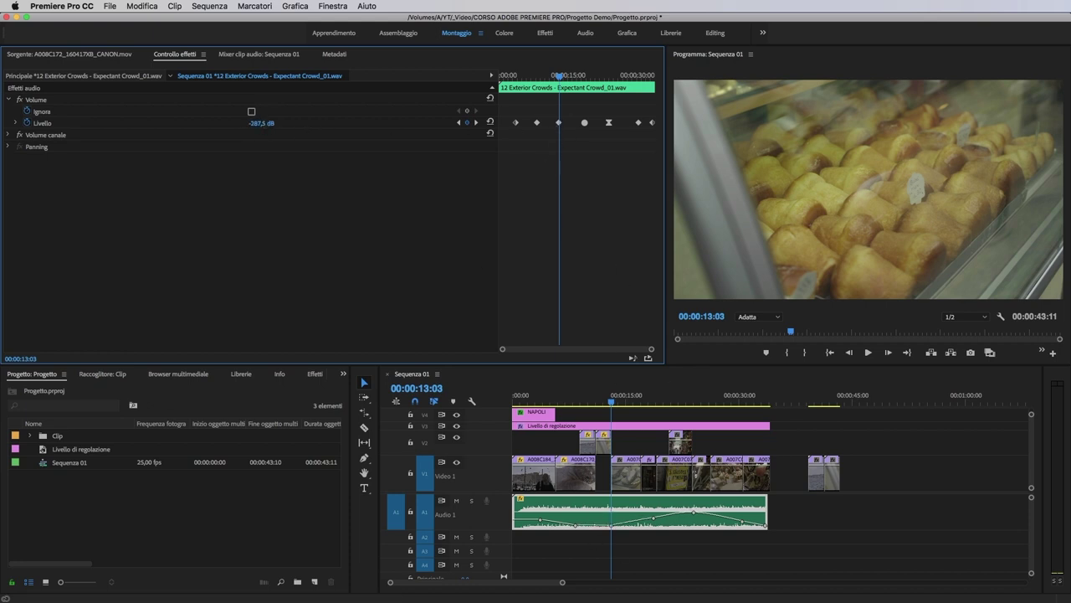
left_click_drag(257, 123, 170, 117)
Step: Delete the dip Livello keyframes and the volume keyframe near the clip end
left_click_drag(577, 151, 538, 110)
key("Delete")
left_click(843, 517)
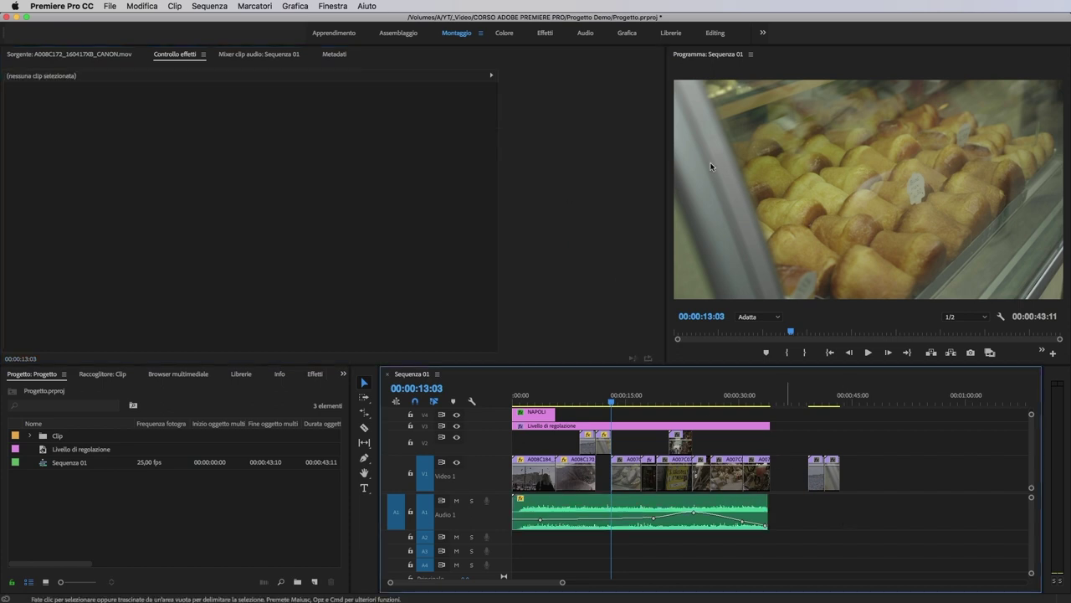
left_click(745, 528)
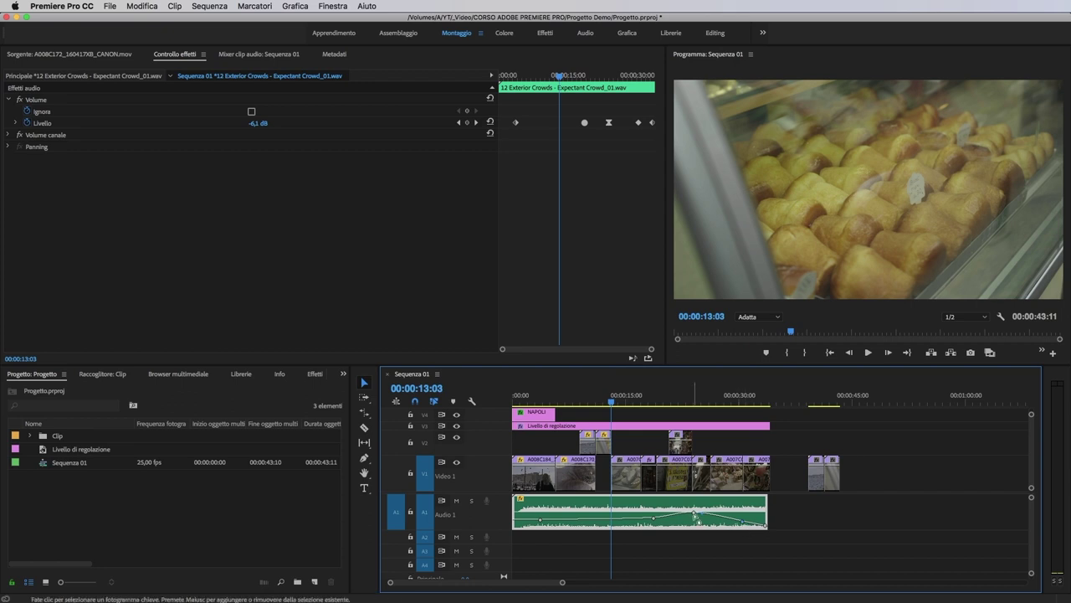
right_click(748, 526)
left_click(762, 590)
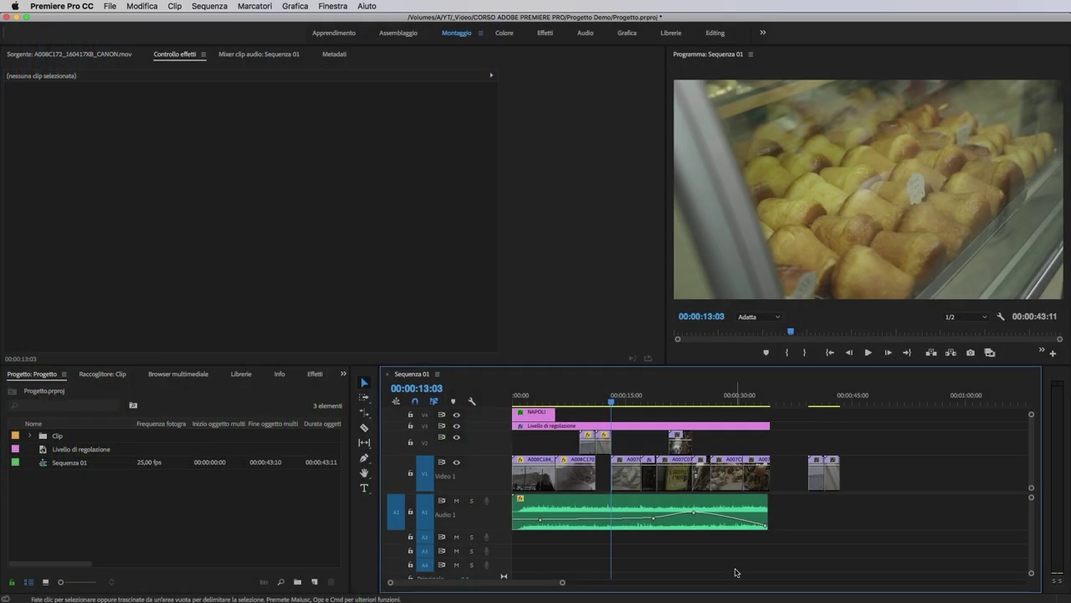
Step: Zoom in, expand the Audio 1 track and add a new keyframe on its volume line
key("=")
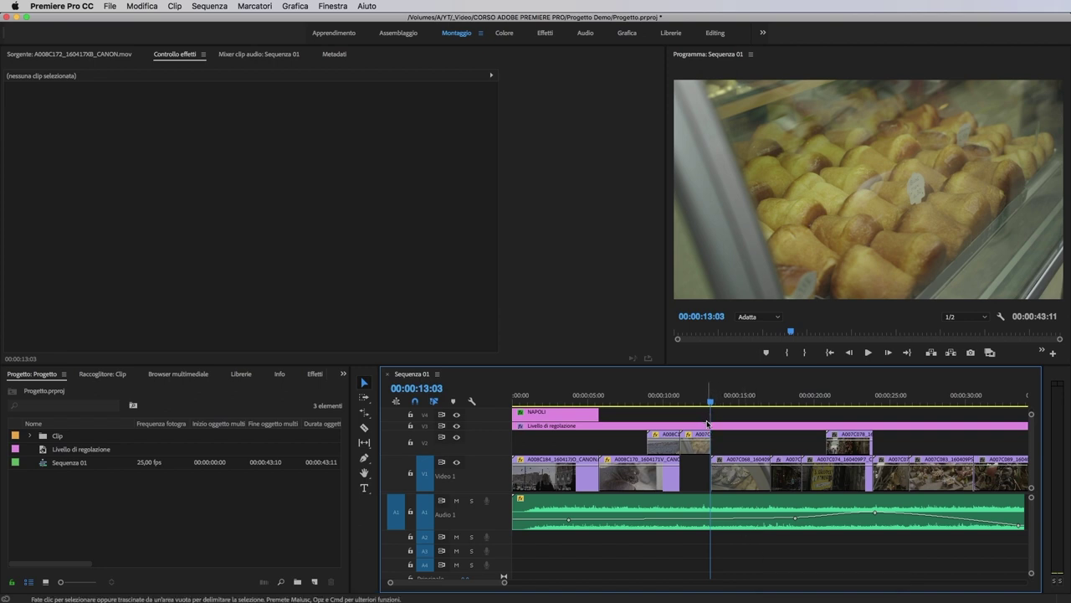
double_click(429, 517)
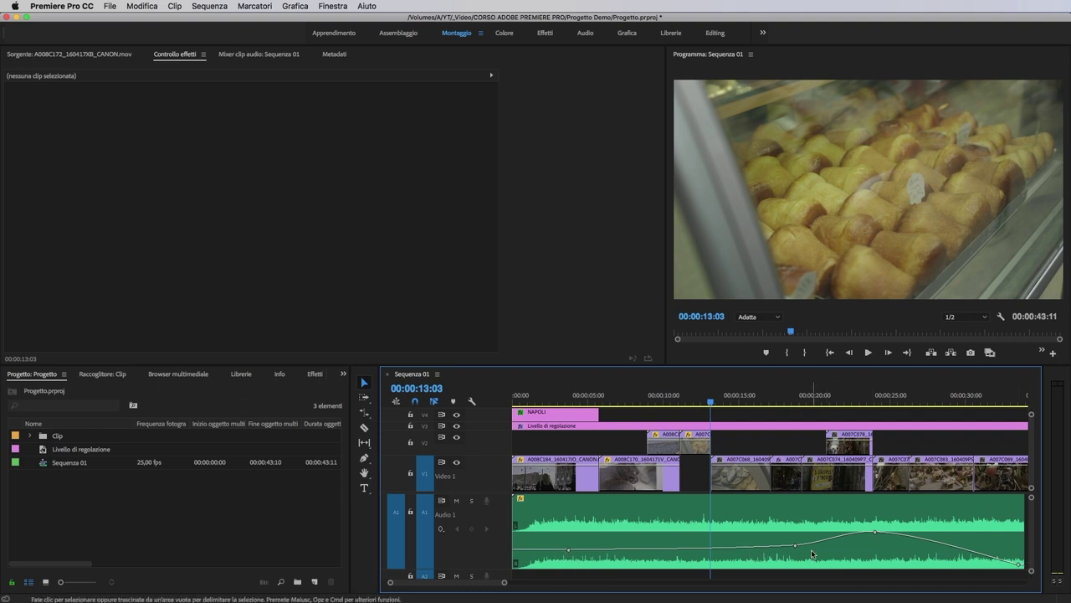
left_click(567, 549, "super")
Step: Select clip A007C068 and move the playhead to 00:00:14:05
left_click(744, 518)
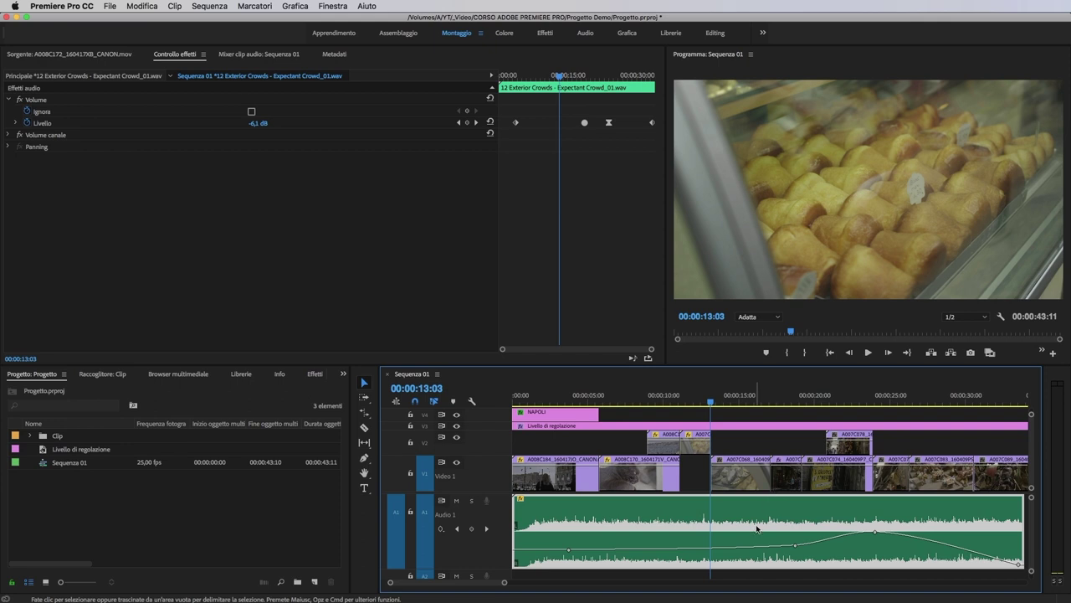
left_click(742, 479)
left_click(728, 394)
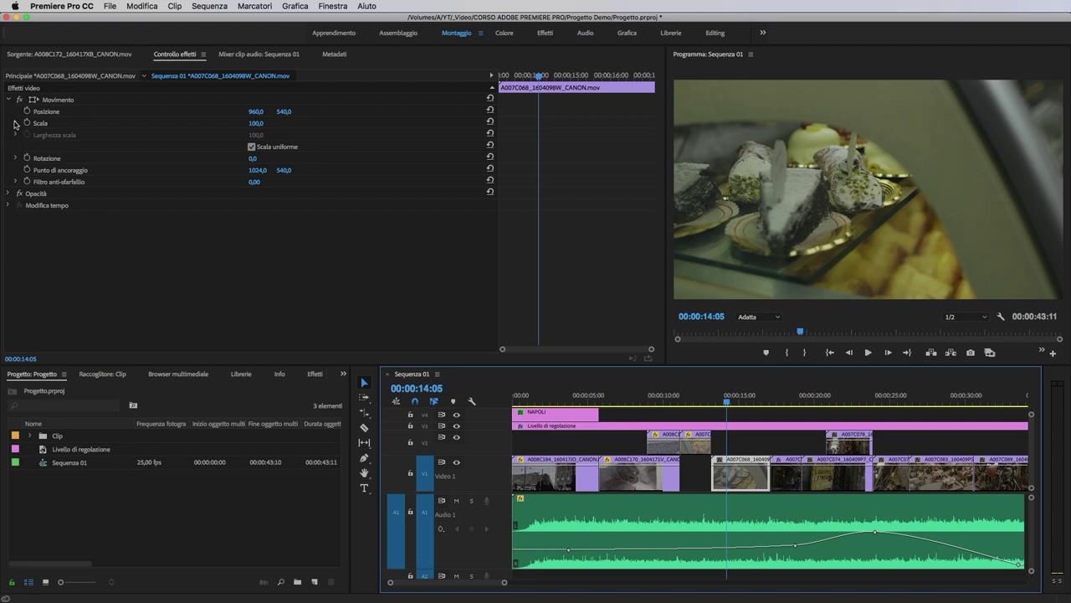
Step: Add a Rotazione keyframe at 0° on 00:00:14:05 and a 78° keyframe at 00:00:15:23
left_click(14, 123)
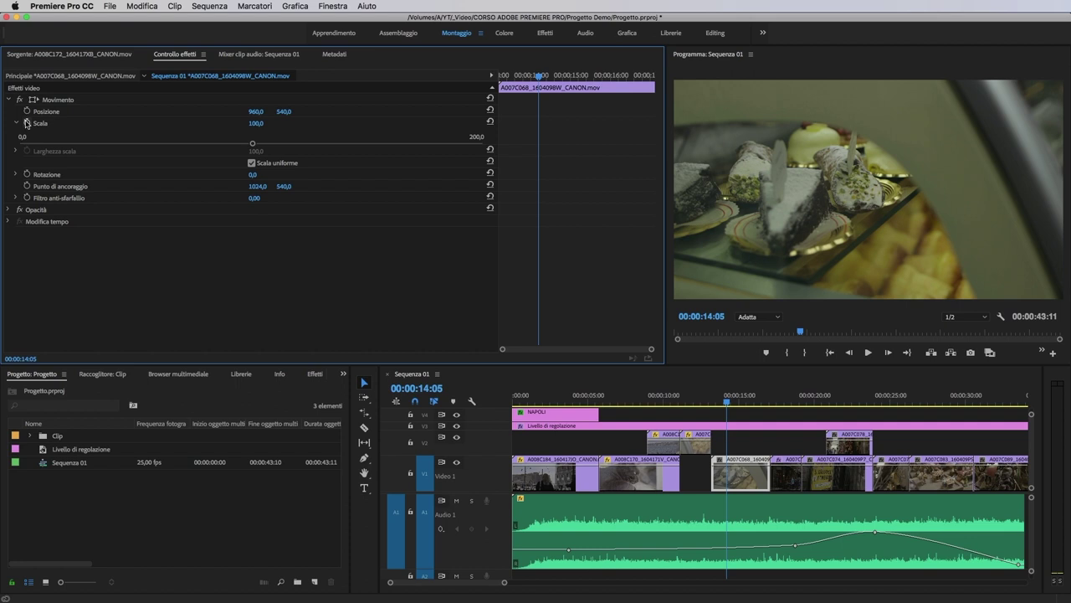
left_click(27, 174)
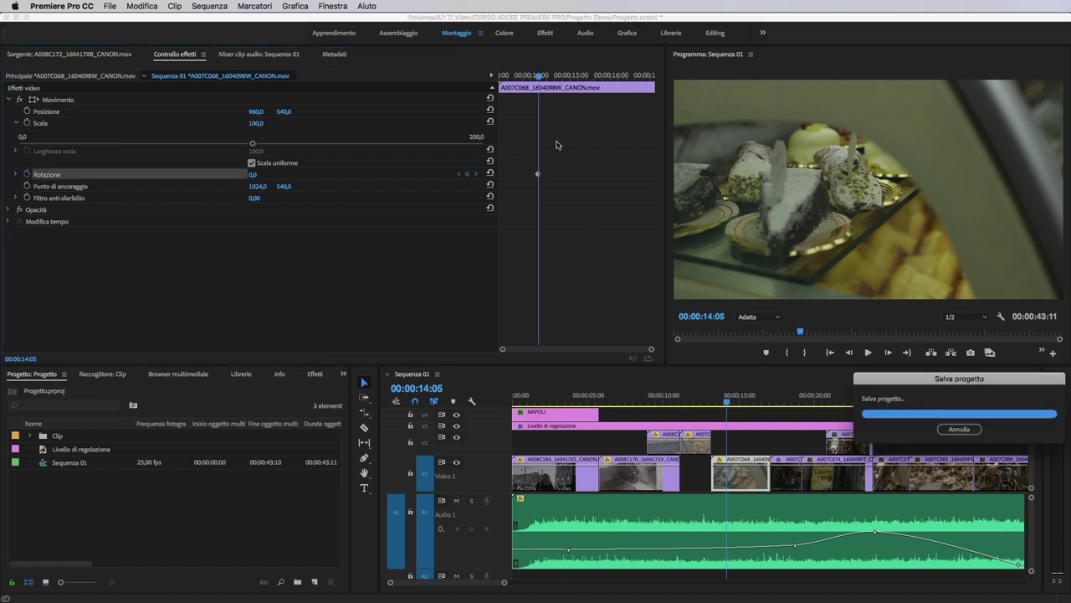
left_click_drag(540, 76, 607, 76)
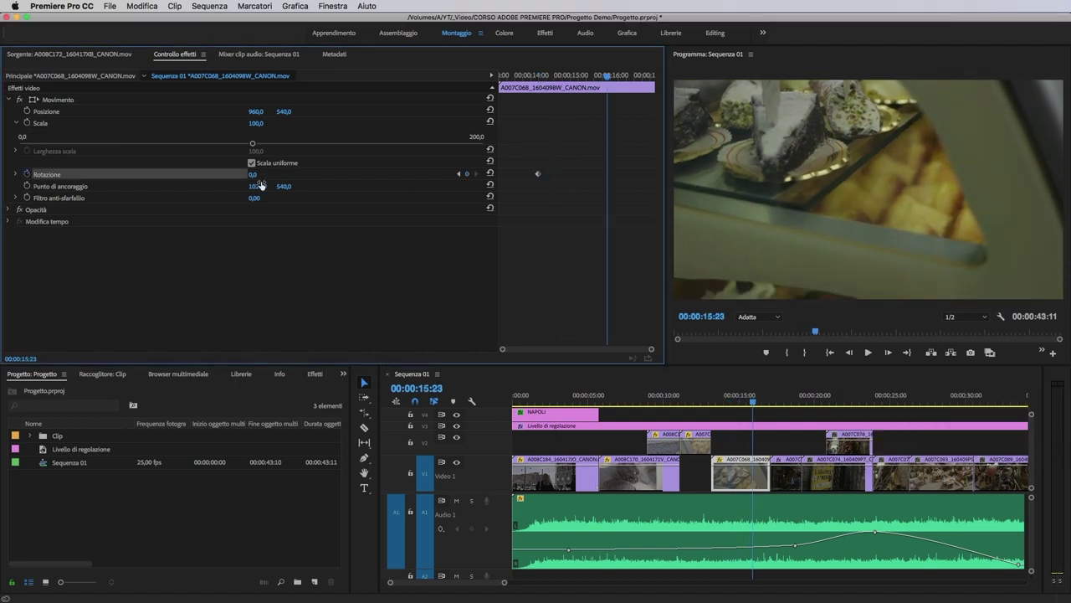
left_click_drag(255, 174, 607, 159)
mouse_move(541, 76)
left_mouse_down()
mouse_move(601, 84)
mouse_move(527, 96)
mouse_move(536, 96)
left_mouse_up()
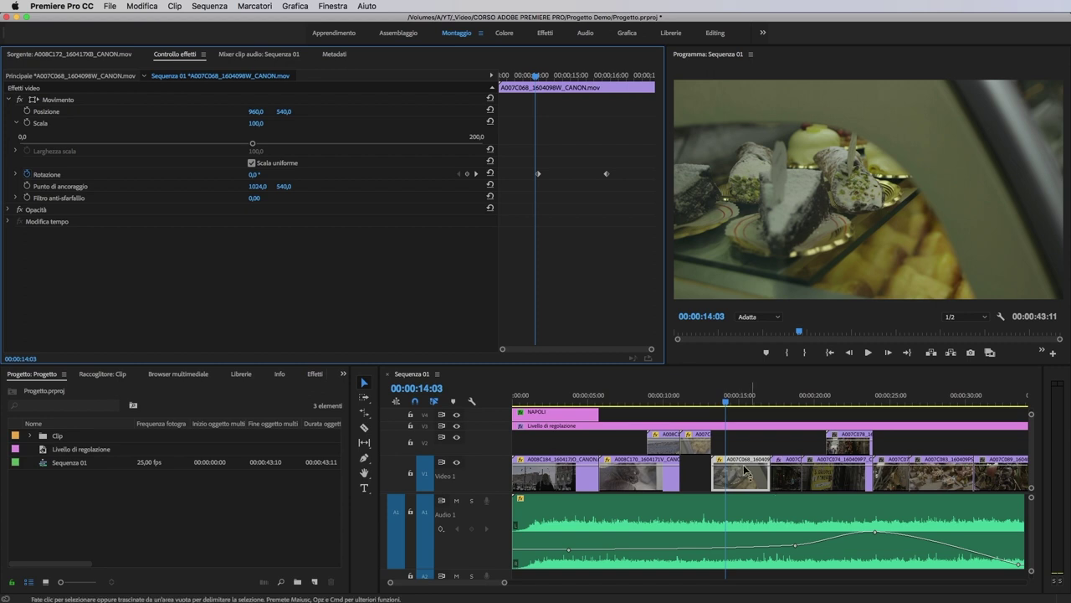
Step: Expand Video 1, select both Rotation keyframes, and zoom the timeline around clip A007C068
double_click(431, 484)
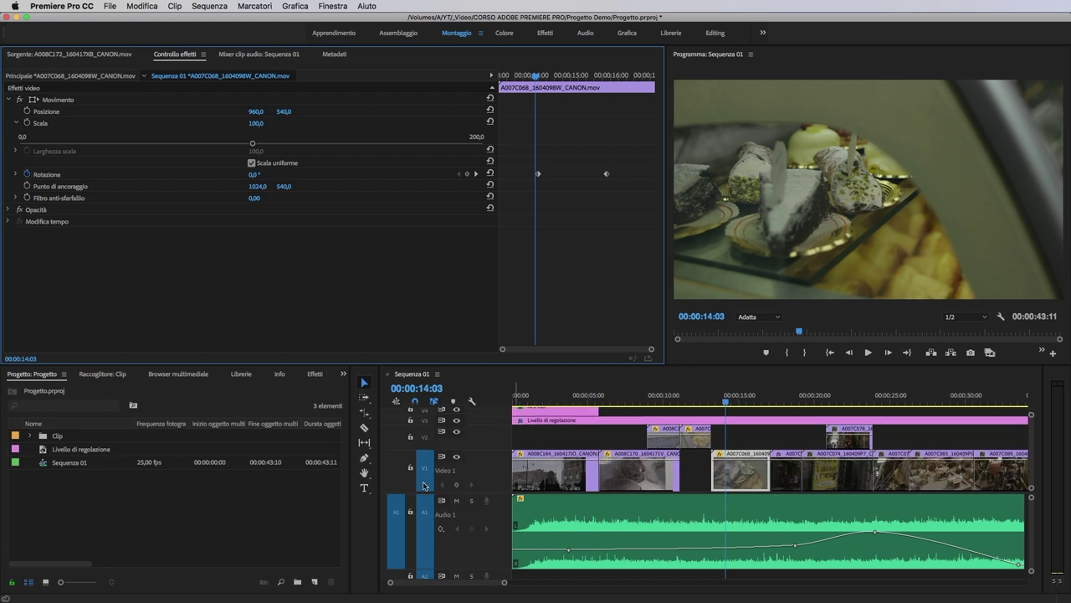
left_click_drag(603, 161, 504, 204)
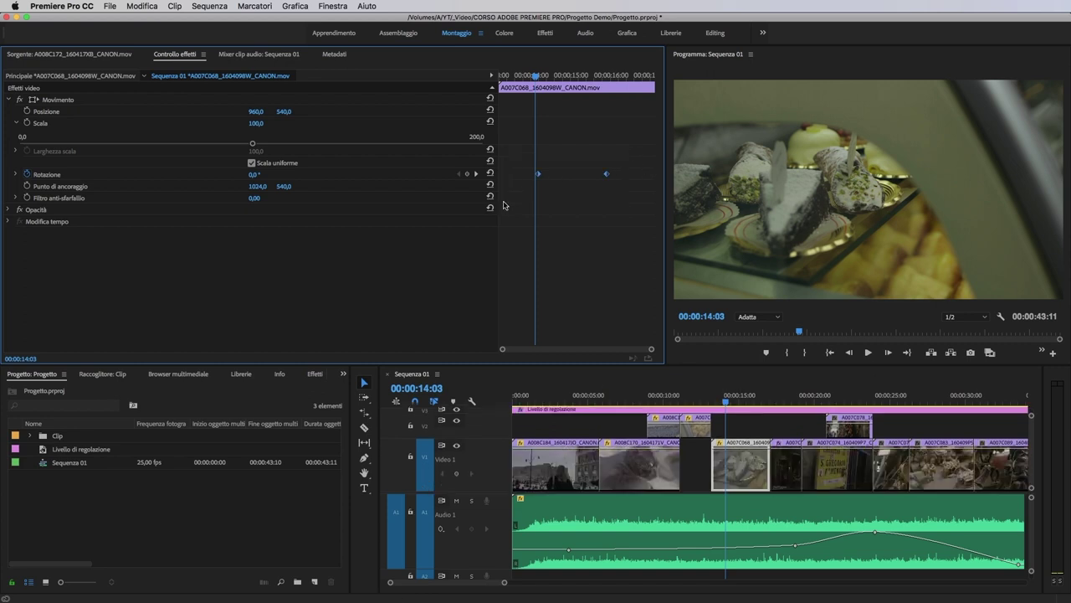
left_click(754, 540)
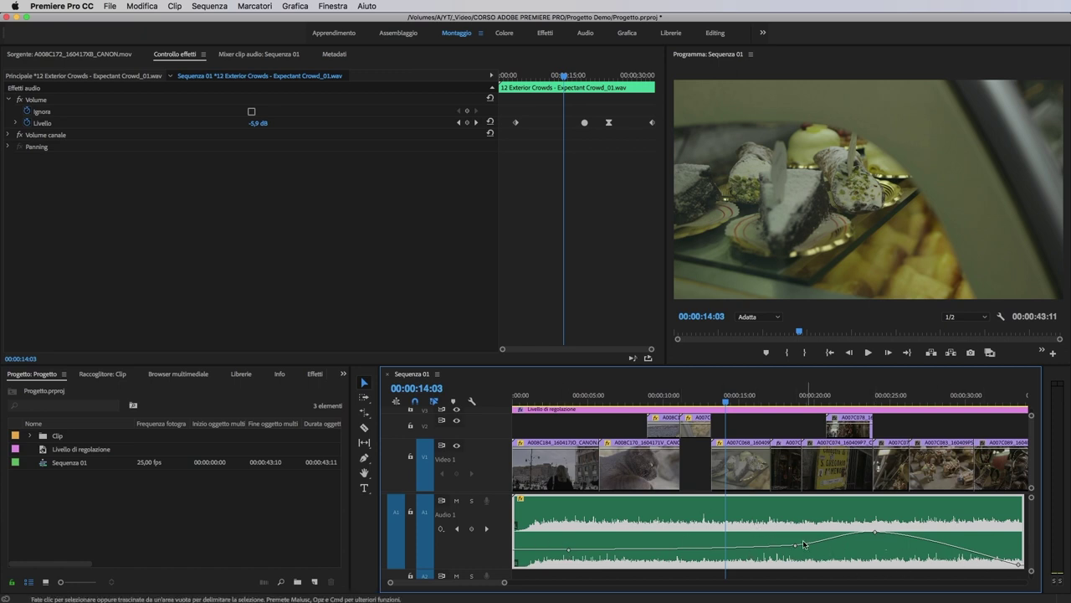
left_click(735, 481)
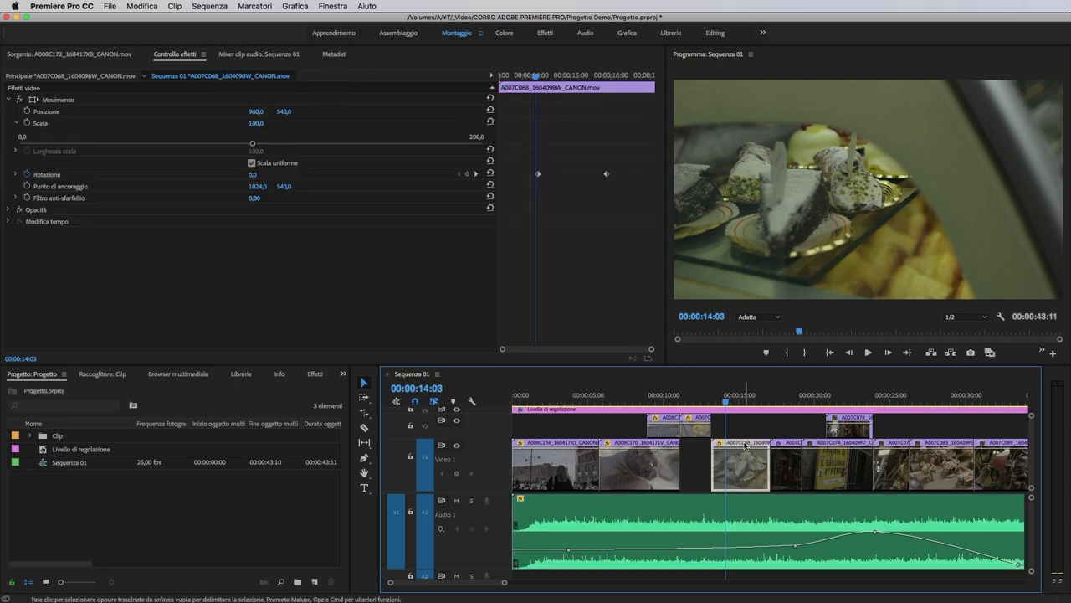
key("equal")
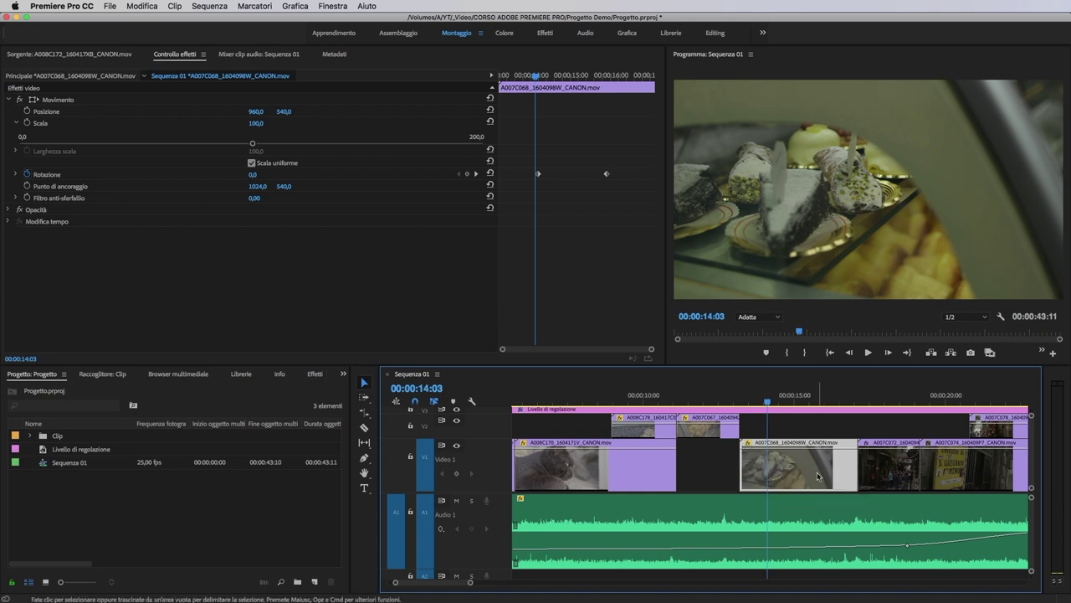
left_click(517, 151)
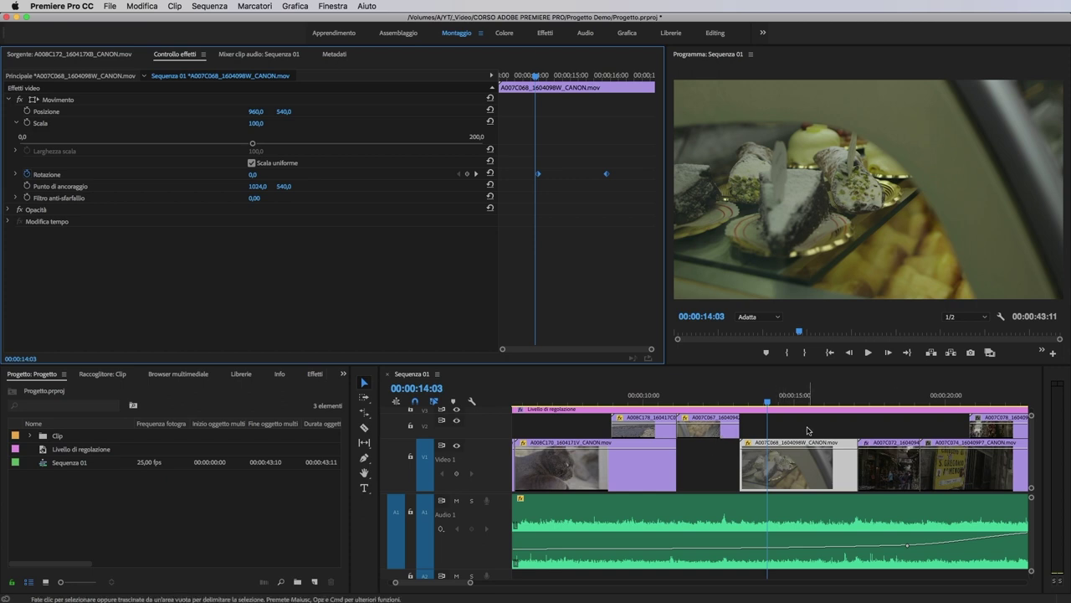
left_click(745, 545)
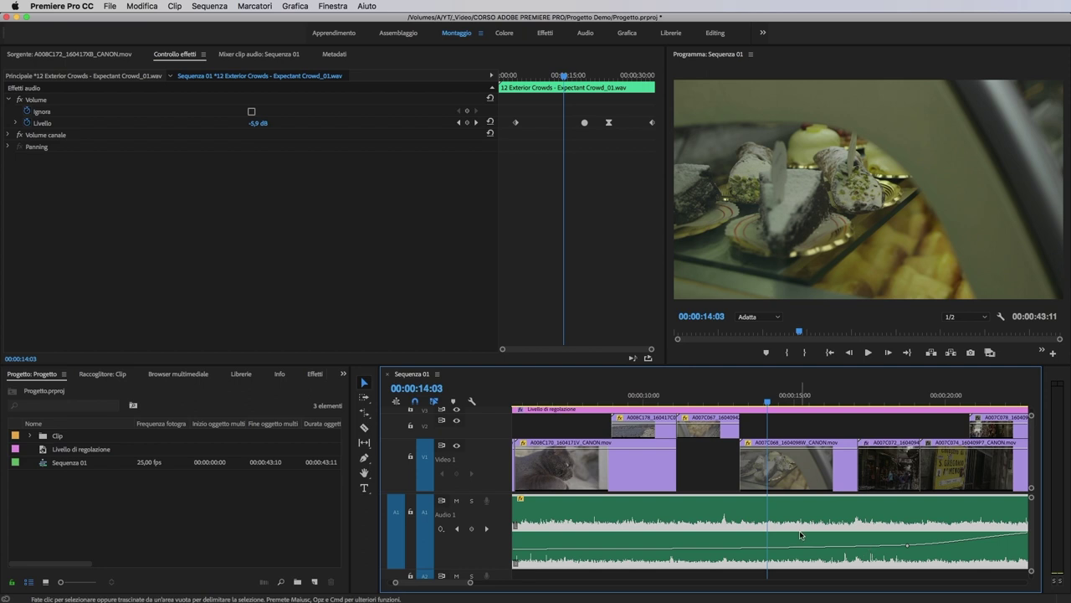
key("minus")
key("minus")
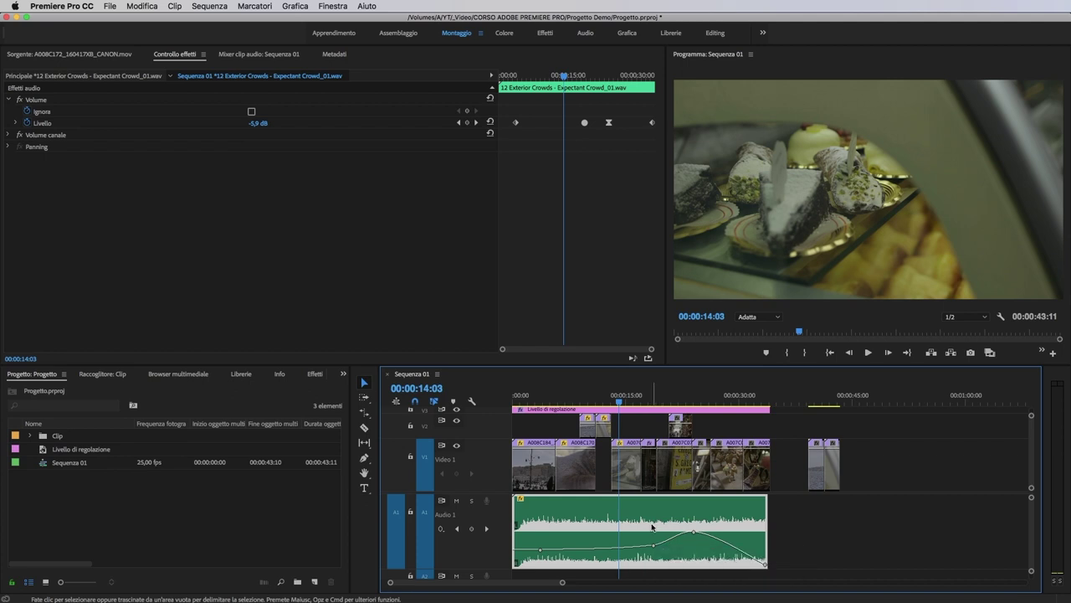
key("equal")
key("equal")
left_click(783, 470)
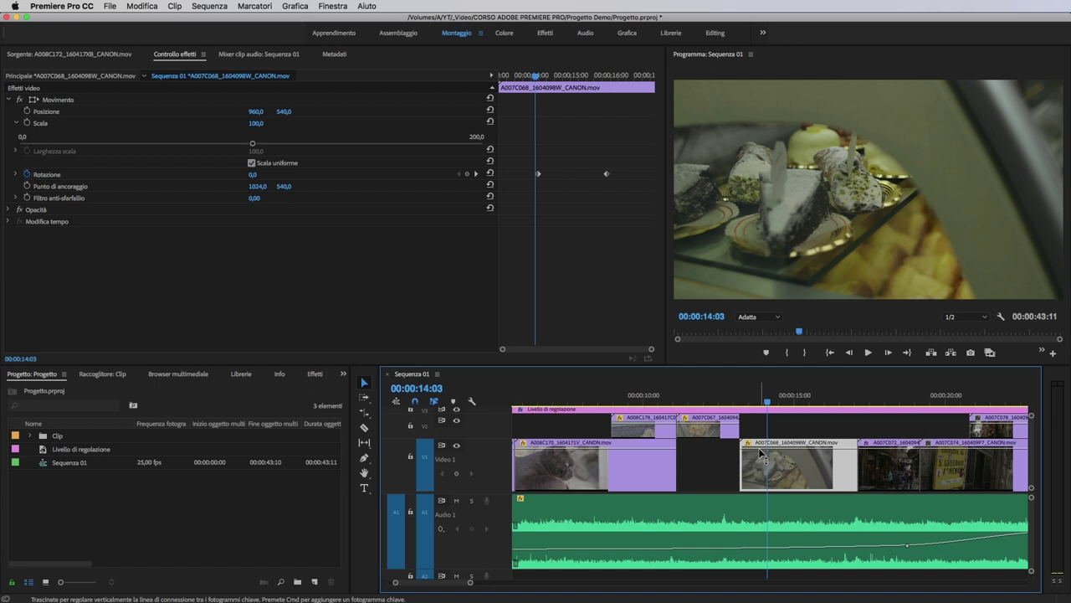
Step: Drag the clip's opacity rubber band down, then back up to about 79.7%
mouse_move(762, 454)
mouse_move(763, 455)
left_mouse_down()
mouse_move(750, 517)
mouse_move(758, 463)
mouse_move(762, 492)
mouse_move(760, 463)
mouse_move(763, 479)
mouse_move(765, 470)
left_mouse_up()
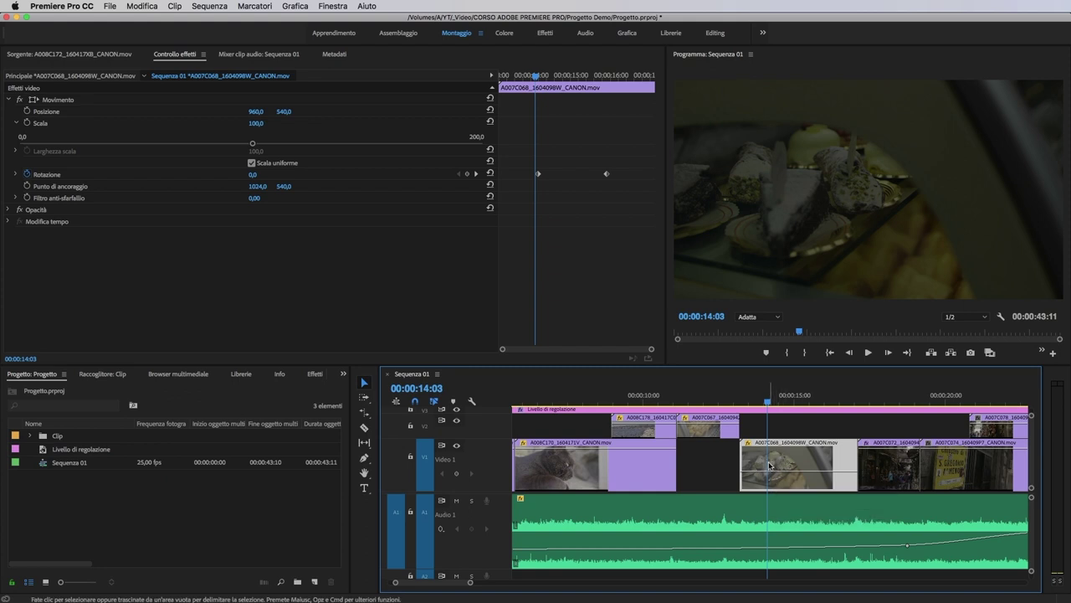
left_click_drag(770, 466, 767, 467)
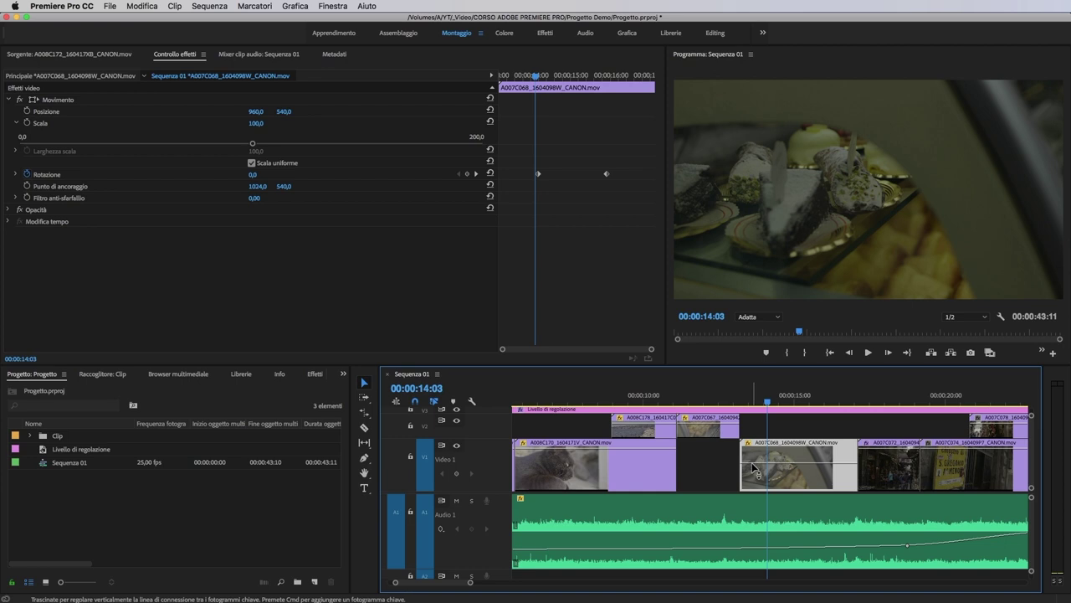
left_click_drag(781, 469, 774, 452)
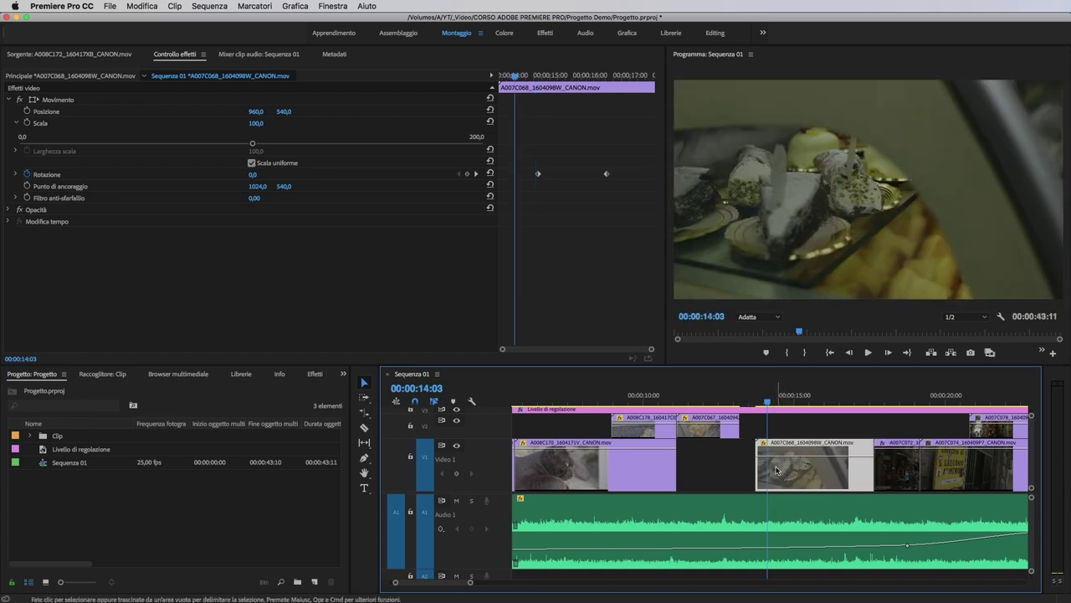
key("super+shift+a")
left_click(767, 462)
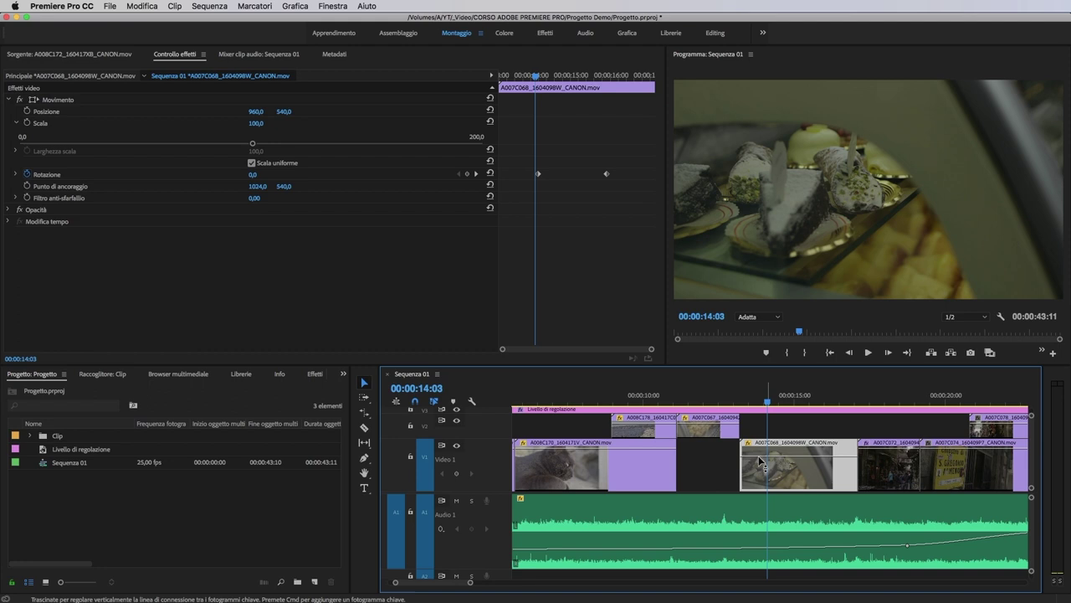
Step: Add Opacity keyframes at the current time and at 00:00:15:22, lowering the second to 32%
left_click(7, 210)
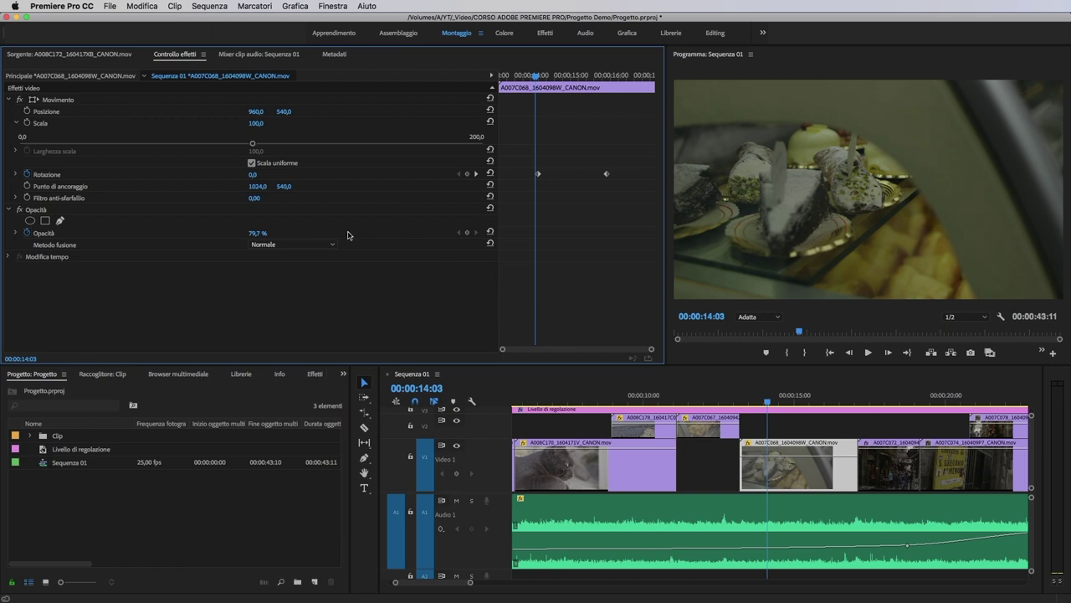
left_click(466, 233)
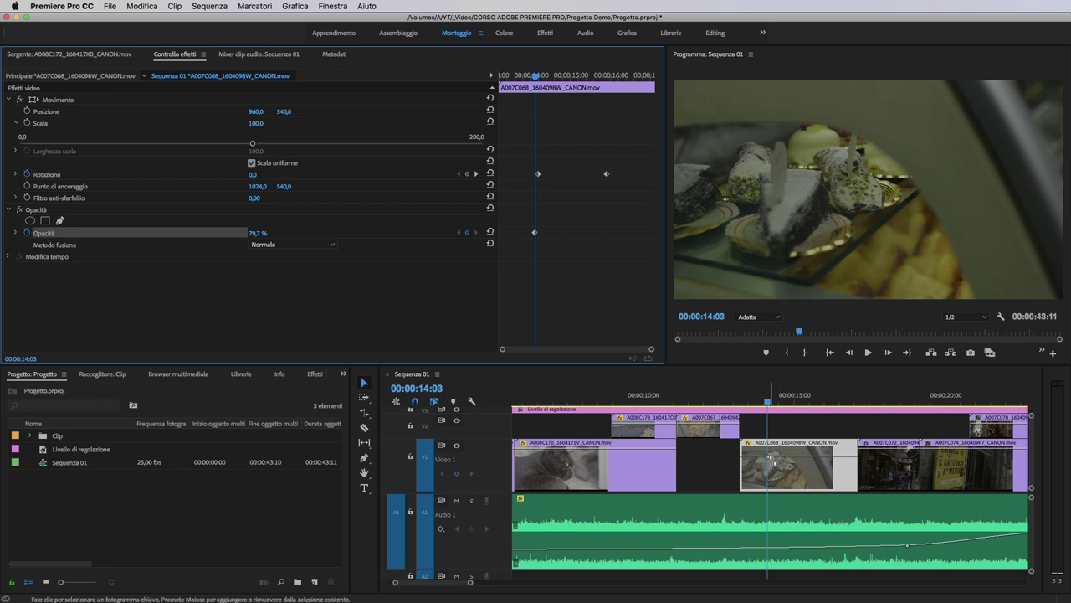
left_click(825, 403)
mouse_move(825, 404)
left_mouse_down()
mouse_move(785, 403)
mouse_move(821, 403)
left_mouse_up()
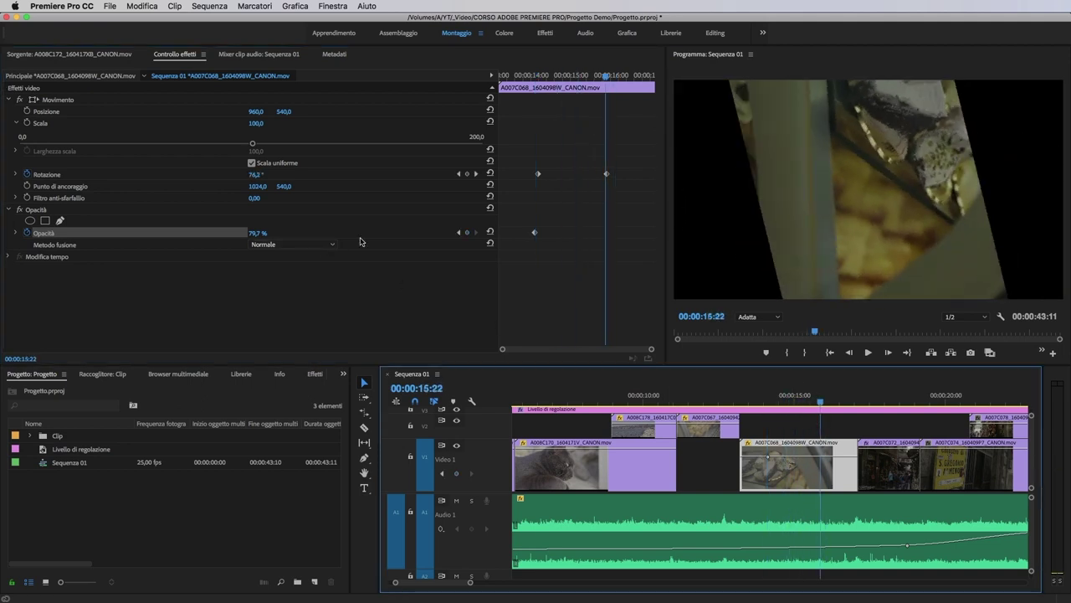
left_click(467, 234)
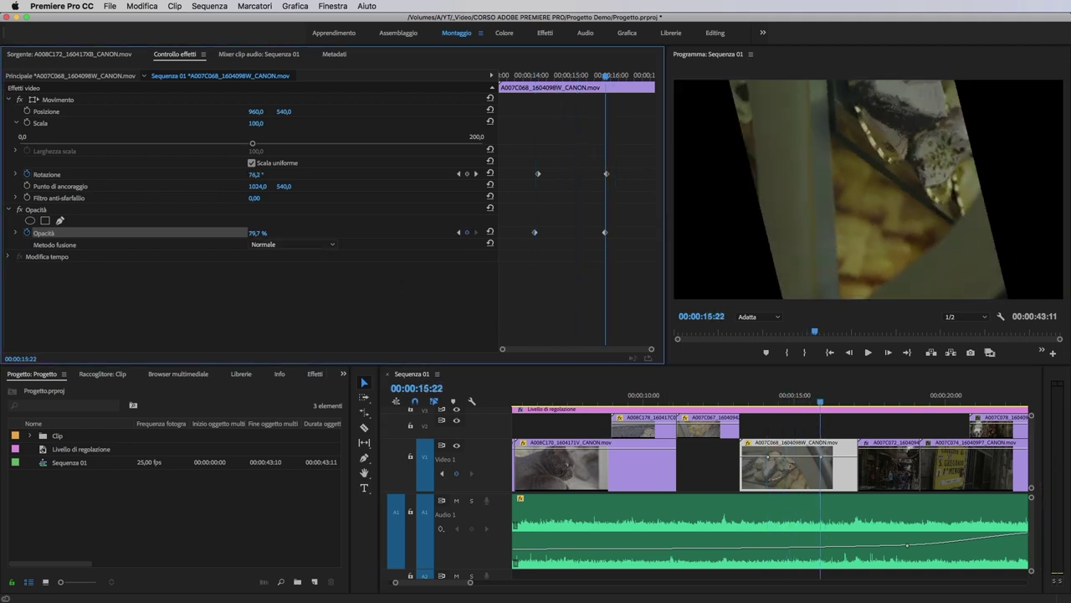
left_click(489, 232)
left_click_drag(258, 233, 220, 232)
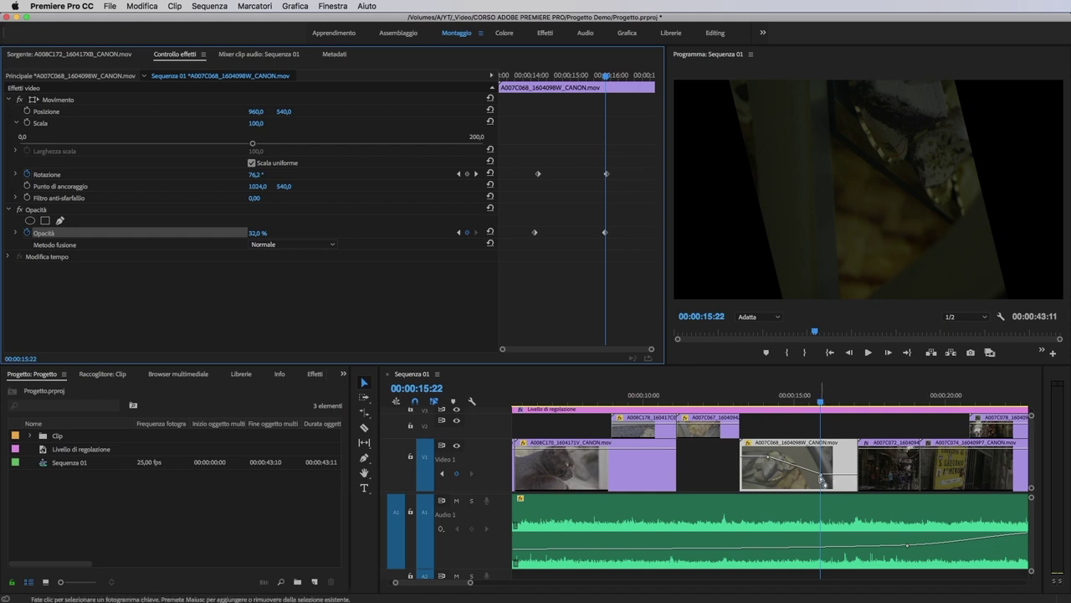
Step: Shift the opacity keyframe earlier and adjust the fade levels while previewing it
mouse_move(825, 481)
left_mouse_down()
mouse_move(812, 481)
mouse_move(837, 460)
mouse_move(837, 477)
mouse_move(817, 448)
mouse_move(818, 484)
left_mouse_up()
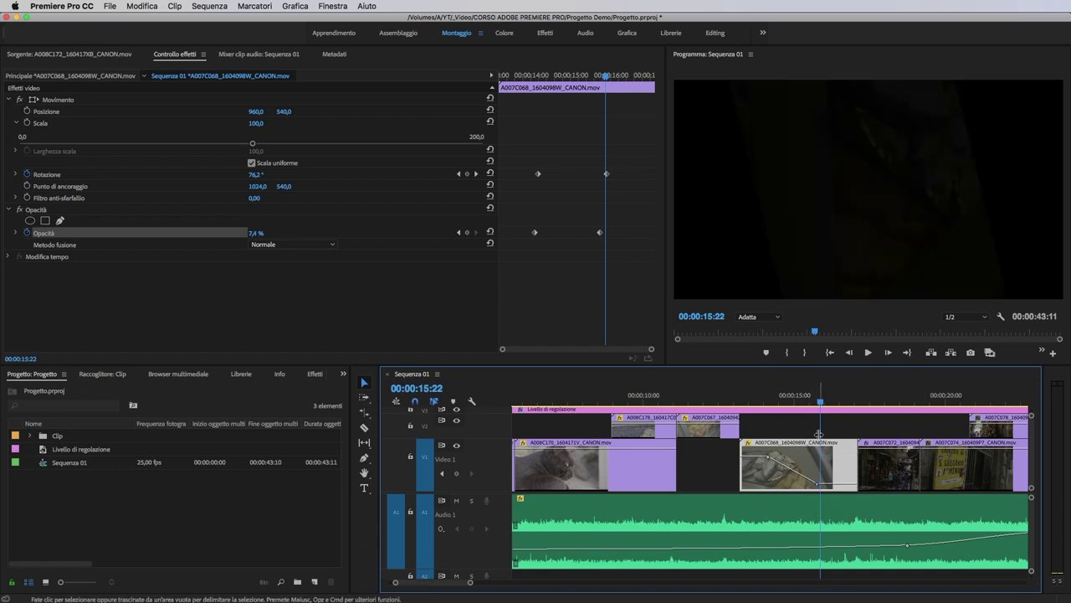
mouse_move(817, 406)
left_mouse_down()
mouse_move(750, 405)
mouse_move(813, 403)
left_mouse_up()
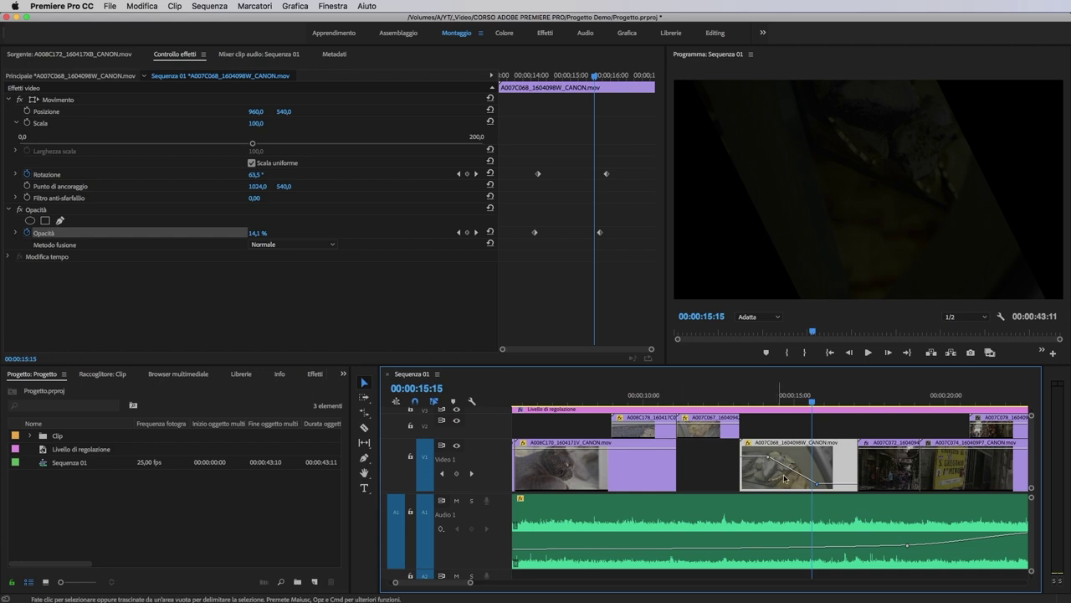
left_click(765, 399)
left_click_drag(764, 399, 794, 427)
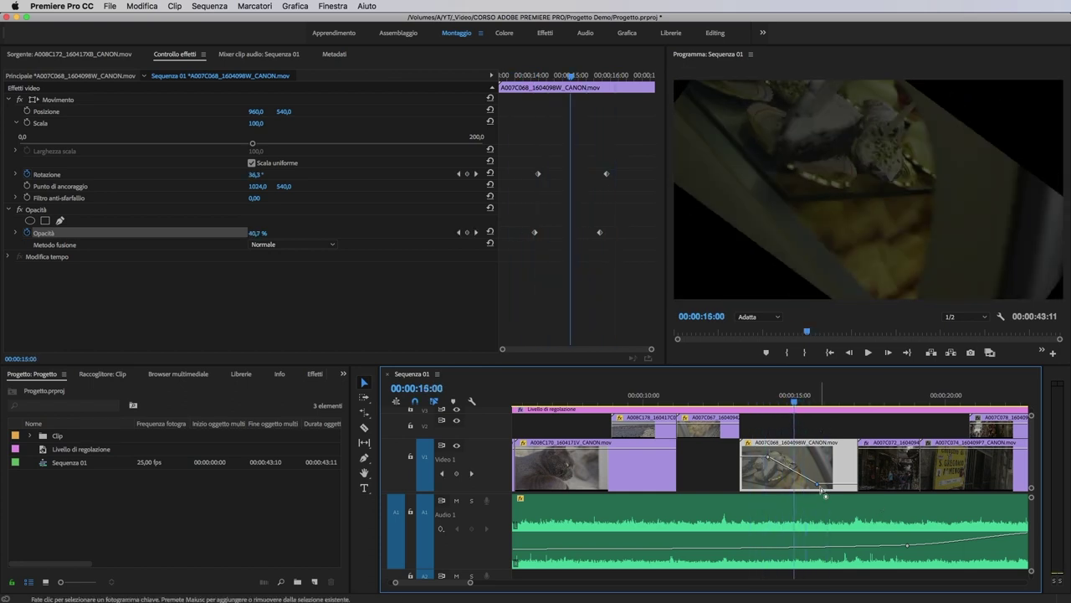
key("shift+Right")
key("shift+Right")
key("shift+Right")
key("shift+Right")
key("shift+Right")
key("shift+Right")
key("shift+Right")
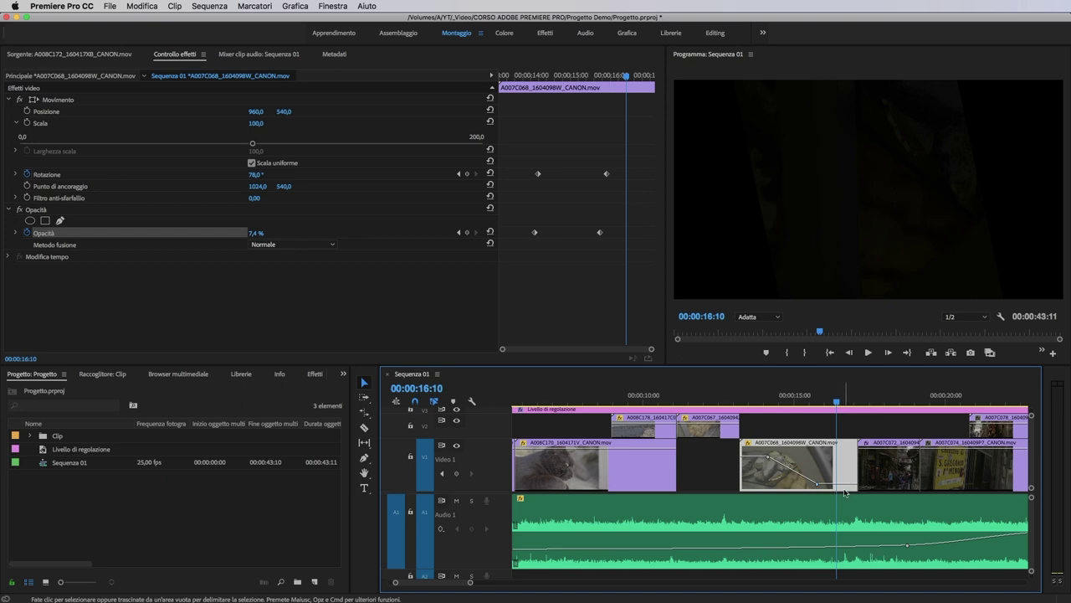
mouse_move(833, 486)
left_mouse_down()
mouse_move(833, 470)
mouse_move(824, 485)
mouse_move(818, 476)
left_mouse_up()
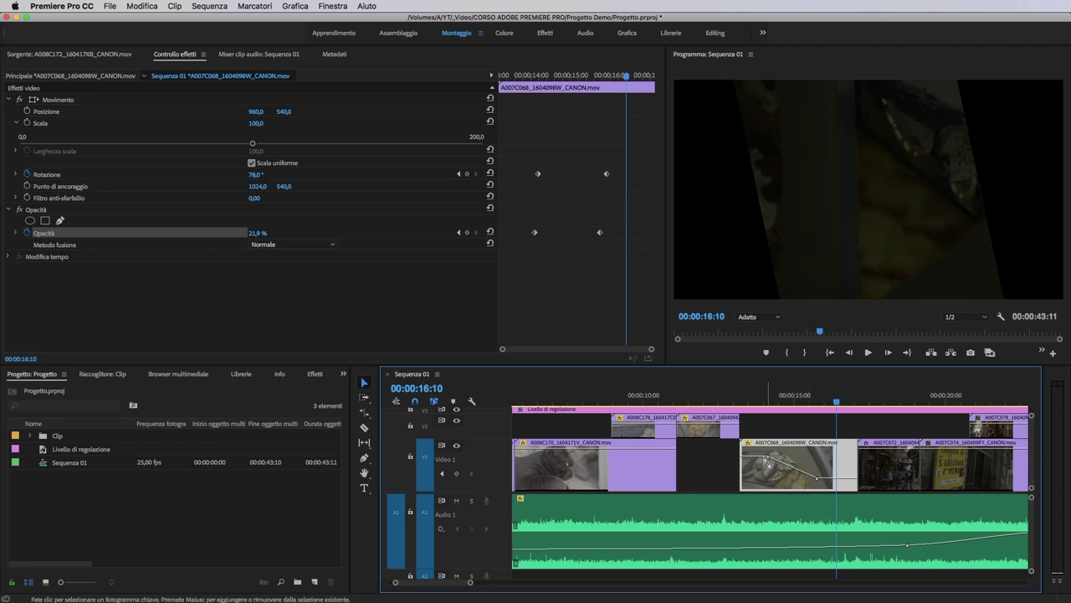
mouse_move(755, 457)
left_mouse_down()
mouse_move(754, 469)
mouse_move(754, 459)
left_mouse_up()
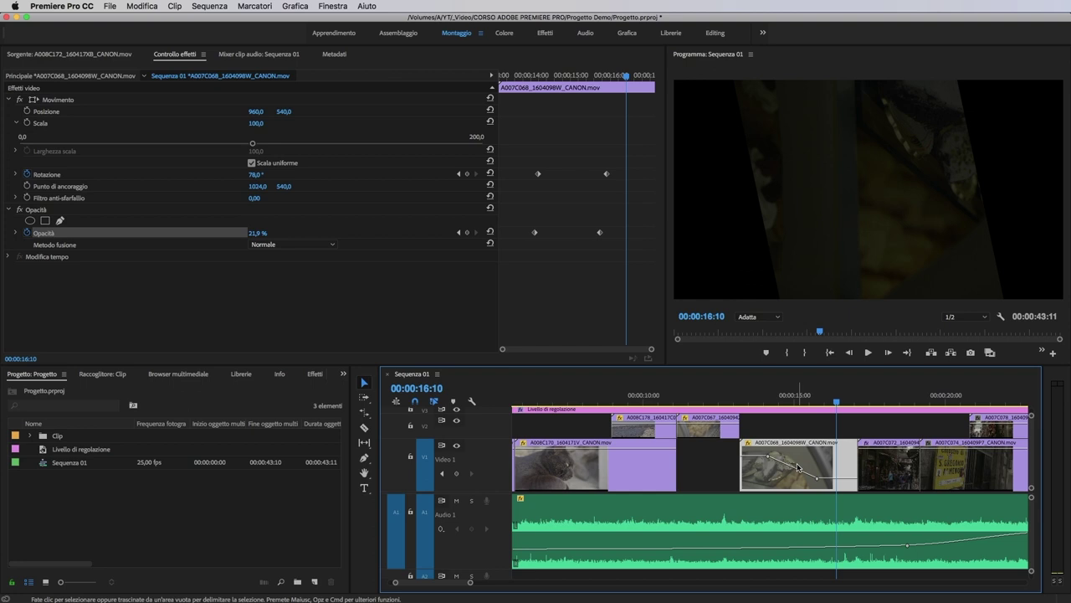
Step: Turn off Opacità keyframing, confirming the deletion, and set the value to 100
left_click(25, 234)
left_click(639, 329)
left_click(256, 233)
type("100")
key("Return")
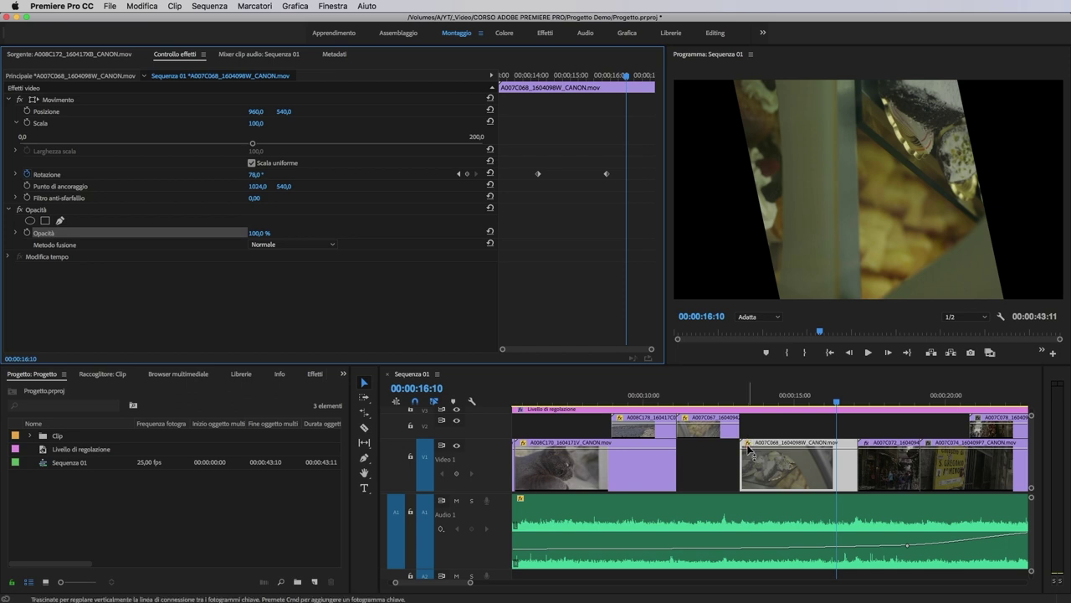
Step: Show Movimento > Rotazione keyframes on clip A007C068's timeline line and scrub to preview the rotation
left_click(748, 443)
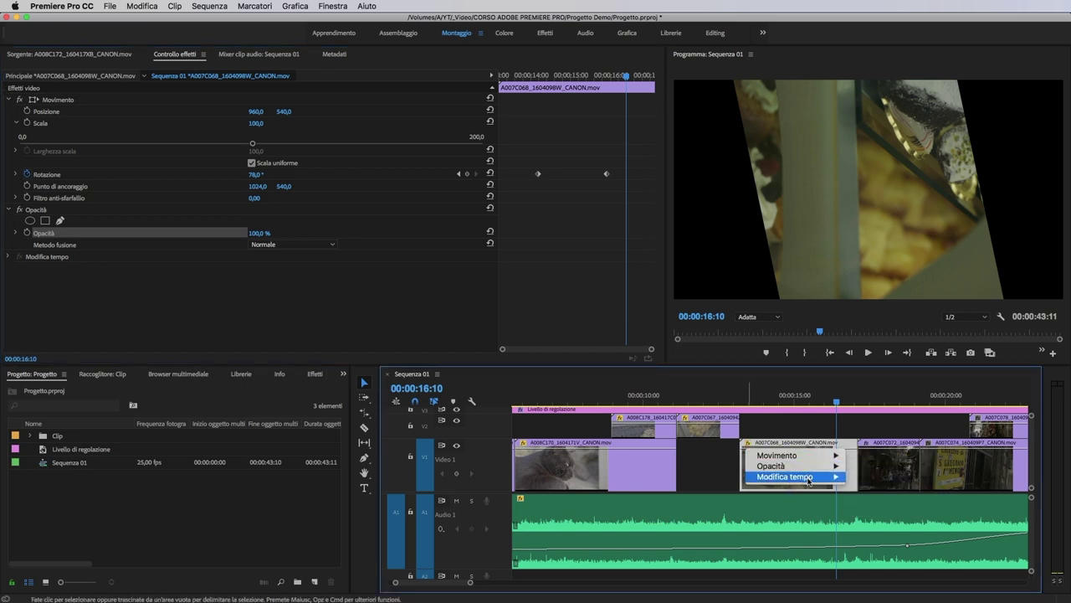
mouse_move(817, 460)
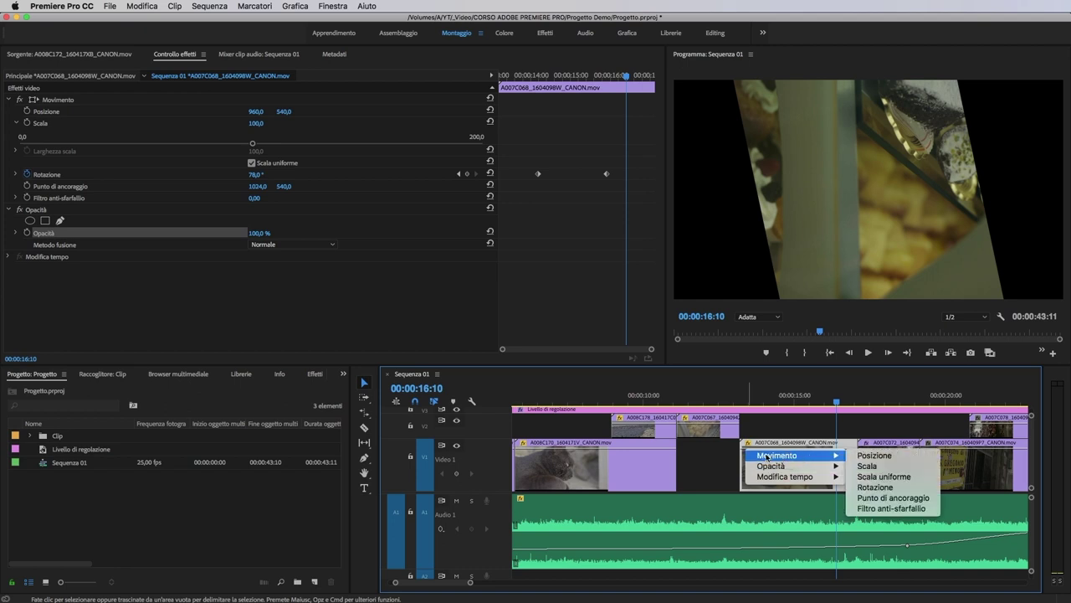
left_click(870, 486)
left_click_drag(799, 475, 804, 473)
left_click(820, 402)
left_click_drag(818, 410, 769, 412)
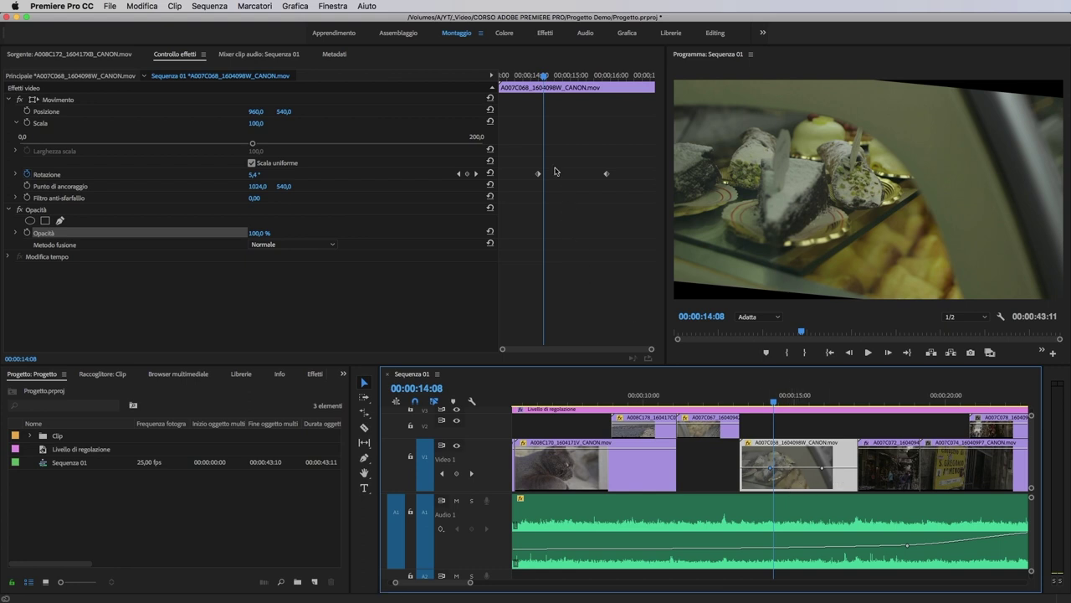
Step: Select both Rotazione keyframes in Effect Controls
left_click(584, 203)
left_click_drag(527, 156, 643, 214)
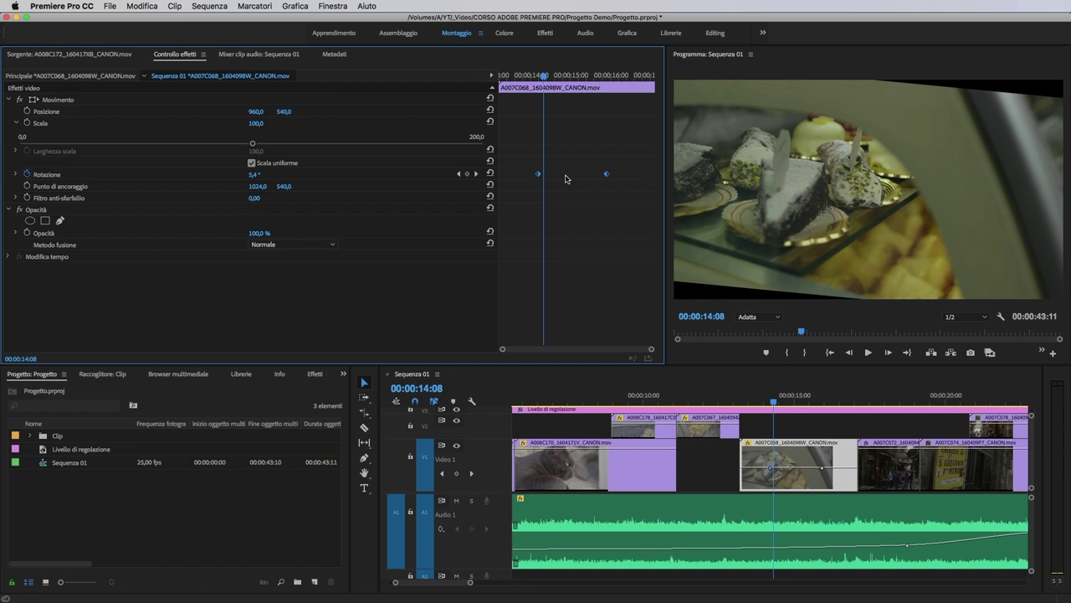
left_click(798, 480)
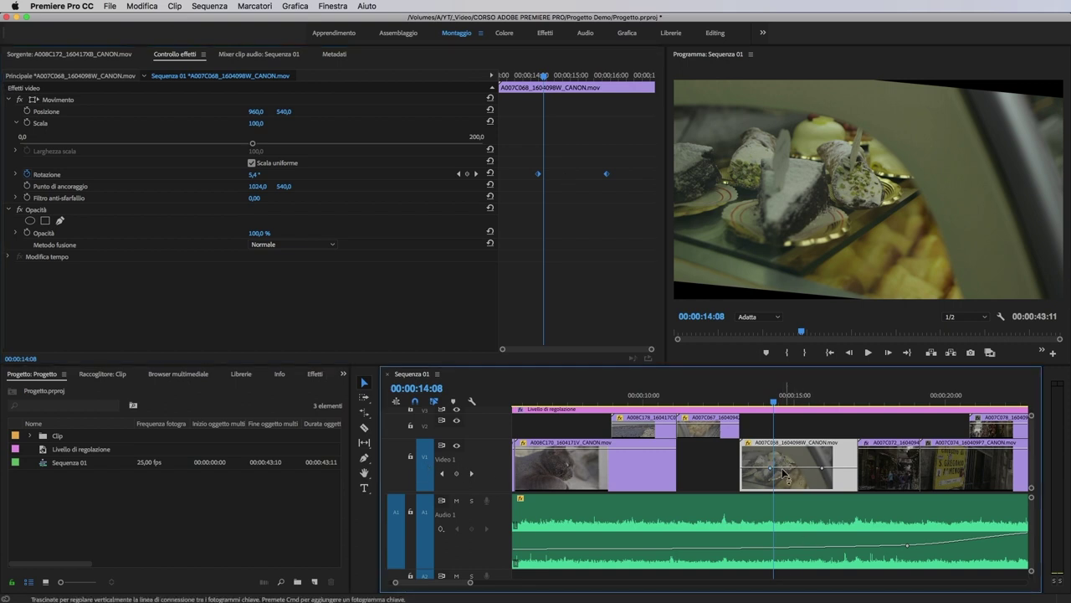
Step: Enlarge V1 and lower the second Rotation keyframe at 00:00:15:23 to -21x -241.2°, then preview
double_click(422, 477)
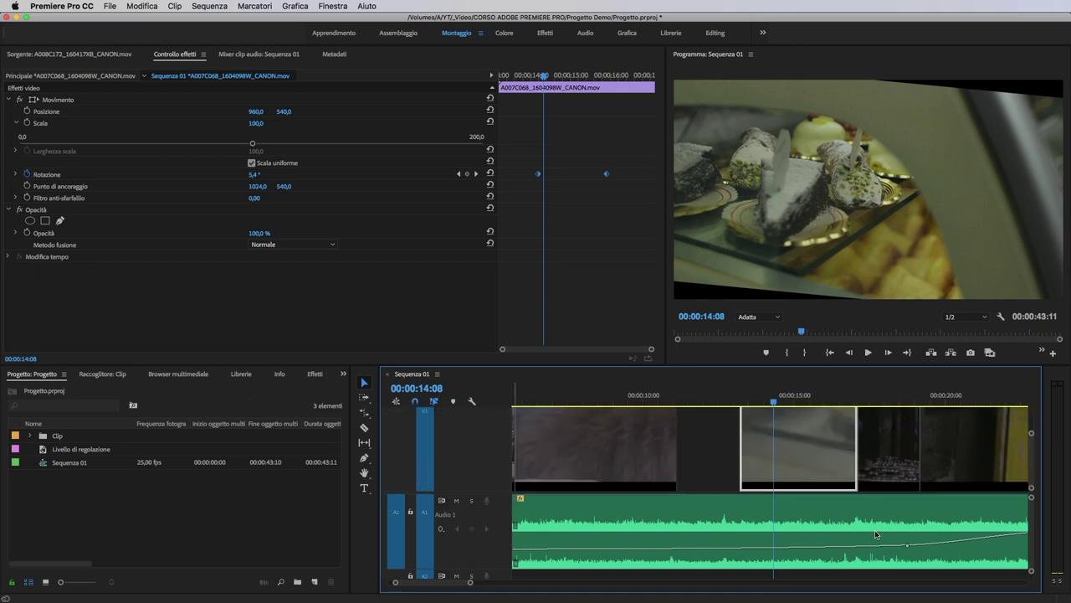
left_click_drag(825, 449, 824, 453)
left_click(812, 402)
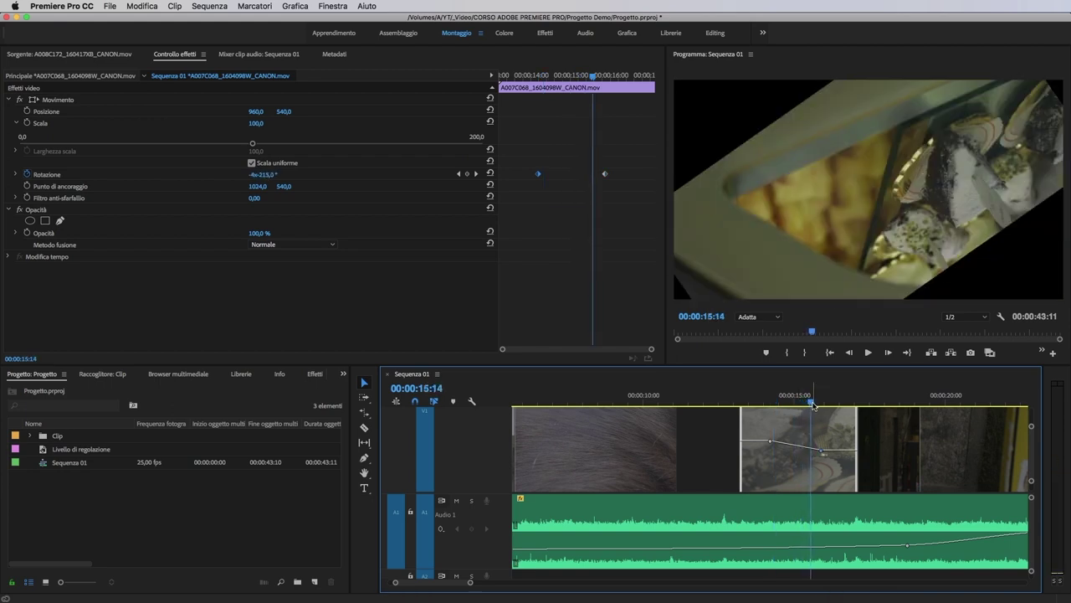
left_click_drag(813, 404, 817, 445)
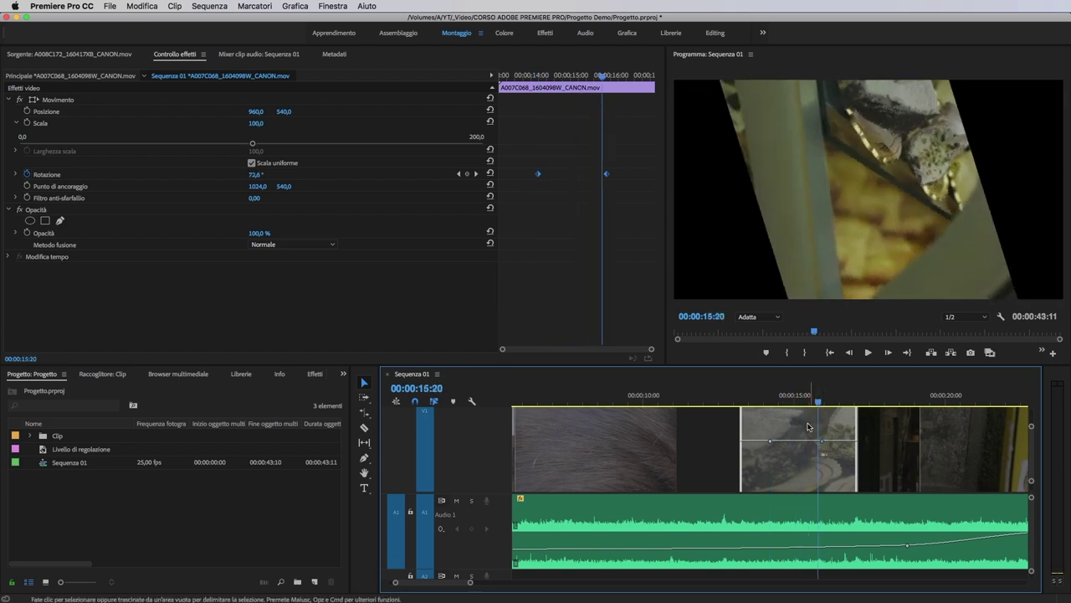
left_click_drag(819, 408, 780, 400)
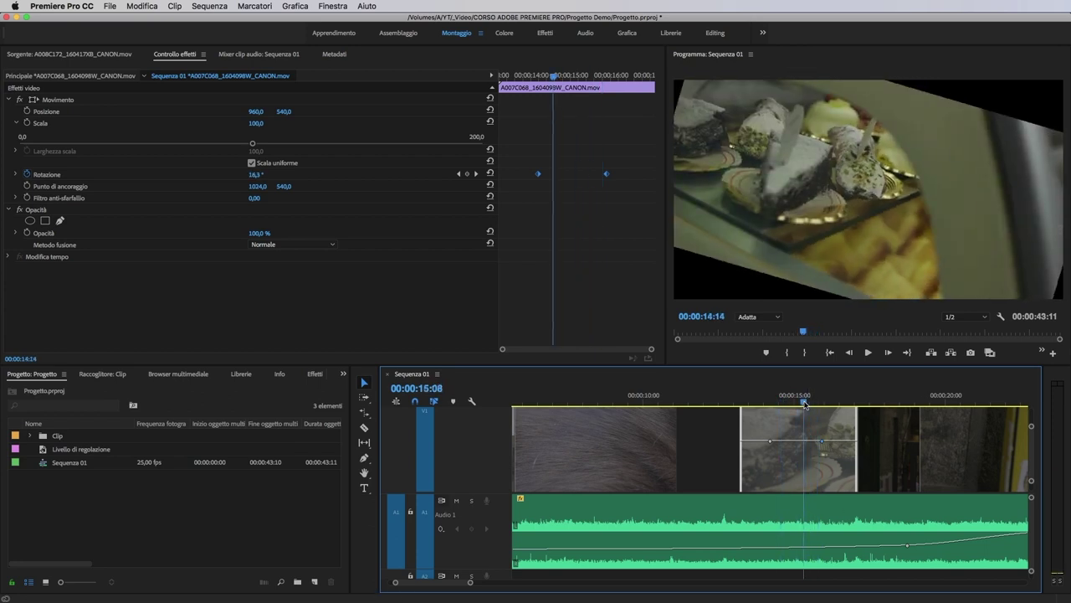
key("shift+k")
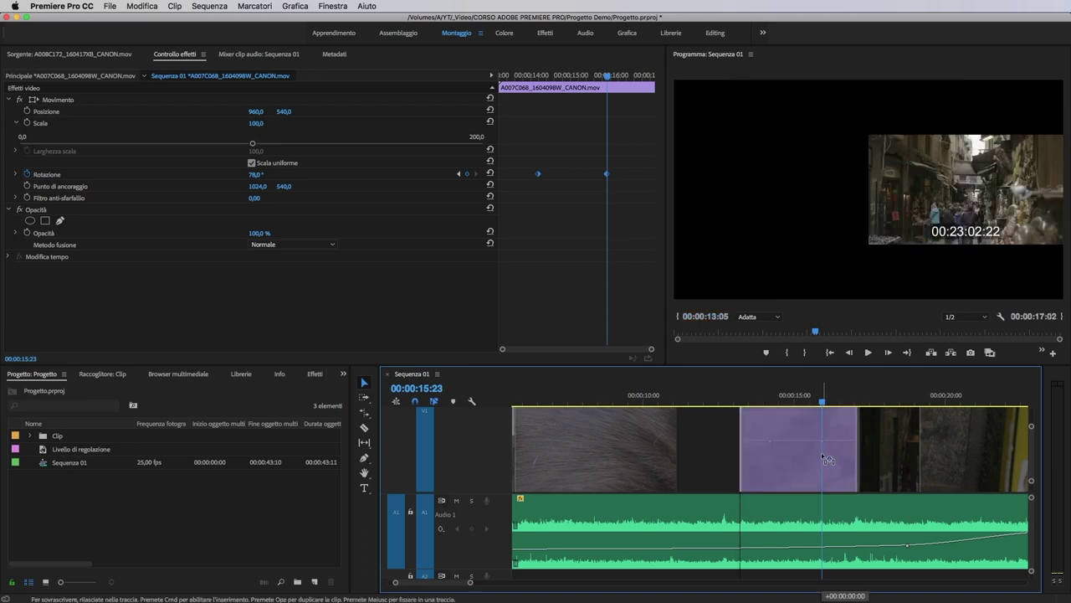
left_click_drag(821, 446, 820, 475)
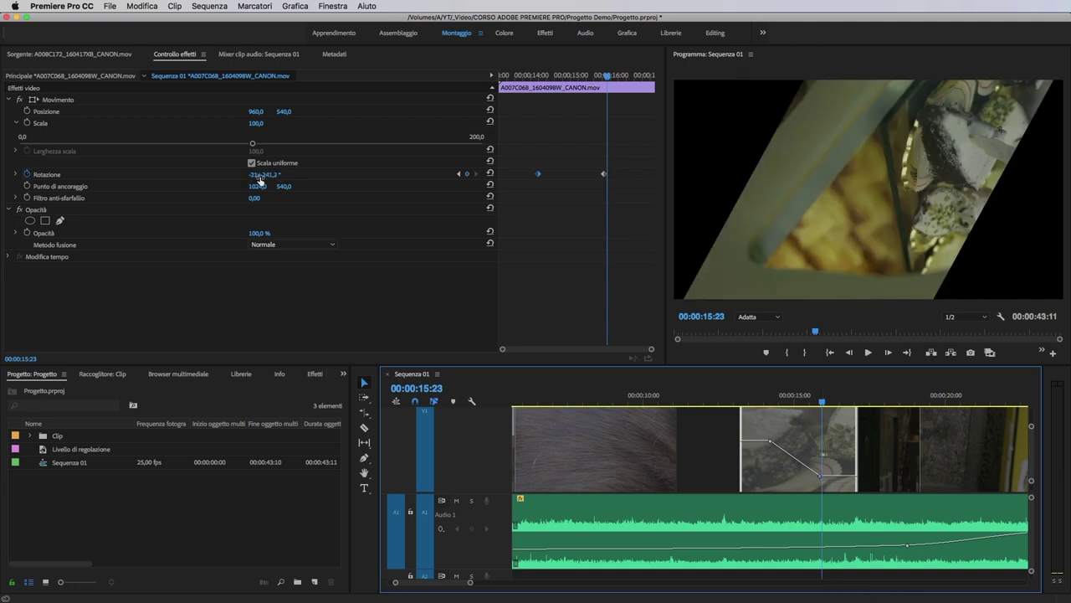
left_click_drag(824, 400, 792, 384)
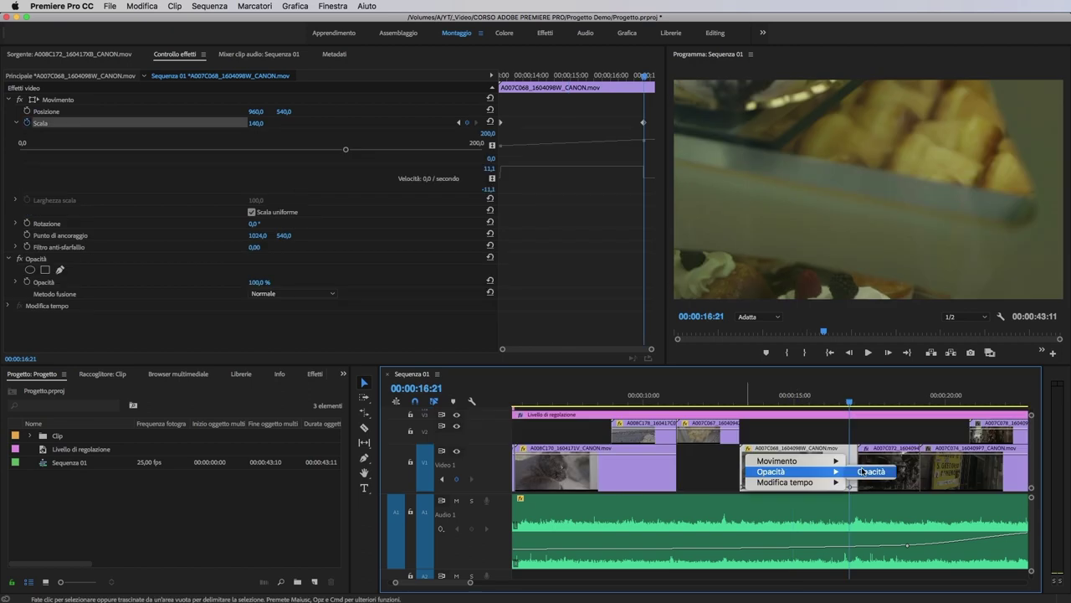
Step: Turn off the Scala animation on A007C068, confirming deletion of its keyframes
left_click(871, 471)
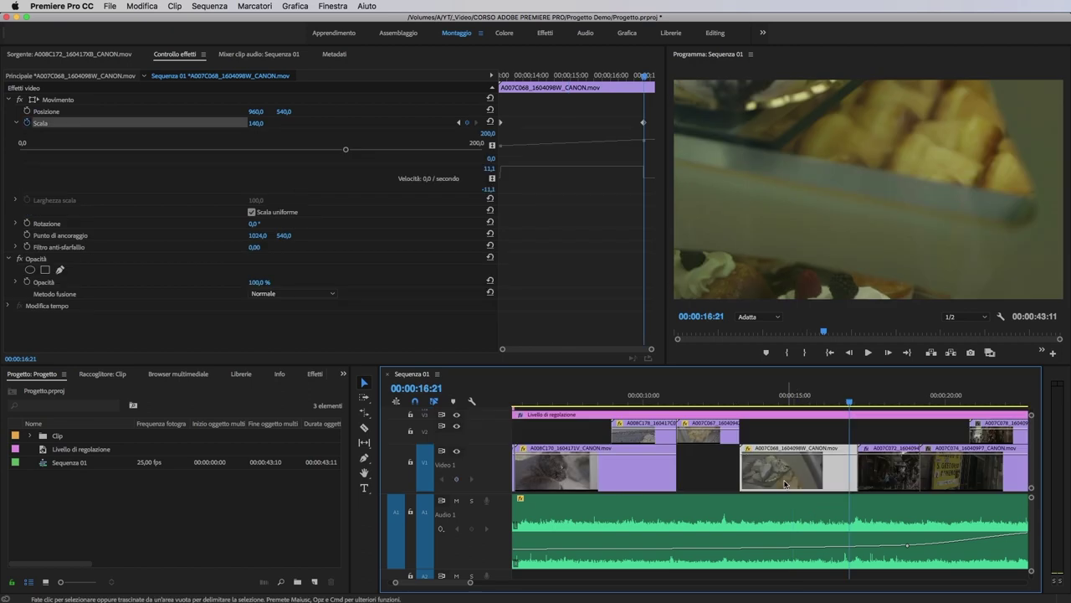
left_click(22, 123)
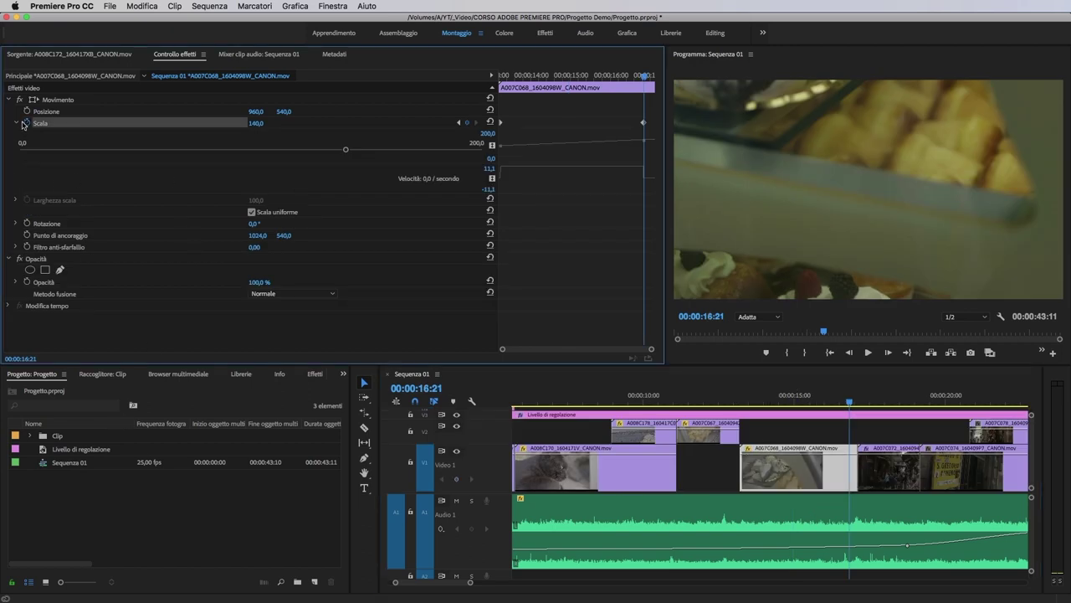
left_click(27, 123)
left_click(642, 327)
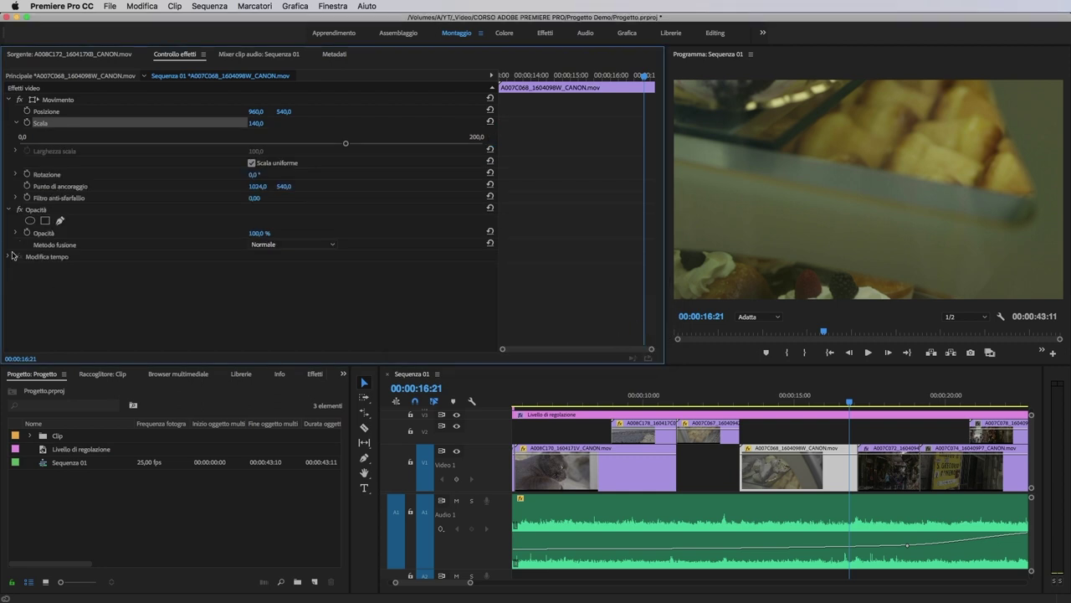
Step: Keyframe Opacità to fade down to 0% and retime its keyframes on the clip
left_click(27, 232)
left_click_drag(641, 235, 532, 232)
left_click_drag(257, 236, 201, 237)
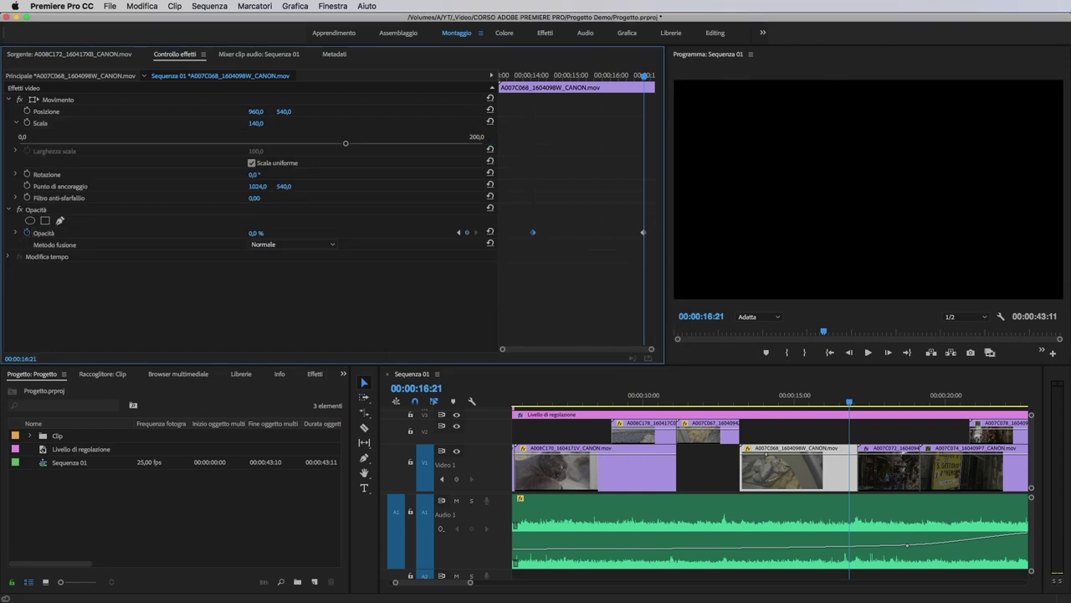
left_click_drag(763, 458, 834, 485)
mouse_move(811, 399)
left_mouse_down()
mouse_move(766, 400)
mouse_move(818, 399)
left_mouse_up()
left_click_drag(762, 466, 762, 462)
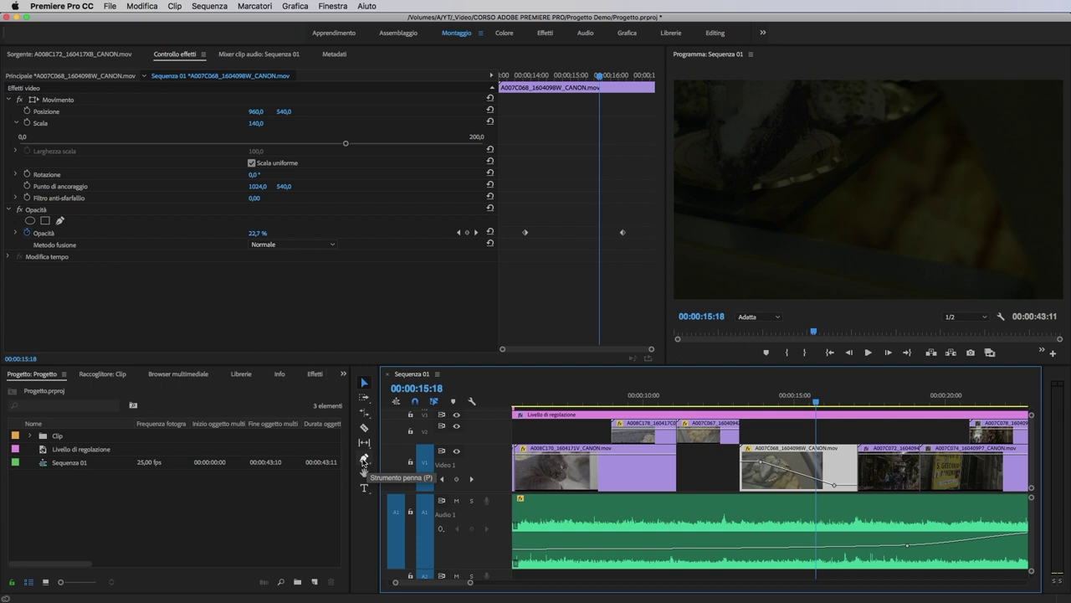
Step: Add a middle opacity keyframe with the Pen tool and delete the last opacity keyframe
left_click(364, 459)
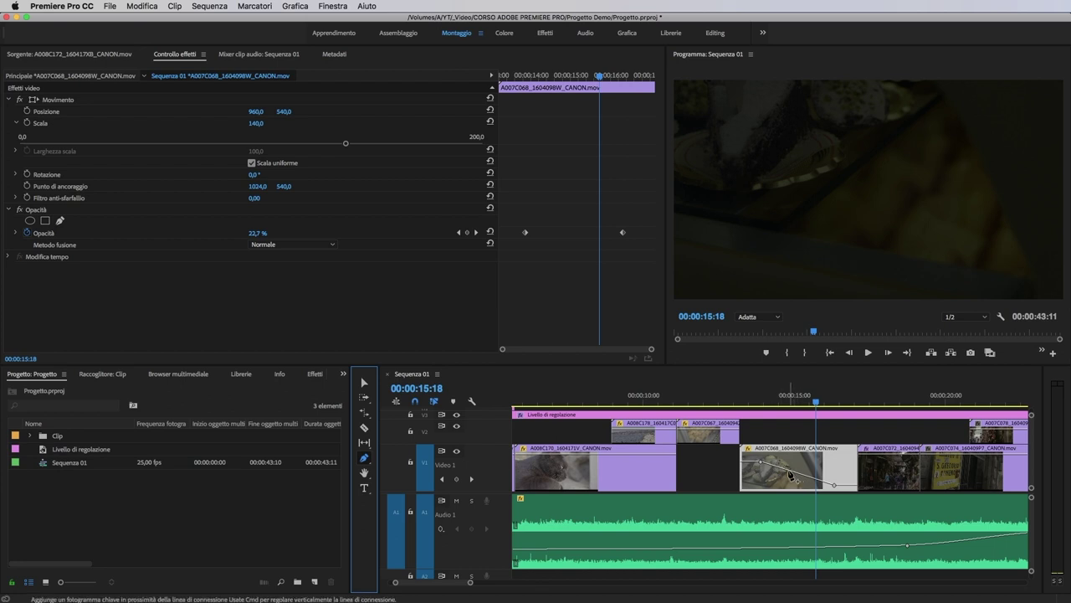
left_click(797, 478)
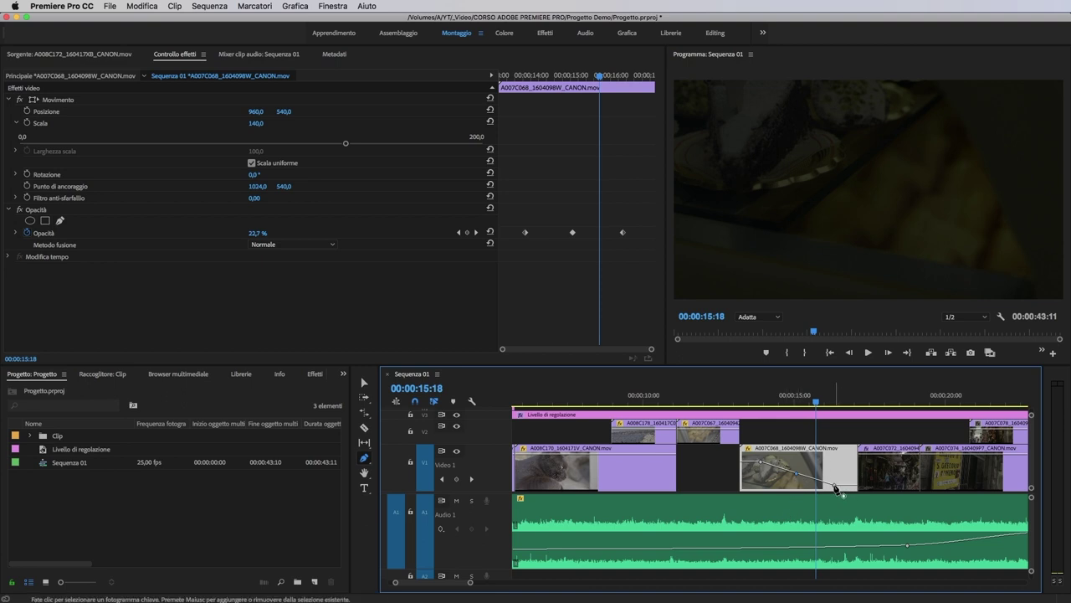
key("v")
left_click(836, 486)
key("Delete")
Step: Drag the middle opacity keyframe lower and later, then Cmd-drag it into a Bezier curve
left_click(364, 458)
left_click_drag(798, 480, 810, 485)
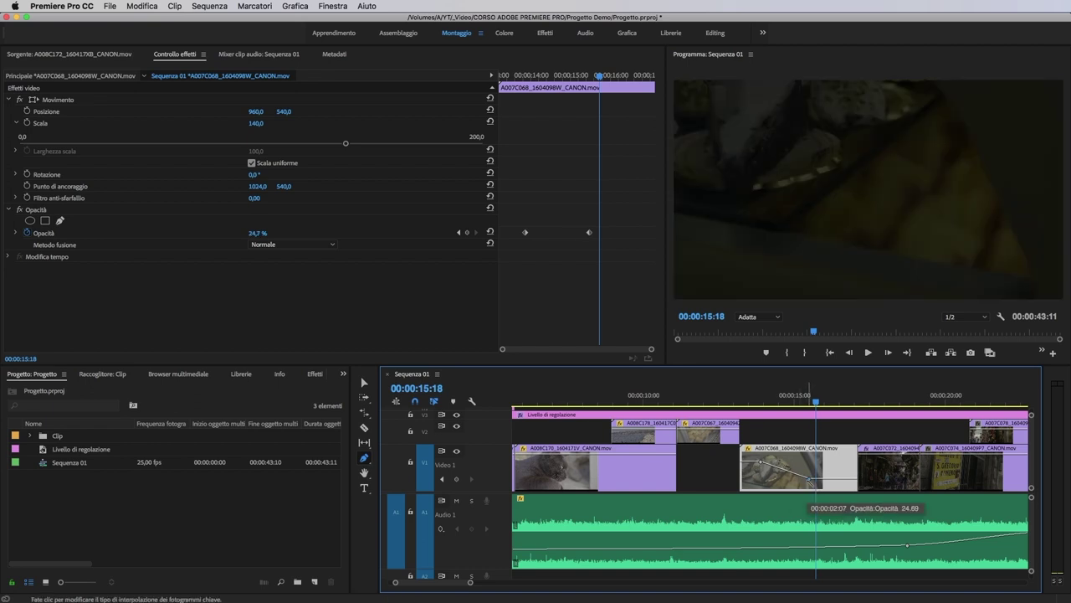
mouse_move(811, 483)
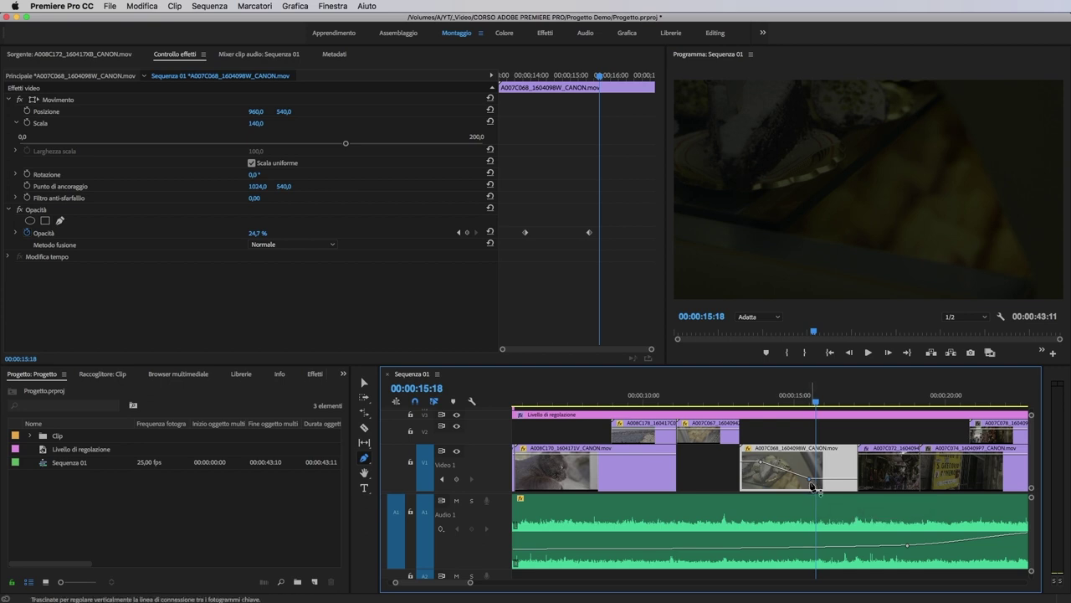
left_click_drag(811, 483, 825, 485)
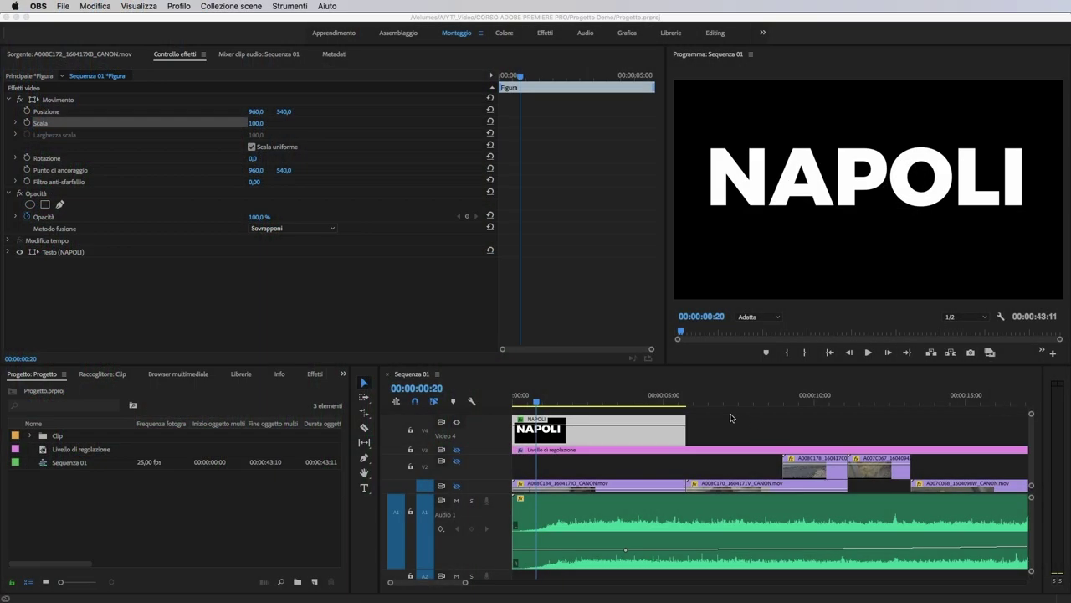
Step: Search 'trasfor' in Effects and apply Trasformazione to the NAPOLI title
left_click(541, 402)
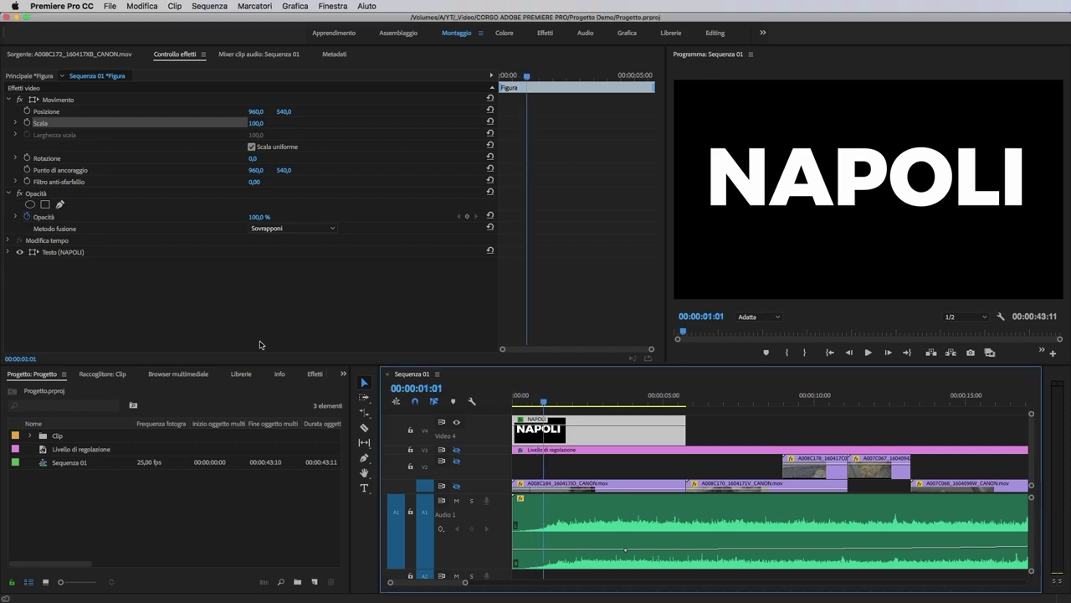
left_click(314, 374)
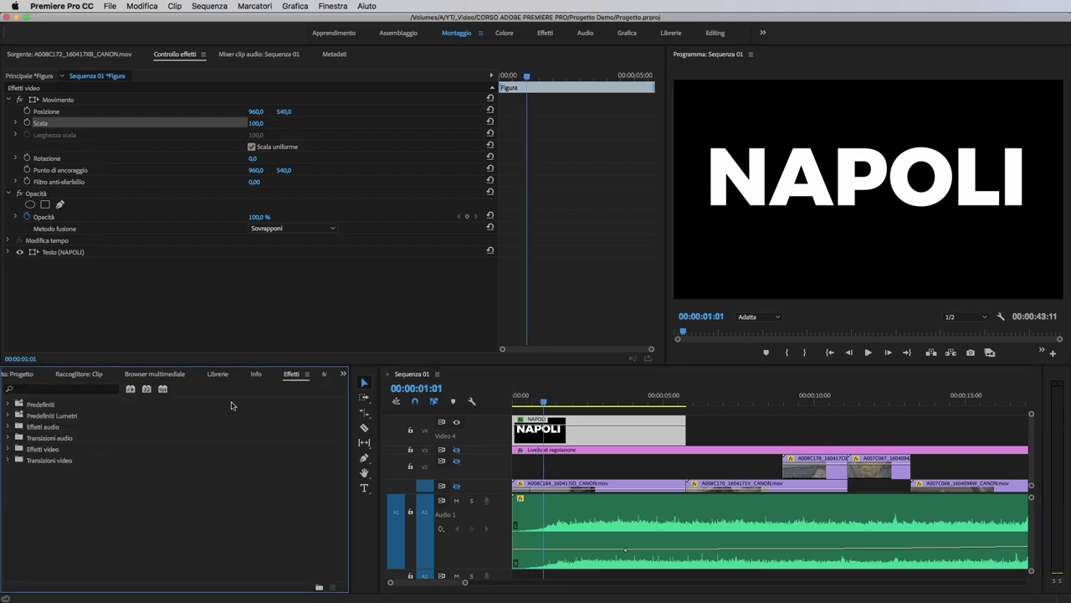
left_click(50, 388)
type("trasfor")
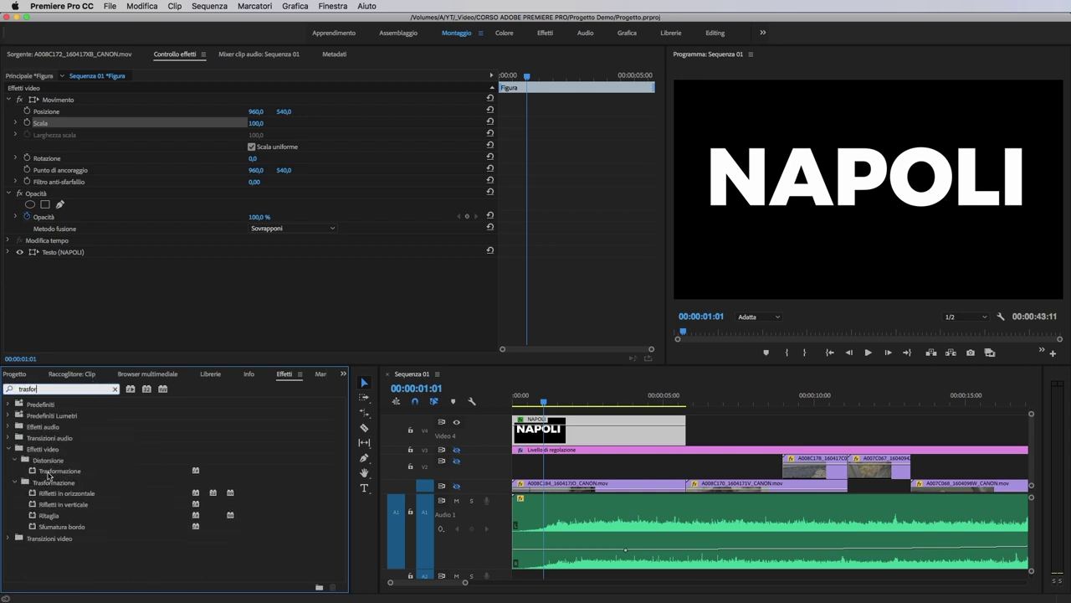
left_click_drag(50, 470, 566, 432)
scroll(431, 256, "down", 2)
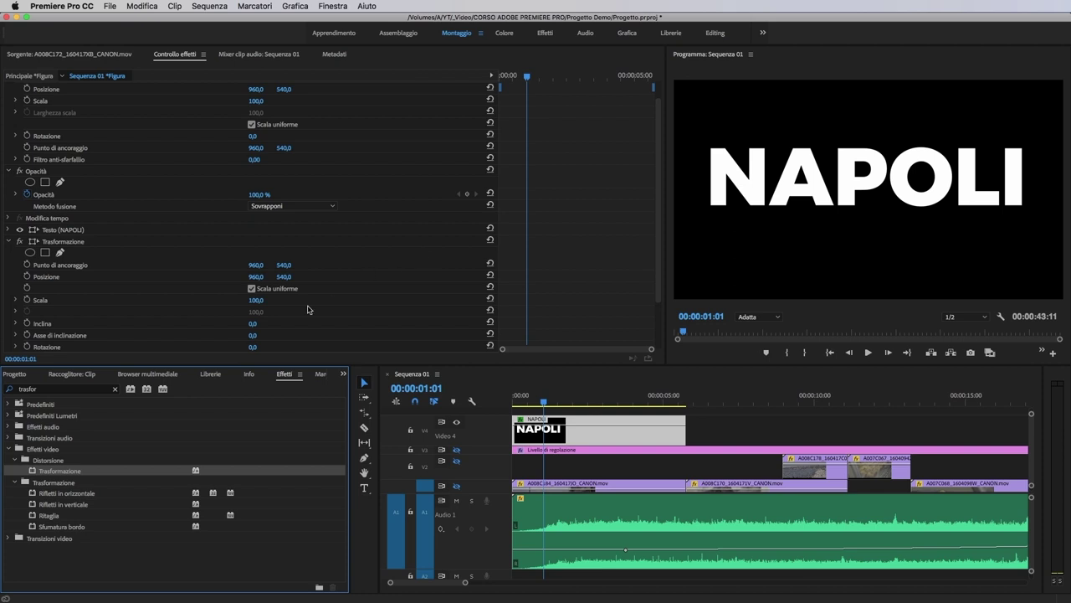
Step: Keyframe Scala, move that keyframe later, and set Scala to 0 at the start
left_click(27, 300)
left_click_drag(529, 300, 602, 299)
left_click(257, 300)
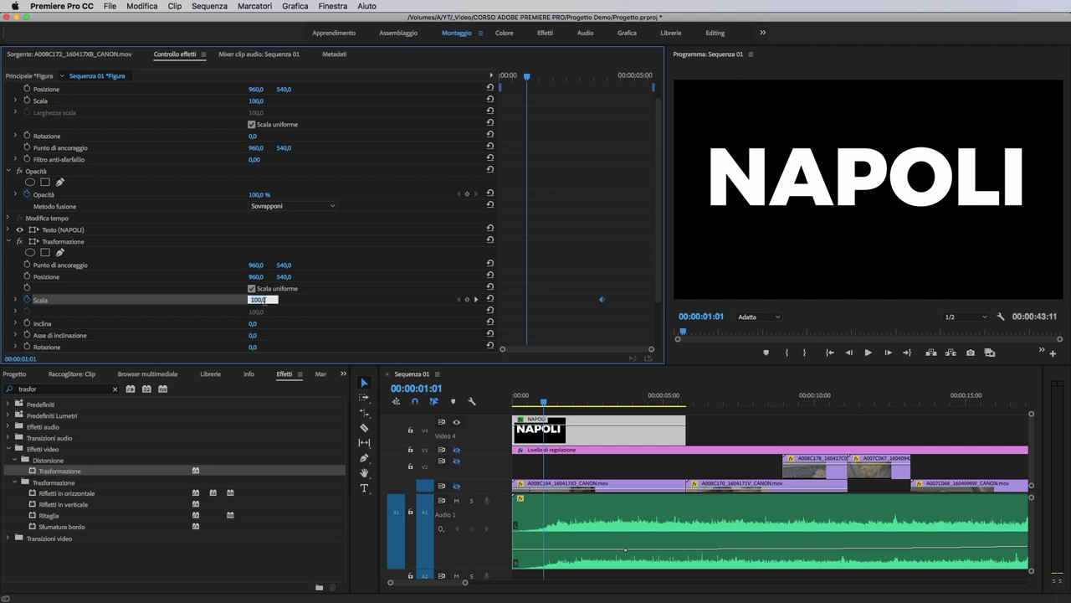
type("0")
key("Return")
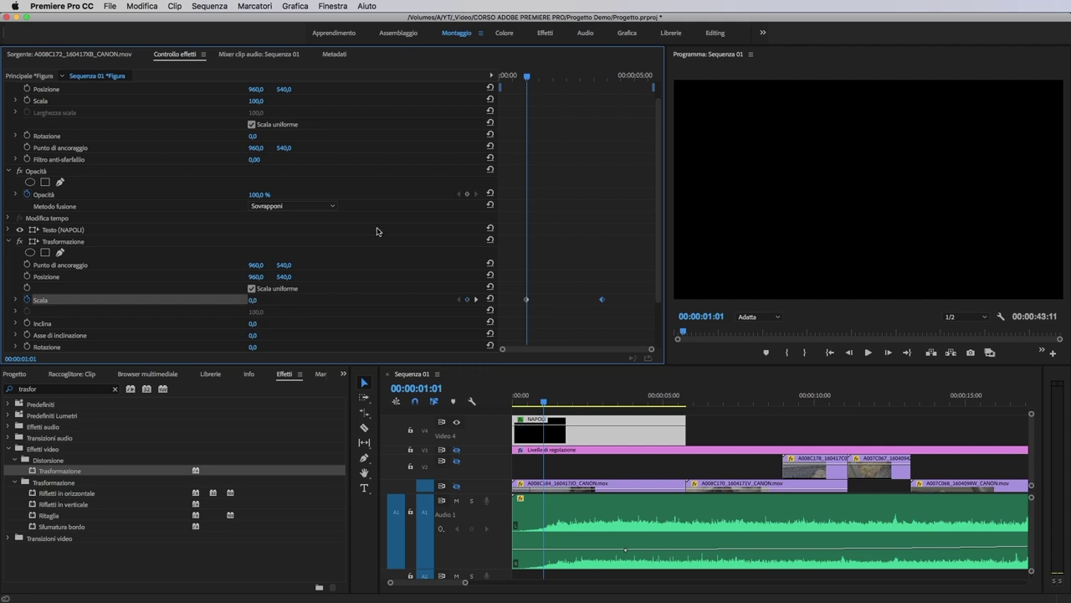
left_click_drag(531, 77, 539, 111)
left_click_drag(570, 76, 602, 76)
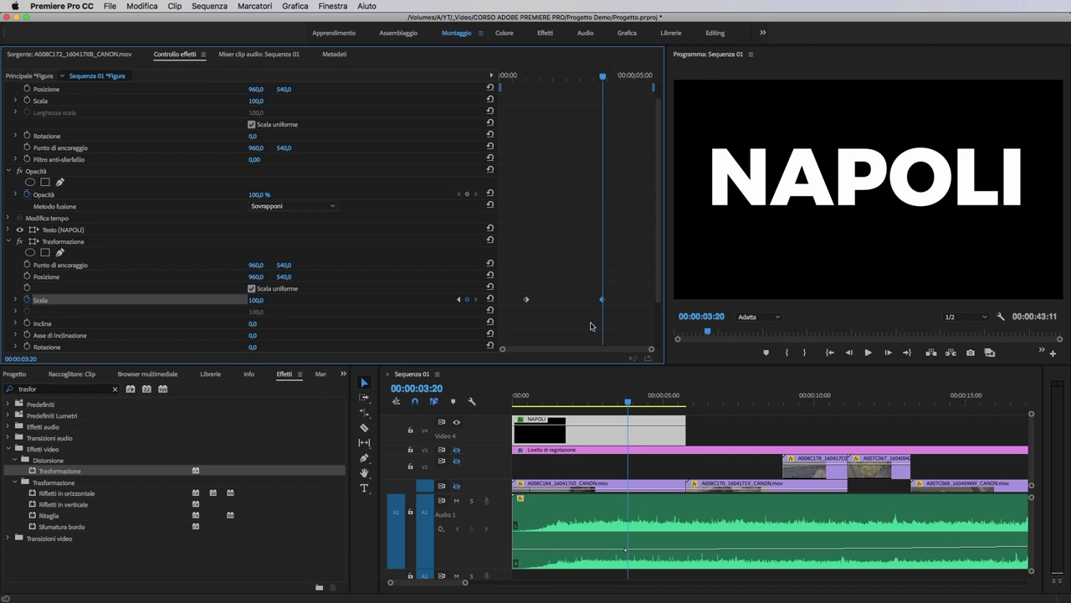
mouse_move(603, 76)
left_mouse_down()
mouse_move(529, 87)
mouse_move(581, 86)
mouse_move(596, 96)
left_mouse_up()
left_click_drag(529, 291, 597, 269)
left_click_drag(534, 289, 600, 311)
left_click_drag(515, 285, 628, 319)
left_click_drag(514, 288, 628, 320)
left_click_drag(601, 76, 569, 74)
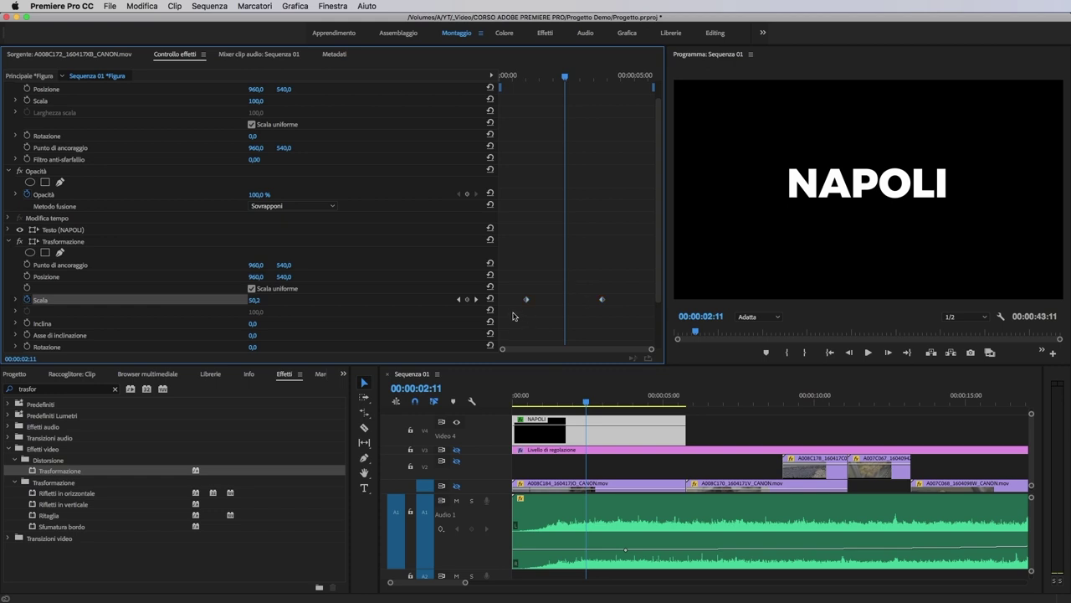
left_click_drag(511, 321, 641, 268)
left_click_drag(512, 285, 624, 326)
Step: Go to the final Scale keyframe and expand Scala to show its value and speed graphs
right_click(588, 83)
left_click(624, 124)
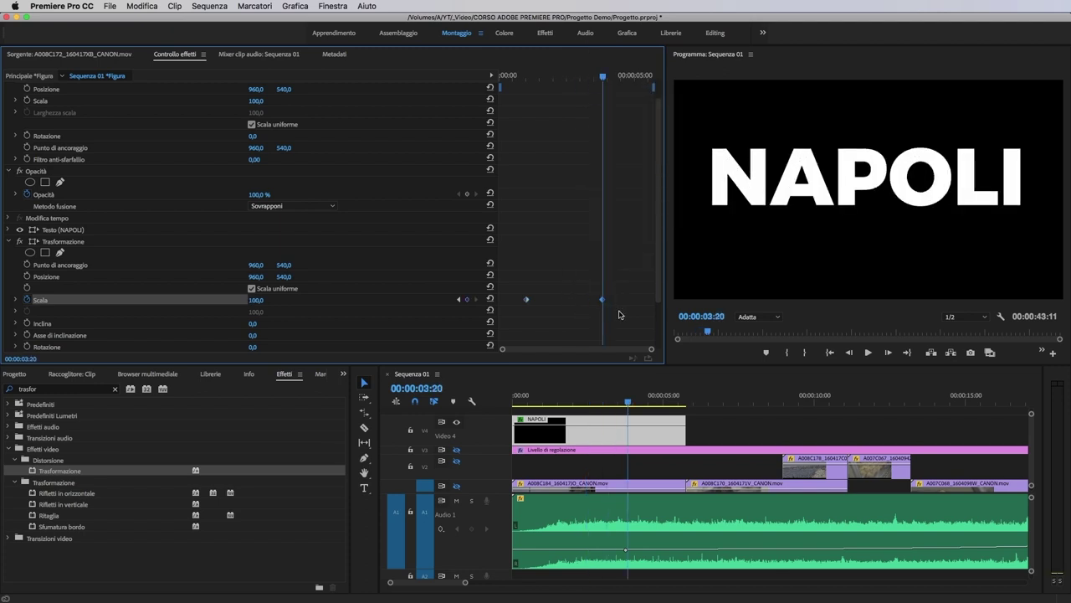
left_click(15, 302)
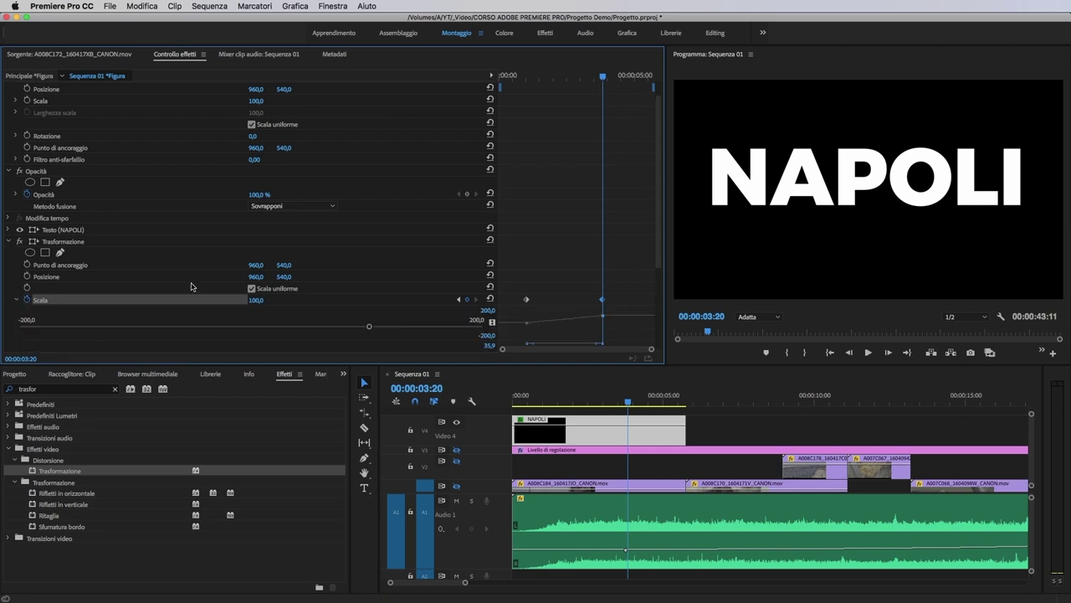
scroll(620, 293, "down", 2)
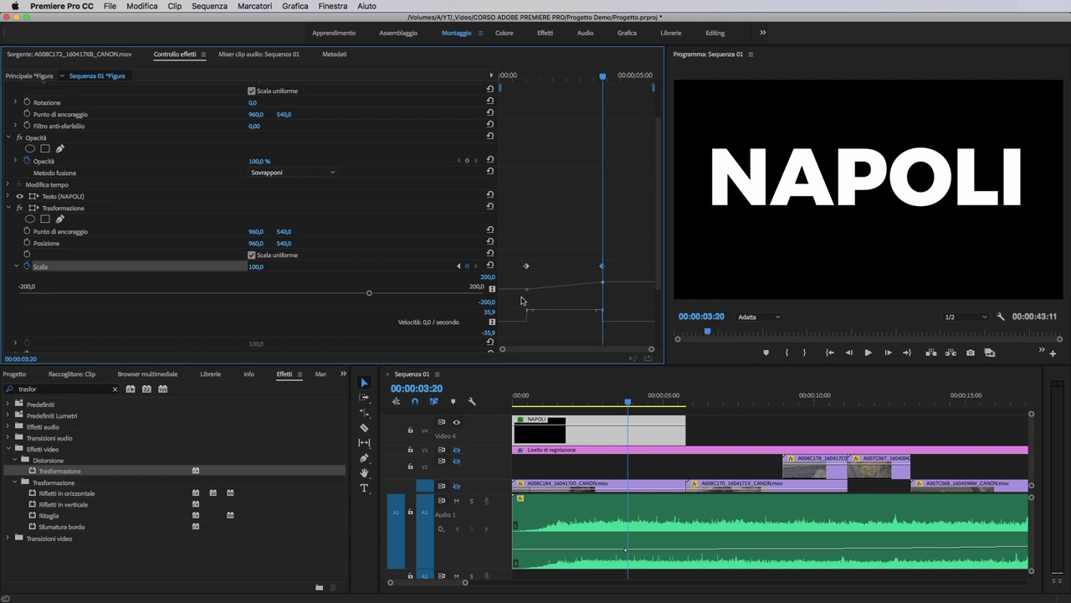
left_click_drag(513, 304, 610, 279)
left_click(528, 296)
left_click_drag(624, 257, 530, 273)
left_click(529, 272)
Step: Set the first Scale keyframe's interpolation to Ingresso graduale
right_click(528, 268)
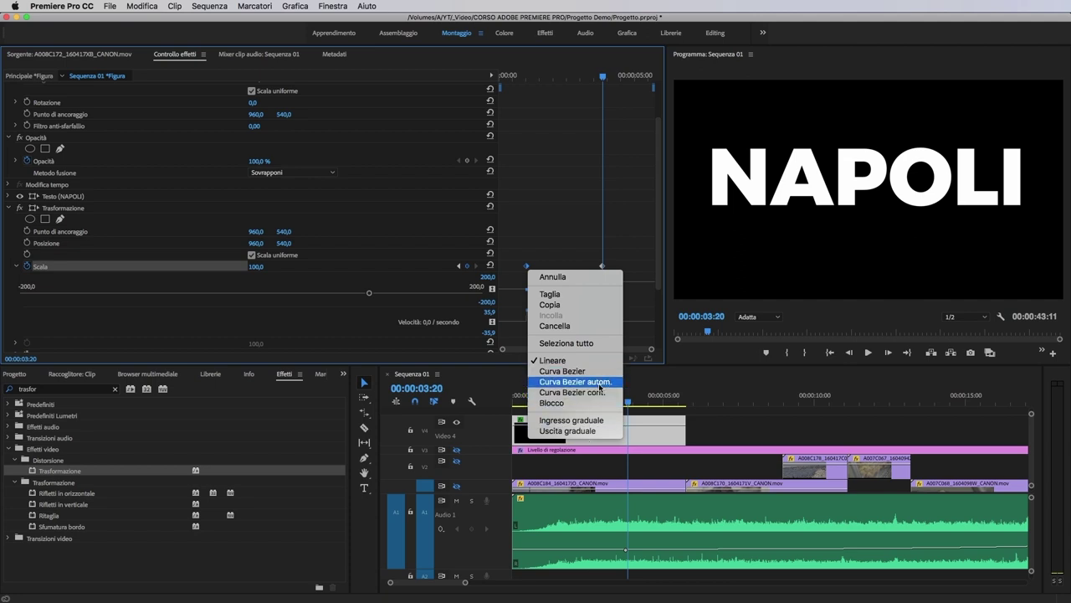
left_click(573, 421)
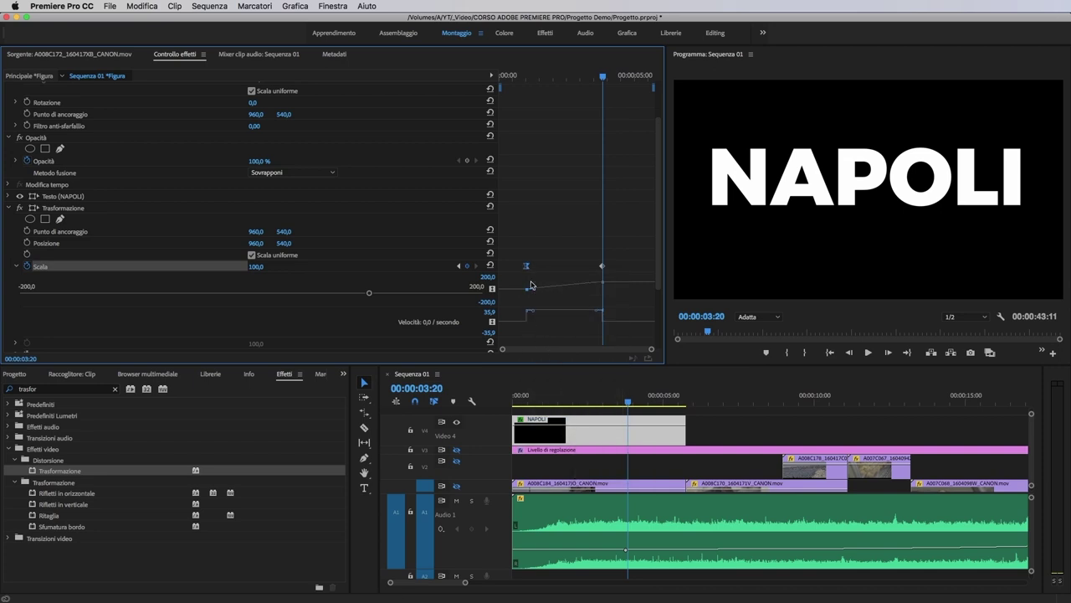
left_click_drag(519, 75, 529, 81)
Step: Widen the keyframe view and stretch the first Scale keyframe's Bezier handle to slow the start
scroll(544, 167, "up", 5)
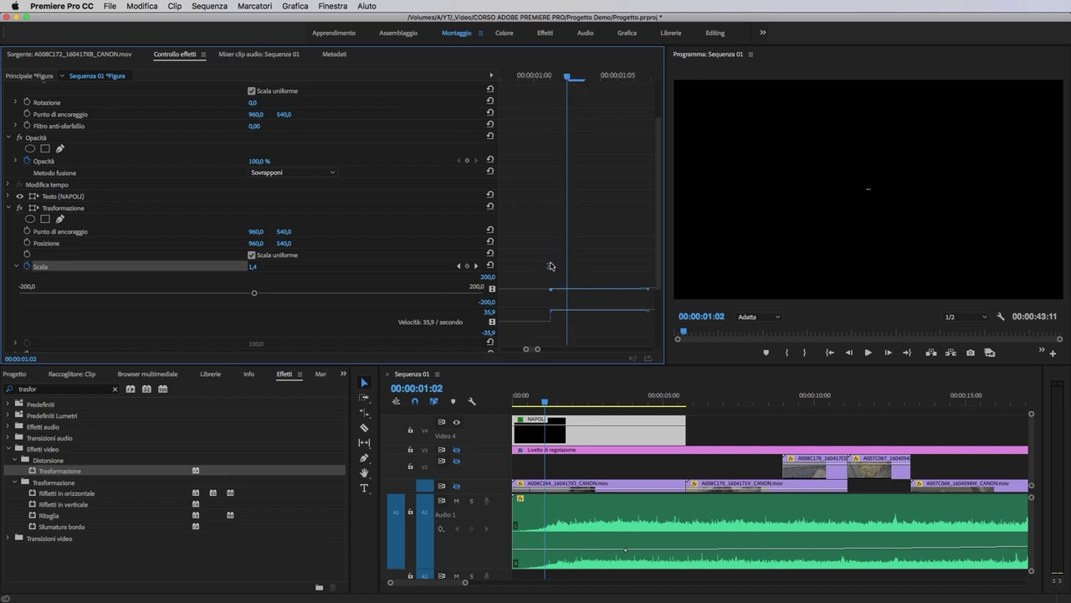
left_click_drag(537, 258, 582, 275)
left_click_drag(537, 349, 582, 343)
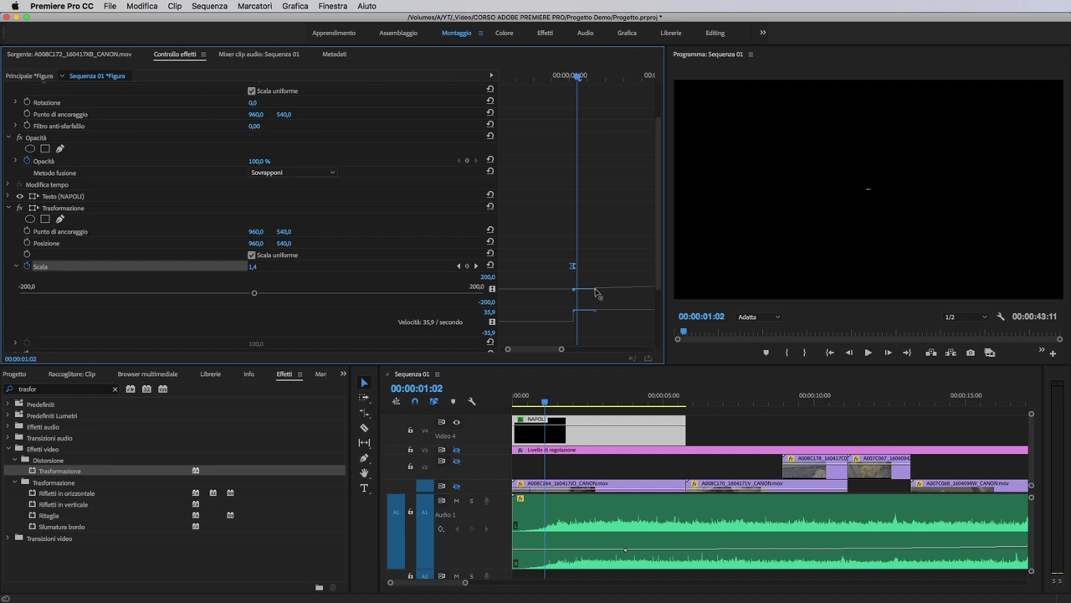
left_click_drag(595, 292, 646, 294)
left_click_drag(552, 349, 503, 352)
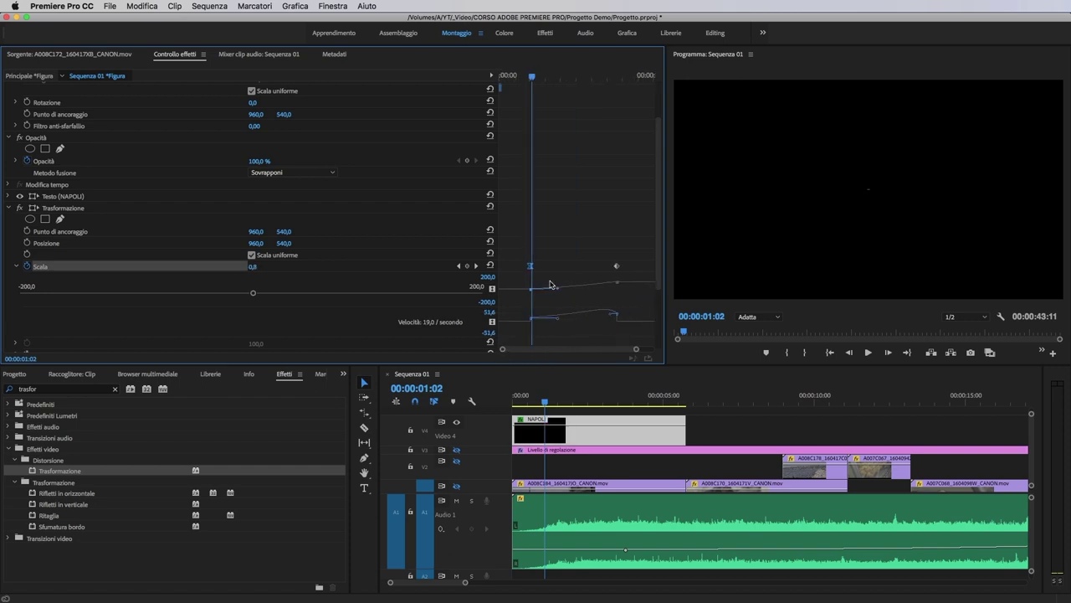
left_click_drag(560, 293, 601, 293)
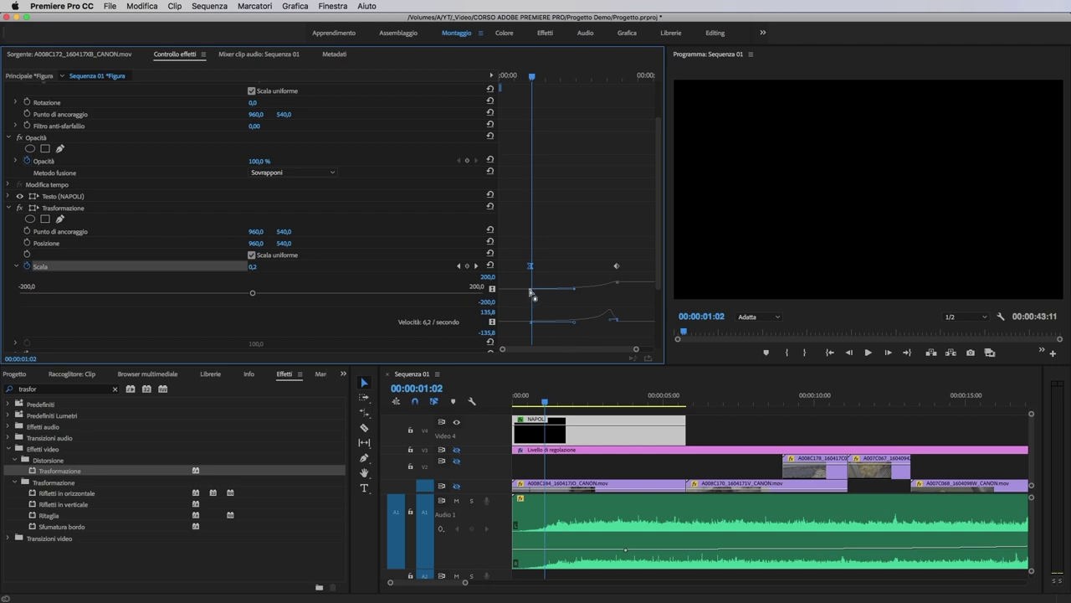
Step: Step through and play back to check the slow start of the zoom
left_click(535, 76)
mouse_move(535, 77)
left_mouse_down()
mouse_move(621, 87)
mouse_move(531, 97)
mouse_move(585, 102)
mouse_move(620, 95)
mouse_move(543, 91)
left_mouse_up()
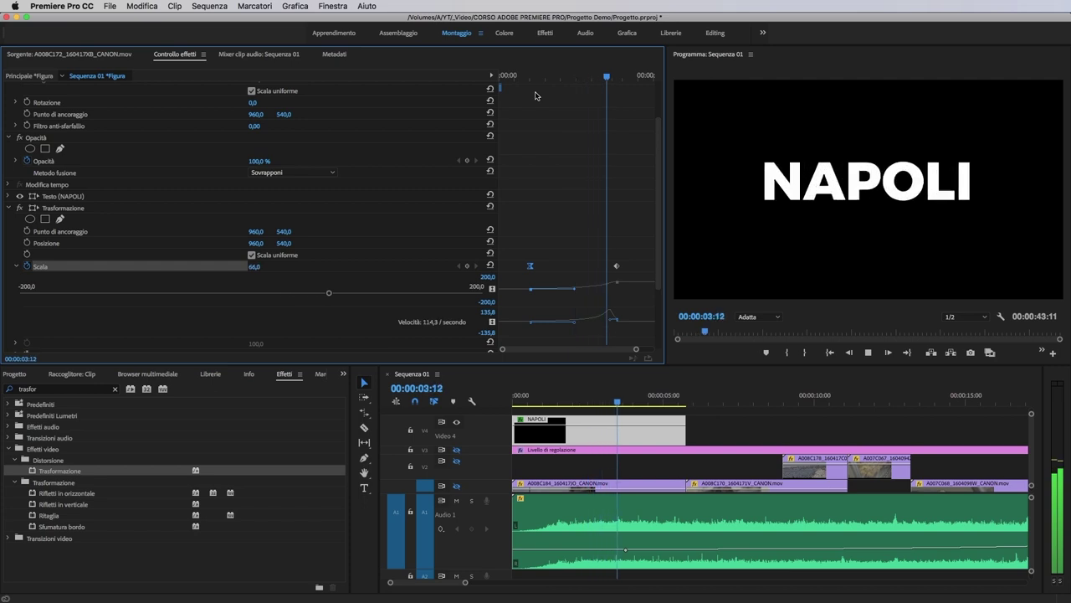
key("space")
Step: Make the final Scale keyframe ease out, lengthen its ease, and preview from the start
left_click(616, 279)
right_click(616, 271)
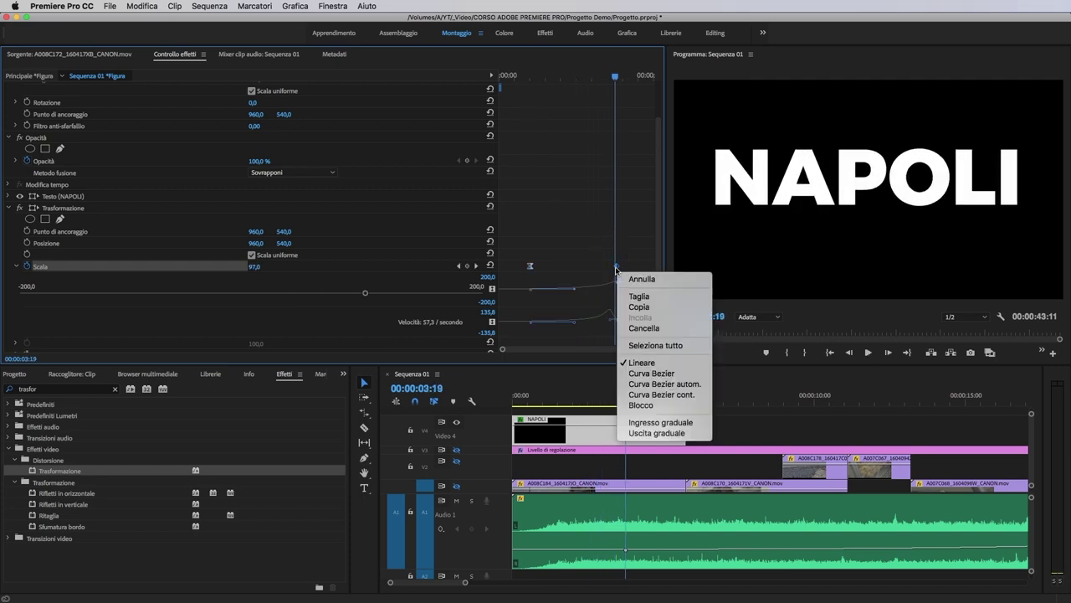
left_click(640, 435)
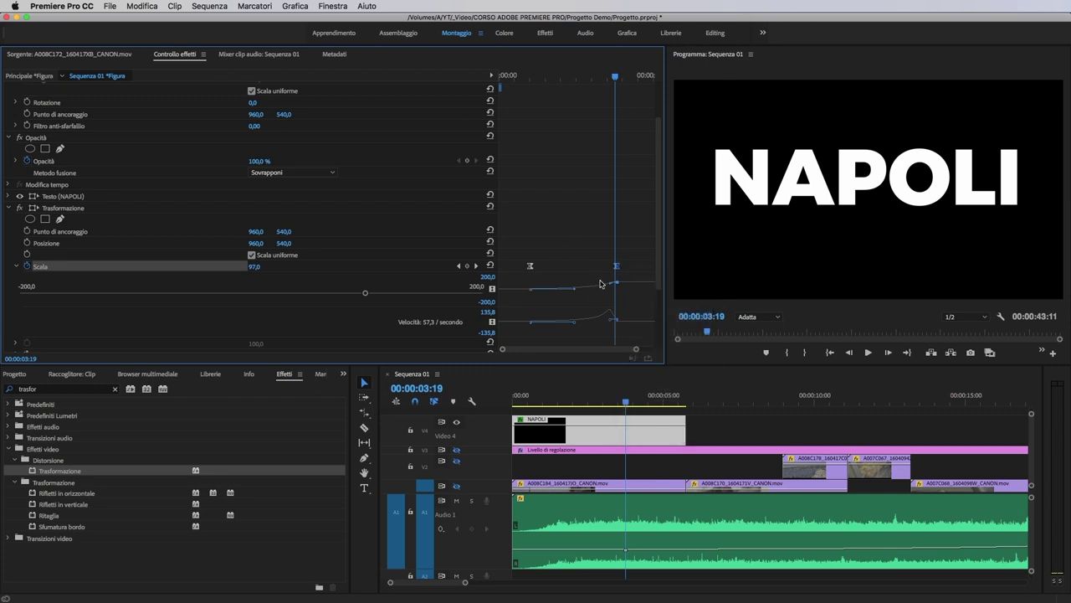
left_click_drag(609, 286, 558, 294)
left_click(583, 265)
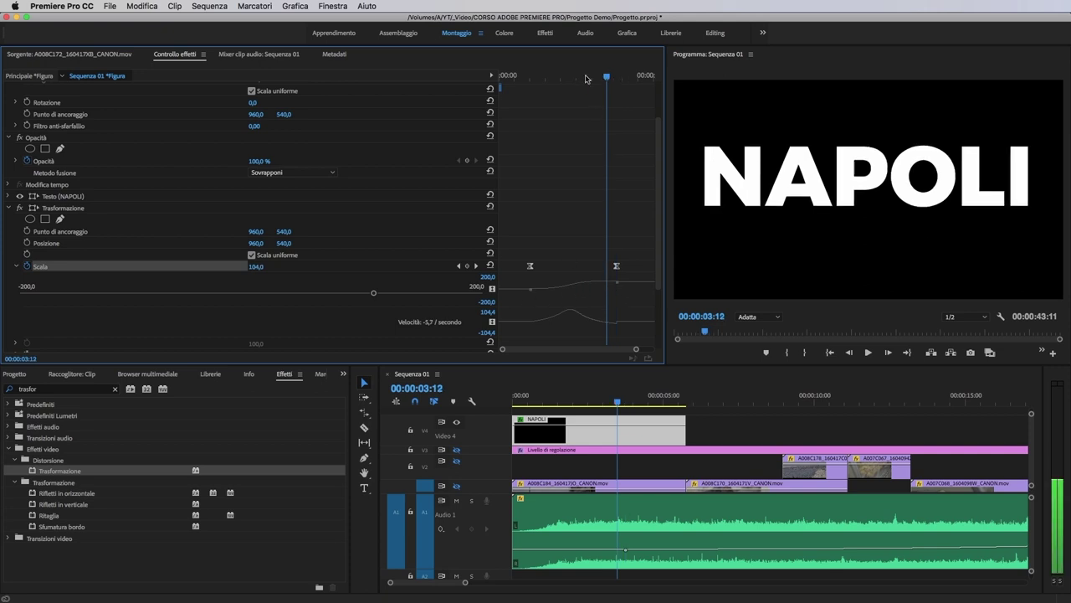
key("Home")
key("space")
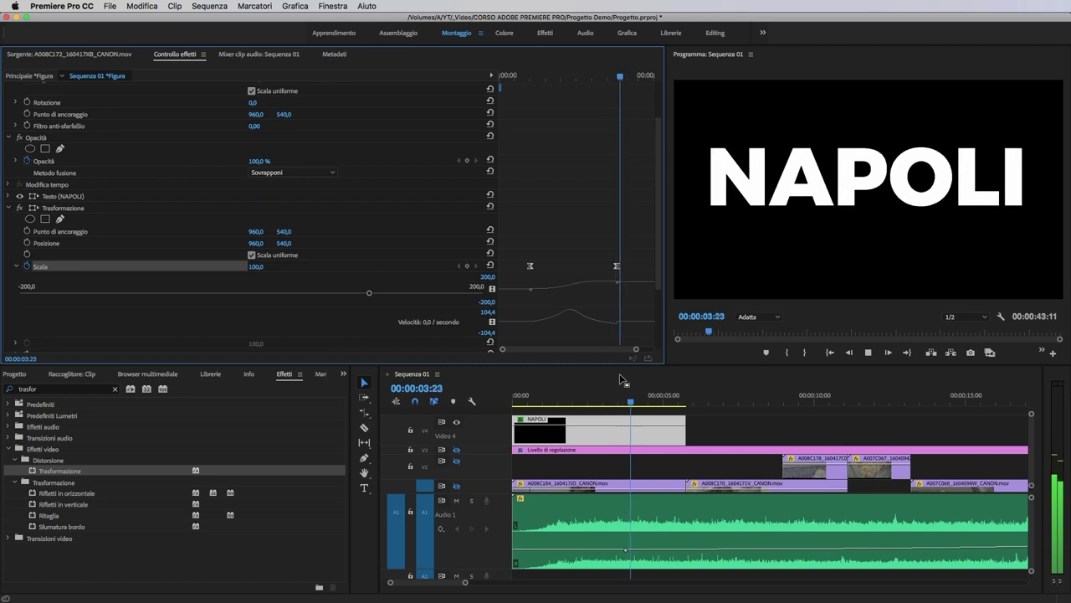
key("space")
Step: Pull the Scale keyframe value down slightly and replay the animation
left_click_drag(627, 279, 617, 283)
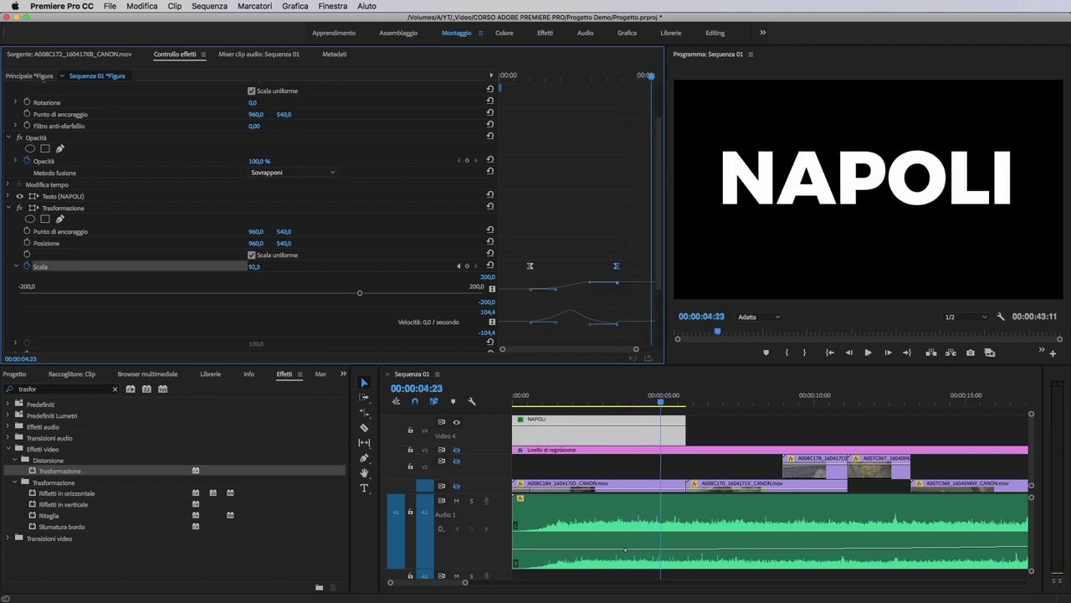
key("Home")
key("space")
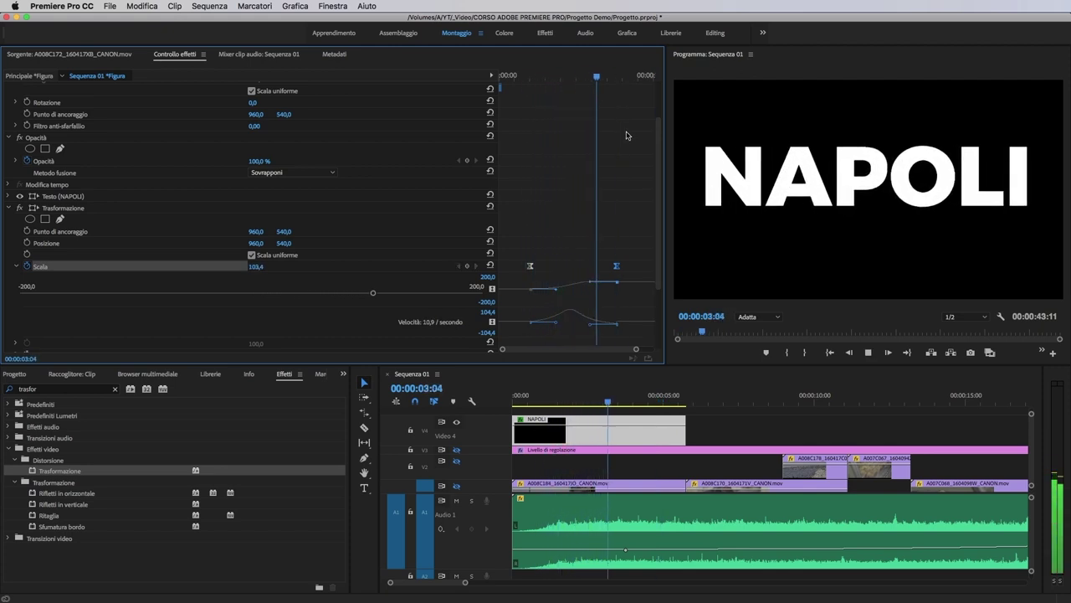
key("space")
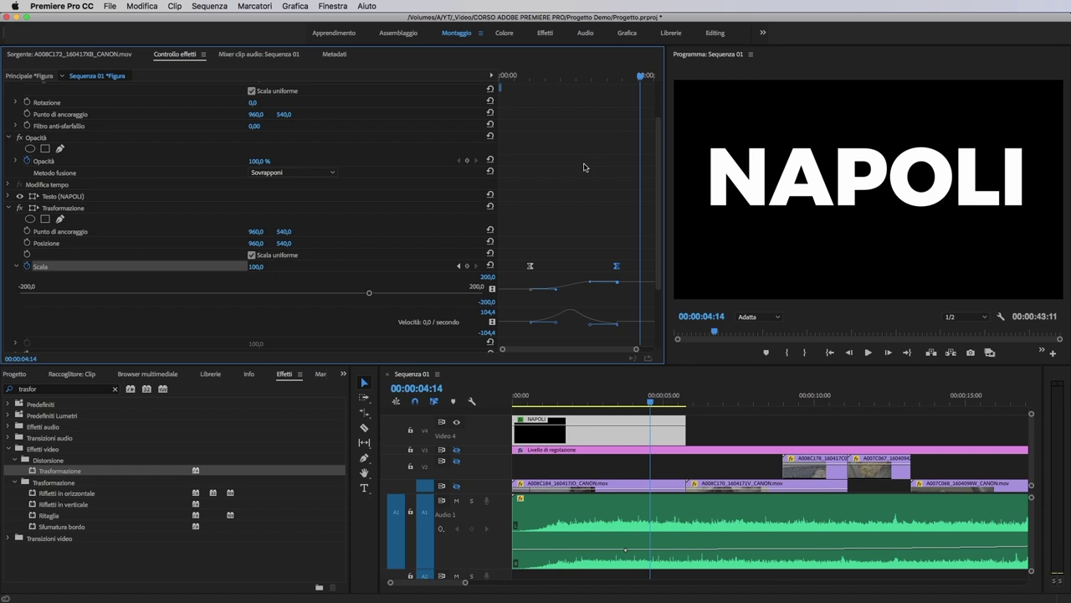
Step: Select both Scale keyframes and drag the speed-curve handles to sharpen the acceleration peak
left_click_drag(519, 238, 622, 289)
left_click_drag(510, 303, 609, 303)
left_click_drag(519, 303, 562, 281)
left_click_drag(520, 311, 628, 332)
left_click(616, 323)
left_click_drag(617, 327, 616, 323)
left_click(531, 291)
left_click_drag(556, 323, 601, 325)
Step: Inspect Scale at 00:00:03:12, undo an accidental negative value, and replay from the start
left_click(595, 296)
left_click_drag(596, 89, 607, 126)
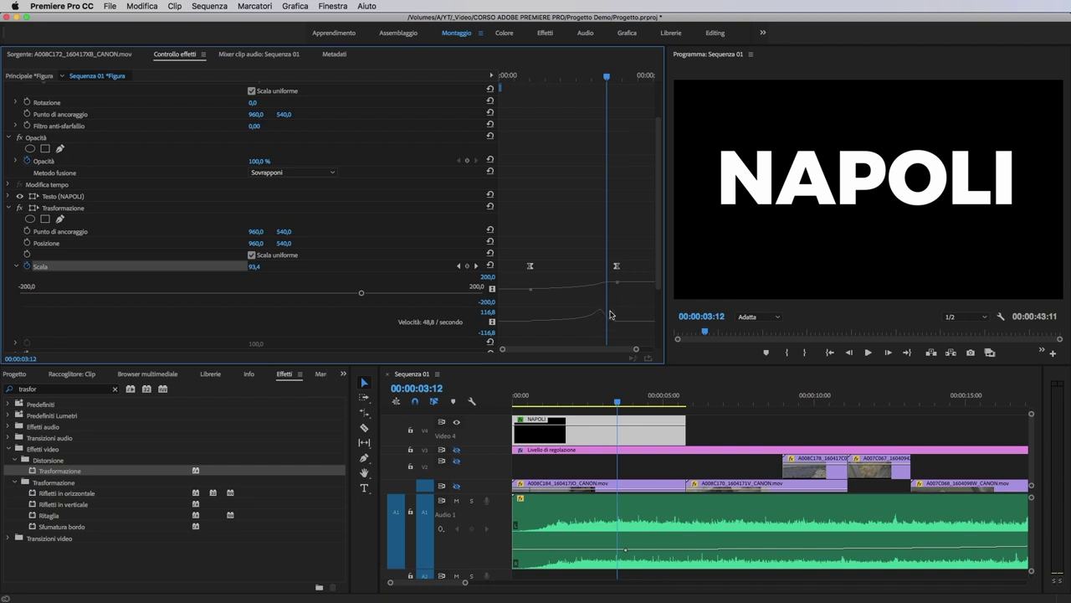
left_click_drag(627, 286, 626, 300)
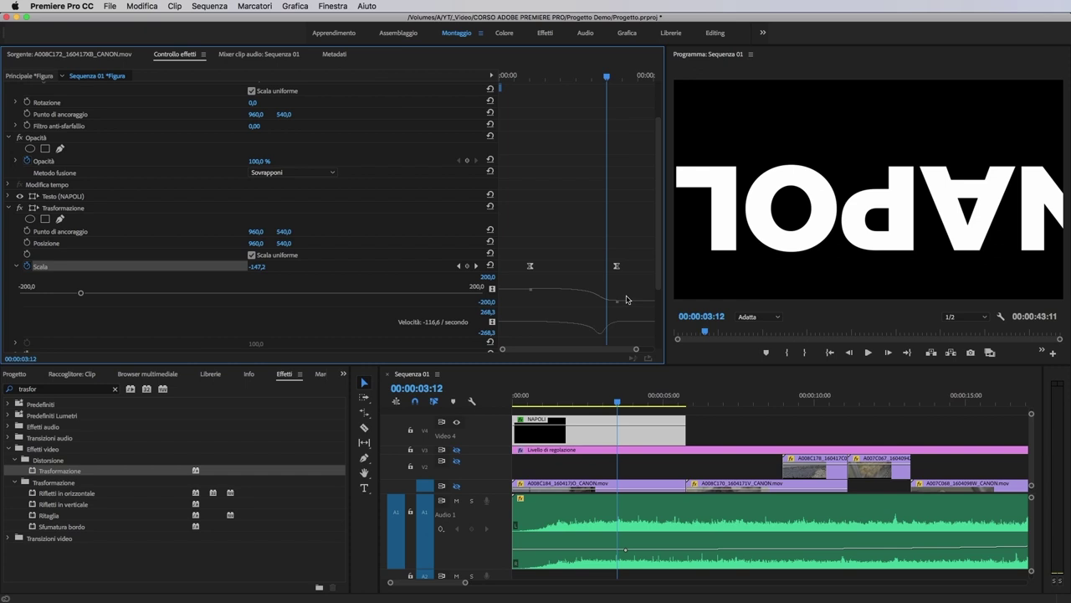
key("super+z")
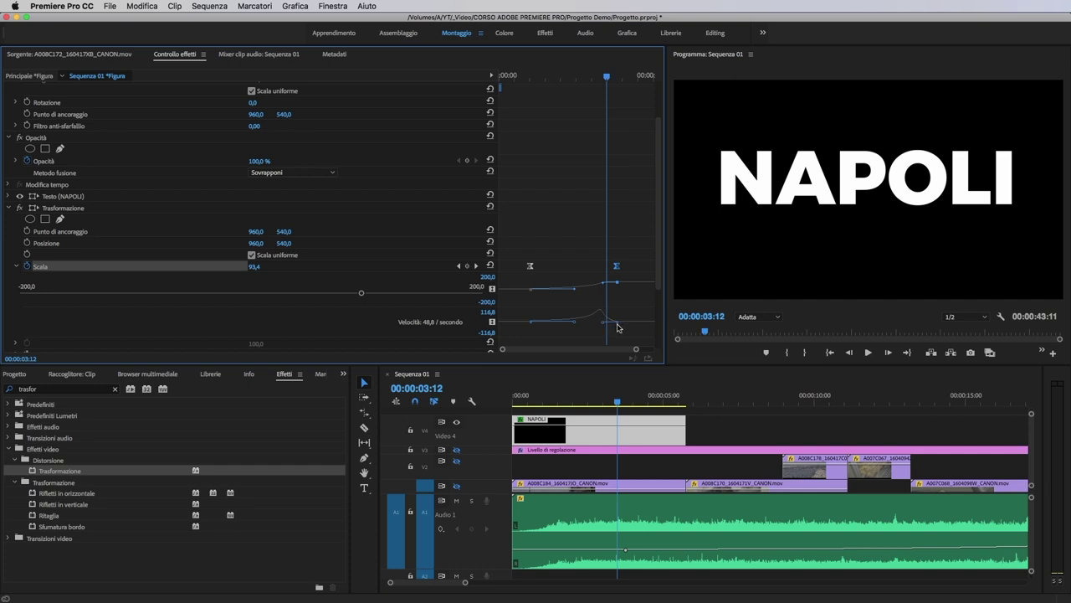
key("Home")
key("space")
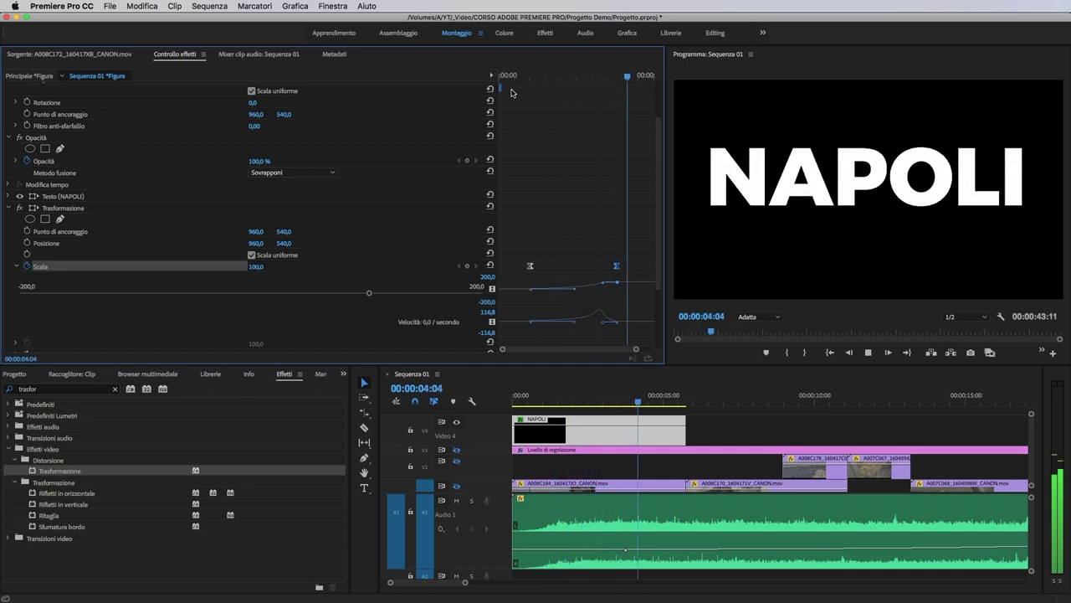
Step: Set the end Scale keyframe to Ingresso graduale and preview the eased zoom
key("space")
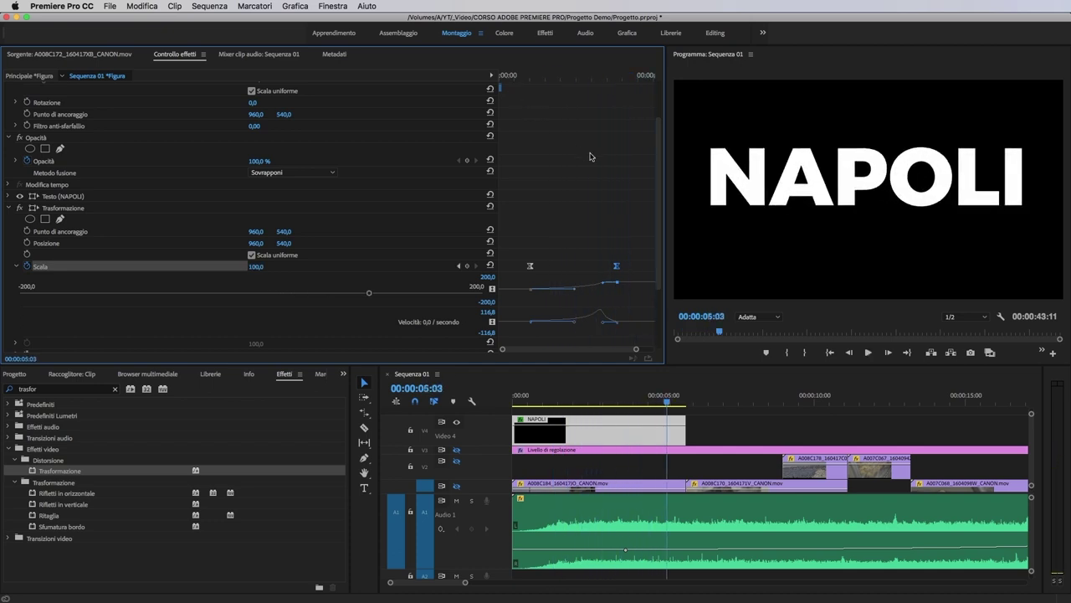
left_click_drag(554, 75, 616, 107)
right_click(618, 272)
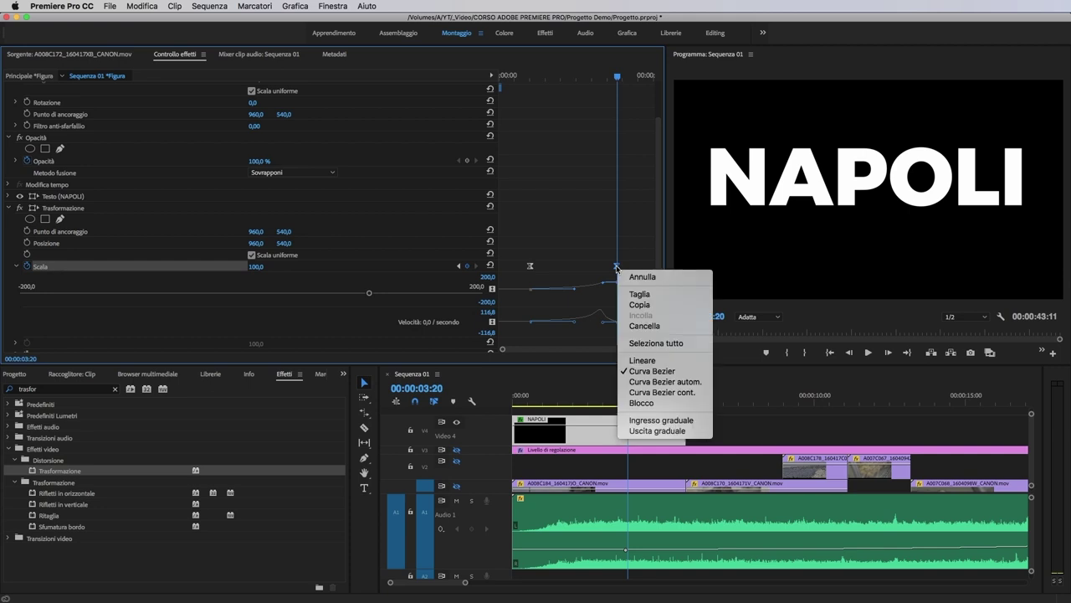
left_click(688, 414)
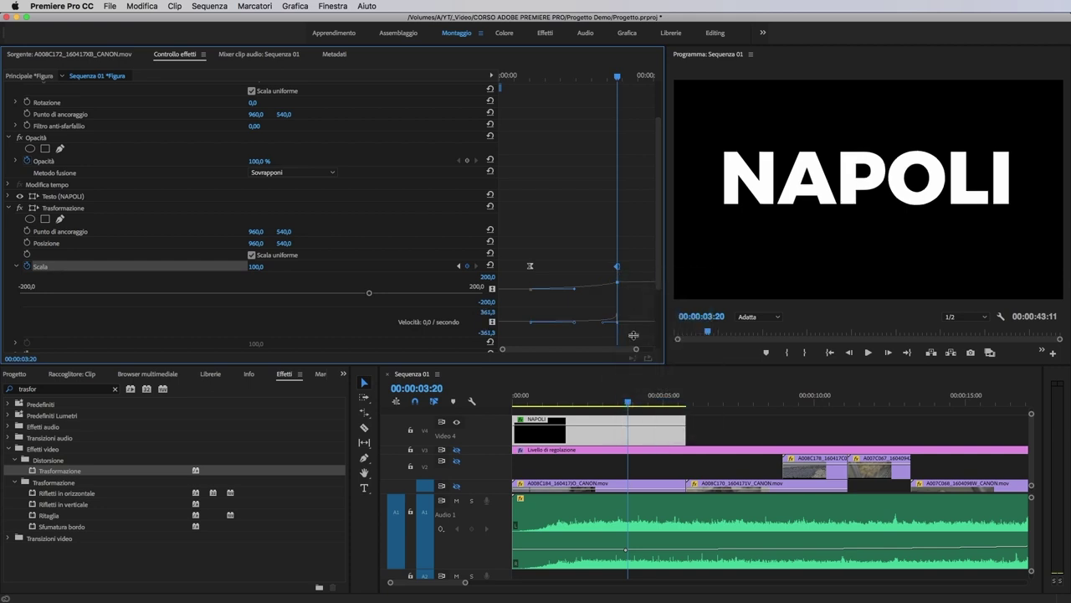
left_click(610, 76)
left_click_drag(609, 75, 538, 75)
key("space")
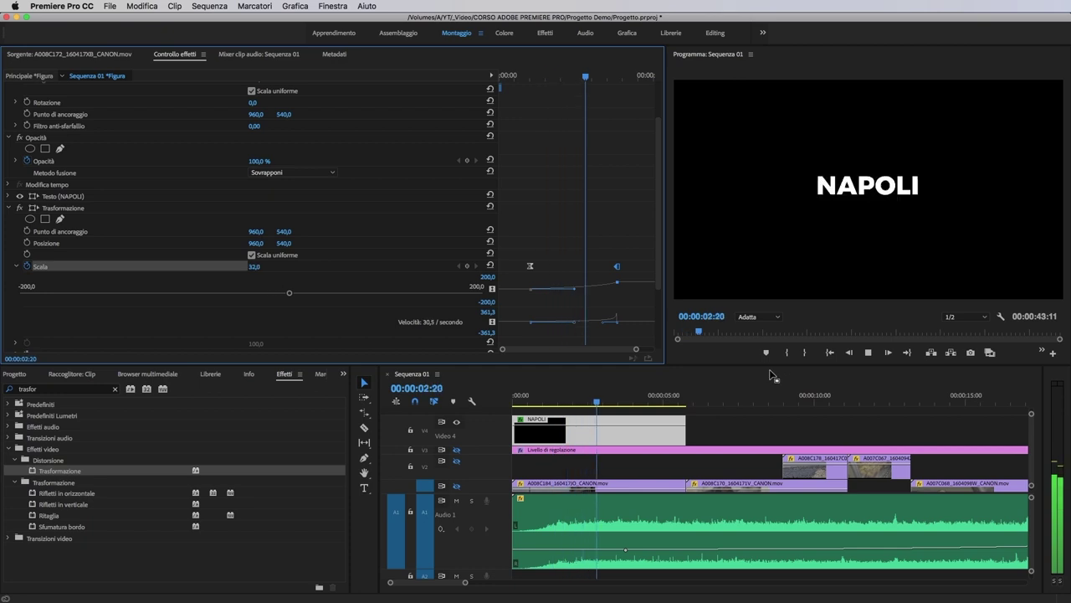
key("space")
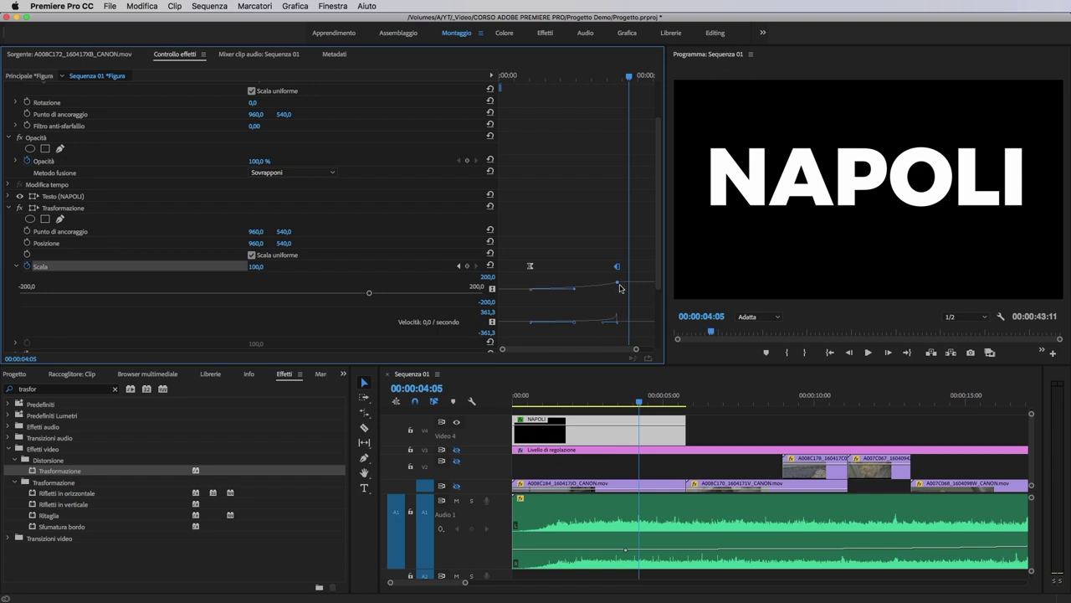
Step: Check the zoom from 00:00:03:03 to the end keyframe at 00:00:03:20, then widen the graph to five seconds
left_click_drag(622, 76, 597, 90)
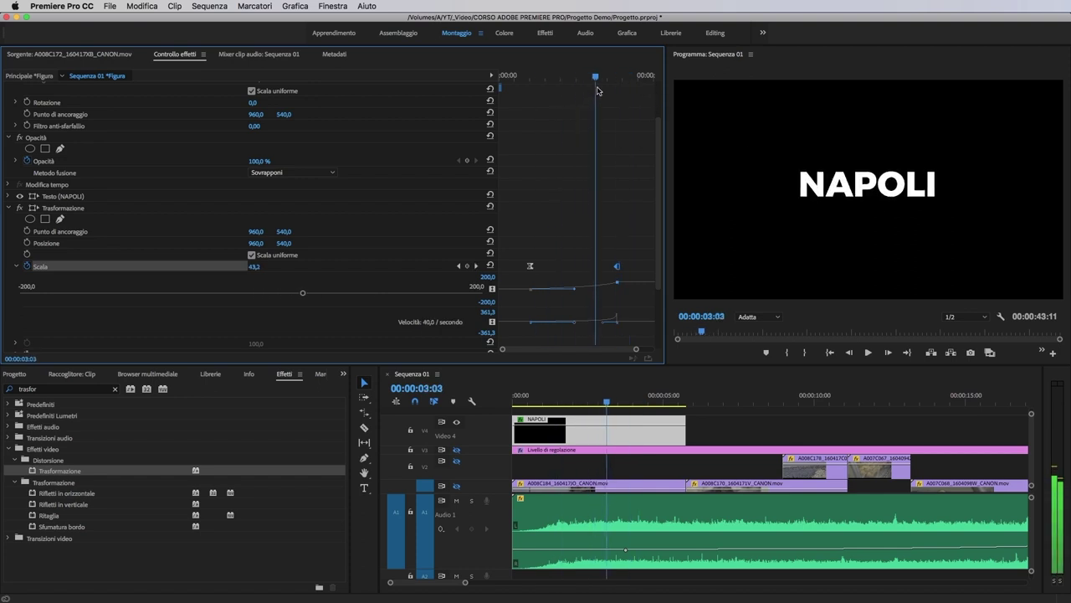
left_click_drag(566, 245, 494, 296)
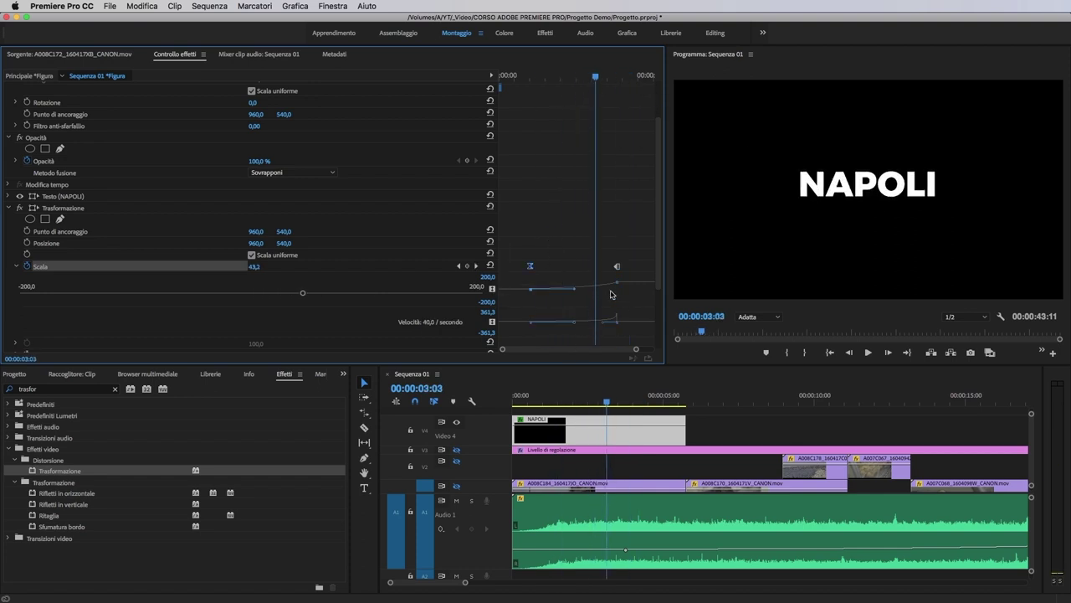
key("space")
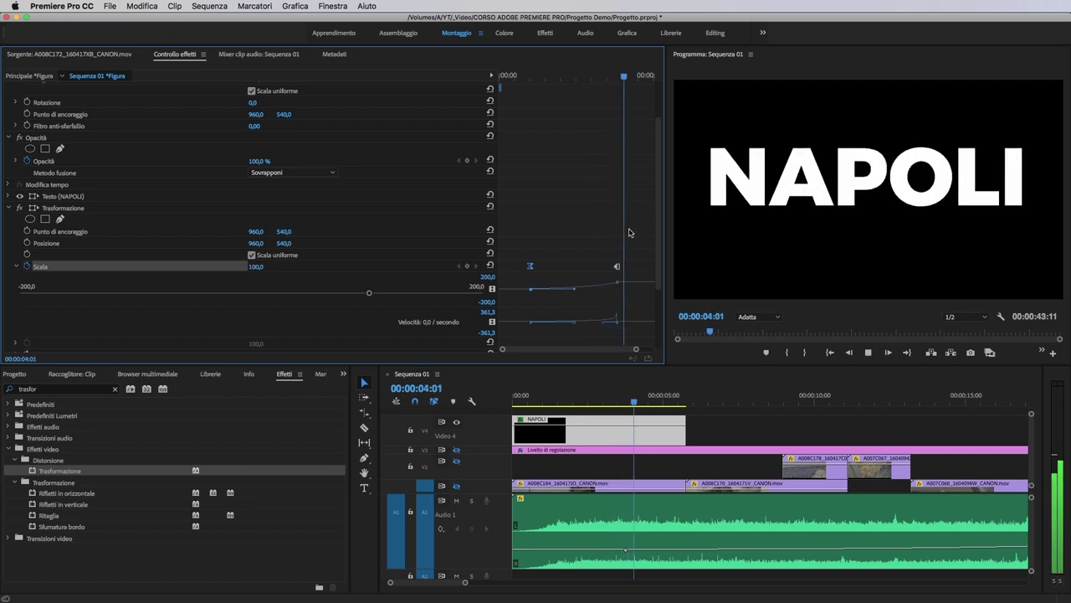
key("space")
left_click(616, 75)
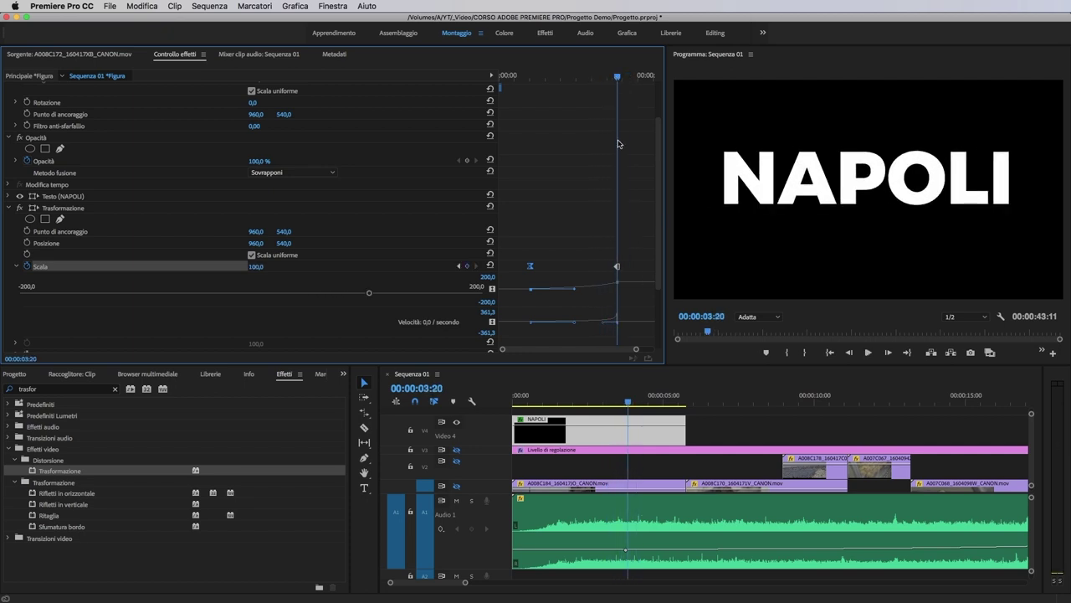
scroll(632, 338, "up", 5)
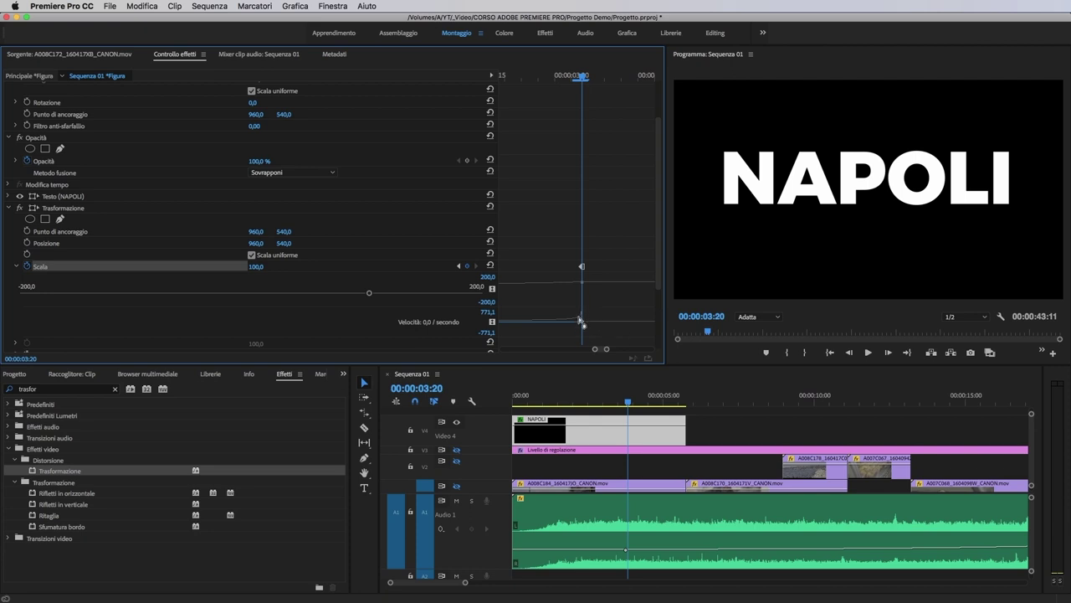
left_click_drag(595, 349, 491, 339)
Step: Make the first Scale keyframe a Blocco hold and preview from 00:00:01:01
right_click(527, 267)
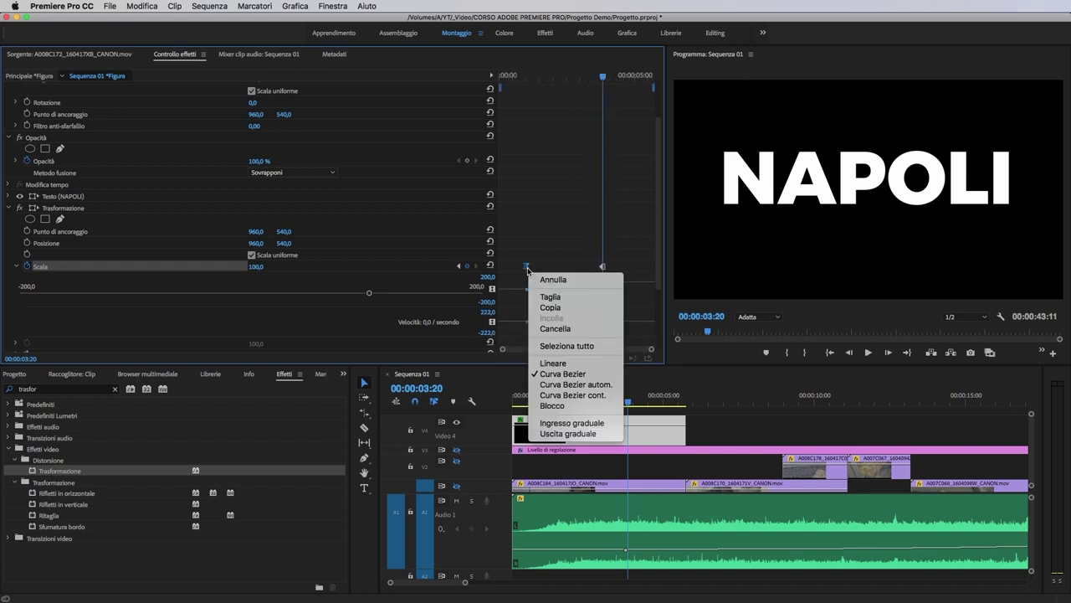
left_click(583, 406)
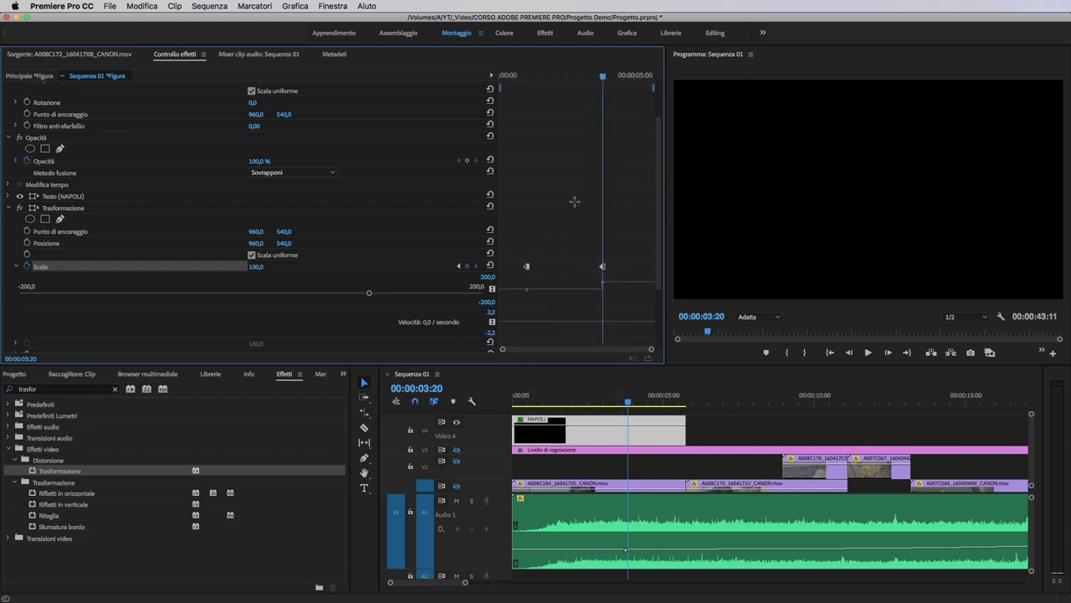
left_click_drag(602, 76, 530, 101)
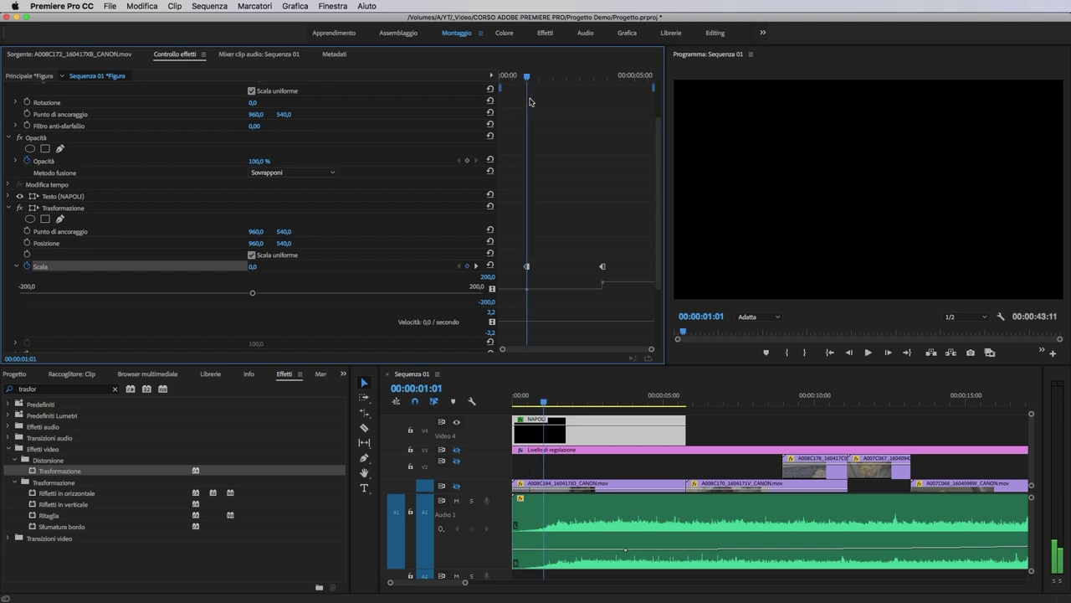
key("space")
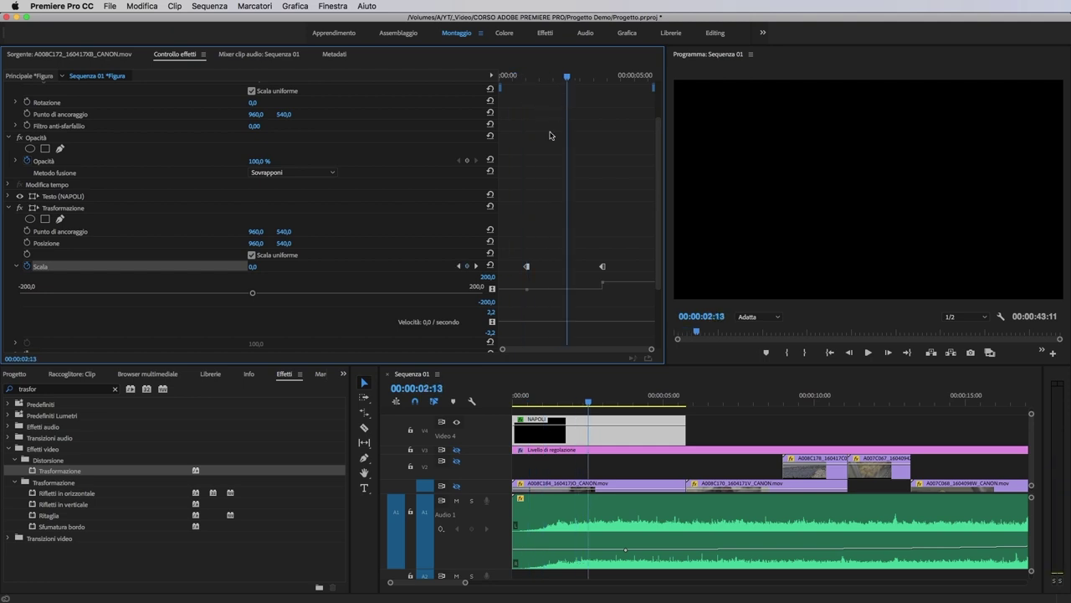
Step: Select the Scale keyframes and check the sudden jump from 0 to 100
left_click_drag(509, 245, 556, 295)
left_click_drag(581, 81, 604, 94)
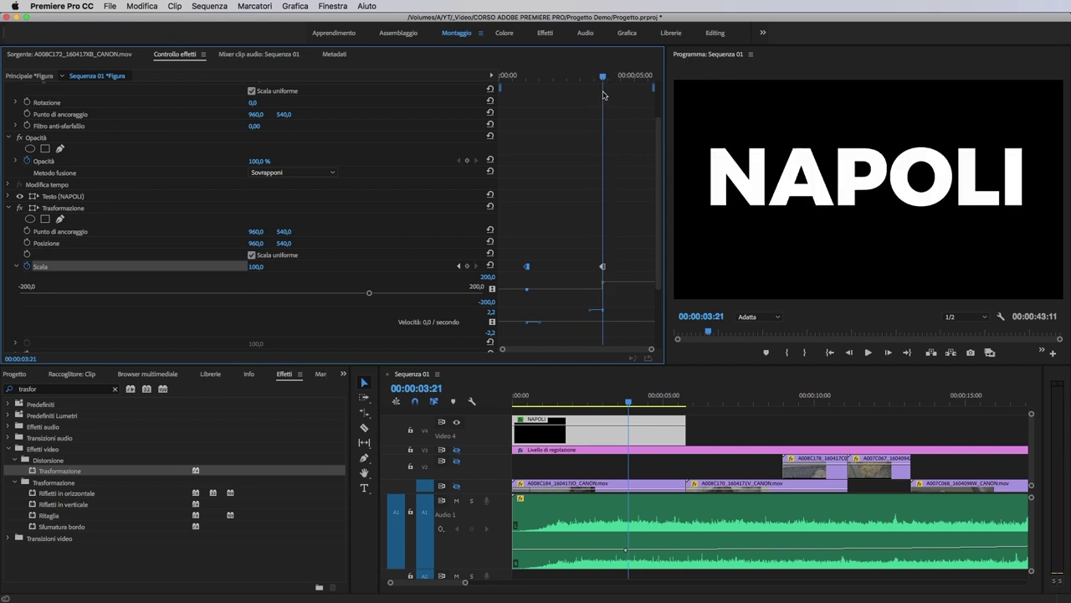
left_click(641, 263)
left_click_drag(508, 307, 606, 317)
left_click_drag(602, 84, 612, 138)
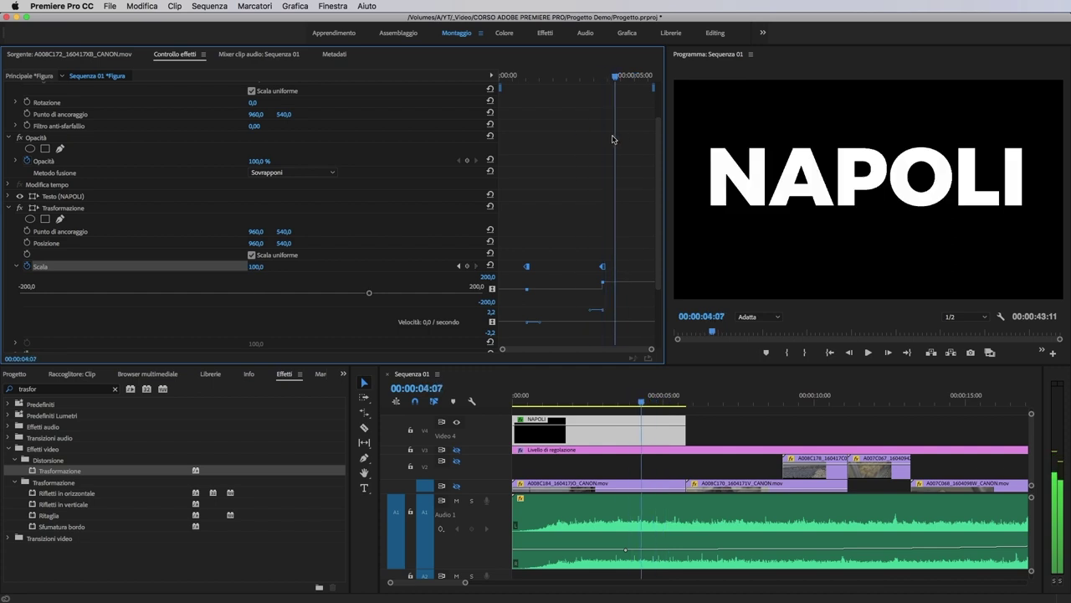
left_click(294, 280)
Step: Set Scala to 50 at 00:00:04:07 and select the end Scale keyframe
left_click(255, 266)
type("50")
key("Return")
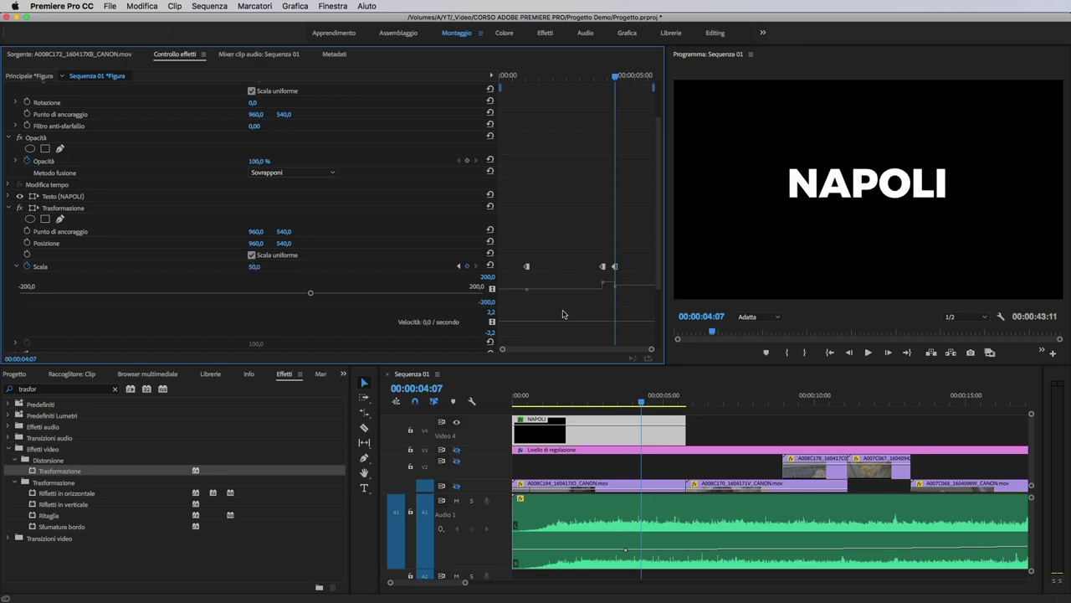
left_click(605, 267)
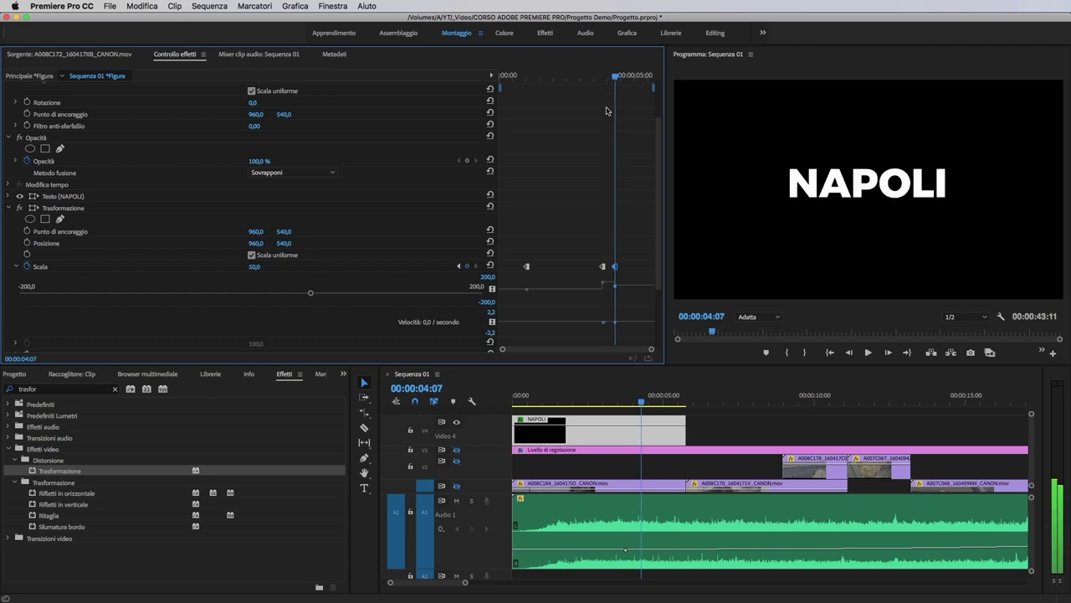
key("shift+Left")
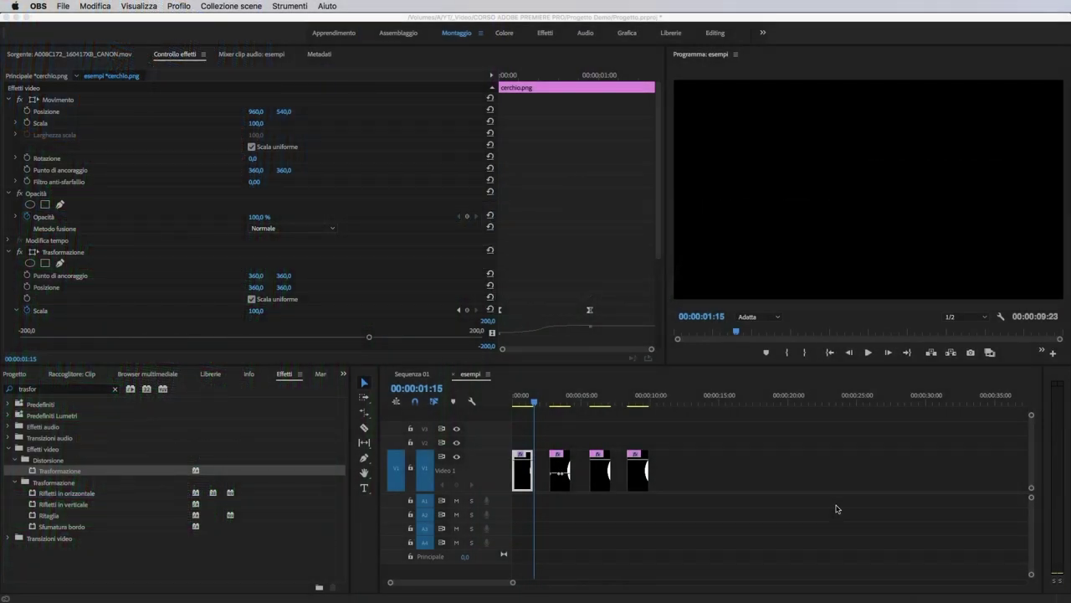
left_click(836, 508)
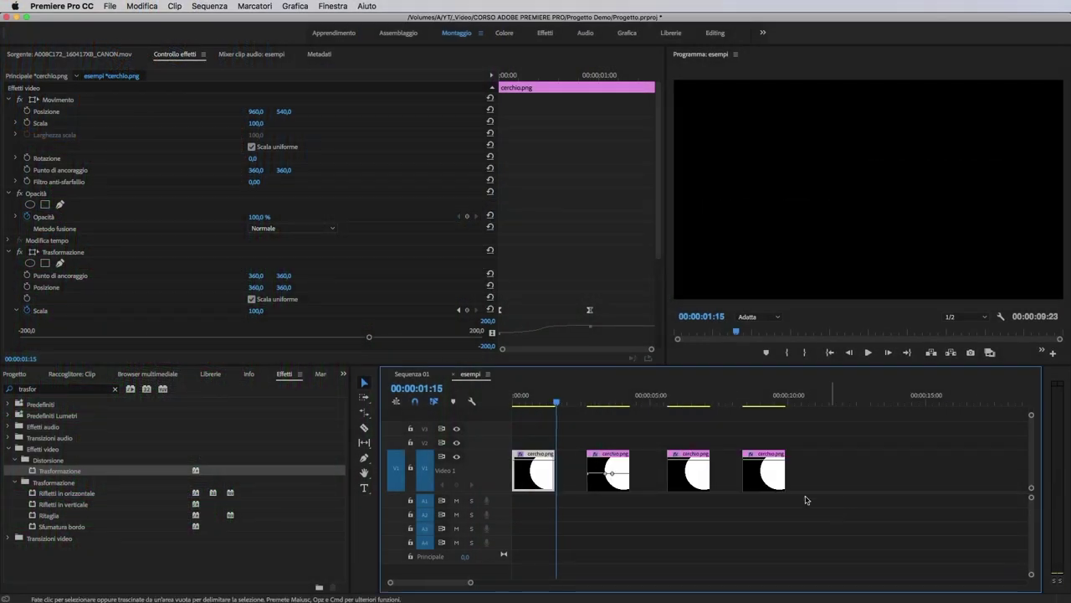
key("Home")
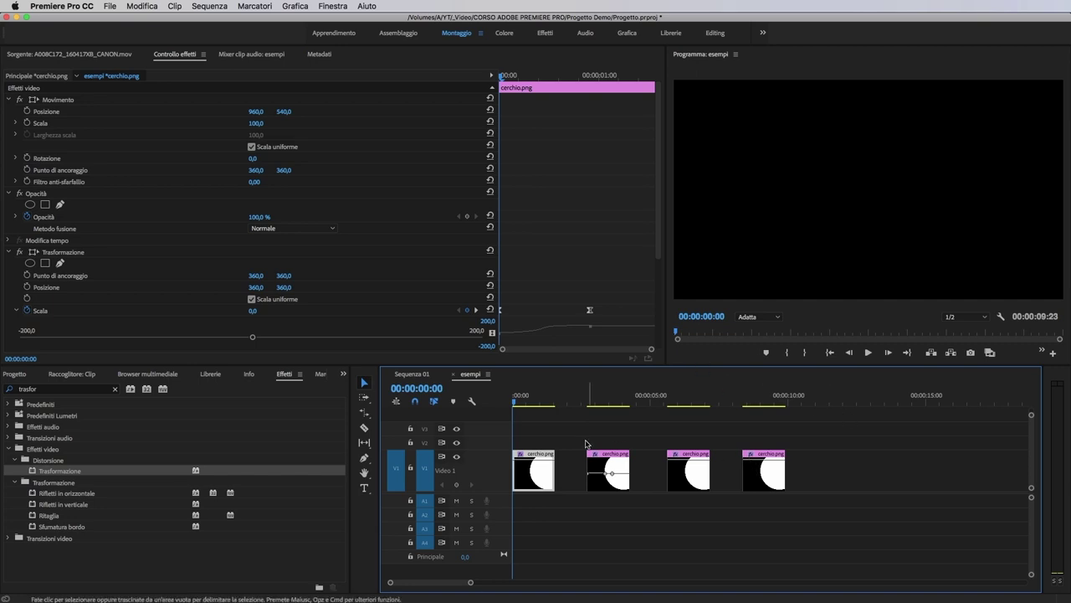
mouse_move(517, 400)
left_mouse_down()
mouse_move(546, 400)
mouse_move(470, 409)
mouse_move(540, 412)
mouse_move(493, 421)
mouse_move(532, 414)
mouse_move(502, 419)
mouse_move(531, 414)
mouse_move(523, 401)
mouse_move(499, 401)
left_mouse_up()
key("space")
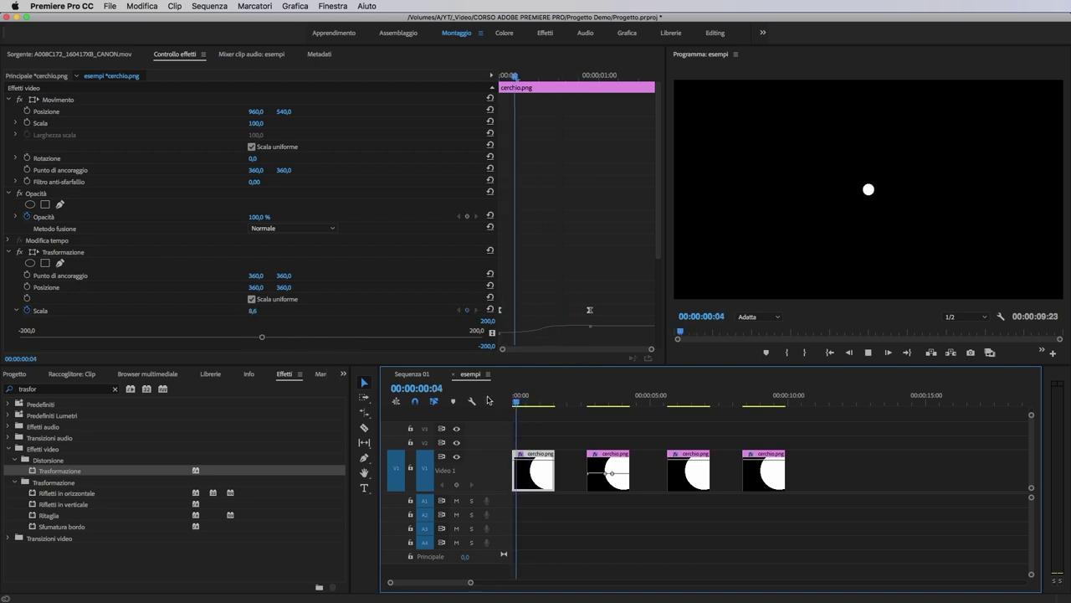
key("space")
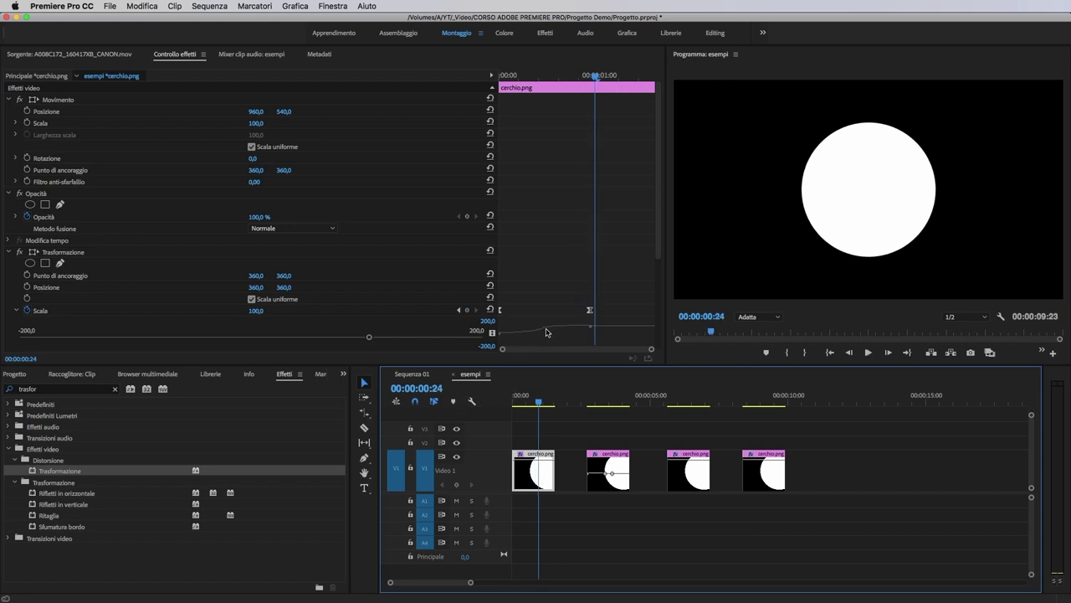
left_click_drag(586, 401, 588, 401)
left_click(596, 467)
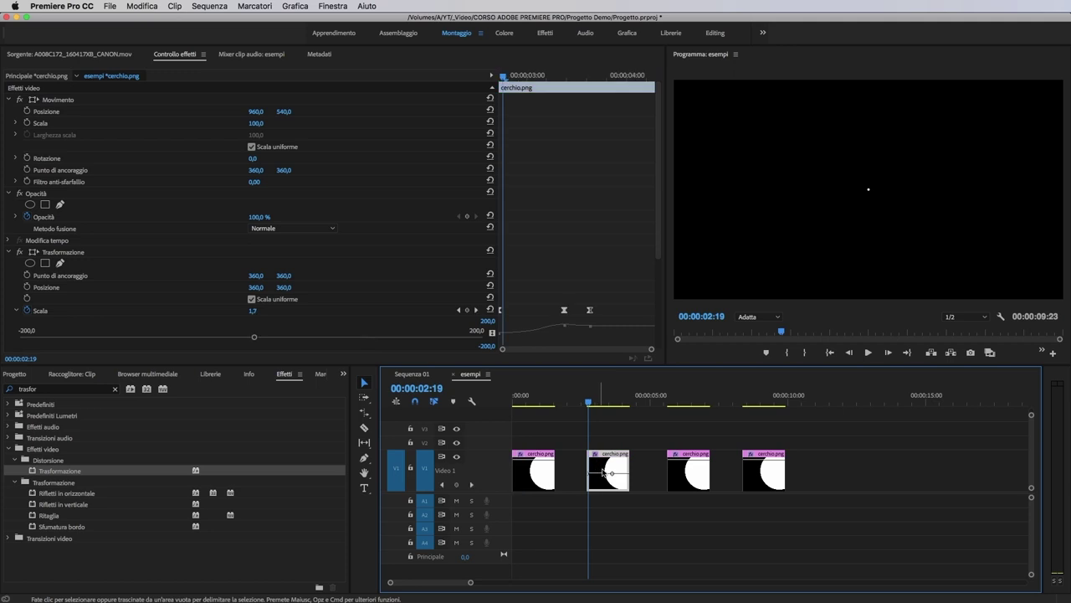
key("space")
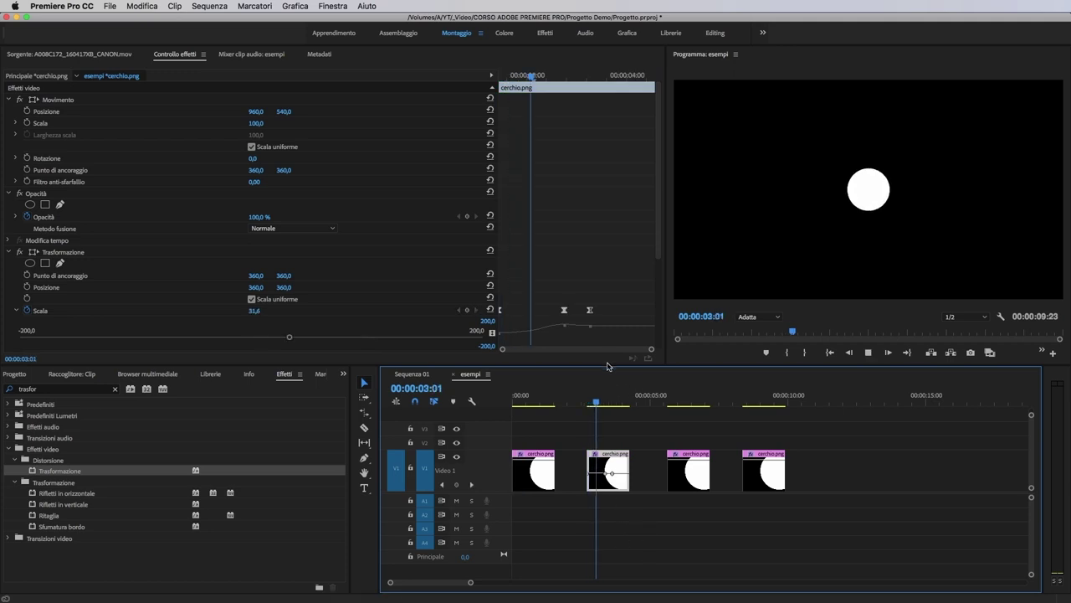
key("space")
left_click_drag(620, 395, 584, 405)
key("space")
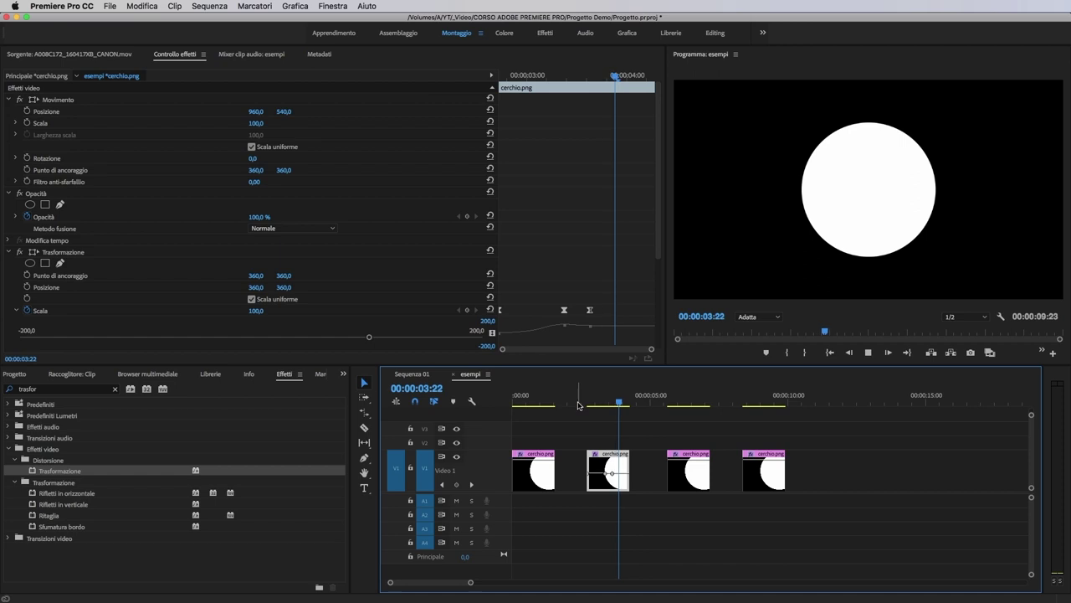
left_click_drag(609, 403, 585, 400)
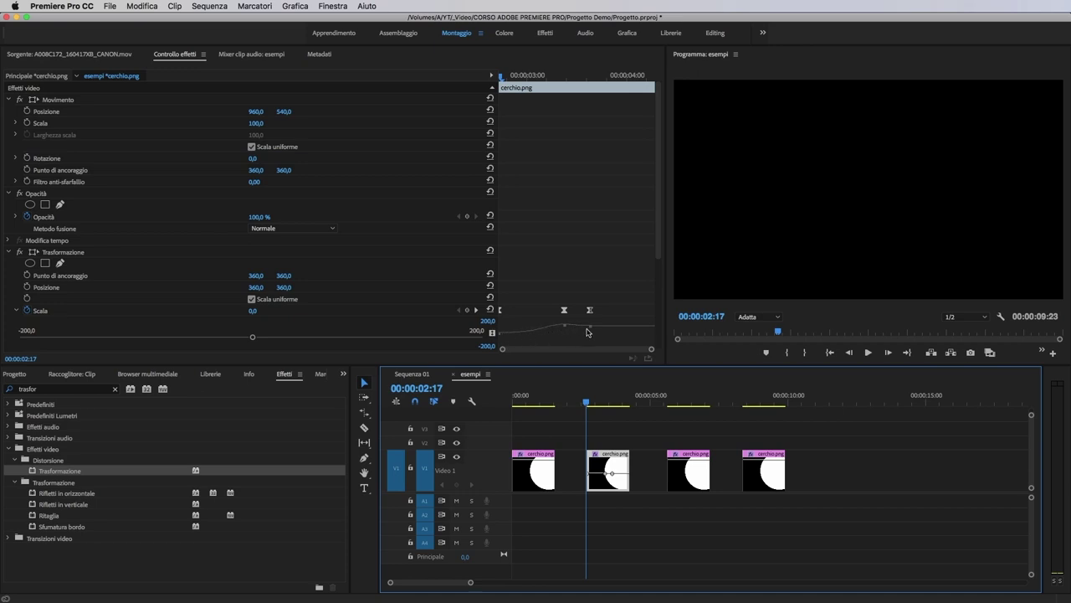
left_click_drag(587, 403, 598, 403)
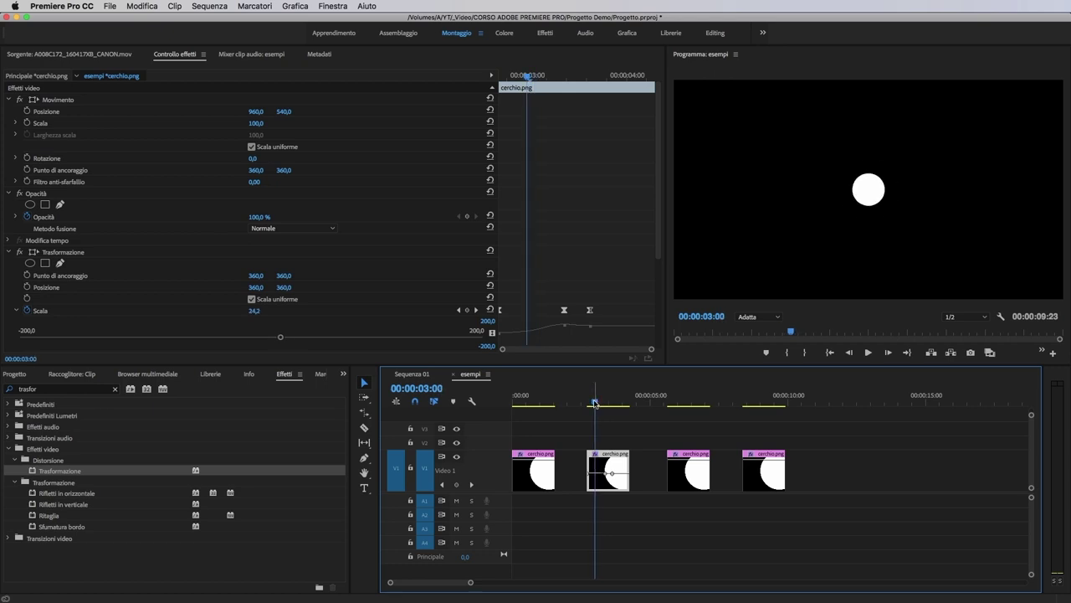
left_click_drag(594, 403, 671, 398)
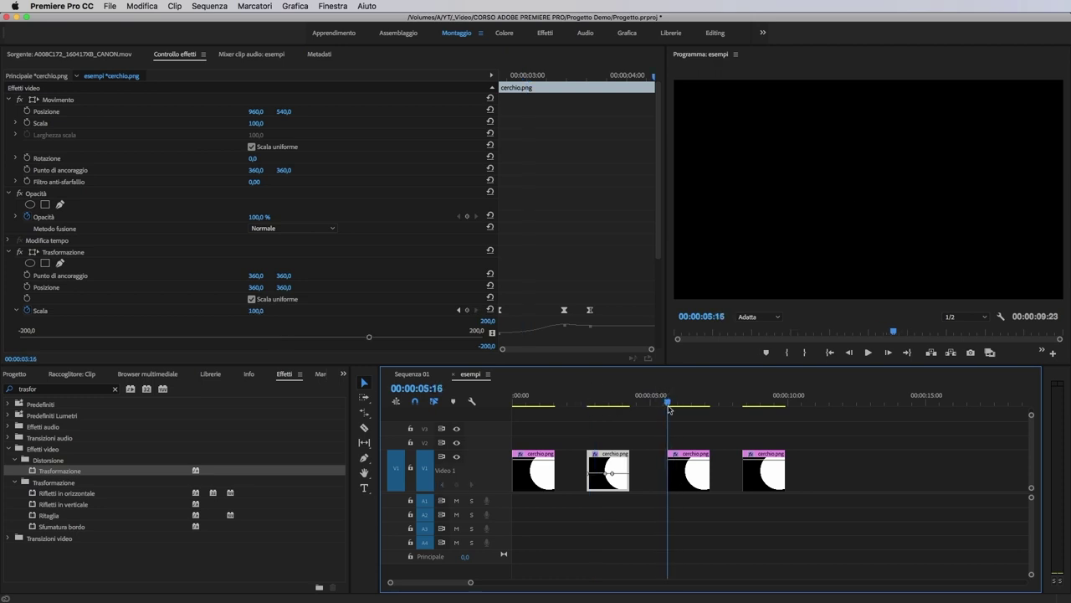
key("equal")
key("equal")
left_click(550, 305)
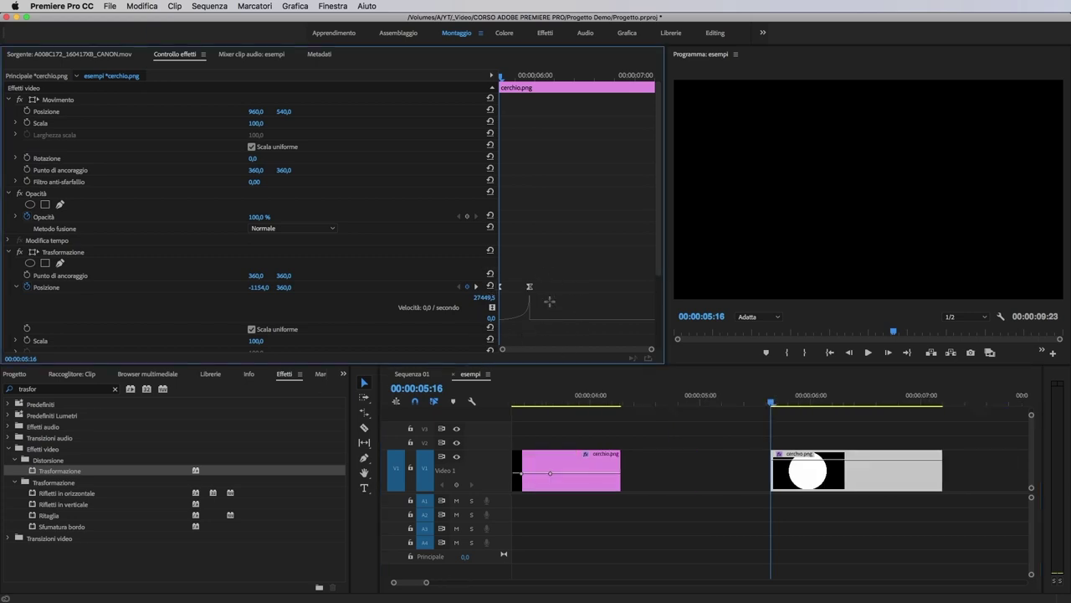
key("equal")
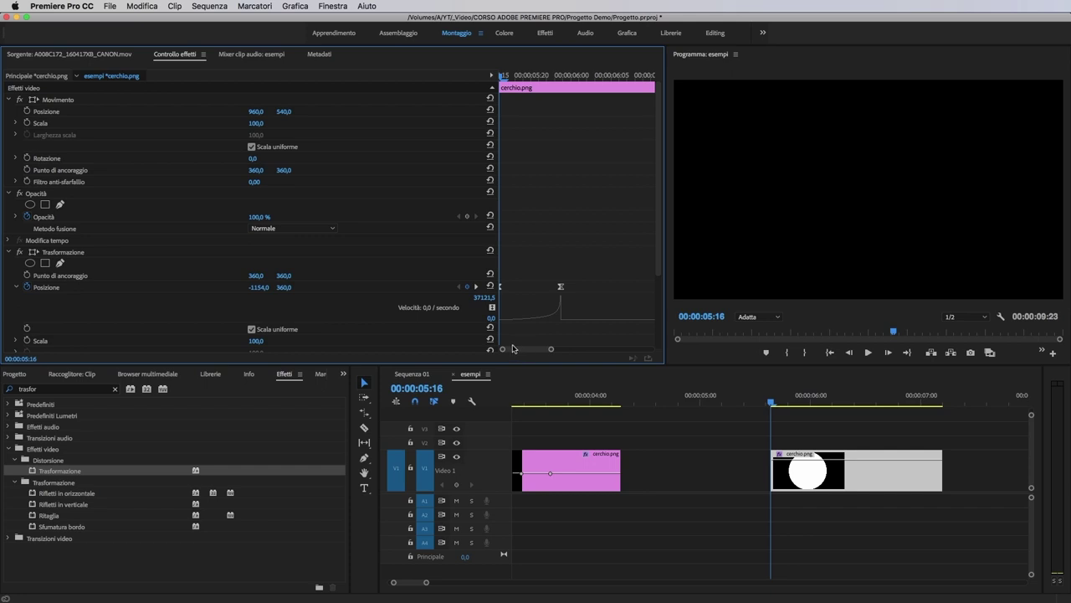
mouse_move(772, 402)
left_mouse_down()
mouse_move(806, 403)
mouse_move(767, 403)
left_mouse_up()
key("space")
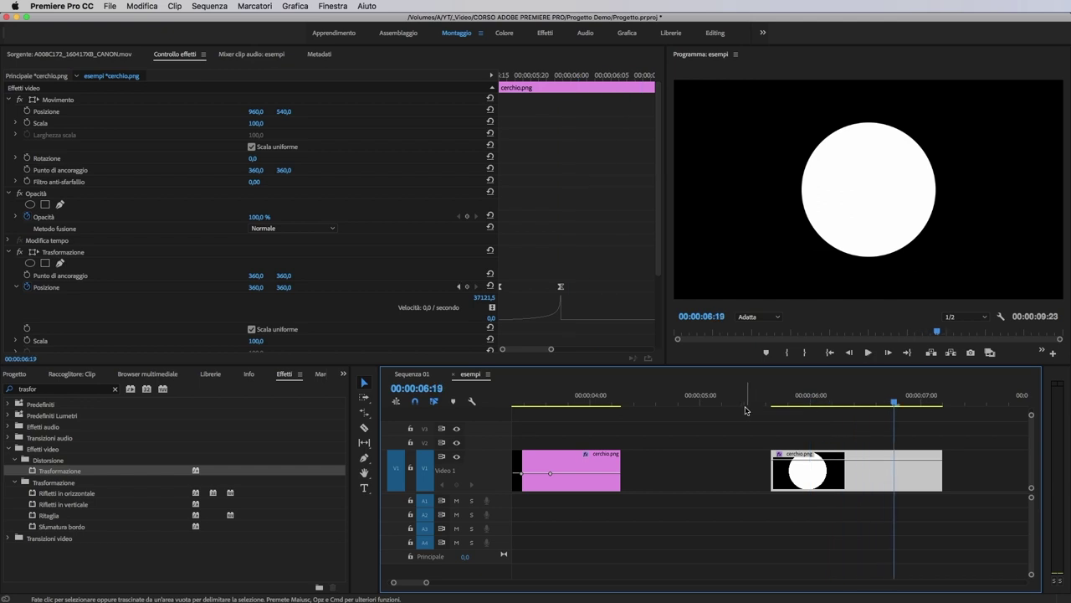
key("minus")
left_click(743, 401)
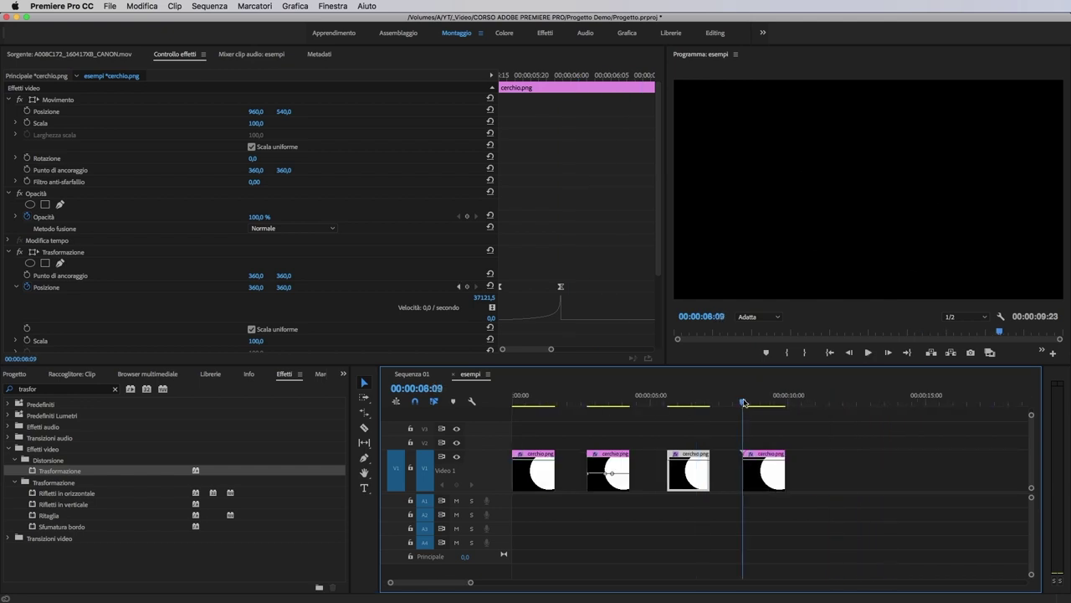
left_click(761, 479)
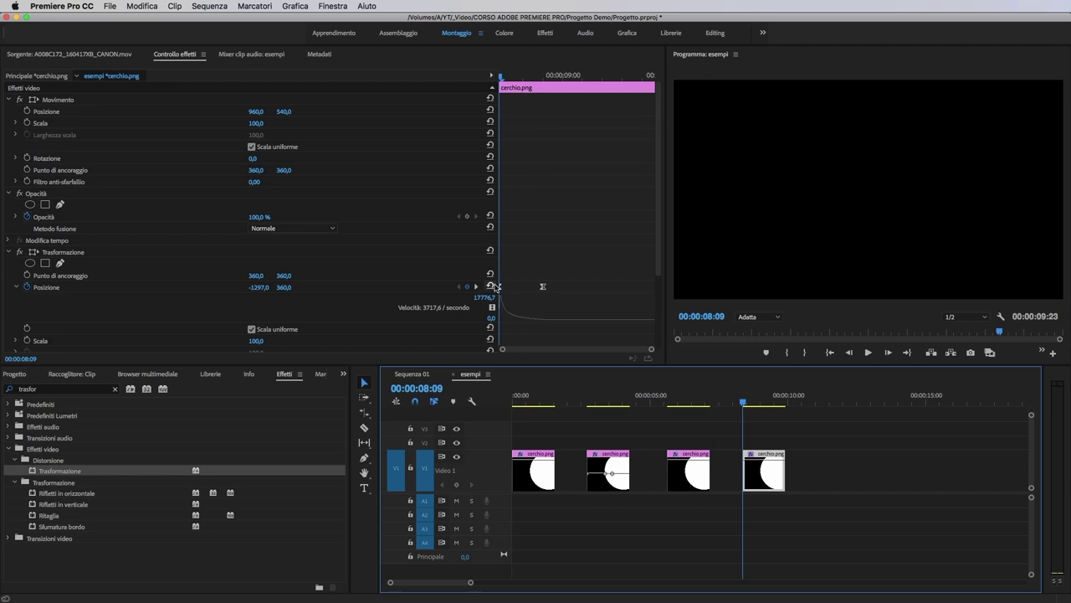
key("space")
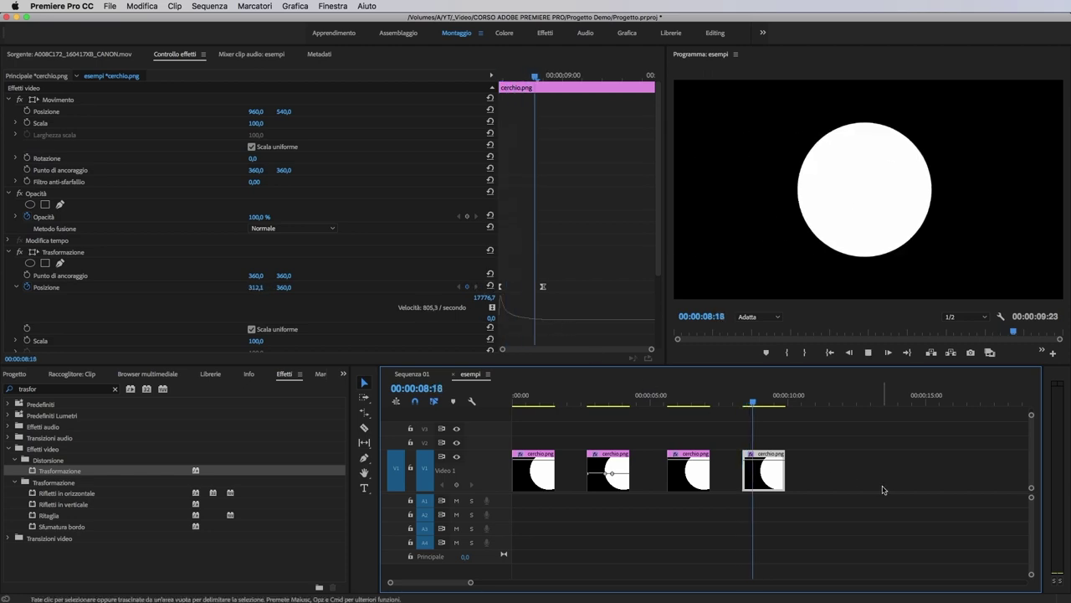
key("Up")
key("Up")
key("Up")
key("Up")
key("Up")
key("Up")
key("Up")
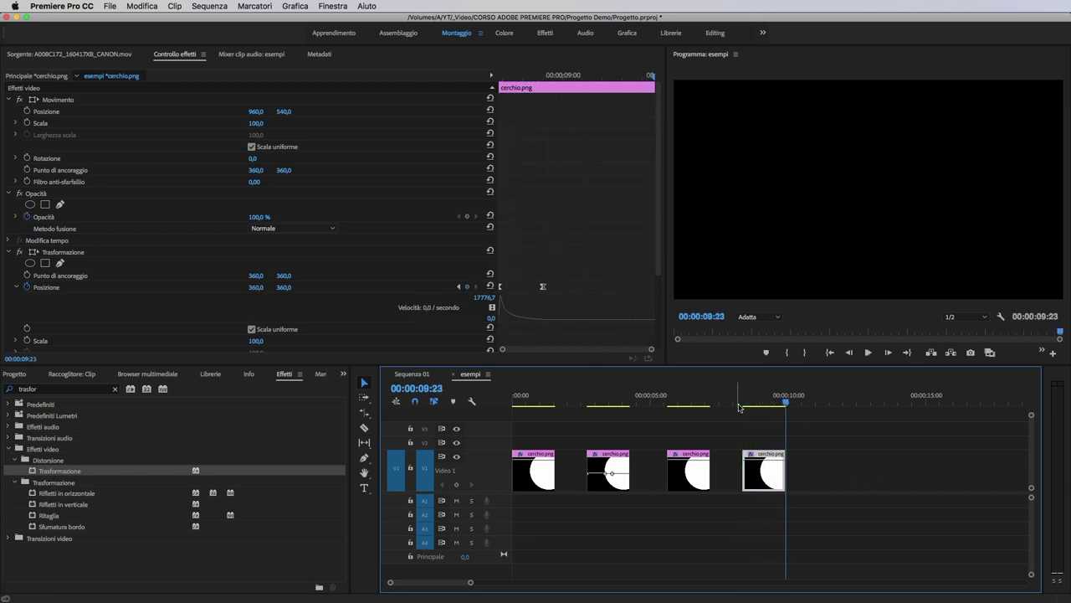
left_click_drag(514, 402, 699, 427)
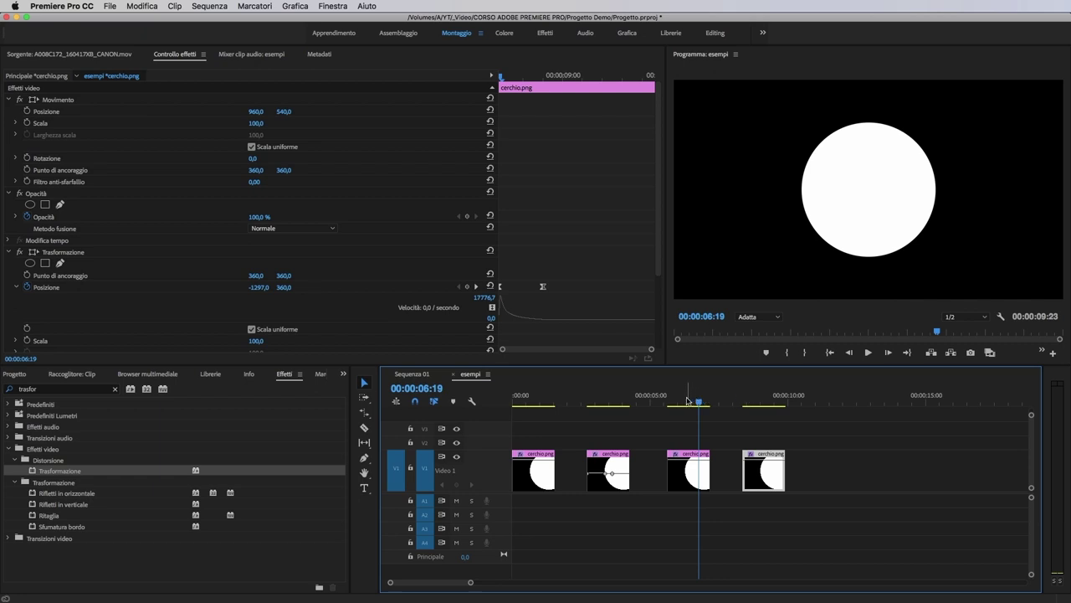
left_click_drag(649, 401, 537, 406)
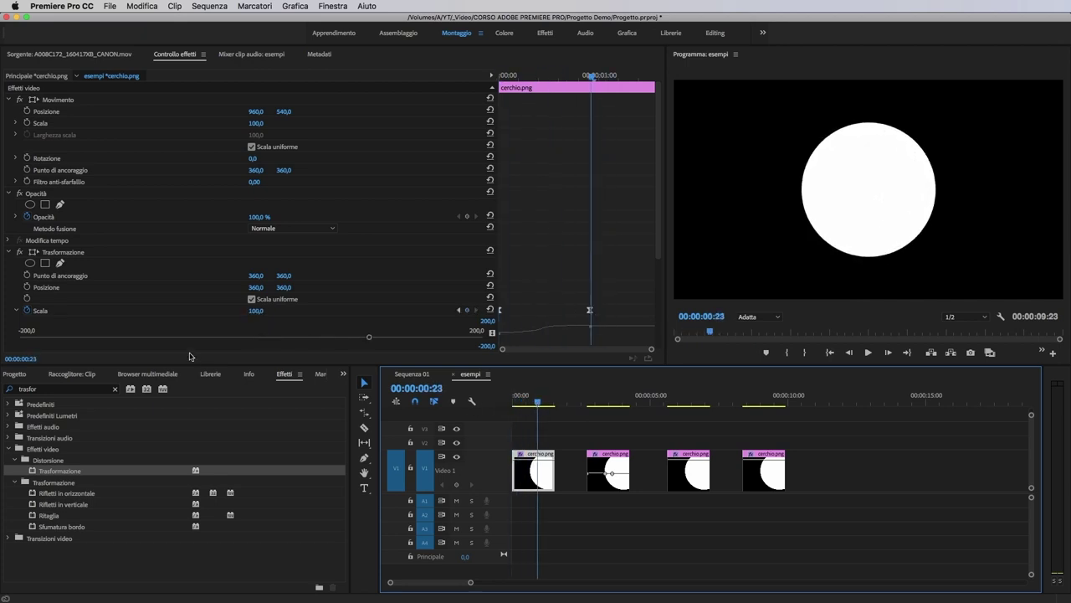
Step: Rebuild the first clip's Transform Scale animation so it grows from 0 at frame zero
left_click(26, 310)
left_click(639, 328)
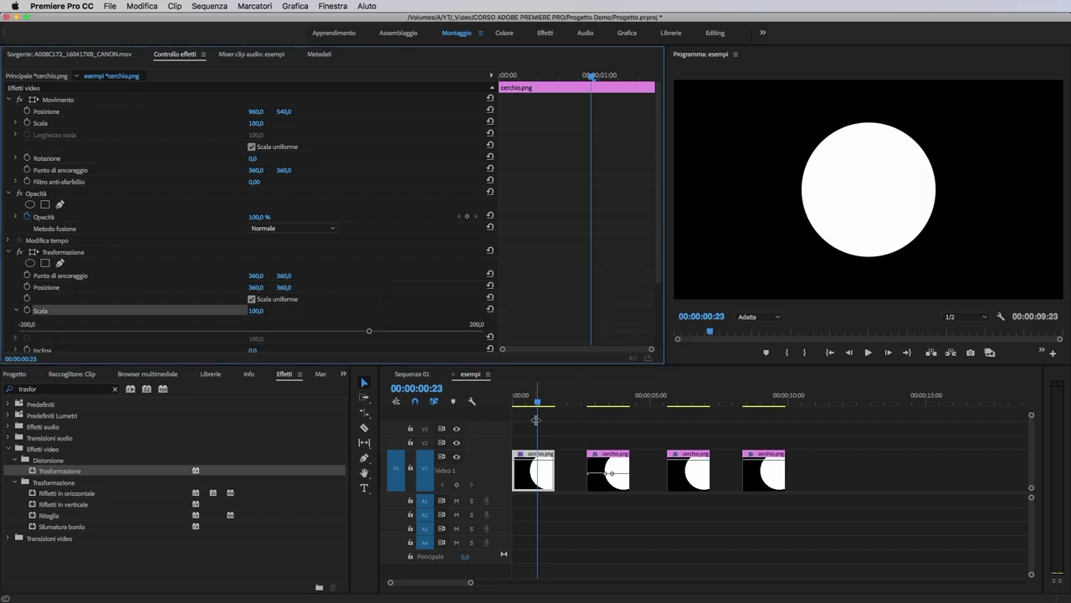
left_click_drag(591, 75, 547, 94)
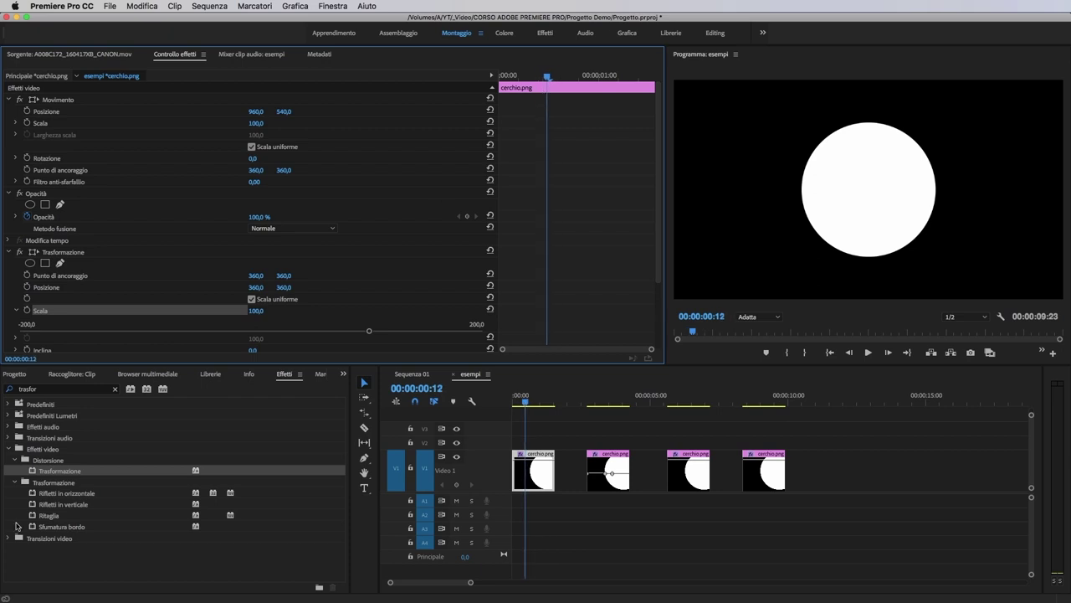
left_click(23, 312)
left_click(26, 310)
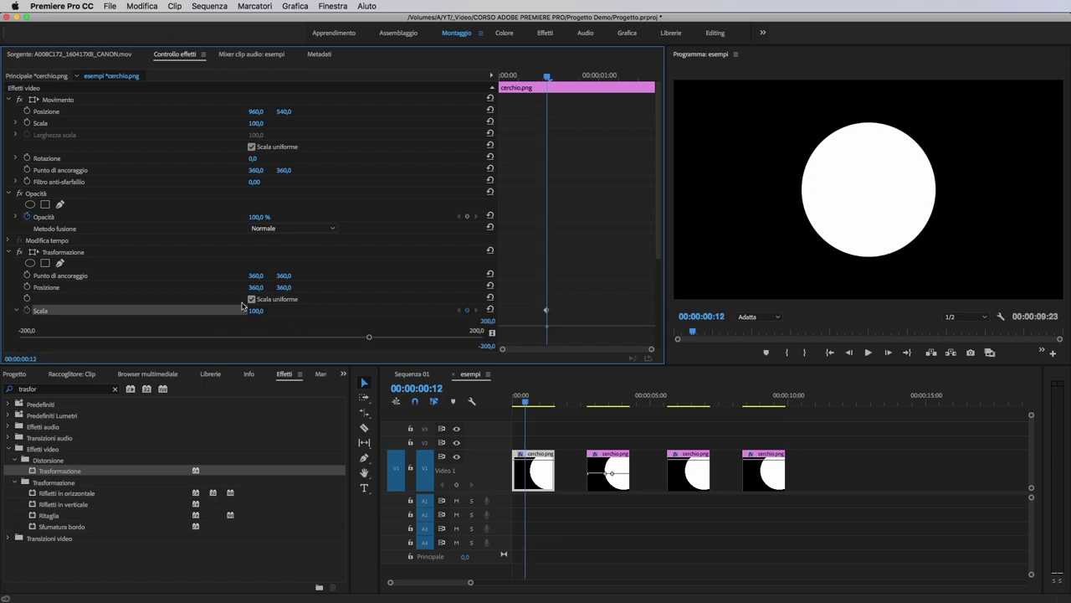
left_click_drag(546, 77, 500, 77)
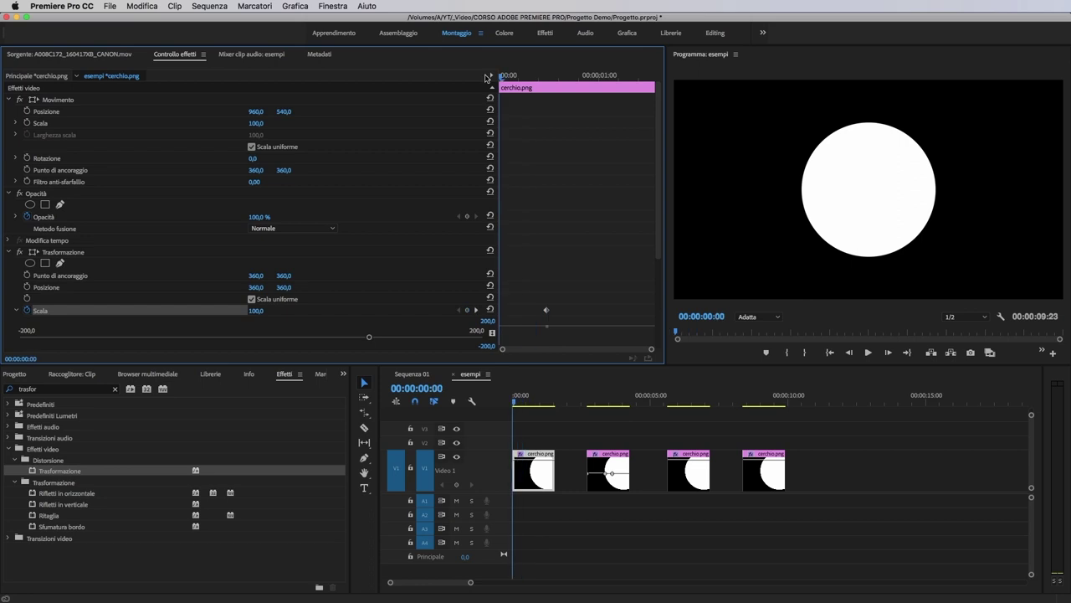
left_click(257, 310)
type("0")
key("Return")
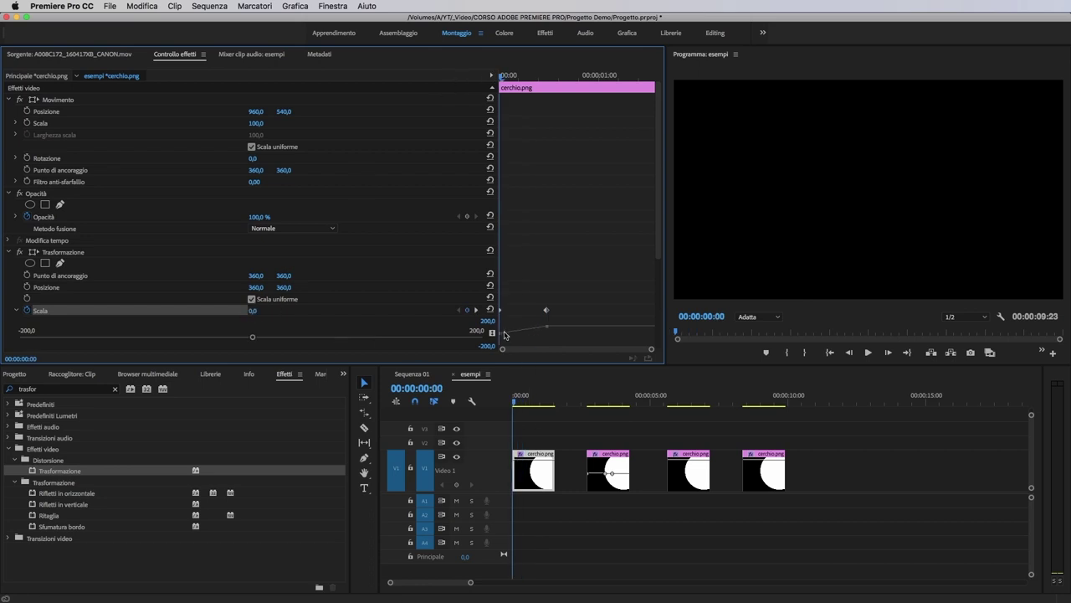
Step: Make the ending Scale keyframe Curva Bezier and reshape the curve to ease the growth
left_click_drag(544, 297, 507, 338)
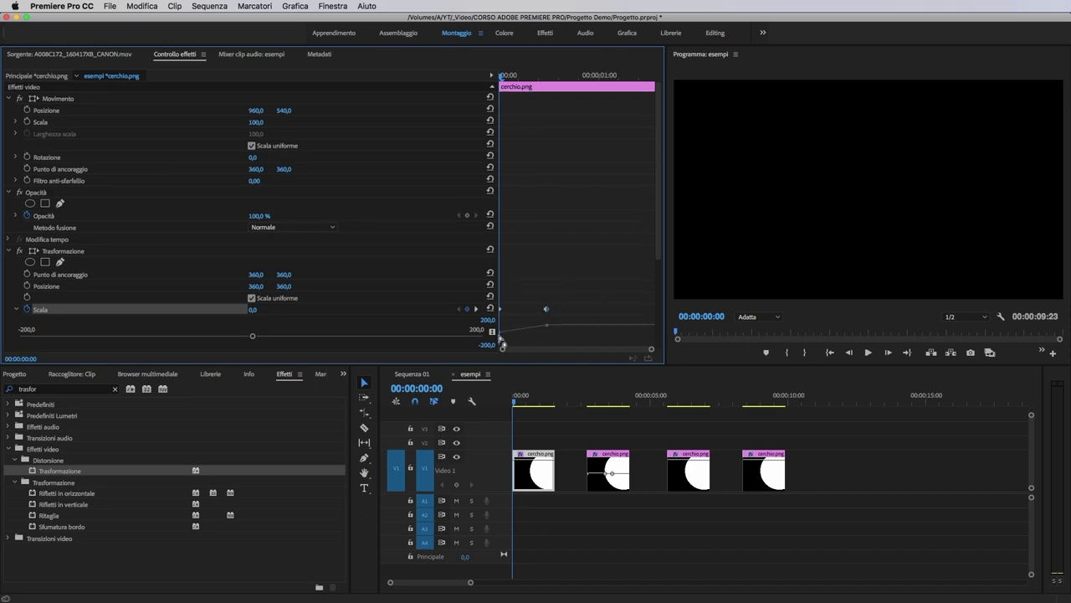
key("space")
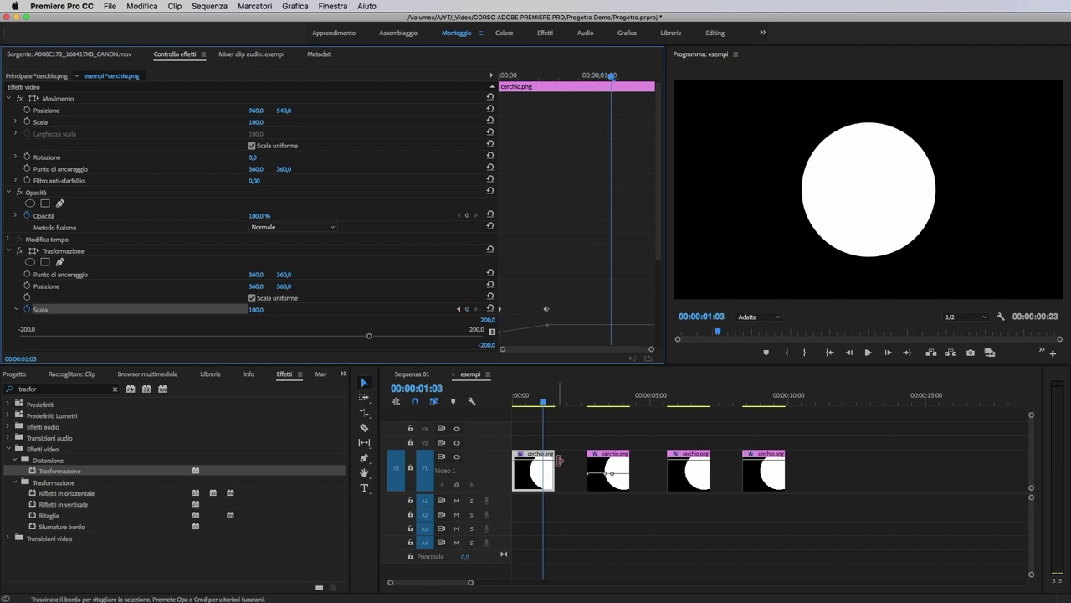
left_click(546, 310)
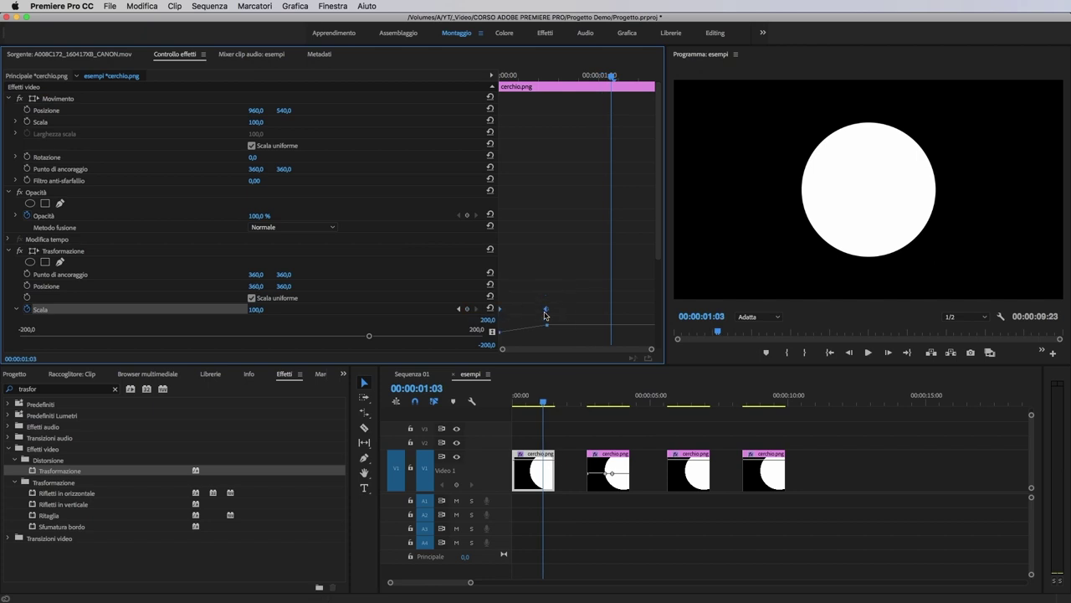
right_click(545, 311)
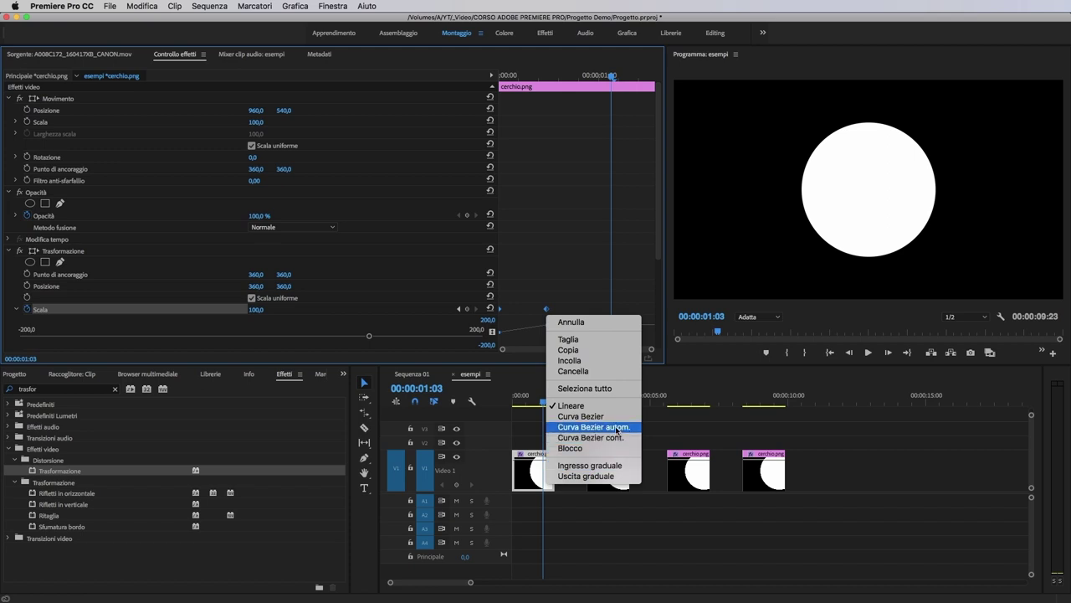
left_click(569, 417)
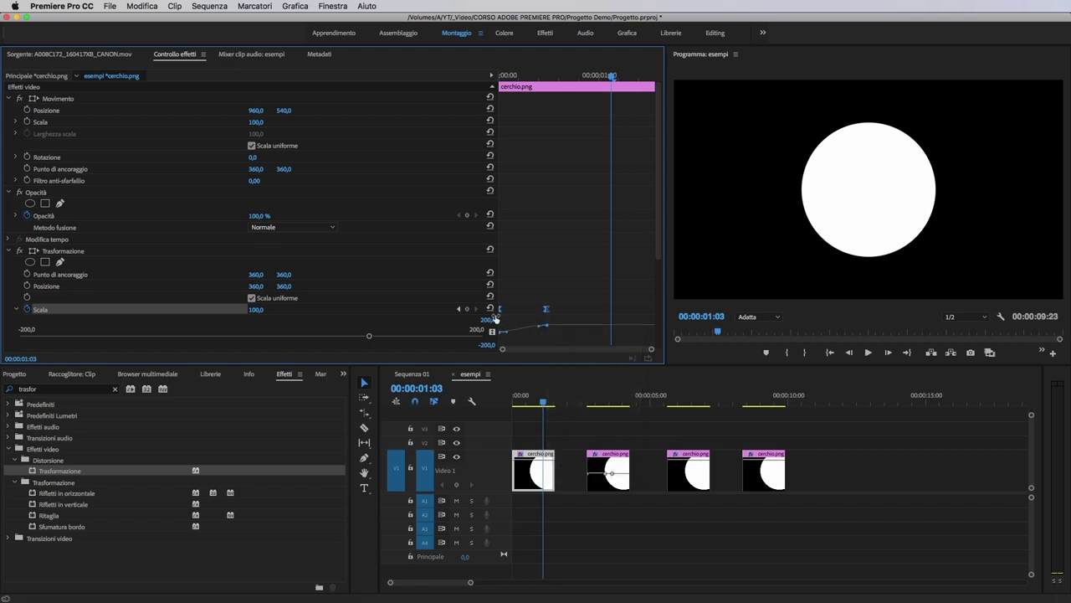
left_click_drag(542, 76, 518, 76)
key("equal")
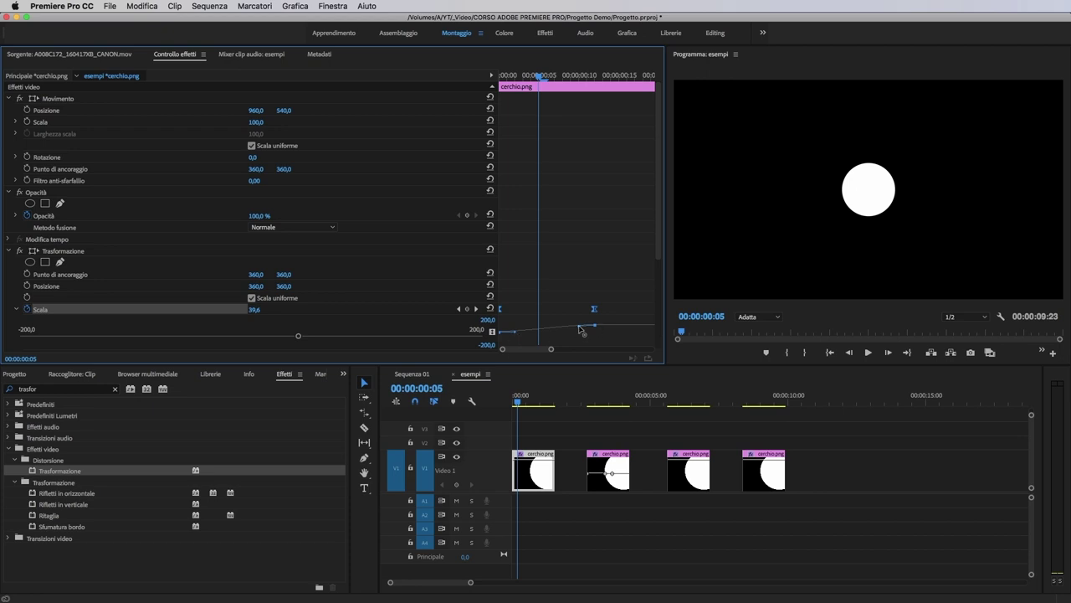
left_click_drag(582, 331, 540, 339)
left_click(565, 442)
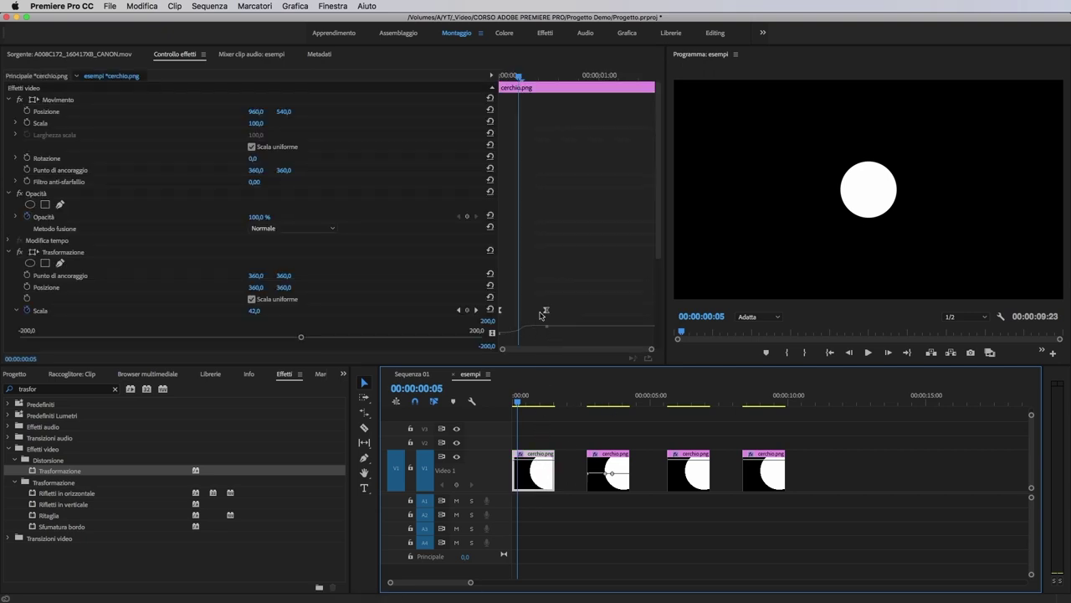
Step: Play the eased scale-up from the clip start several times
key("Home")
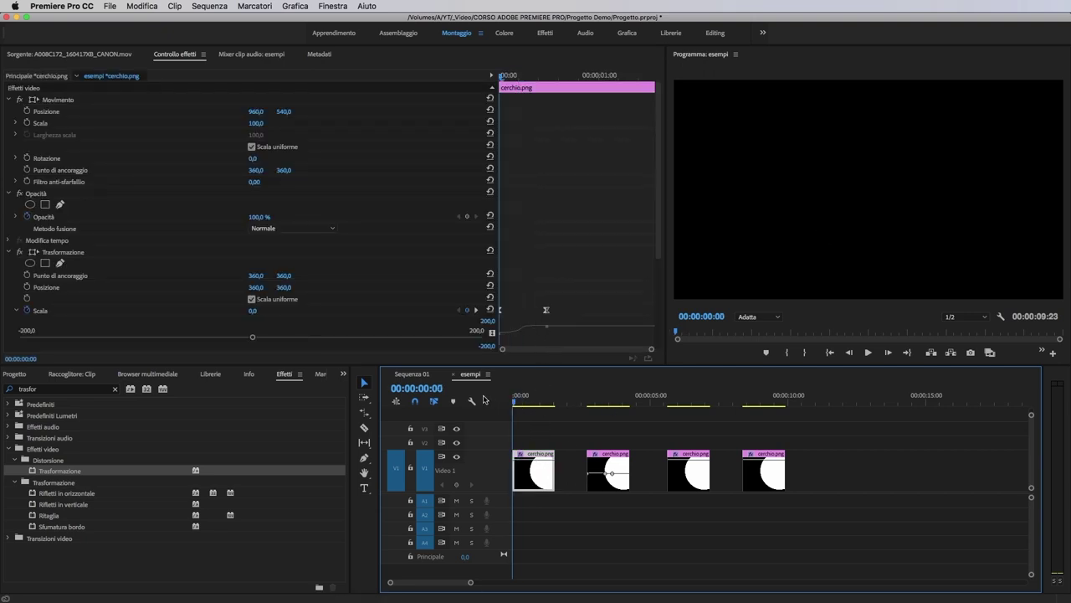
key("space")
key("space")
key("Home")
key("space")
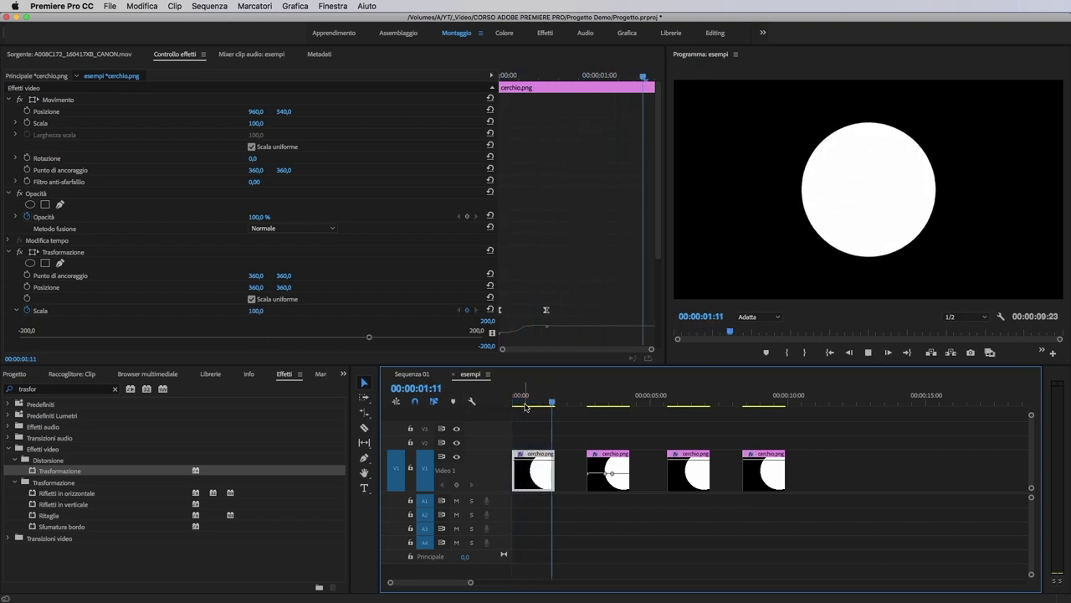
key("space")
key("Home")
Step: Preview the first clip from the sequence start, then go to the second clip's start
mouse_move(510, 333)
left_mouse_down()
mouse_move(548, 332)
mouse_move(528, 330)
left_mouse_up()
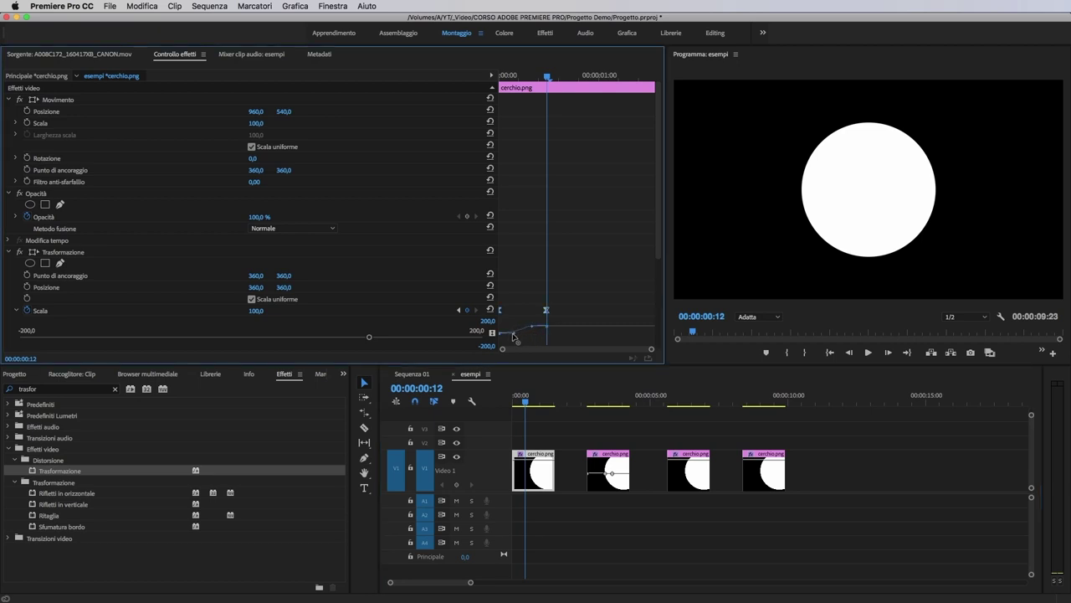
left_click_drag(526, 393, 492, 406)
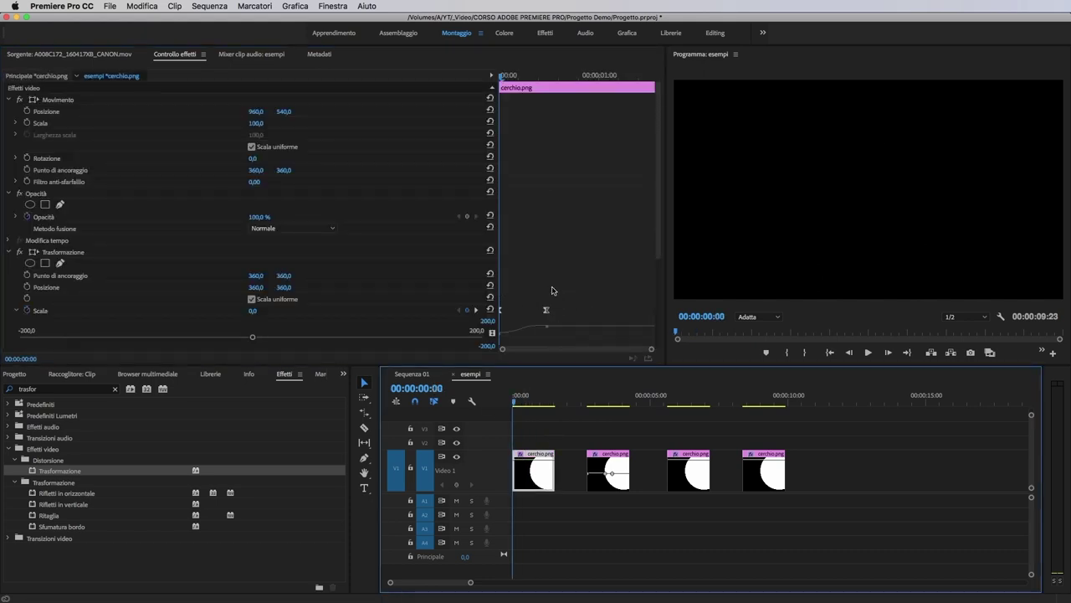
left_click(491, 346)
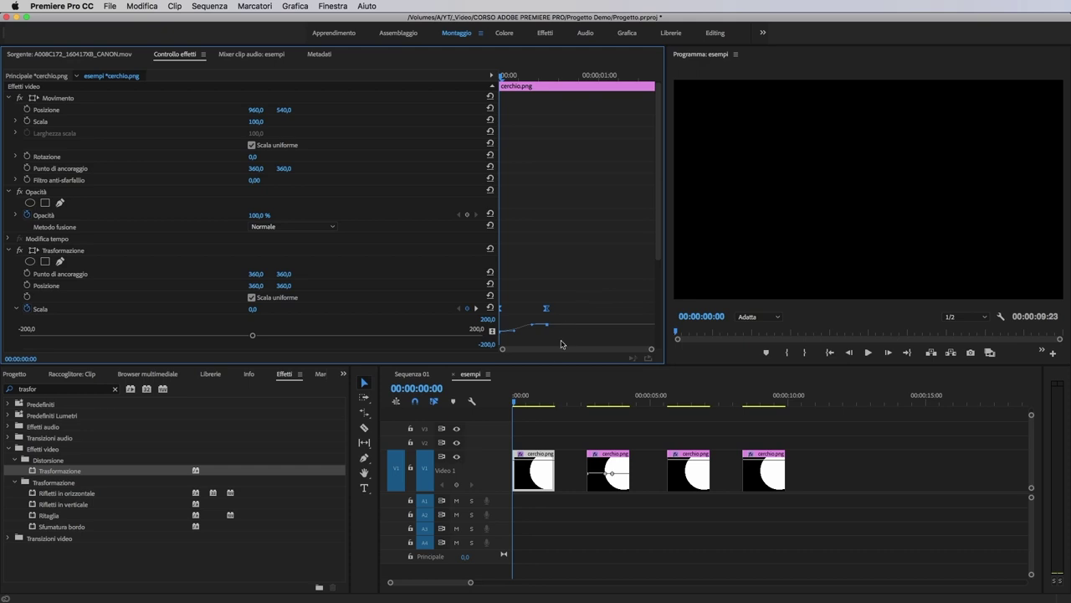
key("space")
left_click(488, 406)
key("space")
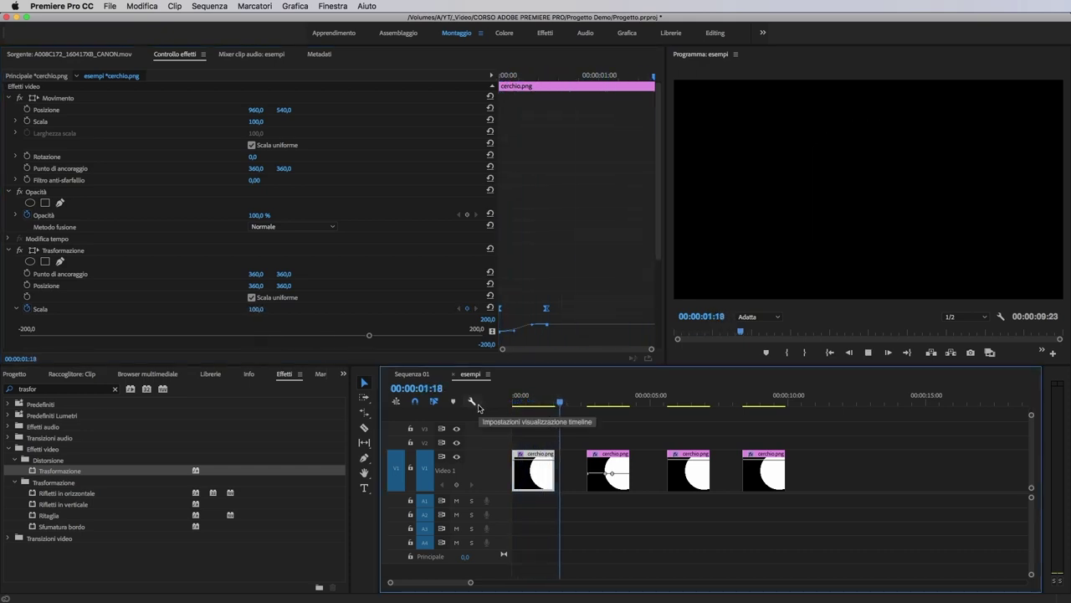
left_click_drag(615, 400, 587, 400)
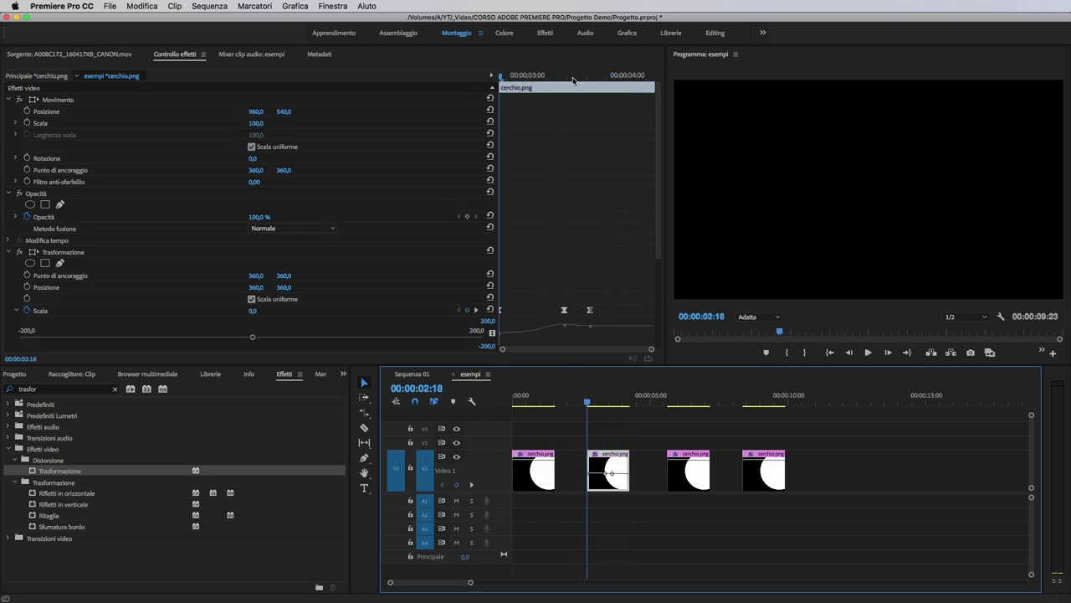
Step: Clear the second clip's Scale keyframes, then key 100 at the end and 0 at the start
left_click_drag(574, 79, 590, 80)
left_click(26, 314)
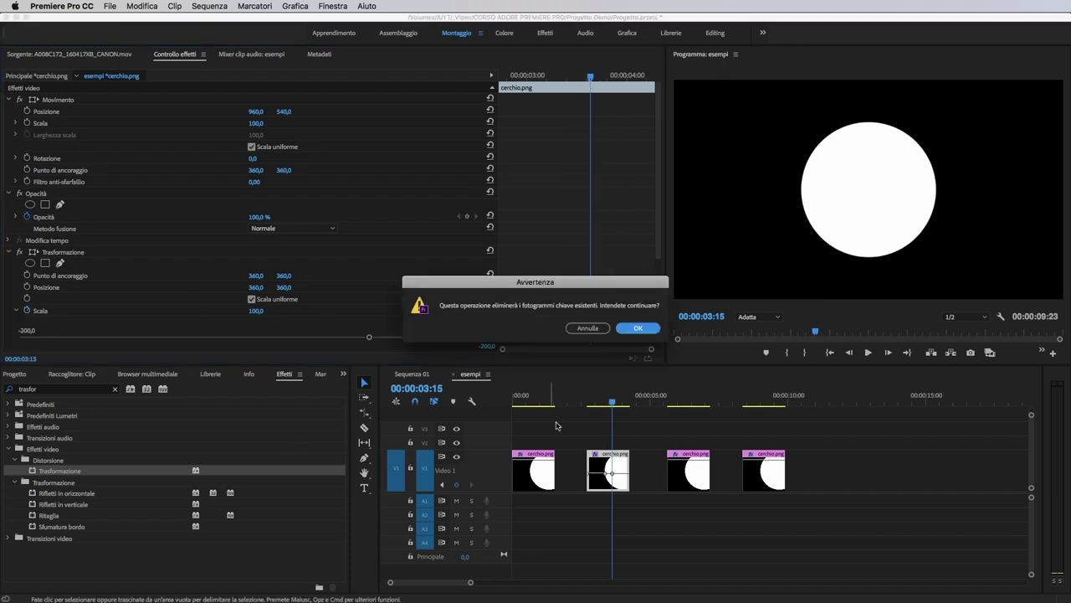
key("Return")
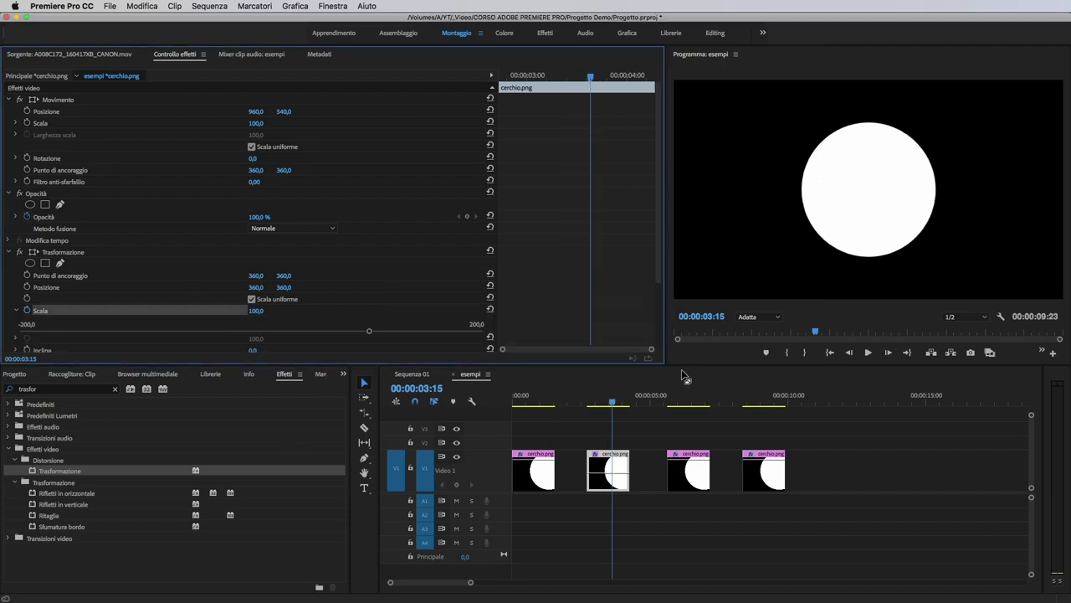
left_click(27, 311)
left_click_drag(590, 80, 463, 89)
left_click(256, 311)
type("0")
key("Return")
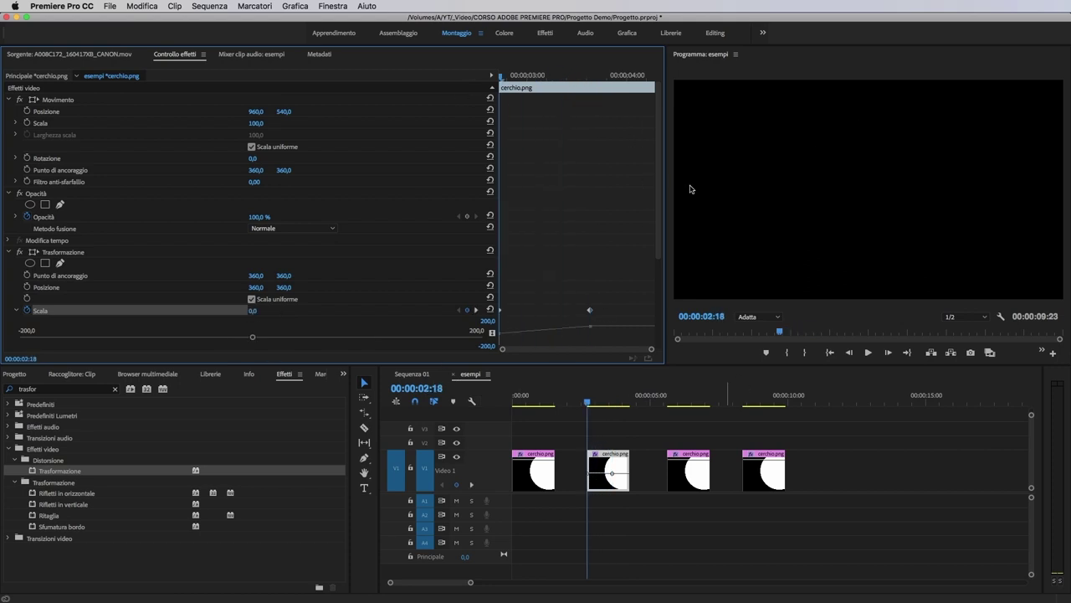
Step: Add a 150 Scale overshoot keyframe near 00:00:03:08
left_click_drag(540, 76, 559, 80)
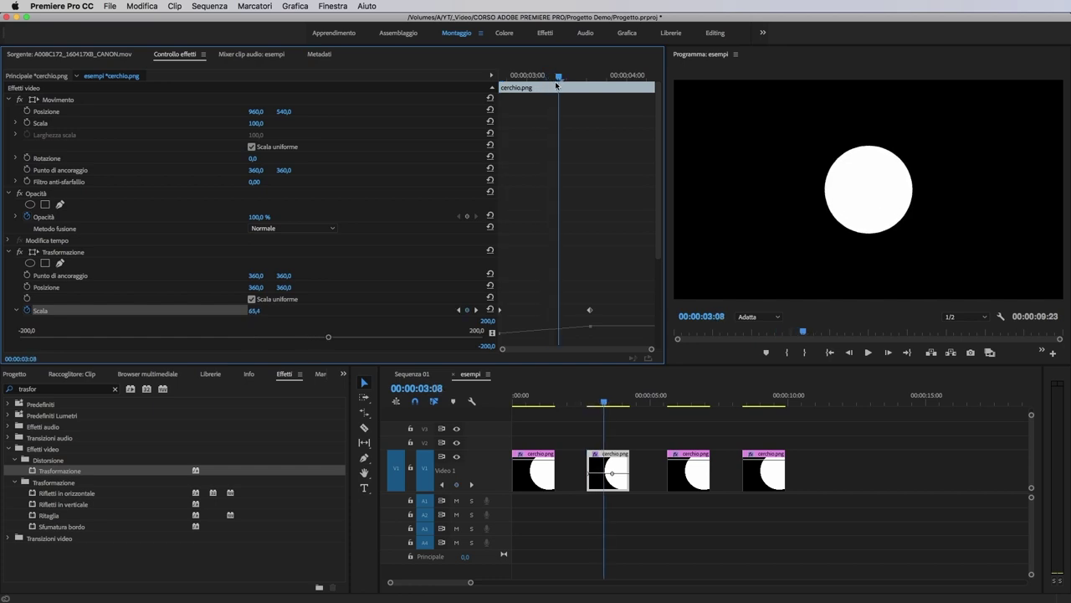
left_click(255, 310)
type("150")
key("Return")
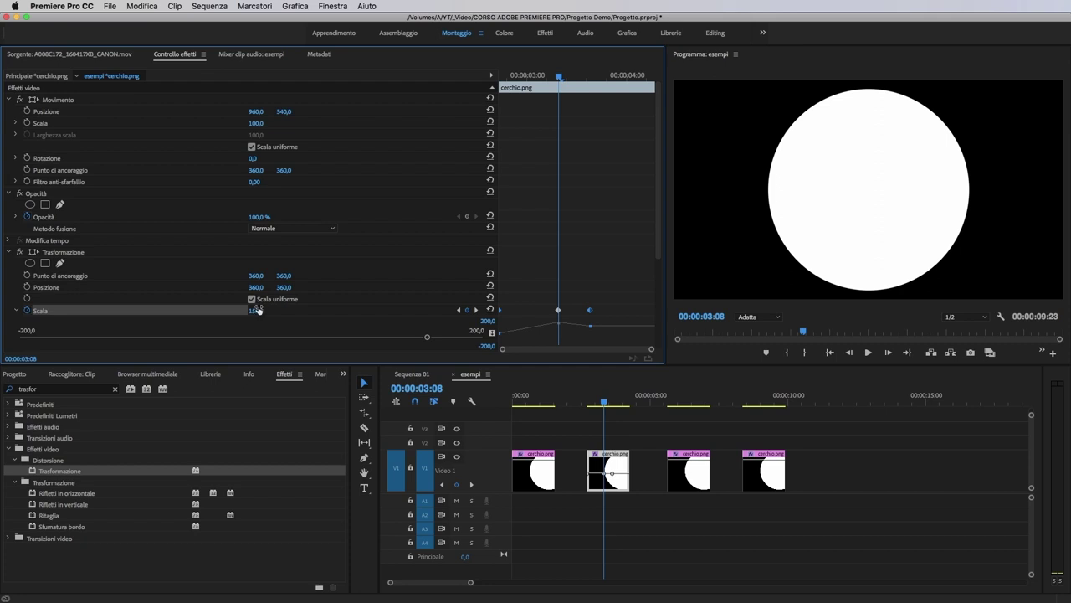
left_click(628, 445)
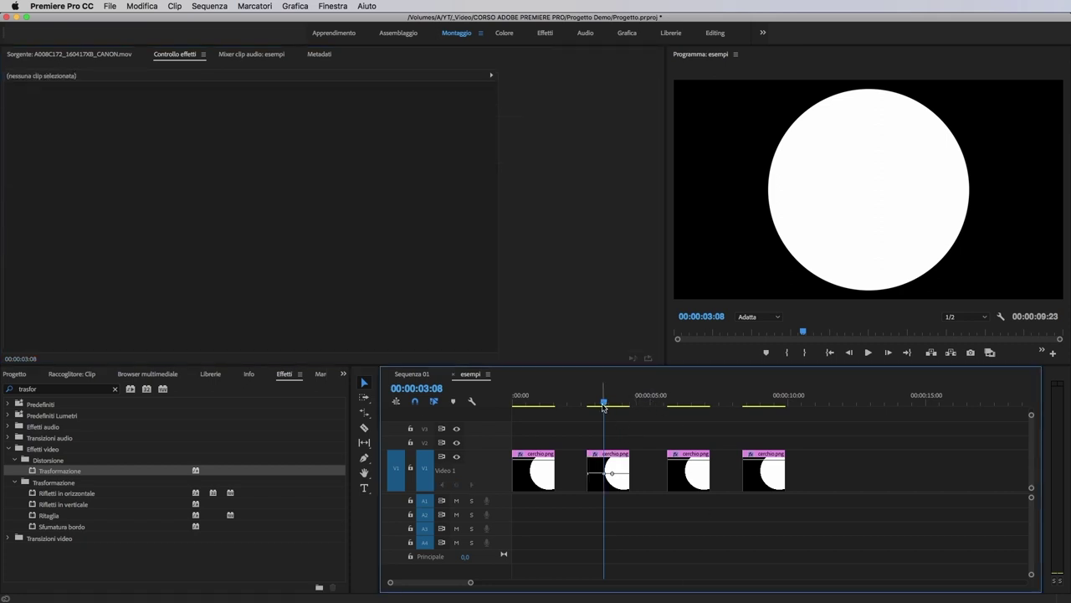
Step: Play the second clip's overshoot animation and select its Scale keyframes
left_click_drag(604, 405, 587, 405)
left_click(598, 467)
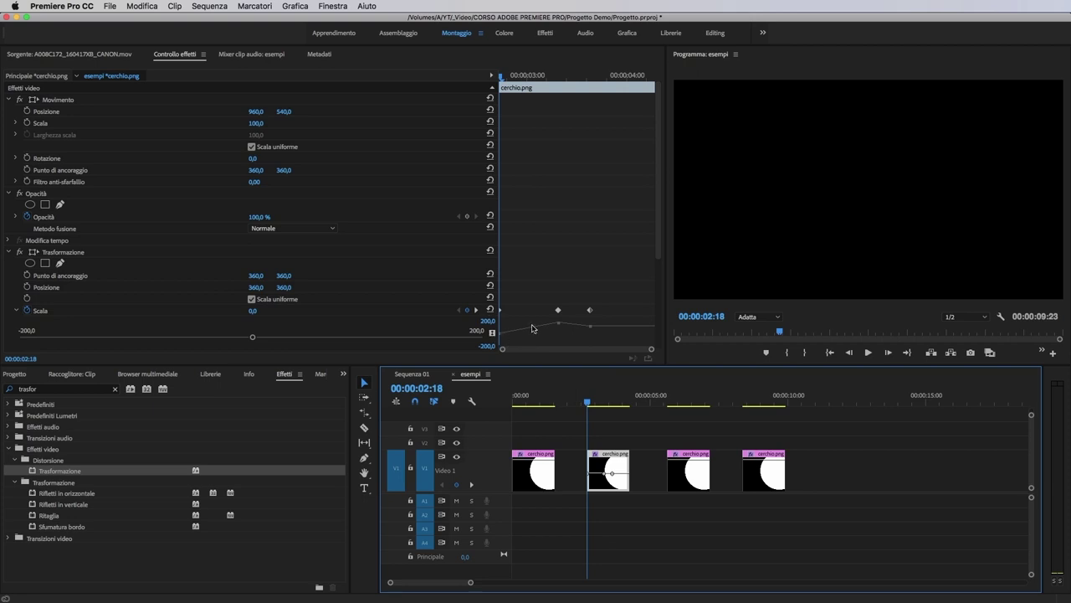
key("space")
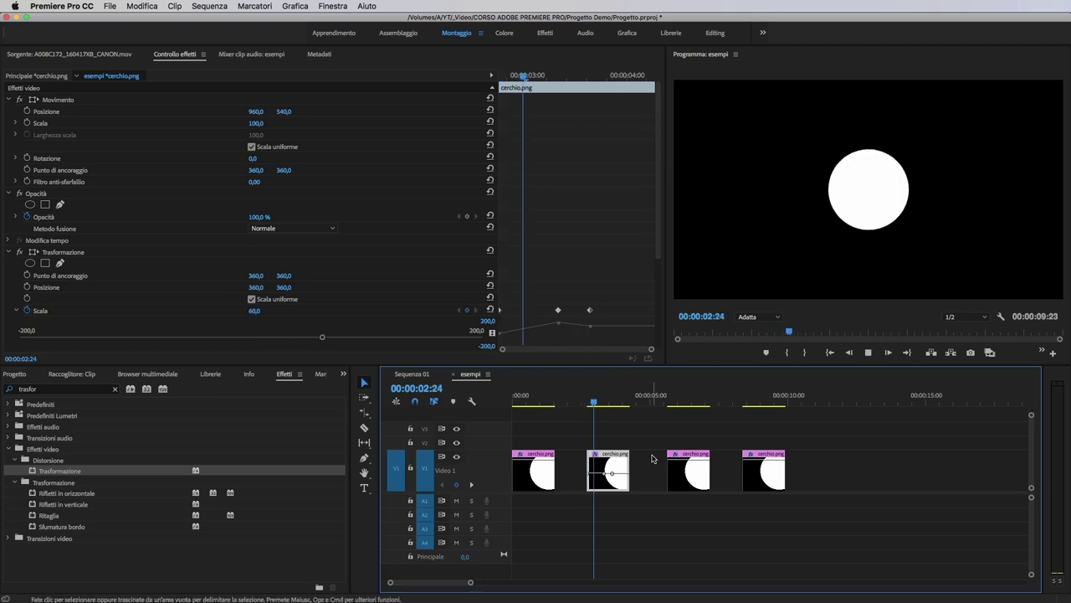
key("space")
left_click_drag(623, 406, 587, 406)
left_click_drag(605, 265, 504, 315)
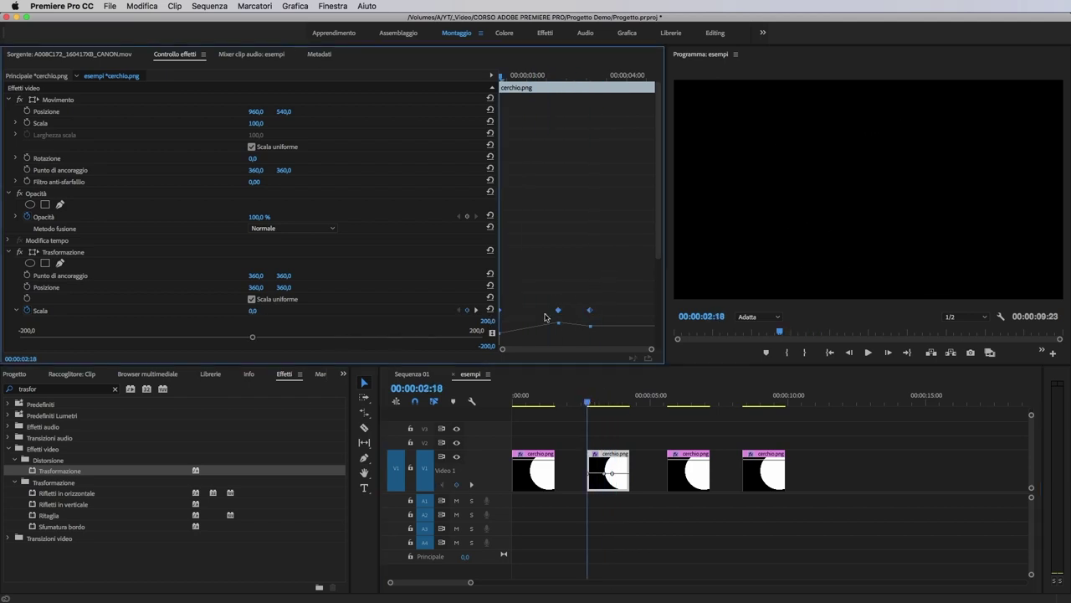
Step: Set the Scale keyframes to Curva Bezier autom. and reshape the curve's easing
right_click(590, 311)
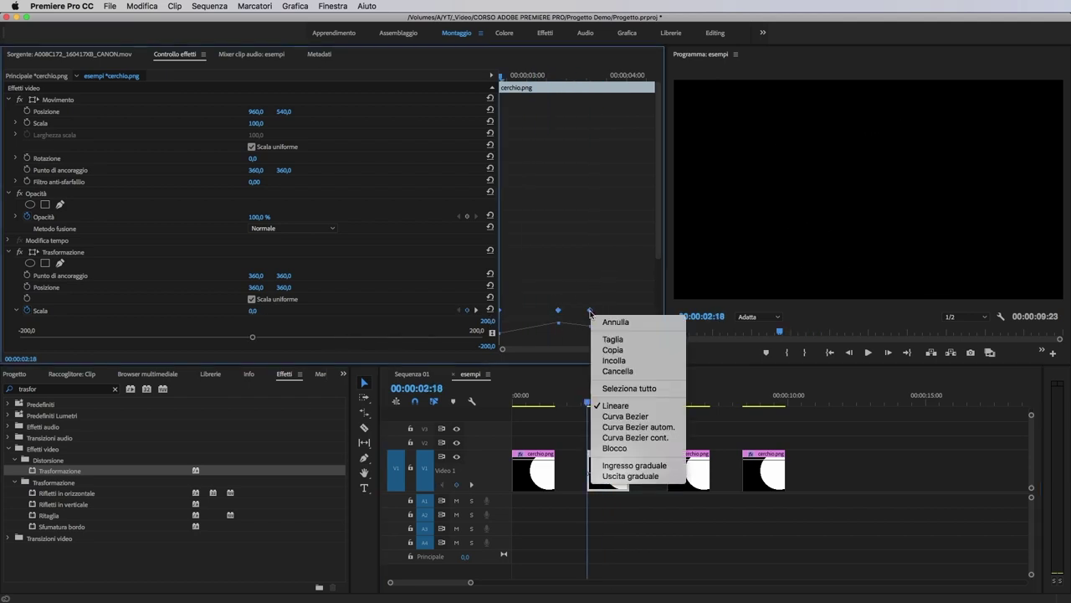
left_click(653, 428)
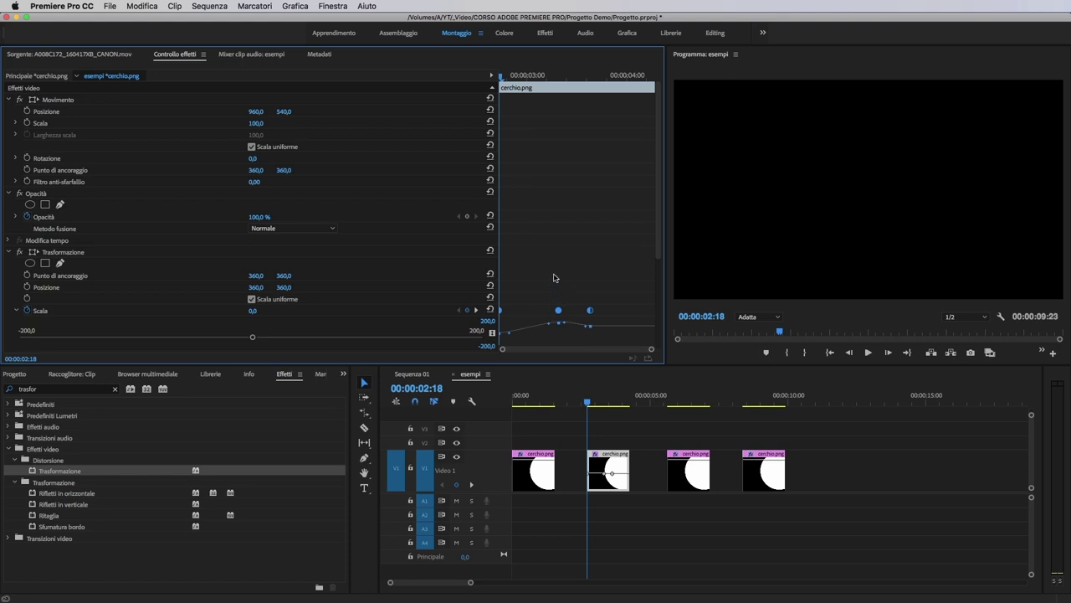
left_click(555, 317)
left_click(590, 405)
left_click_drag(591, 404, 601, 404)
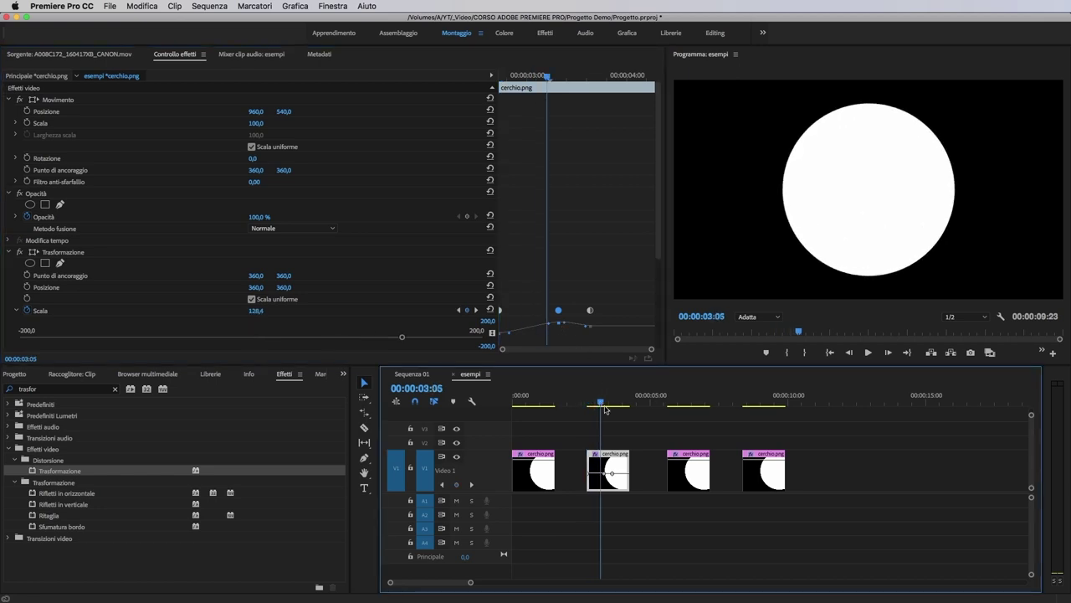
left_click_drag(510, 335, 568, 326)
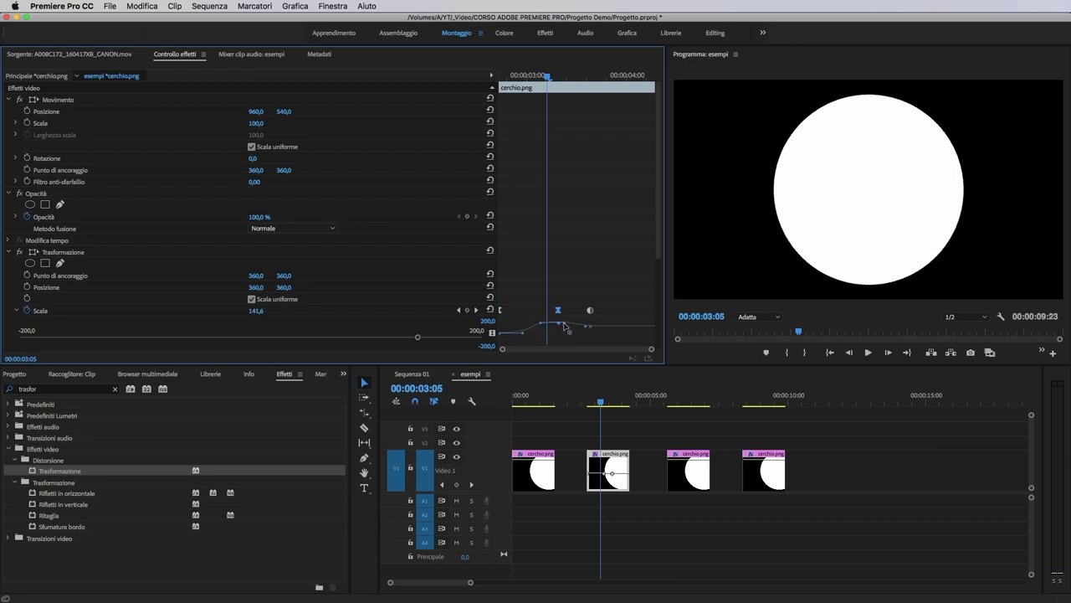
left_click(587, 326)
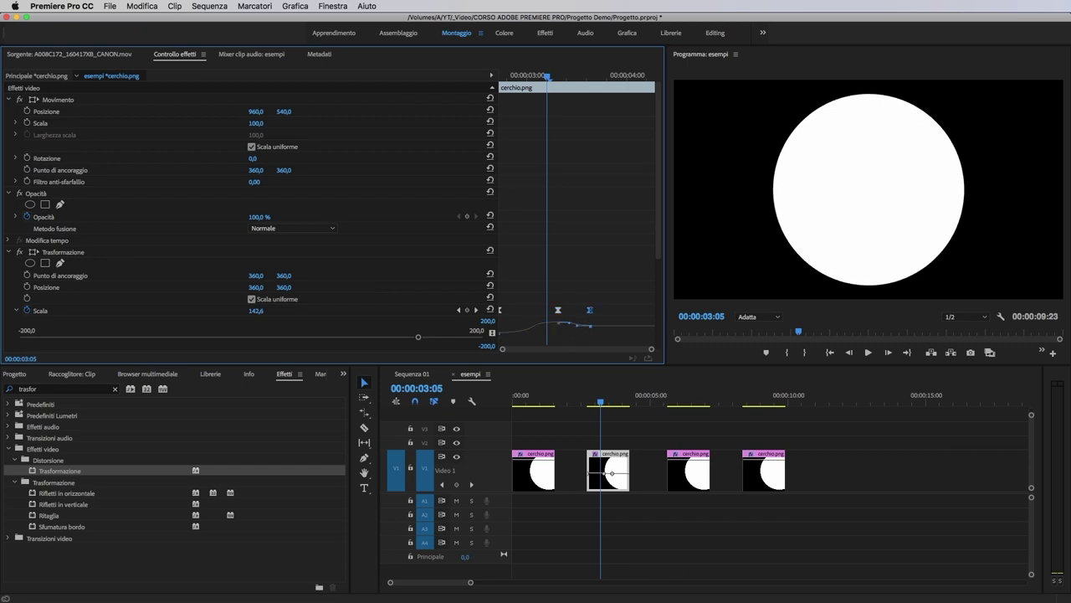
Step: Play the reshaped overshoot animation several times from the second clip's start
left_click_drag(601, 397, 590, 397)
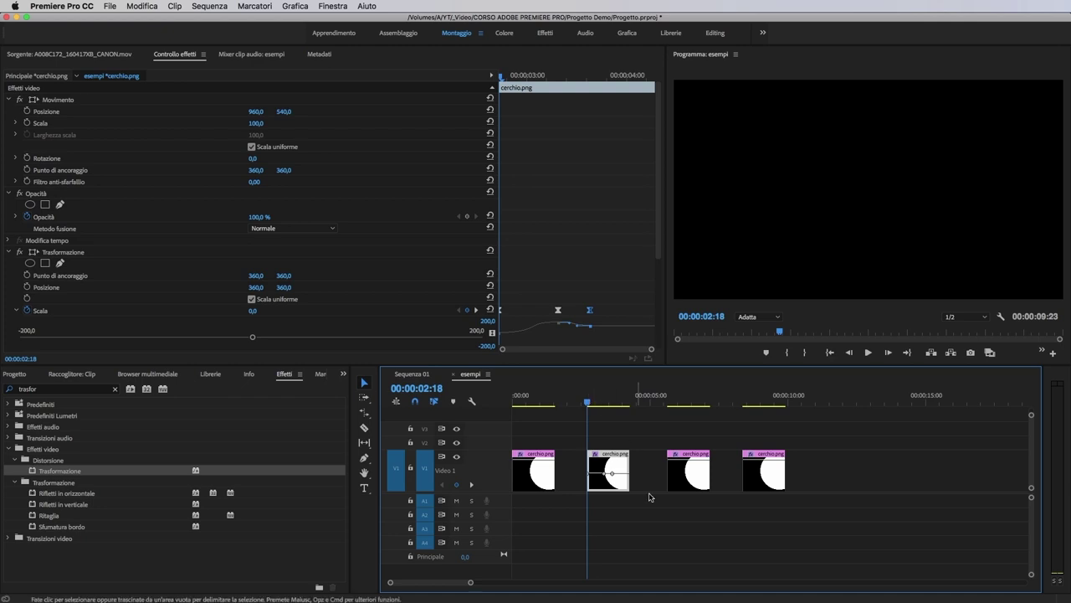
key("space")
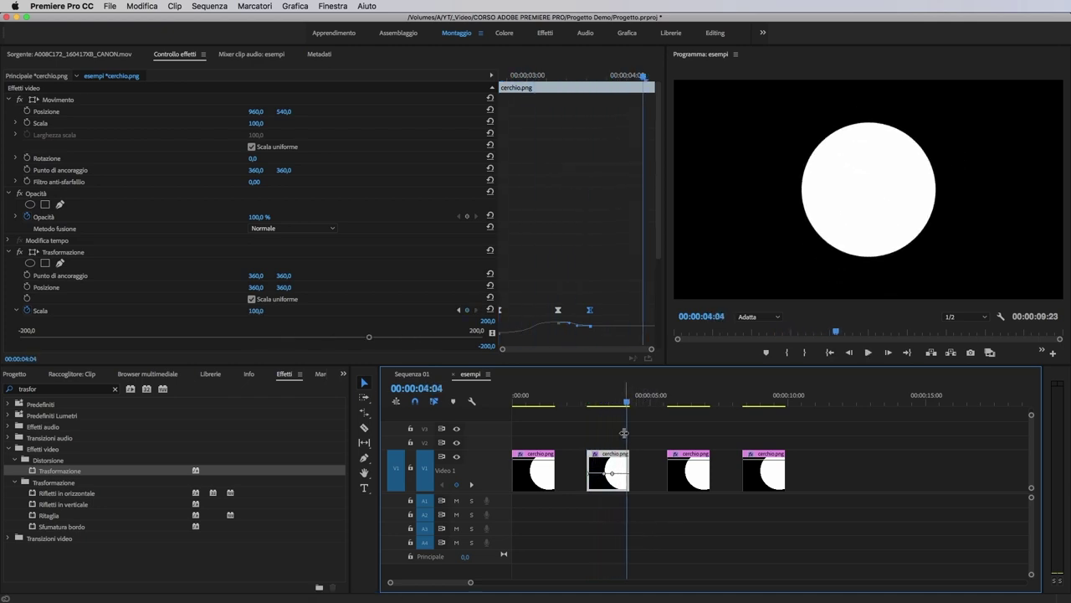
left_click(590, 400)
key("space")
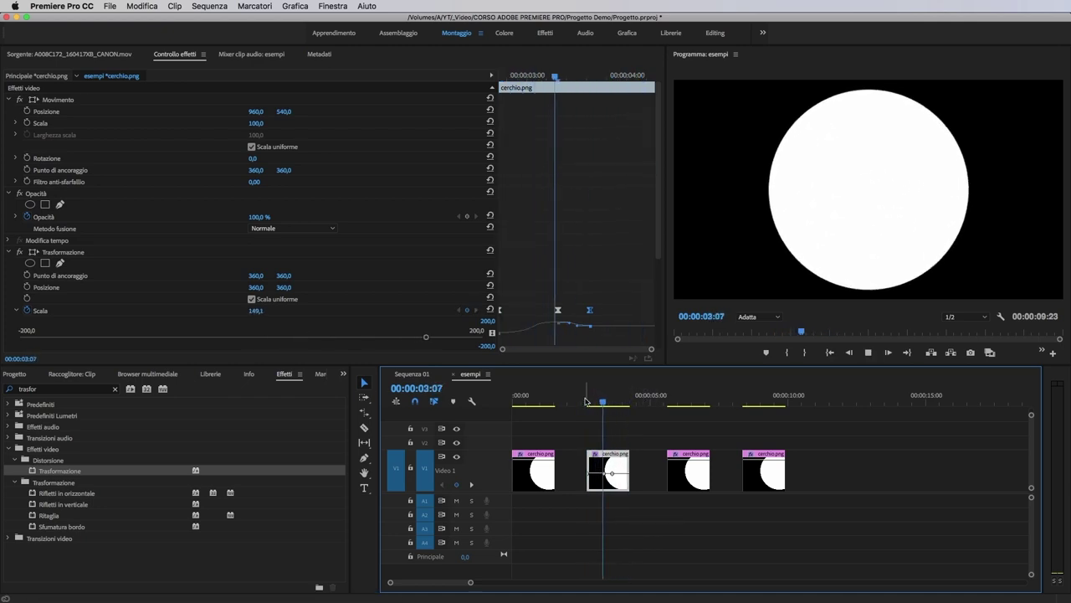
key("space")
left_click(589, 399)
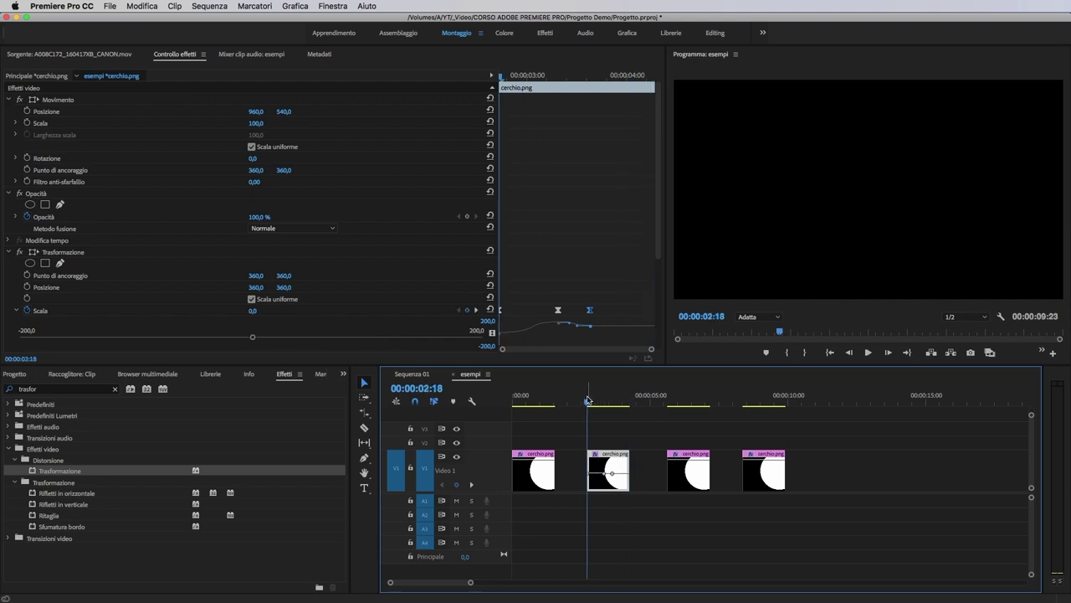
key("space")
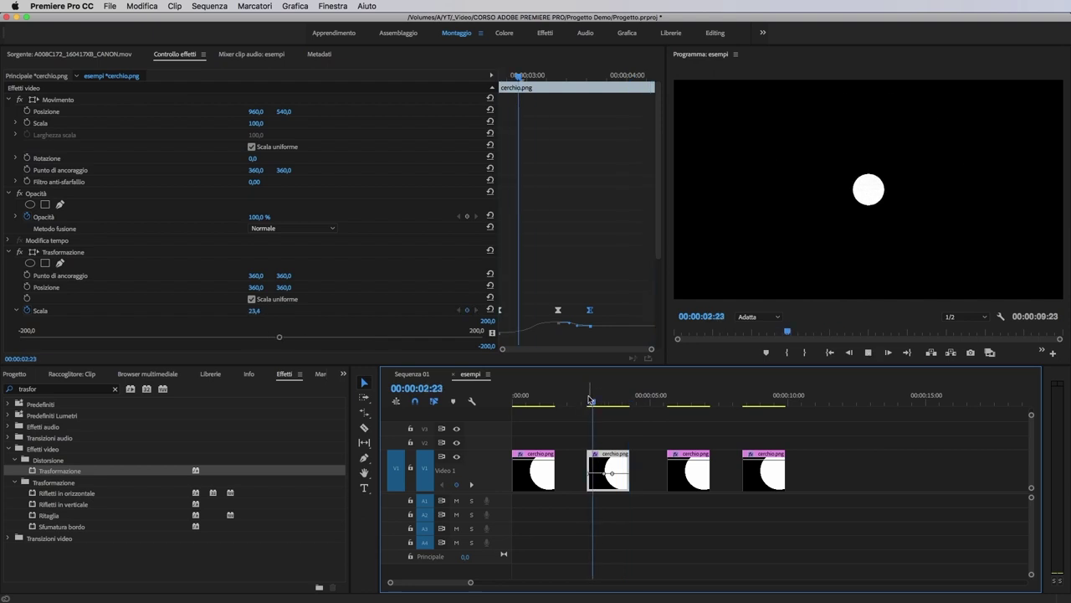
key("space")
key("space")
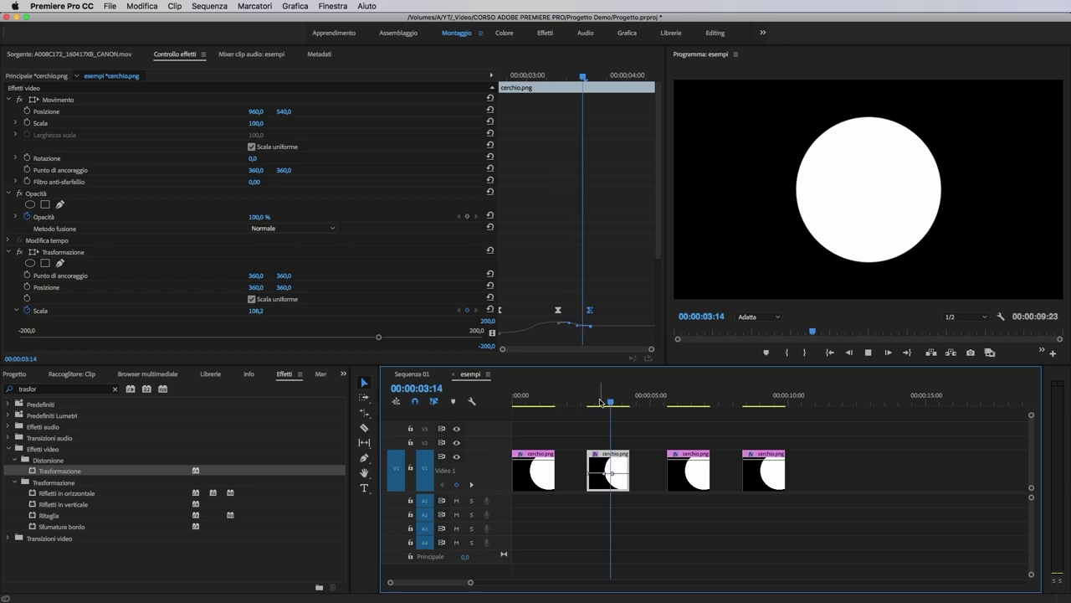
left_click(610, 401)
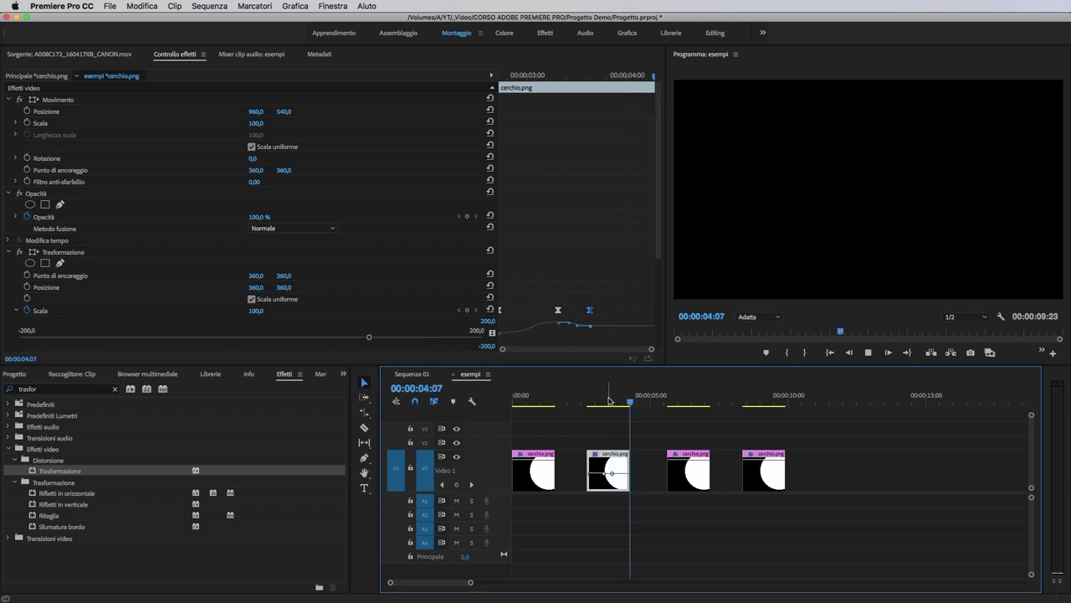
left_click_drag(622, 401, 578, 401)
key("space")
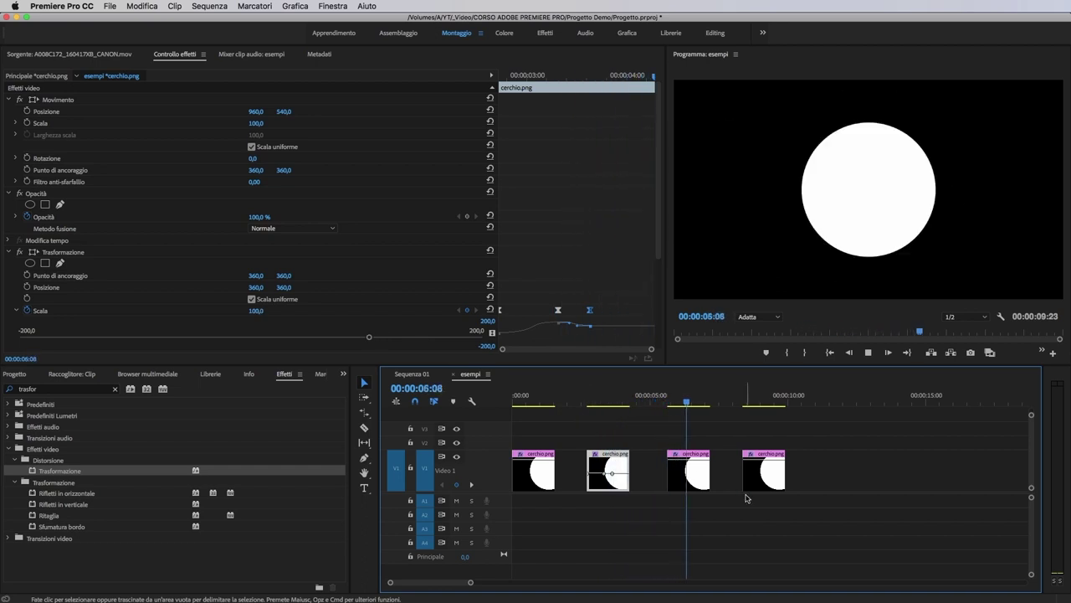
Step: Re-key the third clip's Position, centred at 00:00:05:23 and at X -965 at the clip start
left_click(688, 473)
left_click(672, 397)
mouse_move(668, 399)
left_mouse_down()
mouse_move(698, 400)
mouse_move(682, 400)
left_mouse_up()
left_click_drag(551, 75, 530, 76)
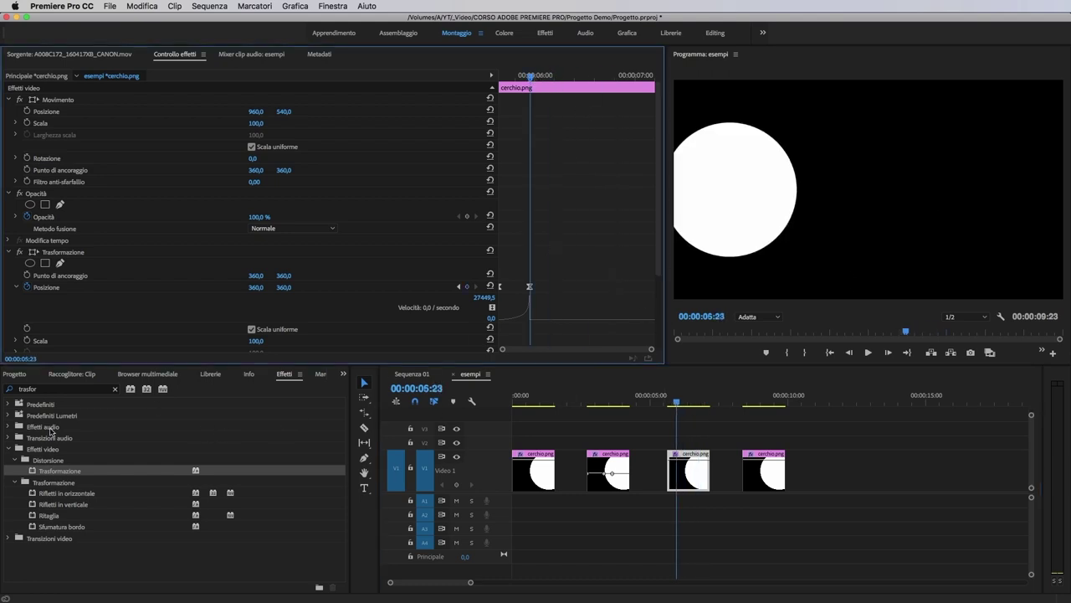
left_click(27, 286)
key("Return")
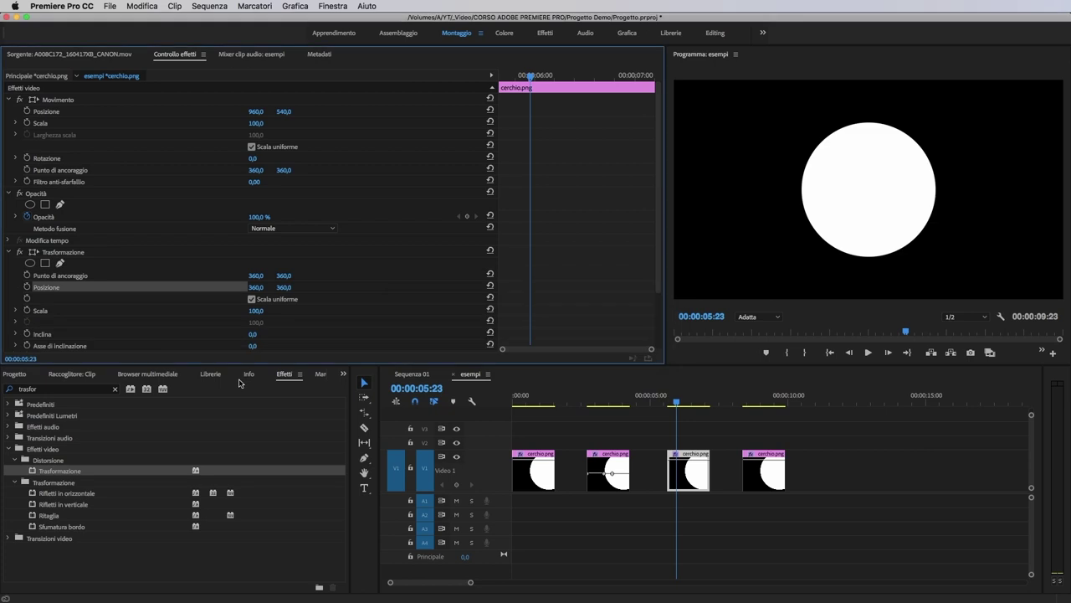
left_click(27, 286)
left_click_drag(548, 74, 471, 76)
left_click_drag(256, 289, 50, 289)
left_click_drag(259, 287, 529, 288)
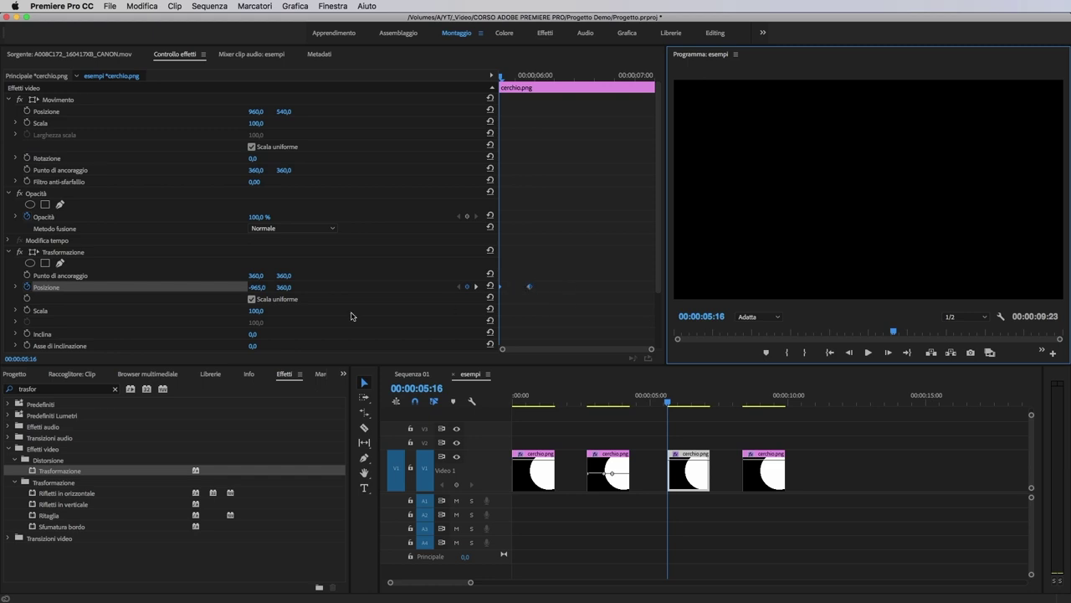
Step: Show the Position speed graph and scrub through the third clip's move
left_click(15, 287)
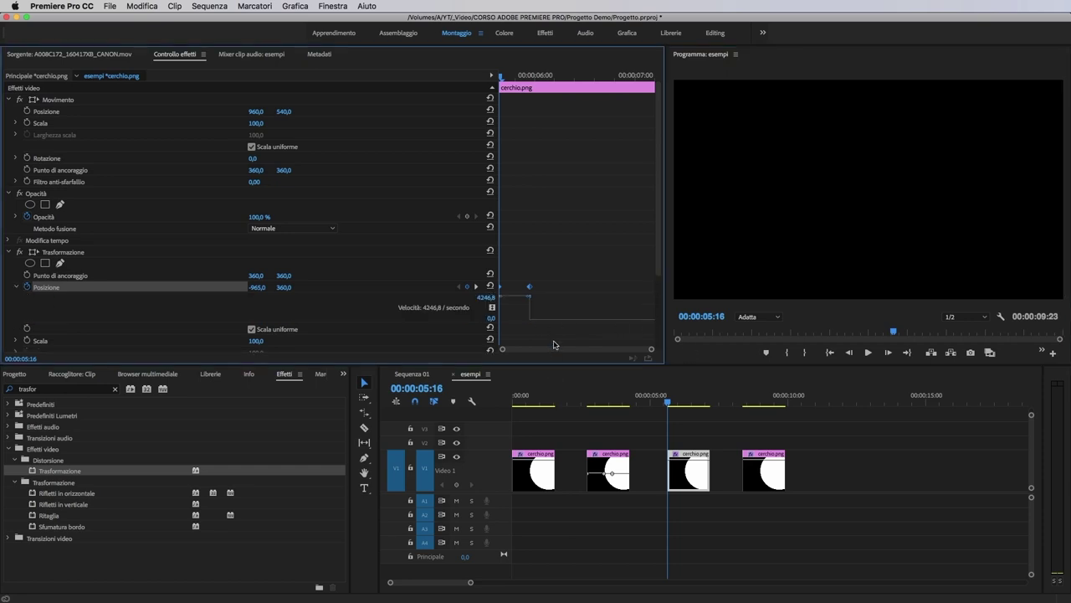
scroll(553, 345, "up", 5)
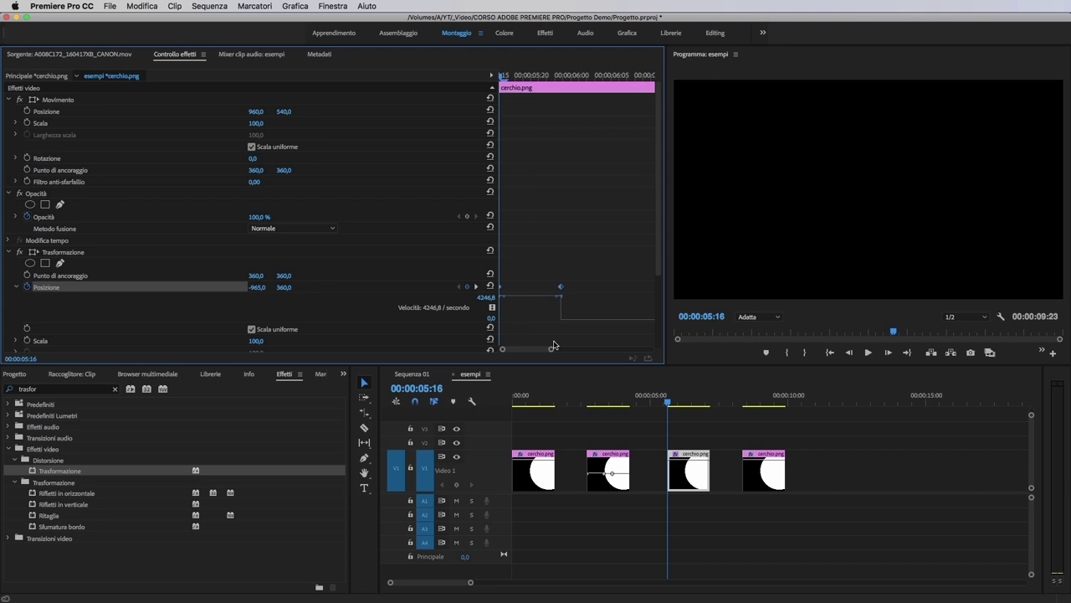
left_click(593, 398)
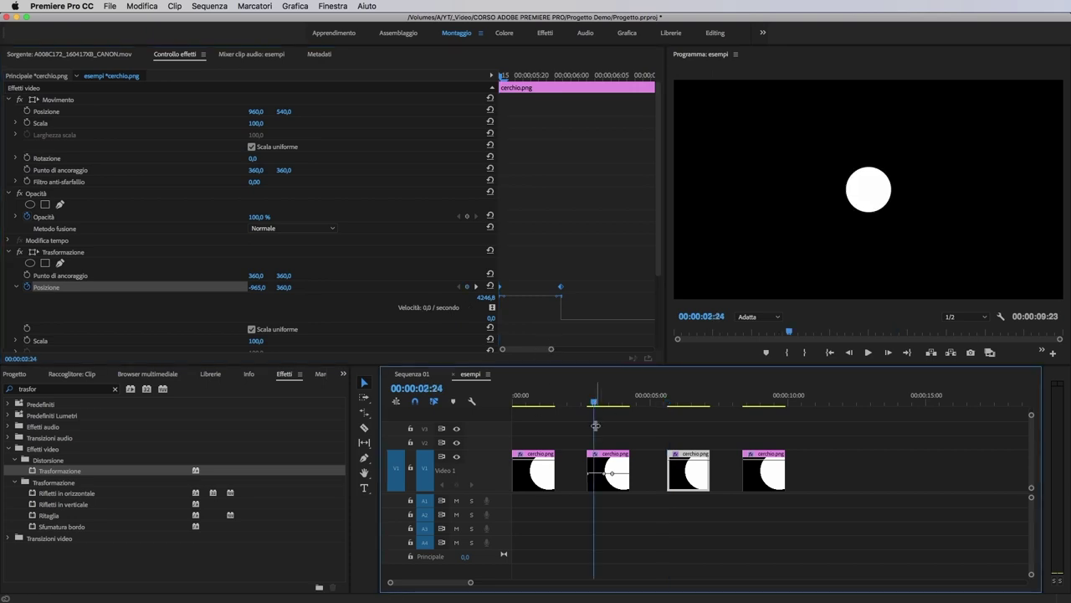
left_click(600, 465)
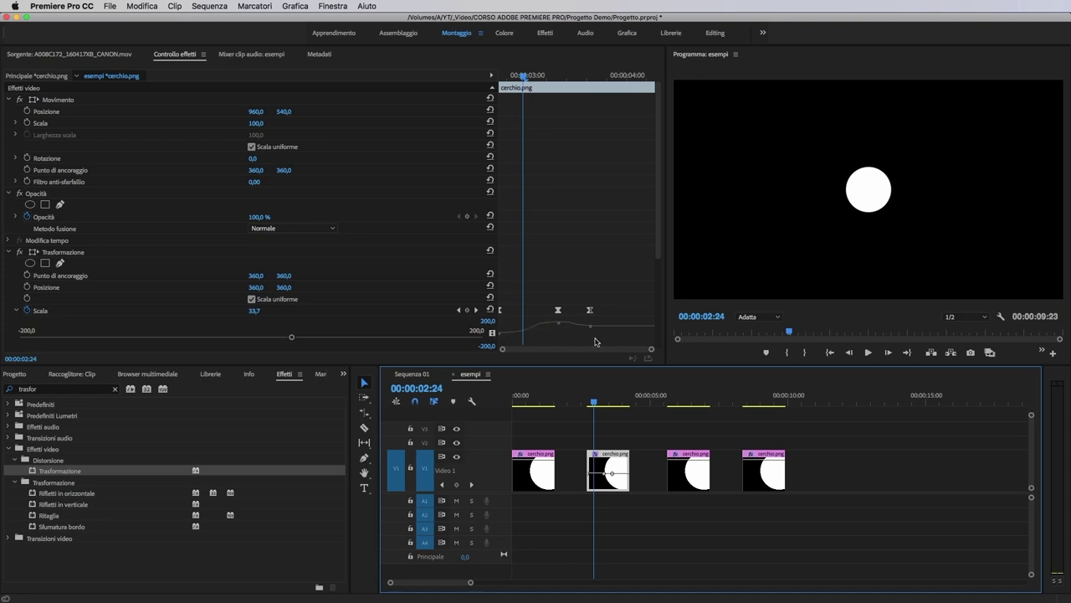
left_click(677, 395)
left_click(688, 473)
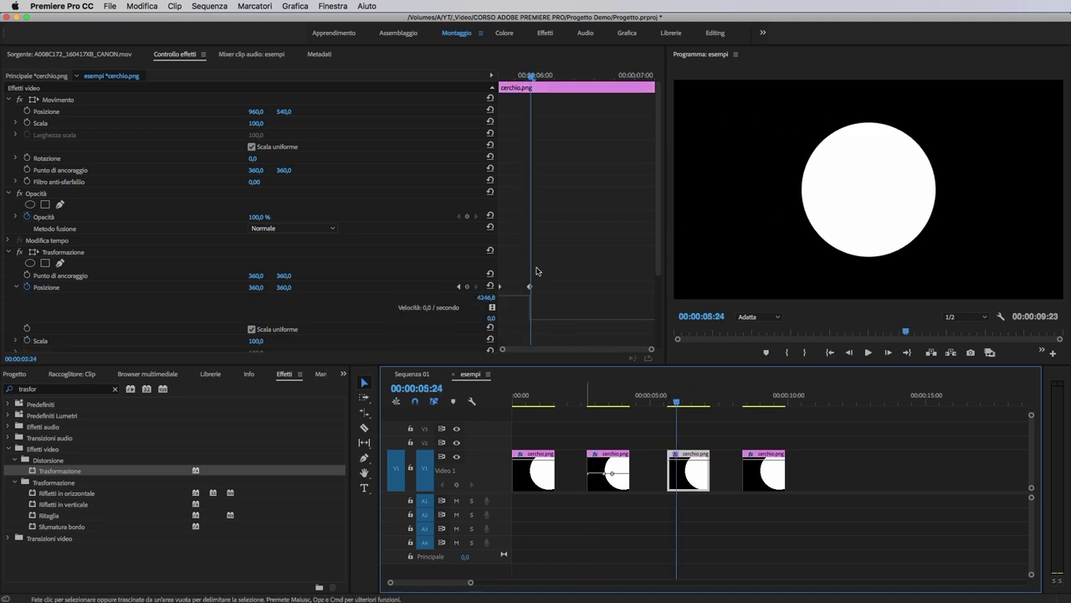
left_click_drag(527, 78, 532, 81)
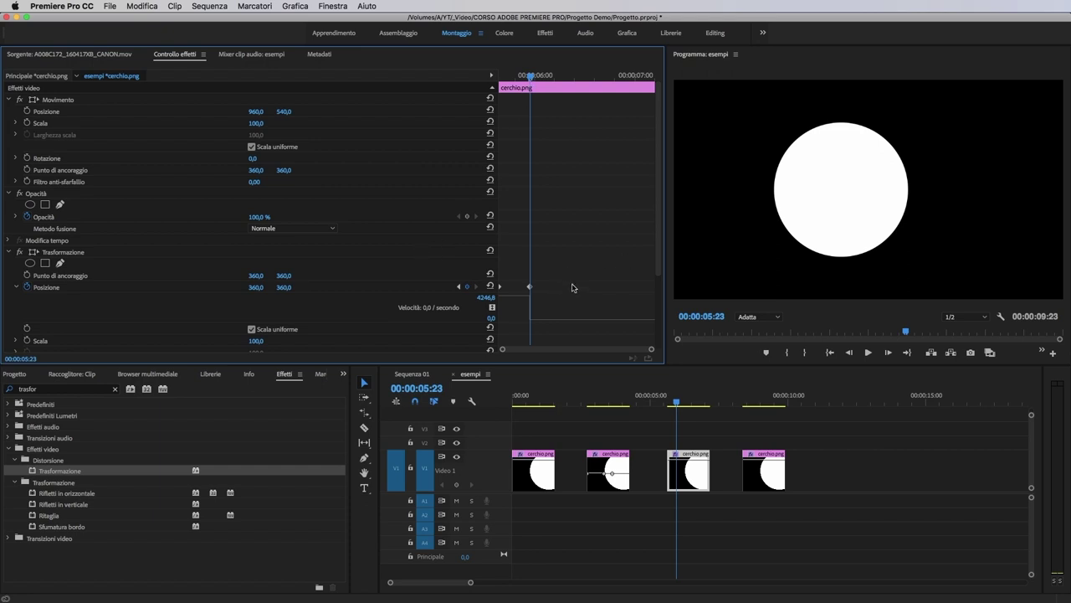
left_click_drag(529, 78, 489, 78)
Step: Review the second clip's scale settings, then return to the third clip's start
left_click(586, 398)
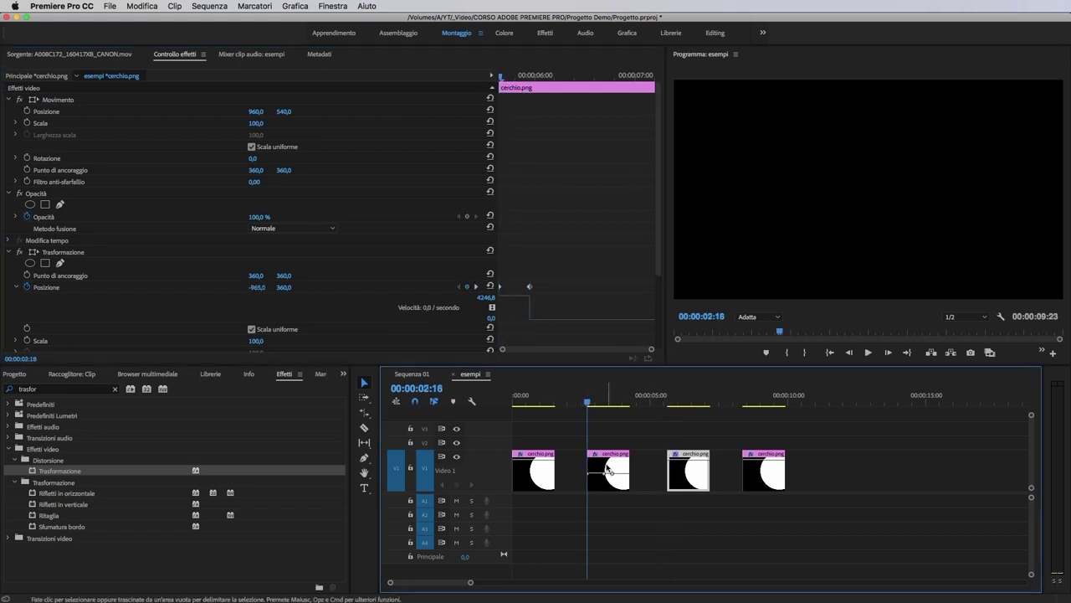
left_click(607, 455)
left_click(593, 402)
scroll(562, 275, "down", 3)
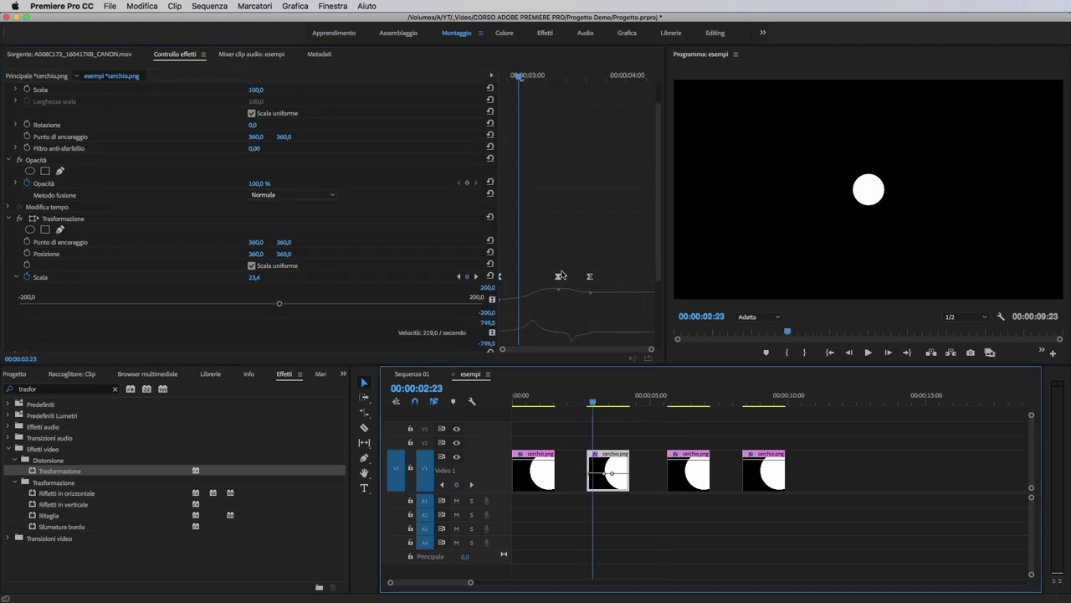
scroll(578, 284, "down", 2)
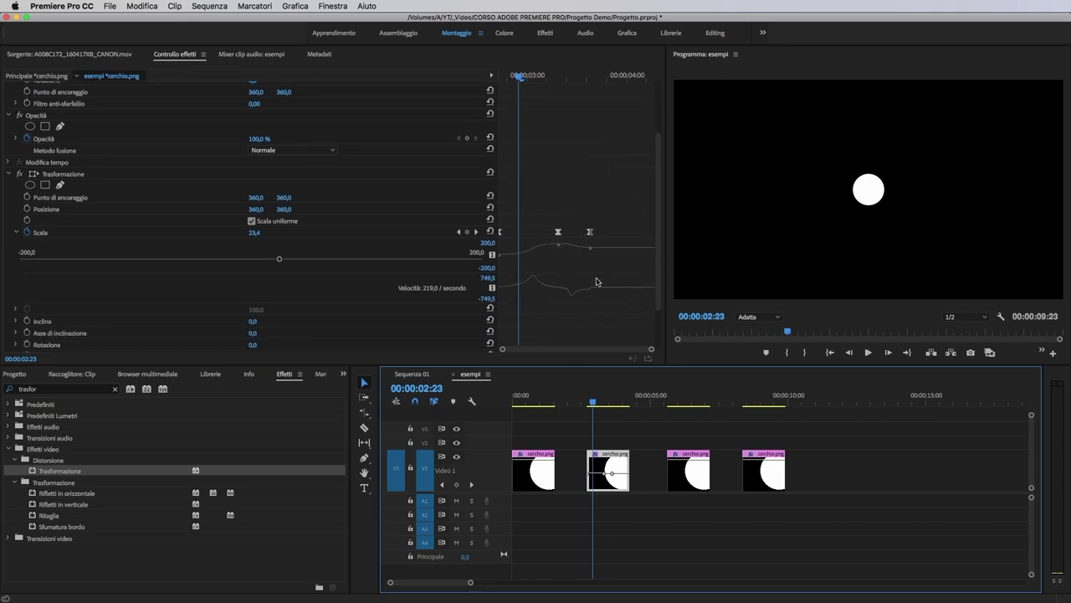
left_click(667, 394)
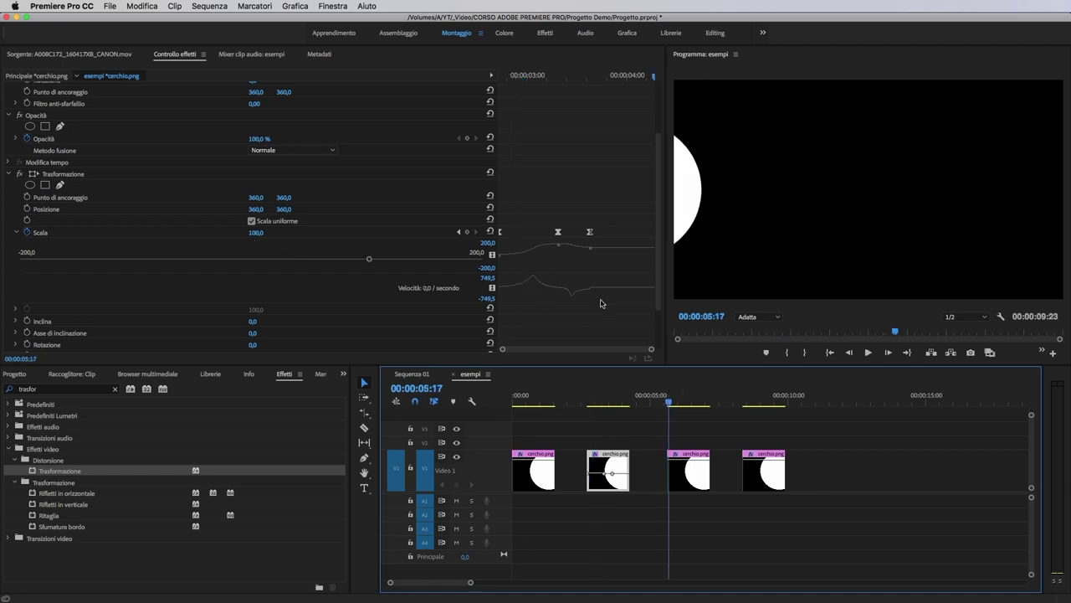
left_click(679, 474)
left_click(499, 75)
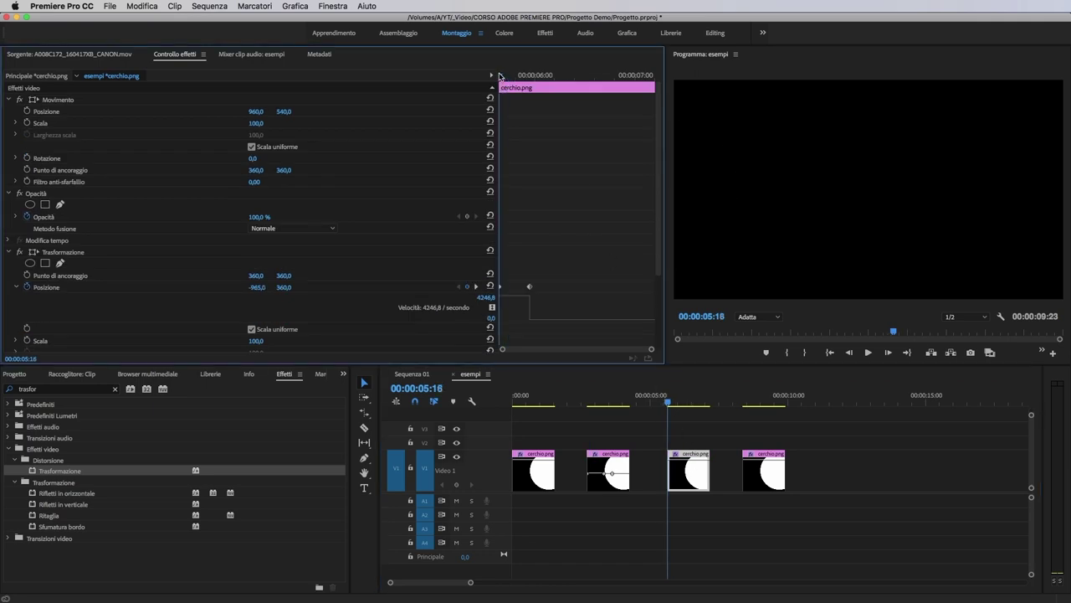
Step: Set the third clip's Position keyframe to Blocco (hold) interpolation and play it back
left_click(528, 287)
right_click(528, 289)
mouse_move(612, 391)
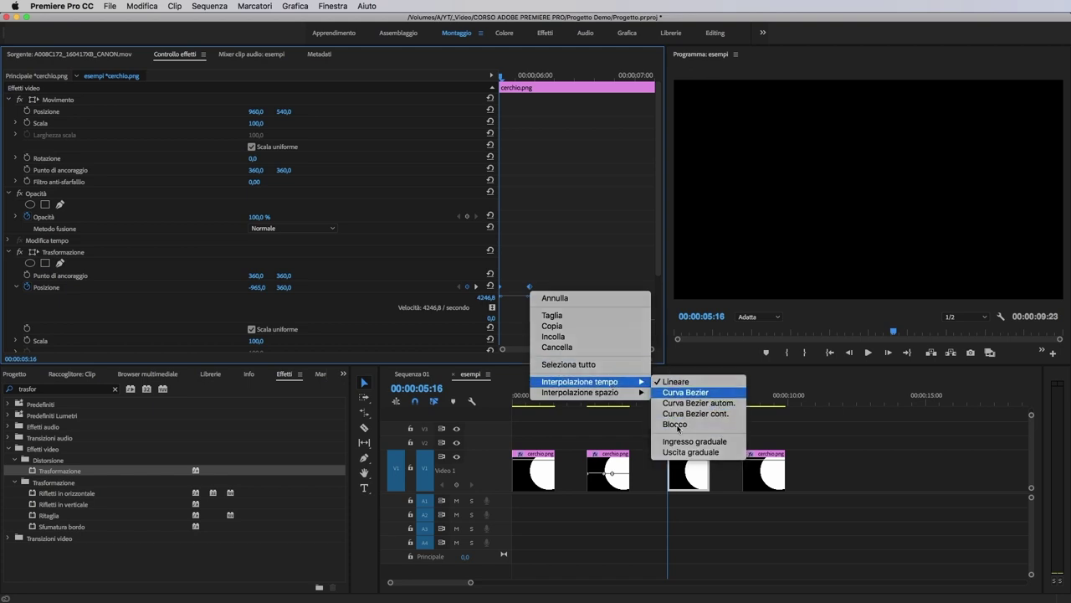
left_click(712, 423)
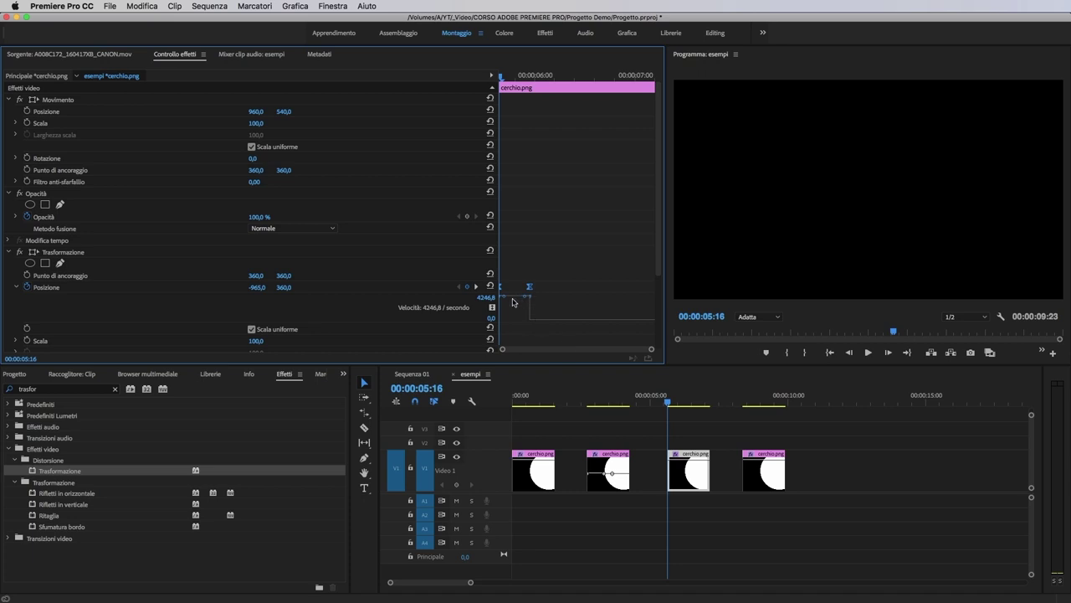
key("space")
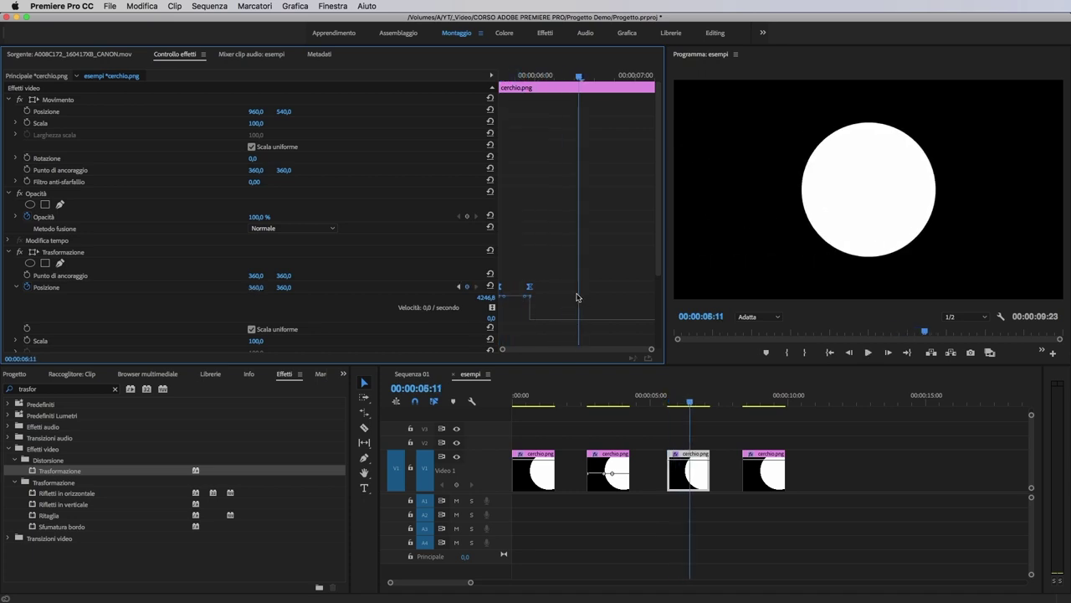
key("Up")
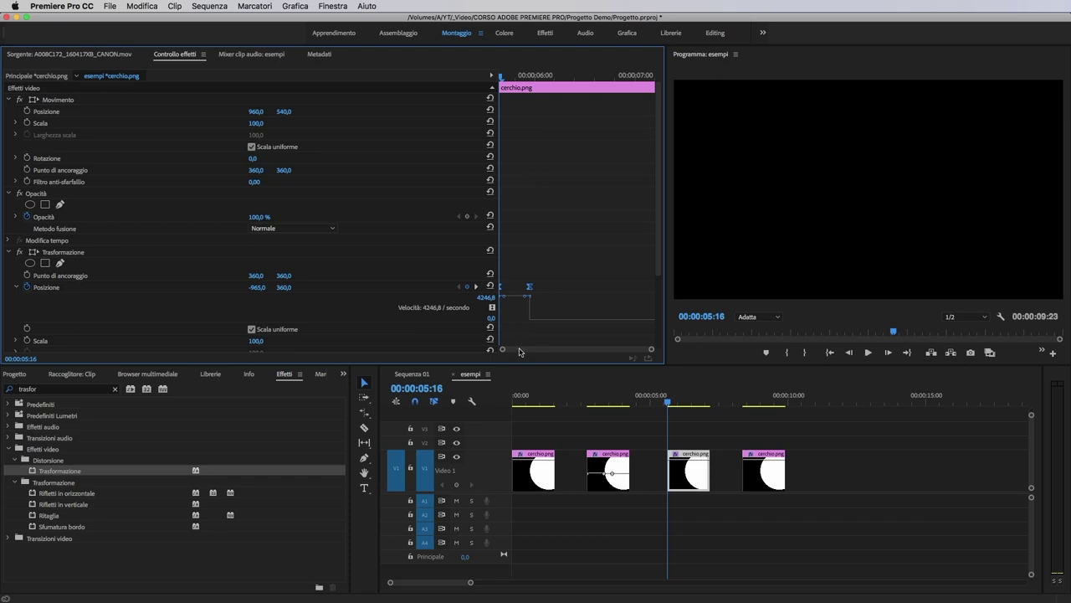
key("=")
key("=")
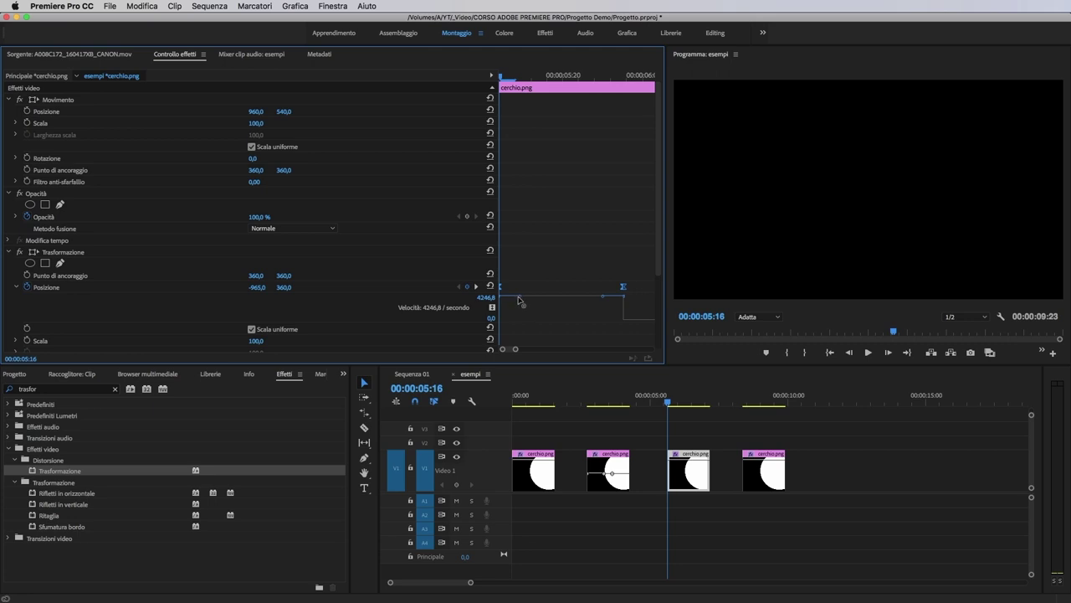
Step: Make the Position speed start at 0 and peak near the final keyframe, then preview it
left_click_drag(520, 298, 576, 333)
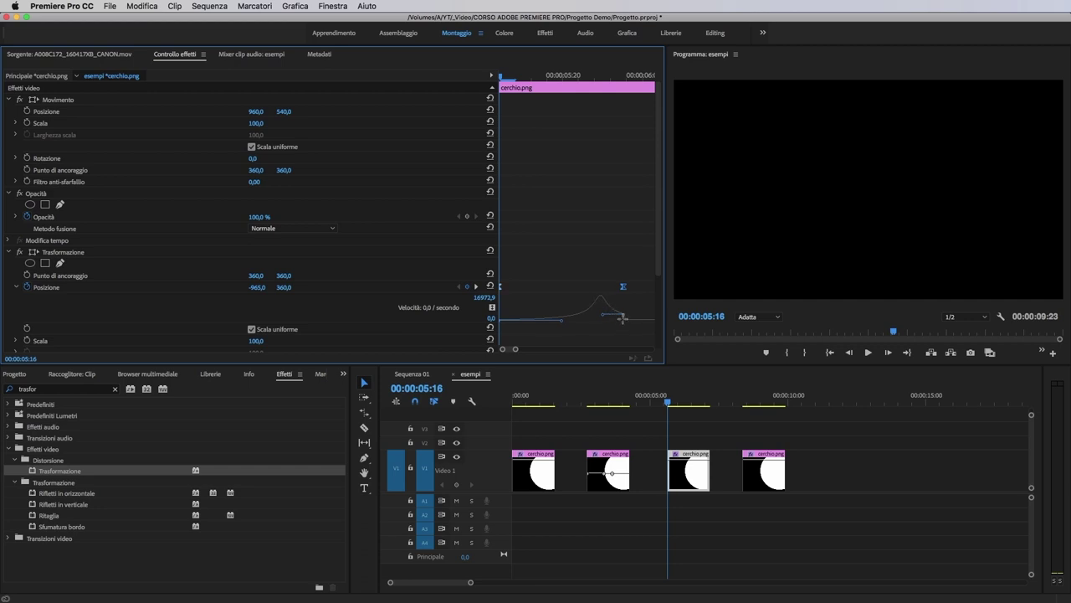
left_click_drag(606, 319, 624, 323)
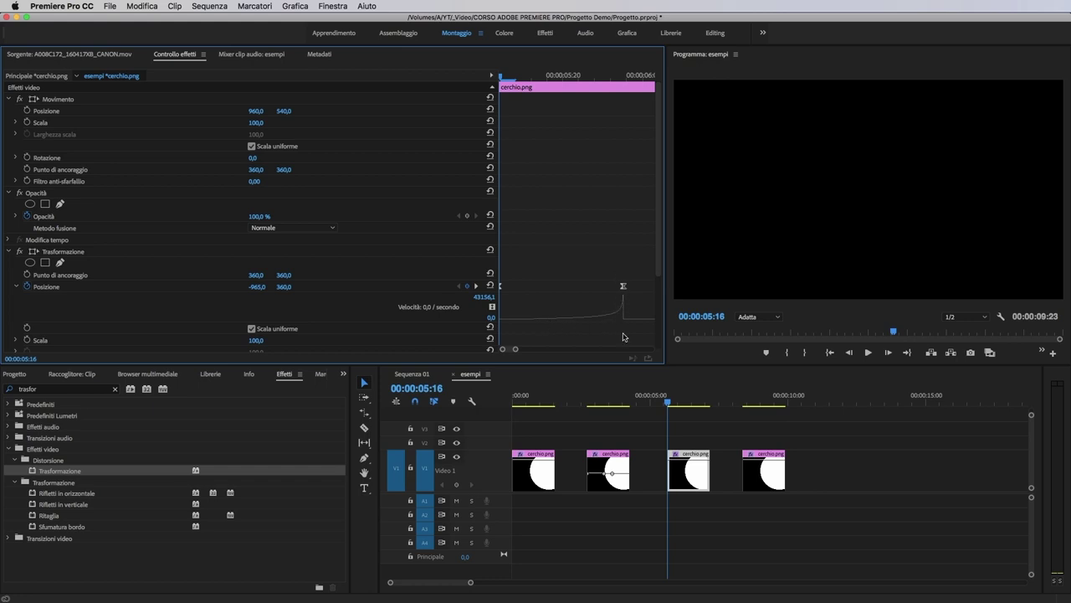
key("space")
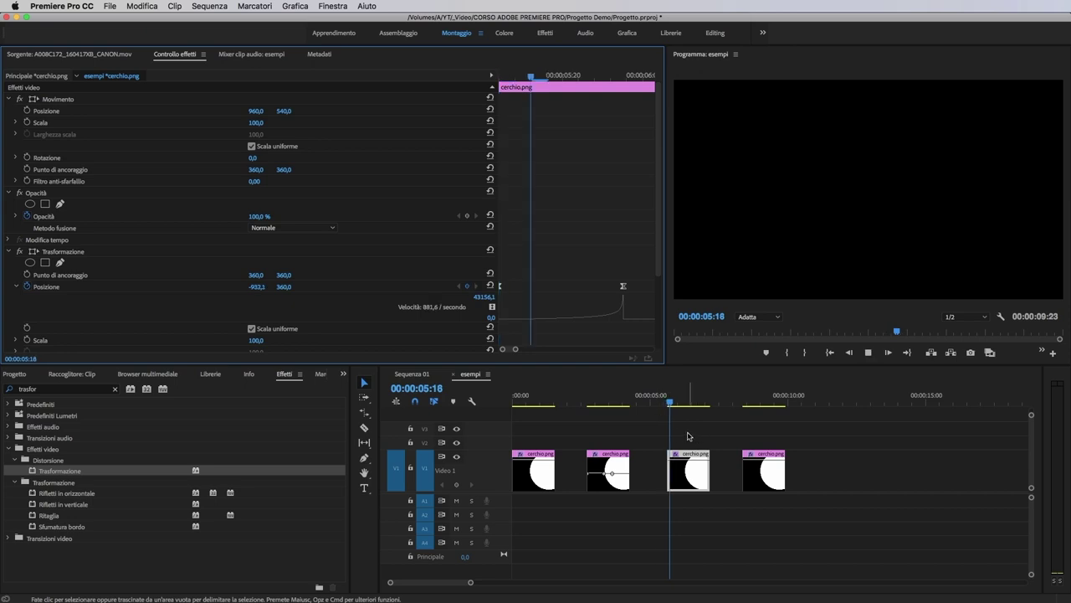
left_click(669, 401)
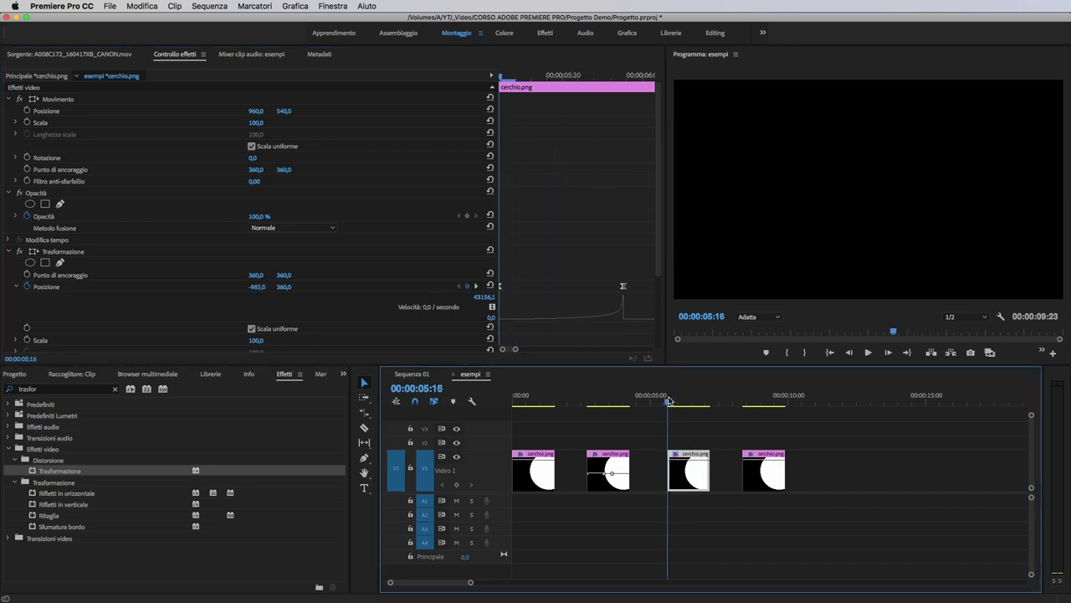
key("space")
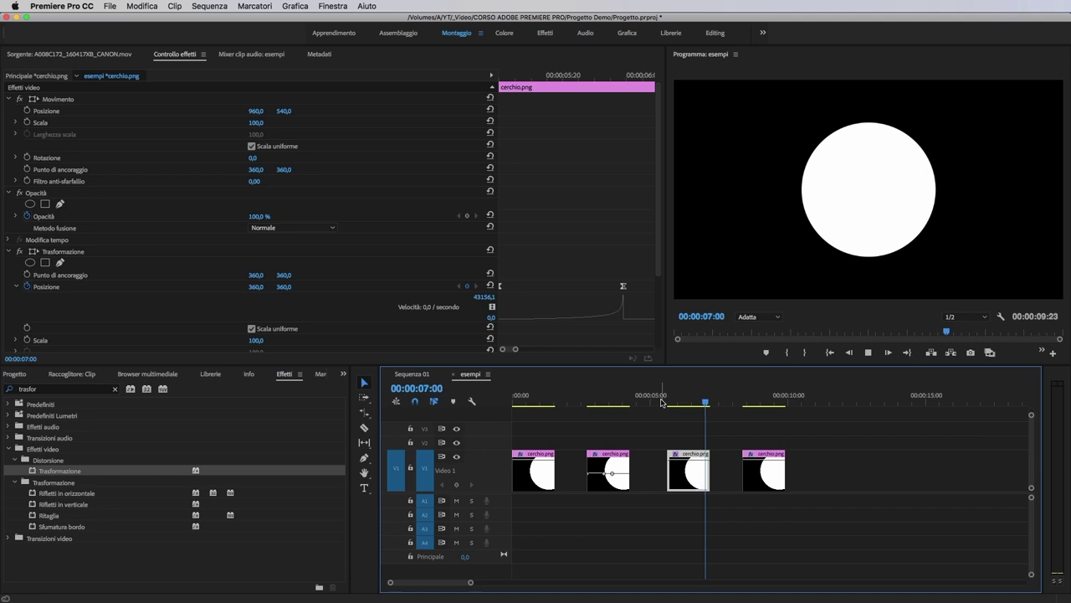
Step: Re-key the fourth clip's Position, centred 360, 360 at the end and X -998 at the start
left_click(764, 470)
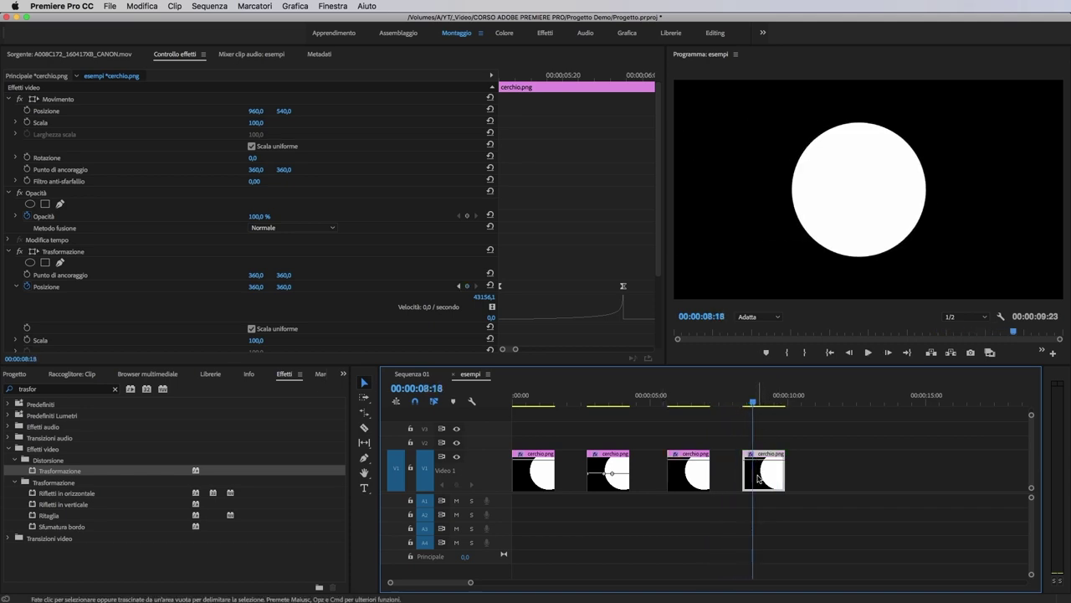
left_click(540, 79)
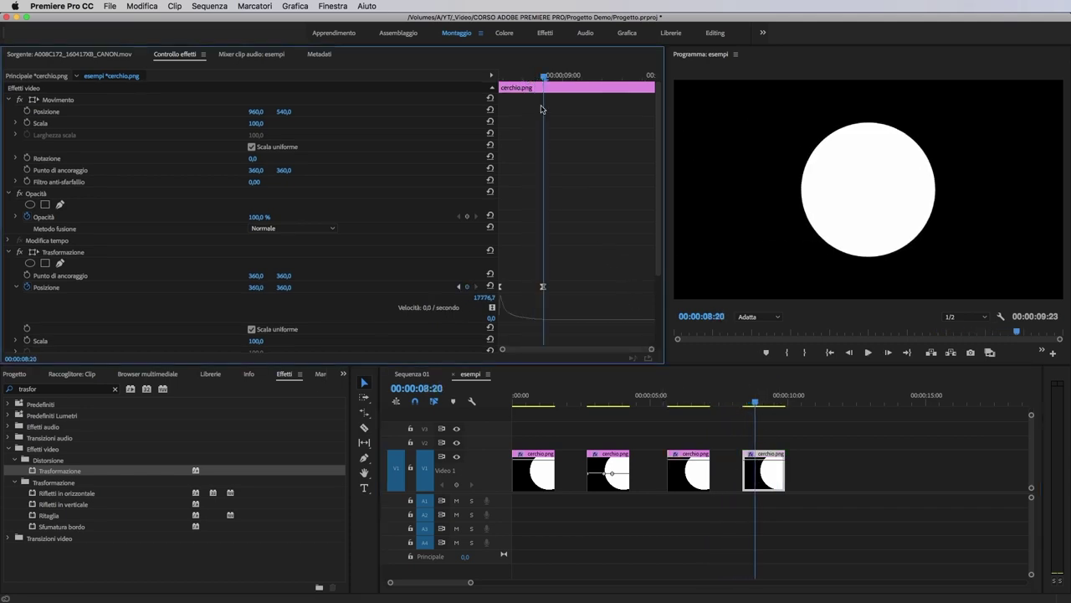
left_click(28, 287)
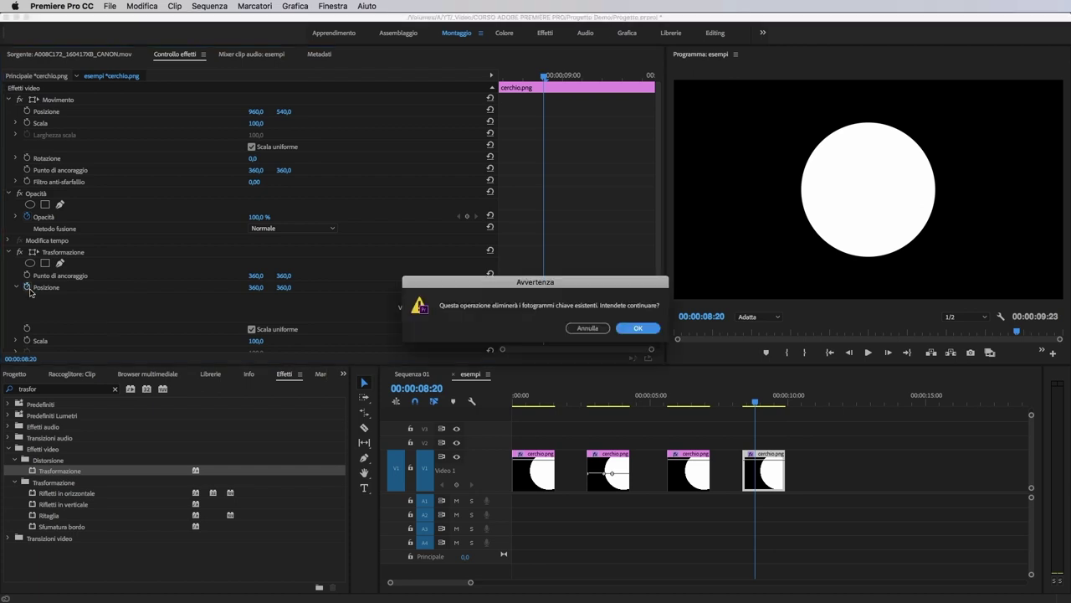
key("Return")
left_click(28, 288)
left_click(534, 75)
left_click_drag(534, 75, 403, 76)
left_click_drag(256, 287, 125, 287)
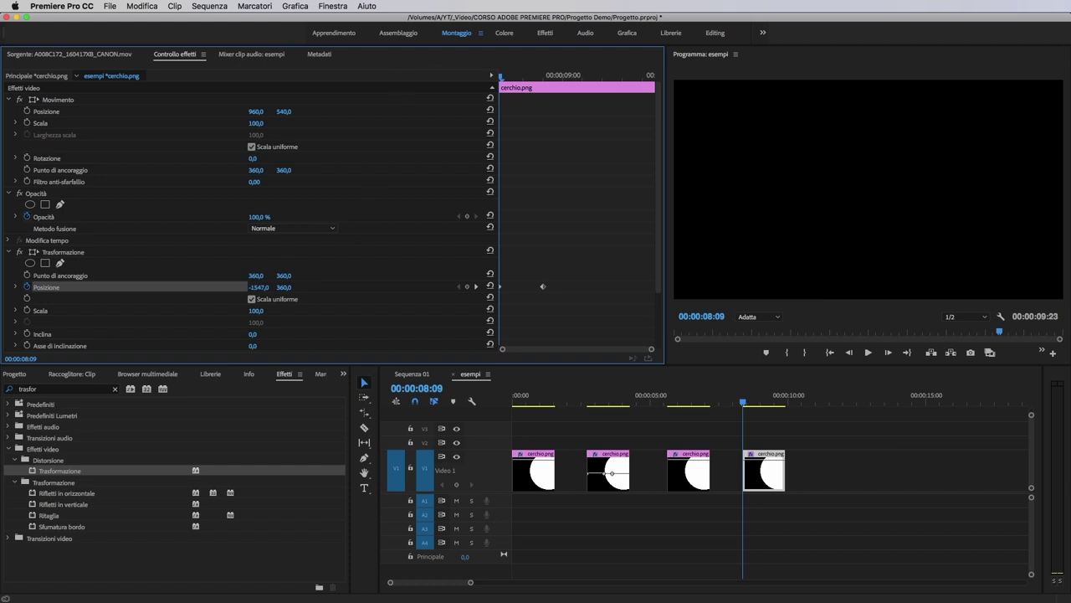
left_click_drag(612, 473, 612, 477)
Step: Make the first Position keyframe Curva Bezier, shape a smooth deceleration, and preview it
left_click(15, 288)
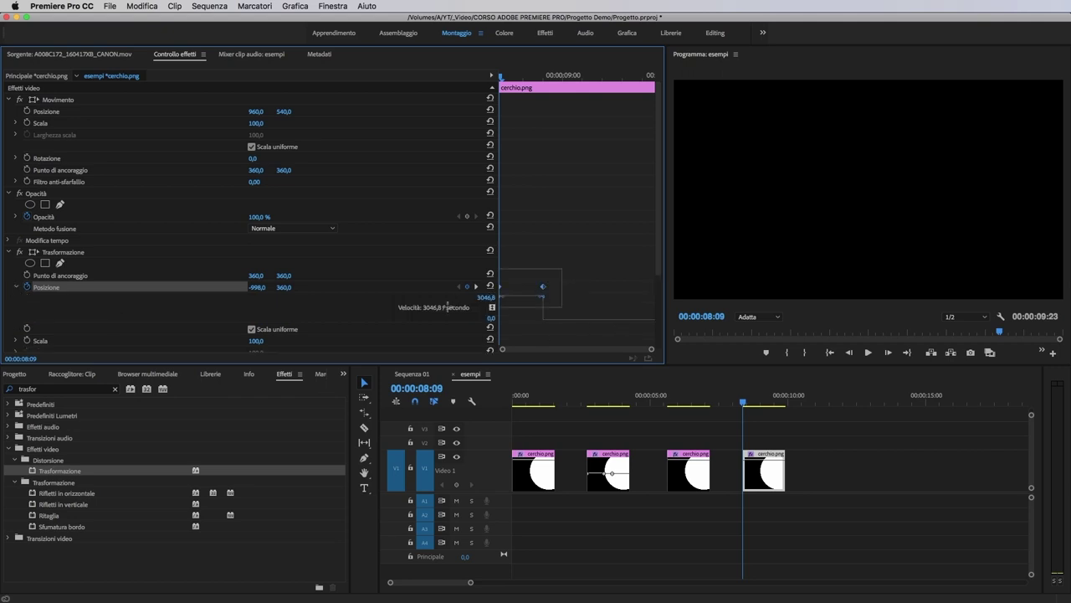
right_click(544, 290)
mouse_move(595, 382)
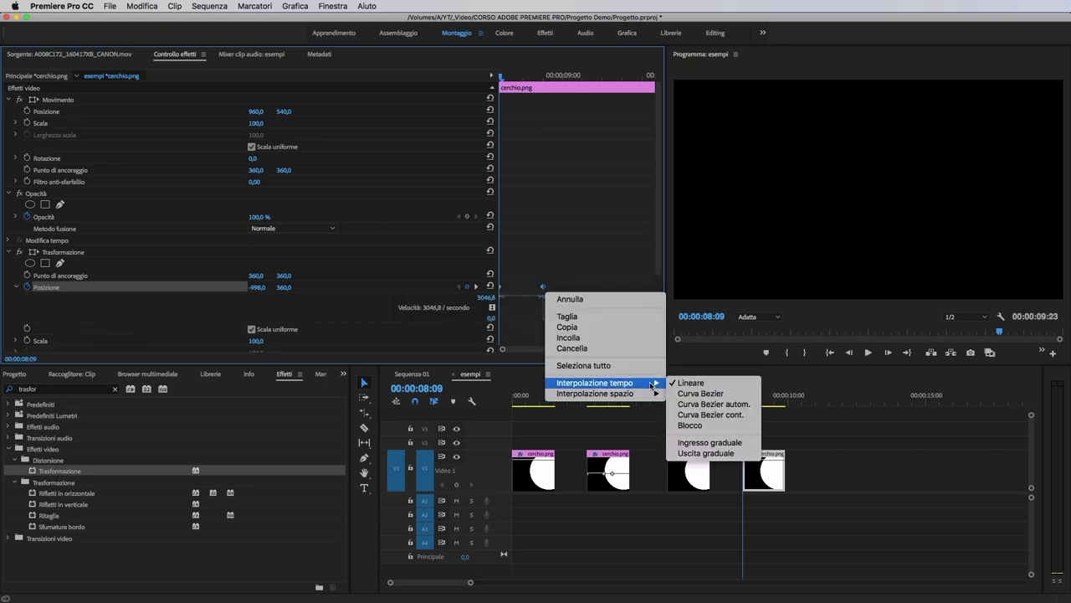
left_click(719, 394)
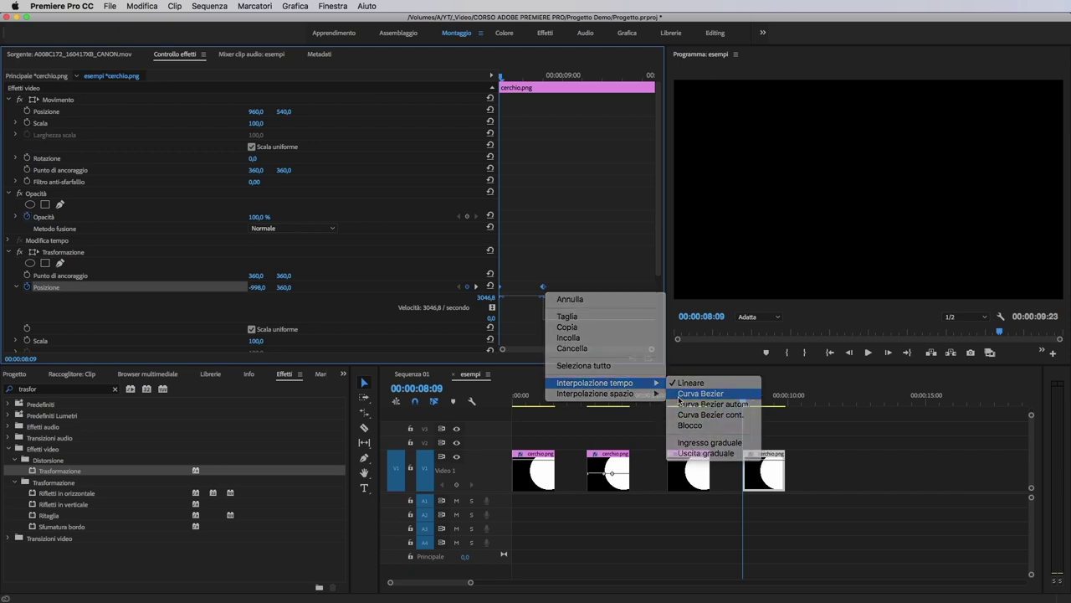
left_click_drag(538, 300, 501, 339)
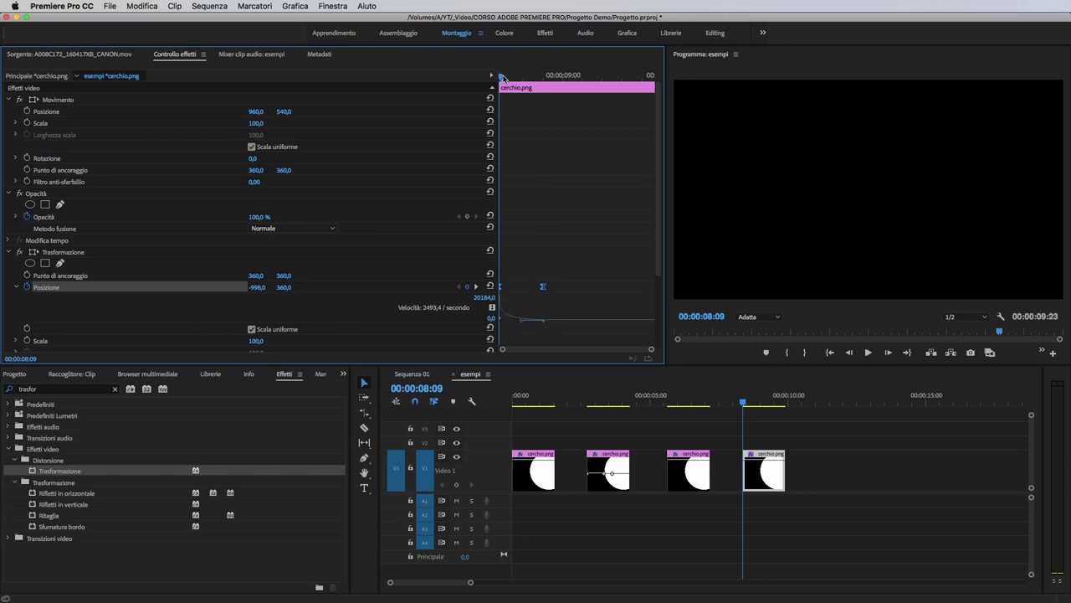
key("space")
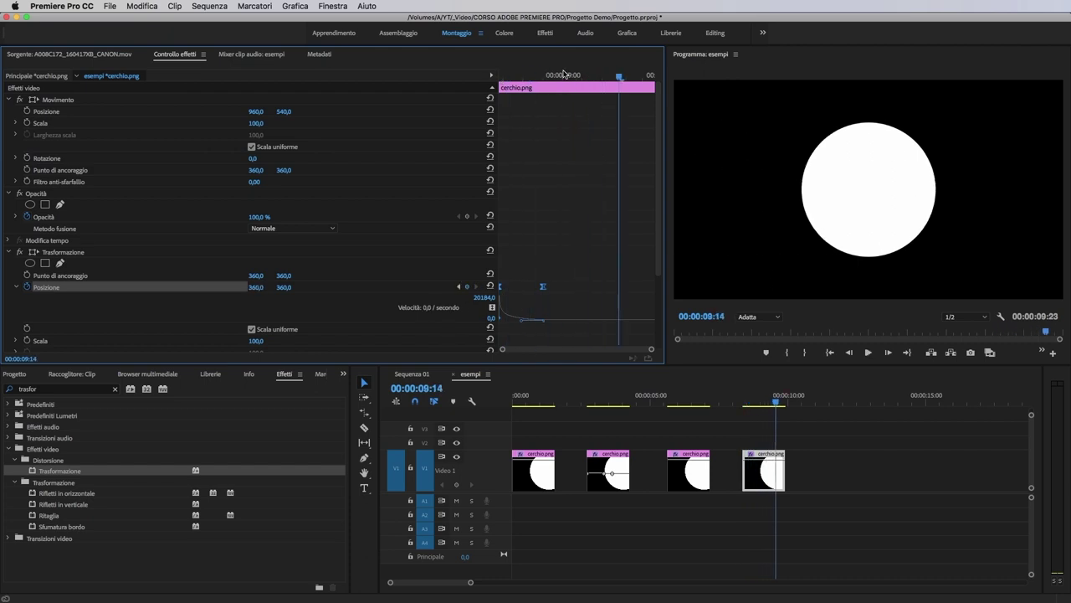
key("Home")
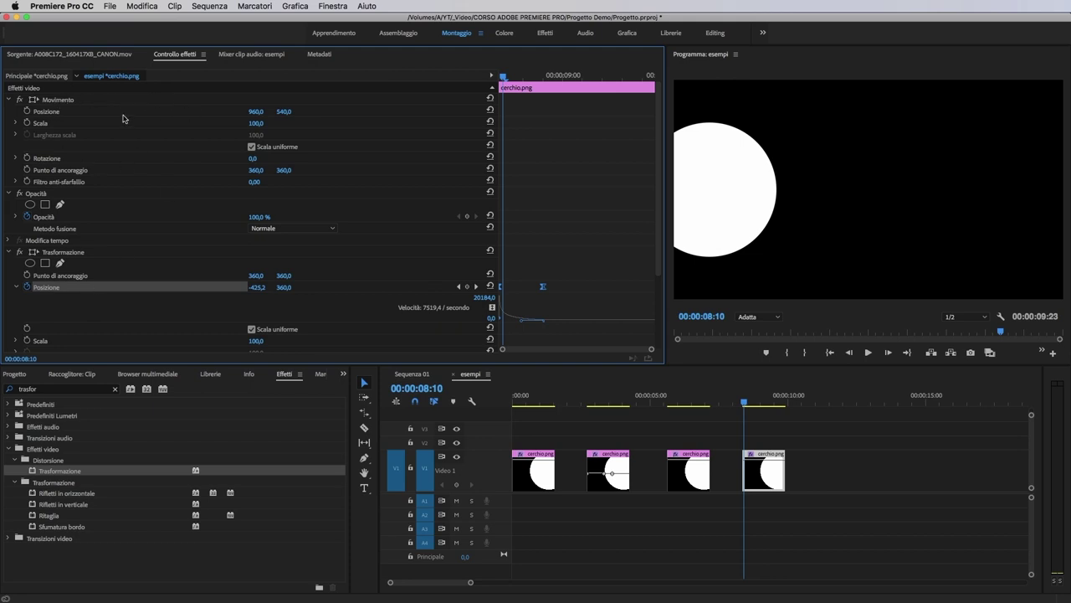
Step: Uncheck 'Usa angolo otturatore della composizione' and set Angolo otturatore to 180
scroll(101, 323, "down", 2)
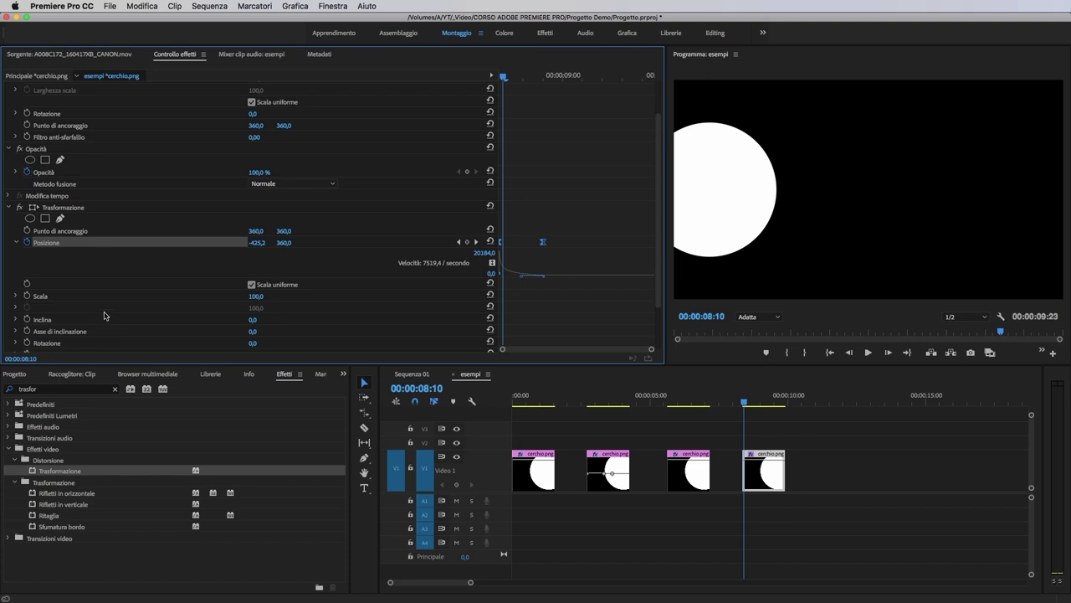
scroll(104, 316, "down", 1)
scroll(102, 311, "down", 2)
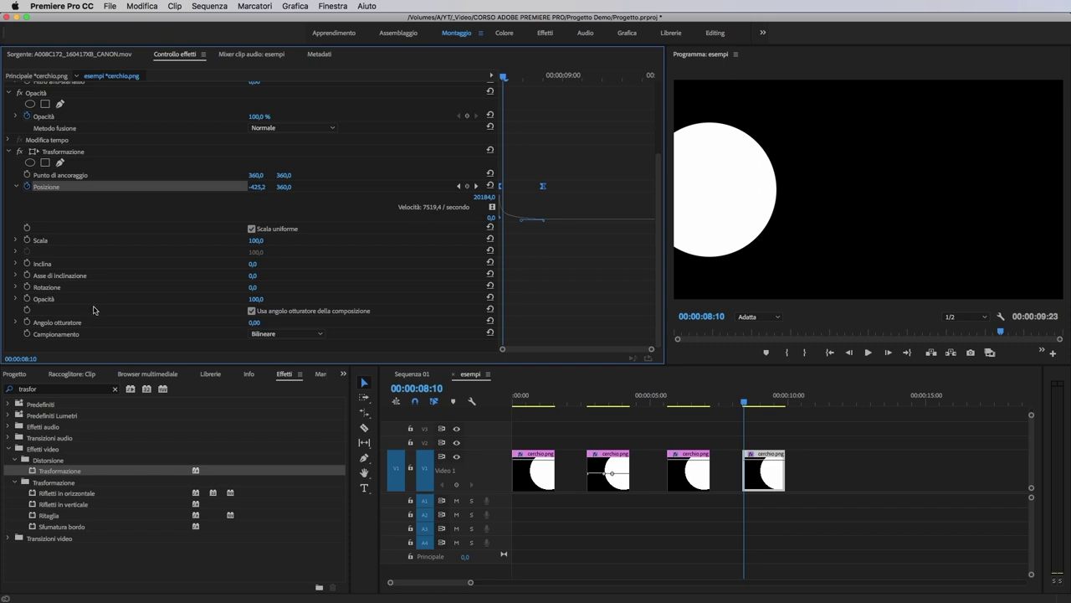
left_click(251, 310)
left_click(268, 312)
left_click(253, 322)
type("180")
key("Return")
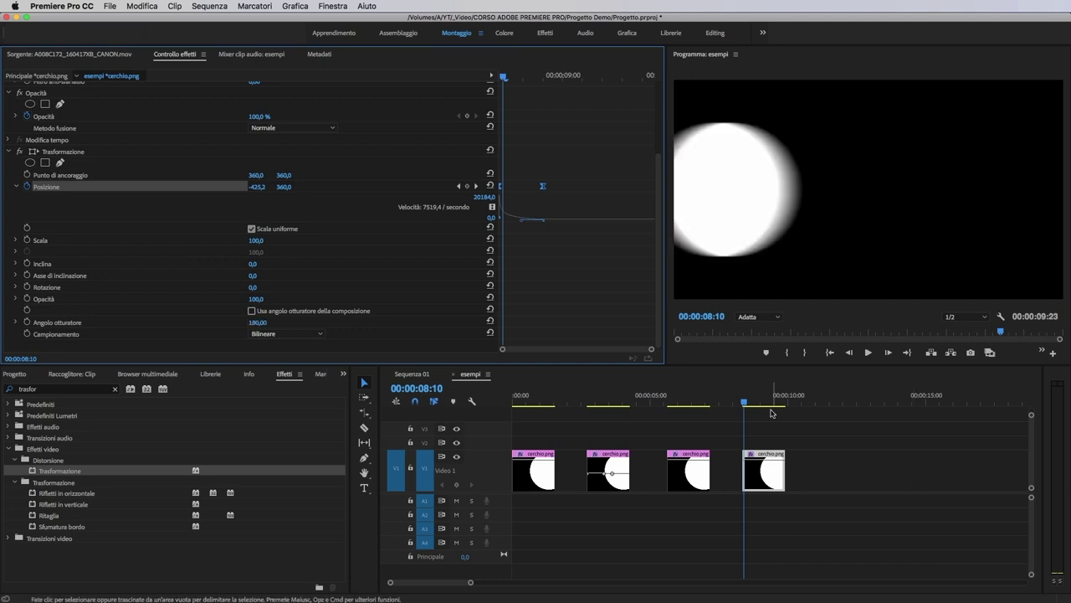
Step: Play the last clip to check the motion blur, then return the playhead to 05:17
left_click(743, 403)
left_click_drag(742, 401, 740, 401)
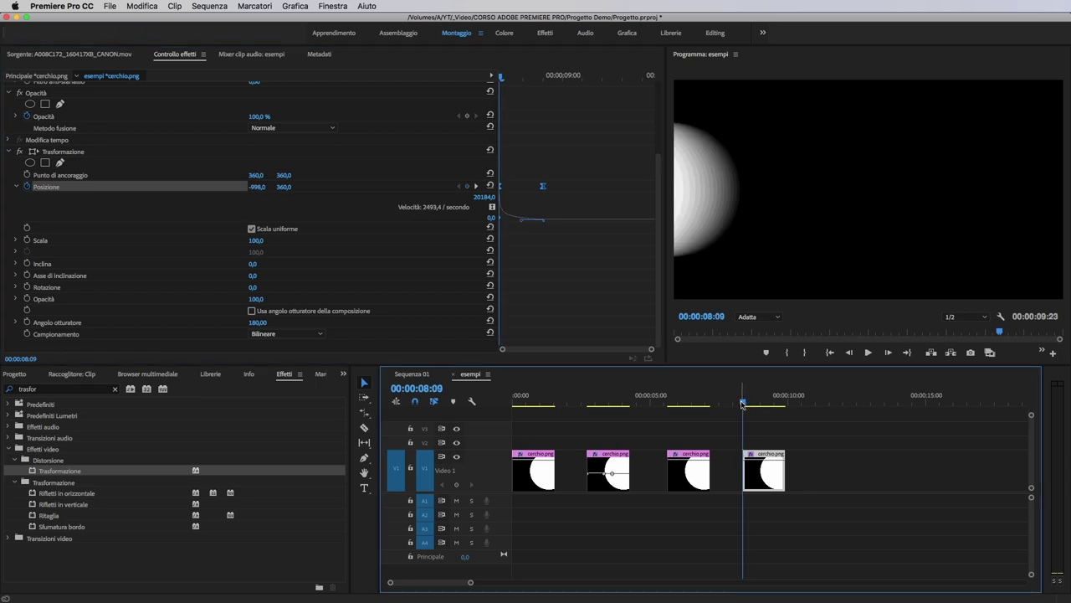
key("space")
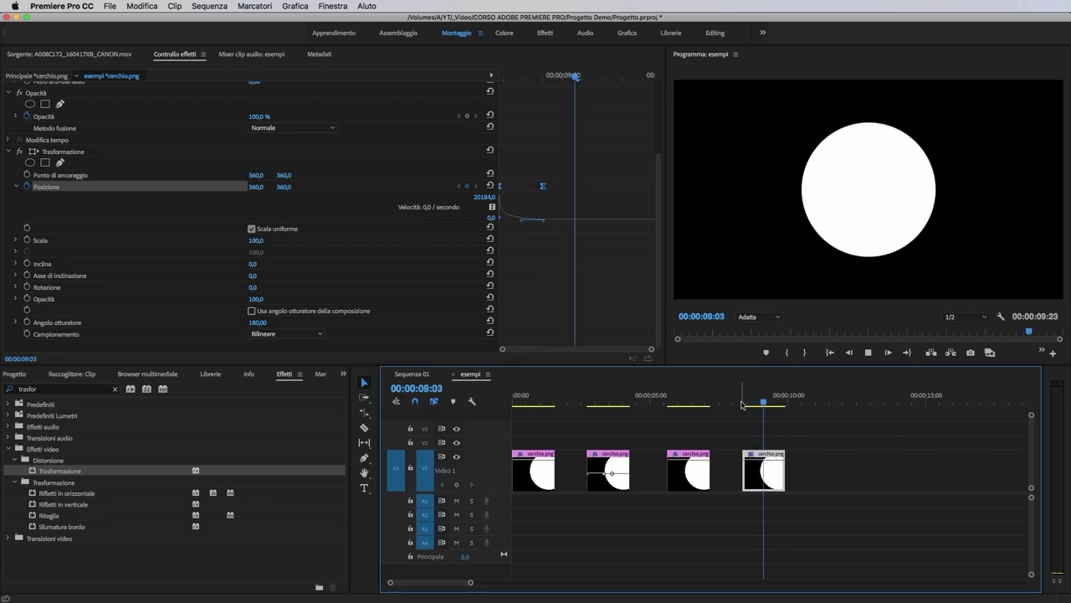
left_click(748, 404)
left_click_drag(748, 403, 736, 403)
key("space")
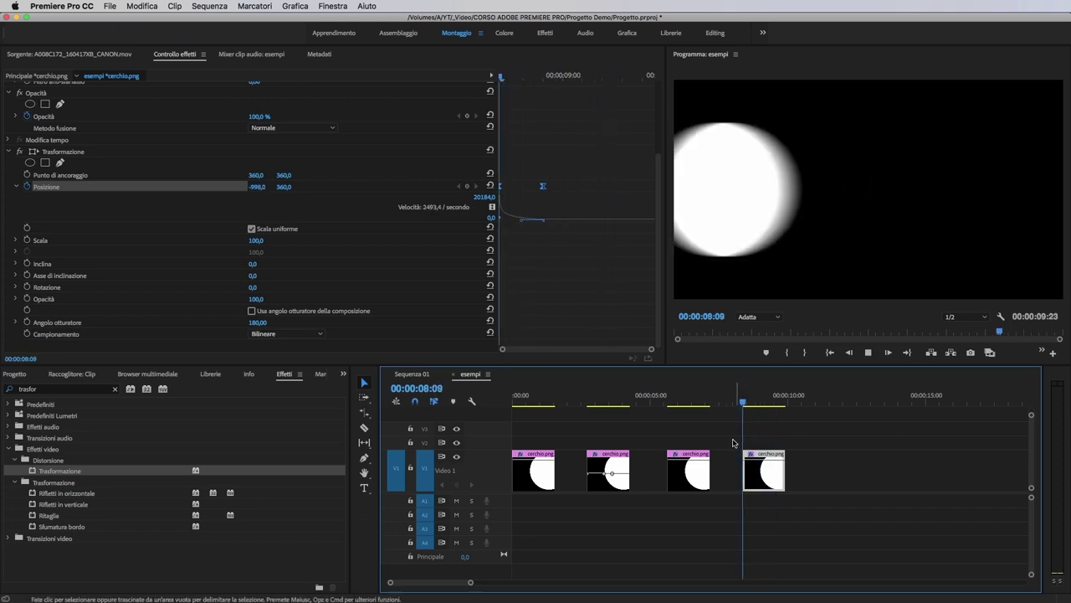
left_click_drag(716, 402, 669, 402)
Step: Give the third circle clip's Transform effect its own 180° shutter angle
left_click(688, 473)
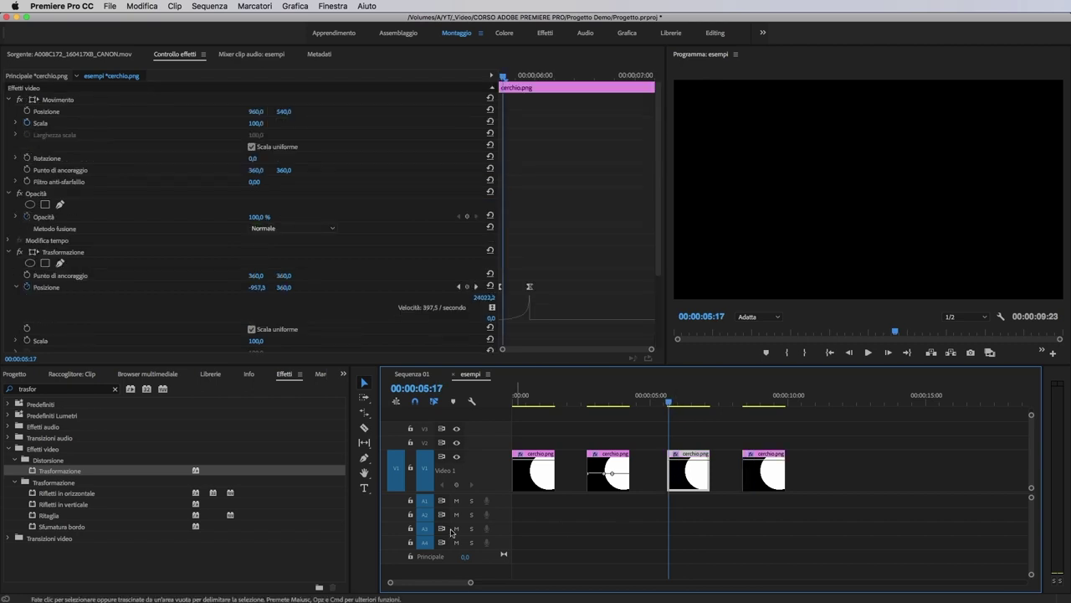
scroll(315, 323, "down", 4)
left_click(252, 311)
left_click(255, 323)
type("180")
key("Return")
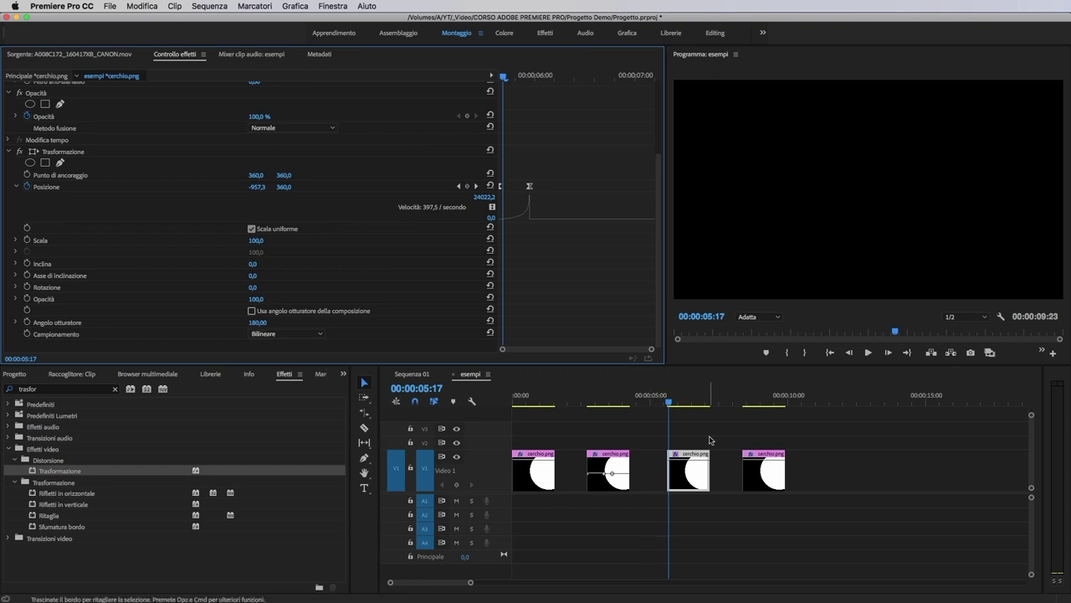
Step: Play back the third clip's motion blur from around 05:17 a few times
left_click(670, 405)
key("space")
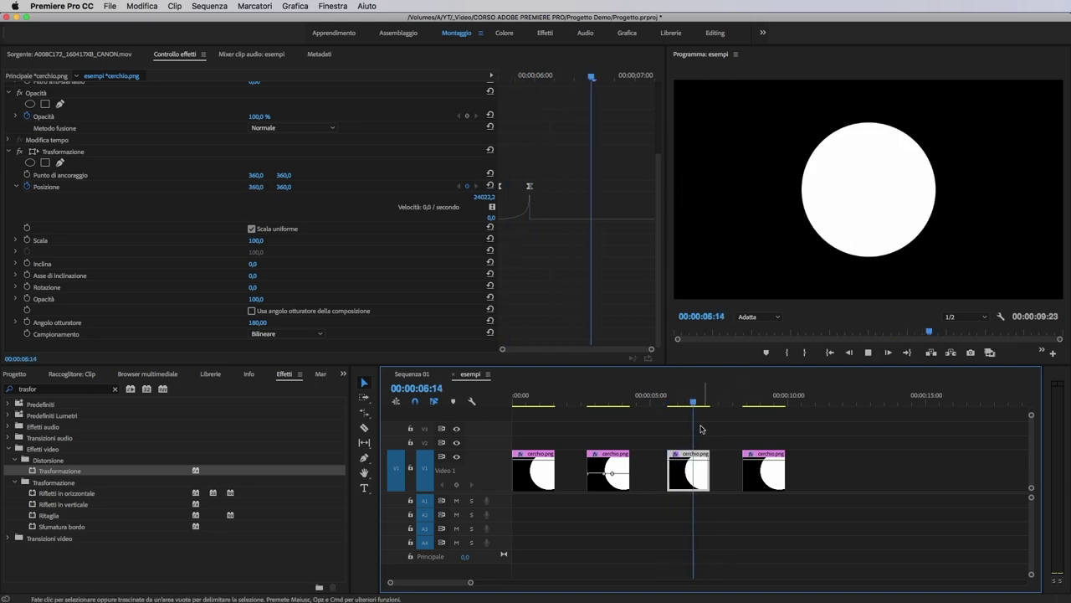
left_click(670, 403)
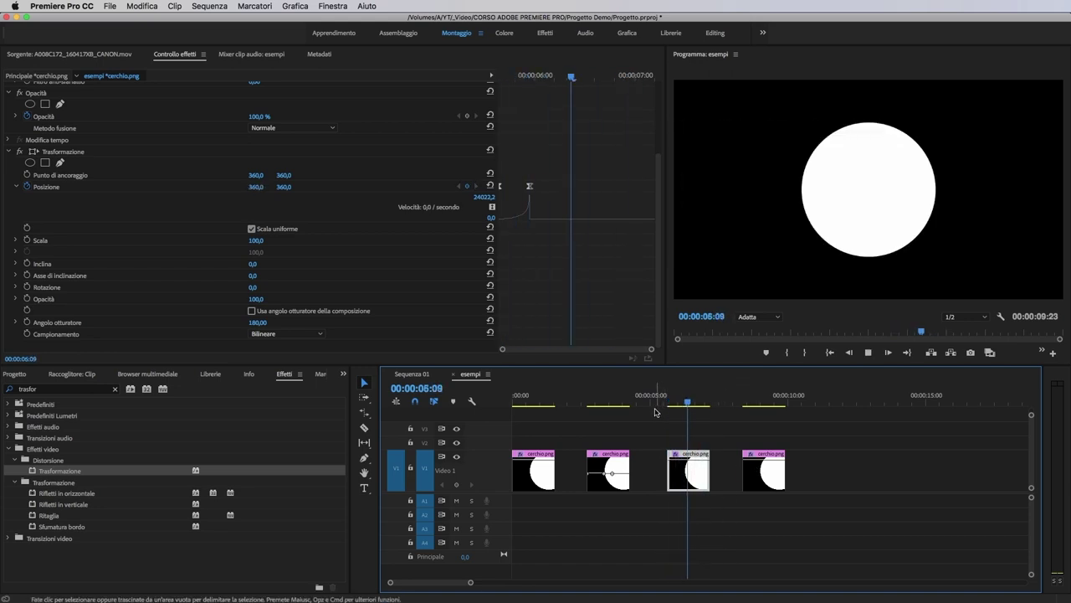
left_click(668, 402)
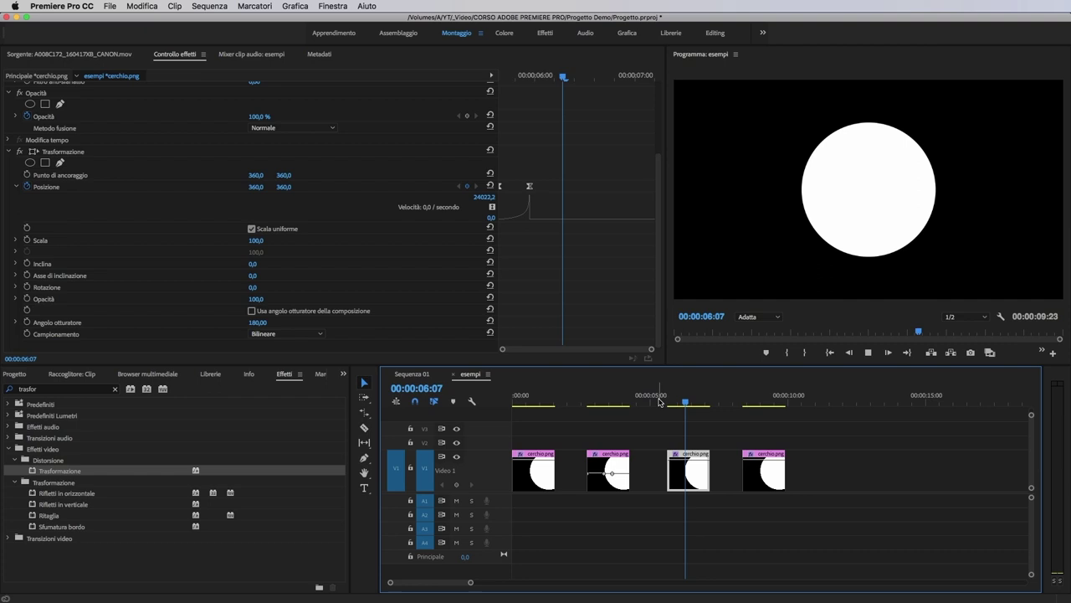
left_click(676, 398)
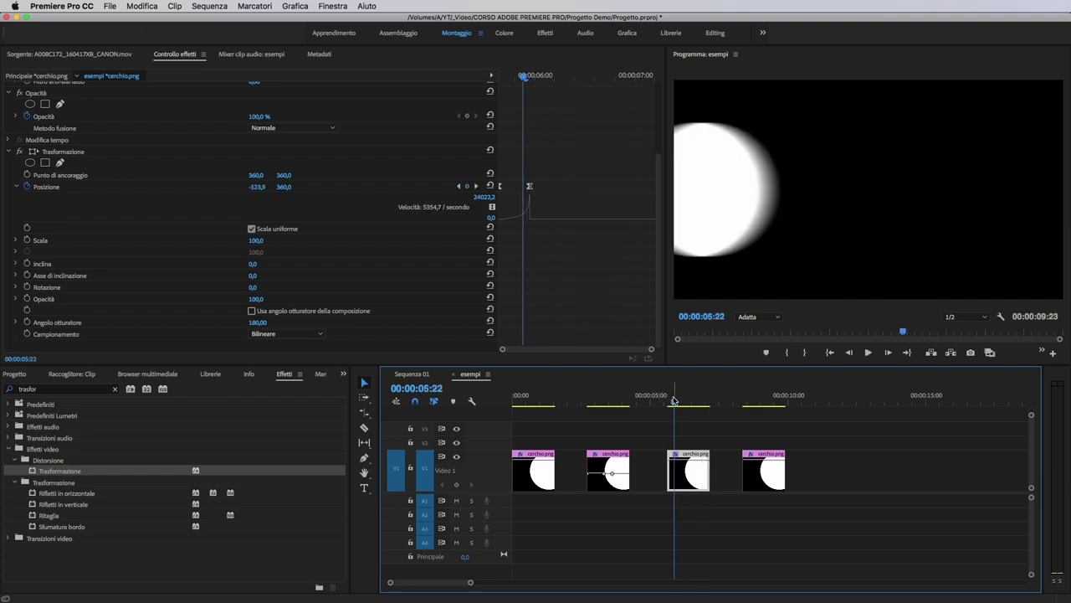
Step: Move to the second clip at 03:01, switch to its Scala keyframes, and disable the composition shutter angle
left_click(613, 397)
left_click_drag(613, 397, 596, 398)
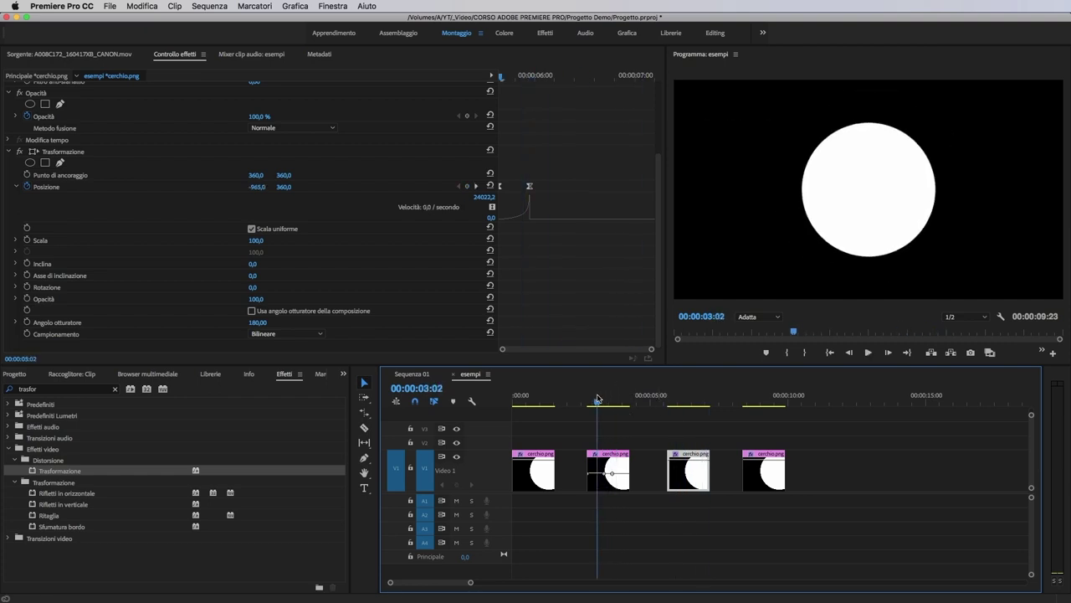
left_click(15, 187)
left_click(15, 211)
scroll(309, 318, "down", 1)
left_click(289, 324)
left_click(257, 335)
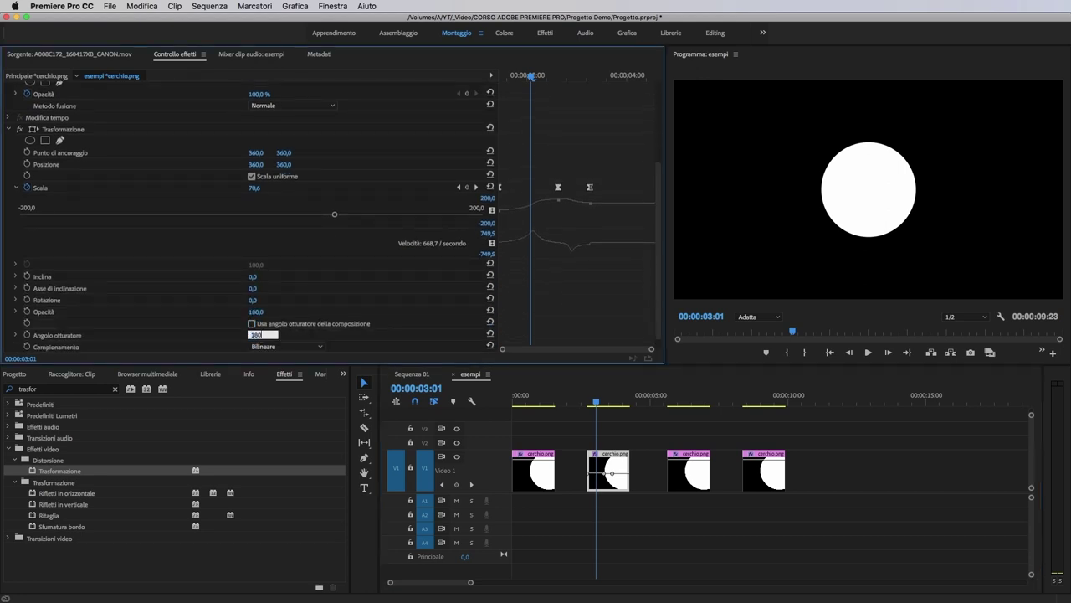
Step: Set the second clip's shutter angle to 180 and replay its scale animation from 02:23
type("180")
key("Return")
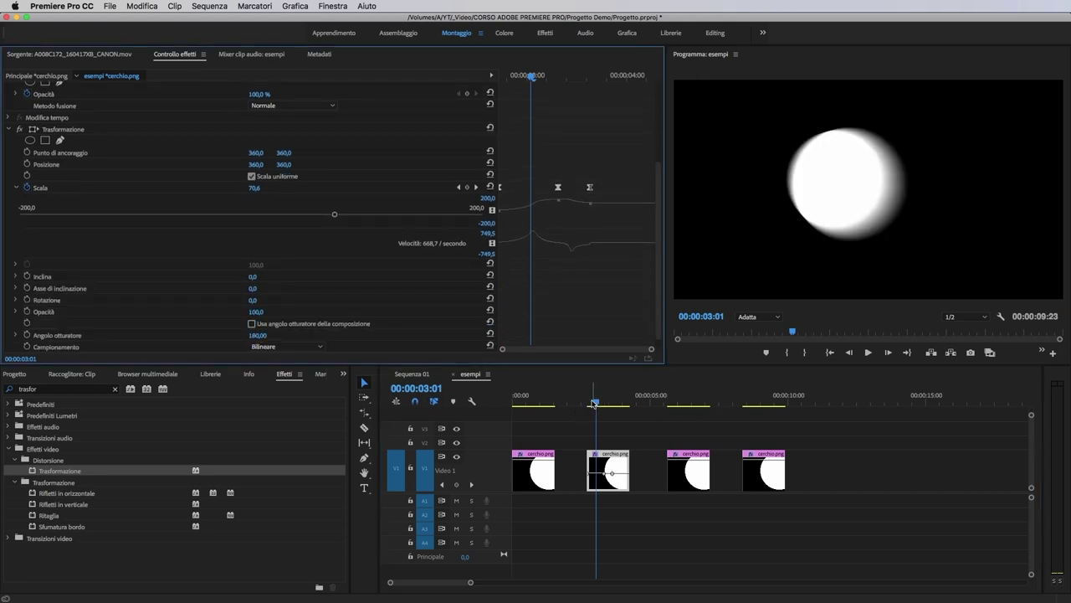
key("space")
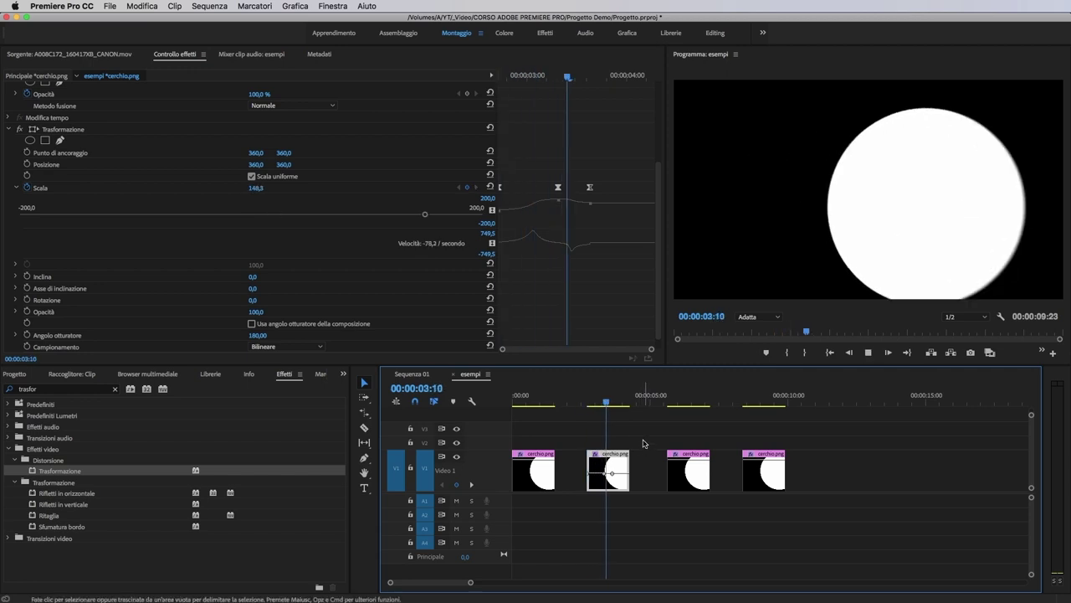
key("space")
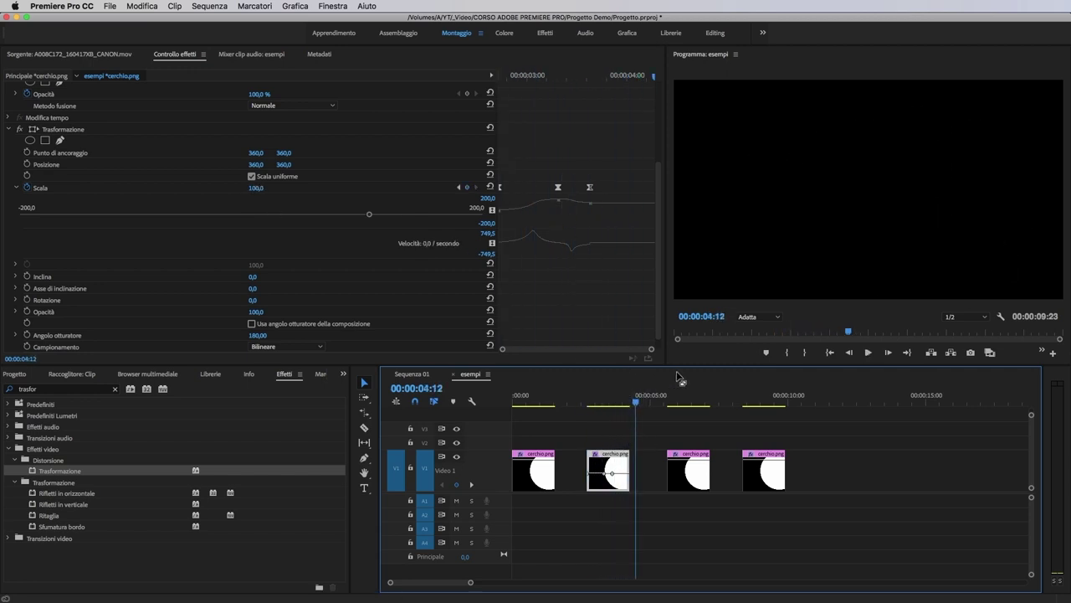
mouse_move(592, 393)
left_mouse_down()
mouse_move(585, 403)
mouse_move(627, 403)
mouse_move(590, 402)
mouse_move(600, 402)
left_mouse_up()
key("space")
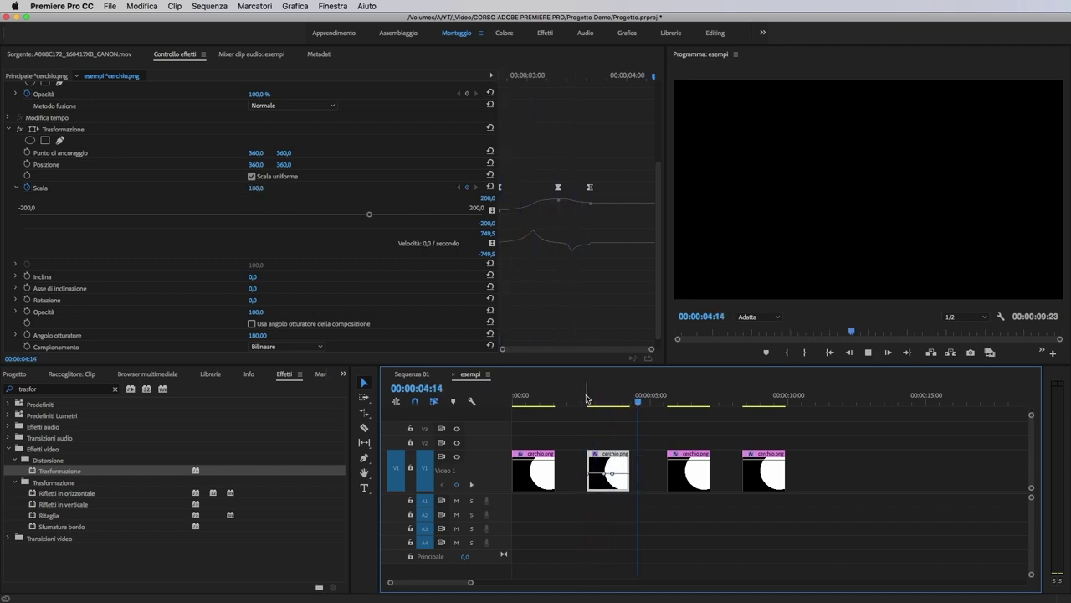
key("space")
key("Home")
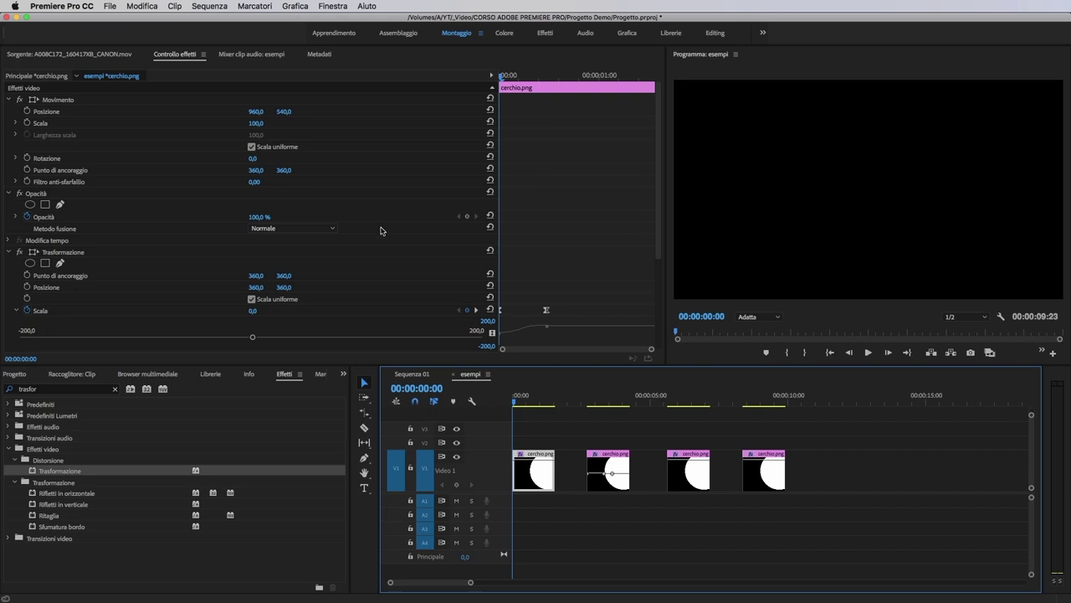
Step: Give the first circle clip a 180° shutter angle and play it from the sequence start
scroll(381, 230, "down", 2)
left_click(252, 265)
left_click(252, 265)
scroll(270, 310, "down", 6)
left_click(267, 311)
left_click(262, 320)
type("180")
key("Return")
key("space")
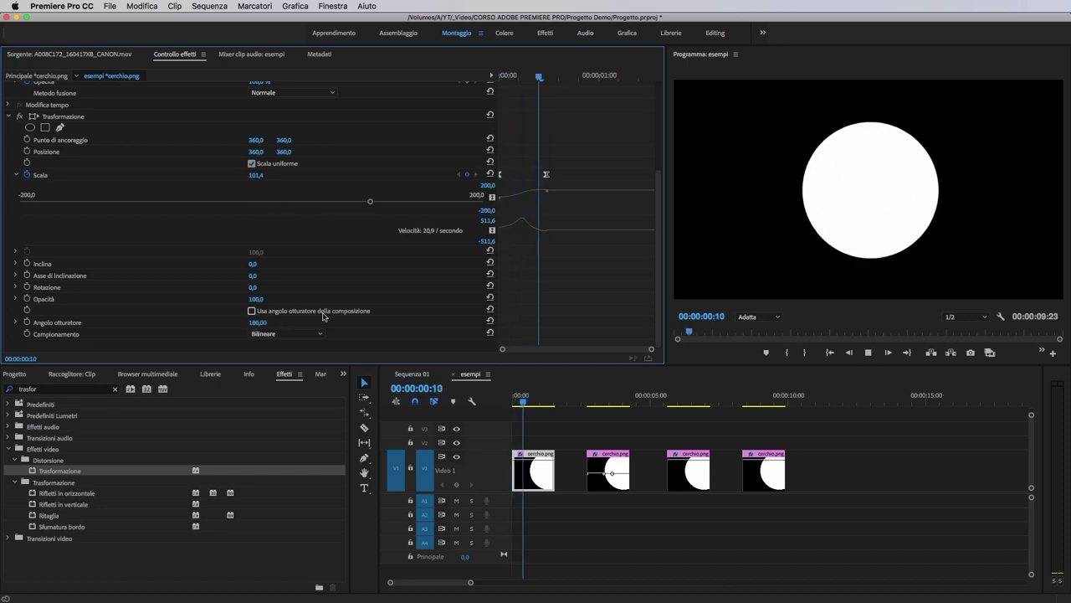
left_click(515, 395)
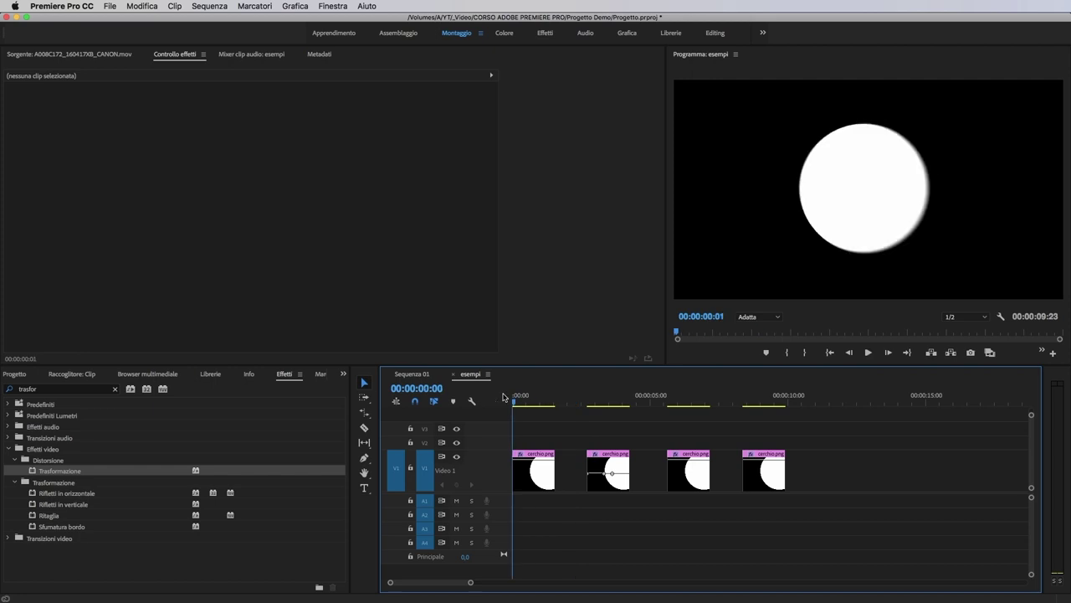
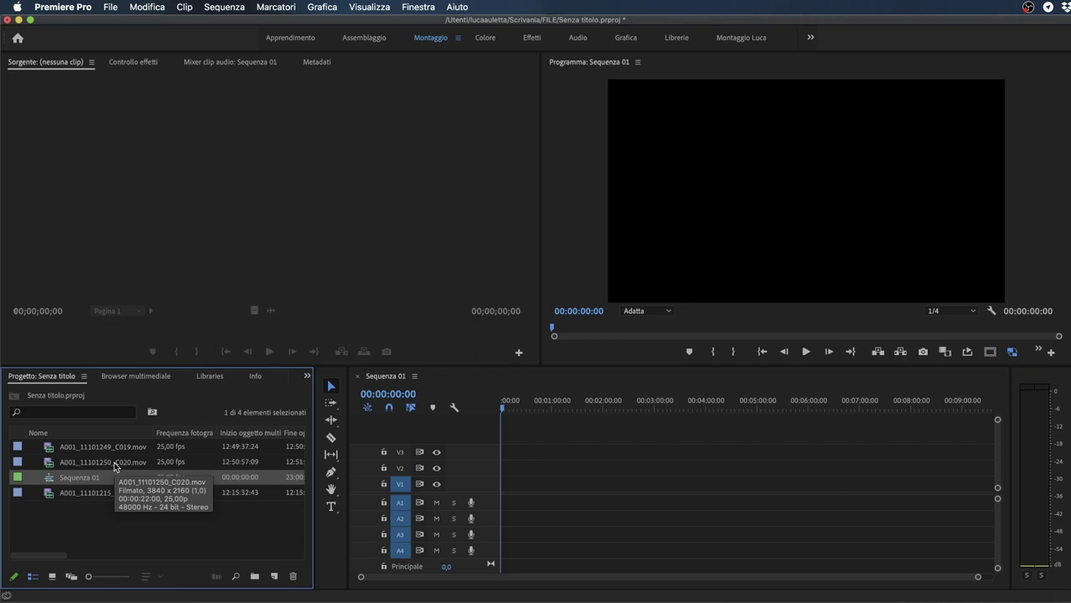
Step: Drop the three seaside clips at the start of Sequenza 01, keeping the existing sequence settings
left_click(115, 466)
left_click(107, 448, "super")
left_click(107, 496, "super")
left_click_drag(100, 467, 512, 492)
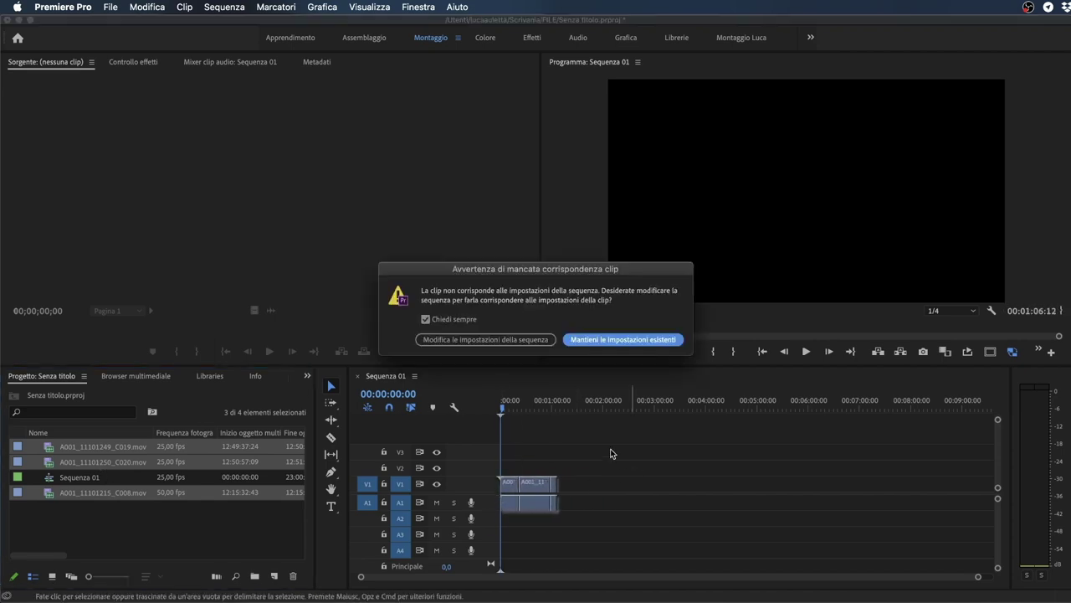
left_click(599, 340)
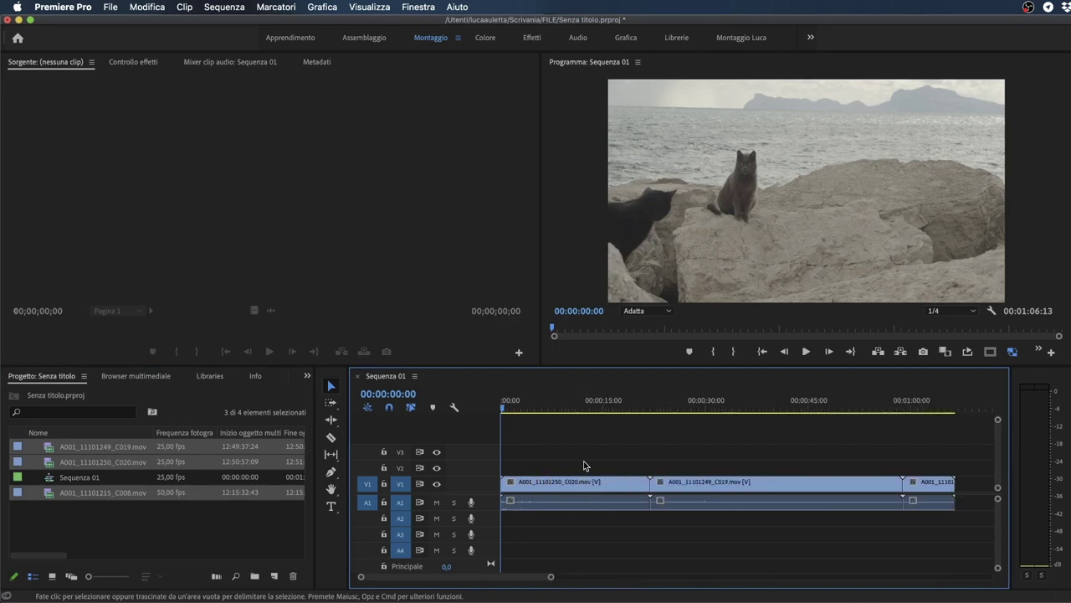
Step: Move C019 up onto V2 and C008 onto V3, then select all the clips
left_click_drag(698, 500, 521, 466)
left_click_drag(971, 485, 527, 457)
left_click_drag(713, 498, 505, 429)
Step: Unlink the clips with Scollega and delete their audio from A1 and A2
right_click(567, 481)
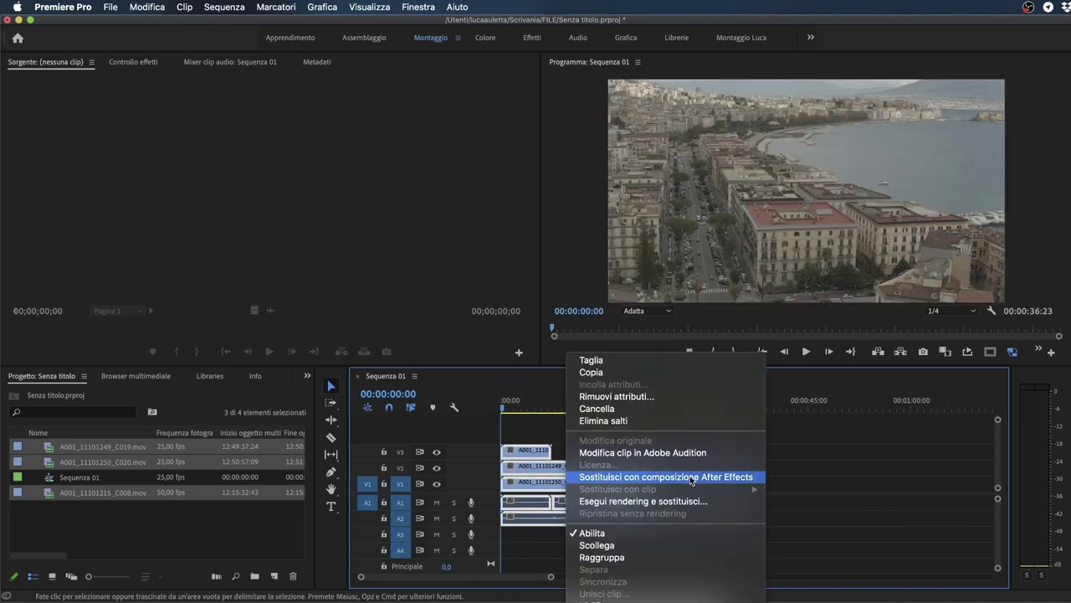
left_click(675, 545)
left_click_drag(679, 503, 499, 538)
key("Delete")
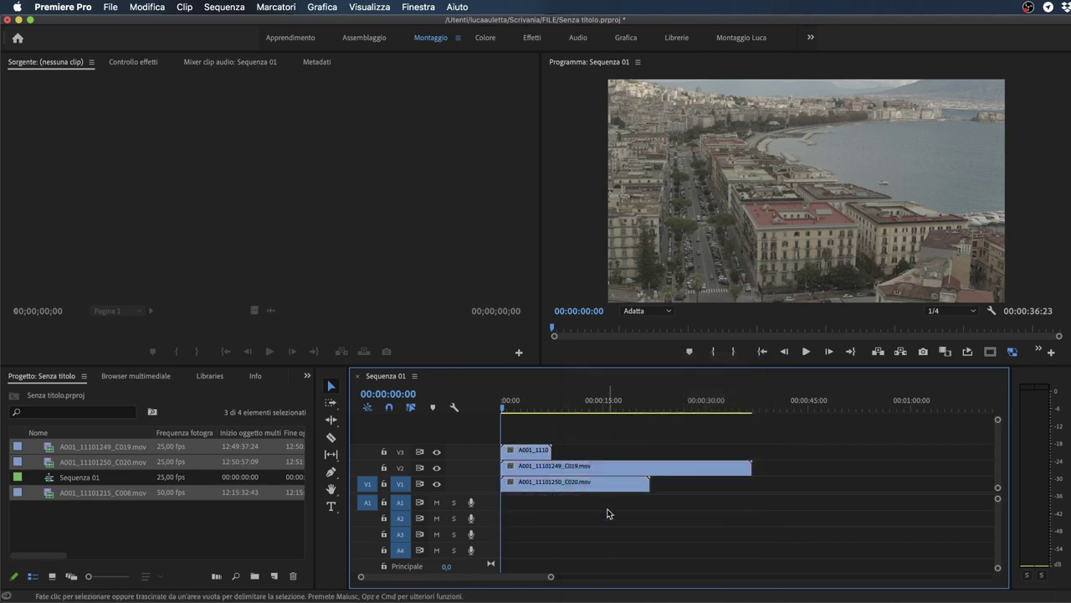
Step: Trim the V2 and V1 clips to end with the V3 clip at 00:00:07:15
left_click_drag(732, 467, 551, 467)
left_click_drag(638, 487, 551, 483)
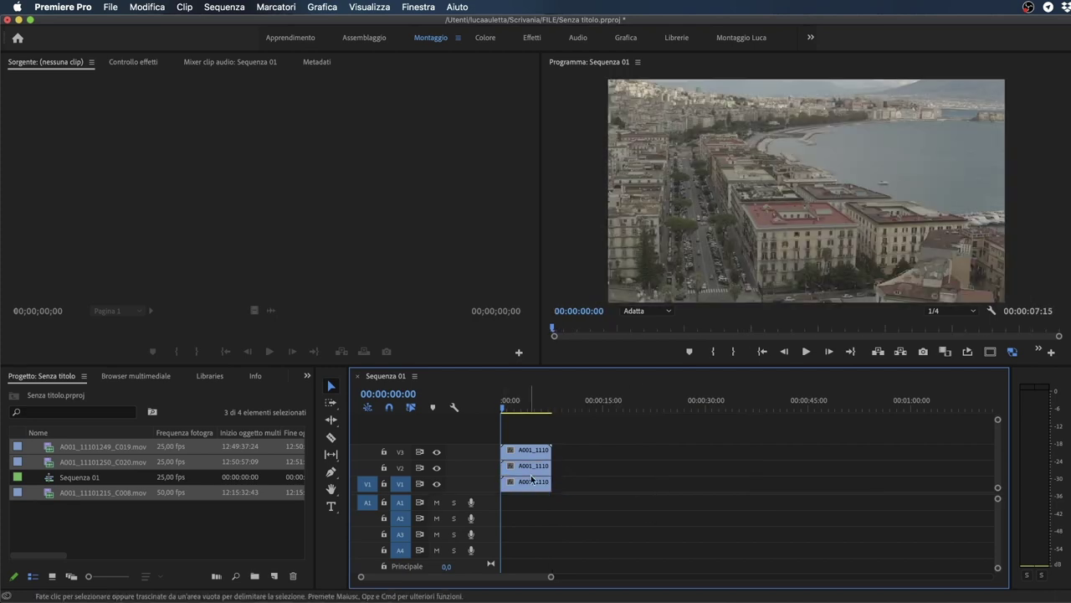
mouse_move(503, 407)
left_mouse_down()
mouse_move(524, 407)
mouse_move(502, 407)
left_mouse_up()
left_click(514, 450)
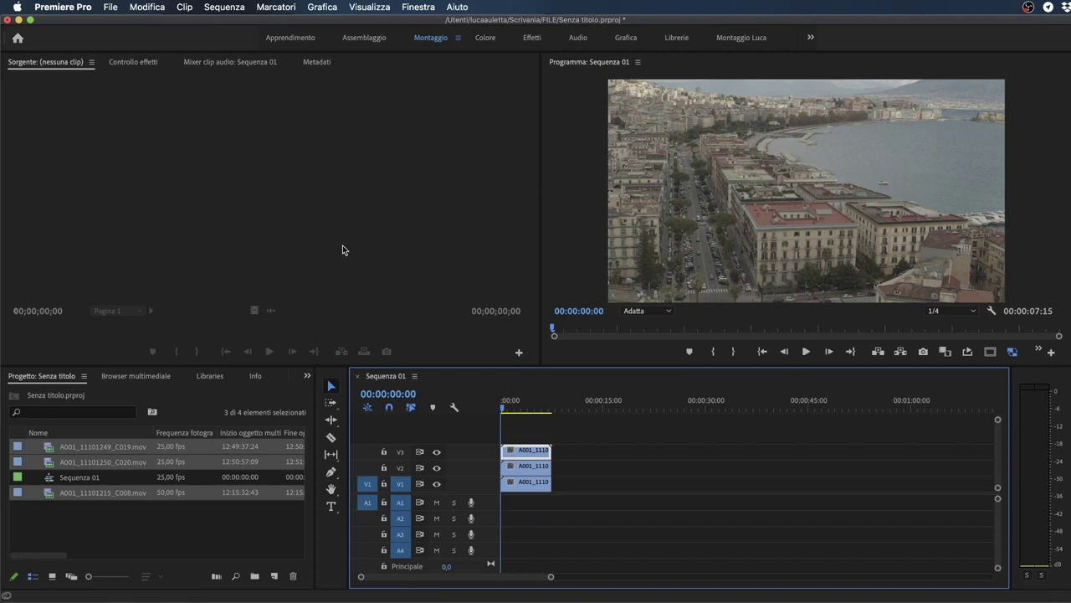
left_click(142, 65)
Step: Set Scala to 50 for the C008, C019 and C020 clips in Effect Controls
left_click_drag(206, 141, 164, 140)
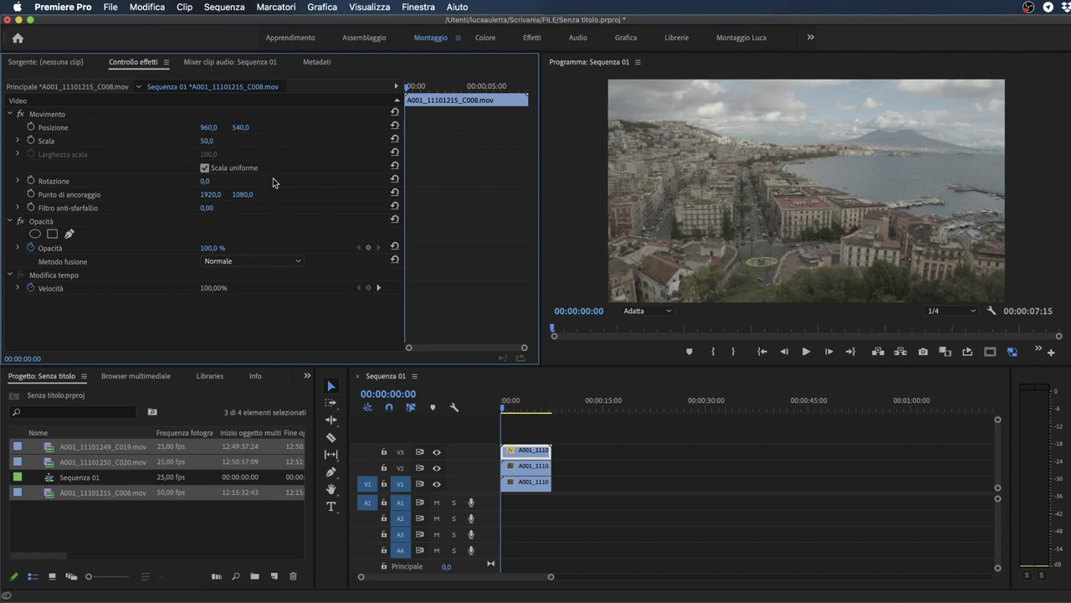
left_click(526, 465)
left_click(208, 140)
type("50")
key("Return")
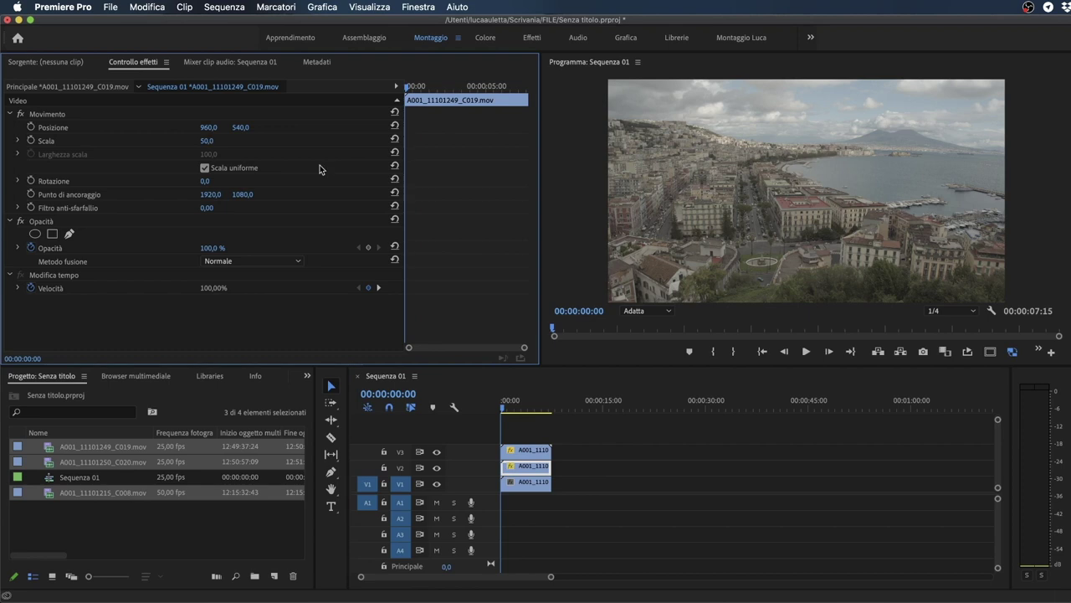
left_click(534, 483)
left_click(208, 141)
type("50")
key("Return")
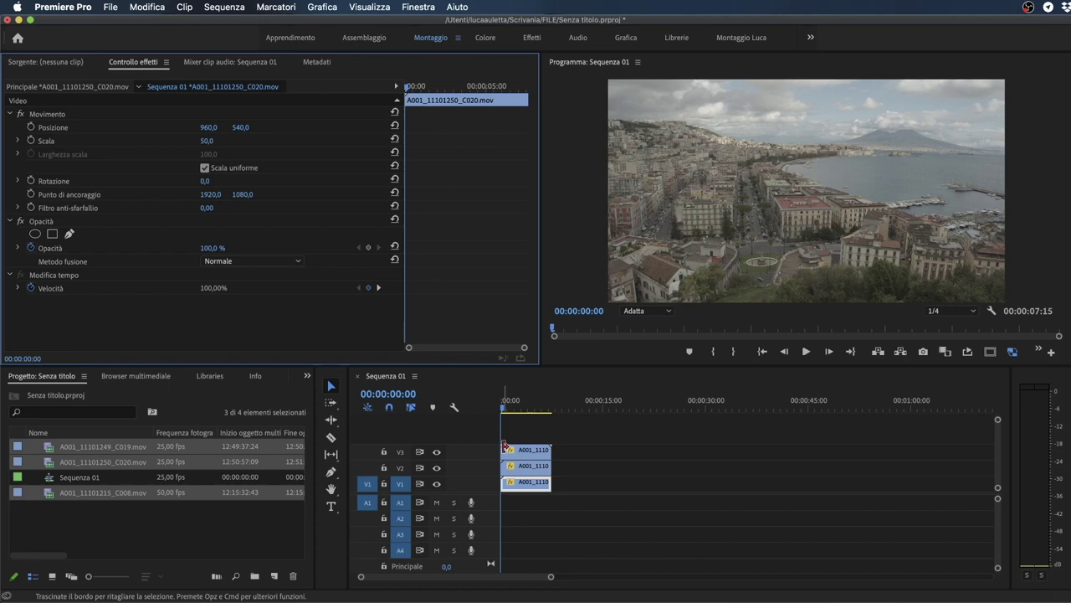
left_click(531, 463)
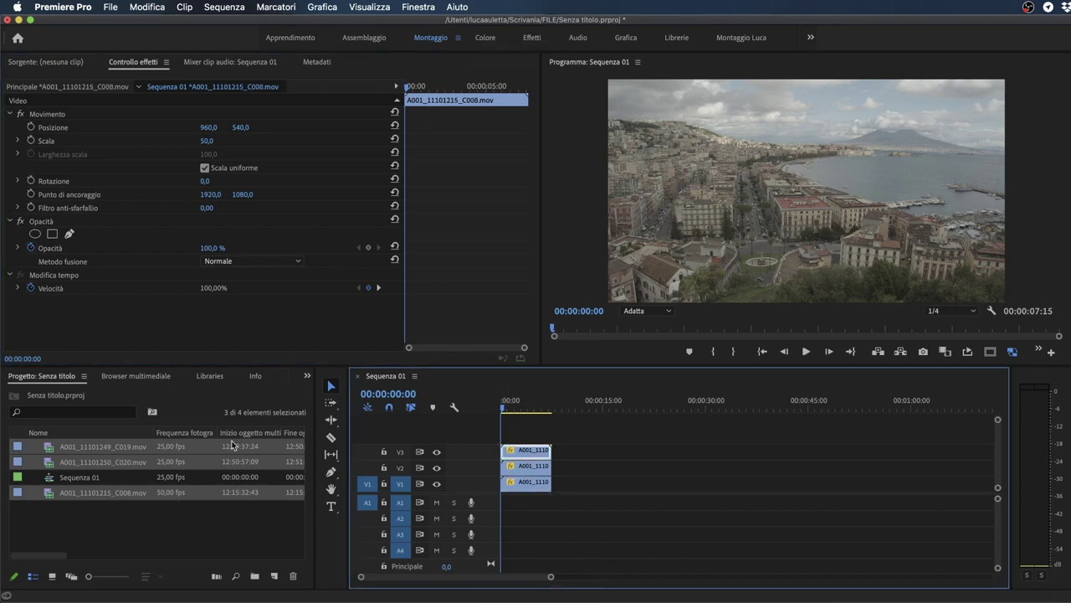
left_click(307, 376)
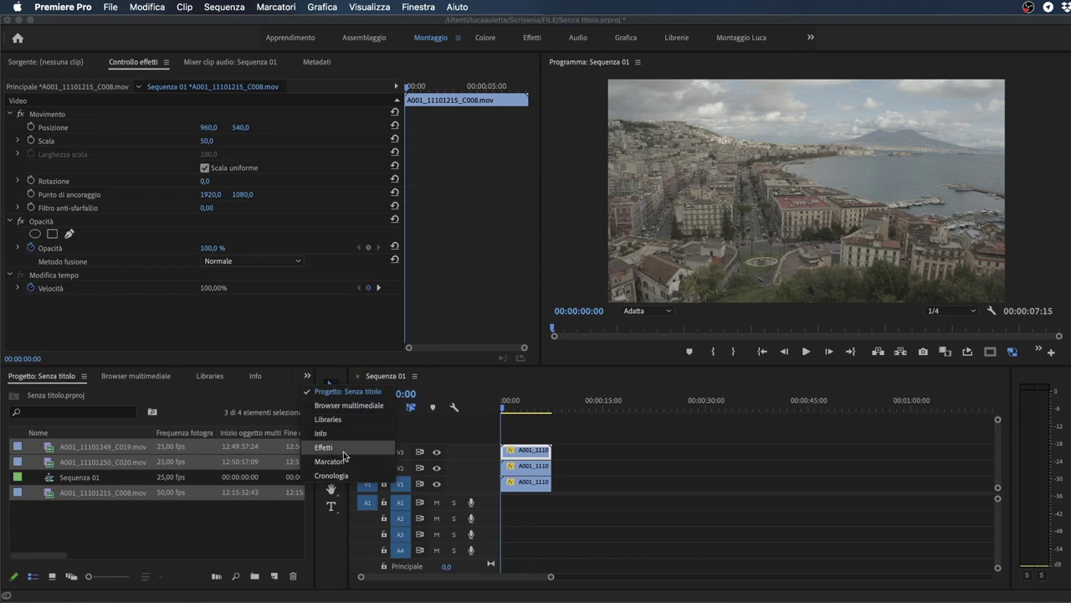
Step: Search 'ritag' in the Effects library and apply Ritaglia to the C008 clip on V3
left_click(342, 456)
left_click(48, 396)
type("ritaglia")
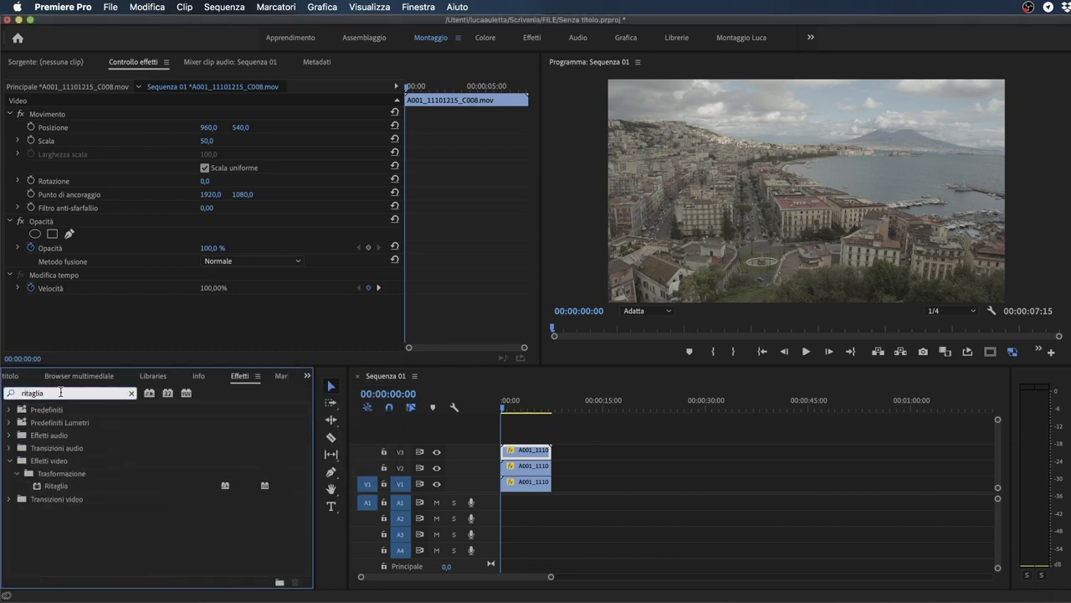
left_click(33, 487)
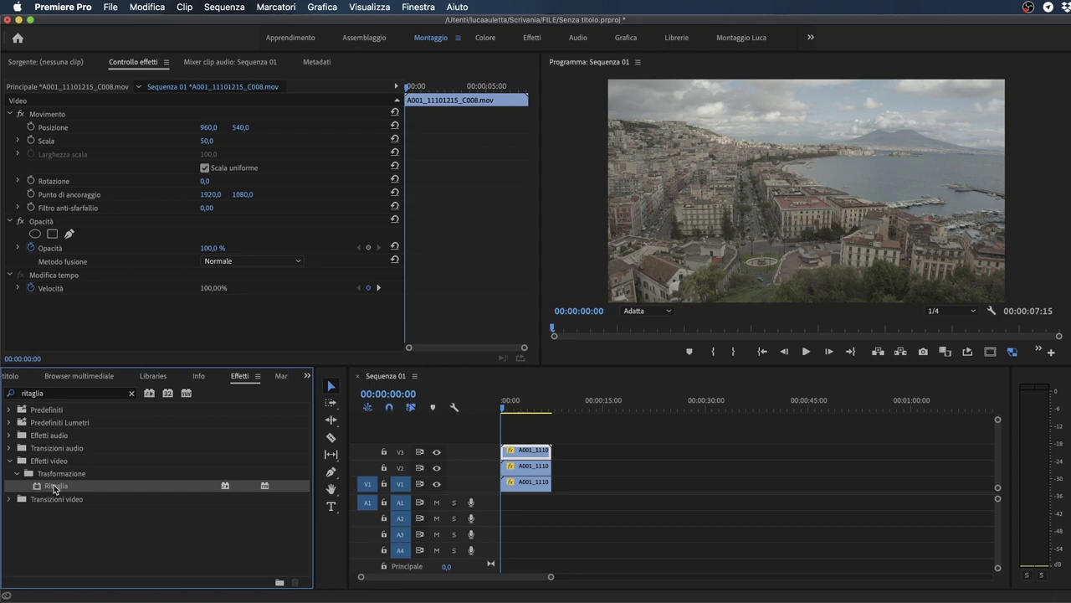
left_click_drag(53, 489, 519, 455)
Step: Crop 37% off the C008 clip's bottom and move it to position 960, 343
left_click(519, 454)
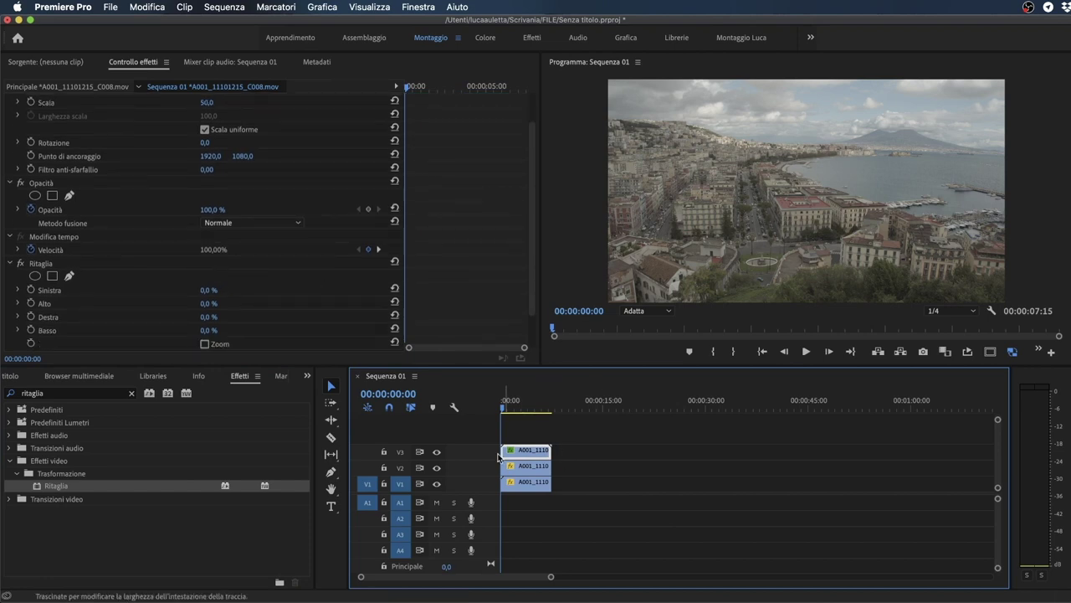
scroll(7, 303, "down", 1)
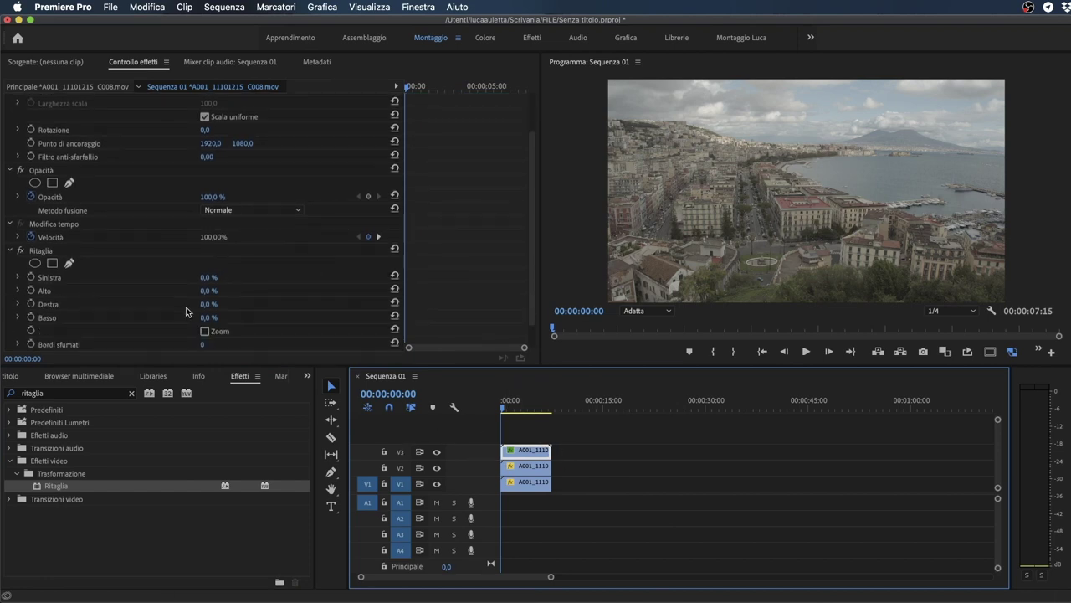
mouse_move(207, 318)
left_mouse_down()
mouse_move(227, 318)
mouse_move(206, 318)
left_mouse_up()
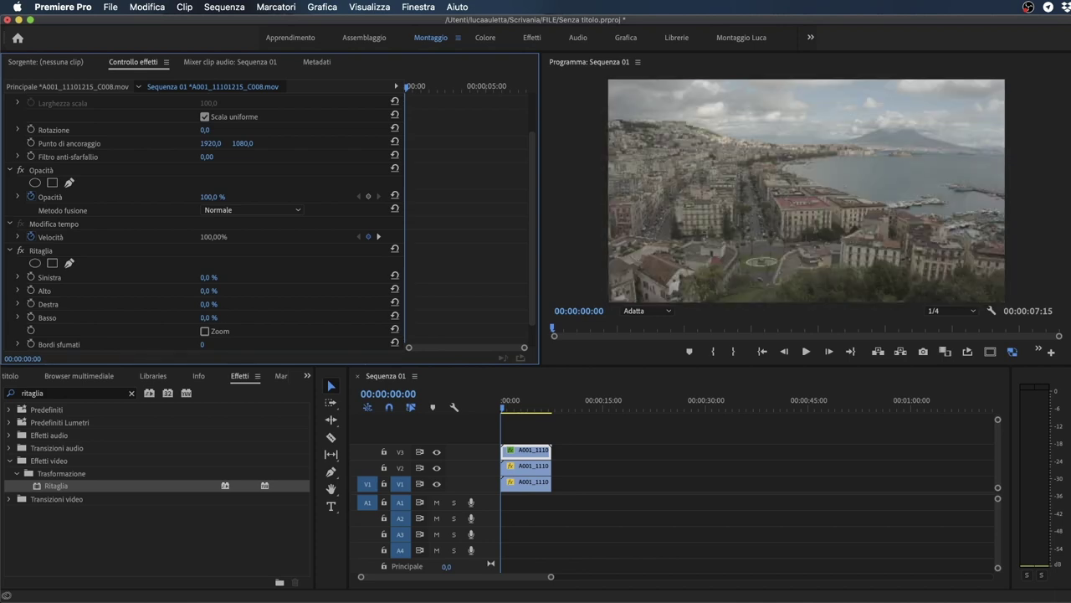
scroll(308, 181, "up", 3)
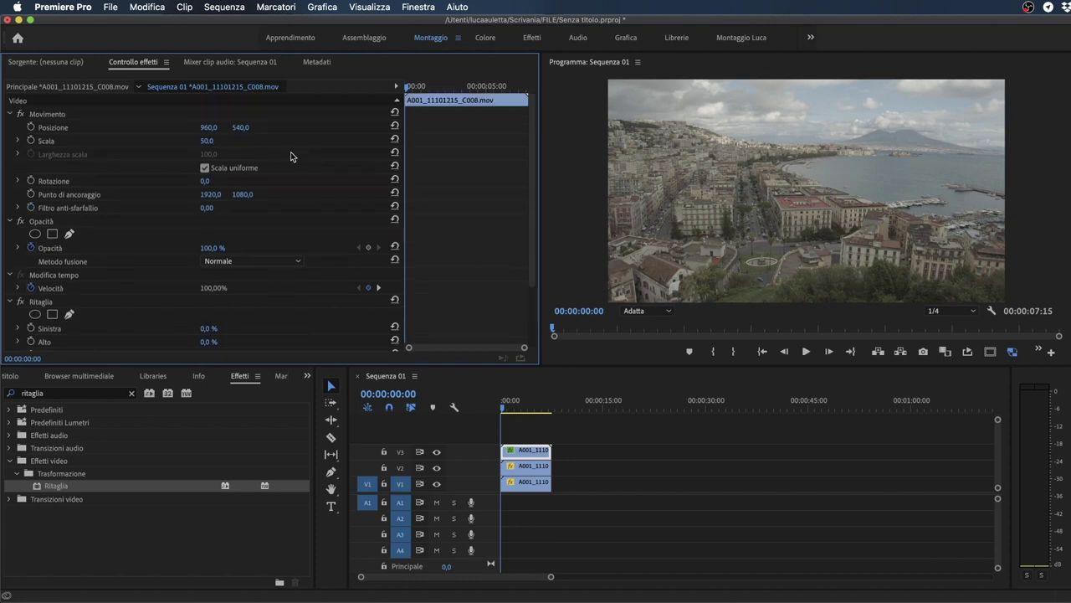
left_click_drag(240, 127, 205, 127)
scroll(109, 330, "down", 3)
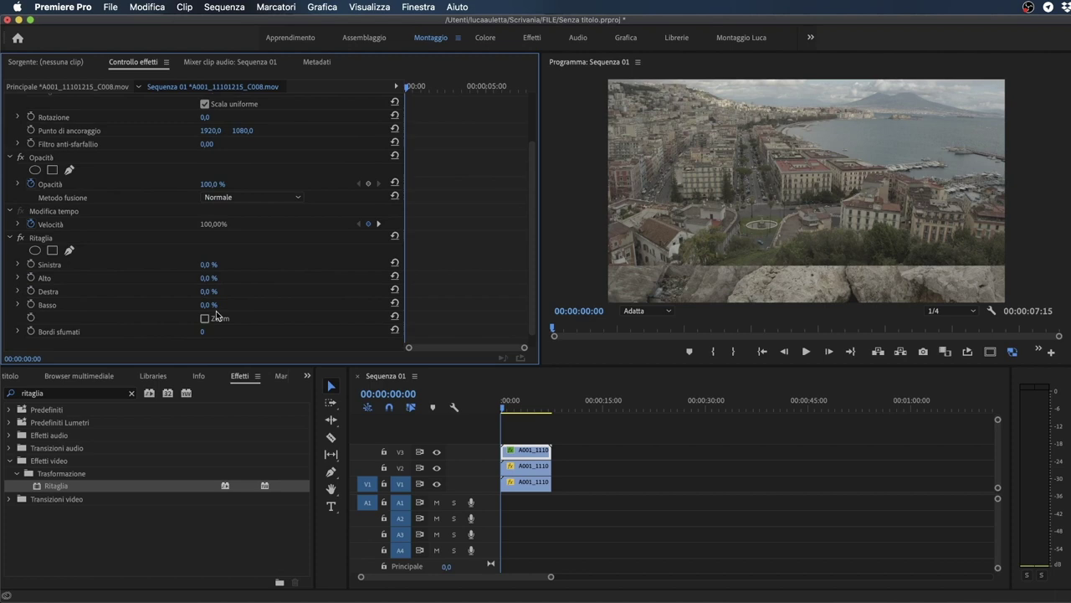
mouse_move(209, 304)
left_mouse_down()
mouse_move(243, 305)
mouse_move(226, 304)
left_mouse_up()
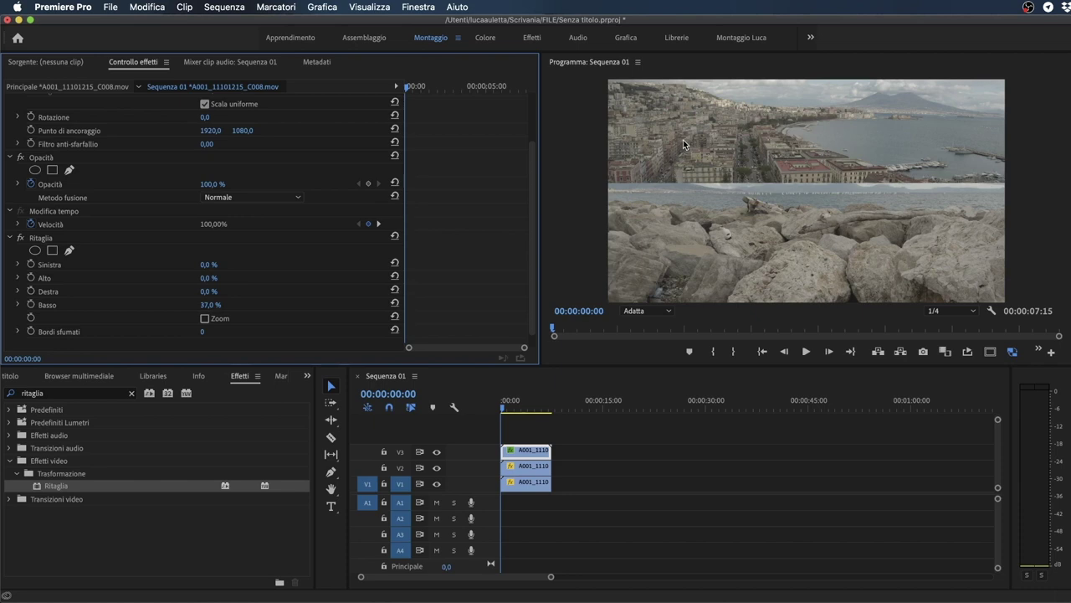
Step: Scale the C019 clip to 30 and move it to the lower left of the frame
left_click(532, 466)
left_click_drag(198, 148, 181, 144)
left_click(71, 117)
left_click_drag(760, 230, 655, 278)
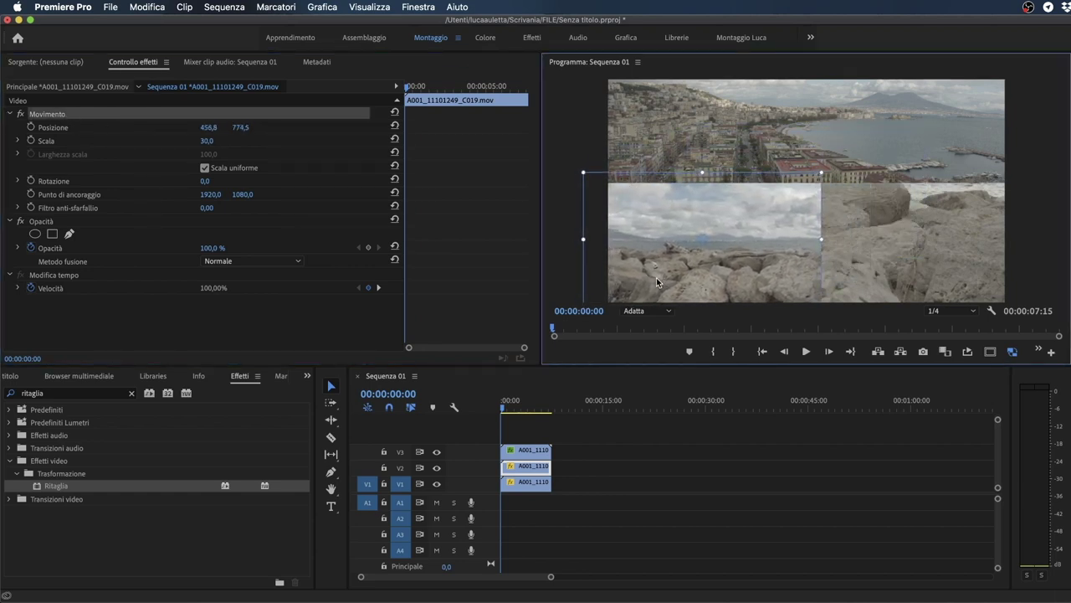
Step: Apply Ritaglia to C019 and crop its right and top edges
left_click_drag(50, 486, 525, 465)
scroll(255, 327, "down", 2)
left_click(206, 322)
mouse_move(209, 316)
left_mouse_down()
mouse_move(243, 317)
mouse_move(220, 316)
left_mouse_up()
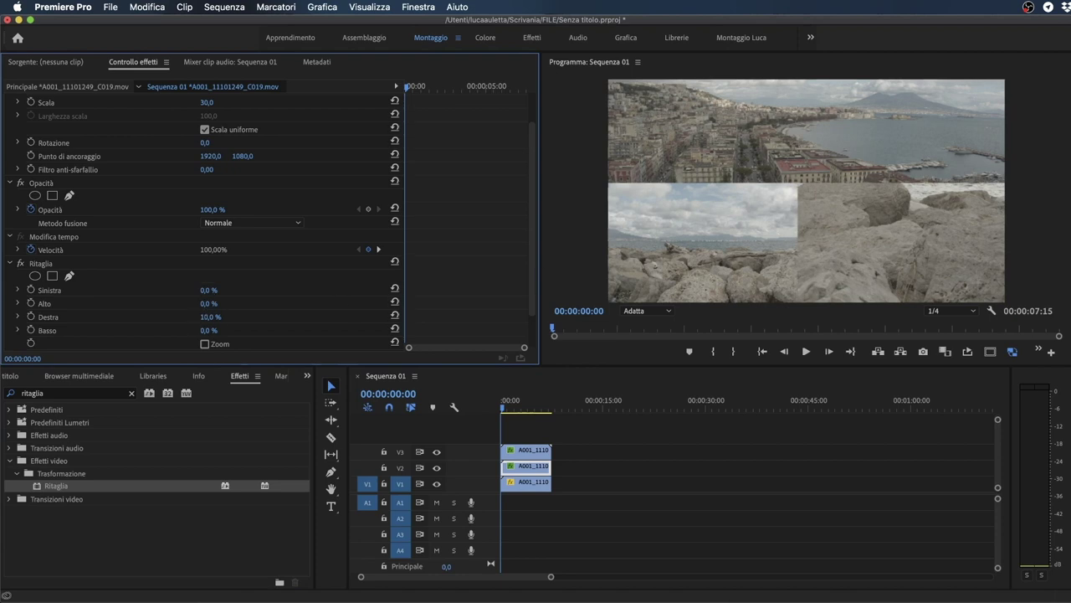
left_click_drag(208, 303, 230, 303)
Step: Scale the C020 clip to 28 and move it lower right to 1426.1, 796.1
left_click(530, 487)
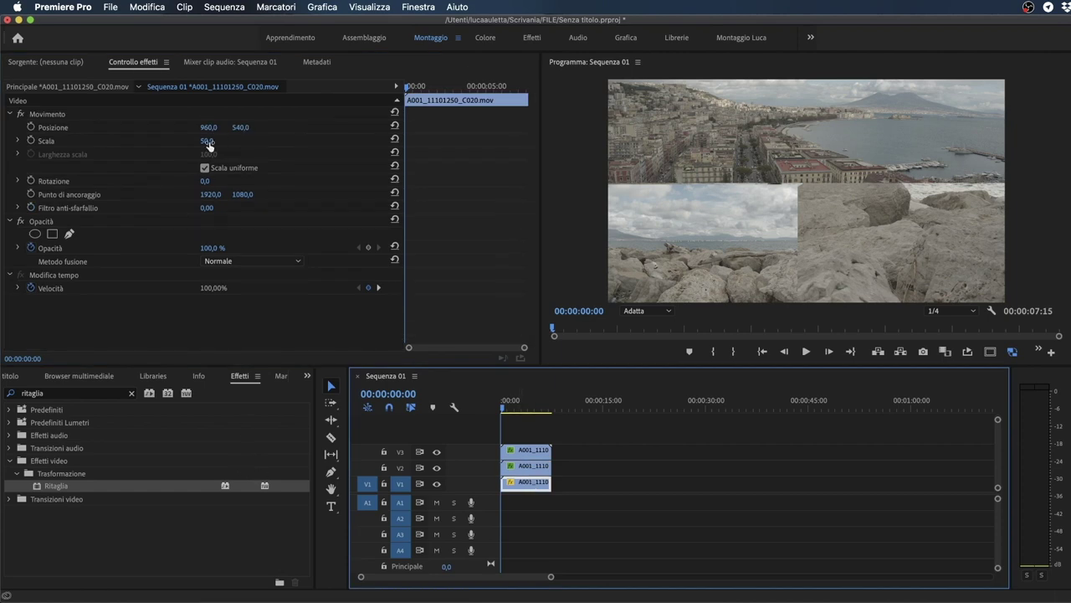
left_click_drag(206, 140, 128, 89)
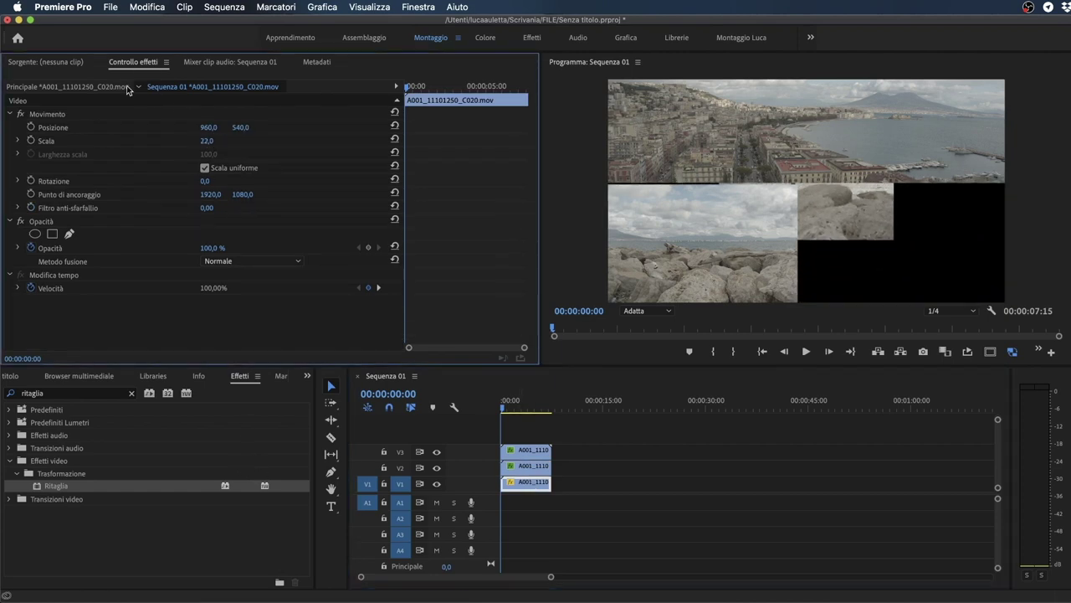
left_click(60, 116)
left_click_drag(842, 218, 921, 270)
left_click_drag(201, 140, 218, 140)
Step: Apply Ritaglia to C020 with 3.5% left and 2% top crop, then preview the split screen
double_click(81, 489)
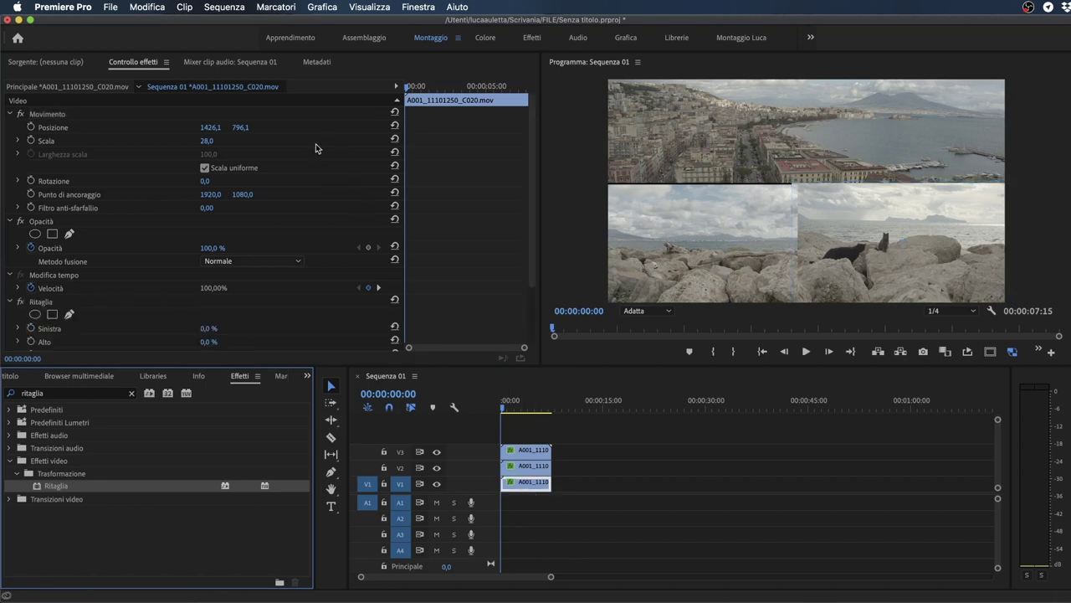
left_click(208, 334)
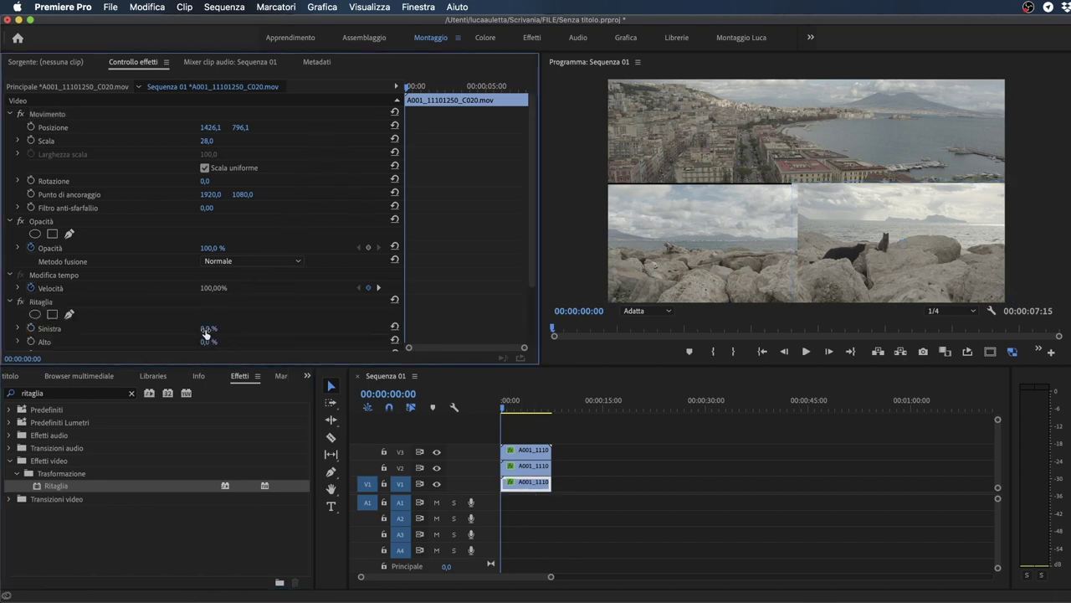
left_click_drag(208, 328, 215, 328)
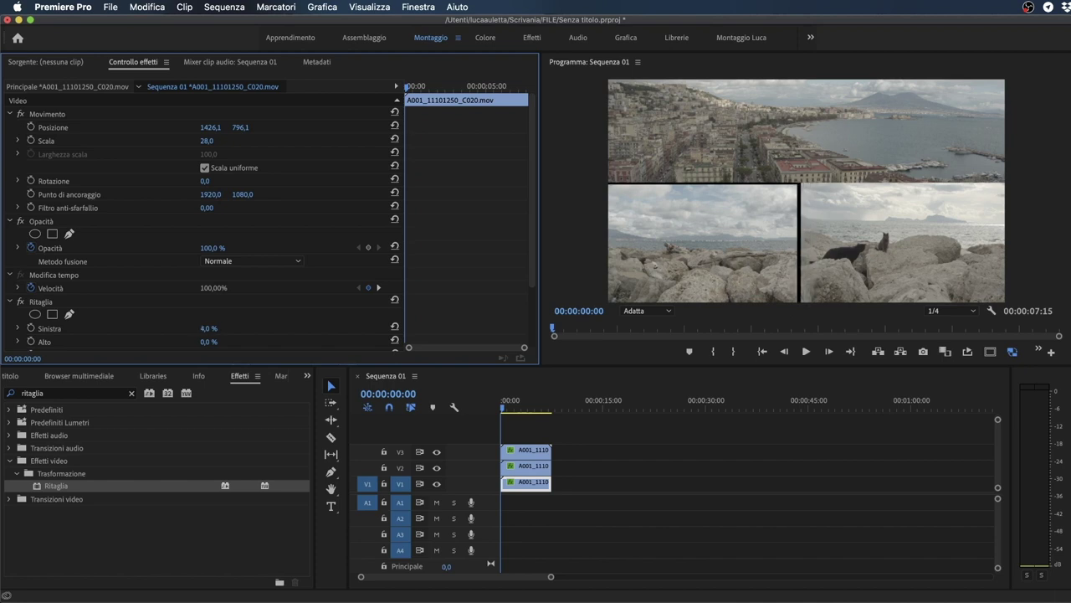
left_click(209, 328)
type("3,5")
key("Return")
scroll(261, 318, "down", 1)
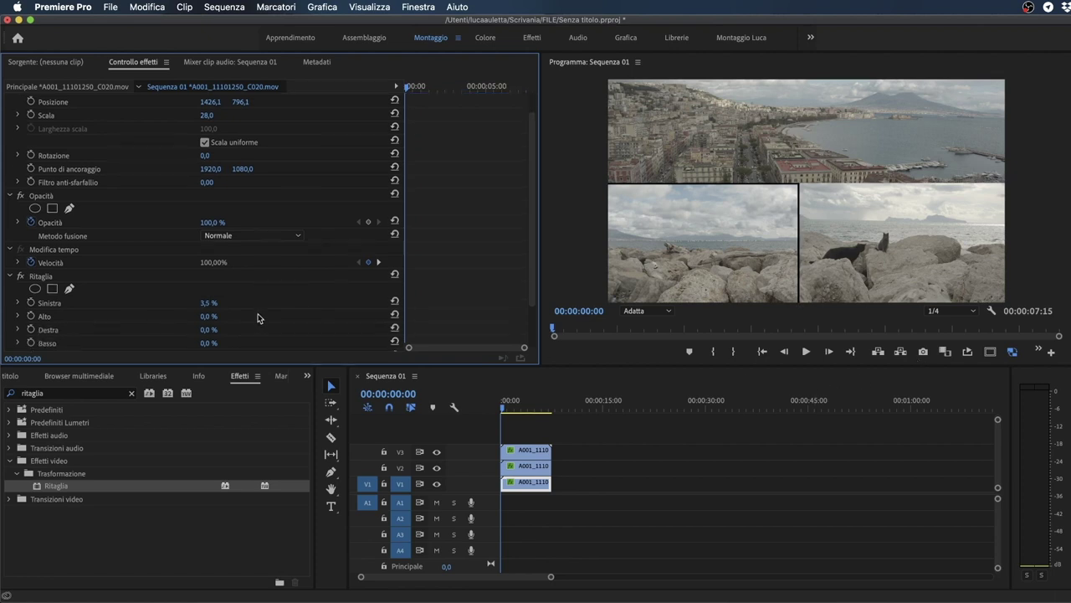
left_click_drag(209, 316, 223, 319)
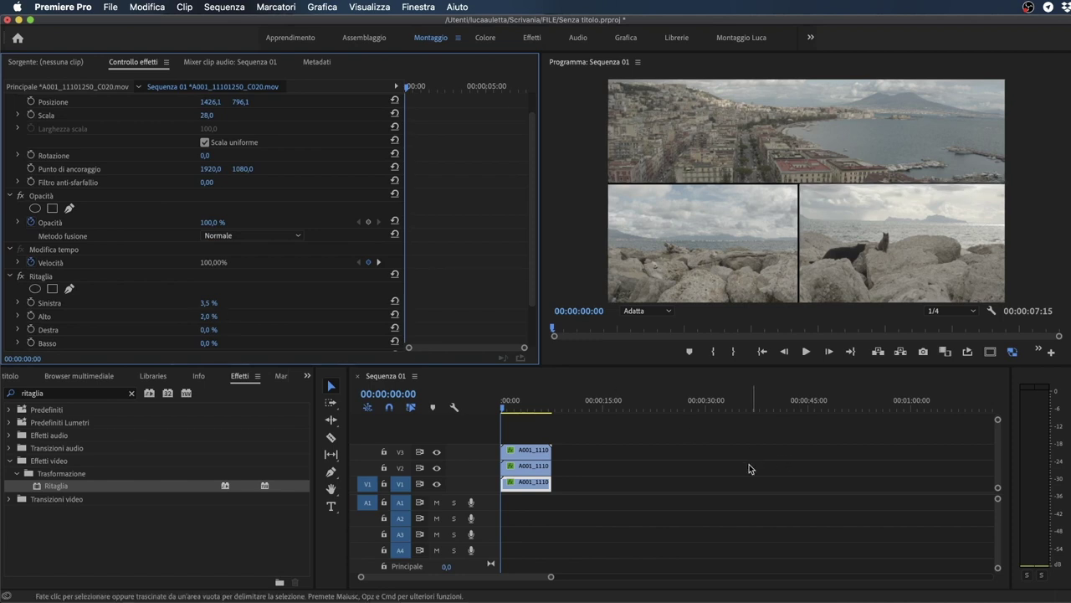
left_click(703, 461)
mouse_move(512, 400)
left_mouse_down()
mouse_move(526, 401)
mouse_move(502, 402)
left_mouse_up()
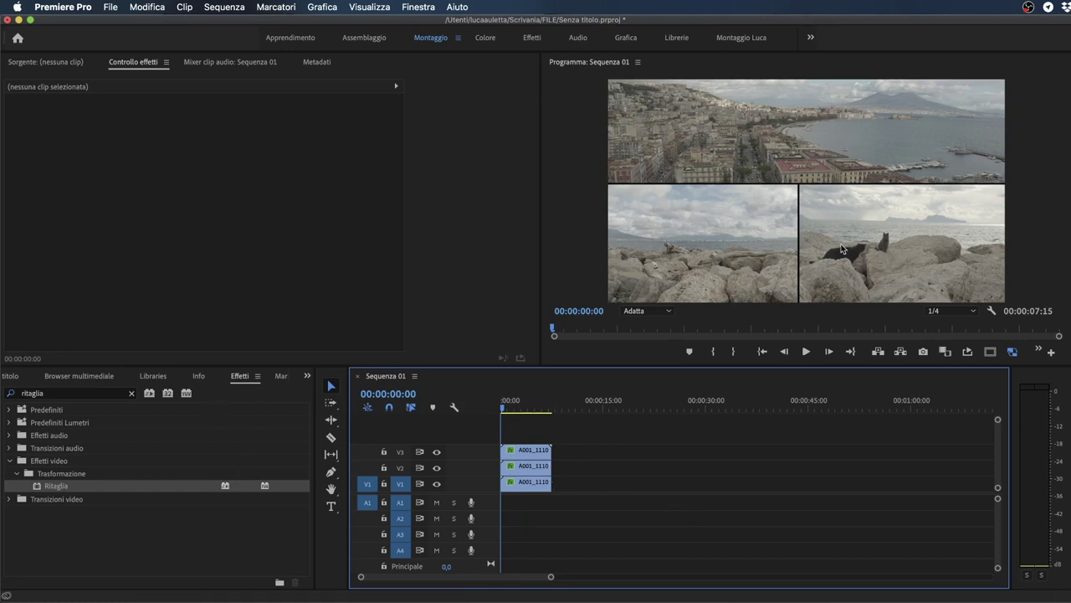
Step: Play the car clip in the clip-maschera-targa sequence and return the playhead to 00:00:00:00
mouse_move(519, 419)
left_mouse_down()
mouse_move(528, 411)
mouse_move(500, 418)
left_mouse_up()
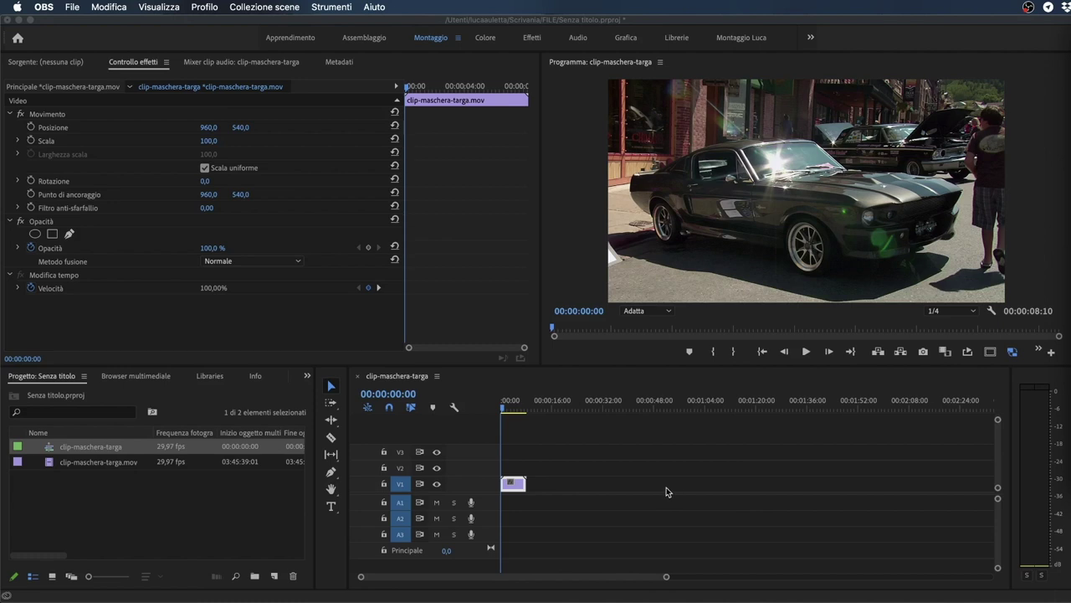
left_click(514, 485)
key("space")
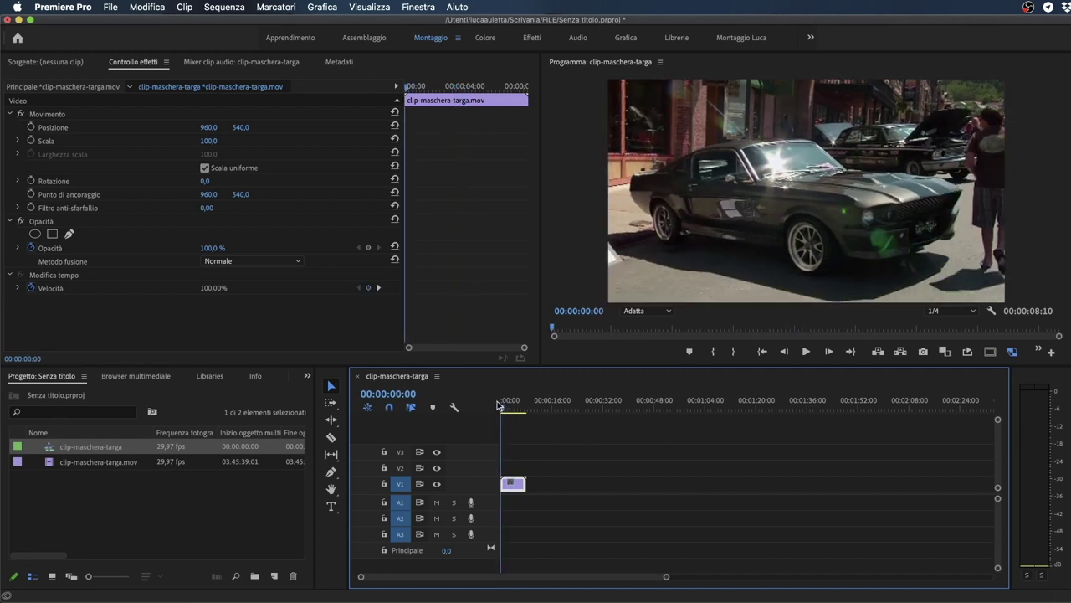
left_click_drag(508, 406, 499, 411)
Step: Search 'sfoc' and apply Sfocatura gaussiana to the car clip on V1, testing the blur amount
left_click(307, 380)
left_click(337, 449)
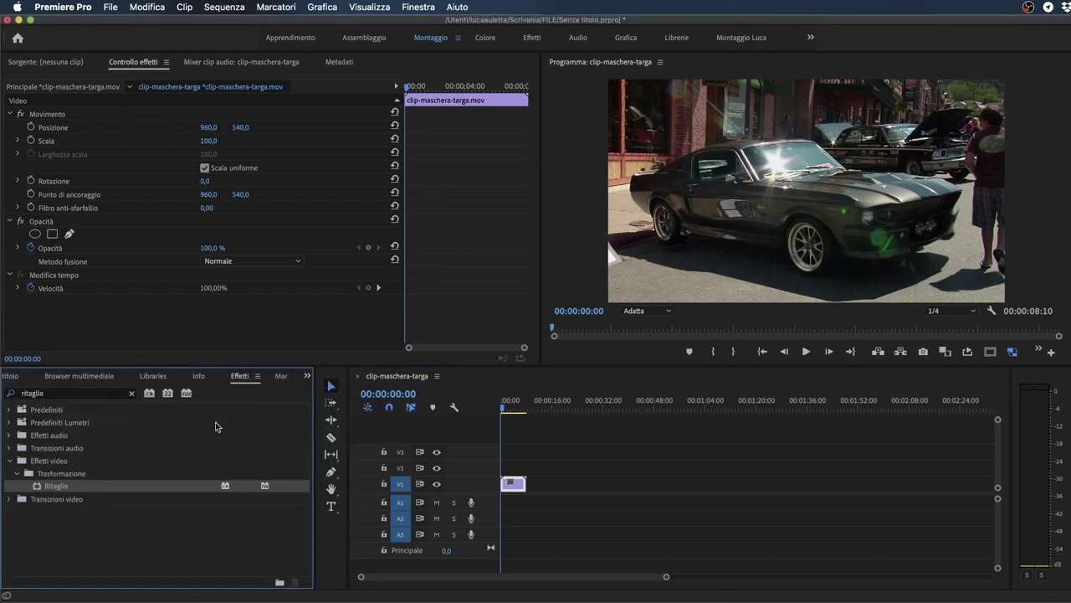
left_click(84, 397)
type("sfoca")
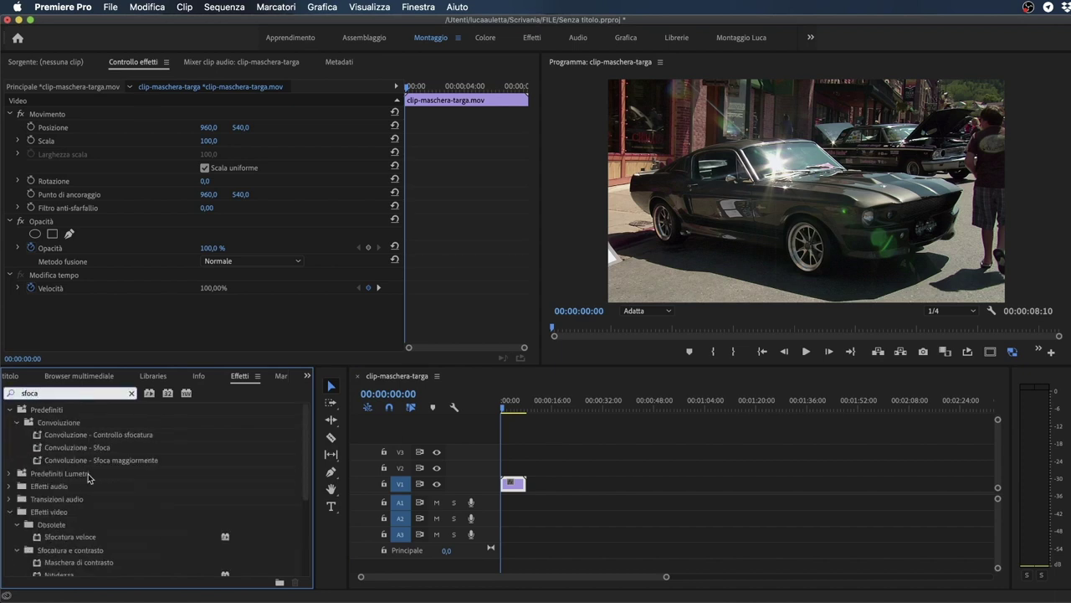
scroll(93, 523, "down", 5)
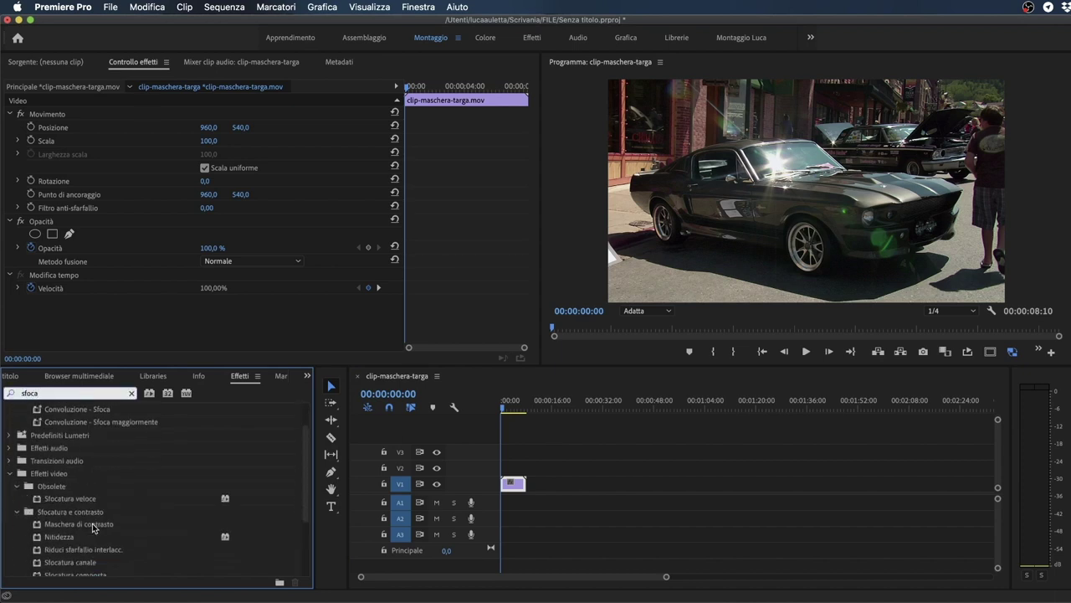
scroll(115, 528, "down", 2)
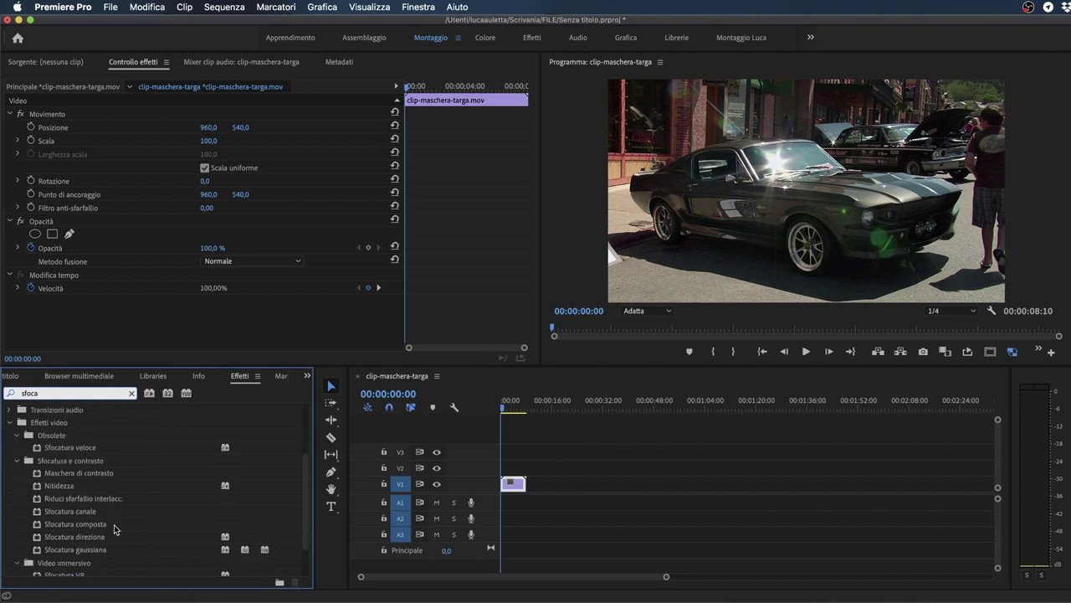
left_click(51, 549)
left_click_drag(50, 550, 514, 484)
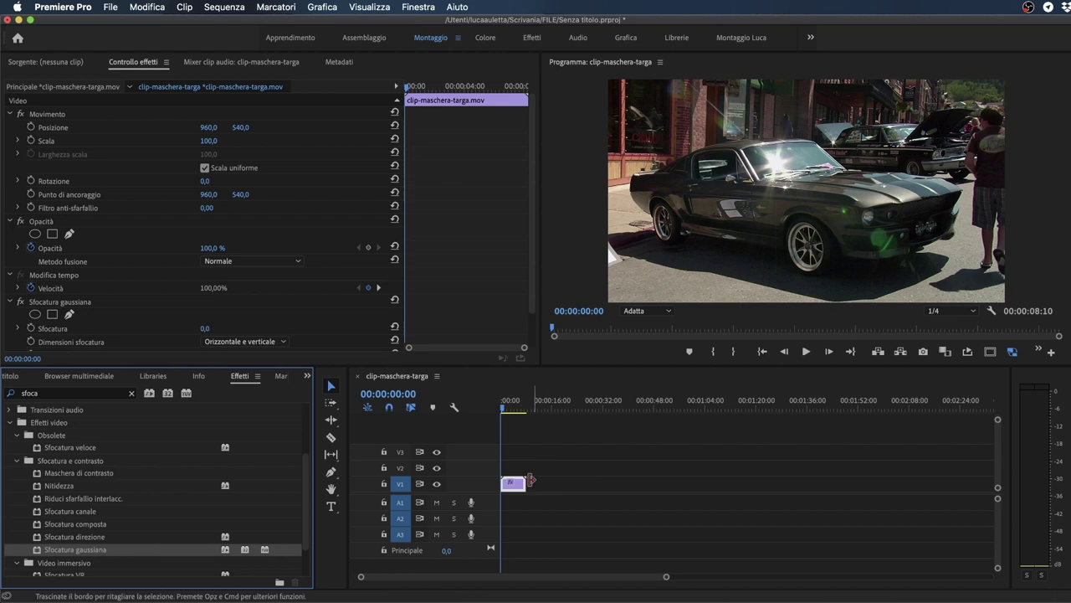
scroll(483, 316, "down", 2)
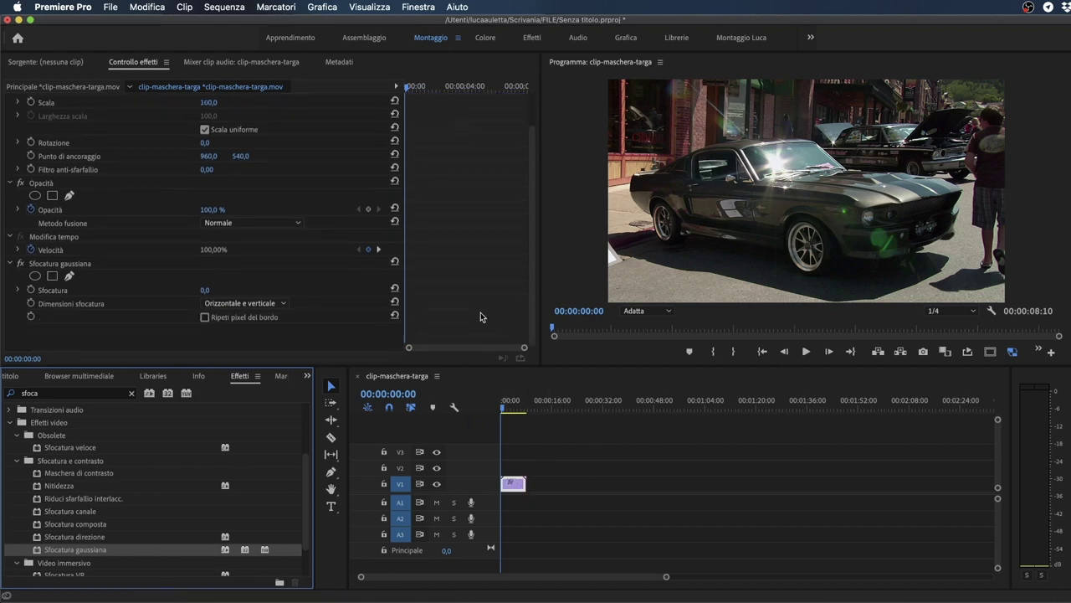
mouse_move(205, 289)
left_mouse_down()
mouse_move(287, 289)
mouse_move(204, 290)
left_mouse_up()
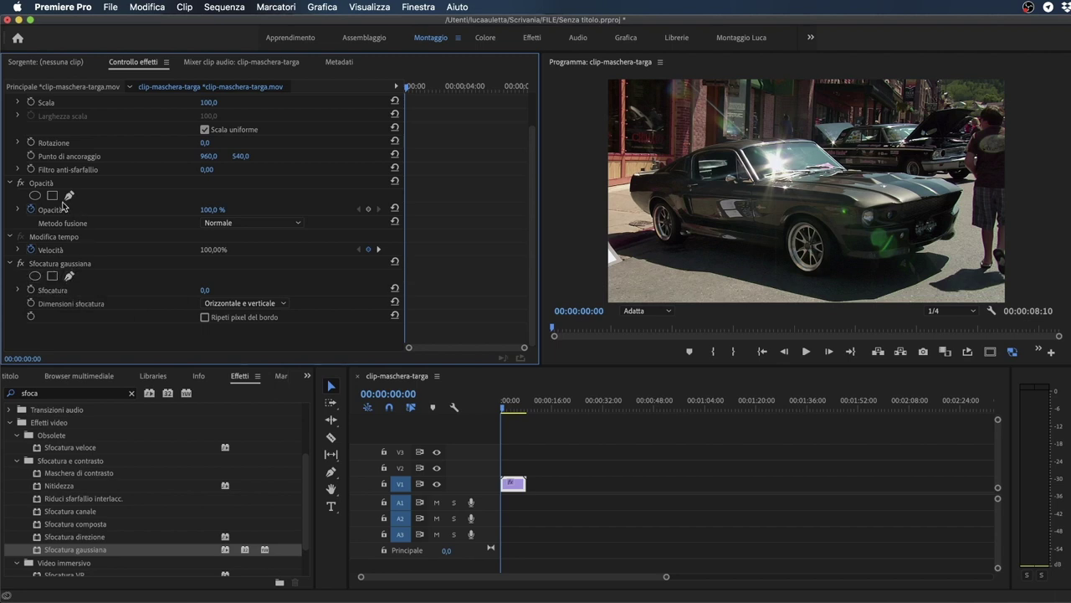
Step: Add a rectangular Maschera (1) to the Sfocatura gaussiana effect
left_click(44, 186)
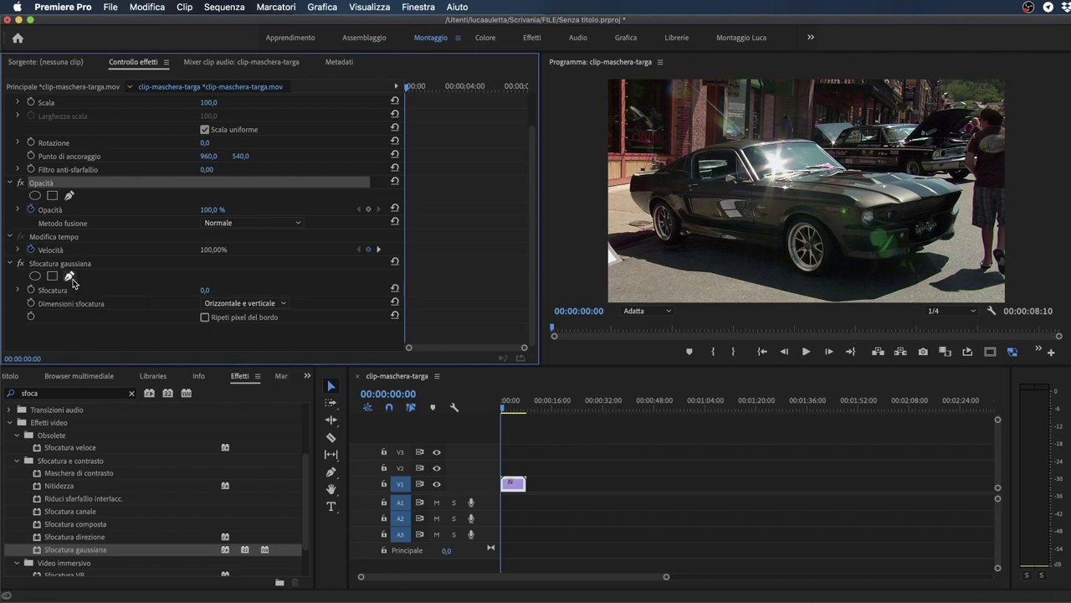
left_click(71, 280)
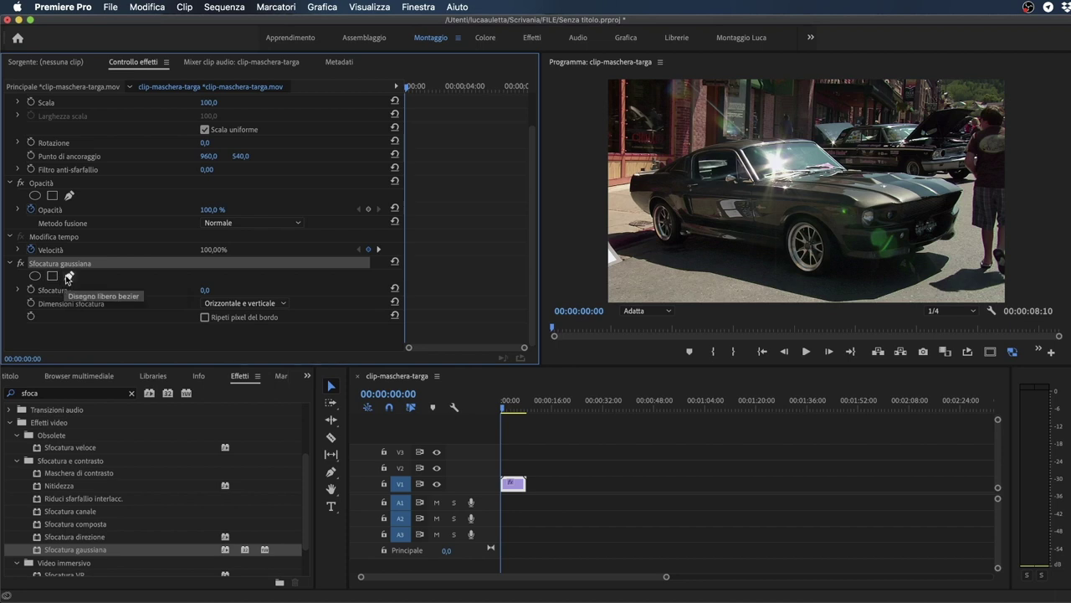
left_click(51, 277)
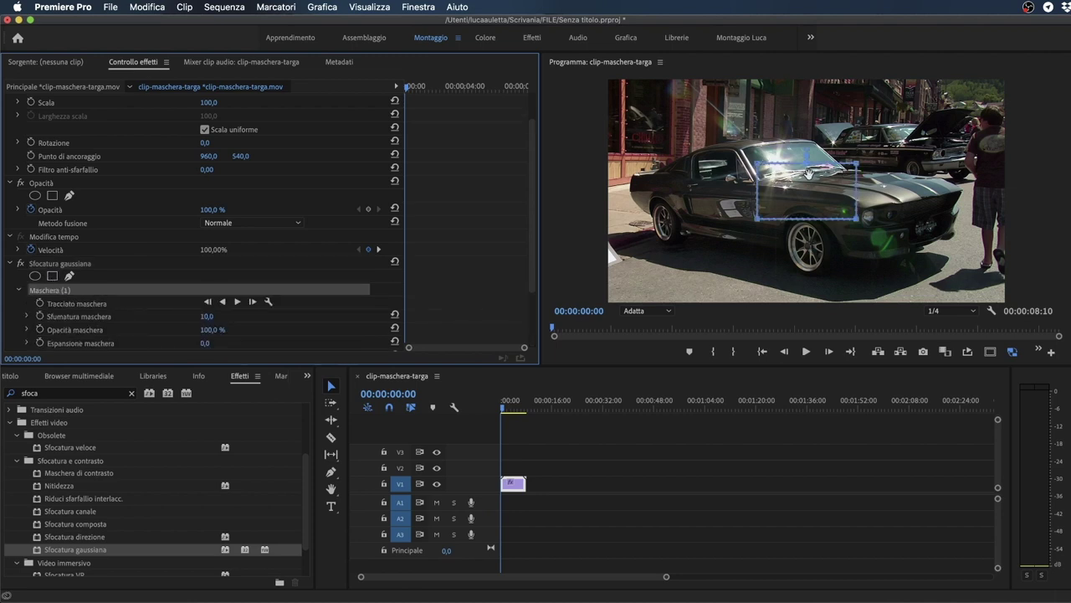
Step: Set the Program monitor magnification to 150%
left_click(659, 62)
key("Escape")
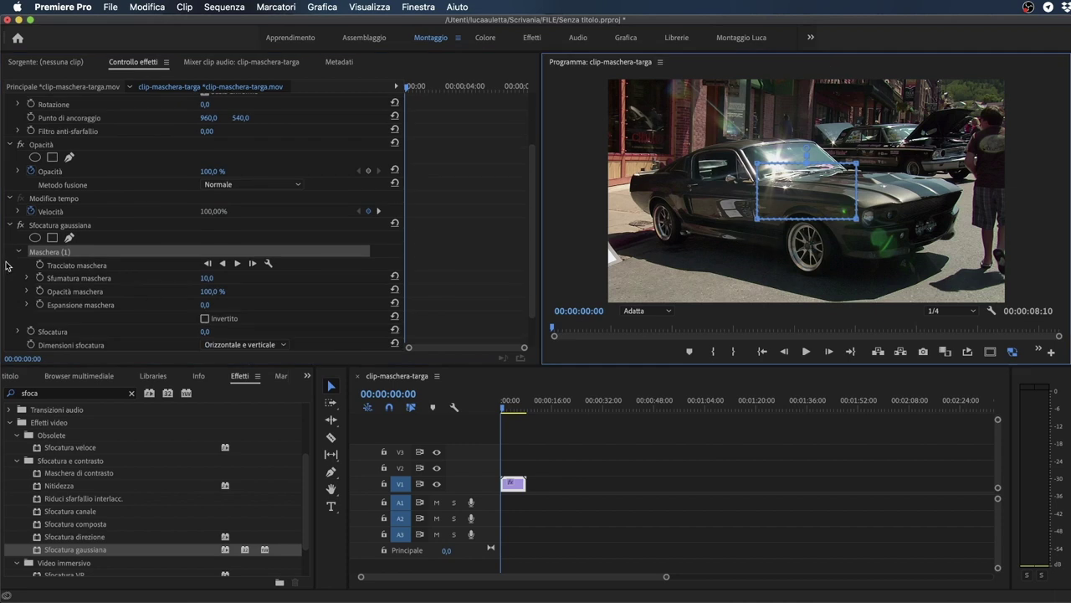
scroll(138, 279, "down", 1)
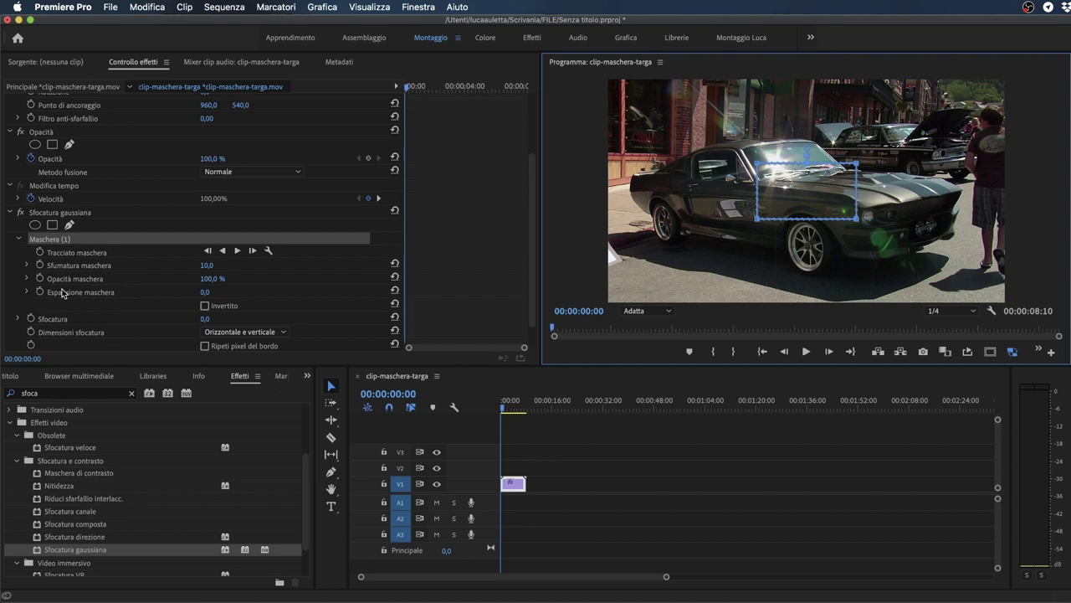
left_click(646, 312)
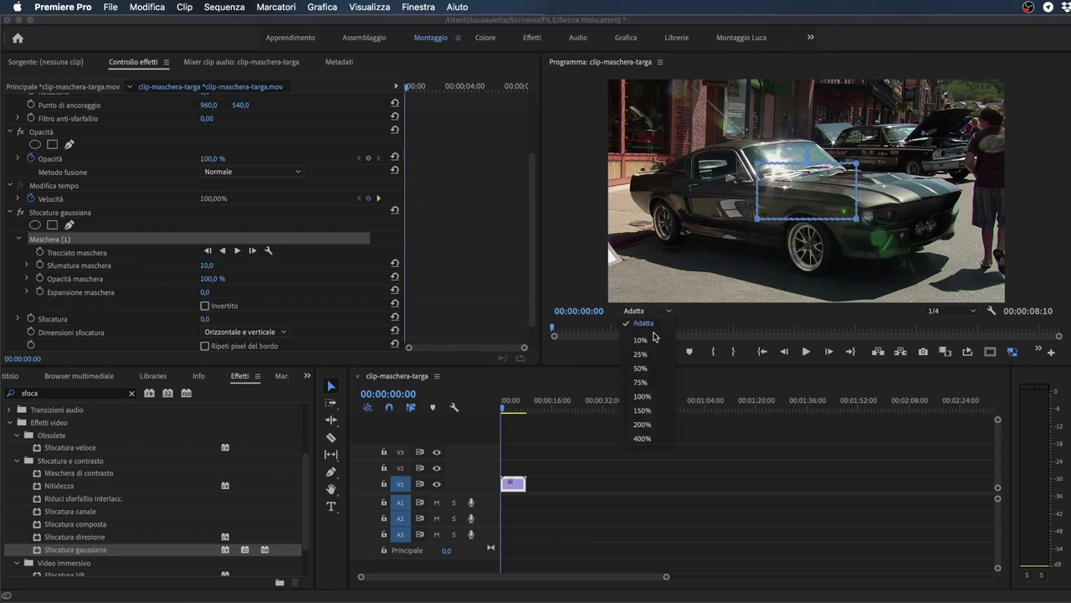
left_click(642, 410)
Step: Move the blur mask and its four corners tightly around the licence plate
left_click_drag(849, 221, 982, 272)
left_click_drag(908, 300, 1004, 299)
left_click_drag(1063, 203, 1063, 267)
left_click_drag(860, 212, 931, 194)
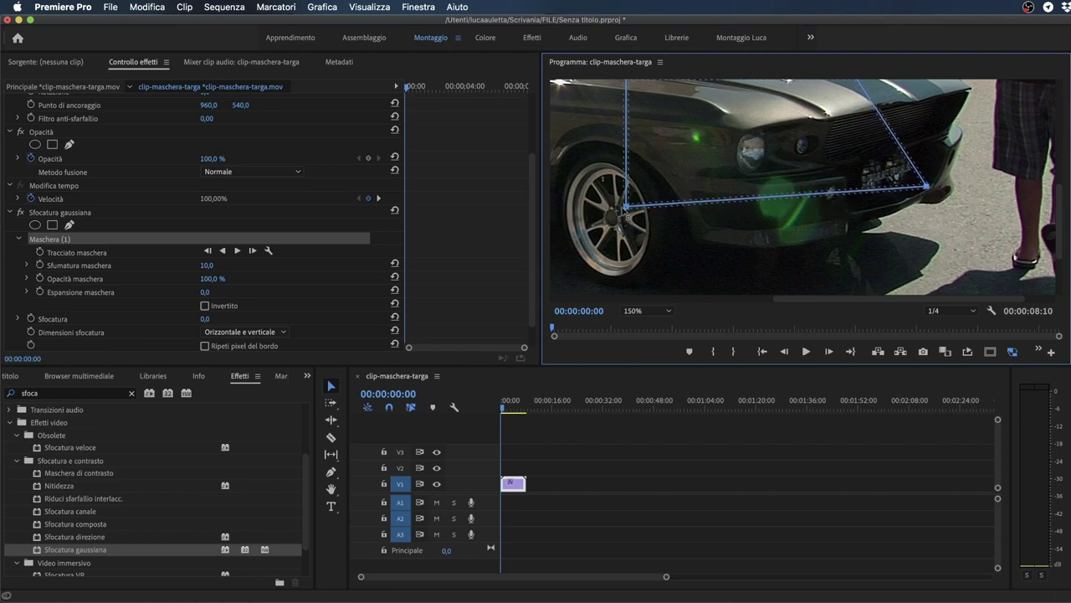
left_click_drag(626, 209, 848, 213)
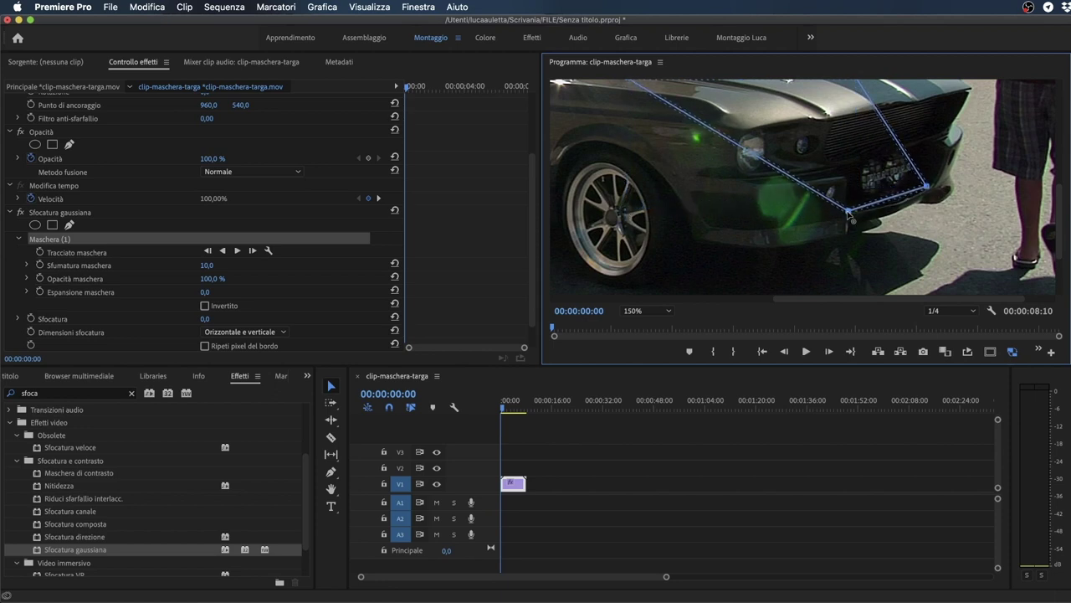
scroll(853, 176, "up", 5)
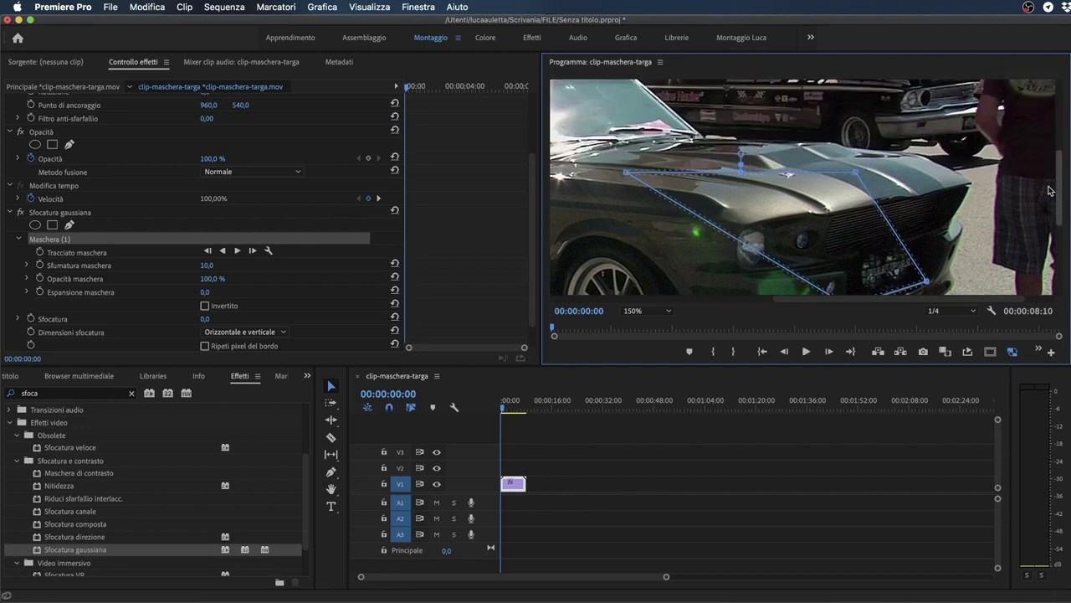
left_click_drag(857, 159, 931, 223)
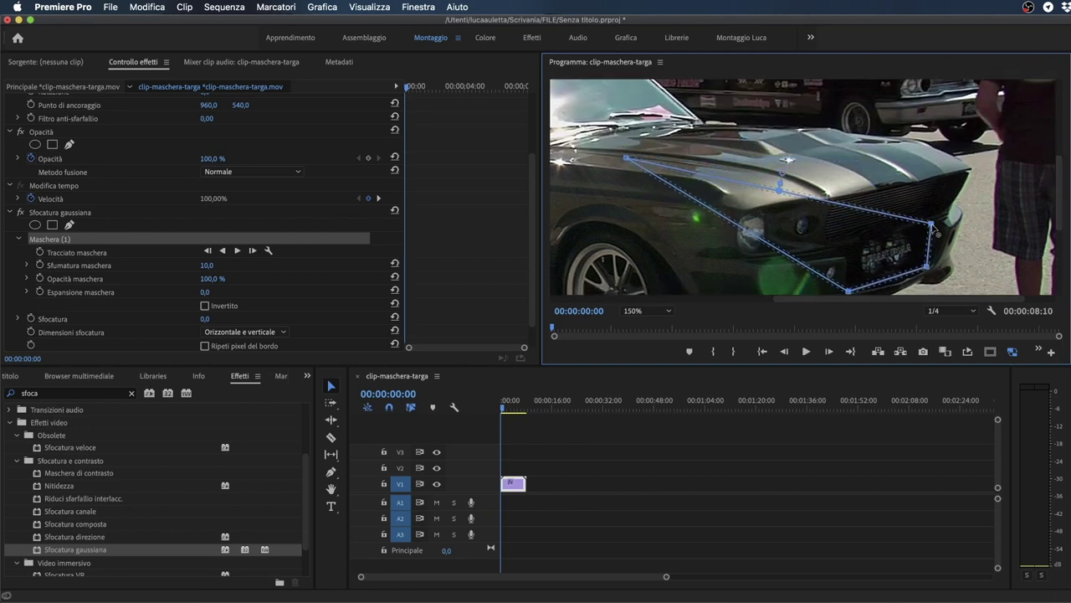
left_click_drag(626, 158, 841, 256)
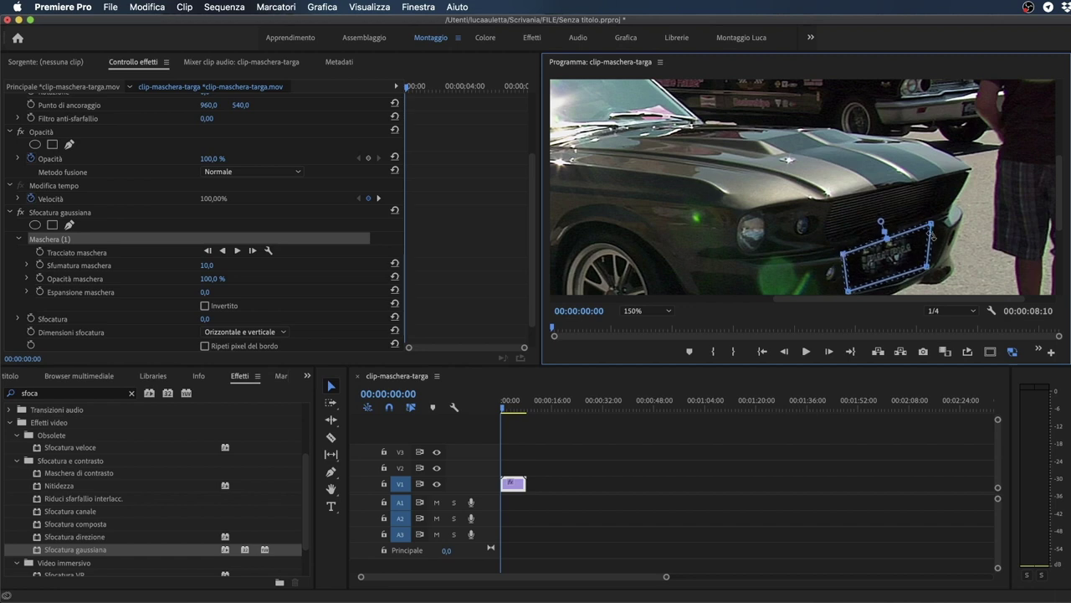
left_click_drag(932, 229, 933, 231)
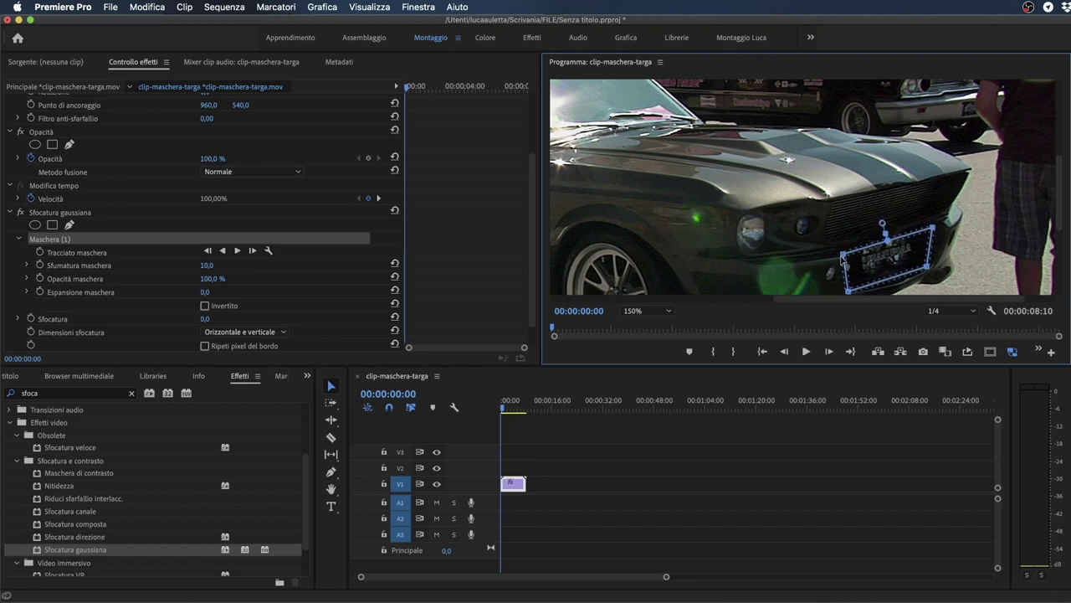
left_click_drag(1061, 215, 1057, 231)
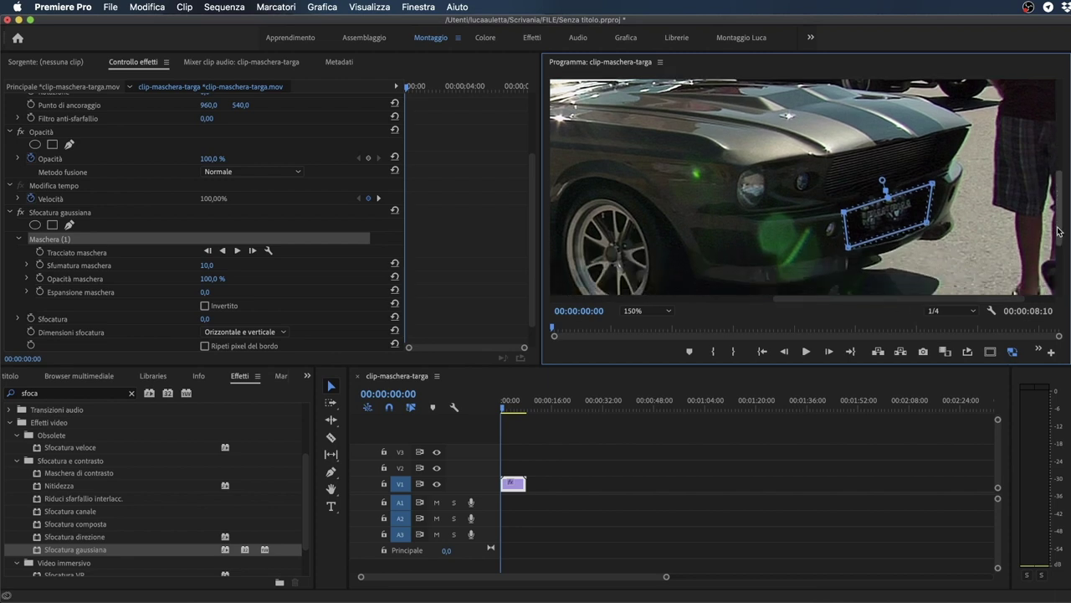
Step: Set the plate blur to 24, mask feather to 24 and mask expansion to 14
left_click(202, 325)
left_click_drag(204, 319, 224, 319)
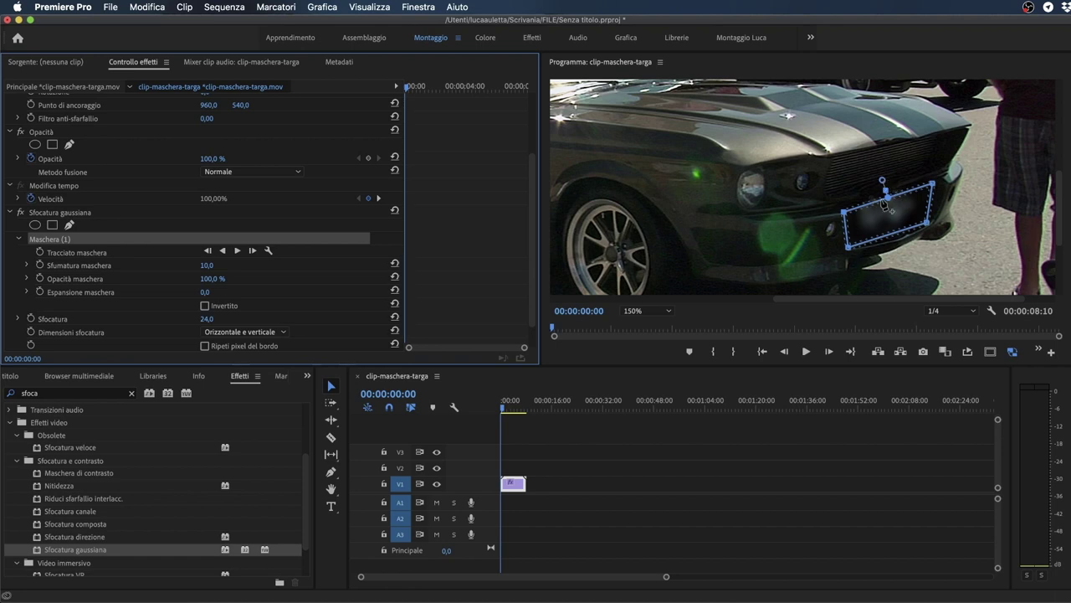
mouse_move(883, 181)
left_mouse_down()
mouse_move(876, 162)
mouse_move(880, 174)
left_mouse_up()
left_click(205, 264)
type("18")
key("Return")
mouse_move(205, 292)
left_mouse_down()
mouse_move(231, 292)
mouse_move(202, 278)
mouse_move(219, 279)
left_mouse_up()
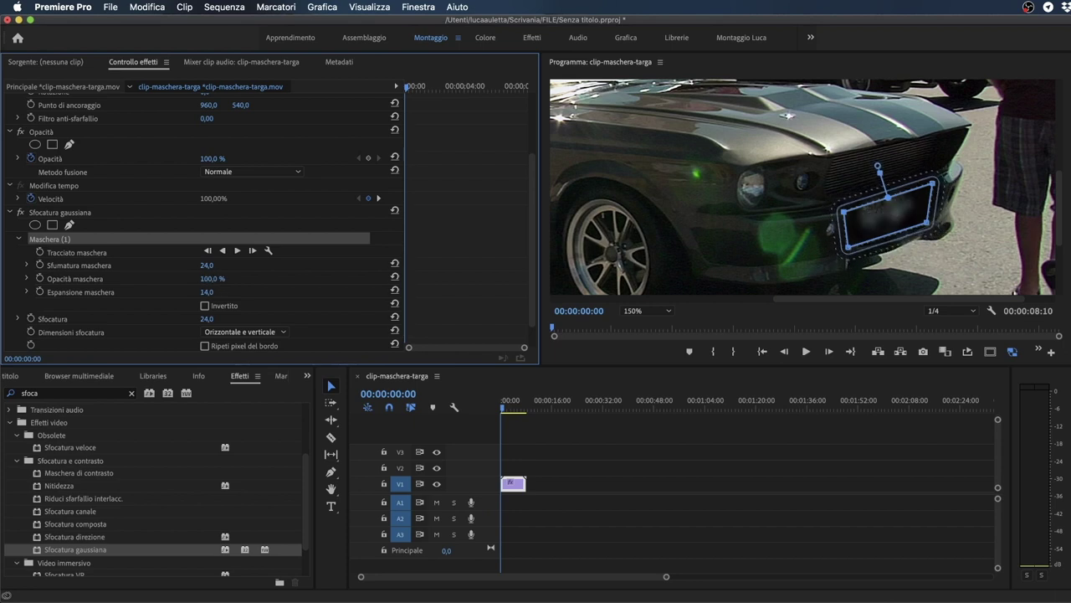
Step: Stop playback at 00:00:00:00 and enable the Tracciato maschera stopwatch
key("space")
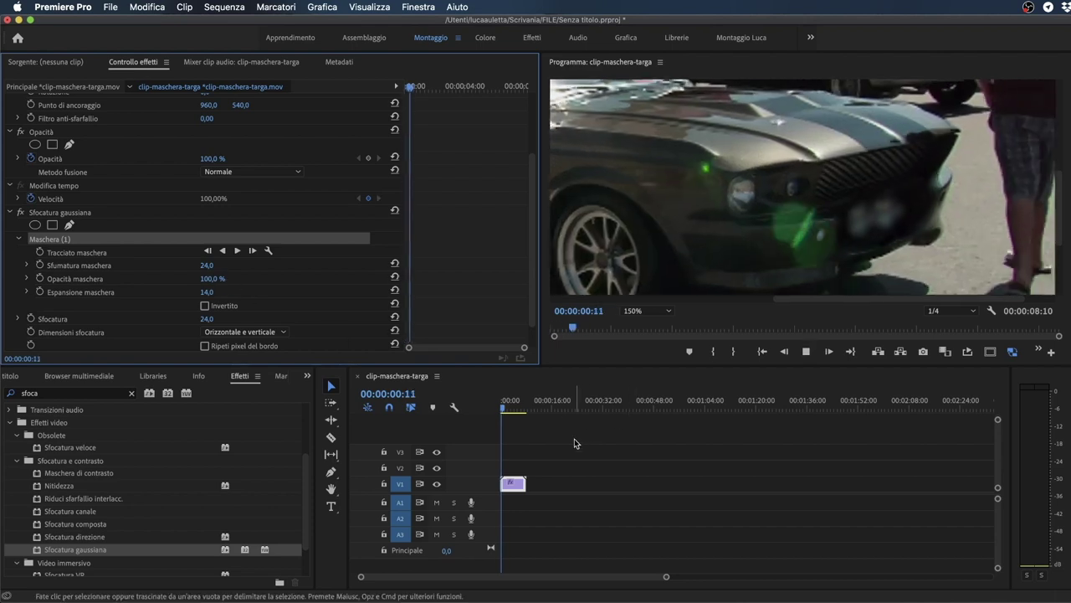
key("space")
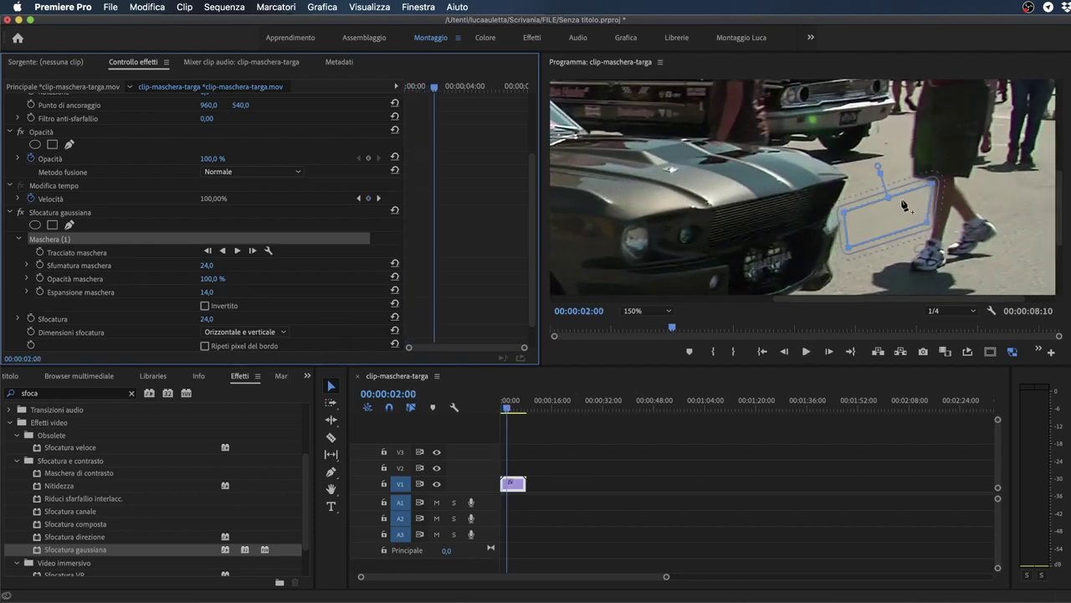
left_click_drag(507, 409, 492, 412)
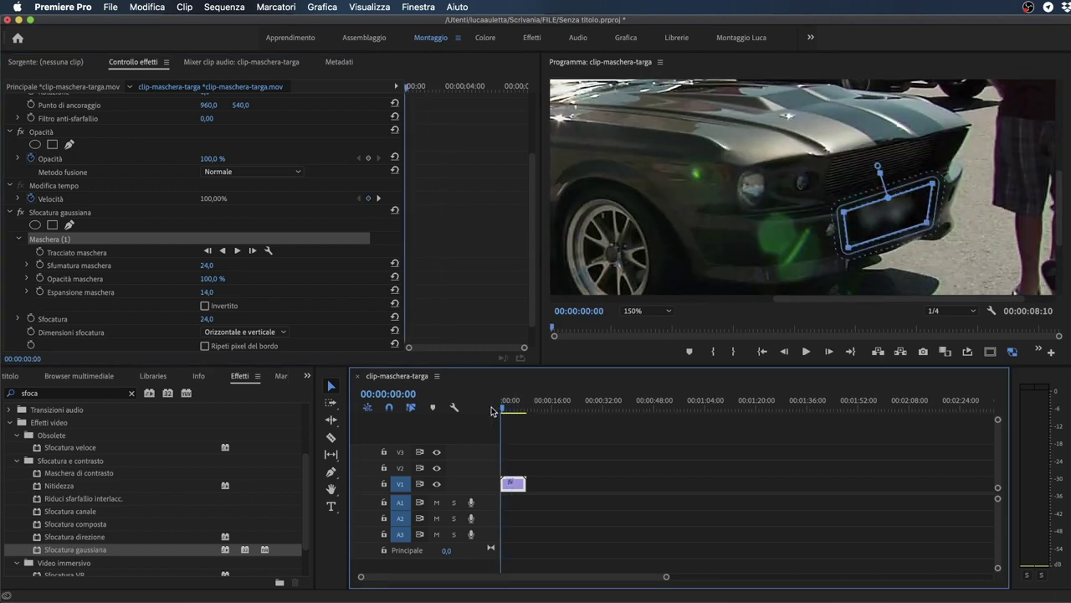
left_click(39, 252)
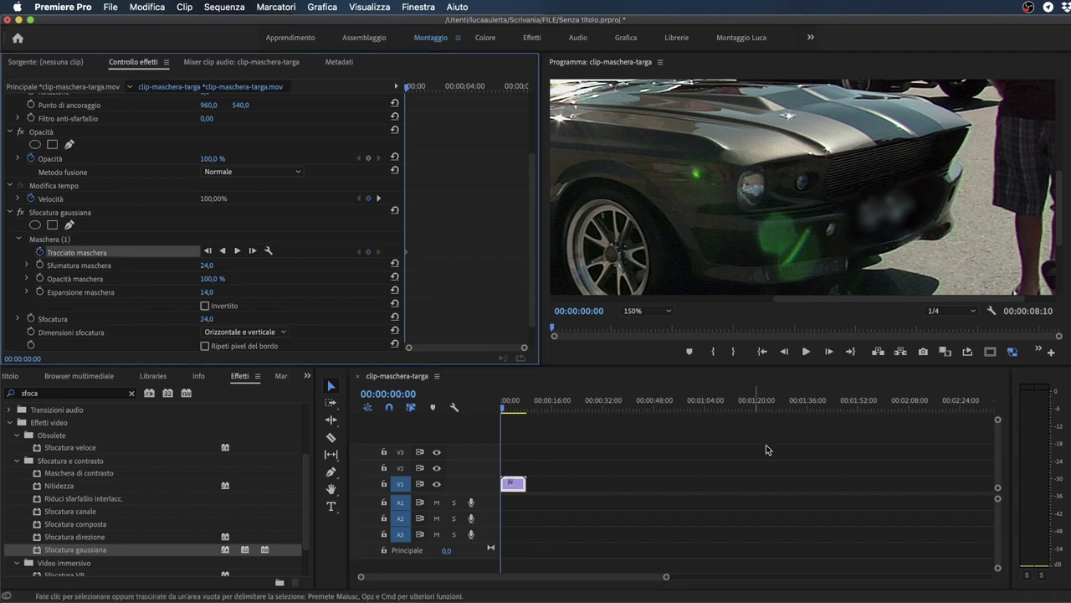
Step: Select Maschera (1) to show the plate outline, then return to the first frame
left_click_drag(511, 404, 514, 405)
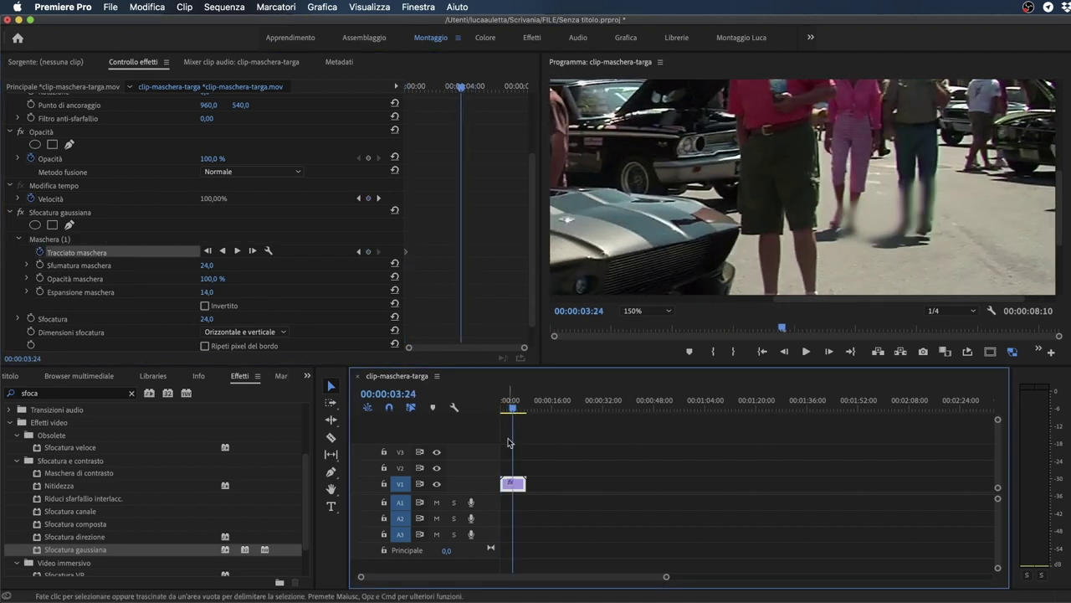
left_click(121, 238)
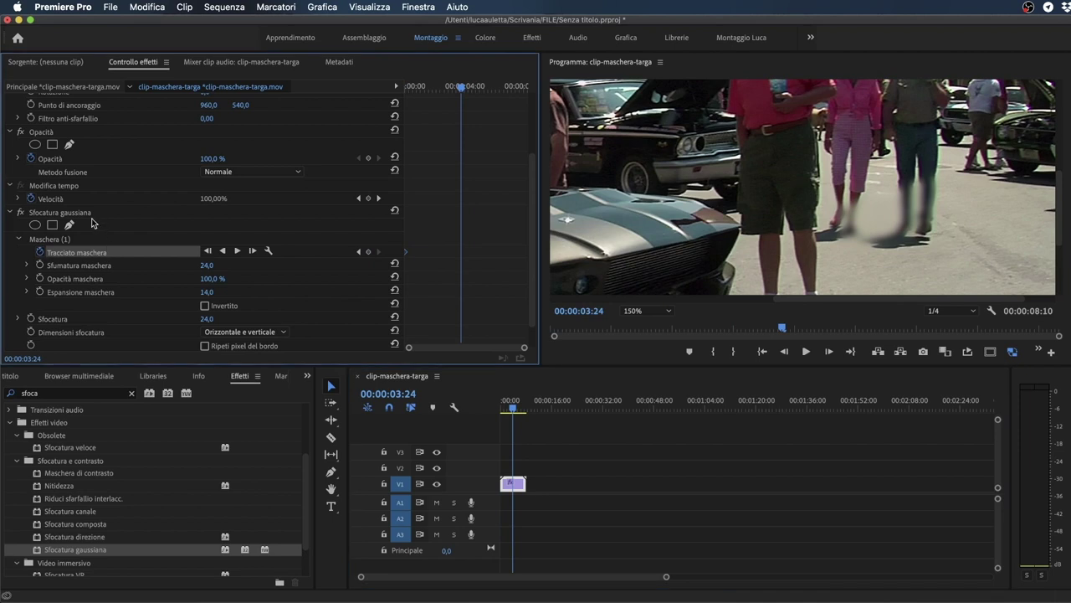
left_click(61, 240)
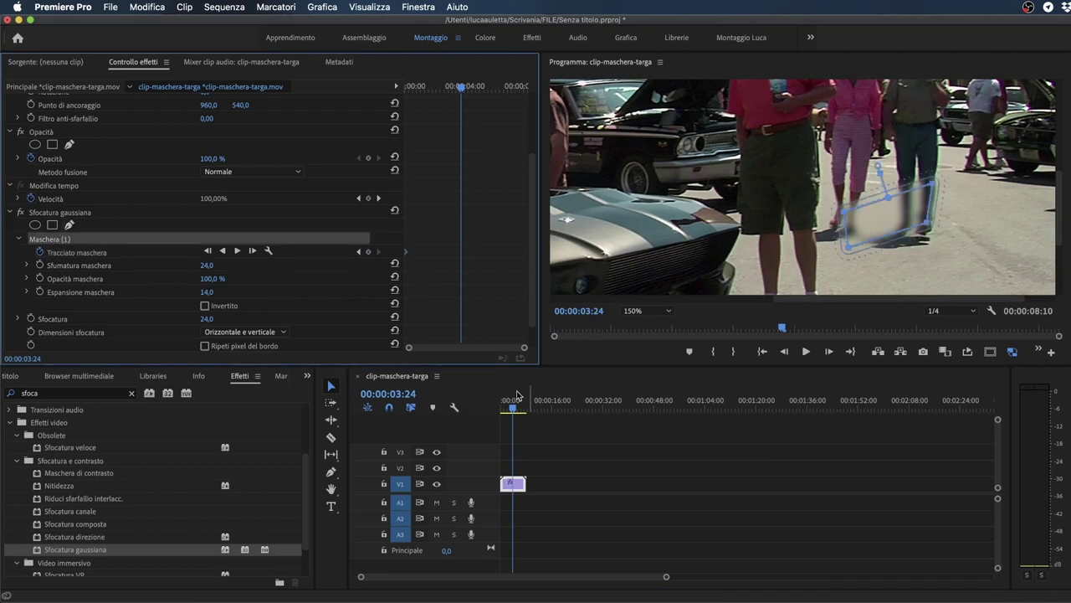
left_click_drag(513, 407, 456, 404)
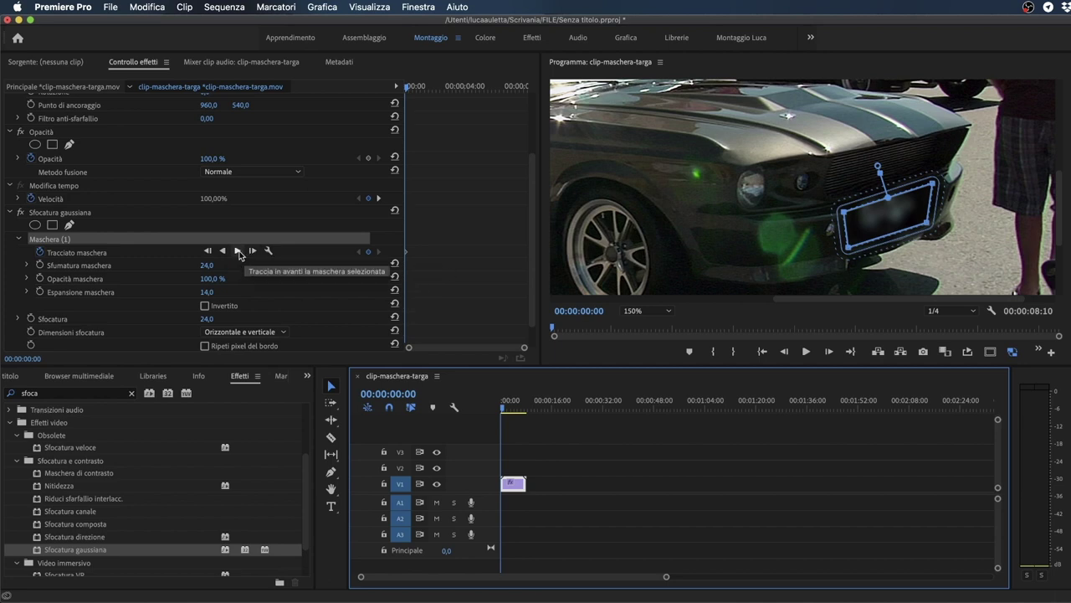
Step: Track the plate mask forward, then deselect the clip to preview the blur without its outline
left_click(239, 252)
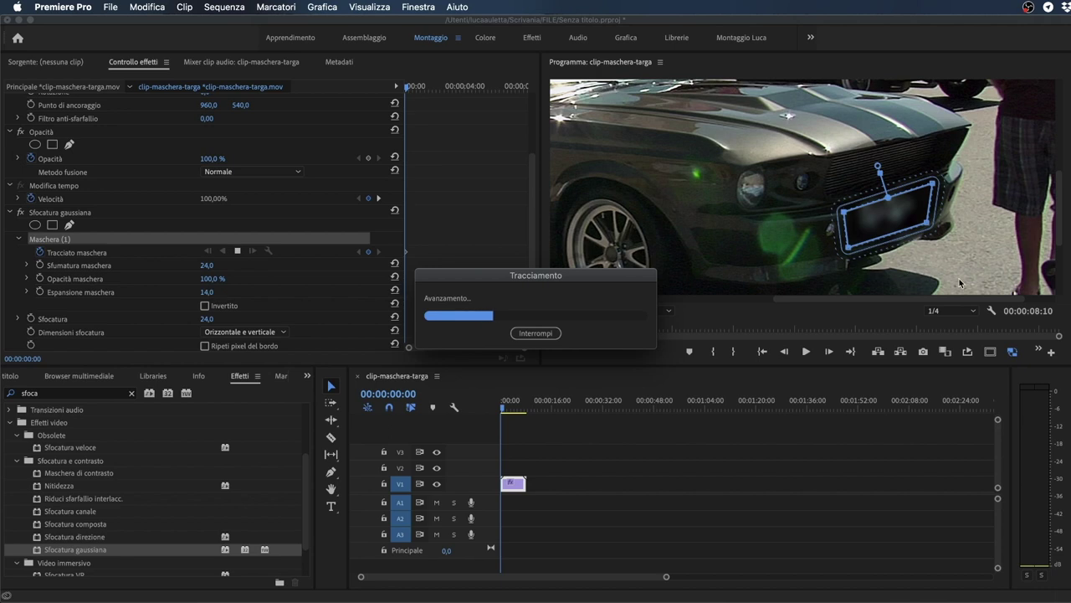
left_click_drag(1059, 188, 1059, 237)
left_click_drag(892, 299, 832, 301)
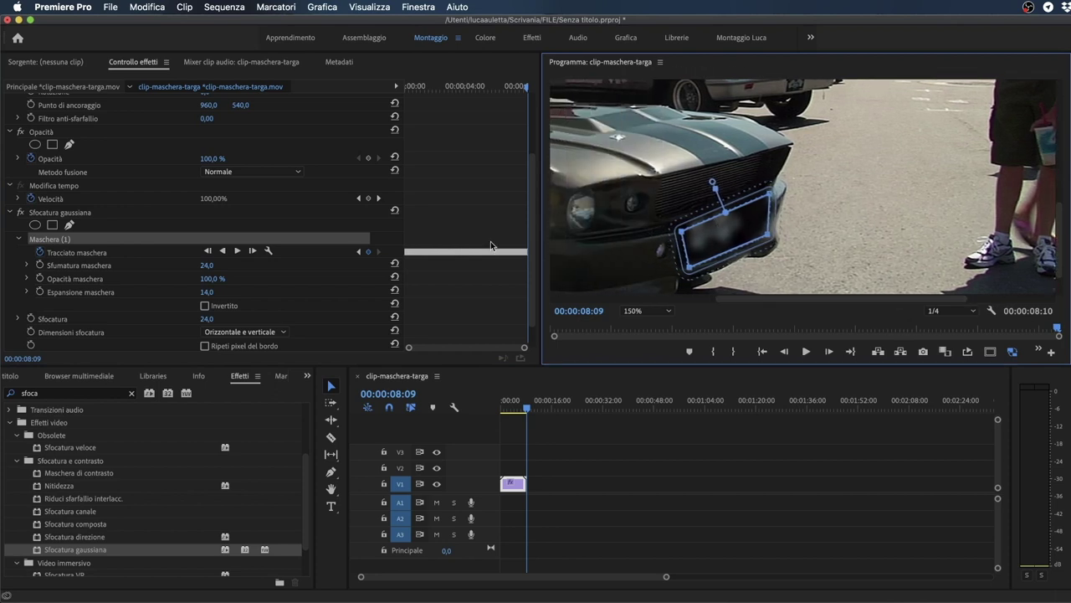
left_click(562, 488)
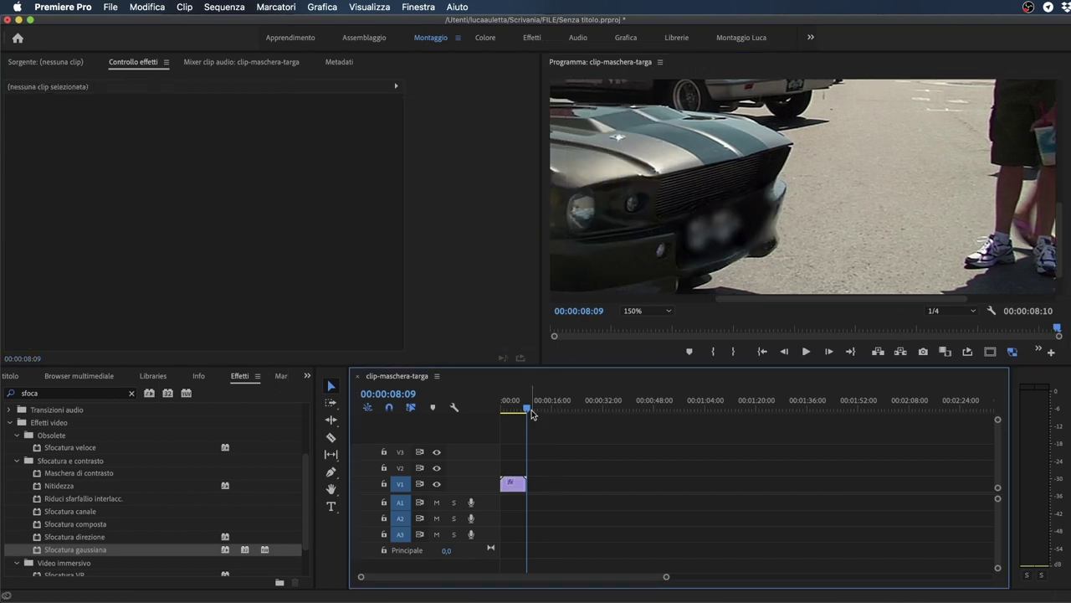
Step: Set the Program monitor zoom to Adatta and select the car clip on V1
left_click_drag(526, 409, 508, 411)
left_click(646, 311)
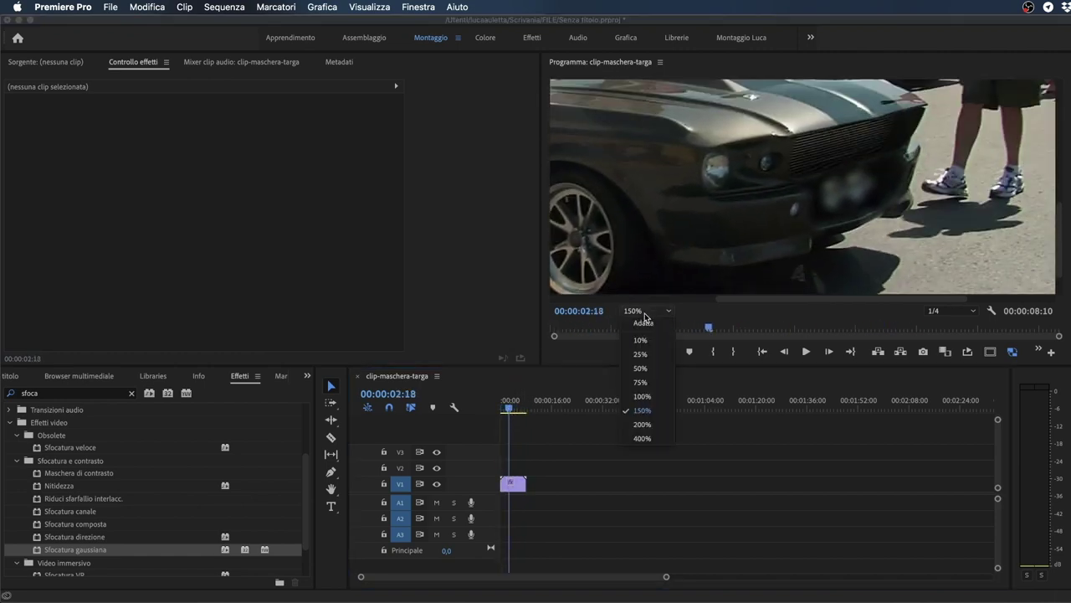
left_click(644, 323)
left_click(503, 411)
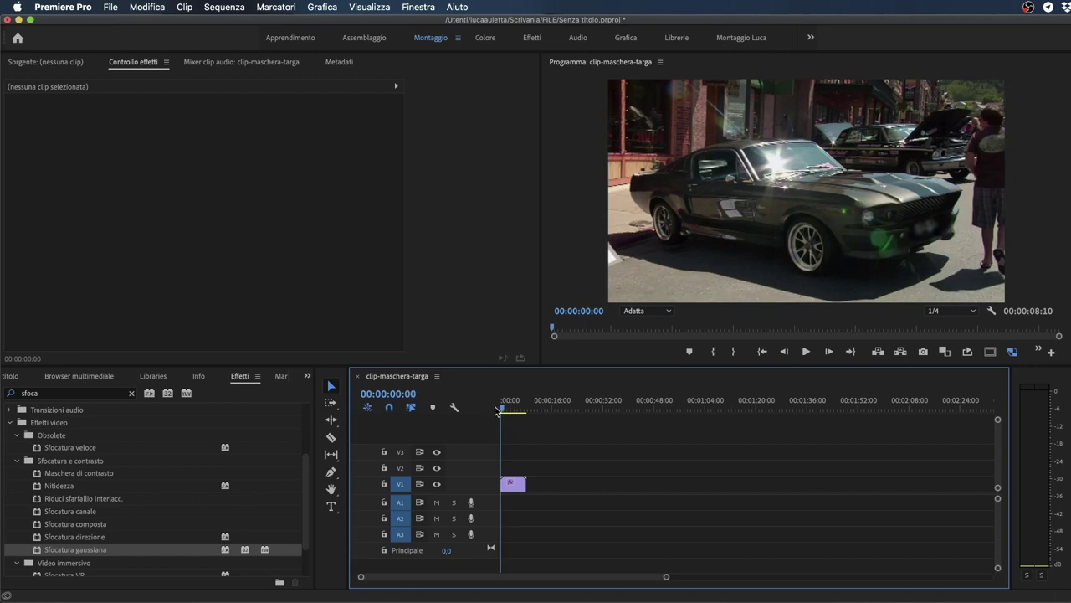
left_click(513, 484)
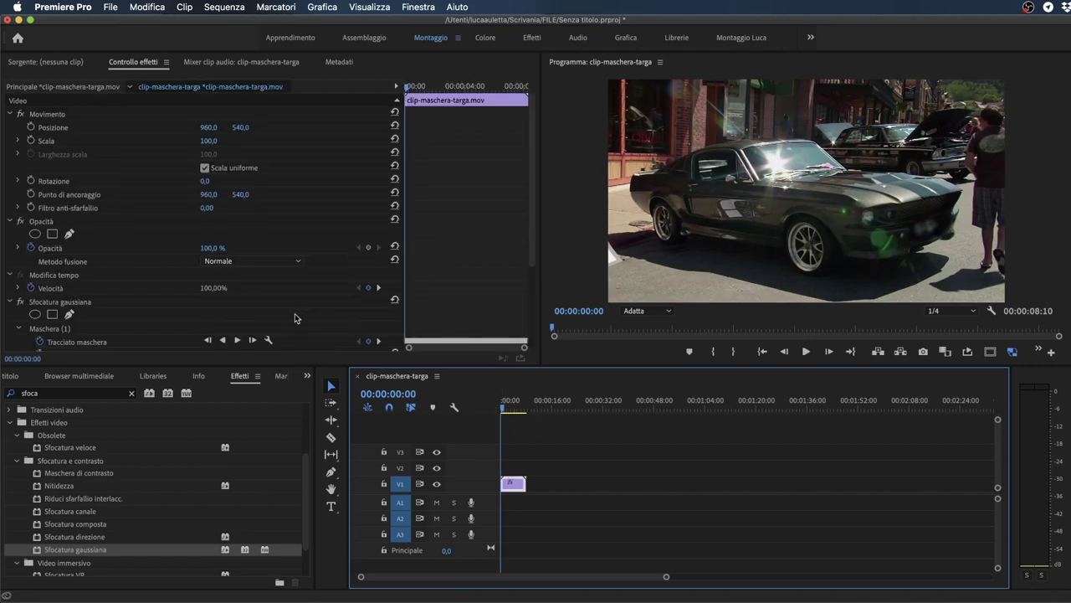
Step: In Effect Controls, set Sfocatura to 30 and Sfumatura maschera to 20
scroll(297, 314, "down", 1)
scroll(289, 311, "down", 1)
left_click(205, 323)
type("30")
key("Return")
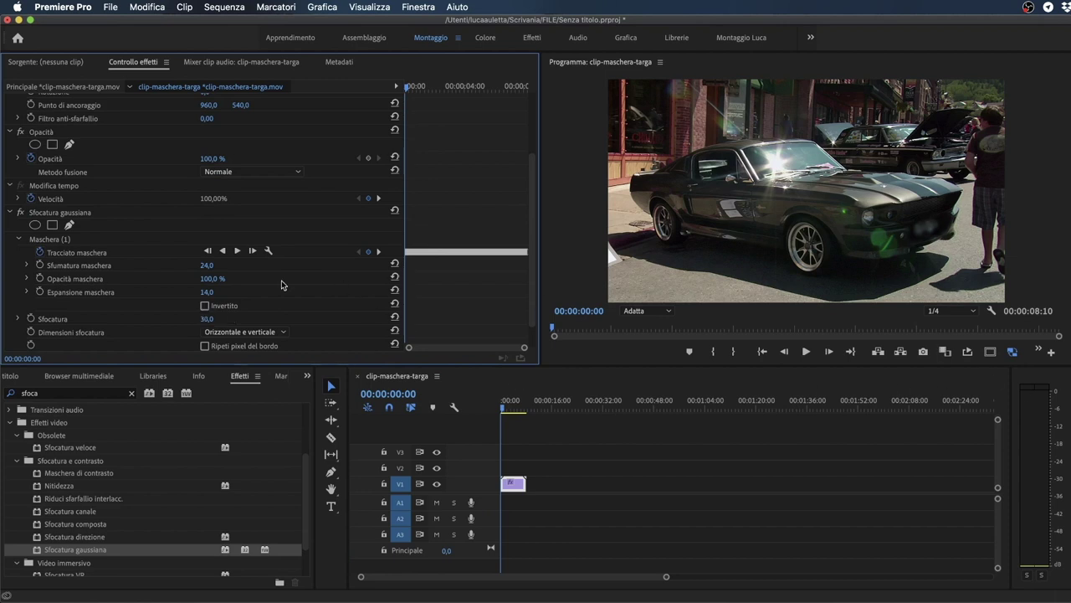
left_click(205, 266)
type("20")
key("Return")
Step: Lift clip-fusione.mov from V1 onto V2 and slide it to 00:00:00:00
key("space")
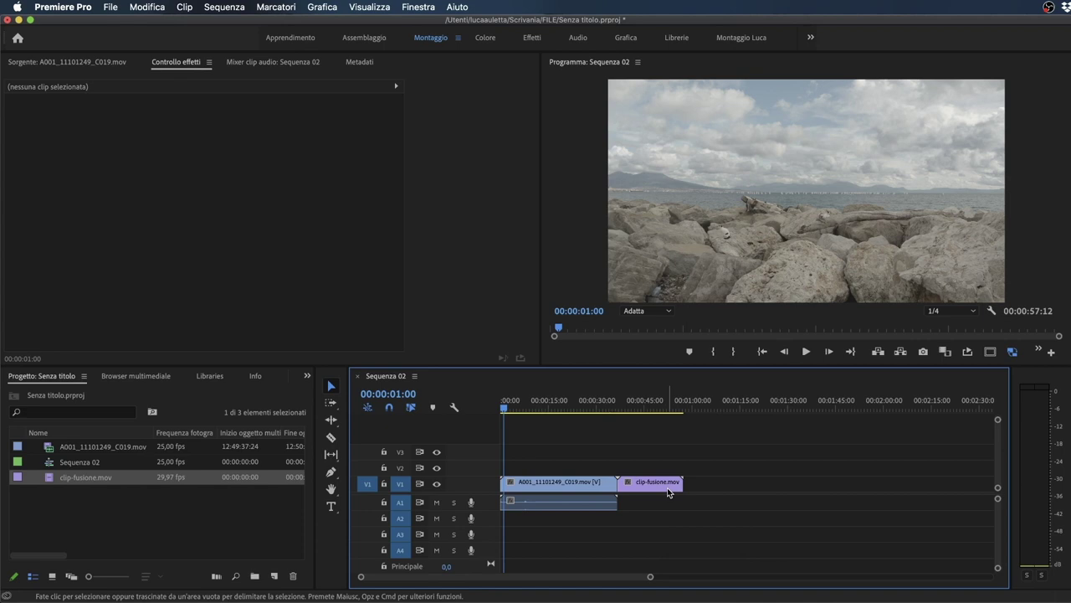
left_click_drag(667, 485, 665, 467)
left_click_drag(541, 410, 645, 407)
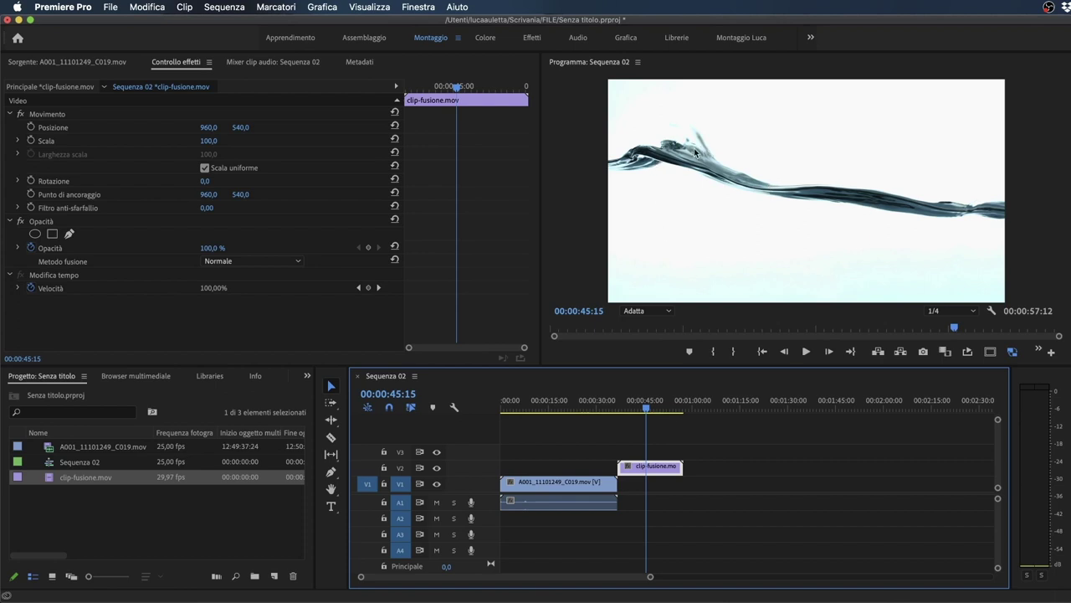
mouse_move(646, 407)
left_mouse_down()
mouse_move(667, 411)
mouse_move(656, 410)
left_mouse_up()
left_click_drag(656, 466, 540, 469)
left_click_drag(556, 408, 549, 407)
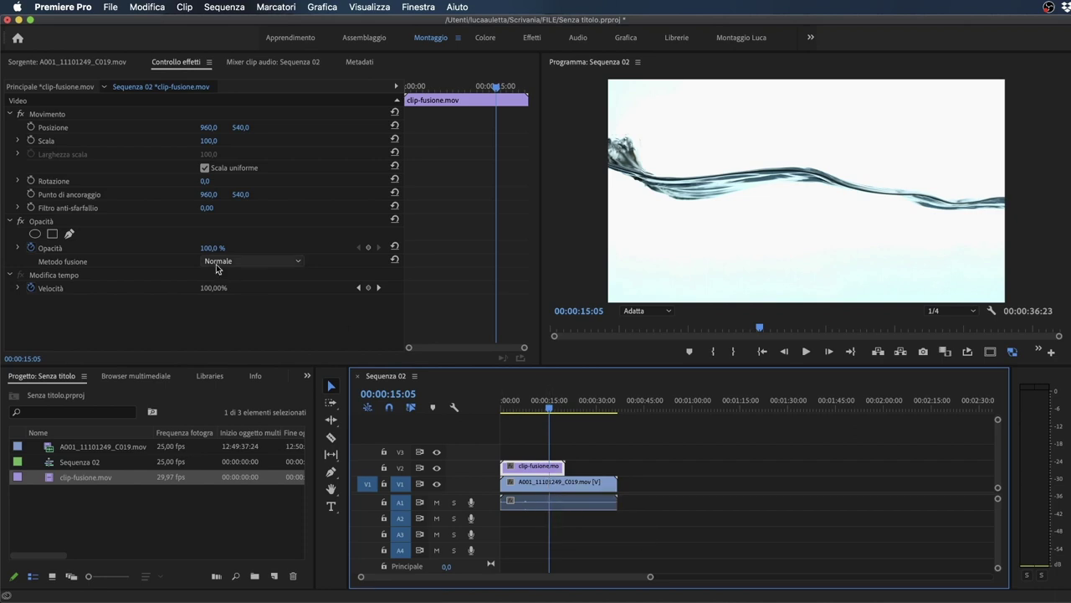
Step: Set the water clip's Opacità blend mode to Moltiplica after trying Scurisci, and mute track A1
left_click(51, 222)
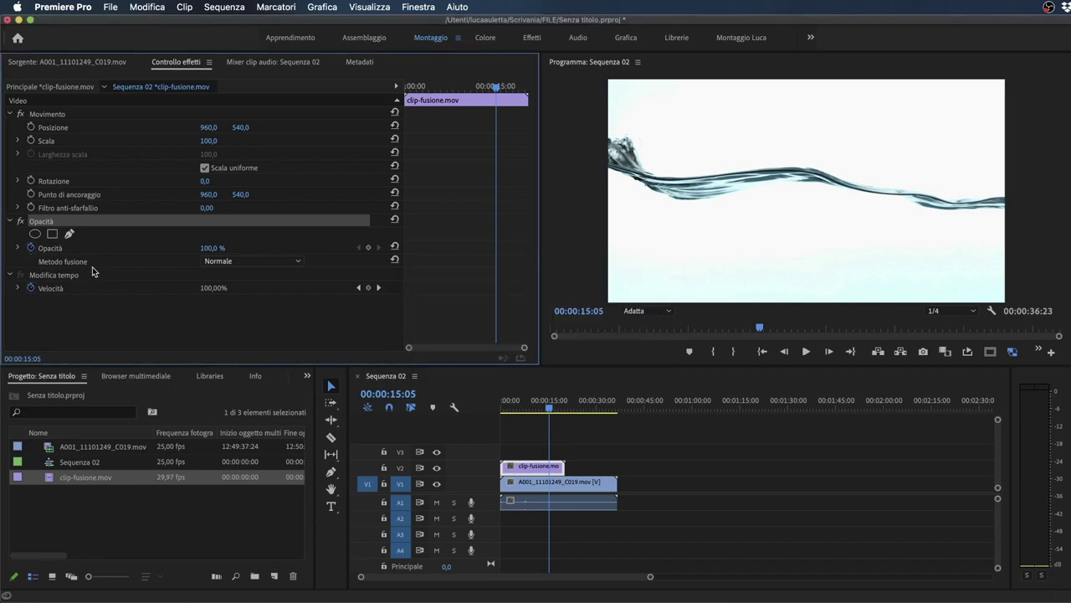
left_click(257, 261)
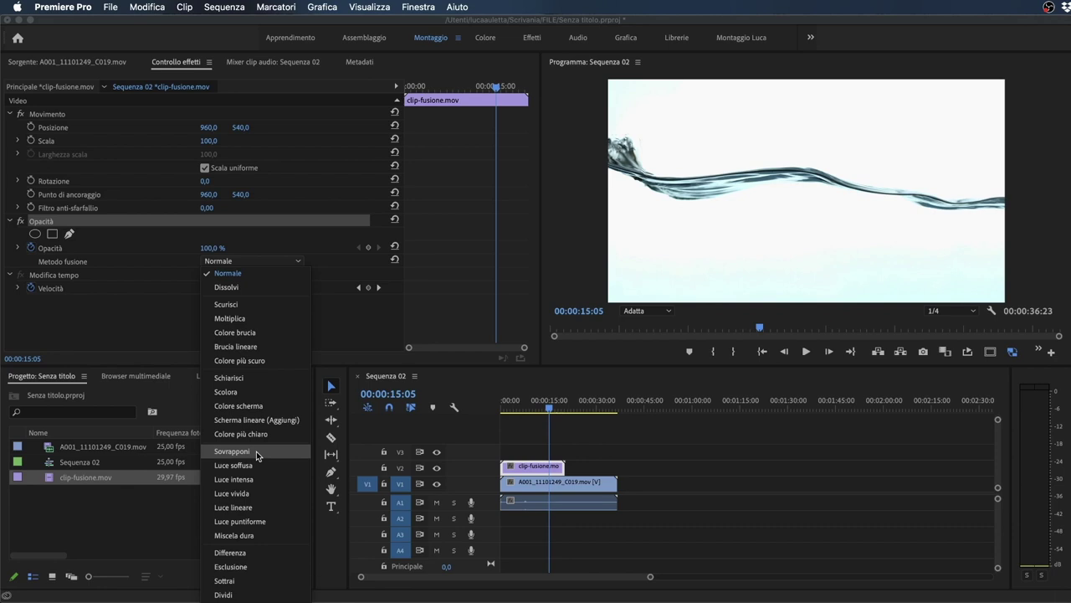
left_click(257, 302)
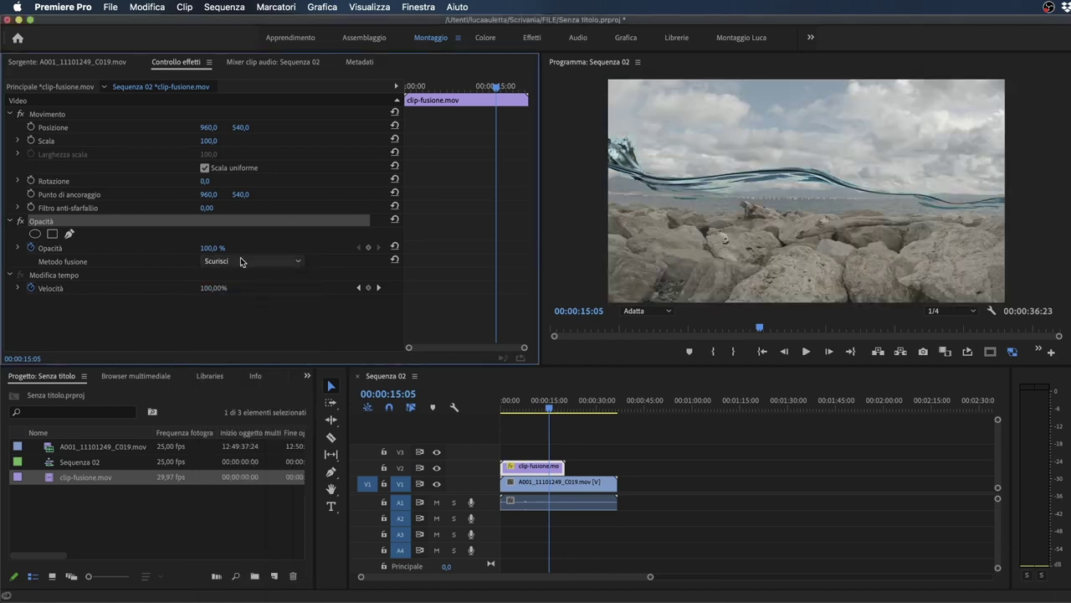
left_click(241, 261)
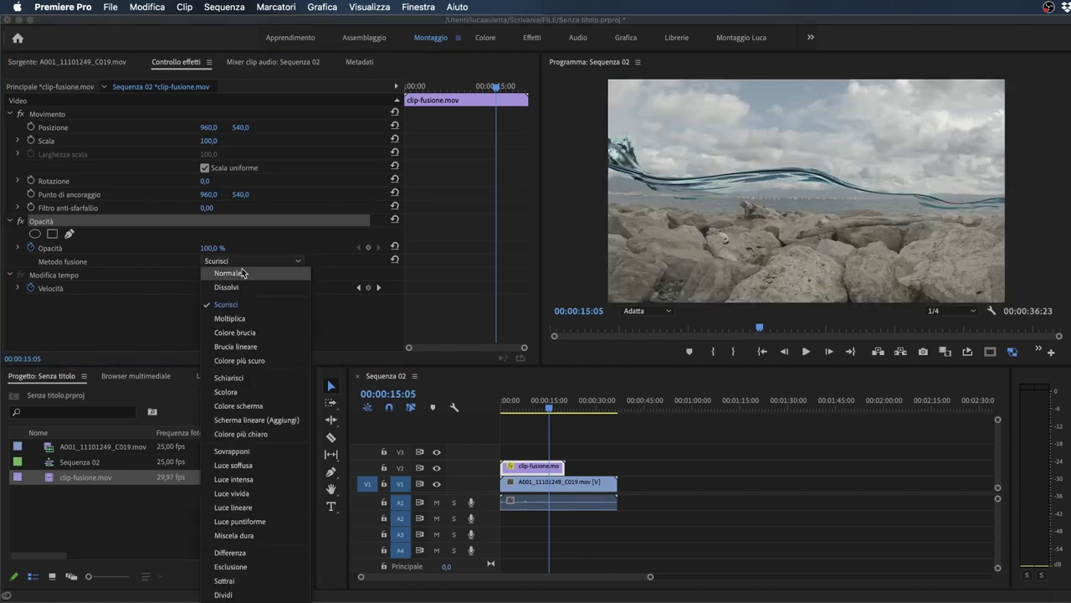
left_click(228, 318)
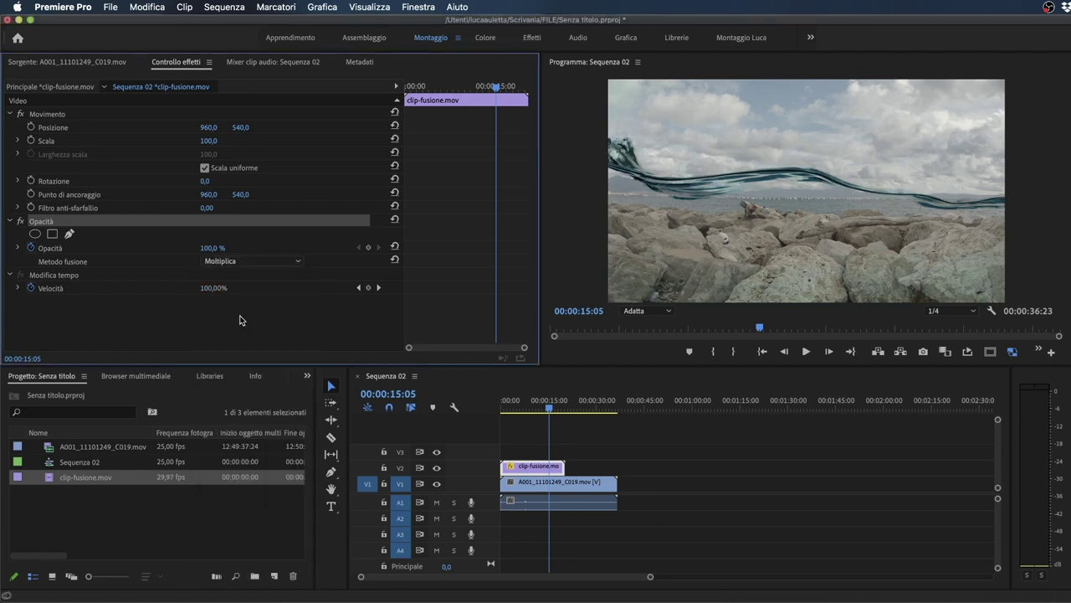
left_click(248, 261)
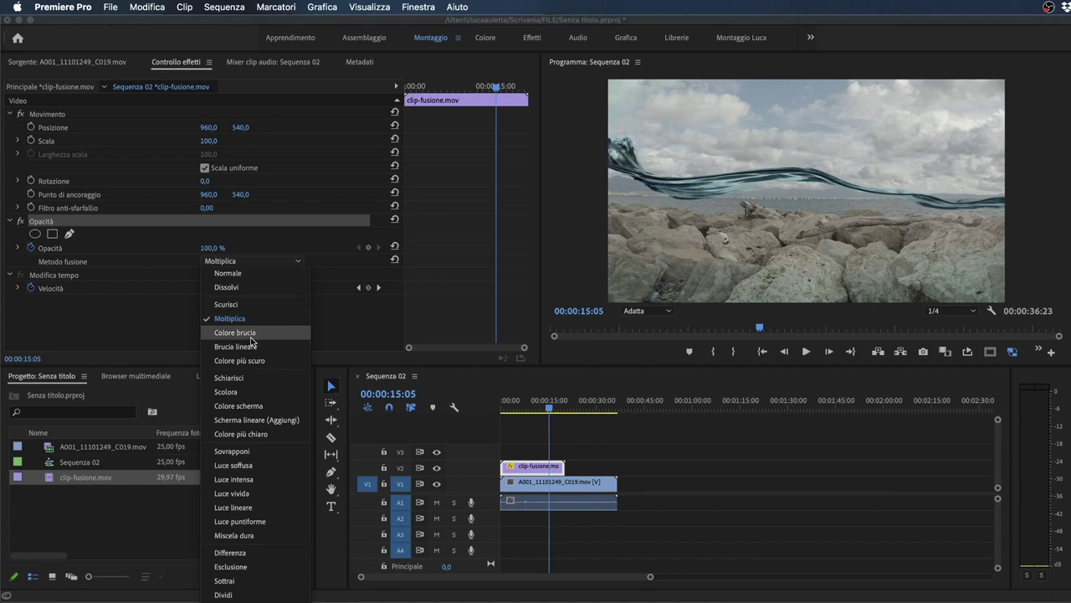
left_click(436, 509)
left_click(437, 507)
left_click_drag(549, 407, 502, 406)
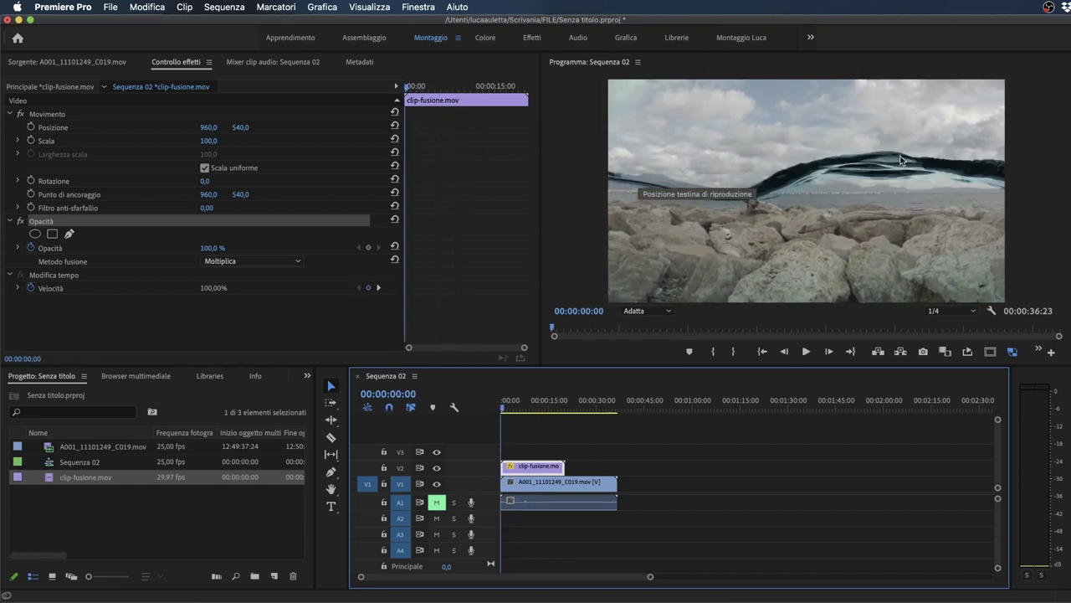
Step: At 00:00:08:05, cycle the blend mode through Colore brucia and Brucia lineare to Colore più scuro
left_click(510, 408)
left_click_drag(510, 408, 527, 409)
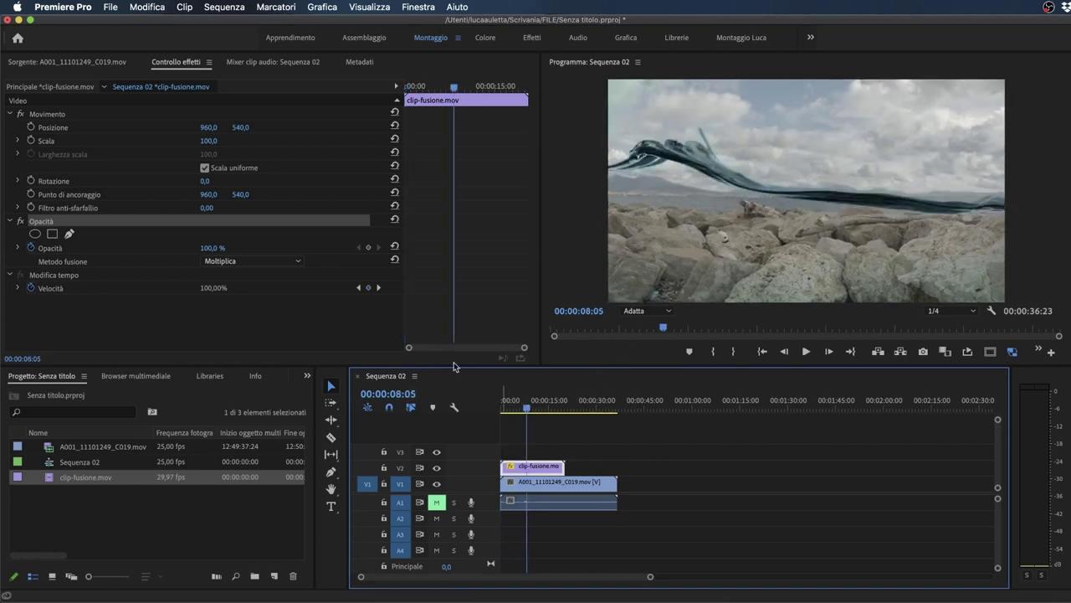
left_click(250, 261)
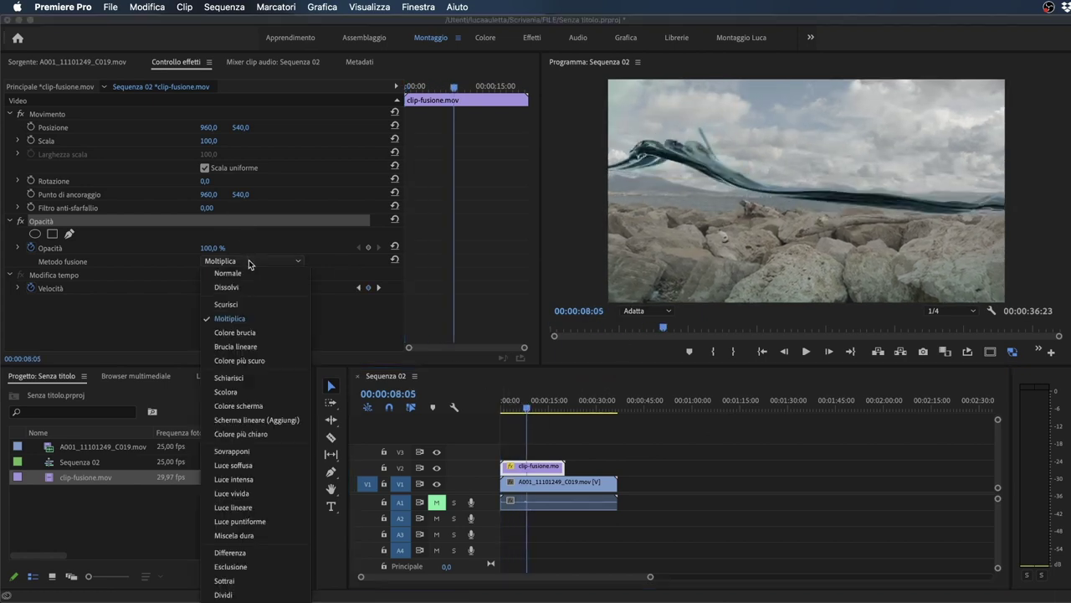
left_click(251, 334)
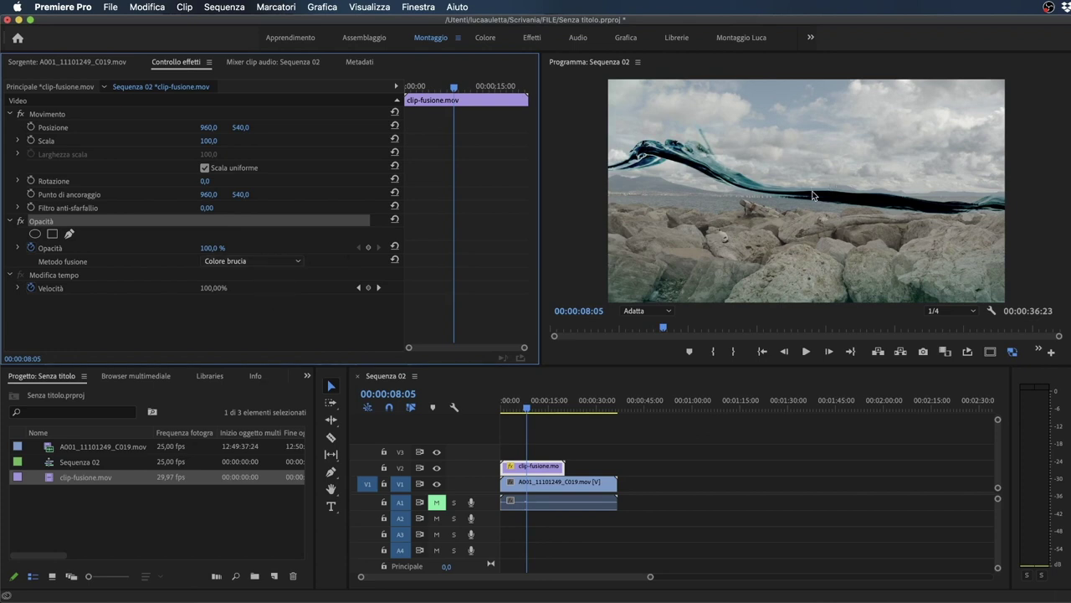
left_click(222, 260)
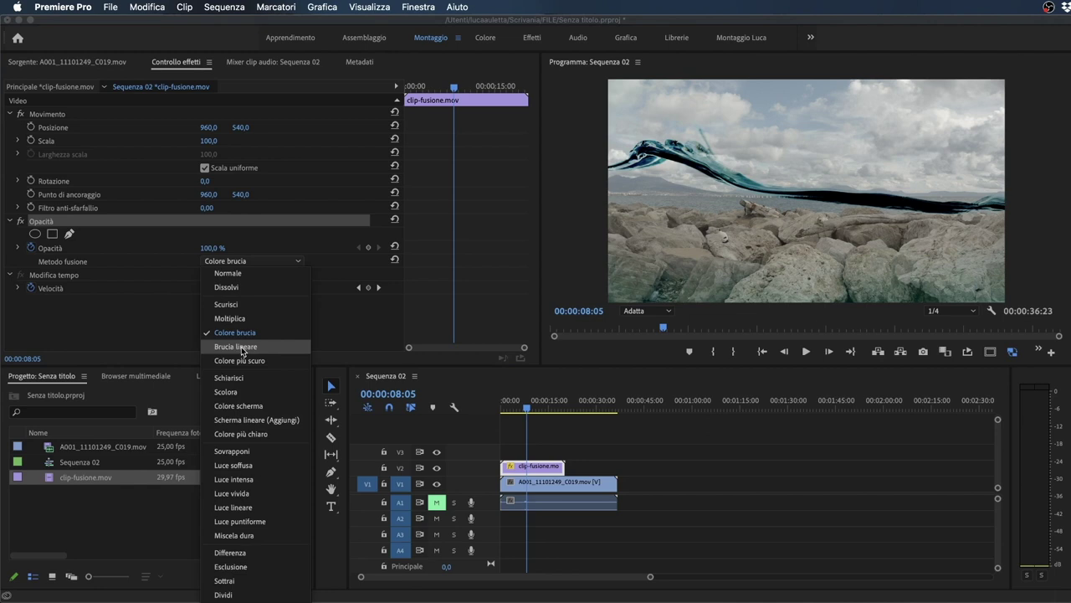
left_click(242, 350)
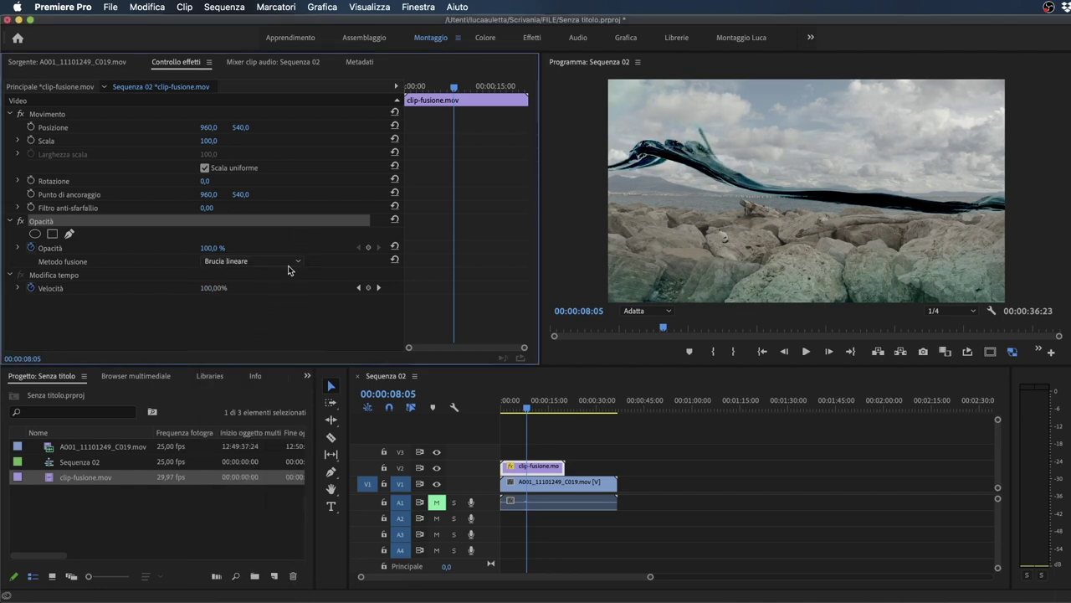
left_click(289, 265)
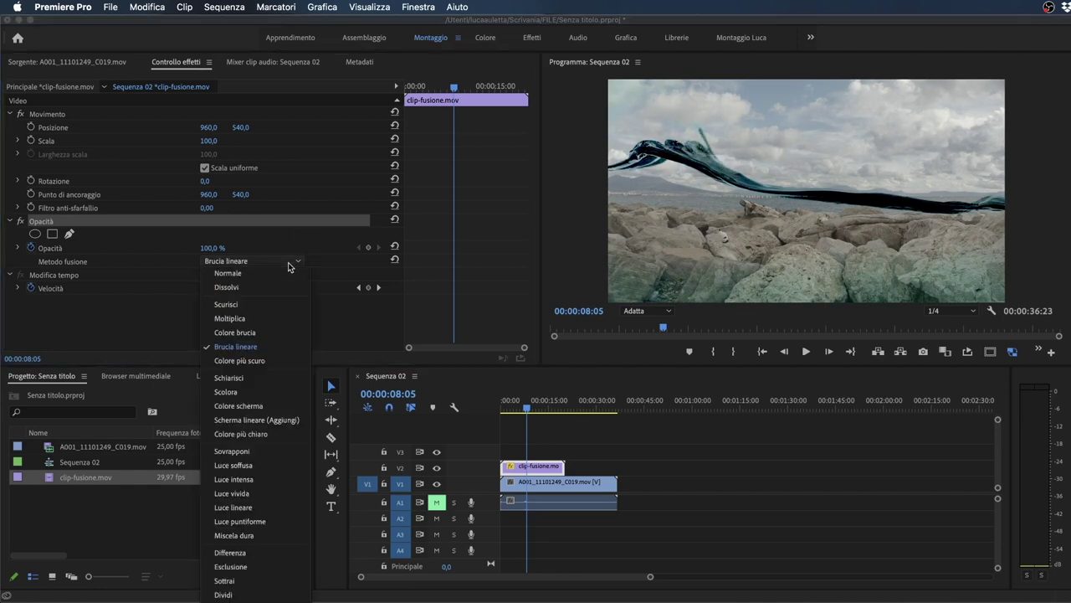
left_click(285, 362)
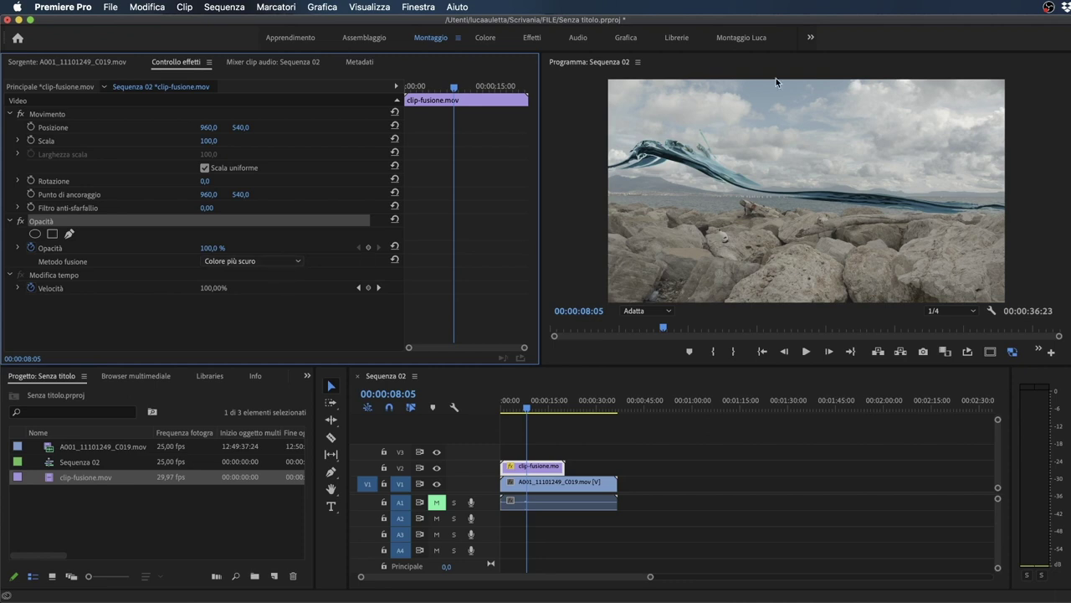
Step: Try the Schiarisci, Scolora, Colore schermo and Schermo lineare (Aggiungi) blend modes on the water clip
left_click(261, 261)
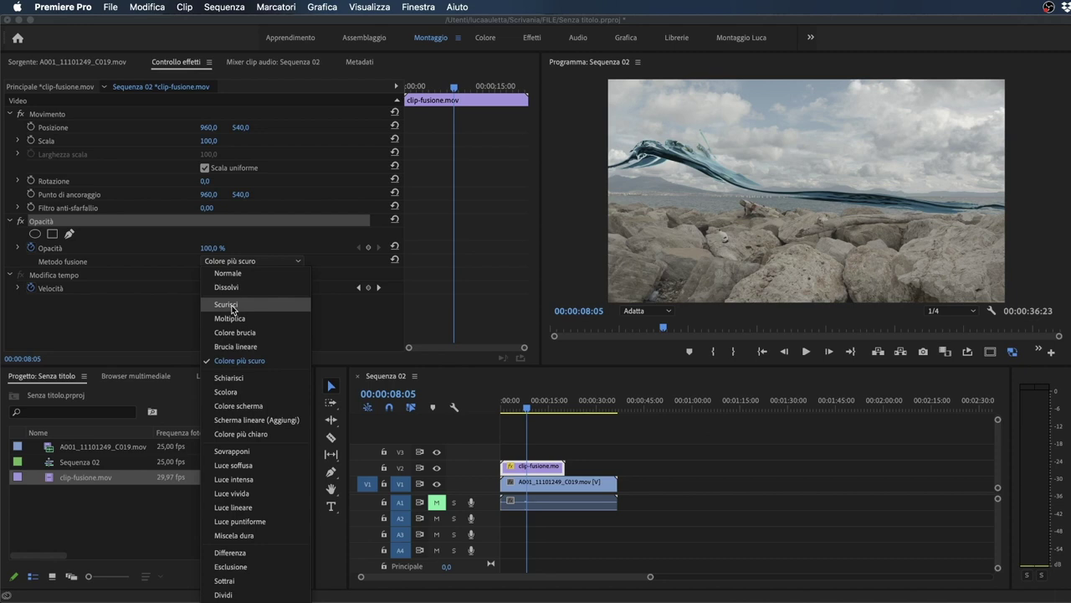
left_click(239, 378)
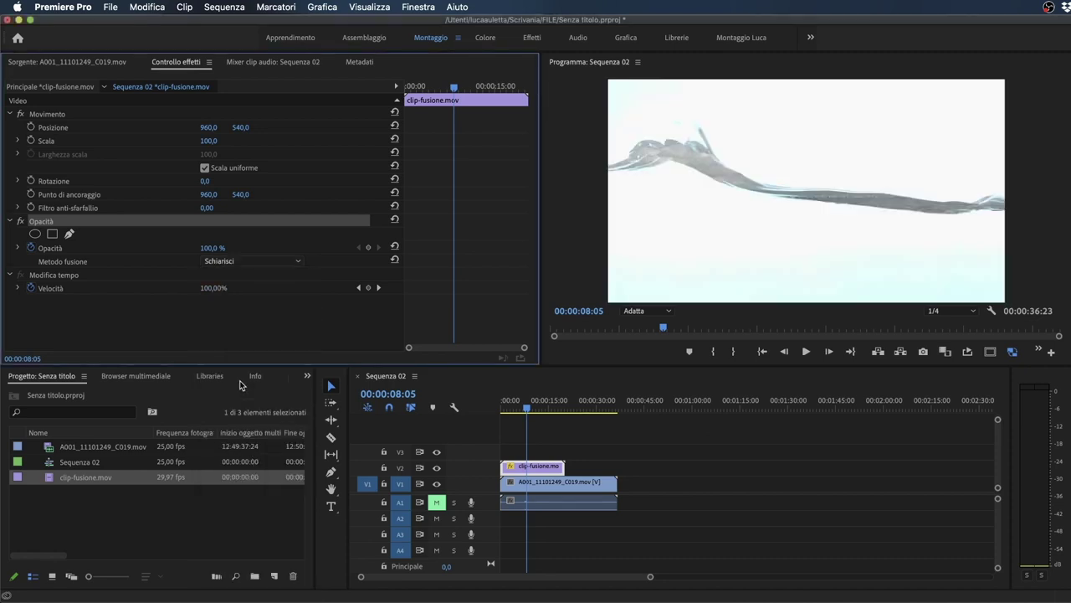
left_click(271, 260)
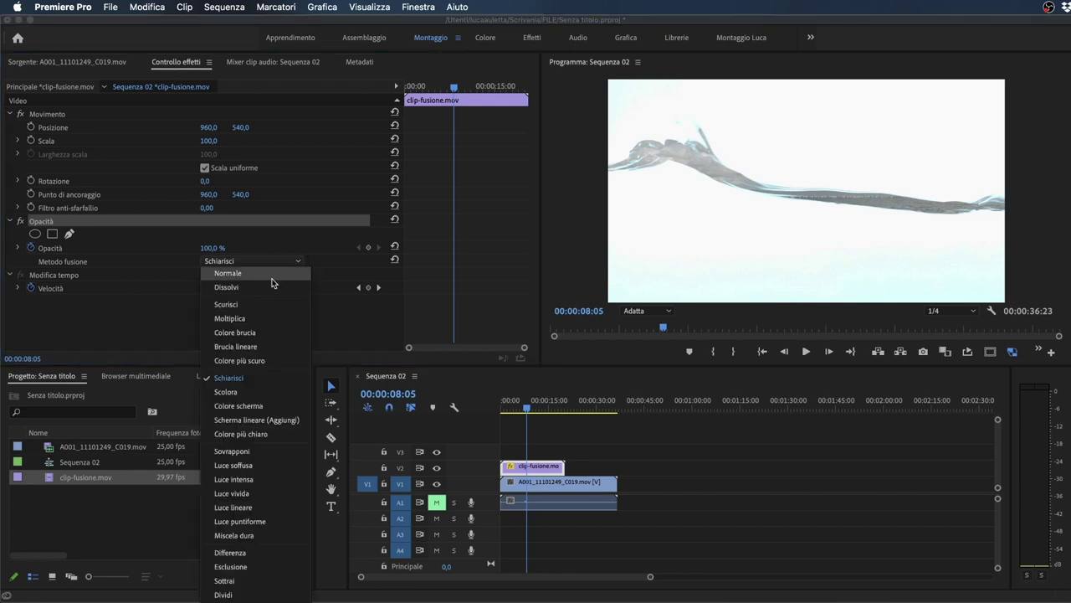
left_click(274, 395)
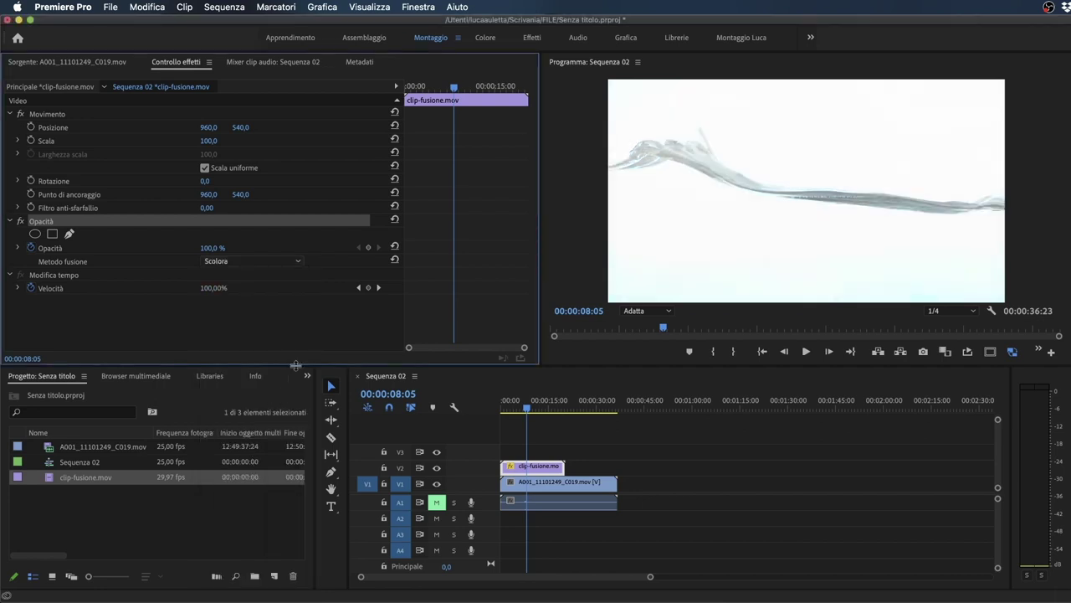
left_click(283, 260)
left_click(293, 407)
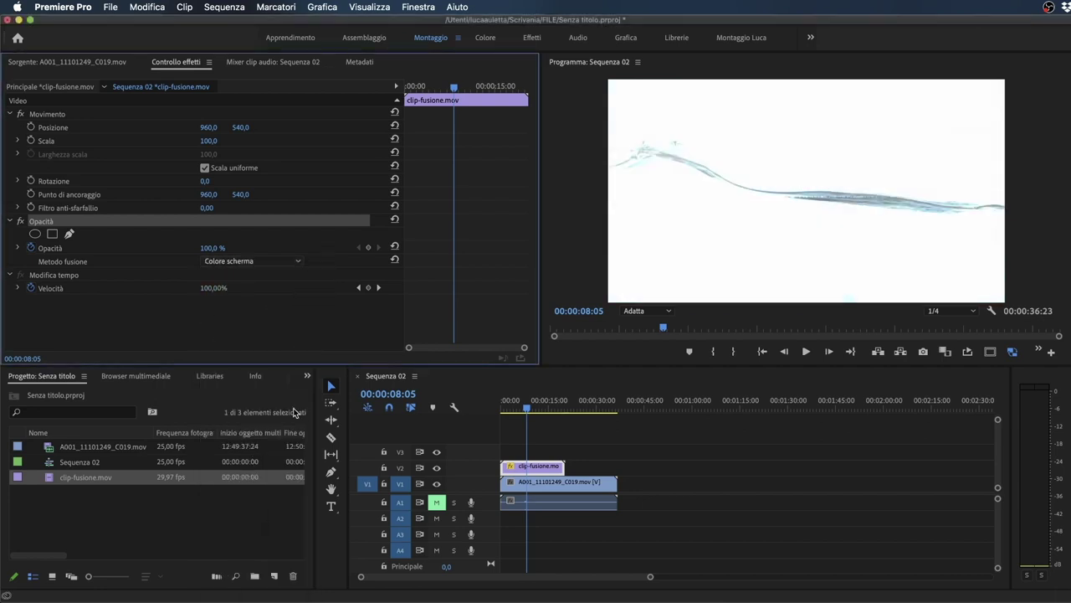
left_click(282, 261)
left_click(278, 407)
Step: Try Esclusione, Miscela dura and Luce soffusa, then switch to the Colore workspace
left_click(293, 260)
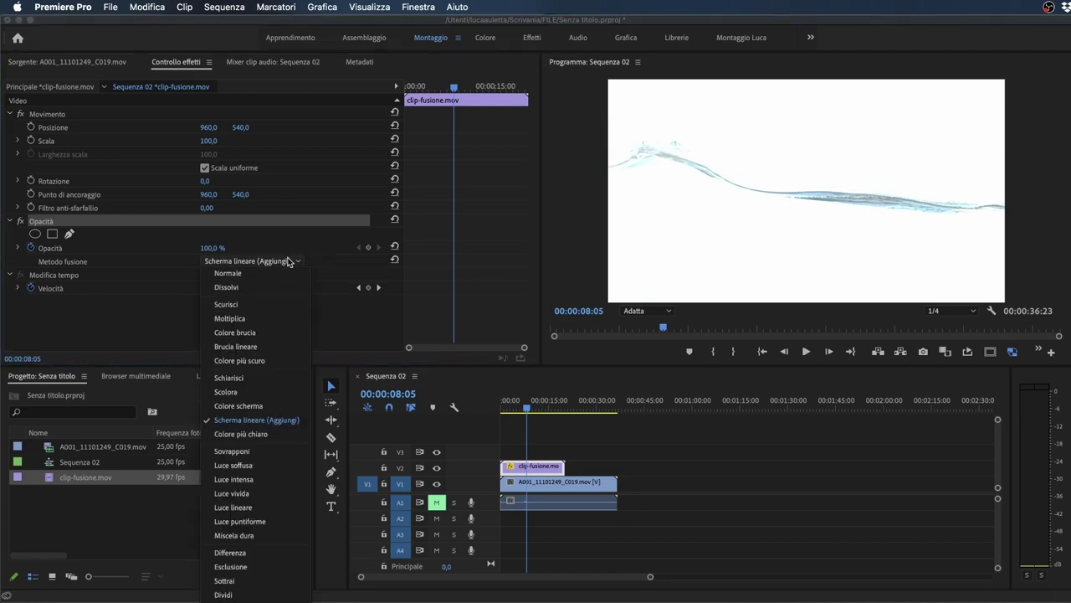
left_click(297, 569)
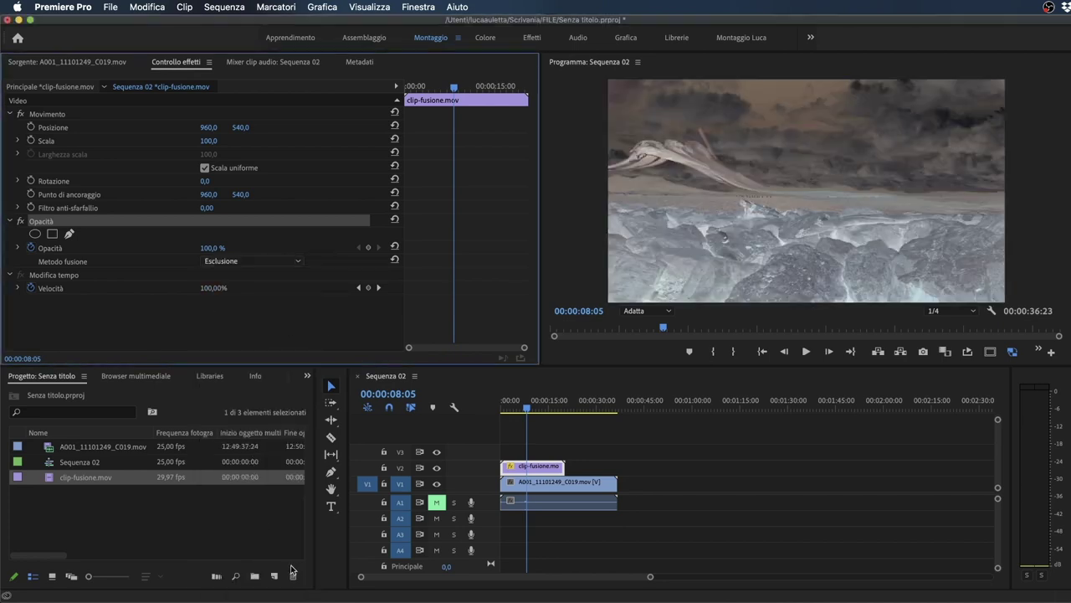
left_click(256, 261)
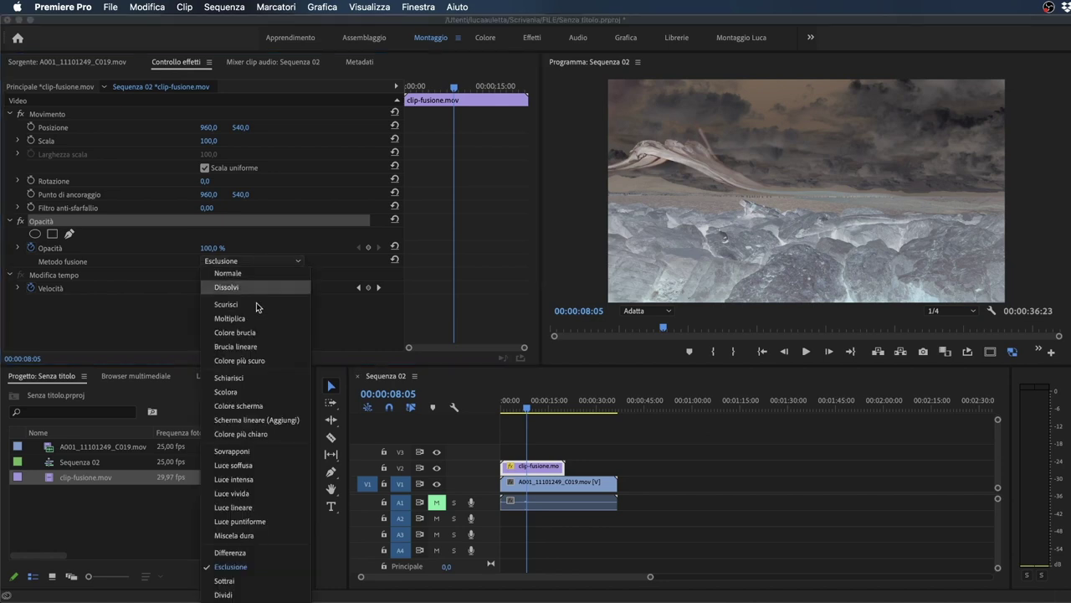
left_click(264, 537)
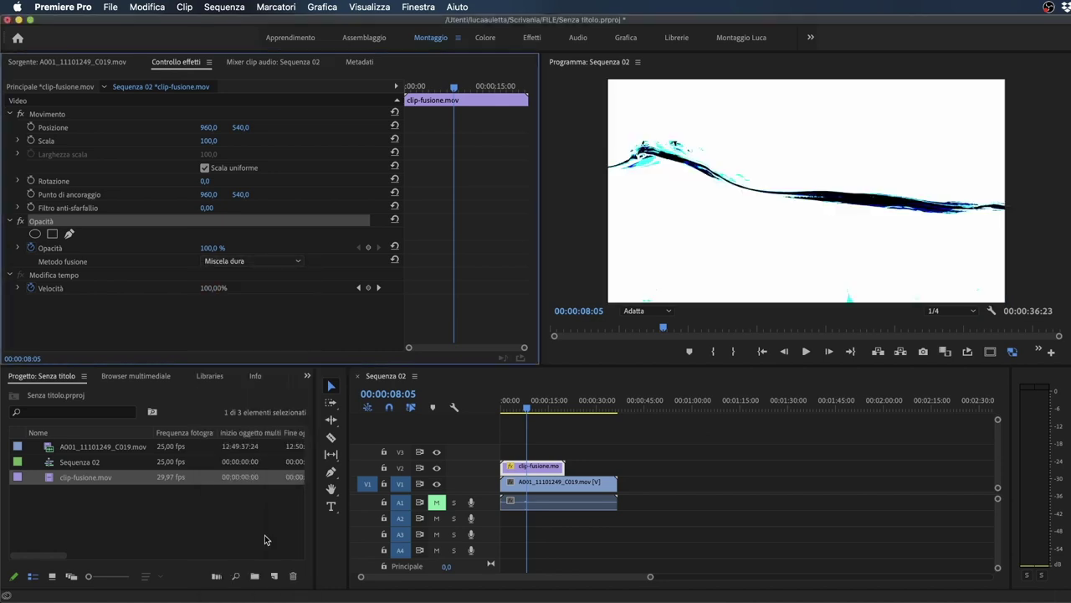
left_click(295, 262)
left_click(283, 466)
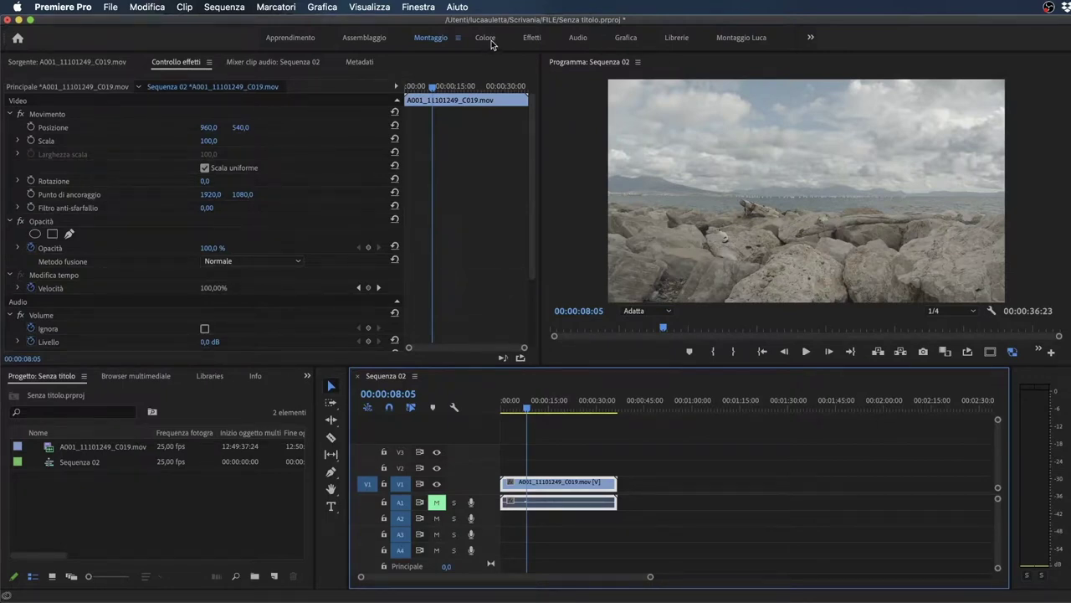
left_click(485, 38)
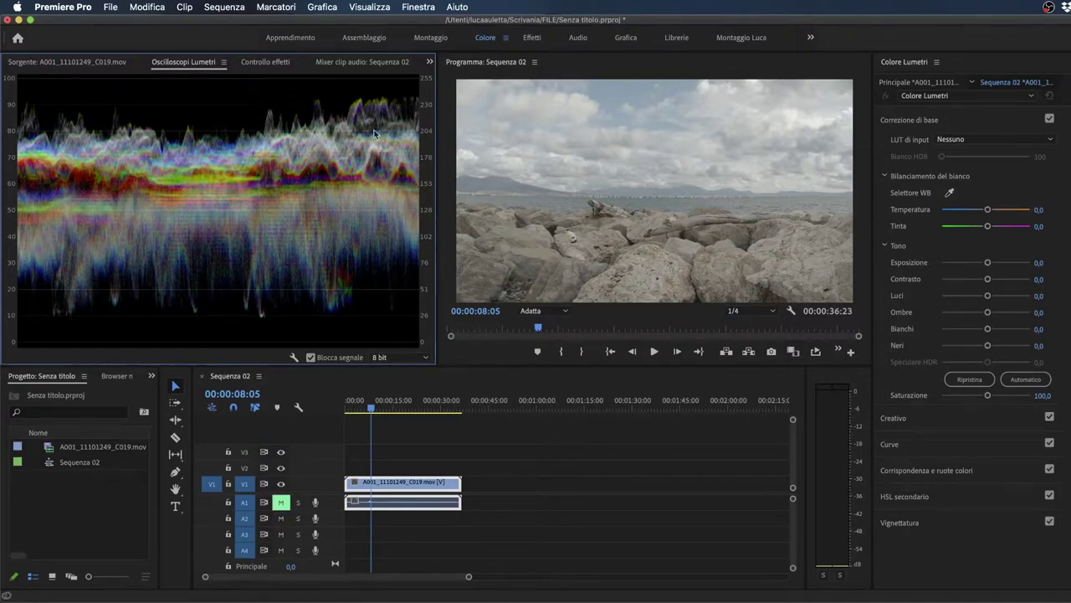
Step: Add Istogramma and Allineamento (RGB) parade displays to the Lumetri Scopes panel
right_click(327, 160)
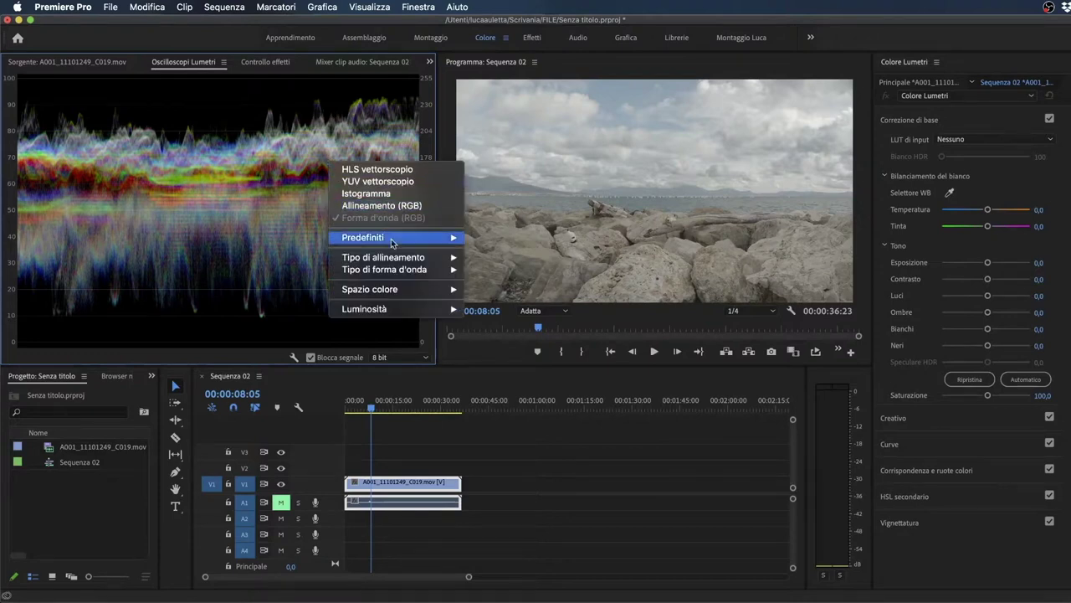
left_click(397, 194)
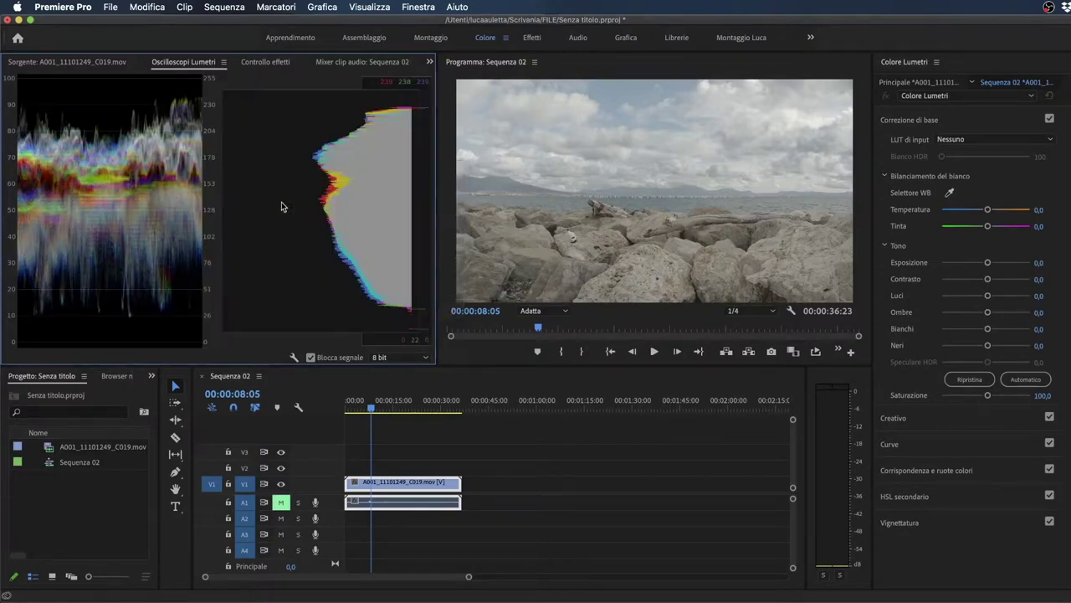
right_click(319, 198)
left_click(351, 242)
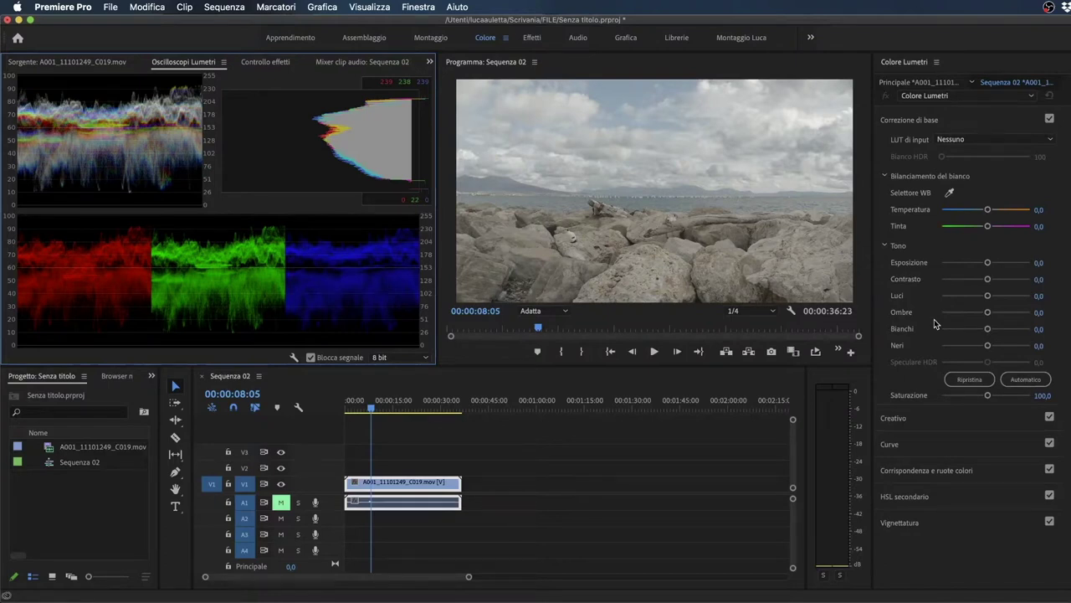
Step: In Controllo effetti, keep LUT di input at none and cool white balance to Temperatura -12,2, Tinta -0,7
left_click(397, 497)
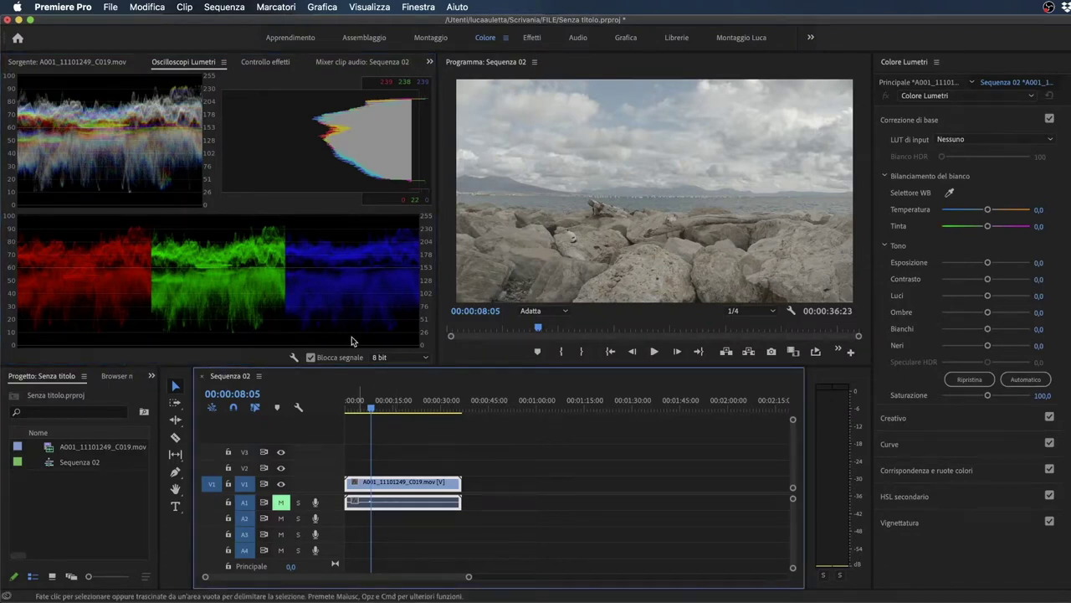
left_click(262, 64)
scroll(327, 272, "down", 3)
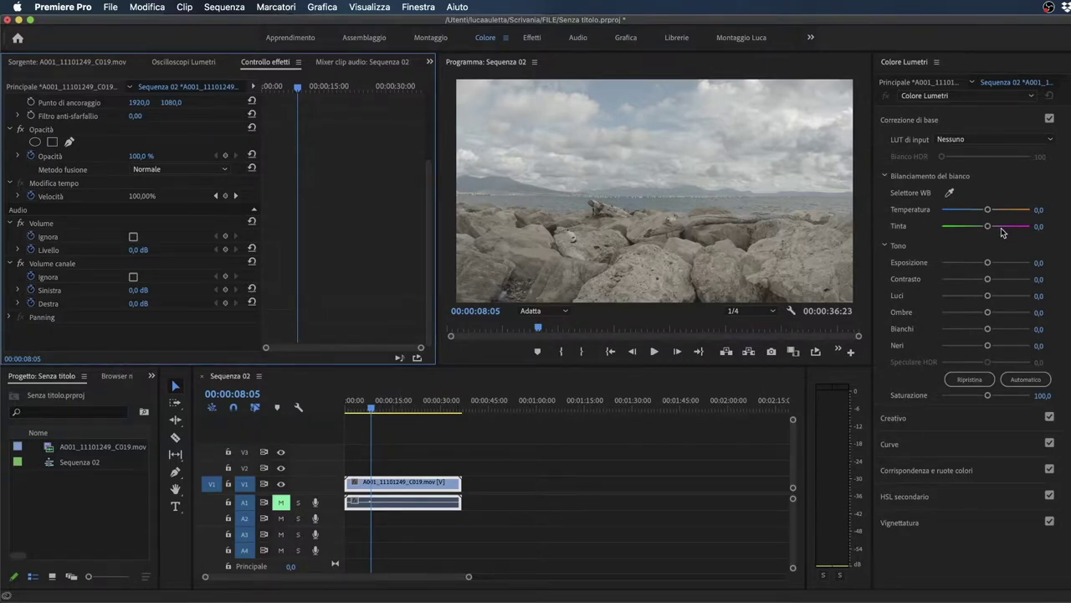
left_click(951, 120)
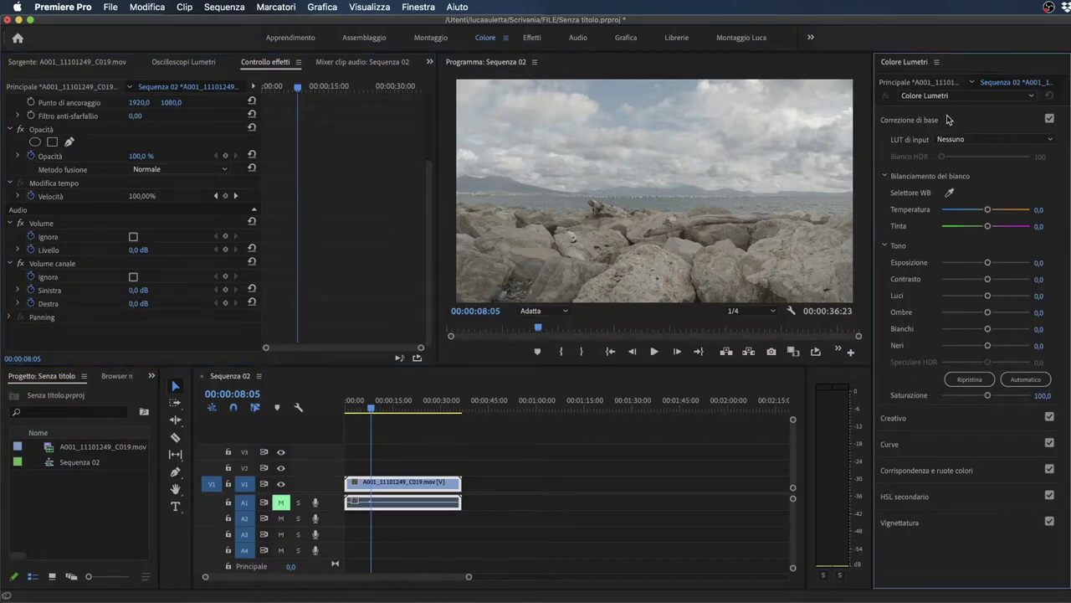
left_click(950, 124)
left_click(988, 138)
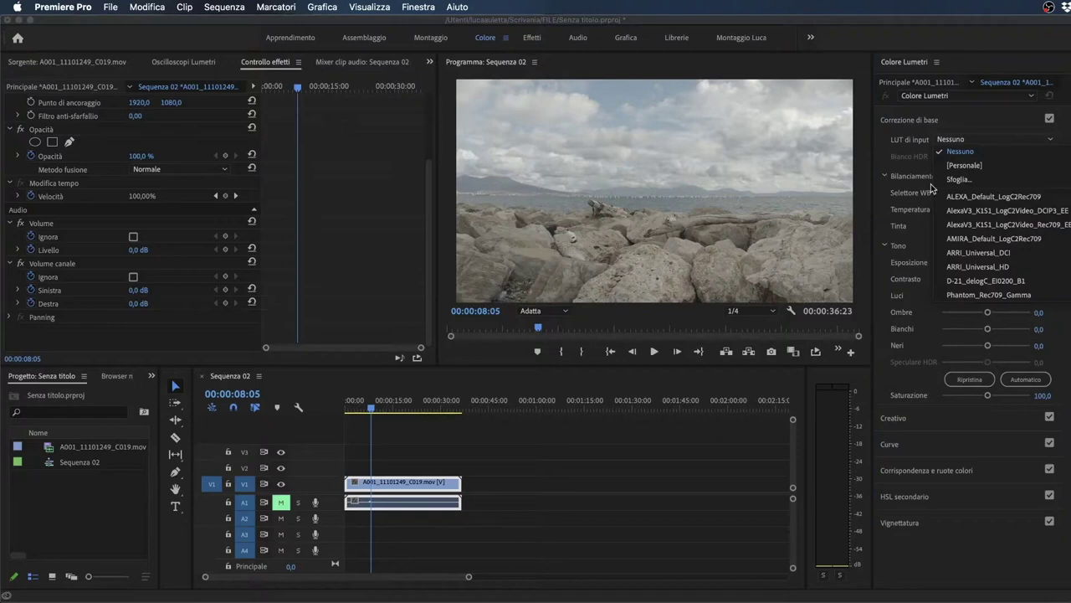
left_click(973, 139)
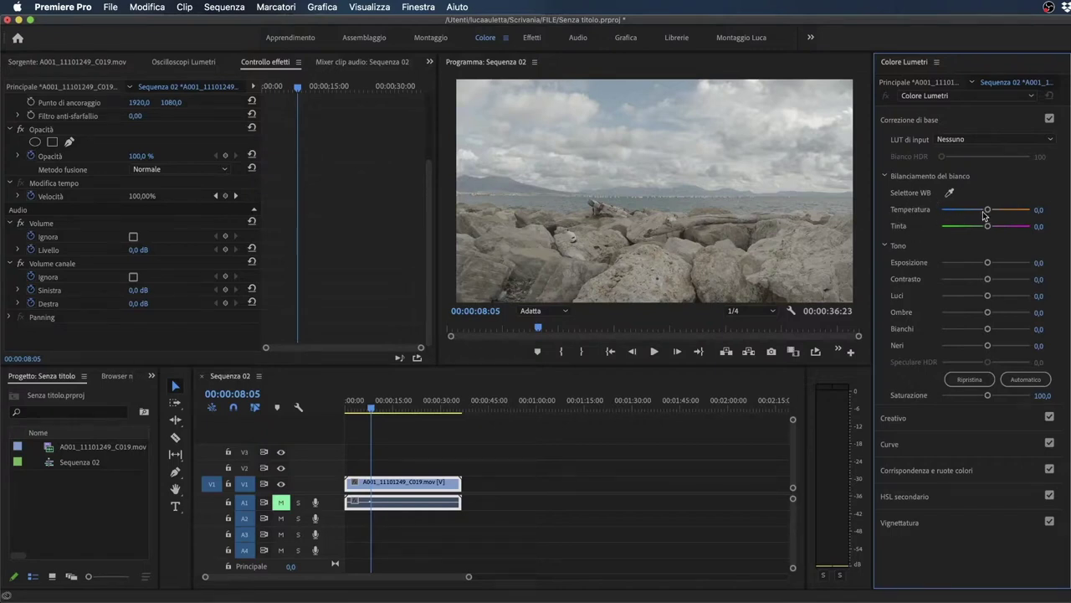
mouse_move(987, 209)
left_mouse_down()
mouse_move(944, 210)
mouse_move(1023, 210)
mouse_move(935, 210)
mouse_move(1002, 211)
mouse_move(976, 211)
mouse_move(971, 228)
mouse_move(997, 228)
mouse_move(986, 227)
left_mouse_up()
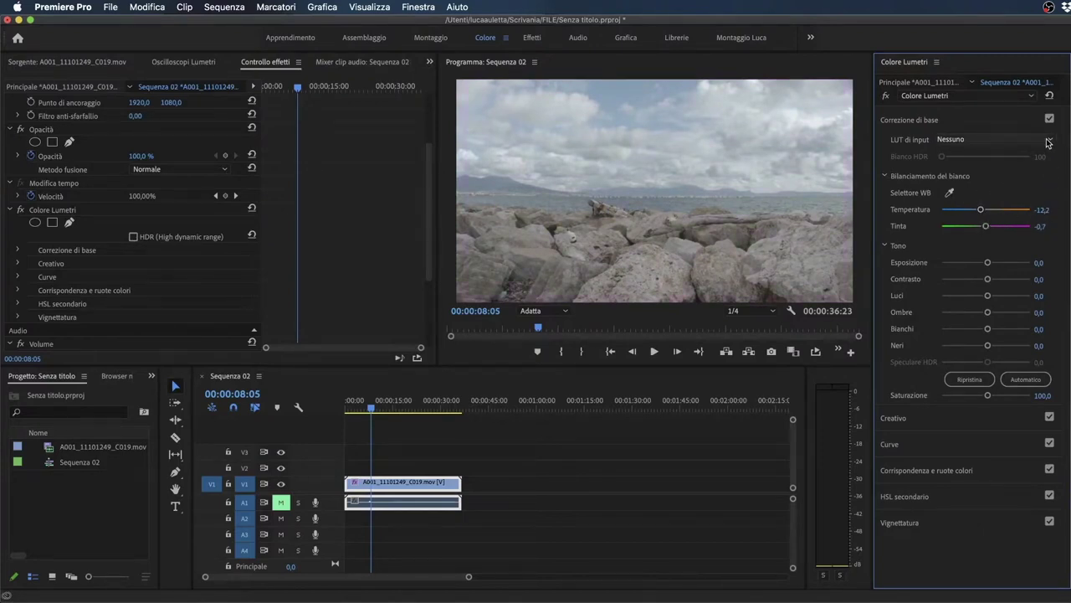
Step: Reset white balance and sample the grey clouds with Selettore WB, giving Temperatura -2,7 and Tinta 1,8
left_click(1050, 96)
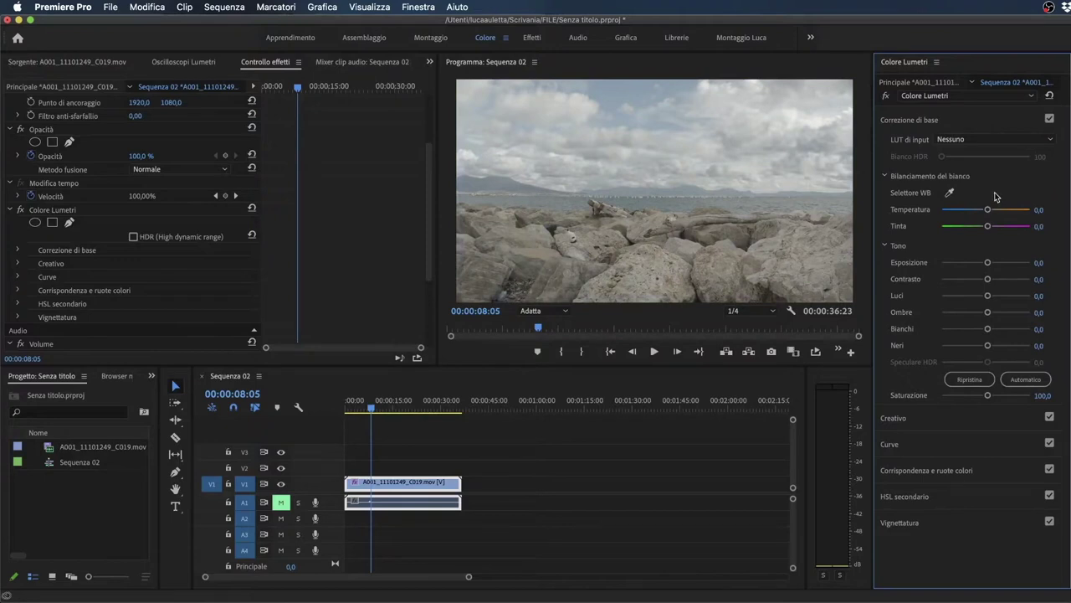
left_click(950, 193)
left_click(802, 107)
left_click(799, 110)
scroll(357, 275, "down", 5)
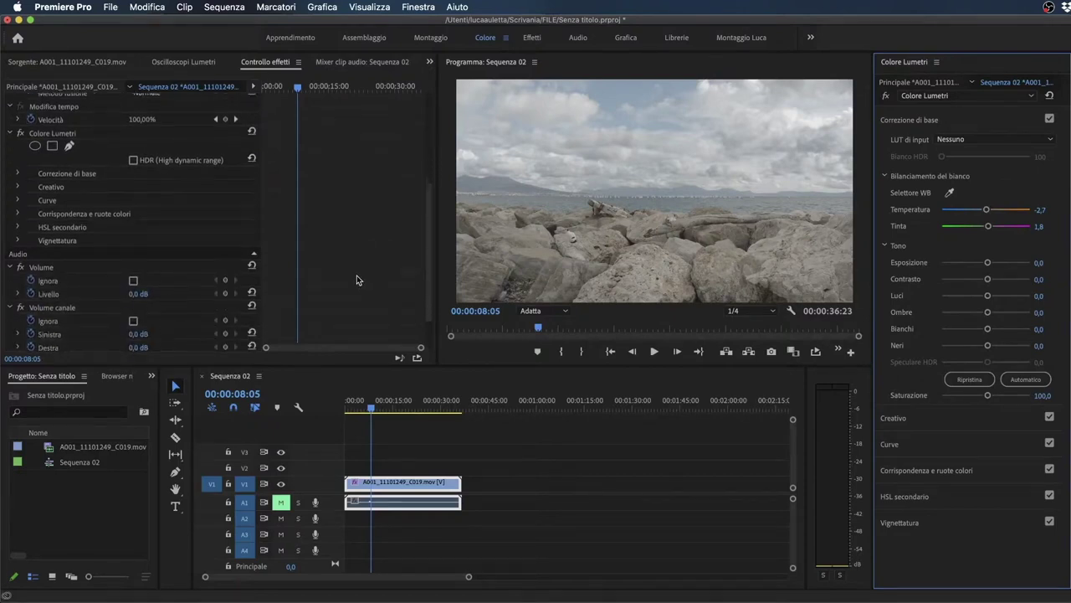
scroll(356, 280, "down", 1)
scroll(355, 279, "up", 3)
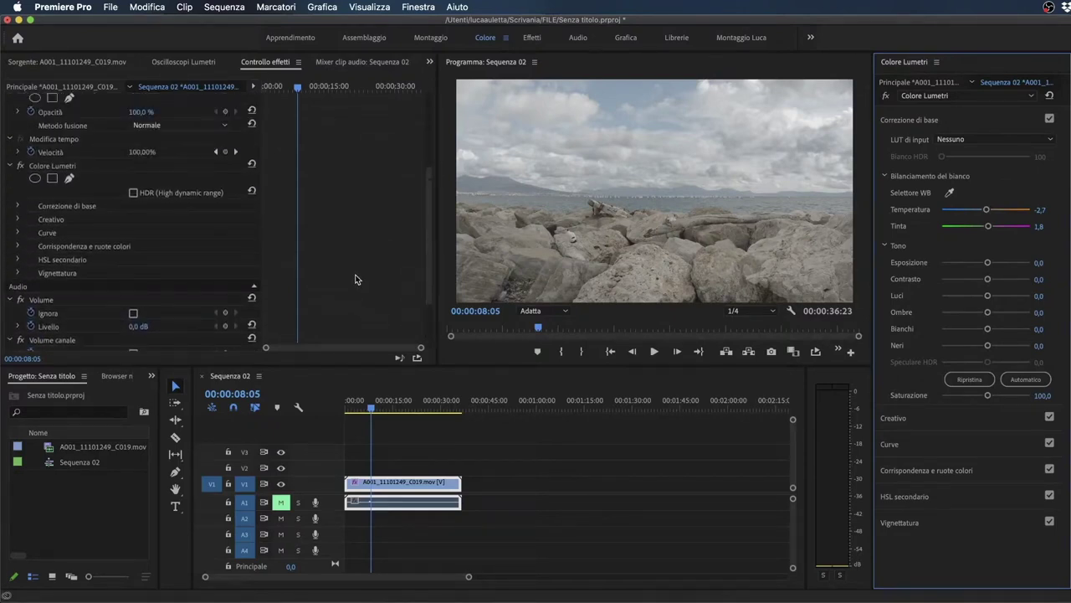
scroll(356, 280, "up", 1)
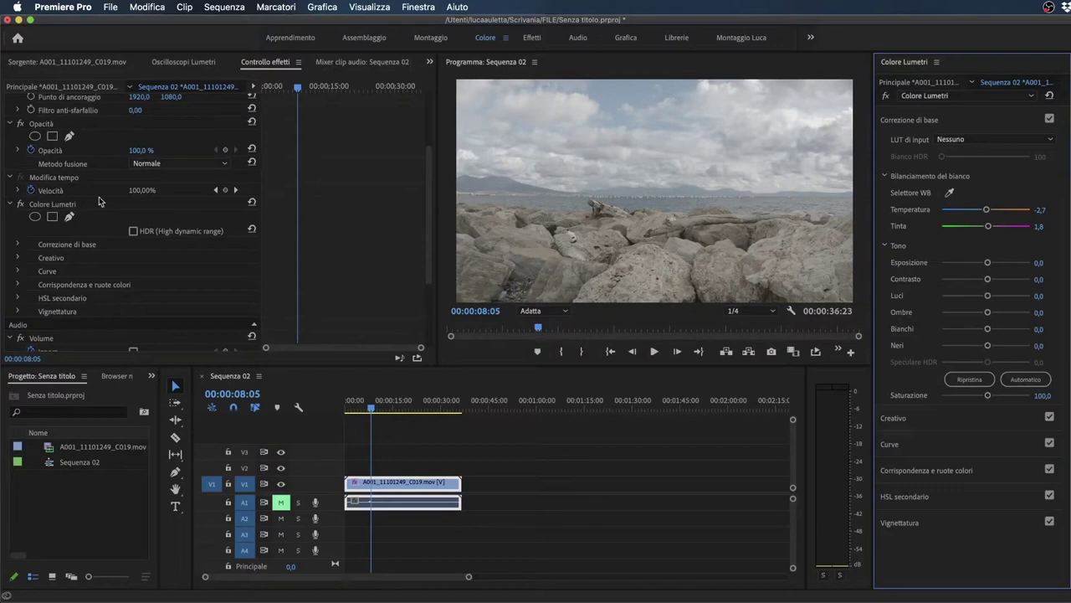
Step: Expand Colore Lumetri's basic correction settings in Effect Controls to review them, then collapse the effect
left_click(33, 204)
left_click(18, 245)
scroll(56, 264, "down", 2)
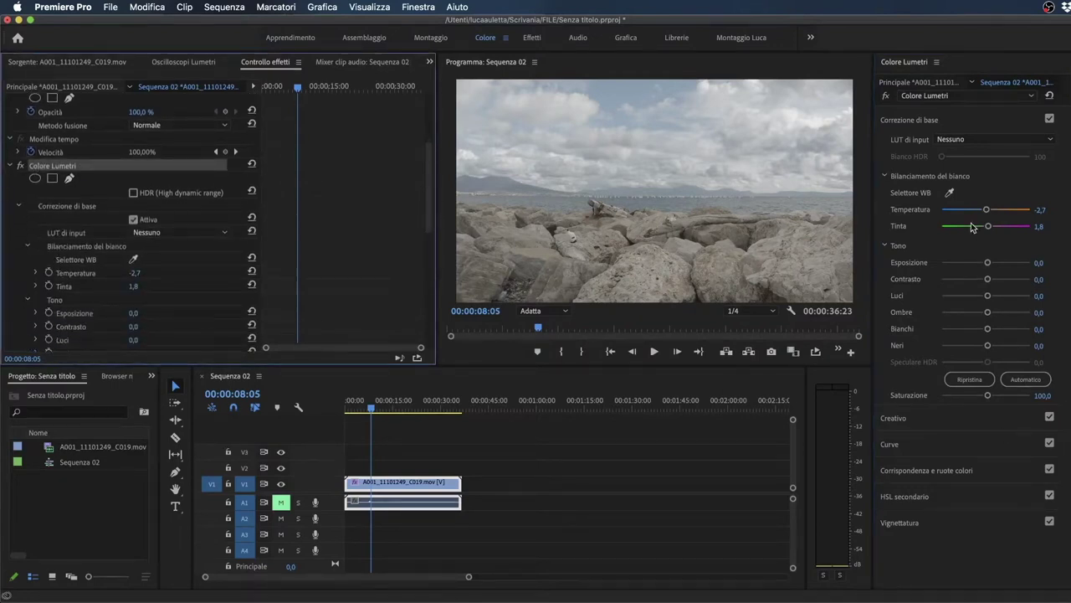
scroll(218, 306, "down", 2)
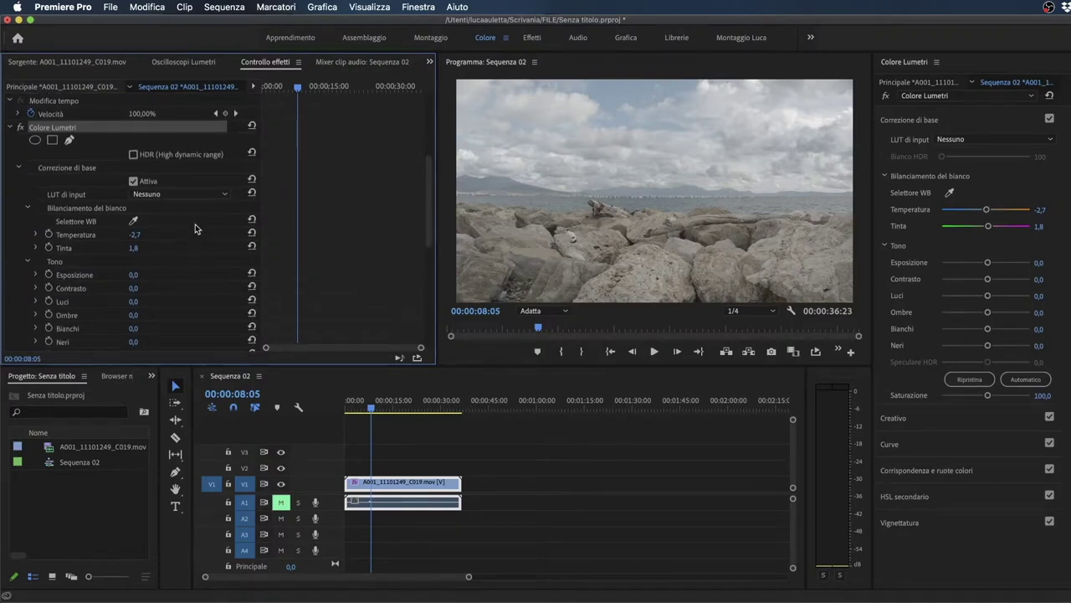
scroll(194, 229, "down", 3)
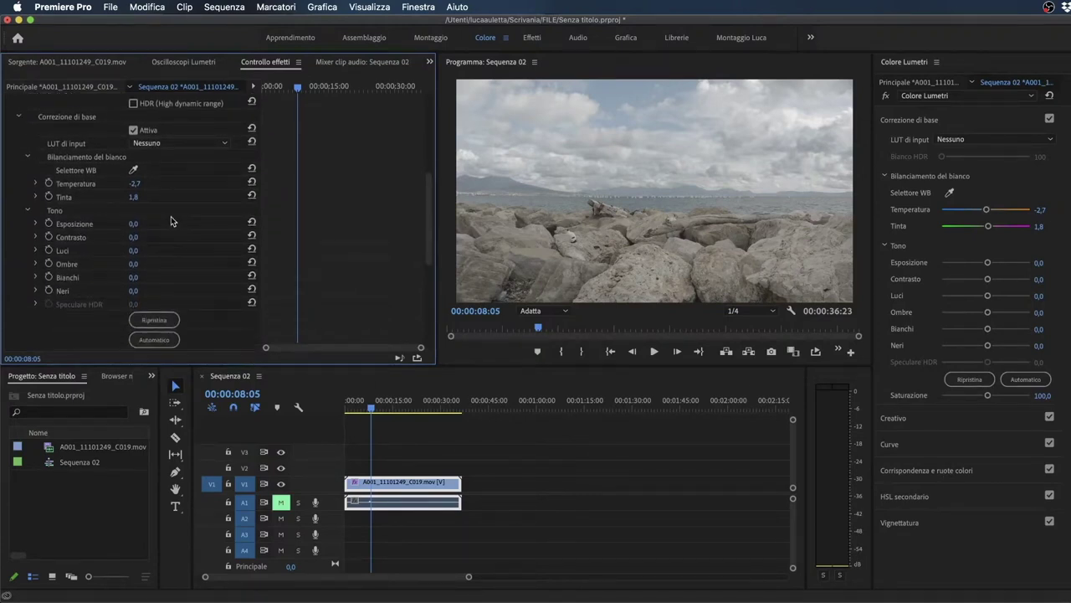
scroll(171, 218, "down", 2)
scroll(171, 219, "down", 4)
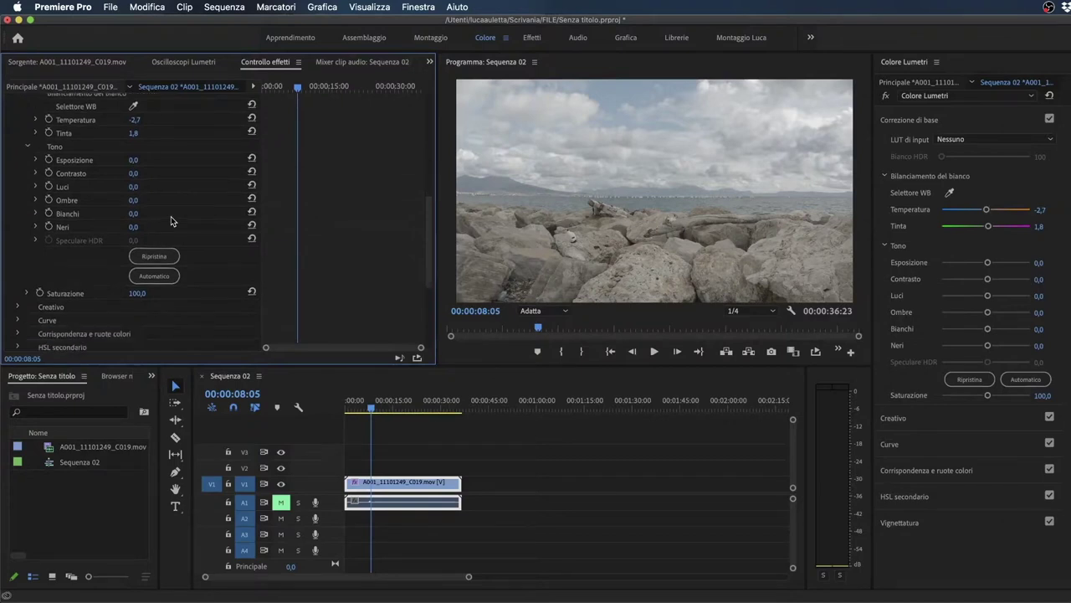
scroll(171, 219, "up", 3)
scroll(171, 219, "up", 10)
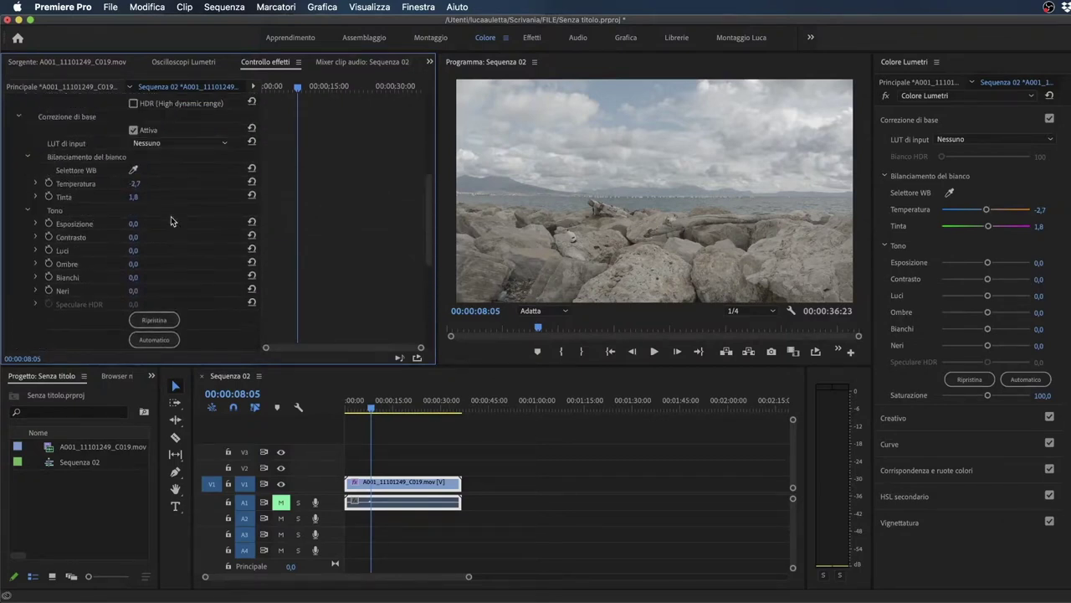
left_click(11, 193)
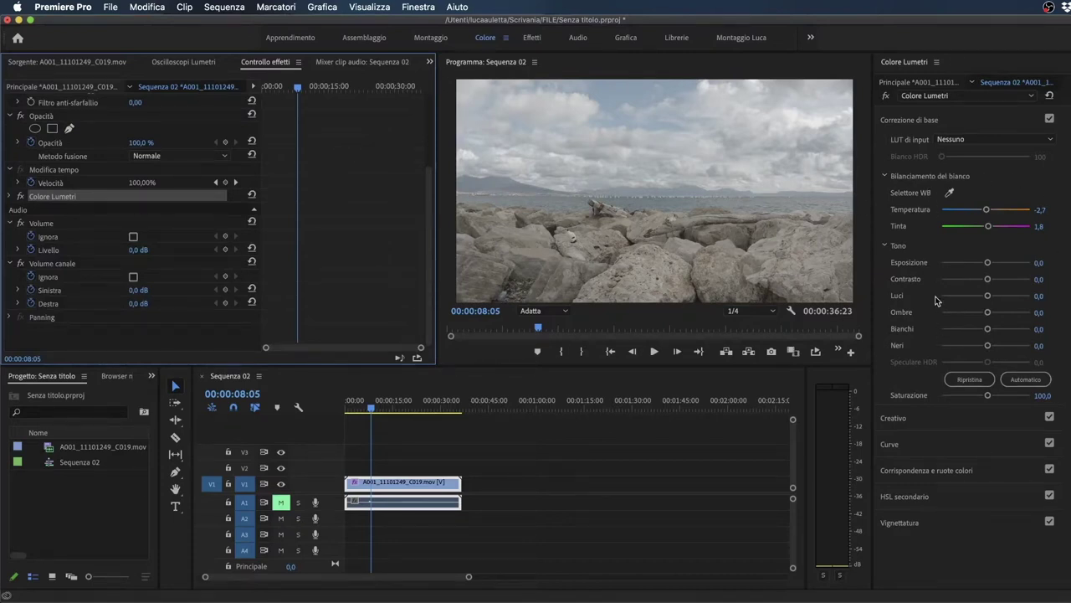
Step: Adjust the Tono sliders to Esposizione 0,3, Contrasto 6,5, Luci -10,8, Ombre -20,9, Bianchi 12,2 and Neri -2,2
left_click(901, 249)
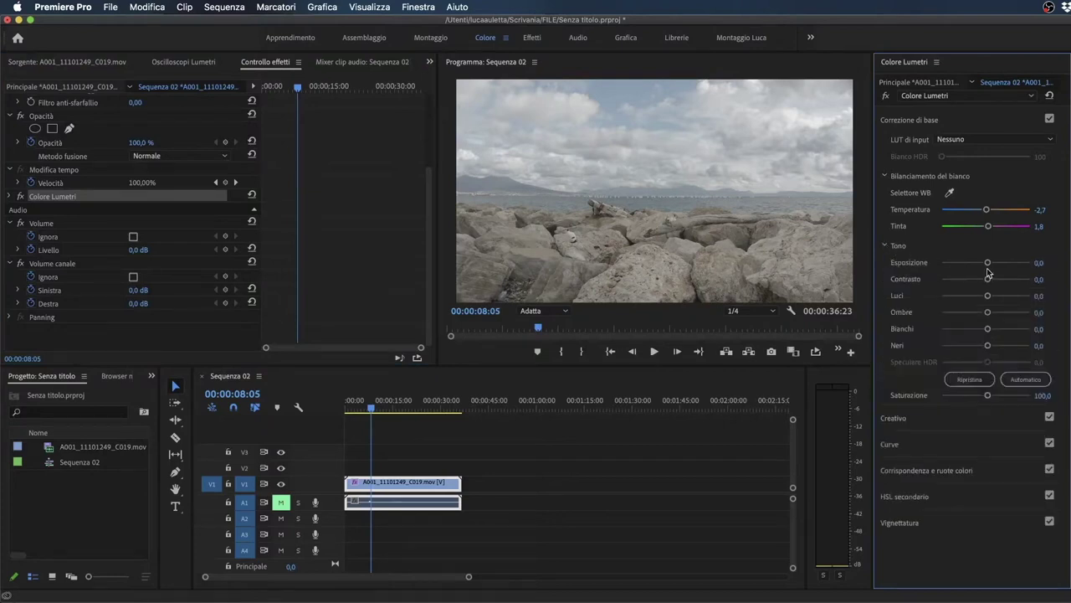
left_click_drag(987, 263, 986, 313)
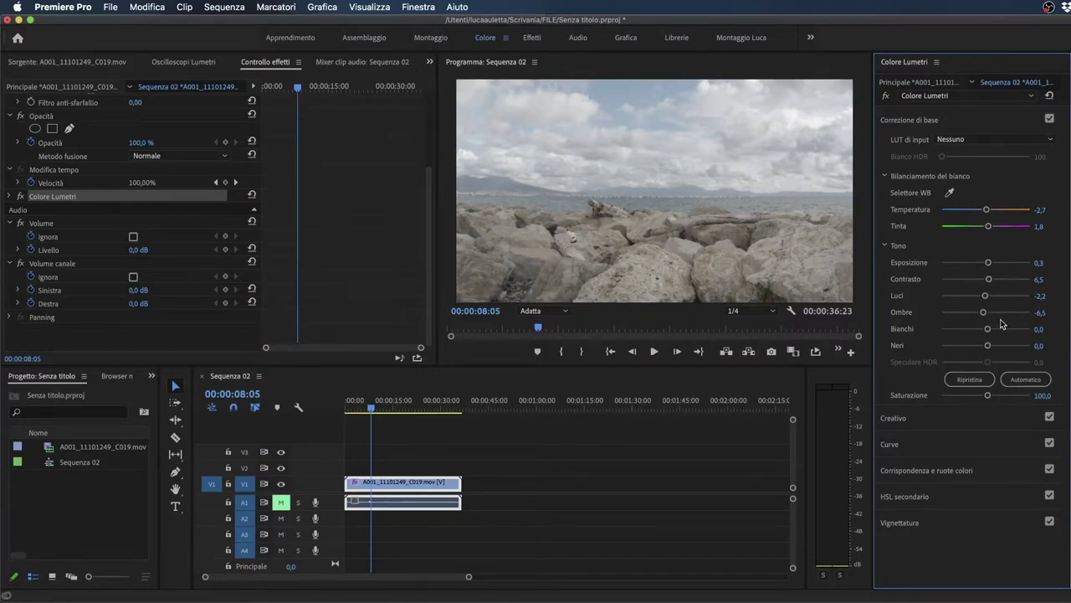
left_click_drag(987, 329, 979, 349)
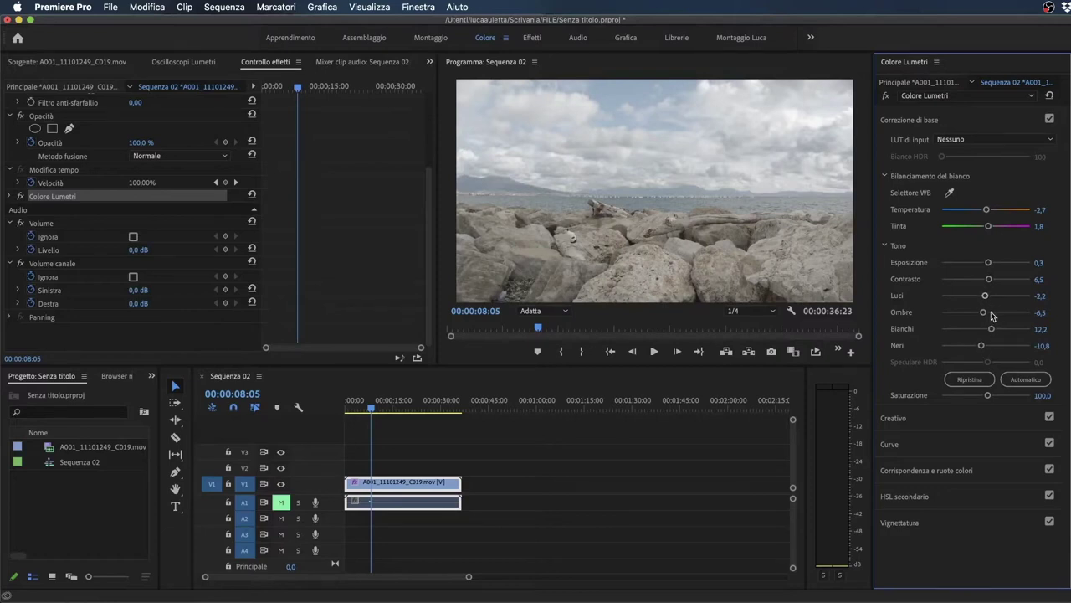
left_click_drag(986, 316, 985, 347)
mouse_move(987, 301)
left_mouse_down()
mouse_move(1033, 299)
mouse_move(939, 294)
mouse_move(981, 299)
mouse_move(945, 296)
mouse_move(978, 311)
mouse_move(930, 311)
mouse_move(984, 312)
mouse_move(981, 296)
left_mouse_up()
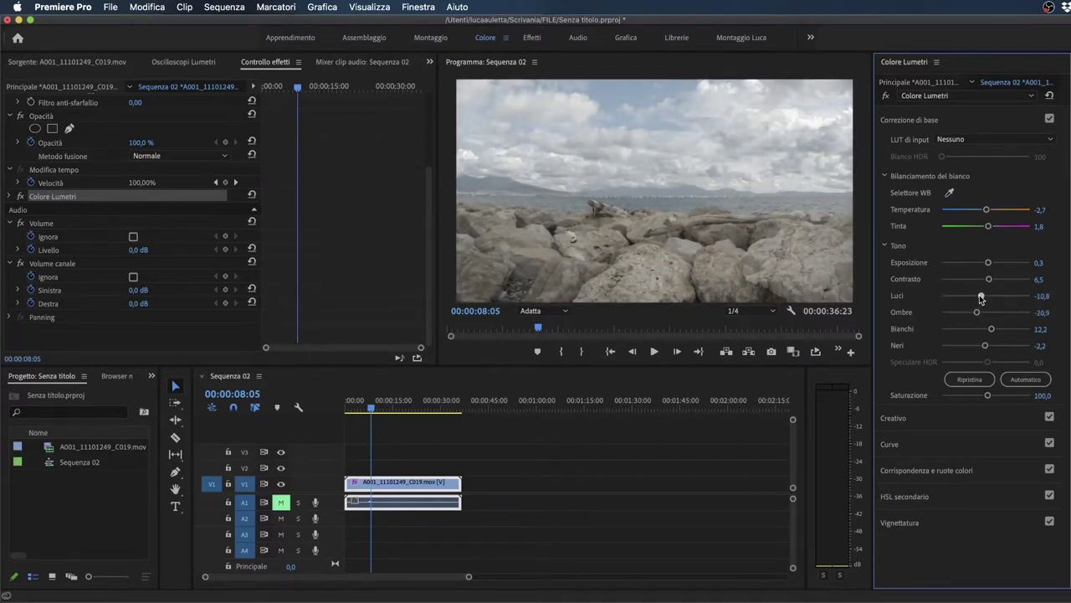
Step: Collapse Correzione di base, glance at Creativo, and expand the Curve section showing the RGB and hue-saturation curves
left_click(941, 123)
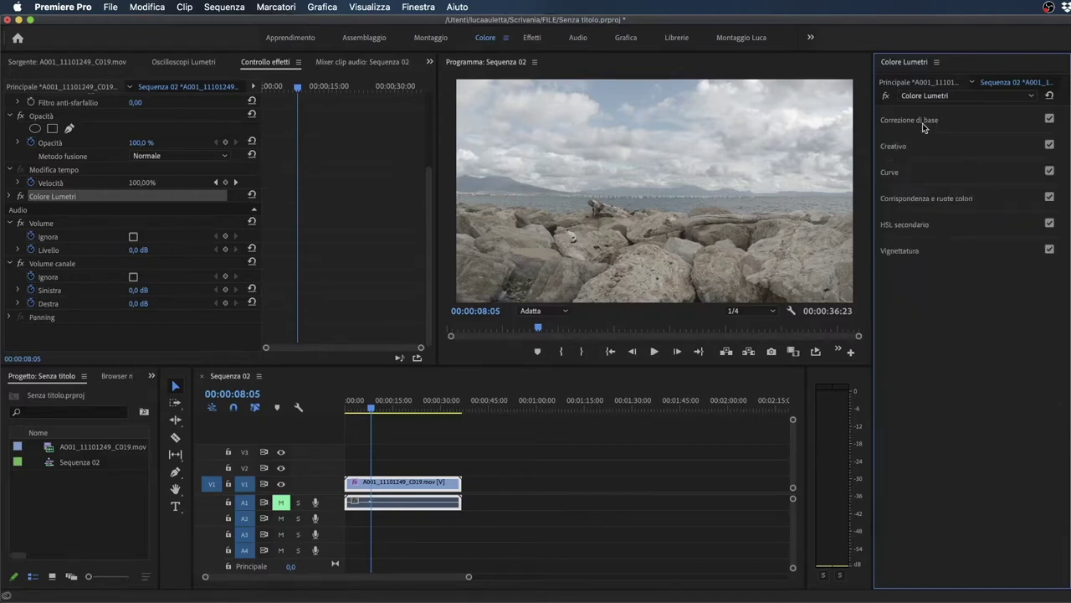
left_click(924, 146)
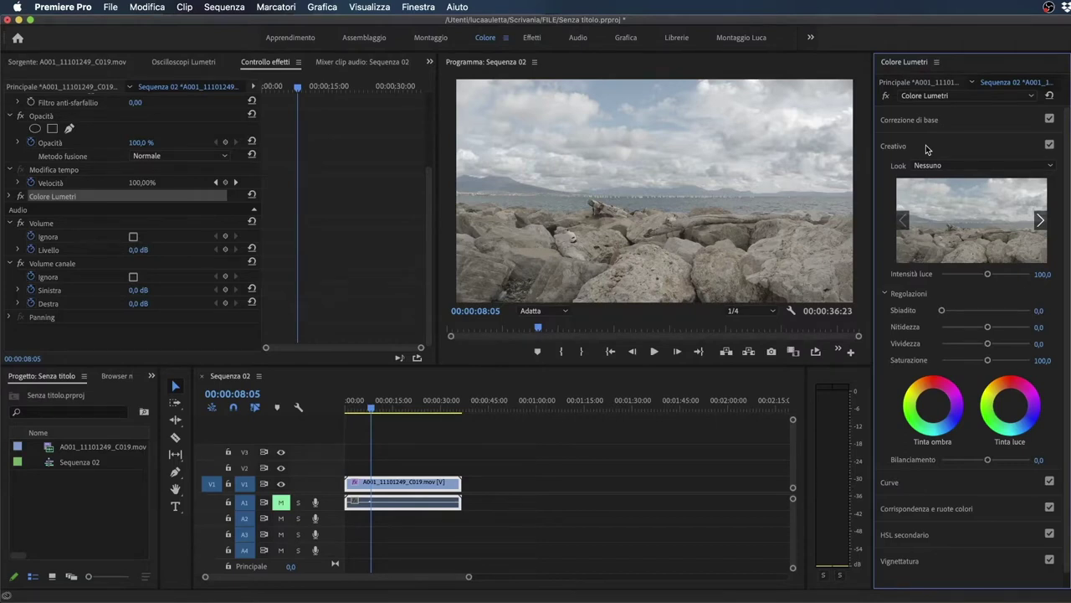
left_click(926, 149)
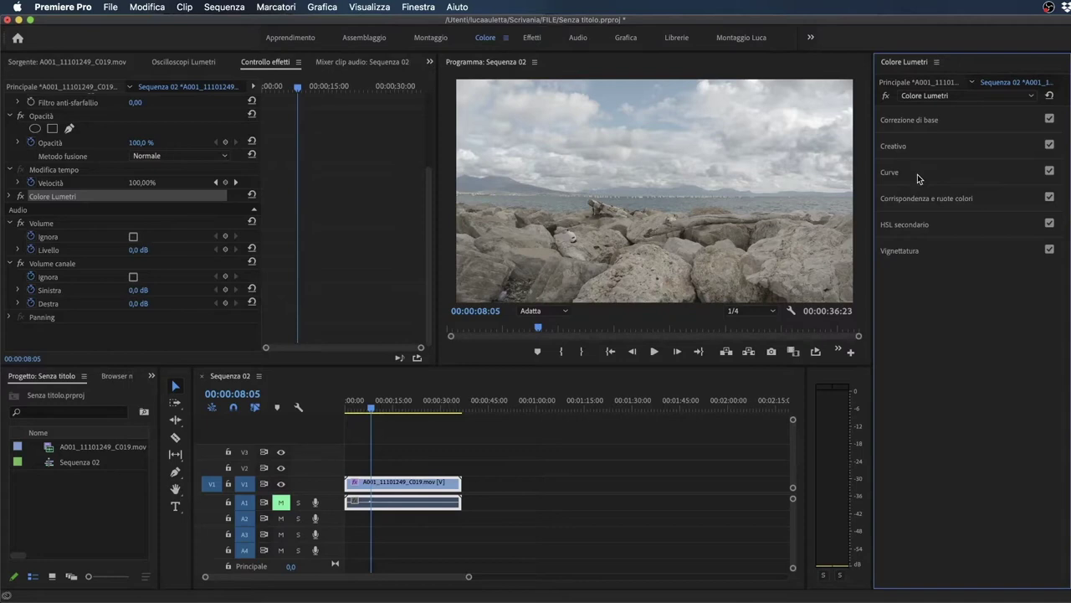
left_click(917, 175)
scroll(912, 324, "down", 3)
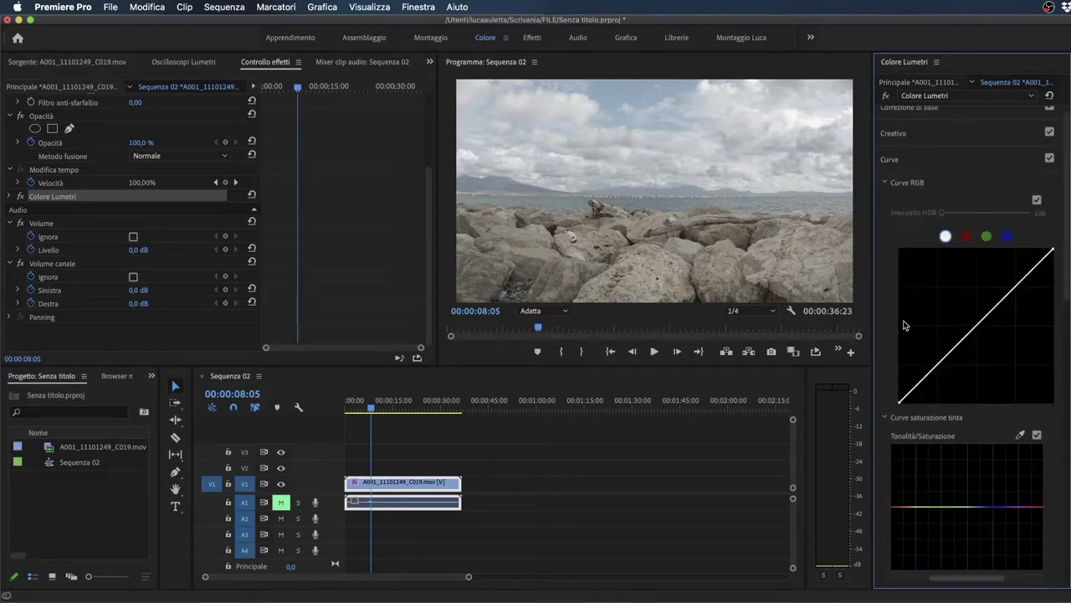
scroll(966, 251, "down", 5)
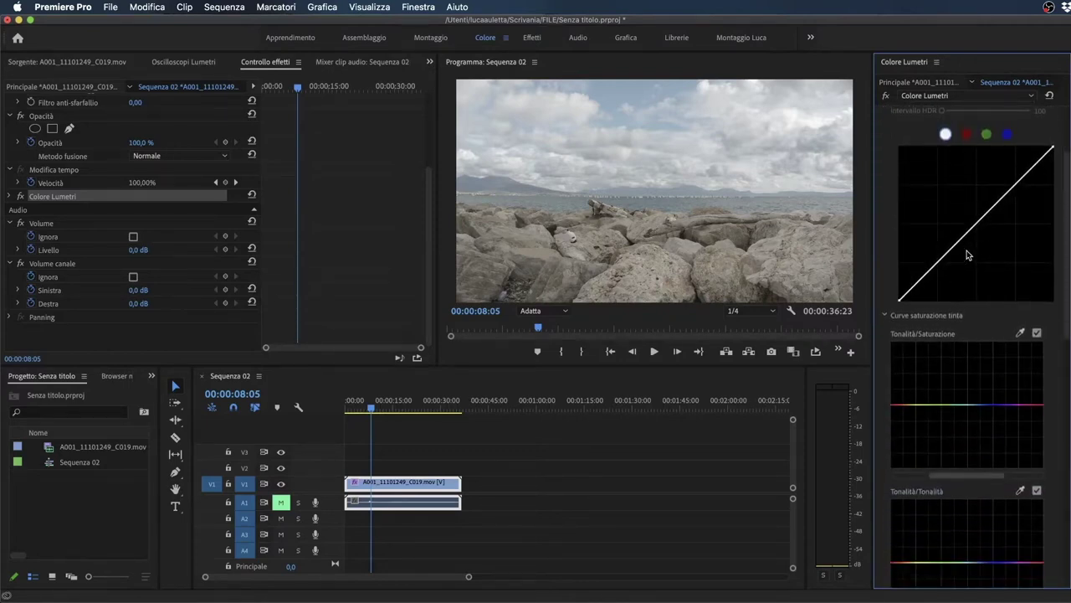
scroll(968, 255, "up", 7)
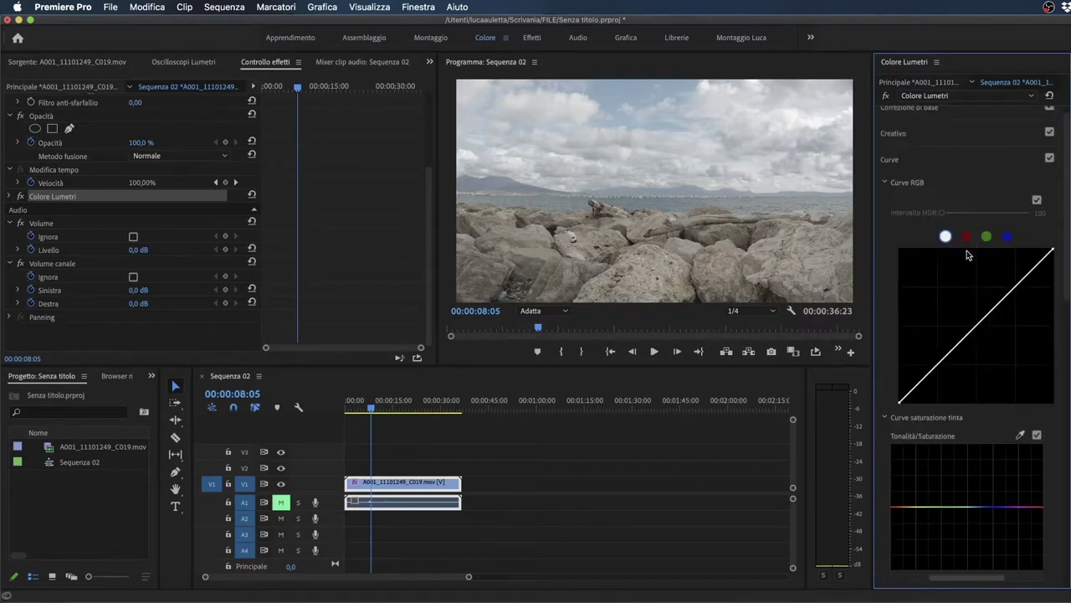
scroll(966, 301, "up", 1)
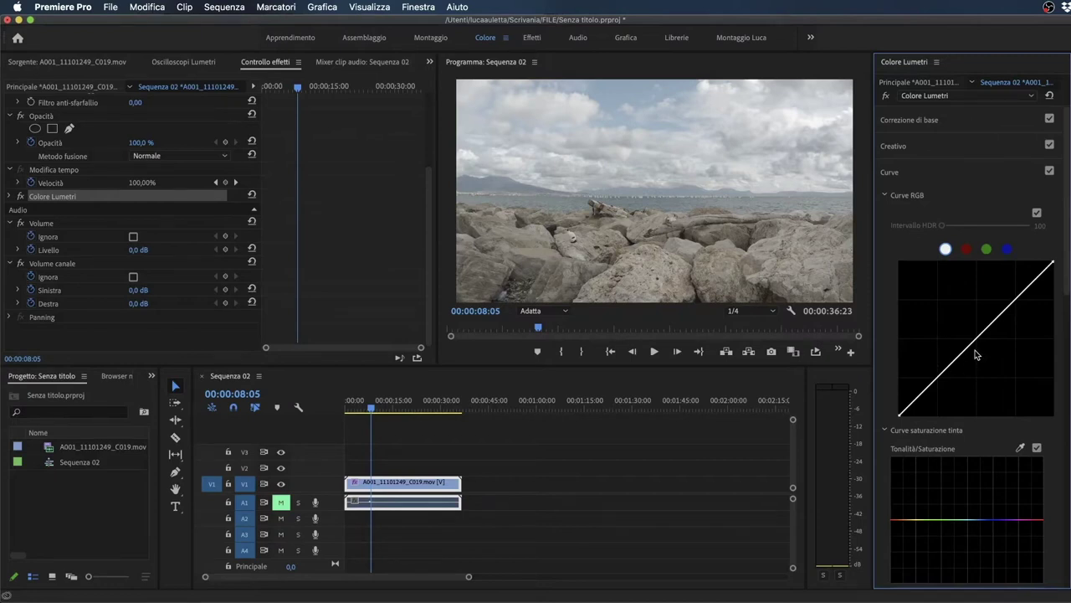
Step: Leave the red channel curve near neutral and lift the green channel curve slightly
left_click_drag(966, 359, 959, 369)
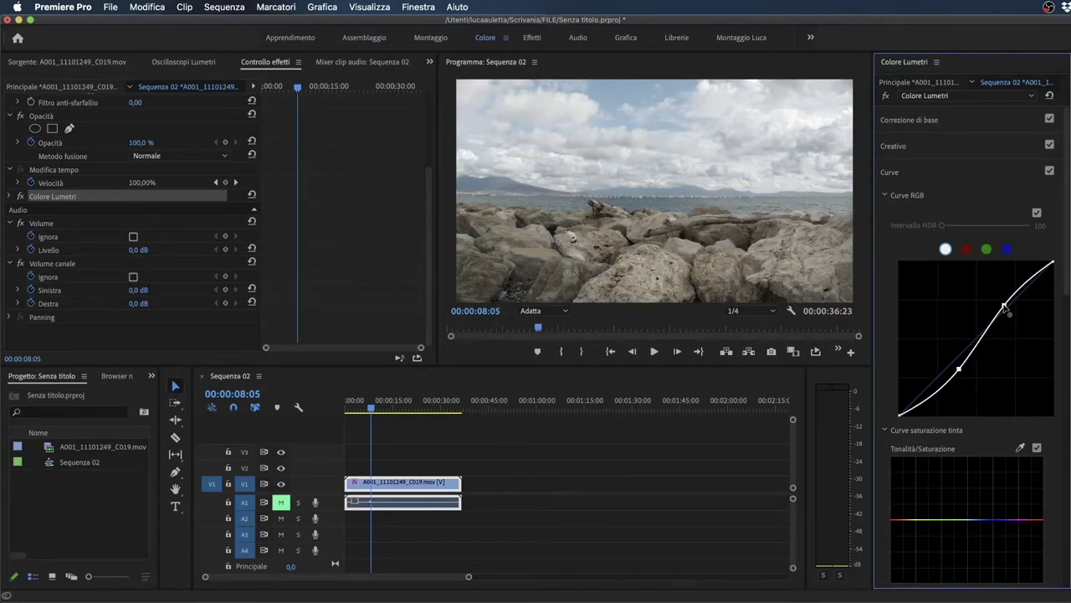
left_click(967, 250)
left_click_drag(960, 369, 951, 358)
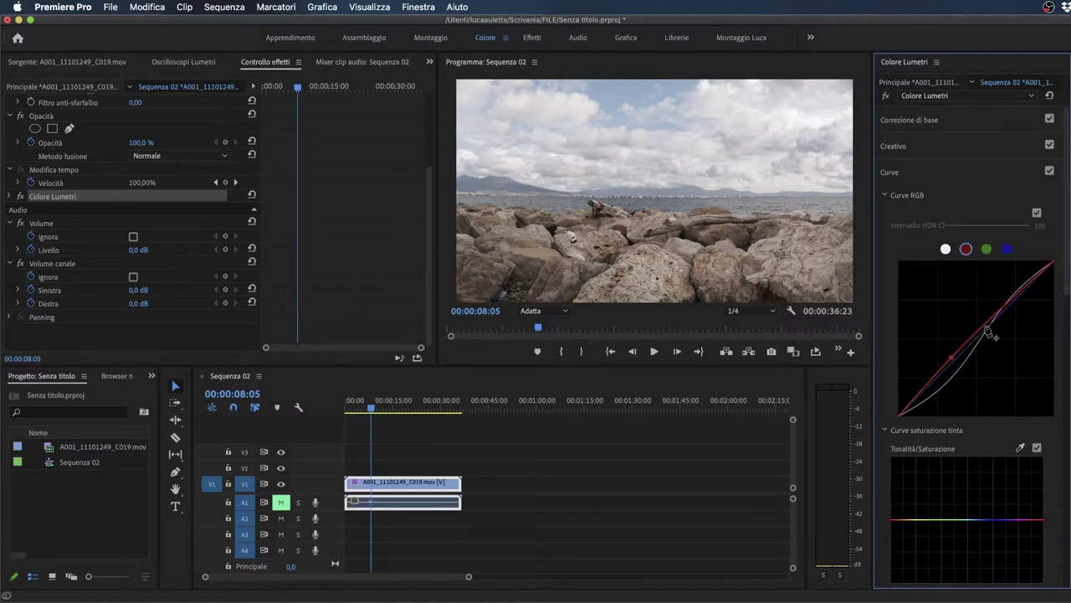
left_click(986, 250)
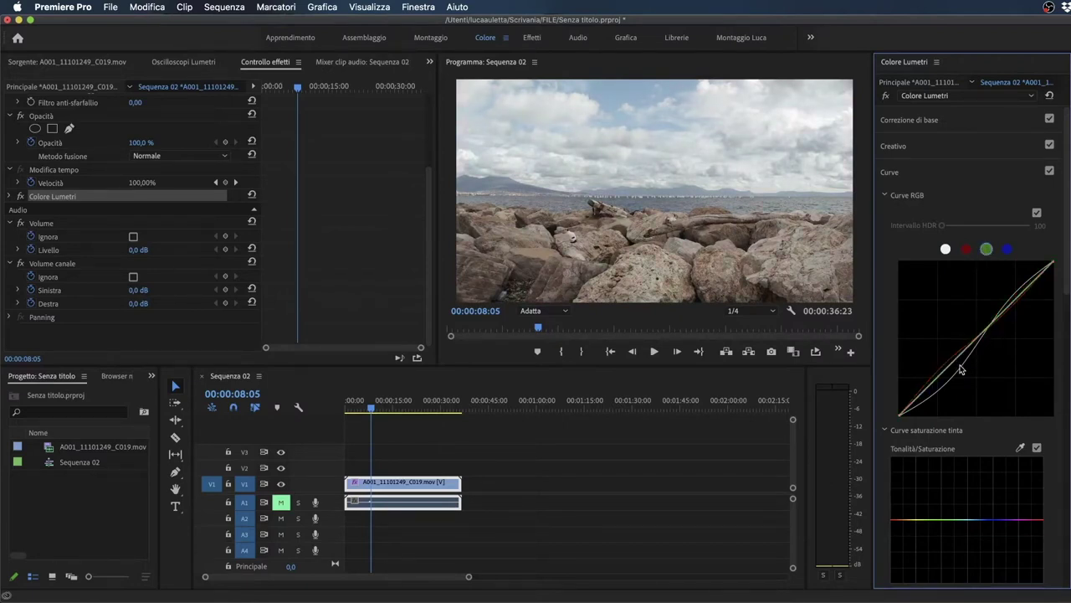
left_click_drag(957, 365, 957, 362)
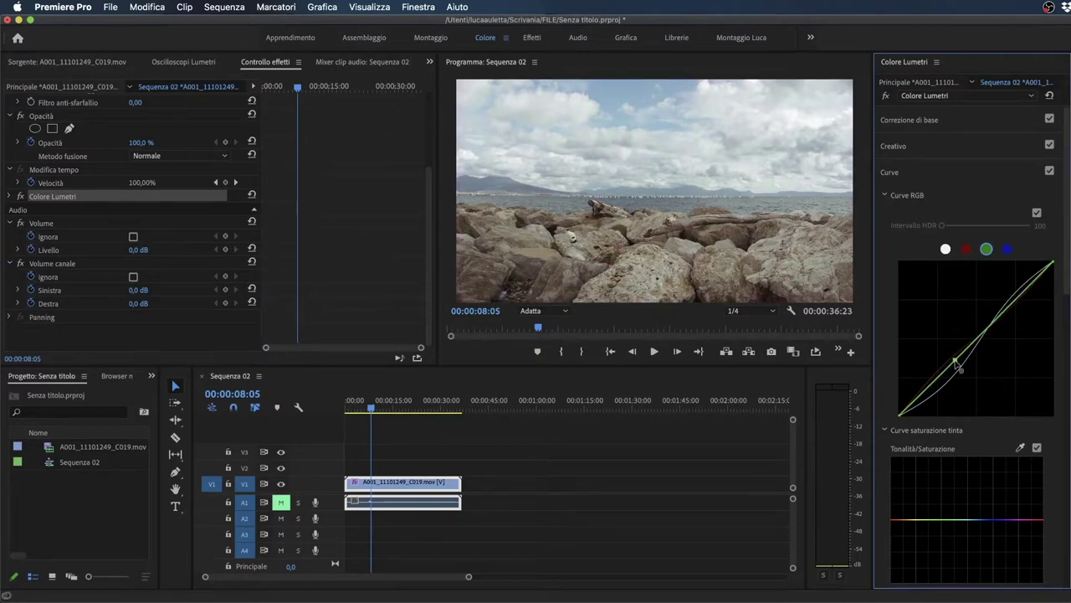
Step: Scroll down through the hue-saturation curves, leaving them flat
scroll(954, 356, "down", 2)
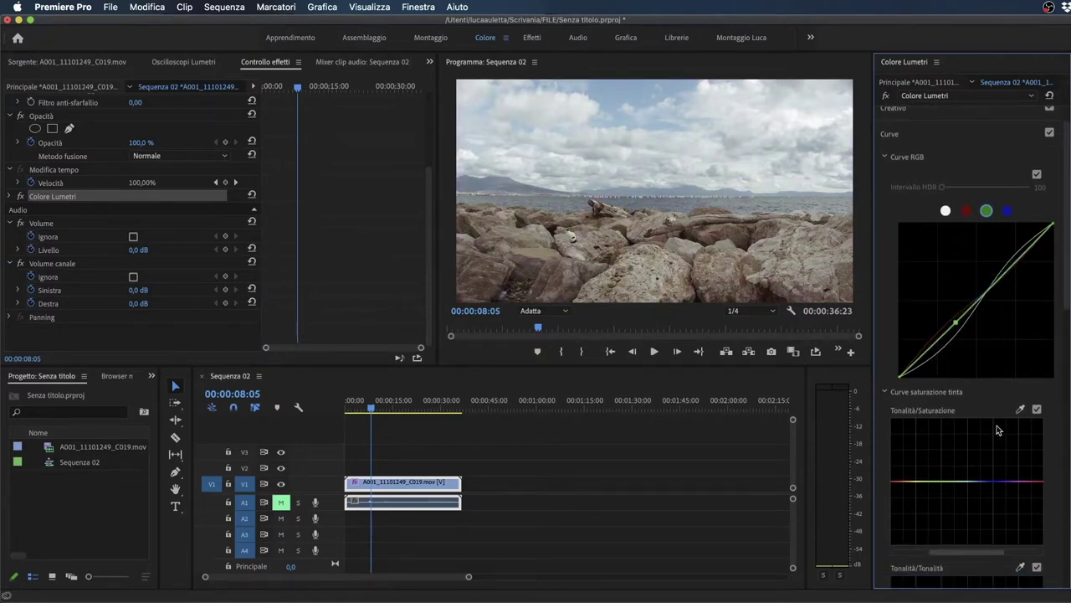
scroll(952, 496, "down", 4)
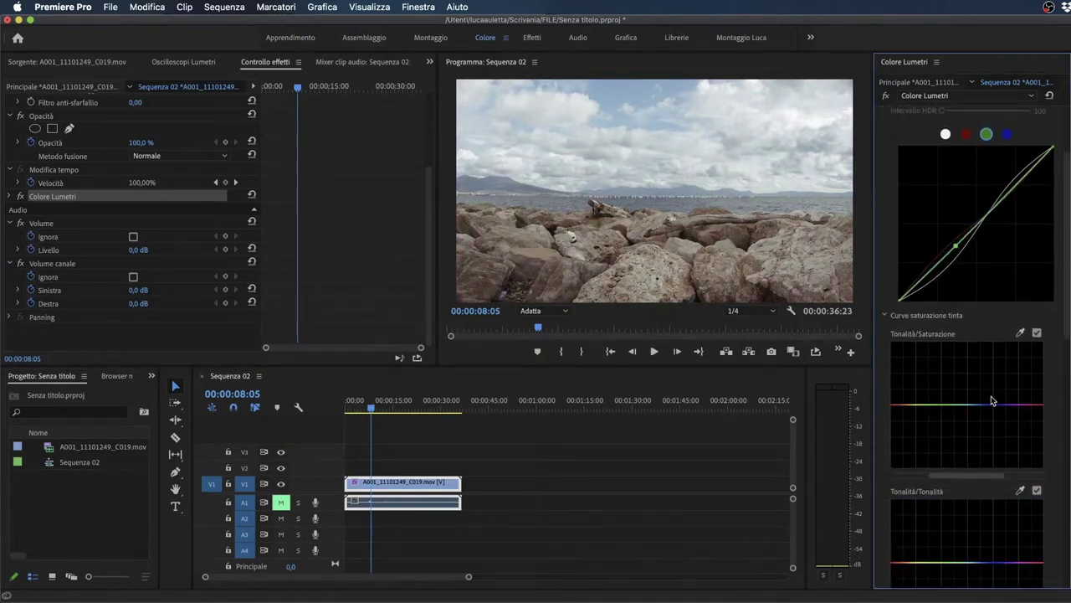
mouse_move(948, 475)
left_mouse_down()
mouse_move(904, 479)
mouse_move(962, 476)
left_mouse_up()
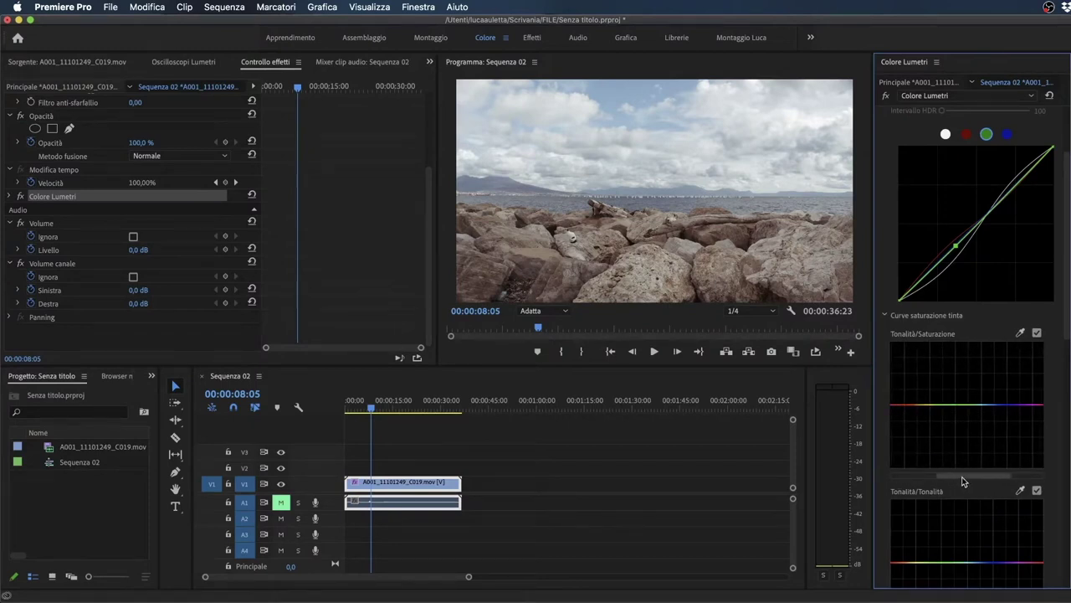
scroll(961, 469, "down", 3)
scroll(958, 453, "down", 3)
scroll(958, 452, "up", 2)
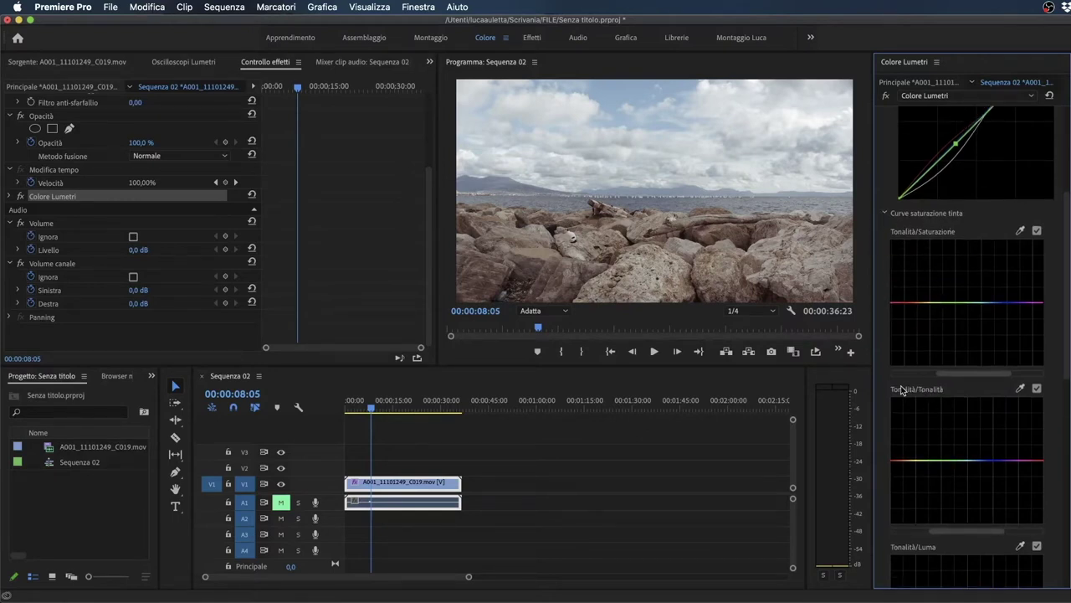
scroll(908, 398, "down", 4)
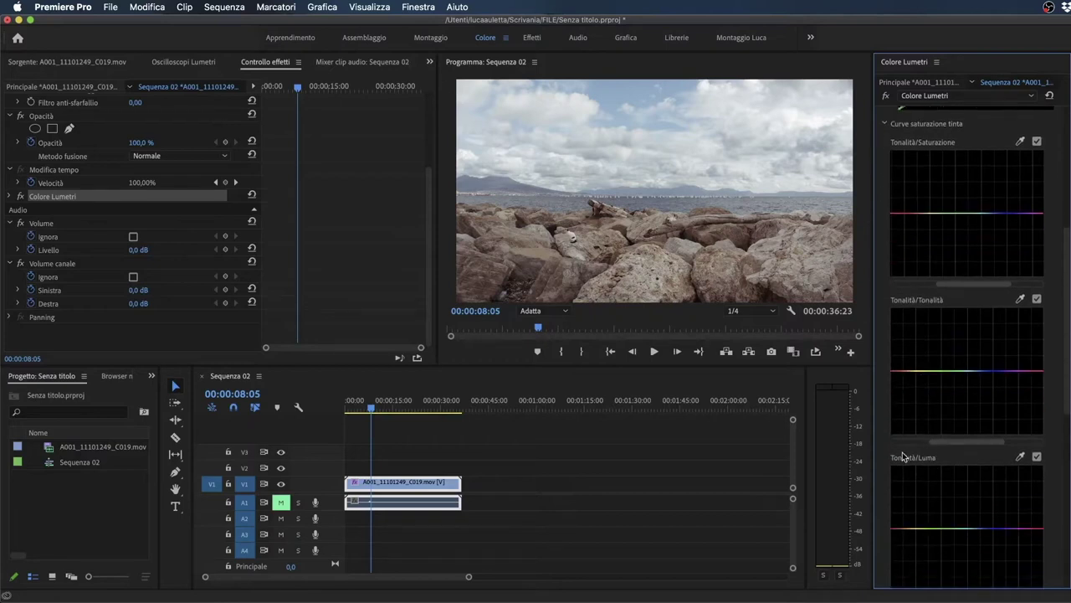
scroll(945, 484, "down", 4)
scroll(977, 493, "down", 1)
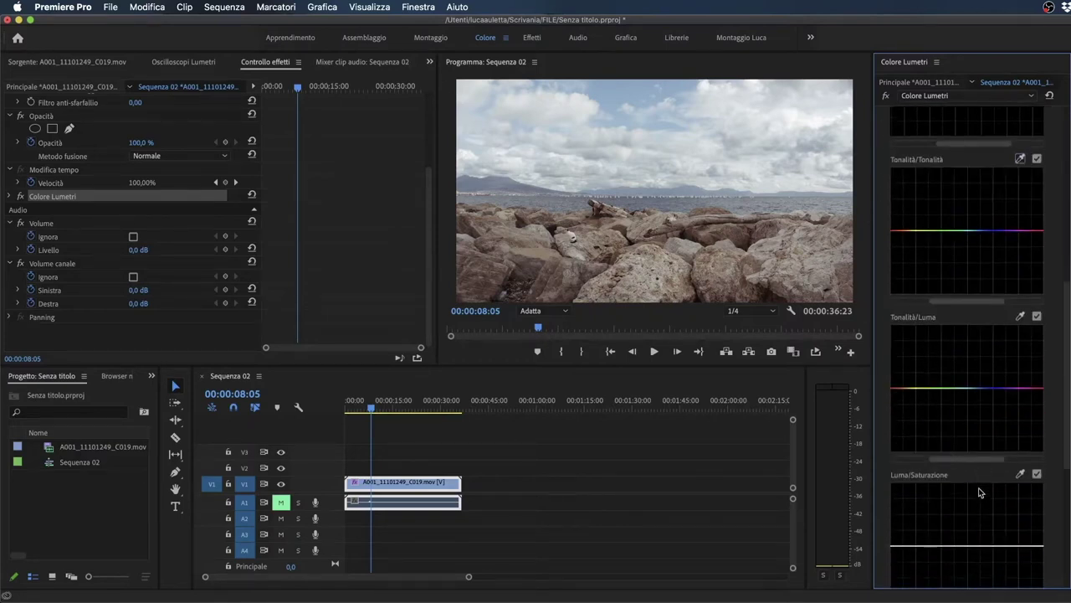
scroll(911, 474, "down", 9)
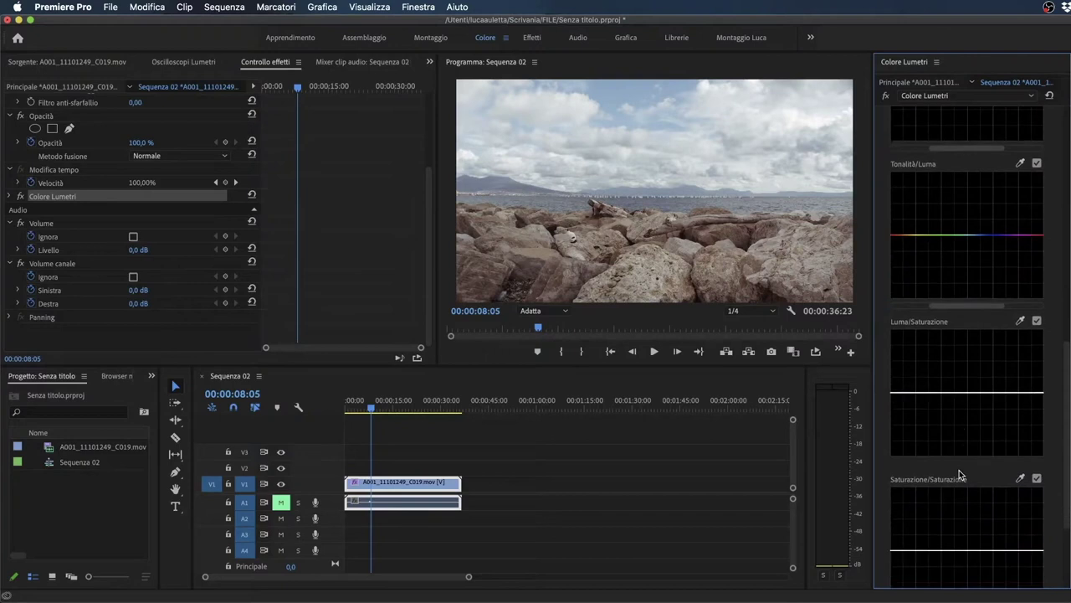
Step: On the Tonalità/Saturazione curve, anchor red, green and blue and raise cyan sky saturation
scroll(960, 473, "up", 15)
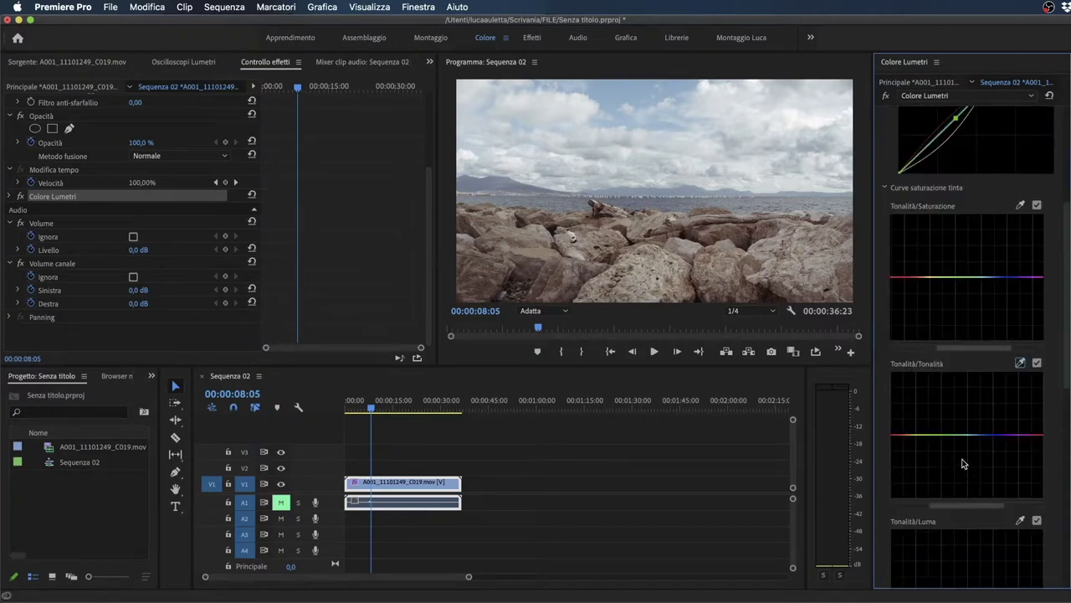
left_click(909, 277)
left_click(949, 277)
mouse_move(935, 279)
left_mouse_down()
mouse_move(931, 256)
mouse_move(931, 301)
mouse_move(930, 277)
left_mouse_up()
left_click(1008, 277)
left_click(969, 277)
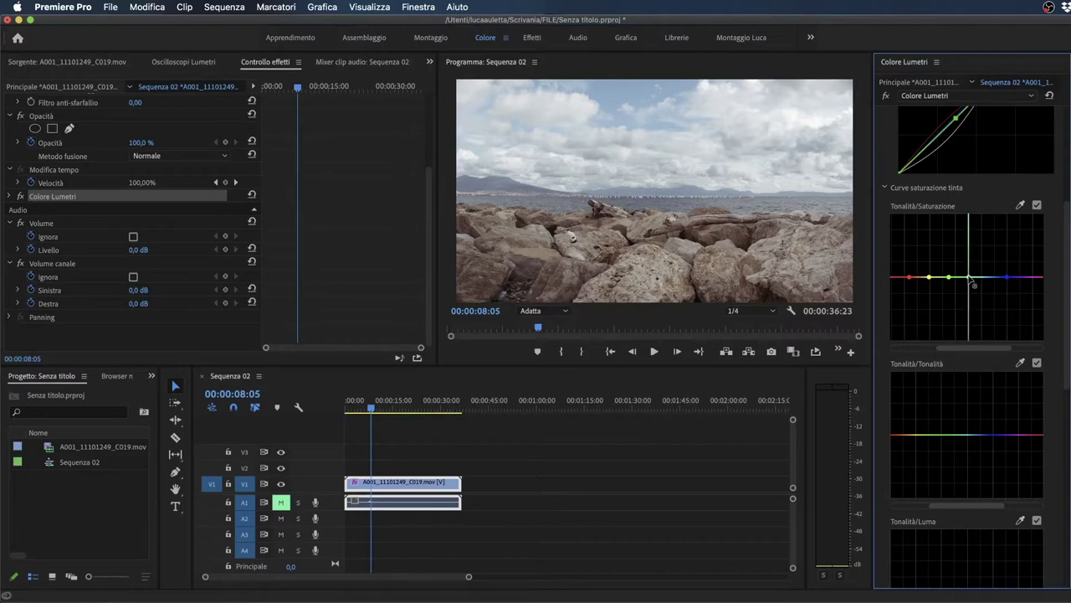
left_click_drag(986, 277, 987, 220)
Step: On the Tonalità/Tonalità curve, shift the sky hue toward cyan and nudge the red ends
scroll(953, 424, "down", 1)
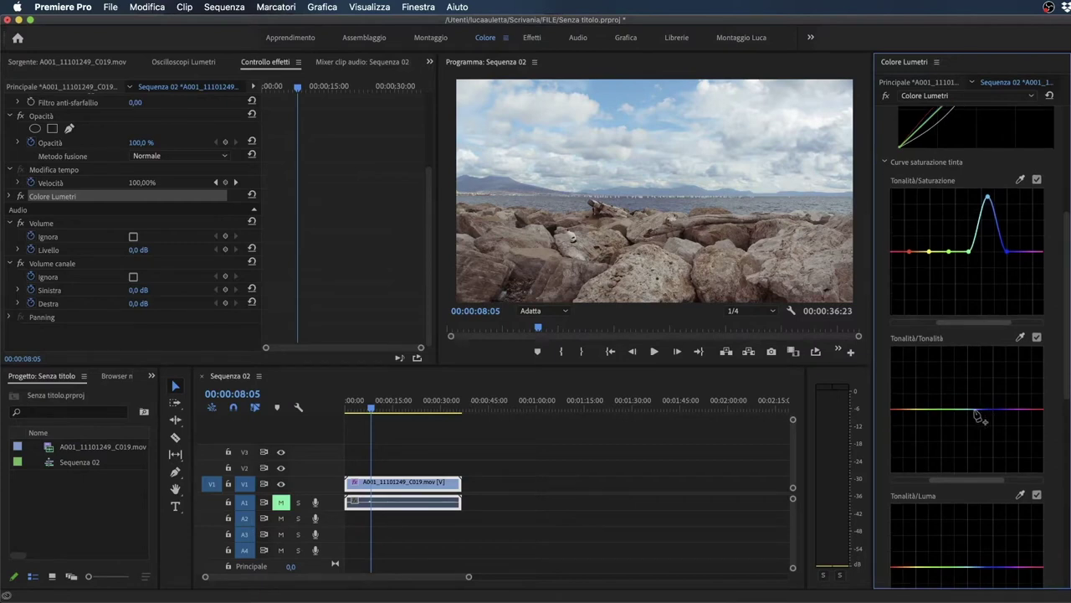
left_click(963, 409)
left_click(998, 409)
mouse_move(984, 410)
left_mouse_down()
mouse_move(987, 472)
mouse_move(994, 387)
mouse_move(991, 444)
mouse_move(989, 393)
mouse_move(987, 411)
left_mouse_up()
left_click(909, 409)
mouse_move(894, 409)
left_mouse_down()
mouse_move(899, 445)
mouse_move(895, 413)
left_mouse_up()
Step: Raise the red hue ends of the Tonalità/Luma curve to brighten reds
scroll(969, 518, "down", 2)
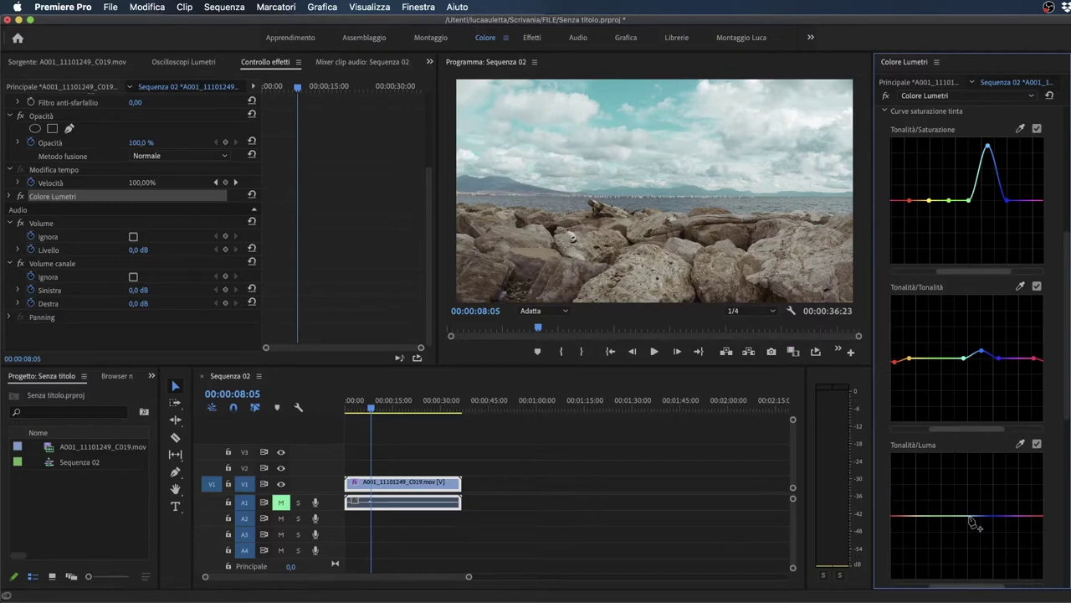
left_click(906, 516)
left_click(1031, 518)
left_click_drag(907, 515, 891, 482)
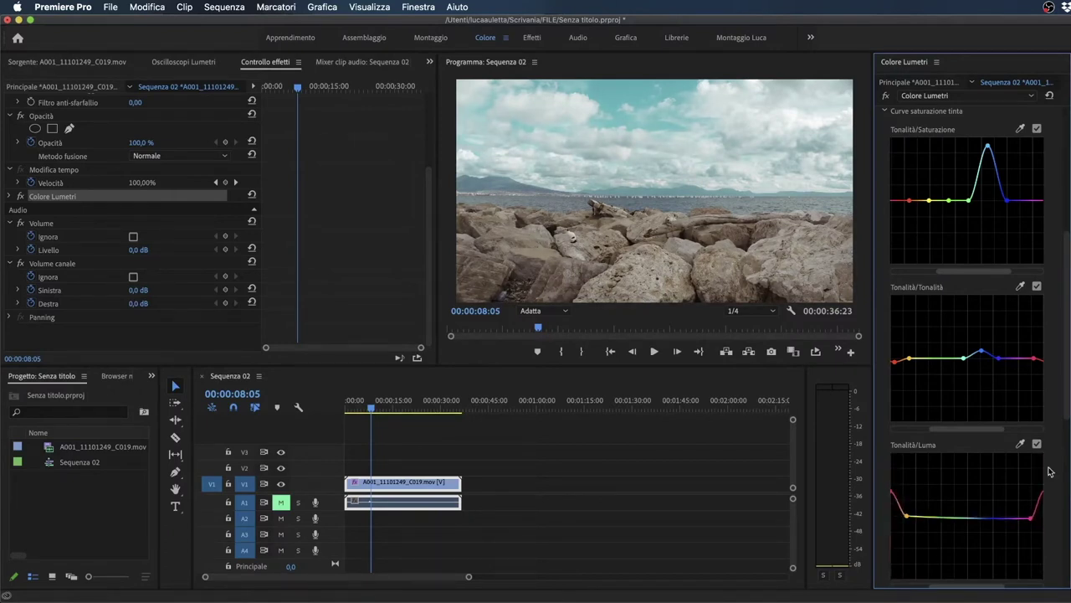
Step: Sample a tone from the video for Luma/Saturazione and slightly lower saturation in the darkest tones
scroll(924, 511, "down", 3)
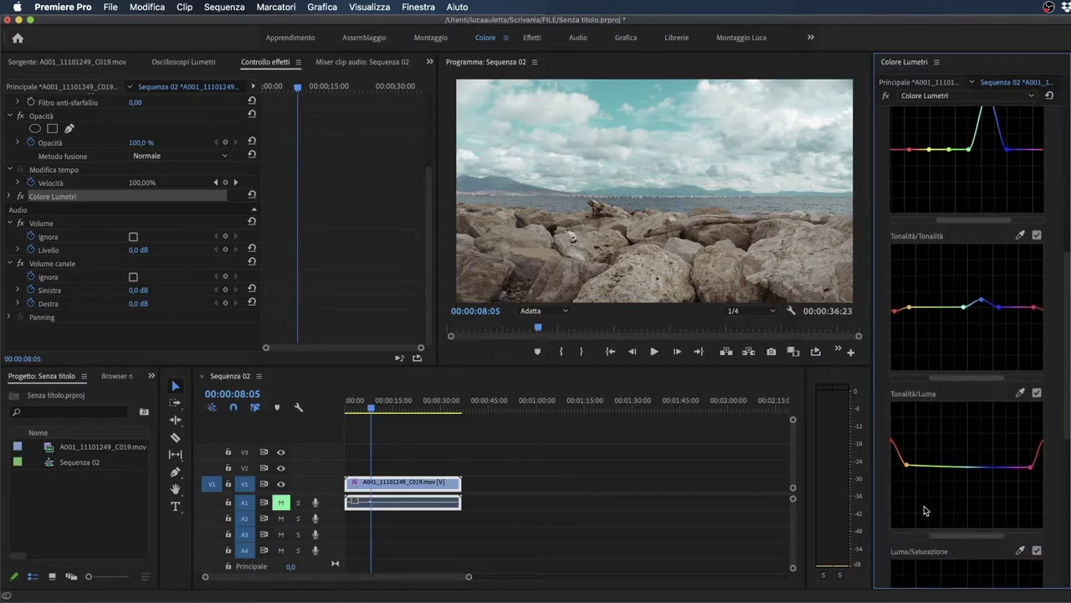
scroll(924, 509, "down", 3)
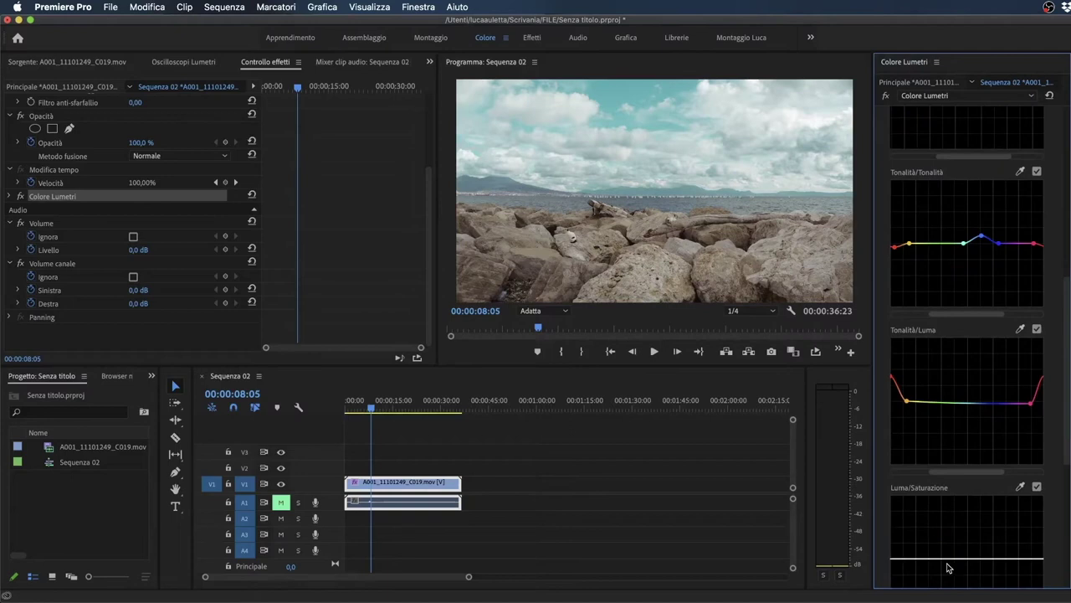
scroll(955, 561, "down", 2)
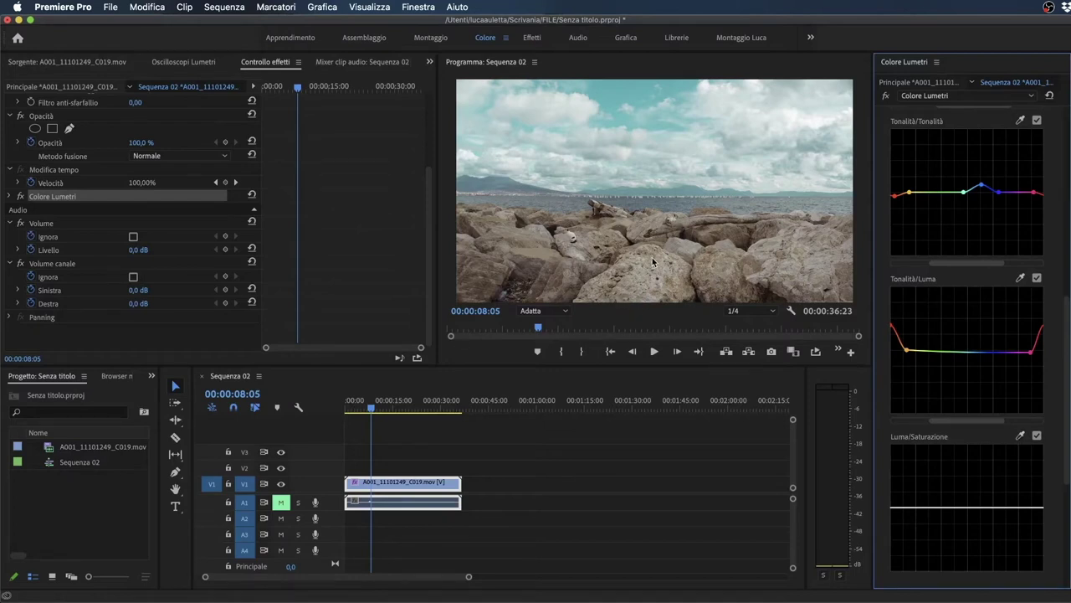
left_click(1017, 435)
left_click(646, 92)
mouse_move(906, 509)
left_mouse_down()
mouse_move(902, 560)
mouse_move(903, 439)
mouse_move(893, 533)
mouse_move(901, 488)
mouse_move(897, 522)
mouse_move(904, 494)
mouse_move(906, 513)
left_mouse_up()
Step: Shape a dip near low saturation on the Saturazione/Saturazione curve
scroll(880, 440, "down", 2)
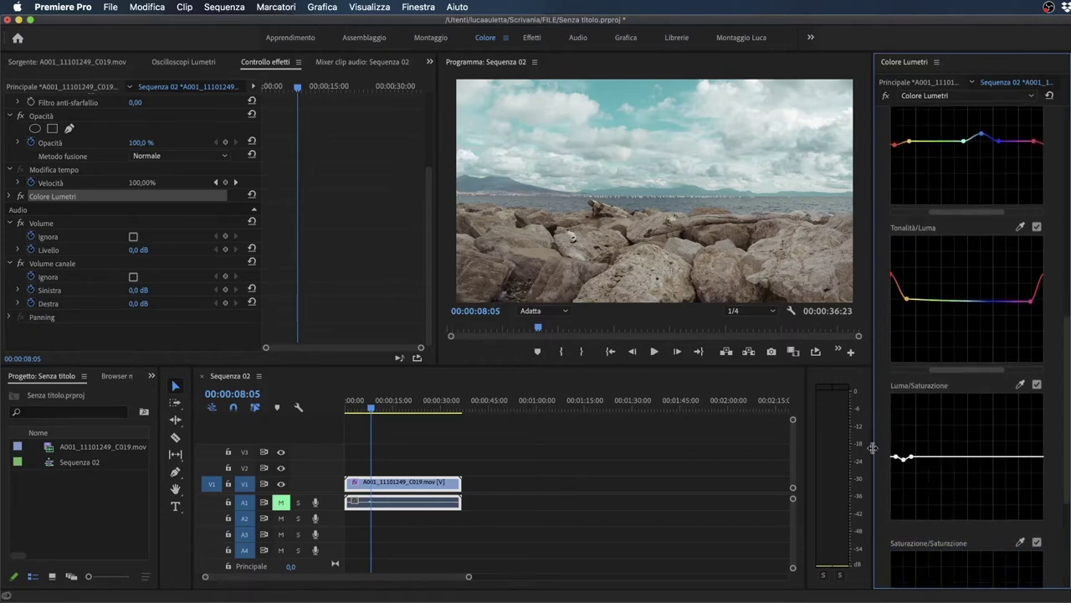
scroll(914, 469, "down", 3)
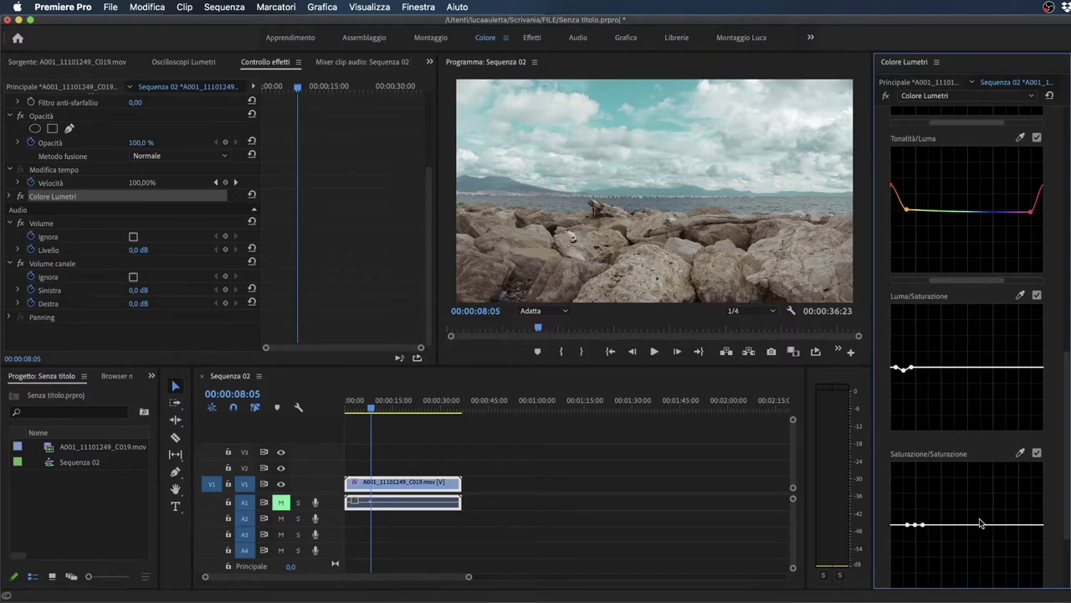
left_click_drag(915, 524, 911, 565)
mouse_move(924, 524)
left_mouse_down()
mouse_move(929, 535)
mouse_move(939, 523)
mouse_move(896, 529)
mouse_move(911, 578)
mouse_move(916, 543)
left_mouse_up()
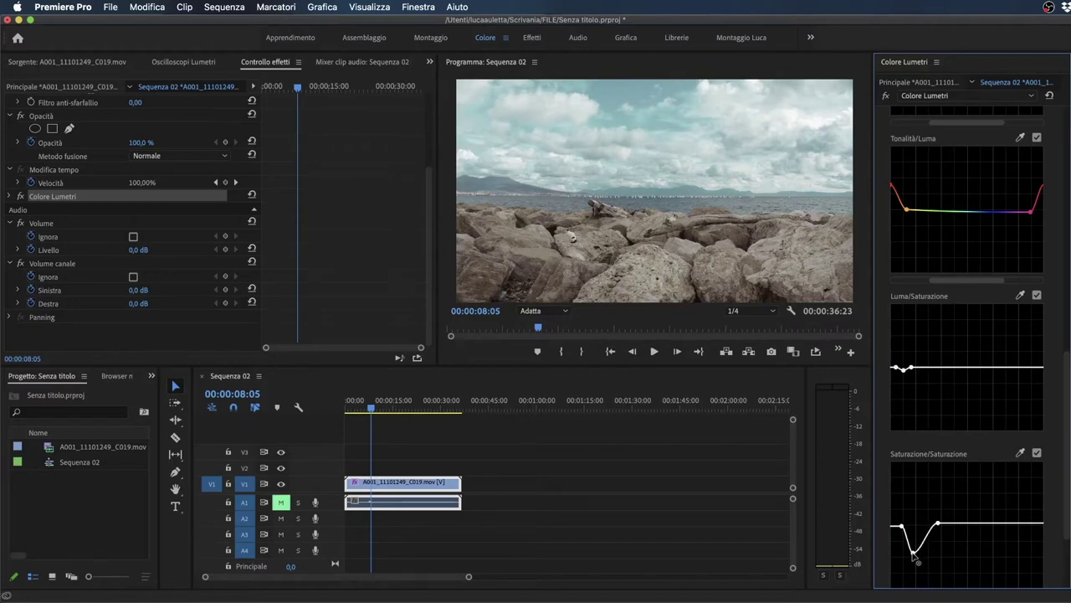
left_click_drag(911, 551, 910, 557)
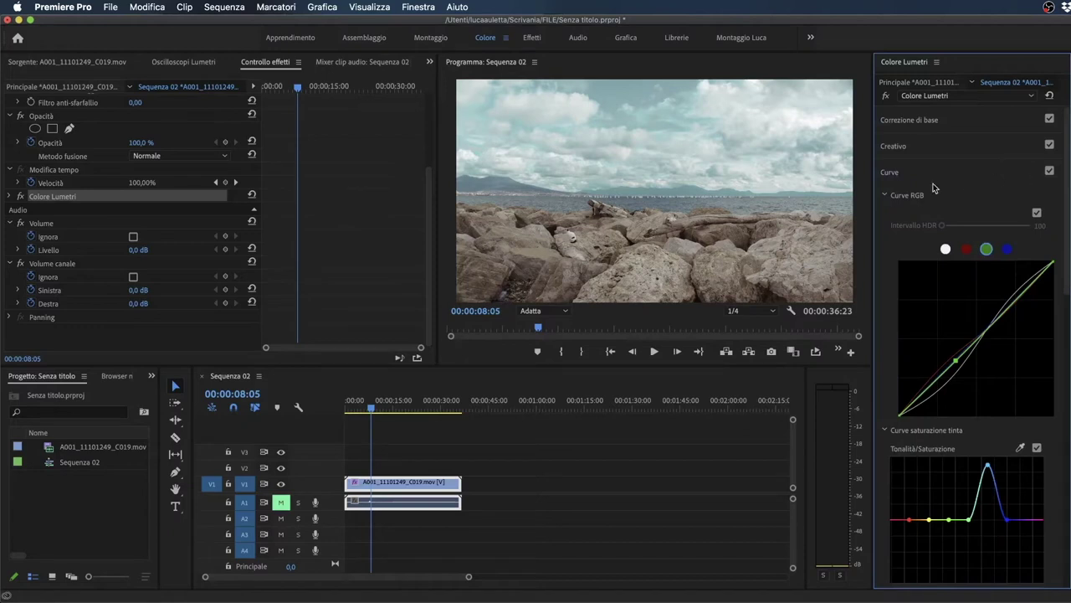
Step: Toggle the Curves, Creative and Basic Correction sections off and on to compare the grade
left_click(904, 173)
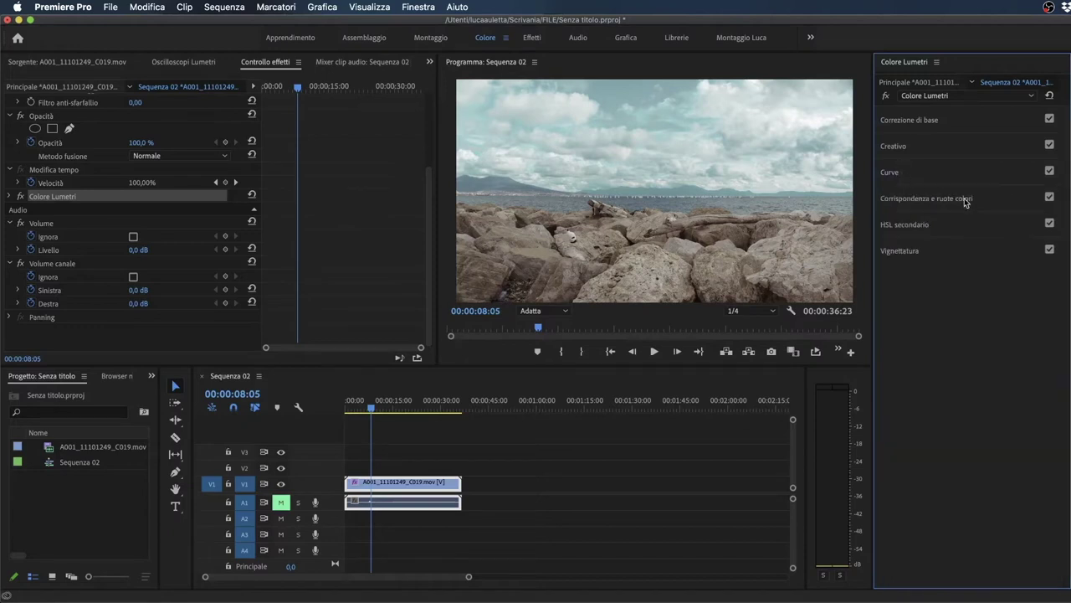
left_click(1049, 173)
left_click(1049, 145)
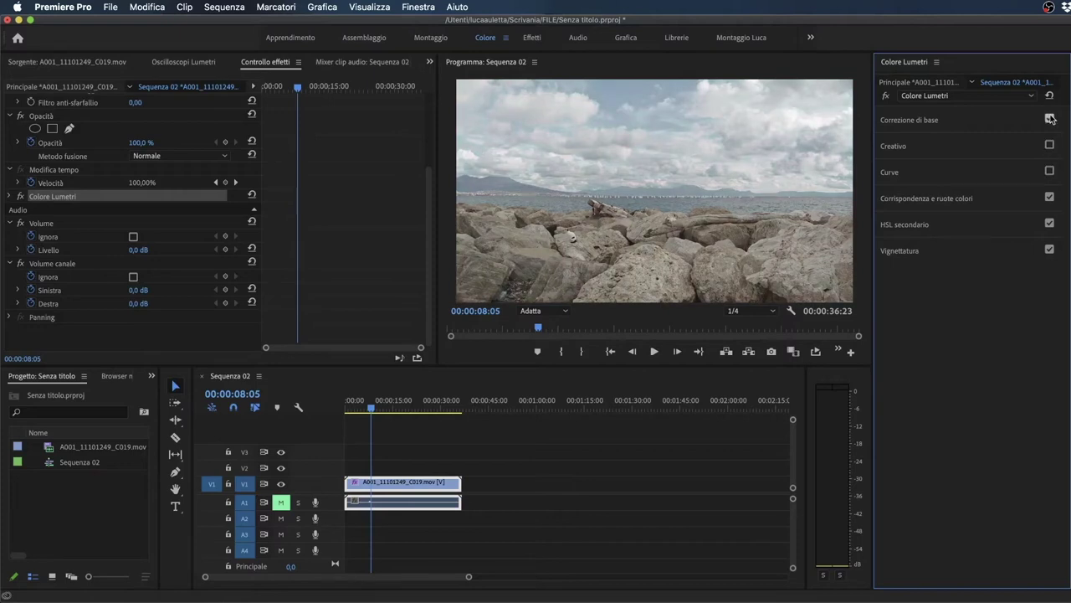
left_click(1049, 119)
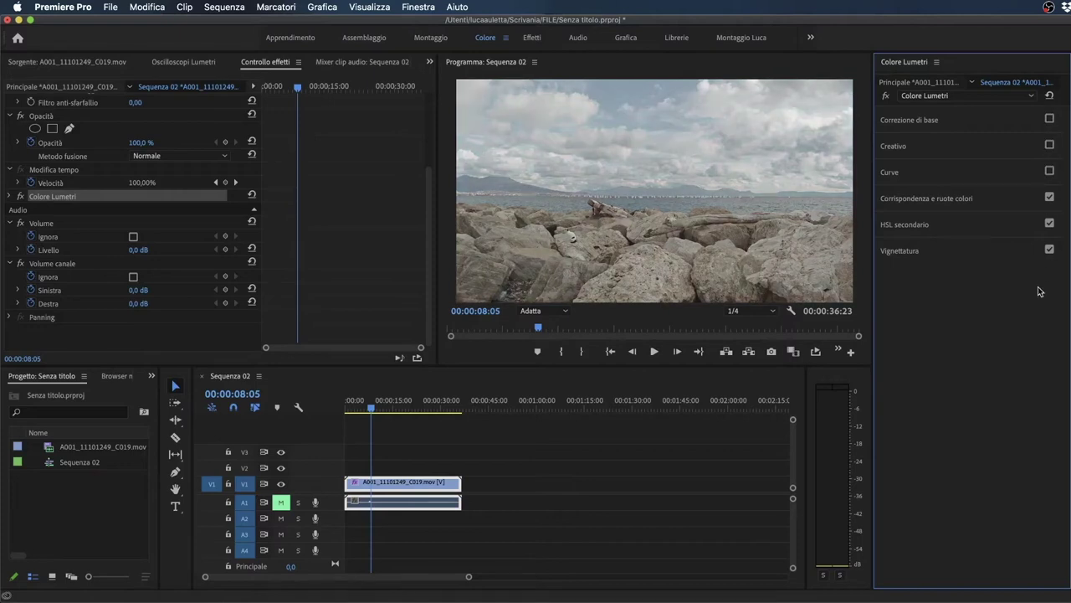
left_click(1010, 167)
left_click(1050, 171)
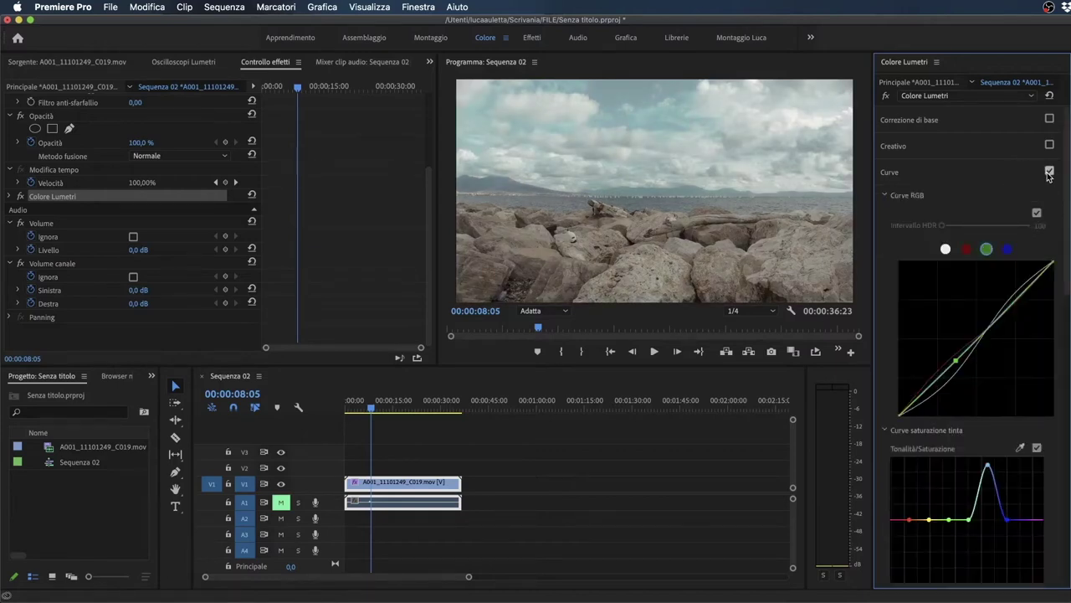
Step: Reset all Lumetri settings to defaults and open Color Wheels & Match
left_click(1050, 95)
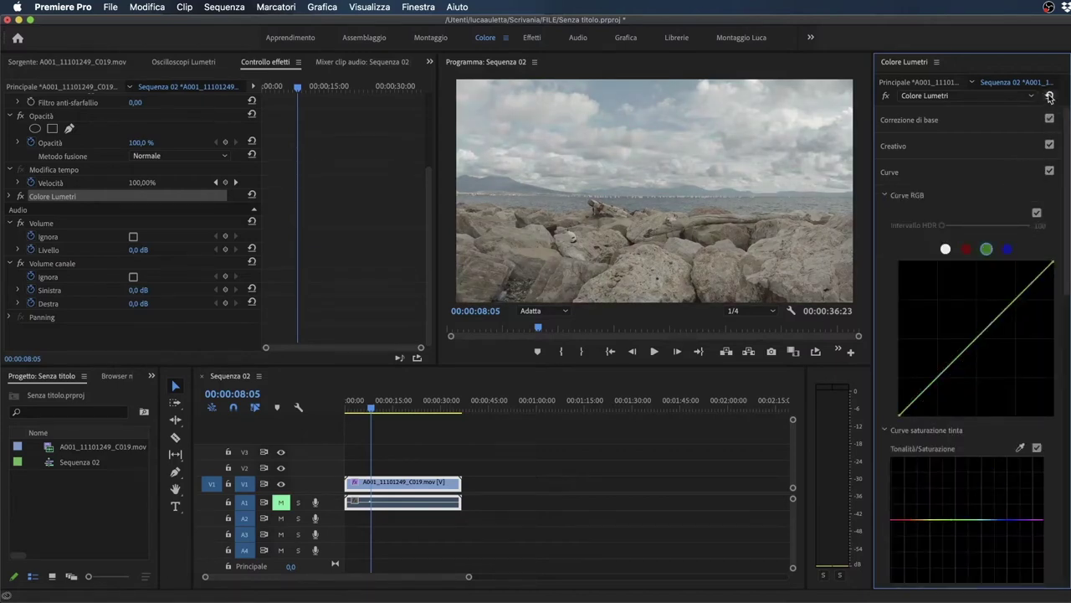
left_click(981, 170)
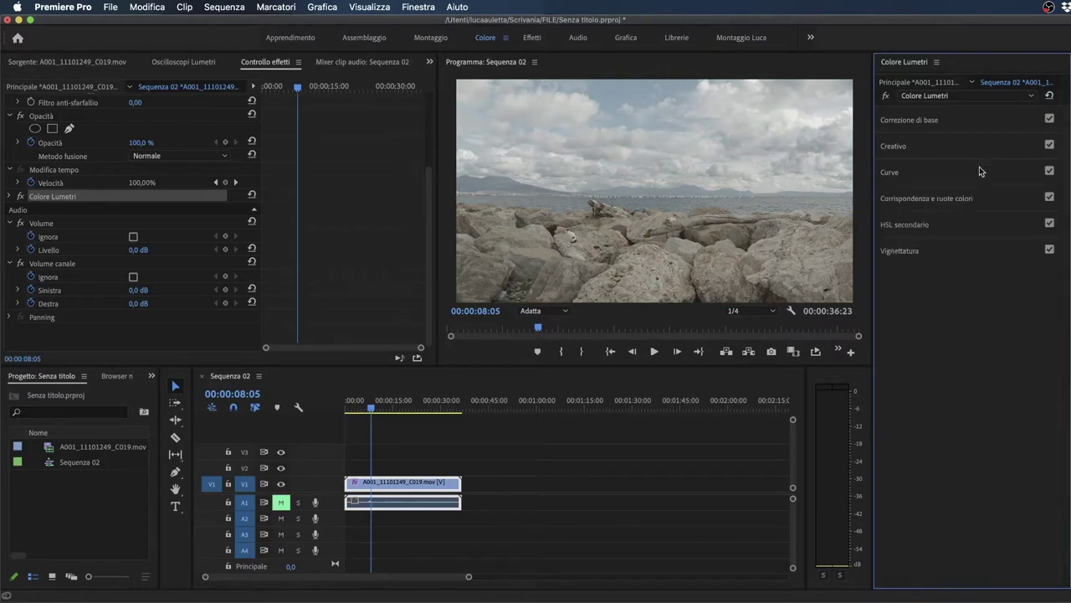
left_click(962, 198)
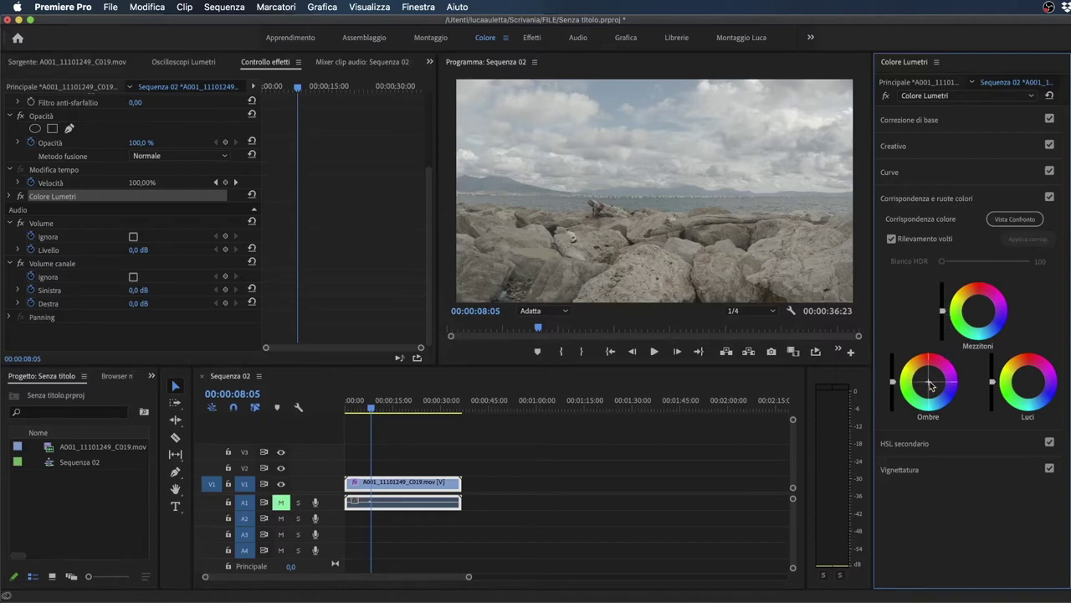
Step: Lower the Shadows and Midtones sliders slightly and return the Mezzitoni wheel puck near neutral
mouse_move(892, 385)
left_mouse_down()
mouse_move(893, 374)
mouse_move(894, 384)
left_mouse_up()
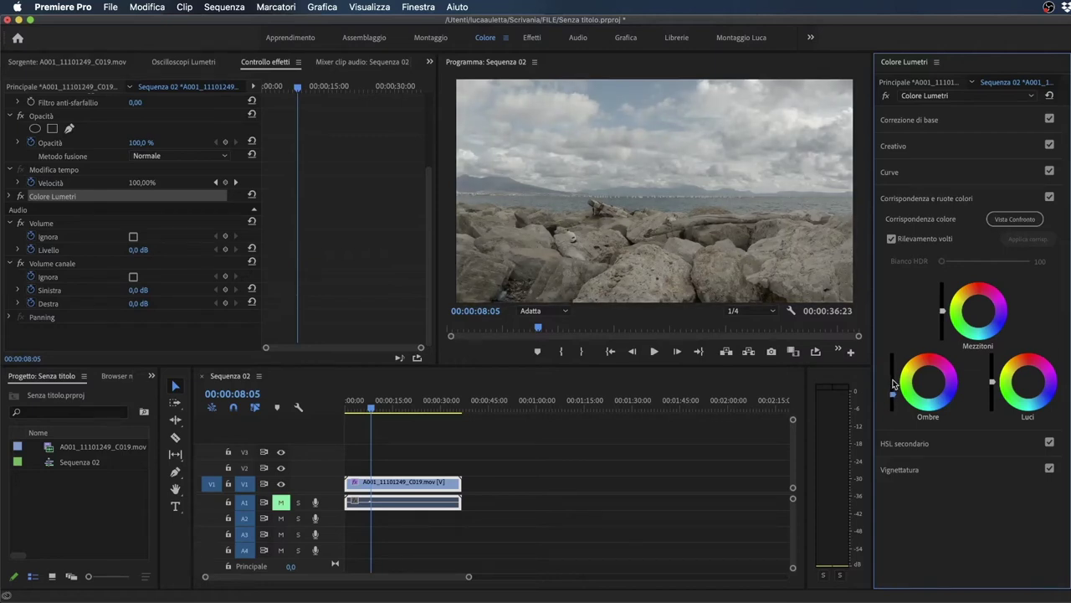
left_click_drag(943, 310, 976, 309)
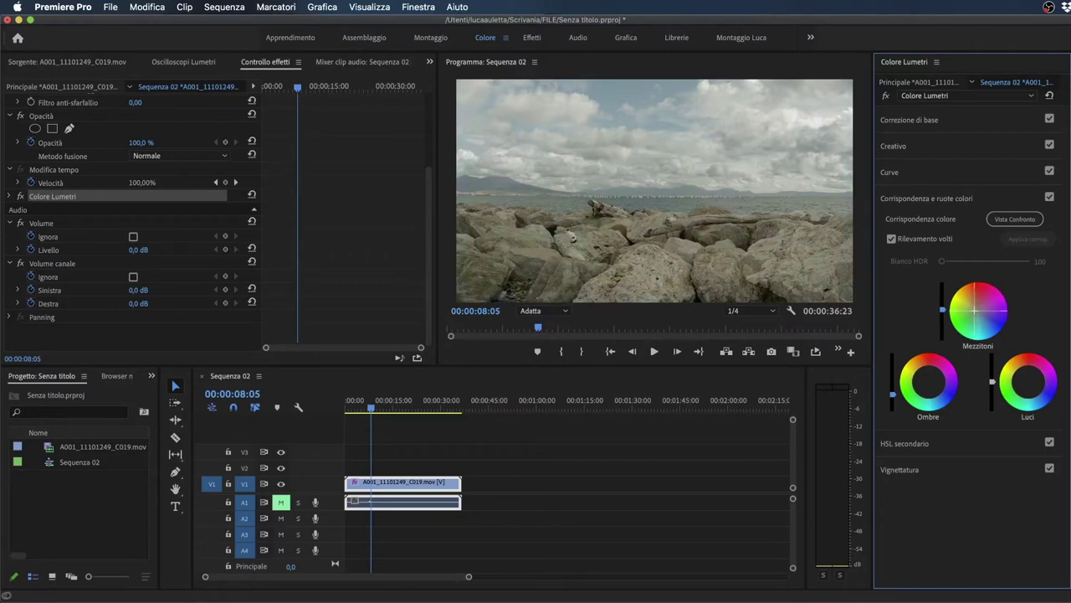
left_click_drag(978, 310, 978, 311)
mouse_move(978, 311)
left_mouse_down()
mouse_move(964, 307)
mouse_move(967, 320)
mouse_move(976, 304)
mouse_move(976, 313)
left_mouse_up()
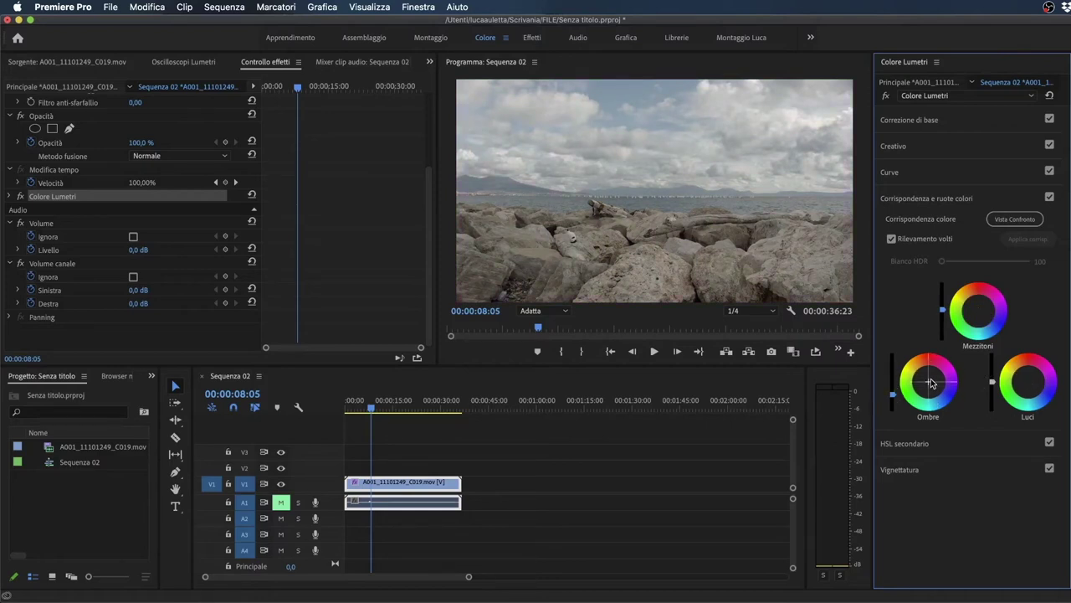
Step: Expand HSL secondario and sample the sky with the eyedropper to set the key
left_click(912, 443)
scroll(881, 305, "down", 2)
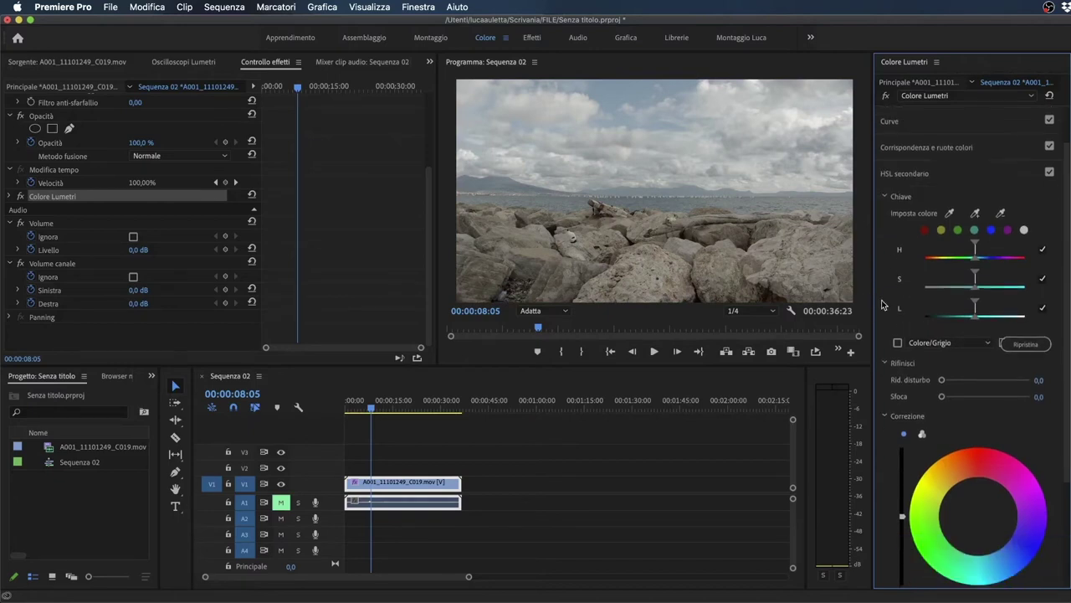
scroll(882, 305, "down", 3)
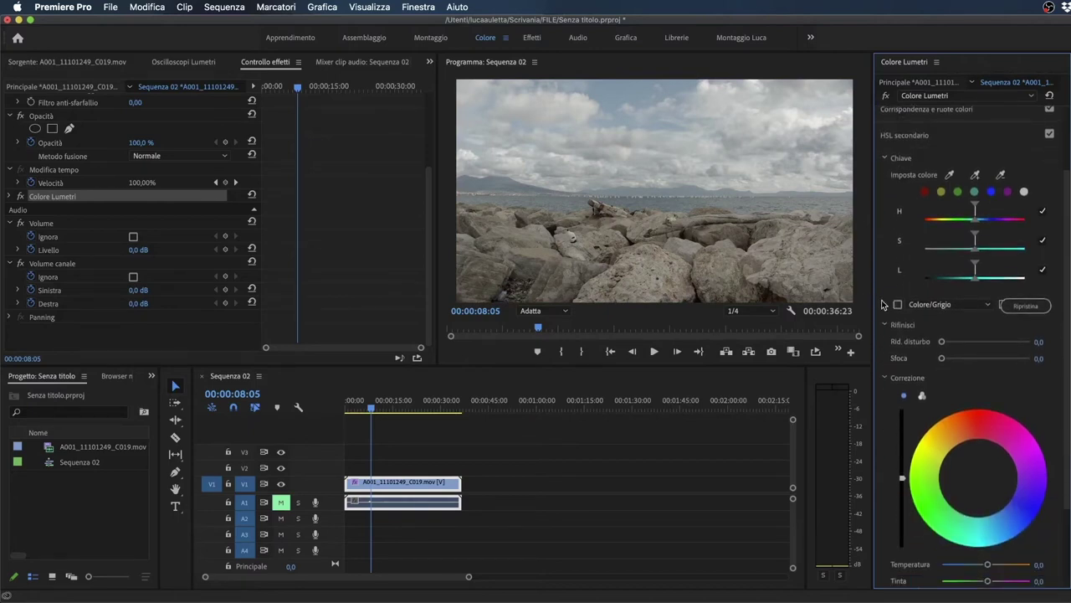
scroll(883, 305, "down", 1)
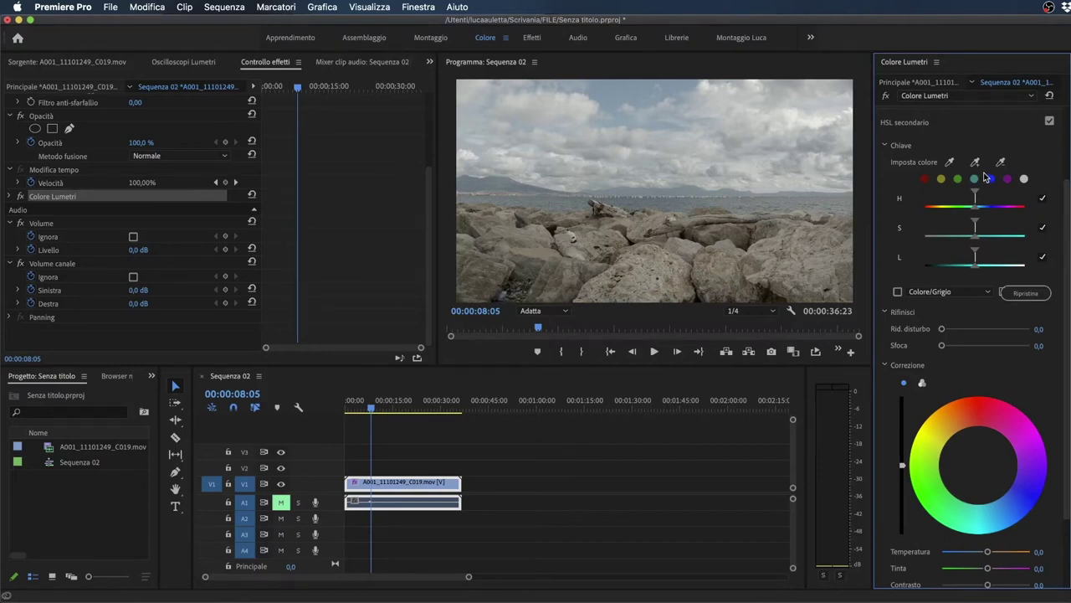
scroll(939, 368, "down", 2)
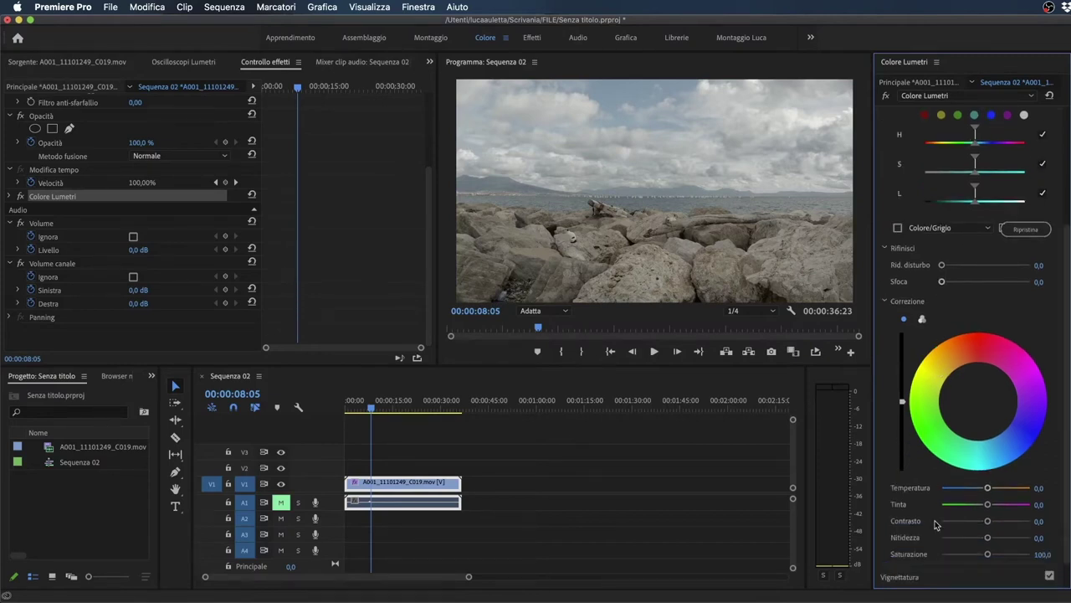
scroll(924, 383, "up", 2)
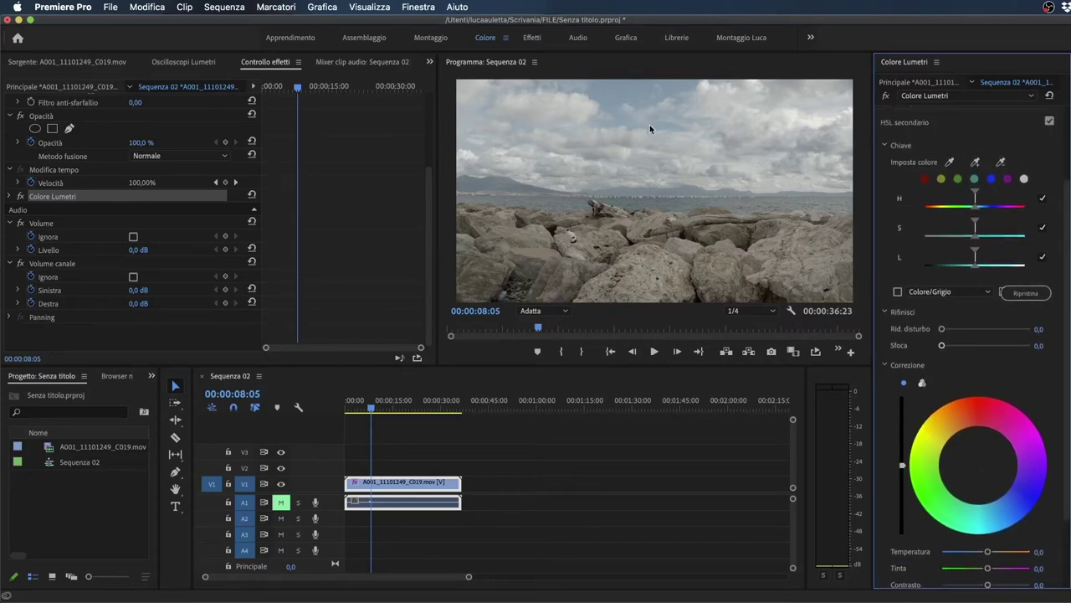
left_click(949, 161)
left_click(625, 95)
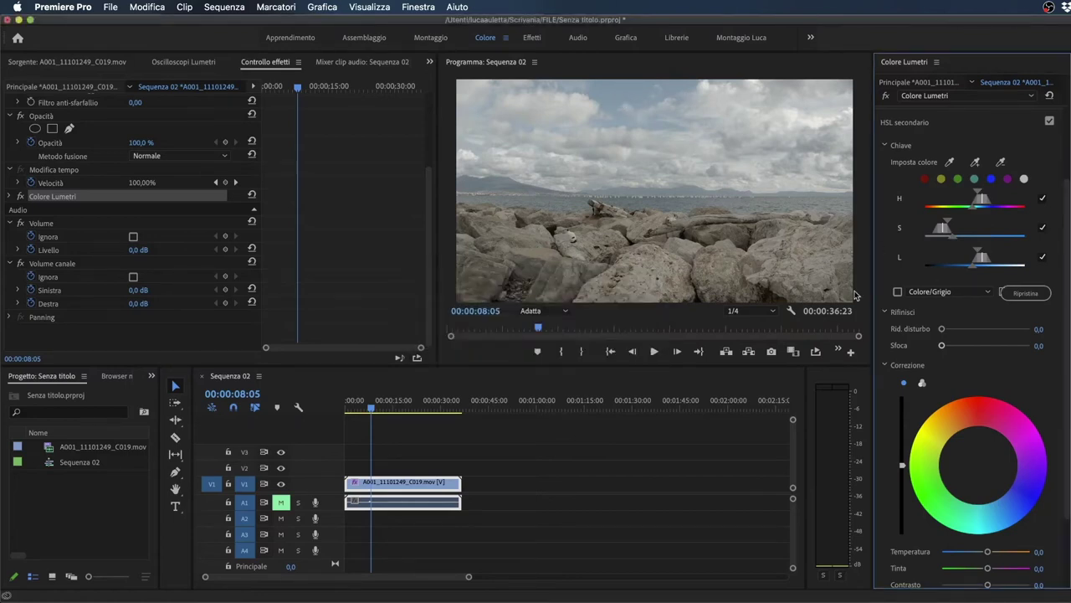
Step: Check the mask in Colore/Nero and Grigio previews, refine the L range, then turn the preview off
left_click(898, 292)
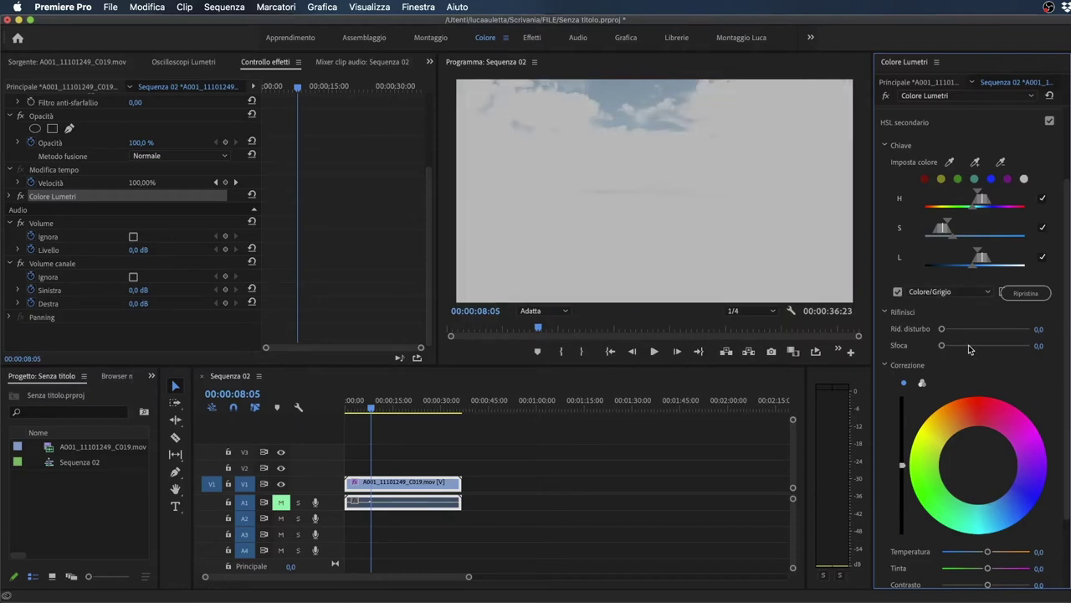
left_click(937, 292)
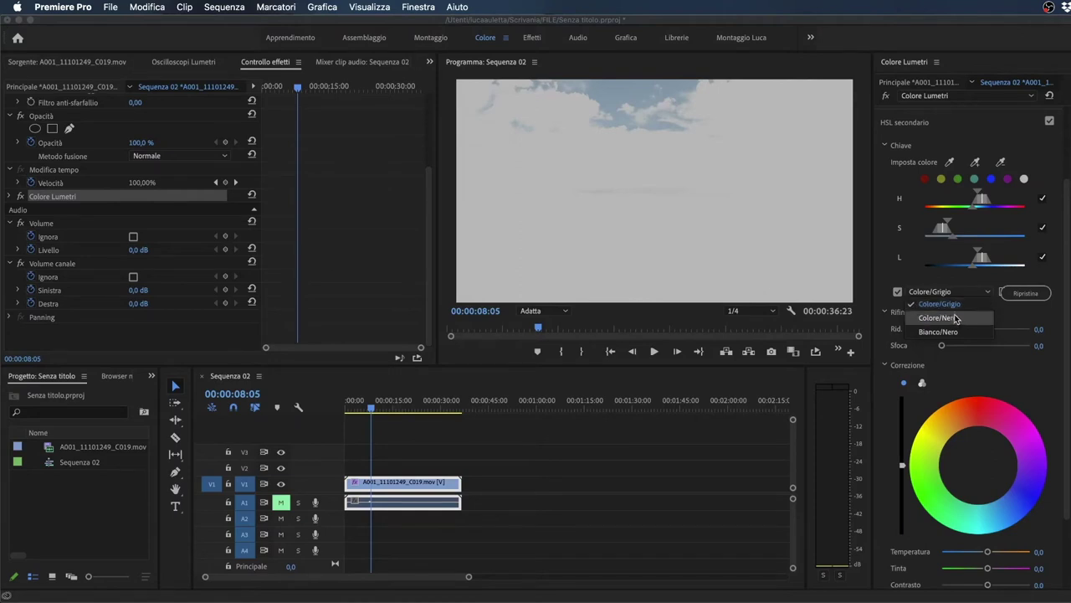
left_click(955, 319)
left_click(954, 293)
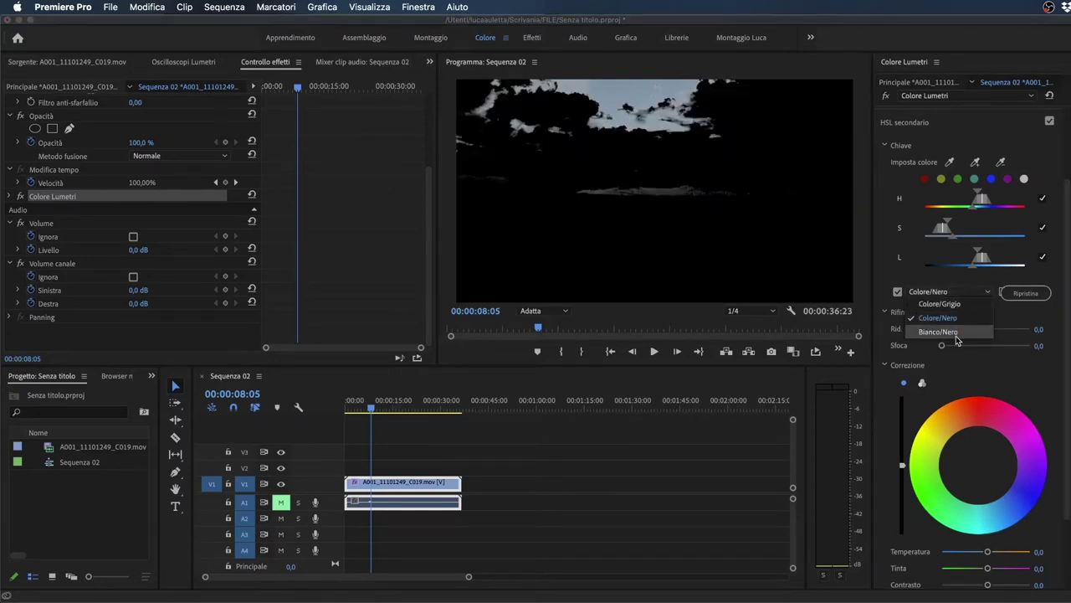
left_click(958, 332)
left_click(961, 295)
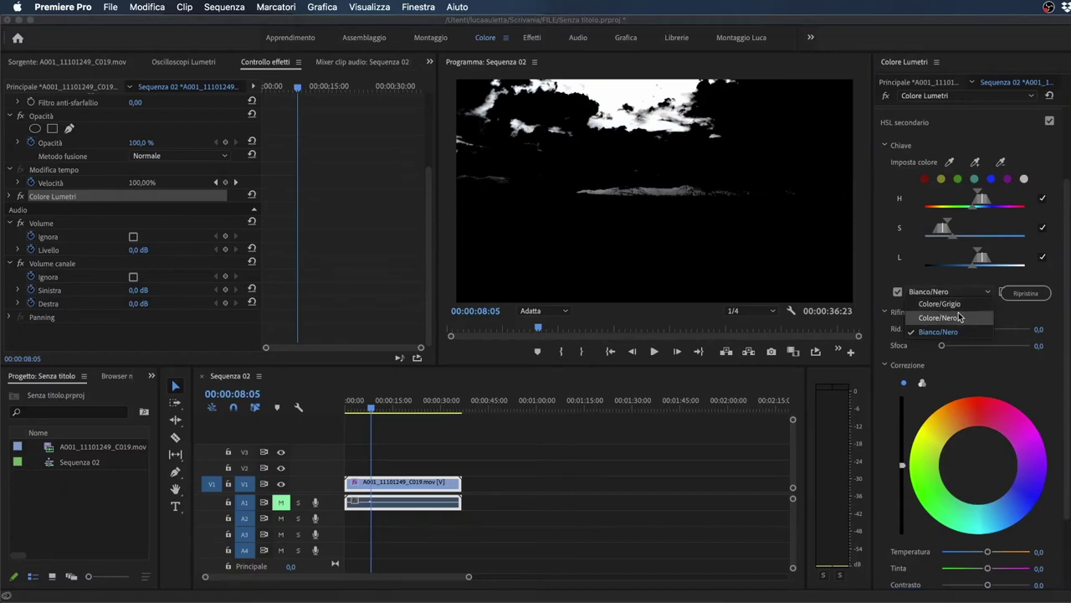
left_click(960, 318)
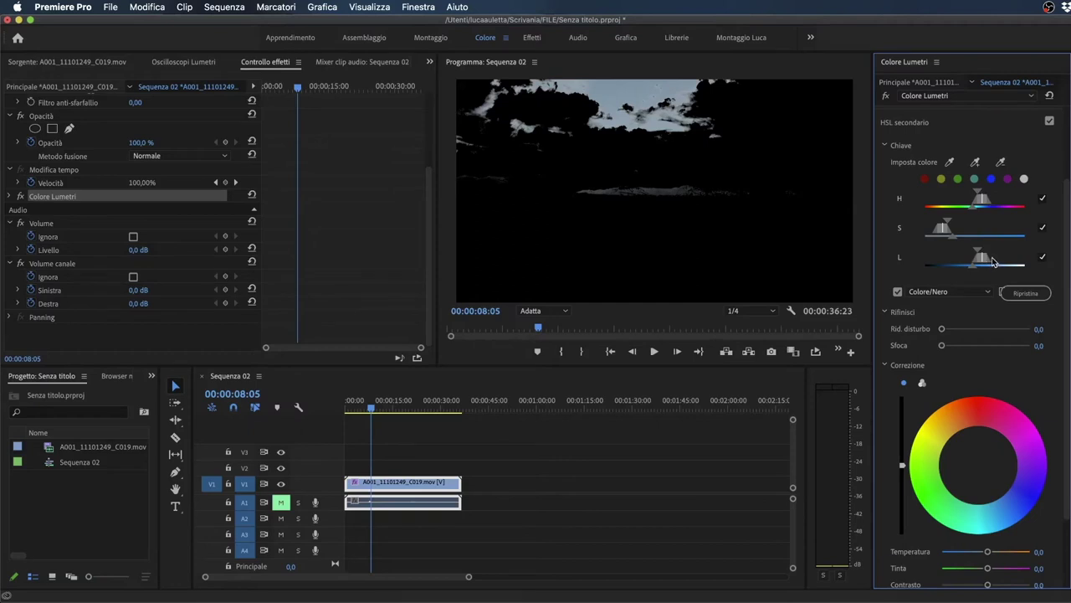
mouse_move(990, 262)
left_mouse_down()
mouse_move(979, 257)
mouse_move(995, 263)
left_mouse_up()
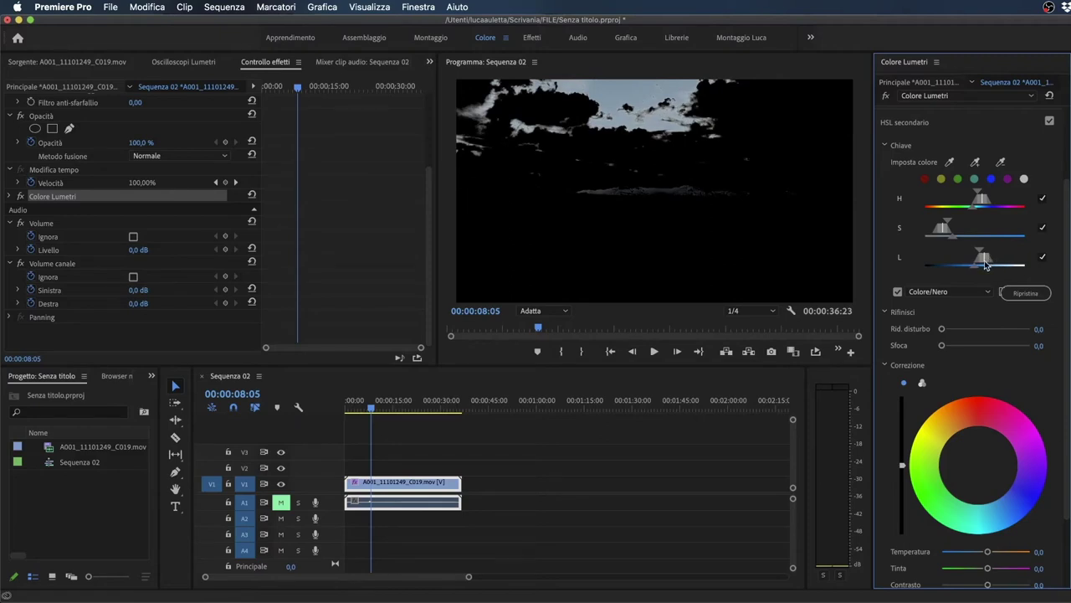
left_click_drag(975, 268, 976, 271)
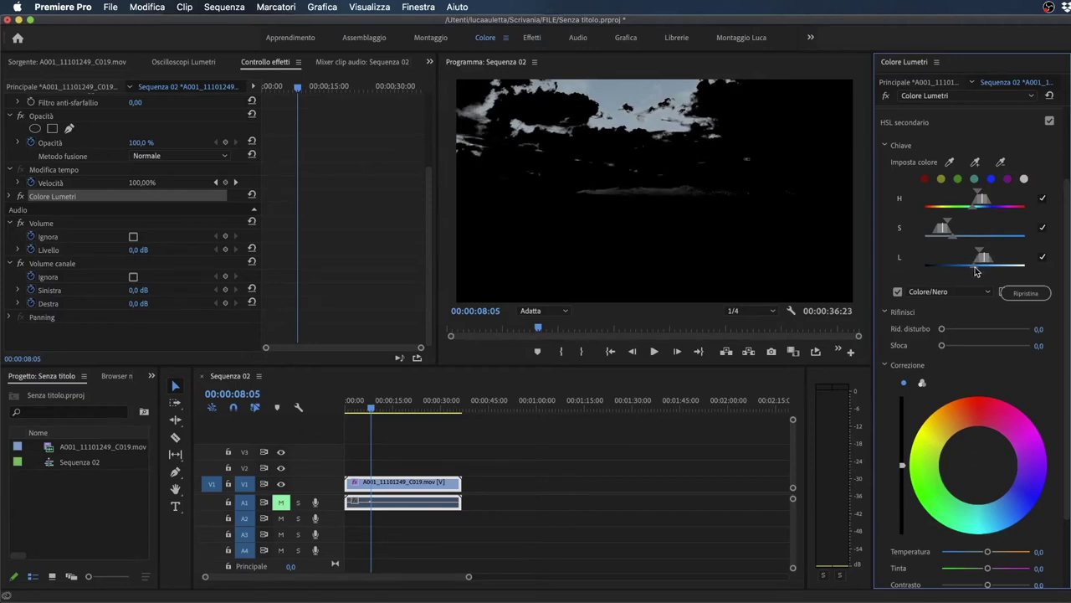
left_click(898, 292)
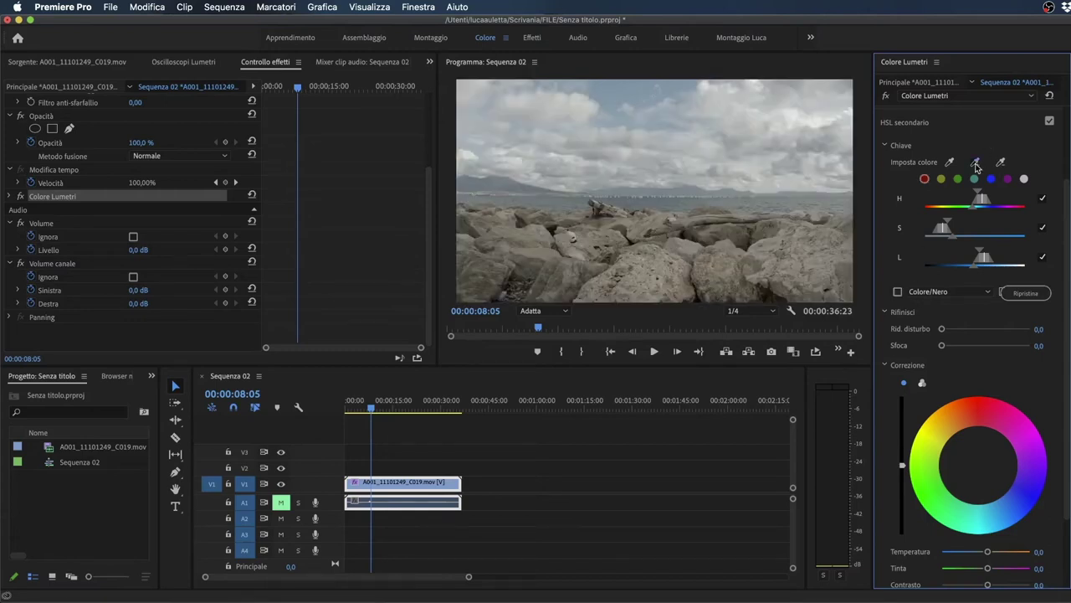
Step: Add two more sky samples to the key with the + eyedropper and show the Colore/Nero mask
left_click(978, 162)
left_click(532, 124)
left_click(898, 292)
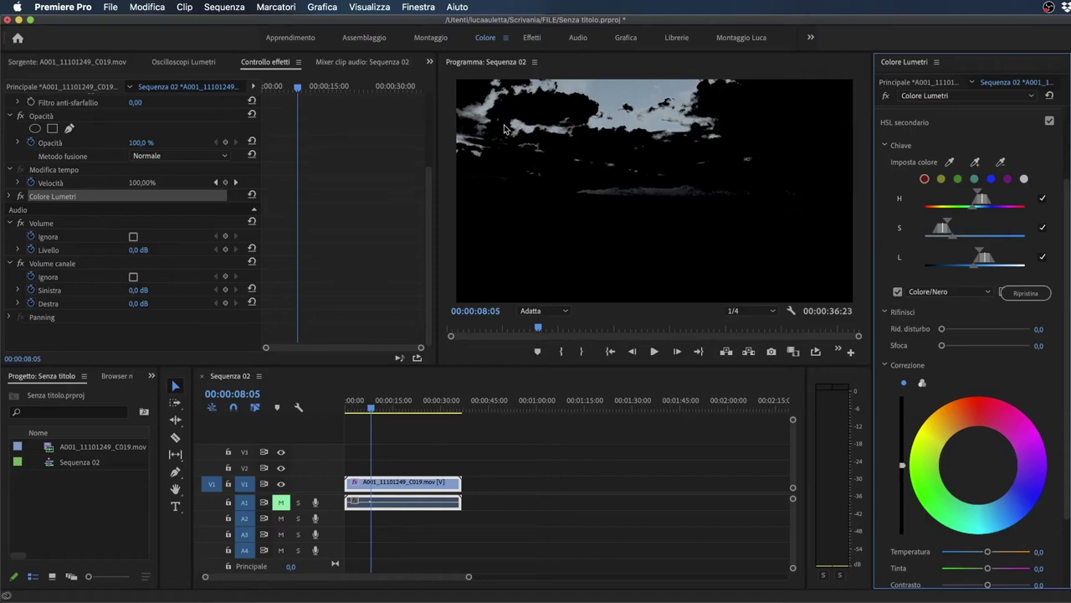
left_click(975, 161)
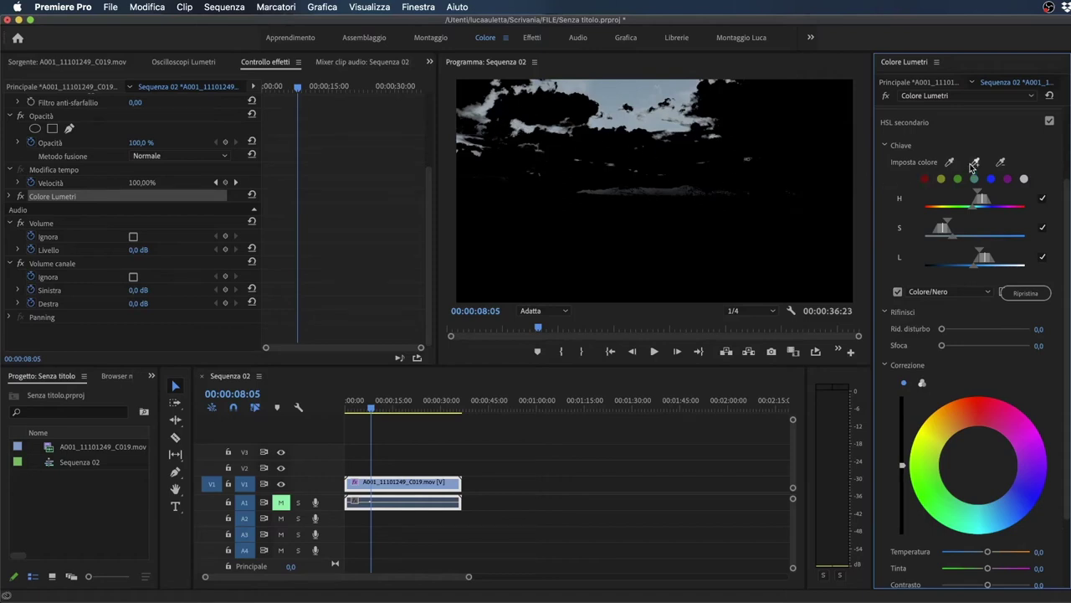
left_click(634, 101)
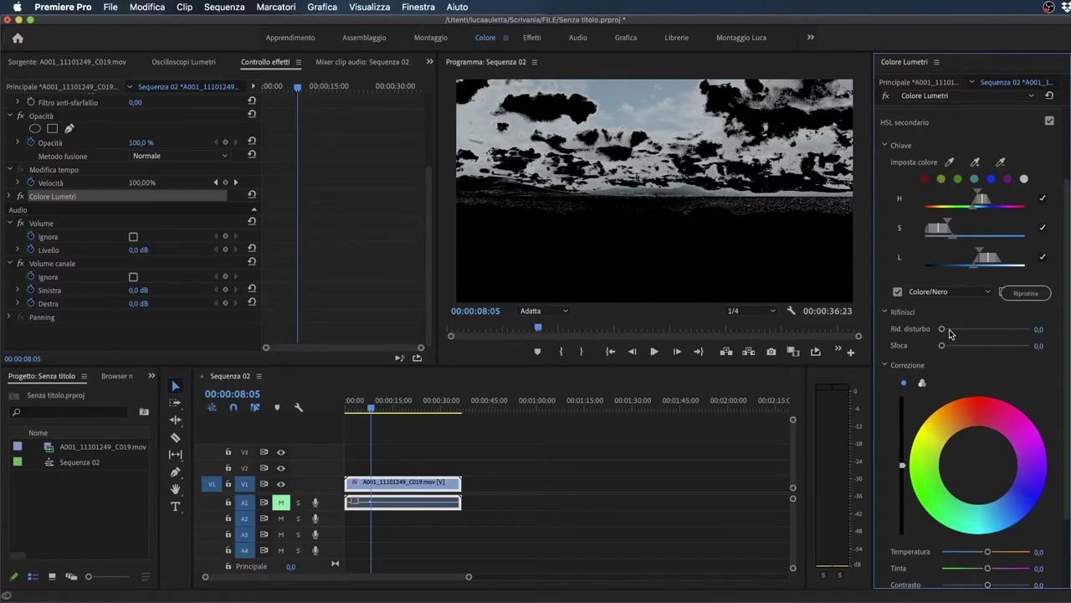
Step: Set Rid. disturbo to 100,0 and Sfoca to 14,2, playing the clip to check the mask
mouse_move(942, 329)
left_mouse_down()
mouse_move(963, 329)
mouse_move(930, 330)
mouse_move(961, 333)
mouse_move(940, 331)
left_mouse_up()
key("space")
key("space")
left_click_drag(949, 330, 992, 346)
key("space")
key("space")
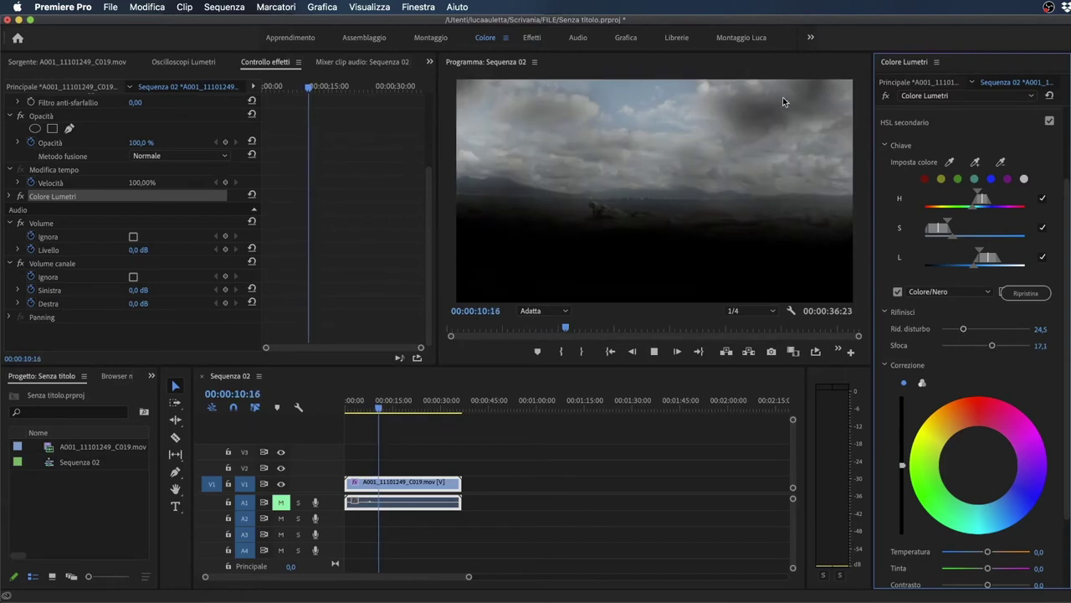
key("space")
left_click_drag(964, 329, 1030, 328)
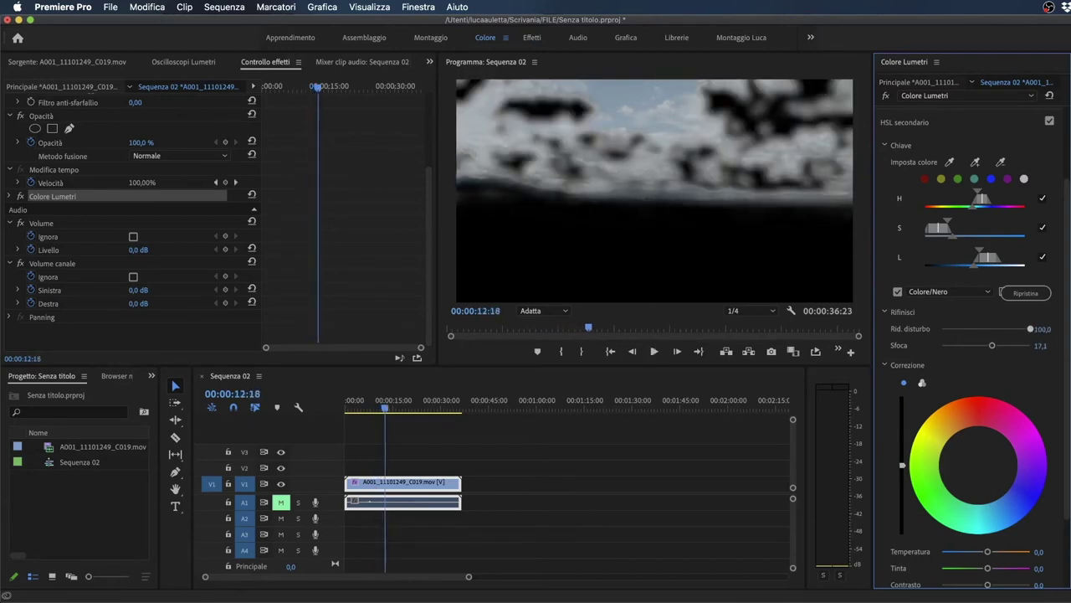
left_click_drag(991, 346, 984, 353)
key("space")
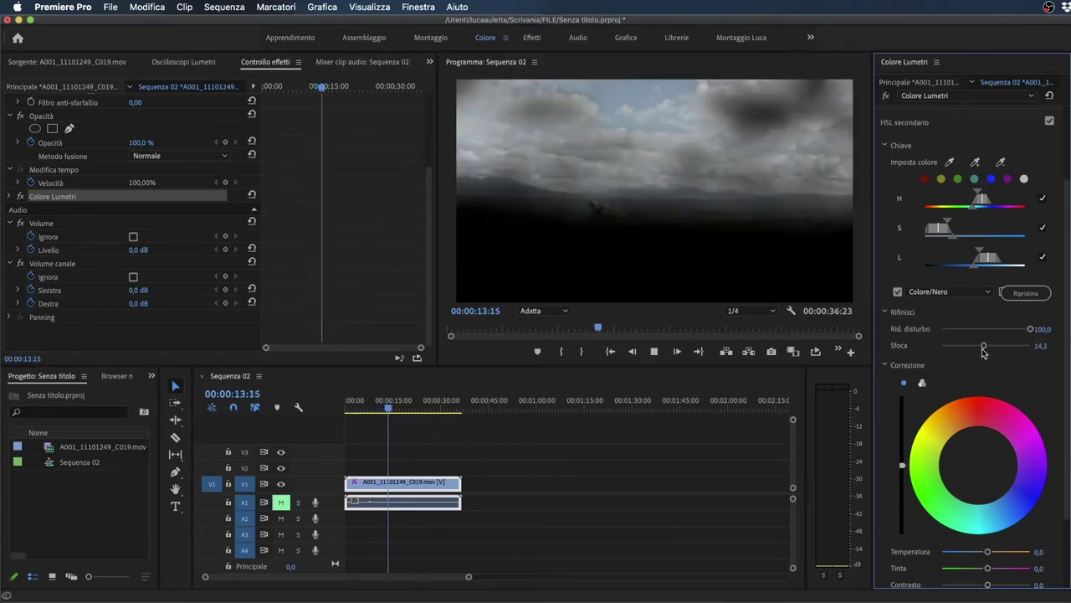
key("space")
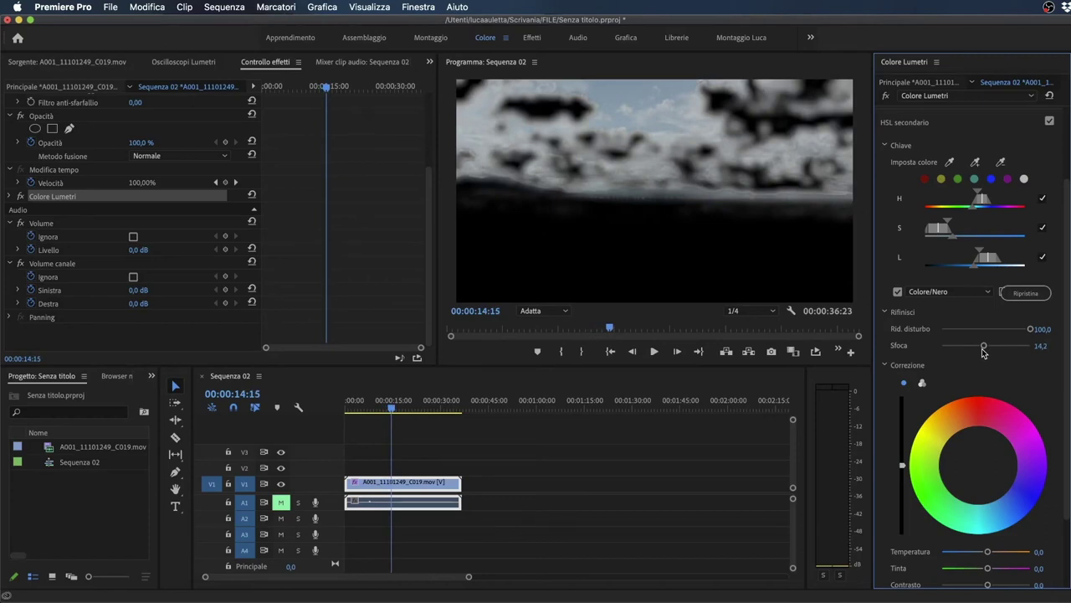
Step: Darken the keyed sky, recentre the wheel, and set Temperatura 15,1, Contrasto -100, Nitidezza 42,4, Saturazione 132,4
scroll(969, 356, "down", 5)
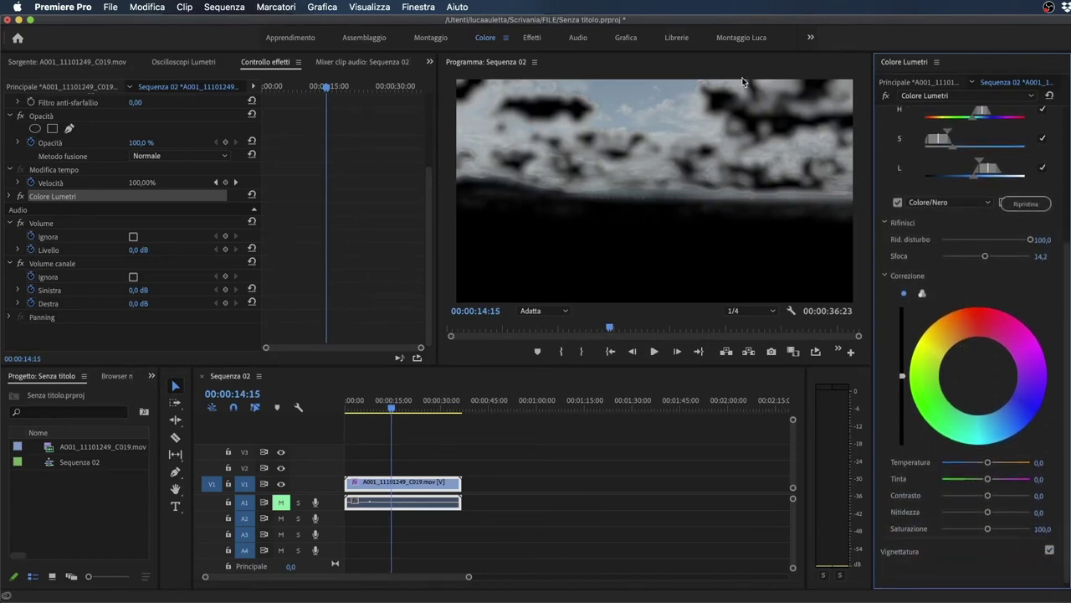
left_click_drag(903, 376, 903, 399)
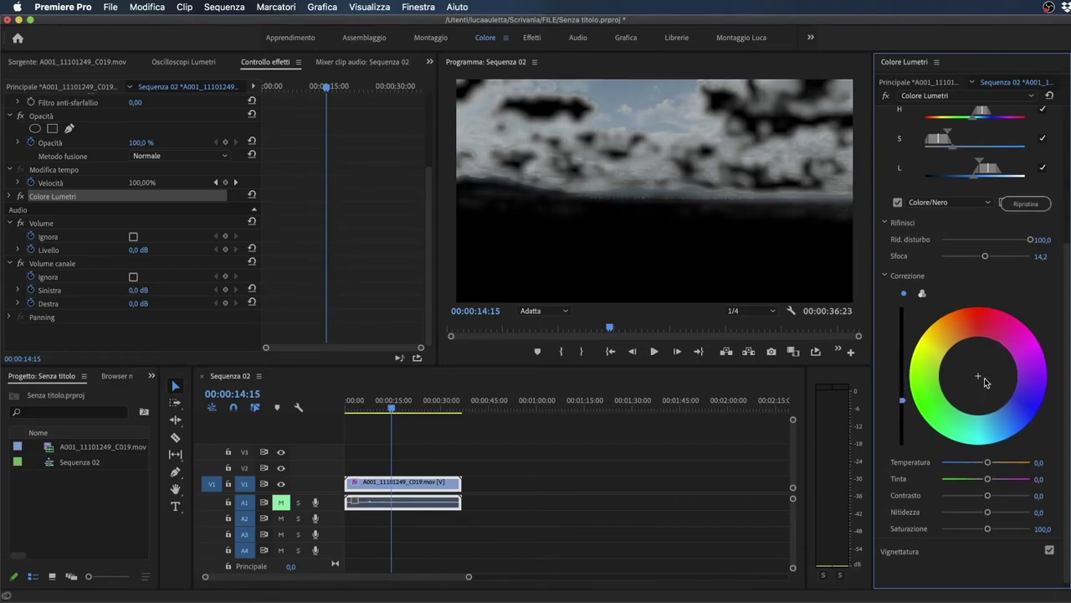
left_click_drag(962, 360, 974, 376)
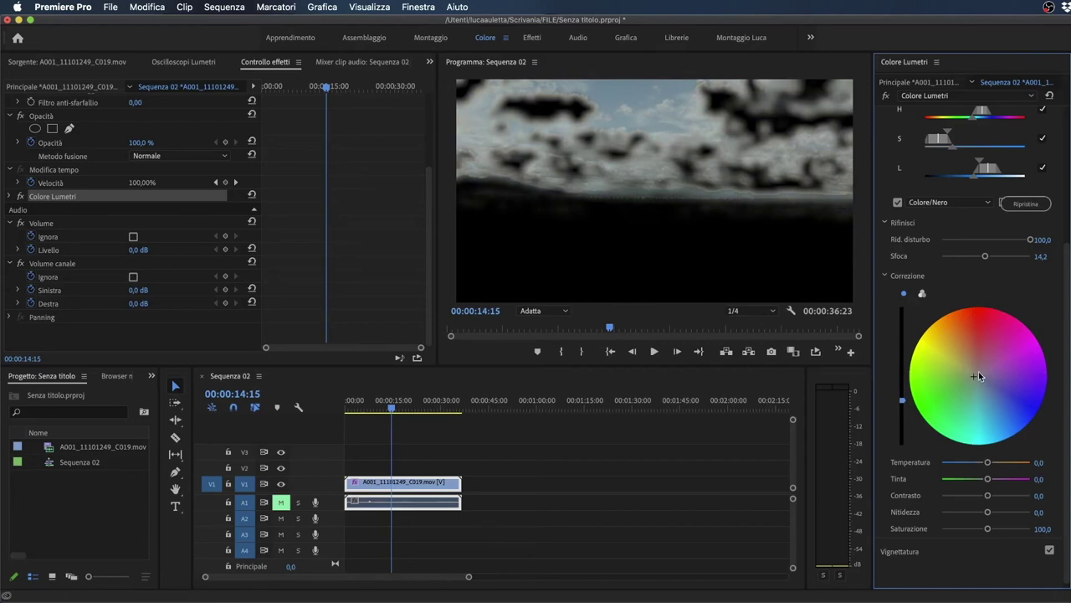
left_click_drag(984, 465, 992, 462)
left_click_drag(988, 511, 904, 495)
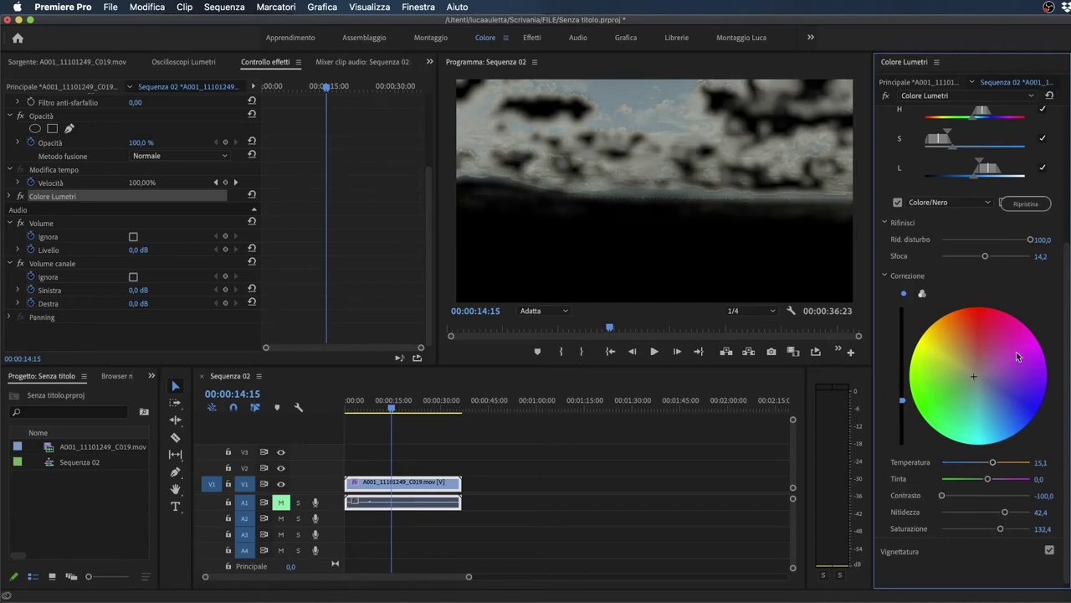
scroll(985, 337, "up", 5)
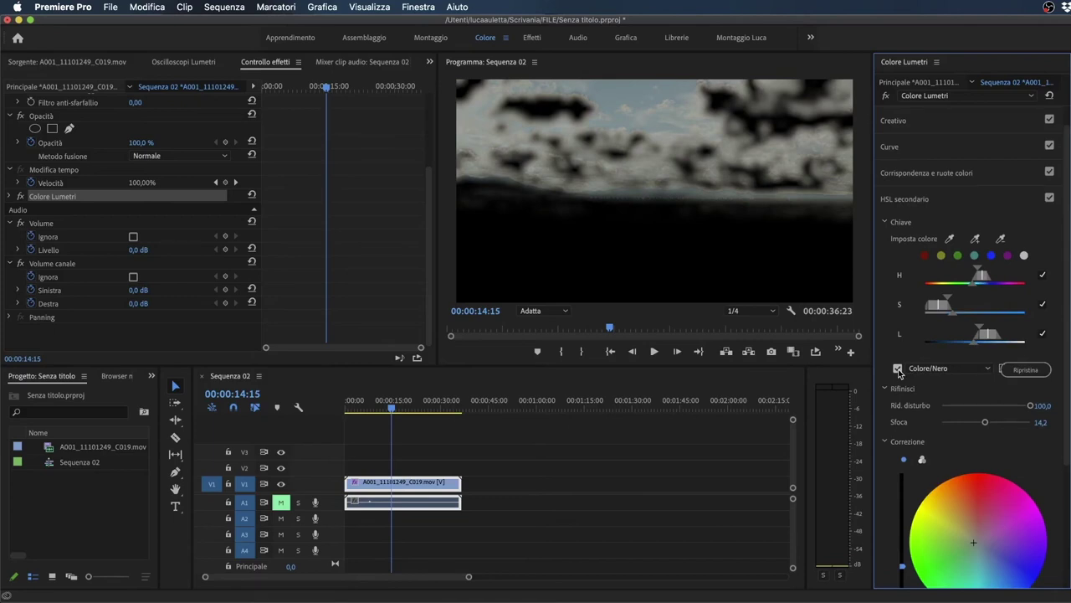
Step: Turn off the Colore/Nero preview, compare the sky correction off and on, and expand Vignettatura
left_click(898, 368)
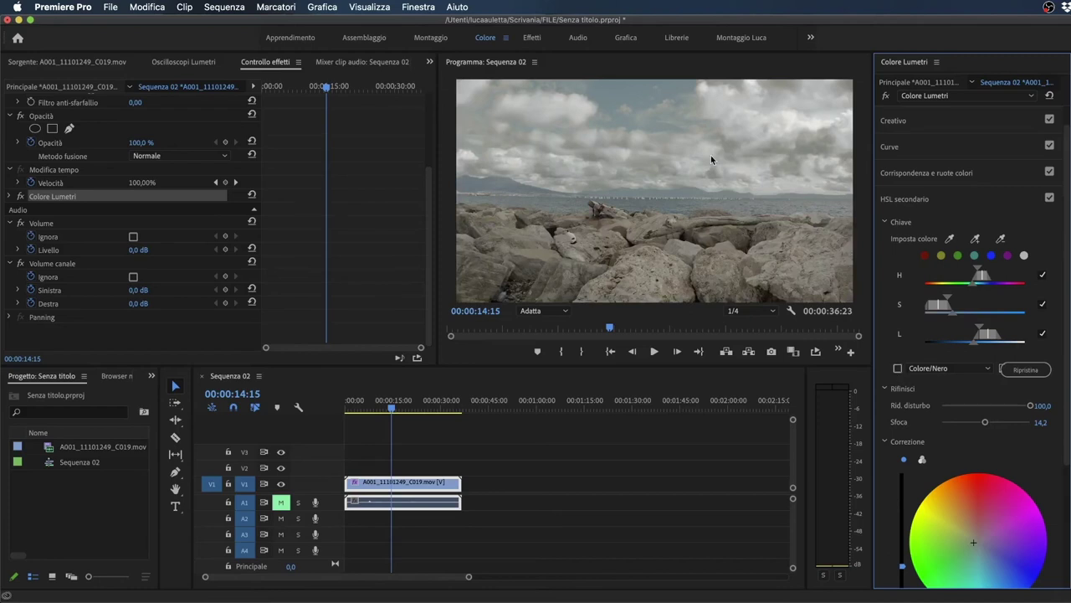
left_click(1050, 198)
left_click(1050, 198)
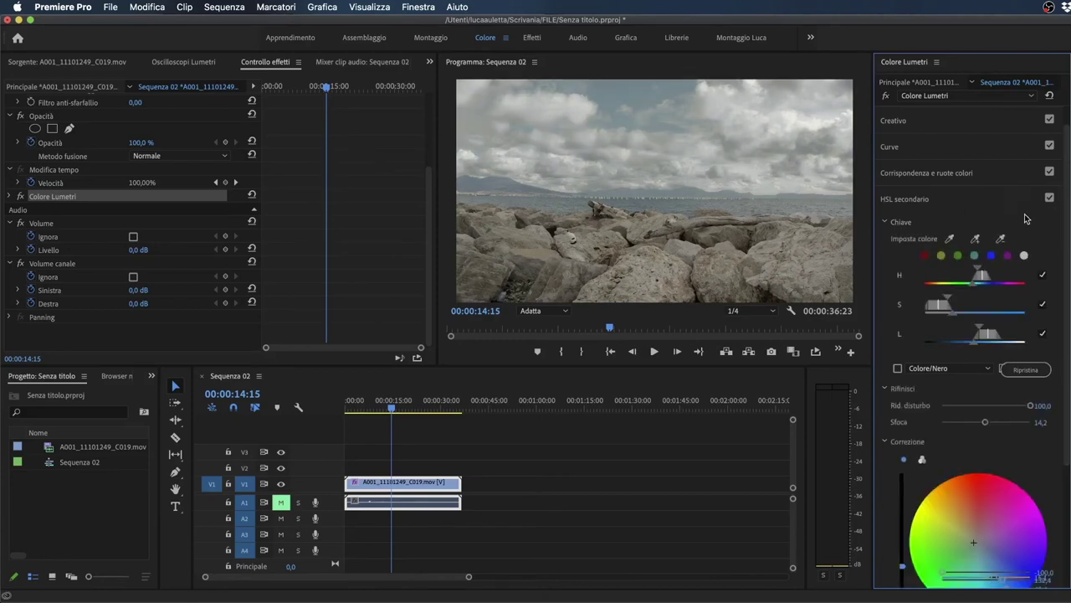
left_click(1050, 198)
left_click(1050, 199)
left_click(1051, 198)
left_click(940, 248)
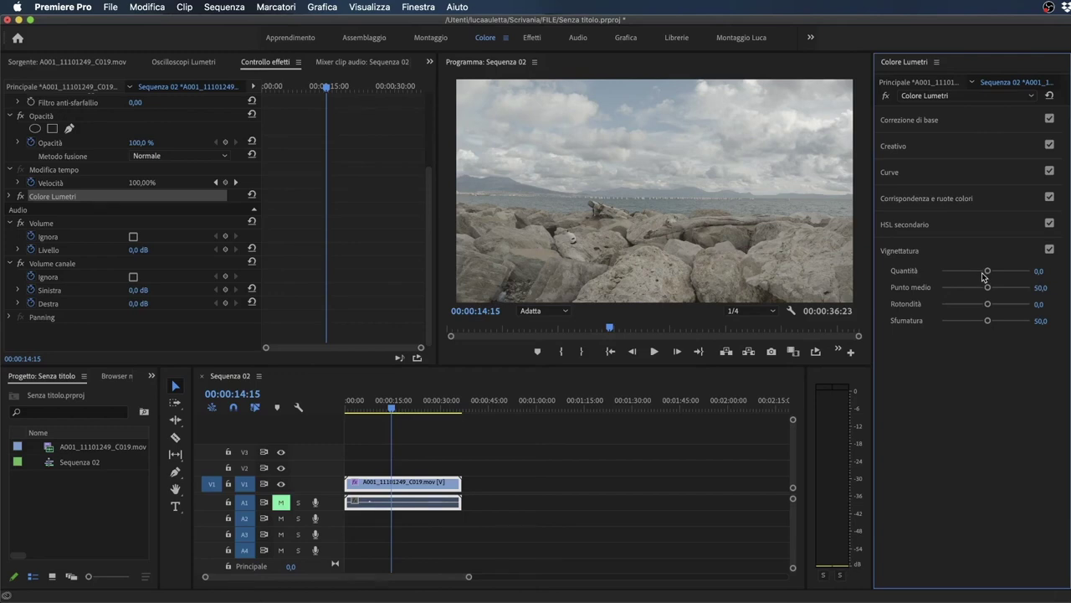
Step: Add a subtle Lumetri vignette: amount -3,0, midpoint 46,8, roundness -0,7, feather 100,0
left_click_drag(984, 276, 910, 328)
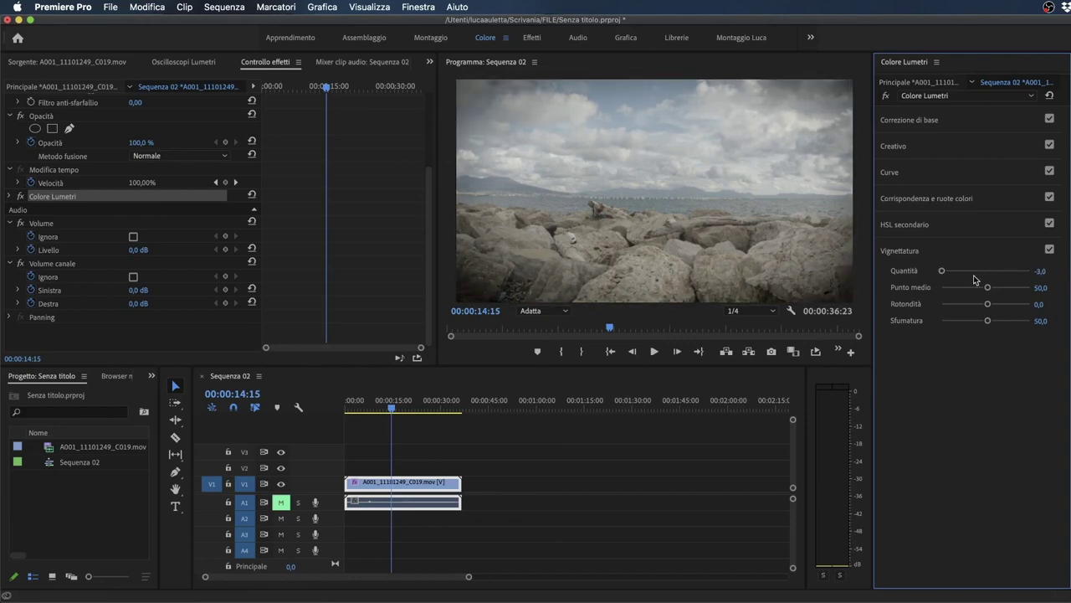
left_click_drag(988, 288, 1053, 325)
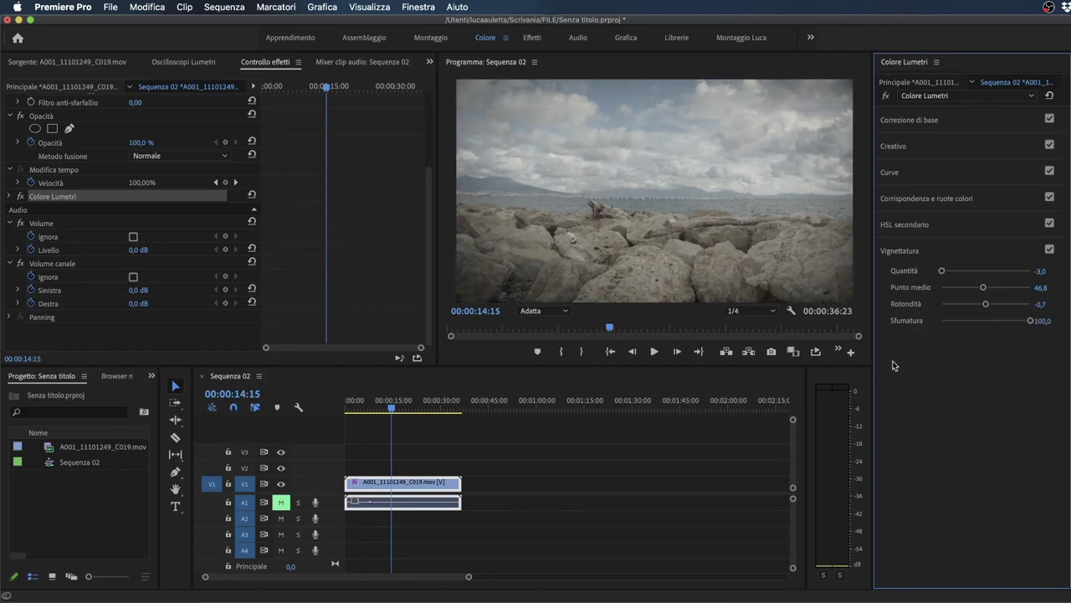
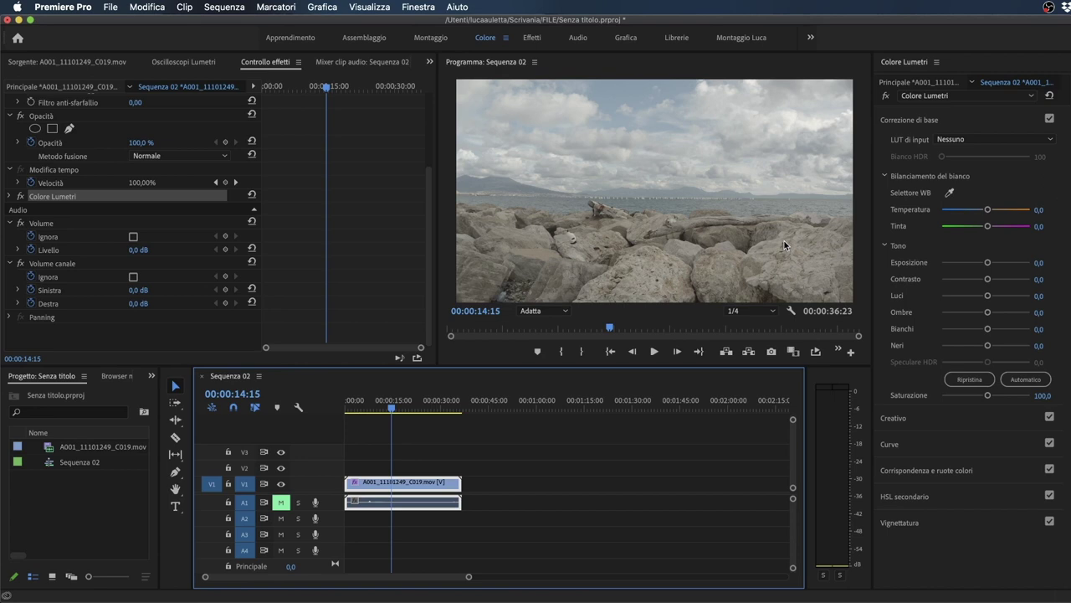
Step: Try the Blackmagic Pocket 4K input LUT with lowered highlights, then reset Lumetri Color
left_click(994, 139)
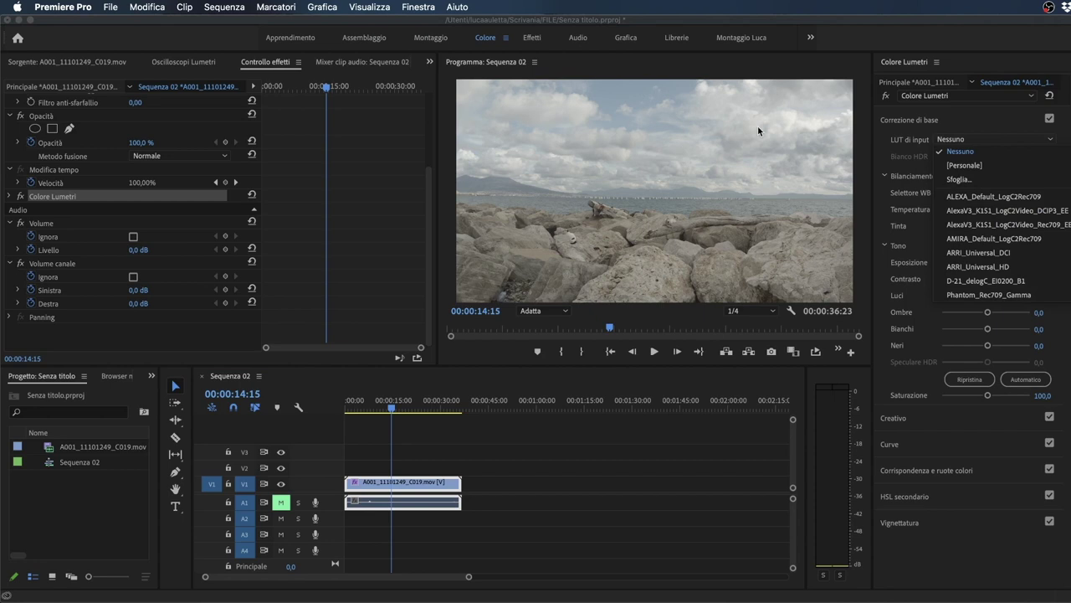
left_click(970, 181)
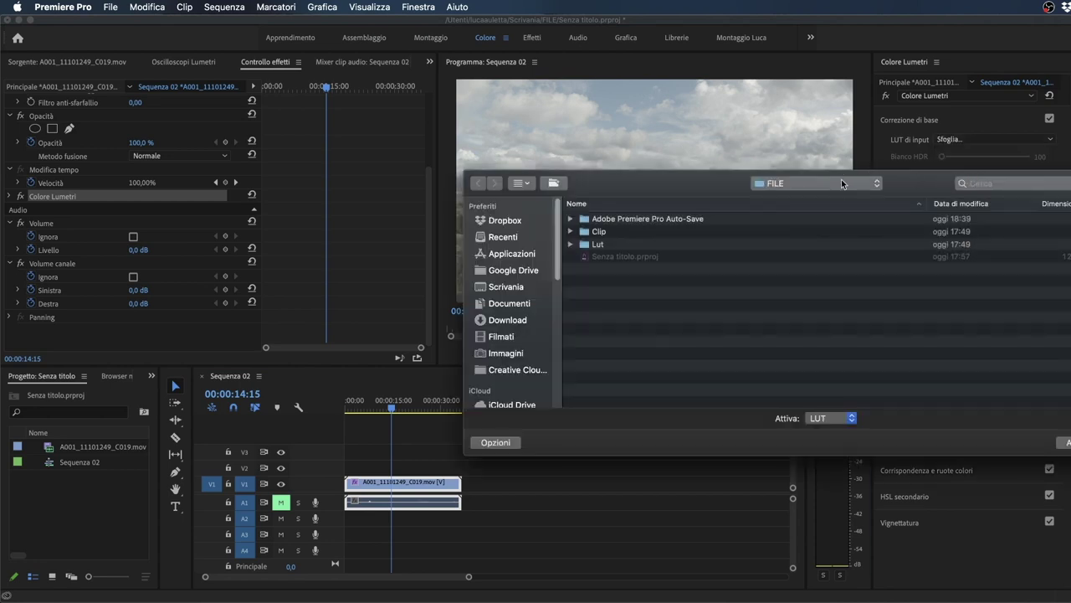
double_click(622, 245)
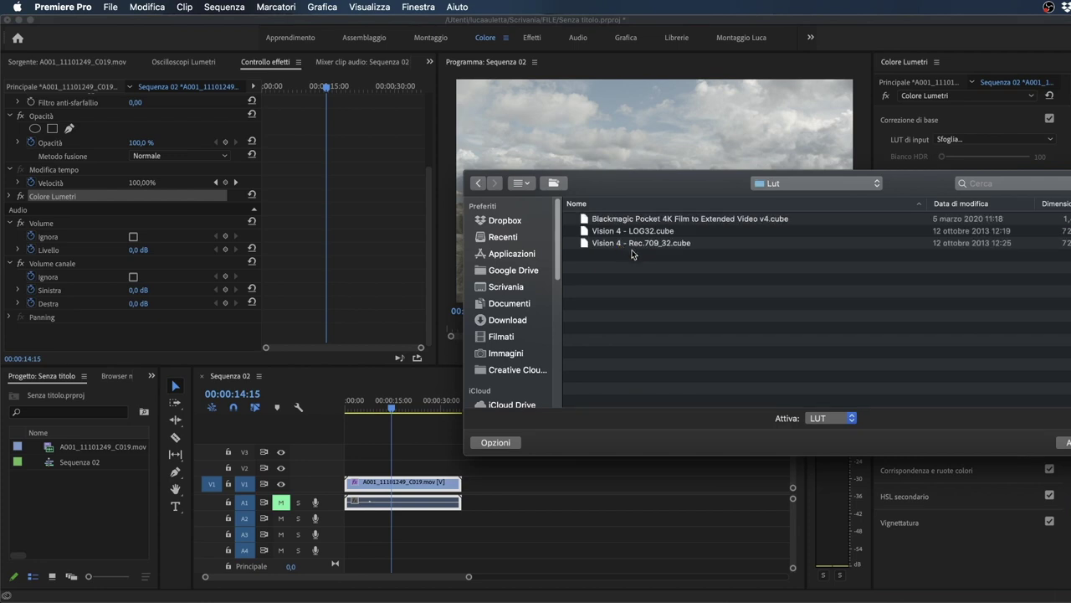
left_click(735, 219)
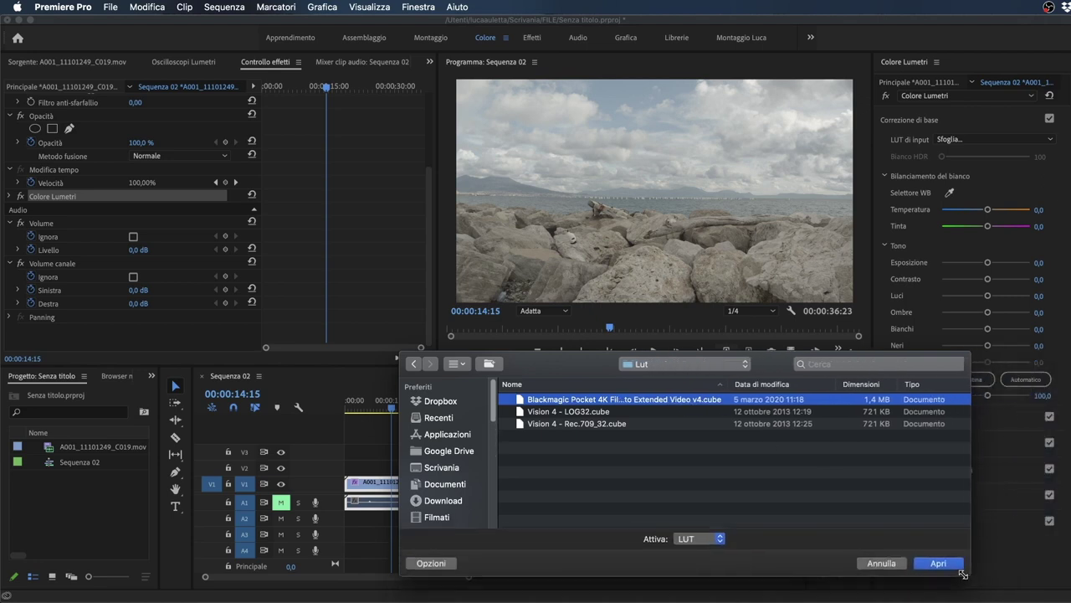
left_click(932, 557)
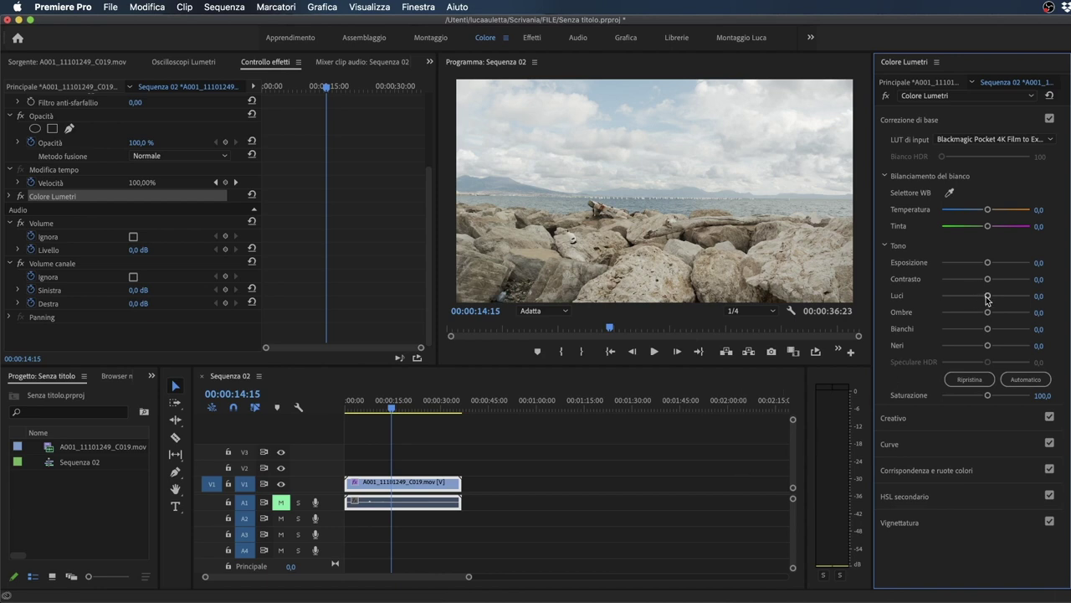
left_click_drag(988, 299, 985, 266)
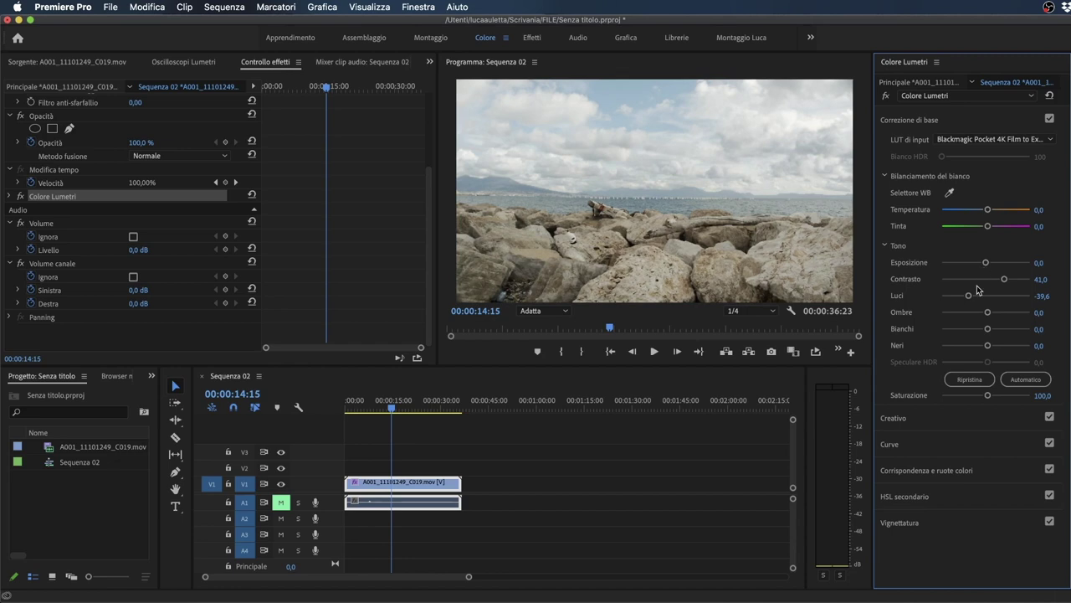
left_click(1049, 96)
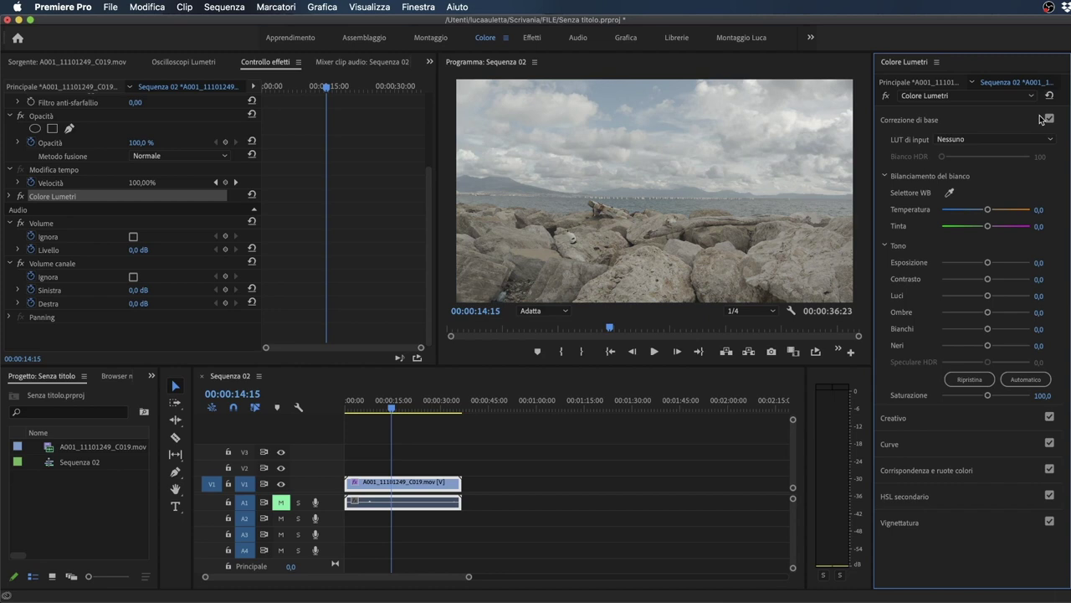
Step: Load the Vision 4 - LOG32 LUT file as the clip's input LUT
left_click(1026, 140)
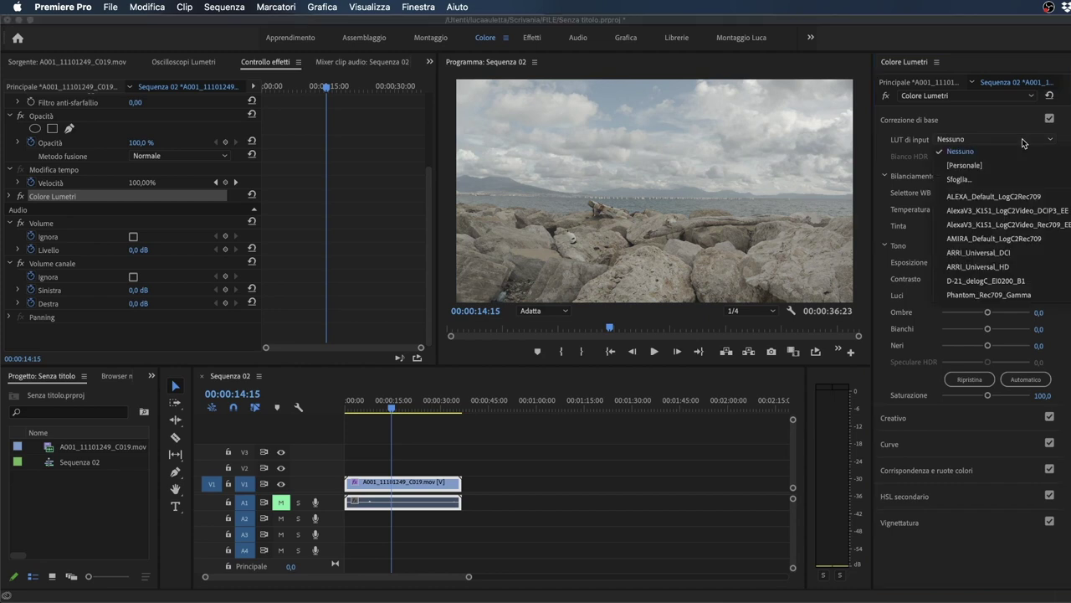
left_click(1009, 182)
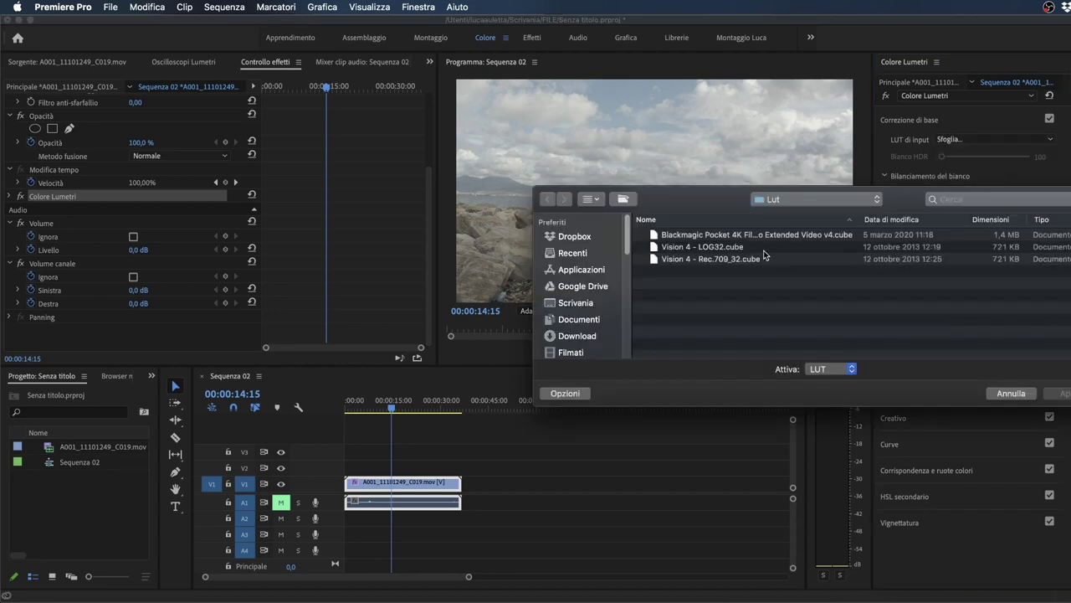
left_click(764, 258)
left_click(765, 248)
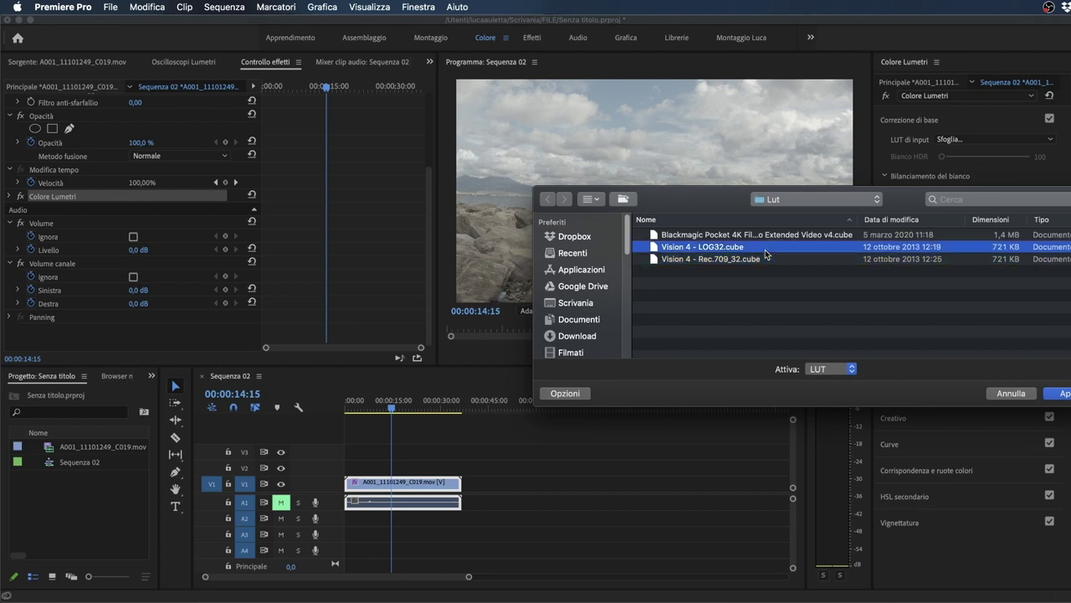
left_click_drag(710, 206, 657, 387)
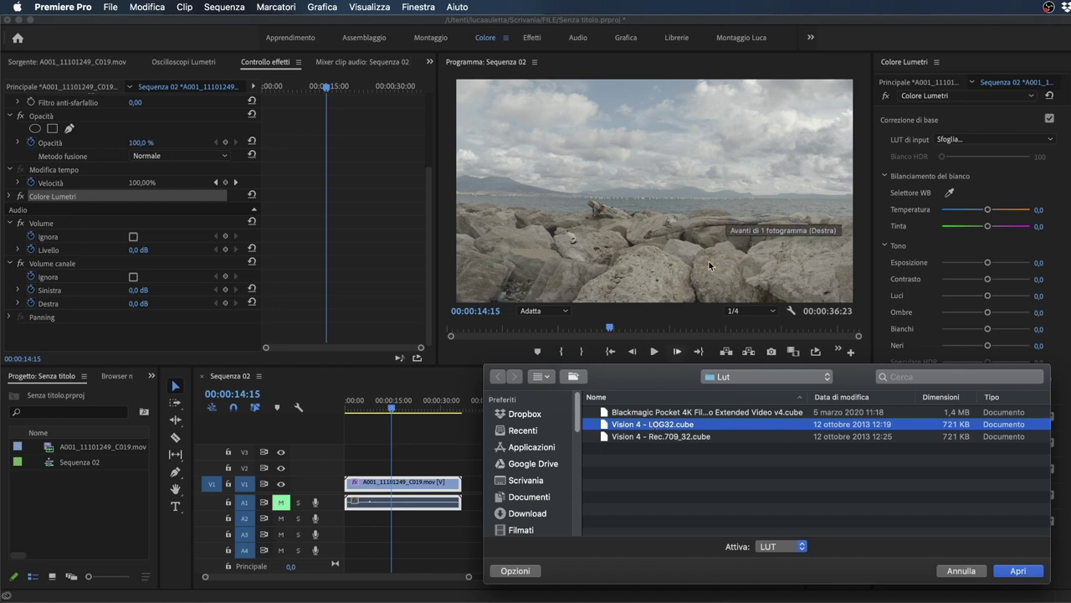
left_click(1034, 571)
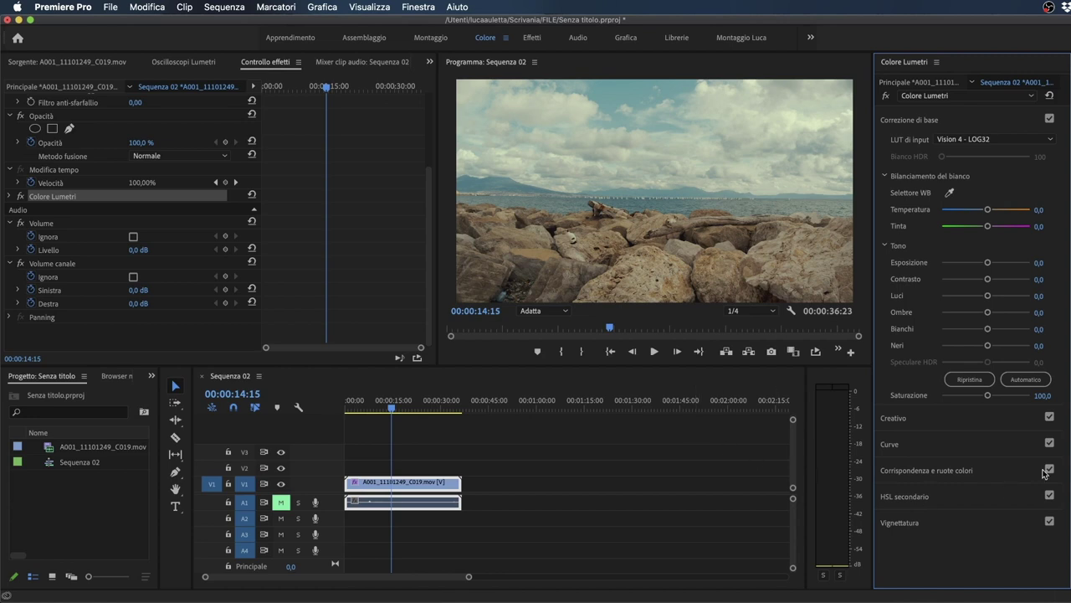
Step: Set temperature 3,6, exposure 1,0, highlights -38,1 and tint 3,6
left_click_drag(987, 209, 989, 210)
left_click(993, 264)
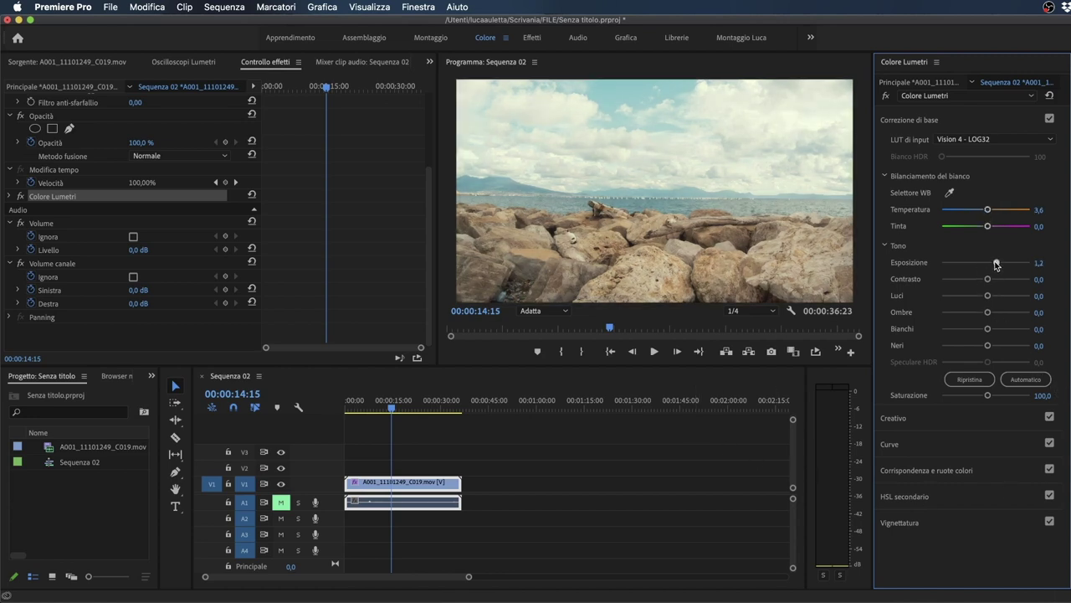
left_click_drag(987, 296, 969, 301)
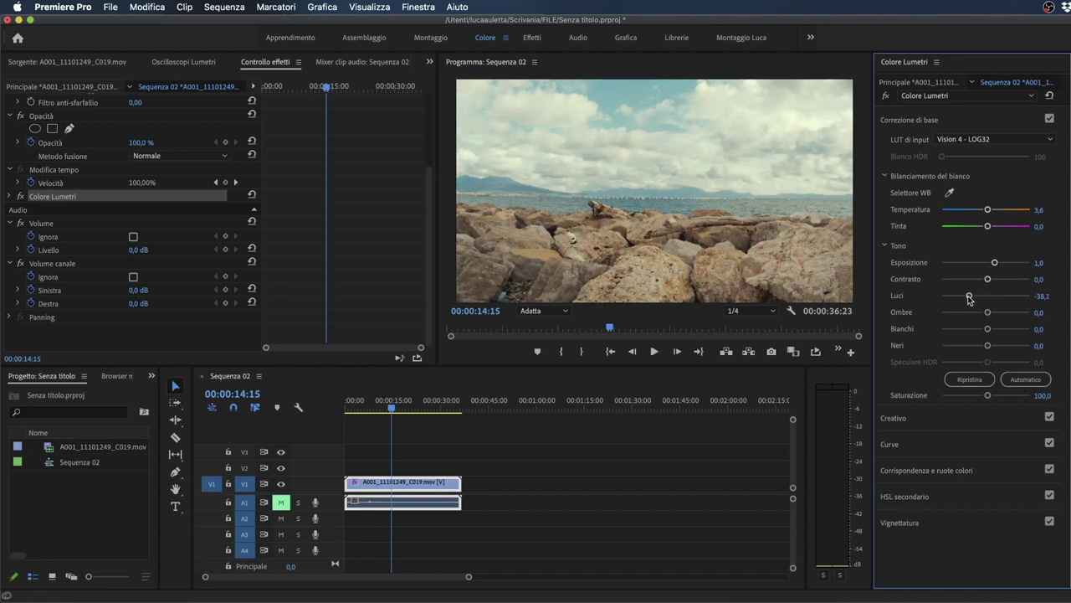
left_click(988, 226)
left_click(987, 228)
Step: Reset the Lumetri grade and apply the SL BIG look from the Creativo look list
left_click(1049, 95)
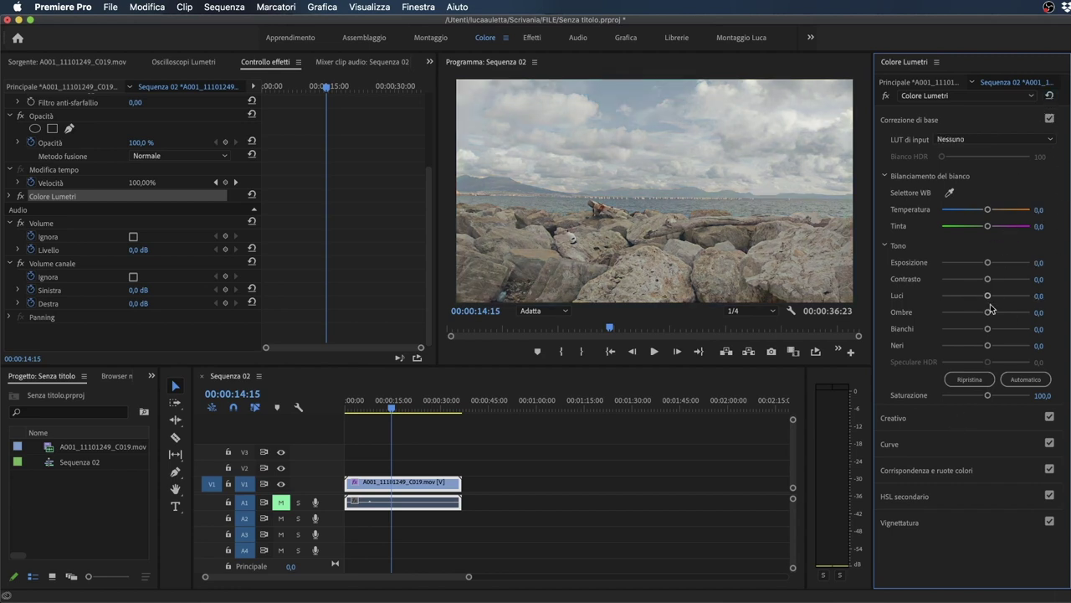
left_click(927, 120)
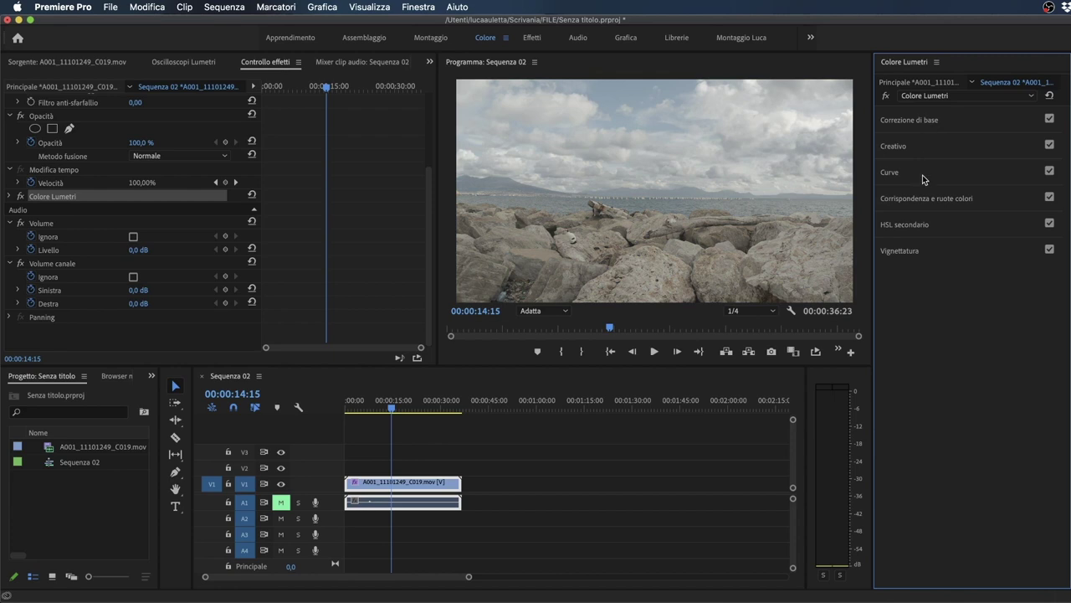
left_click(926, 147)
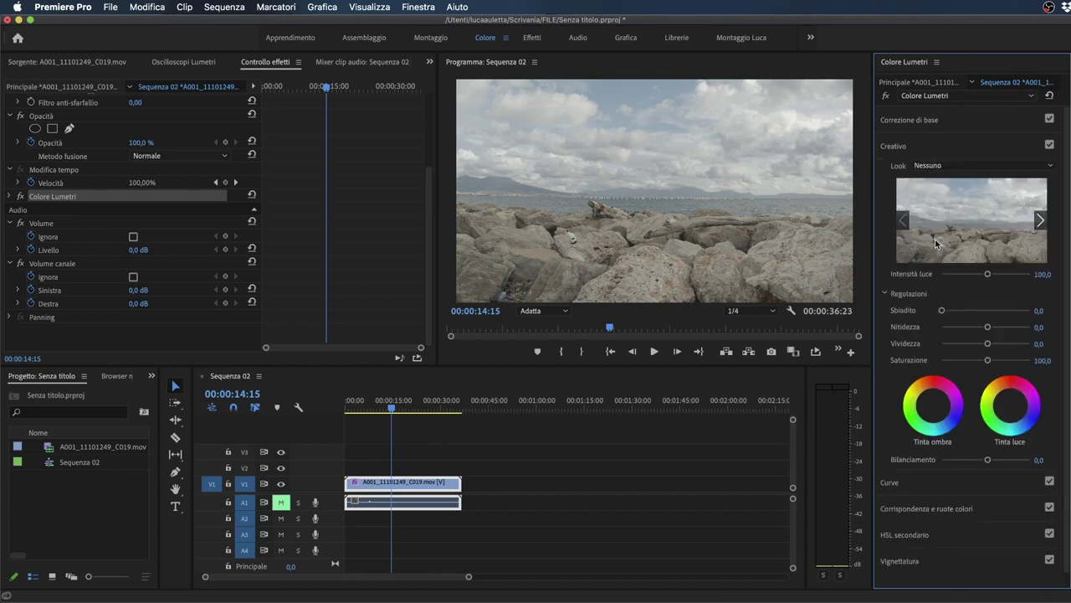
left_click(961, 167)
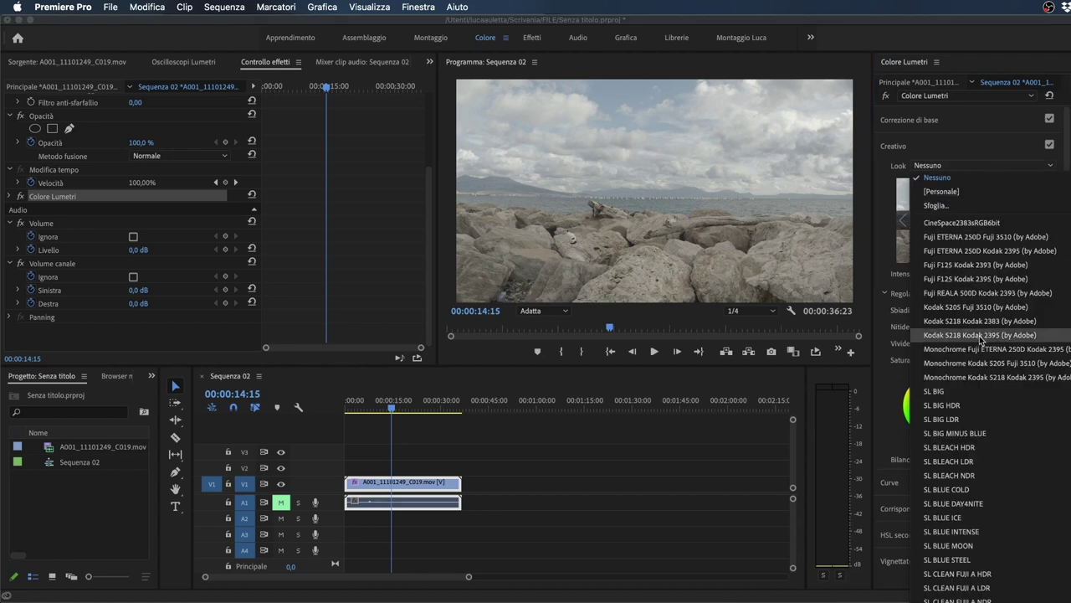
scroll(981, 339, "down", 5)
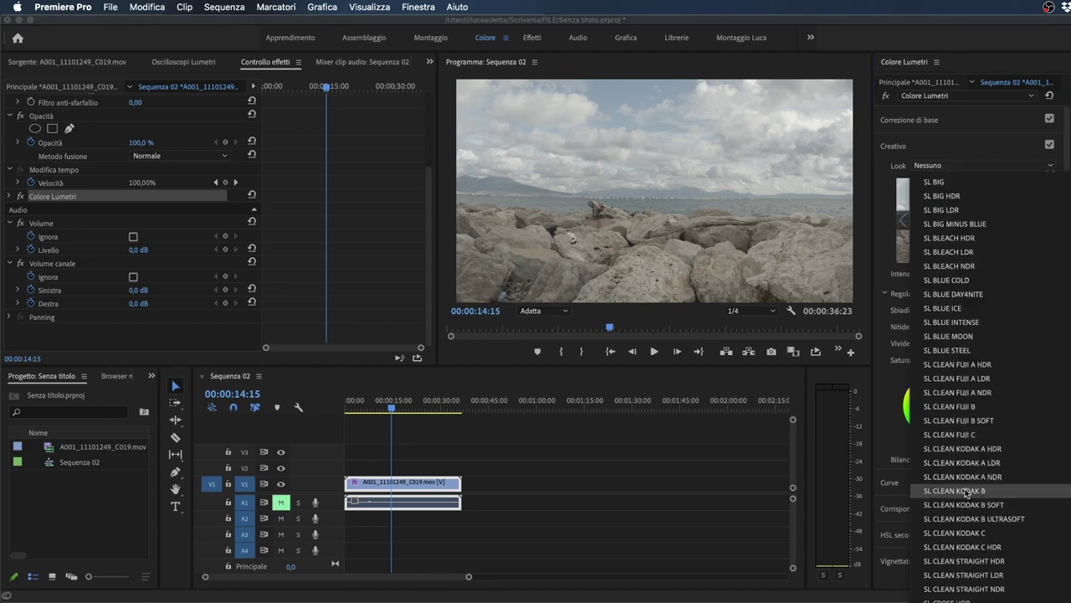
left_click(949, 165)
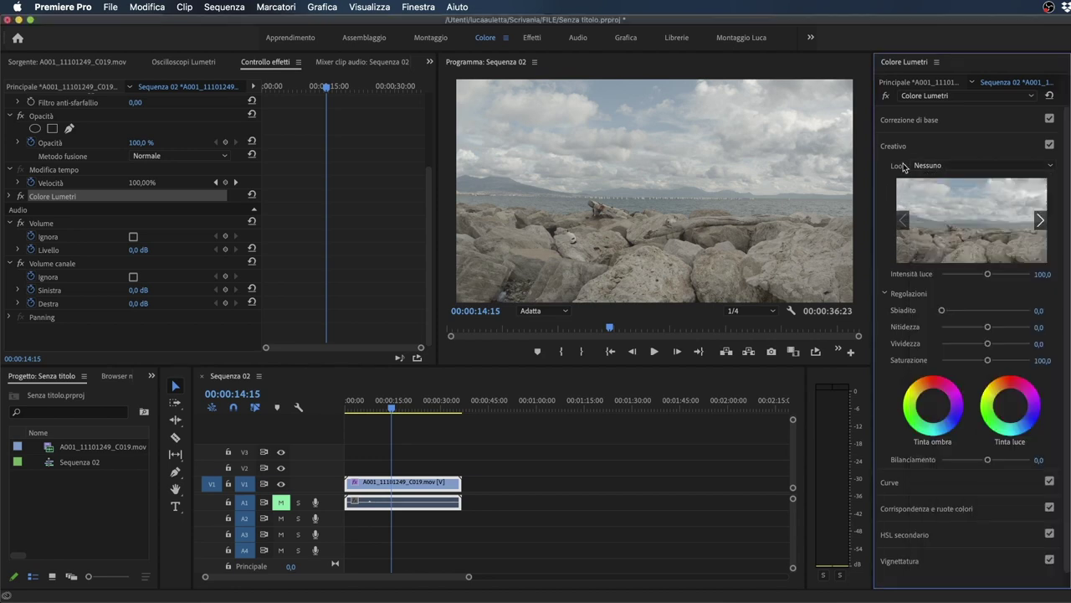
left_click(950, 168)
left_click(964, 383)
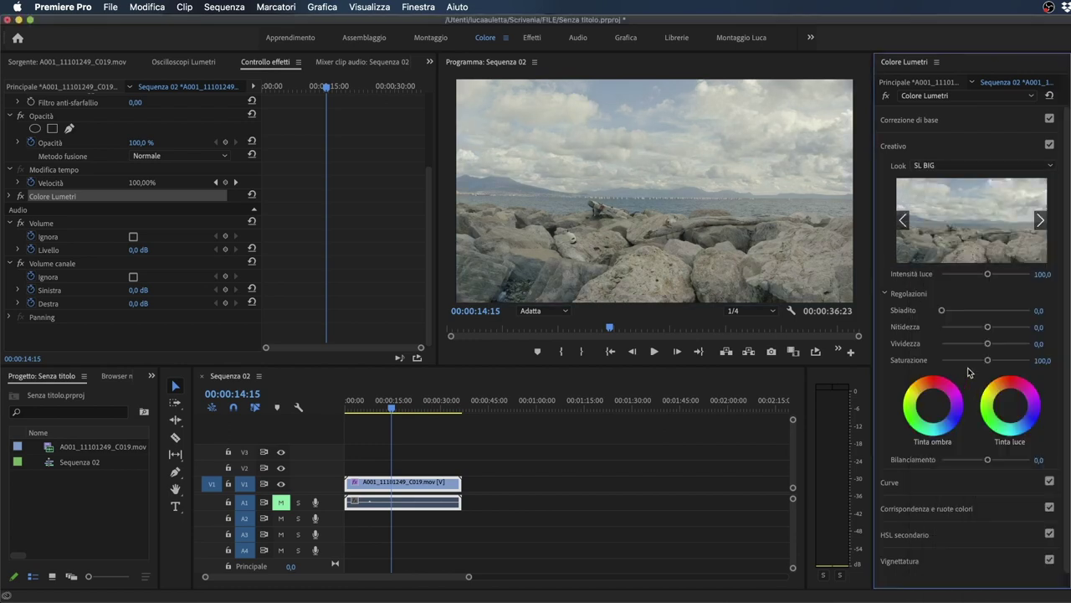
Step: Step through looks like SL BLUE COLD and SL CLEAN FUJI to SL CLEAN KODAK A LDR
left_click(1041, 222)
left_click(1041, 223)
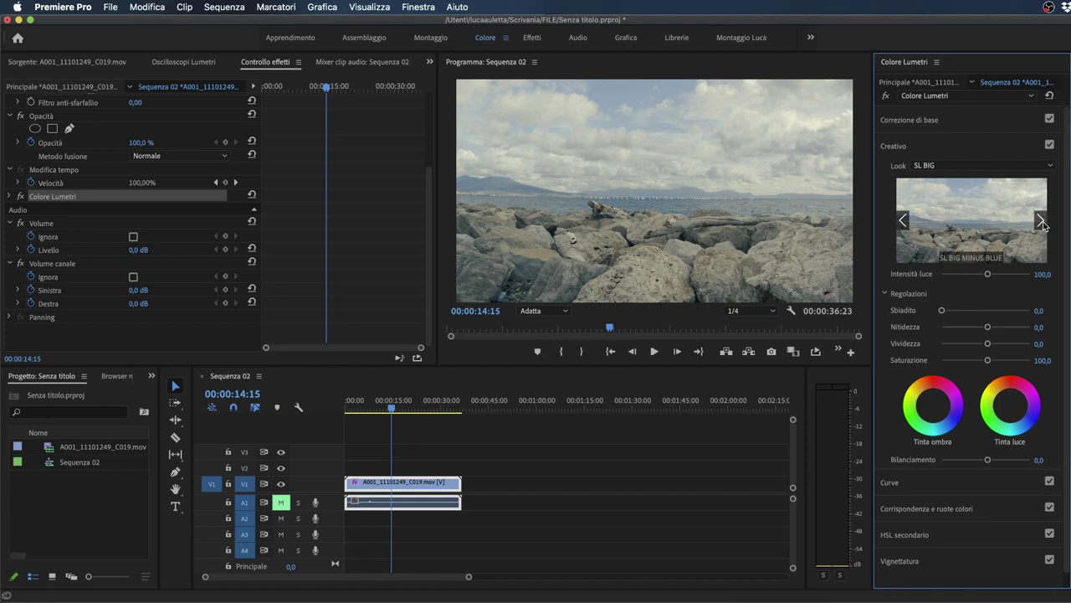
left_click(1041, 223)
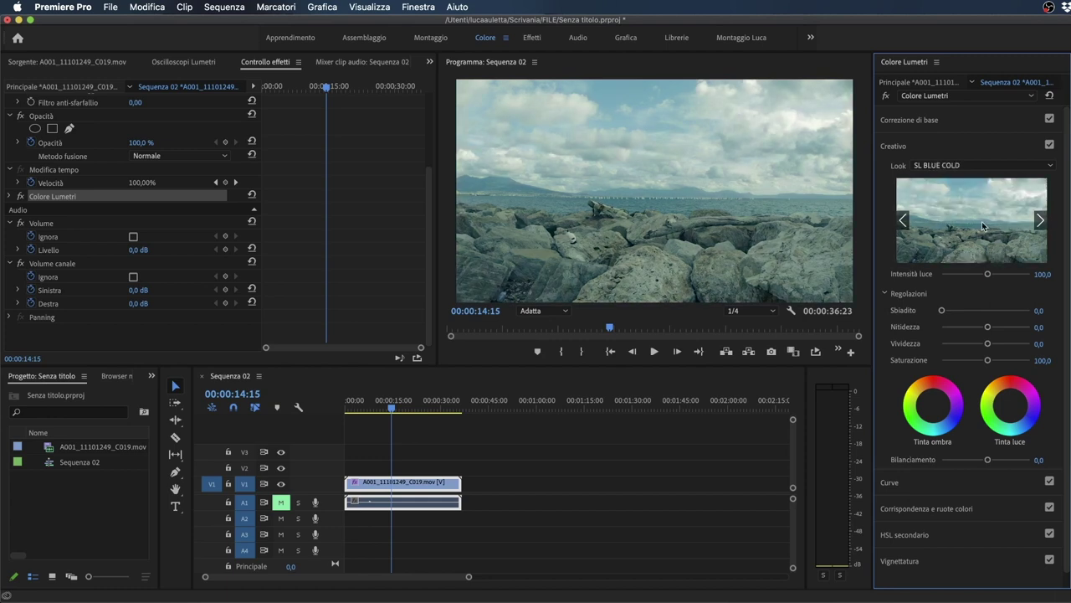
left_click(1041, 222)
left_click(1041, 223)
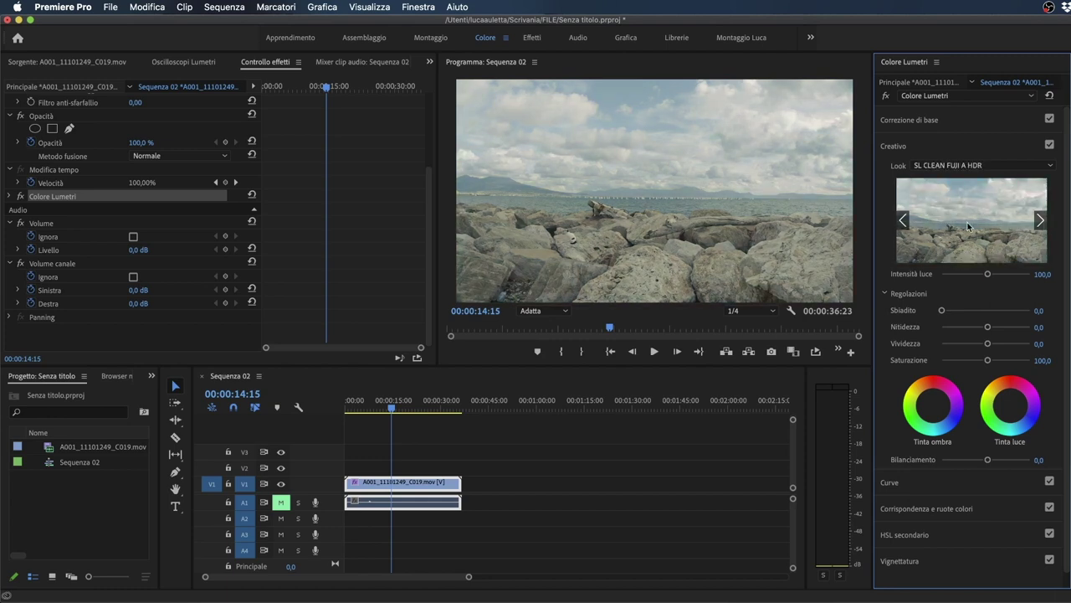
left_click(1041, 223)
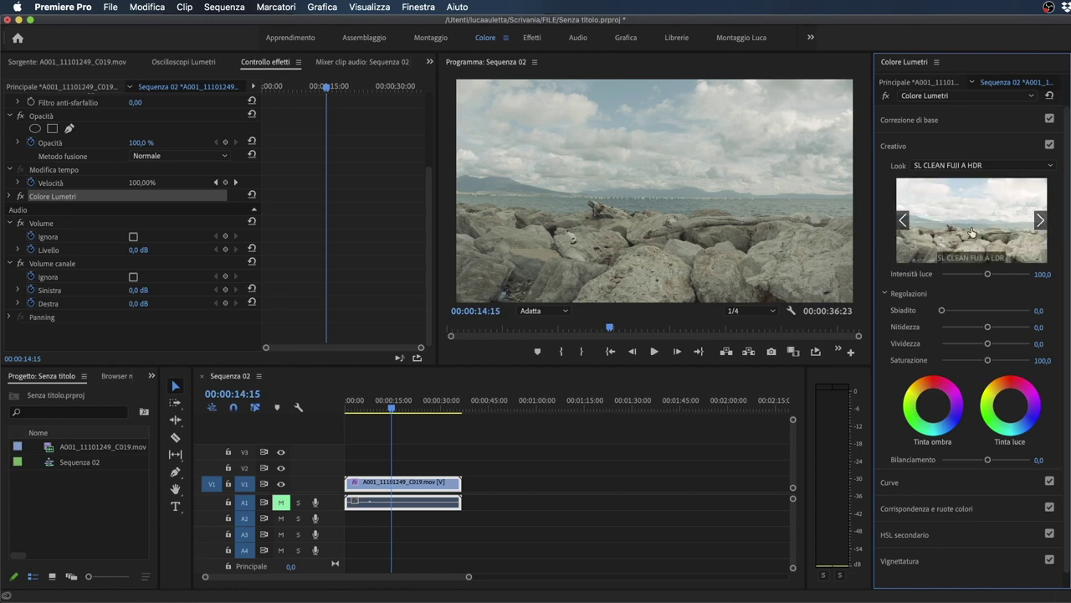
left_click(1042, 224)
left_click(1042, 226)
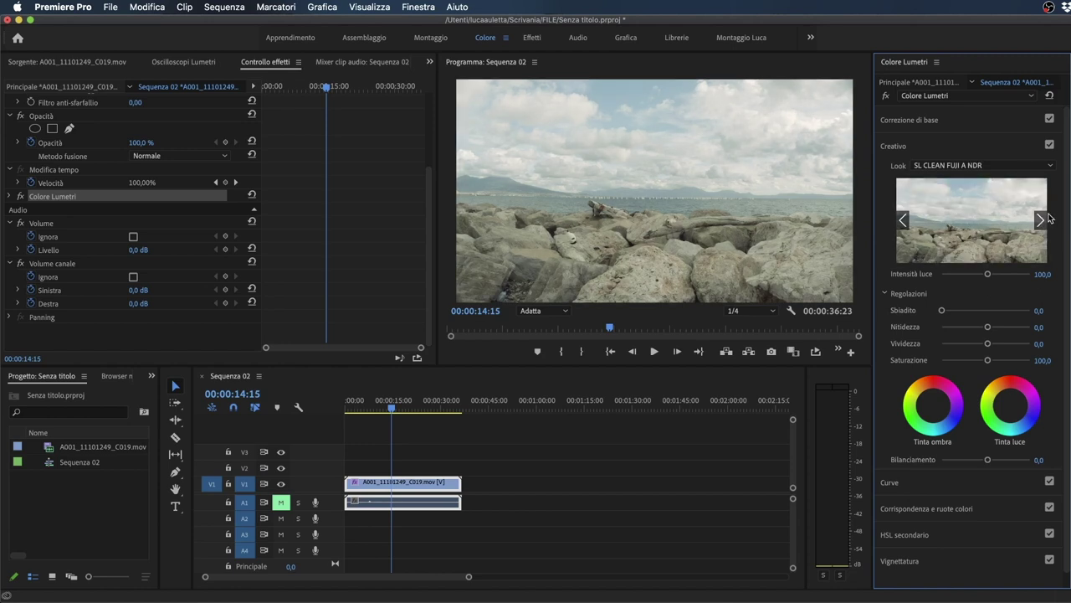
left_click(1041, 220)
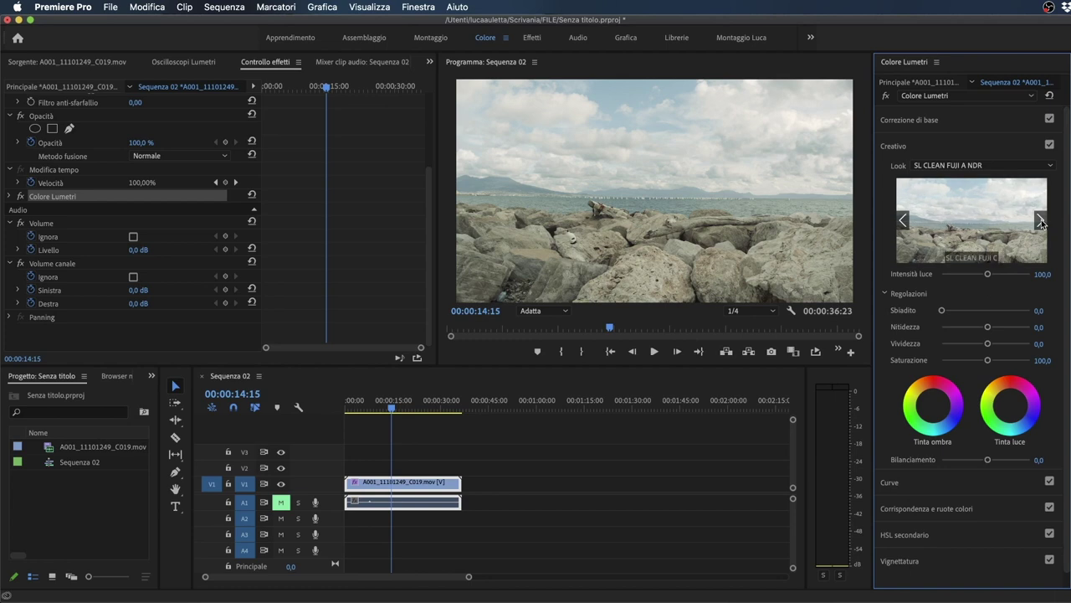
left_click(1041, 220)
left_click(972, 223)
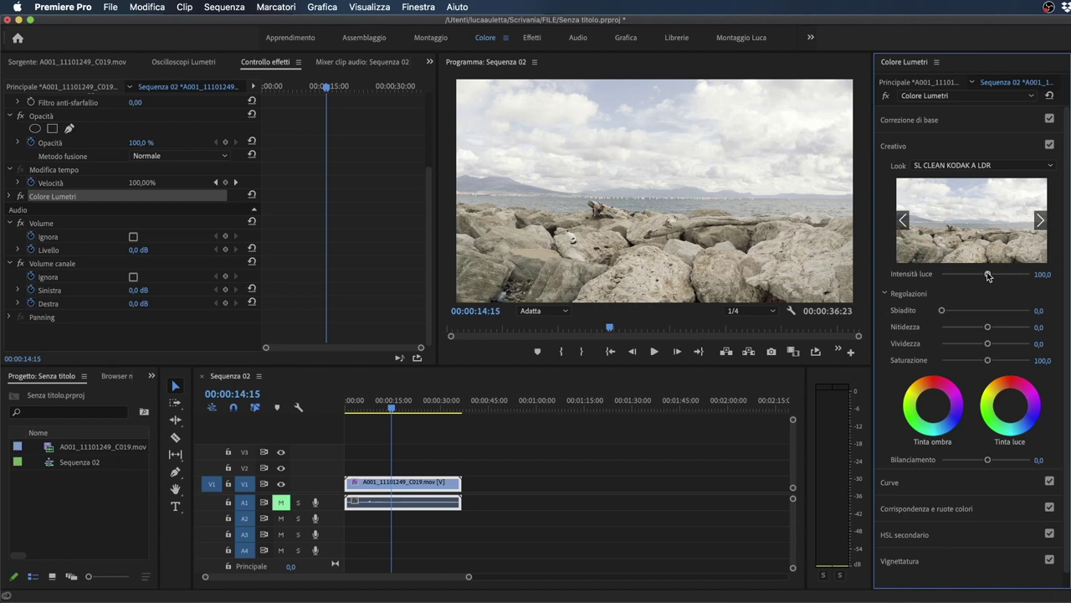
Step: Raise the look intensity to 115,1 and test a heavy fade before resetting it to zero
mouse_move(988, 276)
left_mouse_down()
mouse_move(951, 275)
mouse_move(1011, 277)
mouse_move(979, 276)
left_mouse_up()
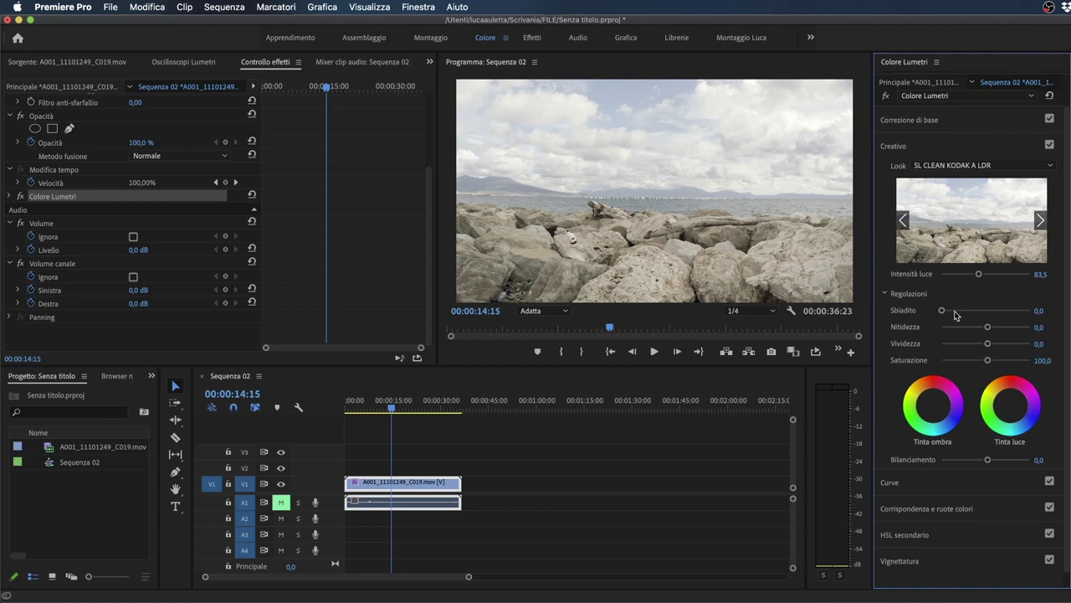
left_click_drag(942, 310, 995, 358)
double_click(1009, 310)
Step: Tint the highlights toward green with the highlight tint wheel in Creativo
left_click(958, 125)
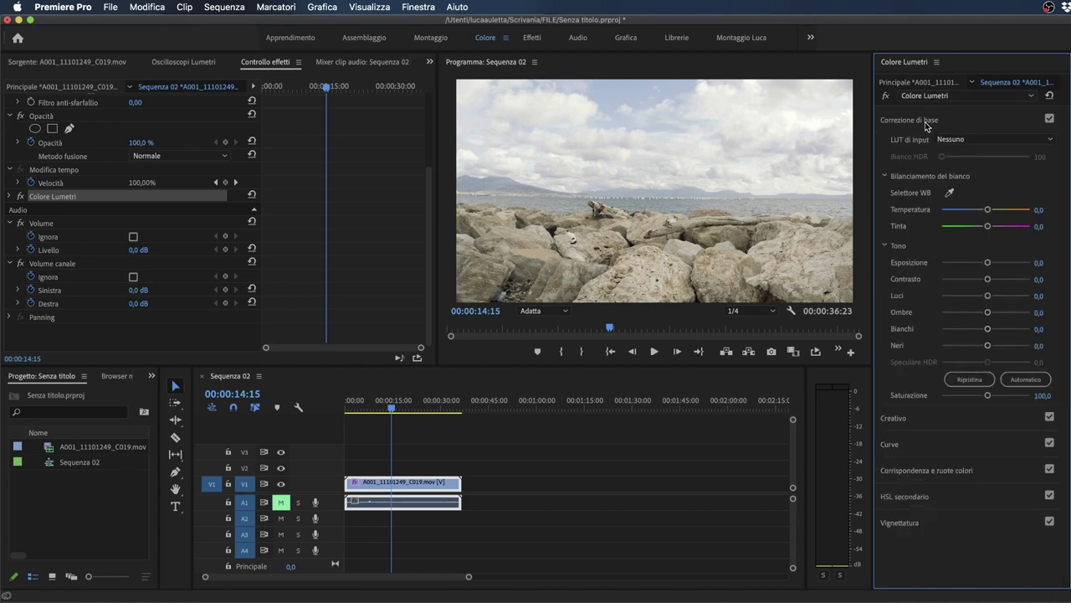
left_click(925, 121)
left_click(943, 145)
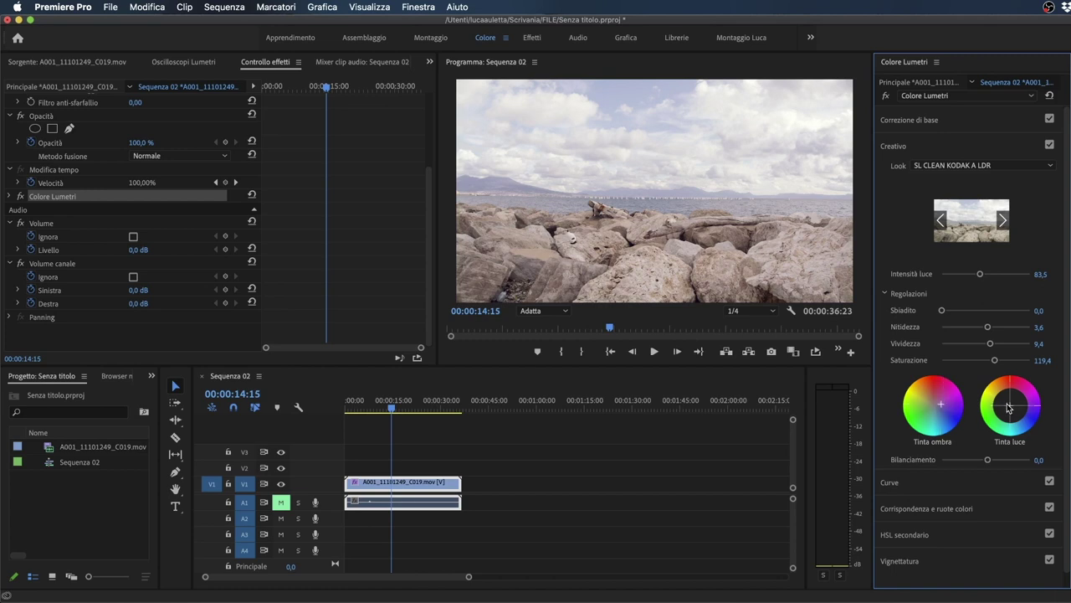
left_click_drag(1009, 407, 1003, 409)
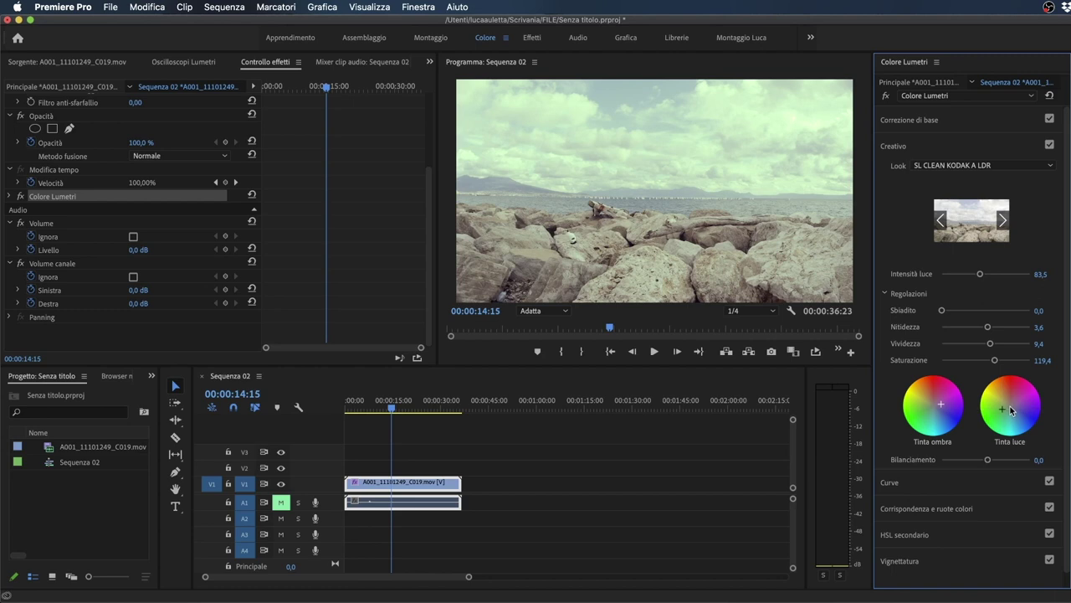
mouse_move(986, 460)
left_mouse_down()
mouse_move(894, 456)
mouse_move(1063, 454)
mouse_move(970, 454)
mouse_move(1008, 453)
mouse_move(983, 449)
mouse_move(995, 448)
left_mouse_up()
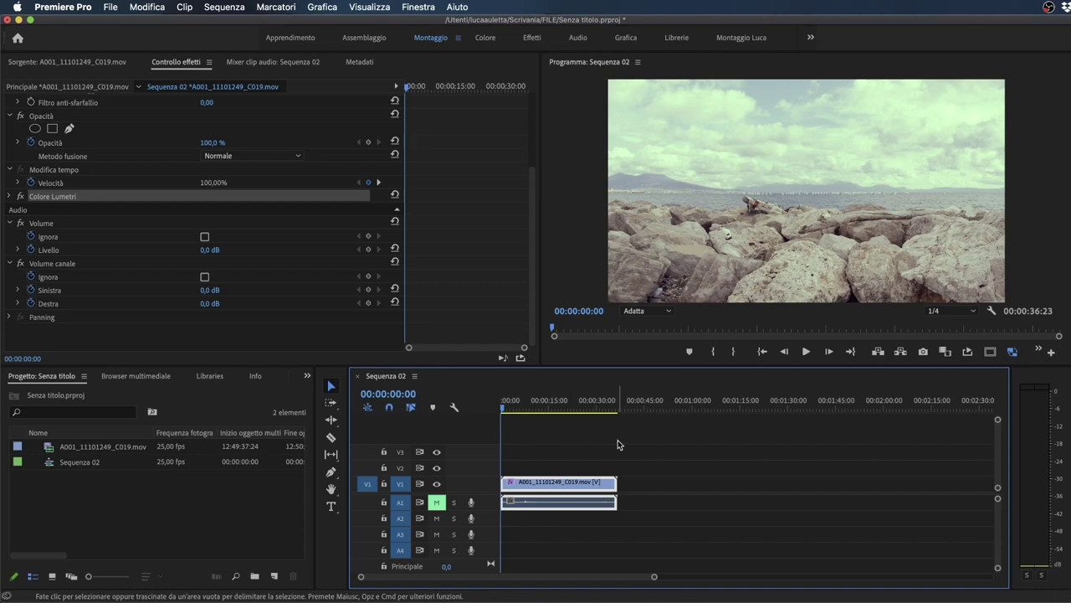
Step: Put the playhead on the clip's last frame and mark the out point at 00:00:36:22
left_click_drag(615, 409, 502, 410)
left_click(641, 512)
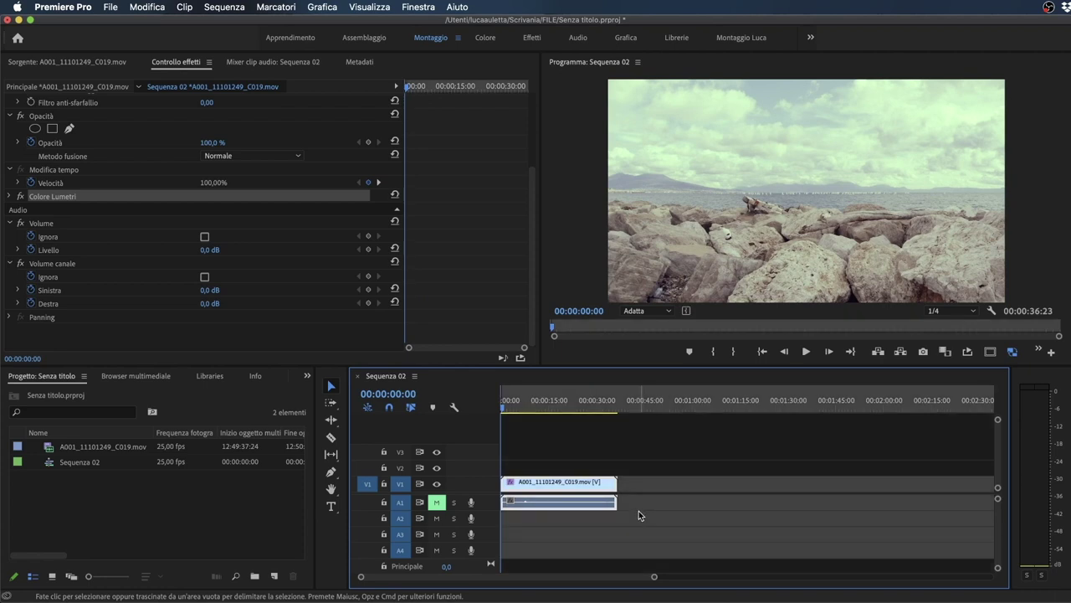
left_click(605, 408)
left_click_drag(608, 410, 620, 410)
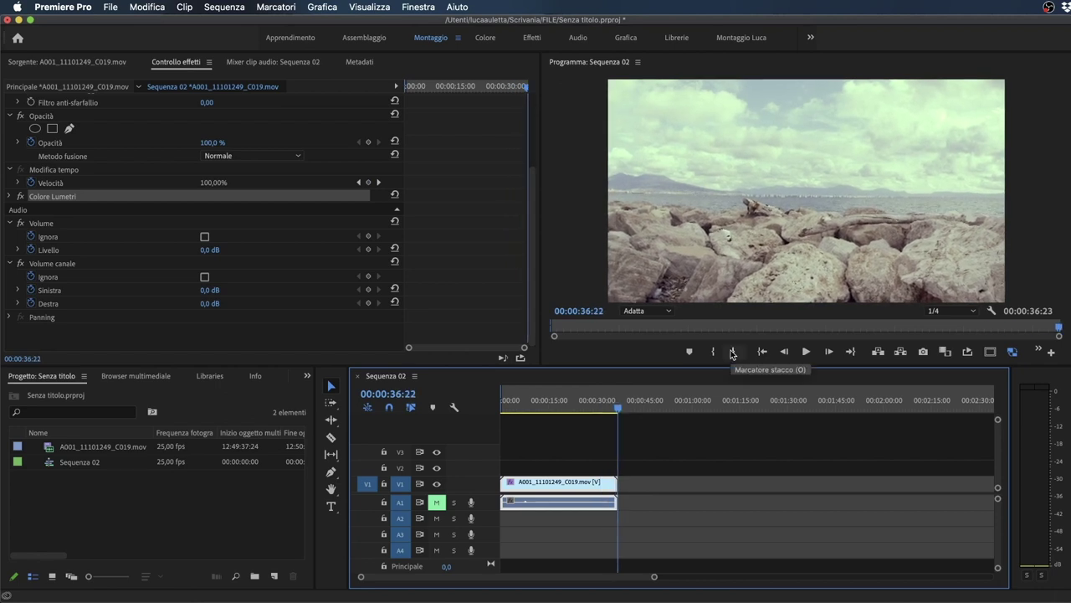
left_click(732, 353)
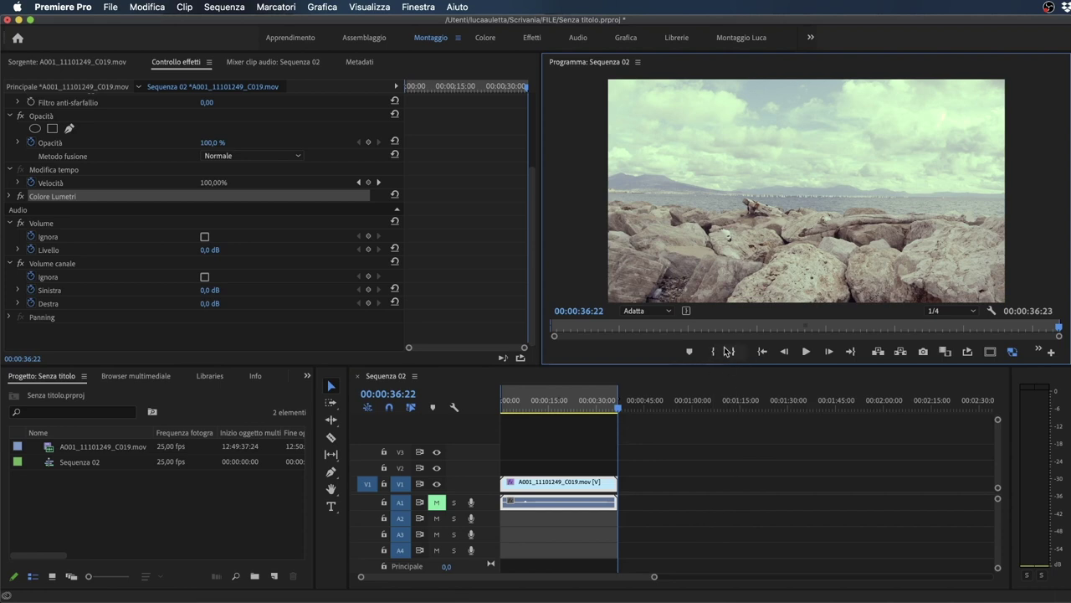
left_click_drag(562, 405, 614, 401)
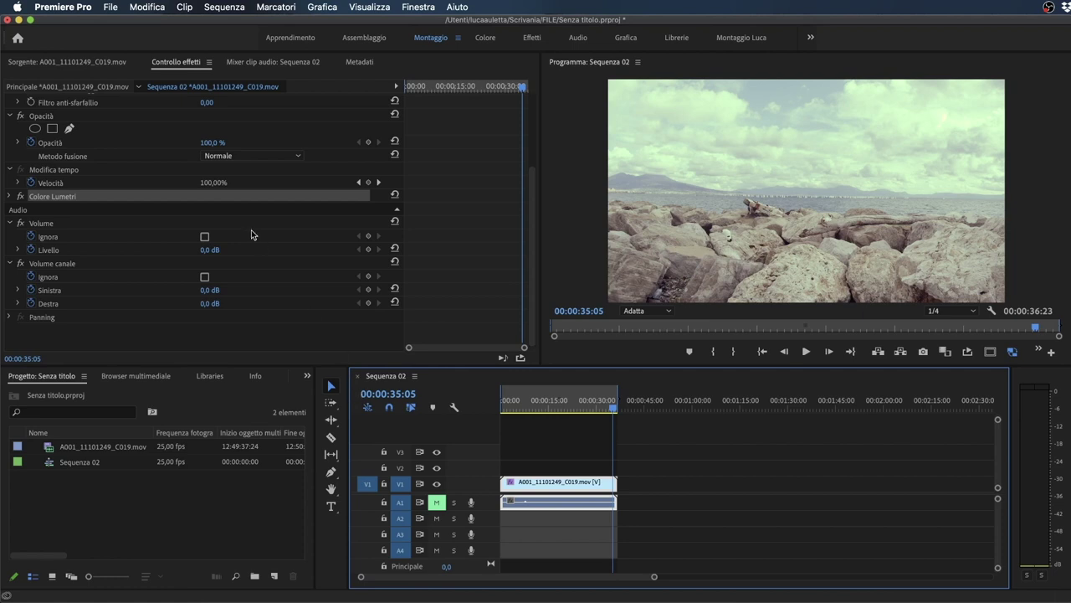
Step: Open the media export settings for Sequenza 02 from the File > Esporta menu
left_click(111, 9)
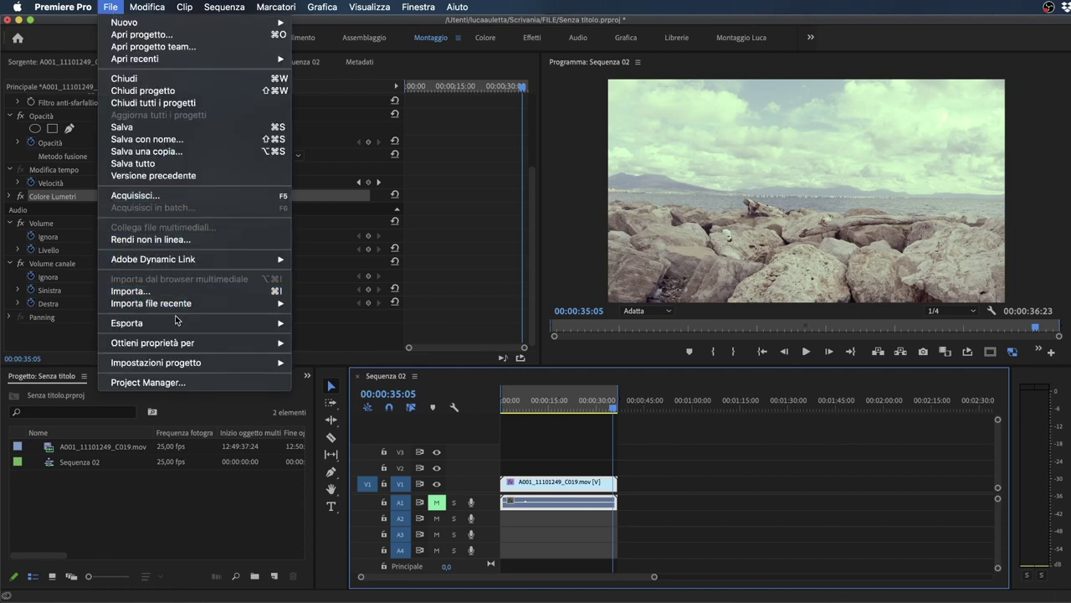
mouse_move(217, 324)
left_click(320, 323)
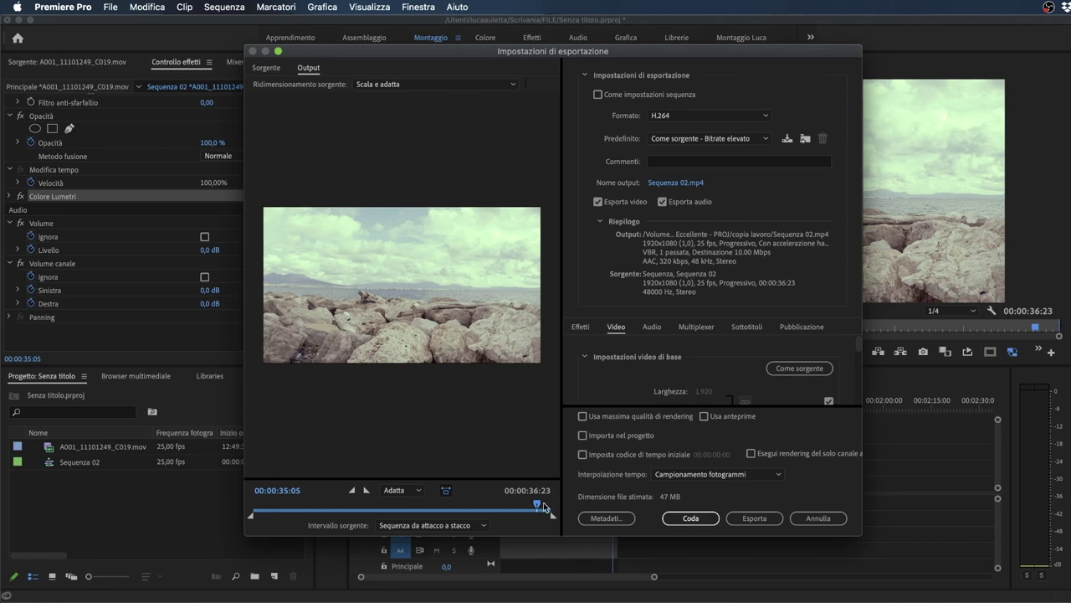
left_click_drag(536, 504, 344, 502)
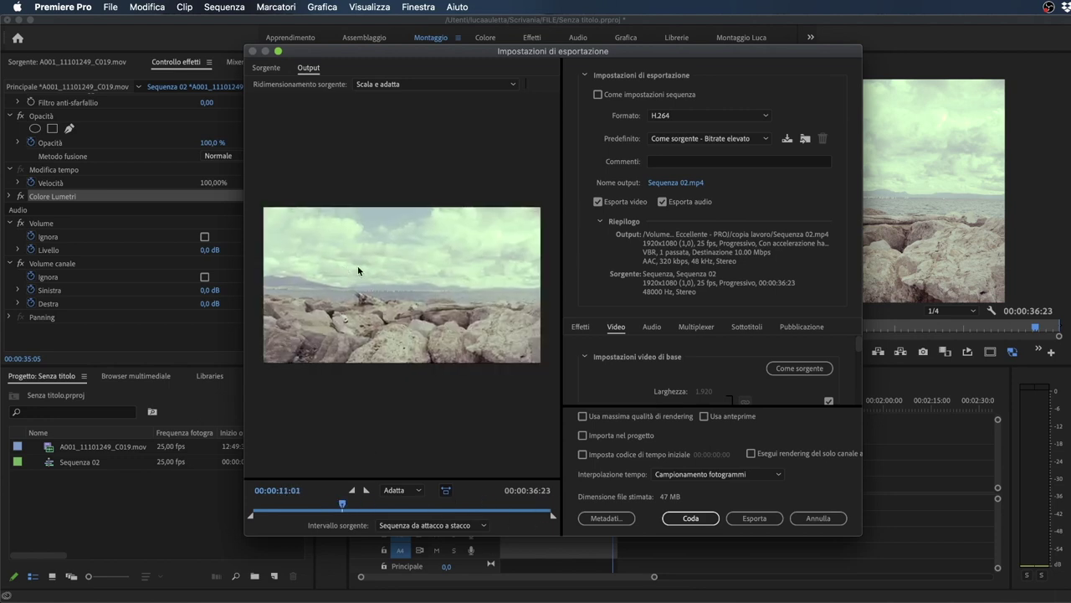
Step: Keep Scala e adatta scaling, H.264 format and the Come sorgente - Bitrate elevato preset
left_click(447, 84)
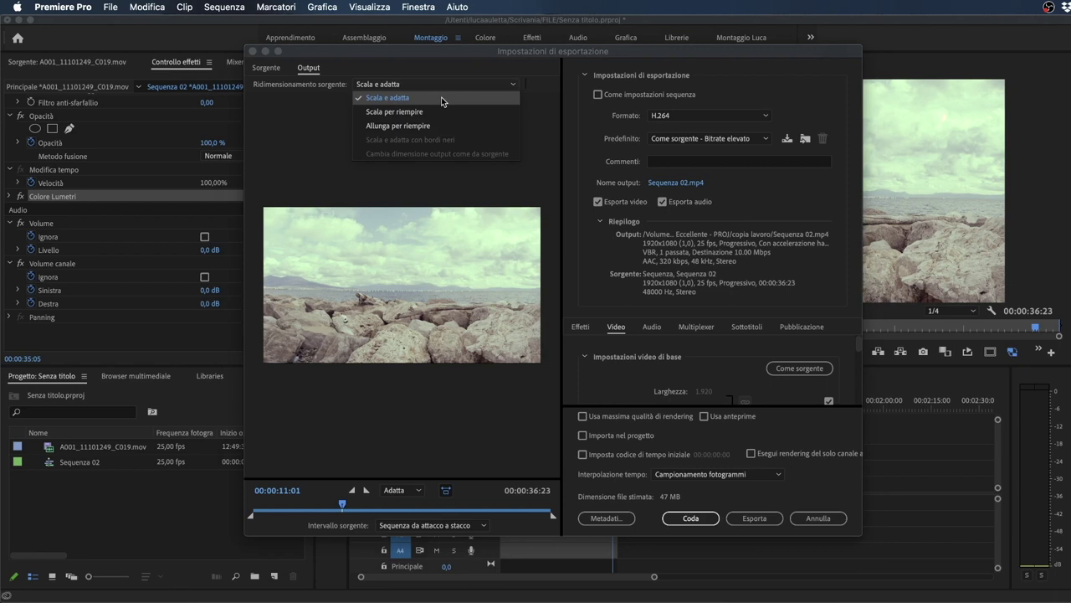
left_click(386, 274)
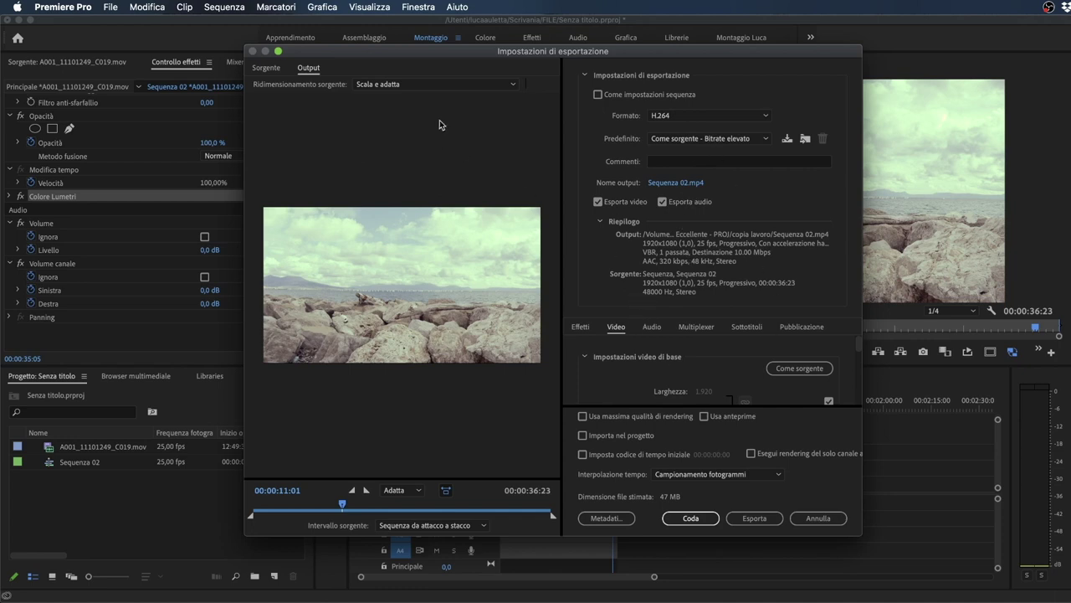
left_click(424, 85)
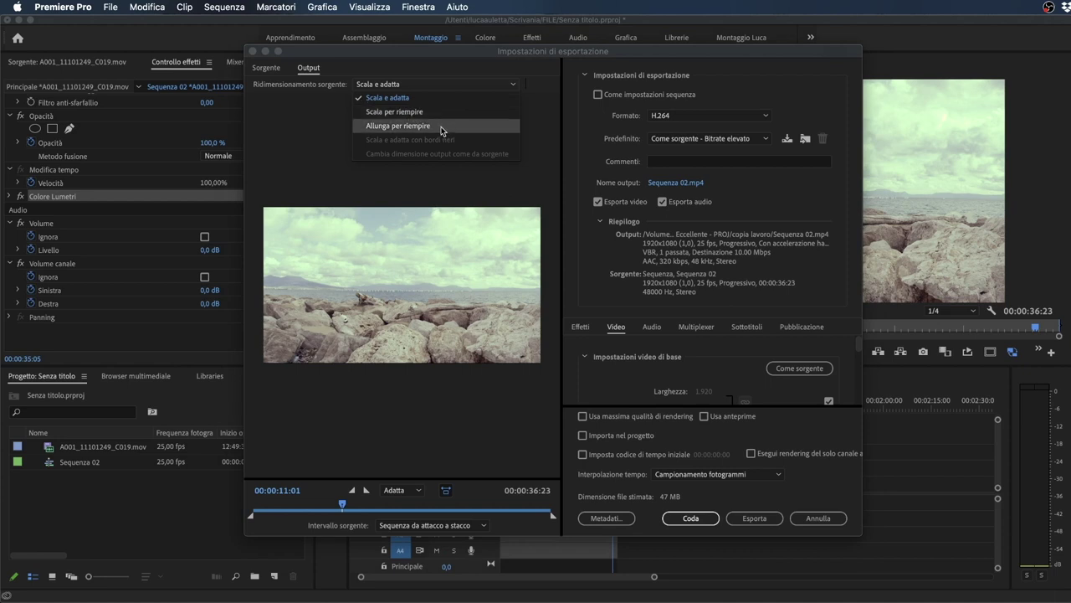
left_click(610, 274)
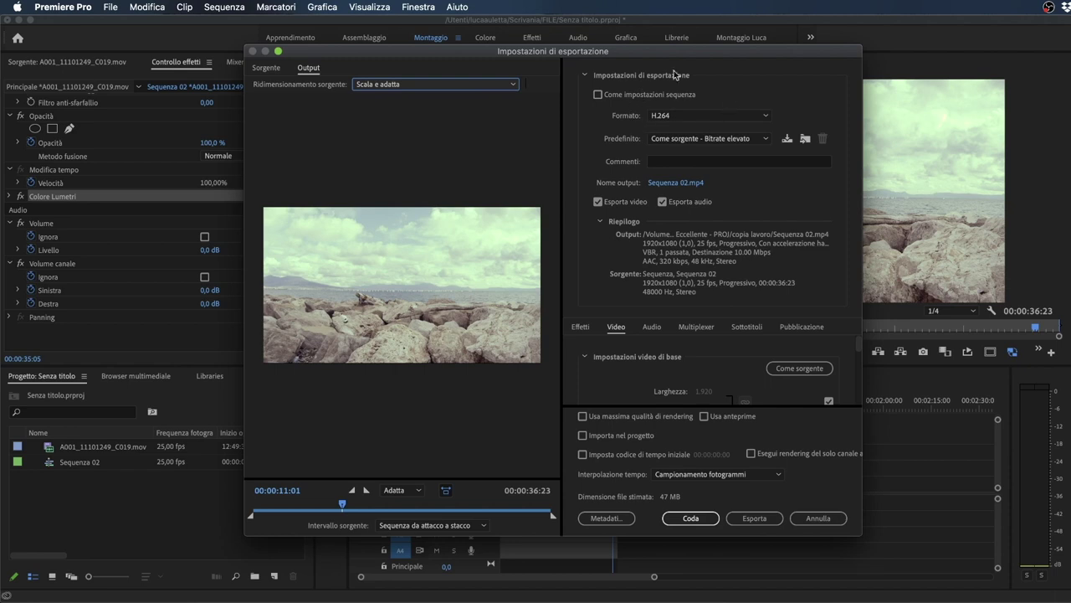
left_click(716, 119)
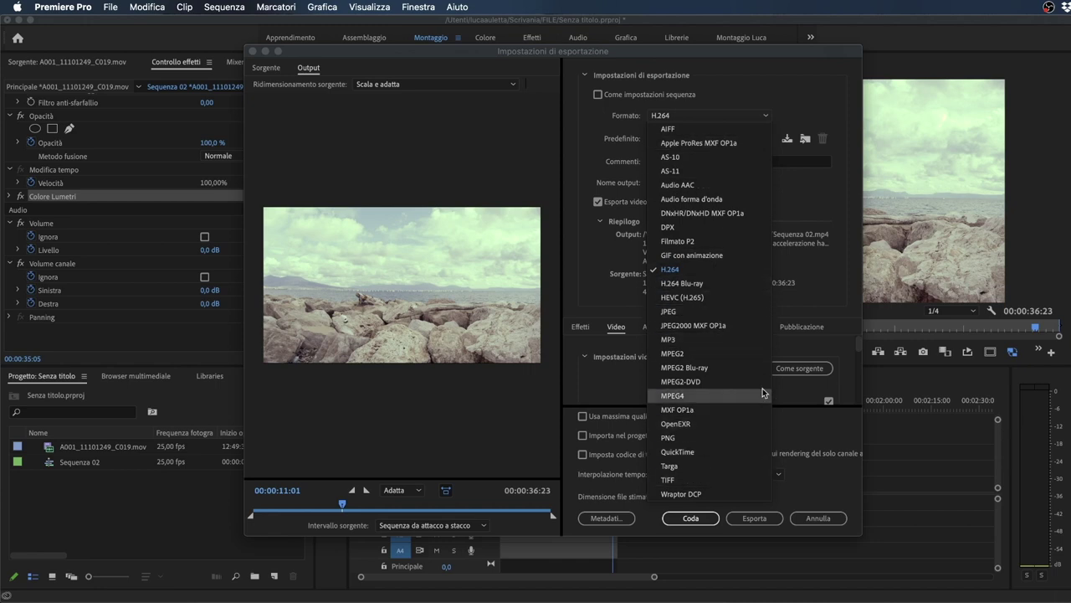
left_click(806, 208)
left_click(672, 141)
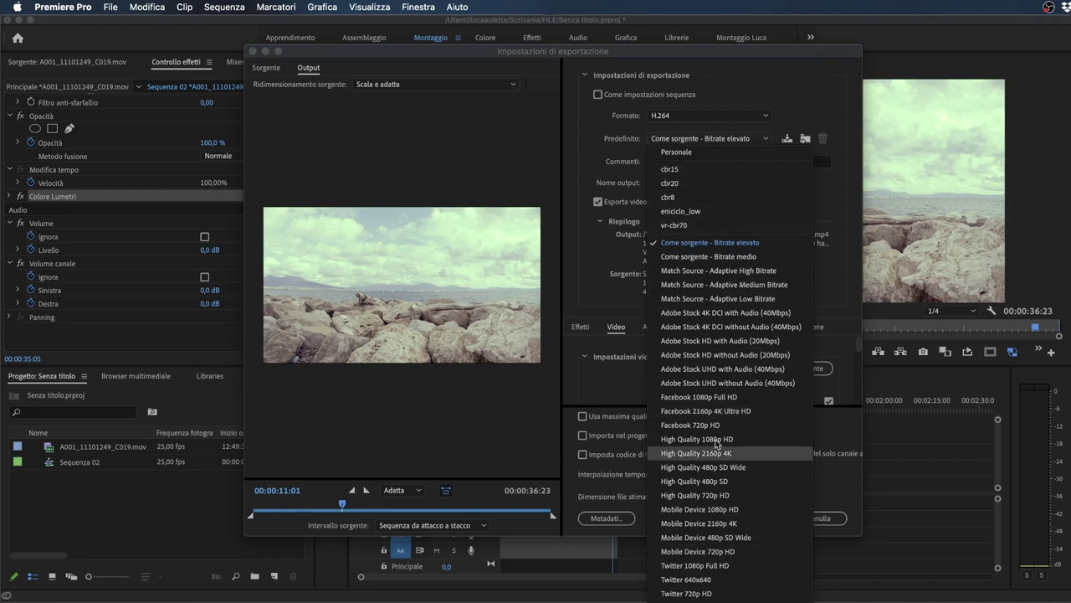
left_click(602, 300)
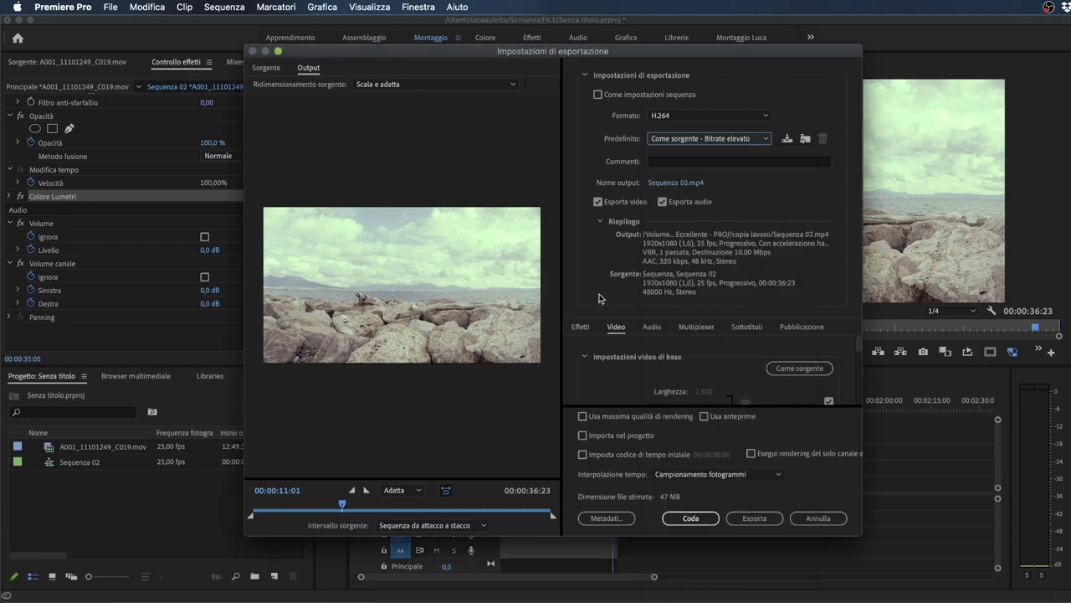
left_click(674, 161)
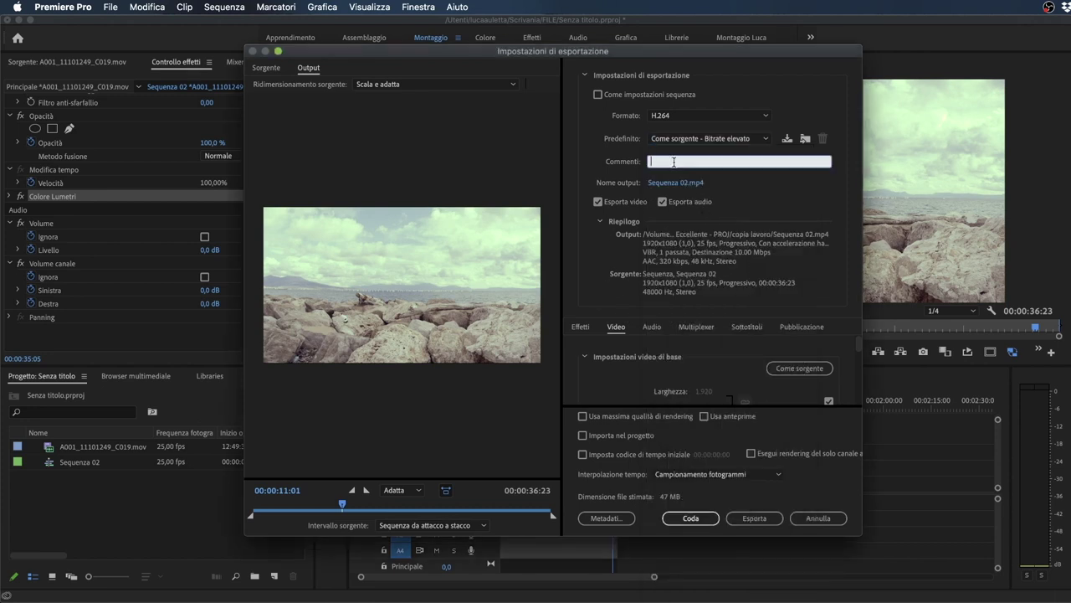
Step: Rename the output file to 222.mp4 in the FILE folder on the Desktop
left_click(705, 182)
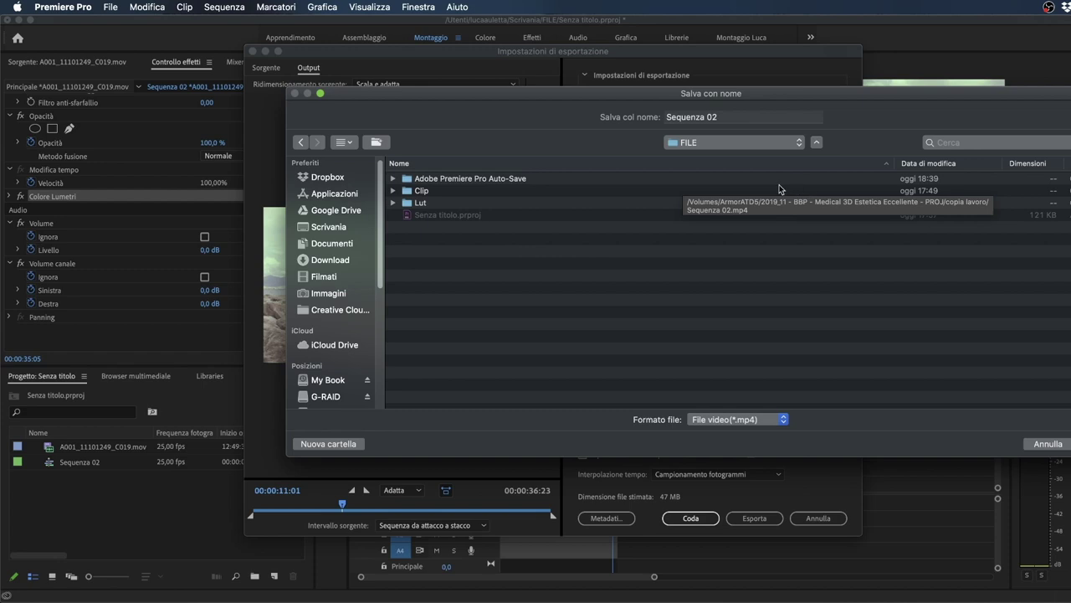
double_click(735, 116)
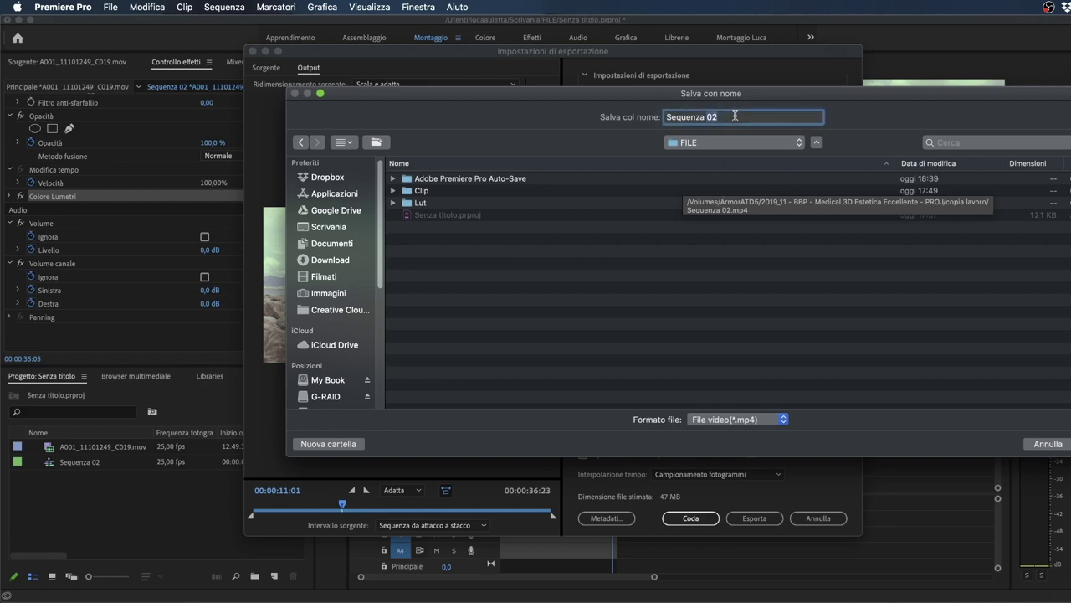
triple_click(735, 116)
type("222")
key("Return")
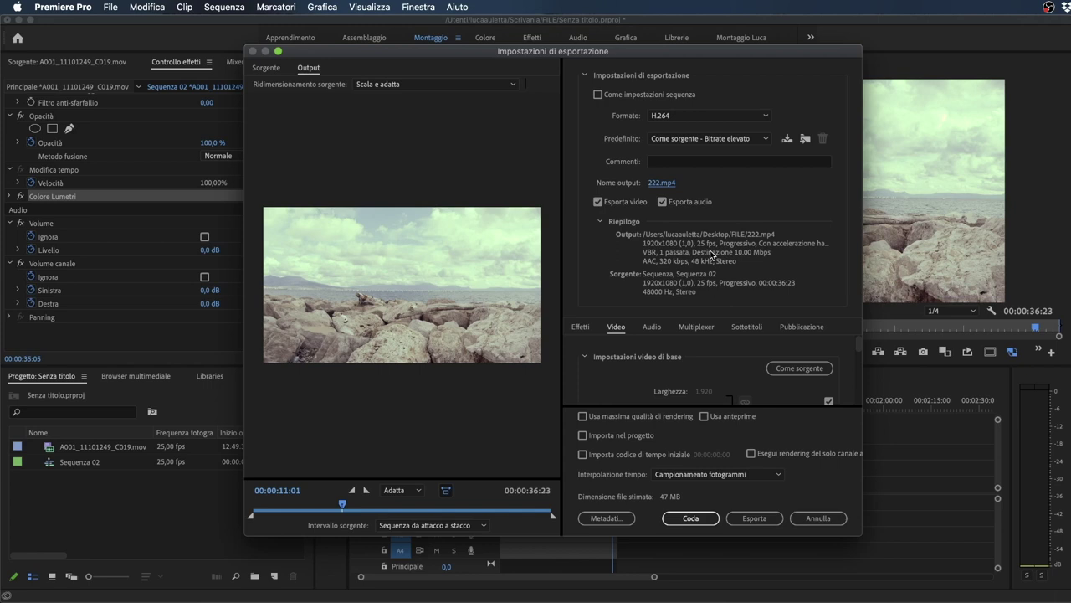
Step: Enlarge the export window and scroll the Effetti tab from Limitatore video to Nome sovrapposizione
scroll(859, 348, "down", 2)
scroll(858, 347, "up", 2)
left_click_drag(855, 508, 857, 580)
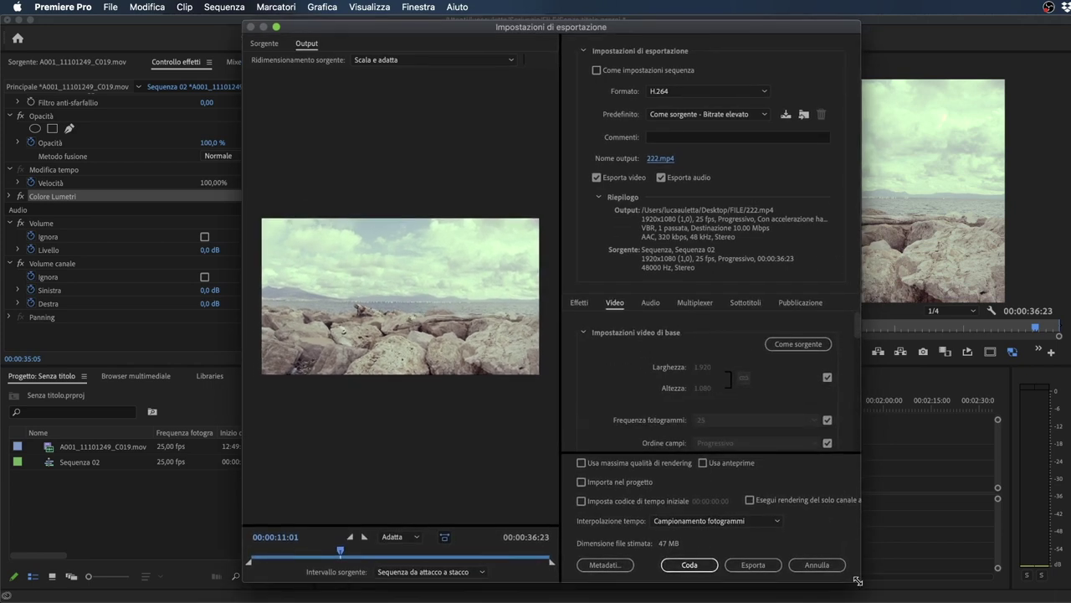
scroll(620, 374, "down", 1)
left_click(581, 303)
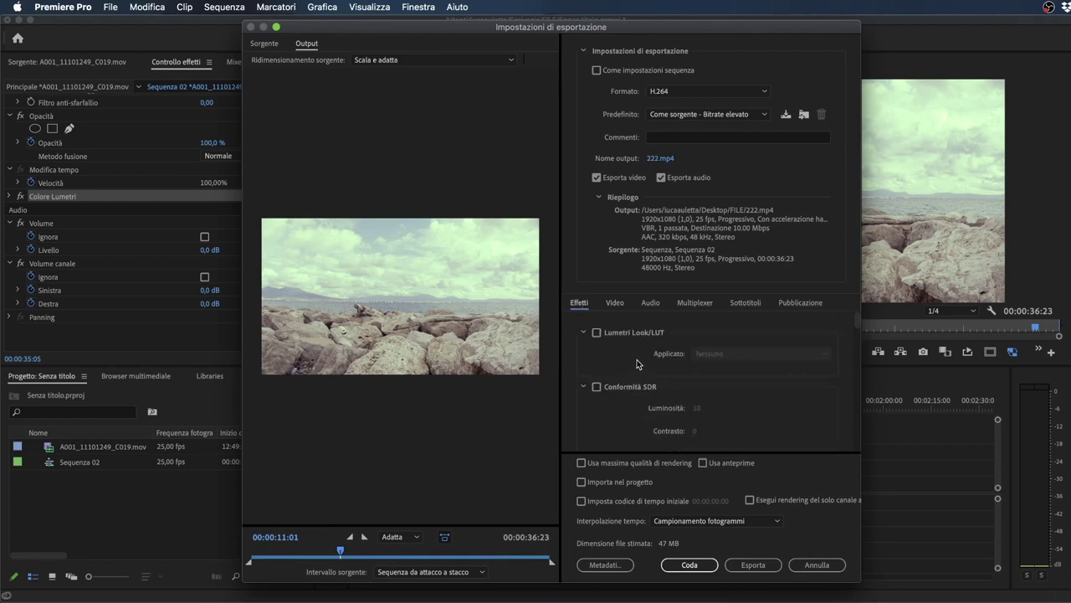
scroll(631, 367, "down", 5)
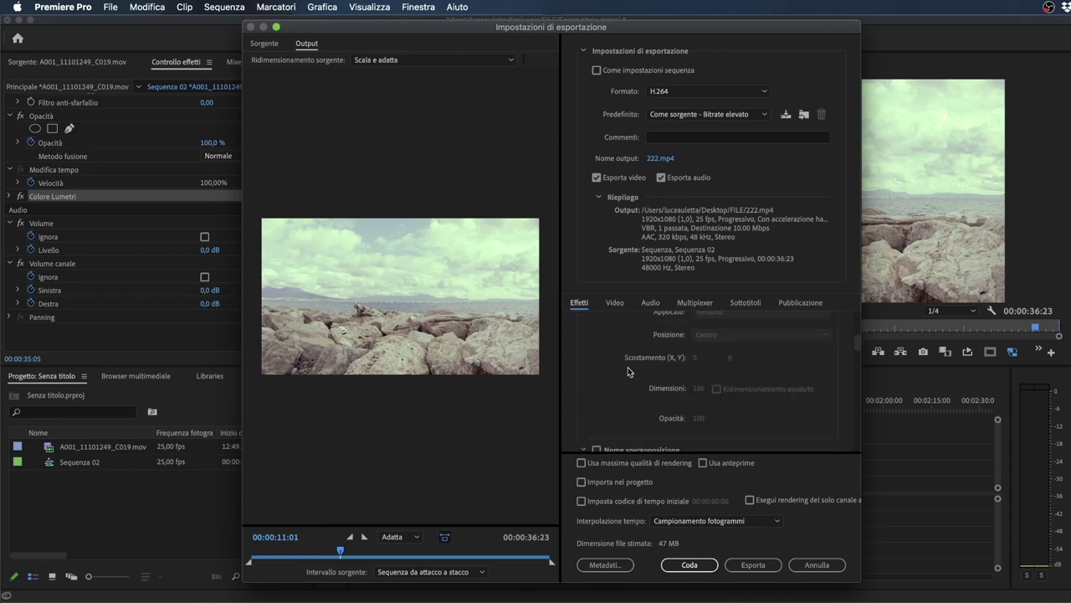
scroll(628, 367, "up", 5)
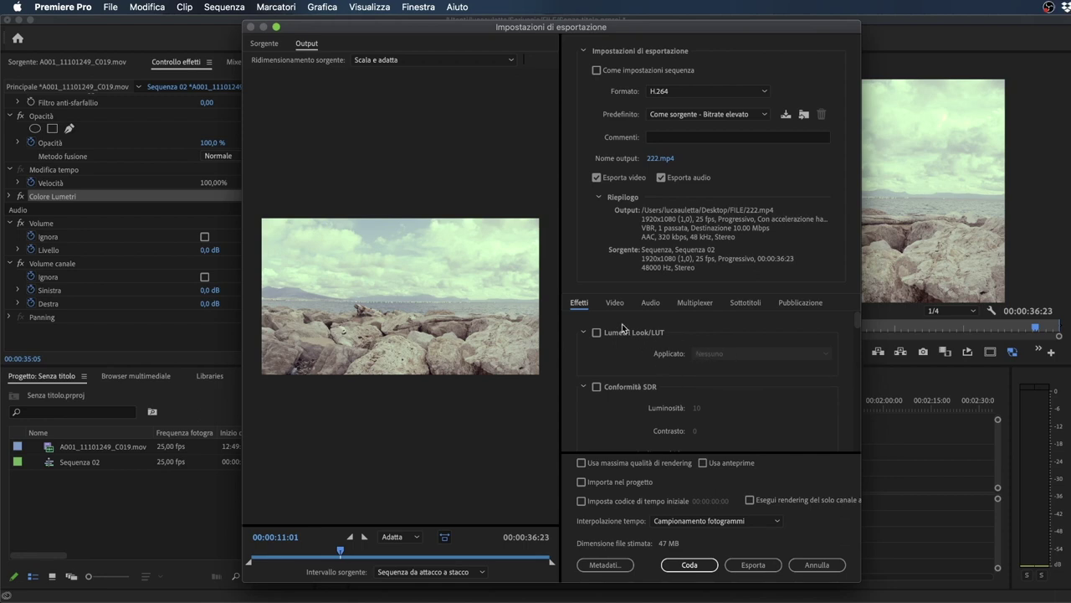
scroll(636, 360, "down", 8)
scroll(640, 371, "down", 4)
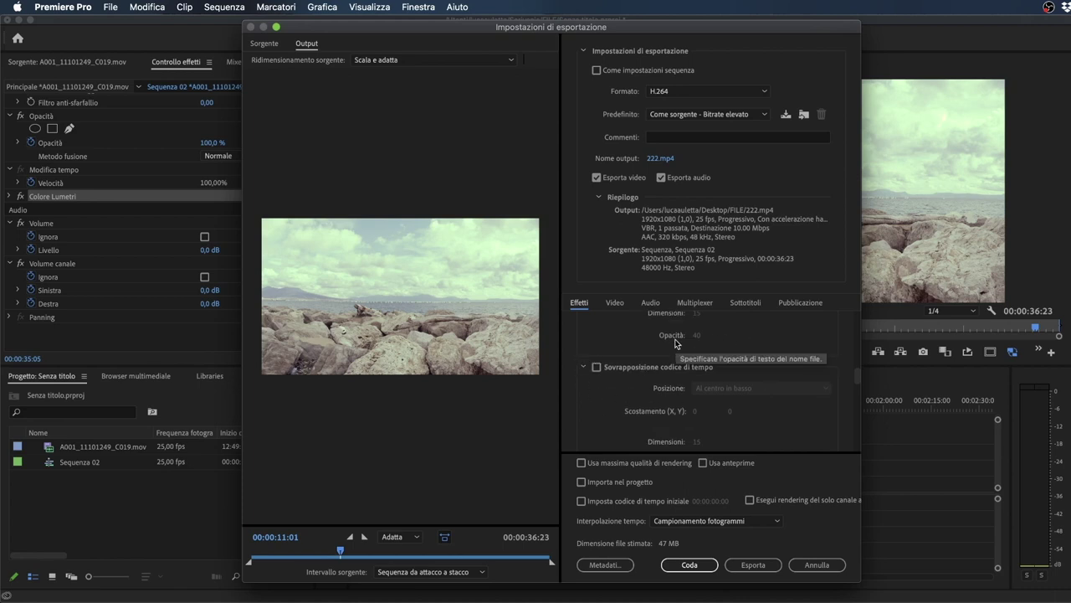
scroll(675, 339, "down", 5)
scroll(670, 348, "down", 4)
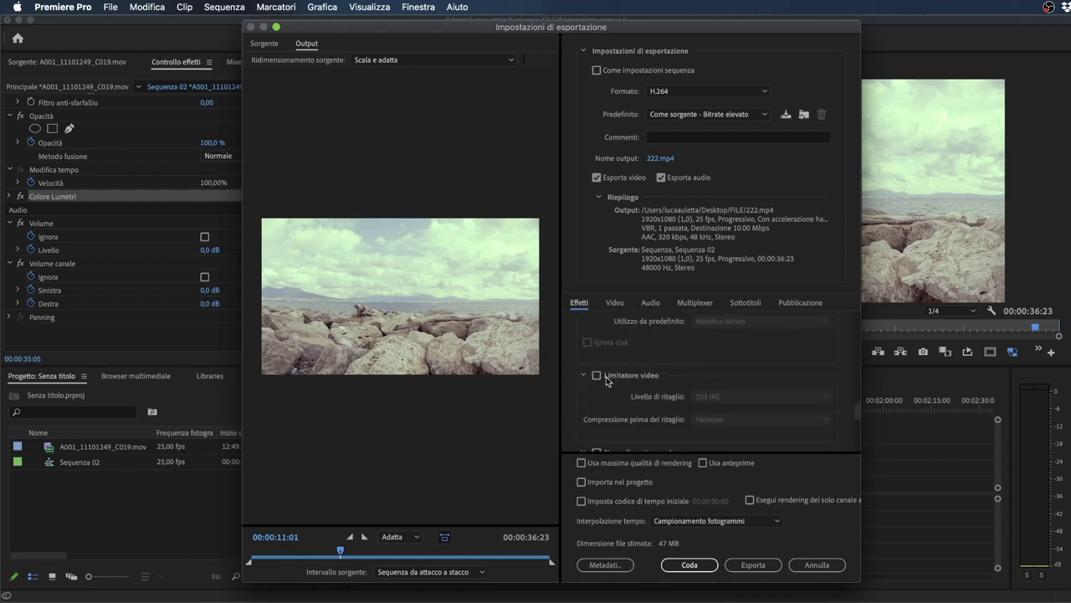
scroll(643, 408, "down", 3)
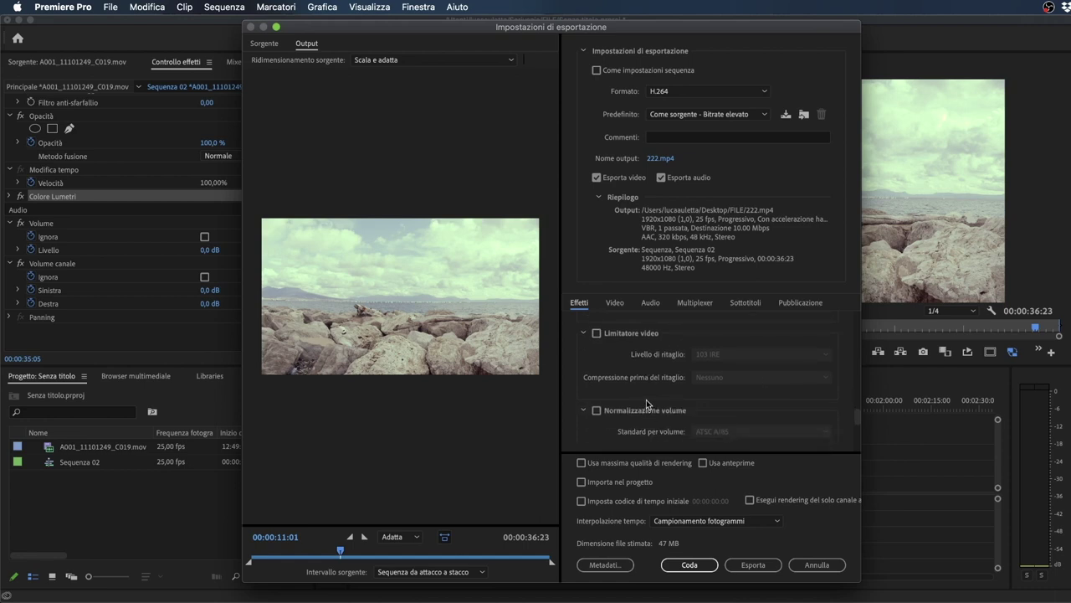
scroll(646, 403, "down", 2)
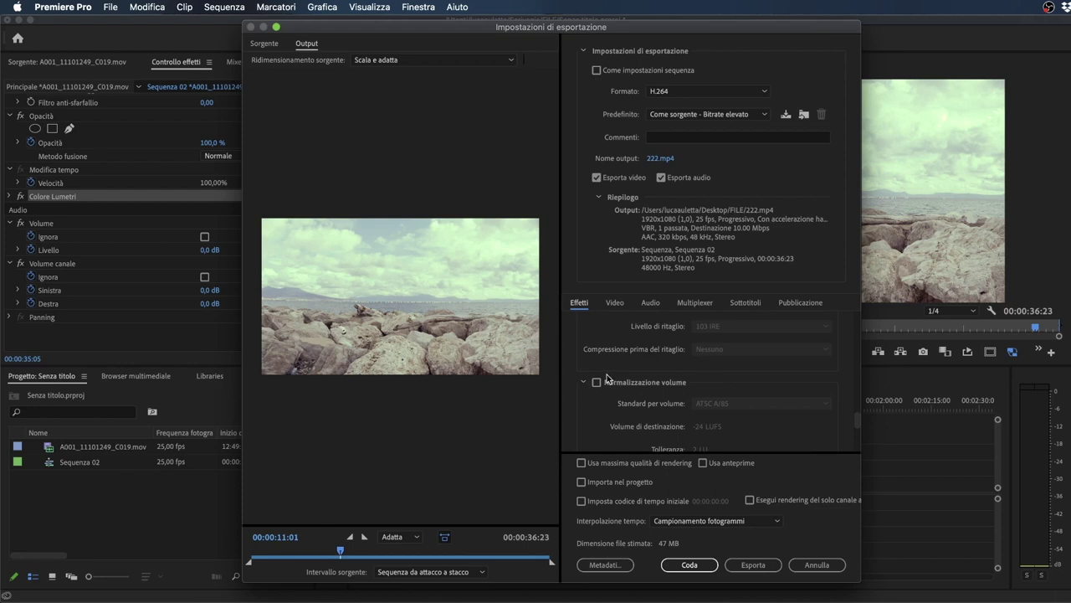
scroll(638, 335, "down", 5)
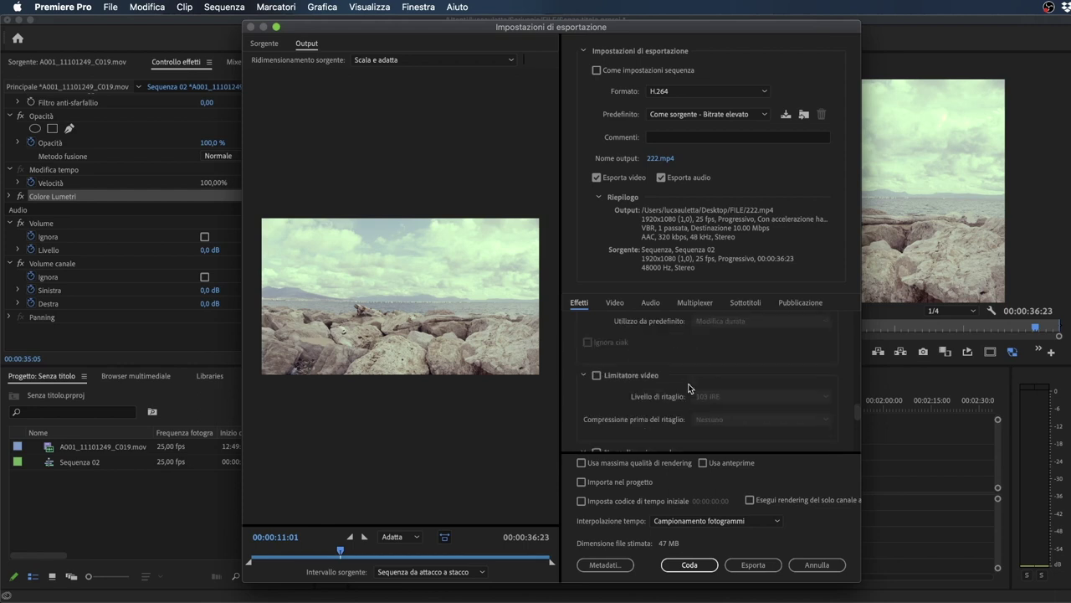
Step: In the Video tab, stop matching source size and set the width to 1848 (1848x1040)
left_click(616, 303)
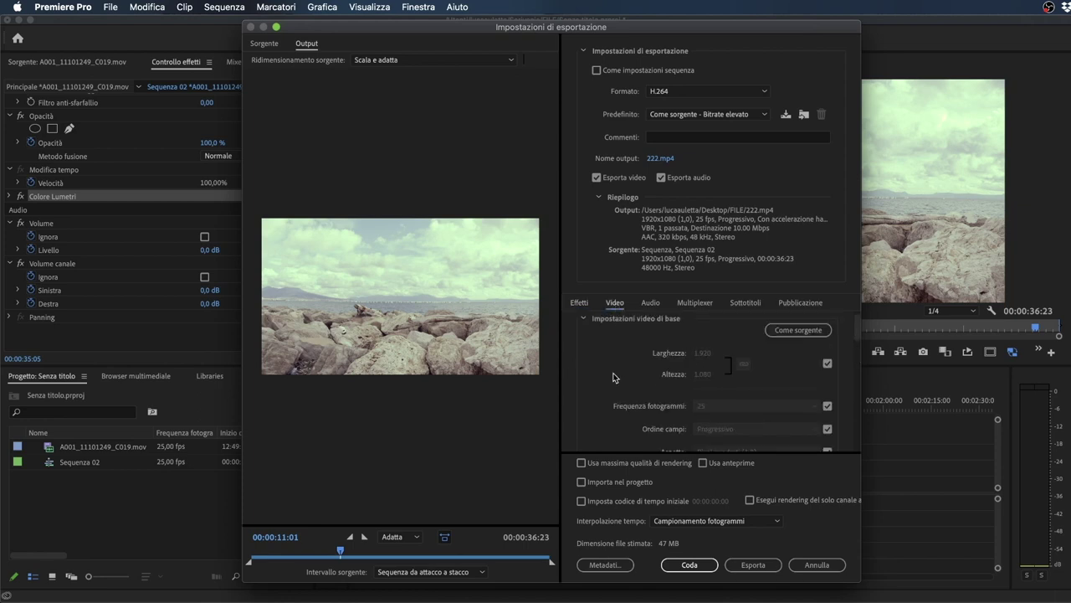
scroll(650, 378, "up", 1)
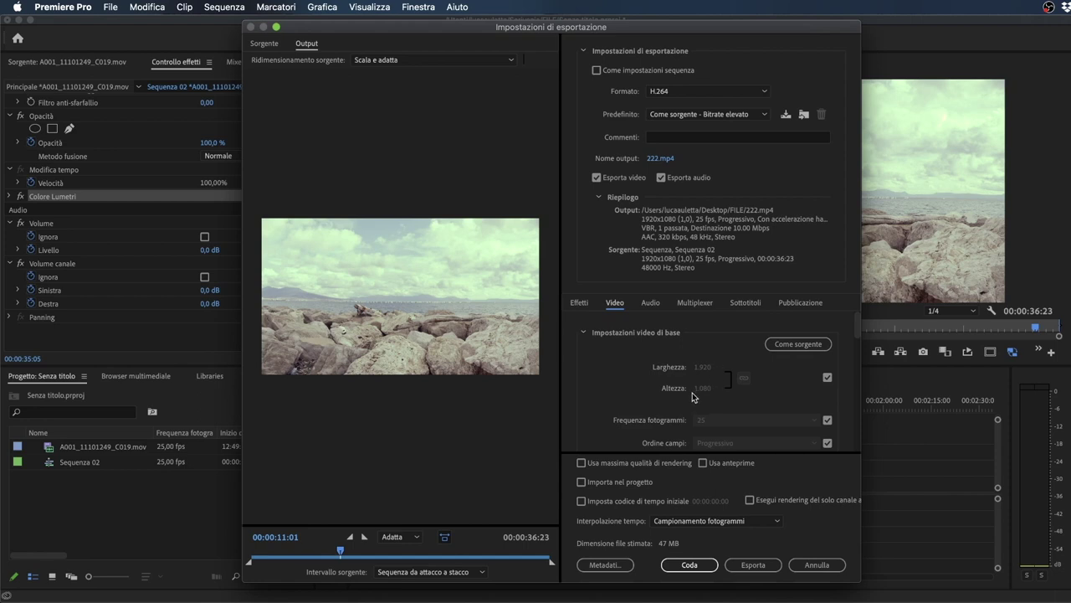
left_click(727, 115)
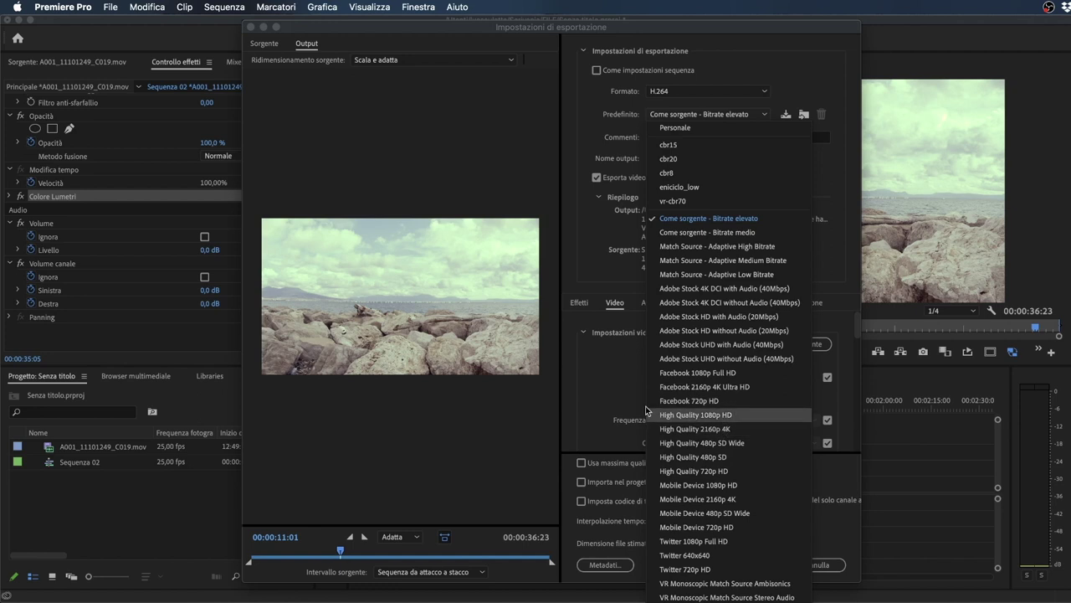
left_click(602, 397)
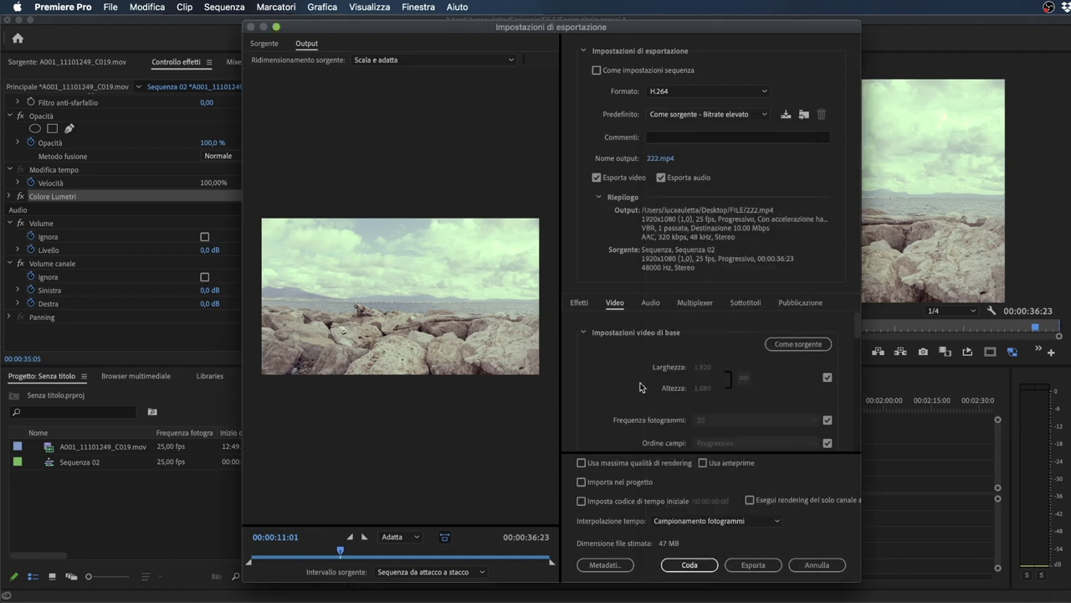
scroll(703, 372, "down", 1)
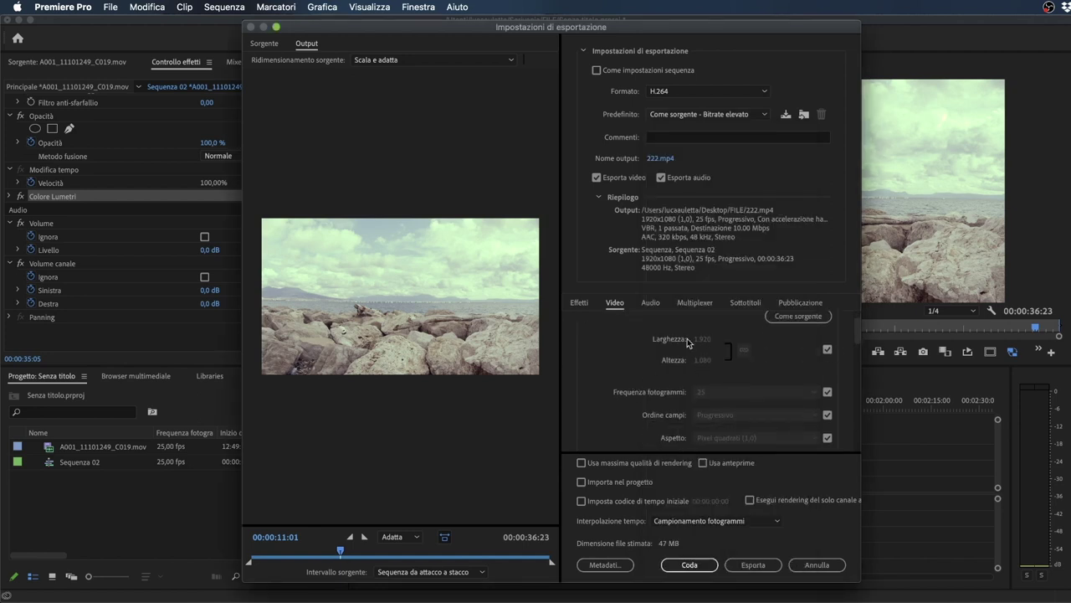
left_click(827, 349)
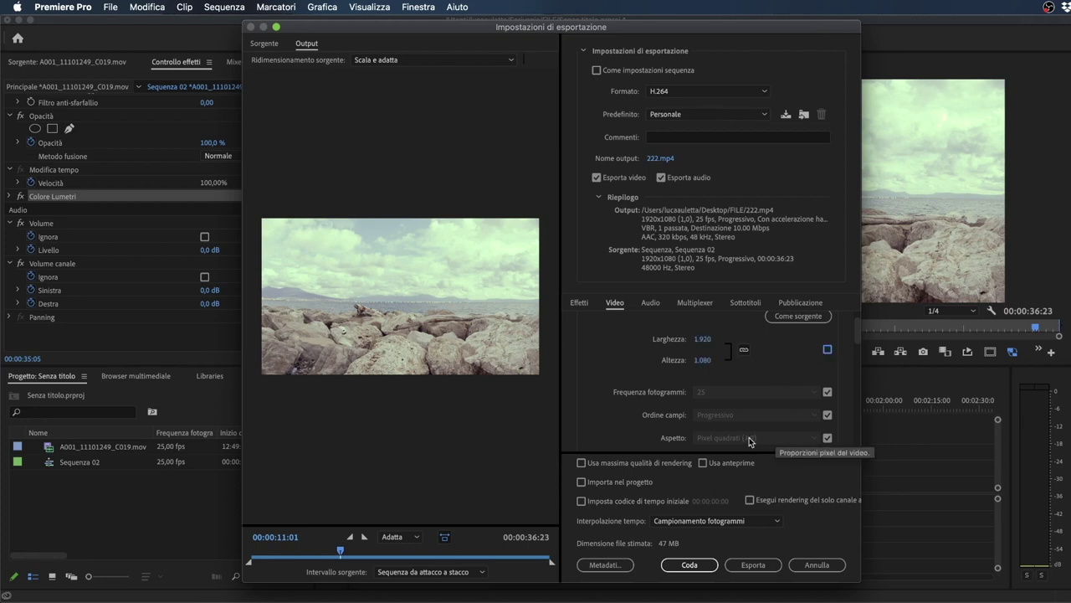
left_click_drag(699, 335, 656, 345)
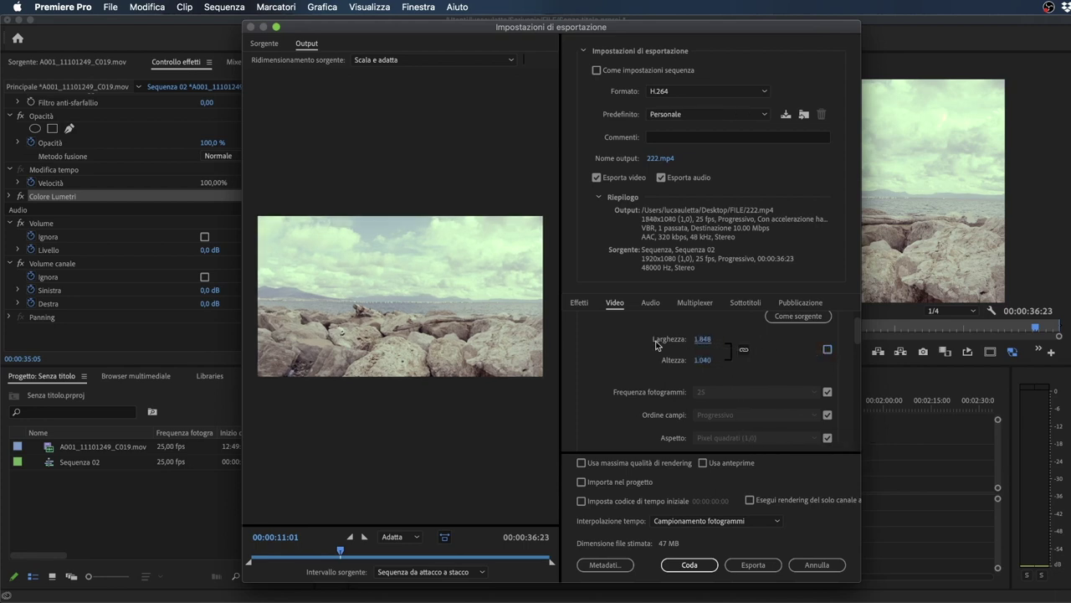
Step: Set 25 fps and progressive field order manually instead of matching the source
left_click(827, 391)
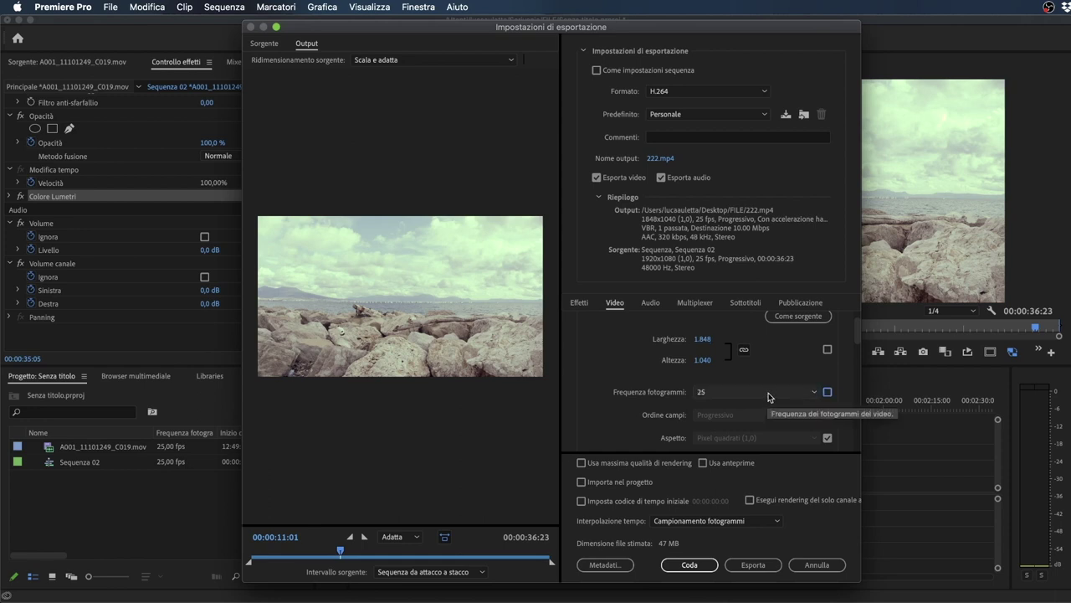
left_click(769, 397)
left_click(609, 381)
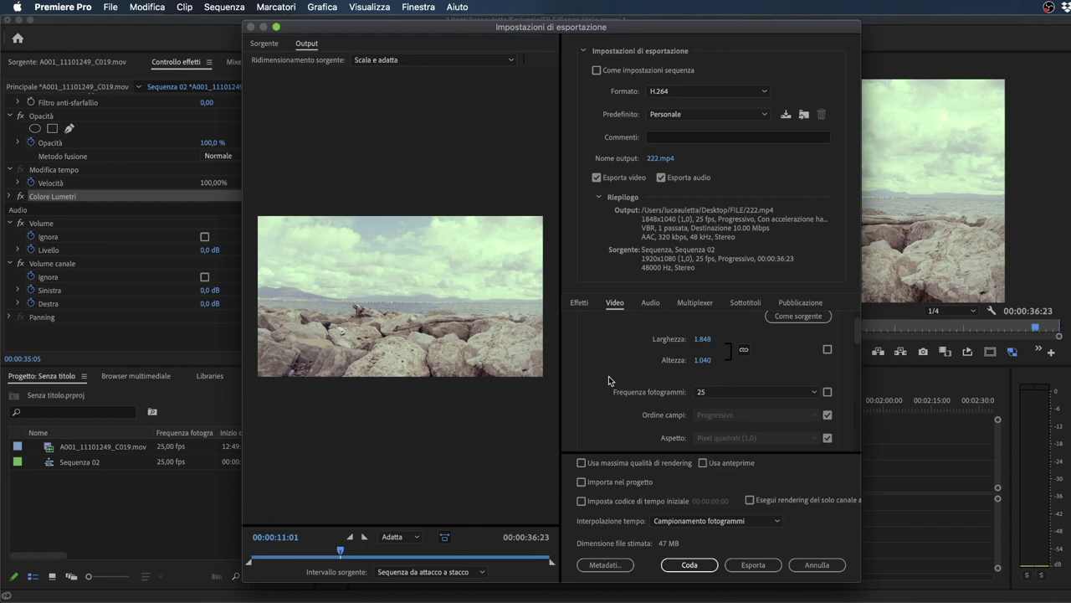
left_click(827, 416)
left_click(783, 415)
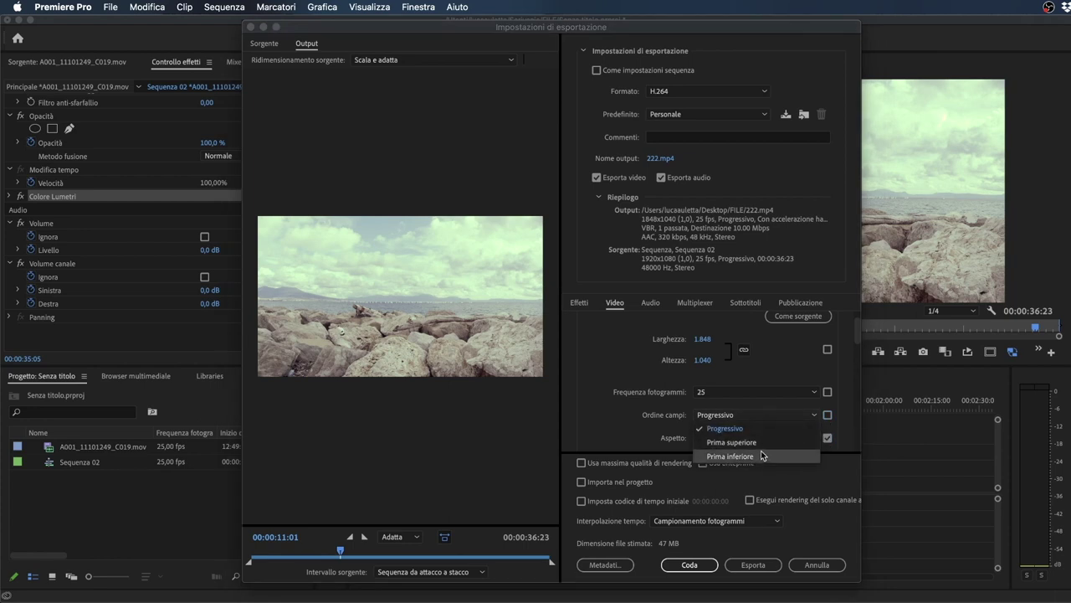
left_click(708, 428)
scroll(682, 418, "down", 2)
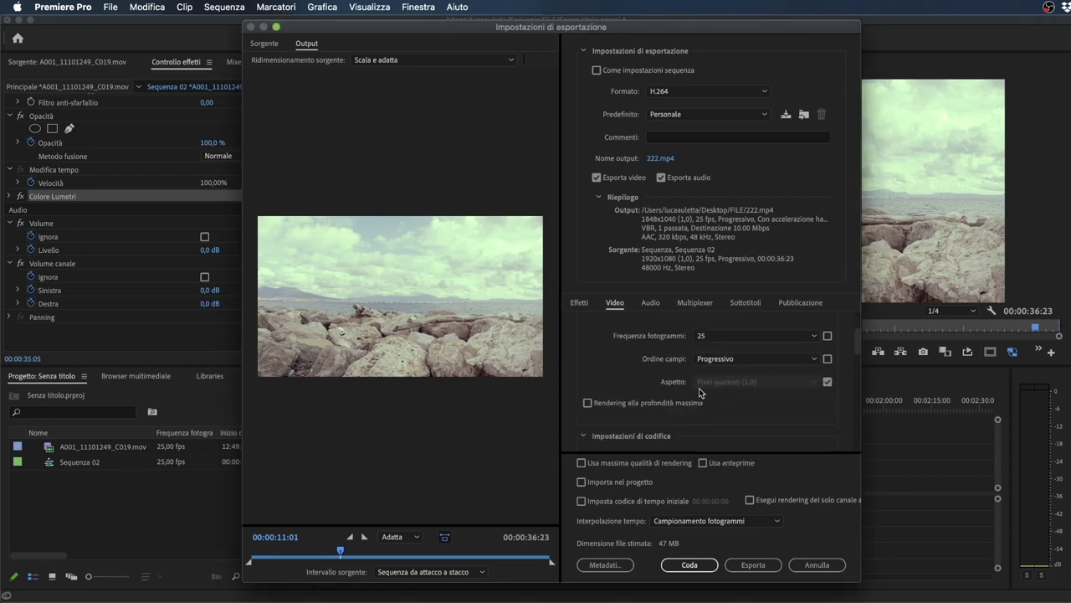
Step: Enable rendering at maximum depth and keep hardware-accelerated encoding performance
left_click(608, 403)
scroll(636, 366, "down", 1)
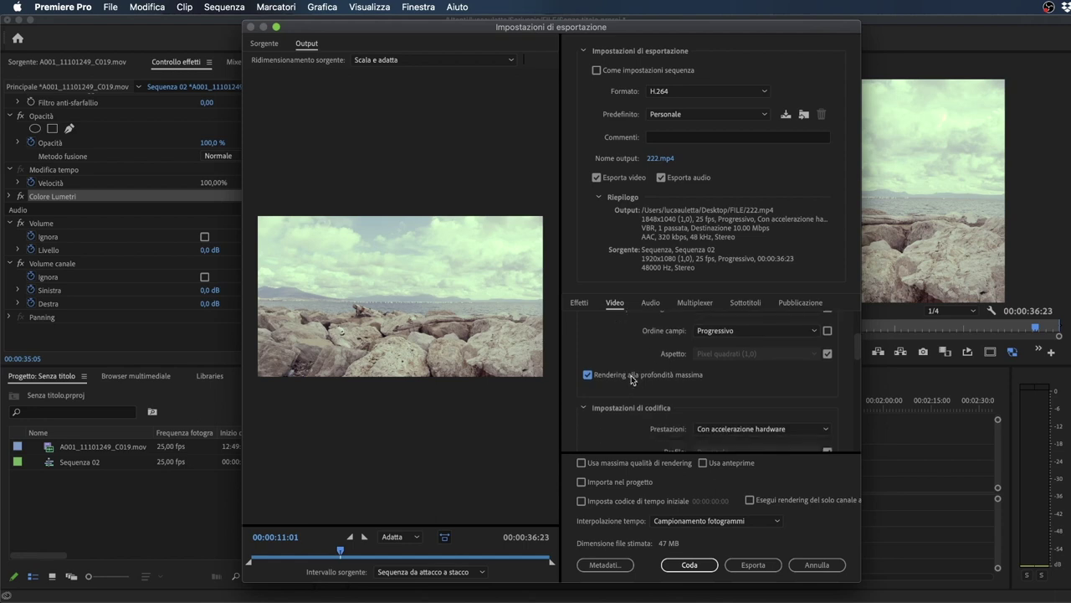
scroll(631, 400, "down", 1)
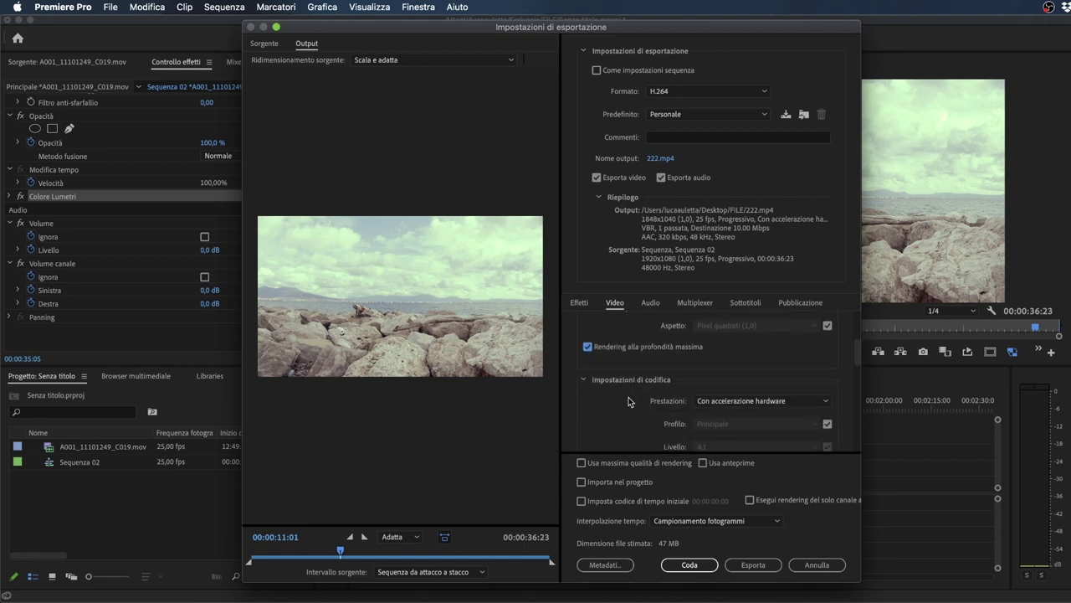
scroll(630, 402, "down", 2)
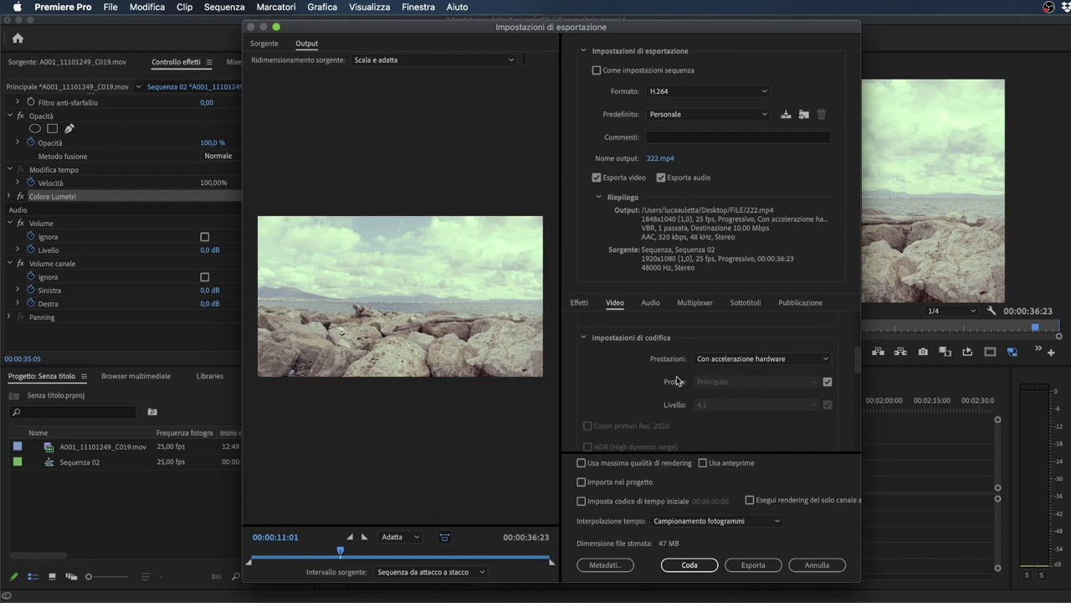
scroll(633, 395, "down", 5)
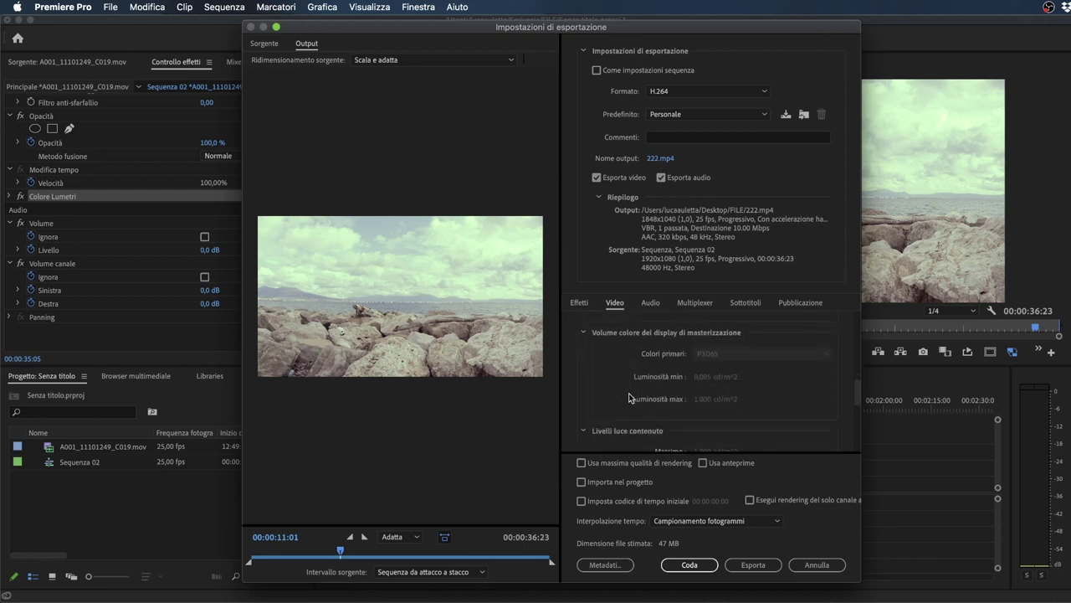
scroll(629, 397, "up", 4)
left_click(737, 360)
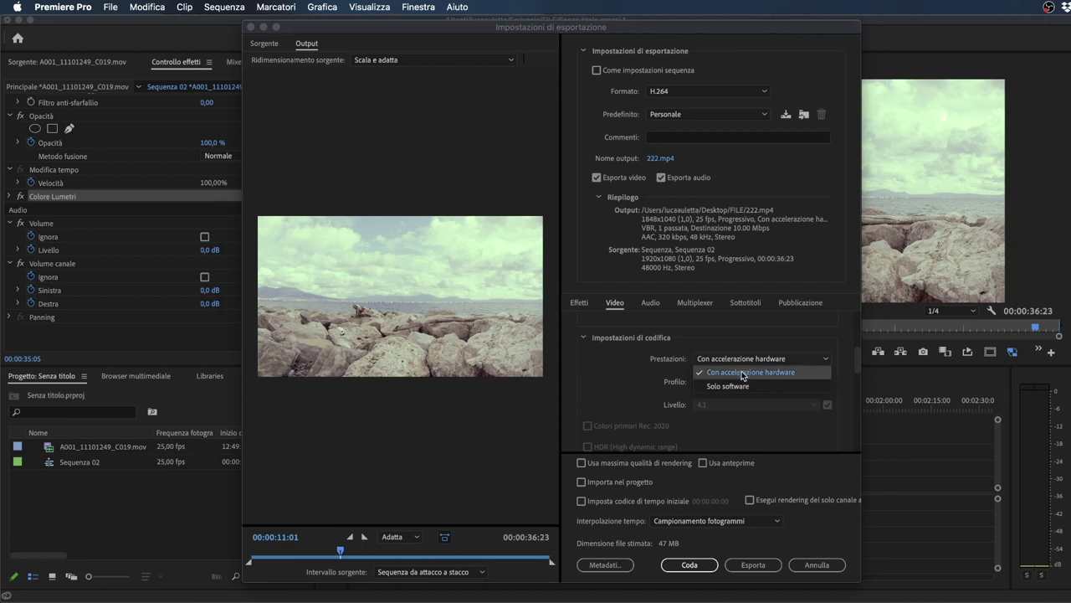
left_click(741, 374)
Step: Keep VBR single-pass encoding, raise target bitrate to 20,26 Mbps and expand Video VR
scroll(594, 383, "down", 5)
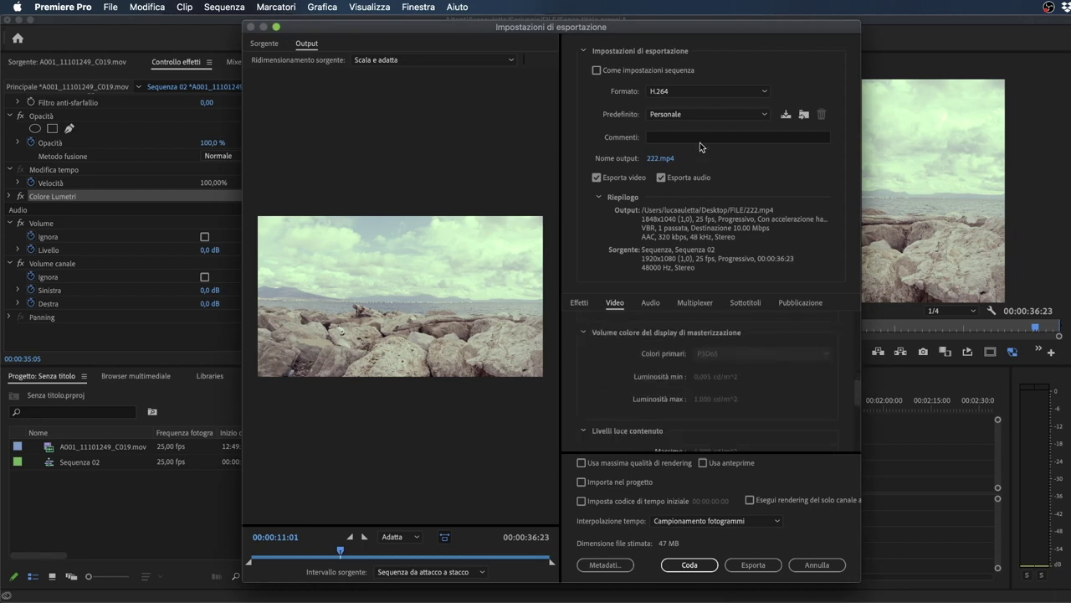
scroll(648, 433, "down", 3)
scroll(646, 433, "down", 2)
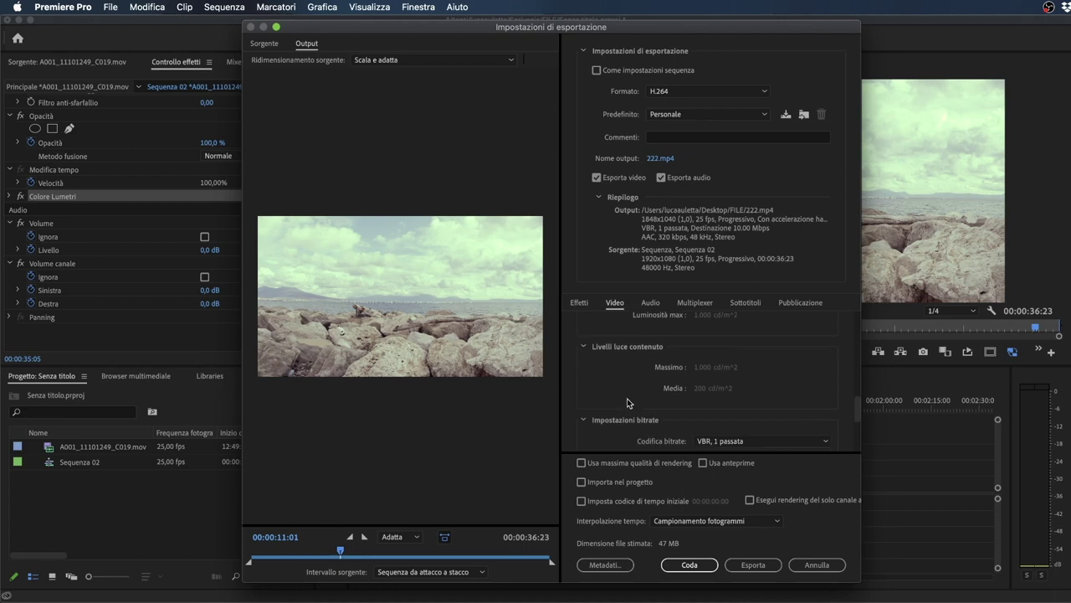
scroll(622, 436, "down", 1)
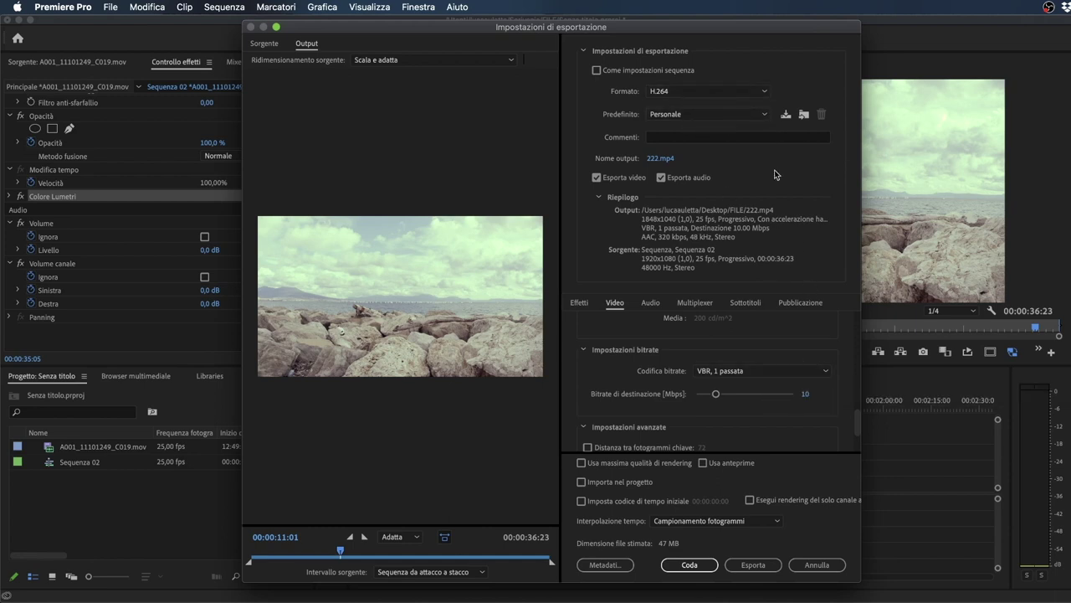
left_click(777, 378)
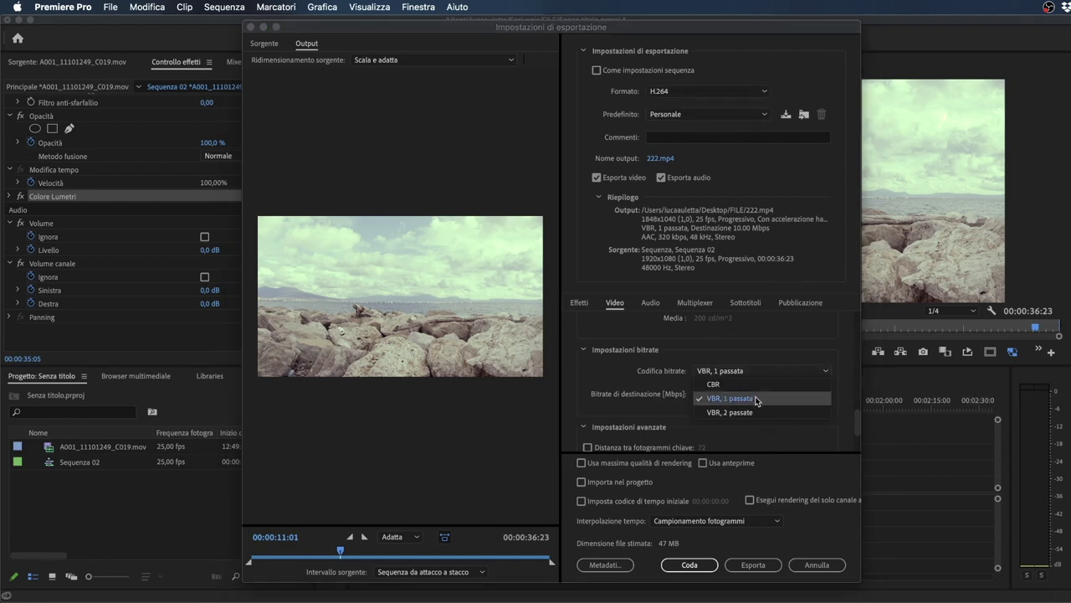
left_click(635, 416)
left_click_drag(716, 393, 736, 403)
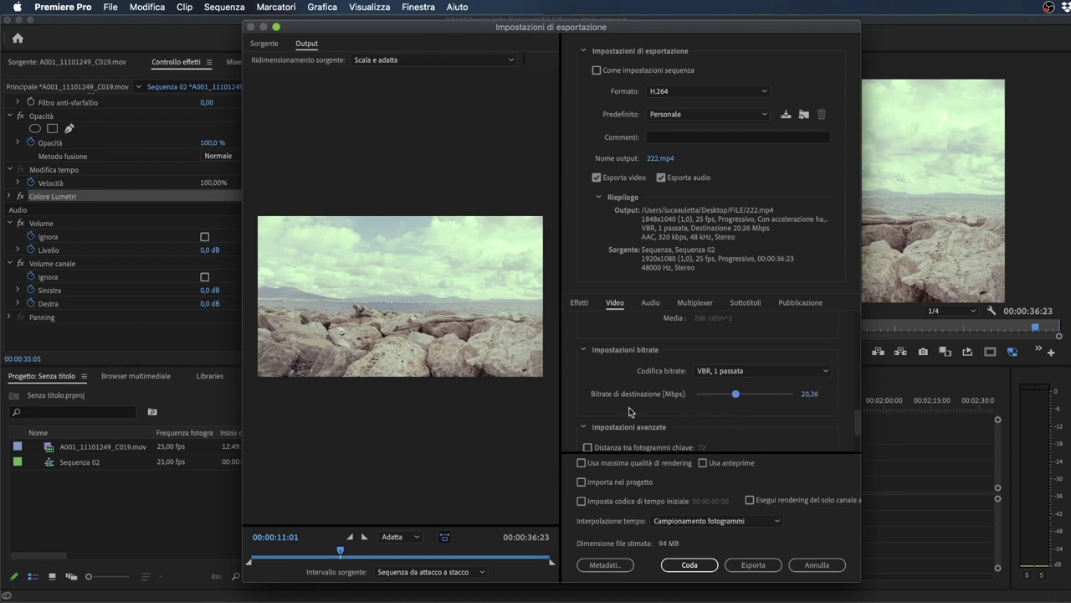
scroll(630, 411, "down", 1)
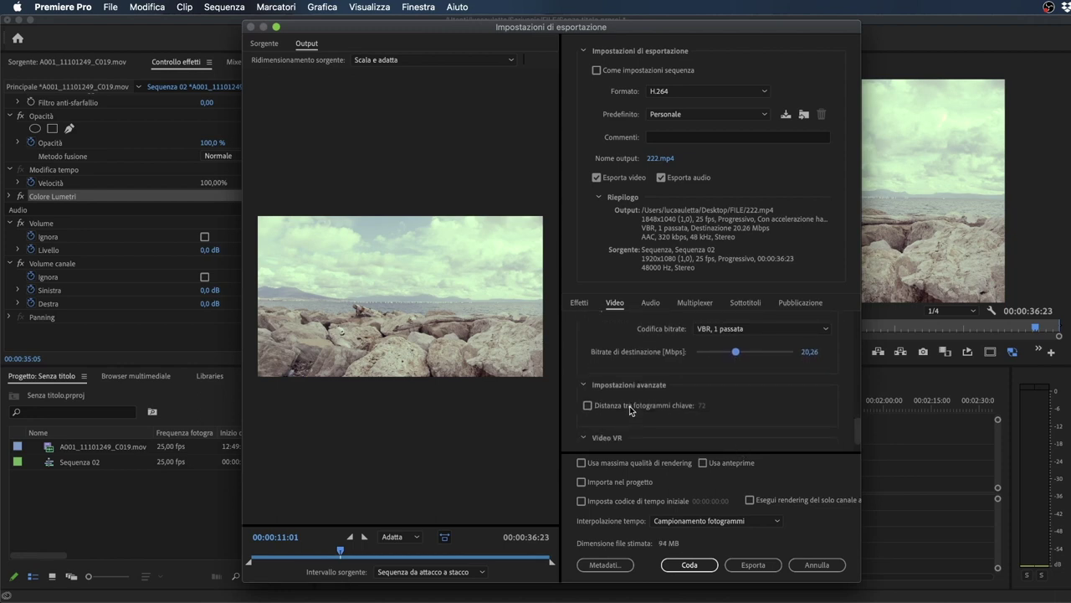
scroll(640, 404, "down", 1)
left_click(639, 405)
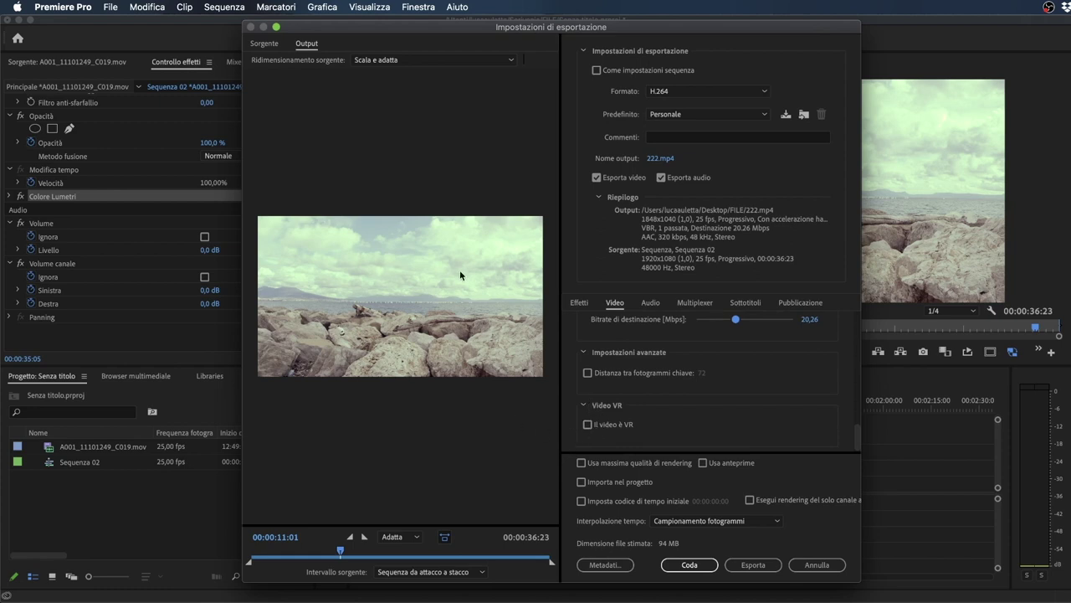
Step: Look through the Audio, Multiplexer and caption export tabs without changing anything
left_click(650, 303)
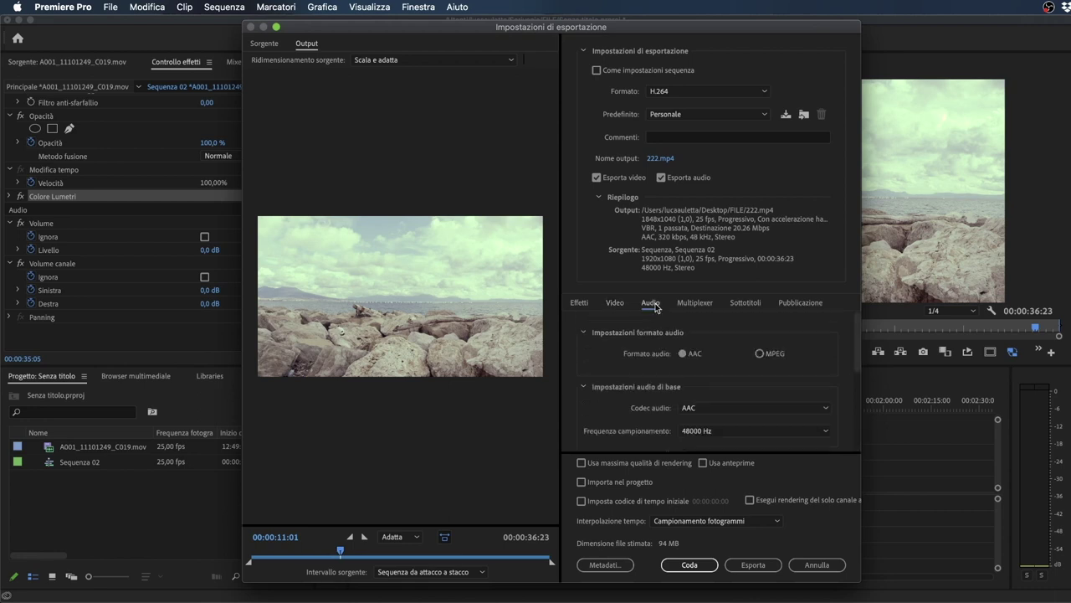
scroll(716, 338, "down", 2)
scroll(660, 410, "down", 2)
scroll(663, 442, "down", 1)
scroll(661, 446, "down", 1)
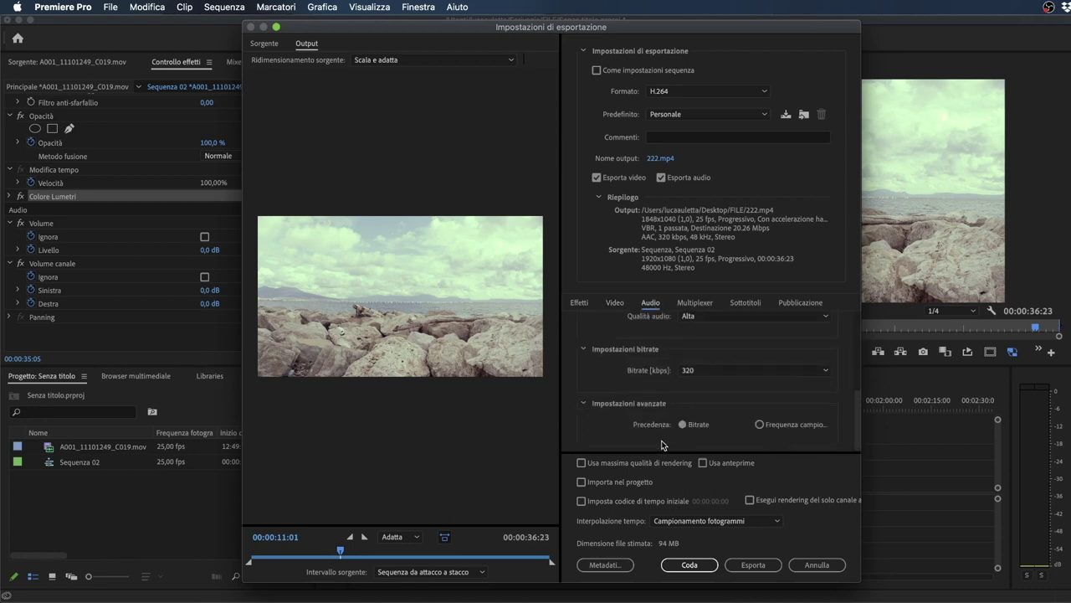
left_click(692, 305)
left_click(745, 302)
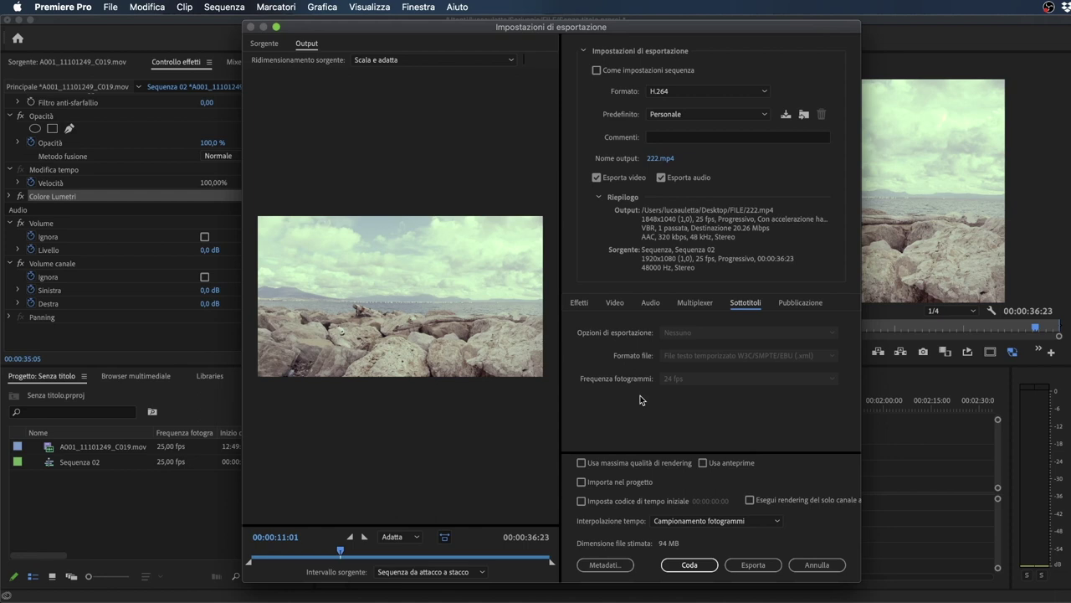
Step: Scroll the Pubblicazione tab's Behance, FTP, Vimeo and Facebook sections, leaving all disabled
left_click(809, 309)
scroll(636, 394, "down", 5)
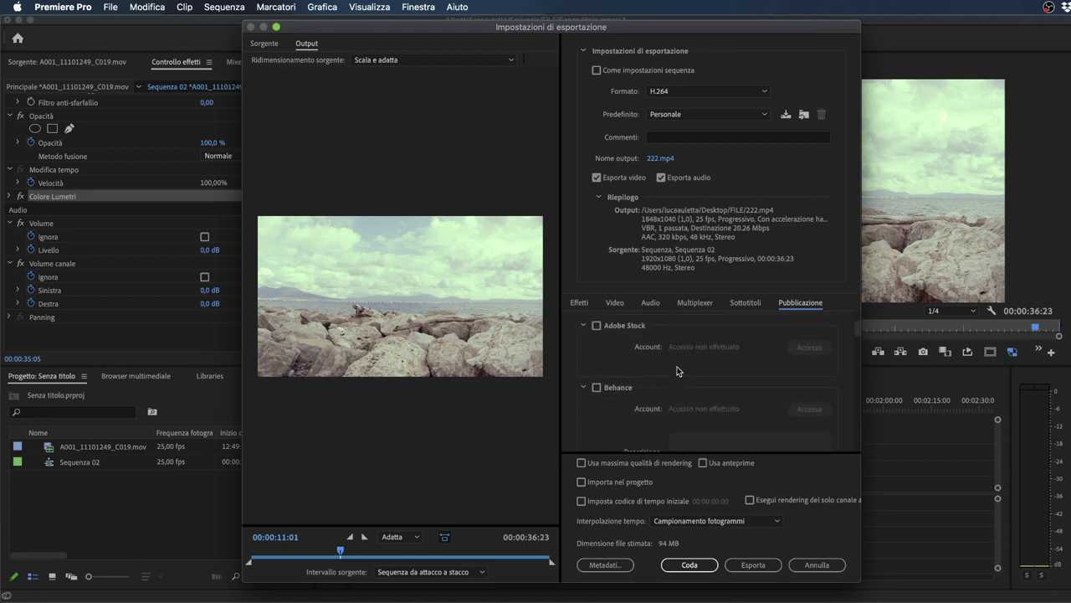
scroll(633, 406, "down", 5)
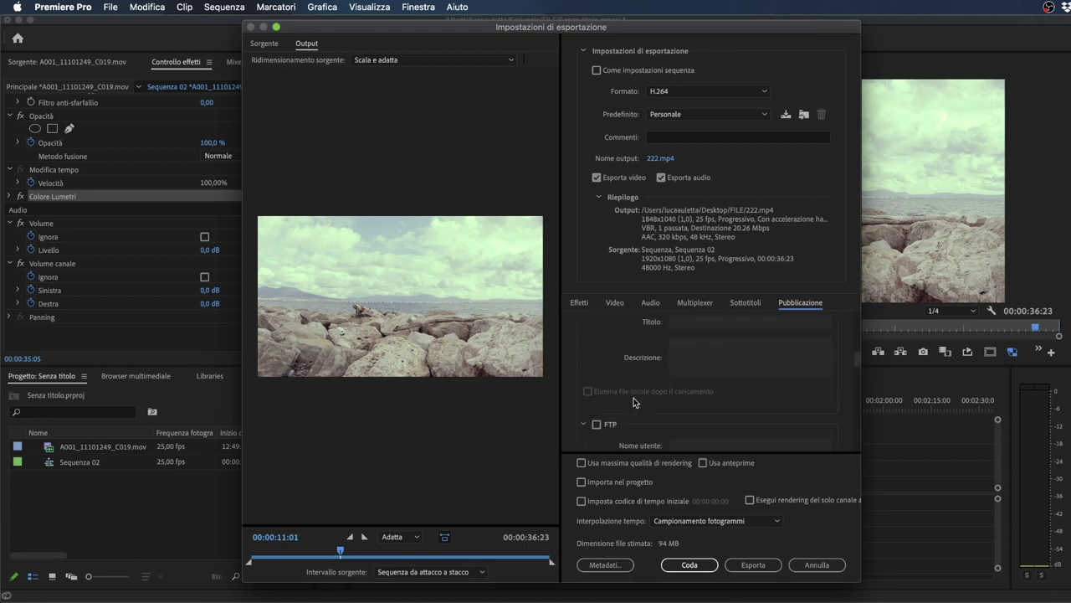
scroll(634, 402, "down", 5)
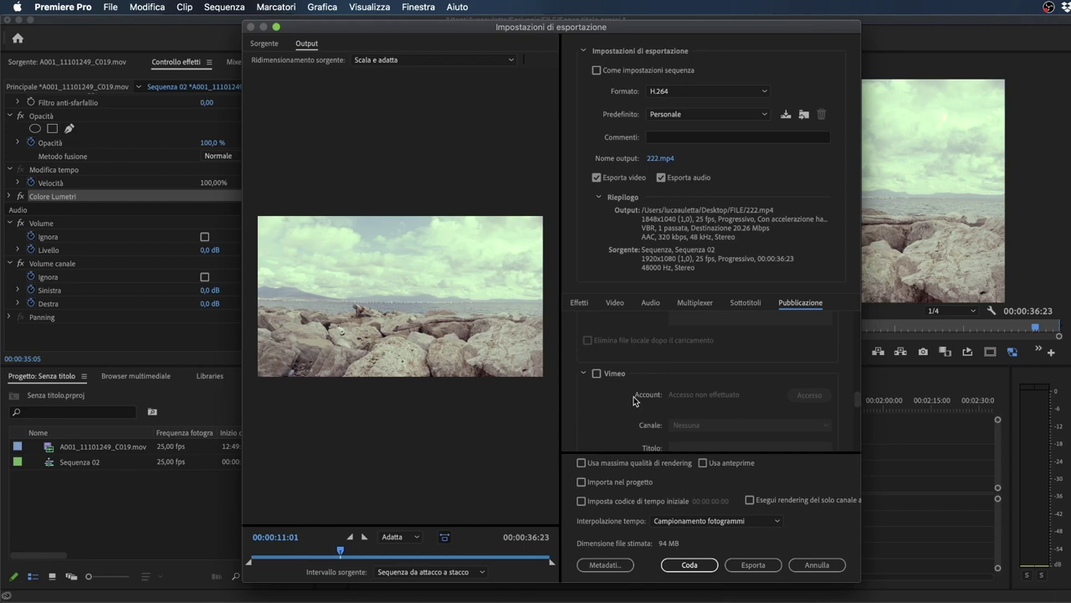
scroll(633, 401, "up", 5)
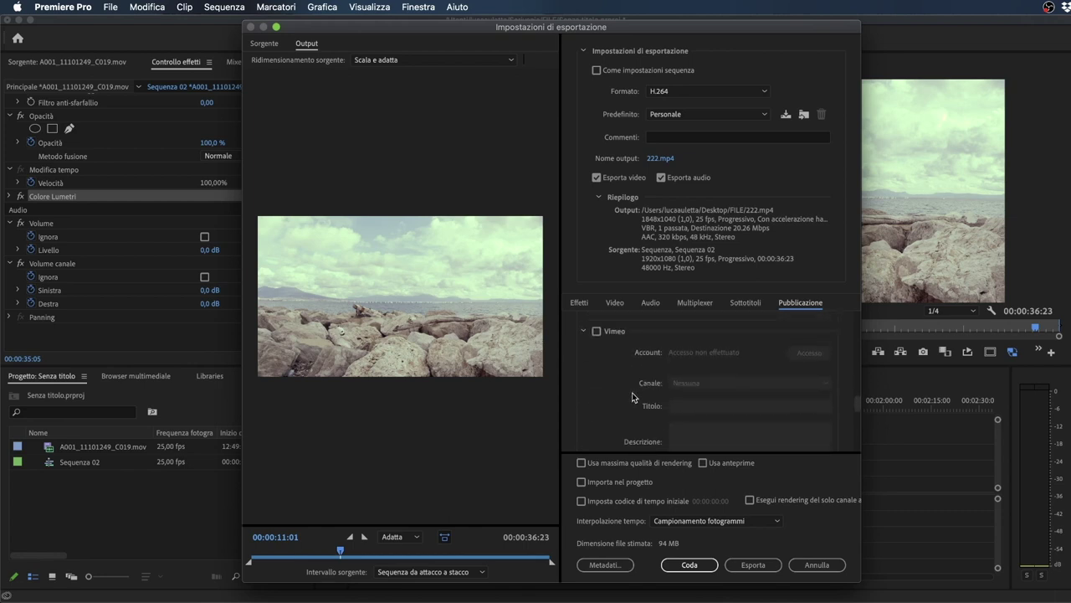
scroll(632, 397, "up", 5)
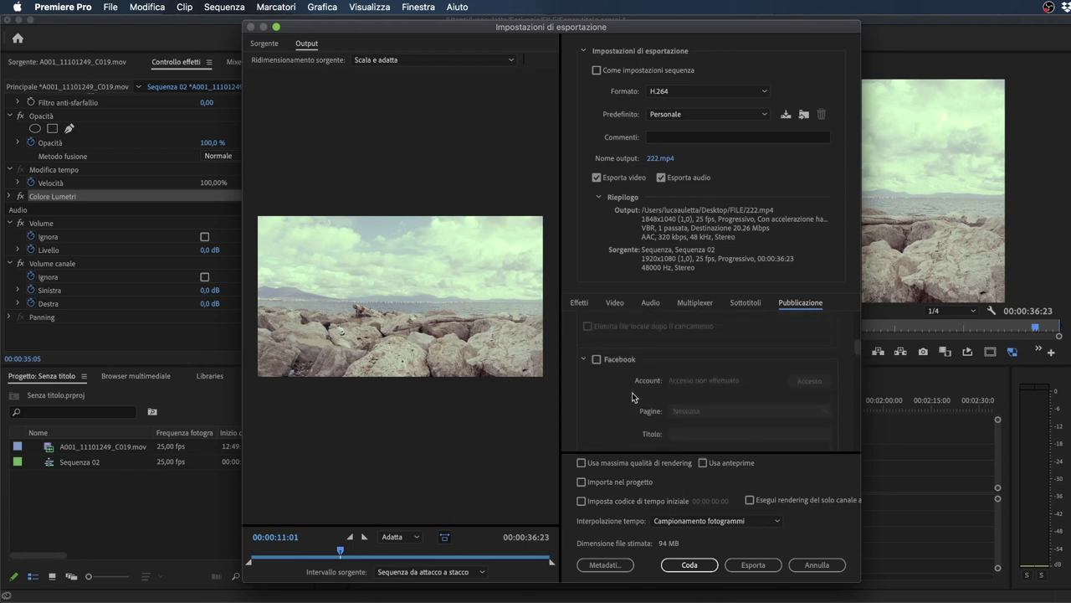
scroll(633, 397, "down", 5)
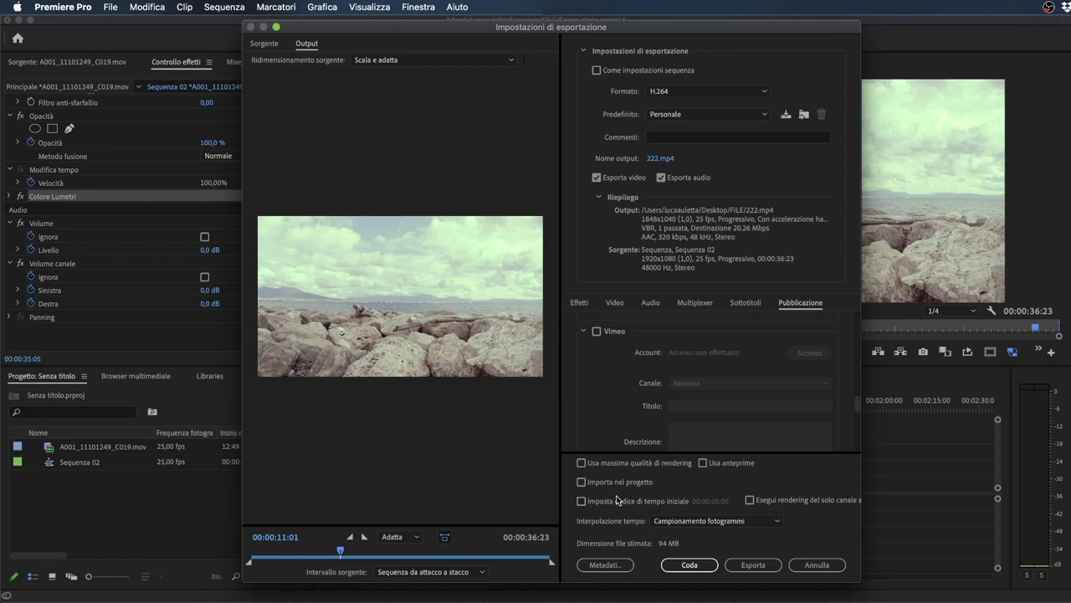
Step: Widen the Export Settings window and set Interpolazione tempo to Flusso ottico
left_click_drag(860, 506, 954, 503)
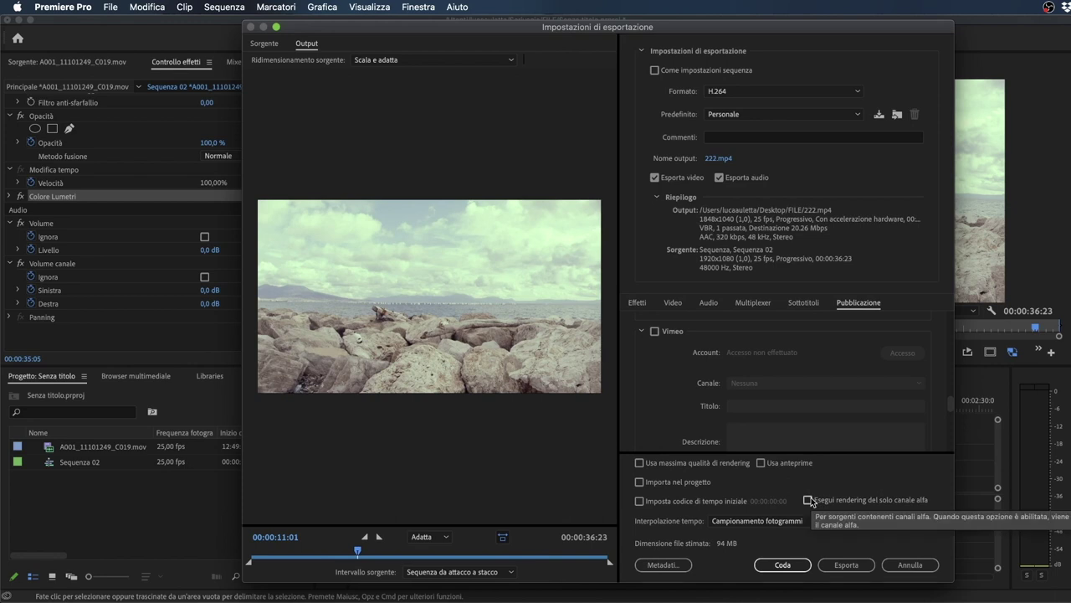
left_click(781, 521)
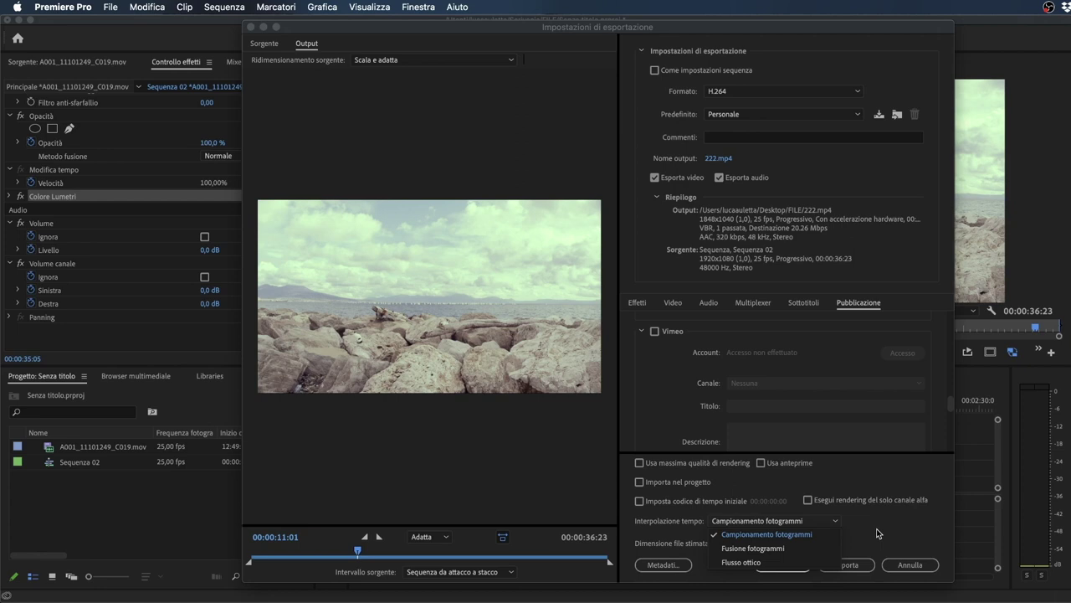
left_click(738, 561)
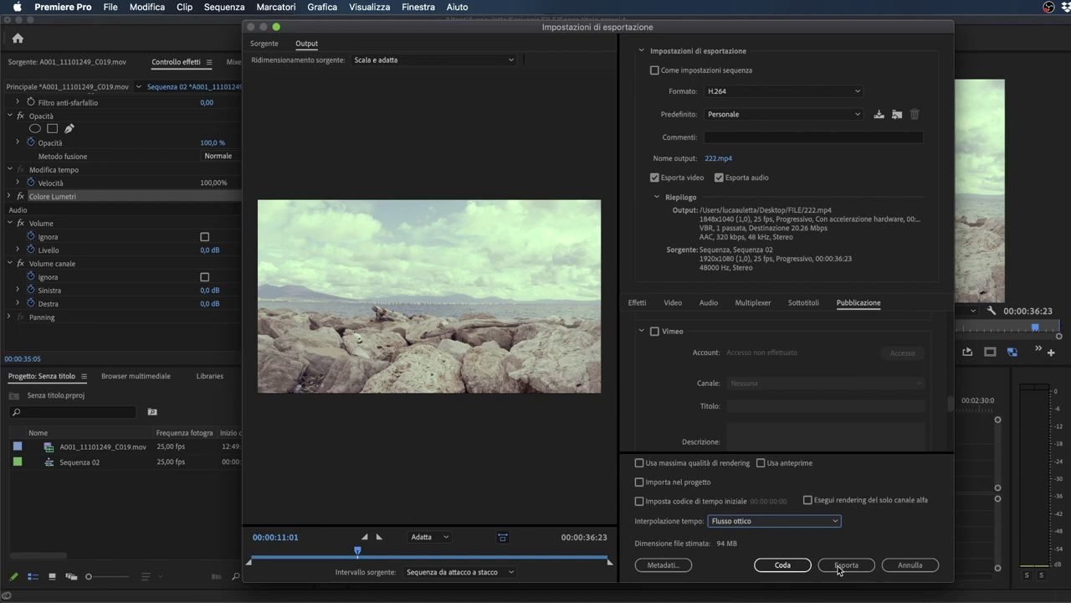
Step: Send the Sequenza 02 export to the Media Encoder queue and resize the windows
left_click(784, 565)
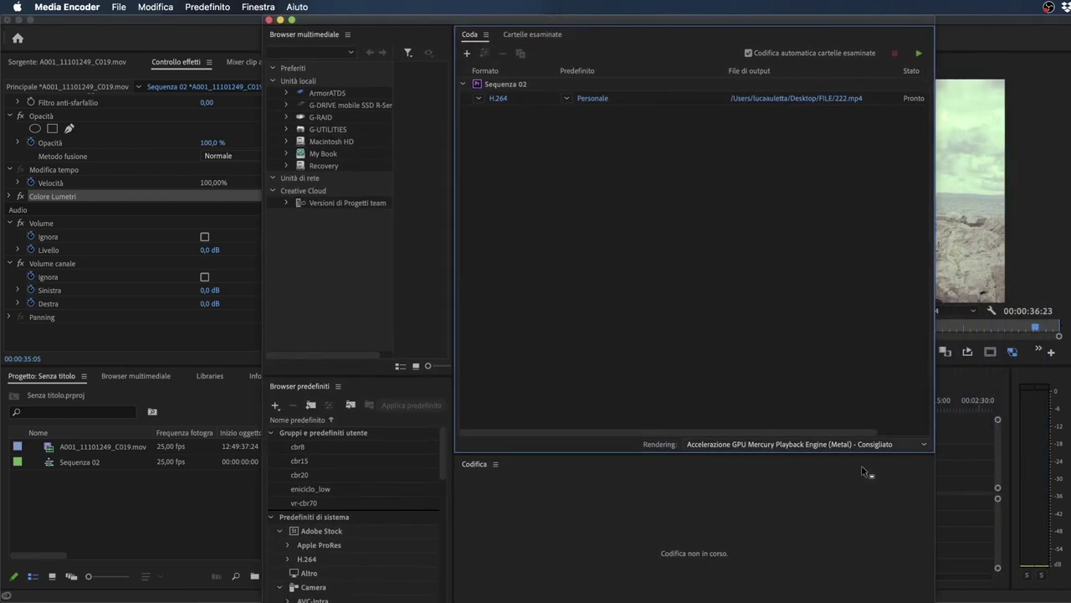
left_click_drag(936, 599, 875, 490)
left_click_drag(876, 295, 1060, 303)
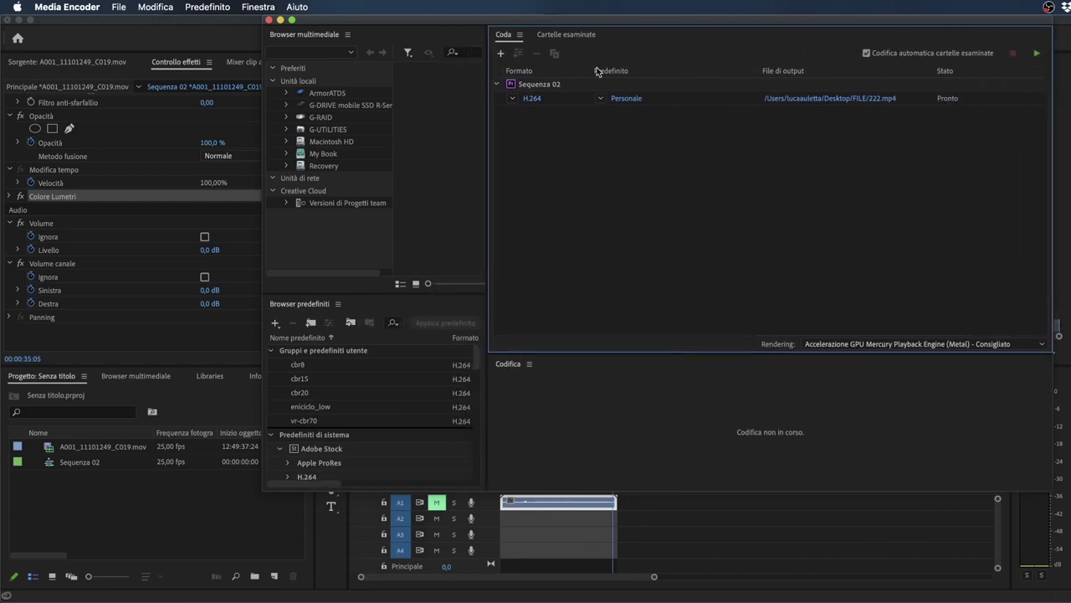
Step: Start encoding the queued 222.mp4 job, then return to Premiere Pro
left_click(520, 85)
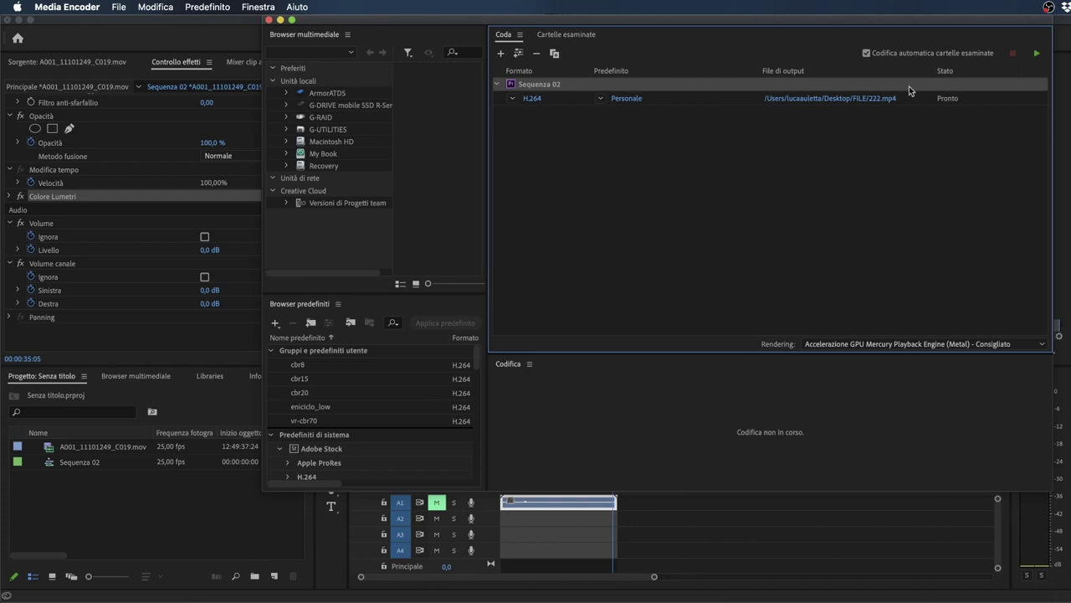
left_click(1037, 52)
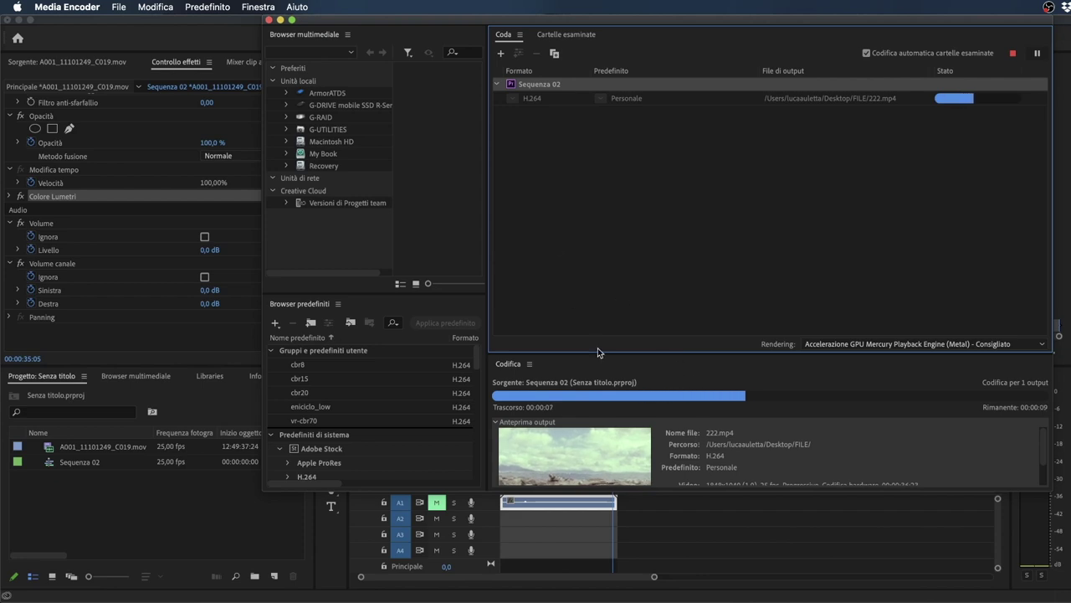
left_click(716, 532)
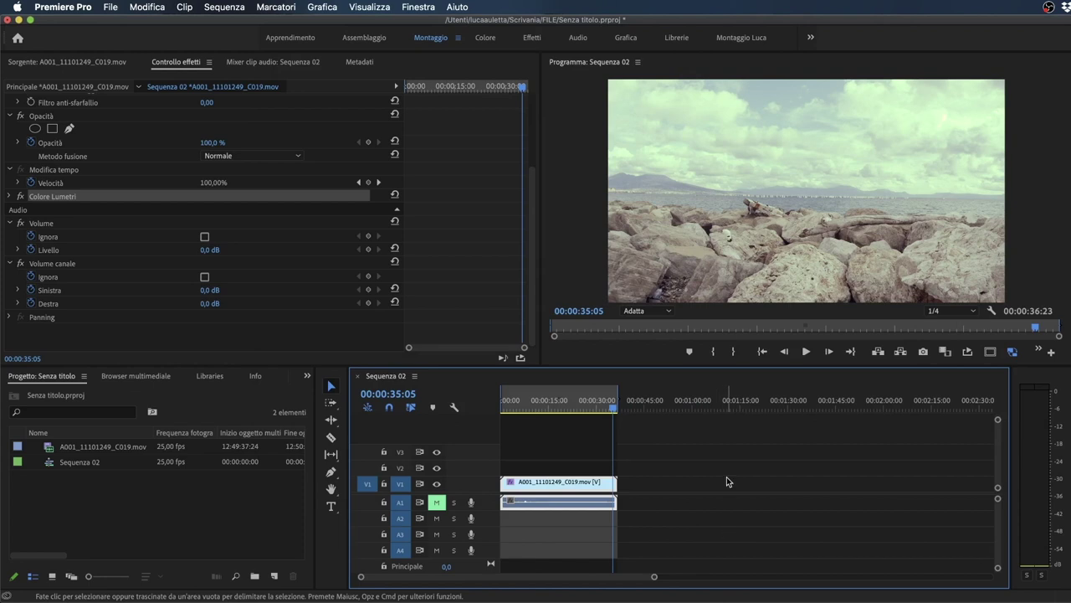
Step: Render Sequenza 02.mp4 directly from Export Settings and move the playhead to 00:00:21:00
key("super+m")
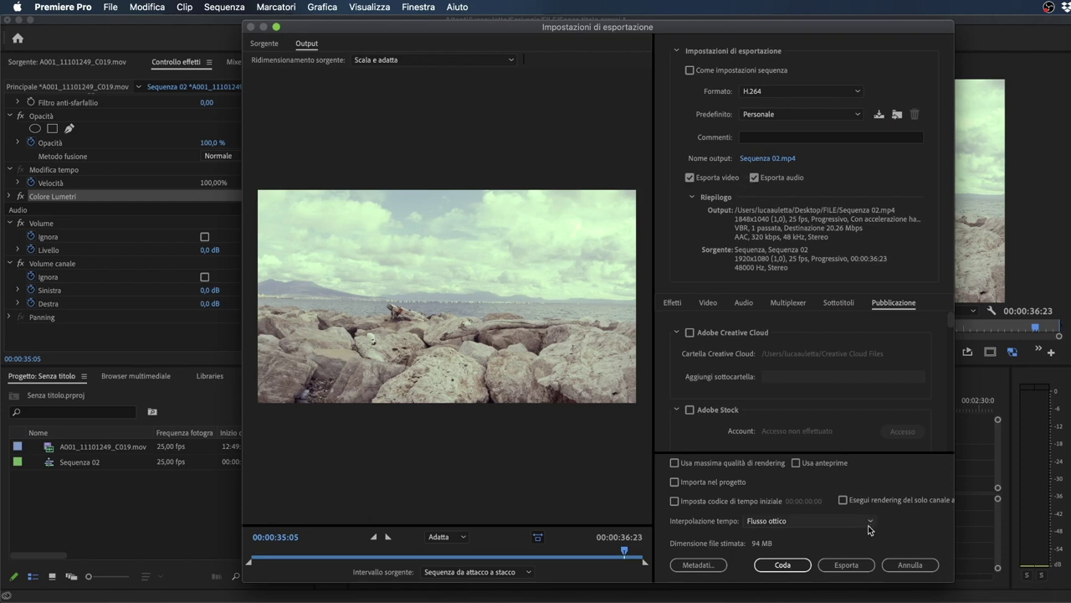
left_click(860, 567)
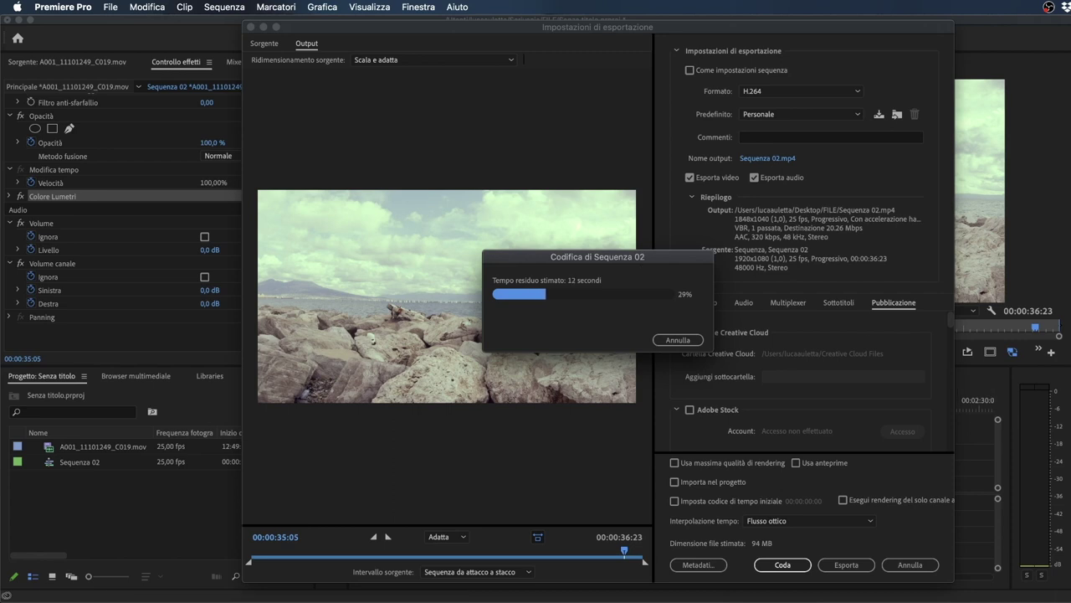
key("super+Tab")
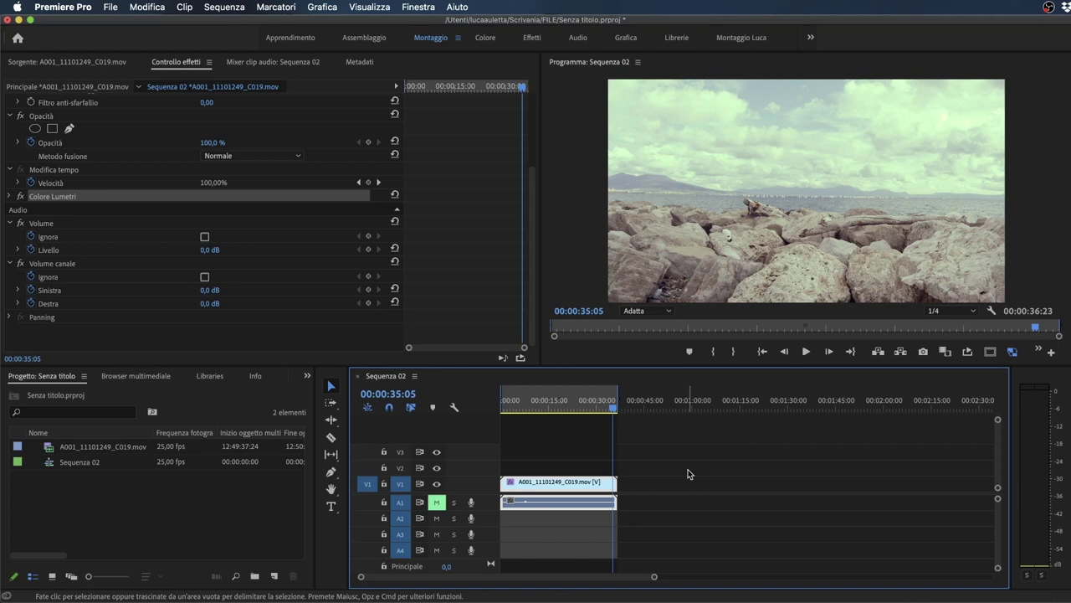
left_click(567, 403)
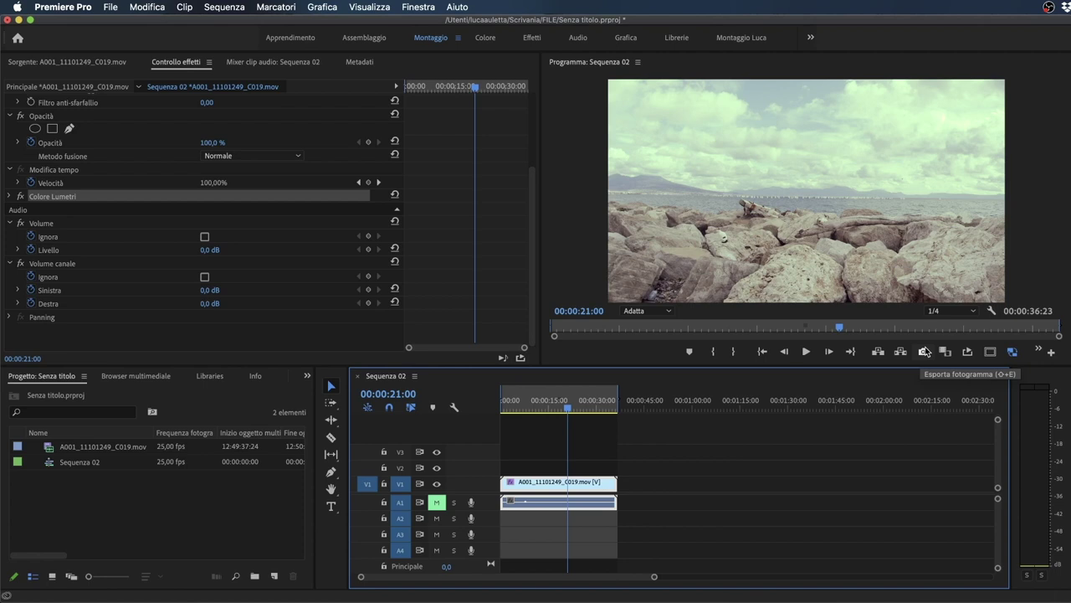
Step: Inspect the monitor's button editor for the Export Frame button, leaving it unchanged
left_click(1052, 355)
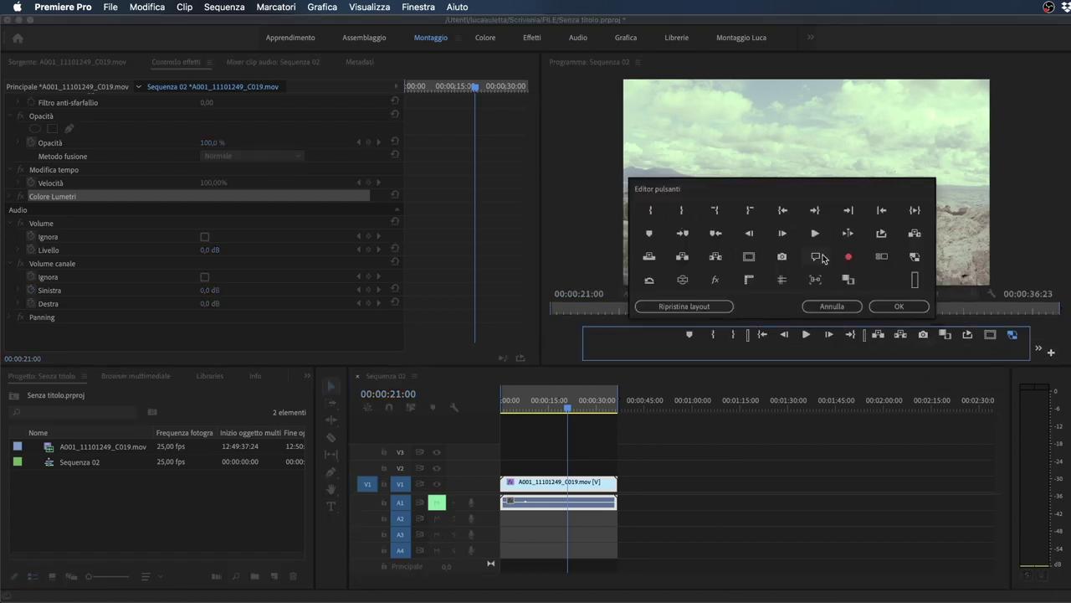
left_click_drag(782, 256, 819, 350)
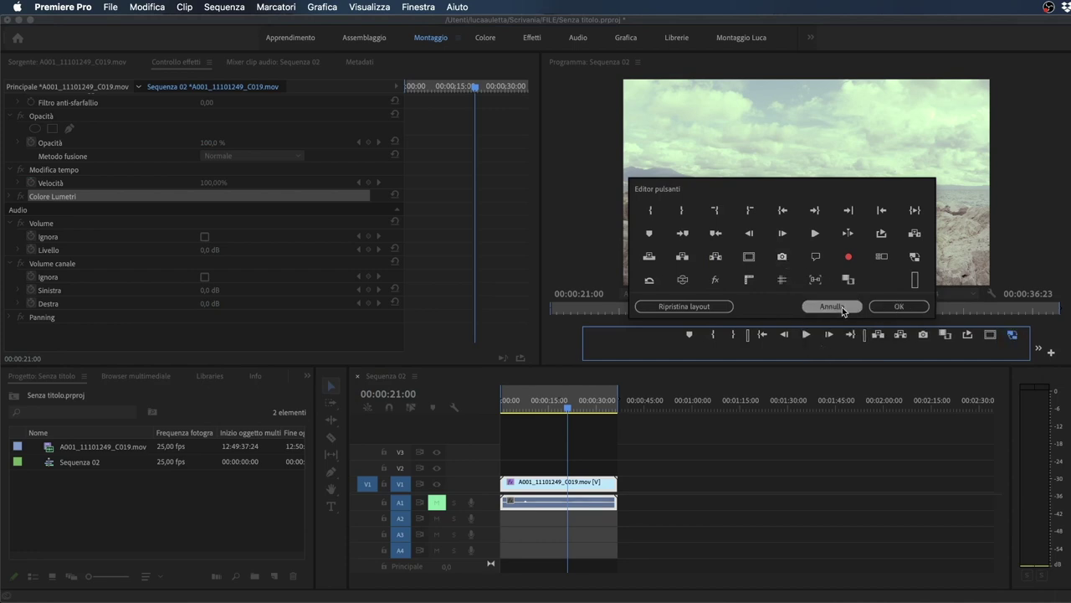
left_click(831, 306)
Step: Export the 00:00:24:00 frame as a JPEG, import it into the project, and view it
mouse_move(573, 409)
left_mouse_down()
mouse_move(558, 409)
mouse_move(579, 409)
left_mouse_up()
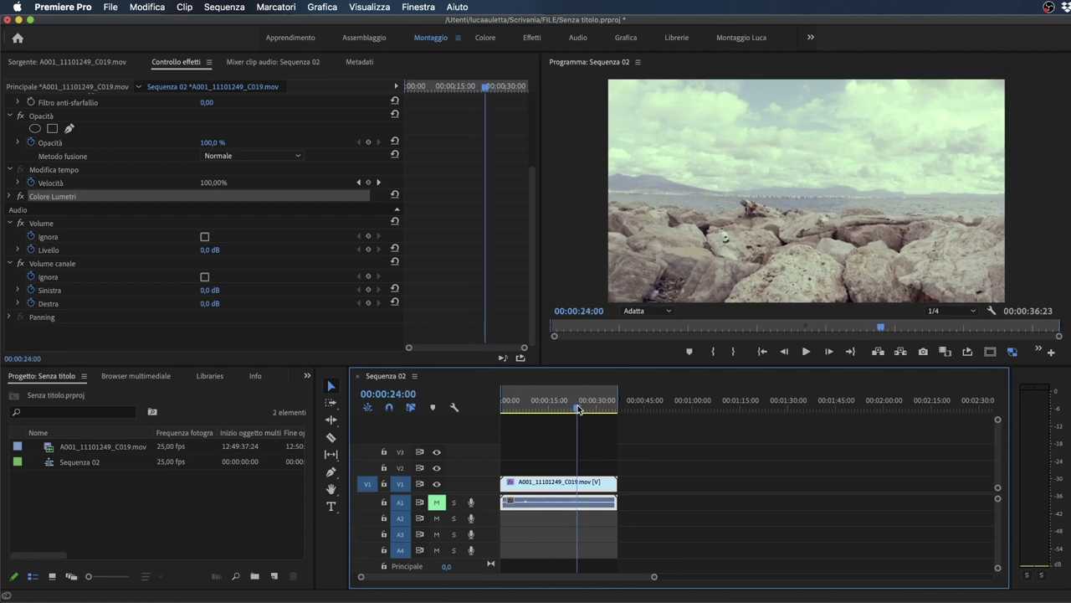
left_click(924, 352)
left_click_drag(765, 372, 650, 306)
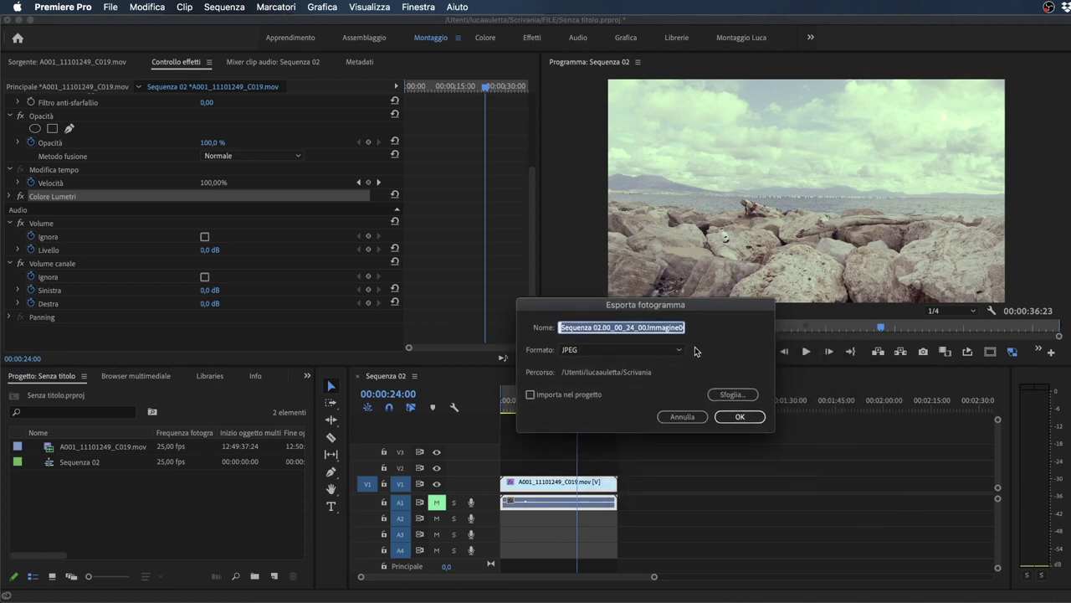
left_click(604, 328)
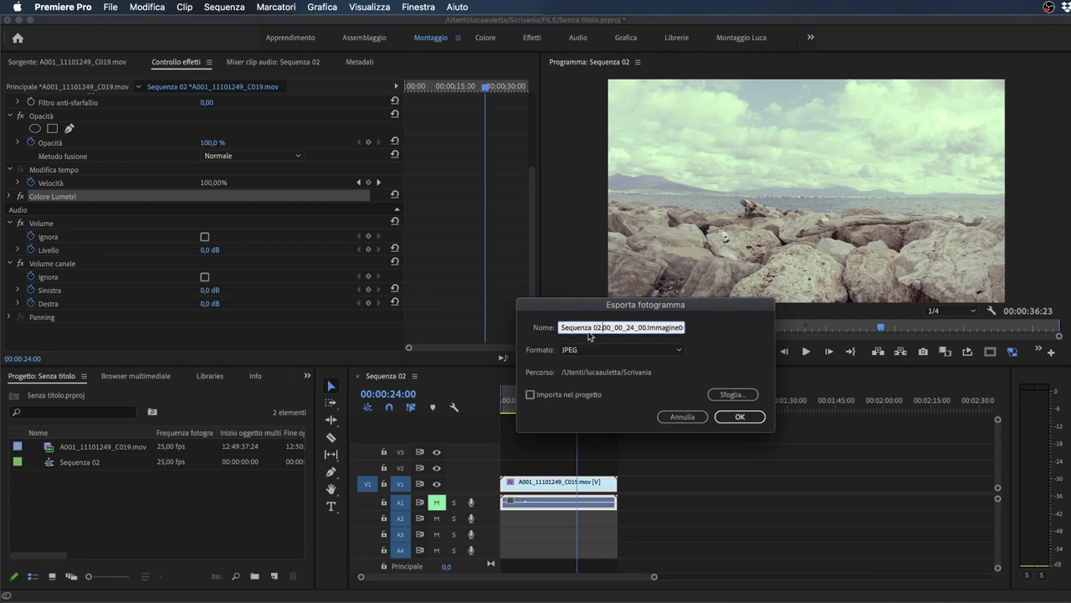
left_click(674, 353)
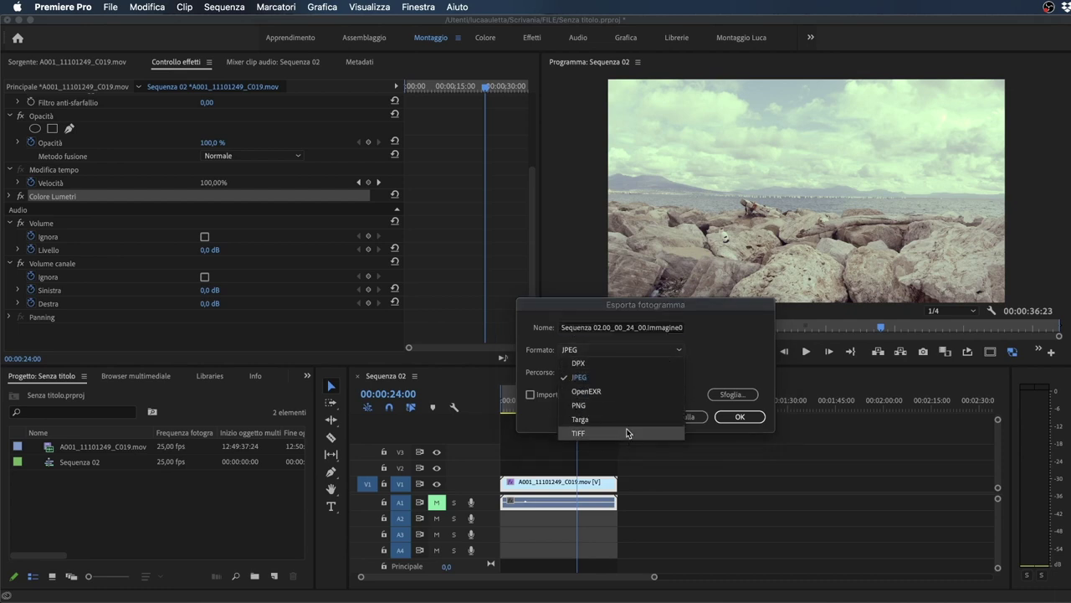
left_click(625, 376)
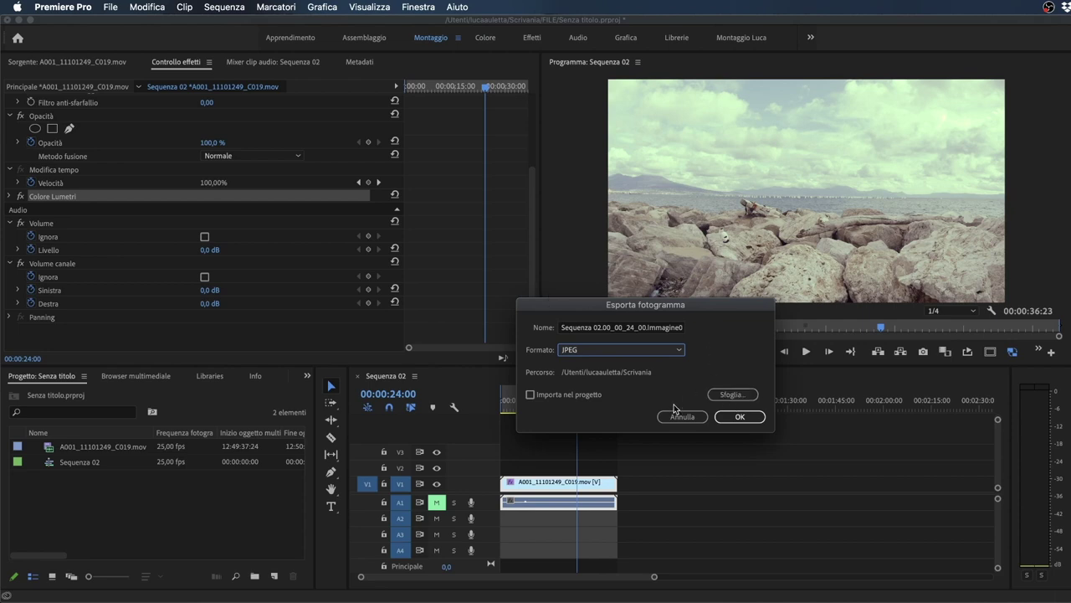
left_click(552, 394)
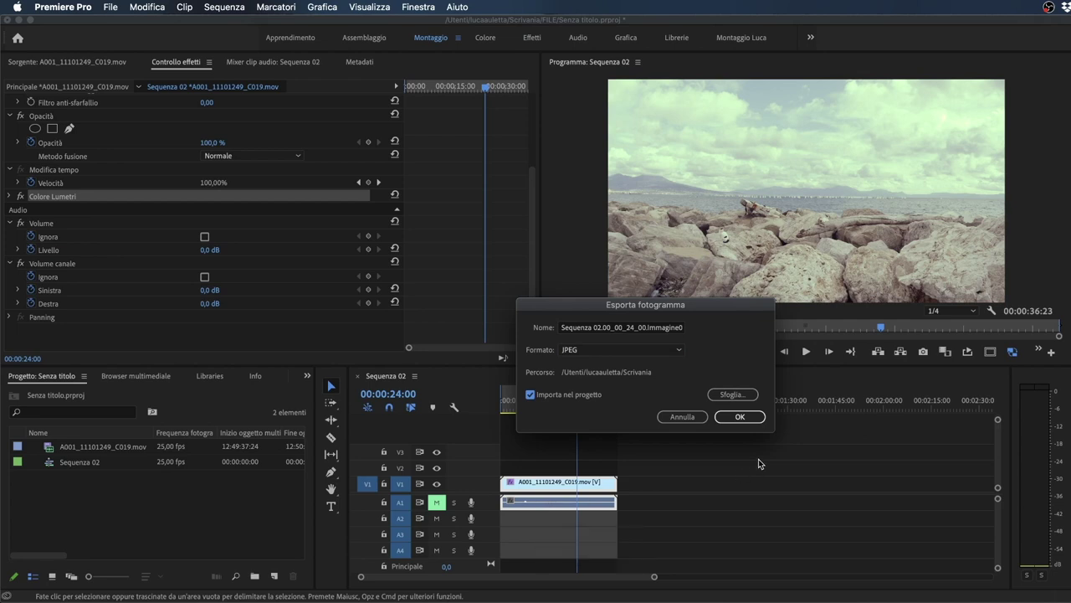
left_click(740, 415)
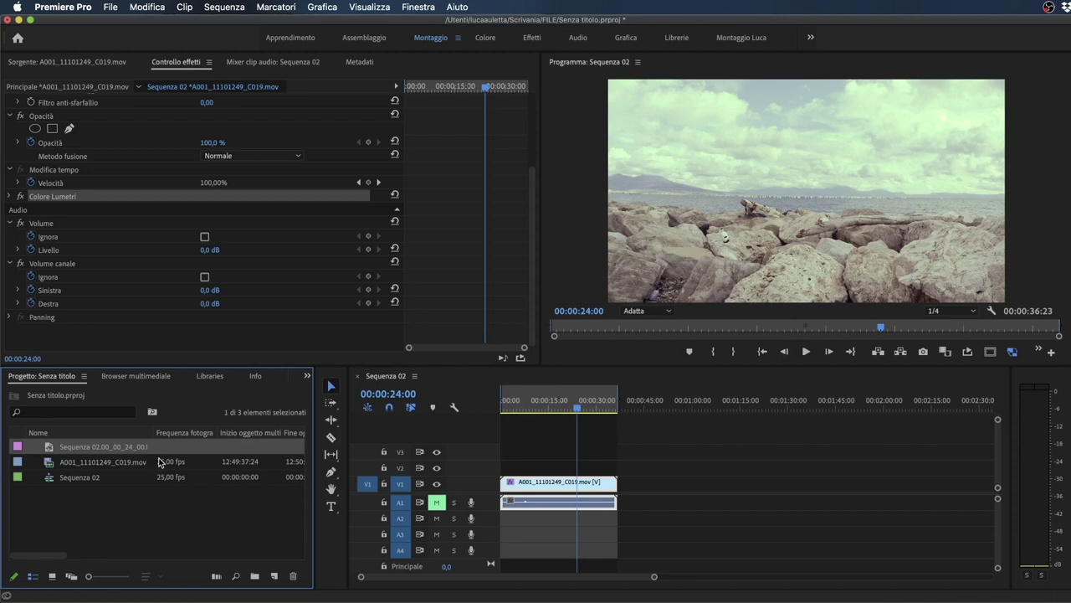
double_click(52, 447)
left_click_drag(210, 327, 187, 328)
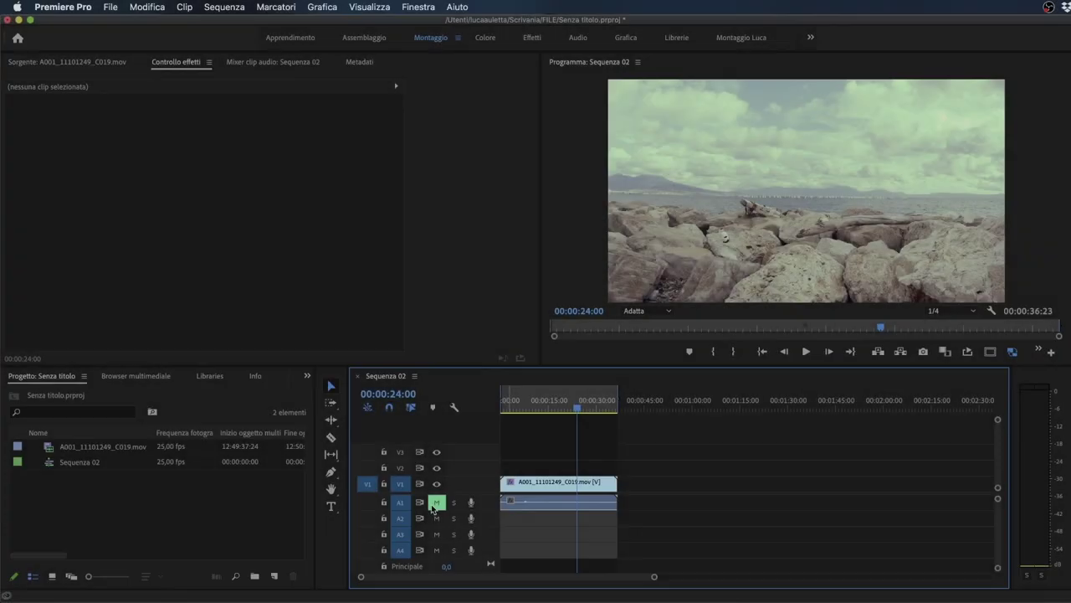
Step: Unmute audio track A1 using its M button
left_click(434, 503)
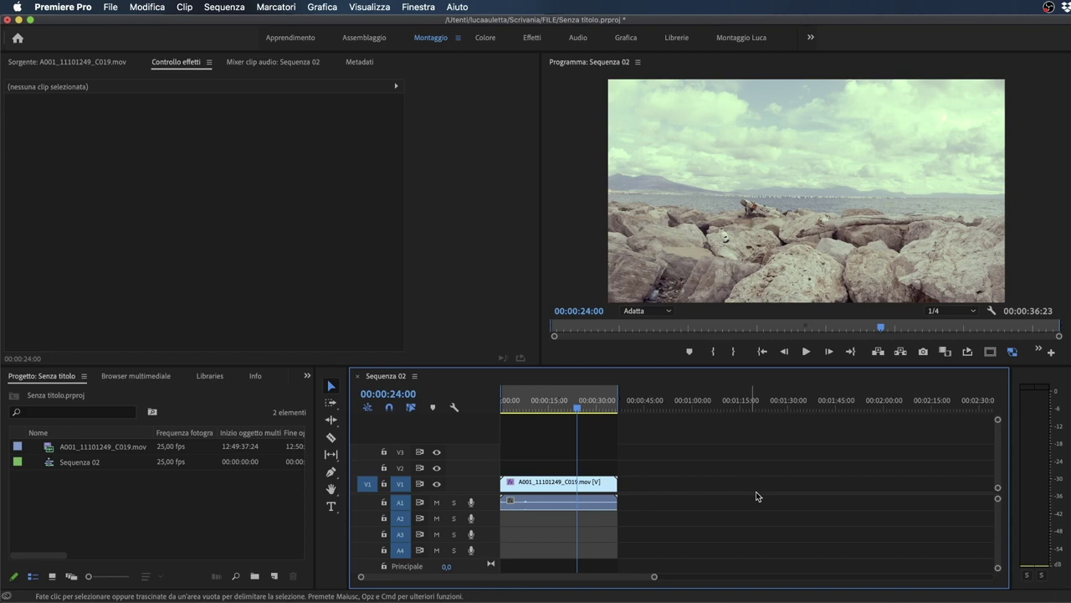
Step: Switch the sequence export format to QuickTime with the Apple ProRes 422 HQ preset
key("super+m")
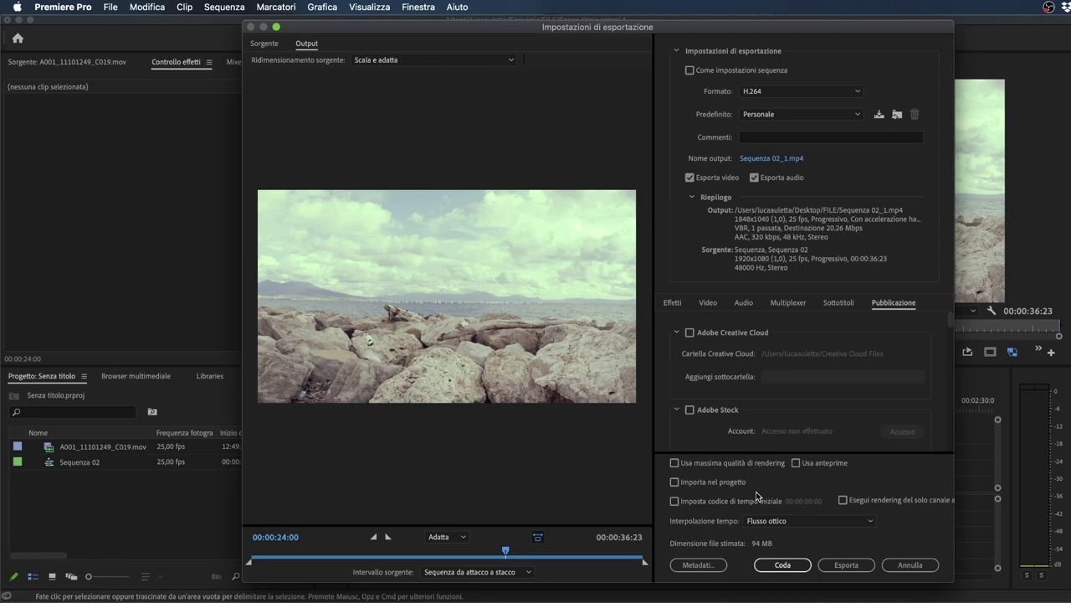
left_click(824, 92)
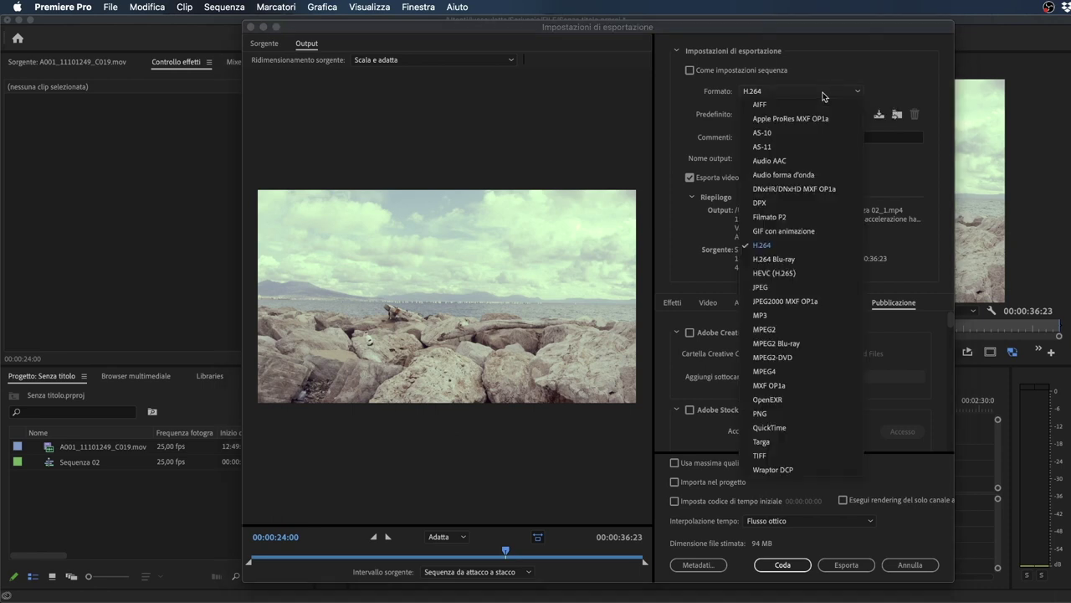
left_click(795, 427)
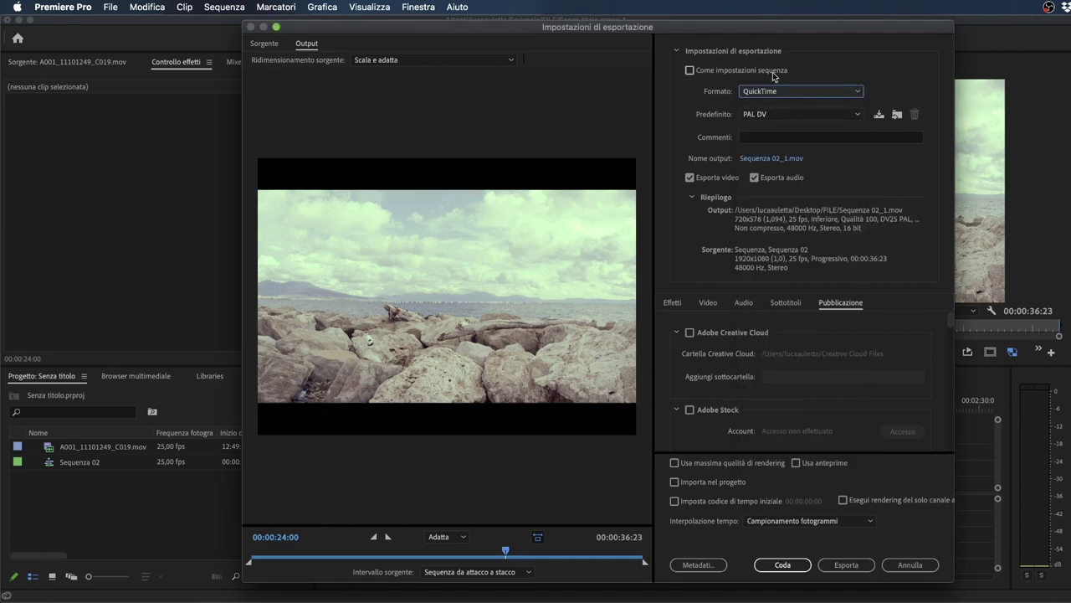
left_click(771, 119)
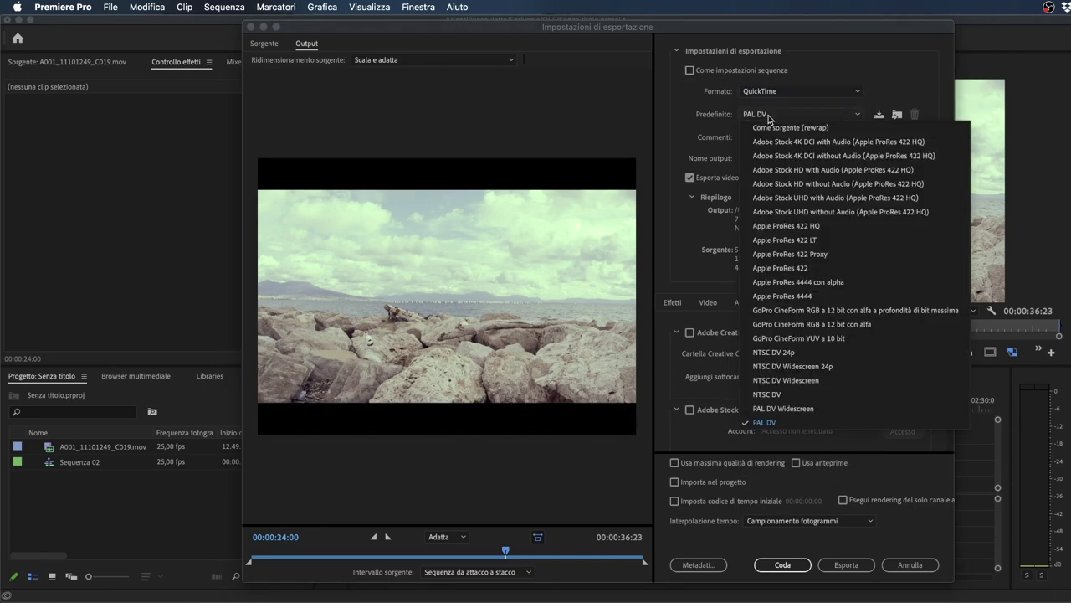
left_click(818, 229)
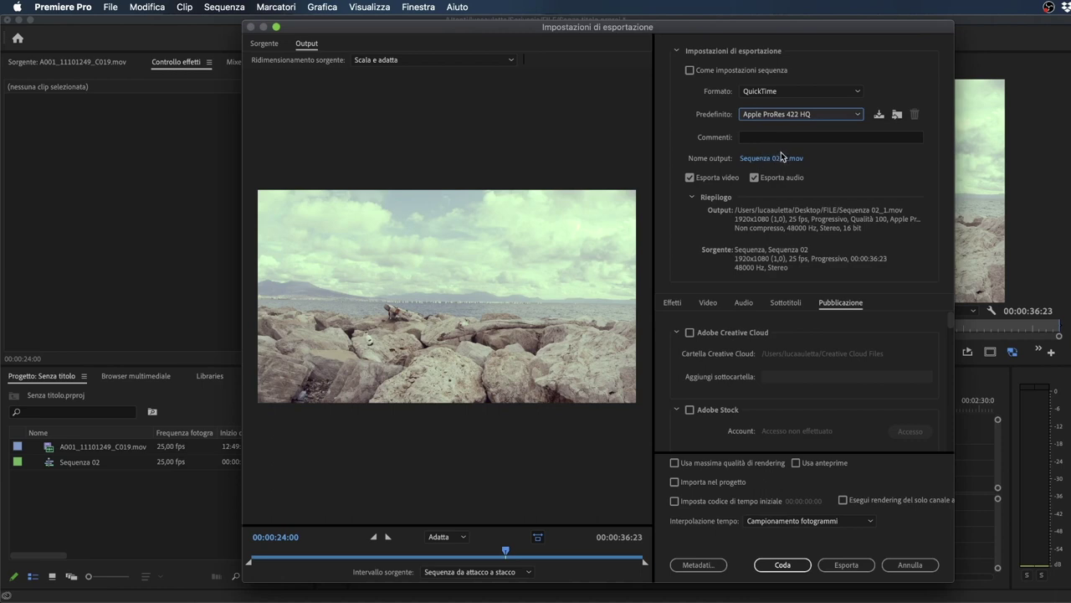
Step: Review the ProRes export's Video settings, including the 1920x1080 output size
left_click(708, 302)
scroll(719, 375, "down", 1)
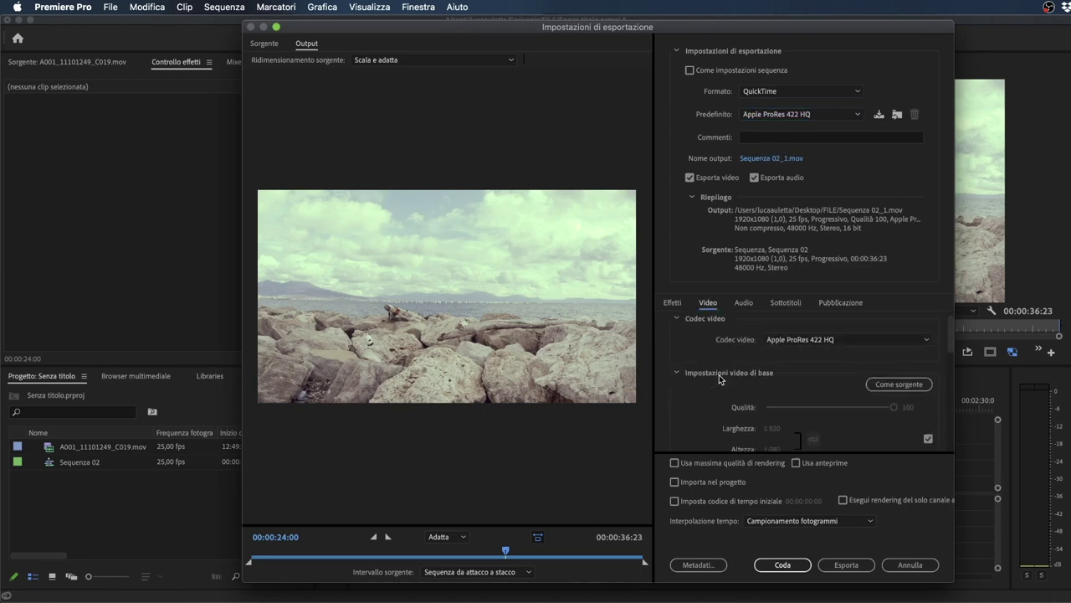
scroll(719, 374, "down", 1)
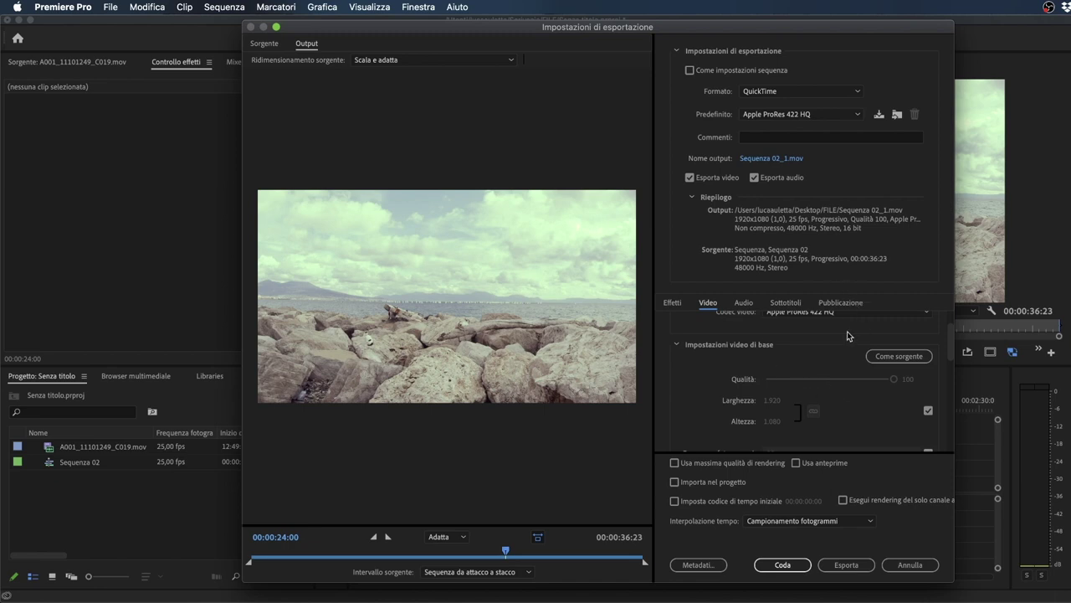
scroll(848, 335, "down", 1)
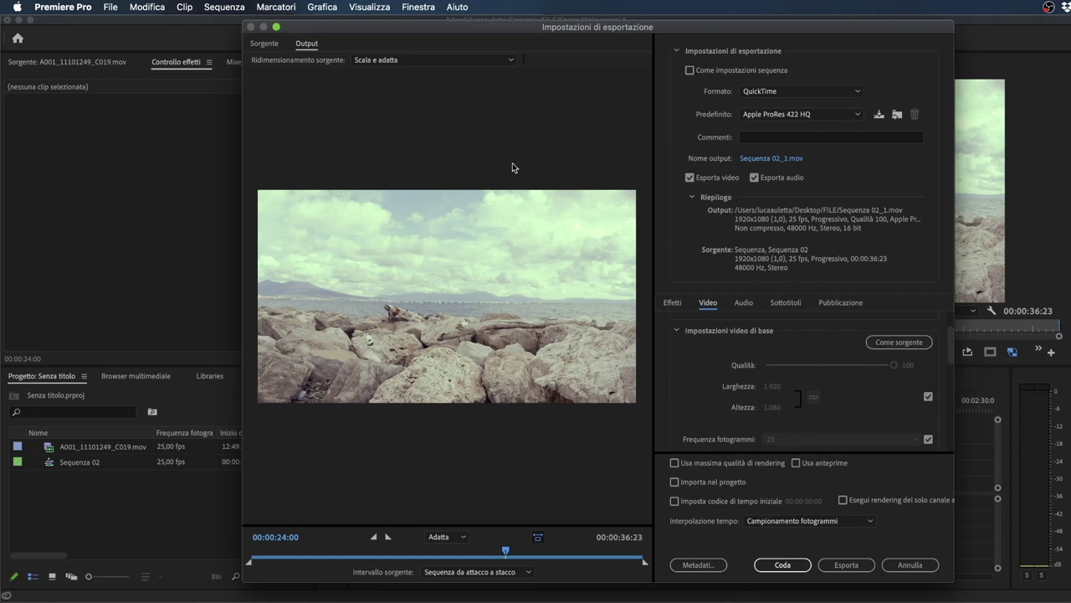
scroll(790, 348, "down", 2)
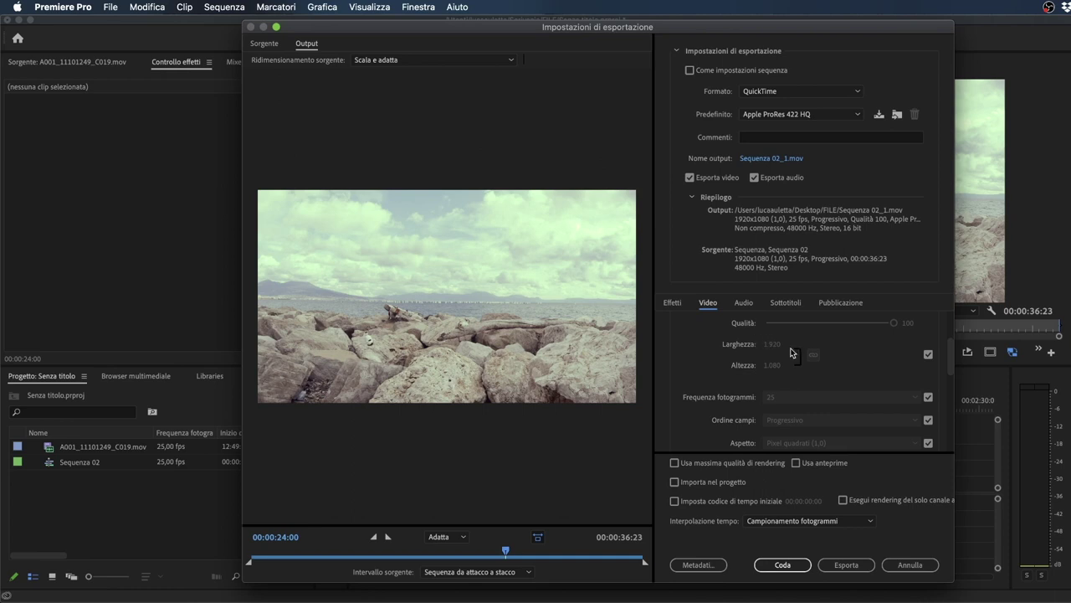
scroll(780, 387, "down", 1)
scroll(786, 391, "down", 2)
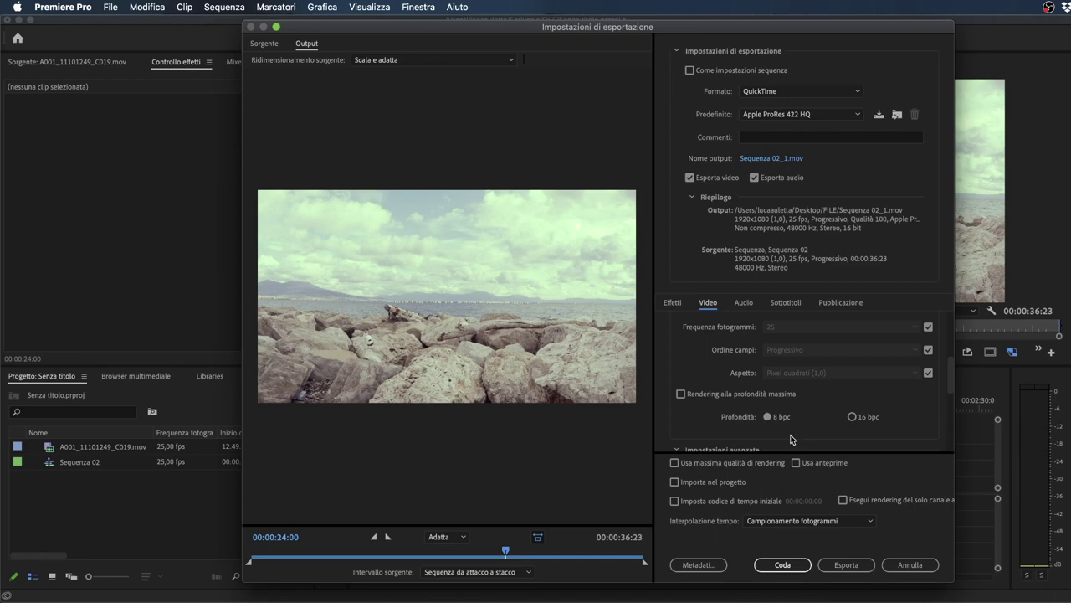
scroll(803, 428, "down", 1)
scroll(809, 427, "down", 5)
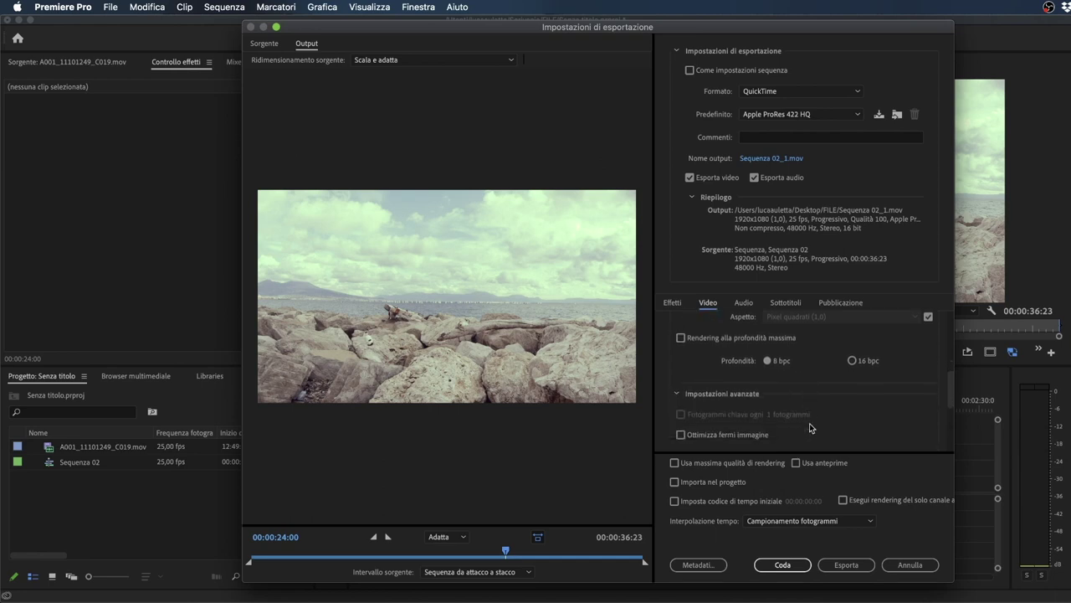
scroll(809, 428, "up", 2)
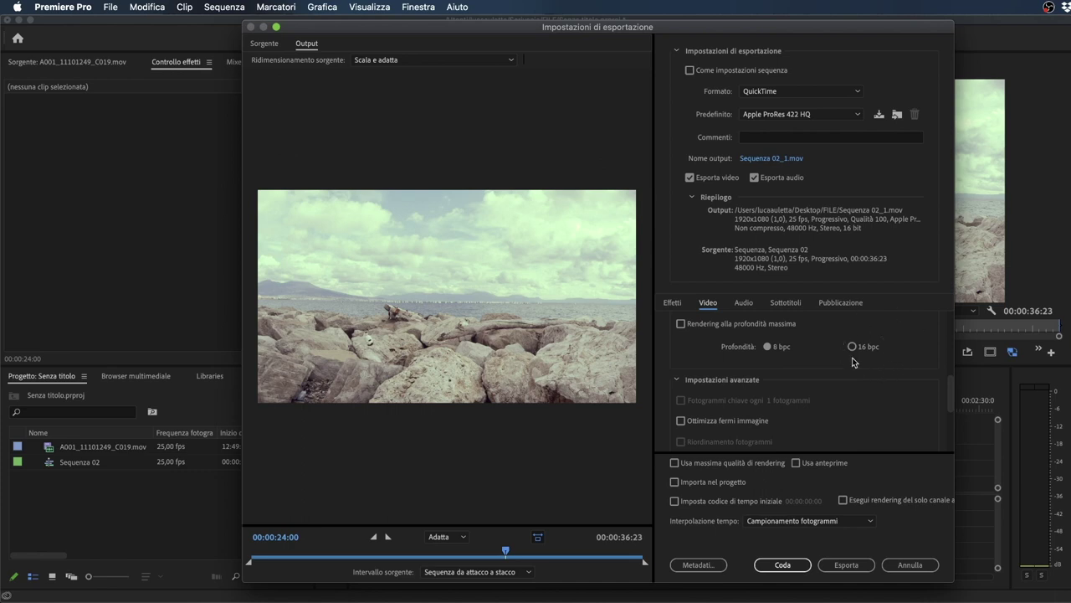
scroll(812, 401, "down", 2)
scroll(795, 356, "up", 1)
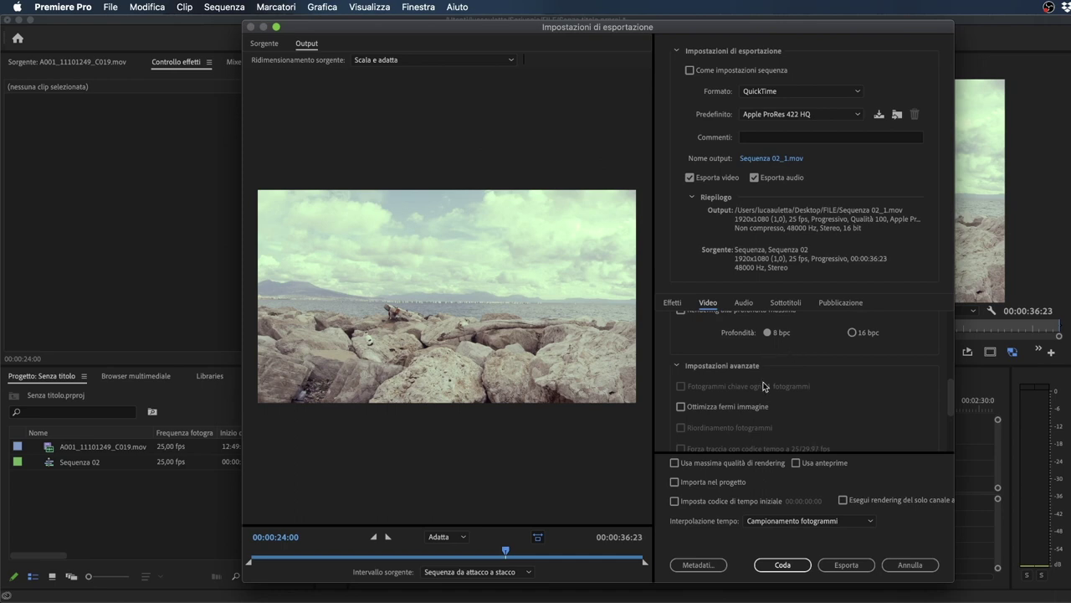
scroll(708, 414, "down", 5)
scroll(774, 409, "up", 8)
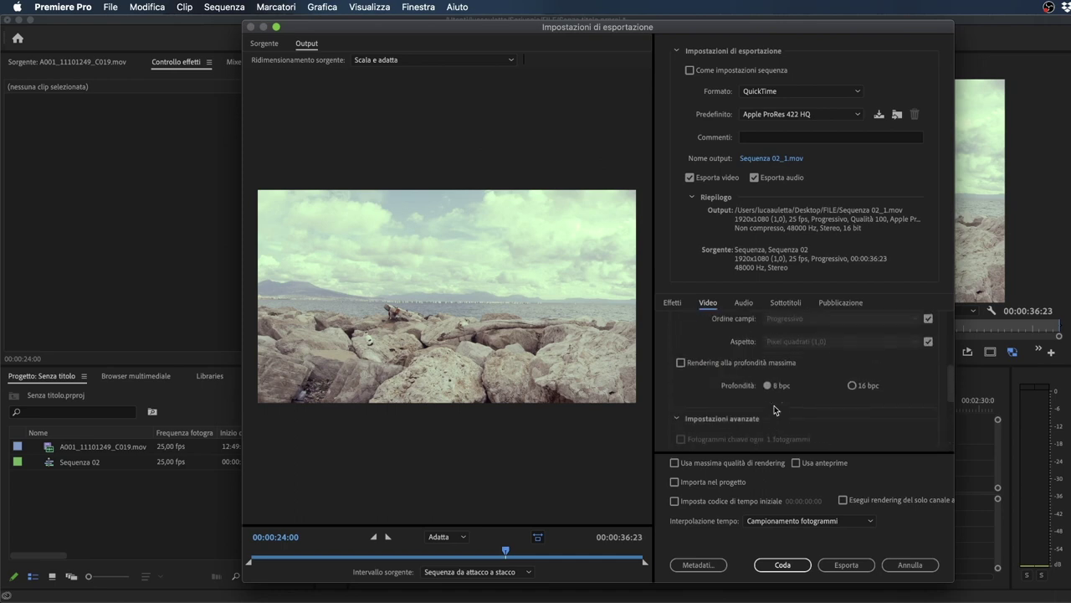
scroll(829, 400, "down", 2)
scroll(828, 400, "up", 3)
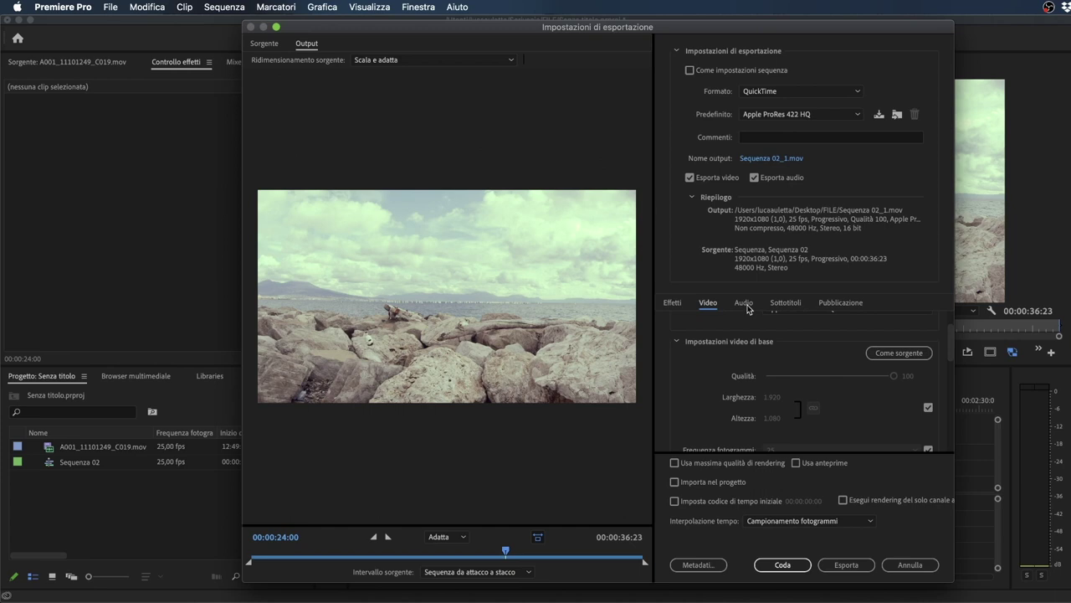
Step: Try the Apple ProRes 4444 preset and check its Profondità, keeping 8 bpc
left_click(807, 113)
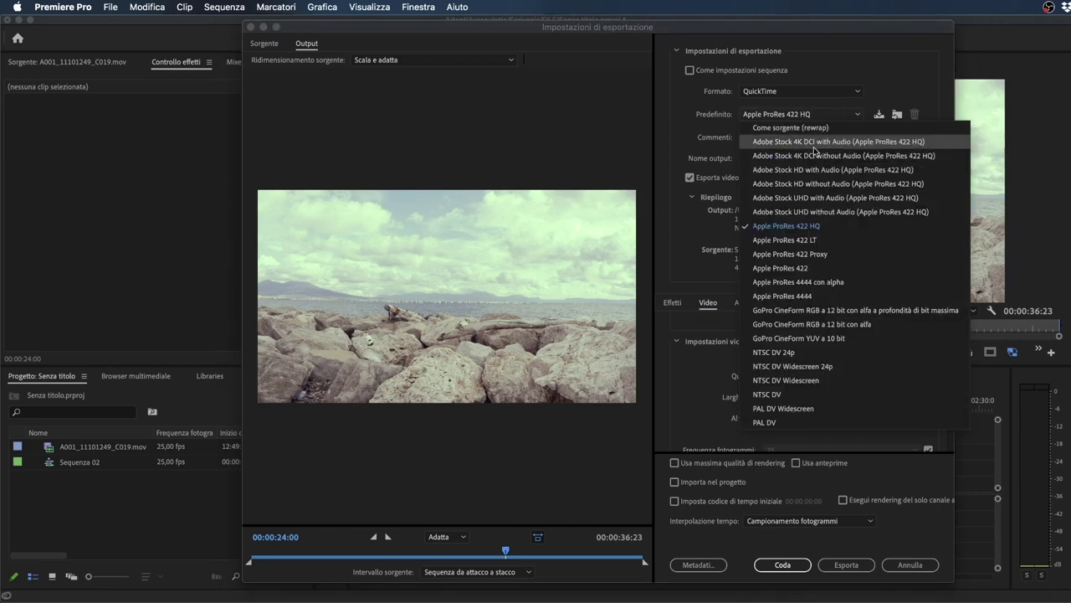
left_click(848, 298)
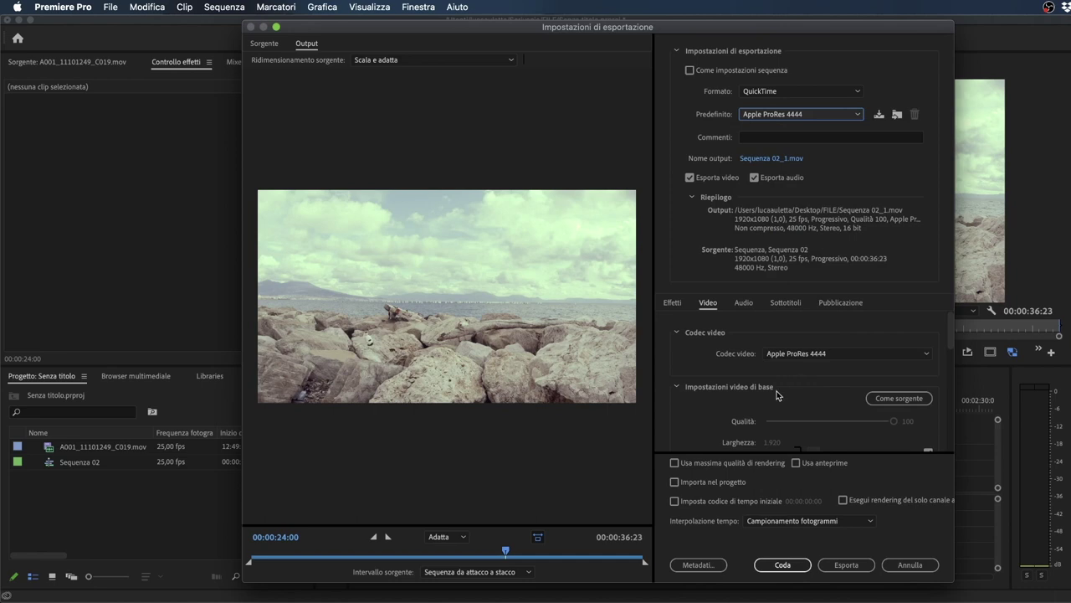
scroll(779, 393, "down", 2)
scroll(719, 398, "down", 2)
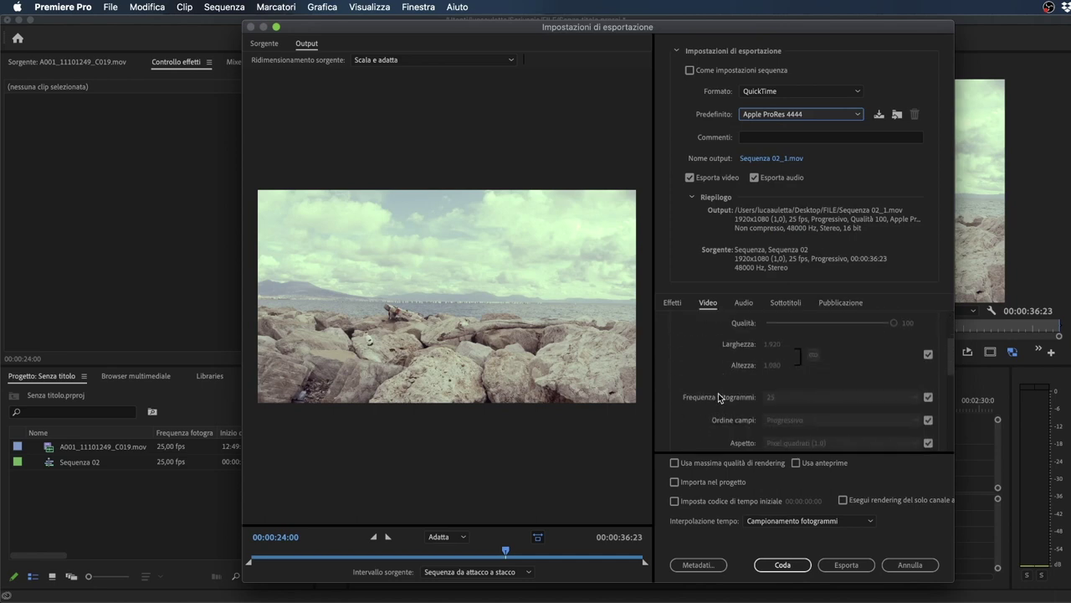
scroll(718, 397, "down", 3)
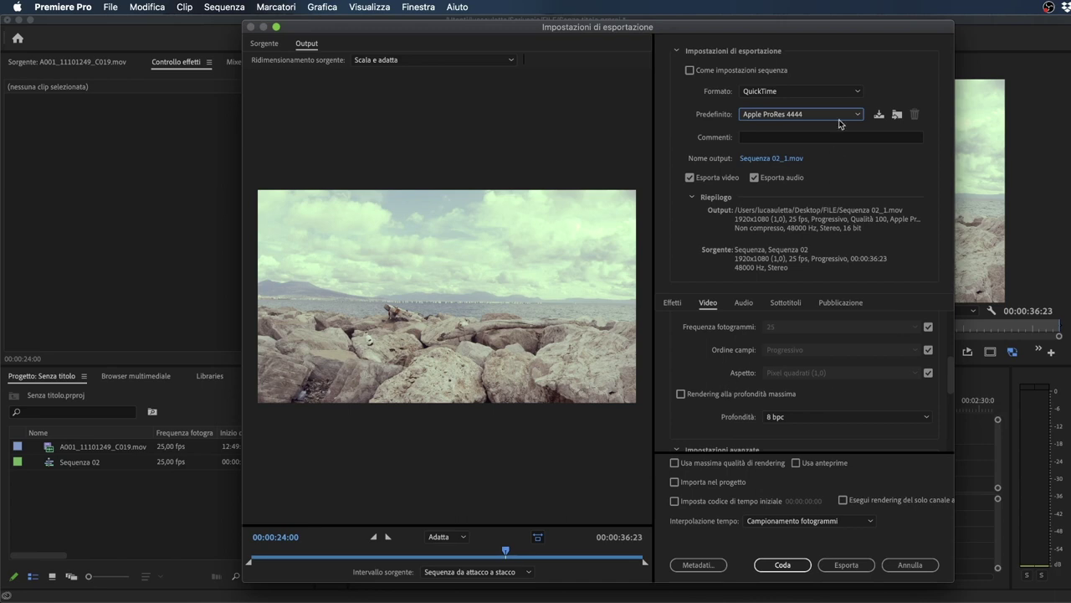
scroll(723, 386, "down", 1)
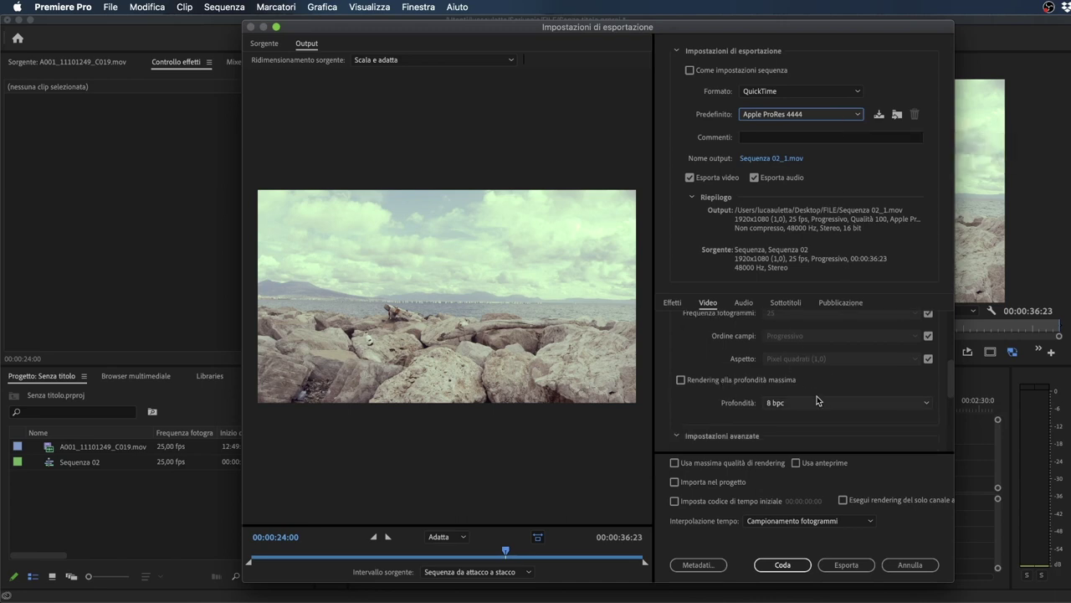
left_click(823, 404)
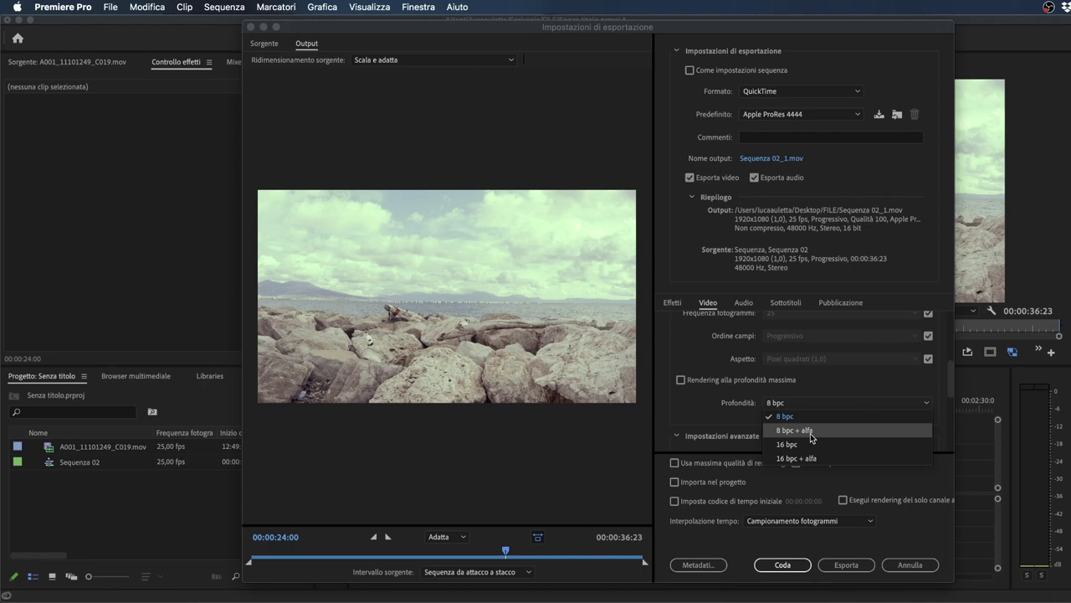
left_click(822, 382)
scroll(703, 410, "down", 2)
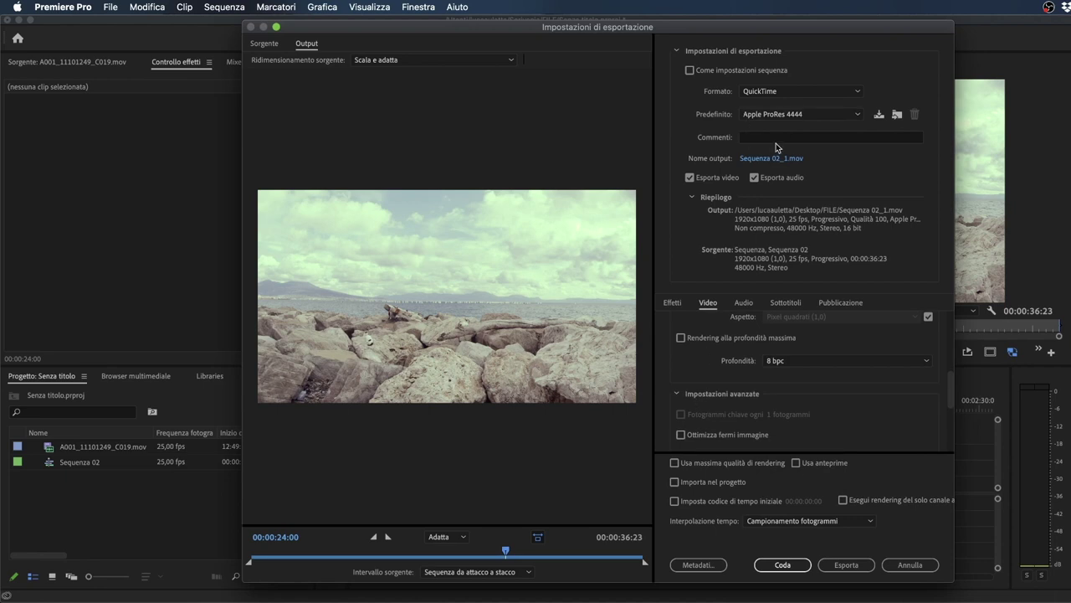
Step: Return to Apple ProRes 422 HQ and view the uncompressed 48000 Hz, 16-bit audio settings
left_click(791, 114)
left_click(816, 239)
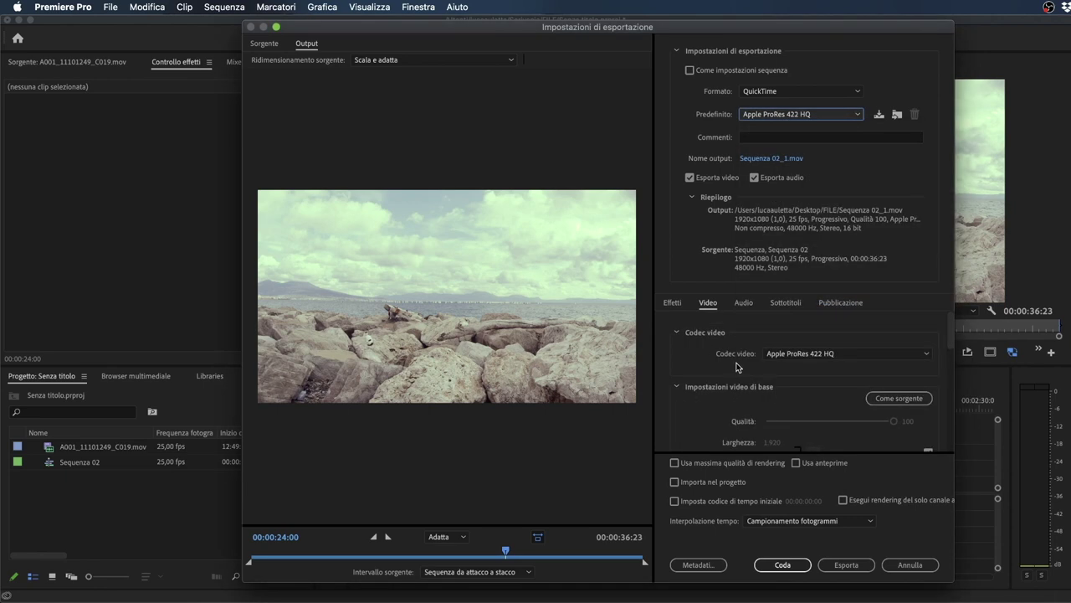
left_click(753, 303)
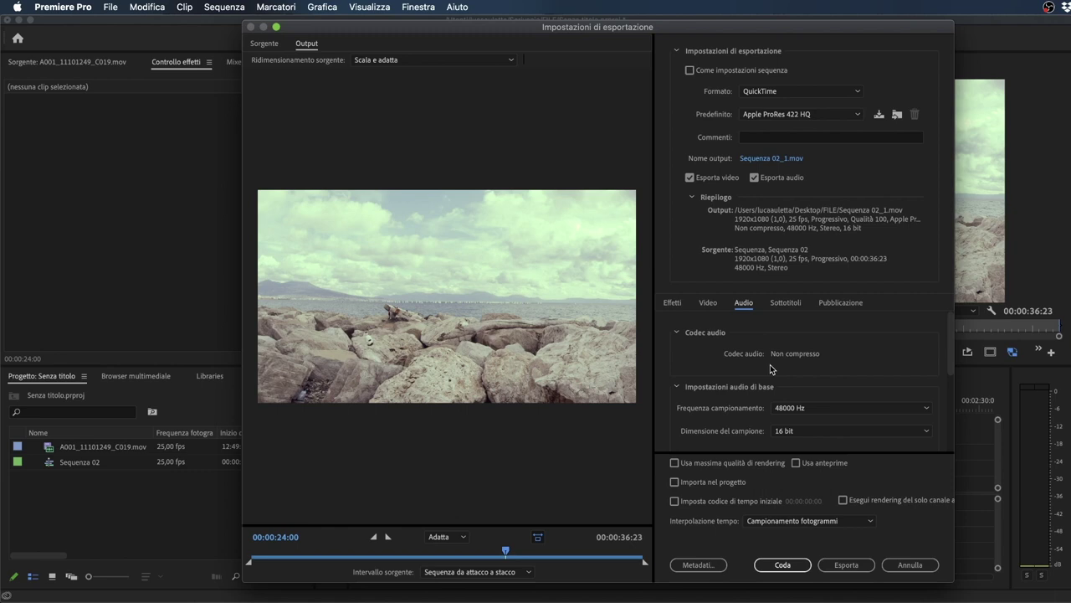
Step: Export the ProRes 422 HQ movie, then switch the export format back to H.264
left_click(846, 565)
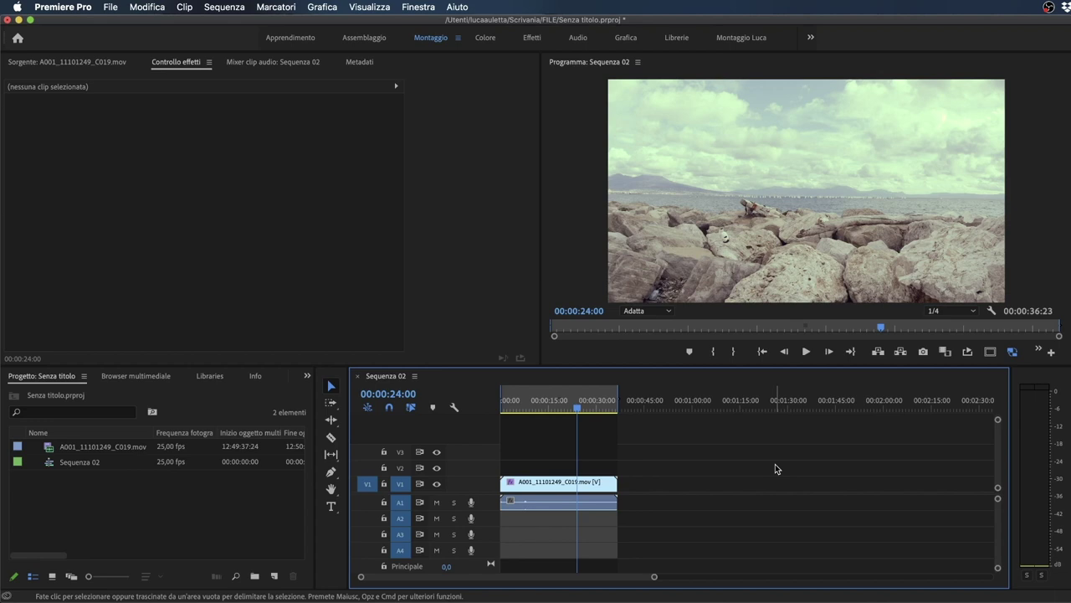
key("super+m")
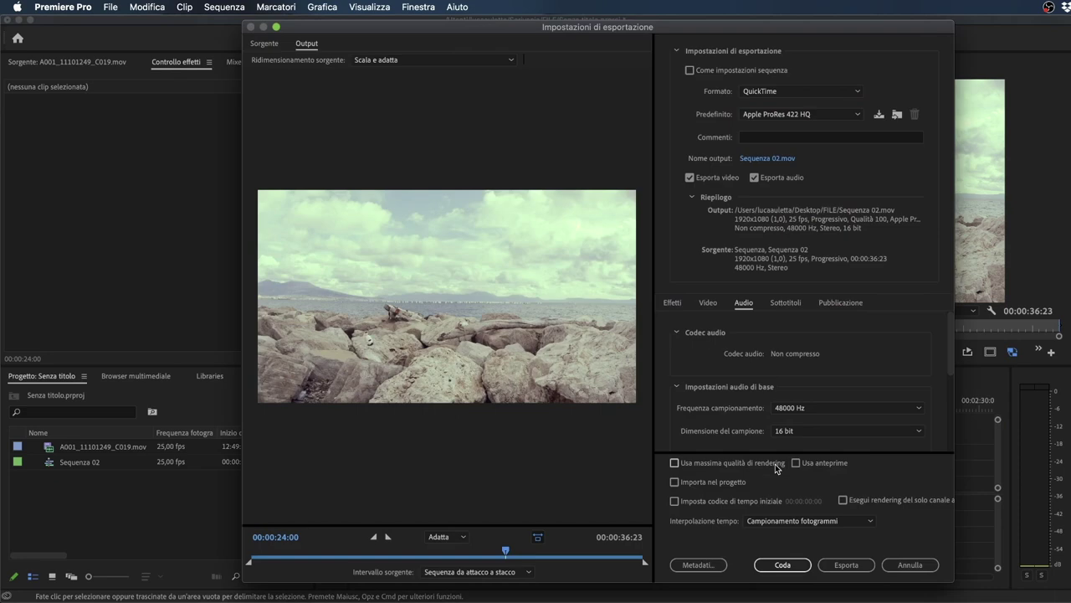
left_click(795, 92)
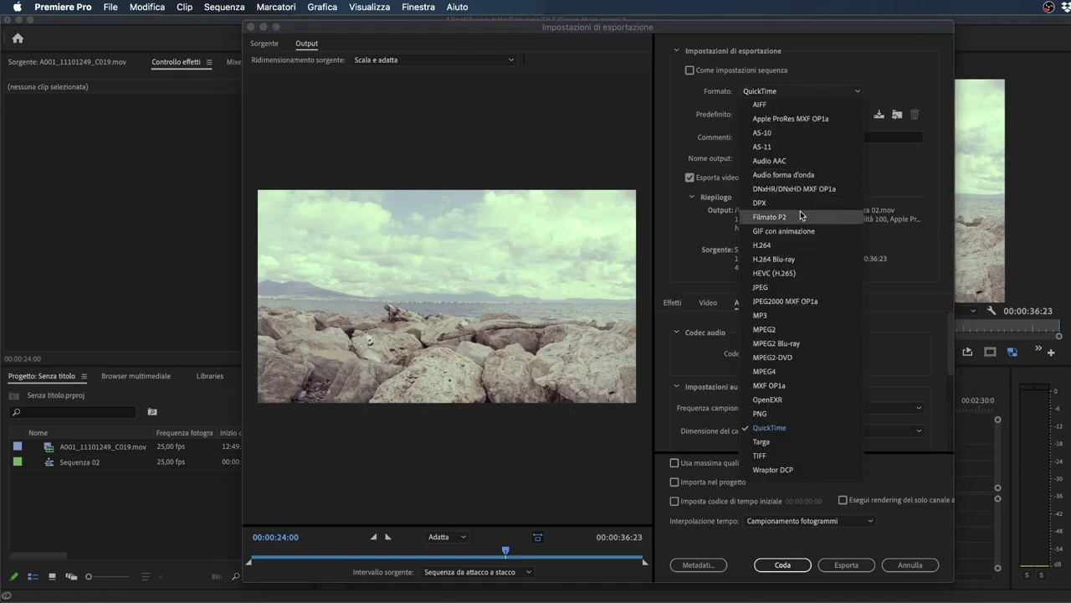
left_click(799, 245)
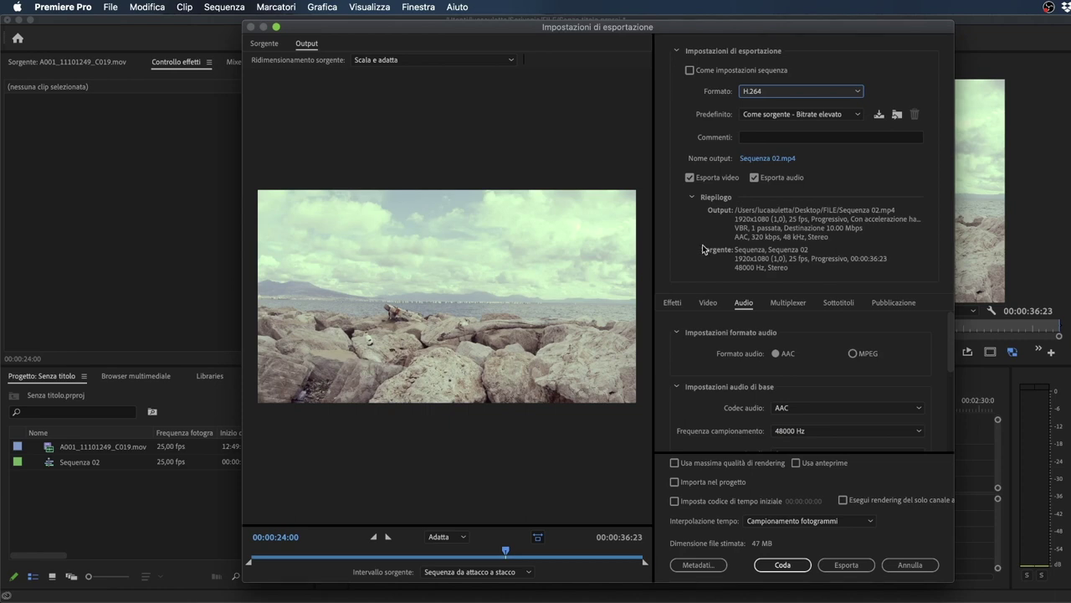
Step: Keep the Come sorgente - Bitrate elevato preset and scroll Video settings to Impostazioni bitrate
left_click(711, 303)
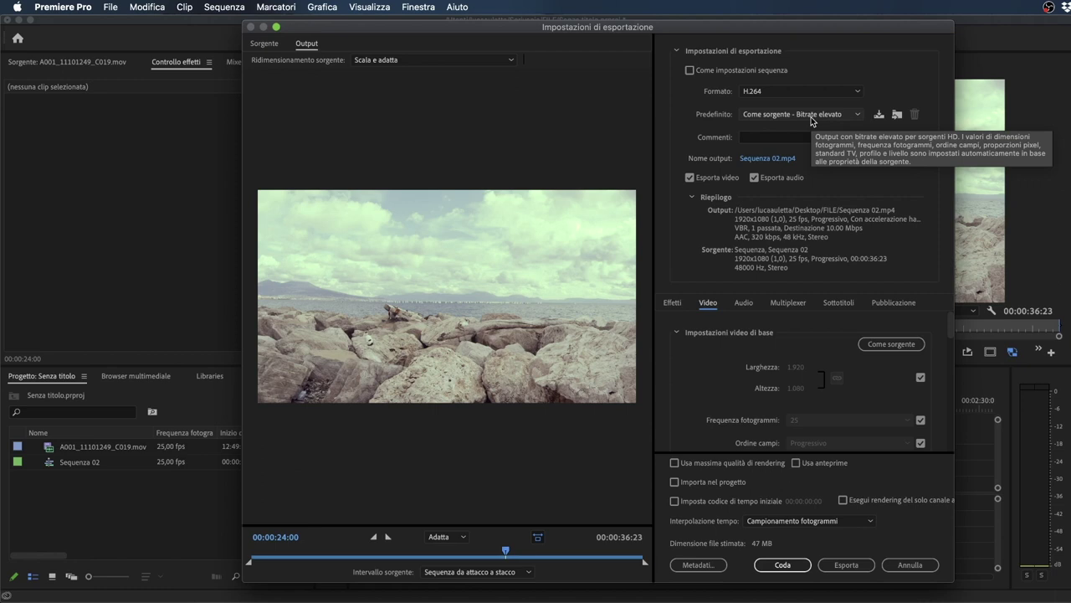
left_click(812, 117)
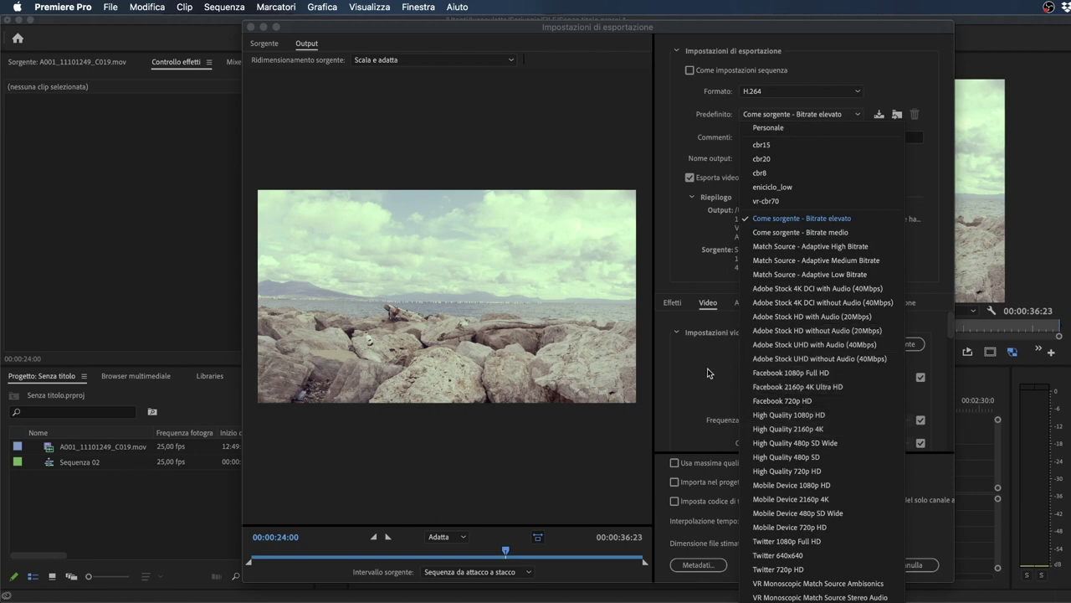
left_click(685, 364)
scroll(685, 364, "down", 3)
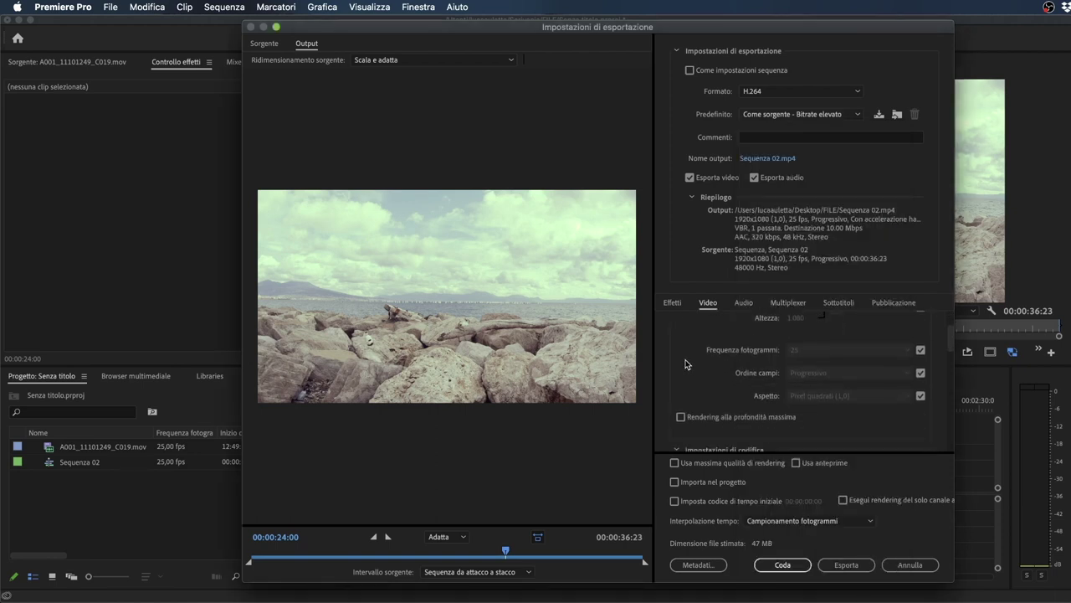
scroll(710, 356, "down", 2)
scroll(710, 357, "up", 3)
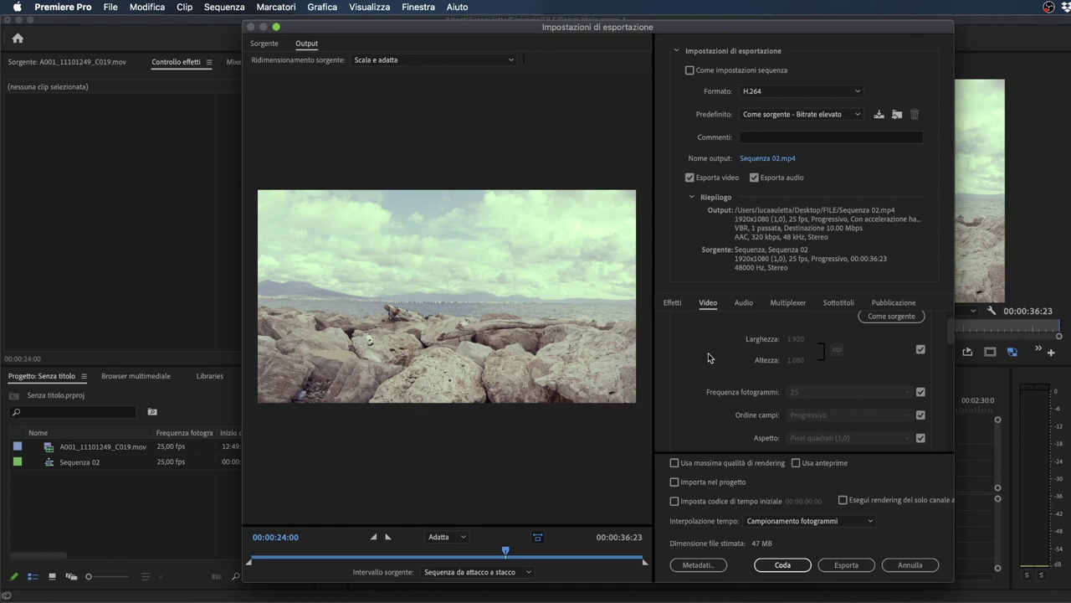
scroll(833, 377, "down", 1)
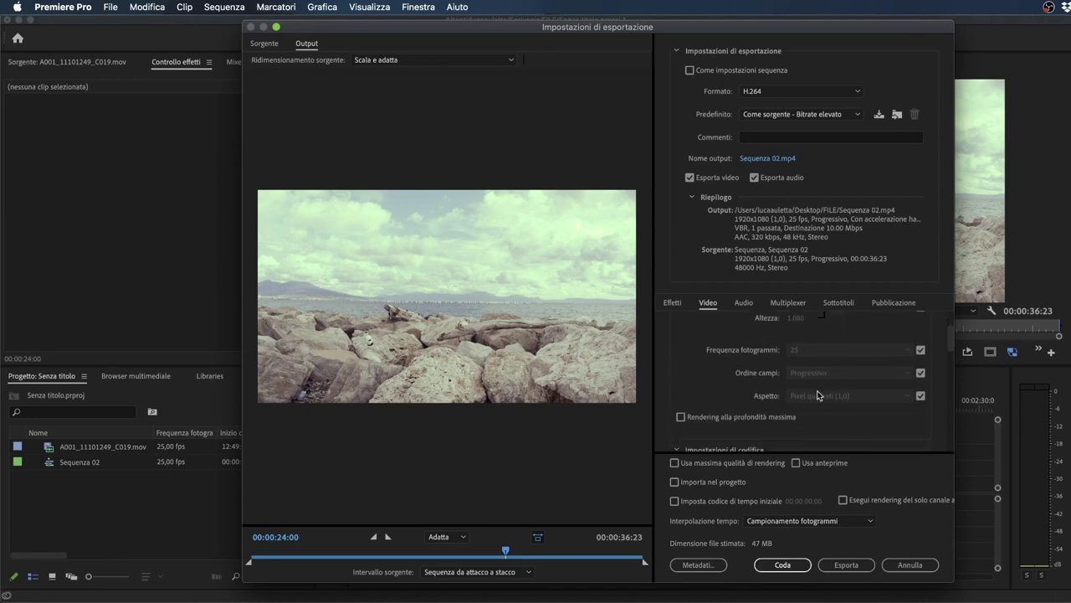
scroll(819, 395, "up", 1)
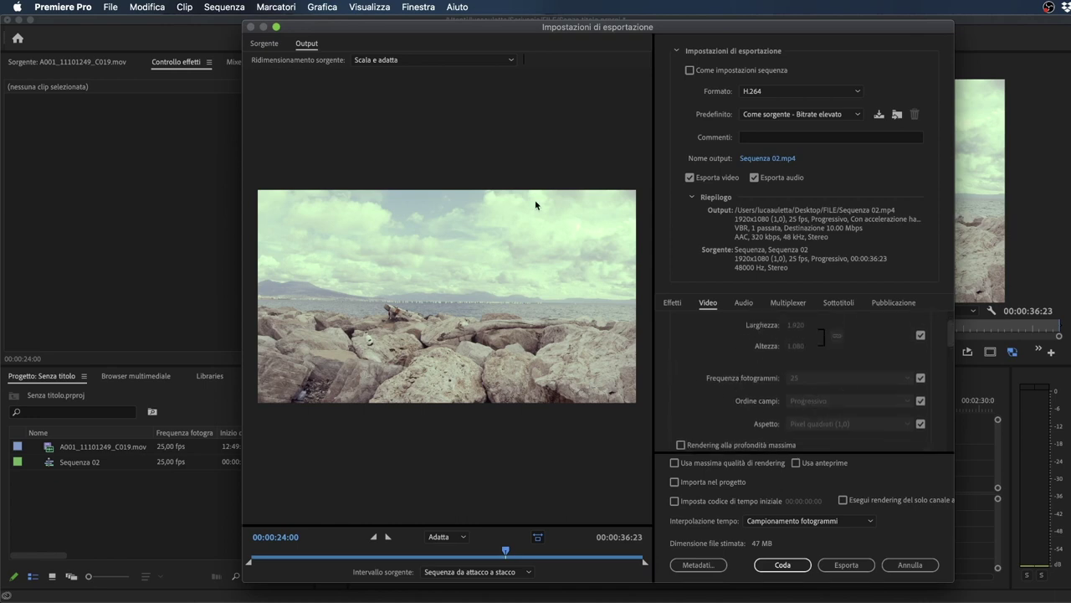
scroll(716, 418, "up", 1)
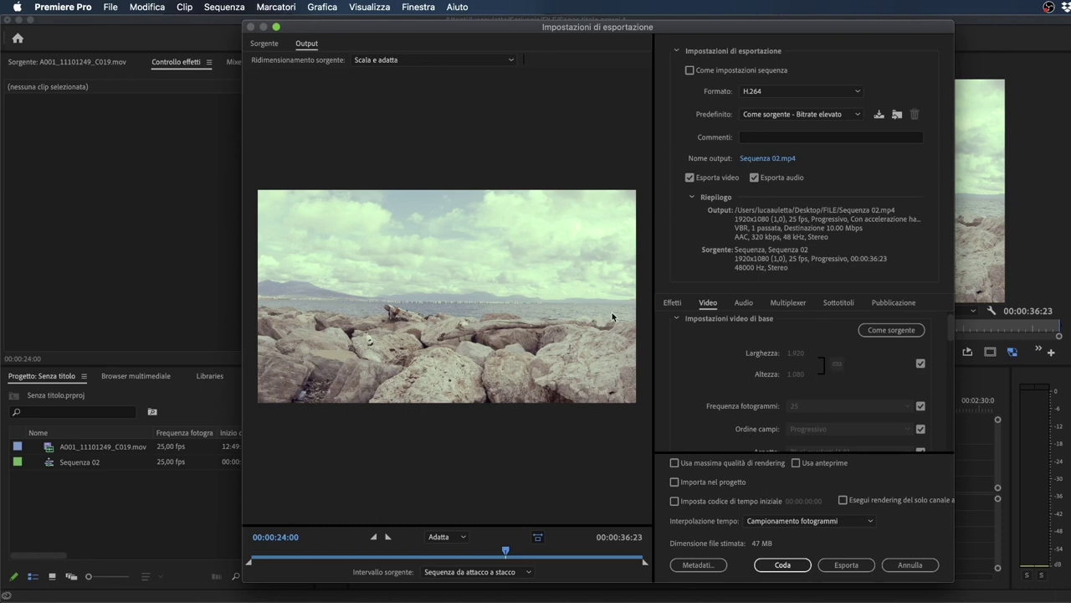
scroll(779, 387, "down", 3)
scroll(733, 390, "down", 5)
scroll(738, 384, "down", 5)
scroll(738, 388, "down", 1)
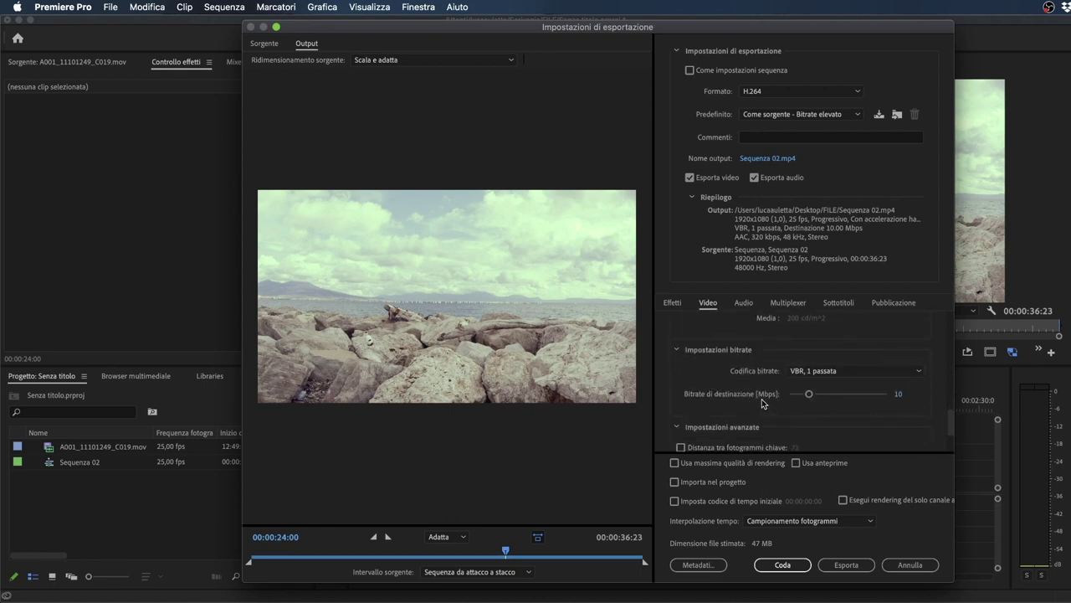
Step: Change Codifica bitrate from VBR 1 pass to CBR, keeping 10 Mbps
left_click(871, 371)
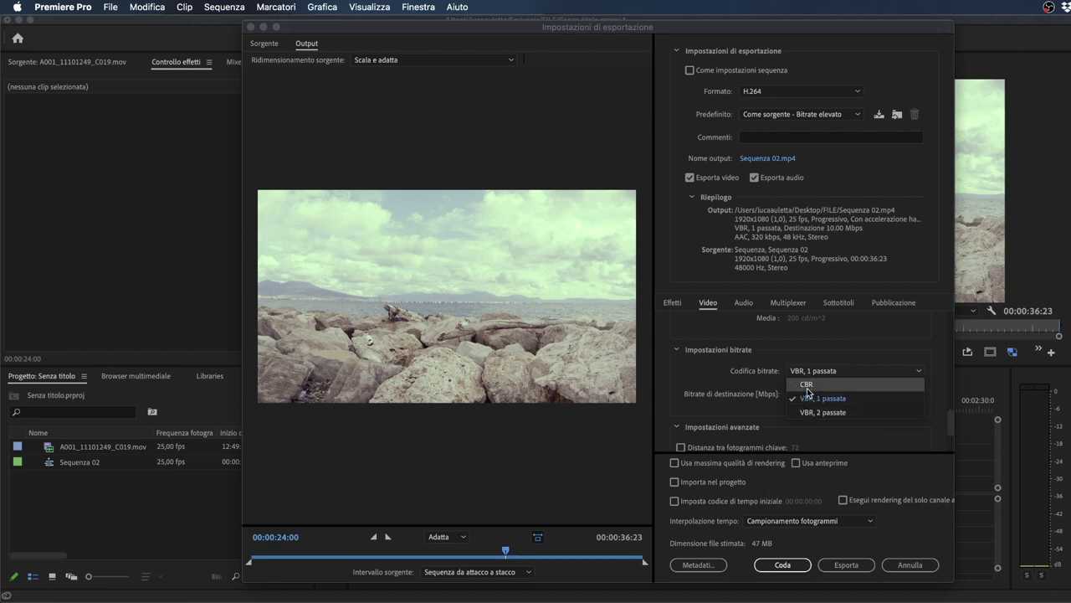
left_click(806, 387)
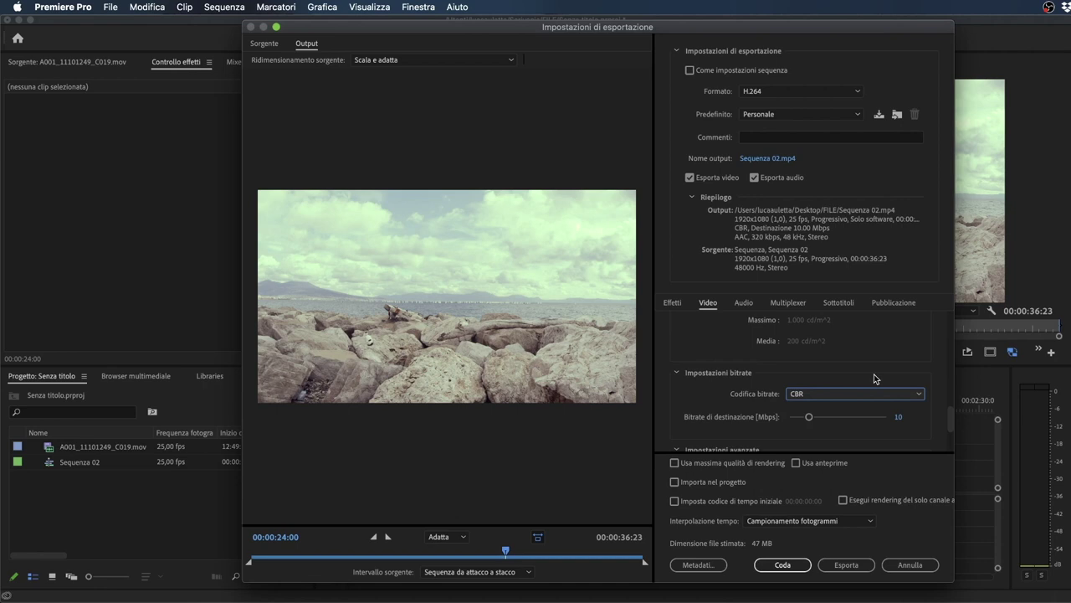
scroll(736, 393, "down", 1)
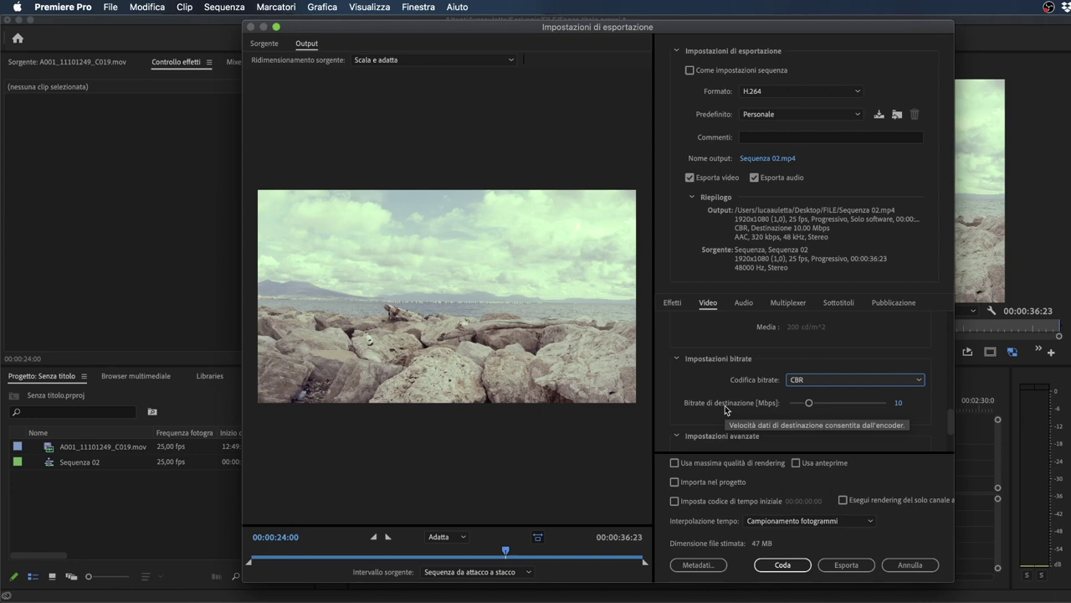
Step: Try 20, 15 and 40 Mbps as the CBR target bitrate
left_click(899, 405)
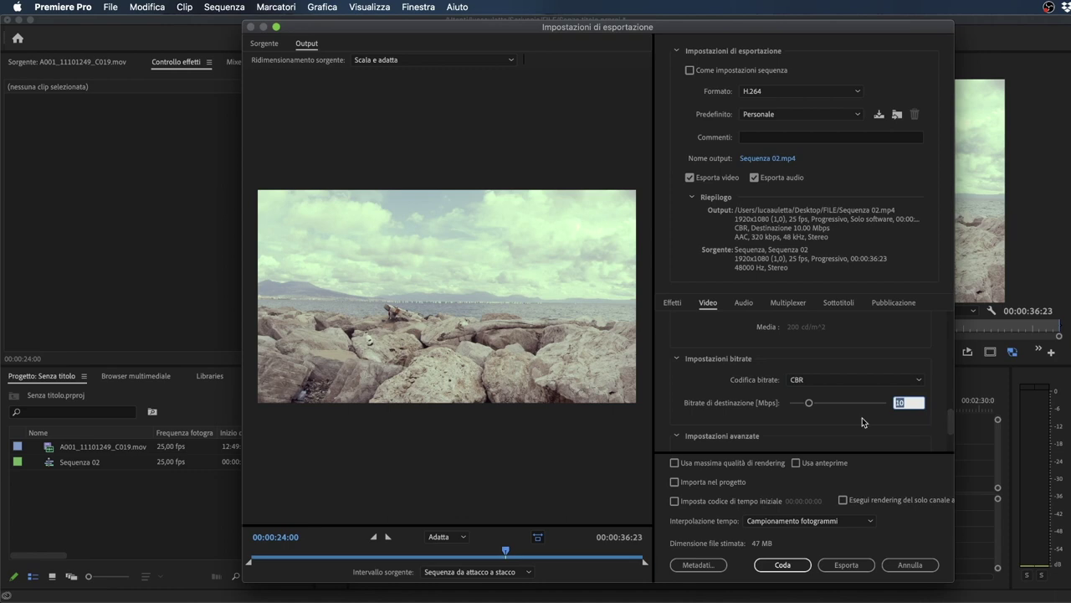
type("20")
left_click(774, 428)
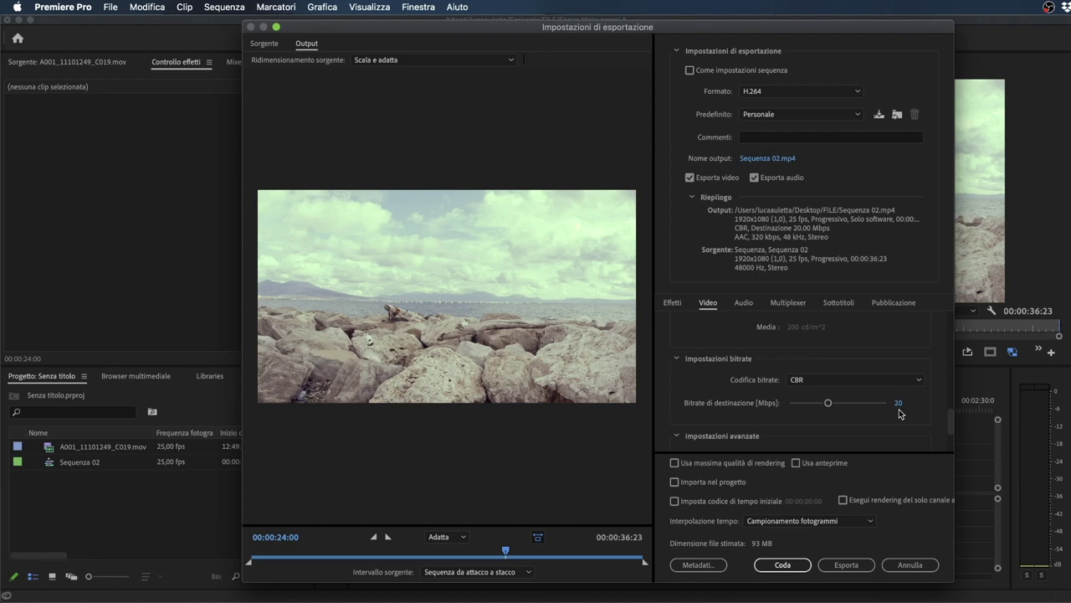
left_click(898, 405)
type("15")
left_click(862, 428)
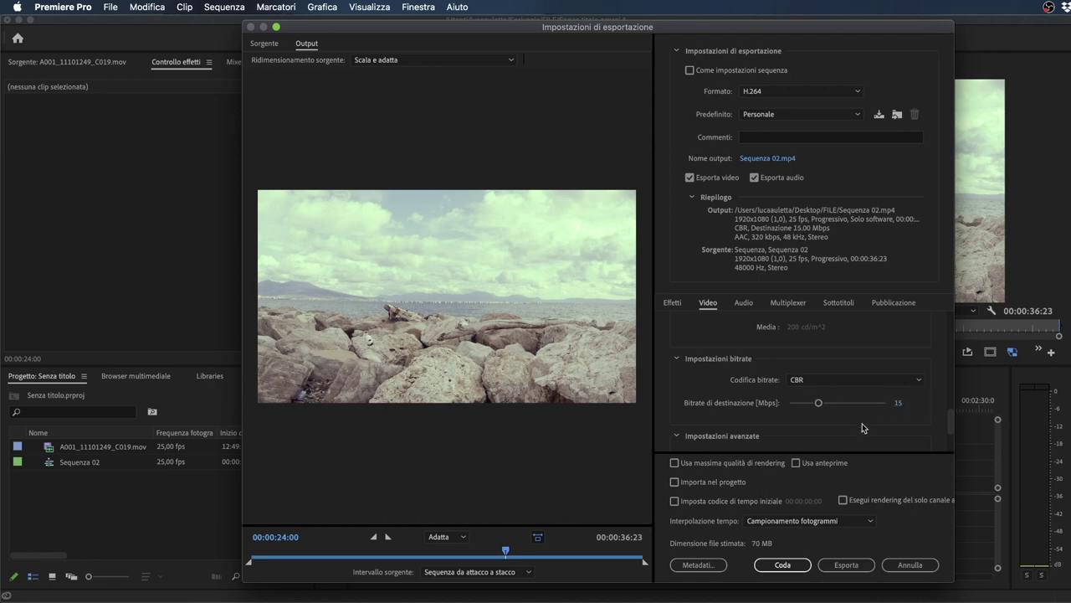
left_click(902, 406)
type("40")
key("Return")
Step: Compare 15, 20 and 40 Mbps, finally settling the target bitrate on 20 Mbps
left_click(898, 403)
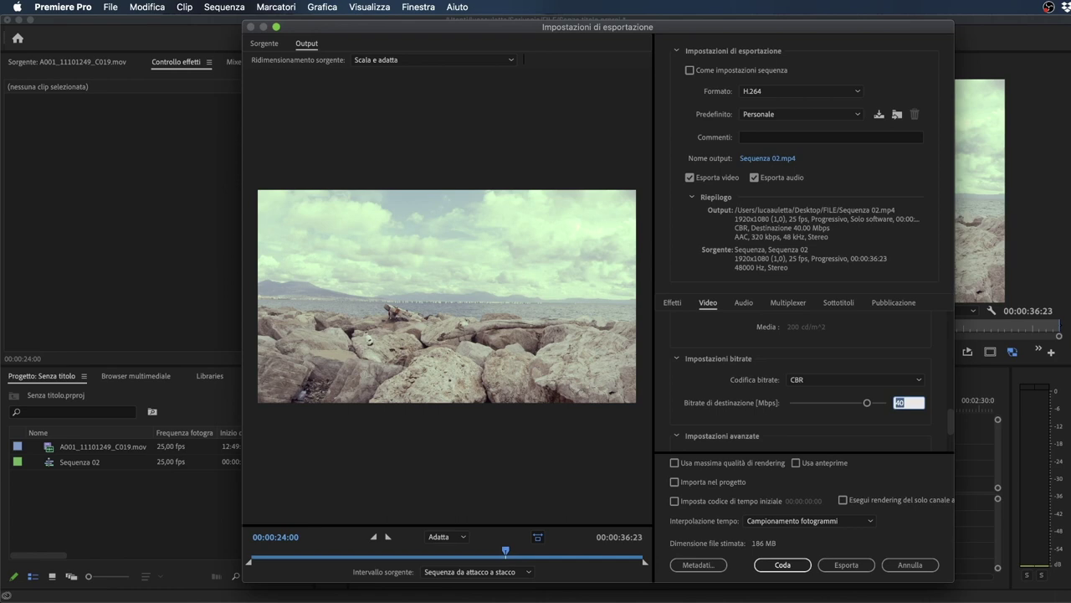
type("15")
key("Return")
left_click(899, 404)
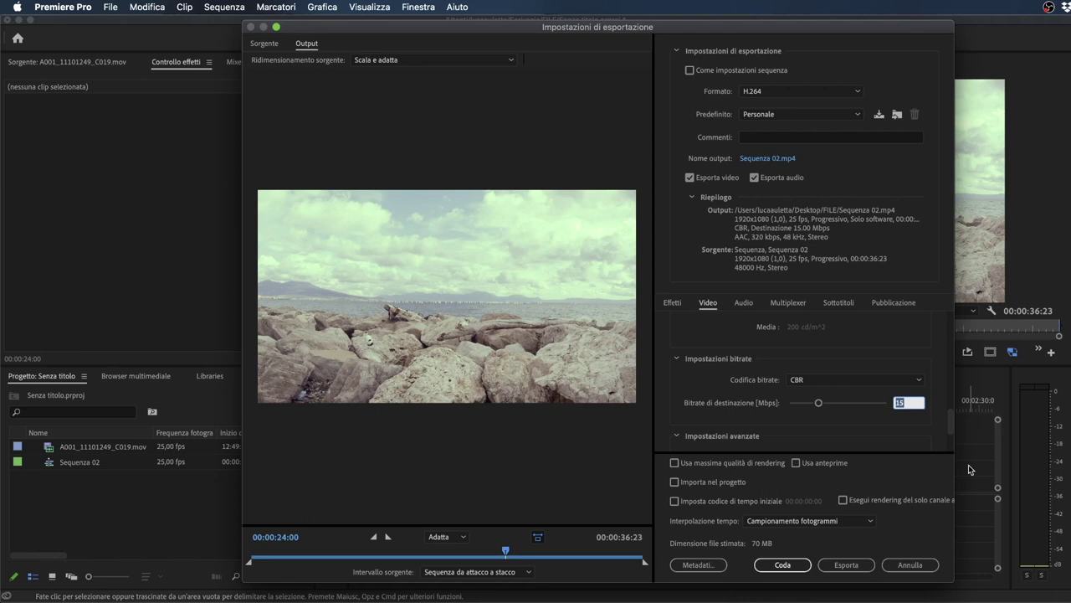
type("20")
key("Return")
left_click(898, 403)
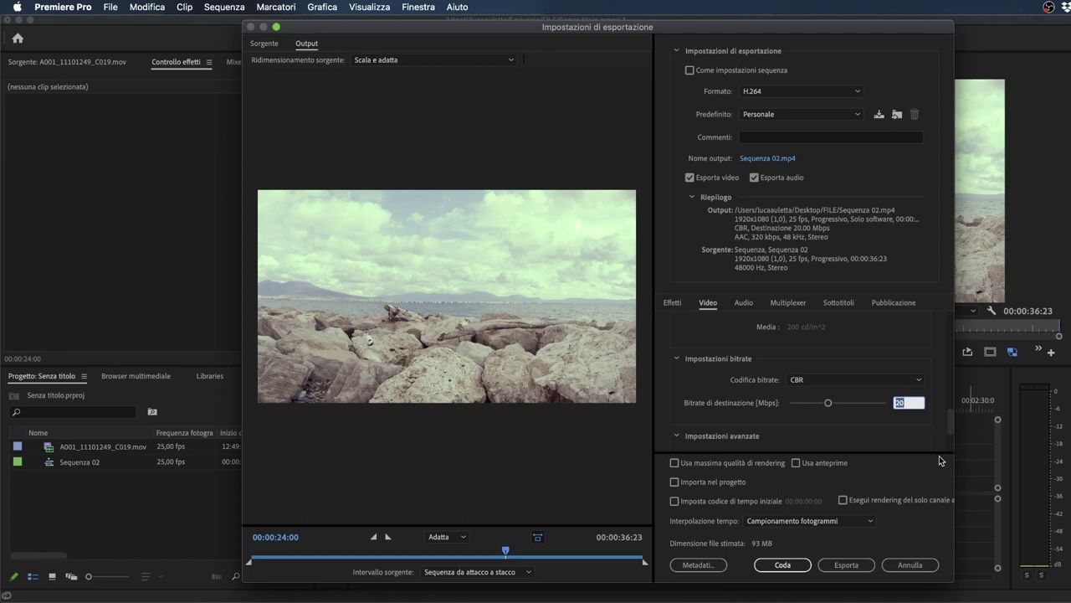
type("40")
key("Return")
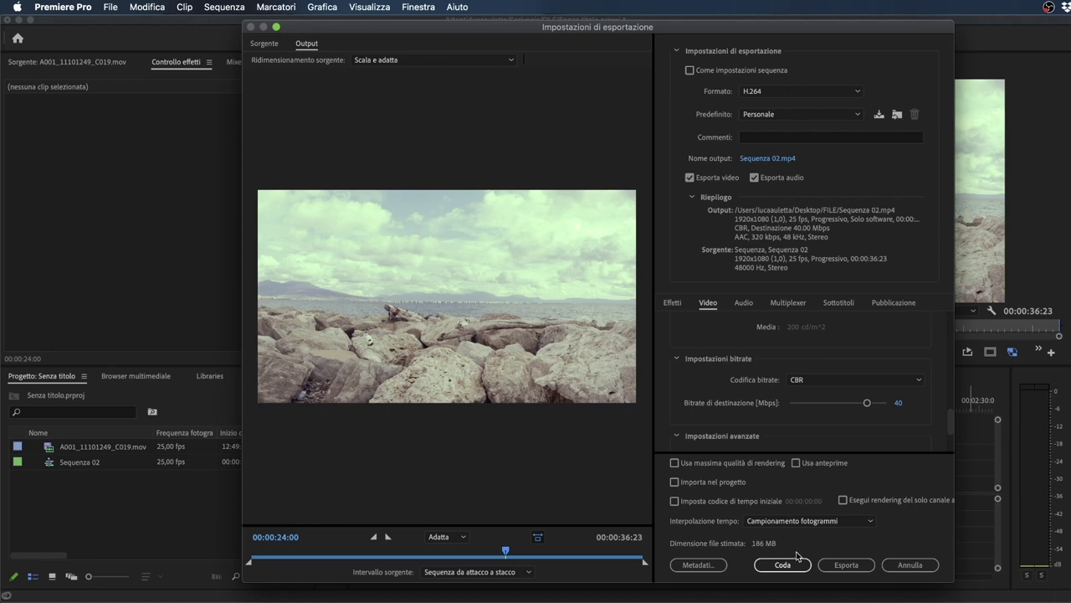
left_click(902, 406)
type("20")
key("Return")
Step: Review the export's AAC stereo audio settings, compare them with the video tab, then return to audio
left_click(751, 307)
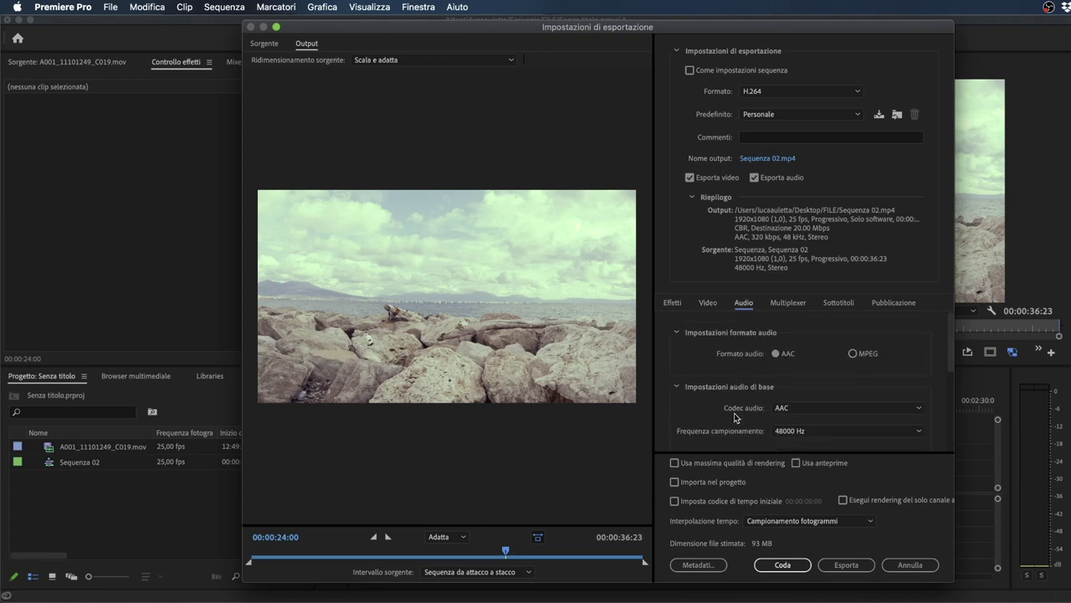
scroll(737, 410, "down", 1)
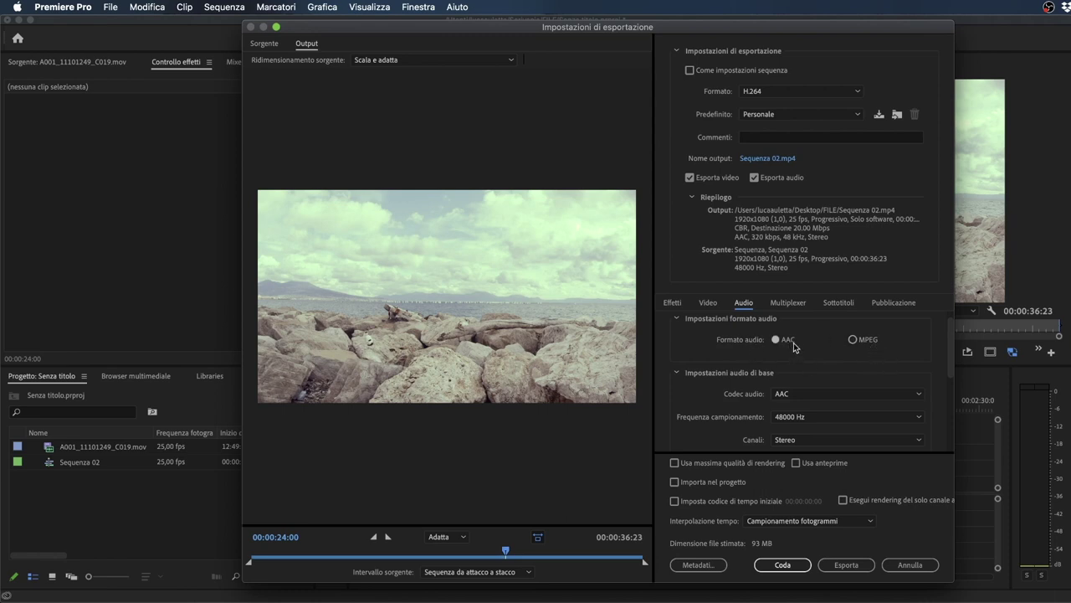
left_click(711, 306)
left_click(746, 305)
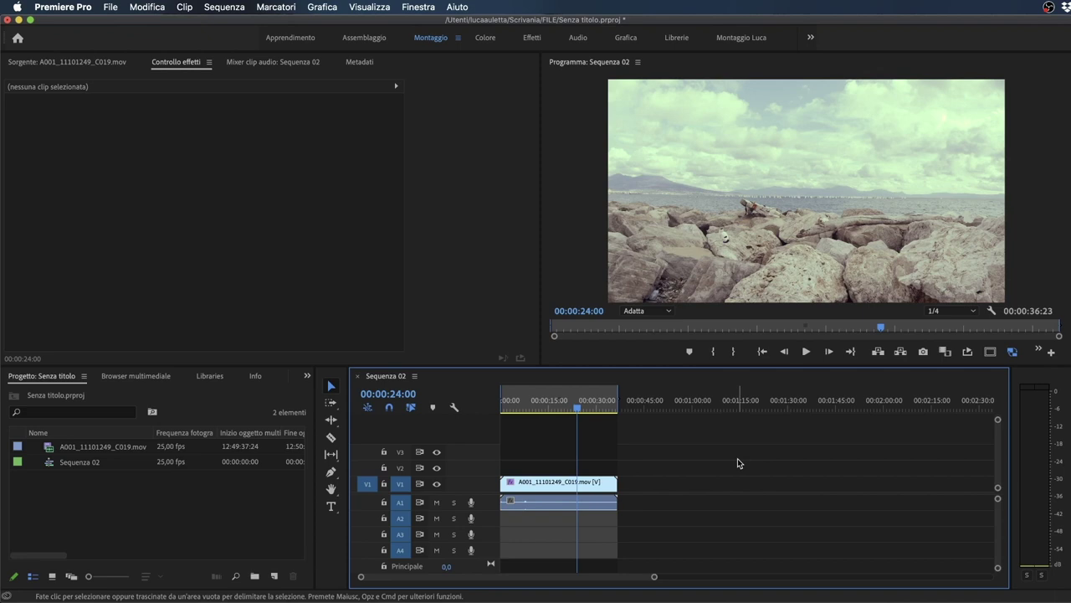
Step: Reopen Export Settings for Sequenza 02 with Cmd+M and set the format to Wraptor DCP
key("super+m")
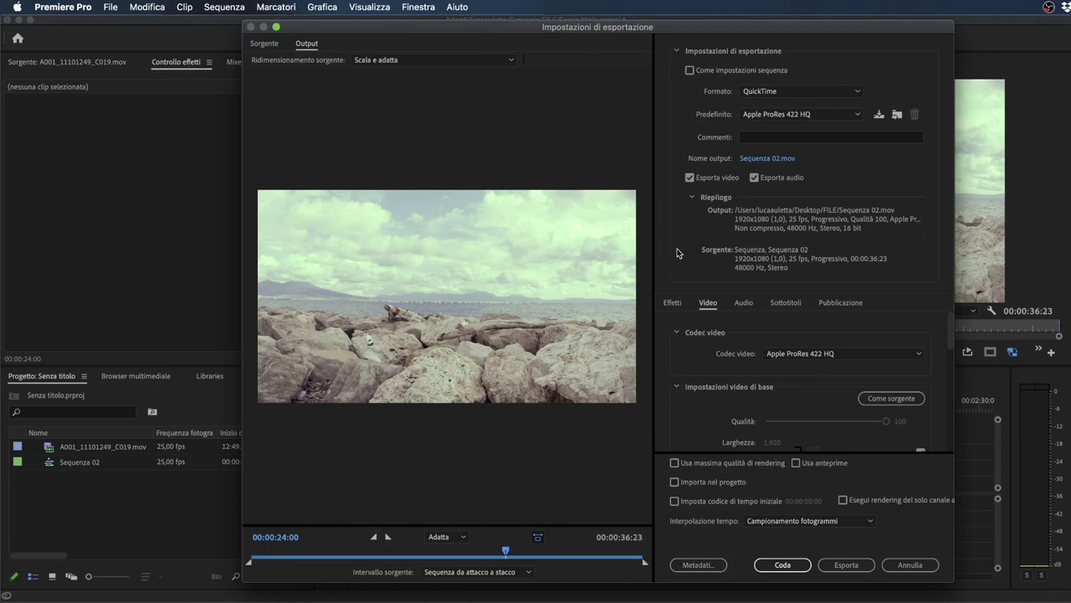
left_click(802, 91)
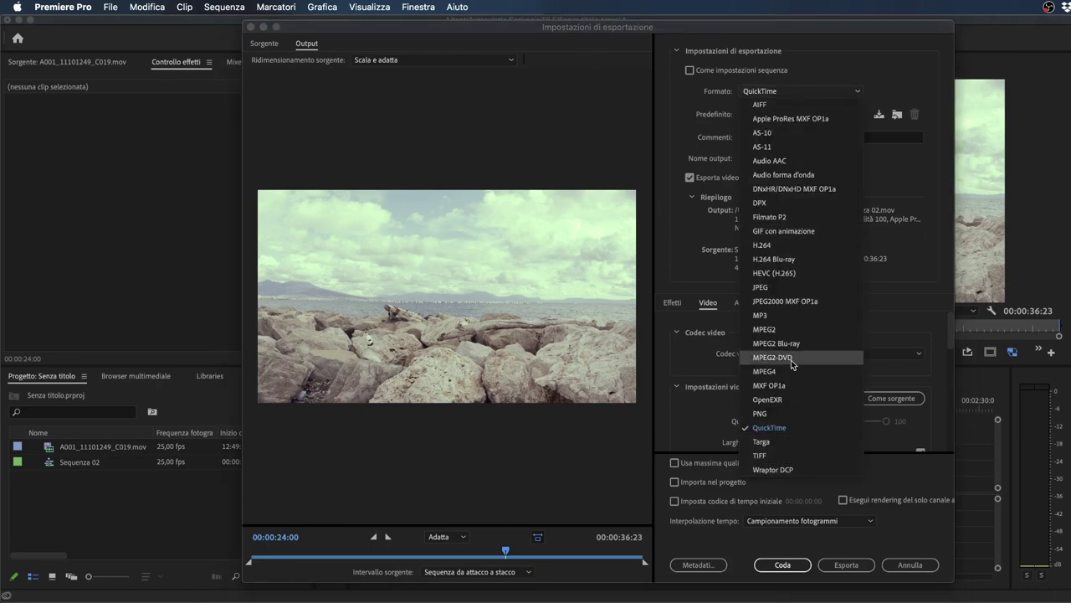
left_click(793, 470)
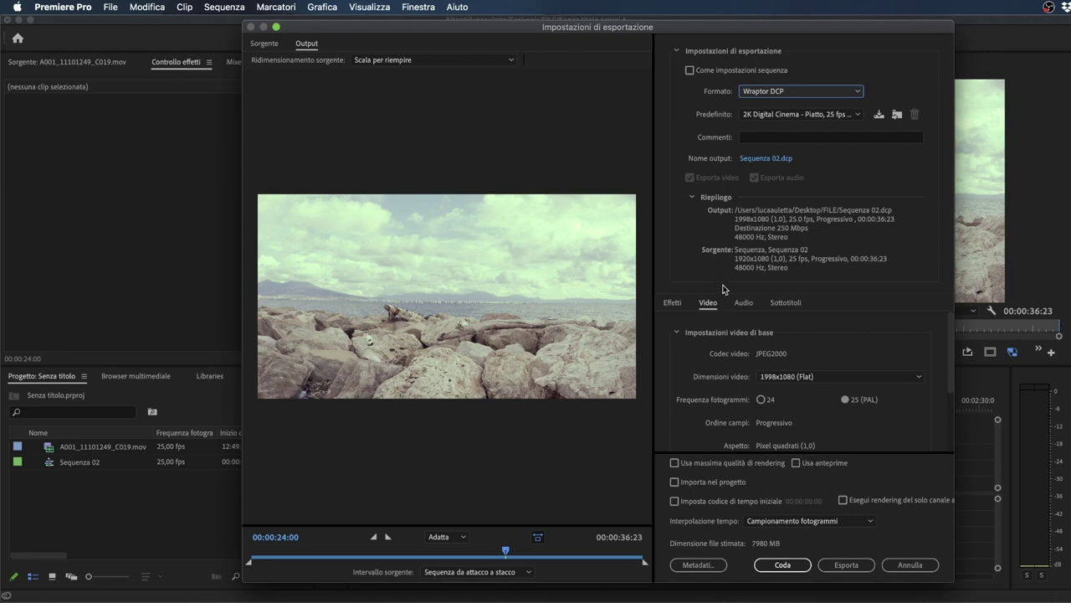
Step: Keep the 2K Digital Cinema - Piatto, 25 fps (PAL) preset and review its uncompressed 24-bit 48000 Hz stereo audio
left_click(802, 114)
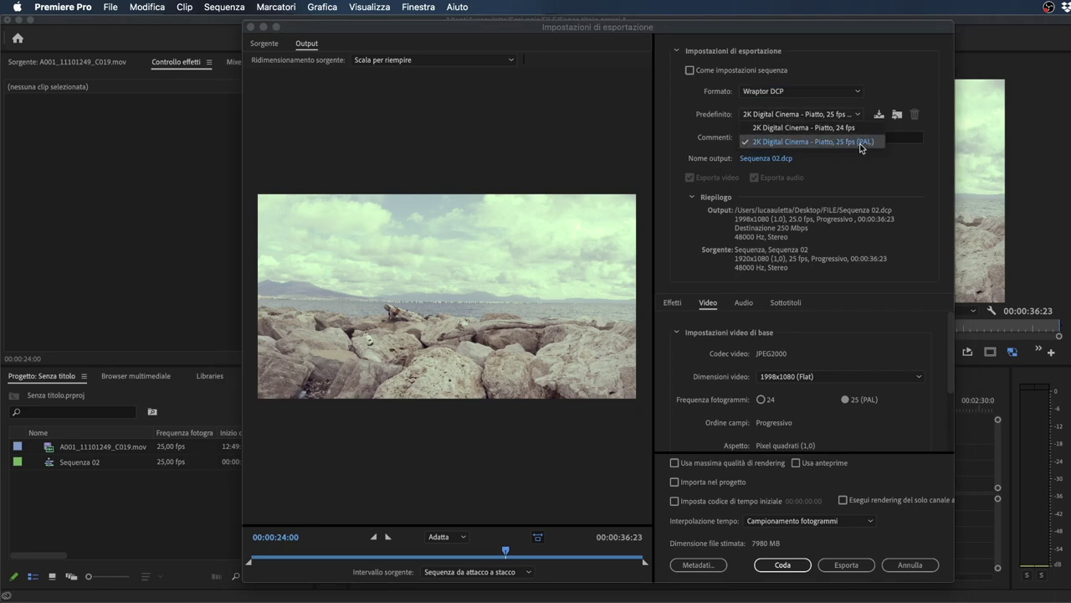
left_click(884, 211)
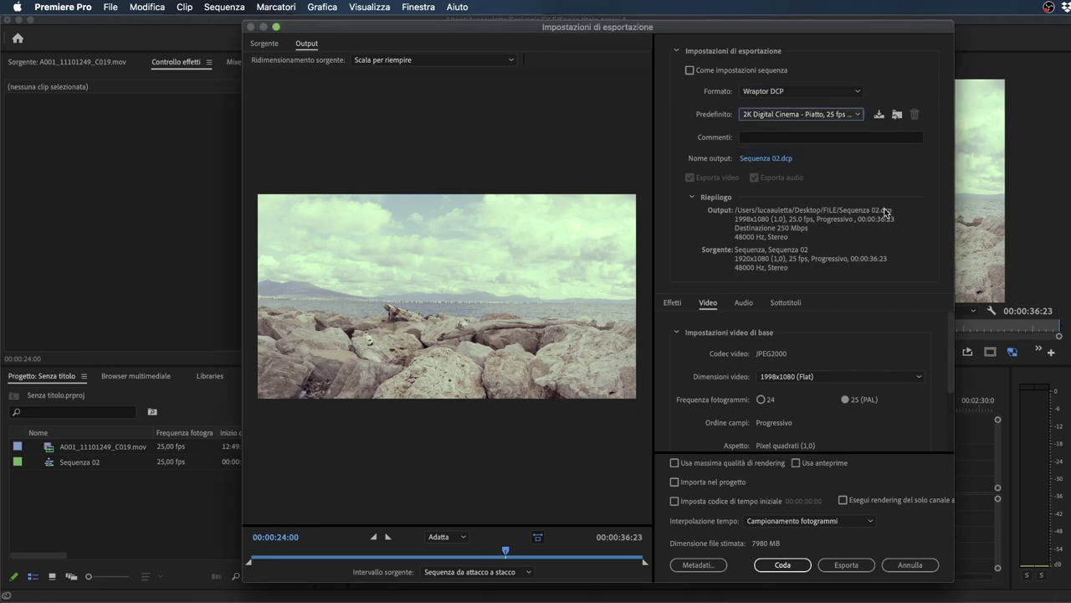
scroll(894, 351, "down", 1)
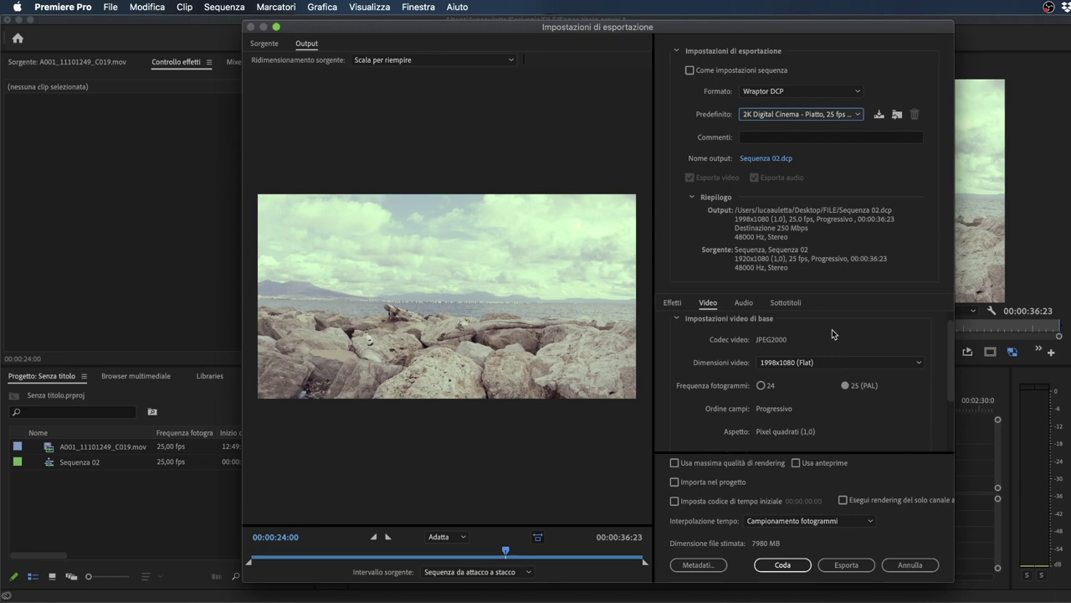
left_click(750, 303)
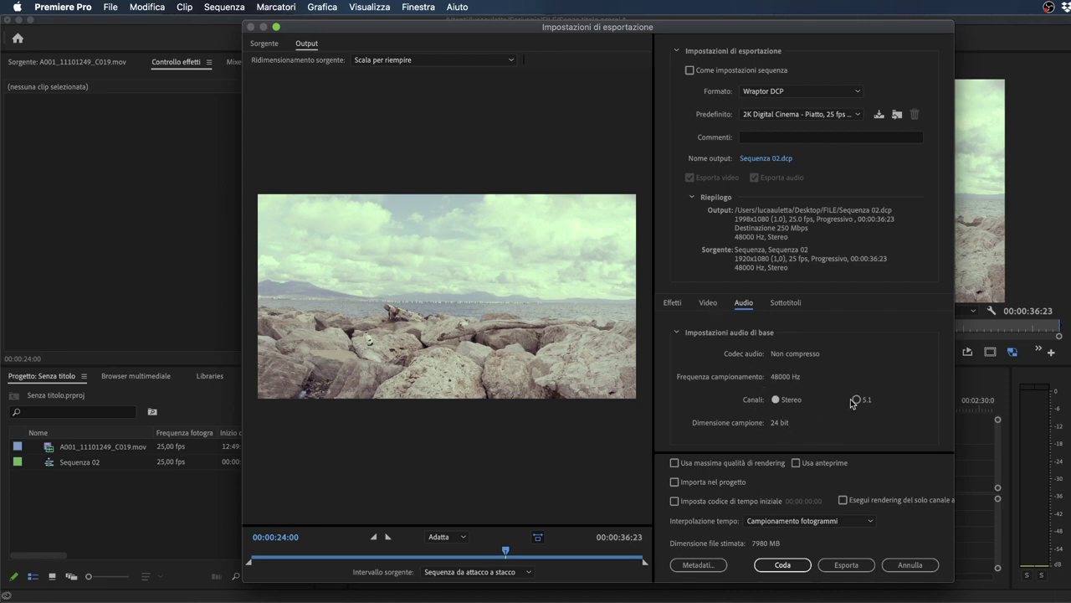
left_click(708, 302)
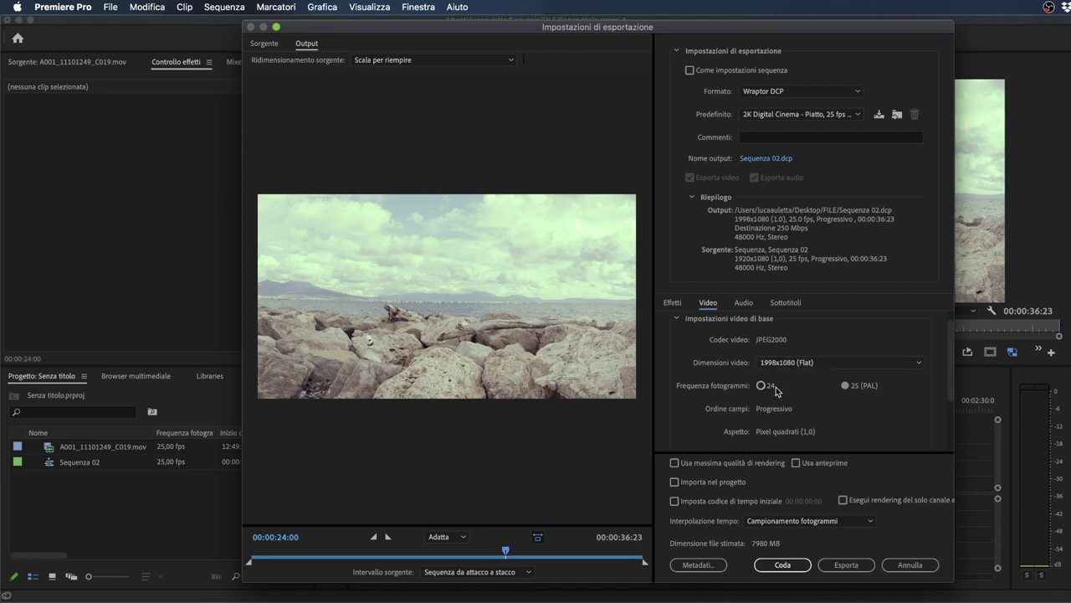
left_click(882, 366)
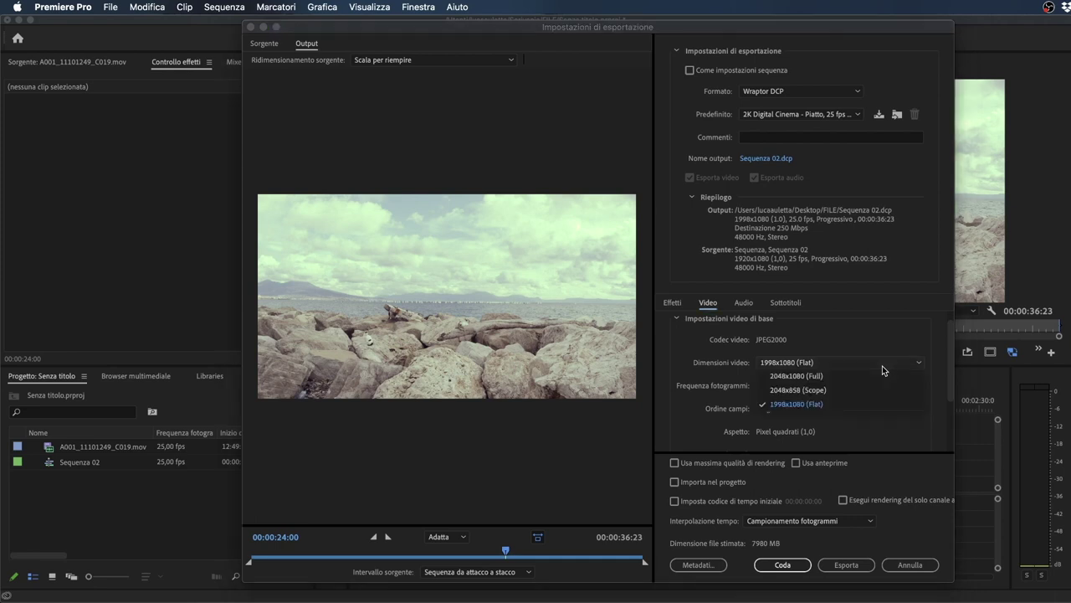
Step: Try the 2048x1080 (Full) and 2048x858 (Scope) DCP frame sizes, then settle back on 1998x1080 (Flat)
left_click(846, 405)
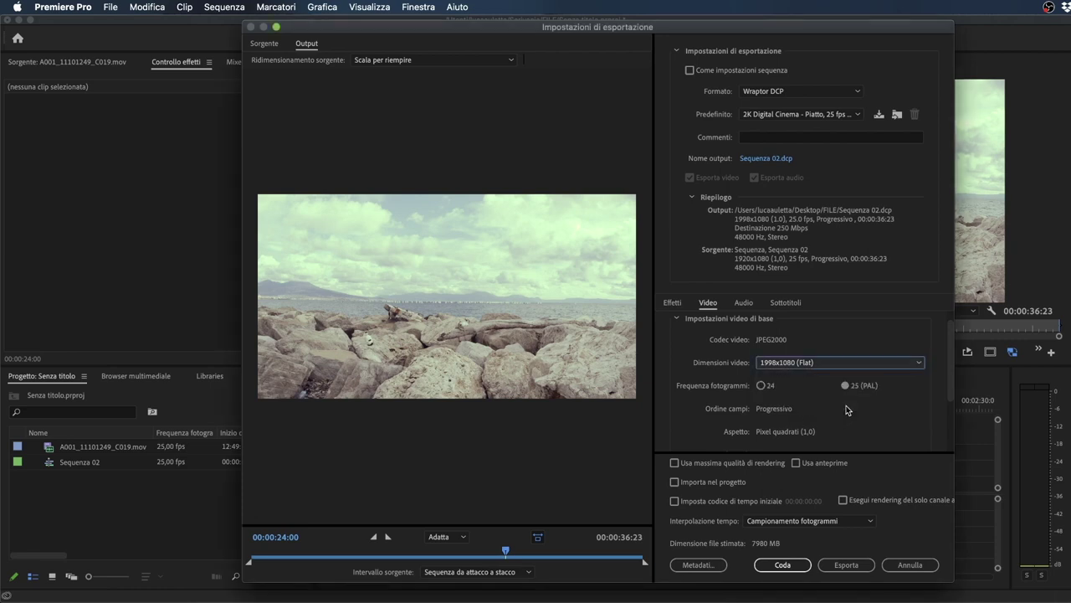
left_click(836, 361)
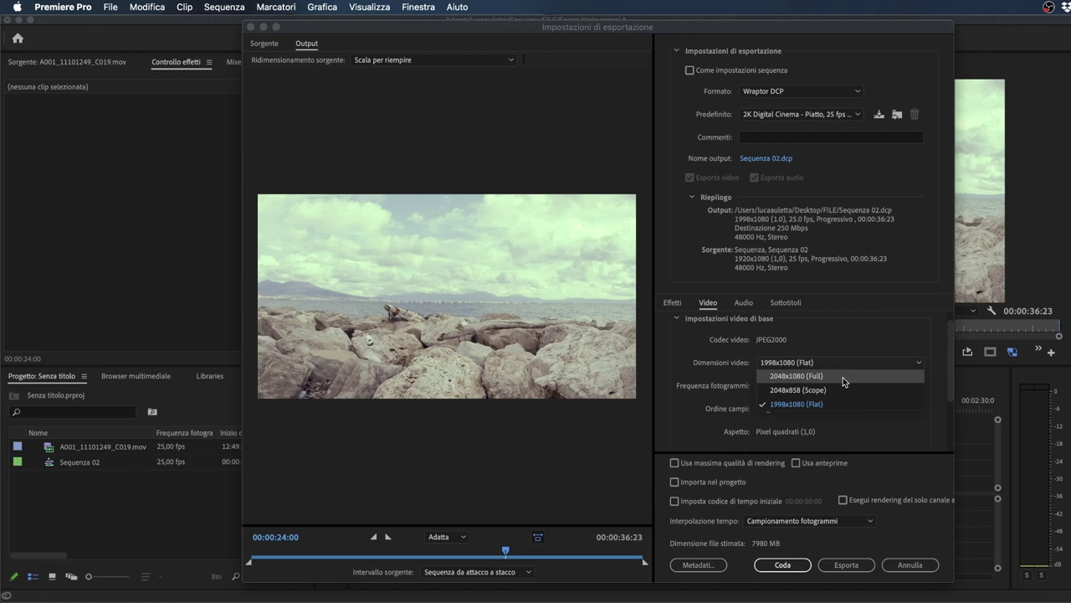
left_click(842, 376)
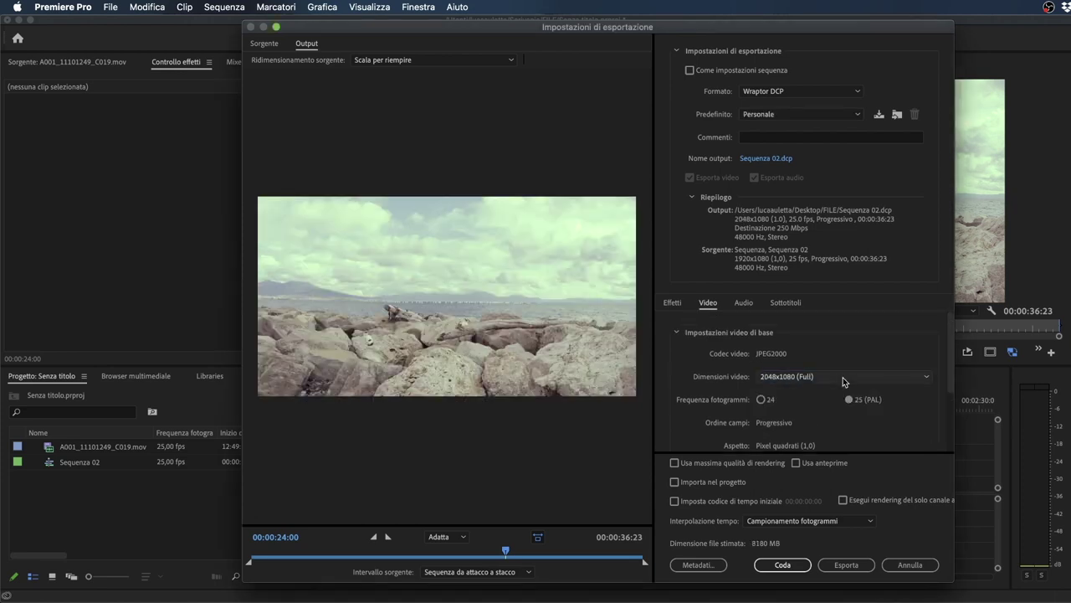
left_click(843, 376)
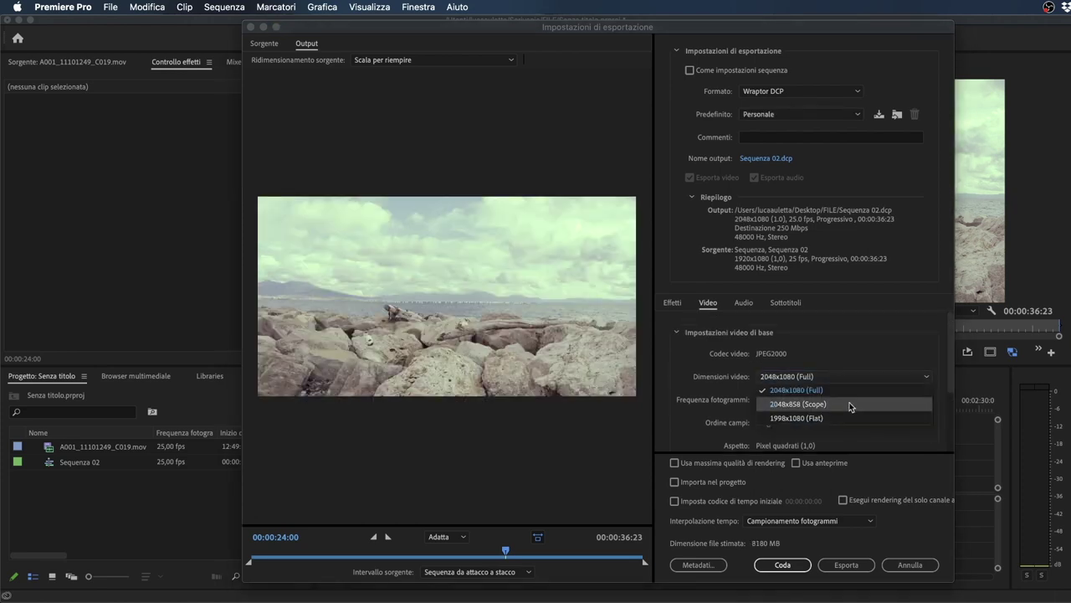
left_click(847, 405)
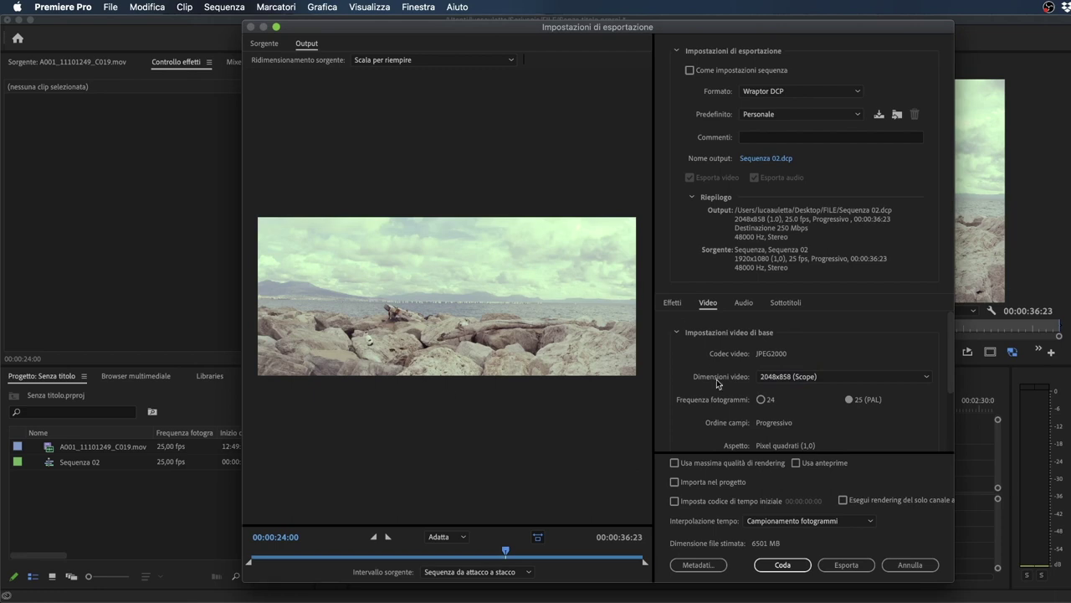
left_click(837, 376)
left_click(845, 399)
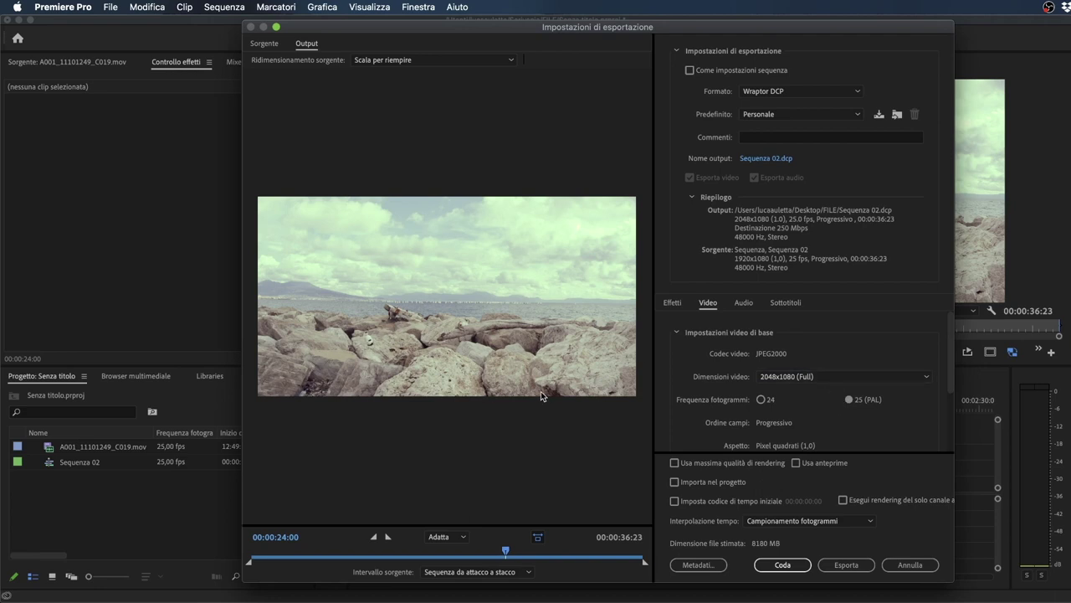
left_click(821, 379)
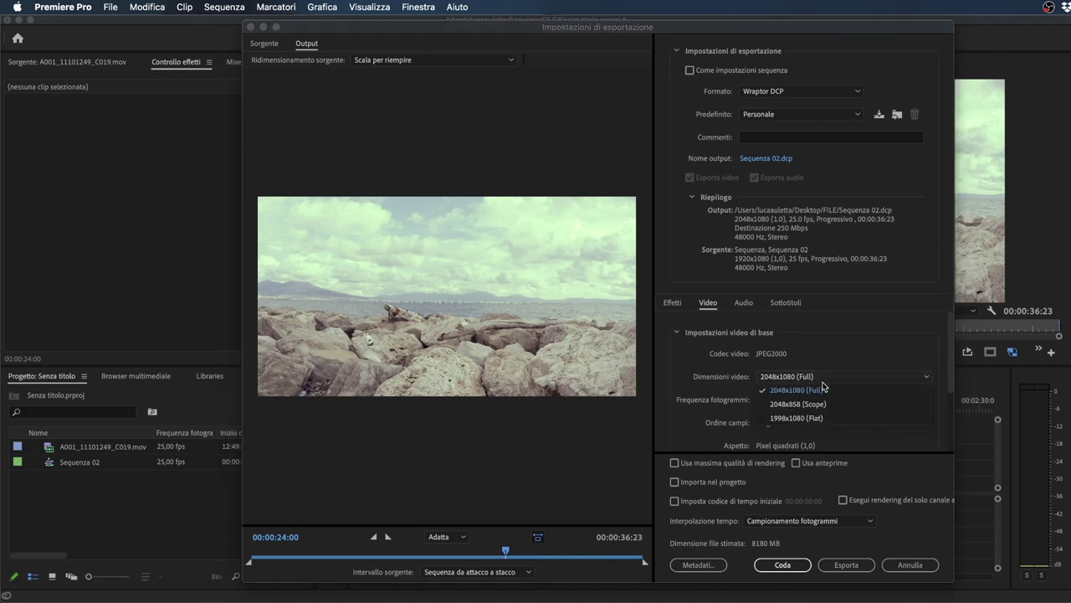
left_click(872, 418)
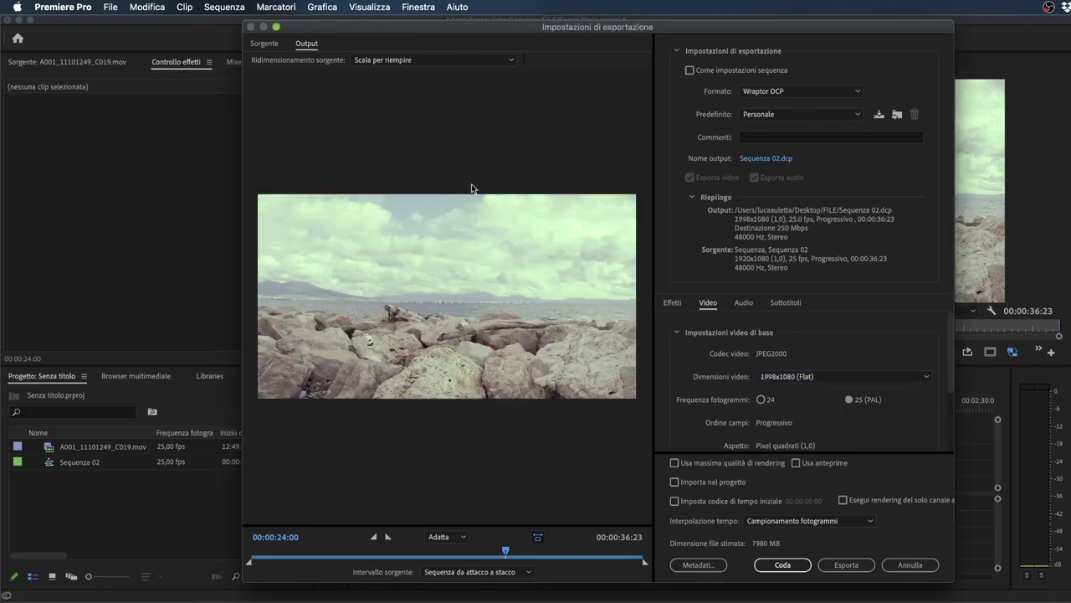
left_click(475, 61)
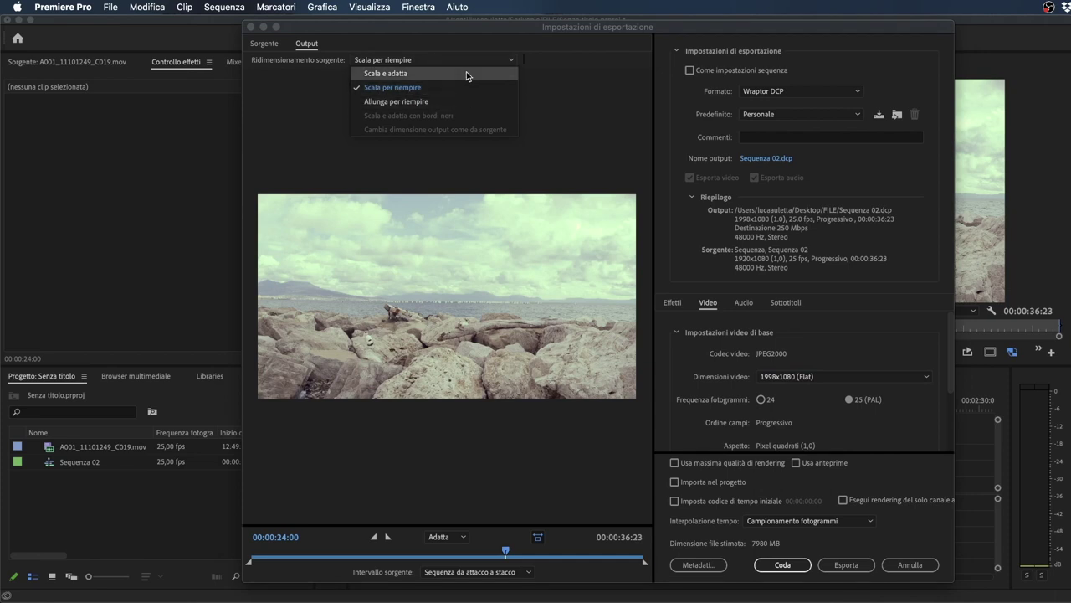
Step: Compare the Ridimensionamento sorgente options: fit to frame, scale to fill, and stretch to fill
left_click(467, 71)
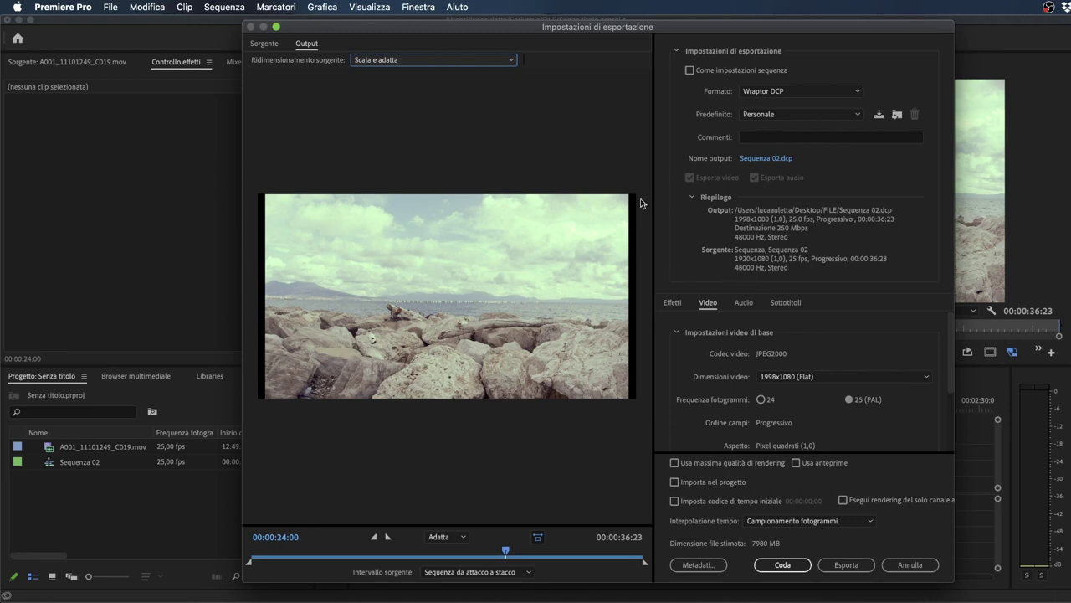
left_click(459, 57)
left_click(449, 88)
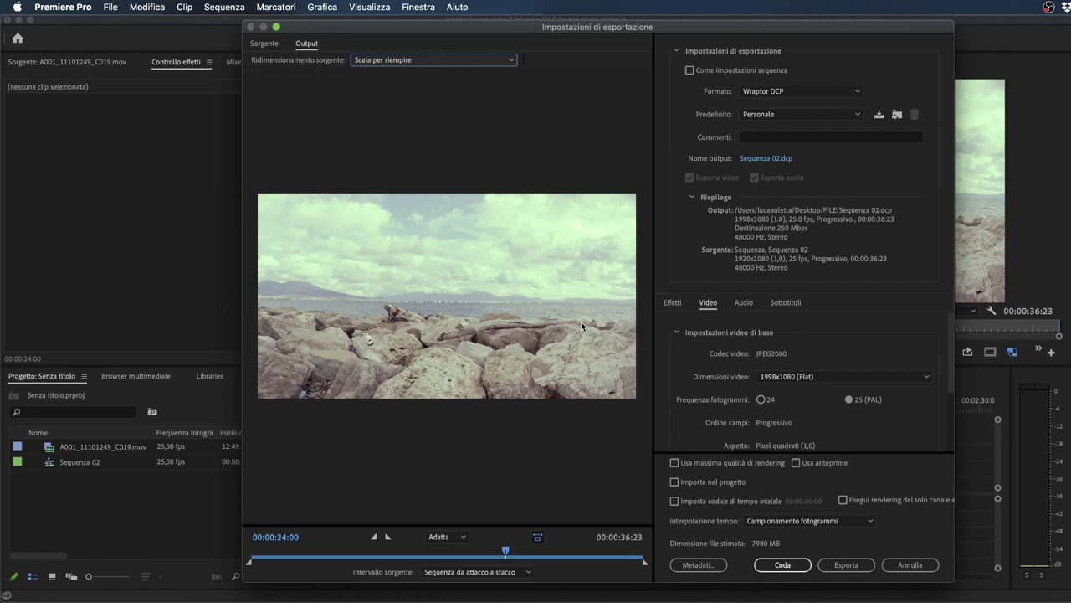
left_click(480, 60)
left_click(477, 101)
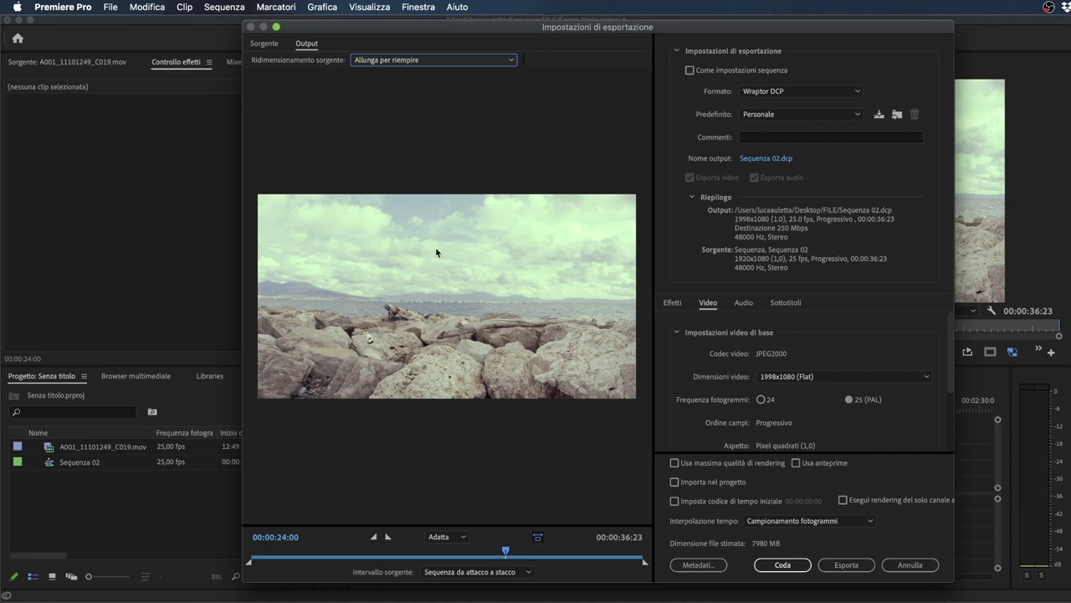
left_click(466, 64)
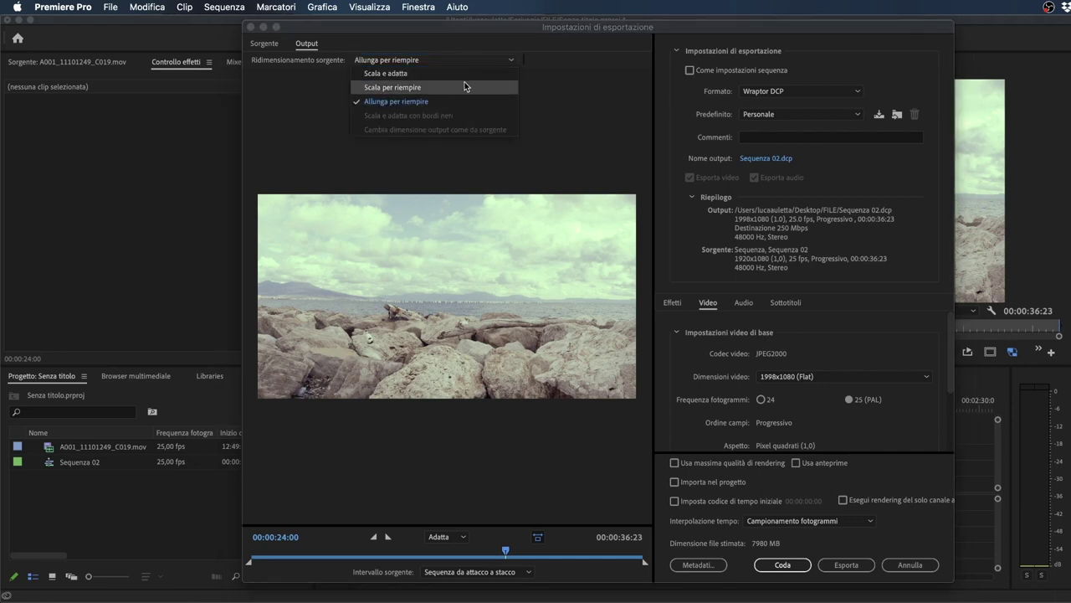
left_click(498, 105)
Step: Set the frame size to 2048x858 (Scope) with Scala per riempire and export the DCP
left_click(883, 381)
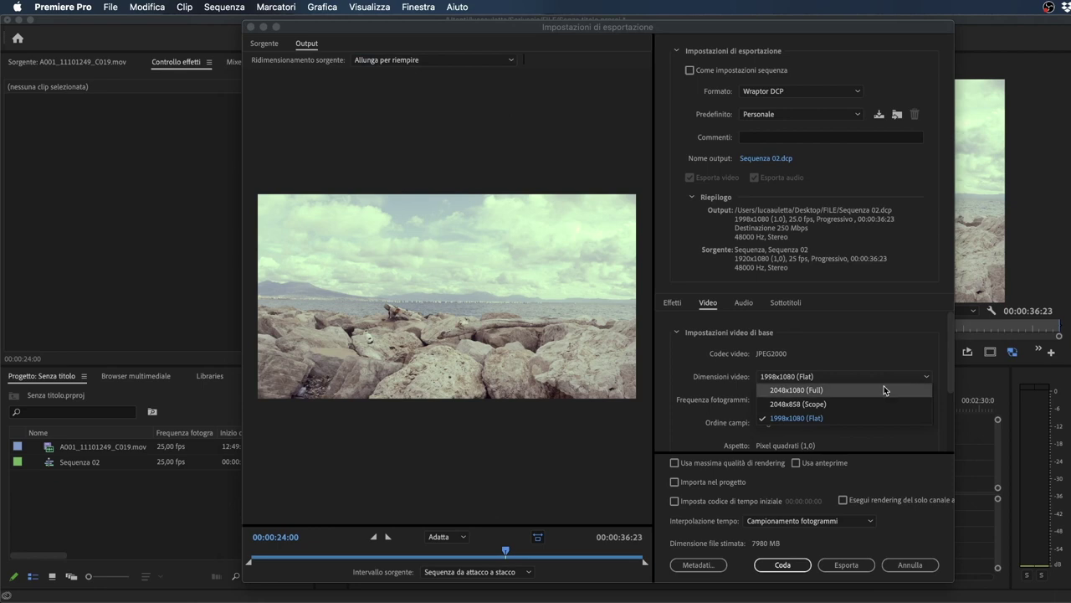
left_click(879, 402)
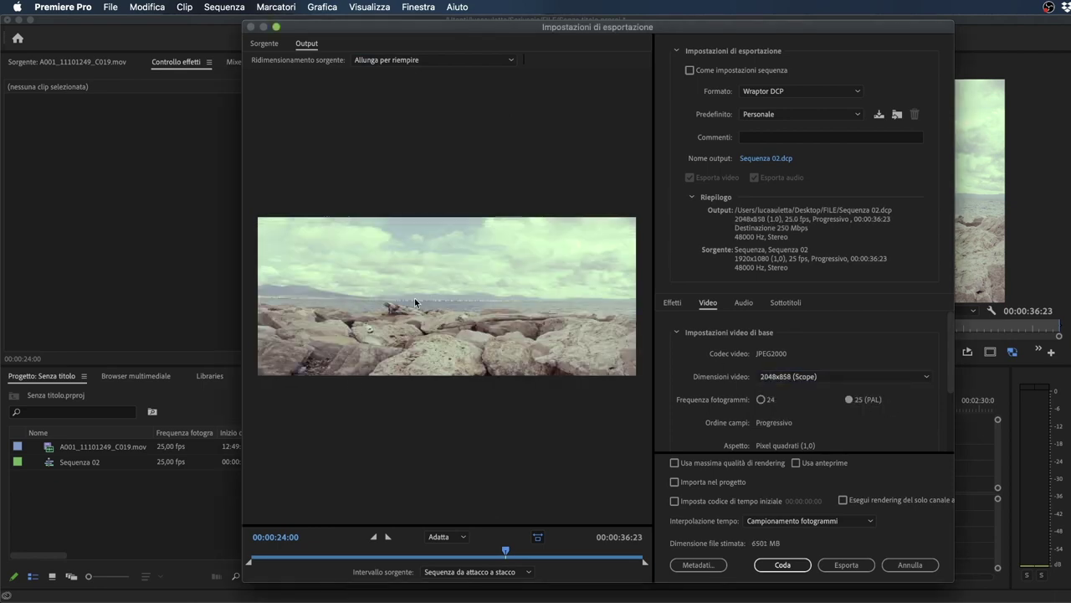
left_click(439, 60)
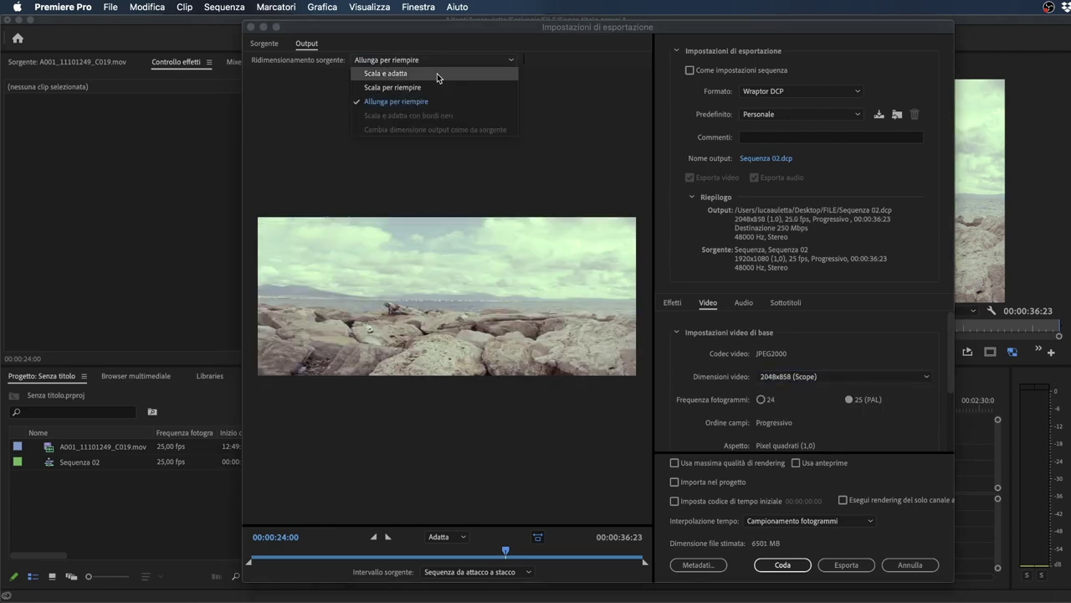
left_click(437, 73)
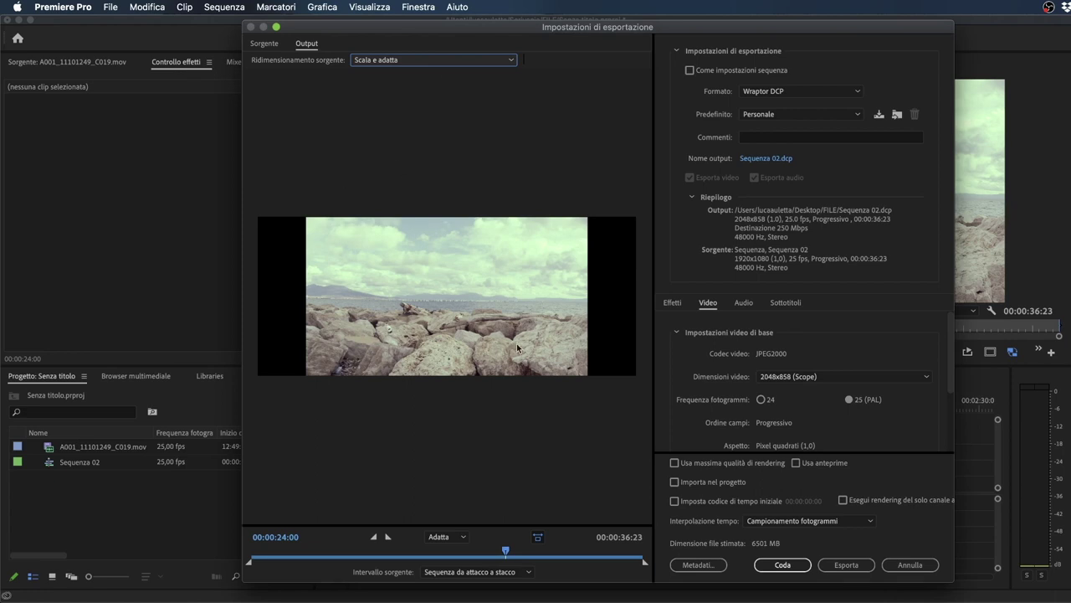
left_click(460, 61)
left_click(446, 86)
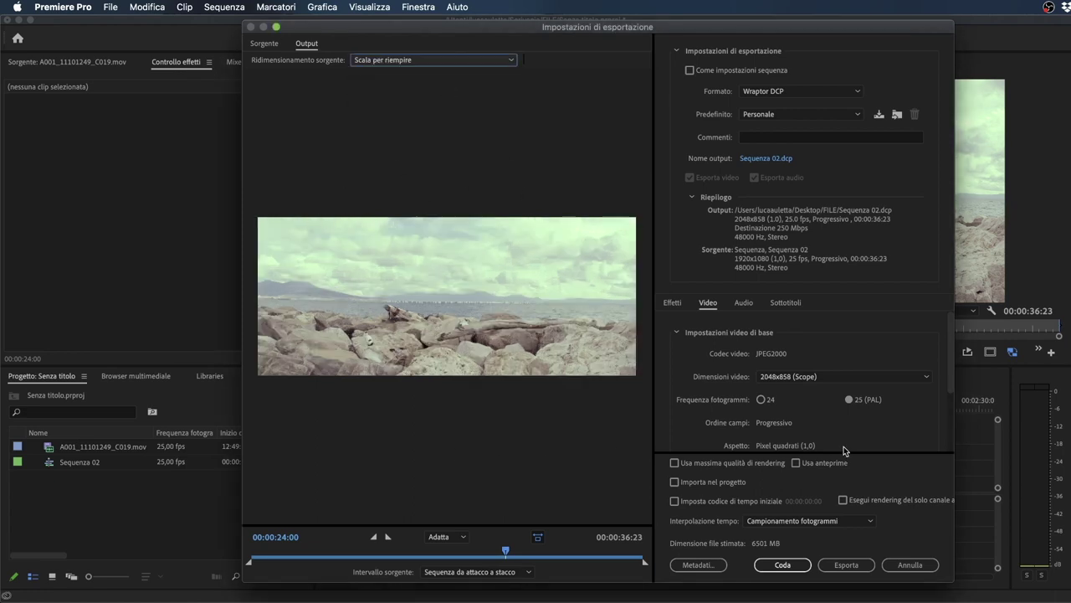
scroll(843, 446, "down", 3)
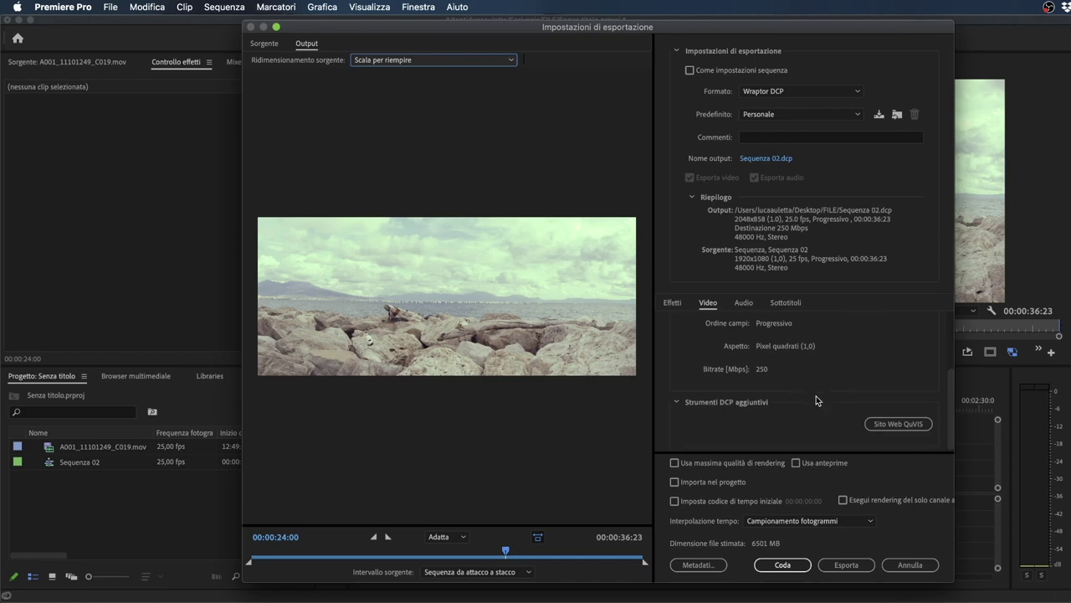
scroll(816, 397, "up", 3)
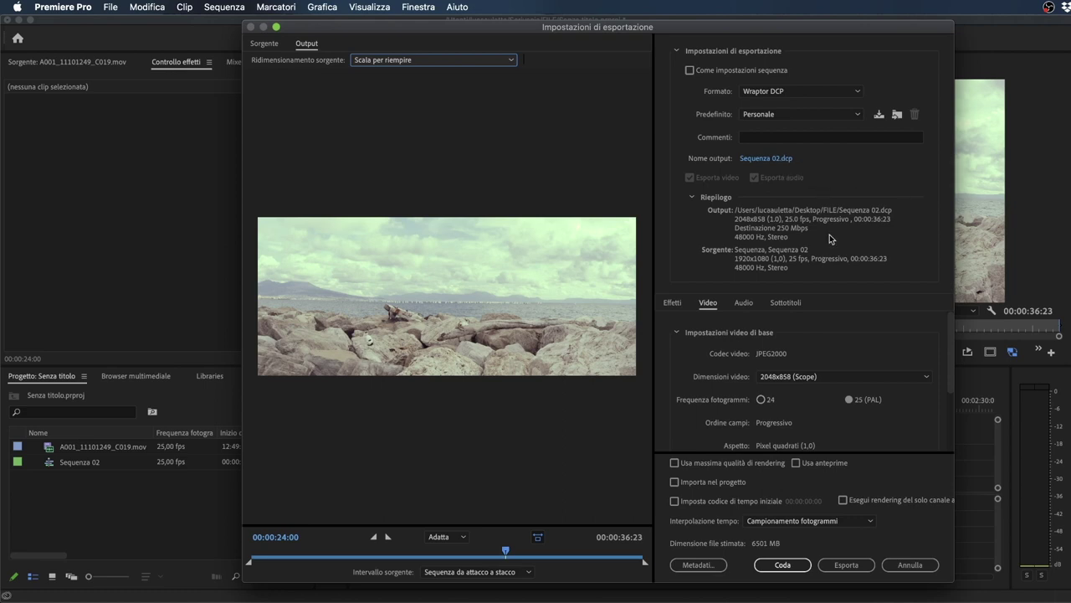
left_click(839, 567)
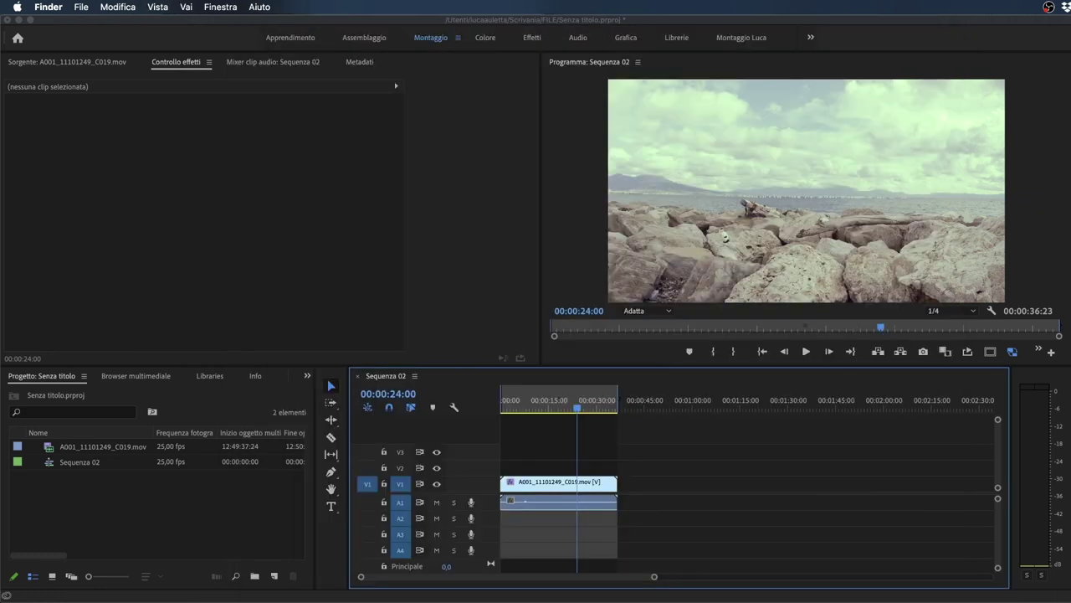
Step: In the exp dcp window, rename the Sequenza 02.dcp folder to Sequenza 02 and expand it
left_click_drag(1070, 382, 592, 218)
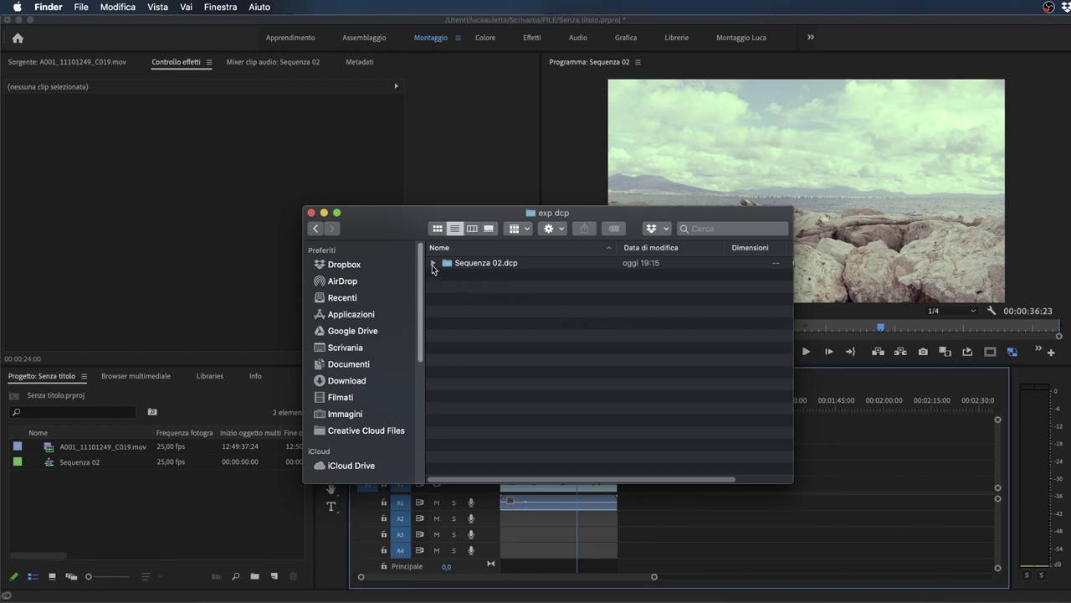
left_click(496, 265)
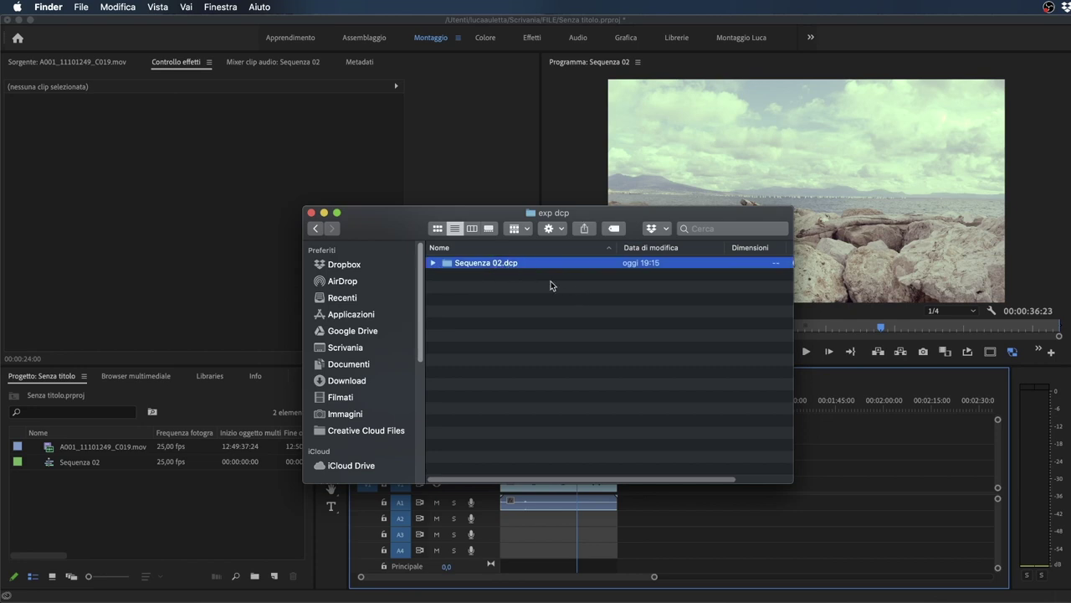
key("Return")
key("Right")
key("BackSpace")
key("BackSpace")
key("BackSpace")
key("BackSpace")
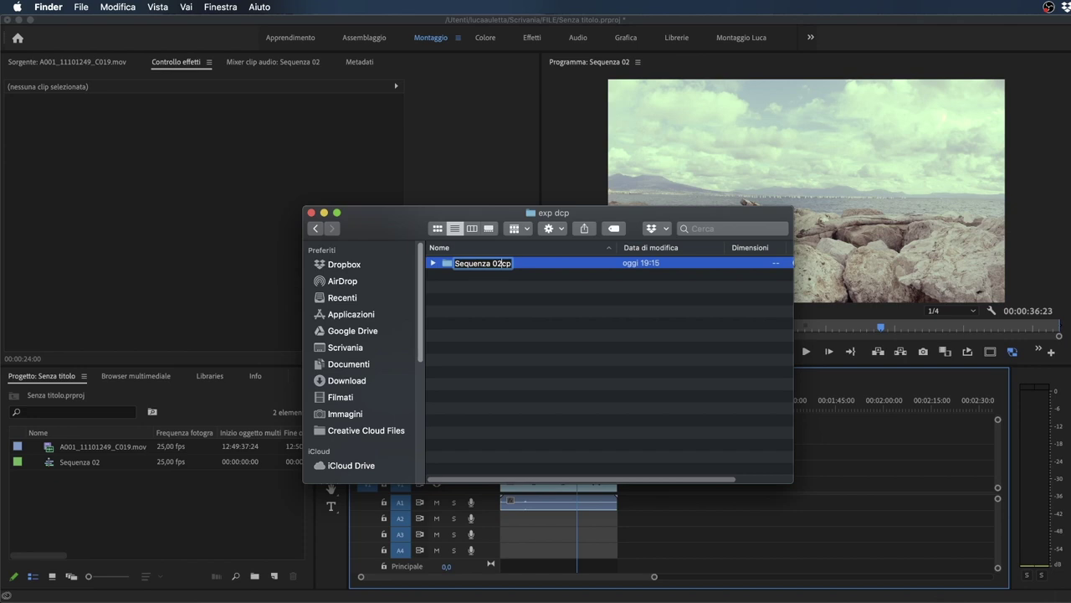
key("Return")
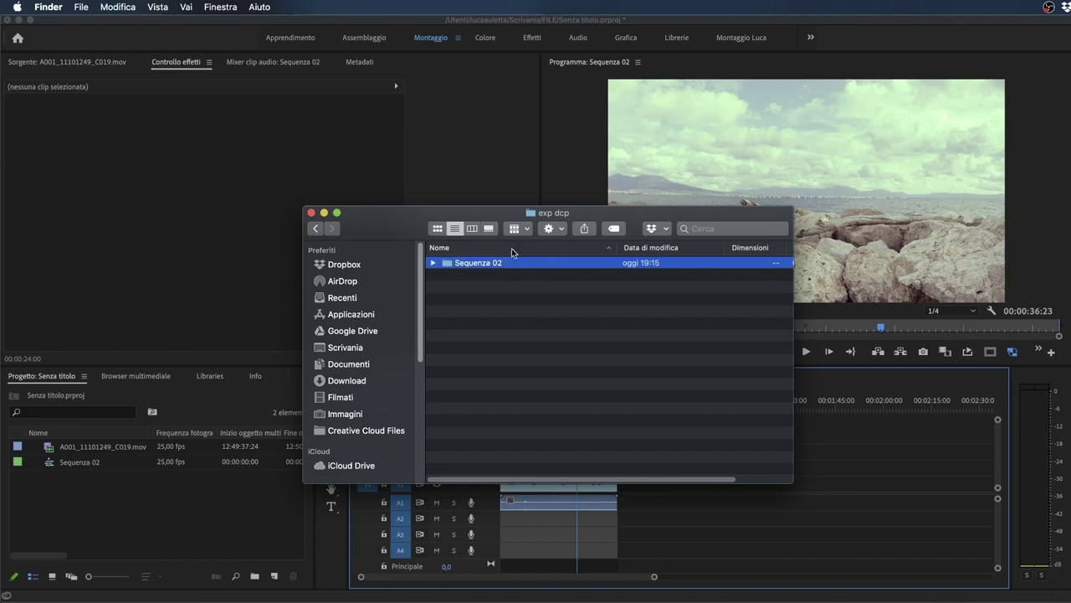
left_click(433, 263)
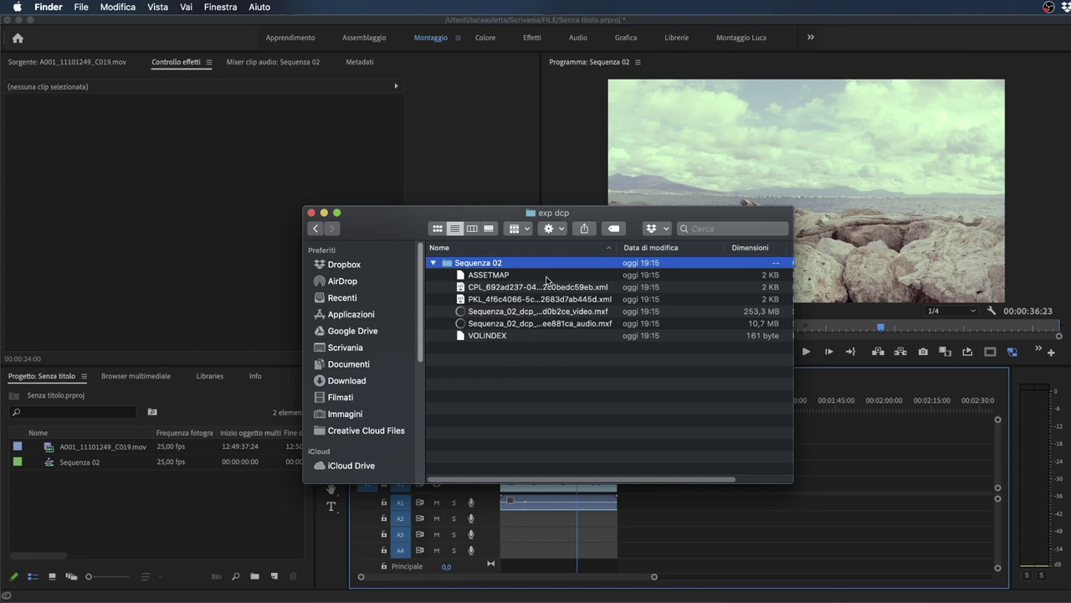
Step: Collapse and re-expand Sequenza 02 to check its ASSETMAP, CPL, PKL, MXF and VOLINDEX files, then collapse it
left_click(434, 263)
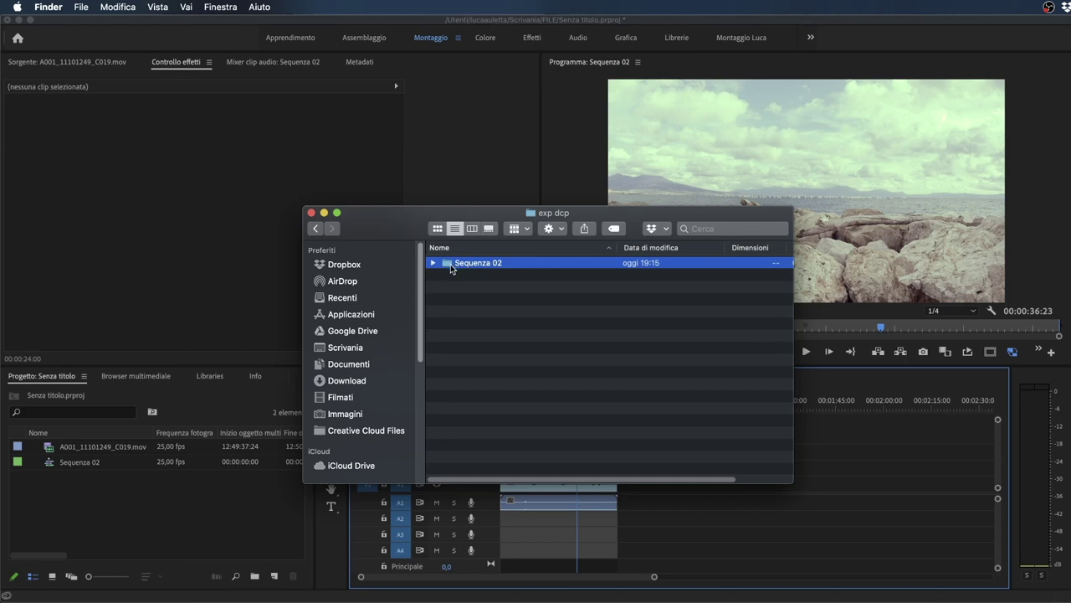
left_click_drag(450, 267, 488, 303)
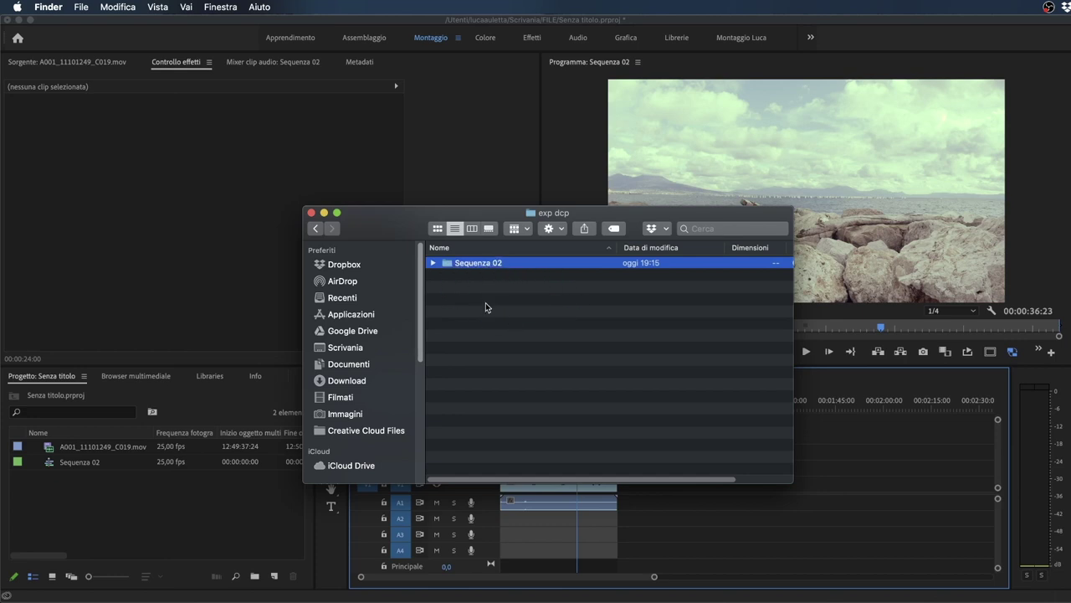
left_click(434, 264)
left_click(434, 263)
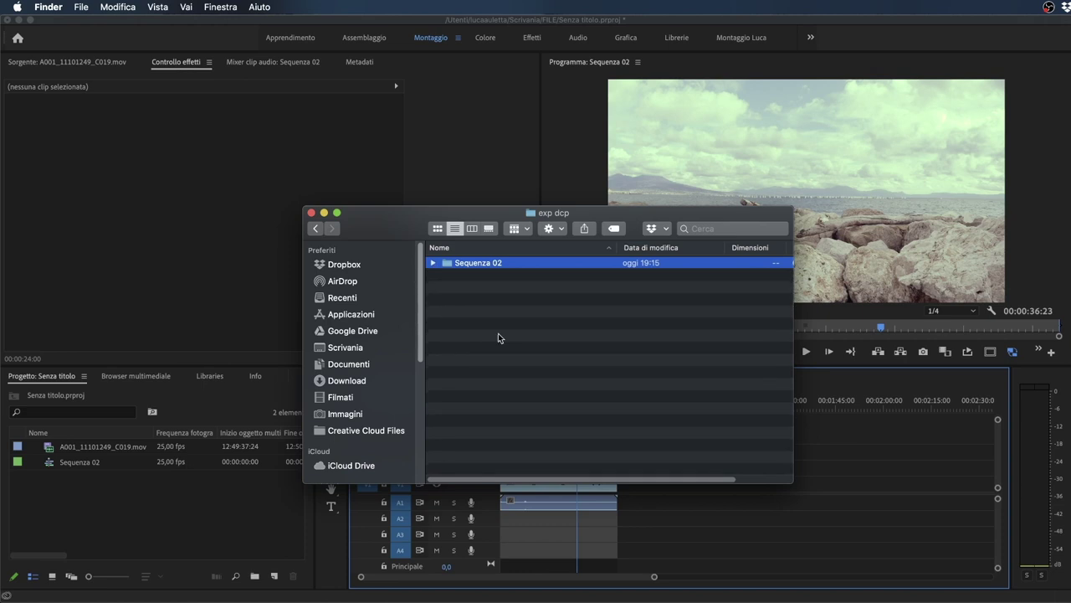